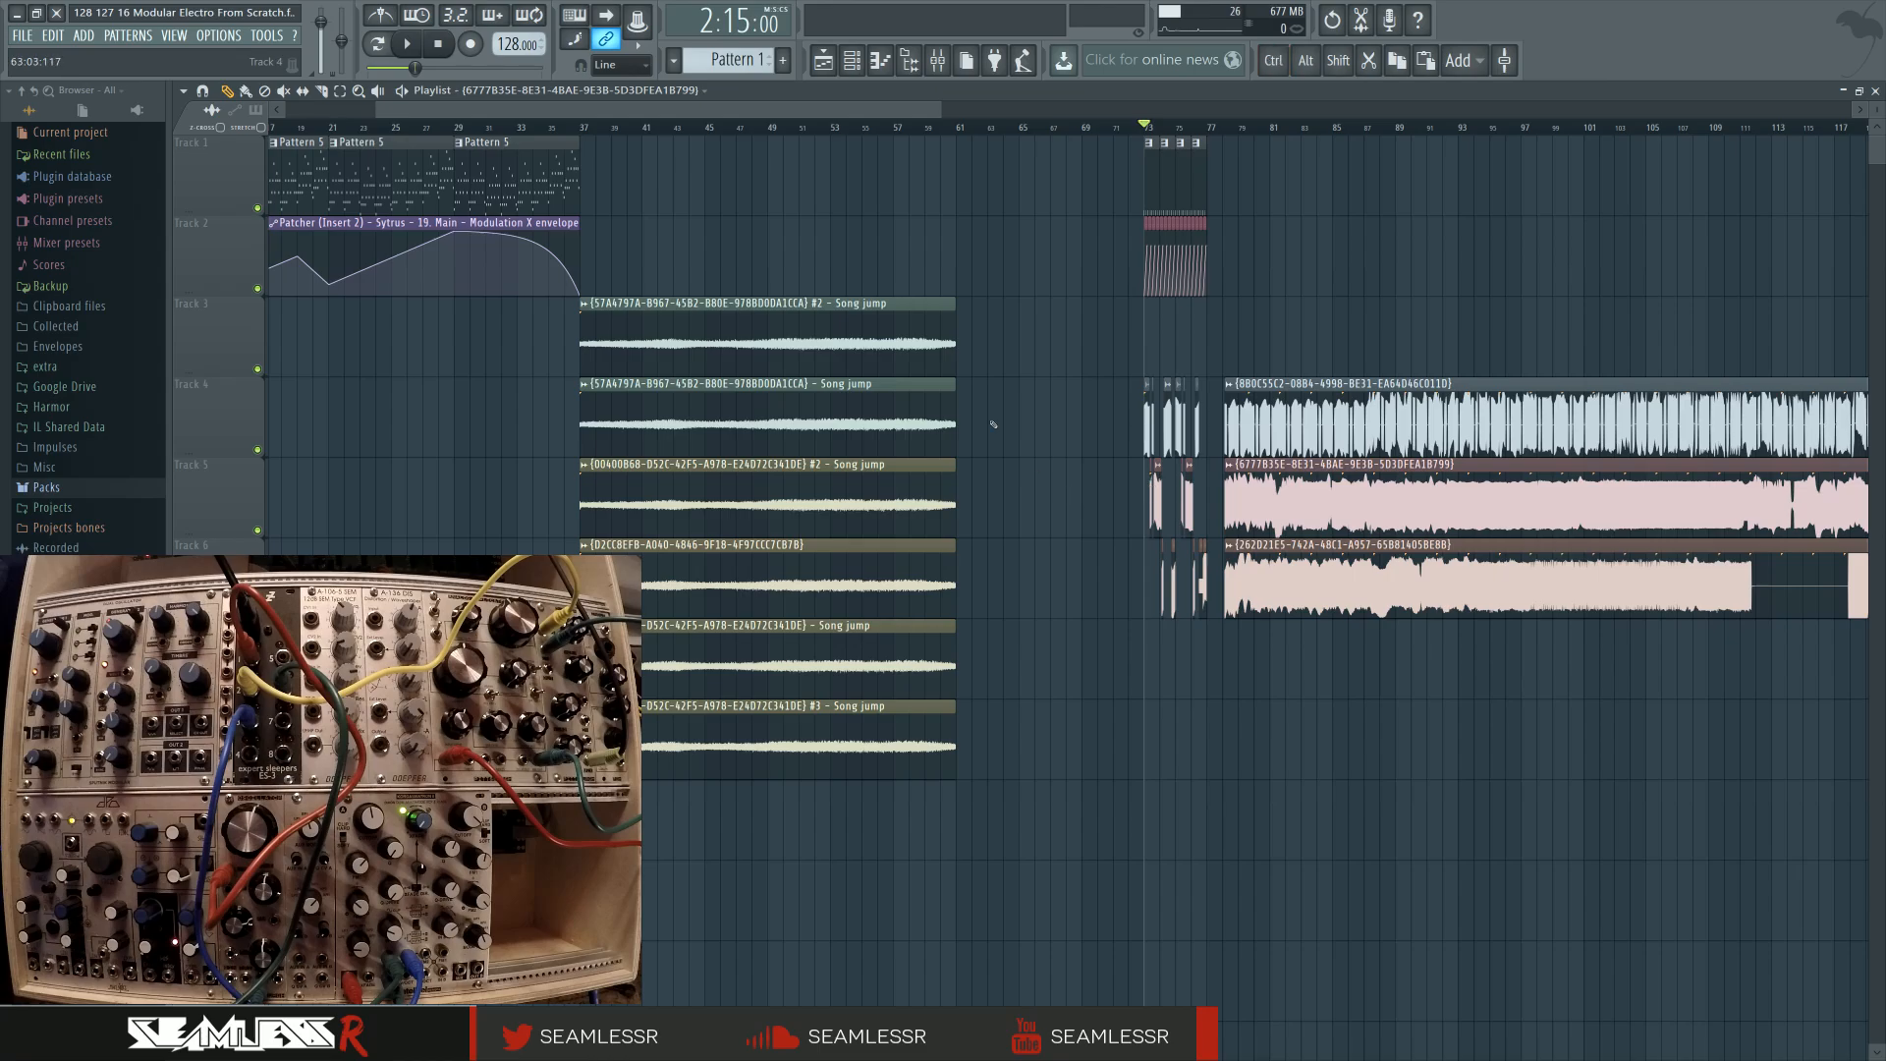
# Play the arrangement from bar 73 to hear the Pattern 1 drums with the chopped audio clips, then stop
pyautogui.click(834, 129)
pyautogui.click(1147, 130)
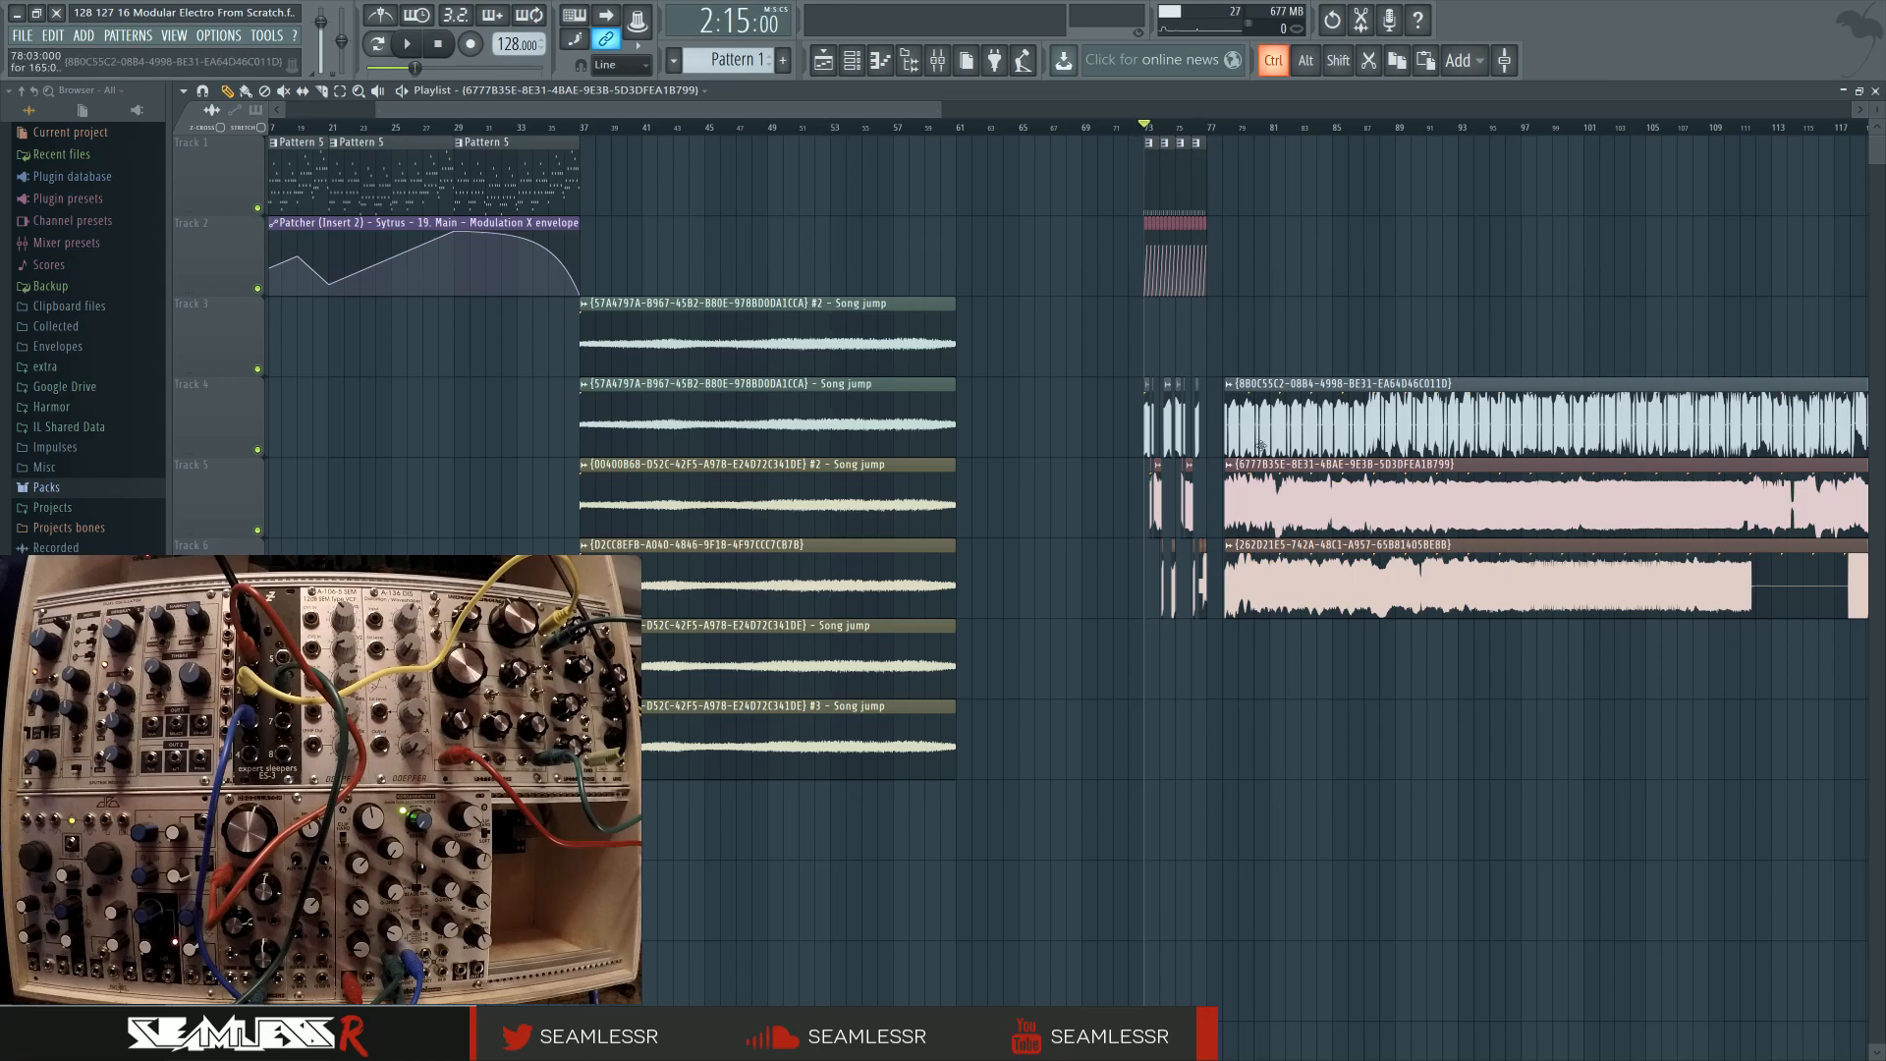
pyautogui.scroll(3, 616, 527)
pyautogui.hscroll(-3, 764, 556)
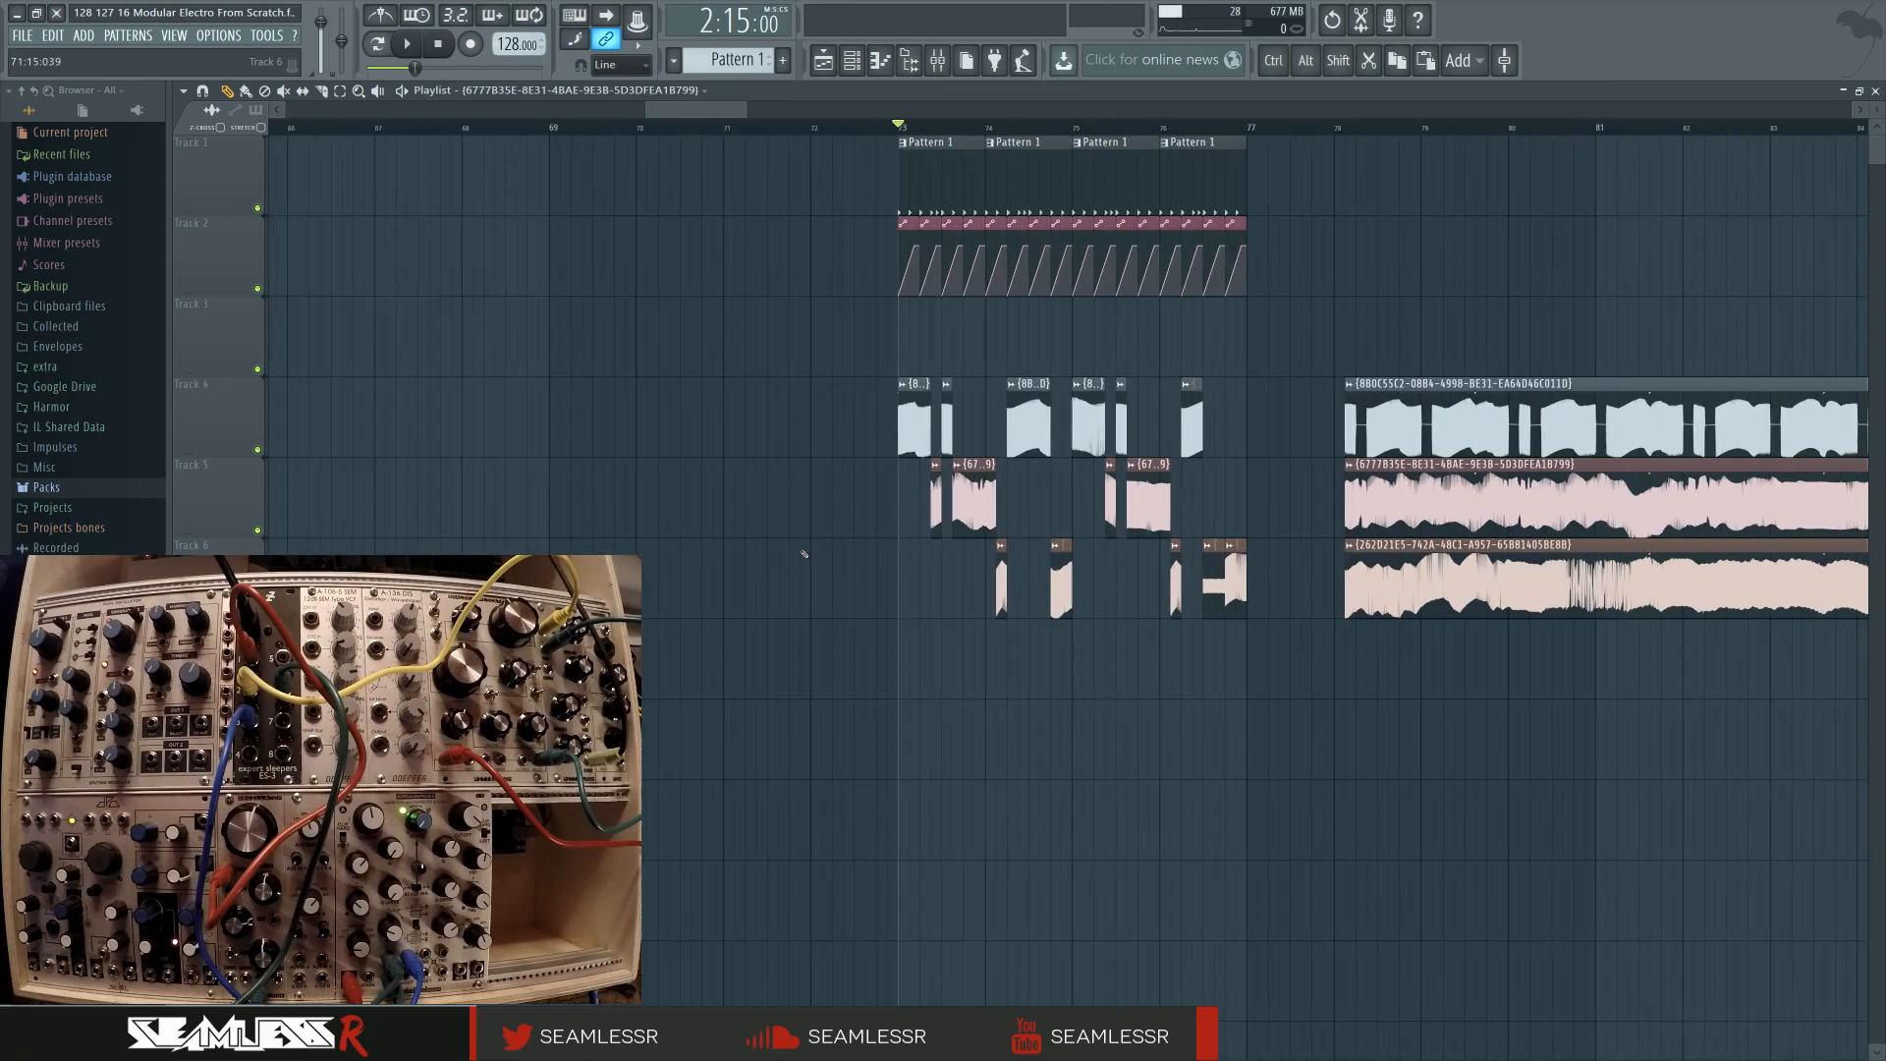
pyautogui.press('space')
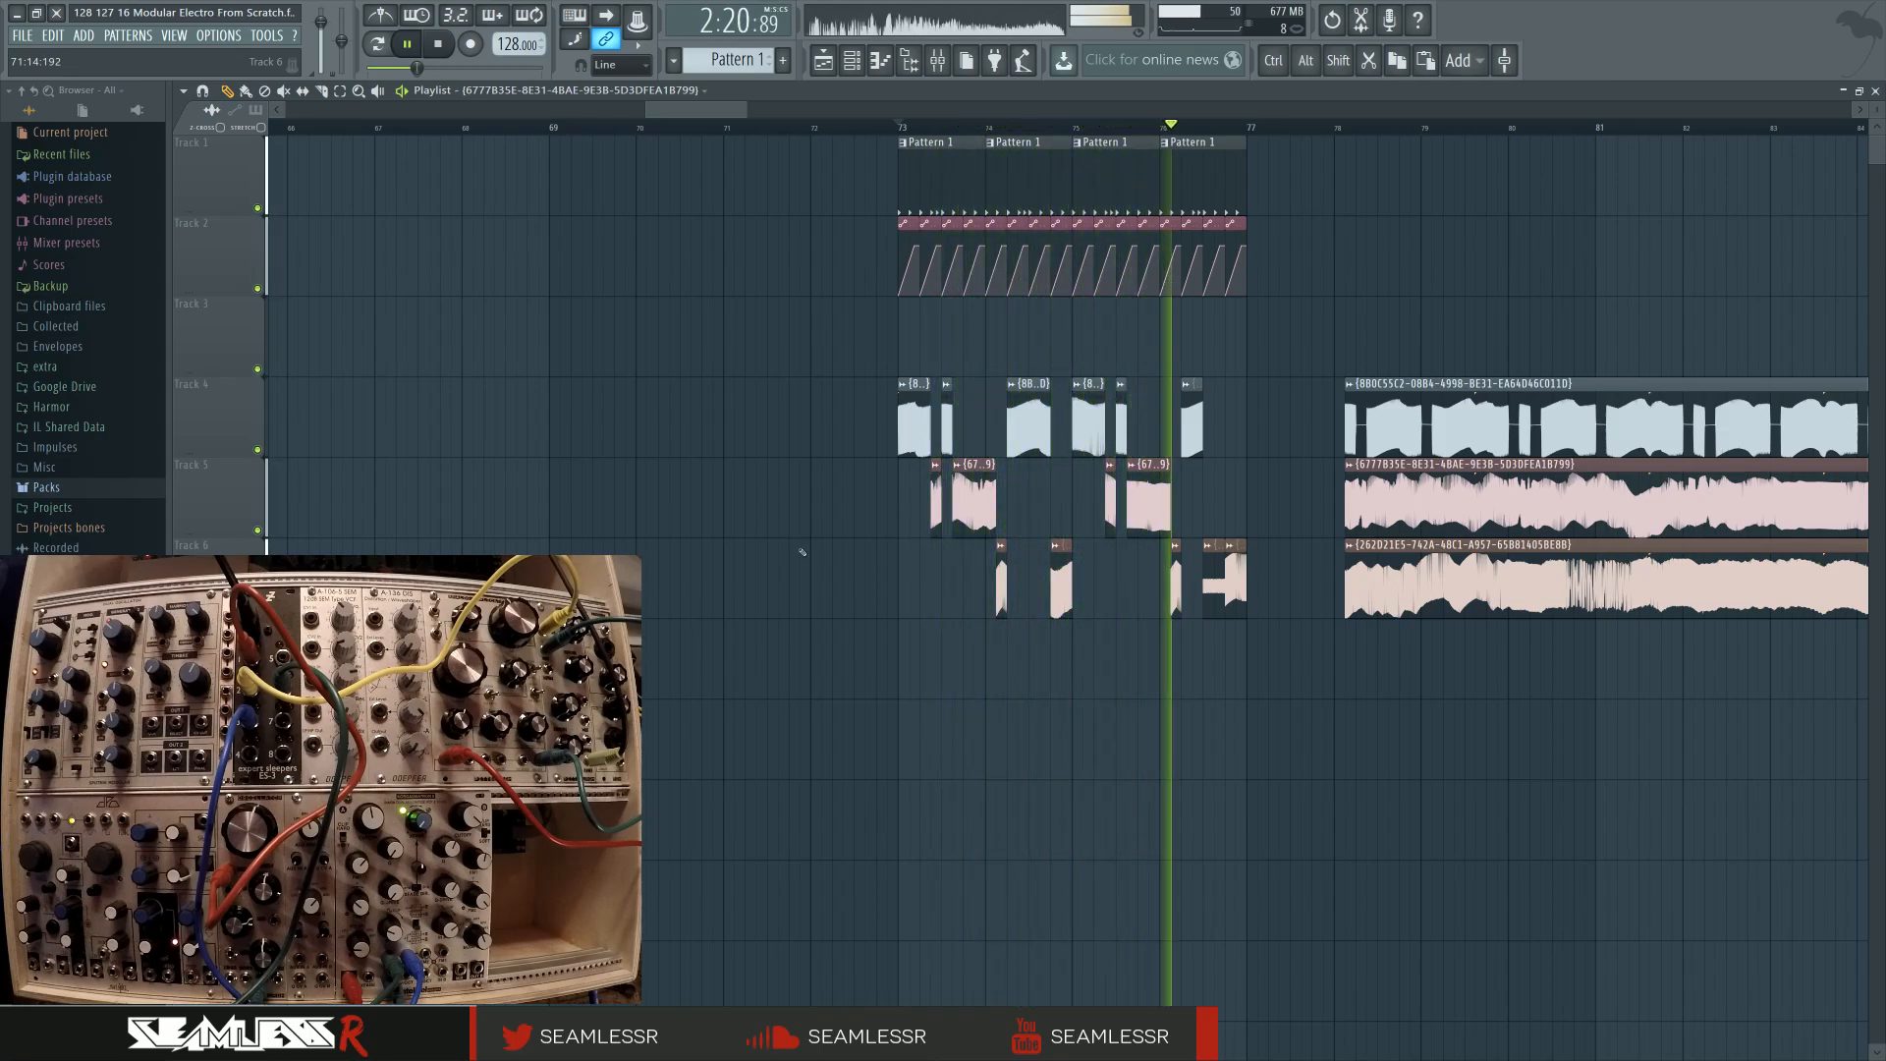
pyautogui.press('space')
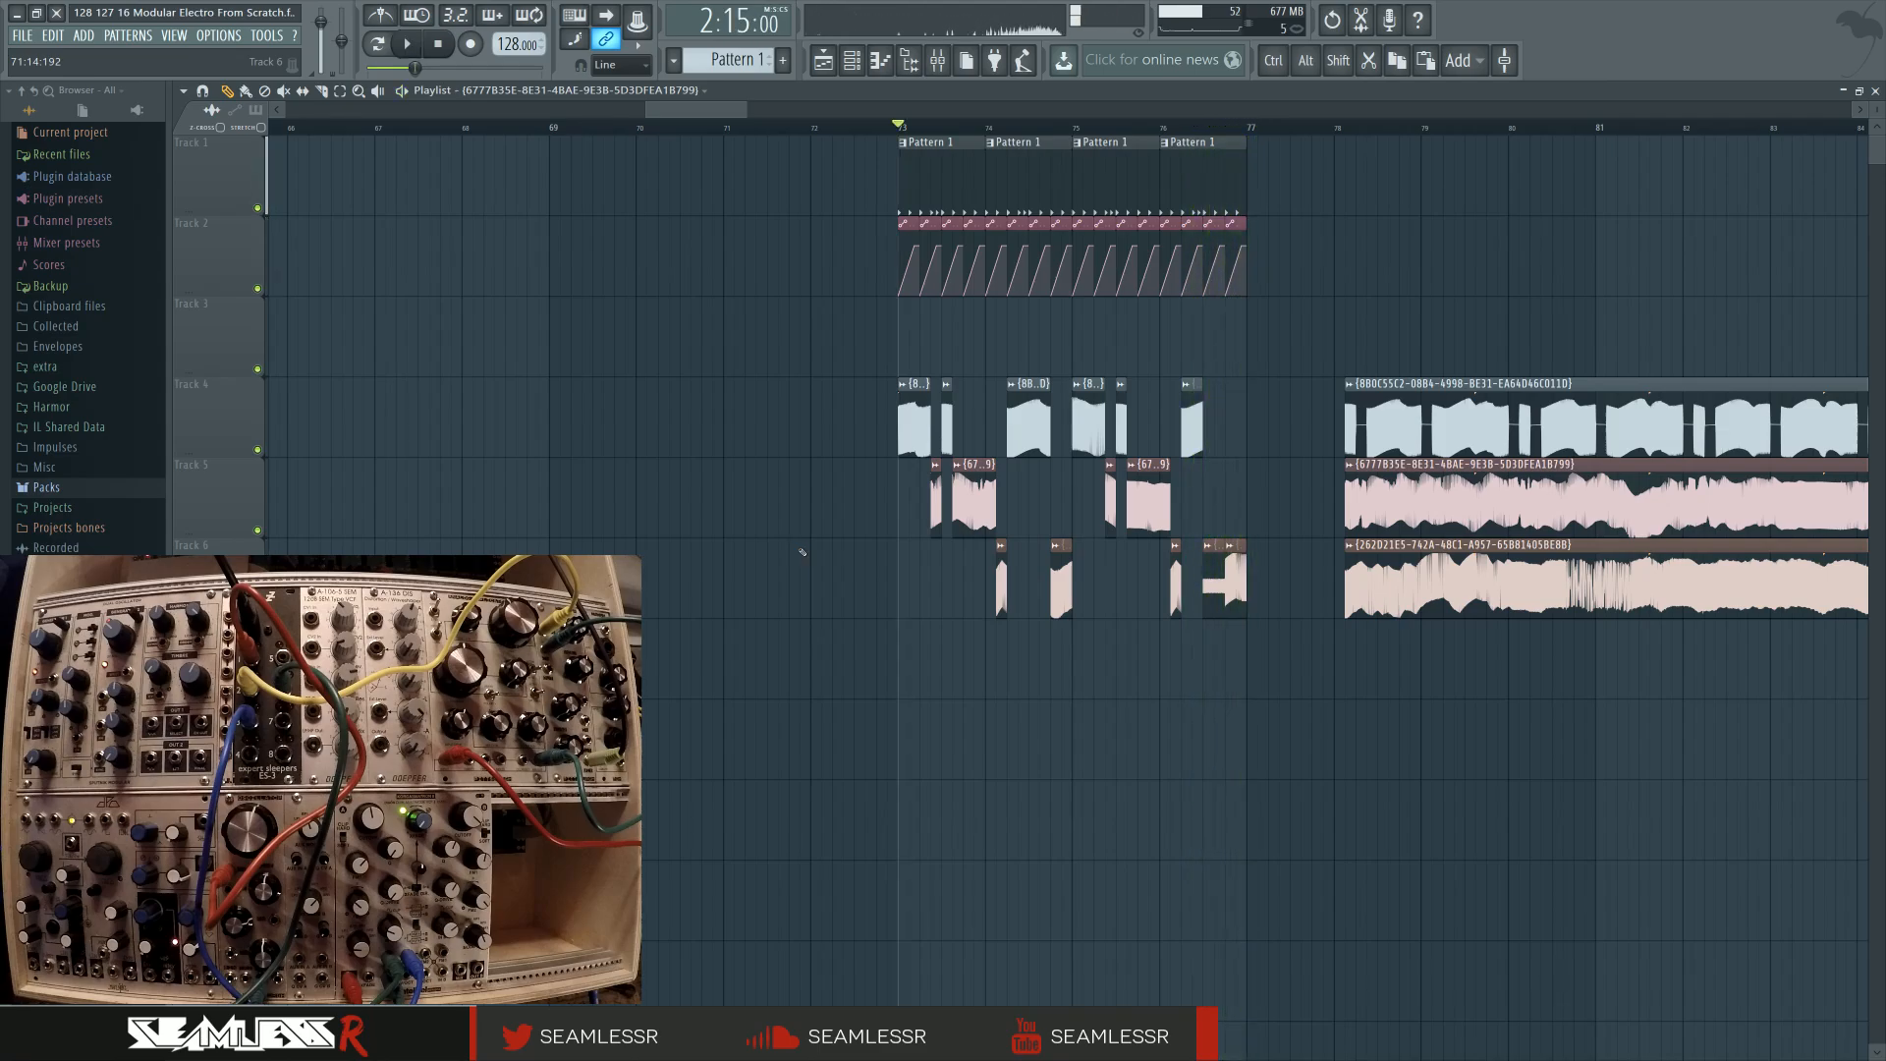
# Play the stacked Song jump audio clips from bar 37 through to their end, then stop playback
pyautogui.scroll(-8, 802, 552)
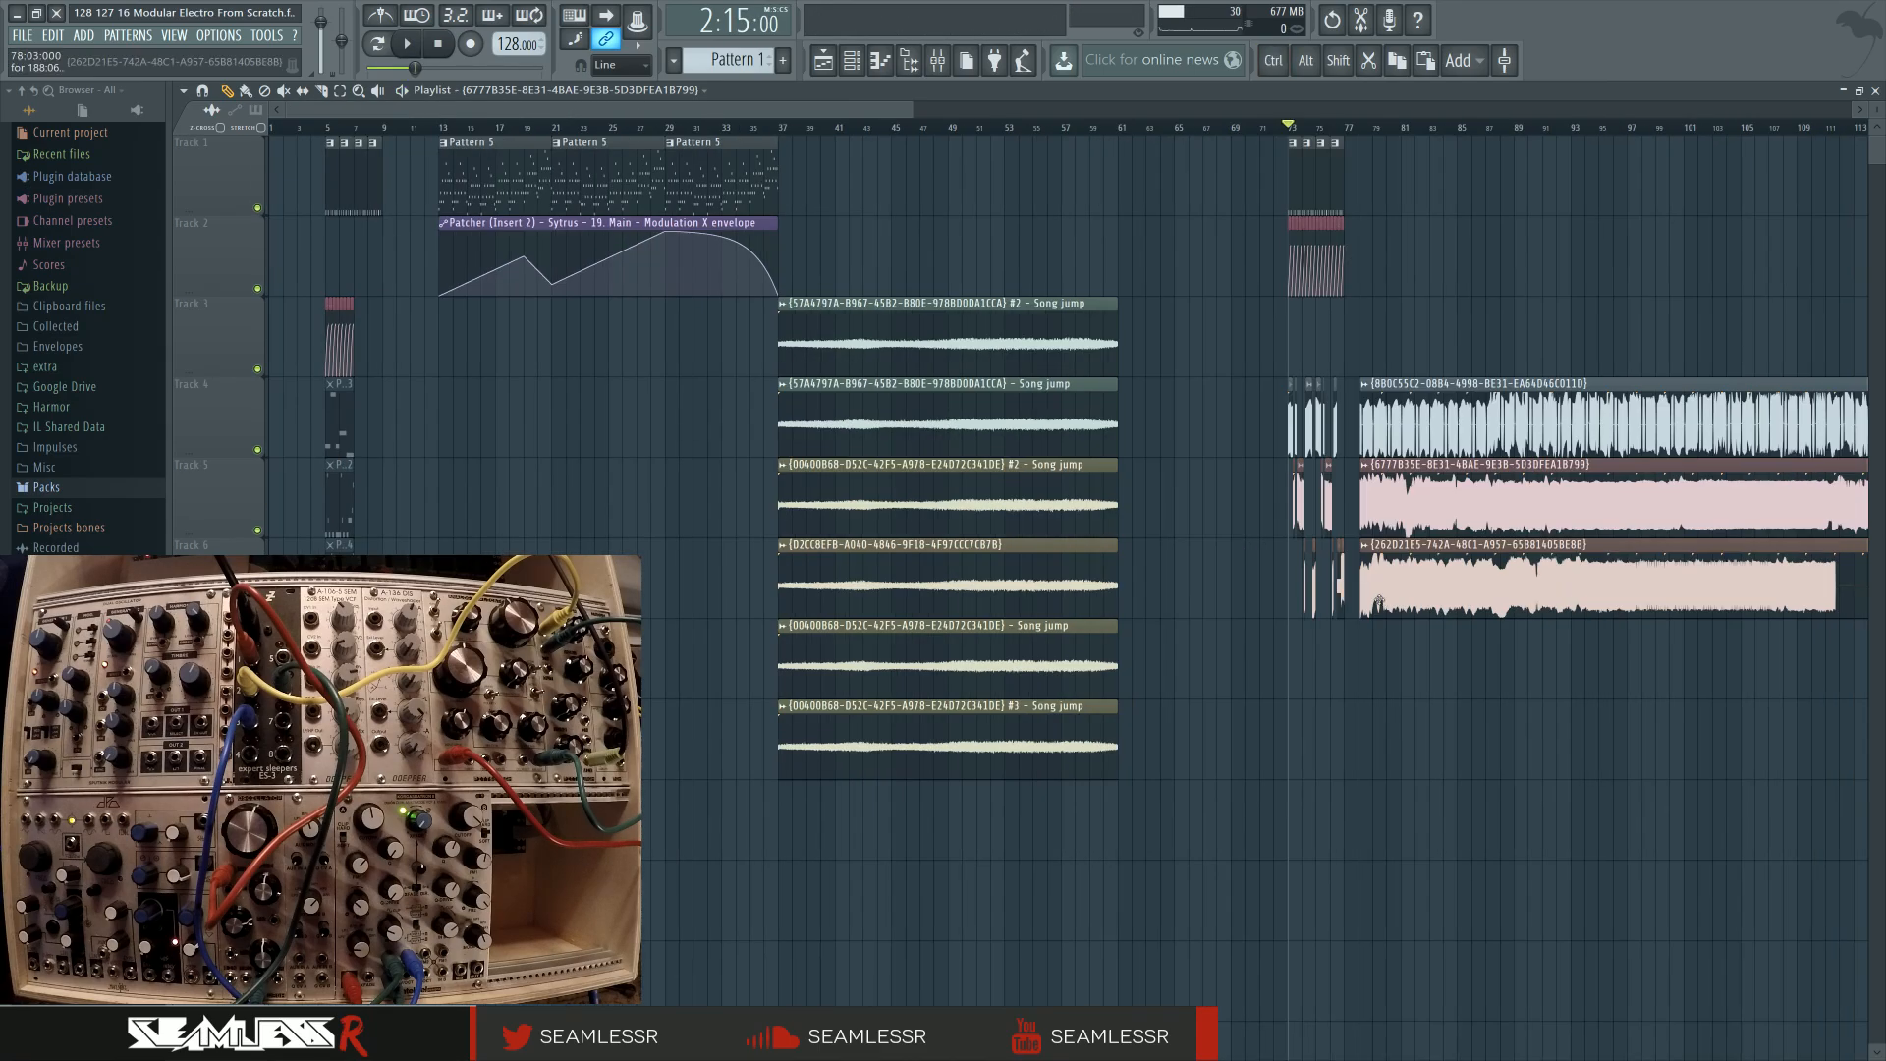
pyautogui.moveTo(793, 128); pyautogui.dragTo(781, 127)
pyautogui.press('space')
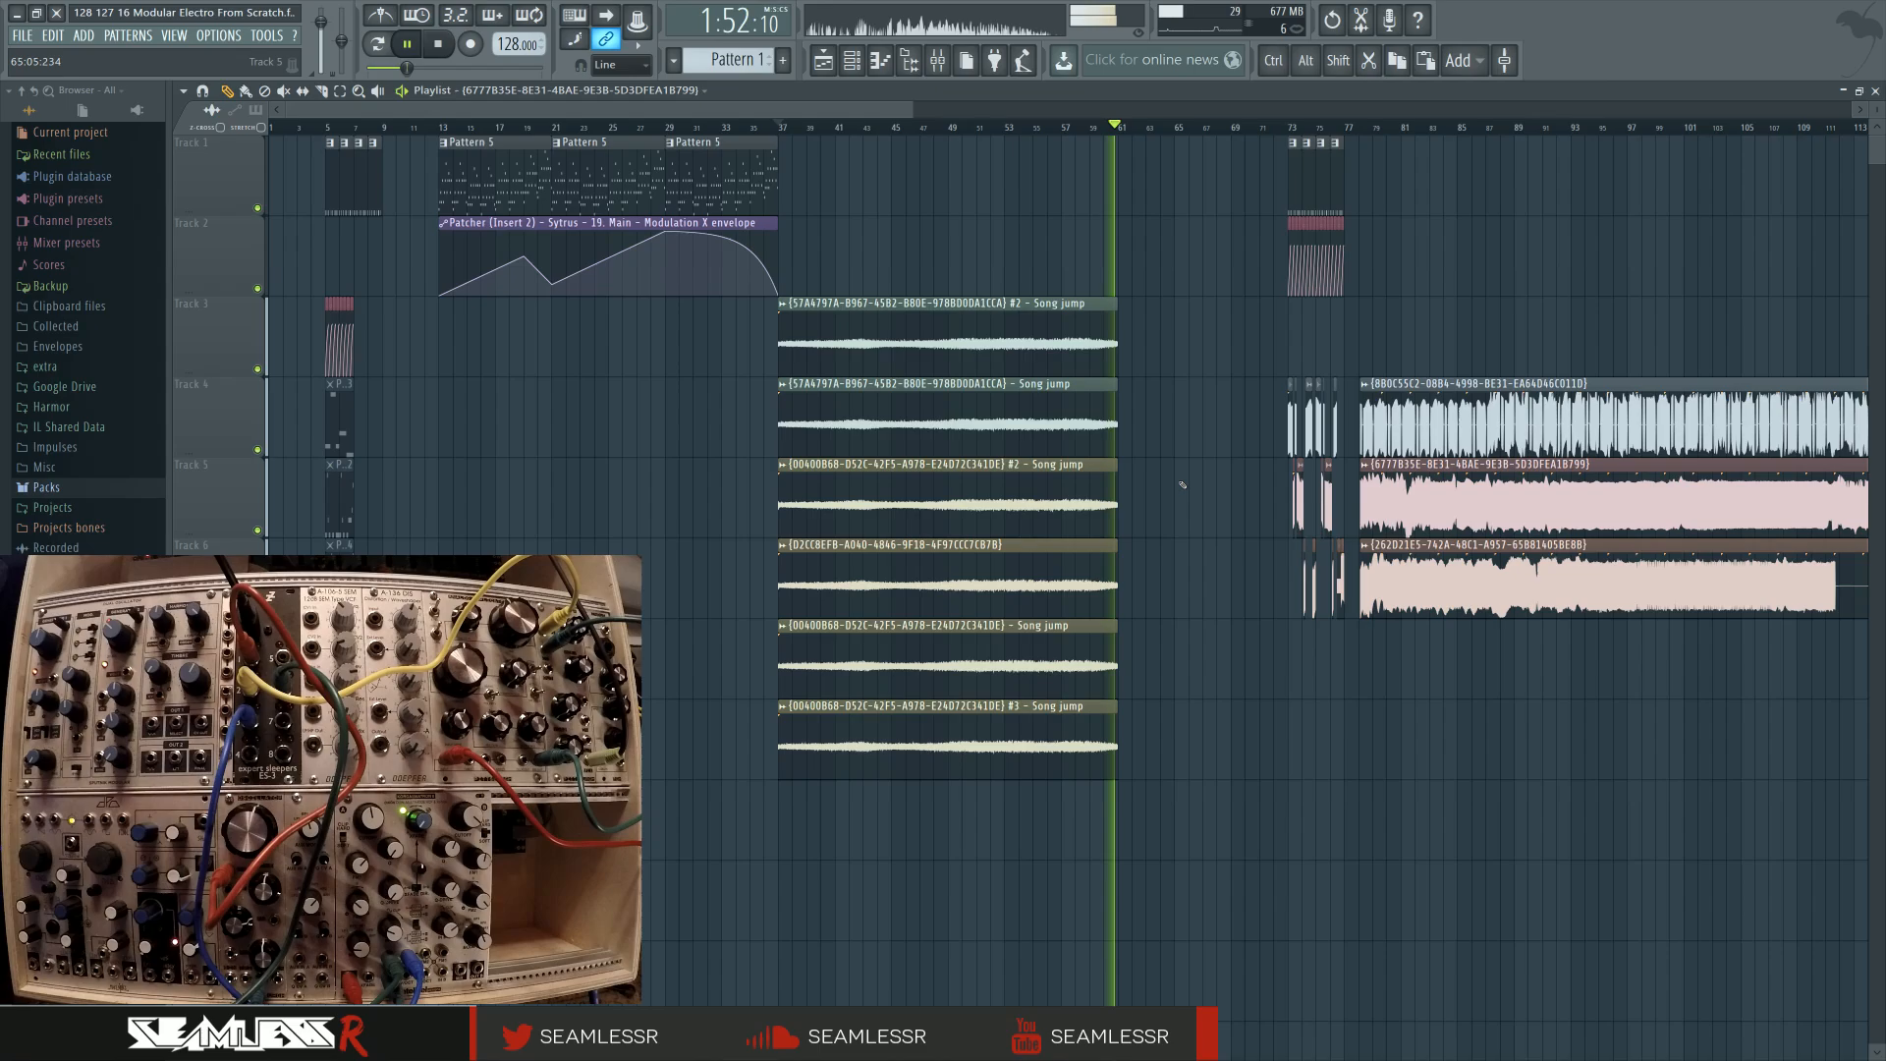
pyautogui.press('space')
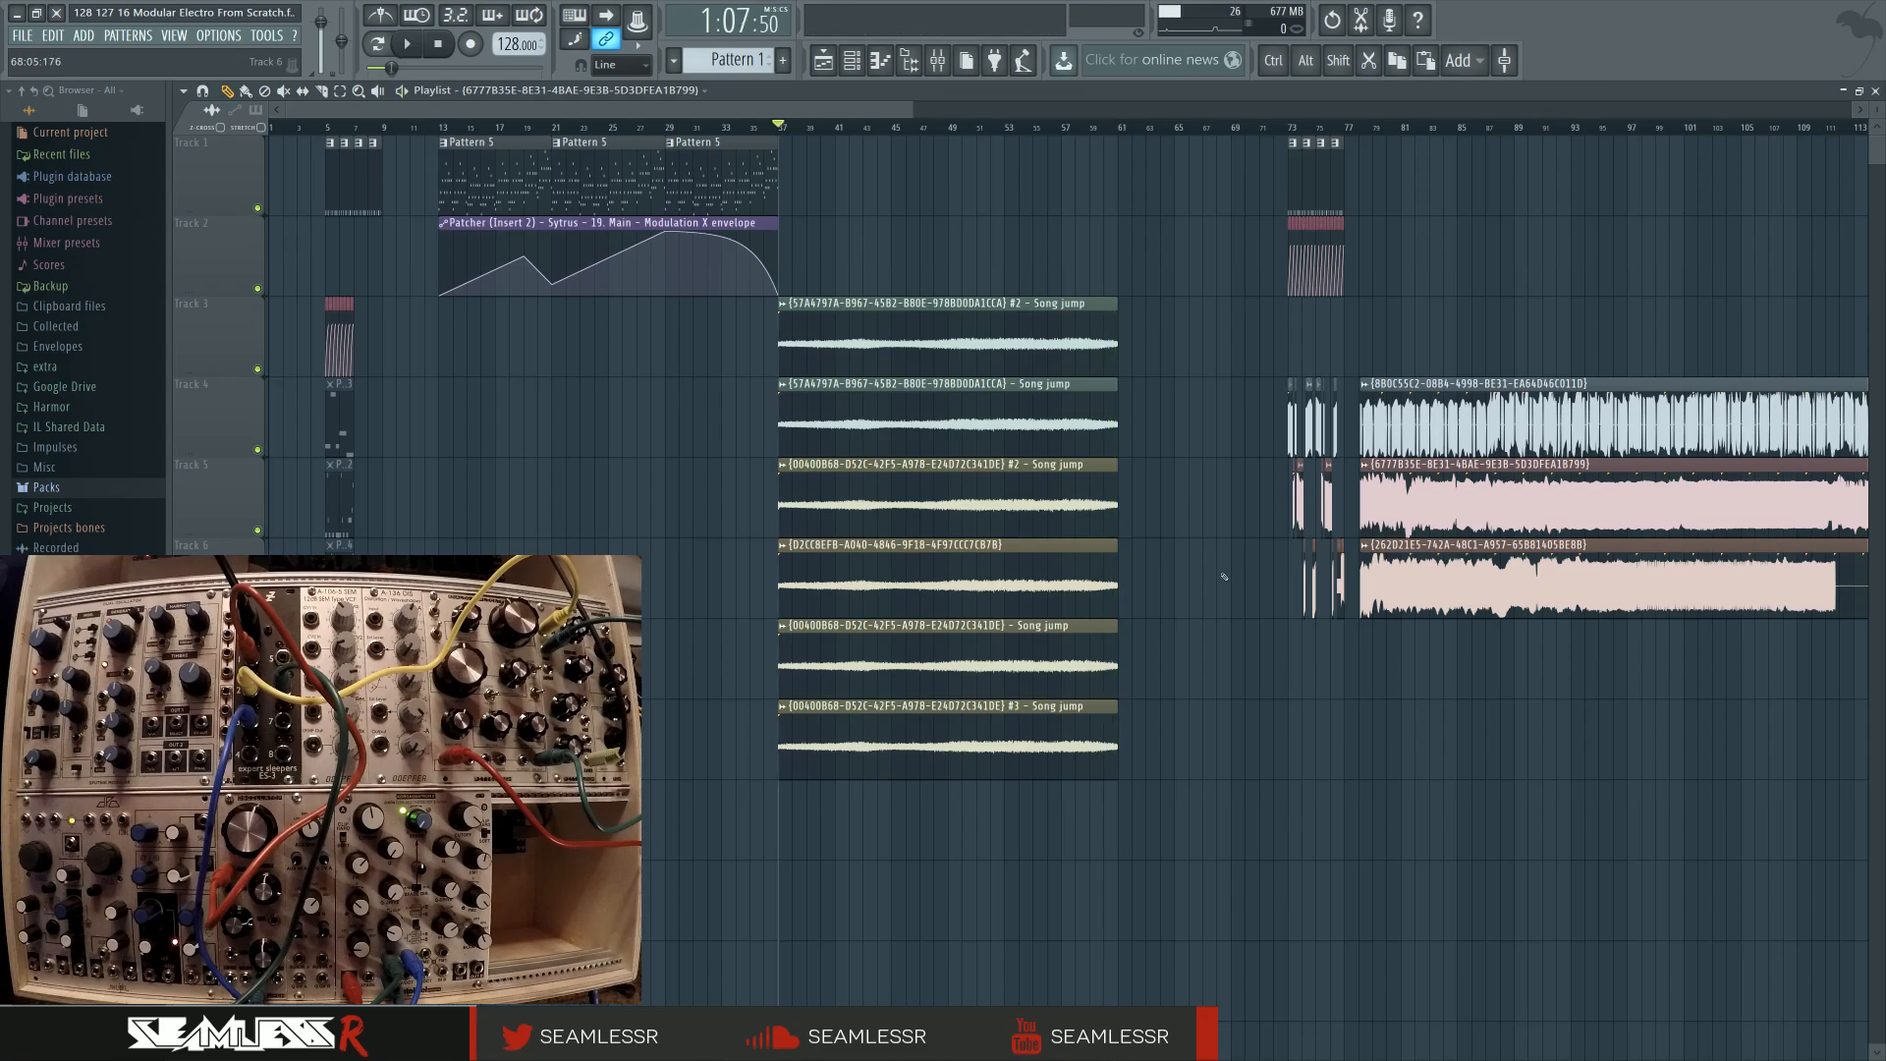
# Move the playhead back to bar 73 and replay the drum and chopped audio section
pyautogui.scroll(-4, 1223, 576)
pyautogui.scroll(3, 1189, 708)
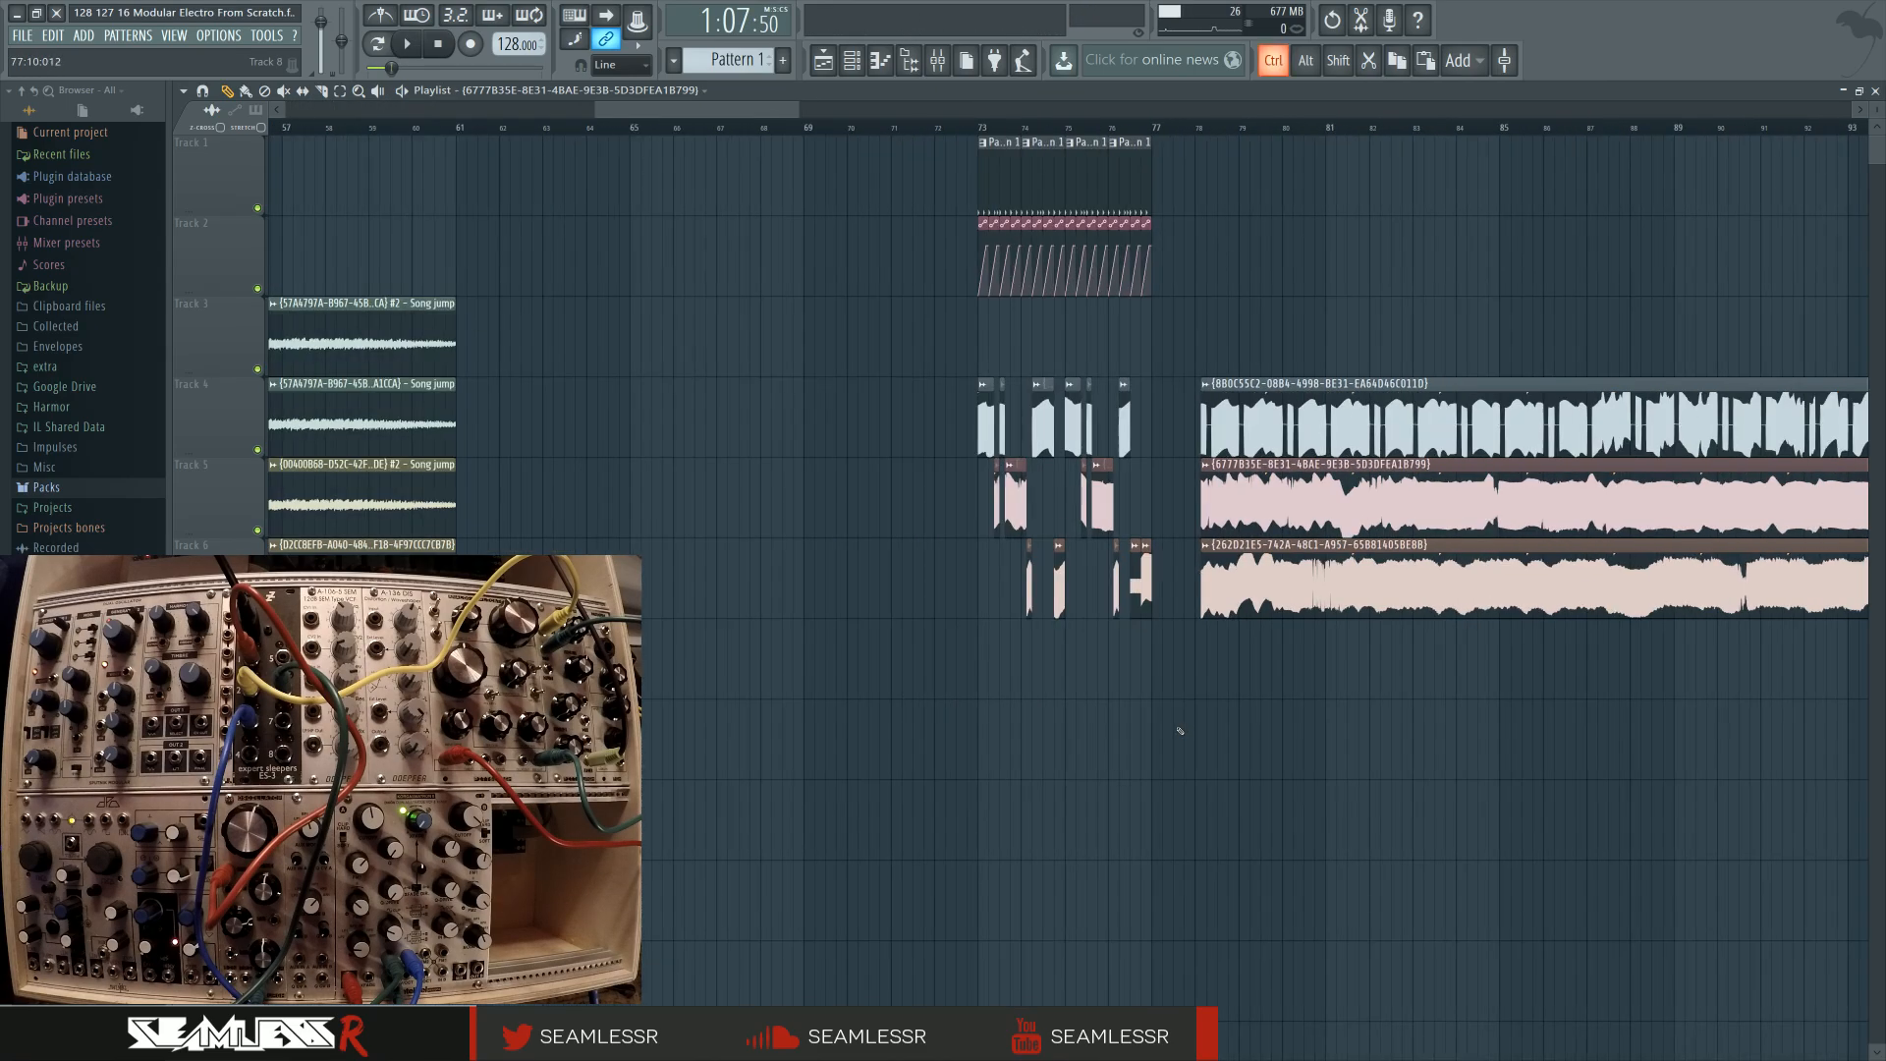
pyautogui.scroll(1, 1179, 731)
pyautogui.click(943, 131)
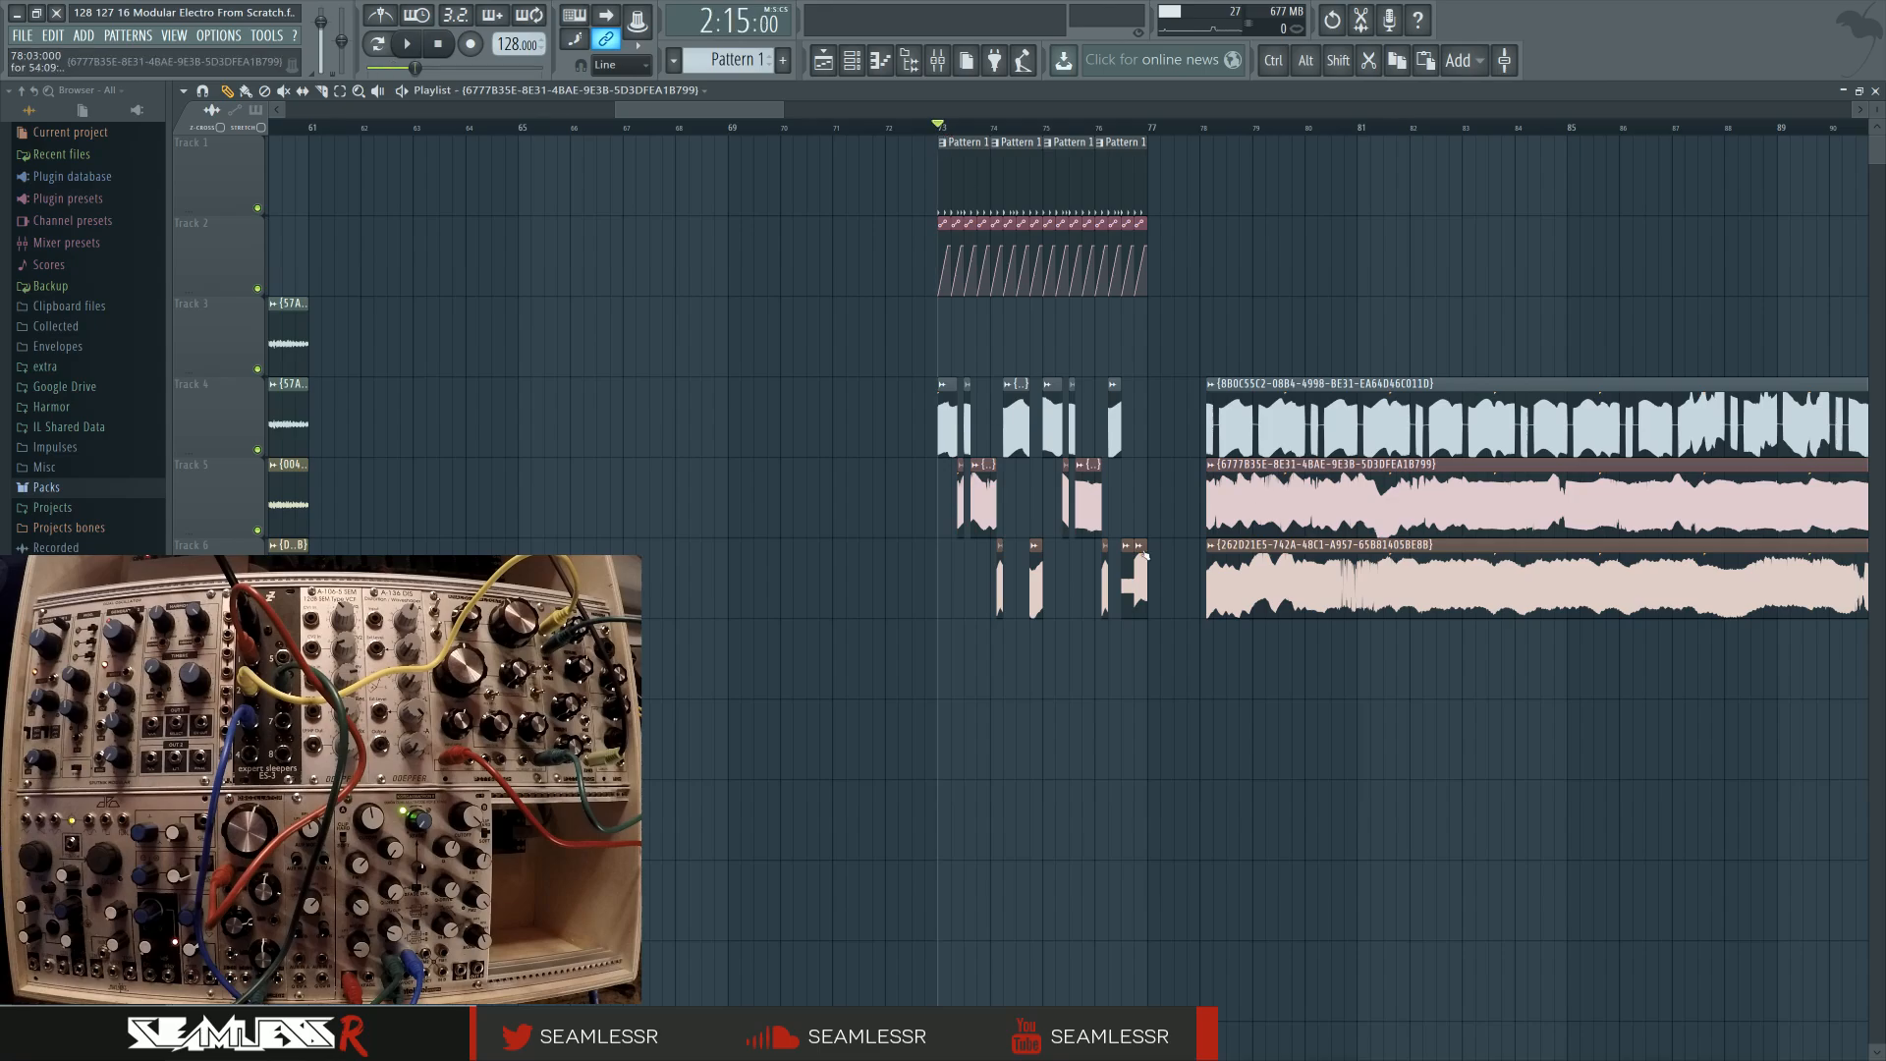
pyautogui.scroll(2, 727, 275)
pyautogui.scroll(-3, 719, 283)
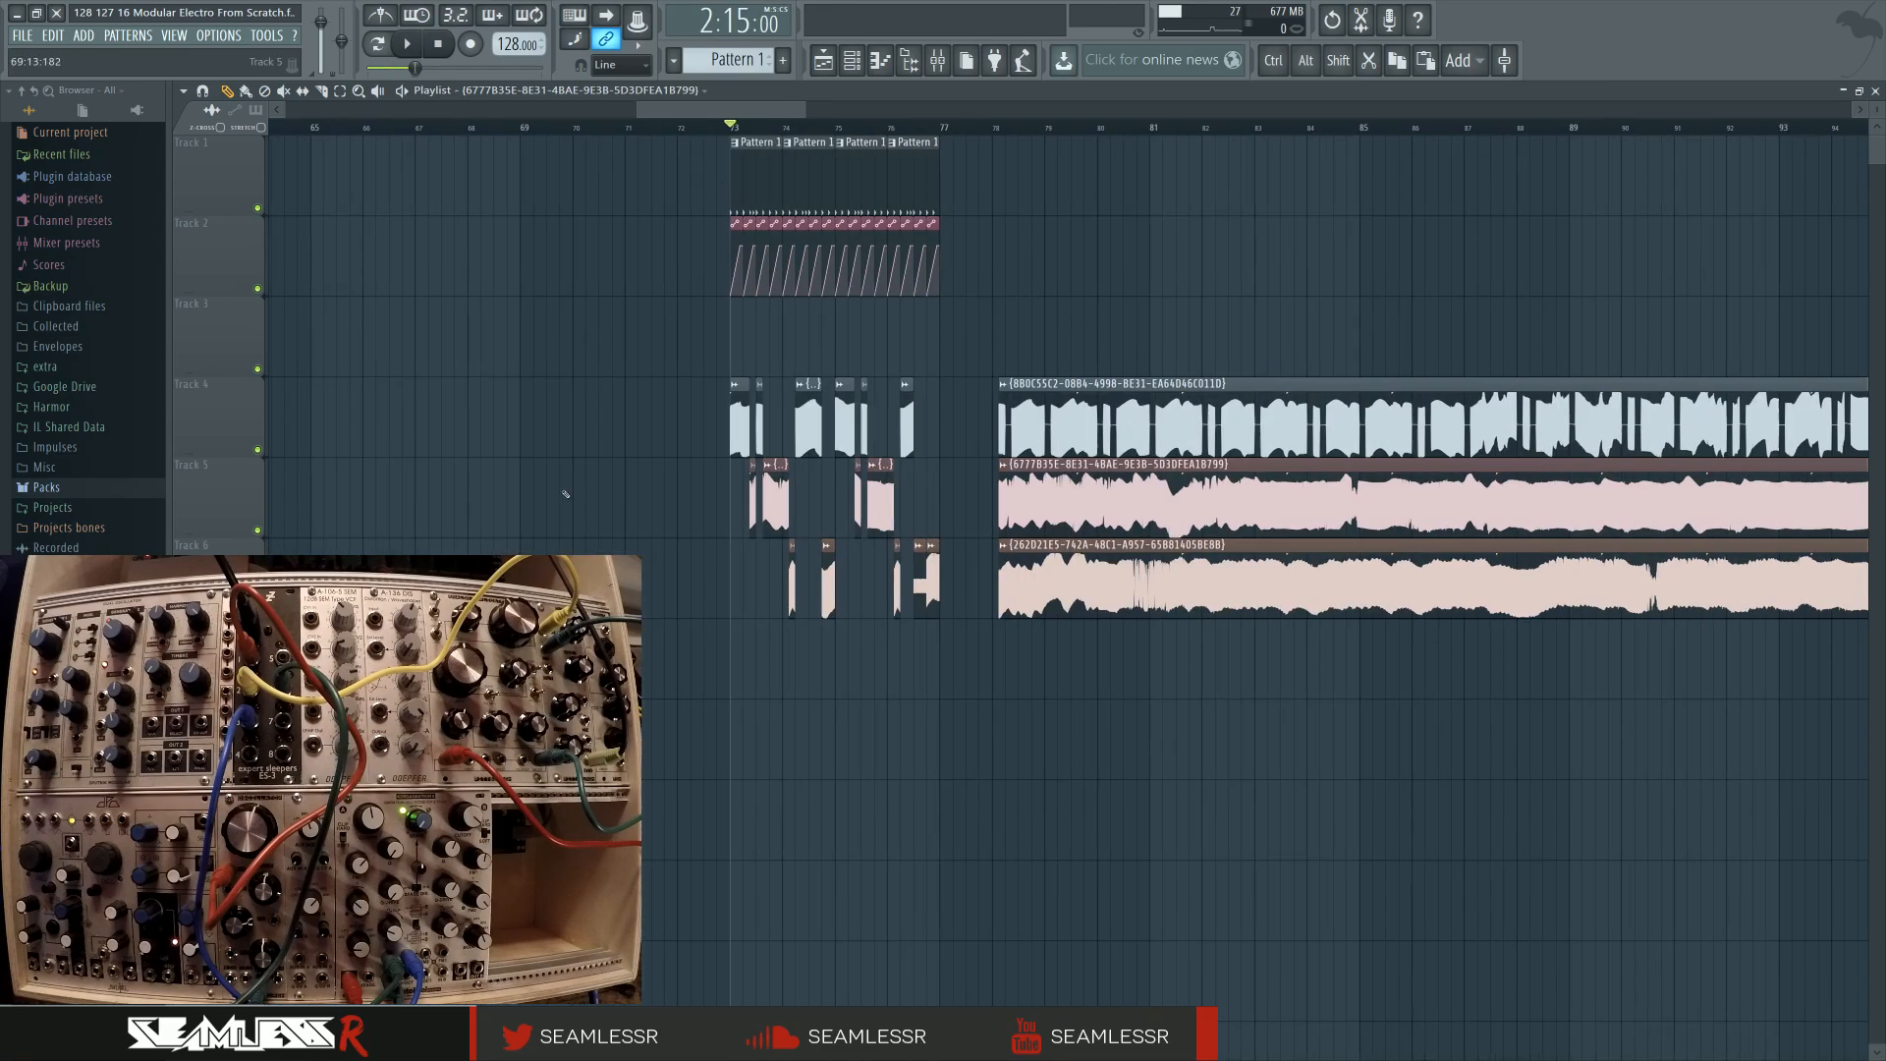
pyautogui.press('space')
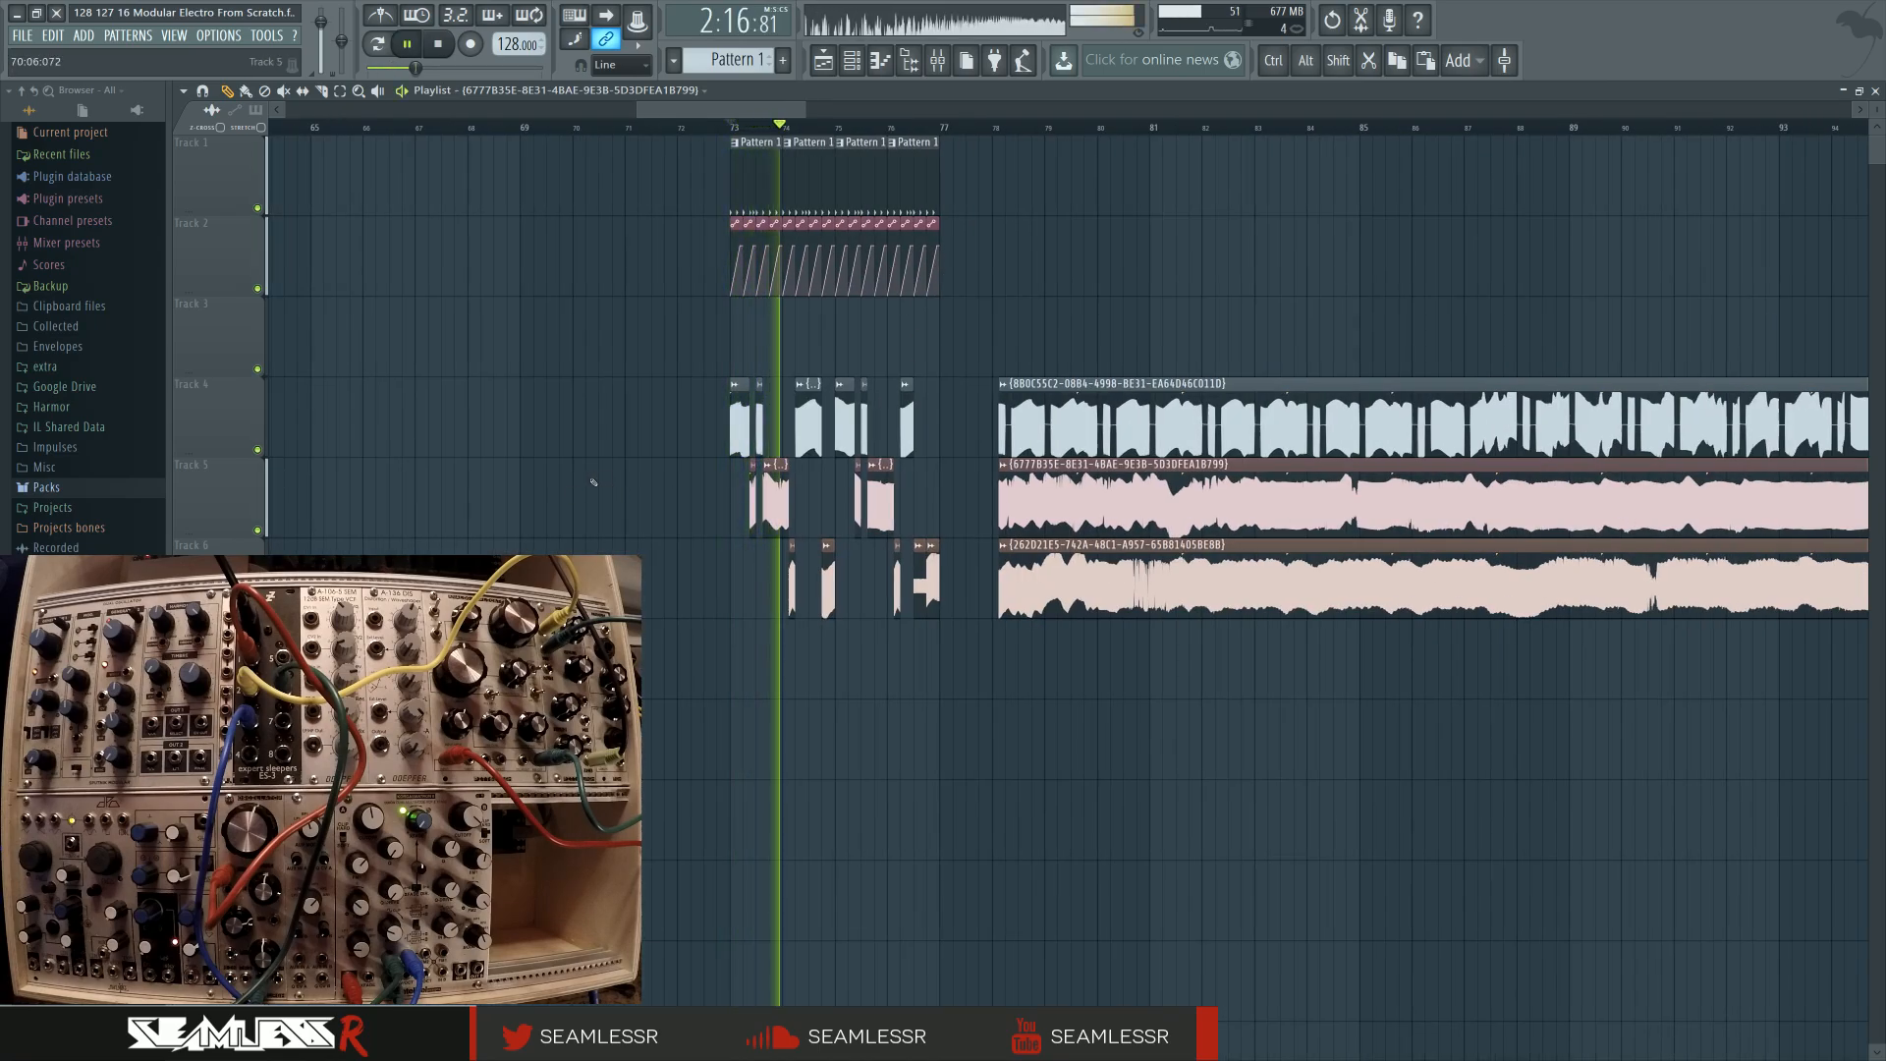
pyautogui.scroll(2, 791, 487)
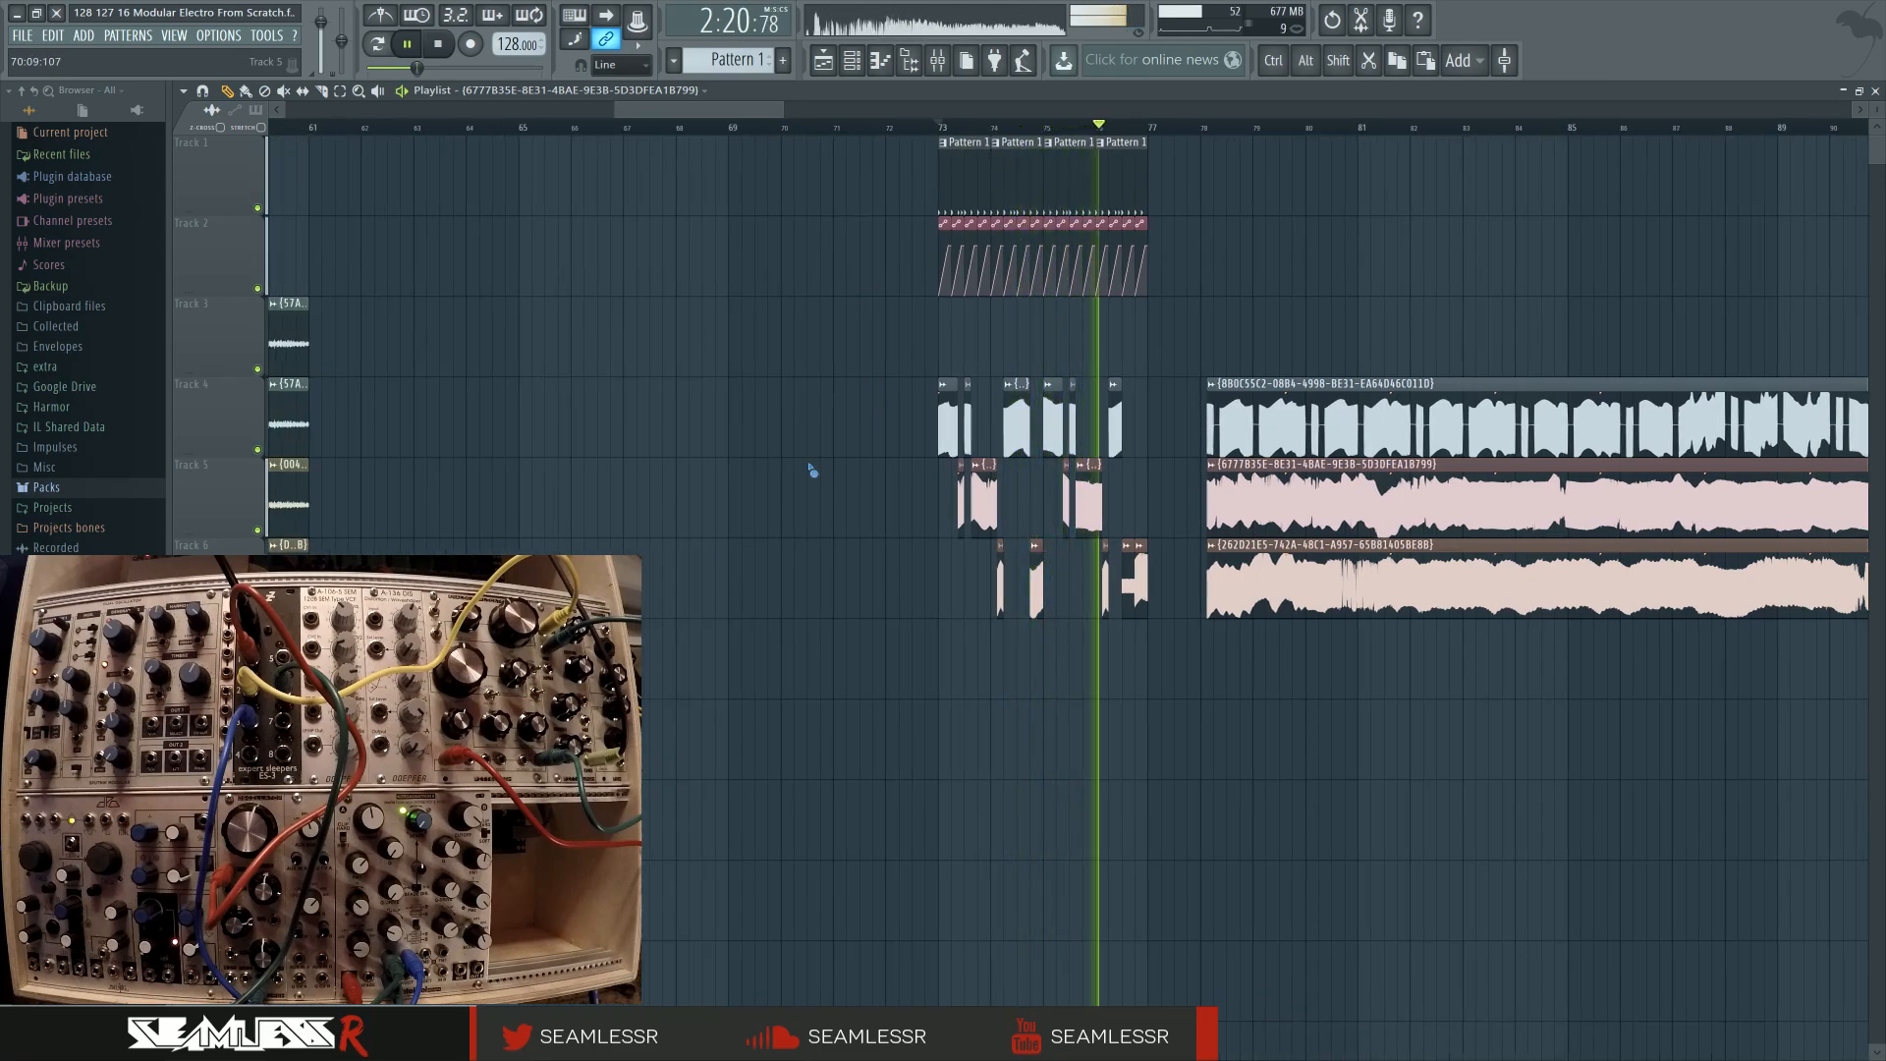
pyautogui.press('space')
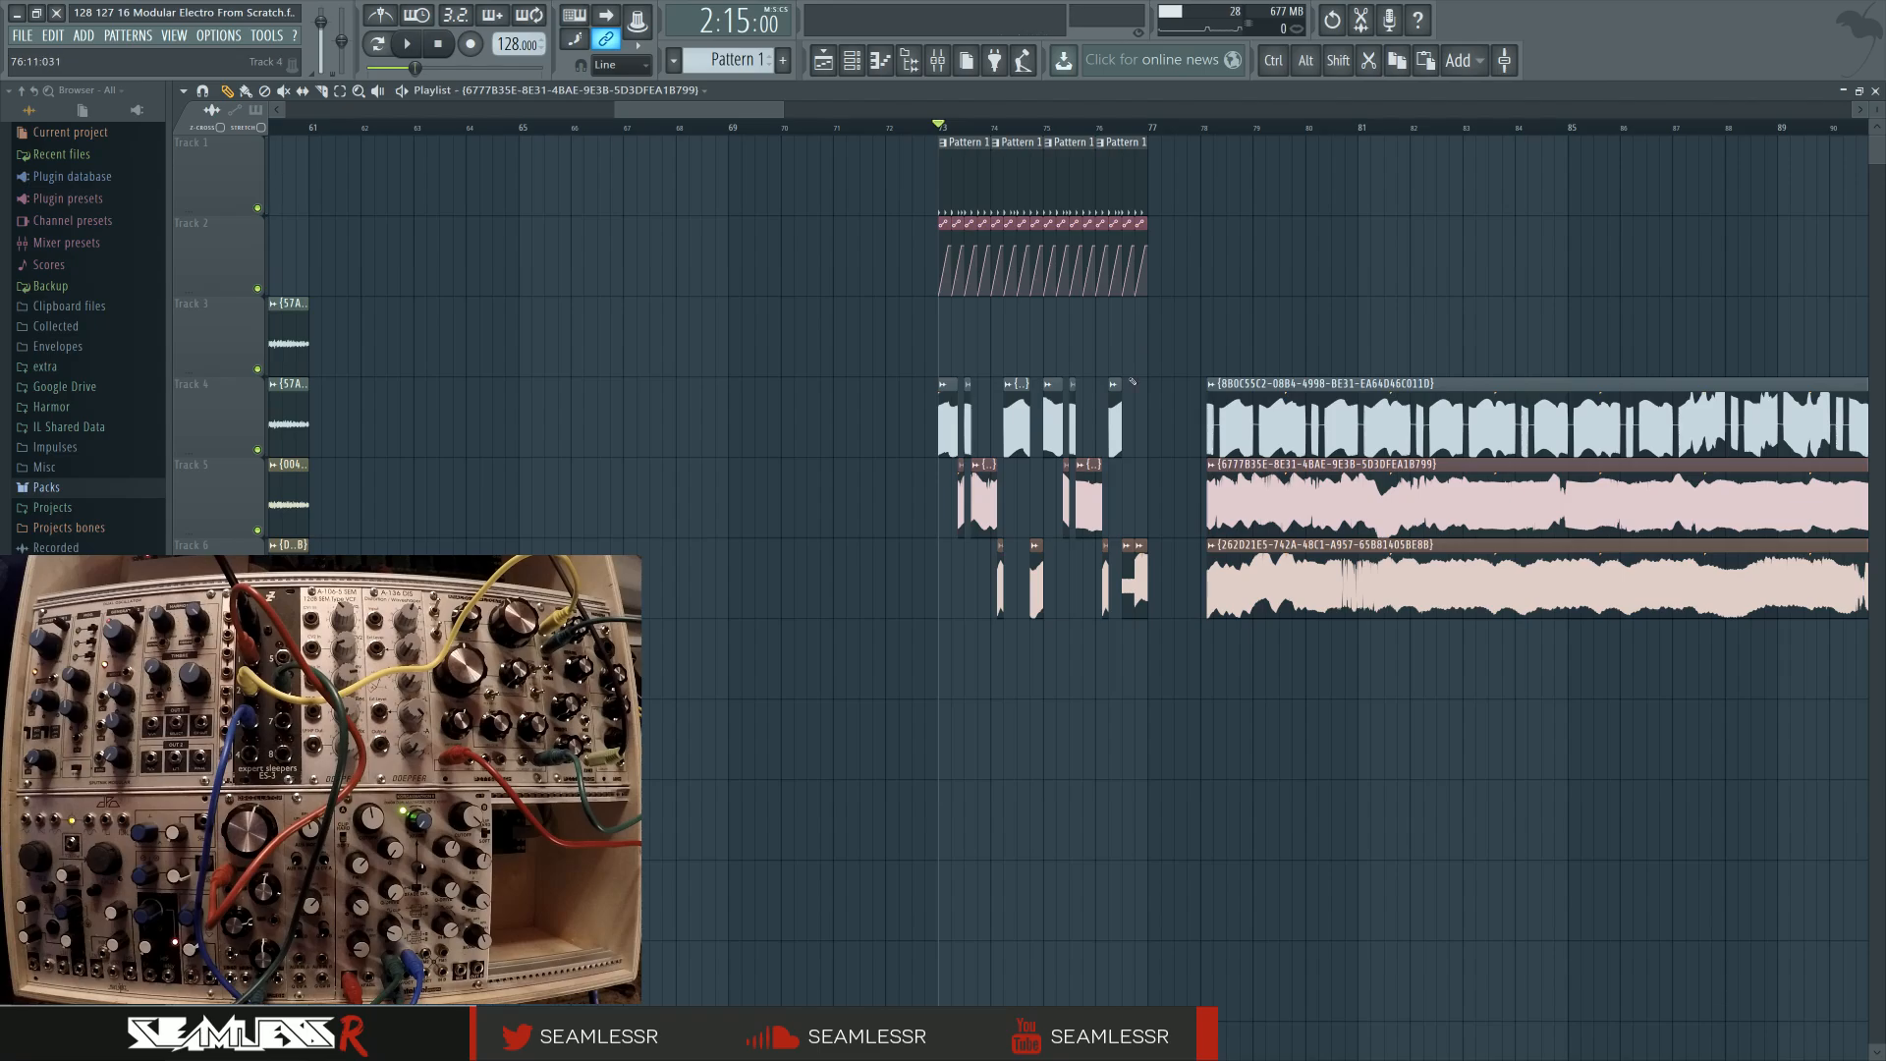
# Make a two-bar time selection in the empty part of the playlist, from bar 65 to bar 67
pyautogui.scroll(3, 935, 319)
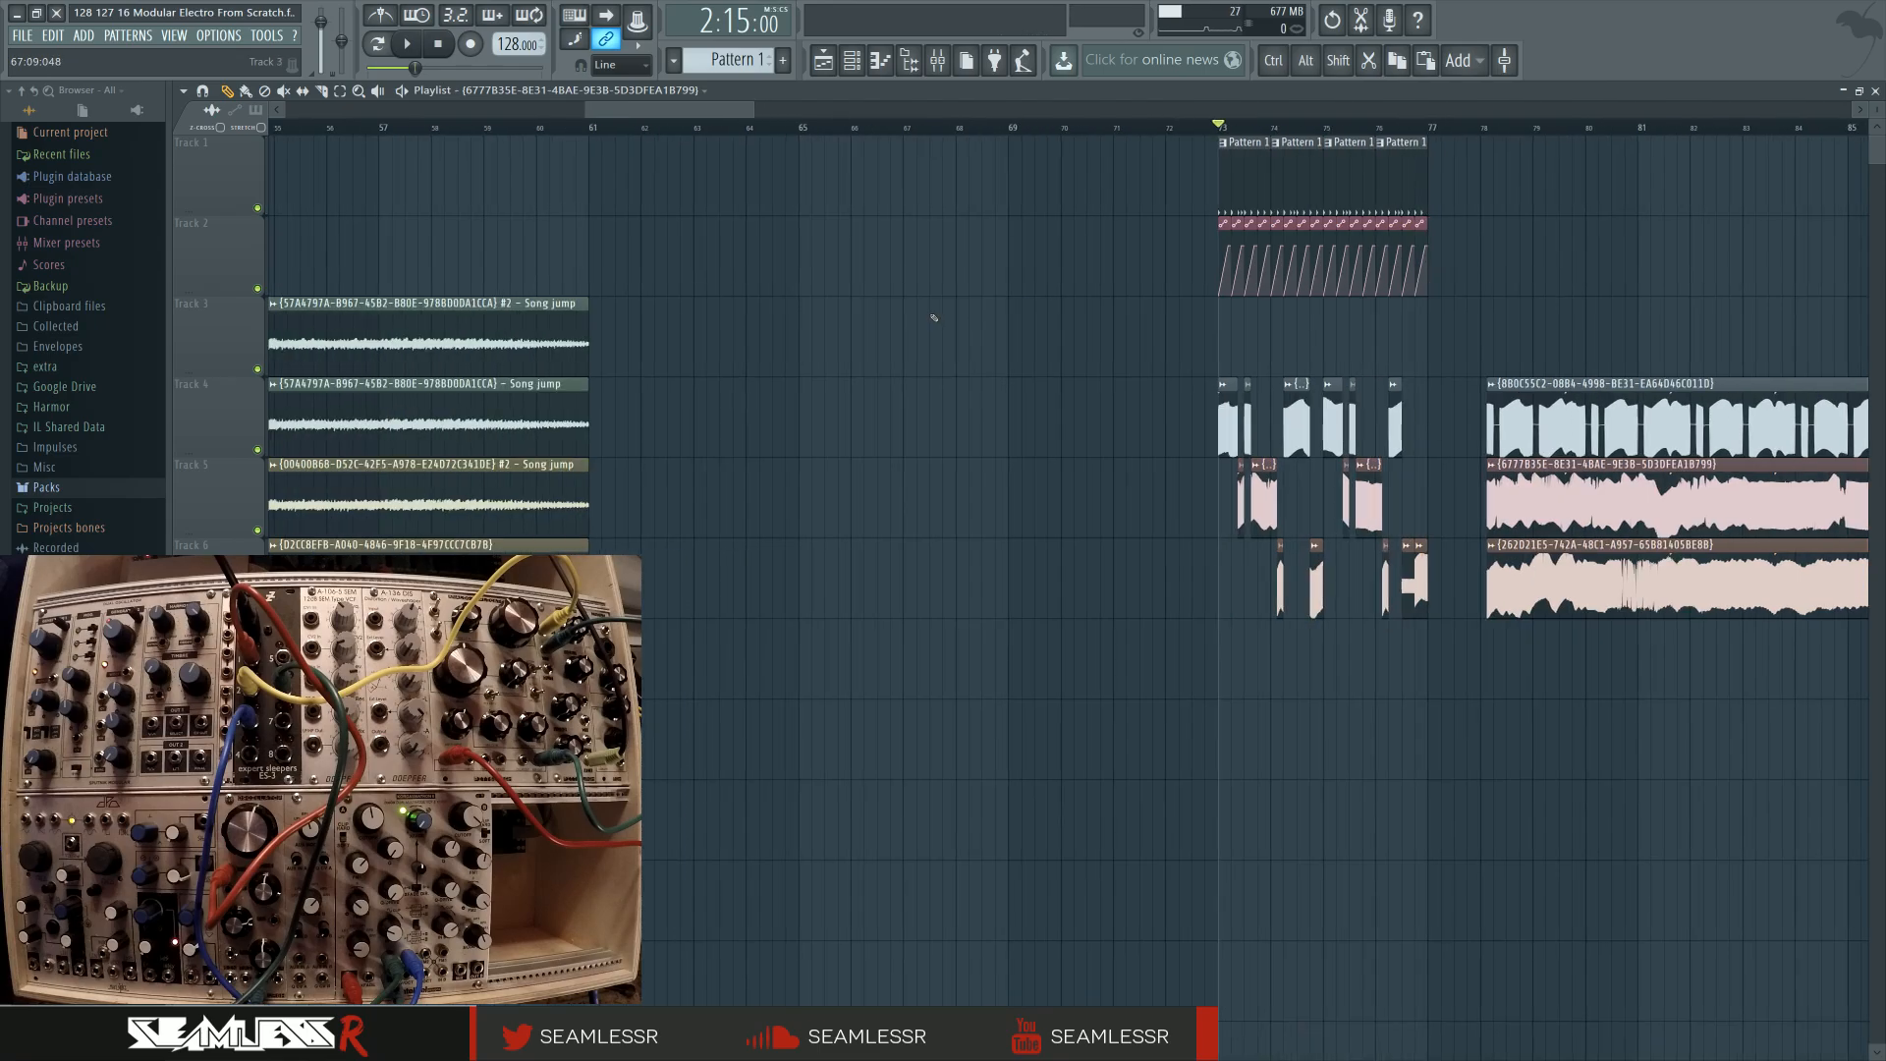
pyautogui.moveTo(803, 132); pyautogui.dragTo(903, 129)
# Open the channel rack and check the drums and Unsorted channel groups
pyautogui.click(852, 60)
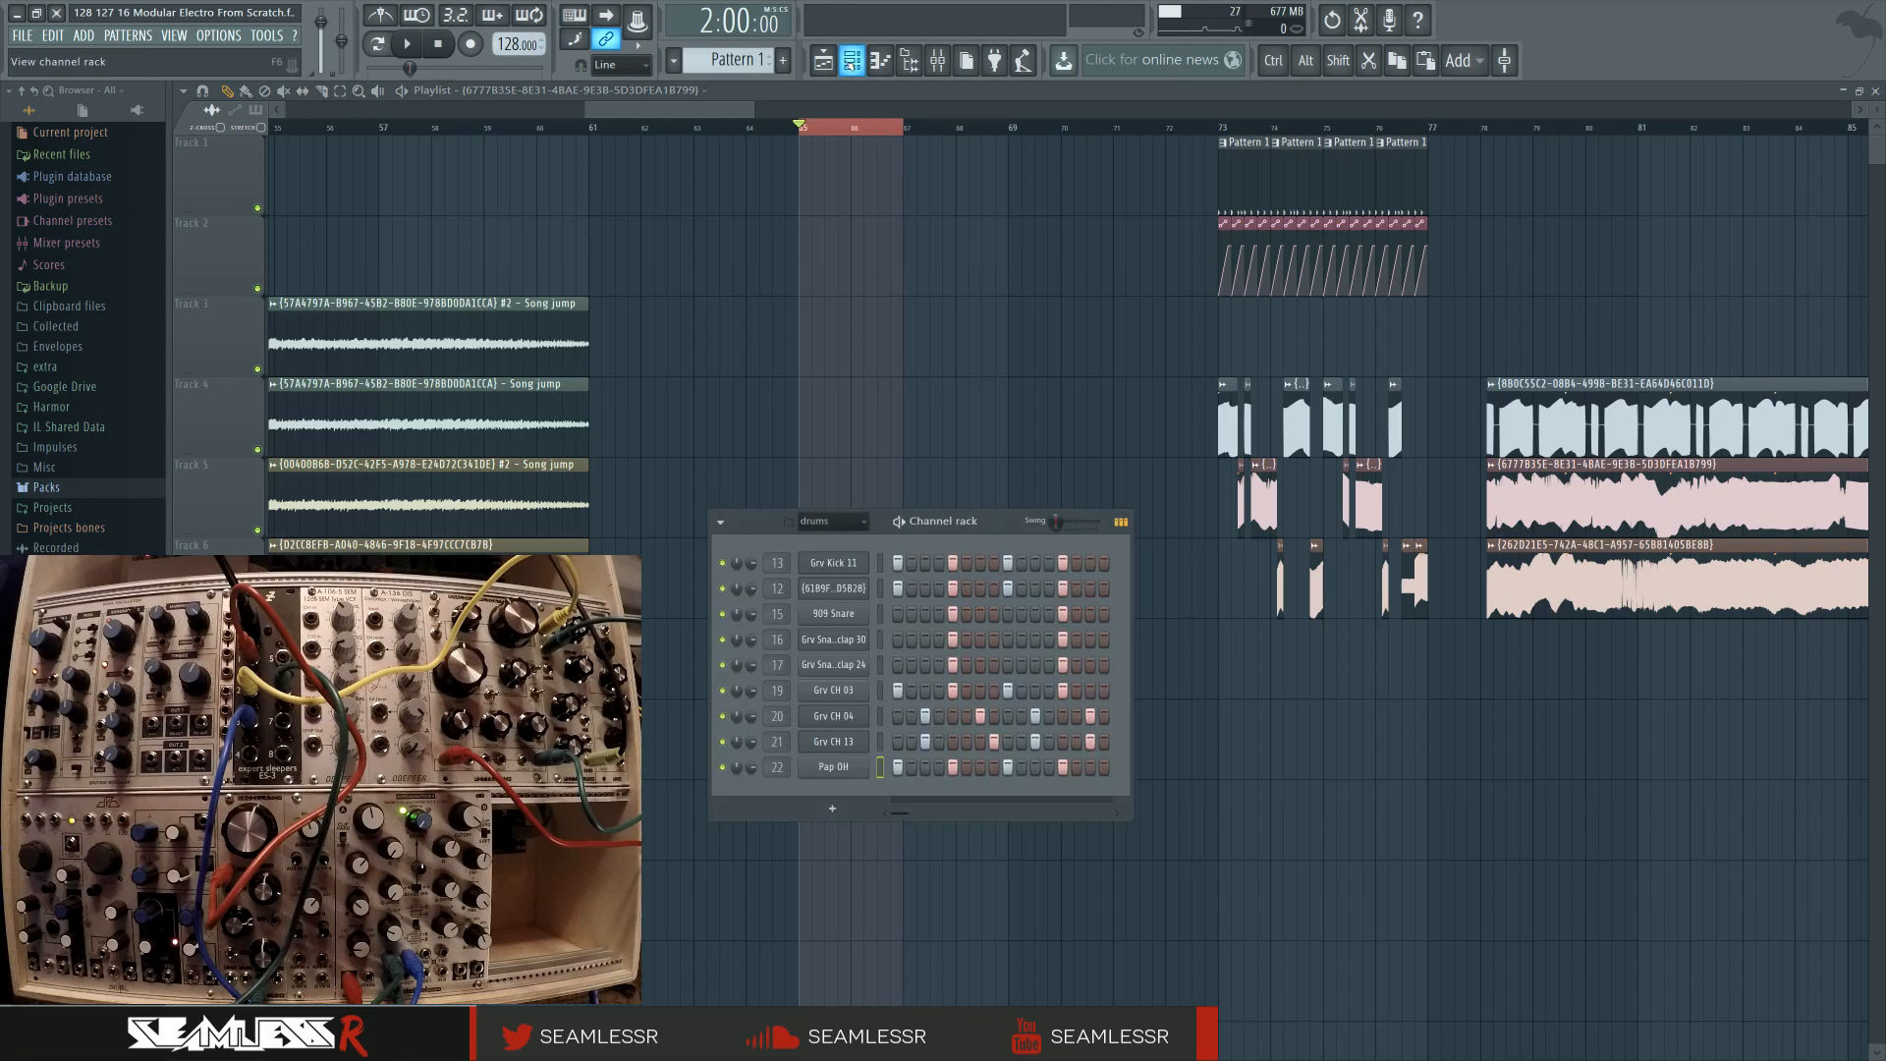
pyautogui.click(855, 526)
pyautogui.click(851, 615)
pyautogui.click(850, 523)
pyautogui.click(850, 599)
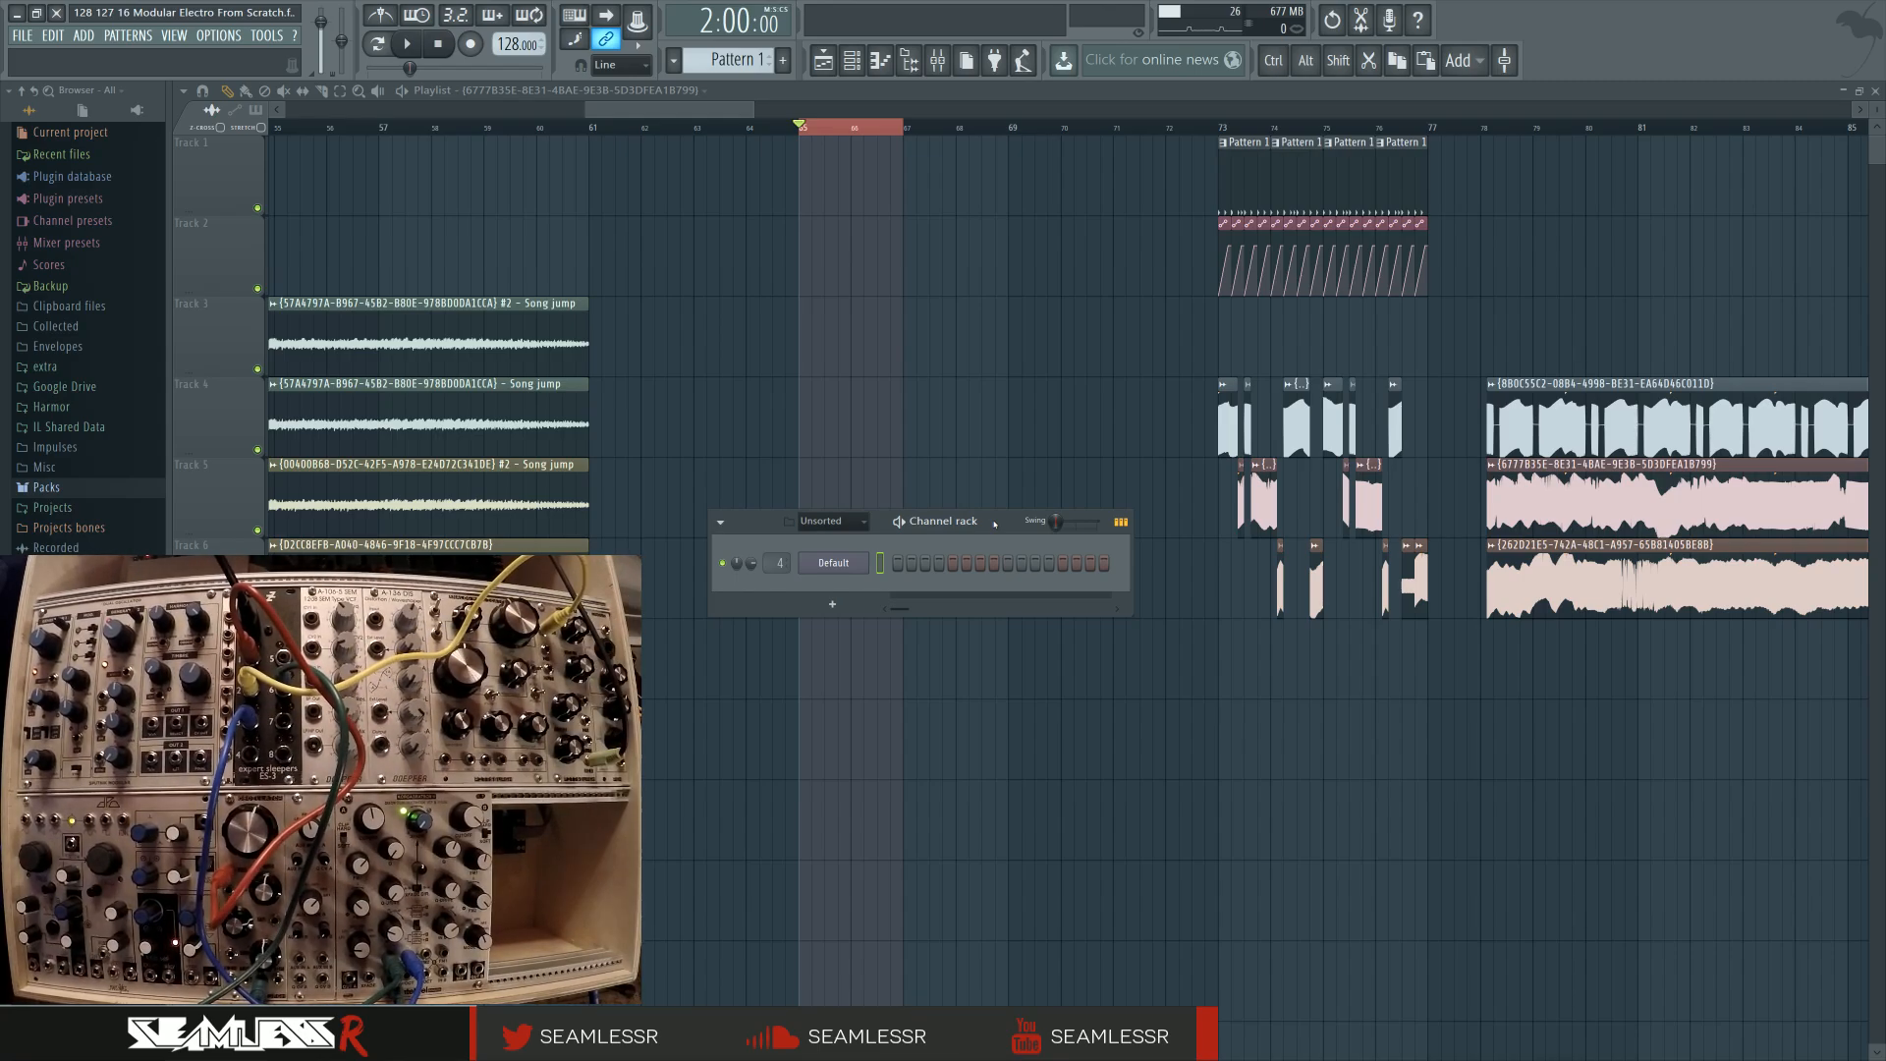
# Open the mixer, check the drums and Automation channel groups, and filter the channel rack to the Audio group
pyautogui.press('F9')
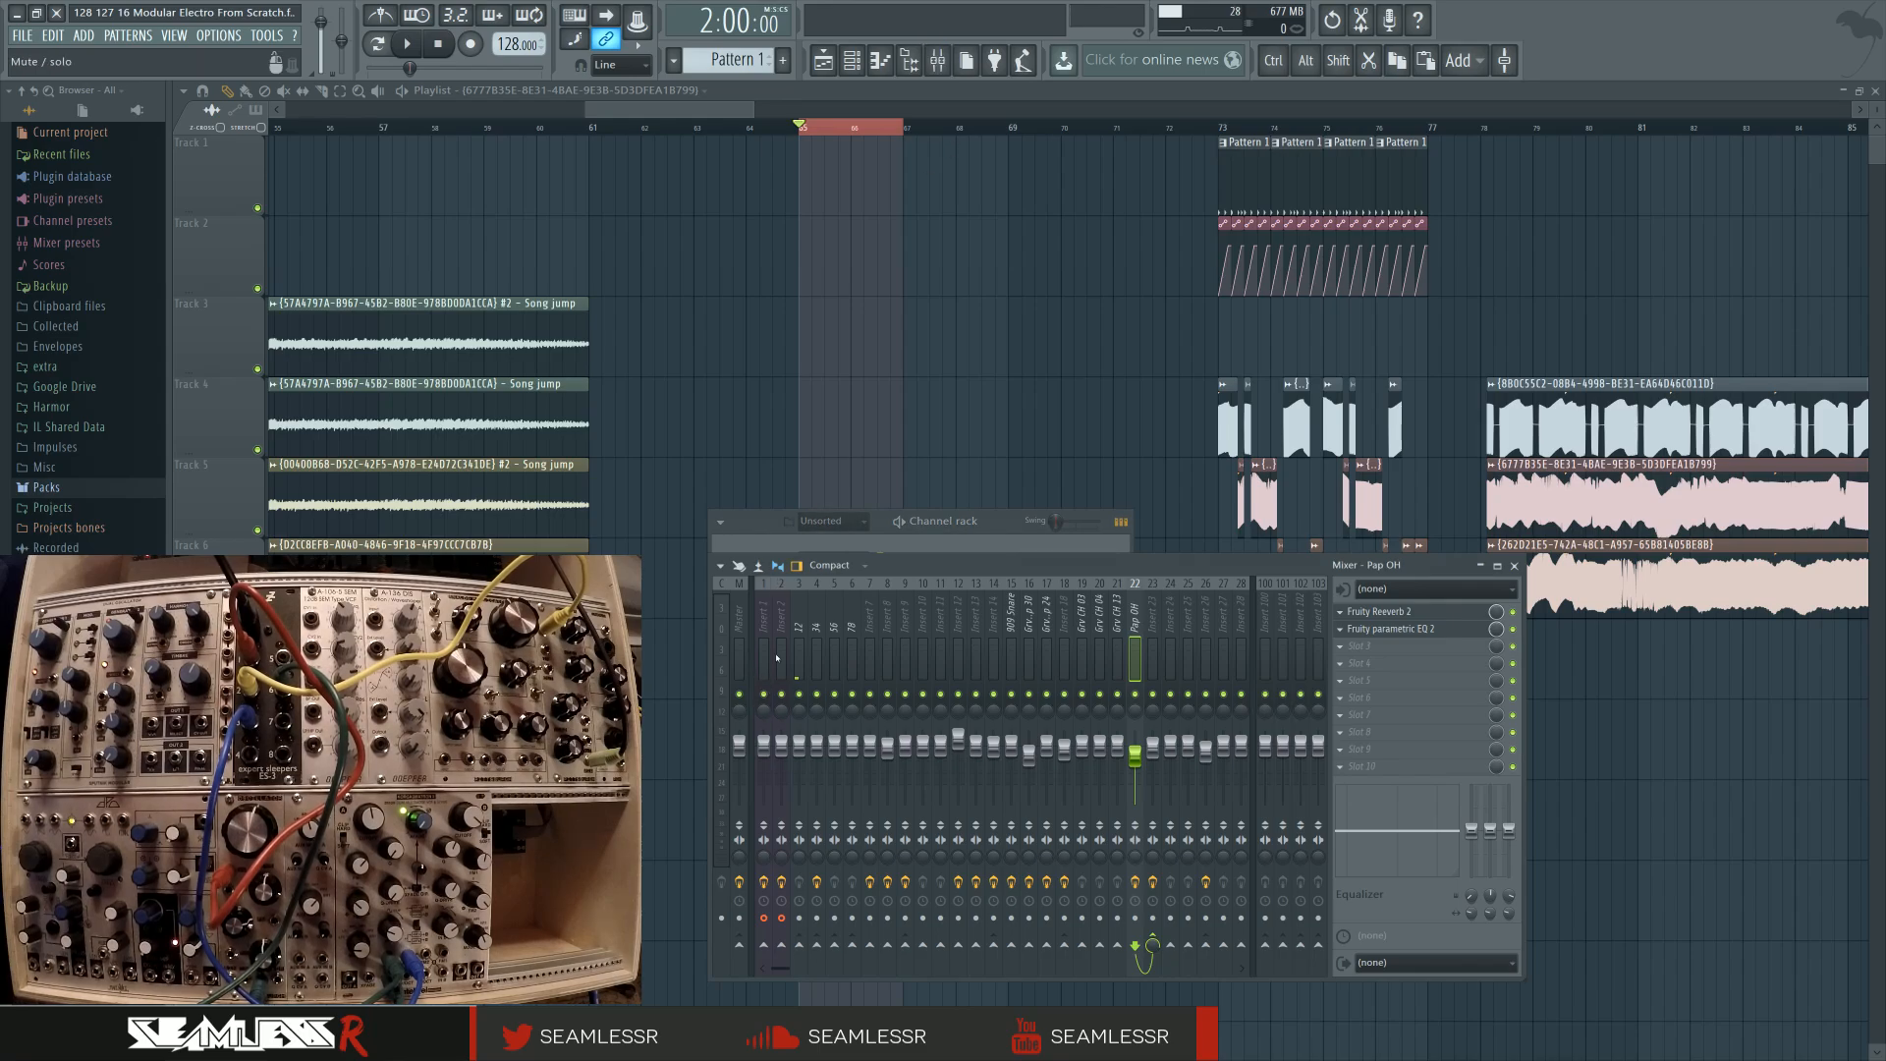
pyautogui.click(852, 60)
pyautogui.click(834, 521)
pyautogui.click(847, 599)
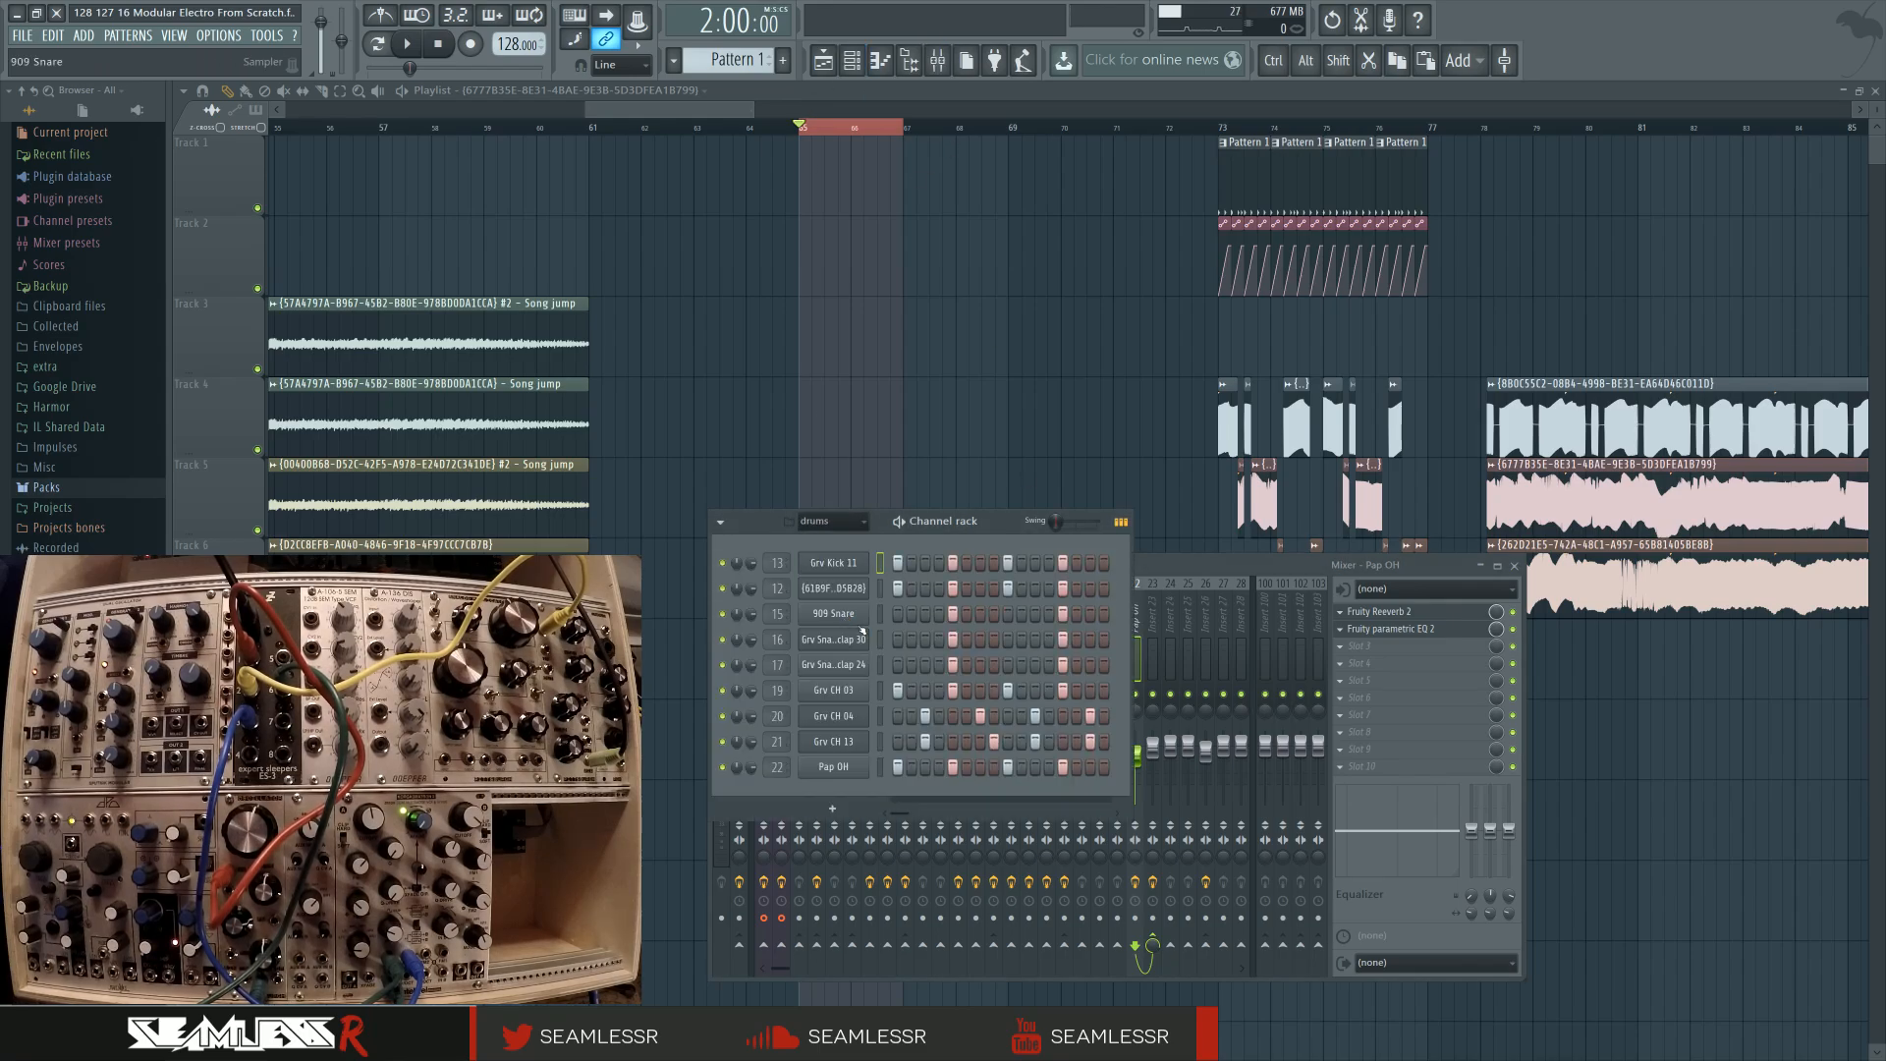
pyautogui.click(834, 522)
pyautogui.click(828, 579)
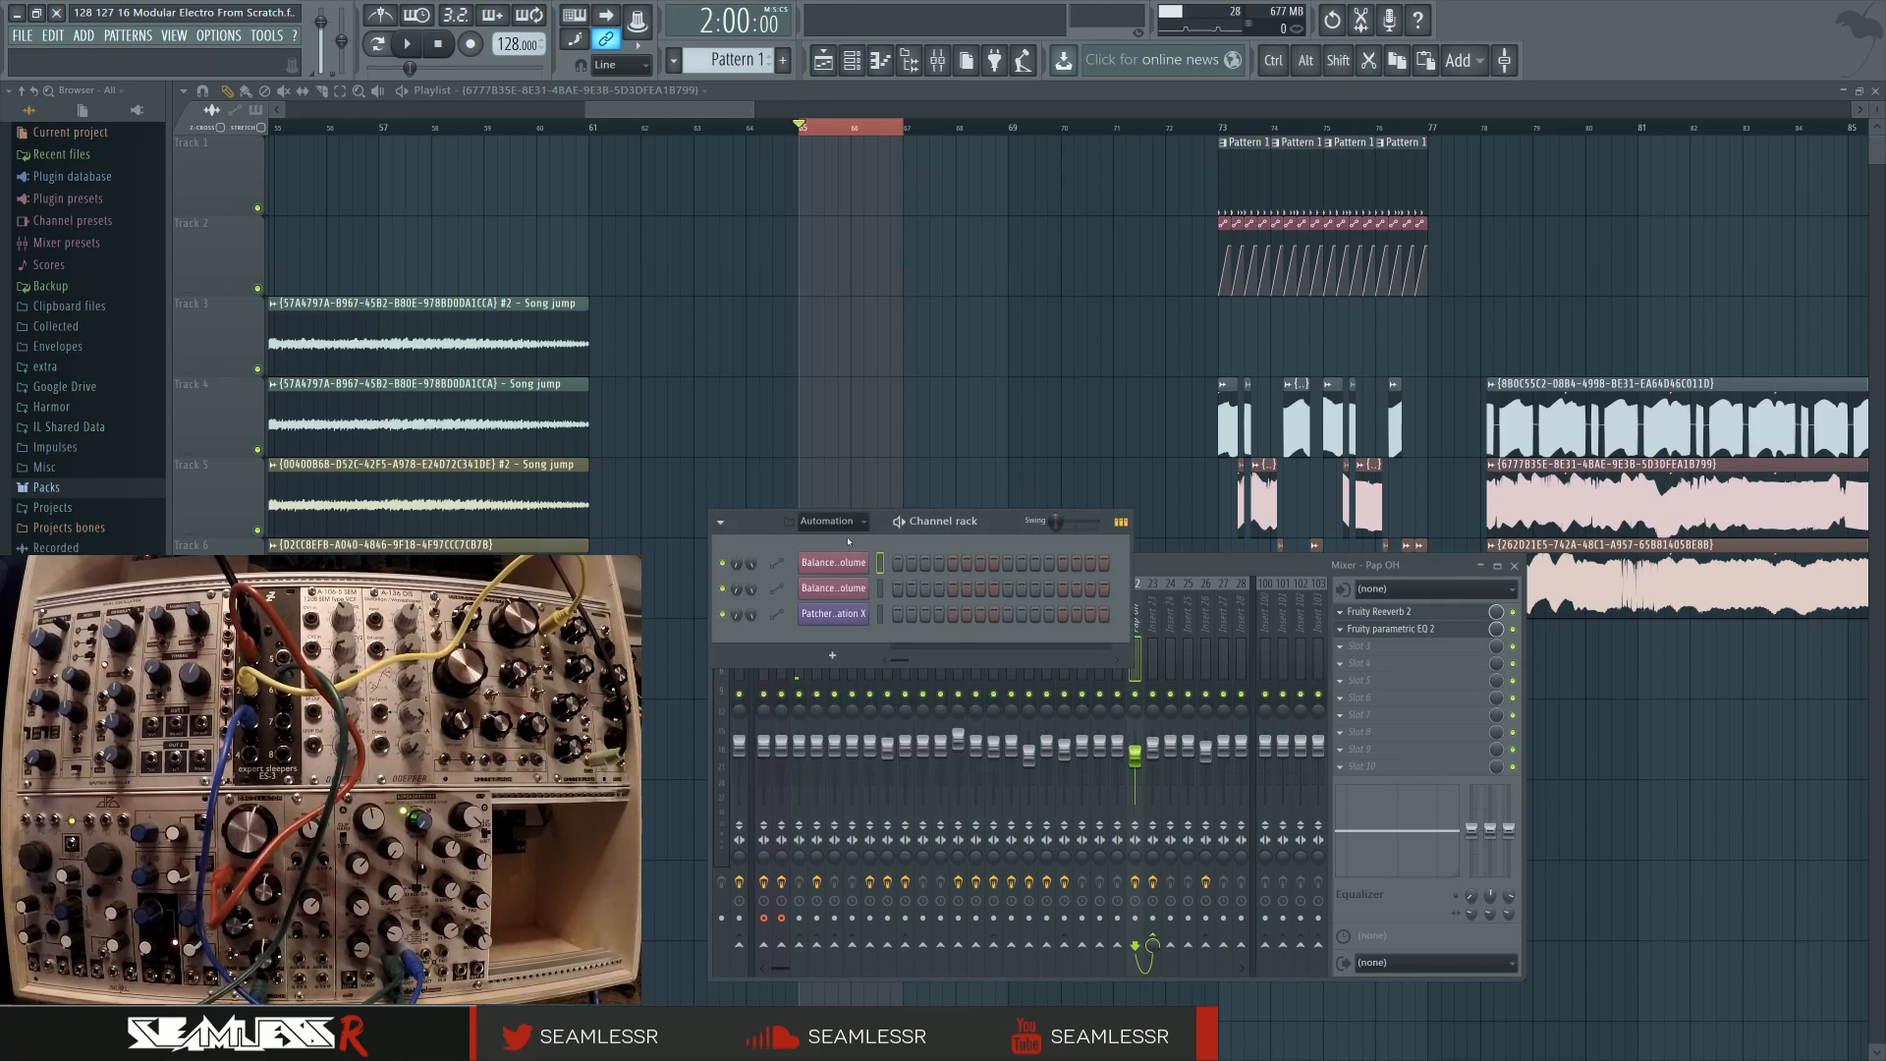
pyautogui.click(830, 521)
pyautogui.click(841, 564)
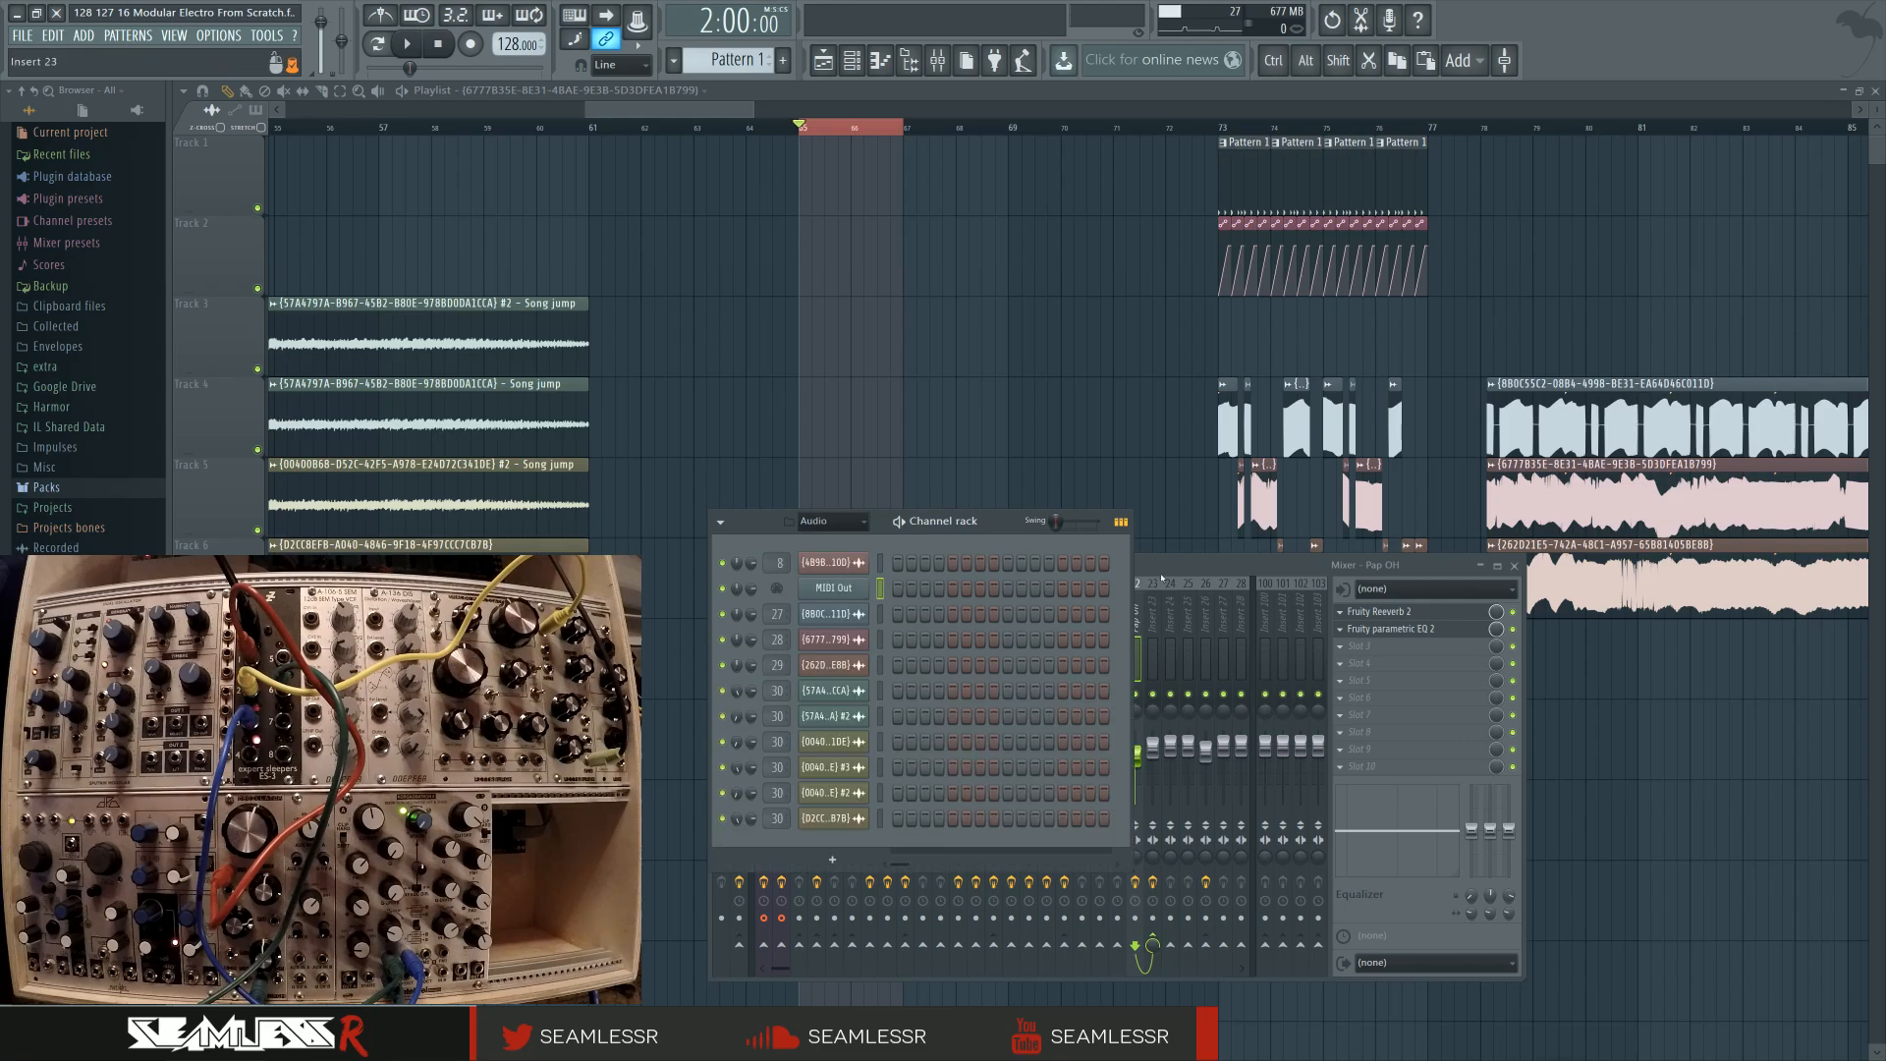
# Load Wave Candy into the fourth effect slot of mixer track Insert 1
pyautogui.click(1161, 578)
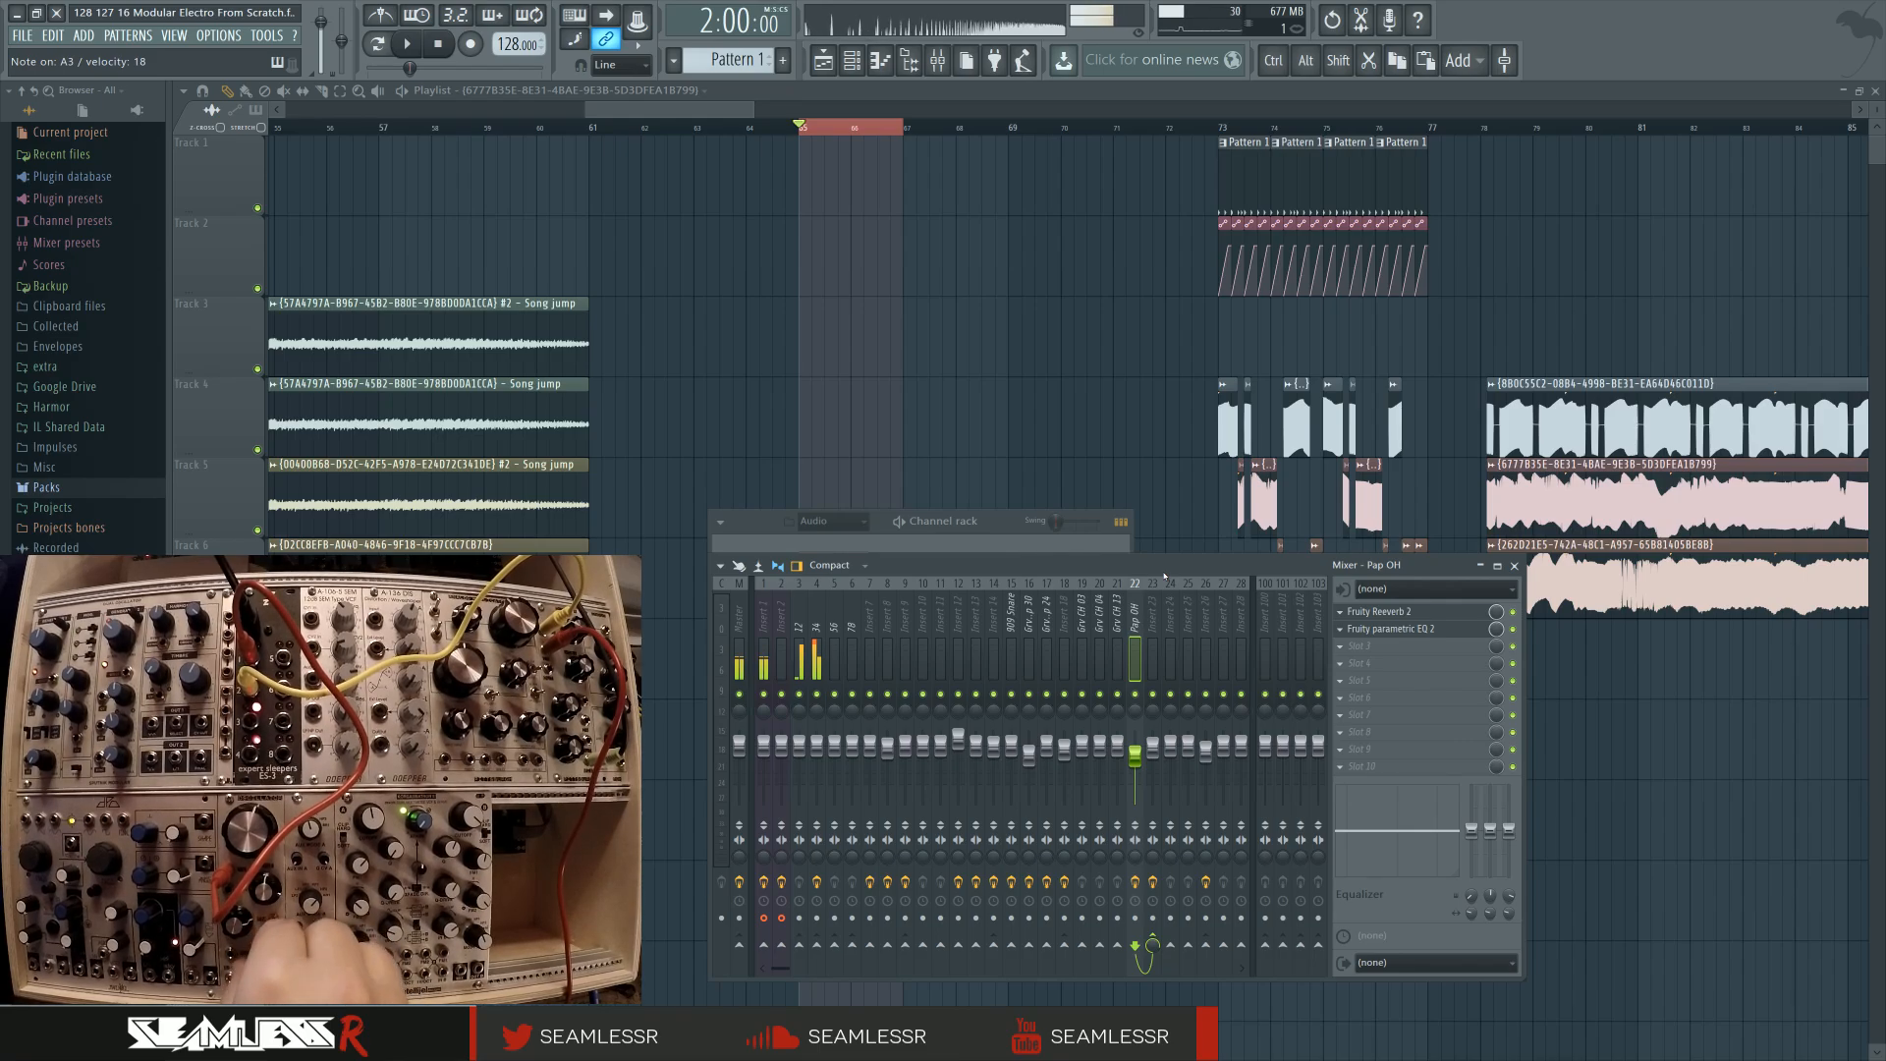
pyautogui.click(782, 656)
pyautogui.click(764, 658)
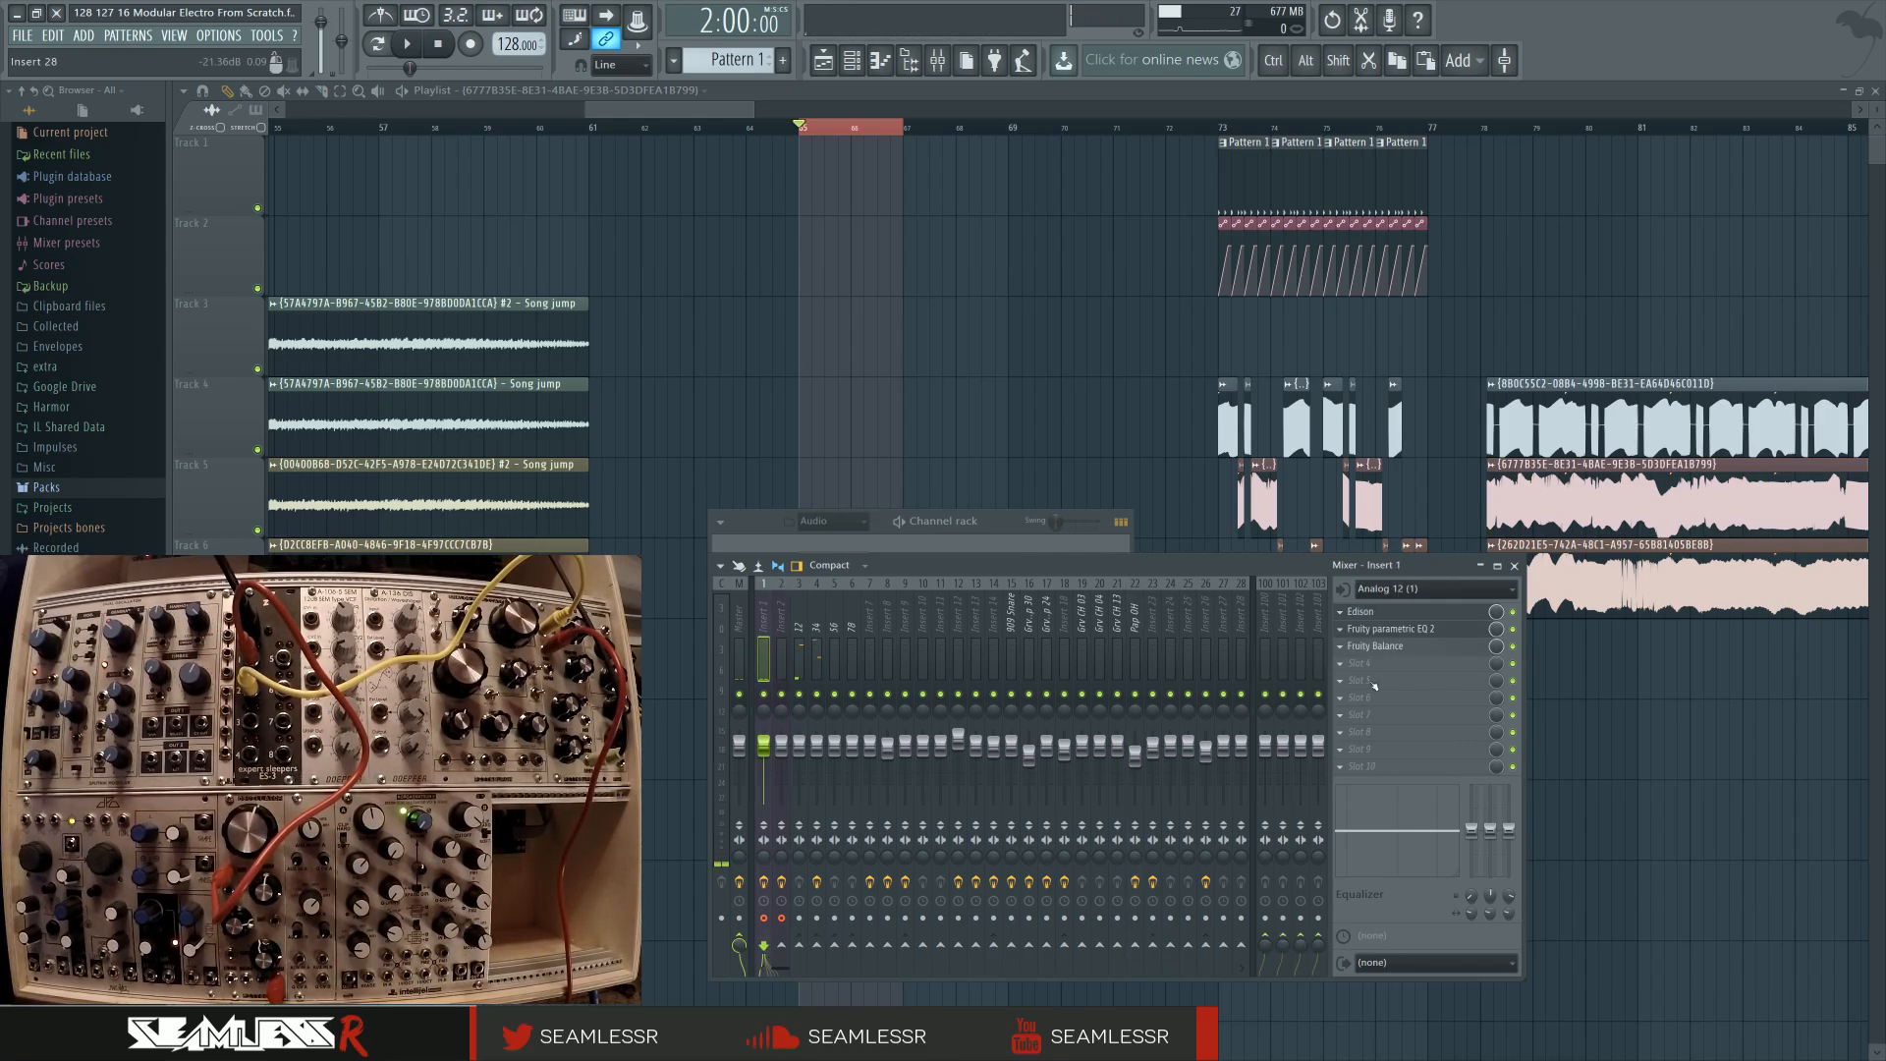
pyautogui.click(1385, 674)
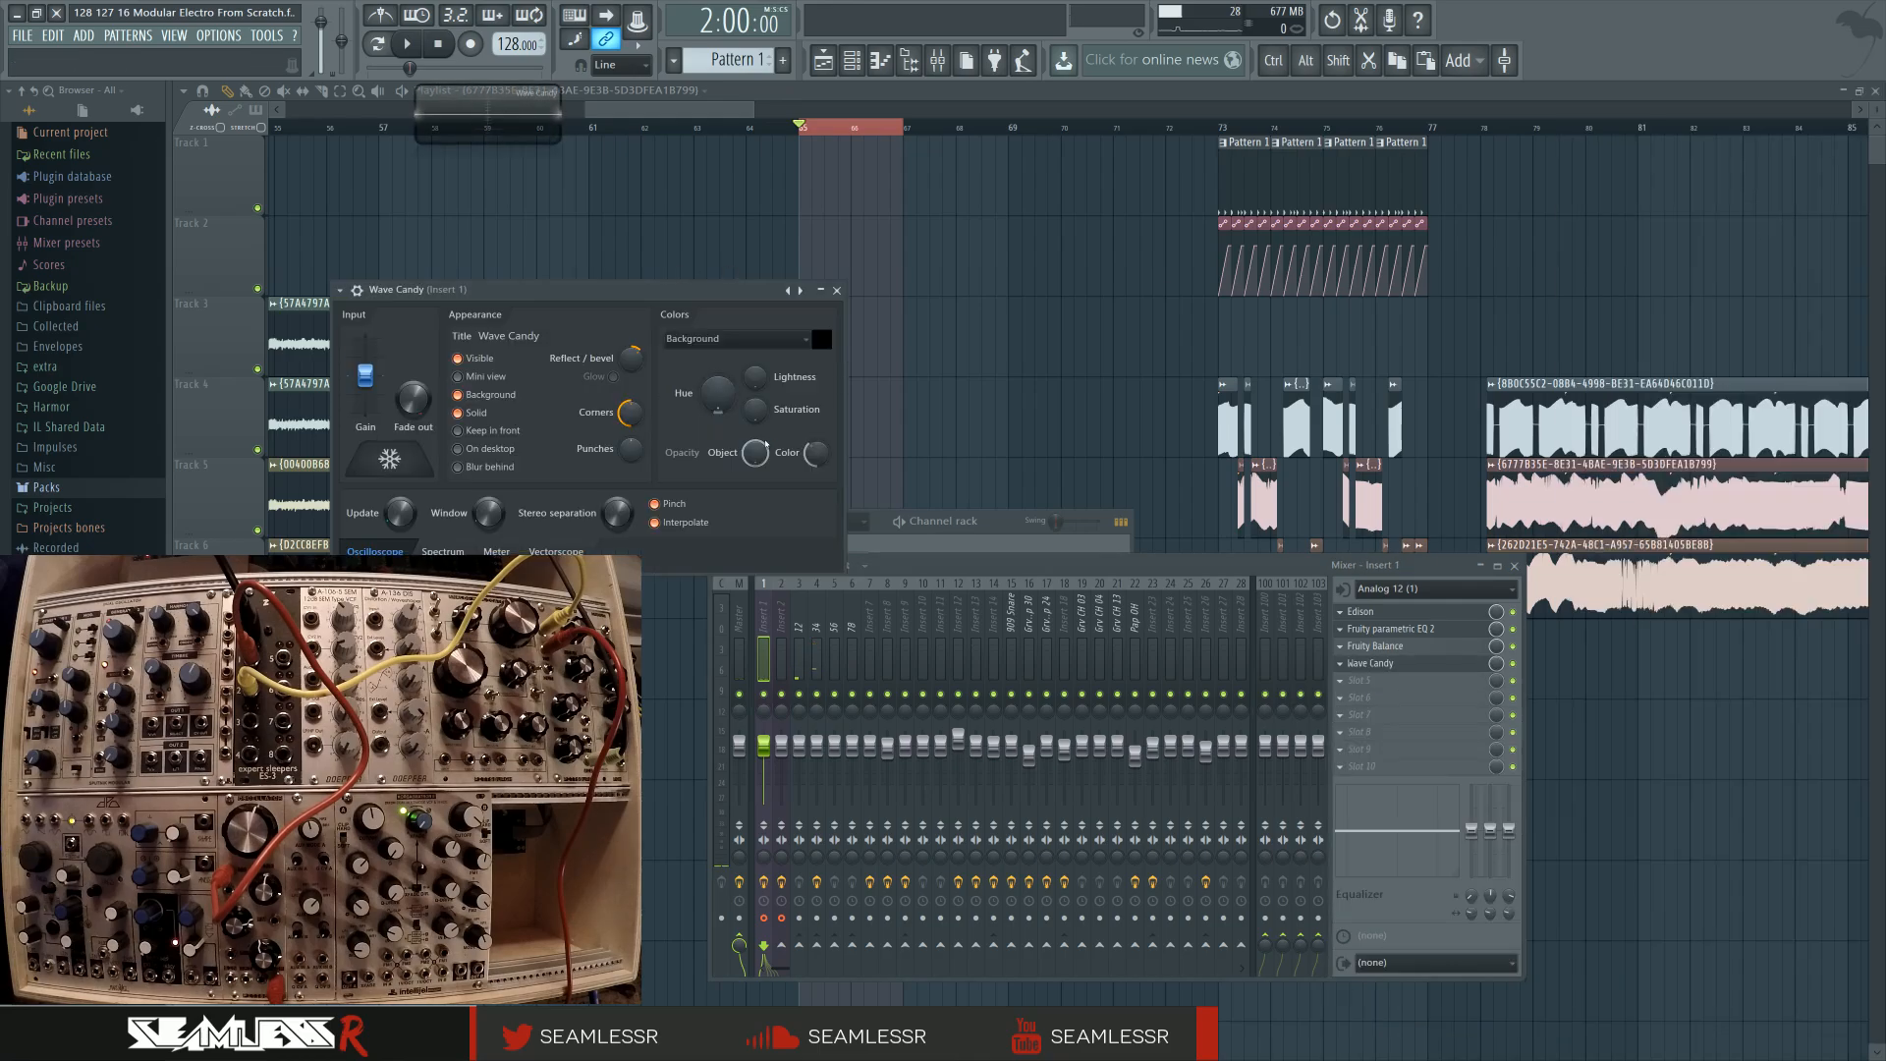
# Examine the incoming modular signal in Wave Candy's spectrum view and in its oscilloscope view
pyautogui.click(442, 550)
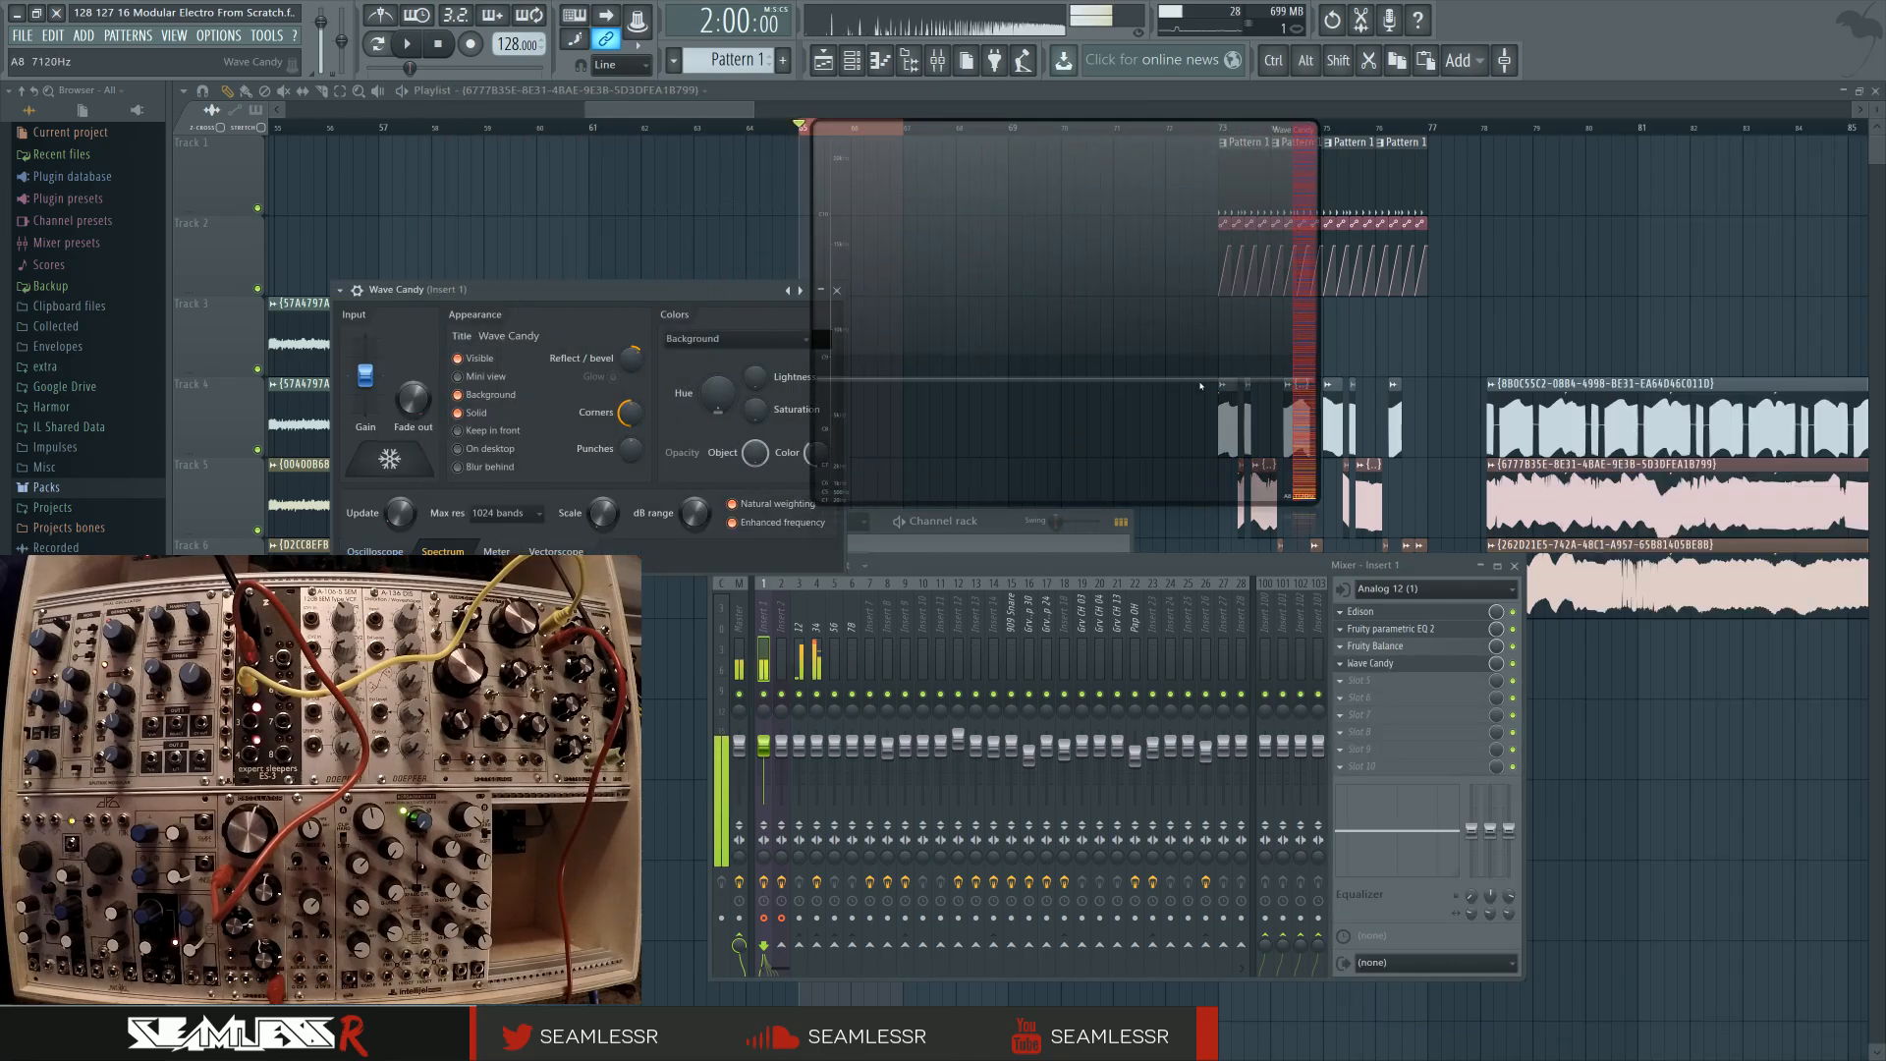
pyautogui.click(403, 550)
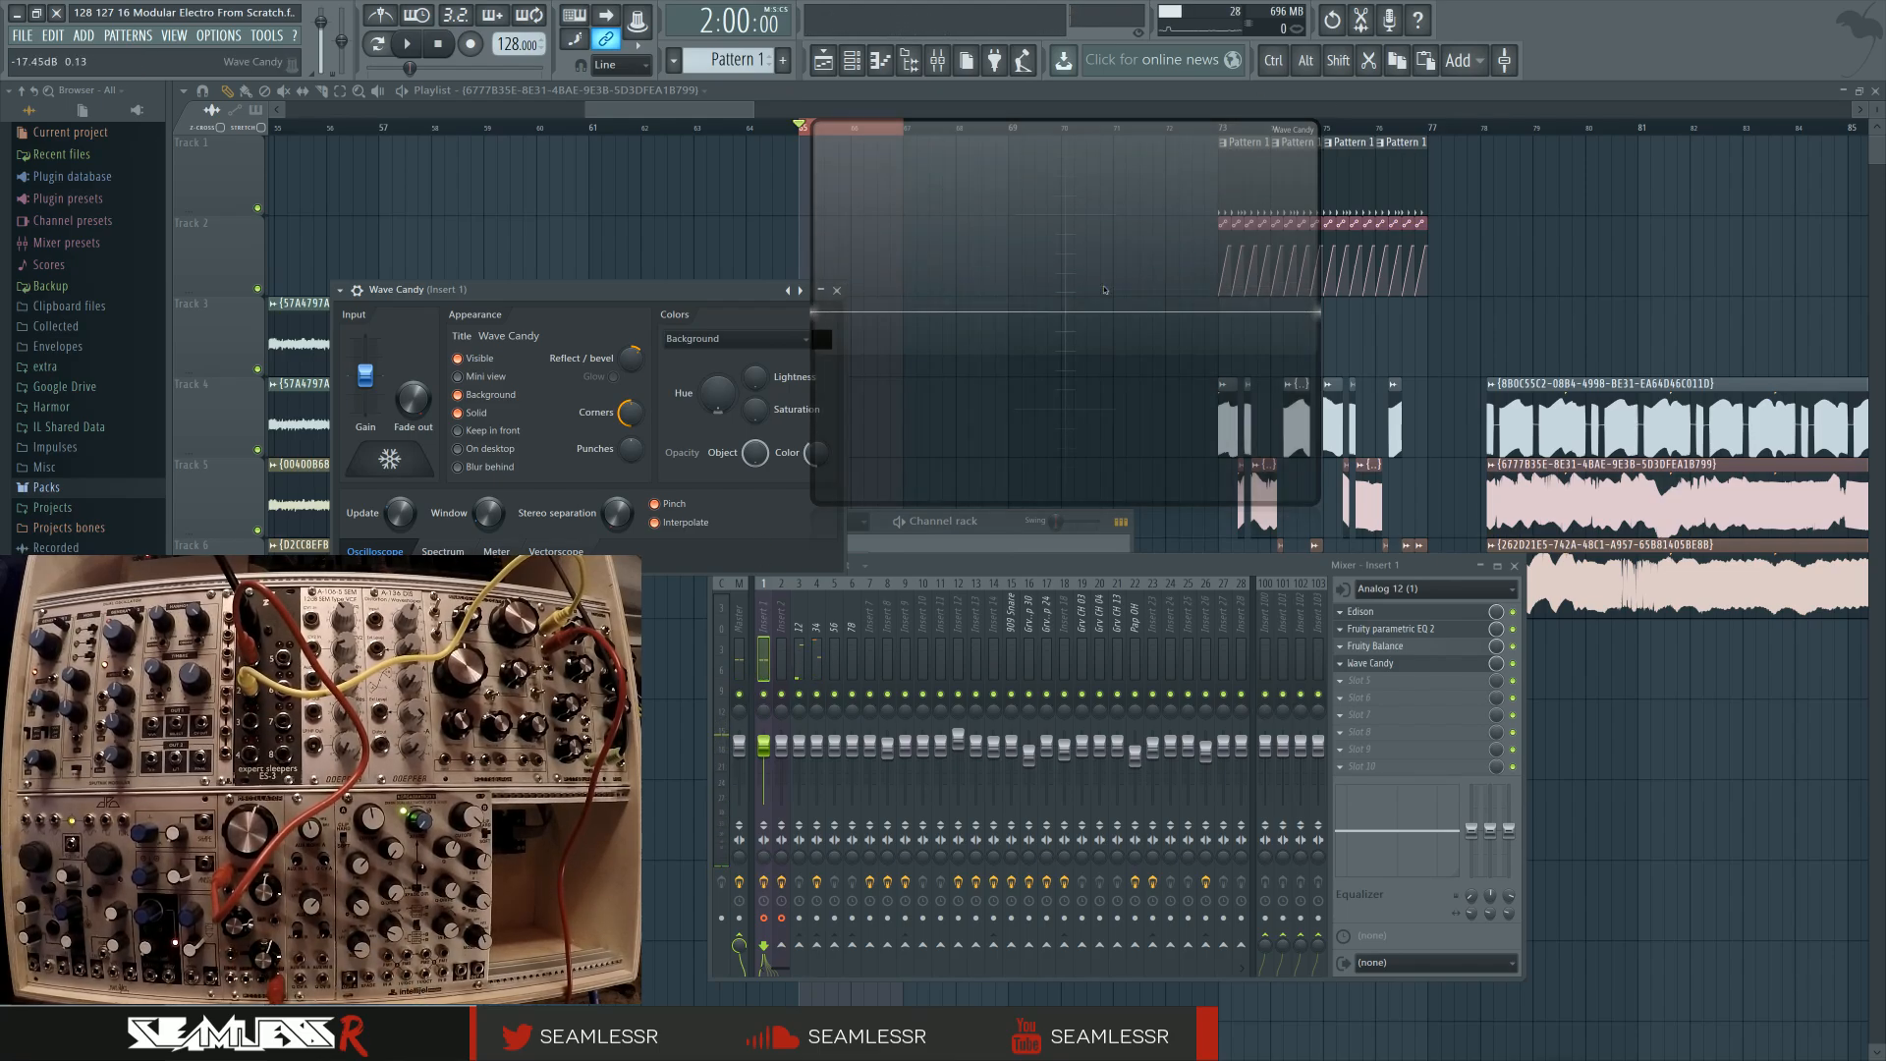
# Shrink the Wave Candy display to its mini view, move it aside and close the plugin window
pyautogui.doubleClick(1105, 251)
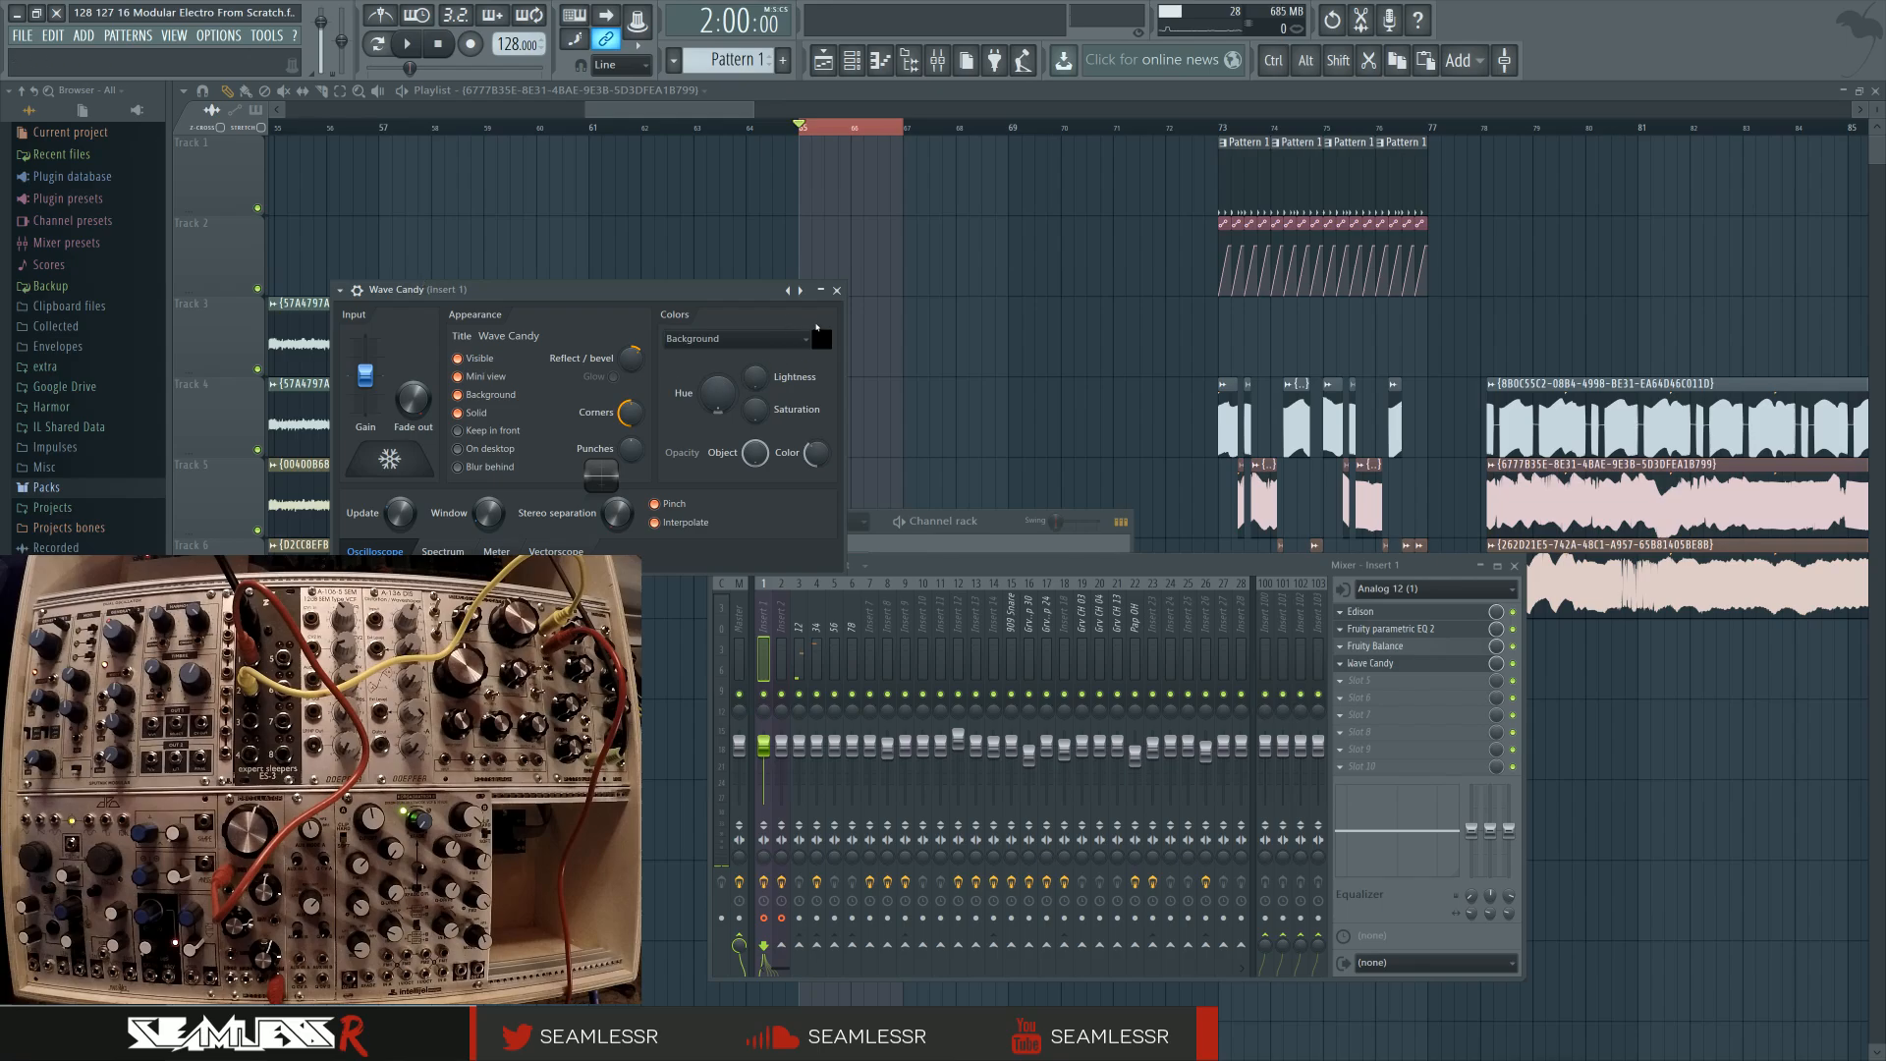
pyautogui.moveTo(587, 489); pyautogui.dragTo(564, 513)
pyautogui.moveTo(718, 305); pyautogui.dragTo(746, 302)
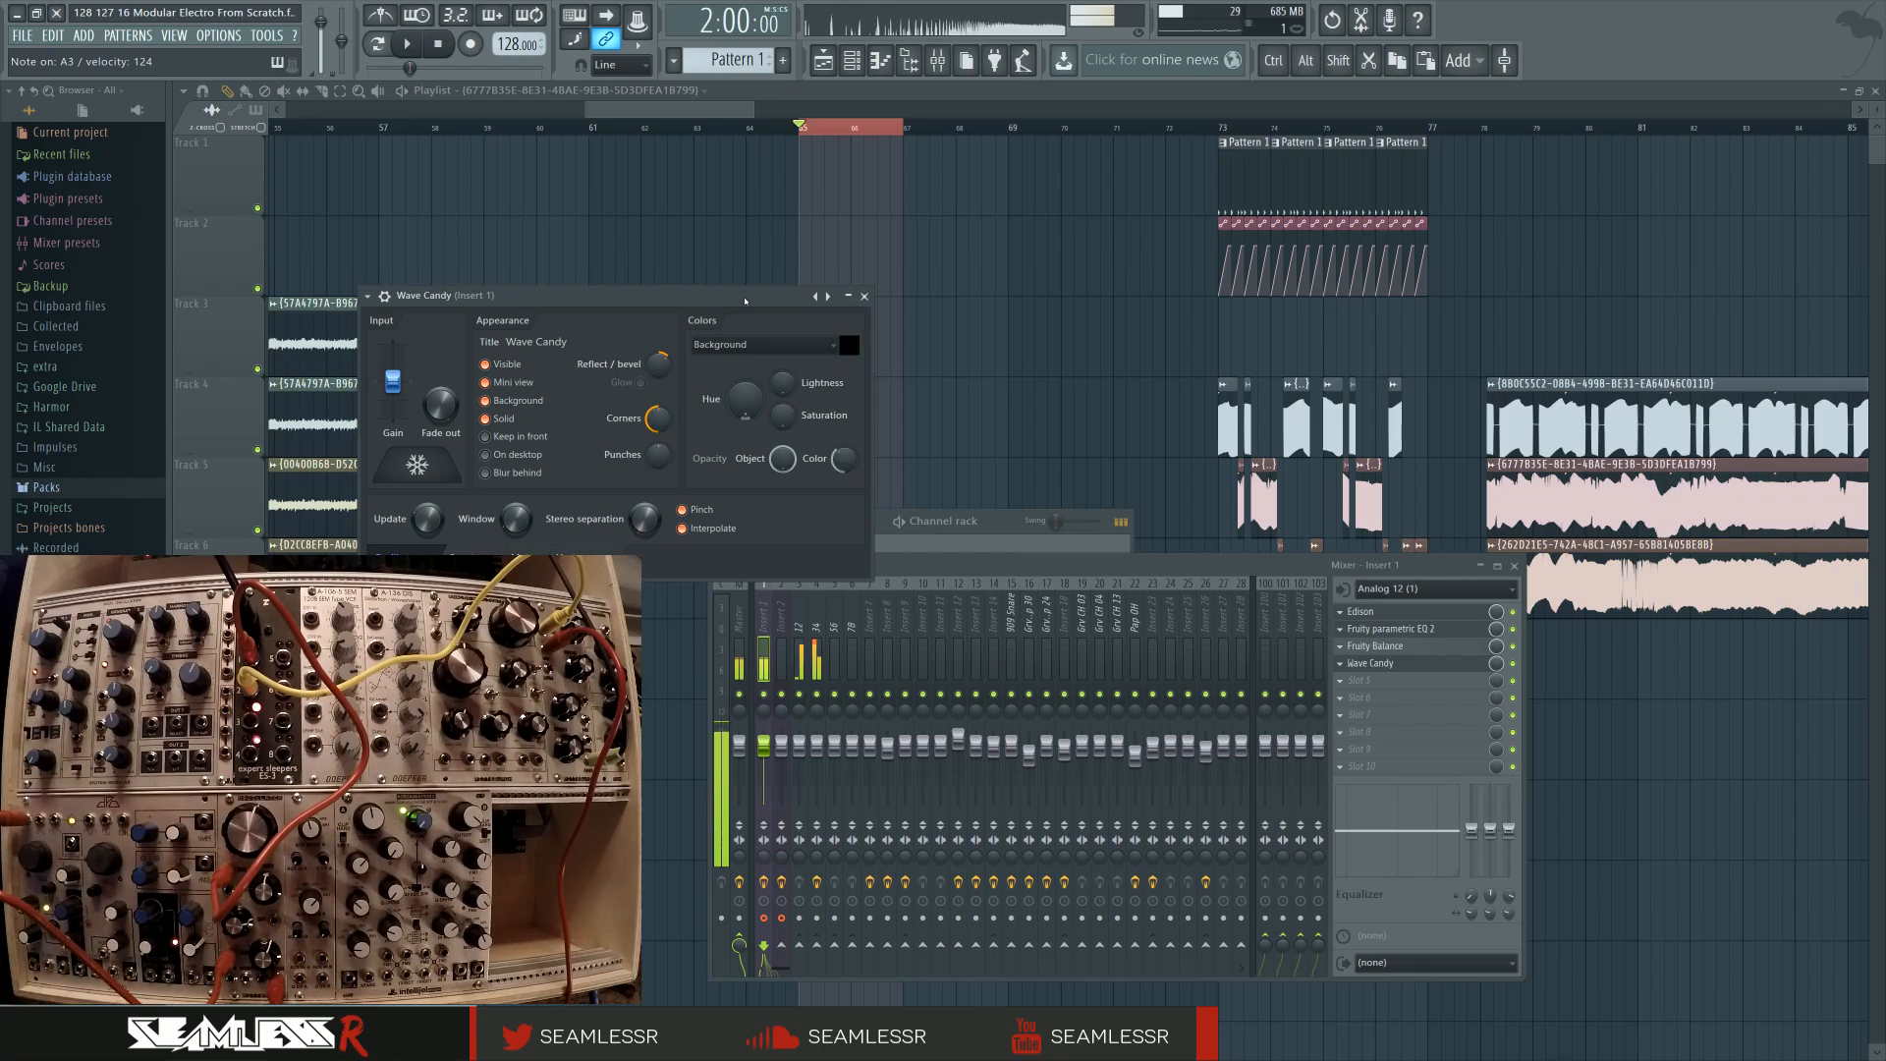
pyautogui.click(865, 296)
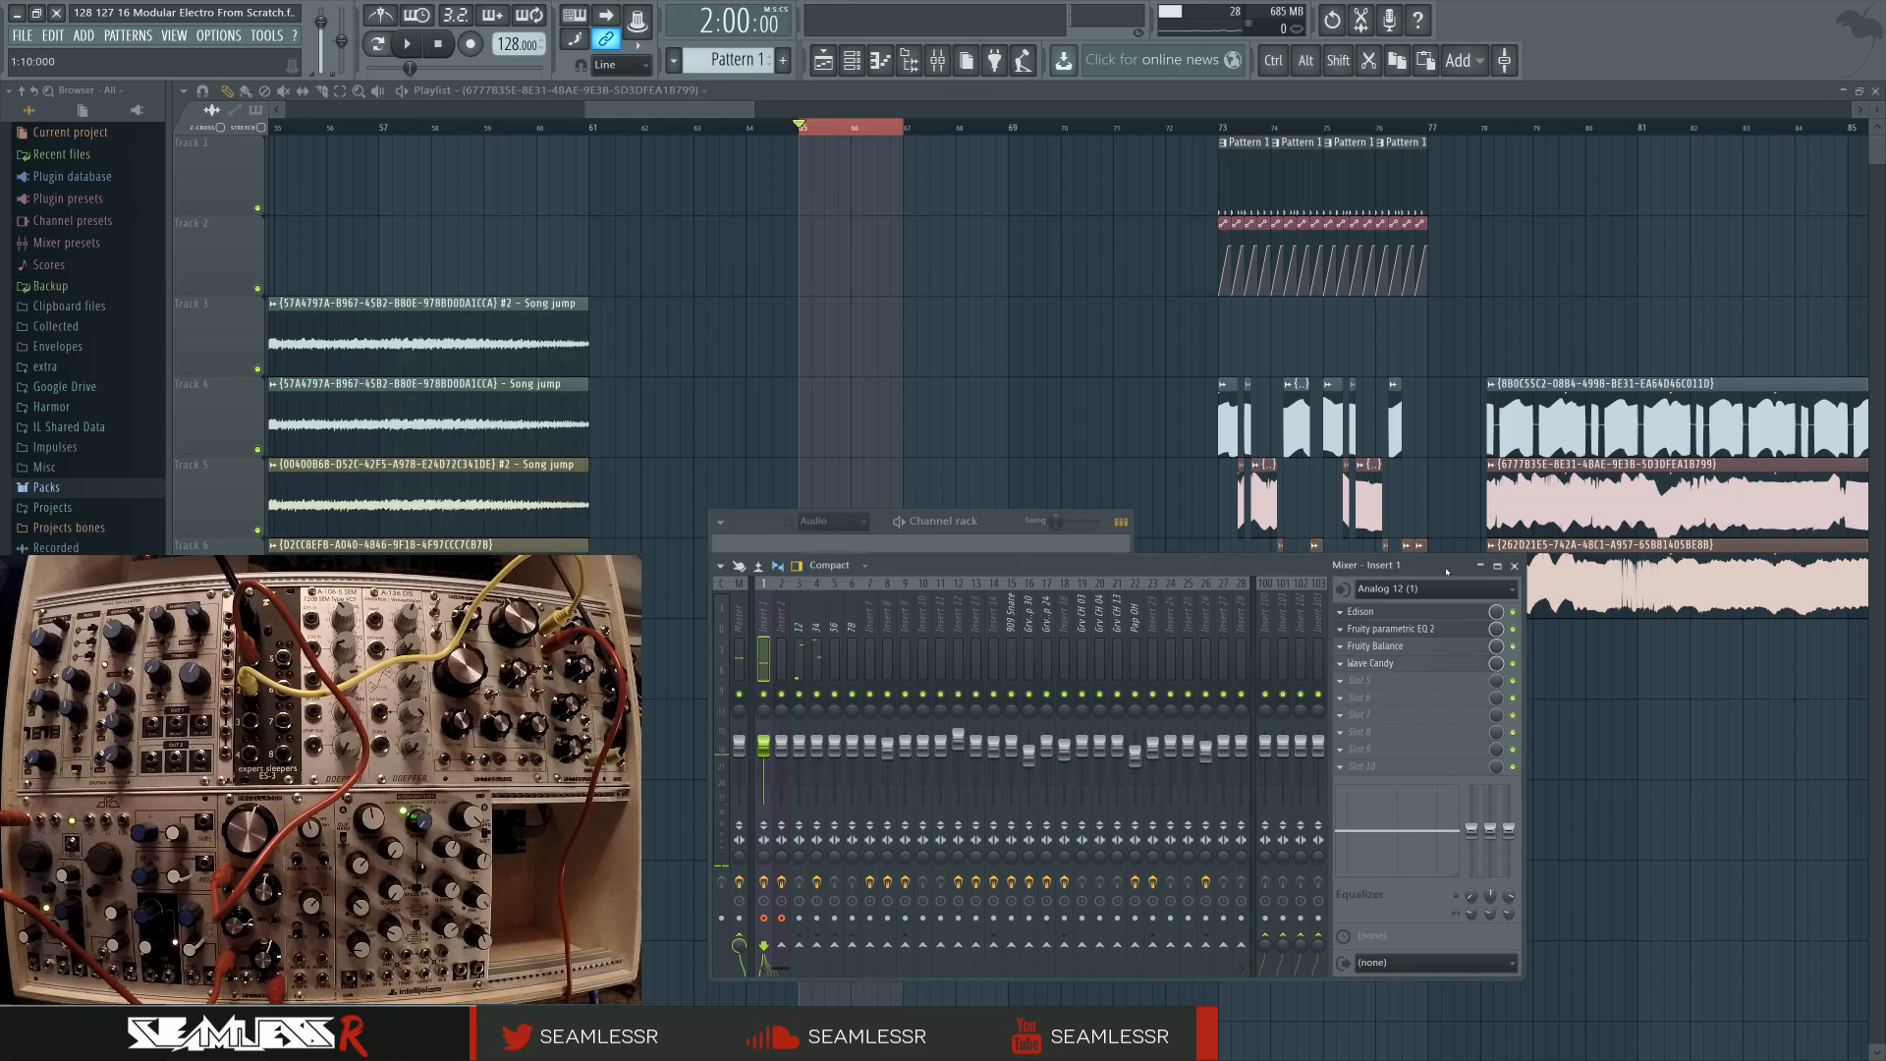
# Close the mixer and move the channel rack to the empty area below the playlist clips
pyautogui.click(1514, 567)
pyautogui.moveTo(997, 528); pyautogui.dragTo(1290, 691)
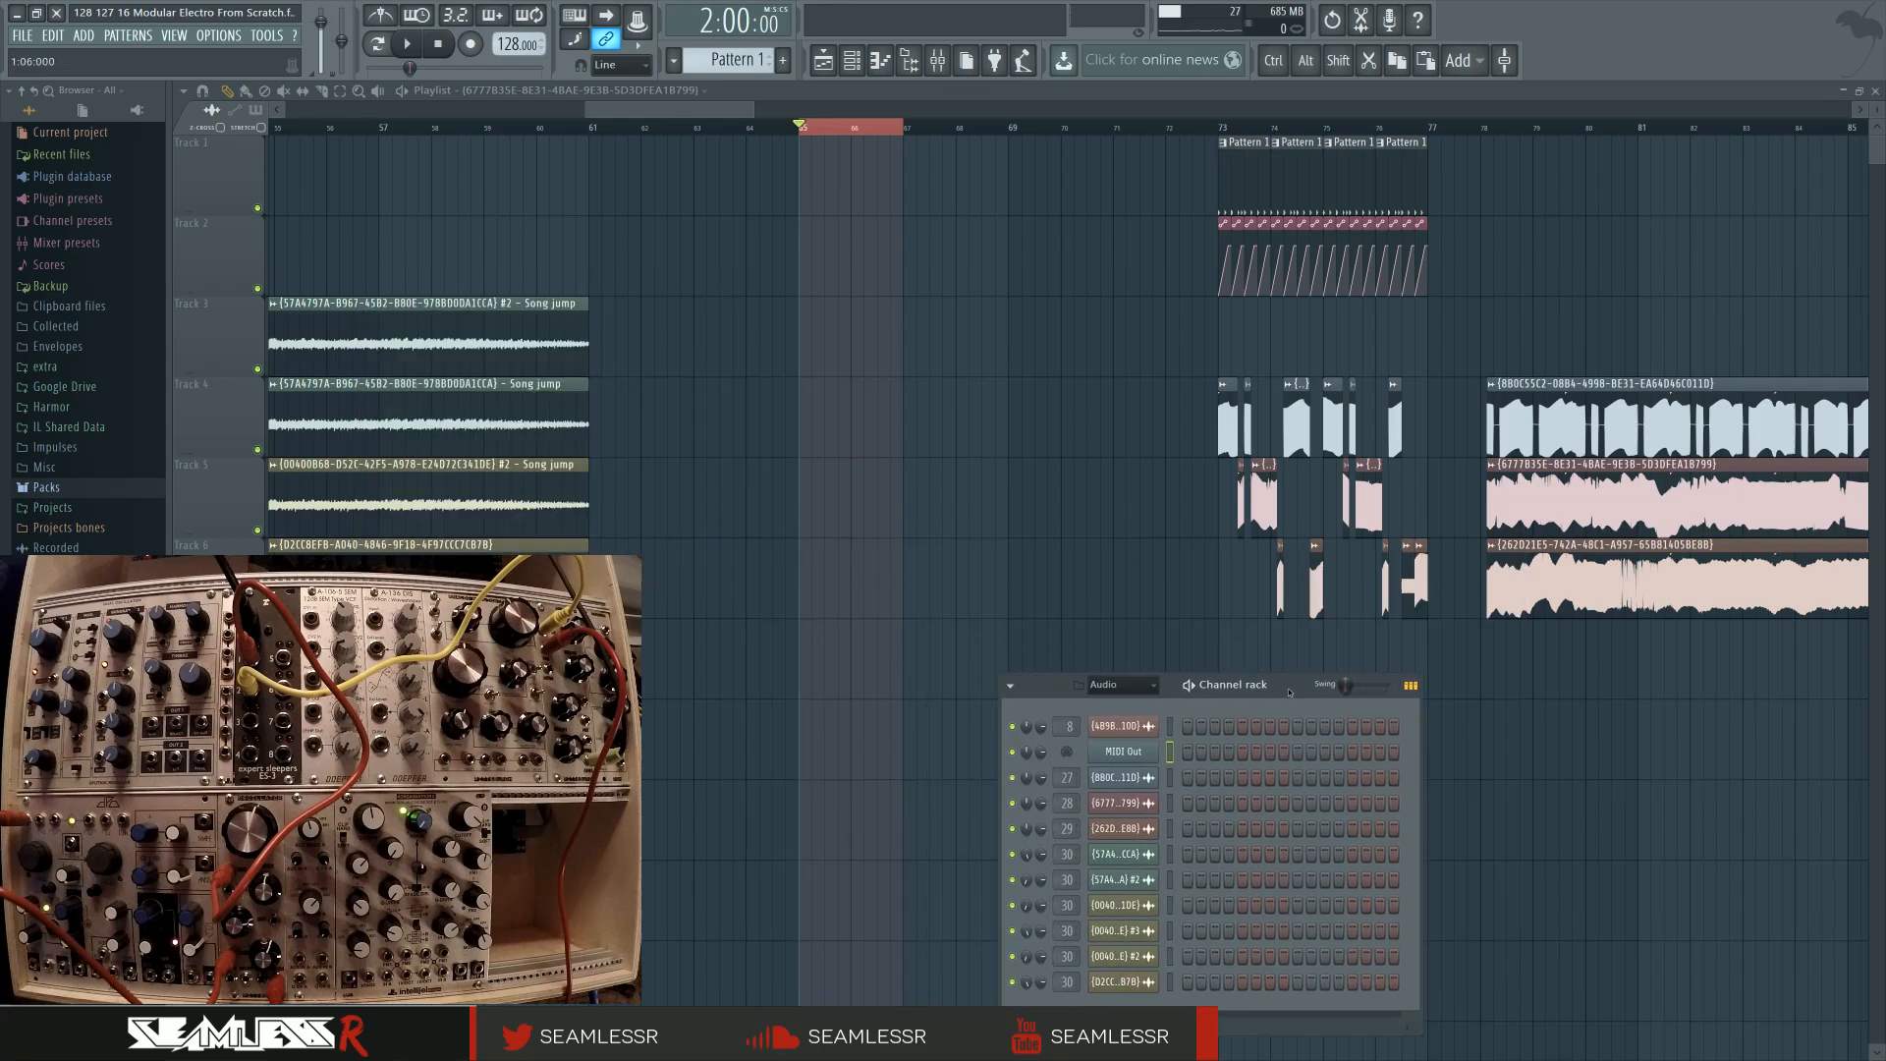
pyautogui.click(850, 65)
pyautogui.click(849, 65)
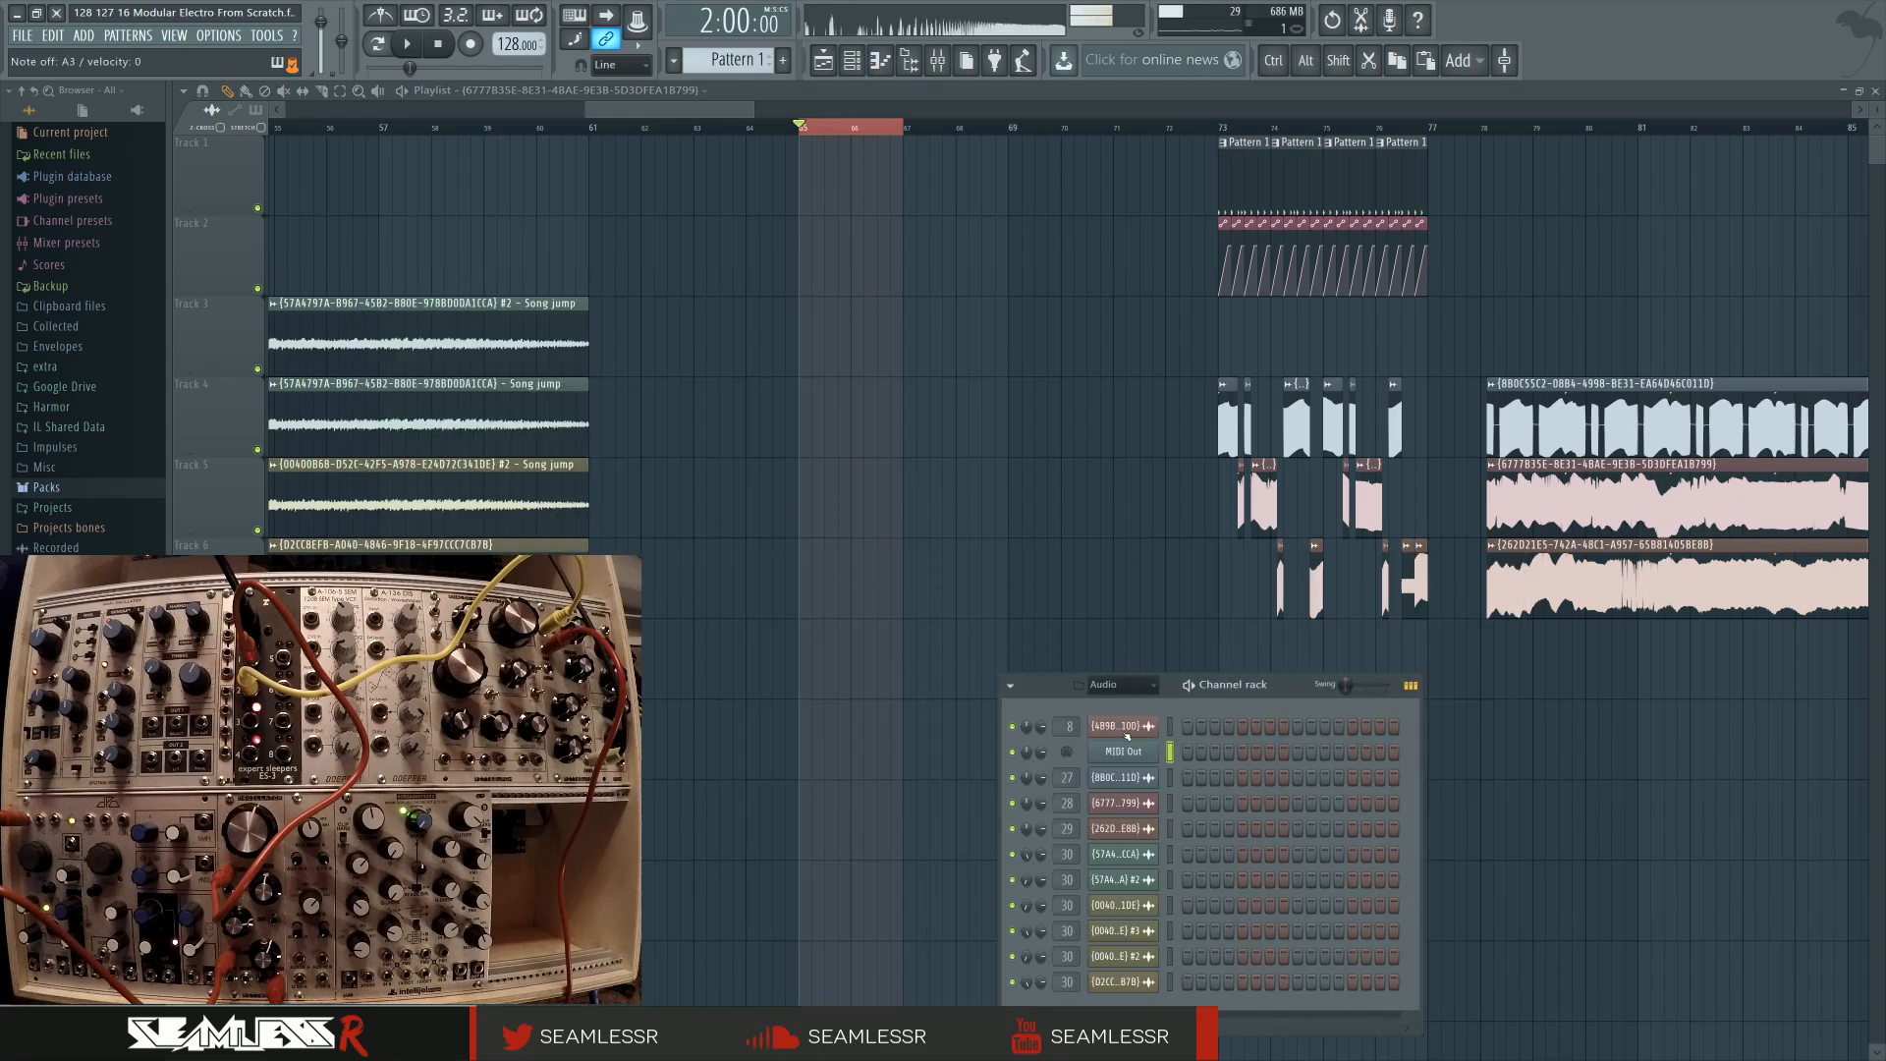
# Look through the drums and Automation channel groups and return the channel rack to the Audio group
pyautogui.click(1119, 684)
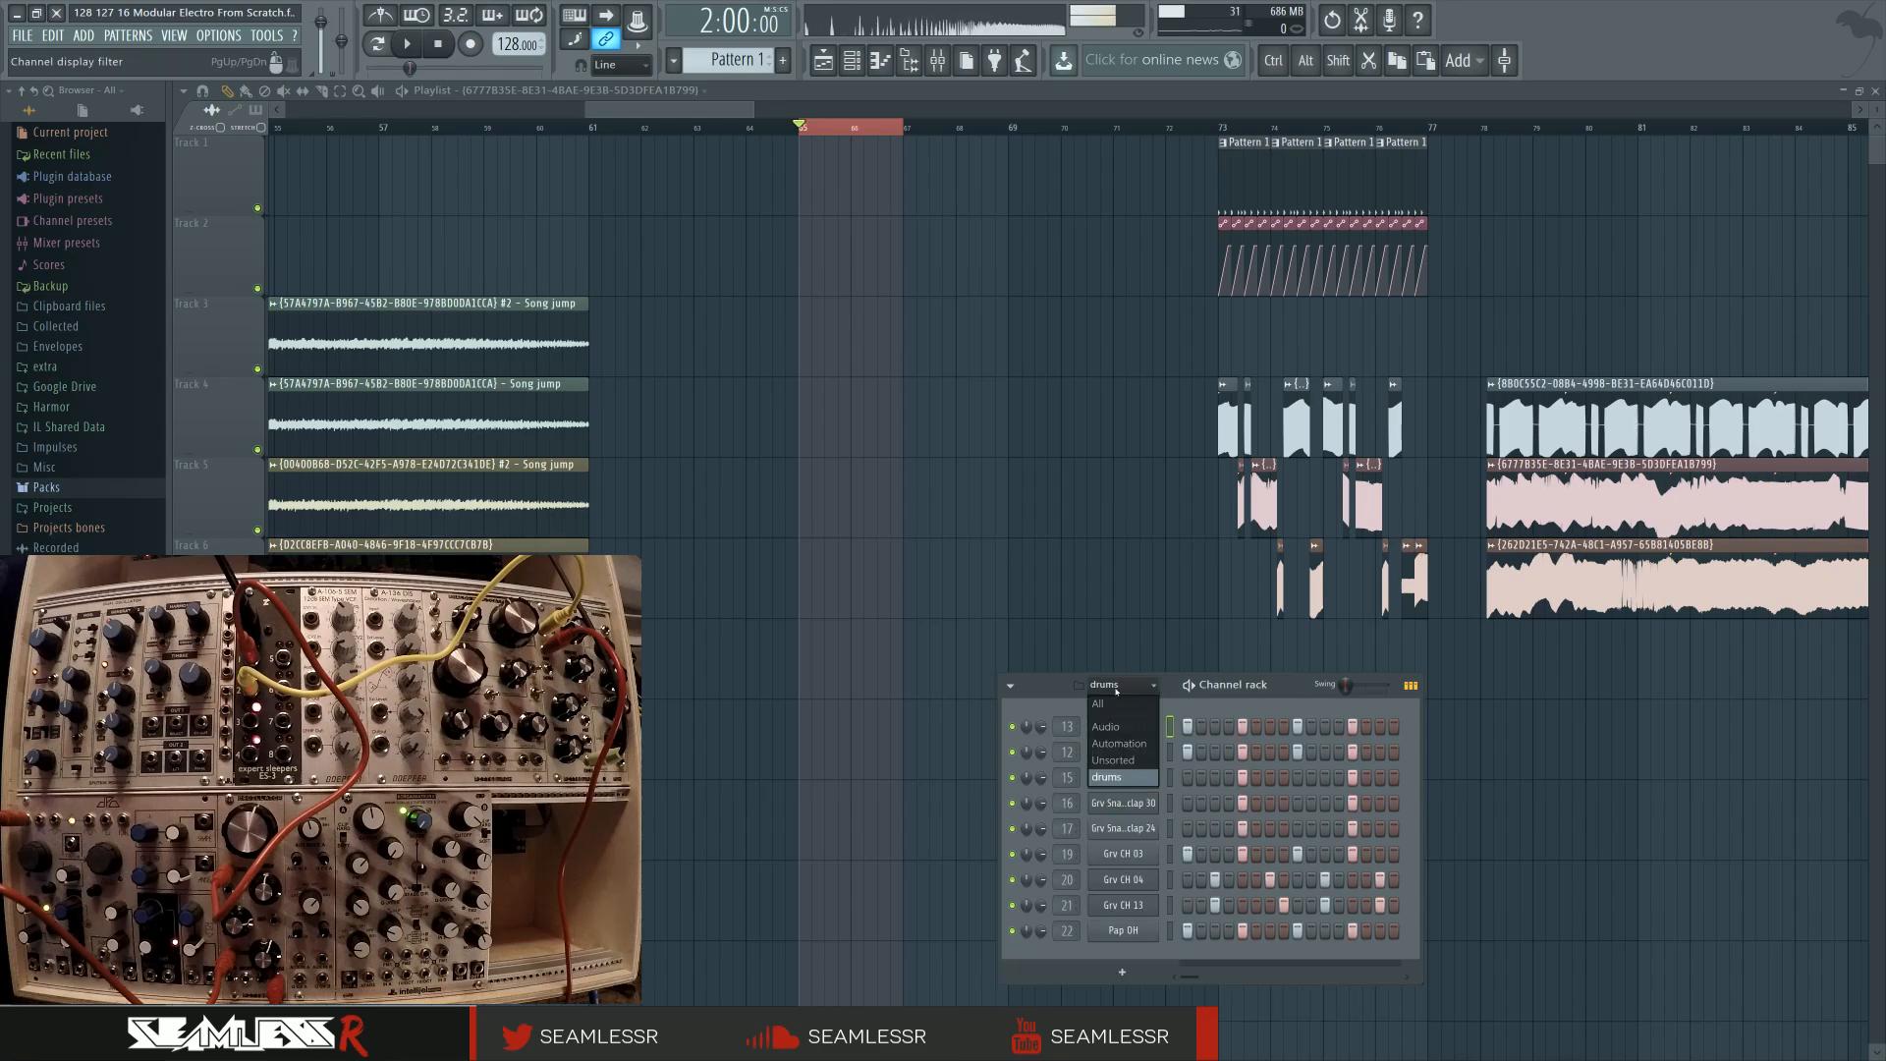
pyautogui.click(1127, 745)
pyautogui.click(1120, 684)
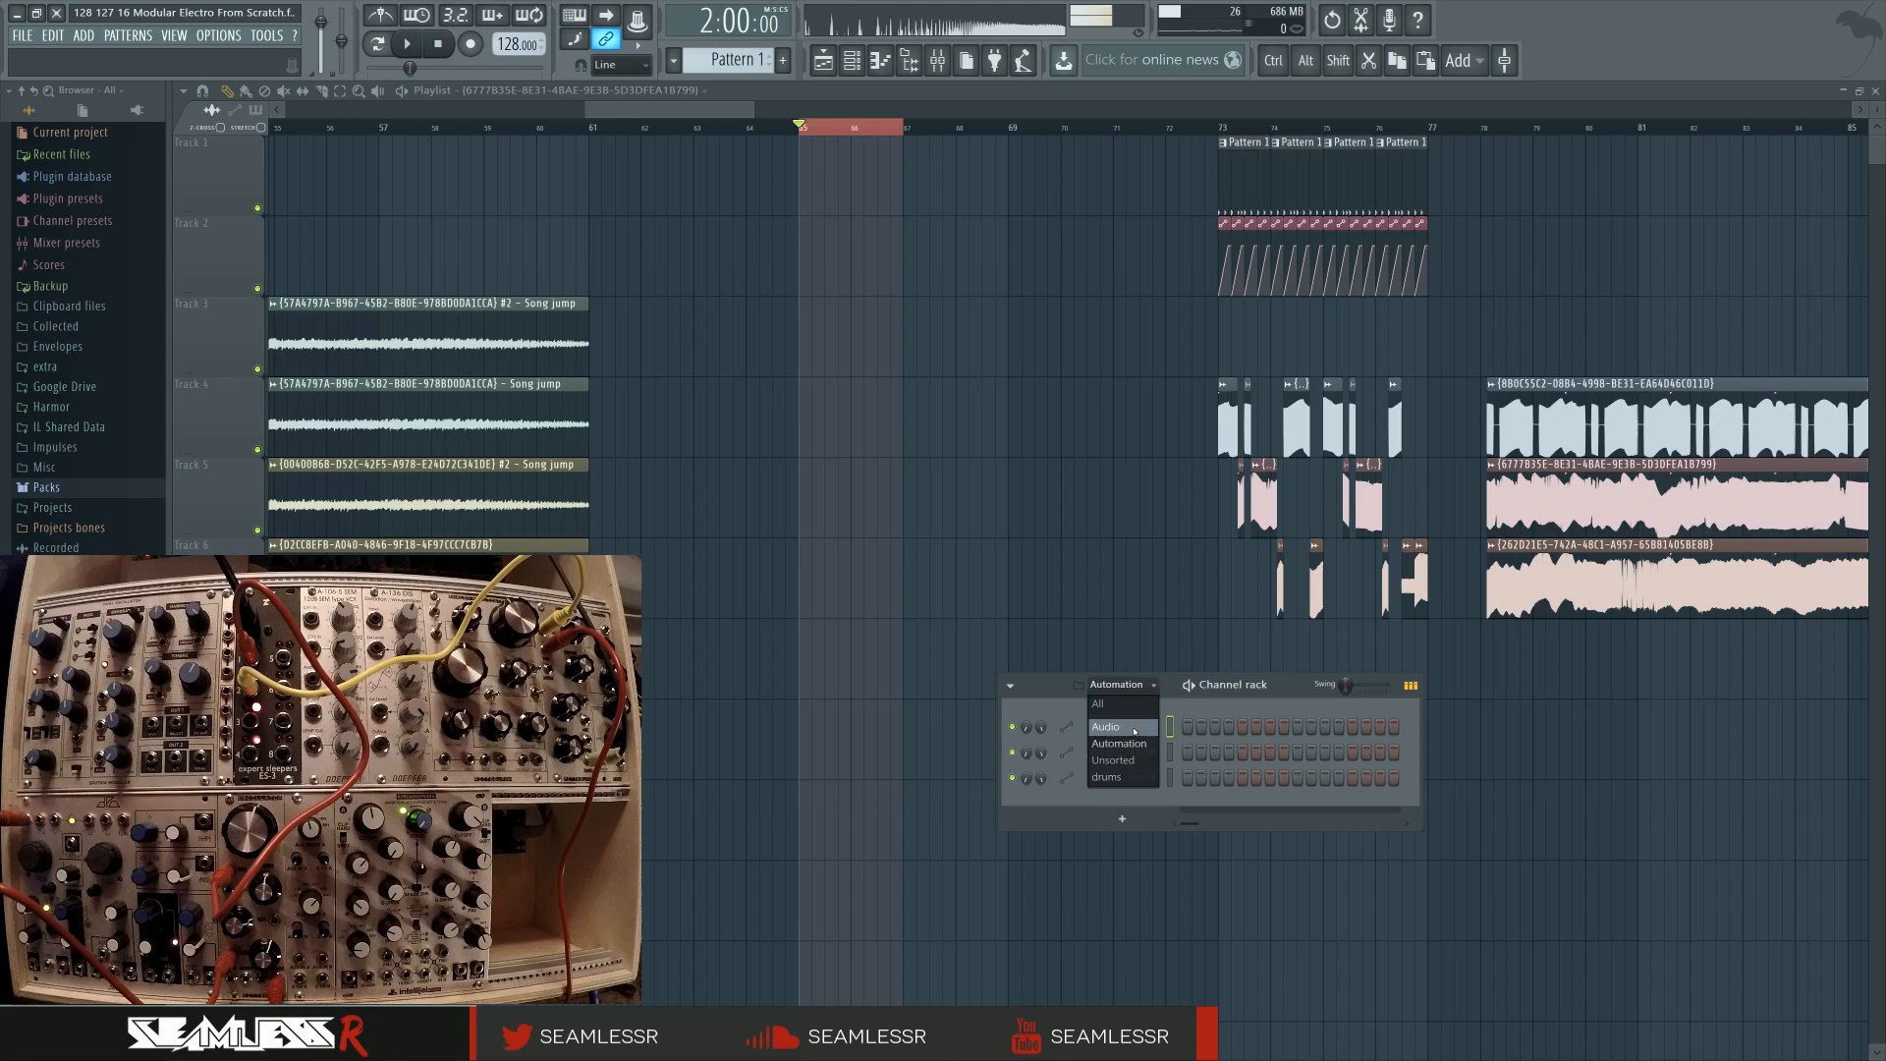
pyautogui.click(1107, 727)
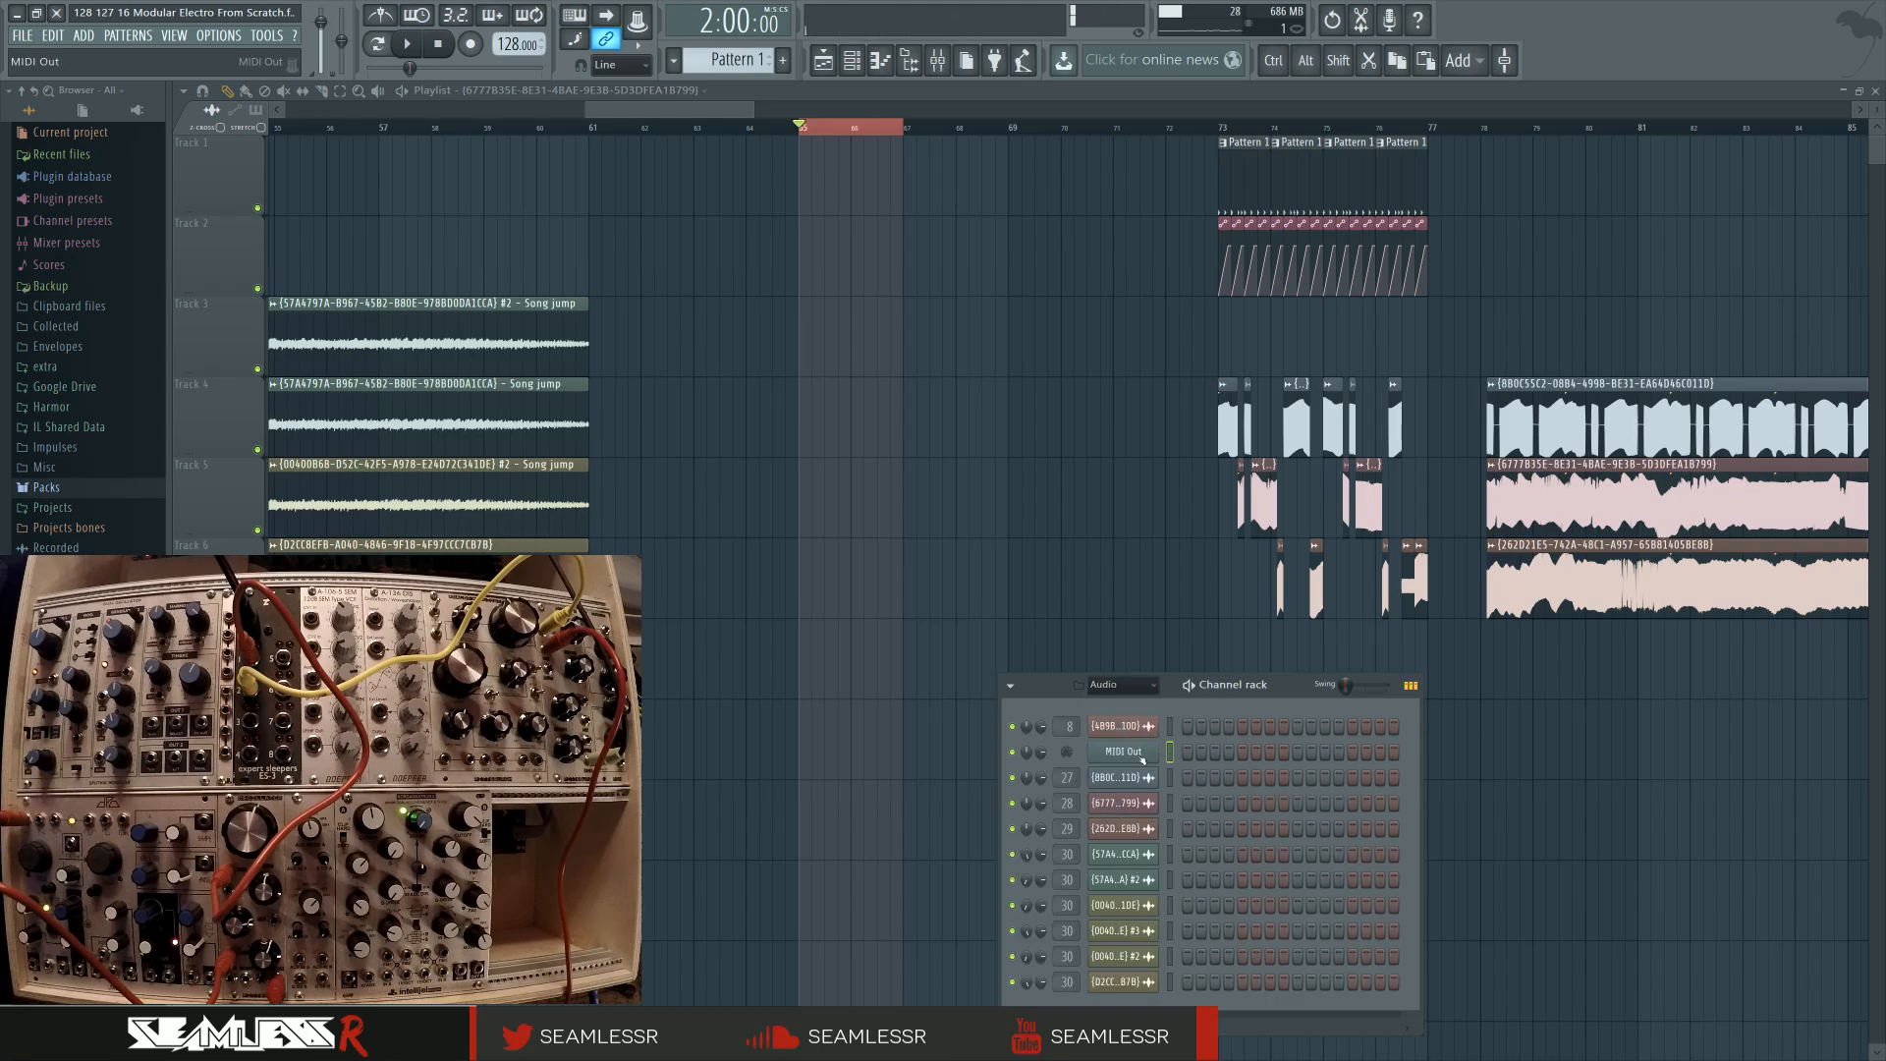
# Open the MIDI Out channel's piano roll and switch to the empty Pattern 6
pyautogui.click(1193, 753)
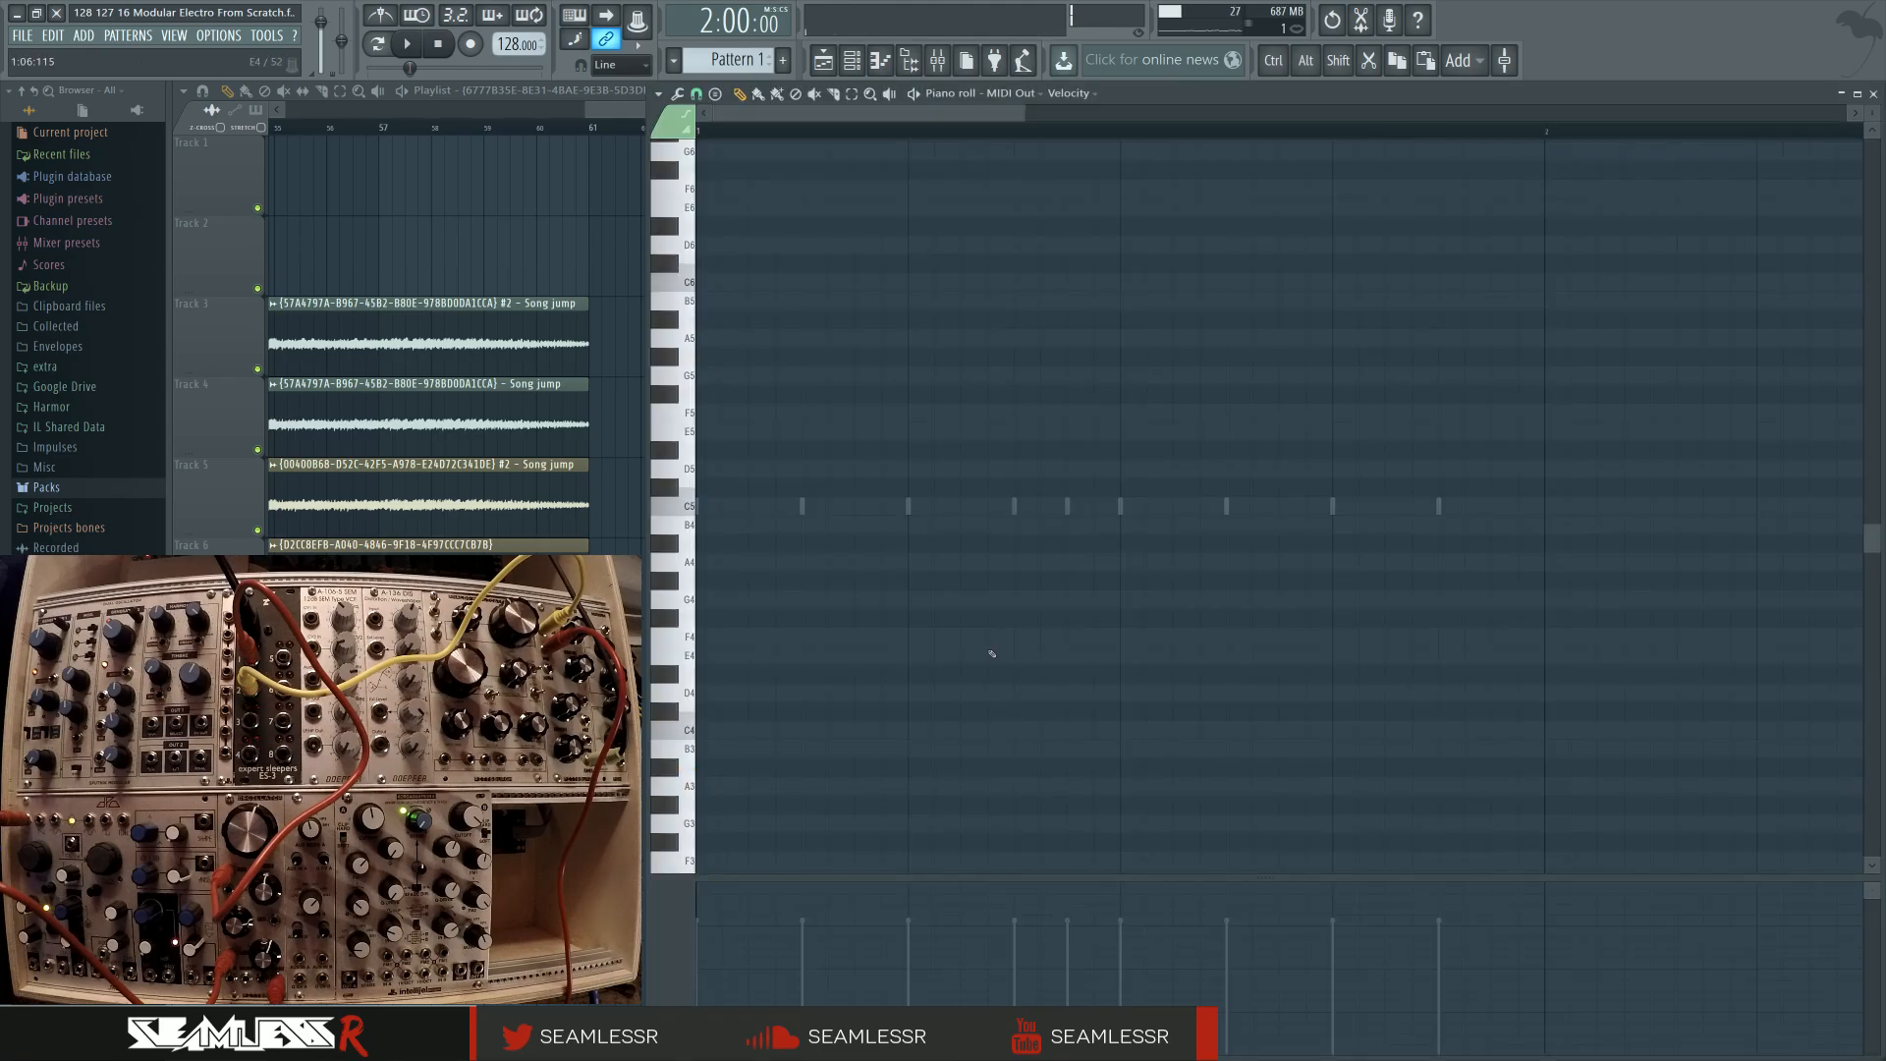
pyautogui.click(763, 60)
pyautogui.click(933, 114)
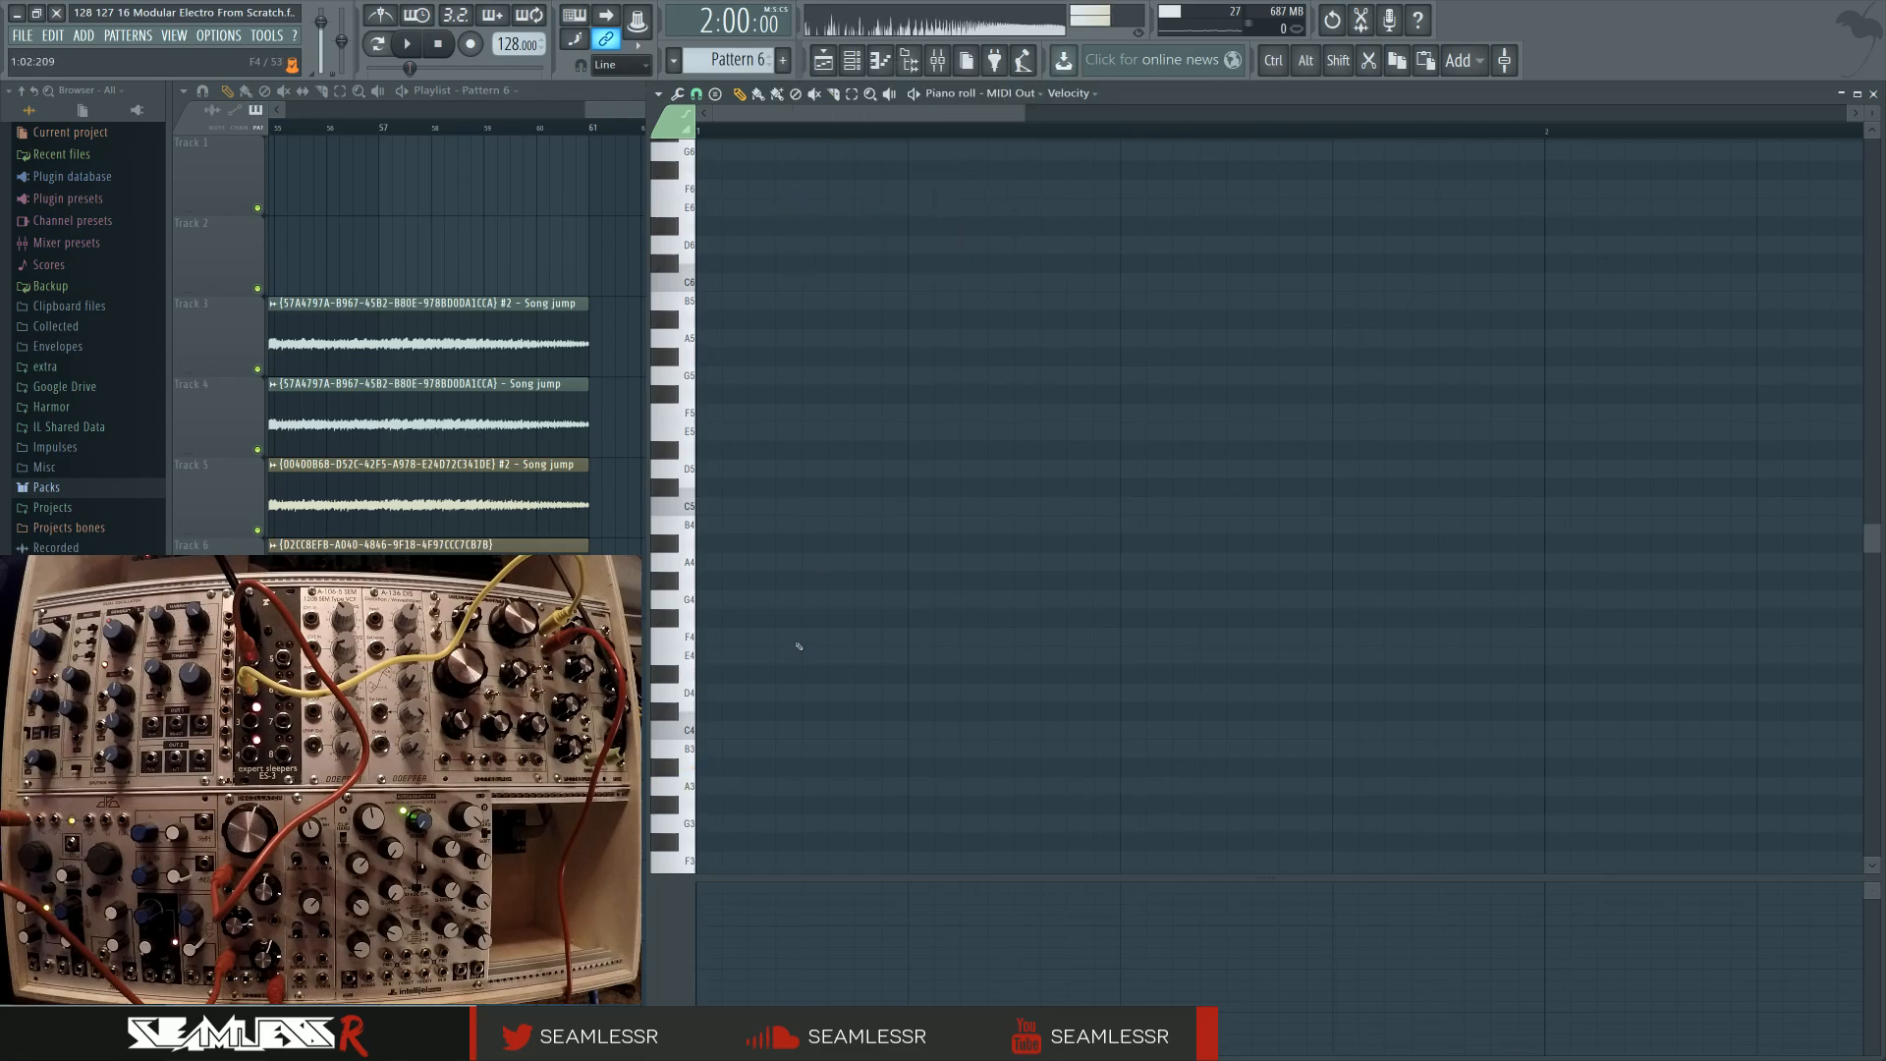
# Draw one-beat notes on E3 at the start of bar 1 and on B3 halfway through bar 1
pyautogui.scroll(-2, 797, 648)
pyautogui.click(709, 769)
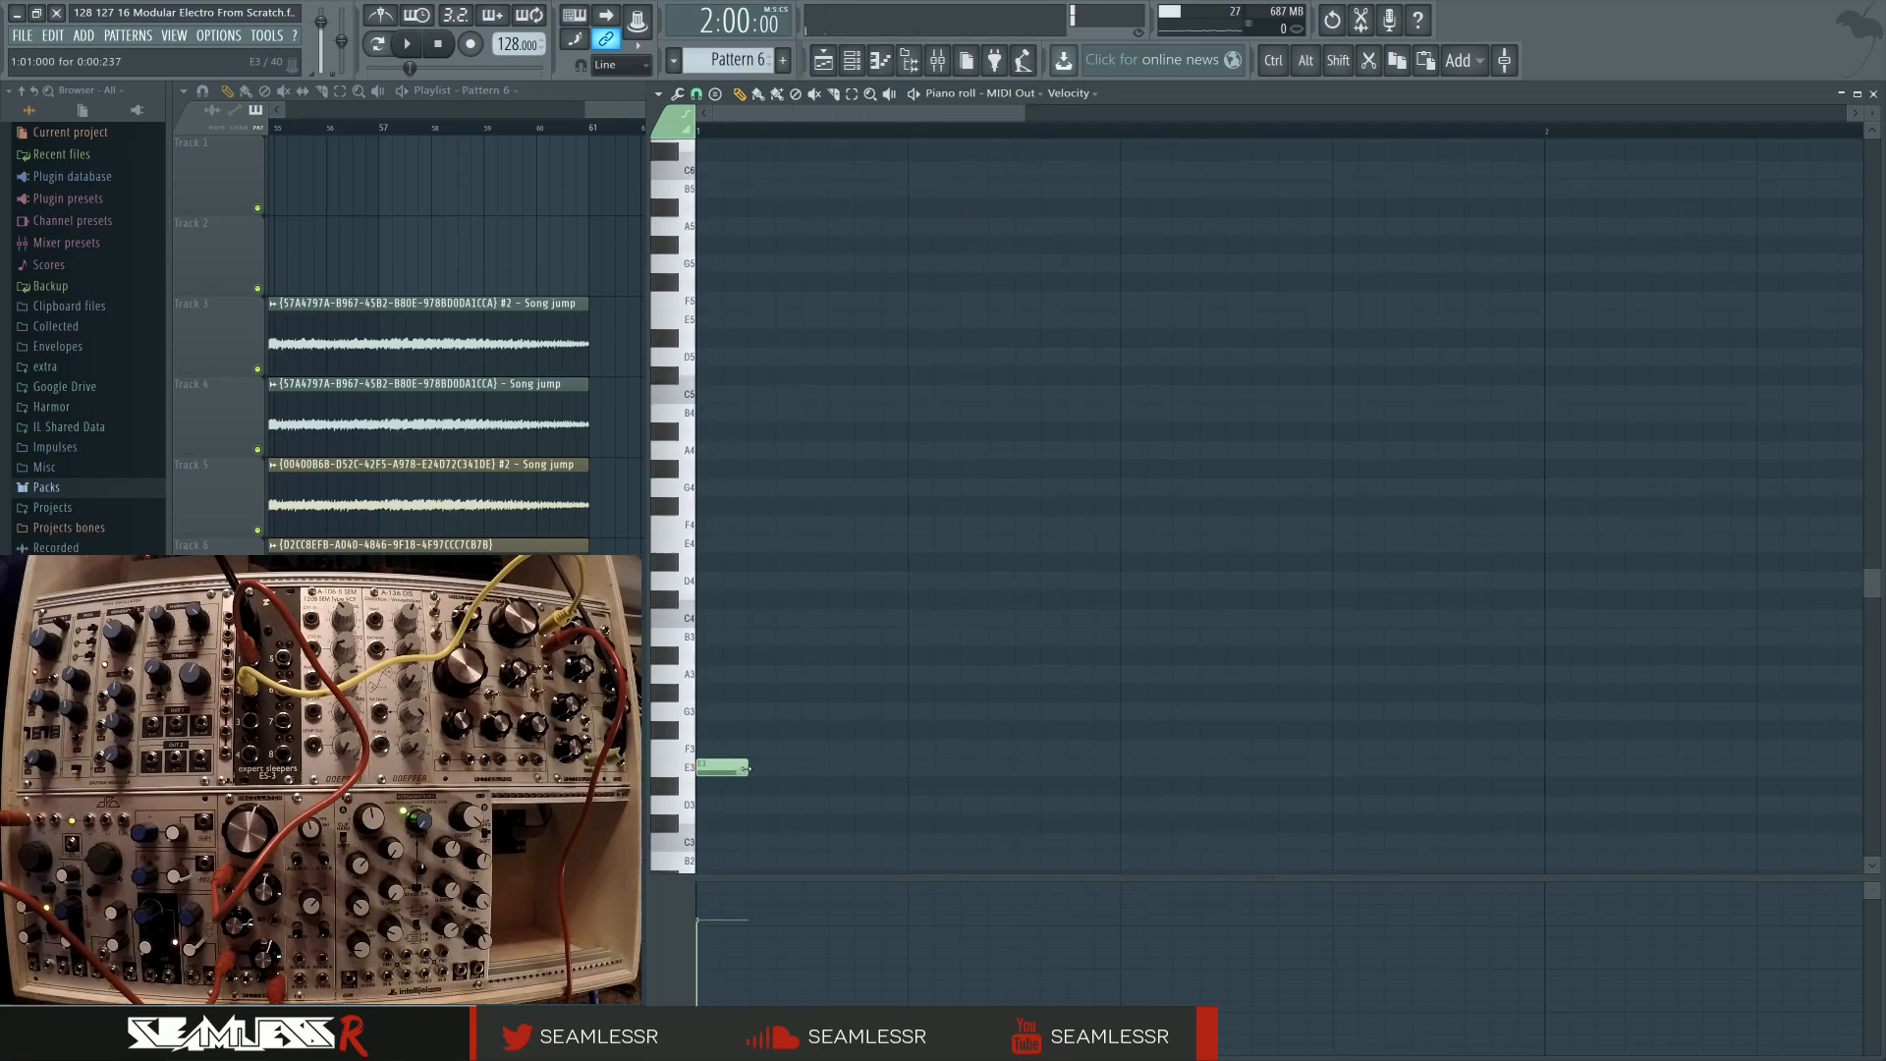
pyautogui.moveTo(747, 768); pyautogui.dragTo(920, 774)
pyautogui.scroll(-3, 855, 771)
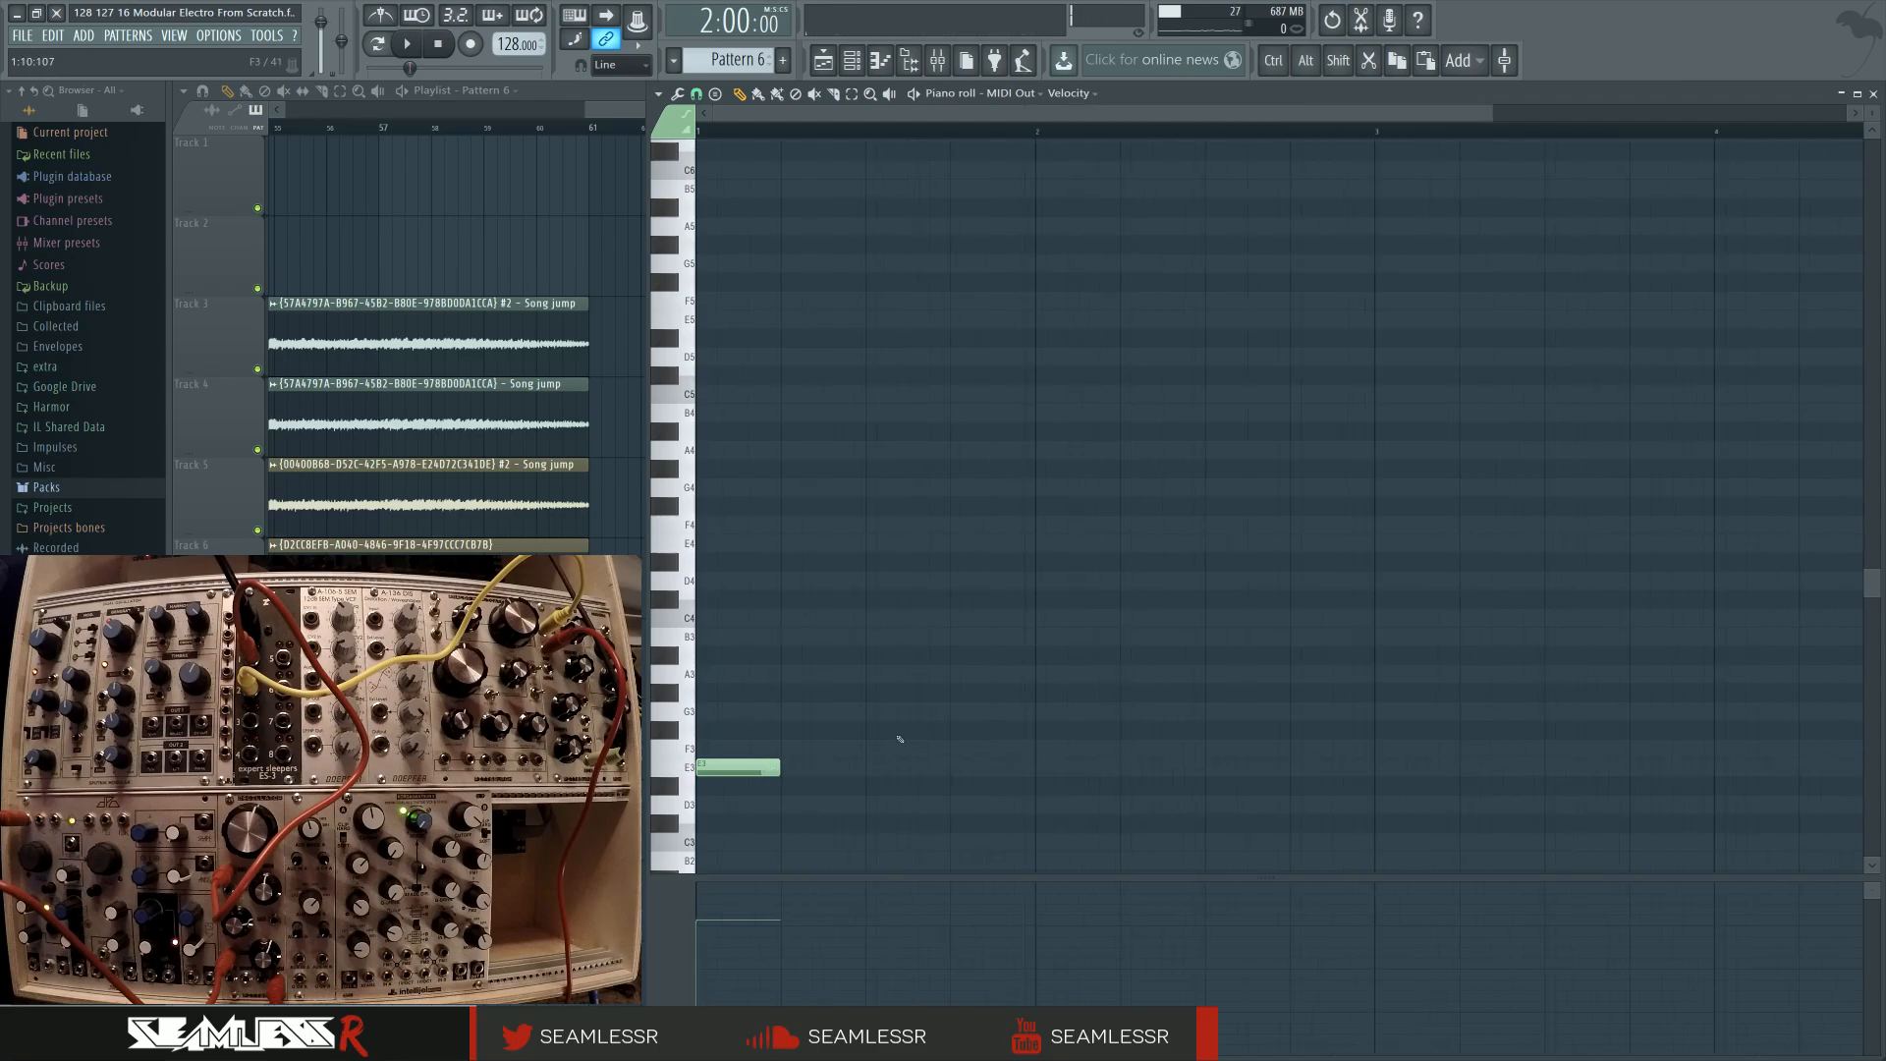
pyautogui.click(835, 640)
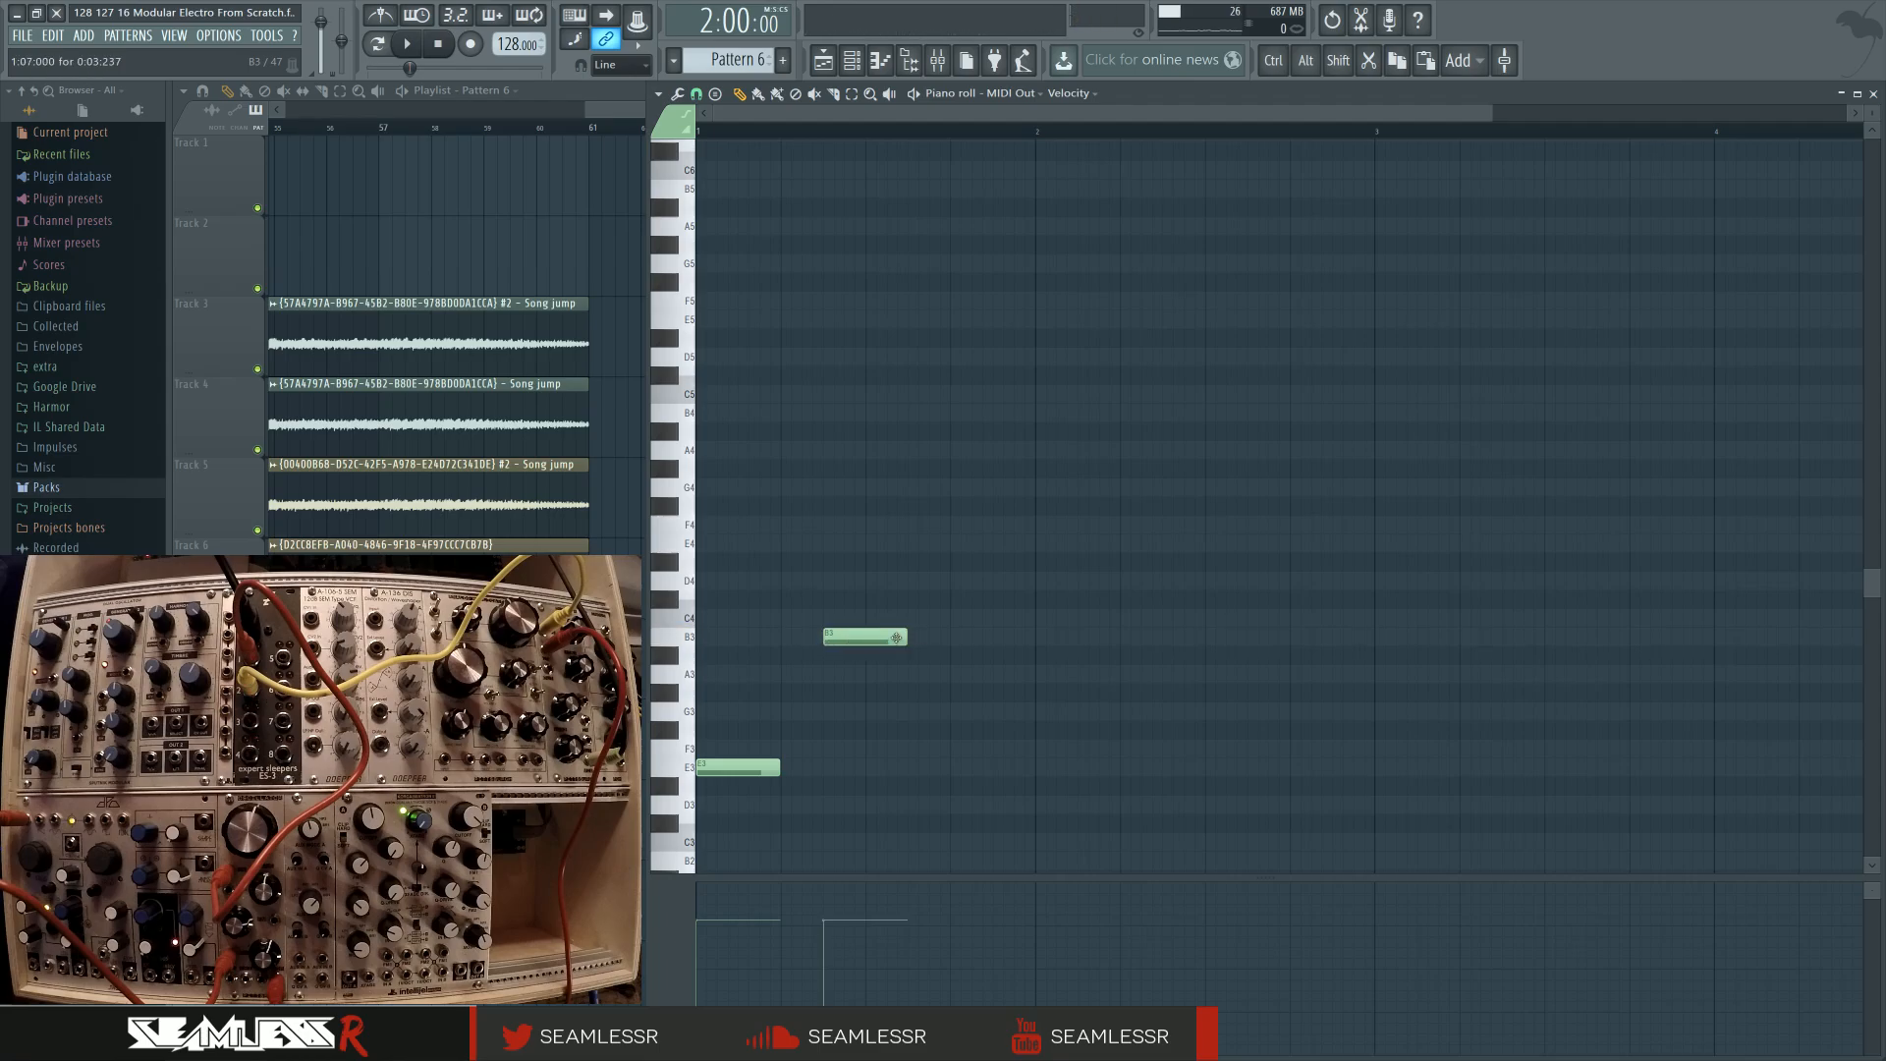
pyautogui.moveTo(895, 637); pyautogui.dragTo(938, 637)
# Continue the ascending phrase with E4 and G4 in bar 2 and E5 and G5 in bar 3, two beats apart
pyautogui.click(1034, 545)
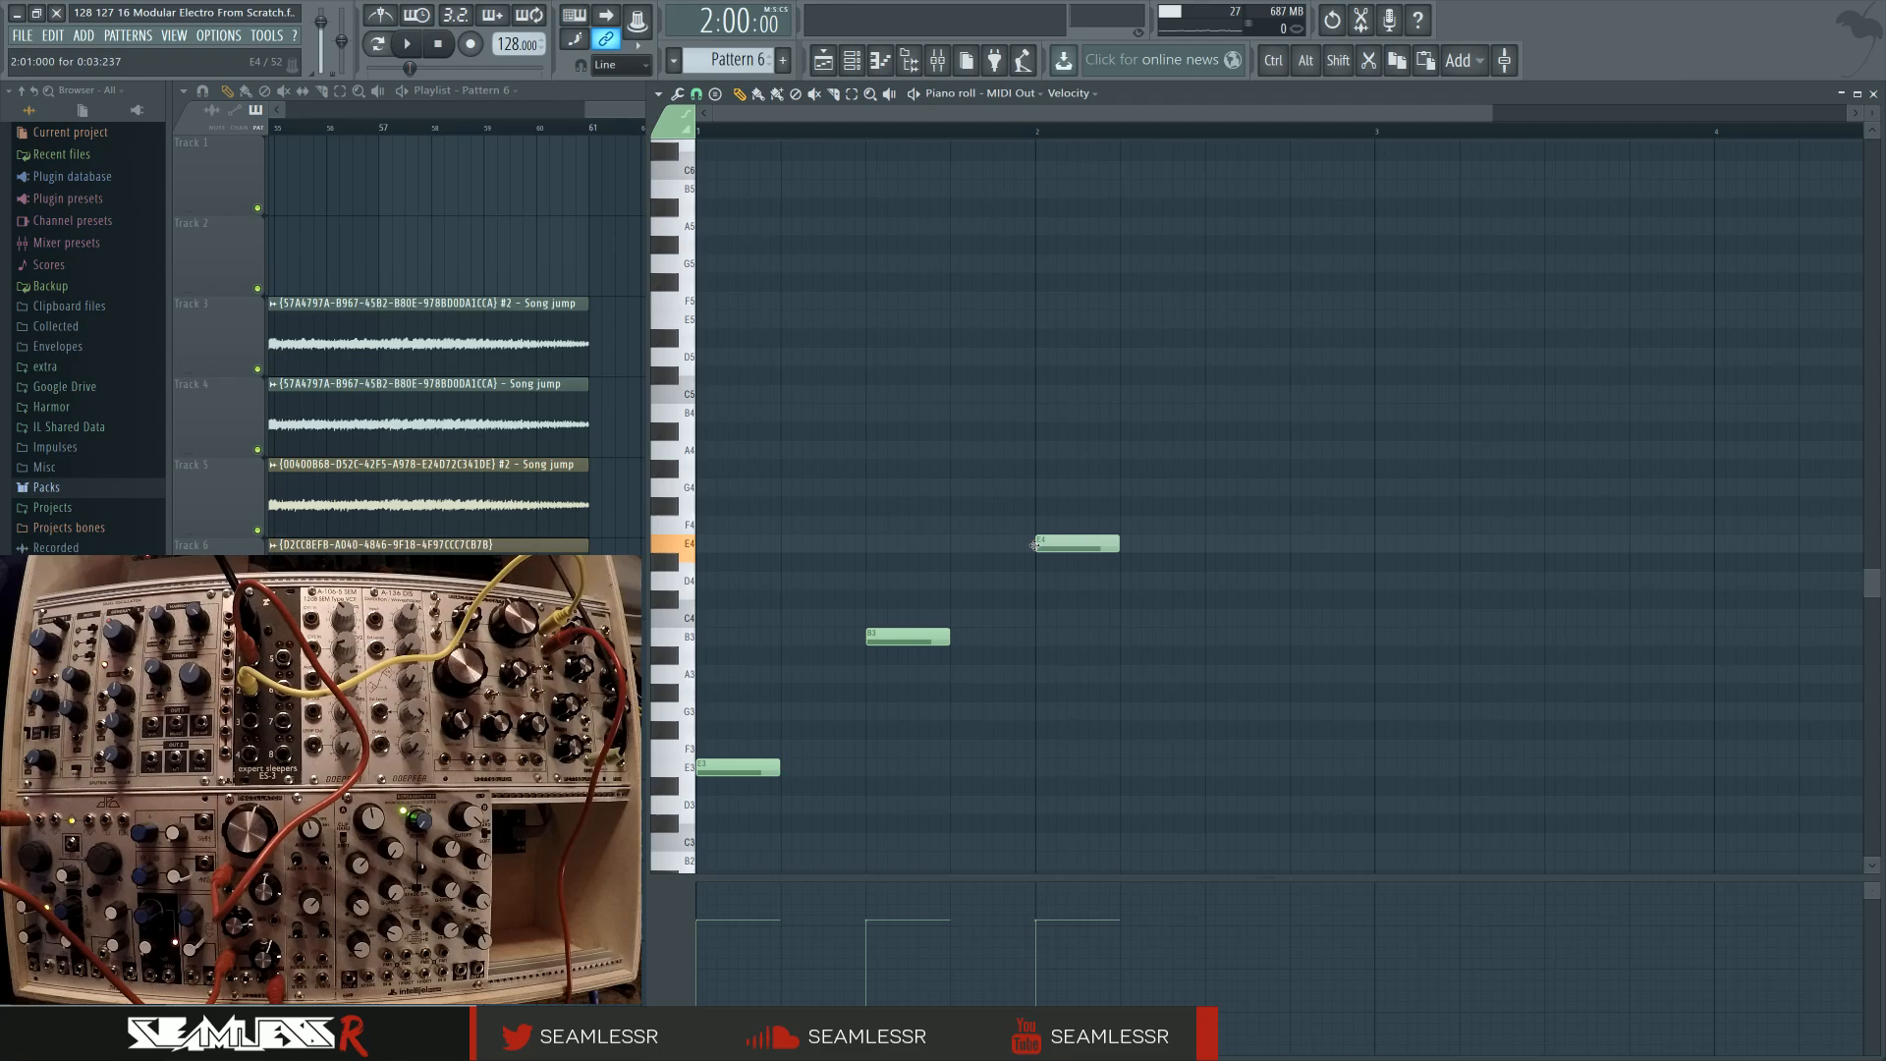
pyautogui.click(1210, 488)
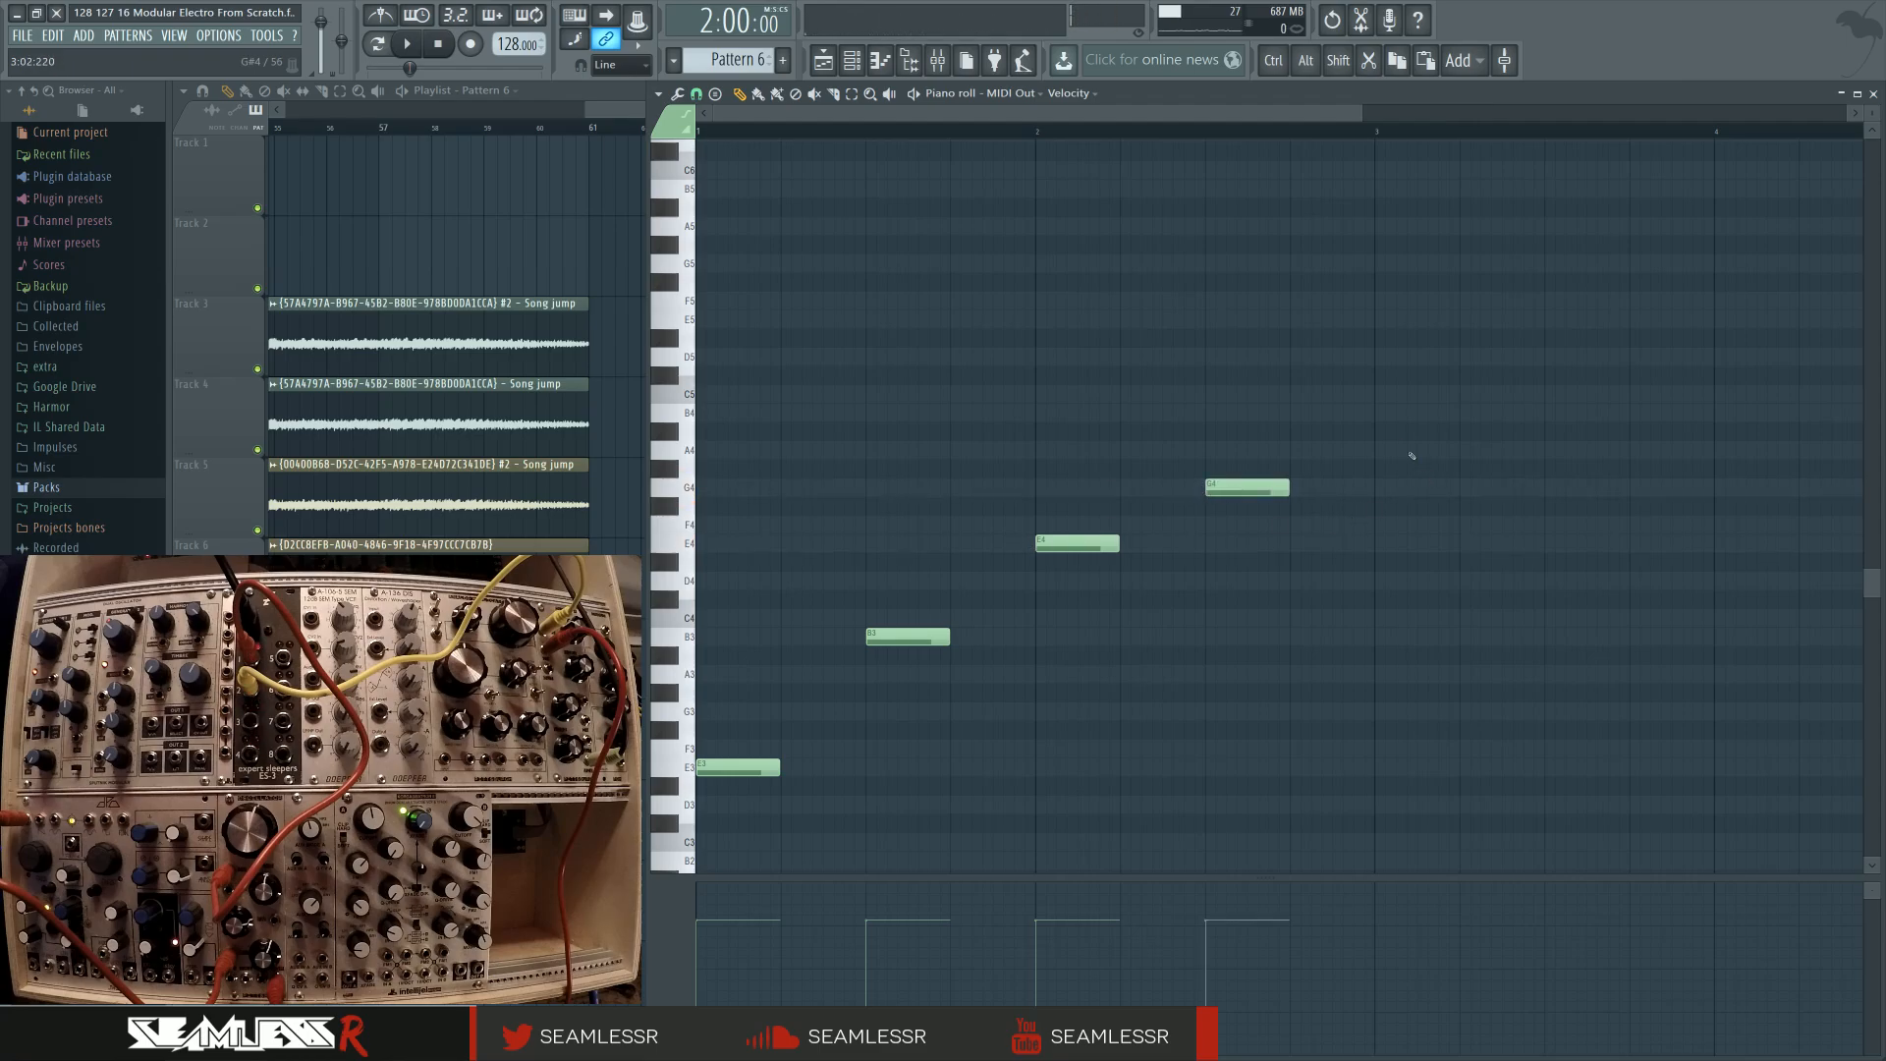
pyautogui.click(1411, 413)
pyautogui.rightClick(1390, 410)
pyautogui.click(1385, 320)
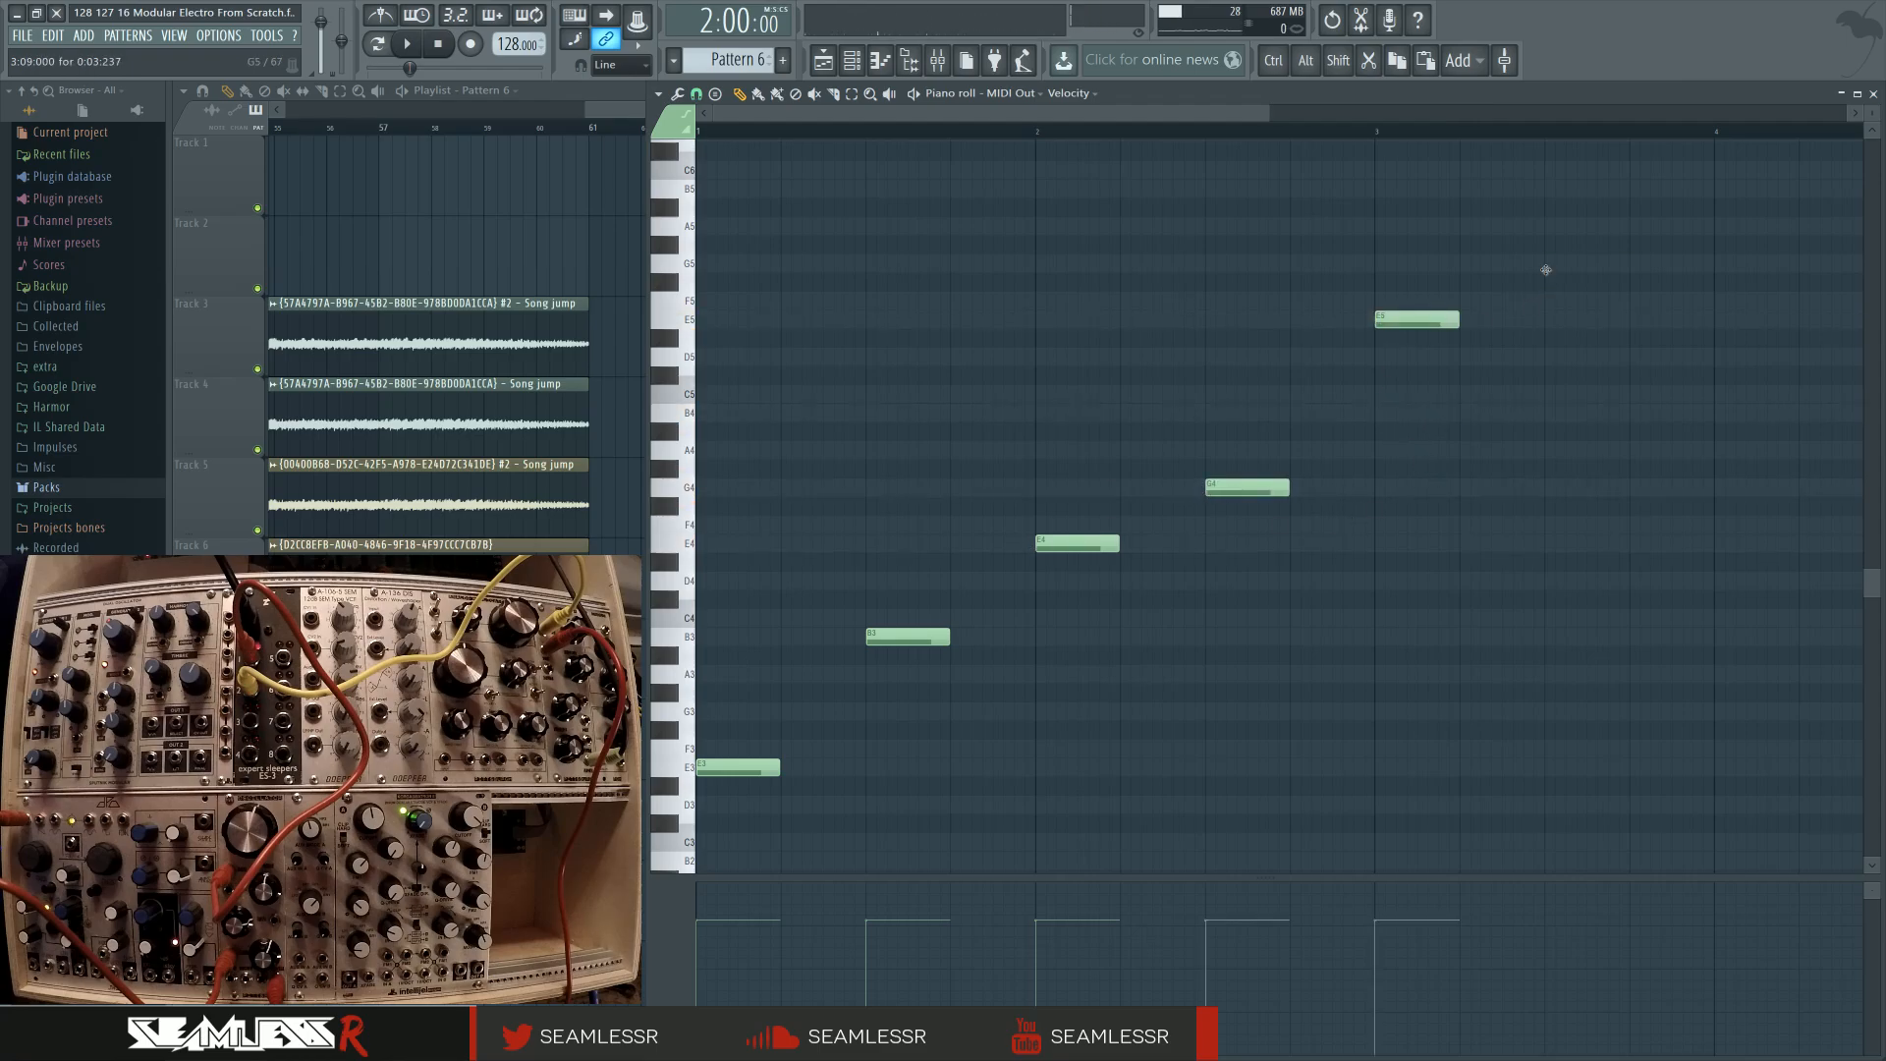
pyautogui.click(1546, 269)
# Copy the six-note phrase to bar 4 starting on D3, and raise the copy's F4 and F5 notes to F#4 and F#5
pyautogui.scroll(-2, 1258, 611)
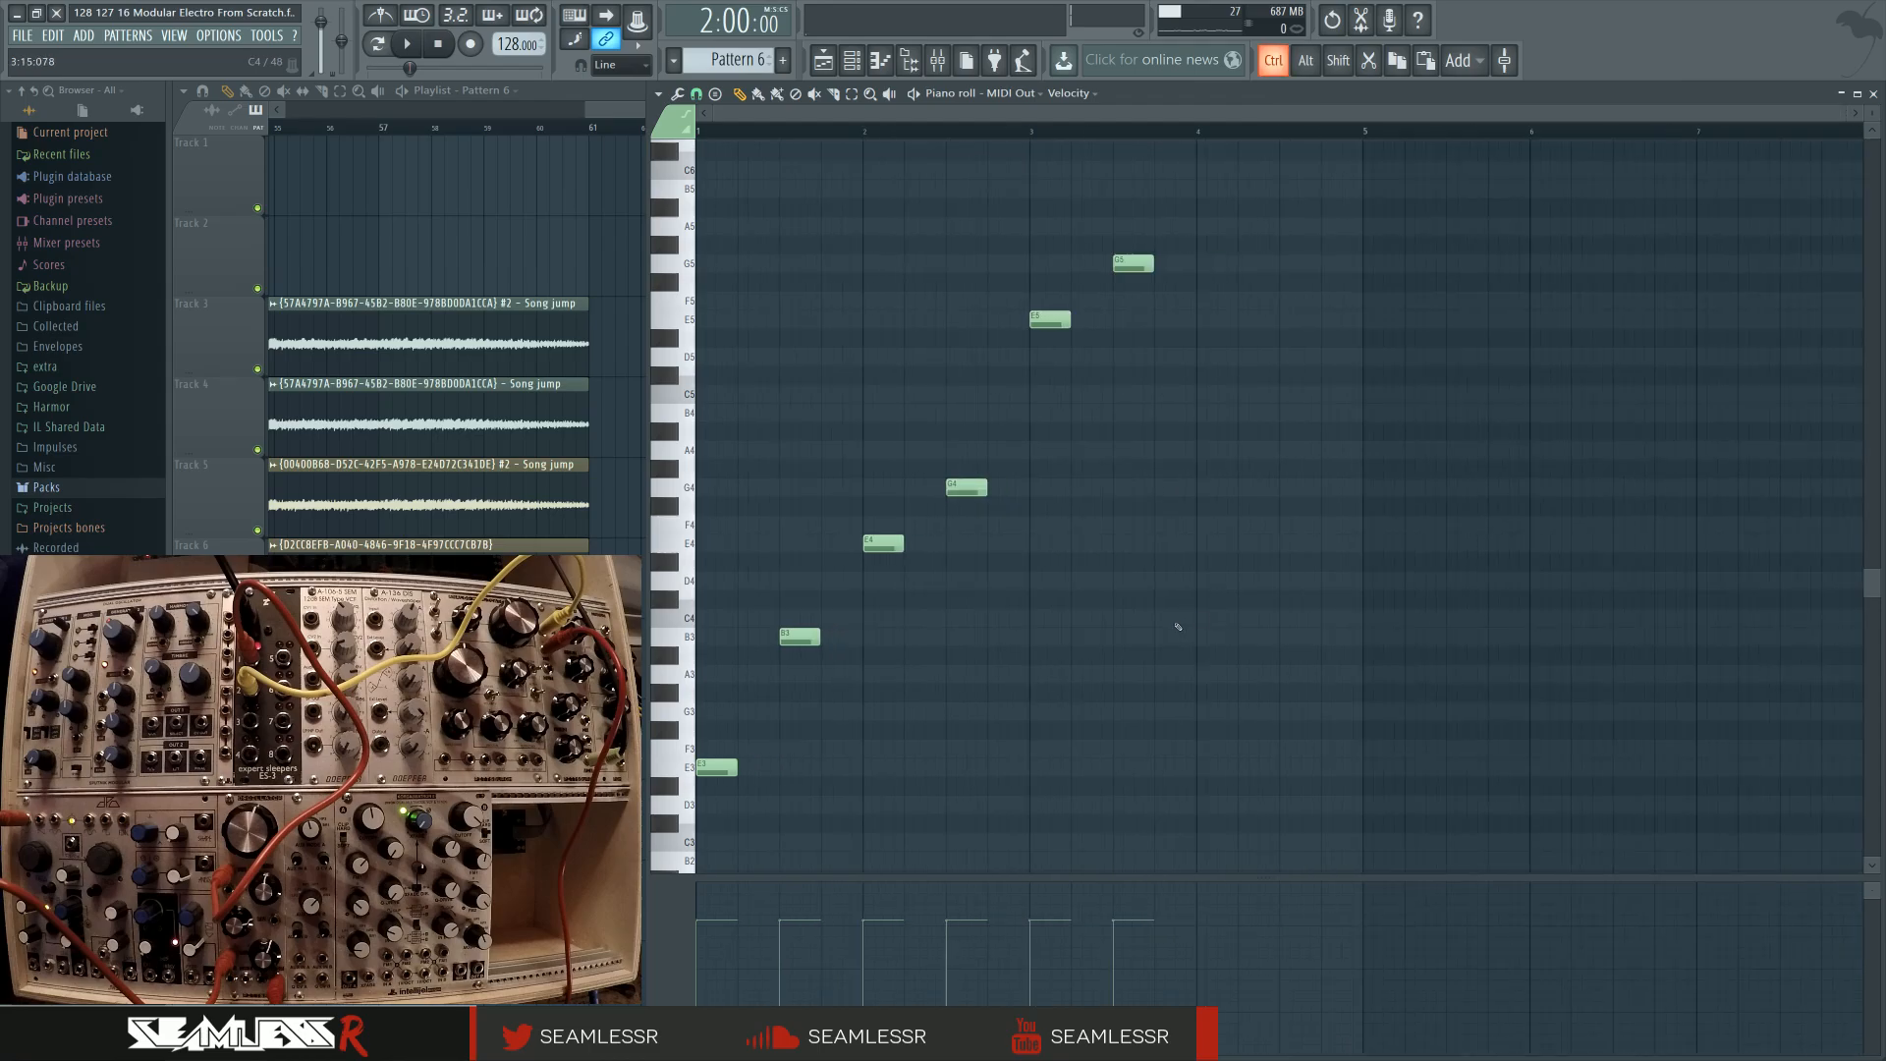
pyautogui.moveTo(721, 198); pyautogui.dragTo(1268, 791)
pyautogui.hotkey('ctrl', 'c')
pyautogui.hotkey('ctrl', 'v')
pyautogui.moveTo(730, 771); pyautogui.dragTo(1220, 813)
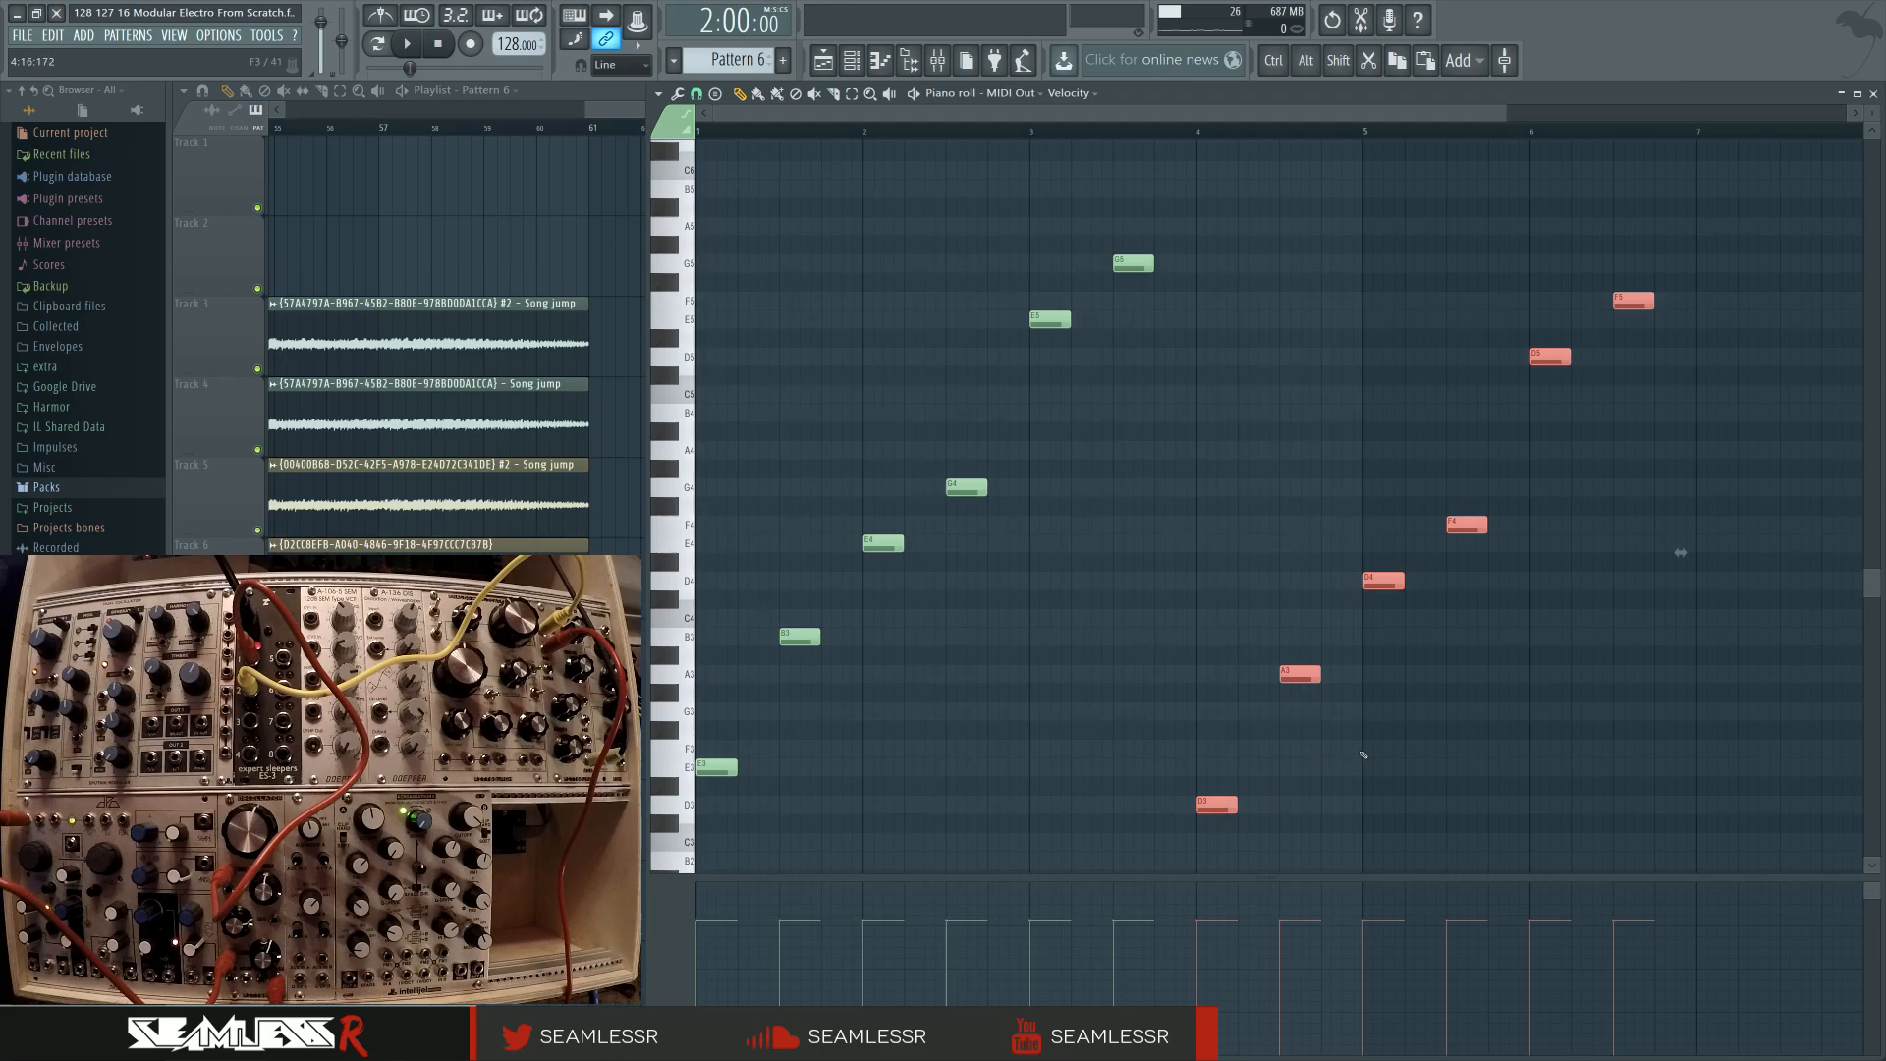
pyautogui.hotkey('ctrl', 'd')
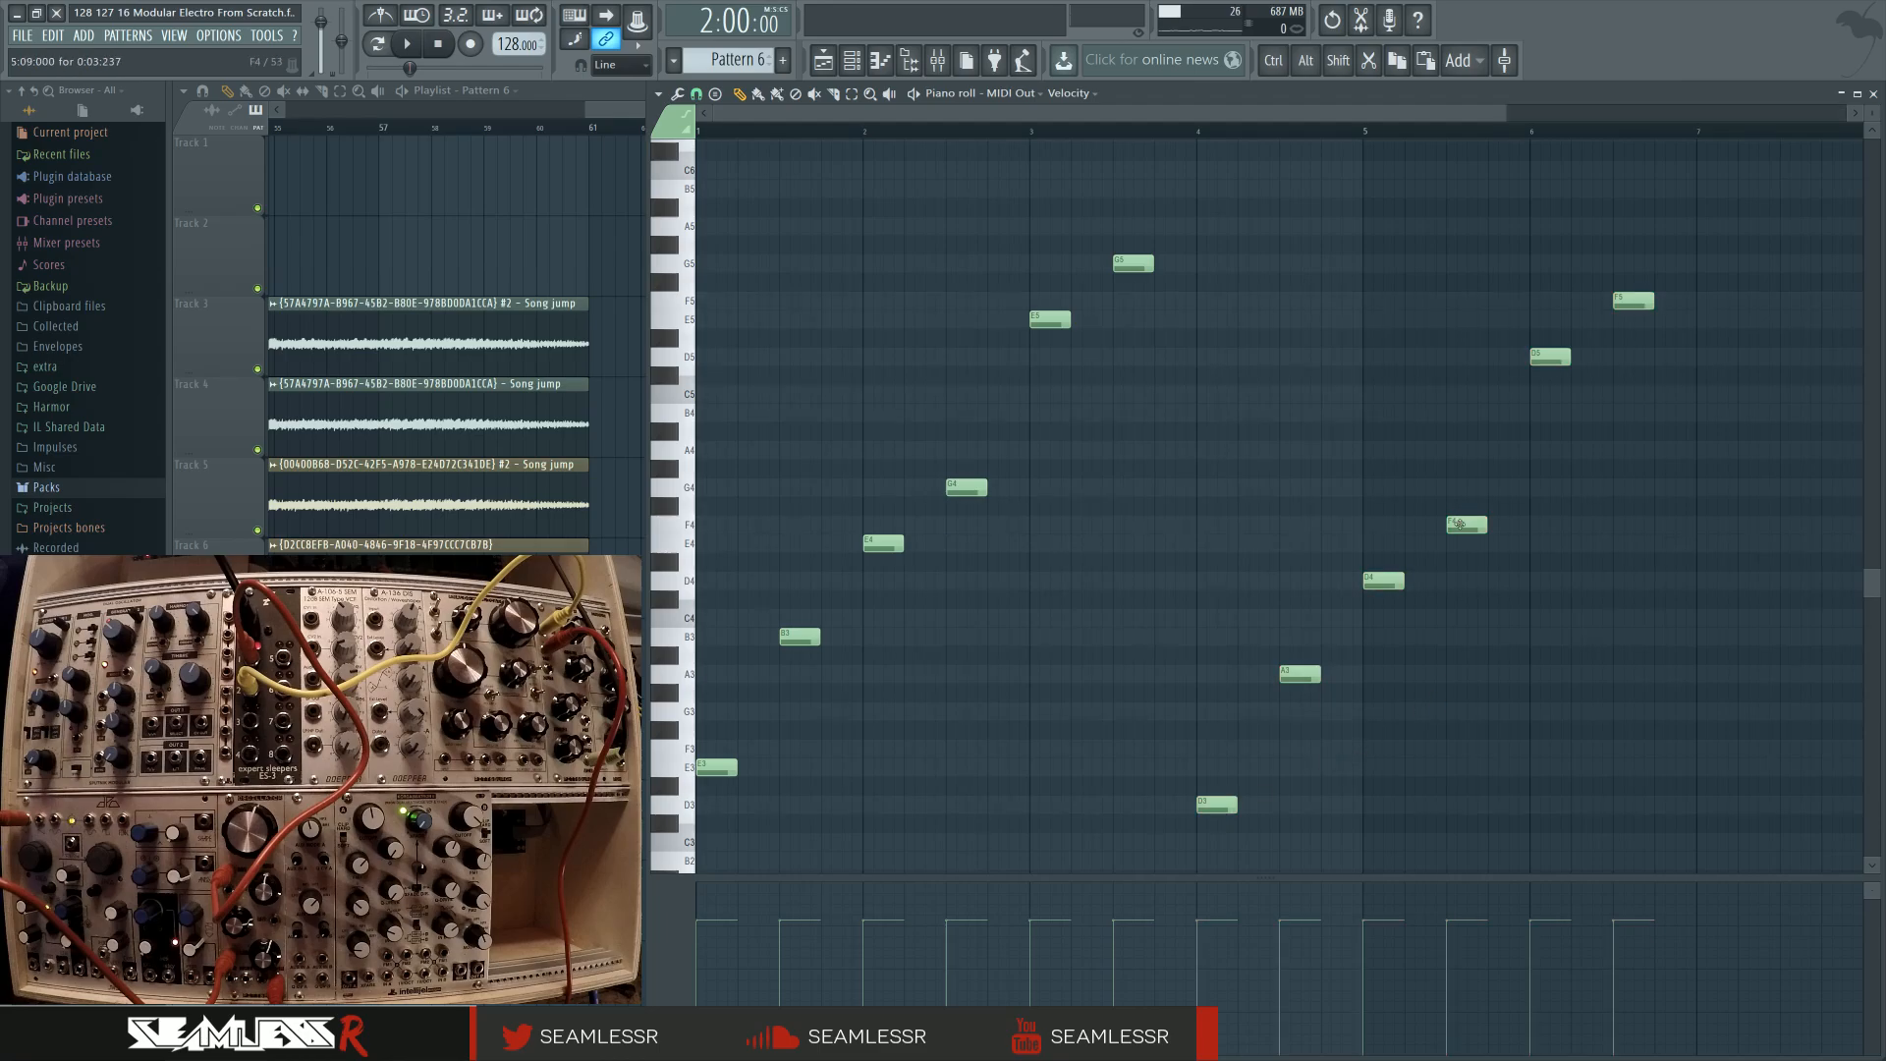
pyautogui.moveTo(1459, 523); pyautogui.dragTo(1459, 505)
pyautogui.moveTo(1638, 297); pyautogui.dragTo(1639, 278)
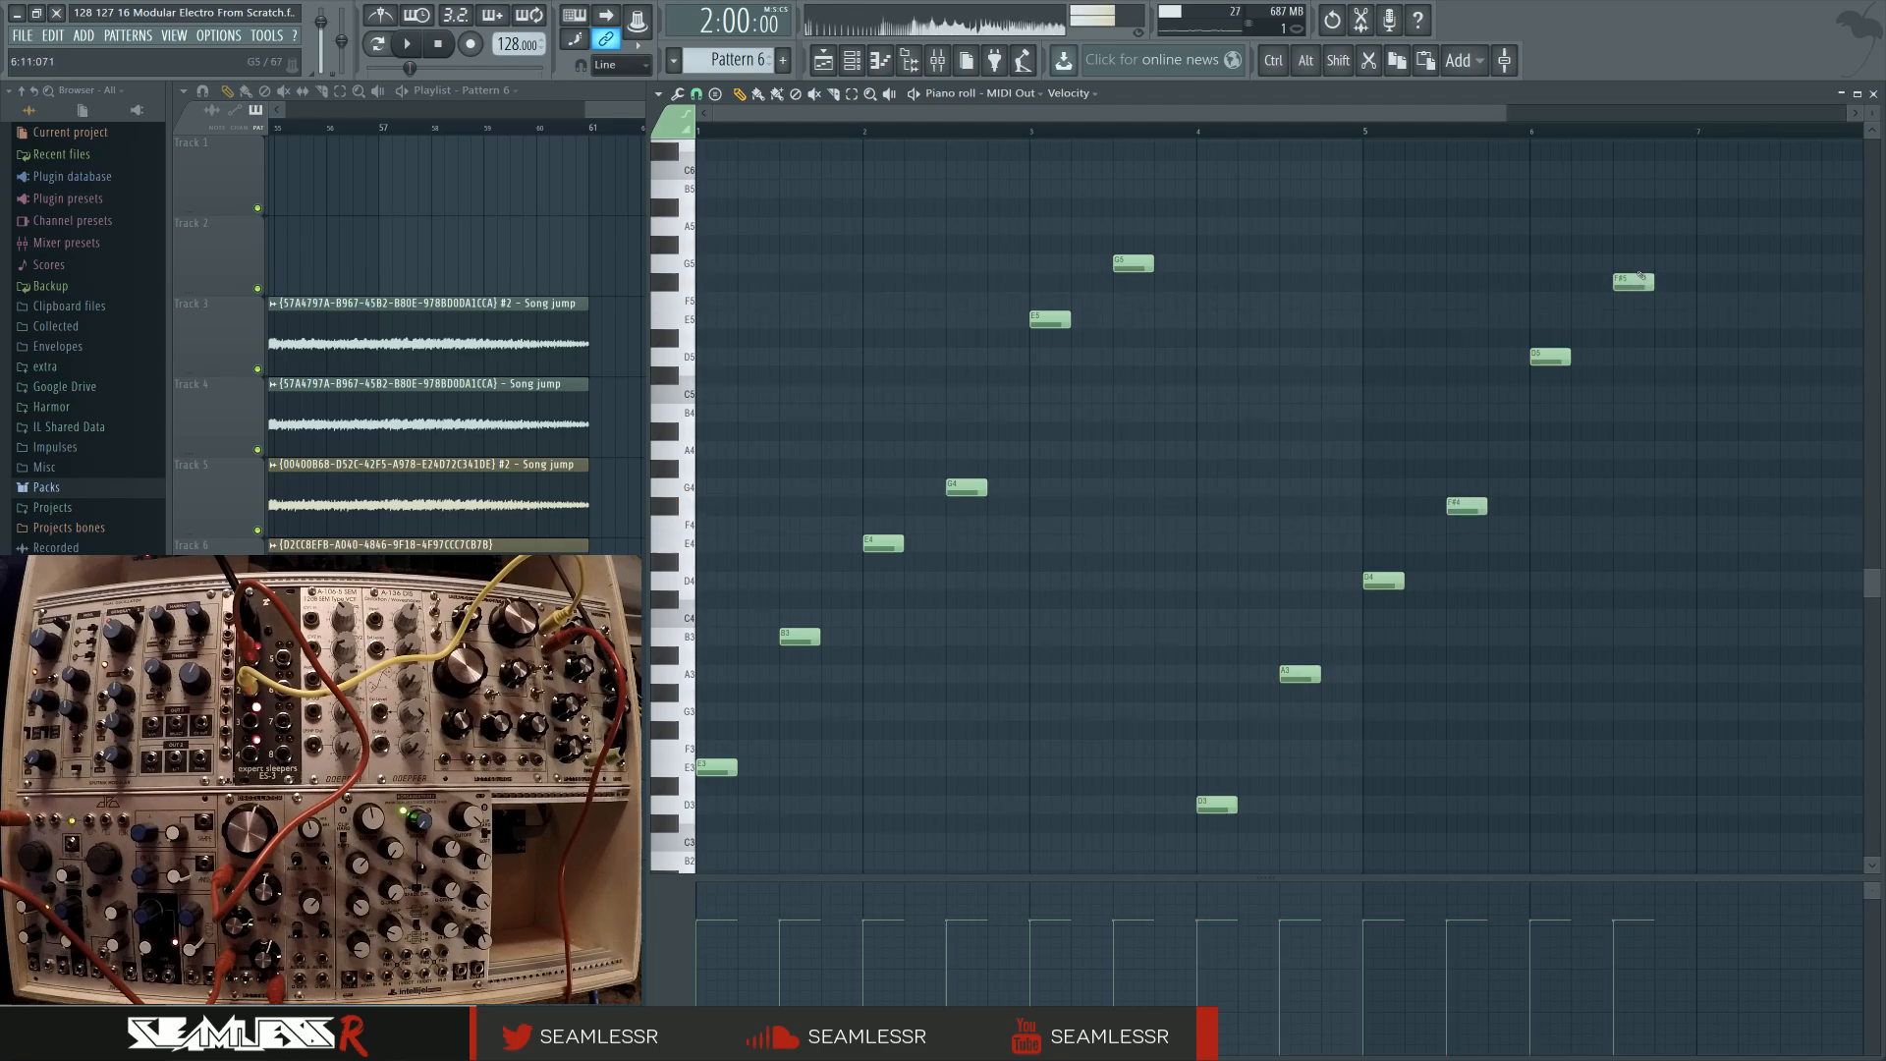
# Duplicate the second six-note phrase to bar 7 and transpose the copy to start on A3
pyautogui.scroll(-2, 1567, 603)
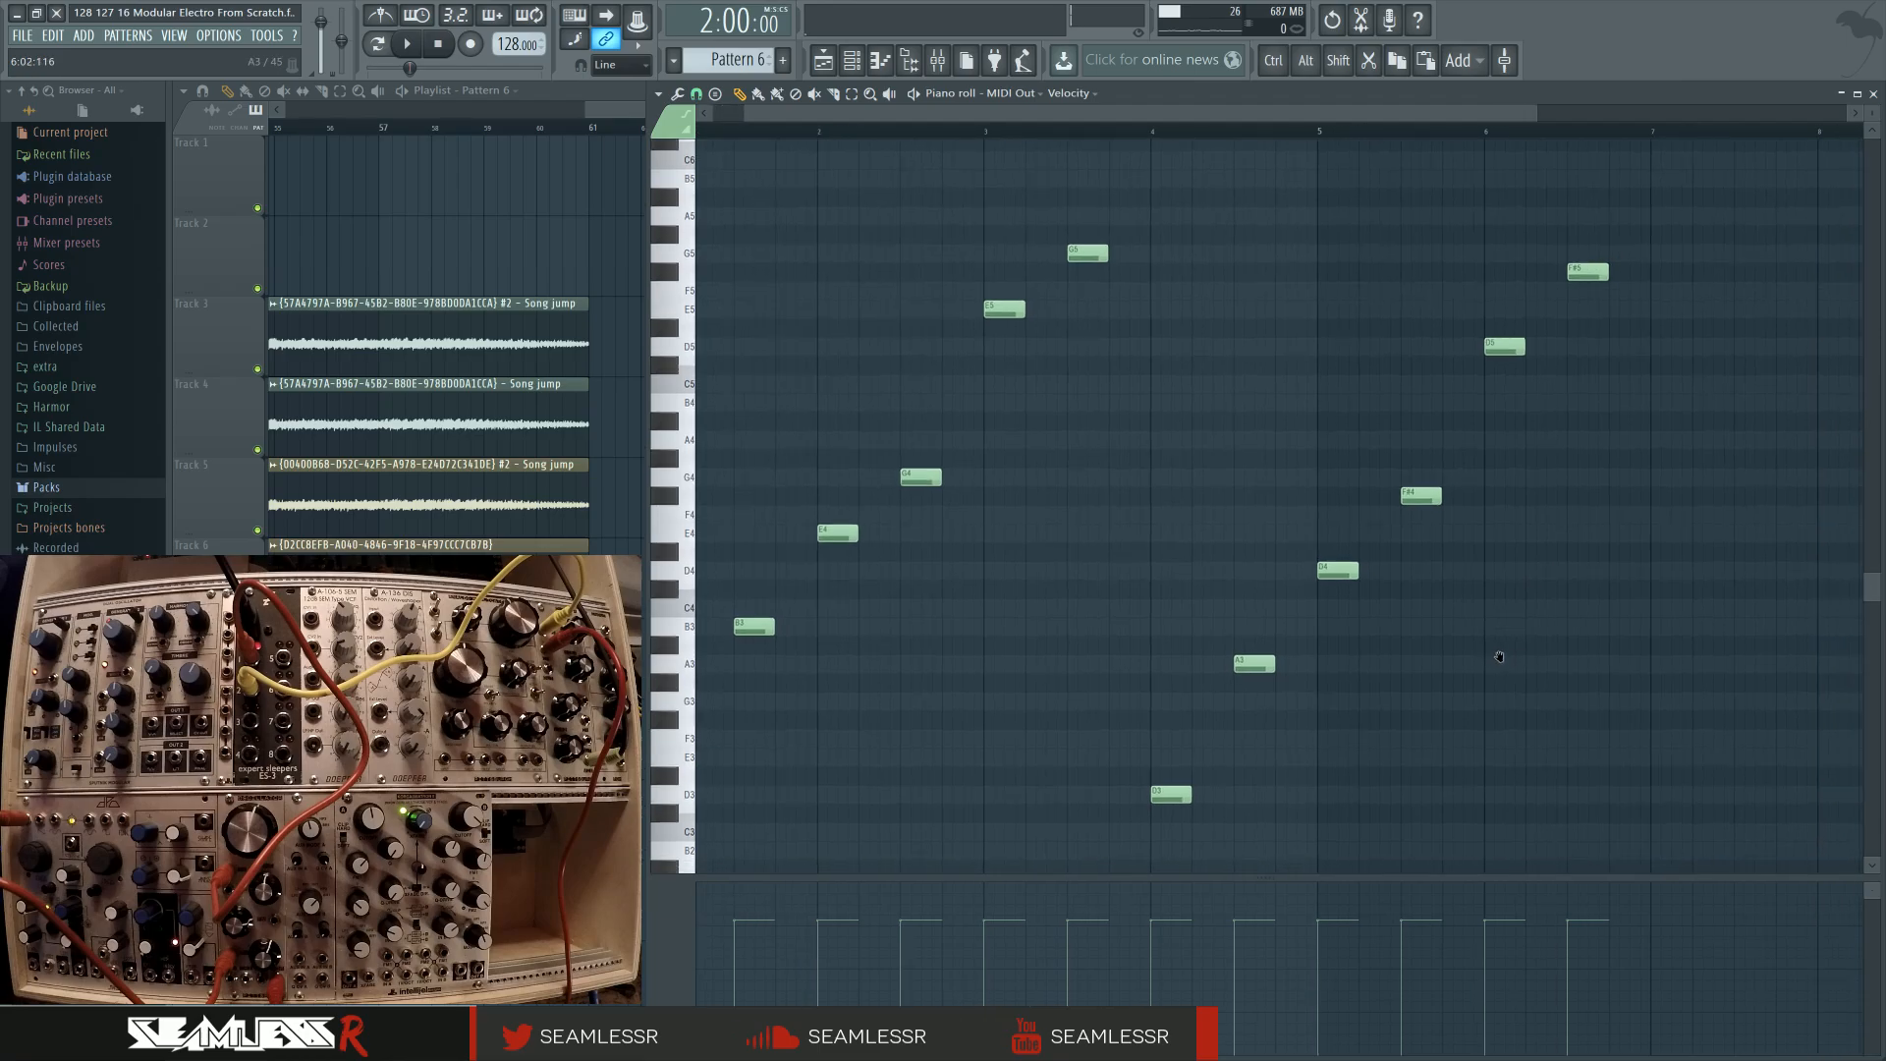
pyautogui.moveTo(1206, 186); pyautogui.dragTo(1659, 835)
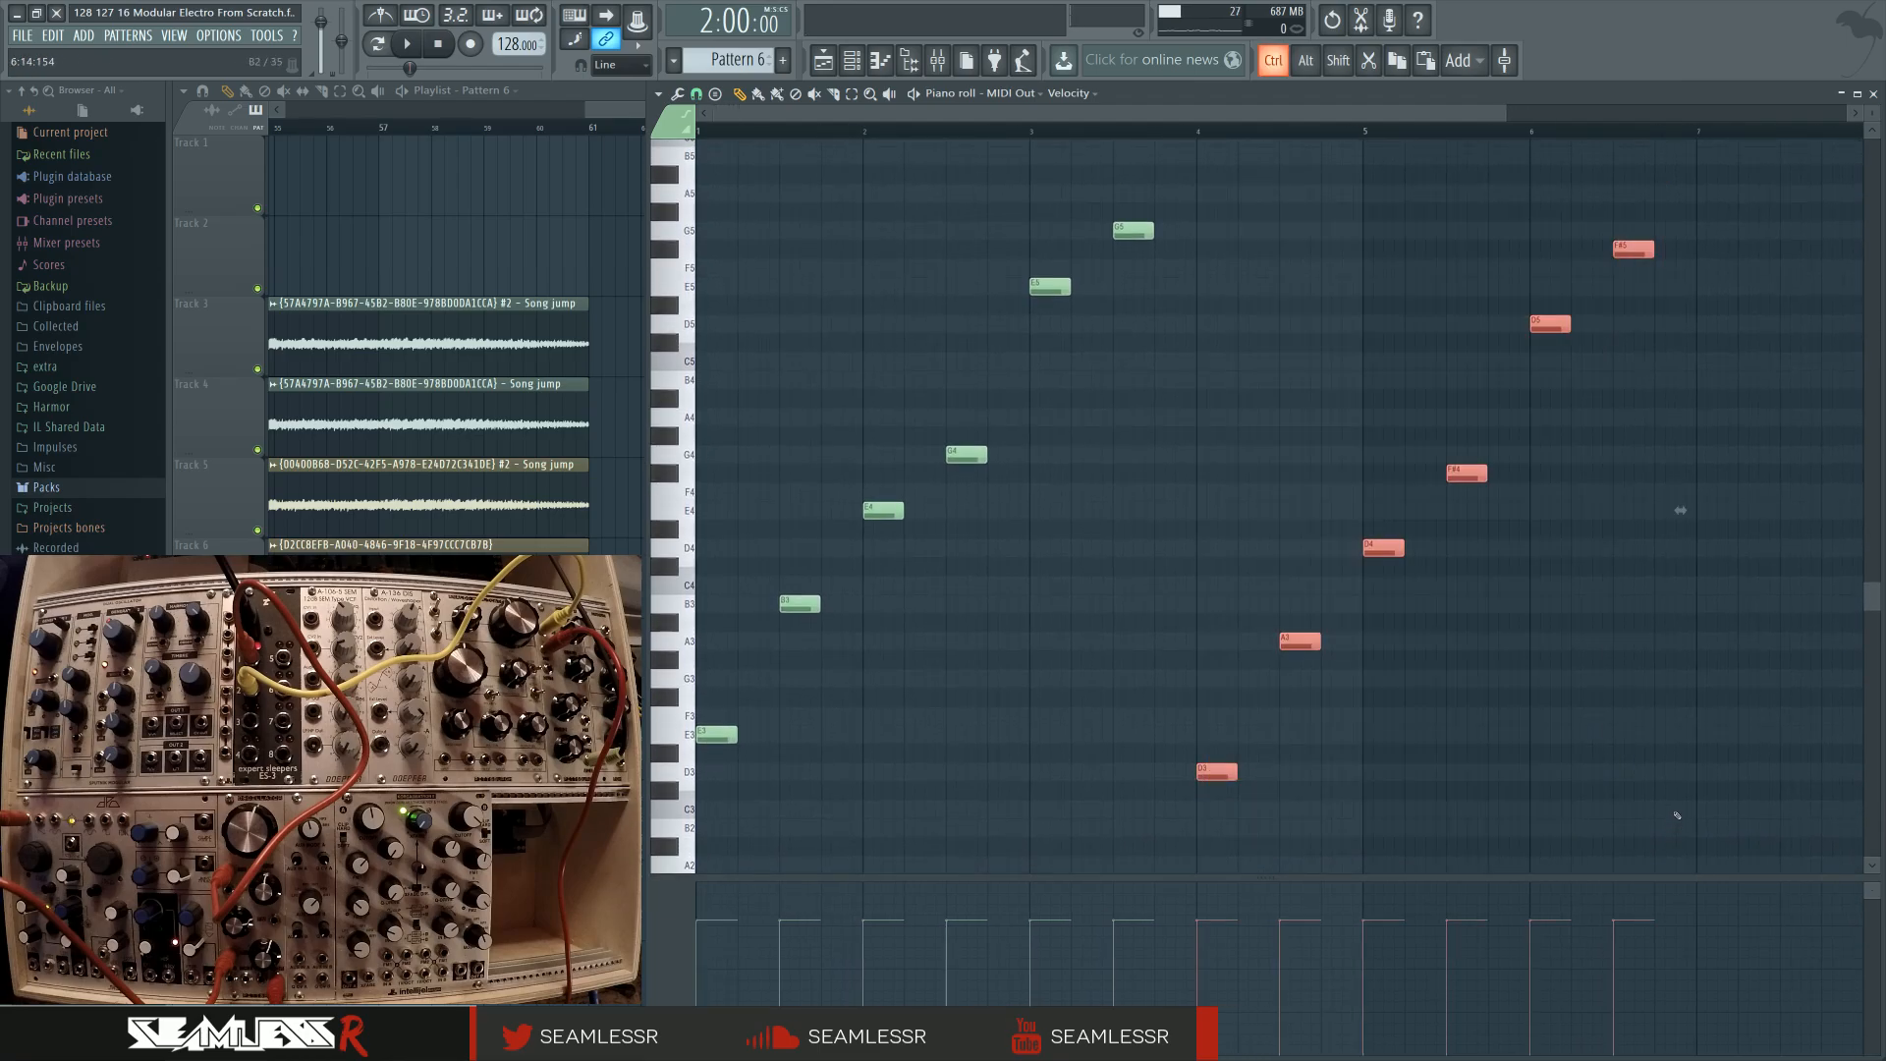
pyautogui.hotkey('ctrl', 'b')
pyautogui.moveTo(1501, 727); pyautogui.dragTo(1286, 732)
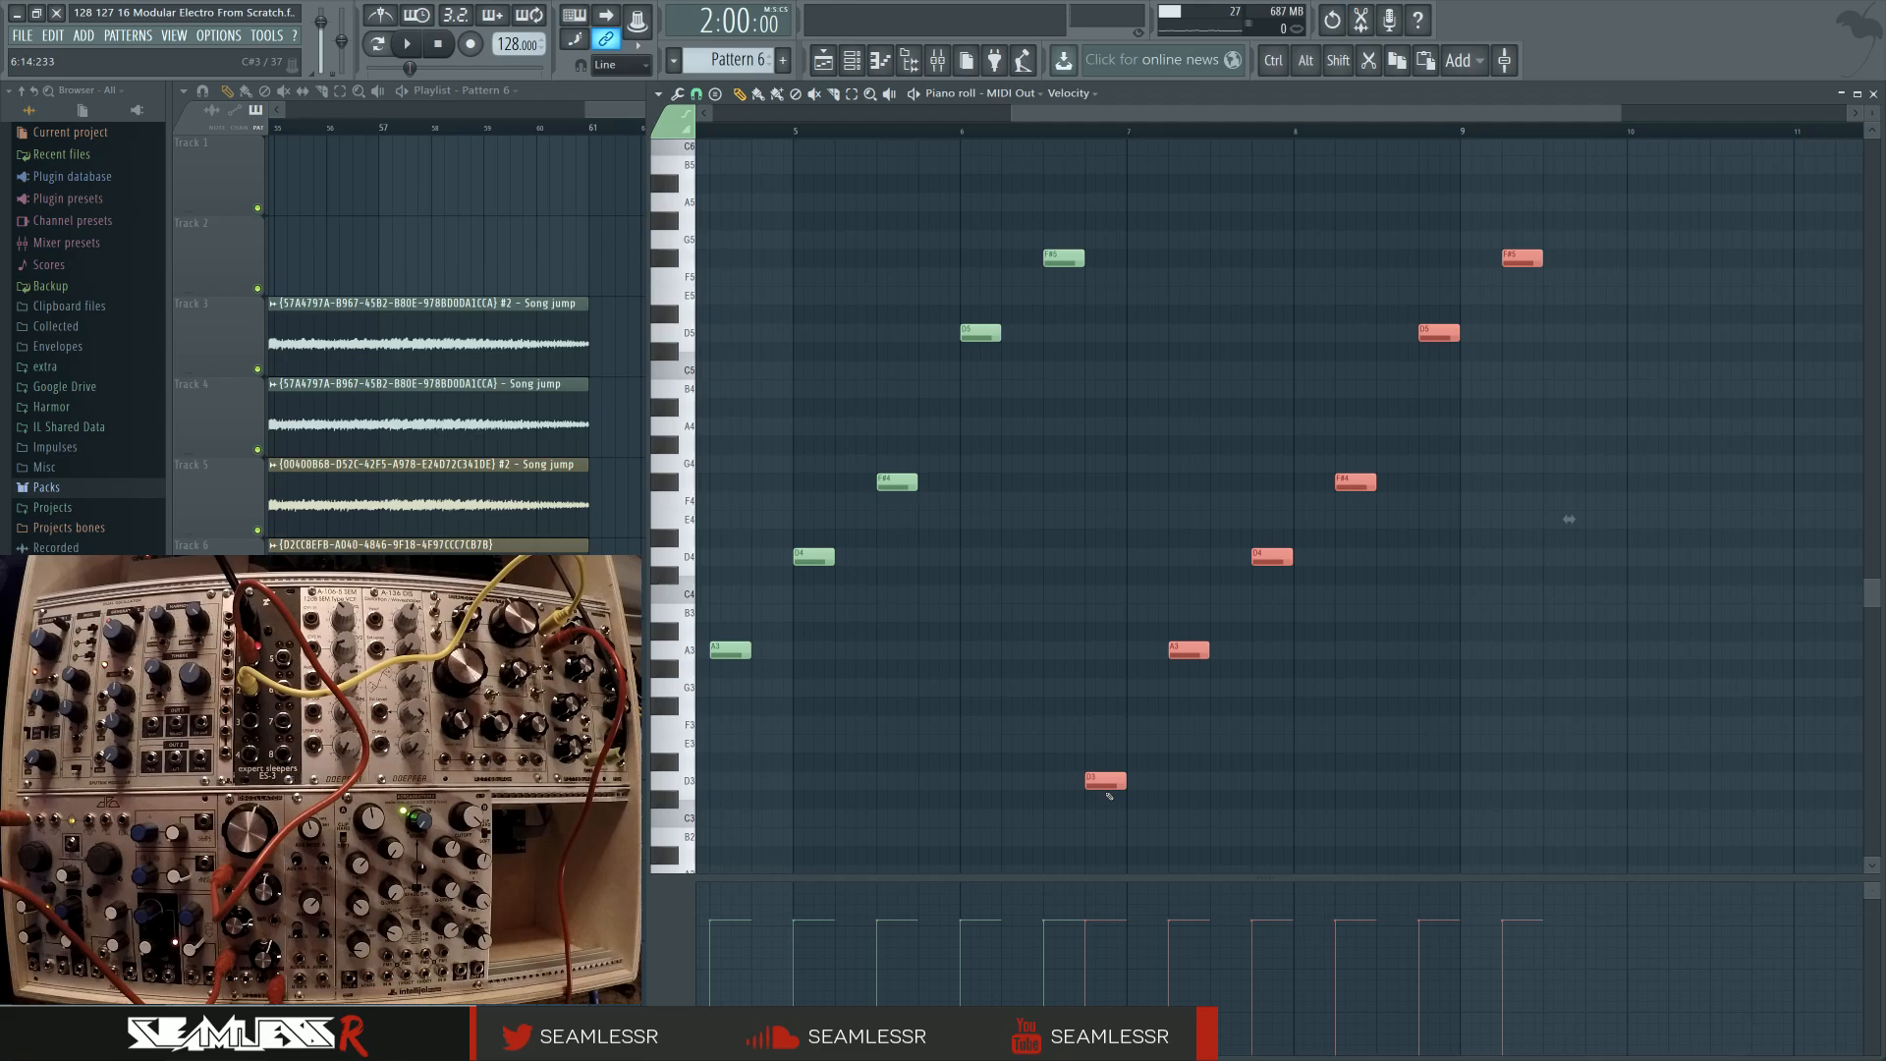
pyautogui.moveTo(1107, 784); pyautogui.dragTo(1147, 785)
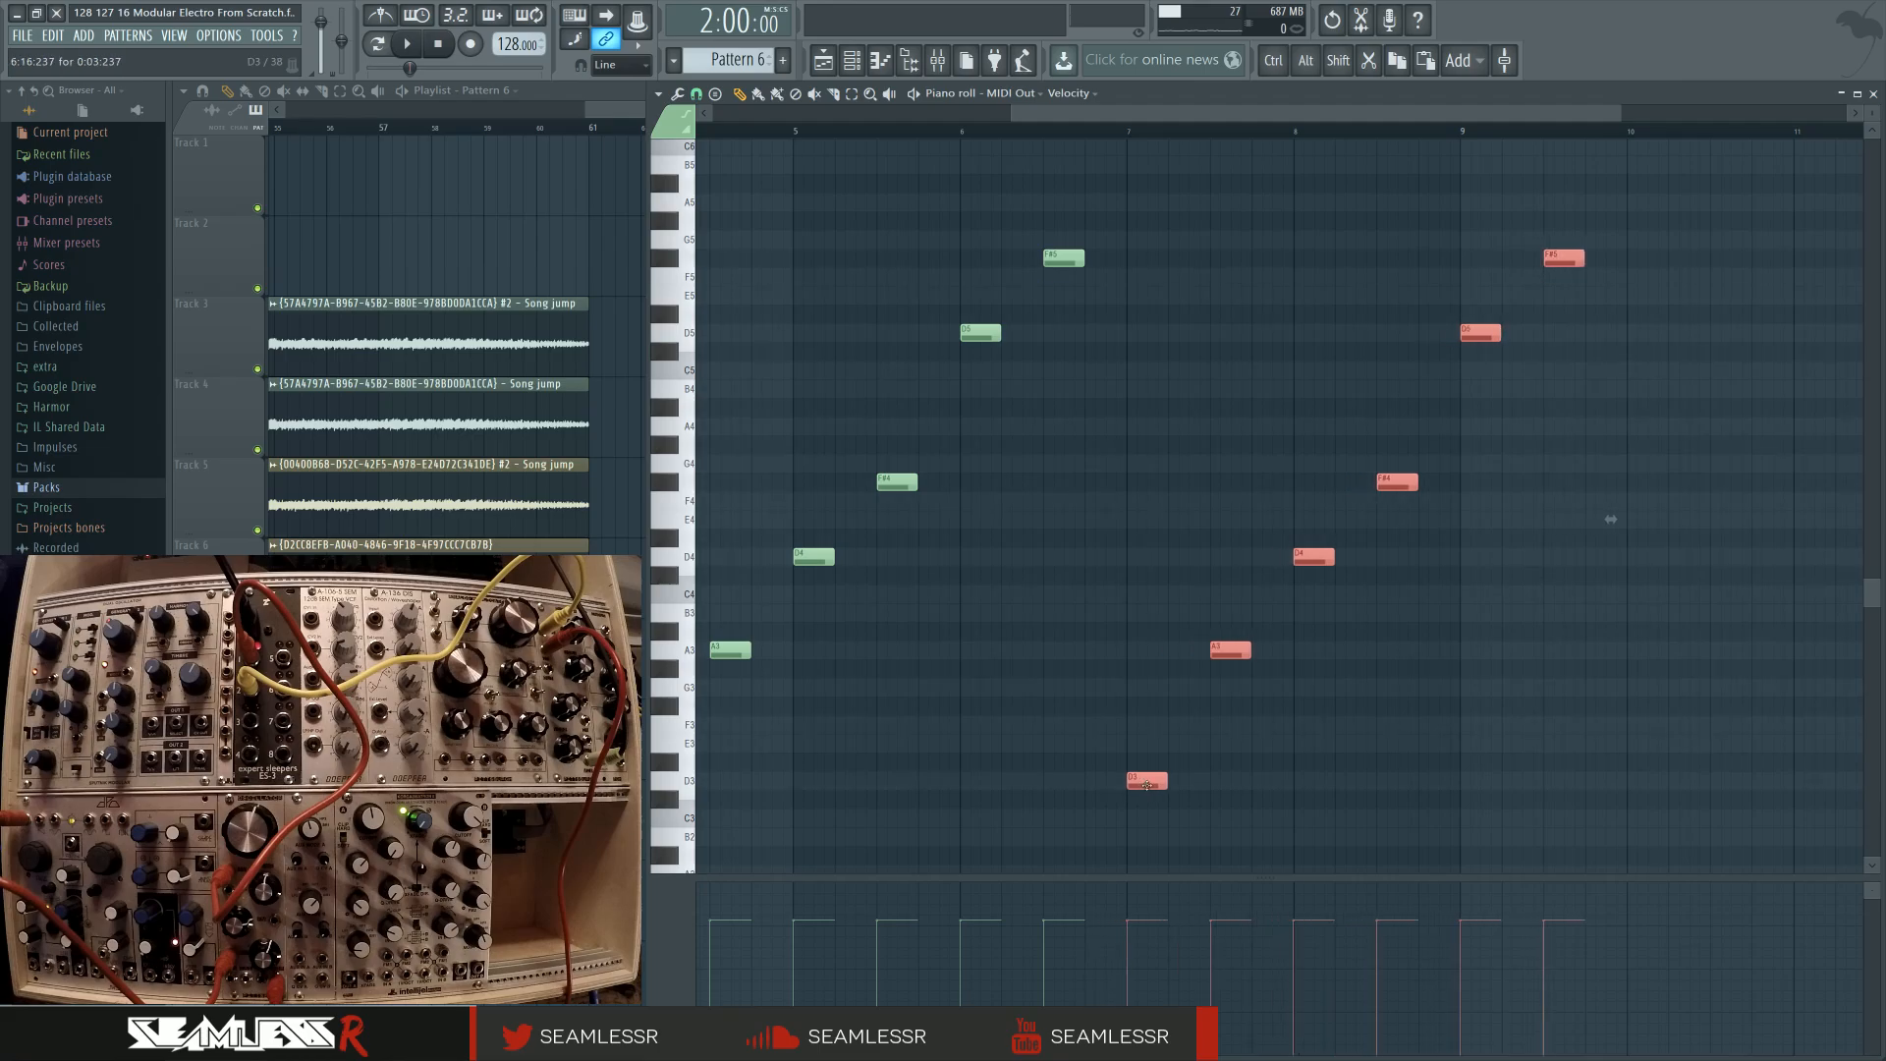
pyautogui.moveTo(1148, 782); pyautogui.dragTo(1563, 636)
# Duplicate the A3 phrase, place the copy halfway through bar 9 starting on G3, and deselect the notes
pyautogui.scroll(-2, 1395, 656)
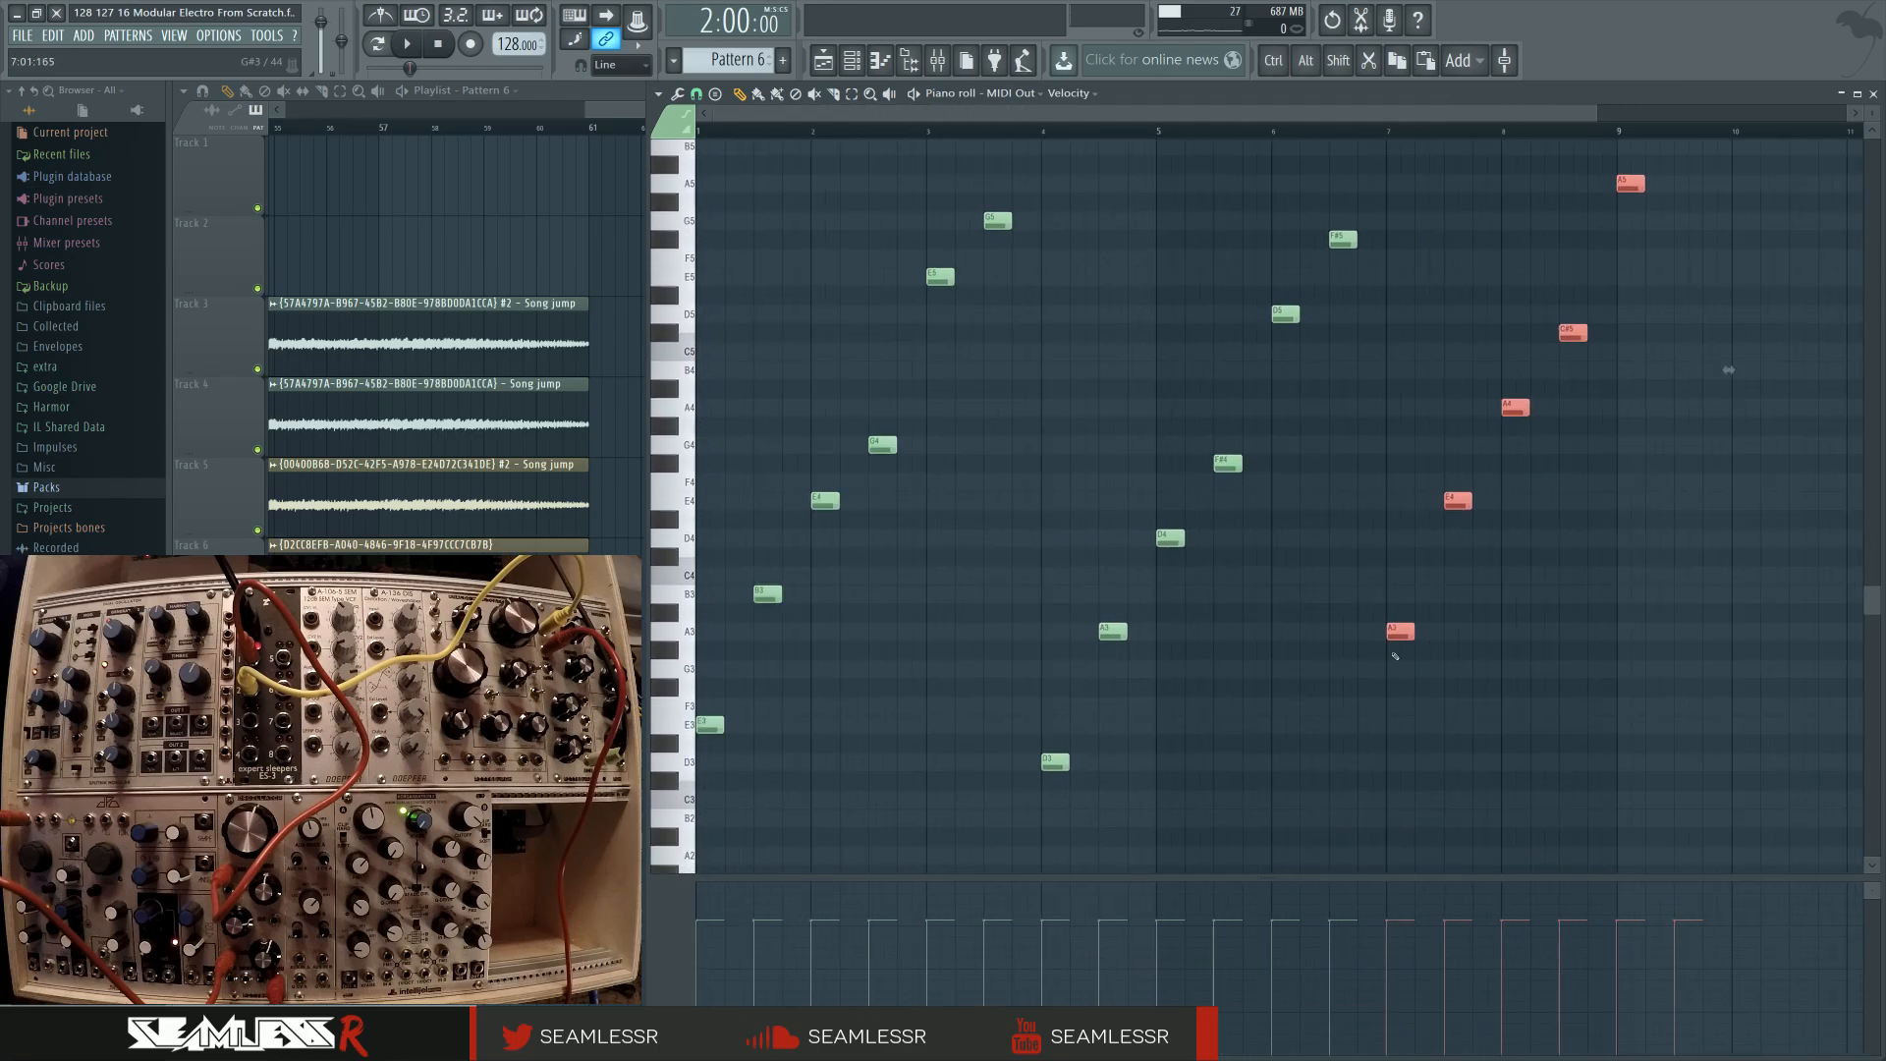
pyautogui.scroll(-2, 1493, 687)
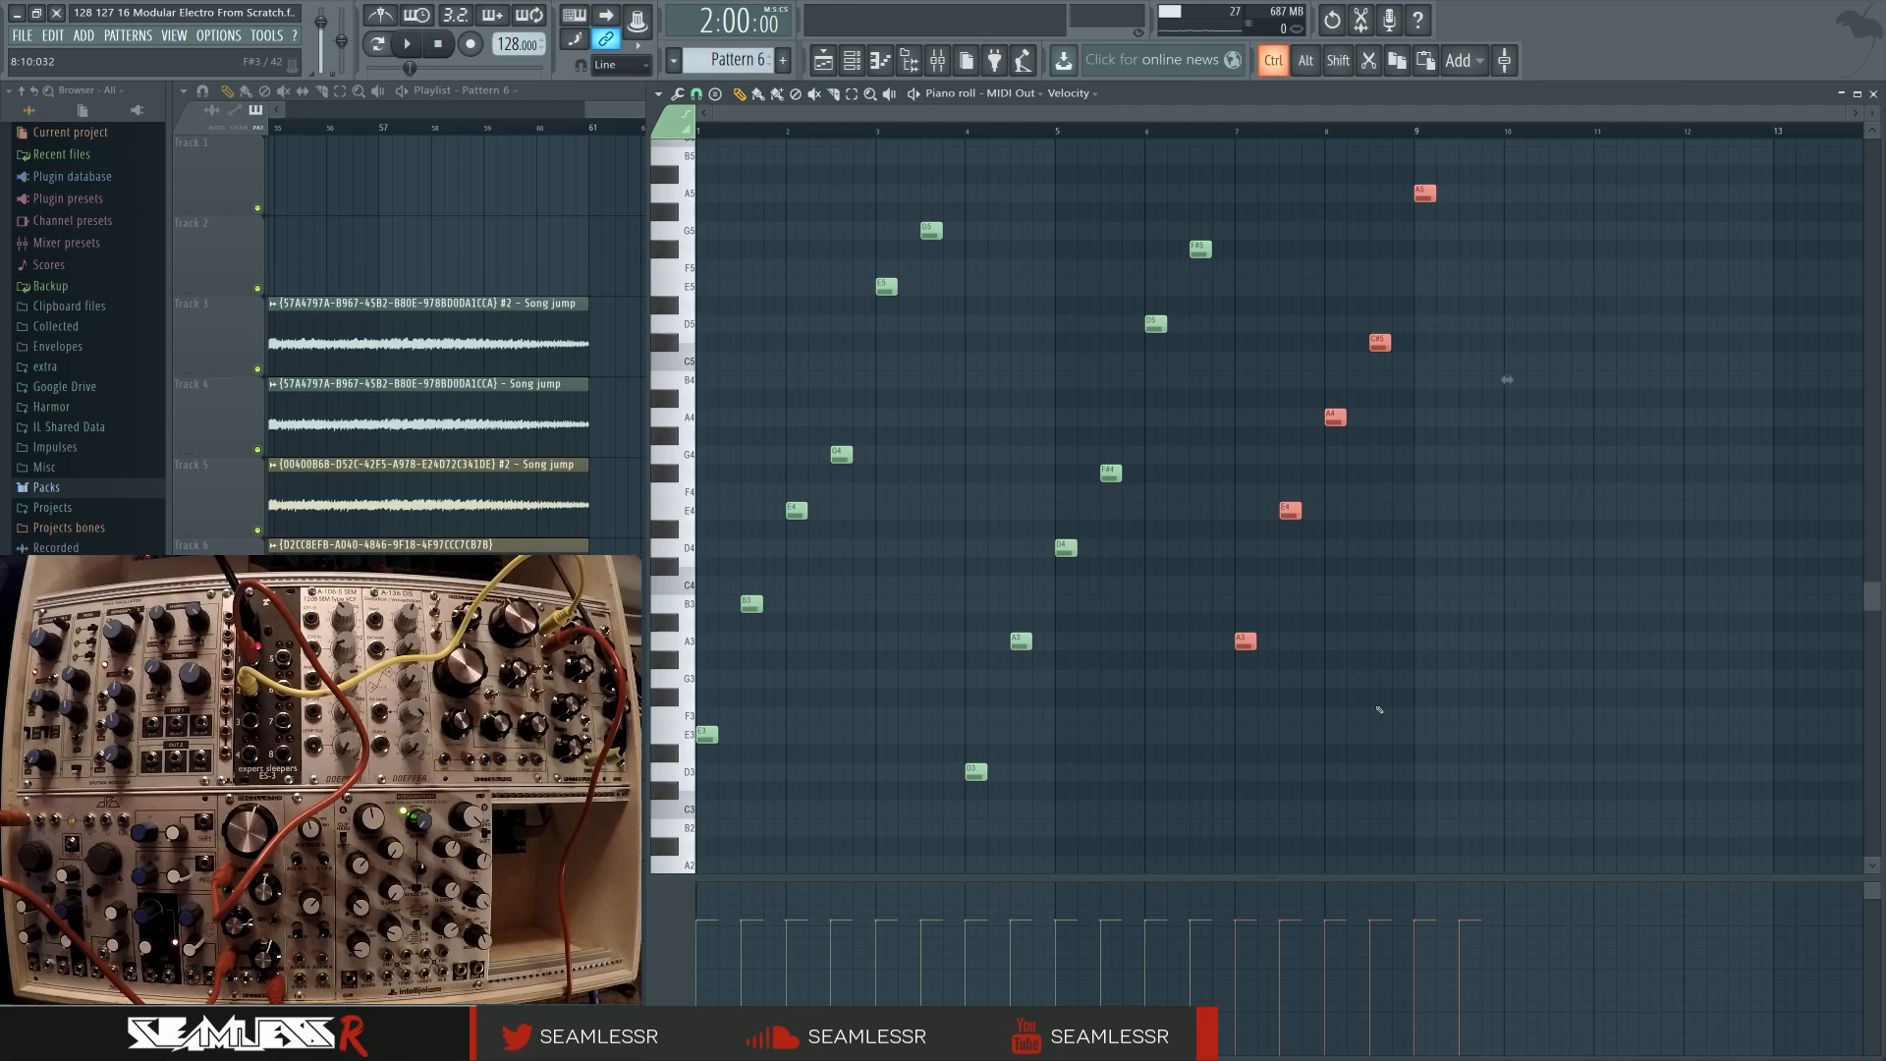
pyautogui.hotkey('ctrl', 'b')
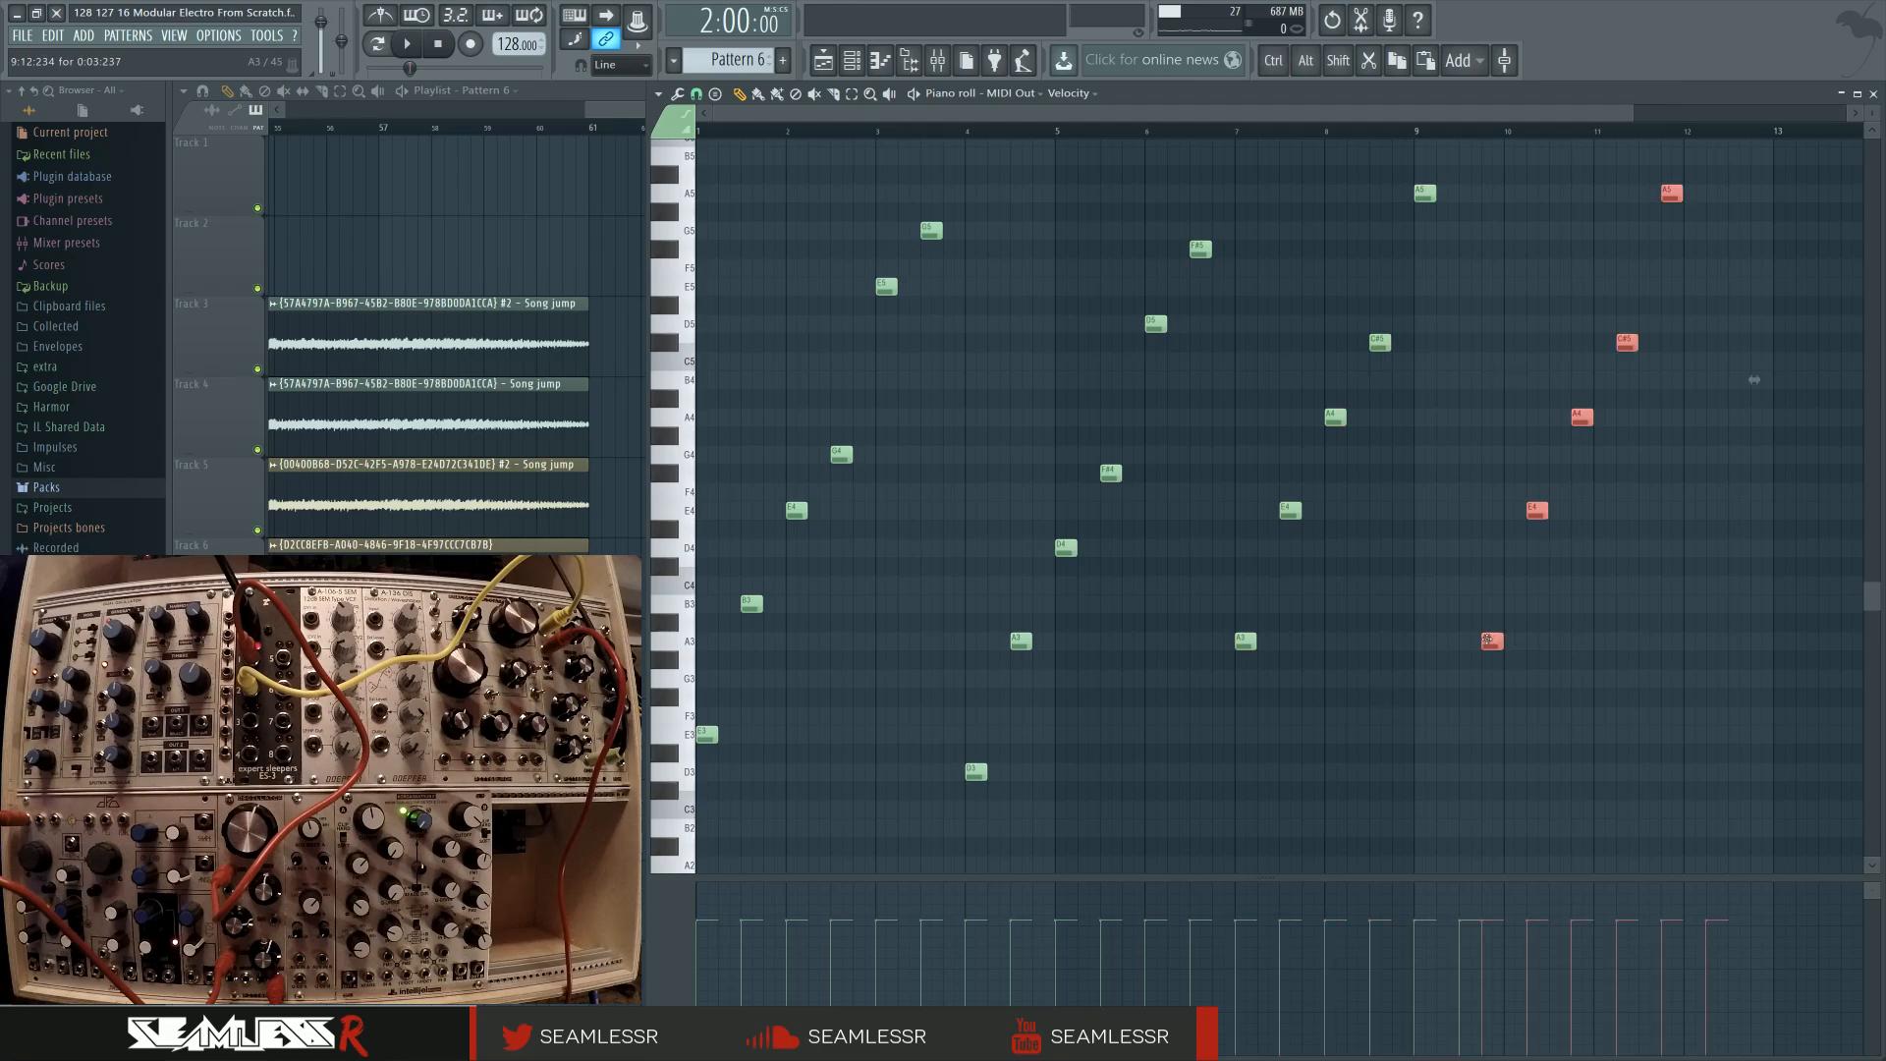
pyautogui.moveTo(1486, 639); pyautogui.dragTo(1464, 685)
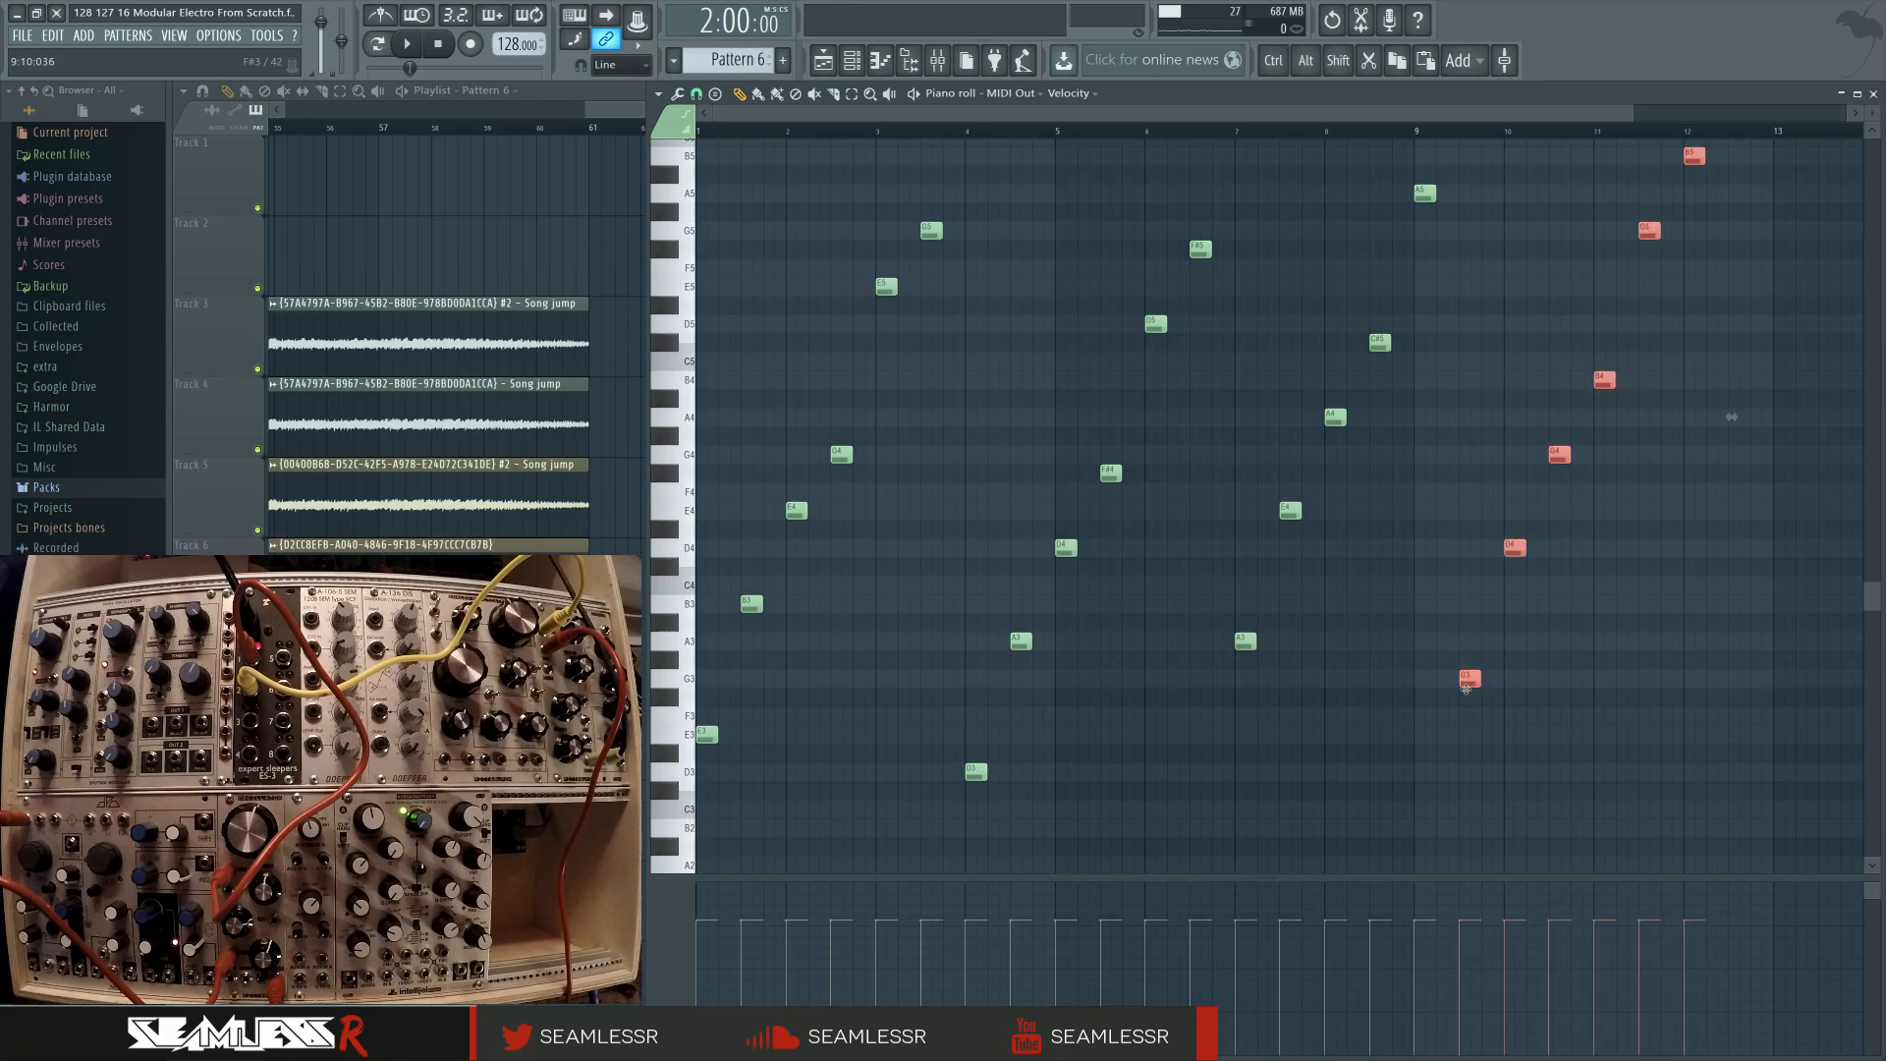
pyautogui.scroll(-2, 1275, 685)
pyautogui.scroll(3, 1228, 702)
pyautogui.scroll(-2, 1179, 719)
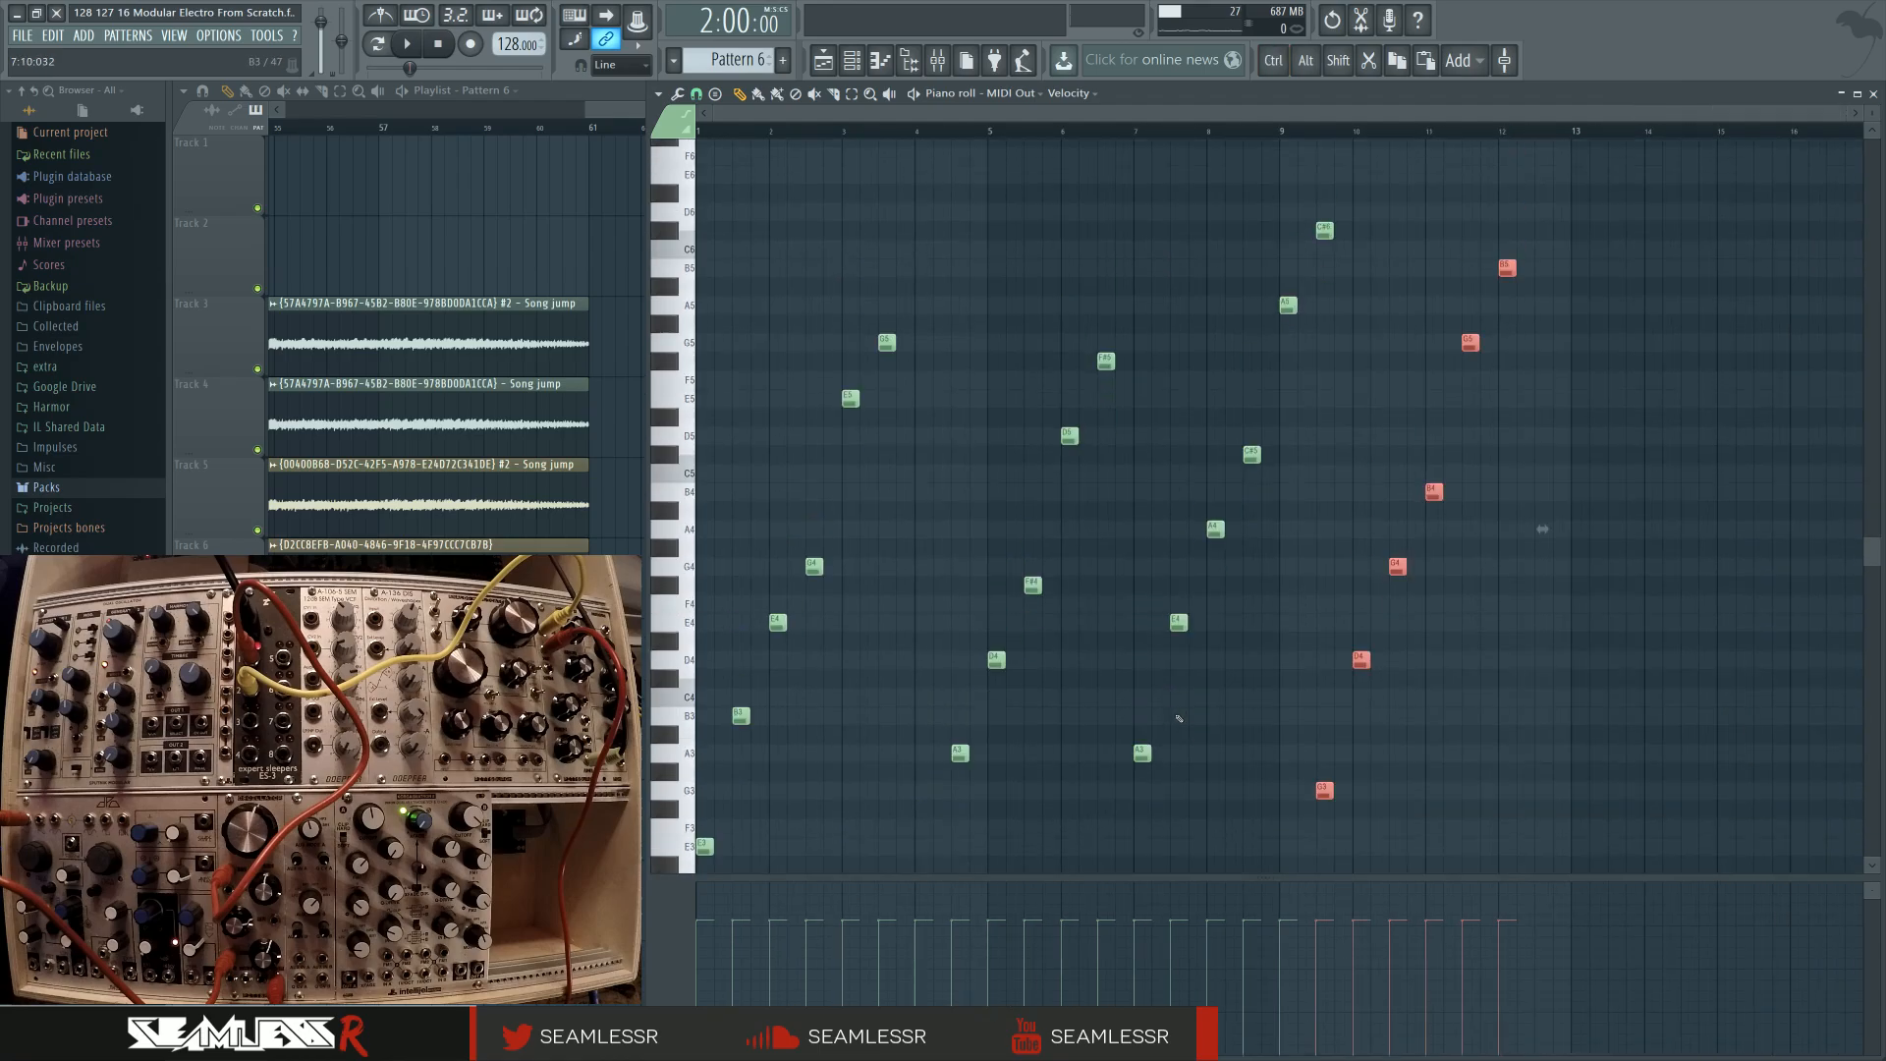
pyautogui.scroll(1, 1180, 719)
pyautogui.keyDown('ctrl'); pyautogui.click(1282, 599); pyautogui.keyUp('ctrl')
pyautogui.scroll(-1, 1281, 598)
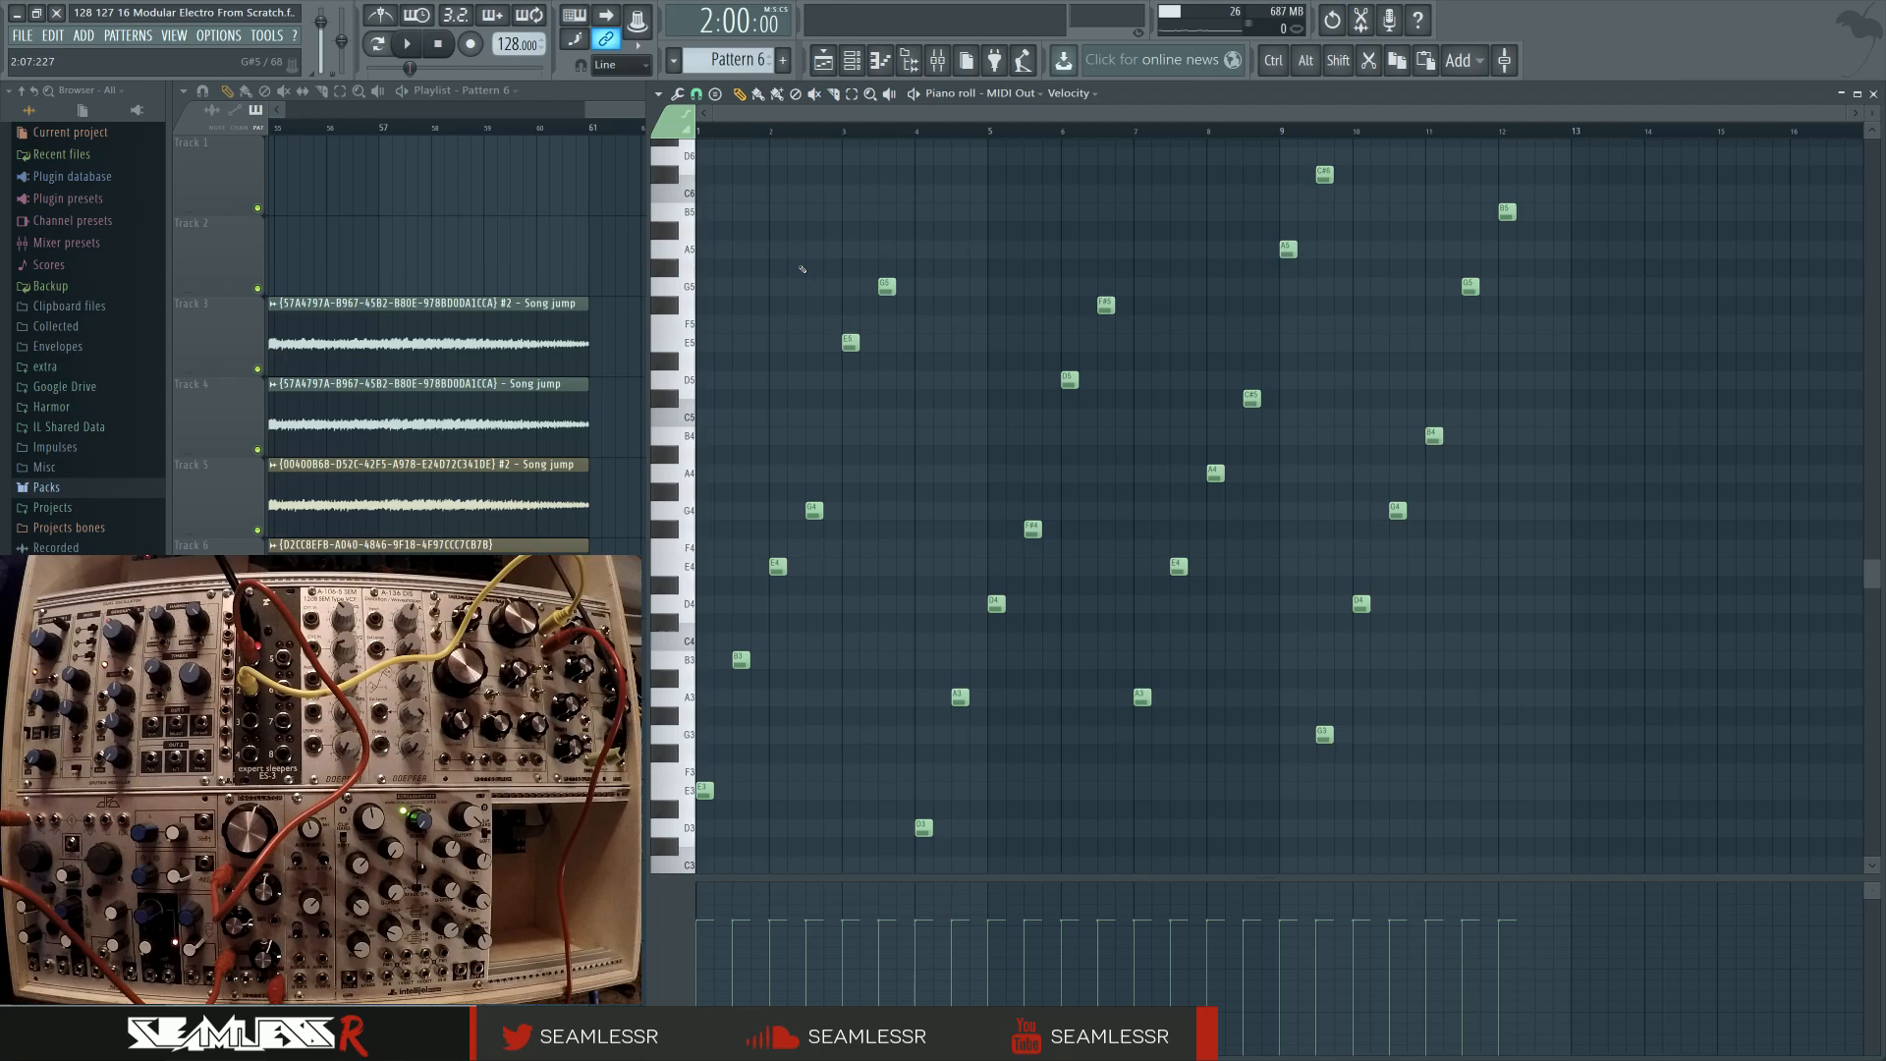
# Select all notes in the pattern, stretch them to twice their length and spacing, and deselect them
pyautogui.scroll(-1, 800, 272)
pyautogui.scroll(3, 801, 311)
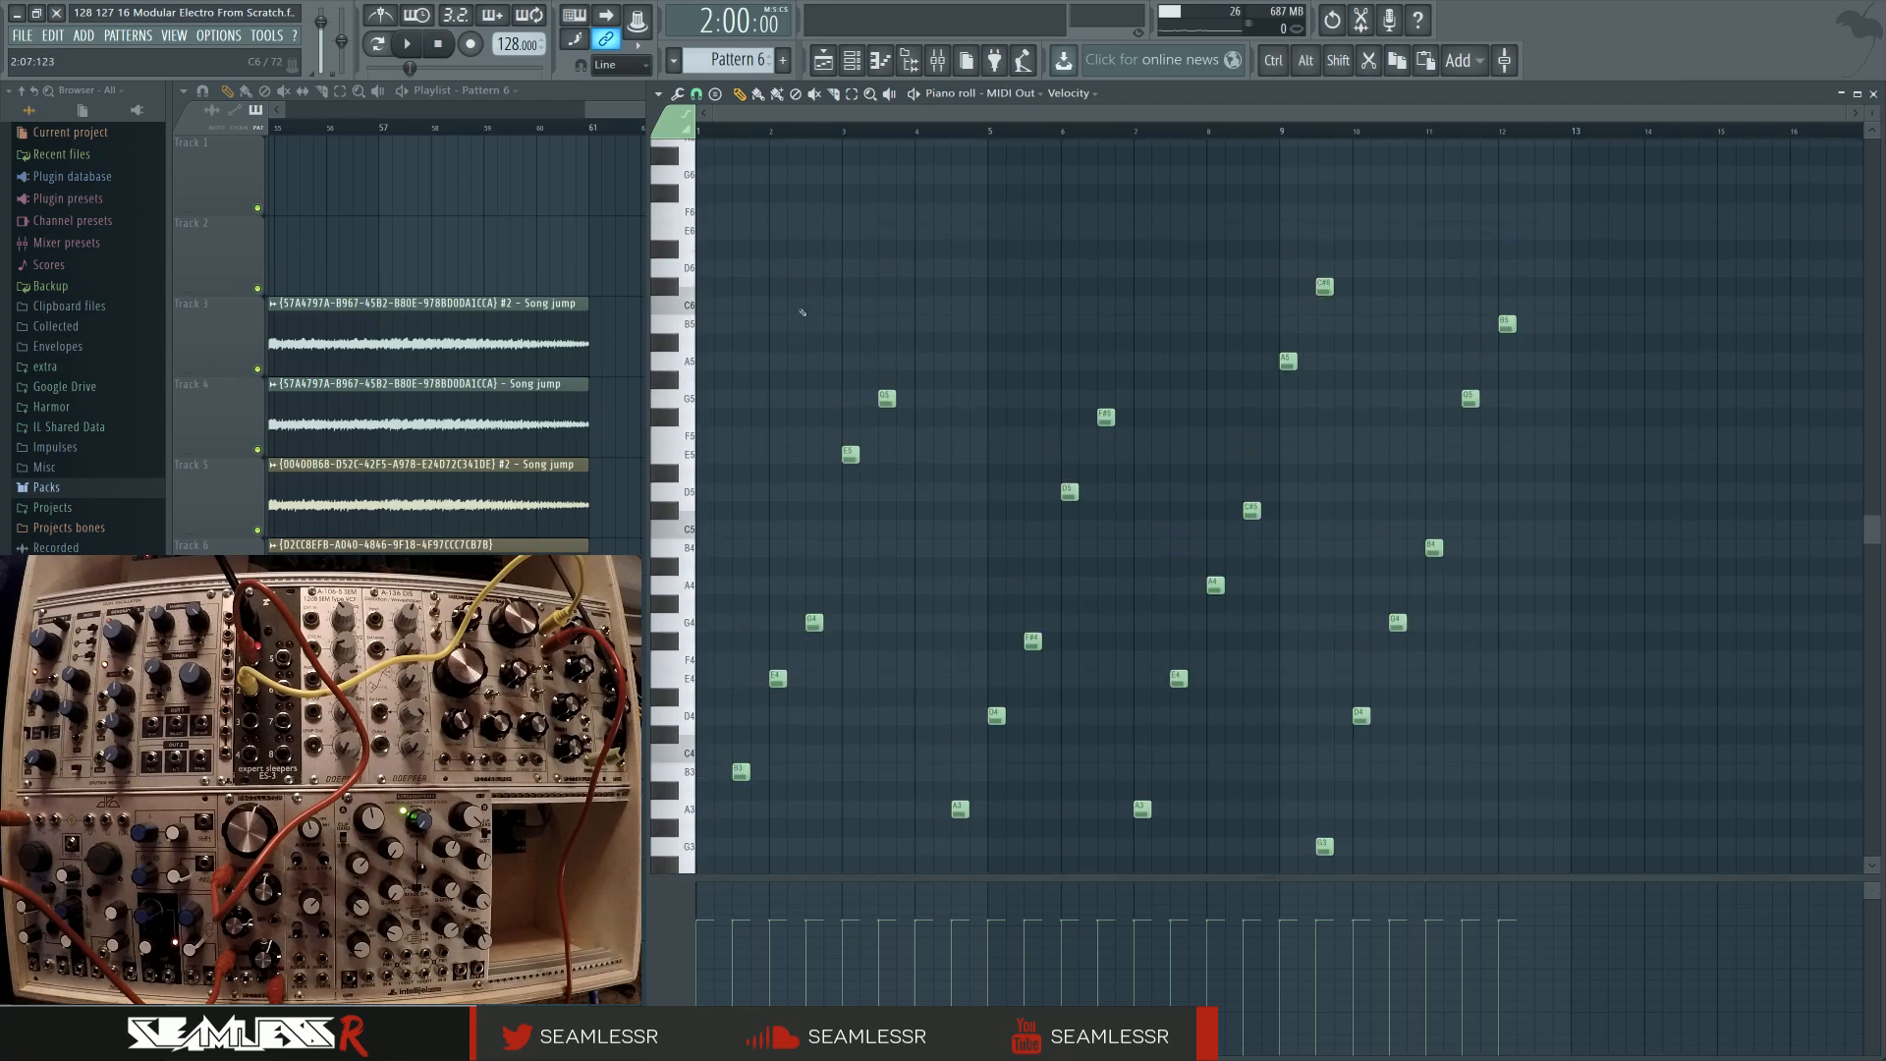
pyautogui.scroll(-1, 972, 422)
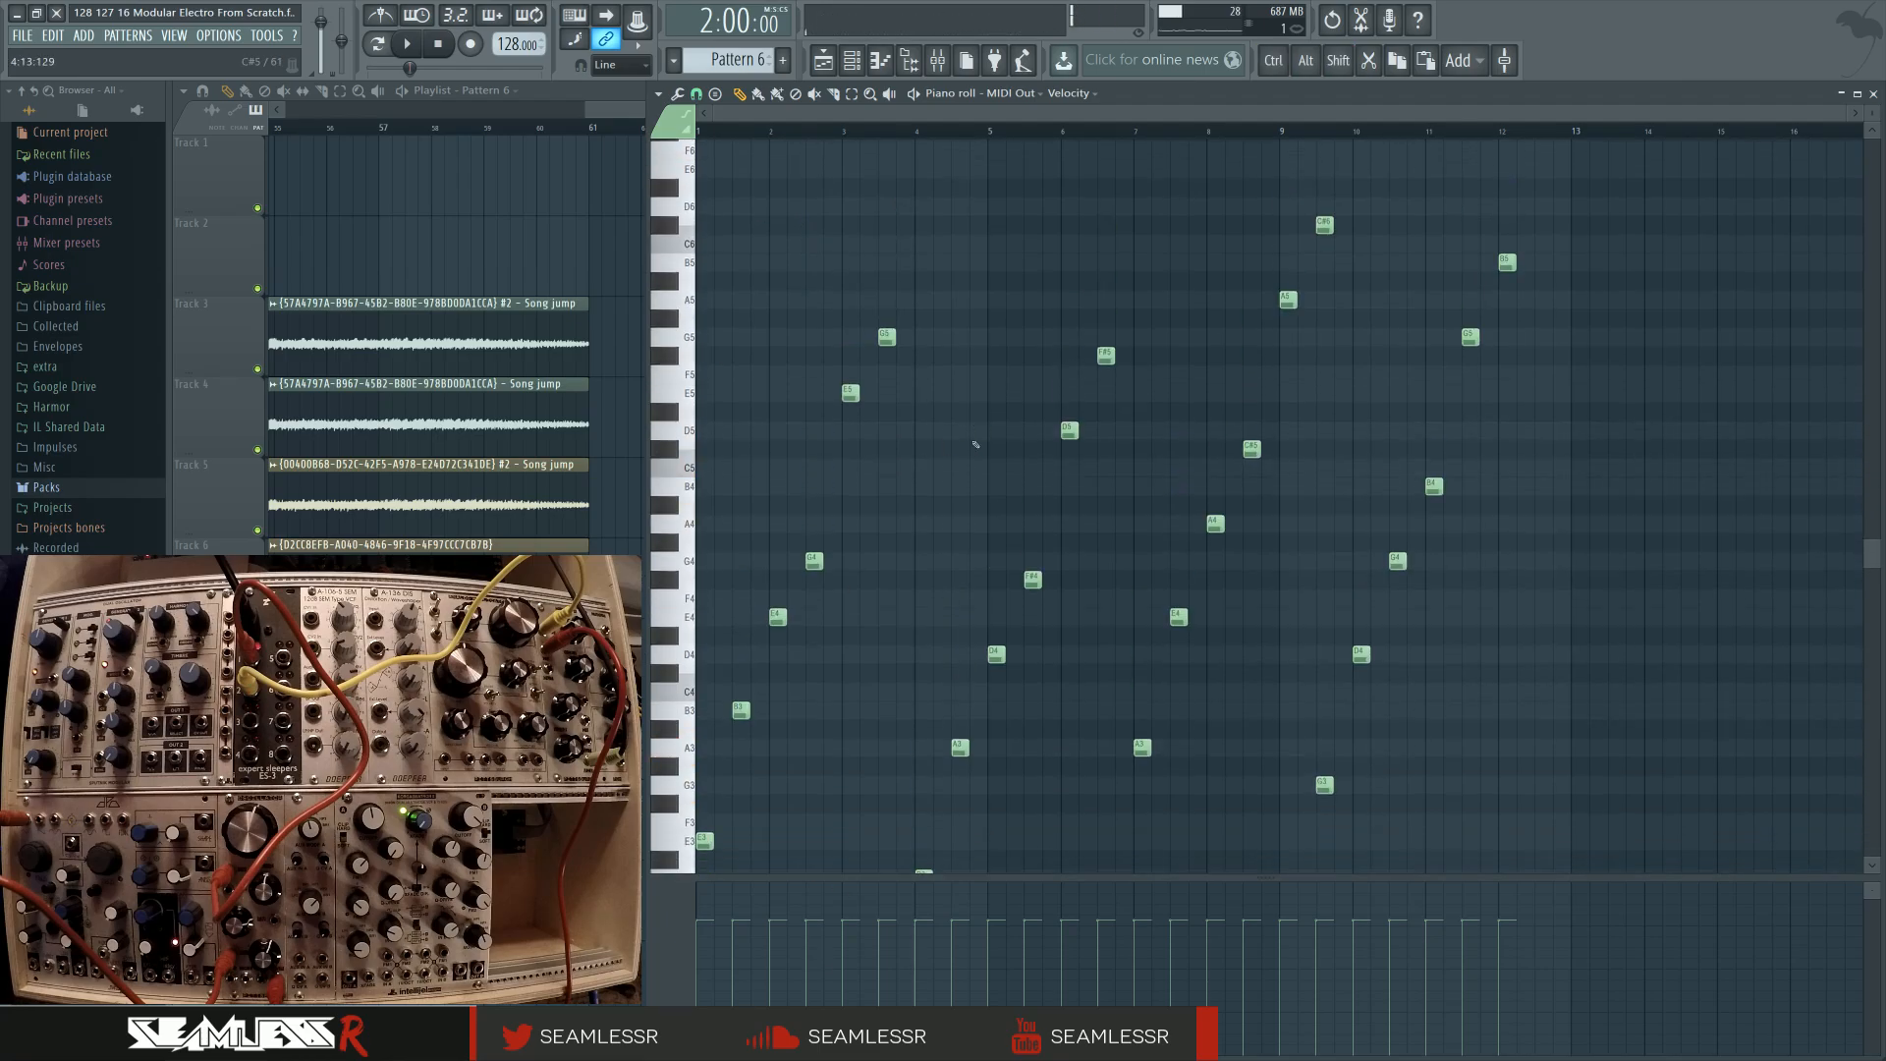
pyautogui.hotkey('ctrl', 'a')
pyautogui.scroll(-2, 1227, 589)
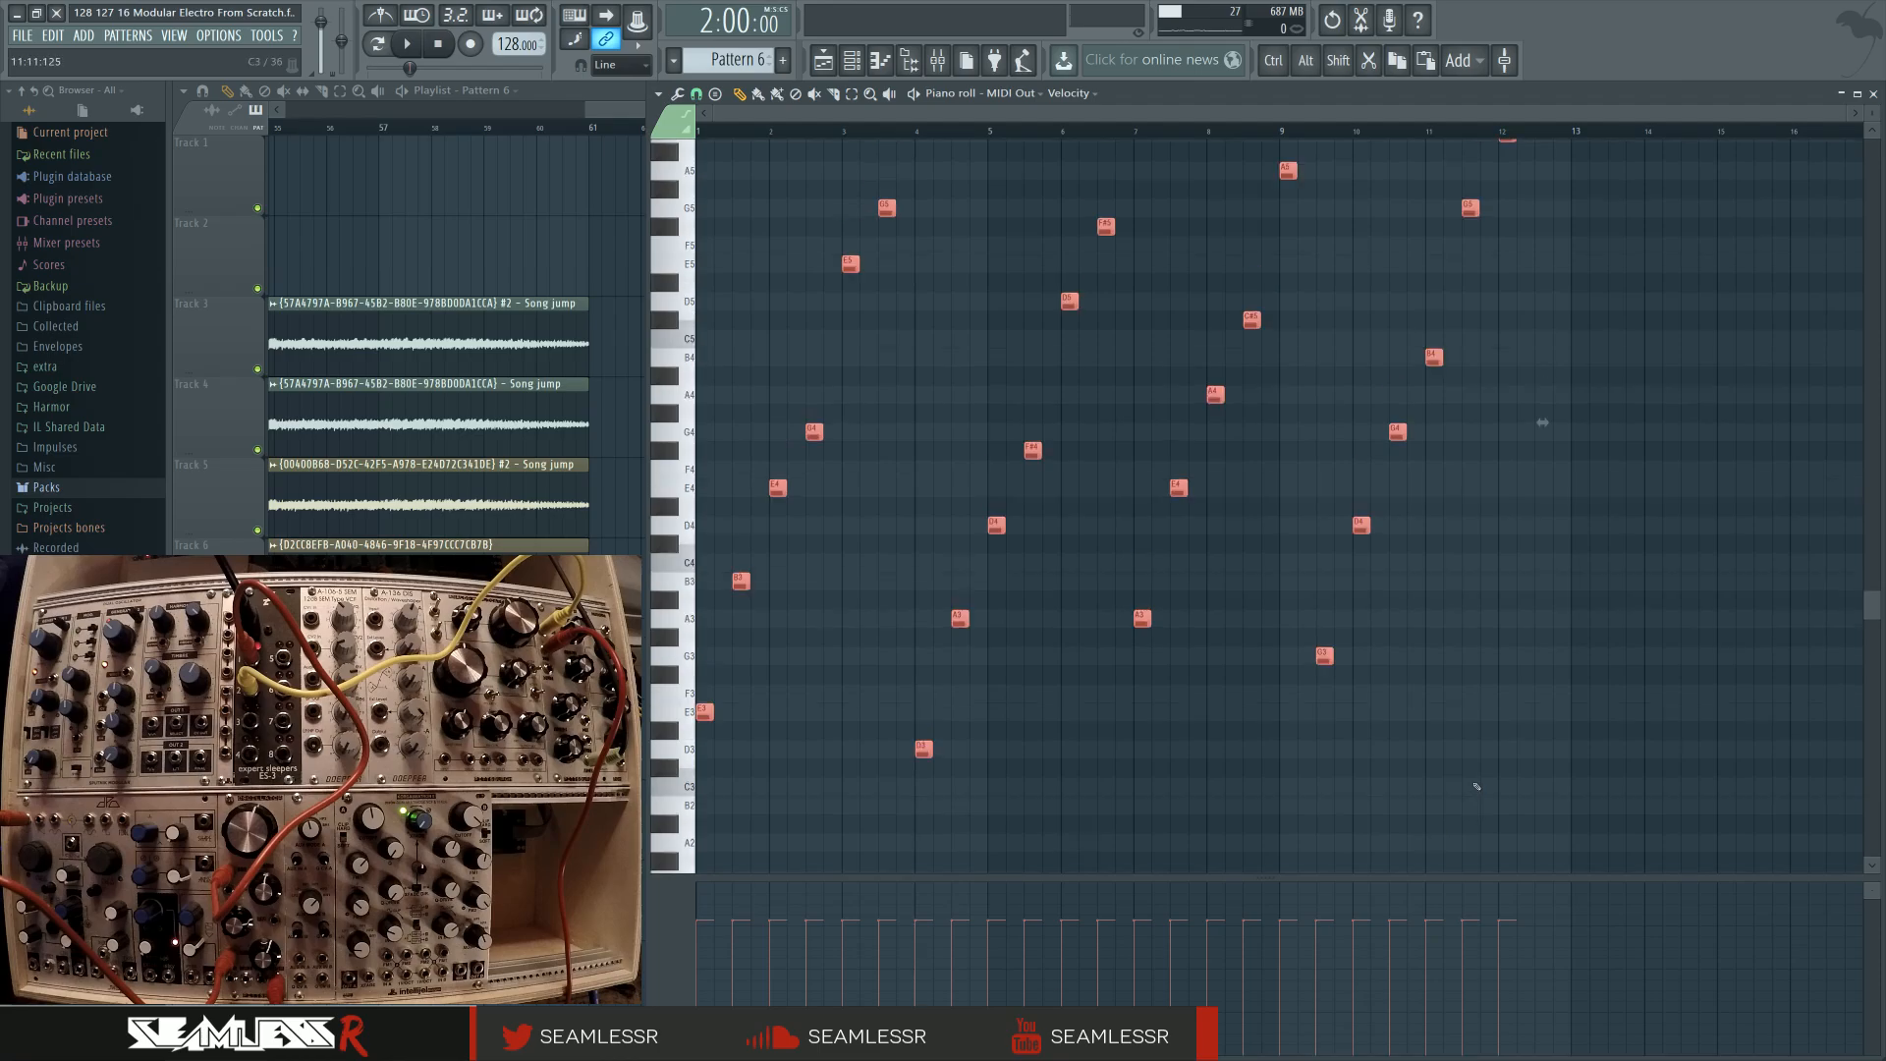
pyautogui.scroll(1, 1495, 656)
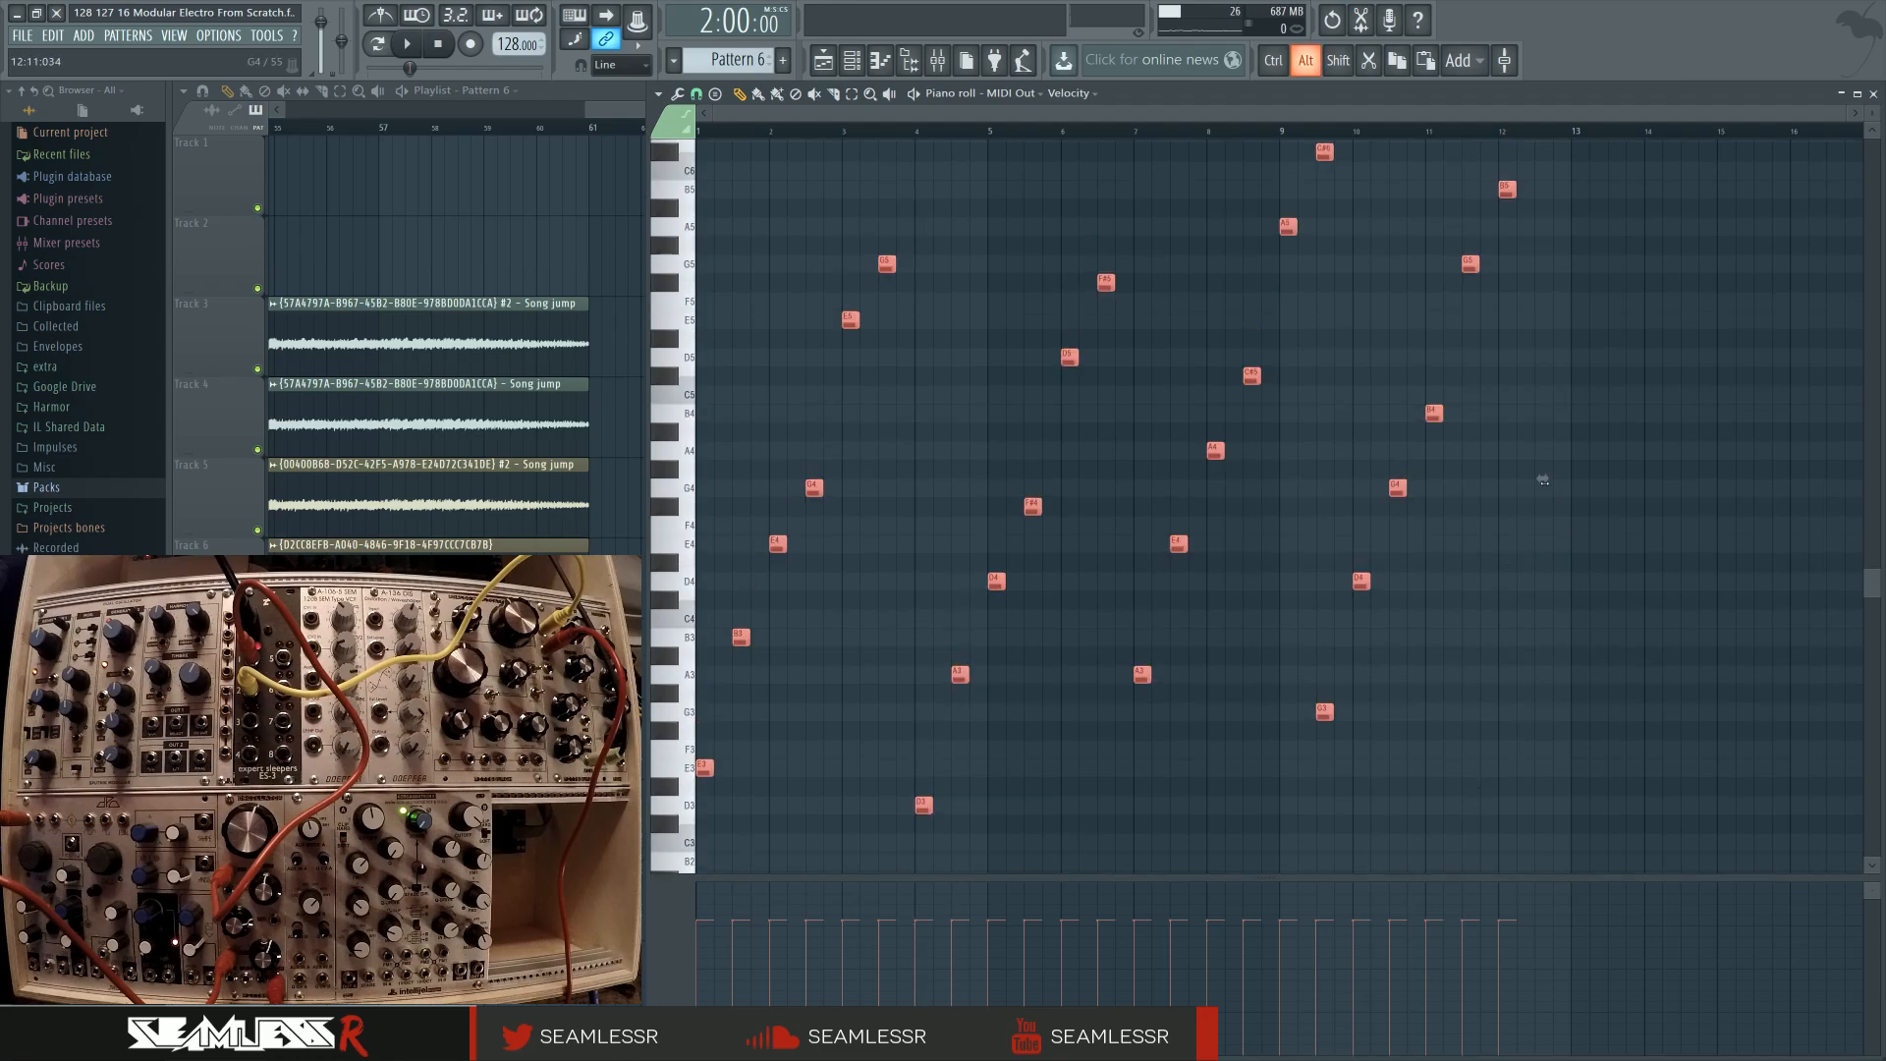
pyautogui.moveTo(1640, 483); pyautogui.dragTo(1820, 483)
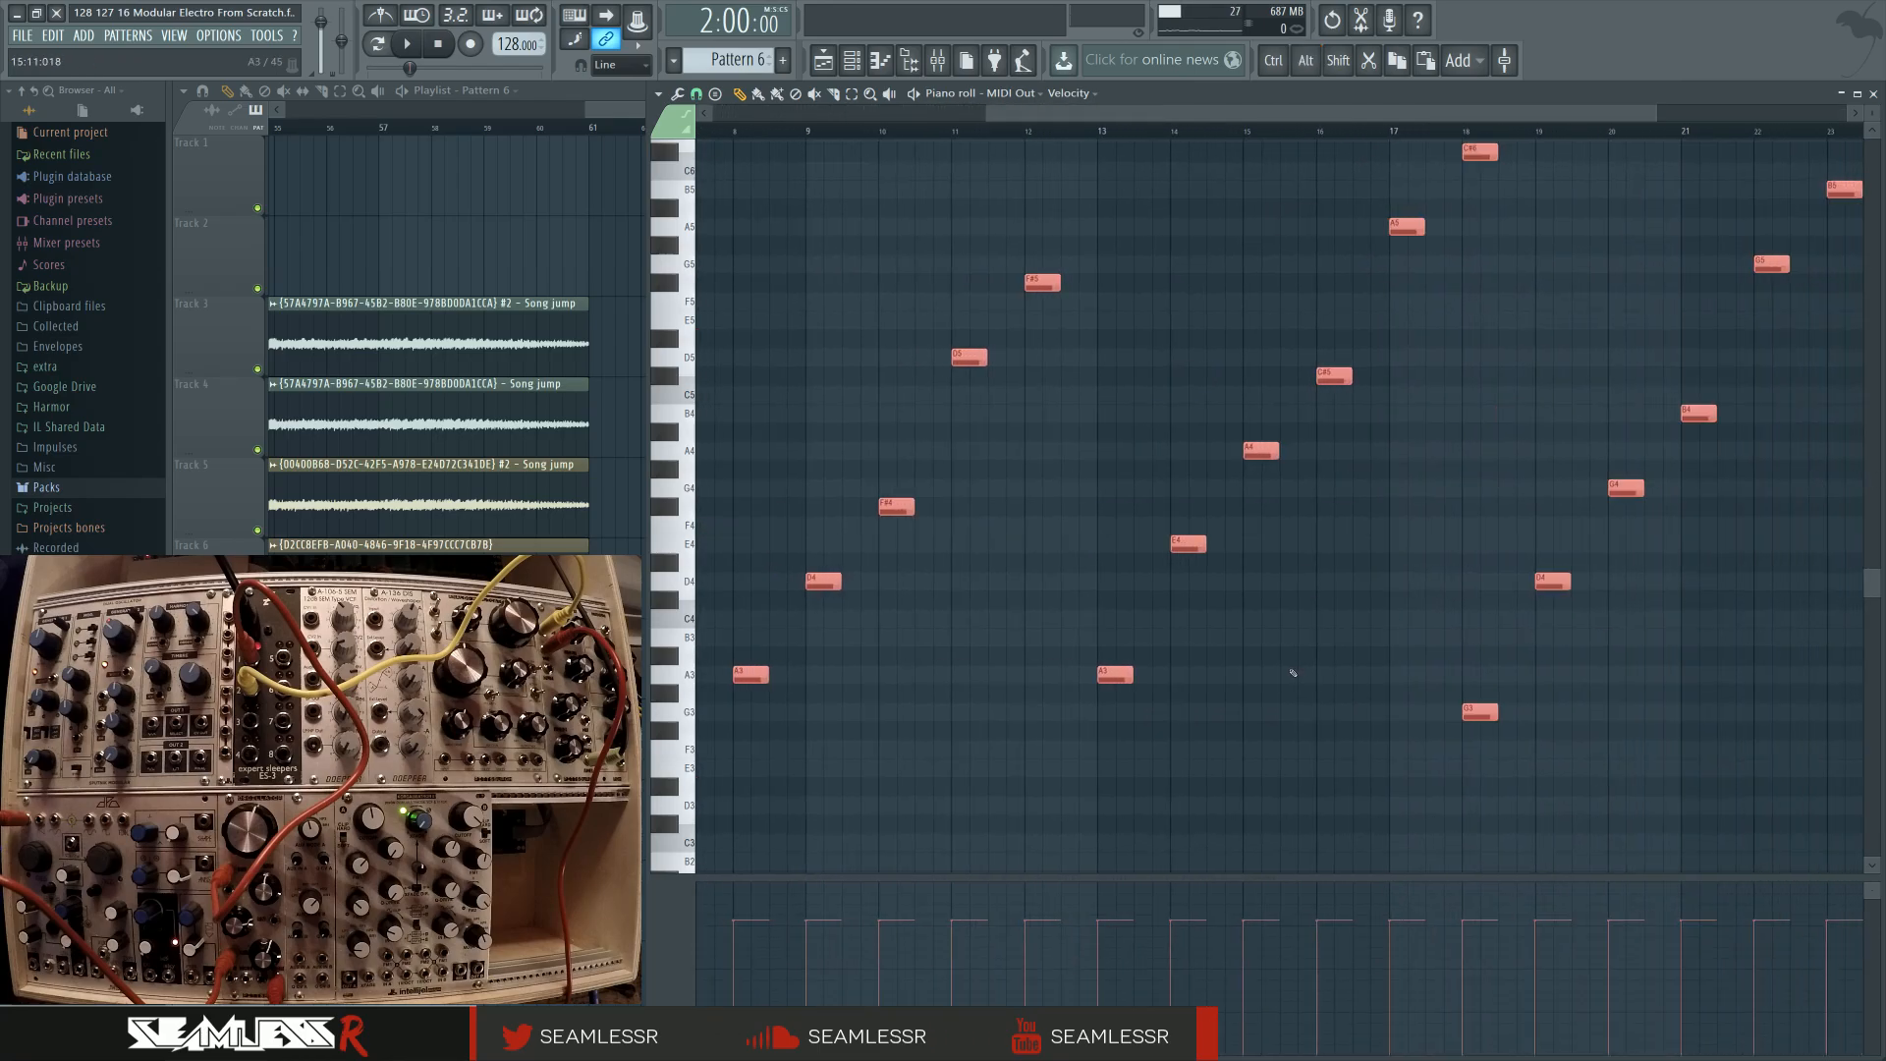
pyautogui.scroll(-2, 1287, 672)
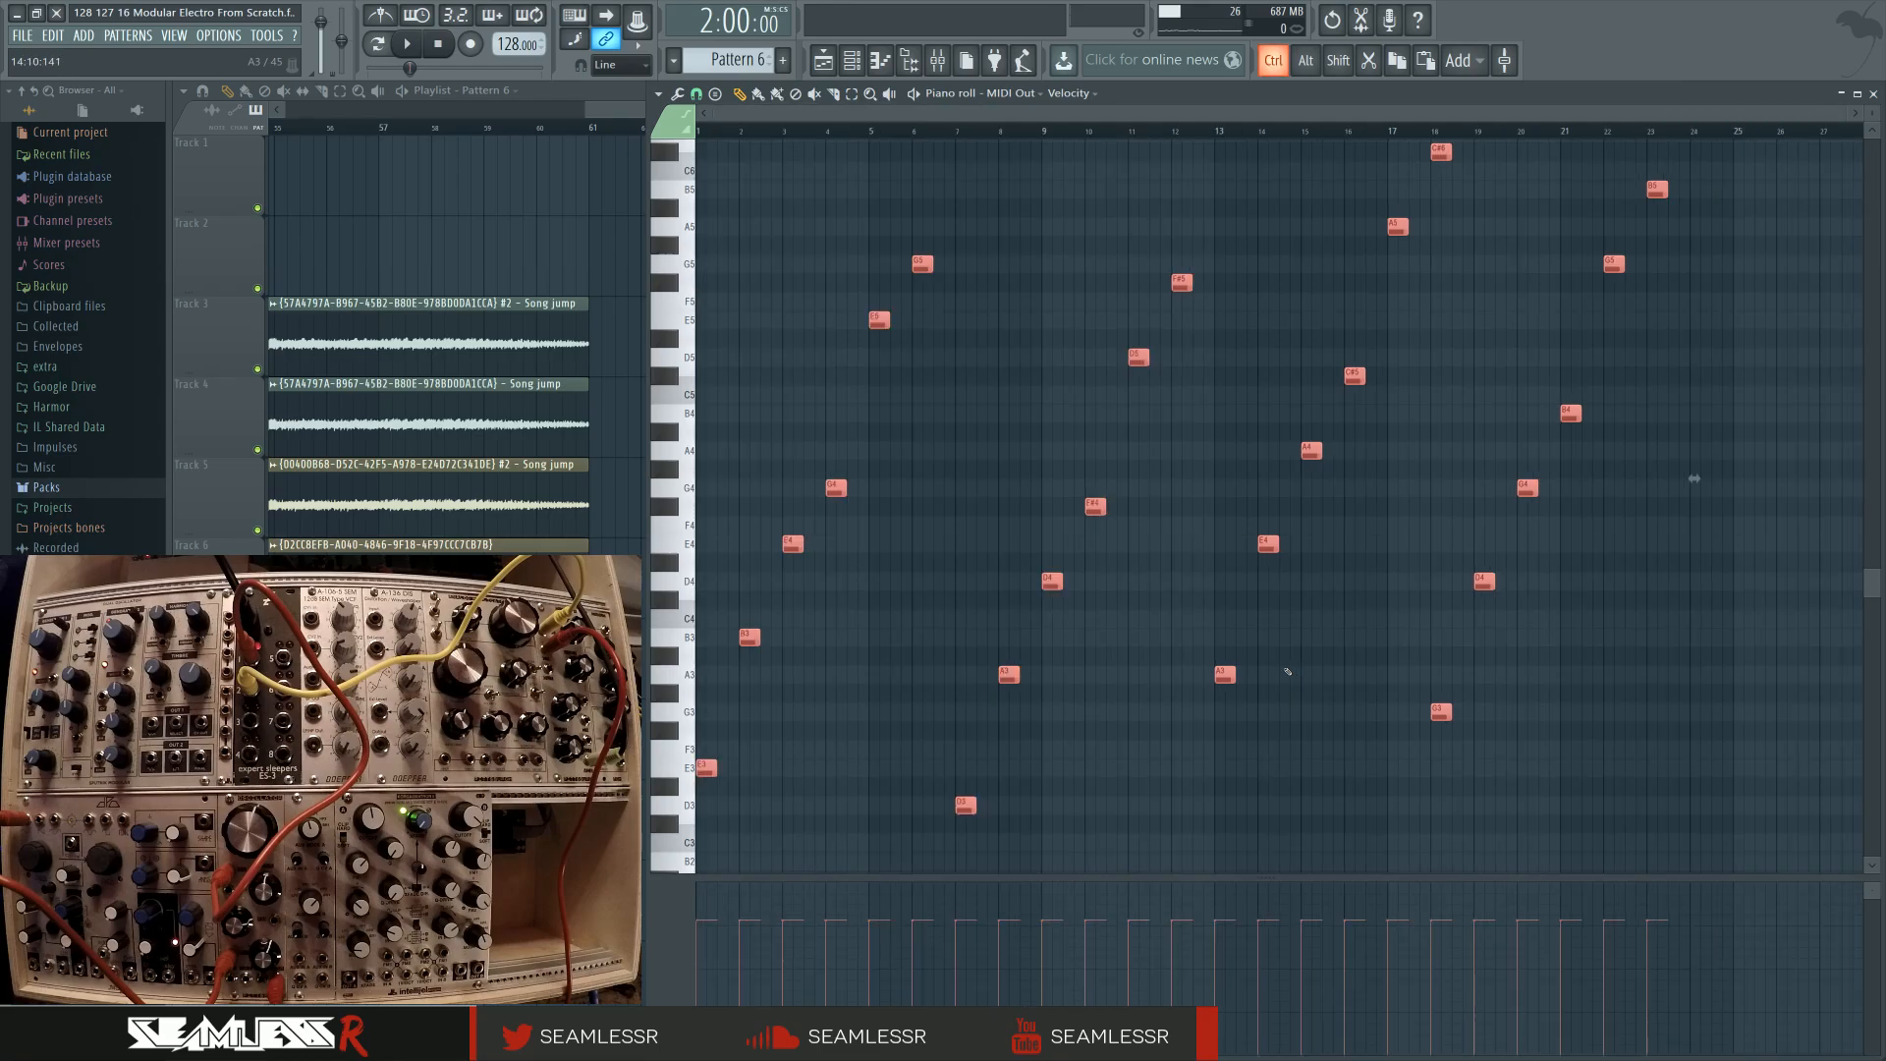
pyautogui.click(1106, 711)
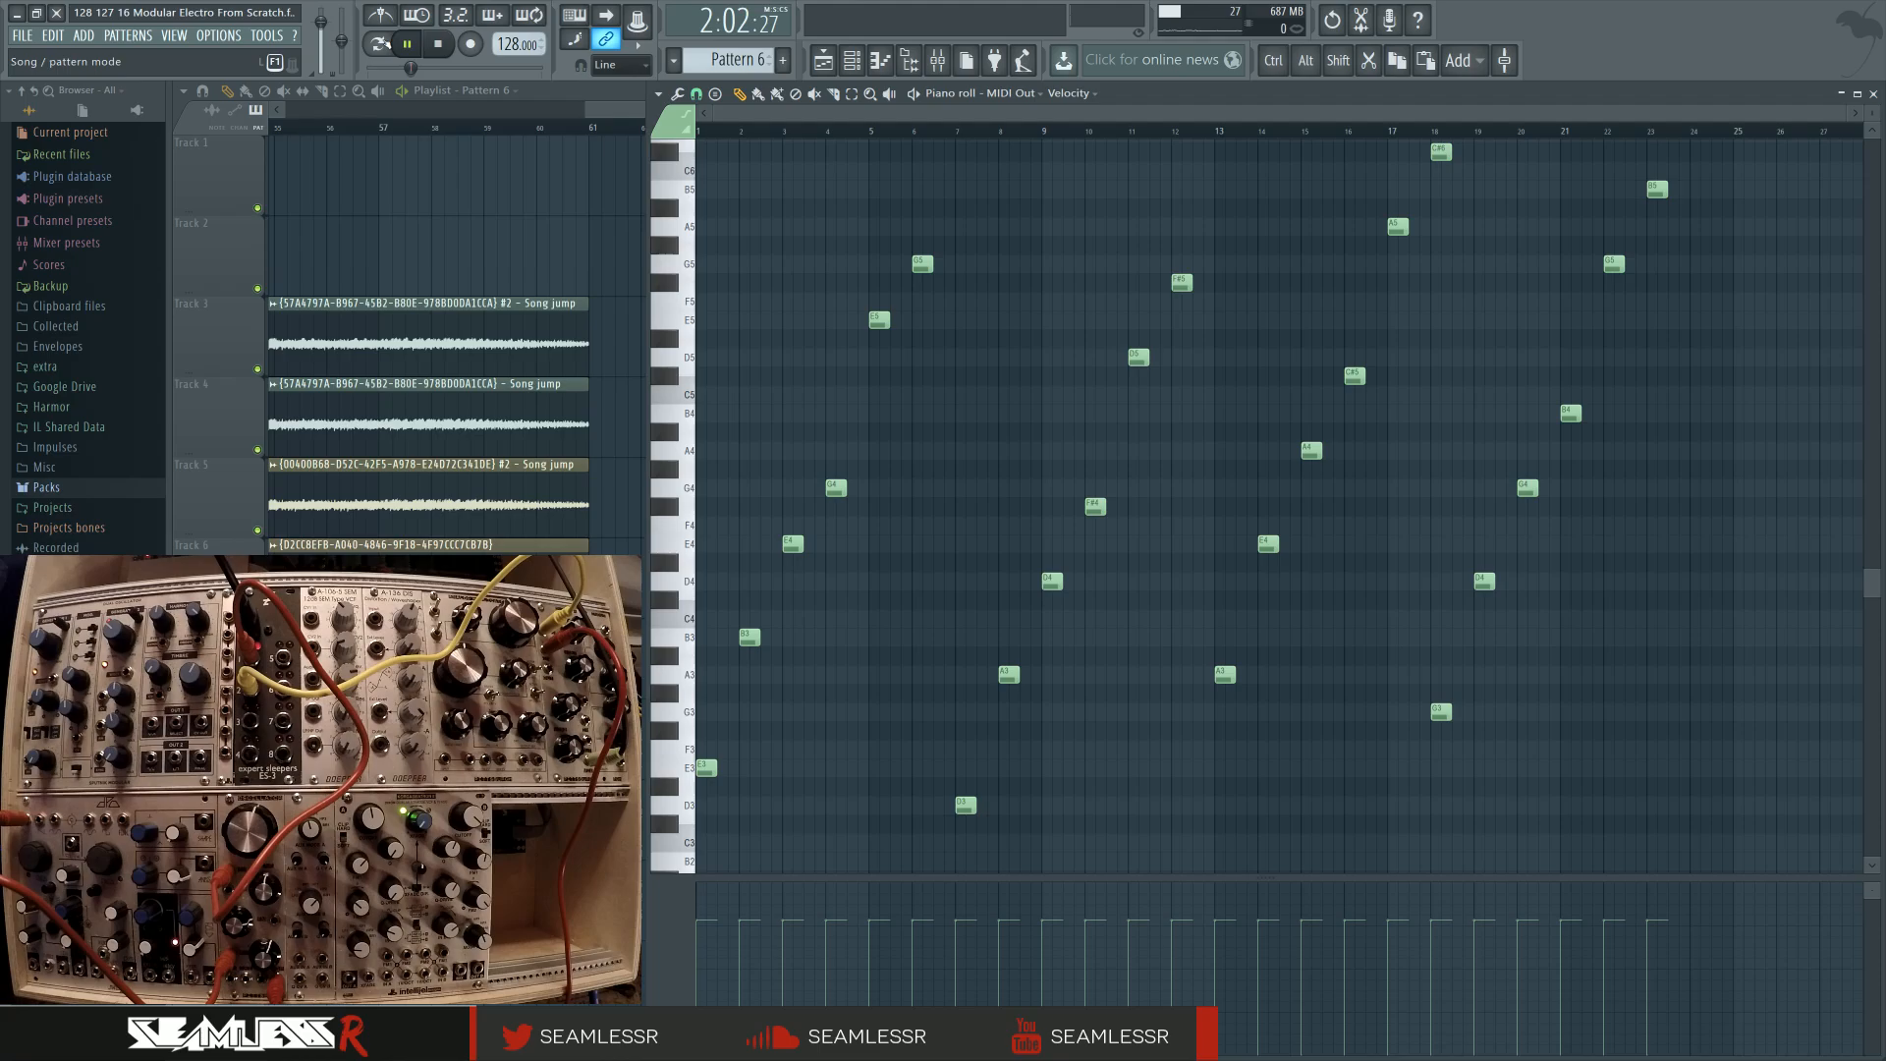
# Play Pattern 6 in pattern mode to audition the note sequence on the modular synth, and stop playback
pyautogui.press('space')
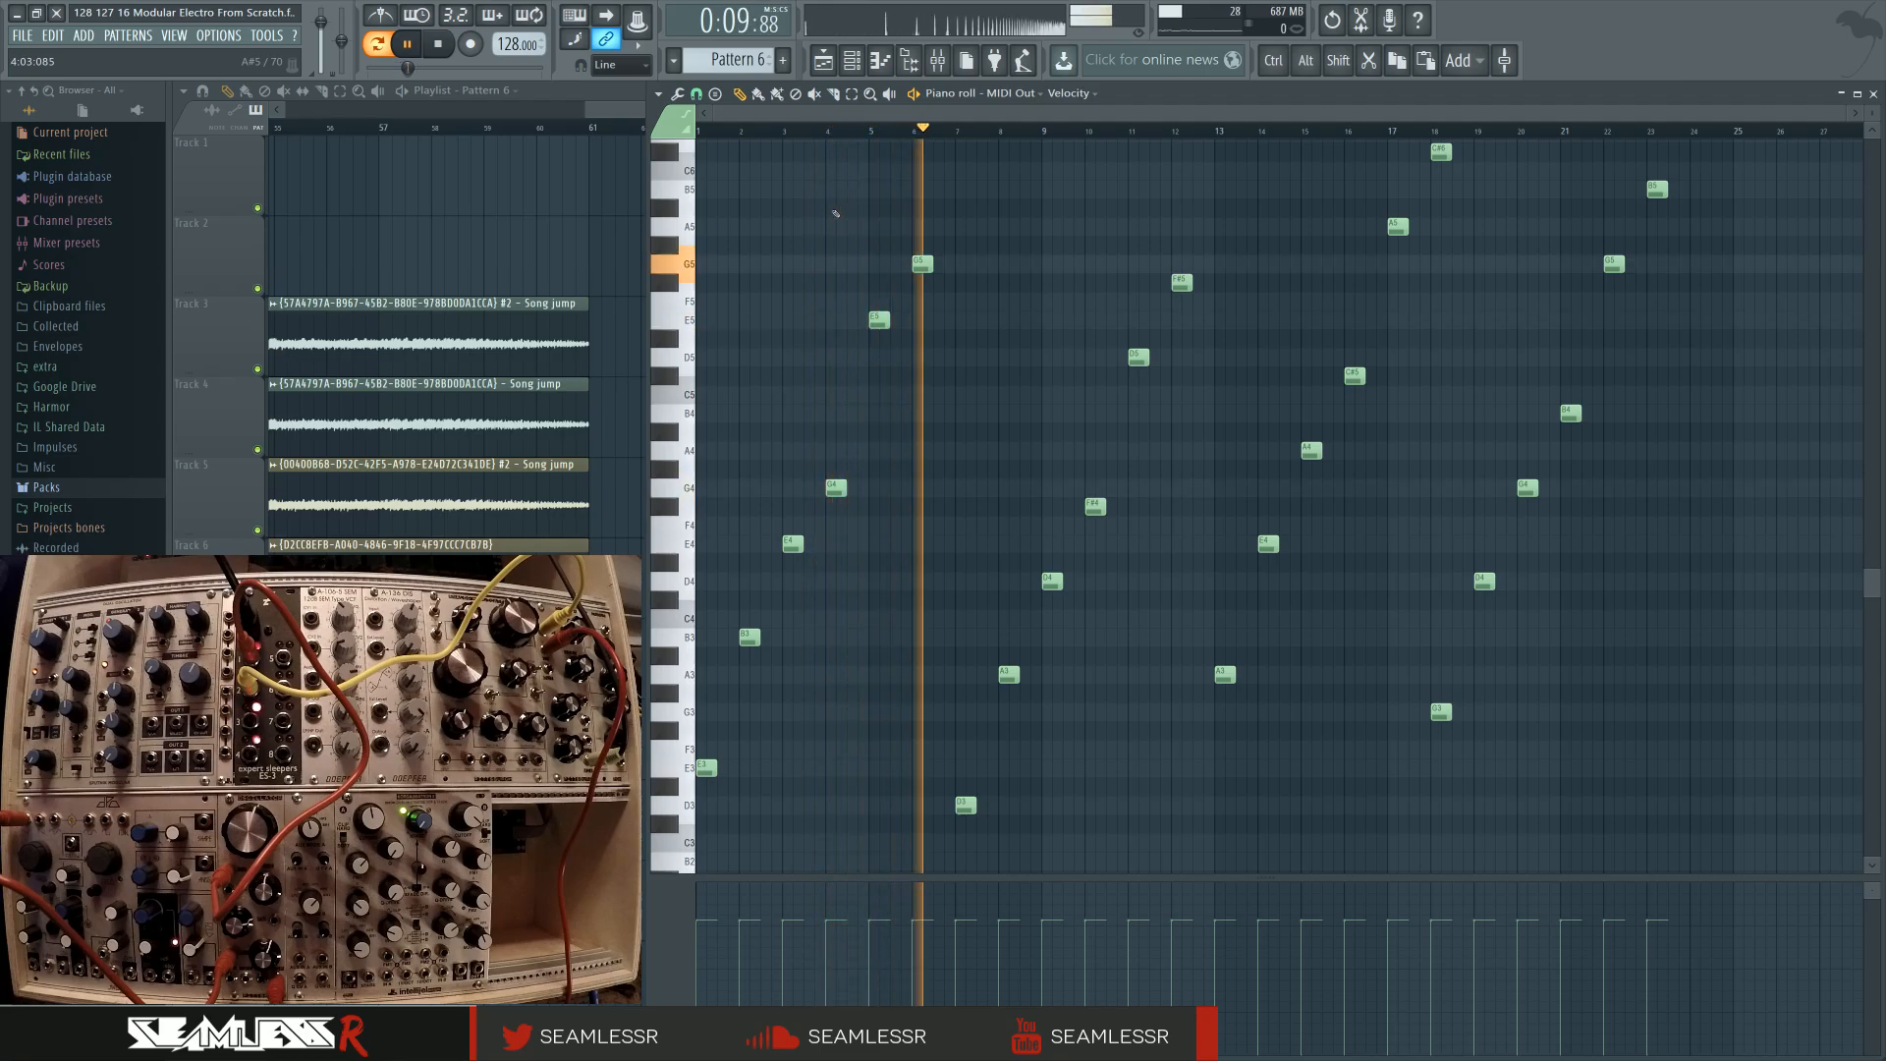
pyautogui.press('space')
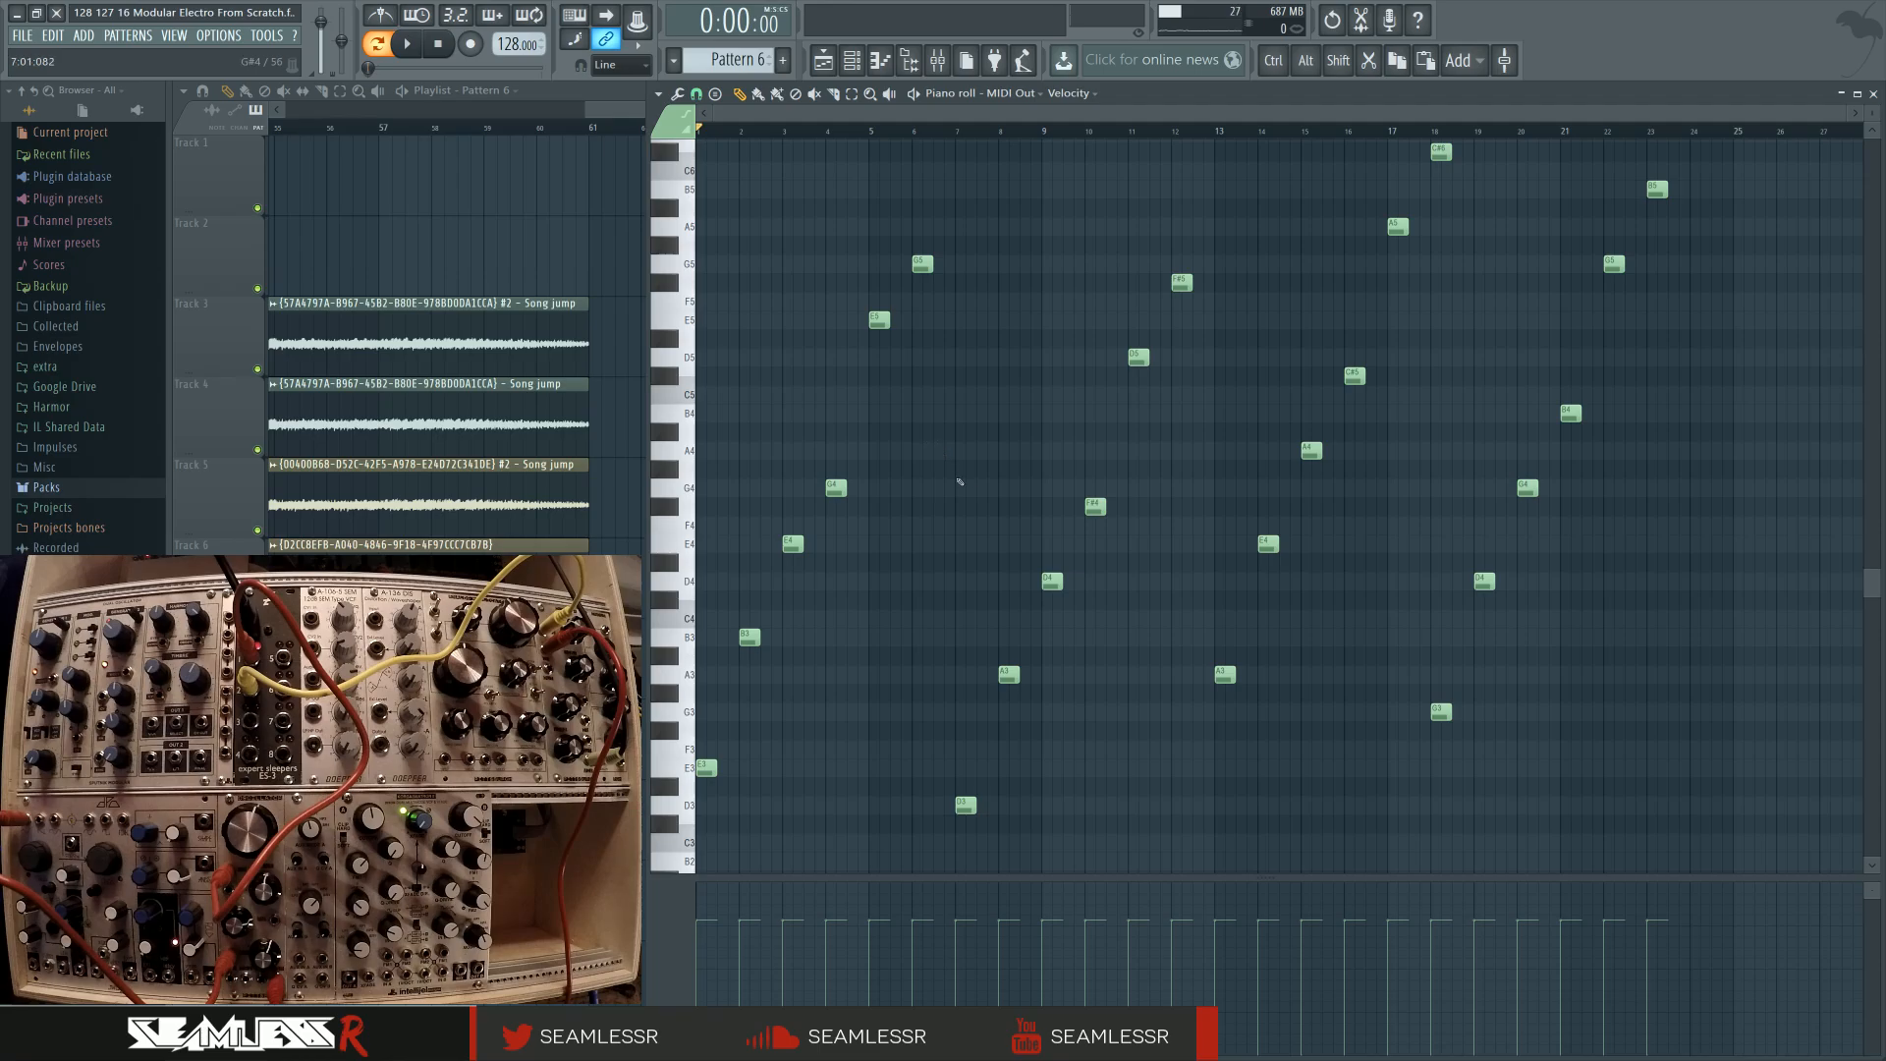
# Lower the volume of mixer track Insert 1 to 59% (-10.2 dB) and close the mixer
pyautogui.press('F9')
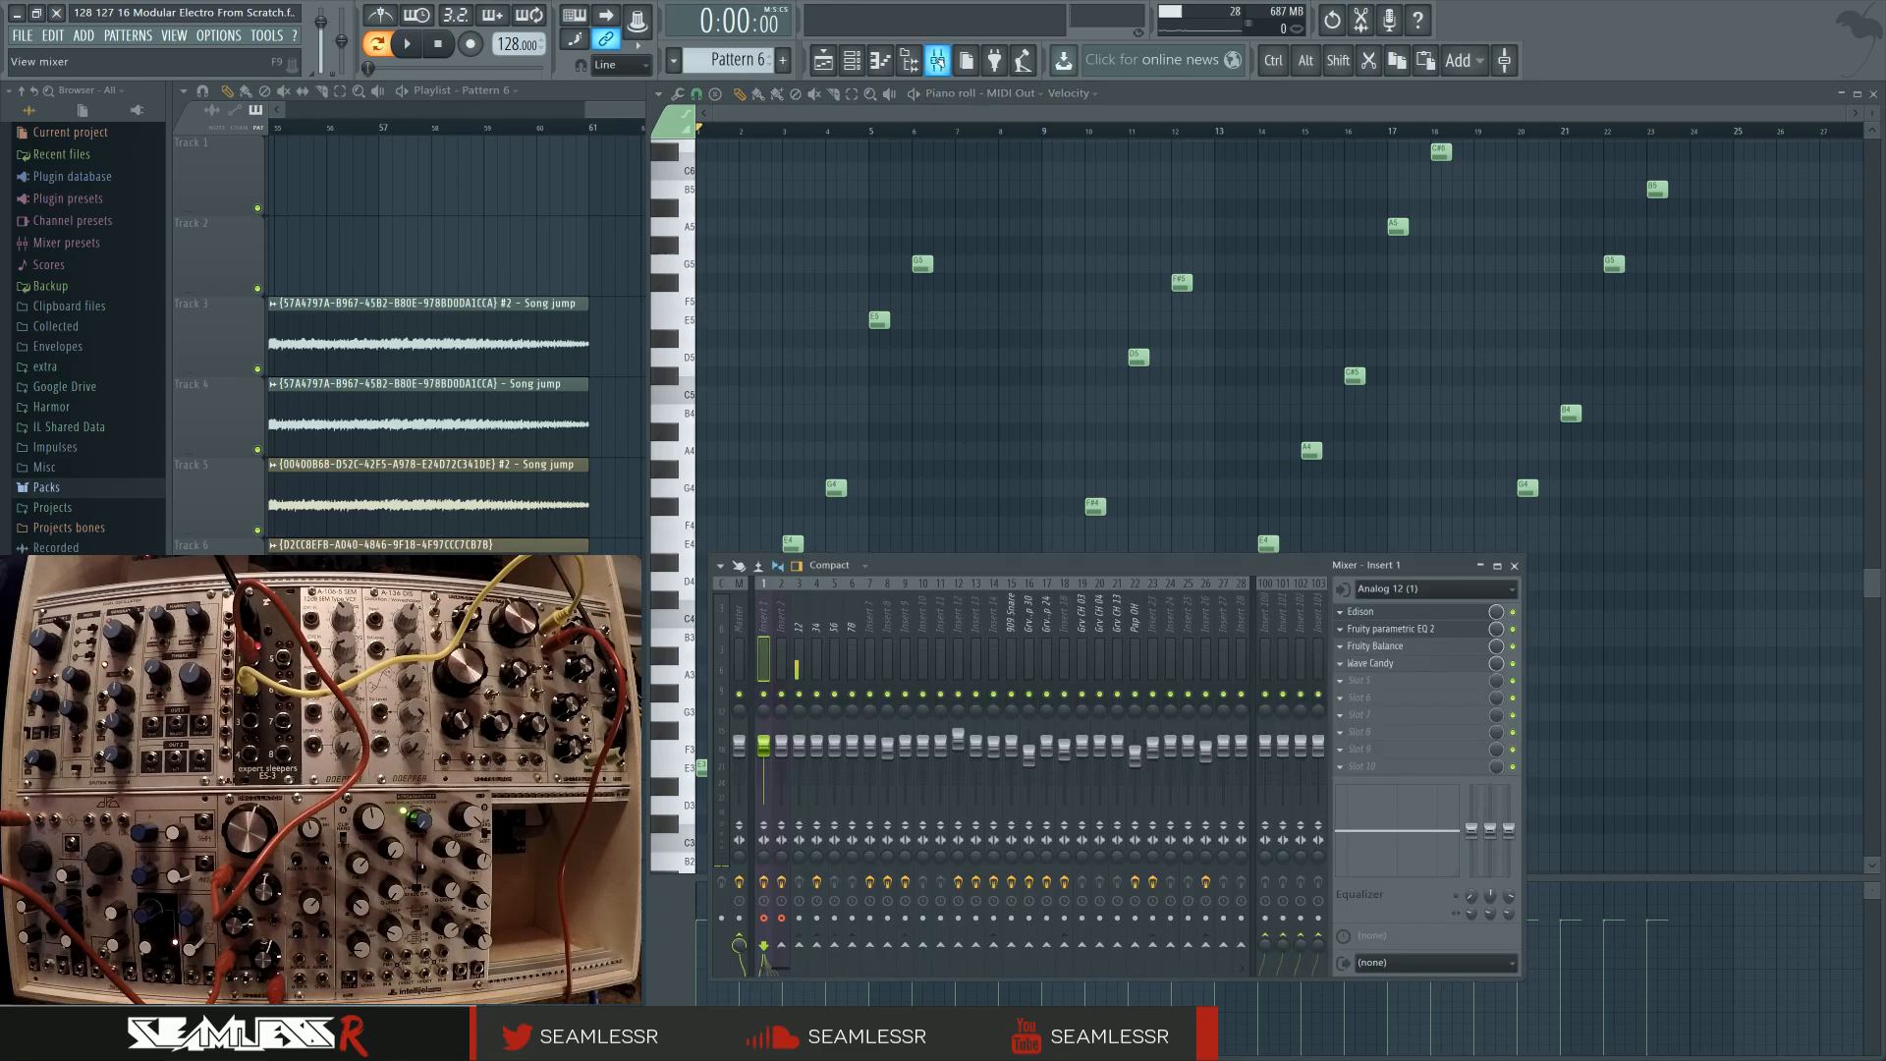
pyautogui.press('F9')
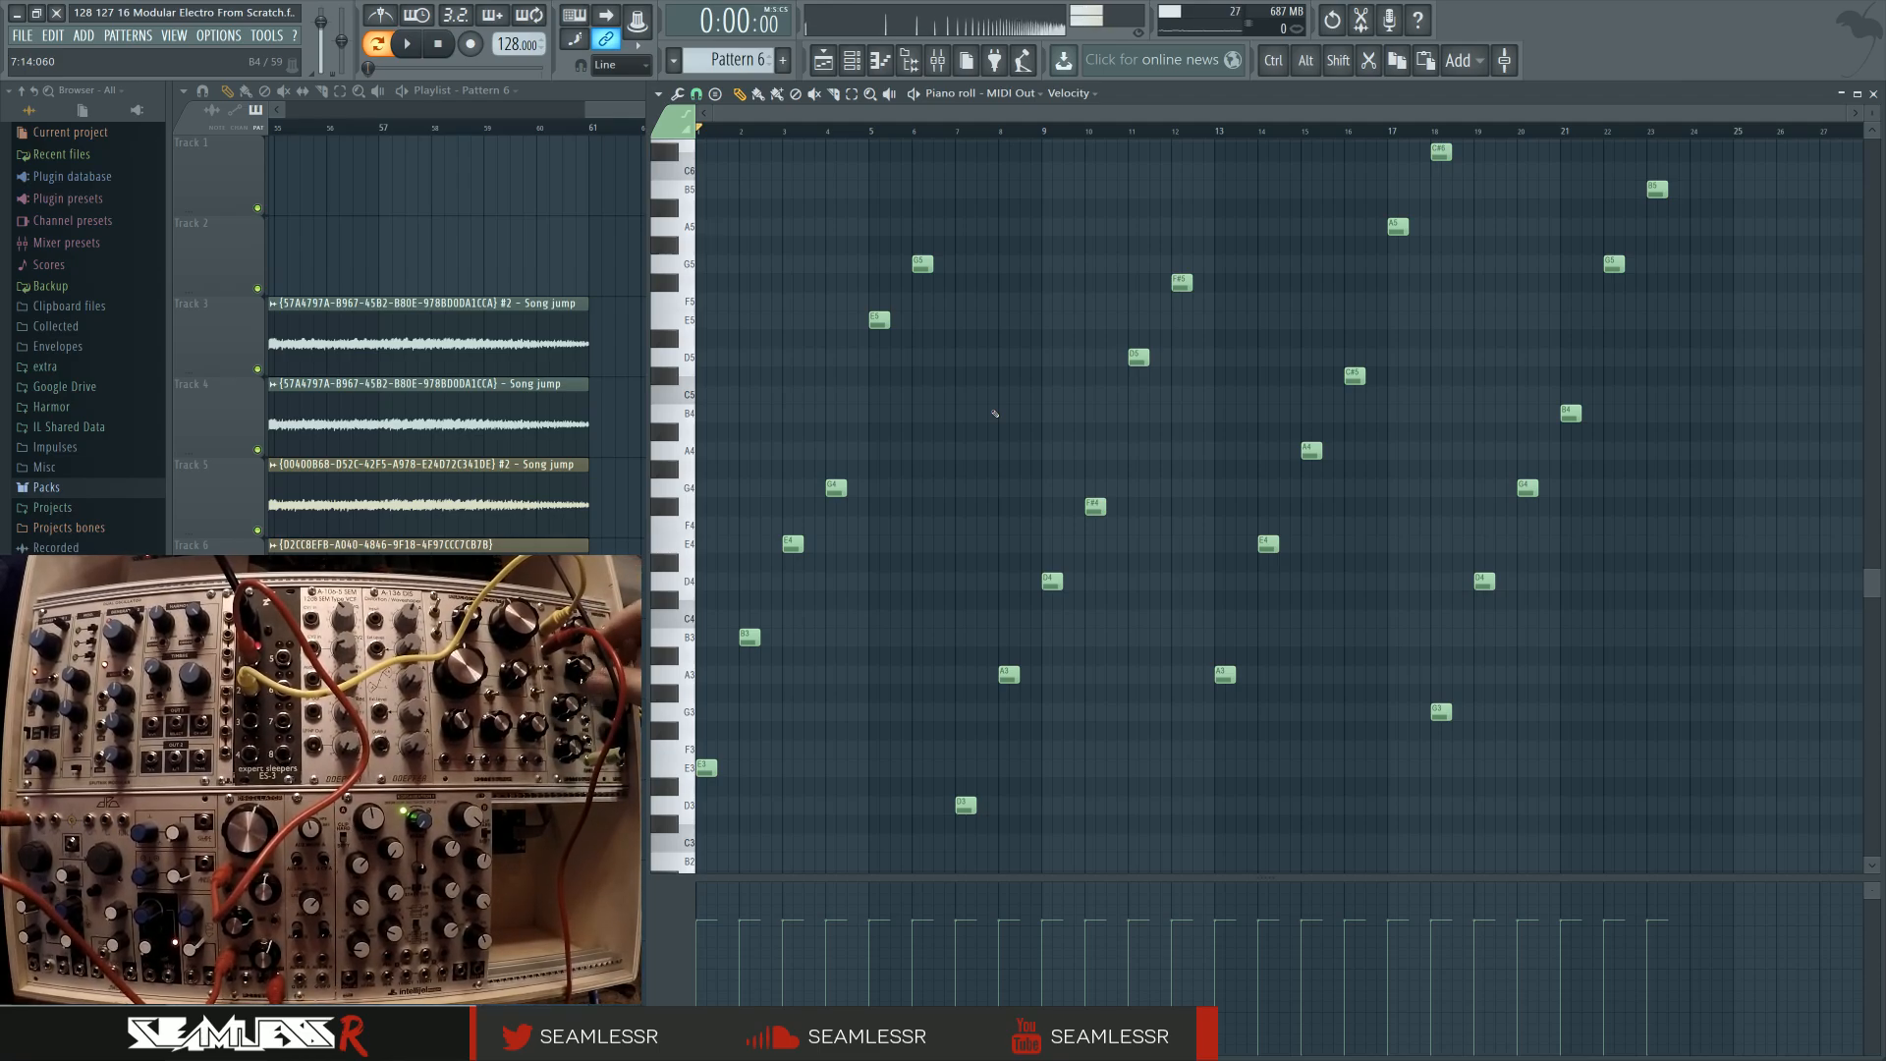
pyautogui.click(938, 60)
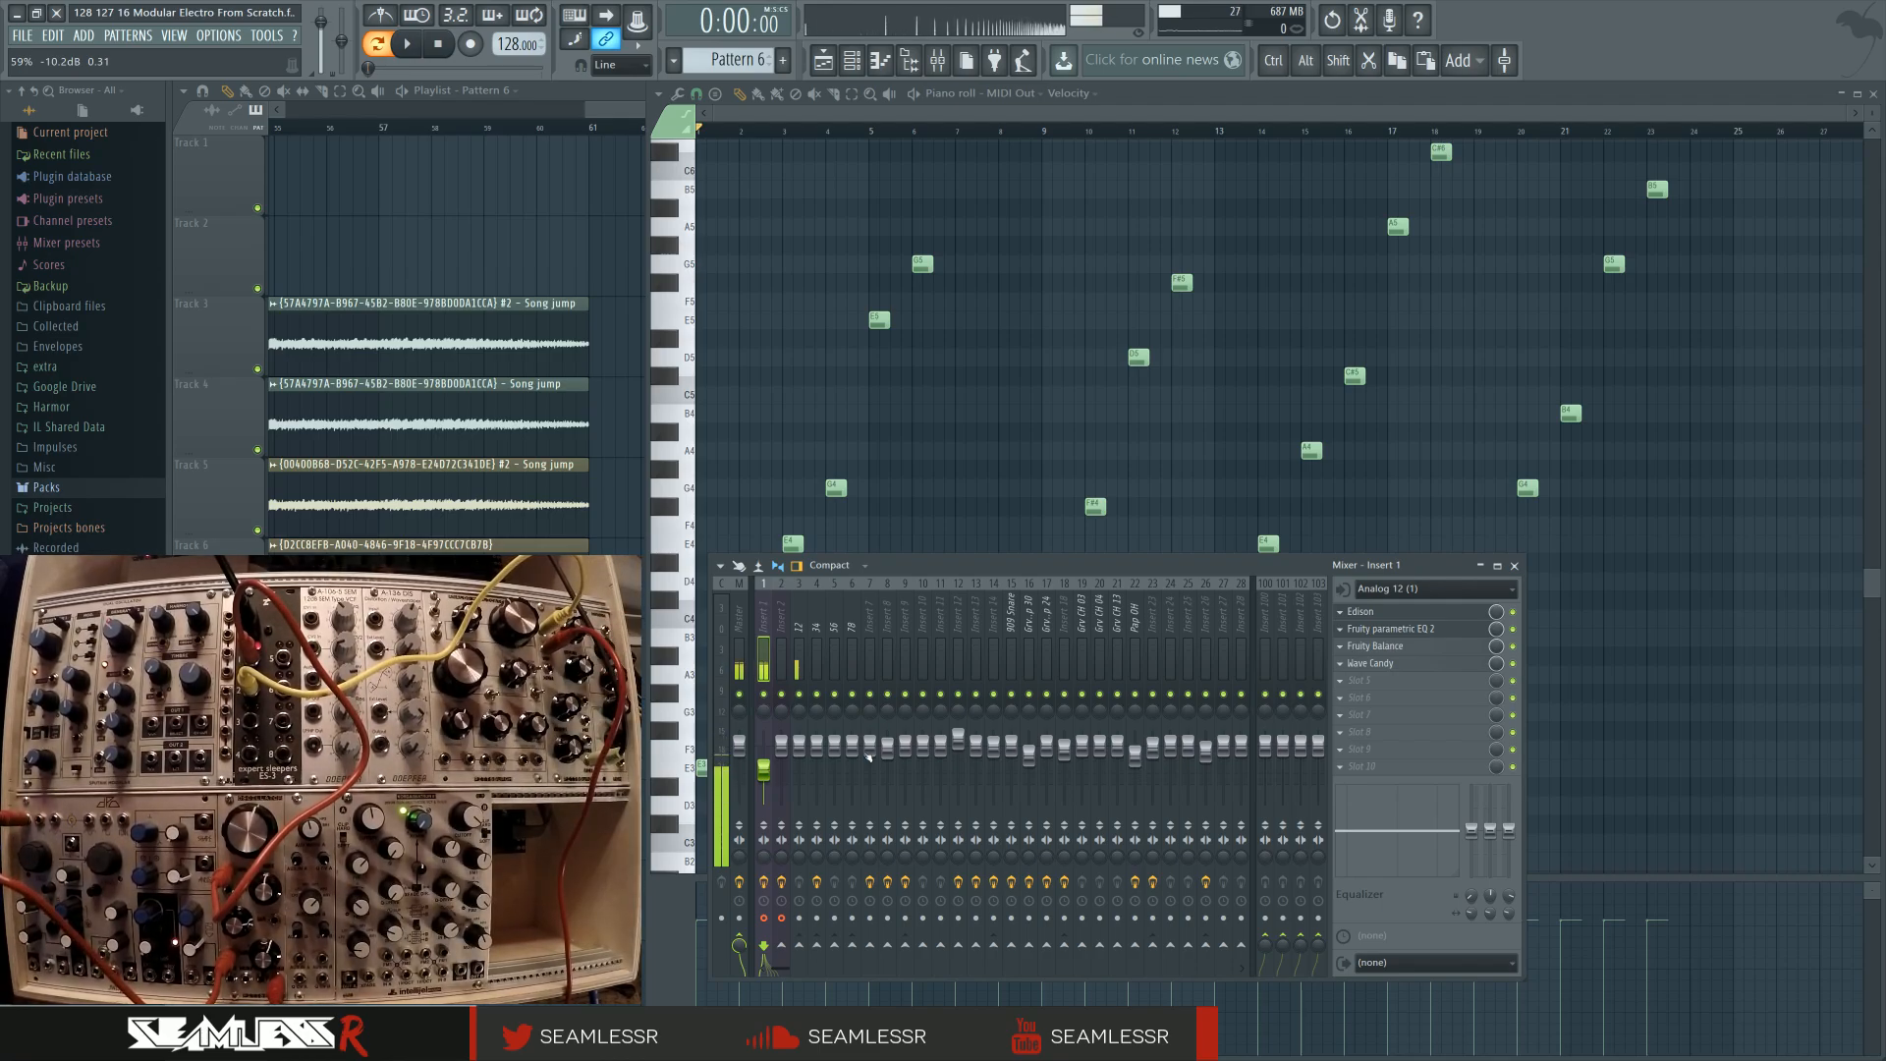
pyautogui.press('F9')
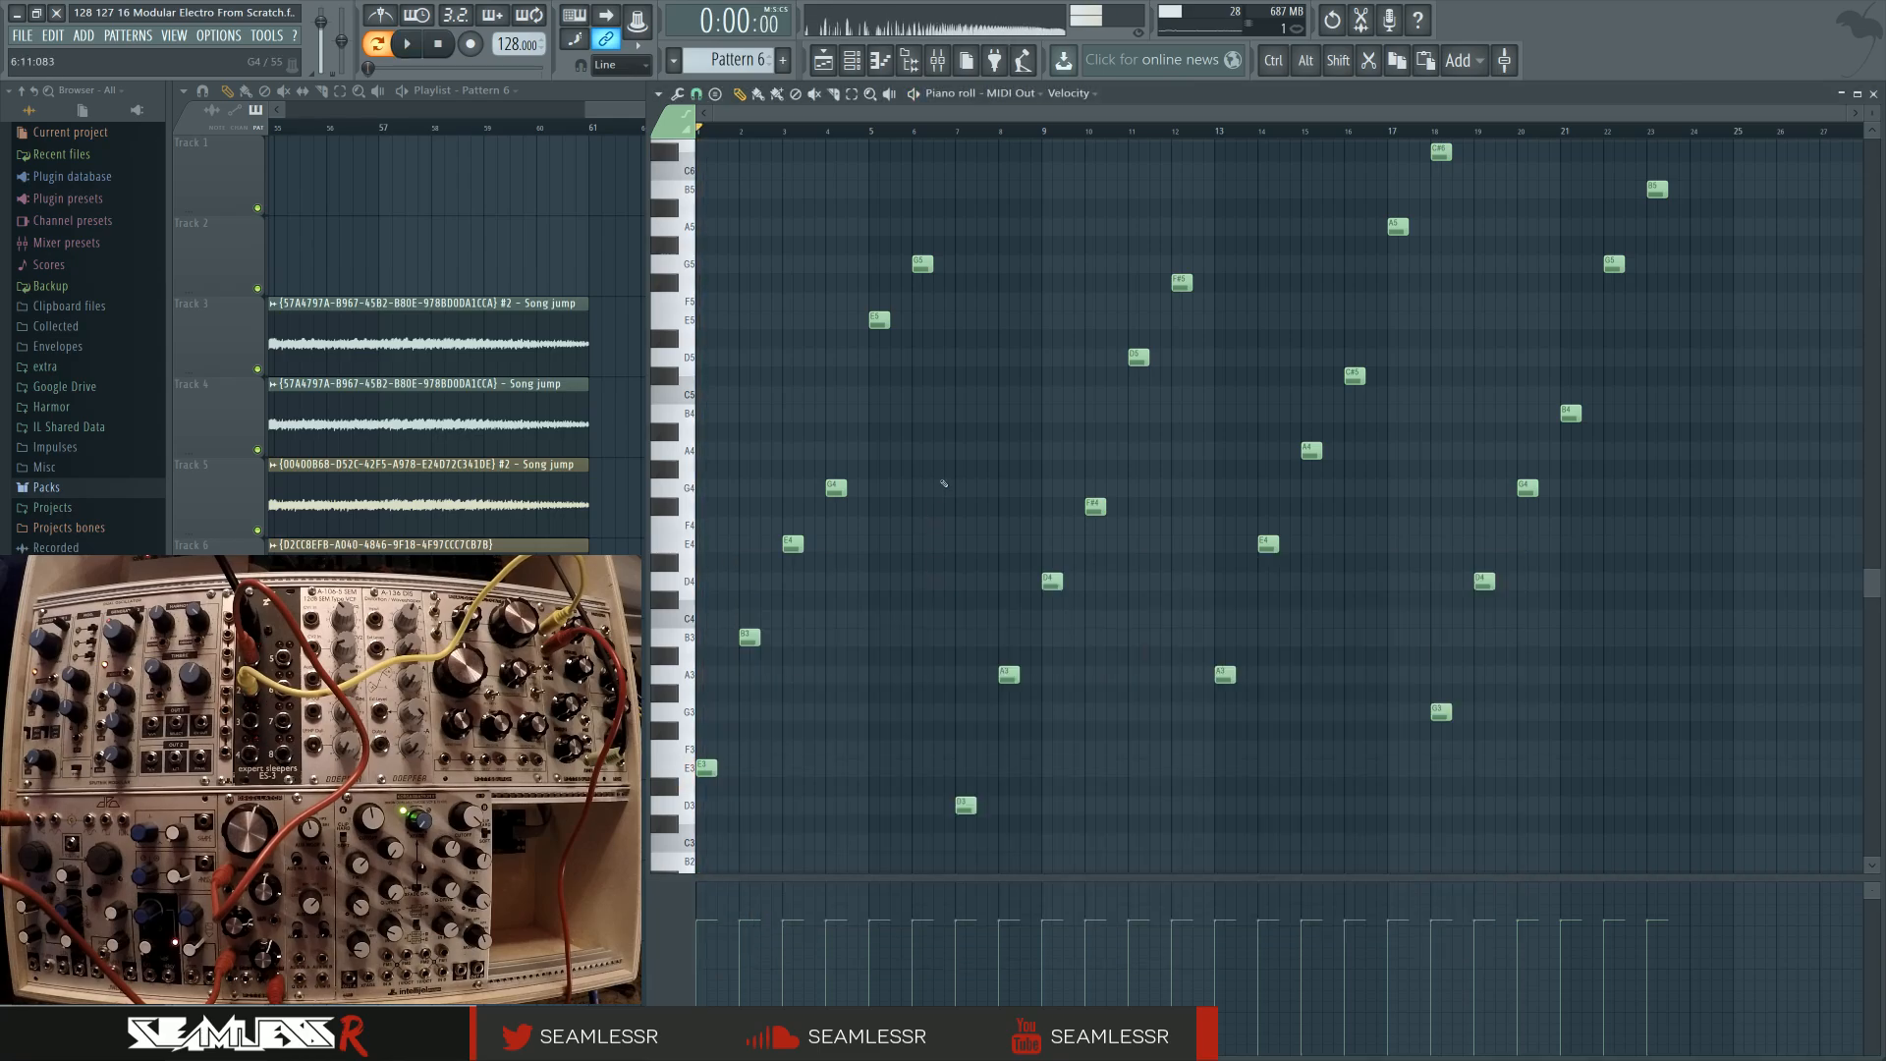
pyautogui.click(938, 60)
pyautogui.press('F9')
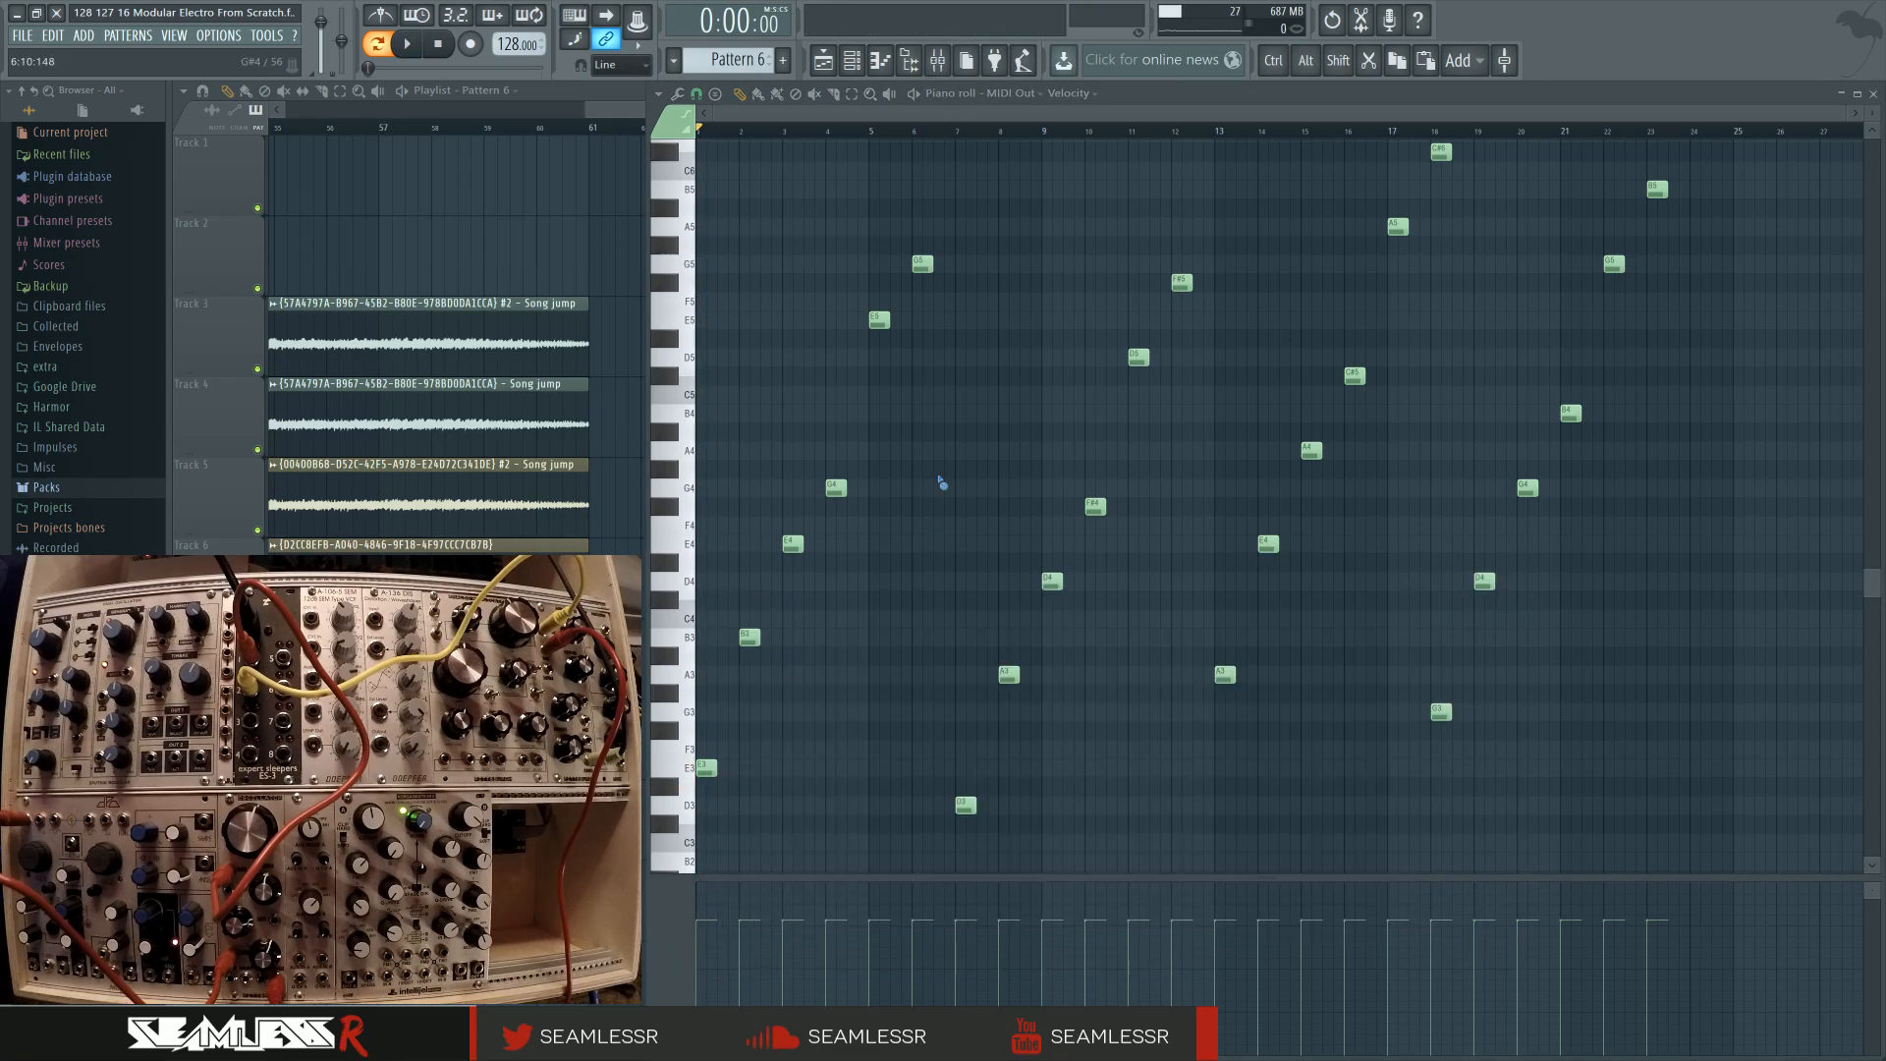
pyautogui.scroll(2, 987, 580)
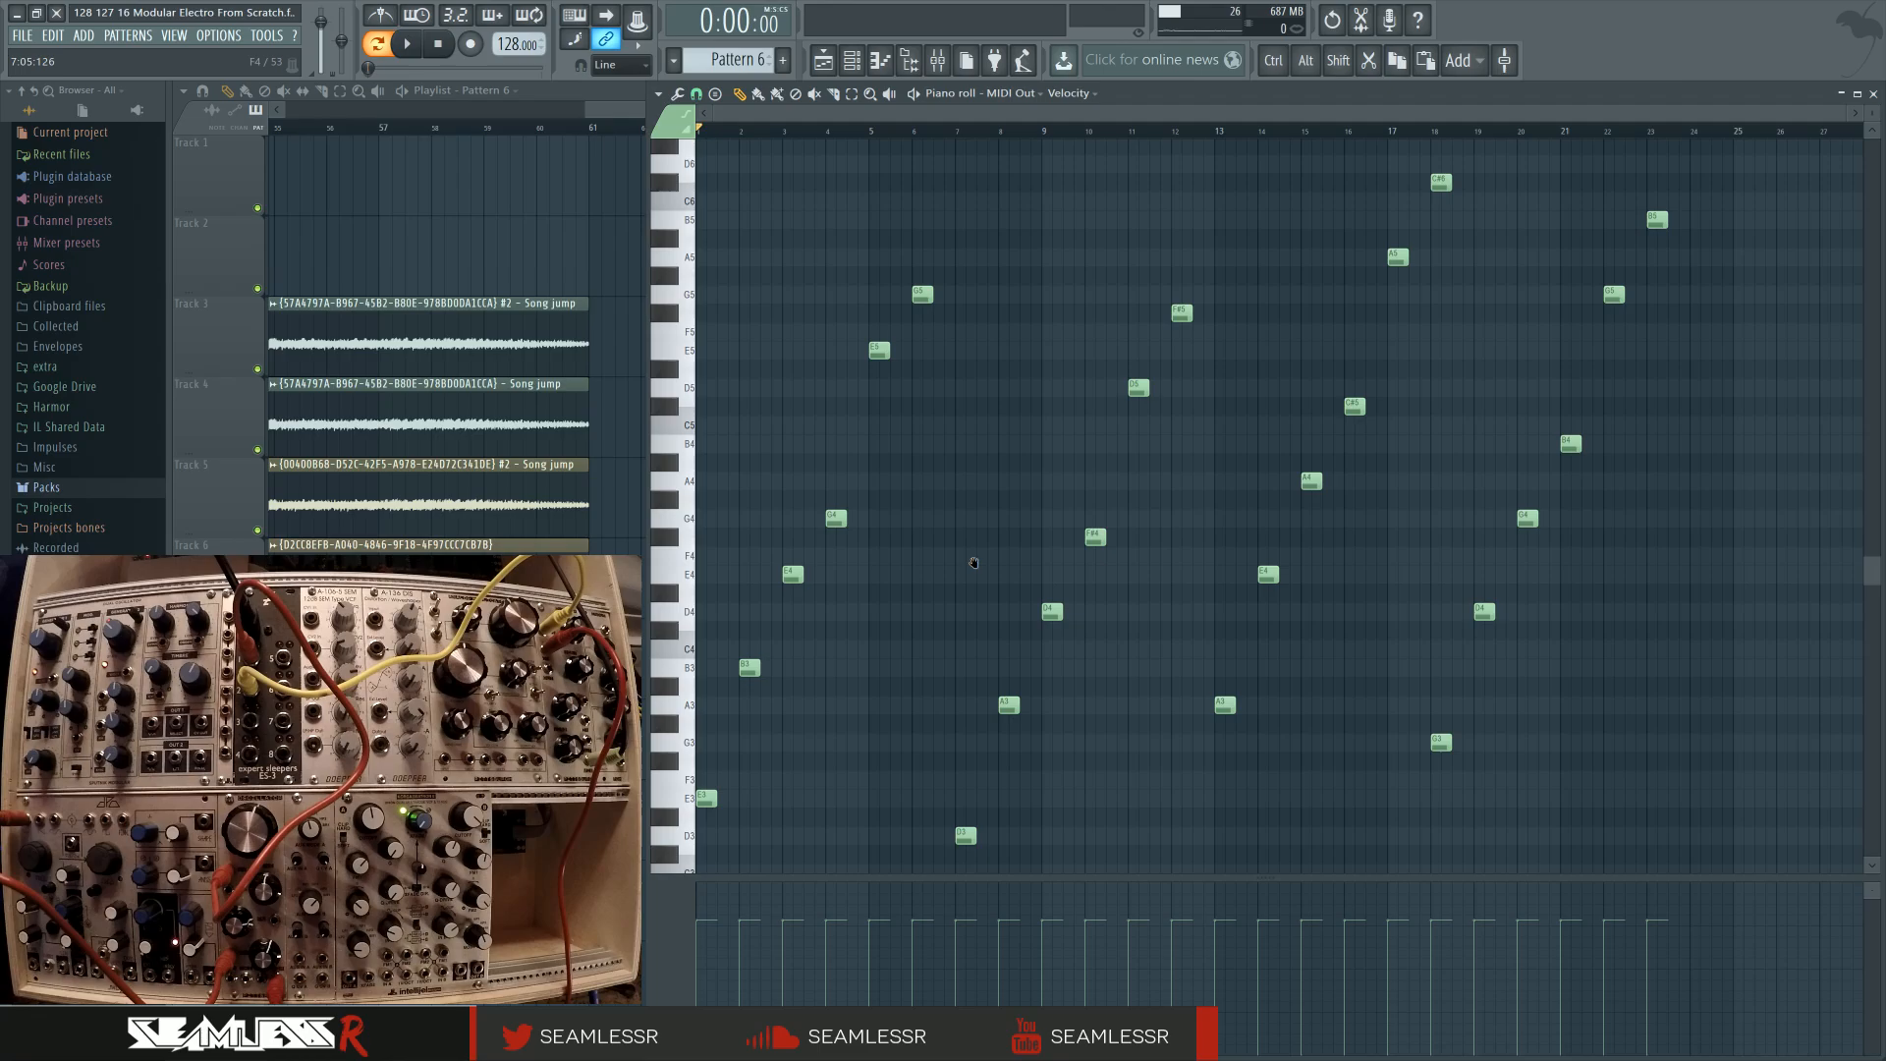
# Place the Pattern 6 clip on Track 4 of the playlist, beyond the existing audio clips, starting at bar 269
pyautogui.scroll(-1, 972, 563)
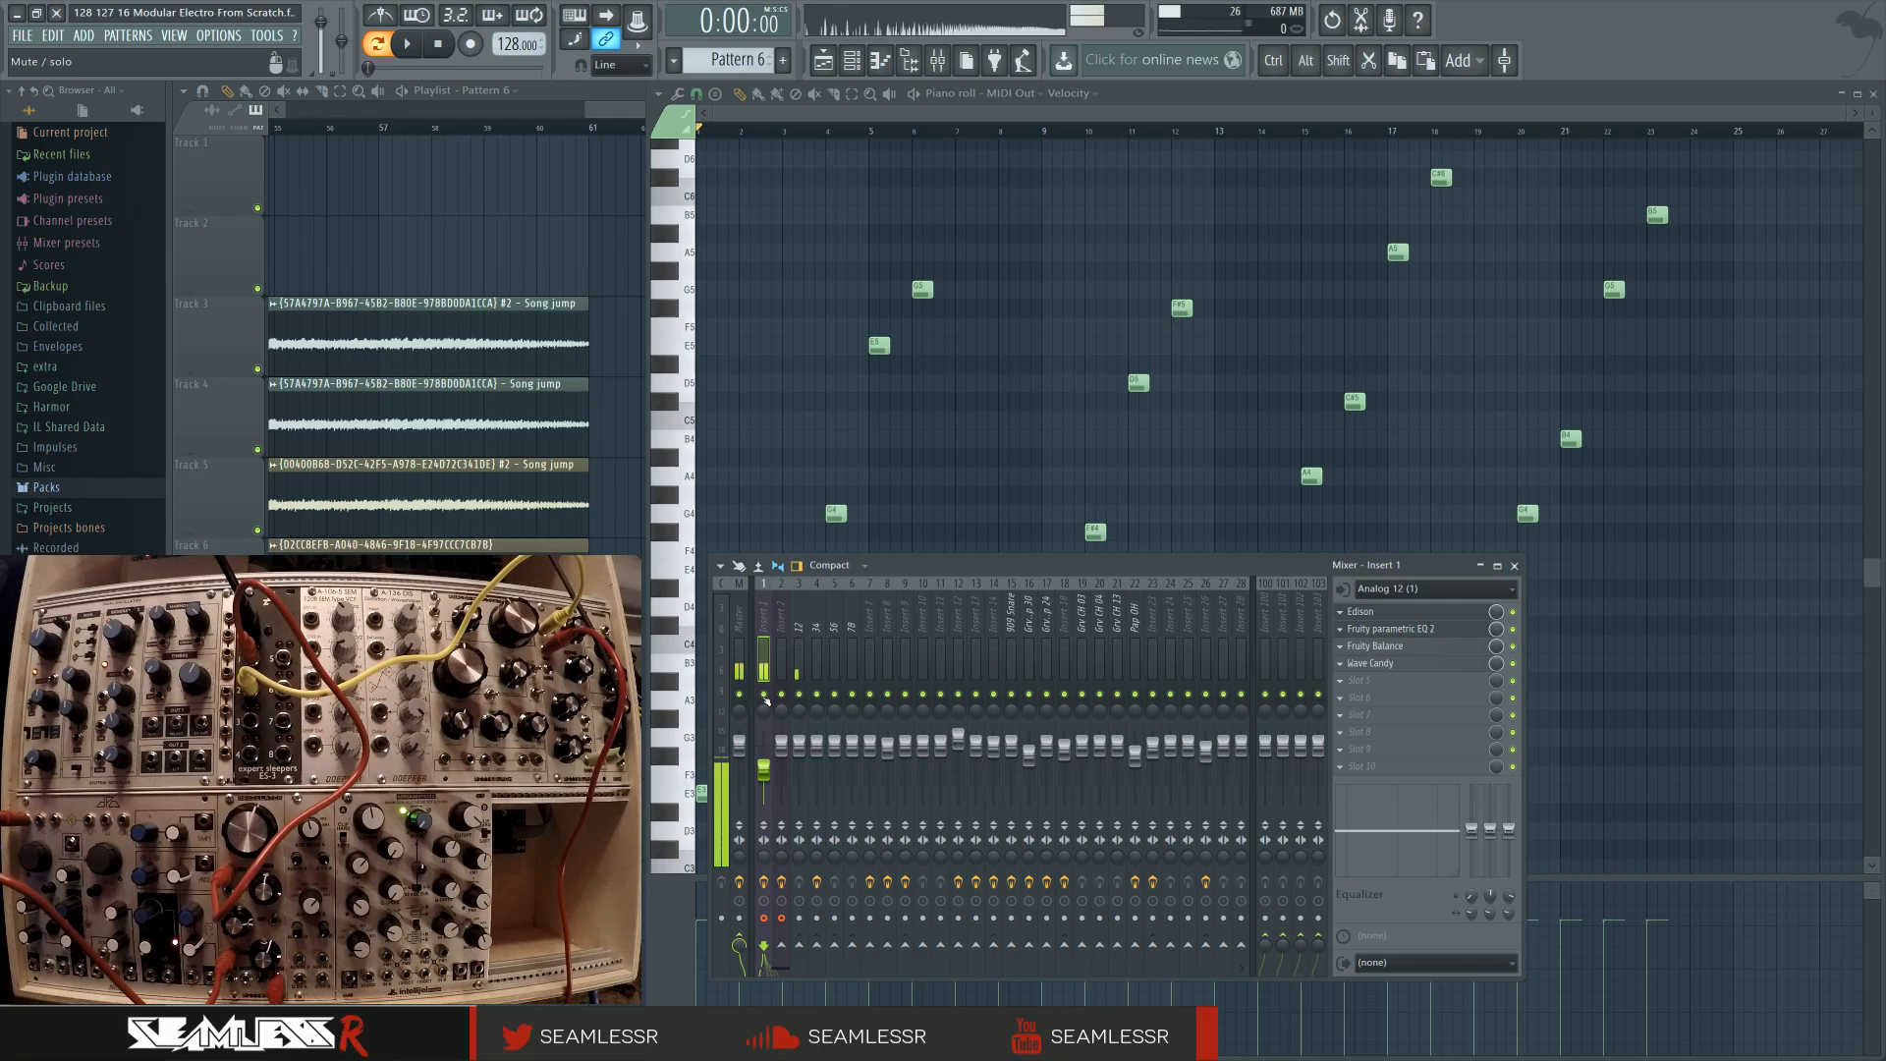
pyautogui.press('F9')
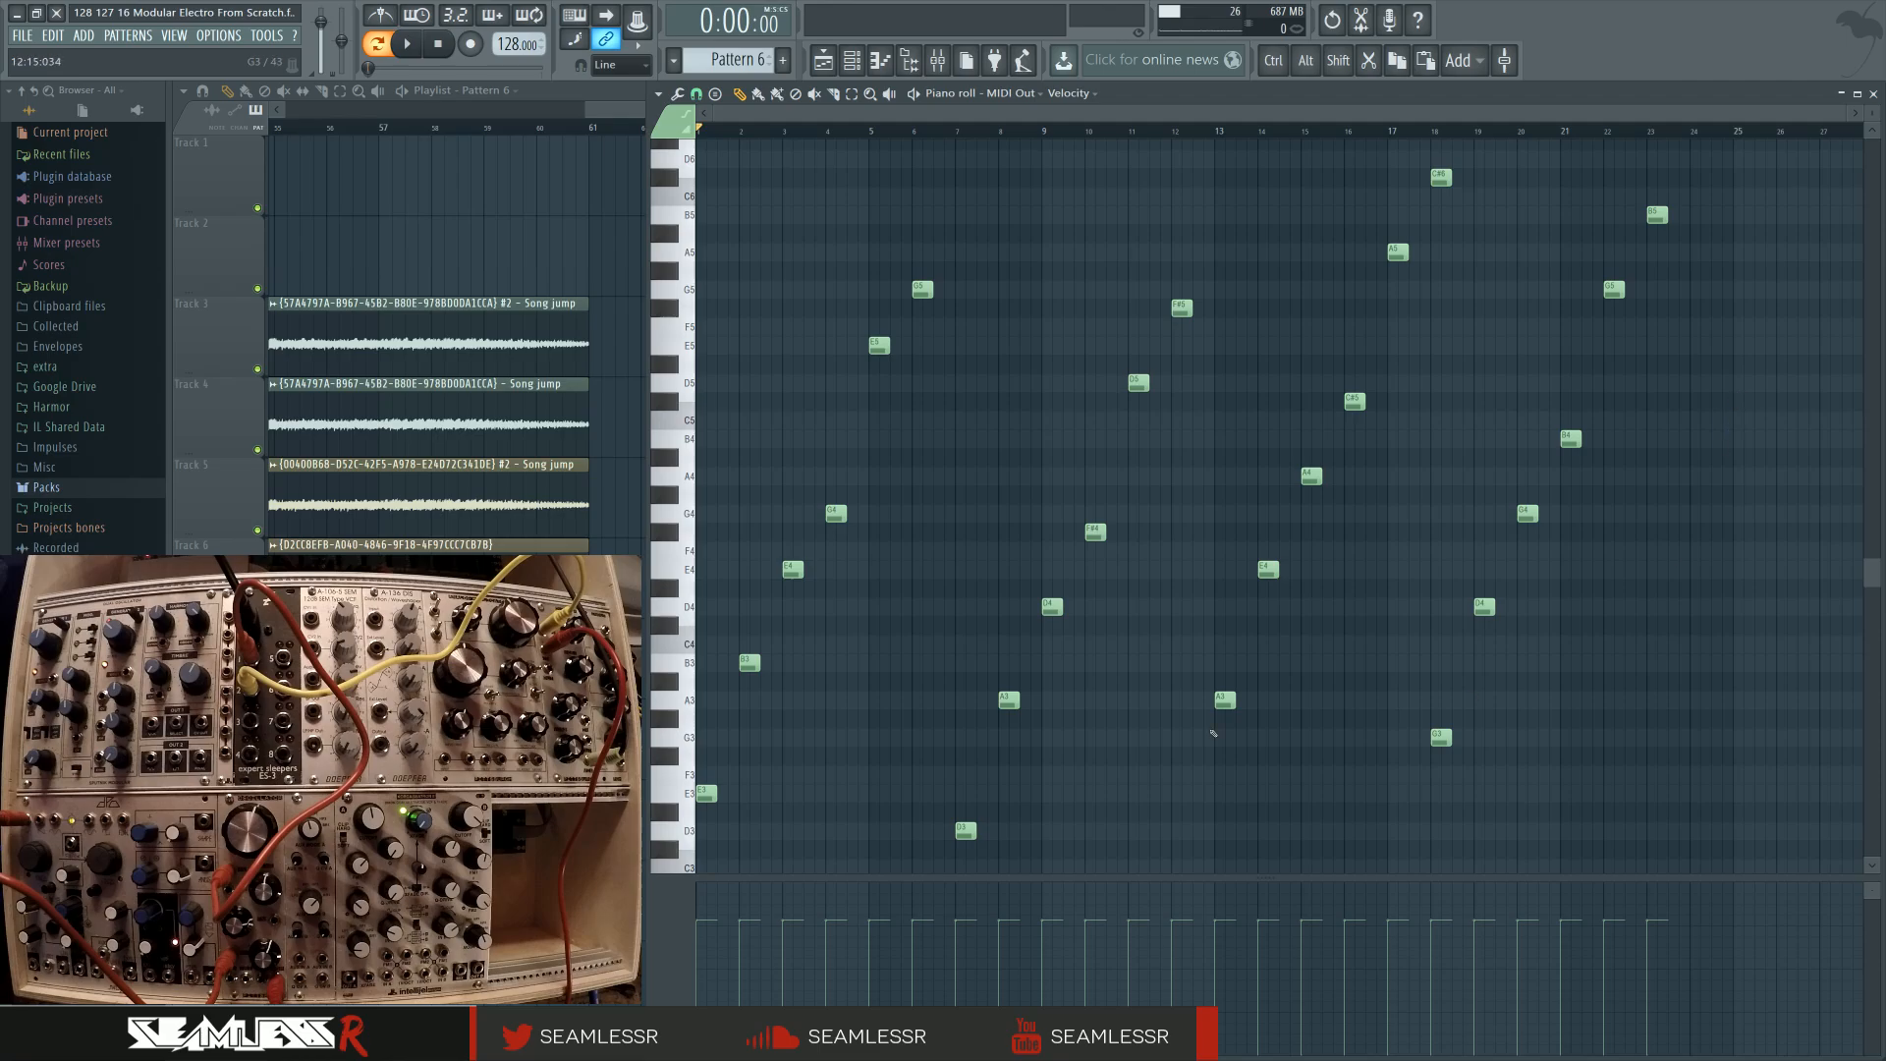
pyautogui.click(823, 61)
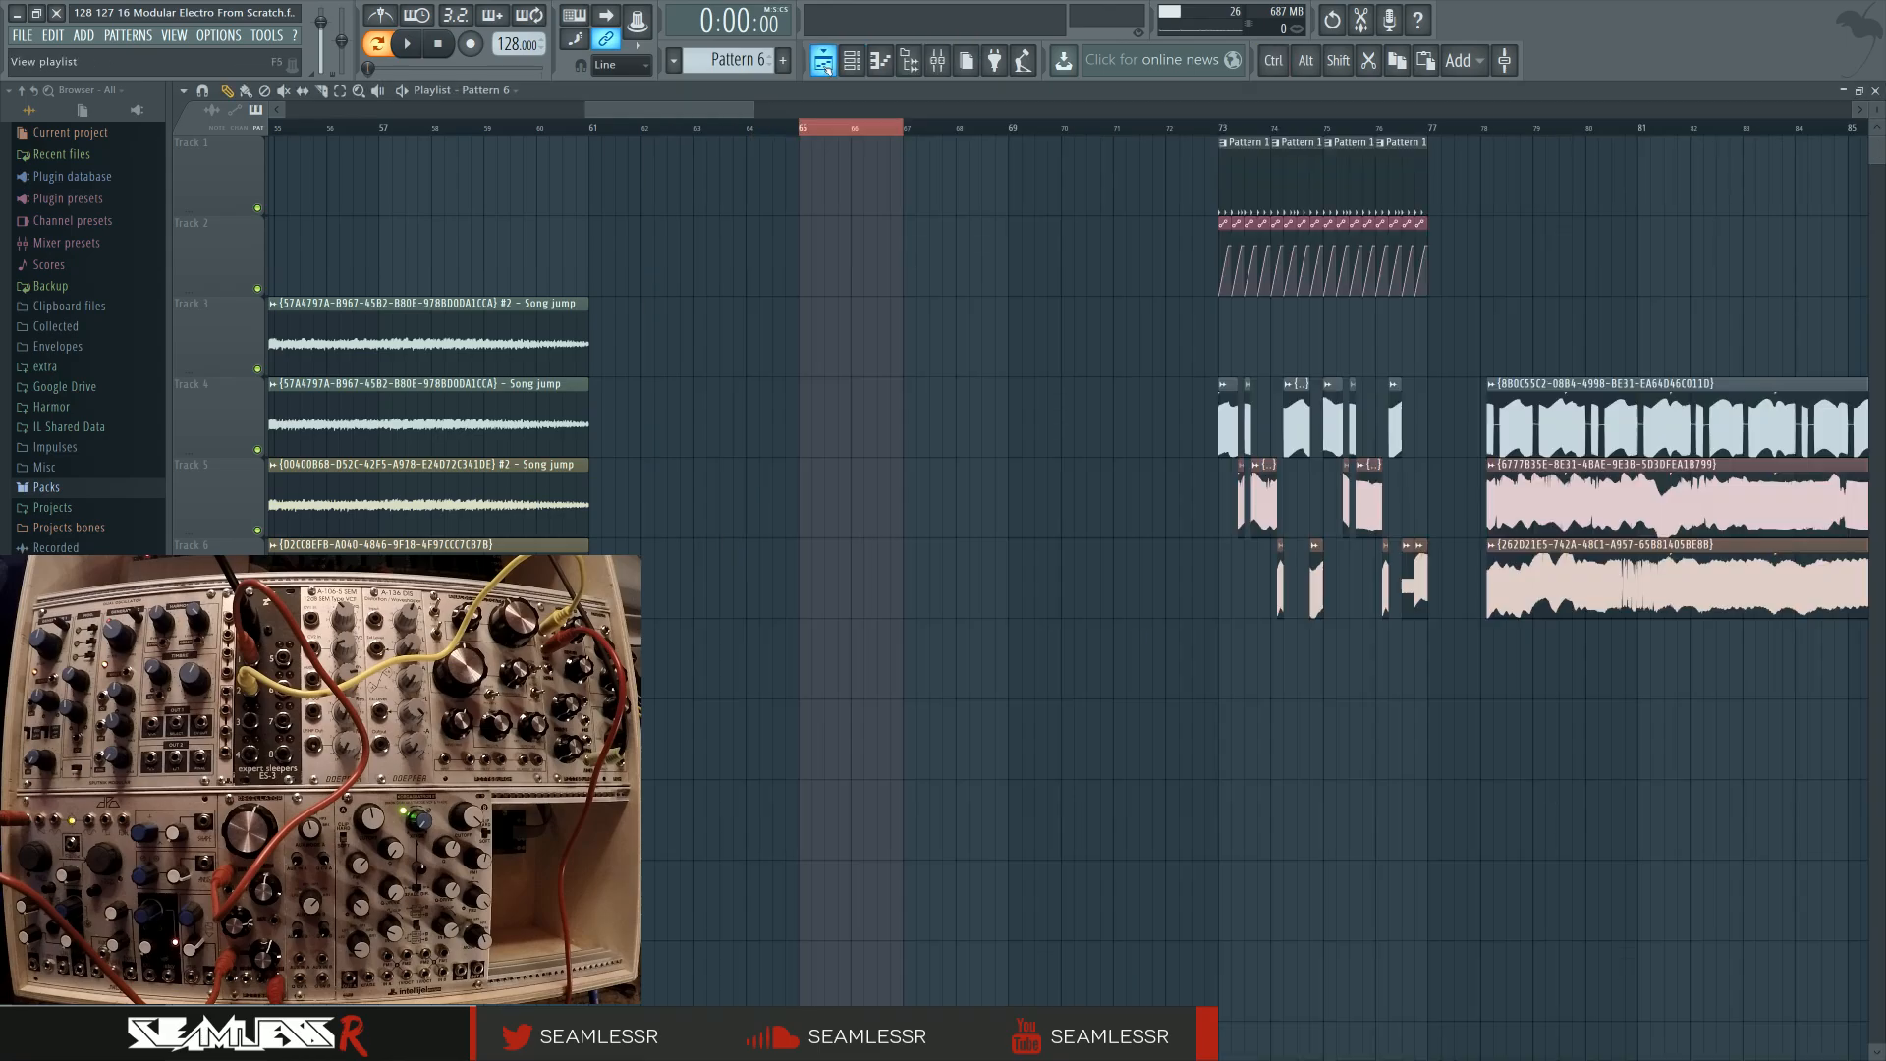
pyautogui.hscroll(2, 815, 451)
pyautogui.scroll(-5, 815, 451)
pyautogui.hscroll(8, 1383, 670)
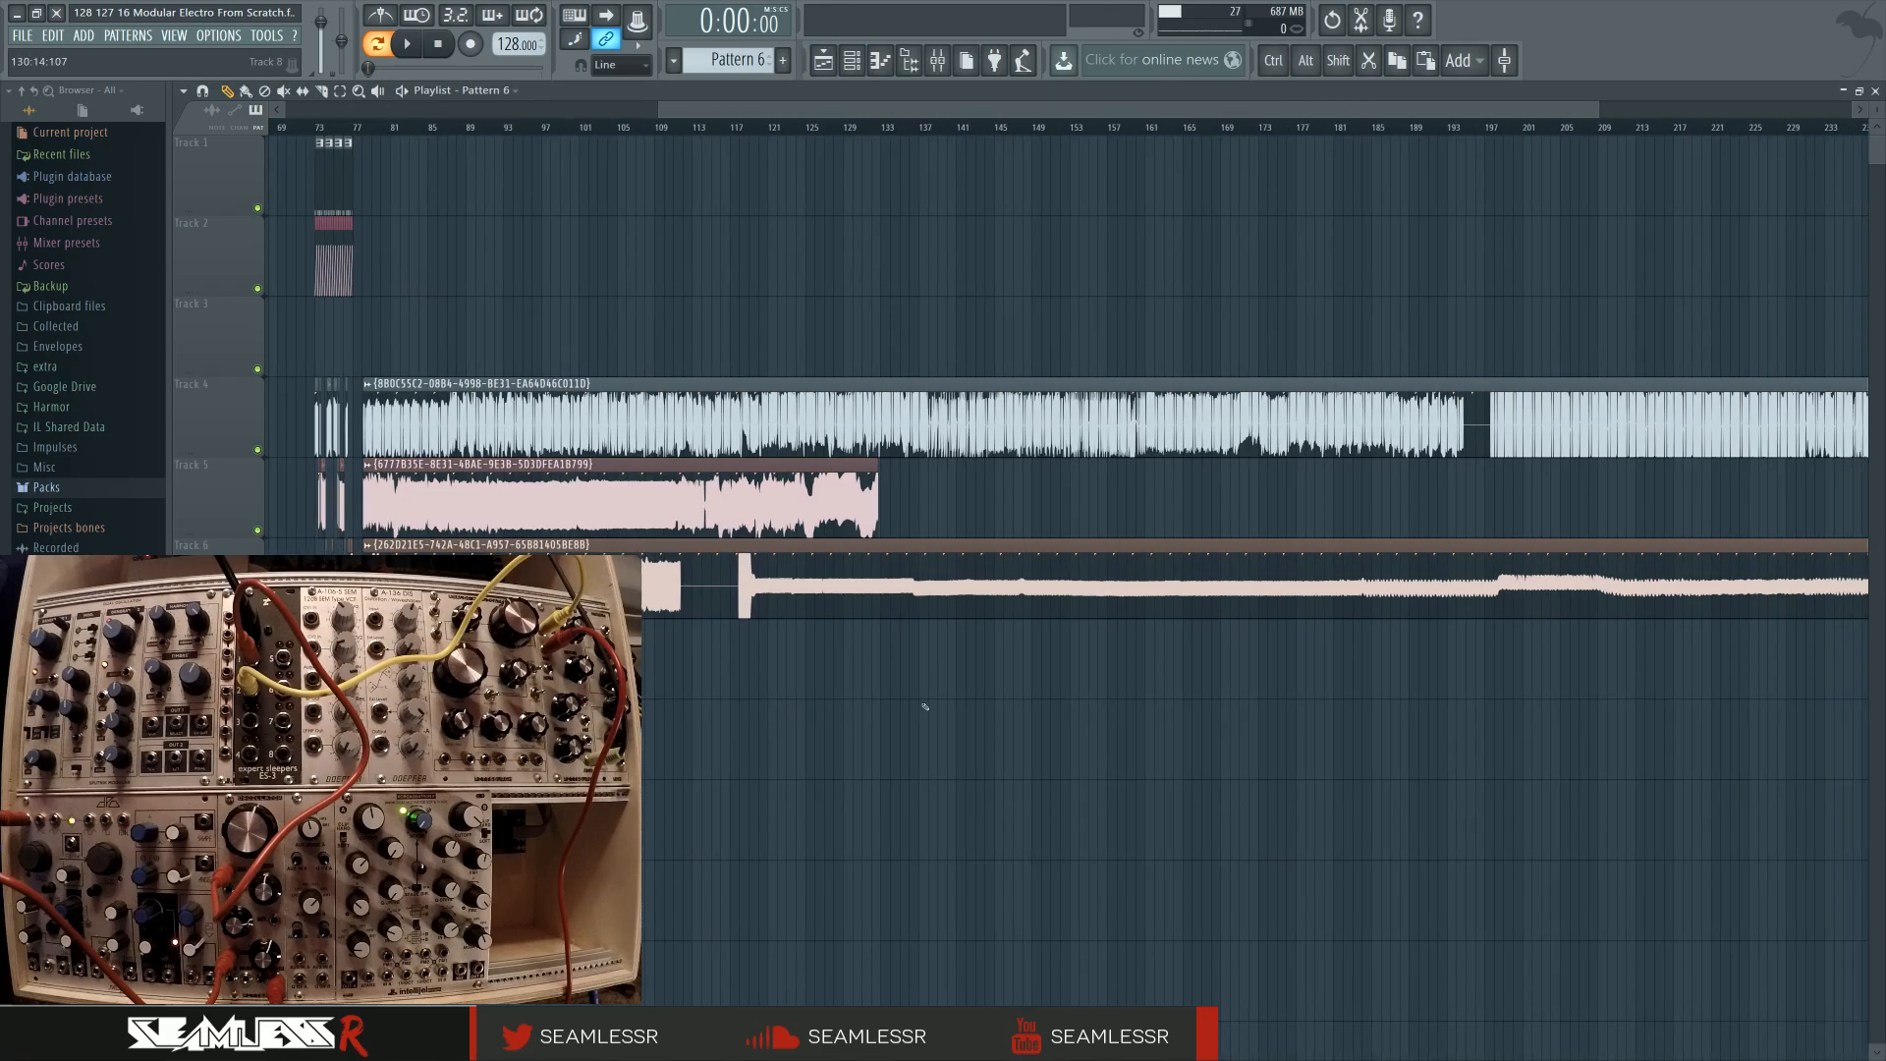
pyautogui.click(1178, 420)
pyautogui.scroll(5, 1242, 485)
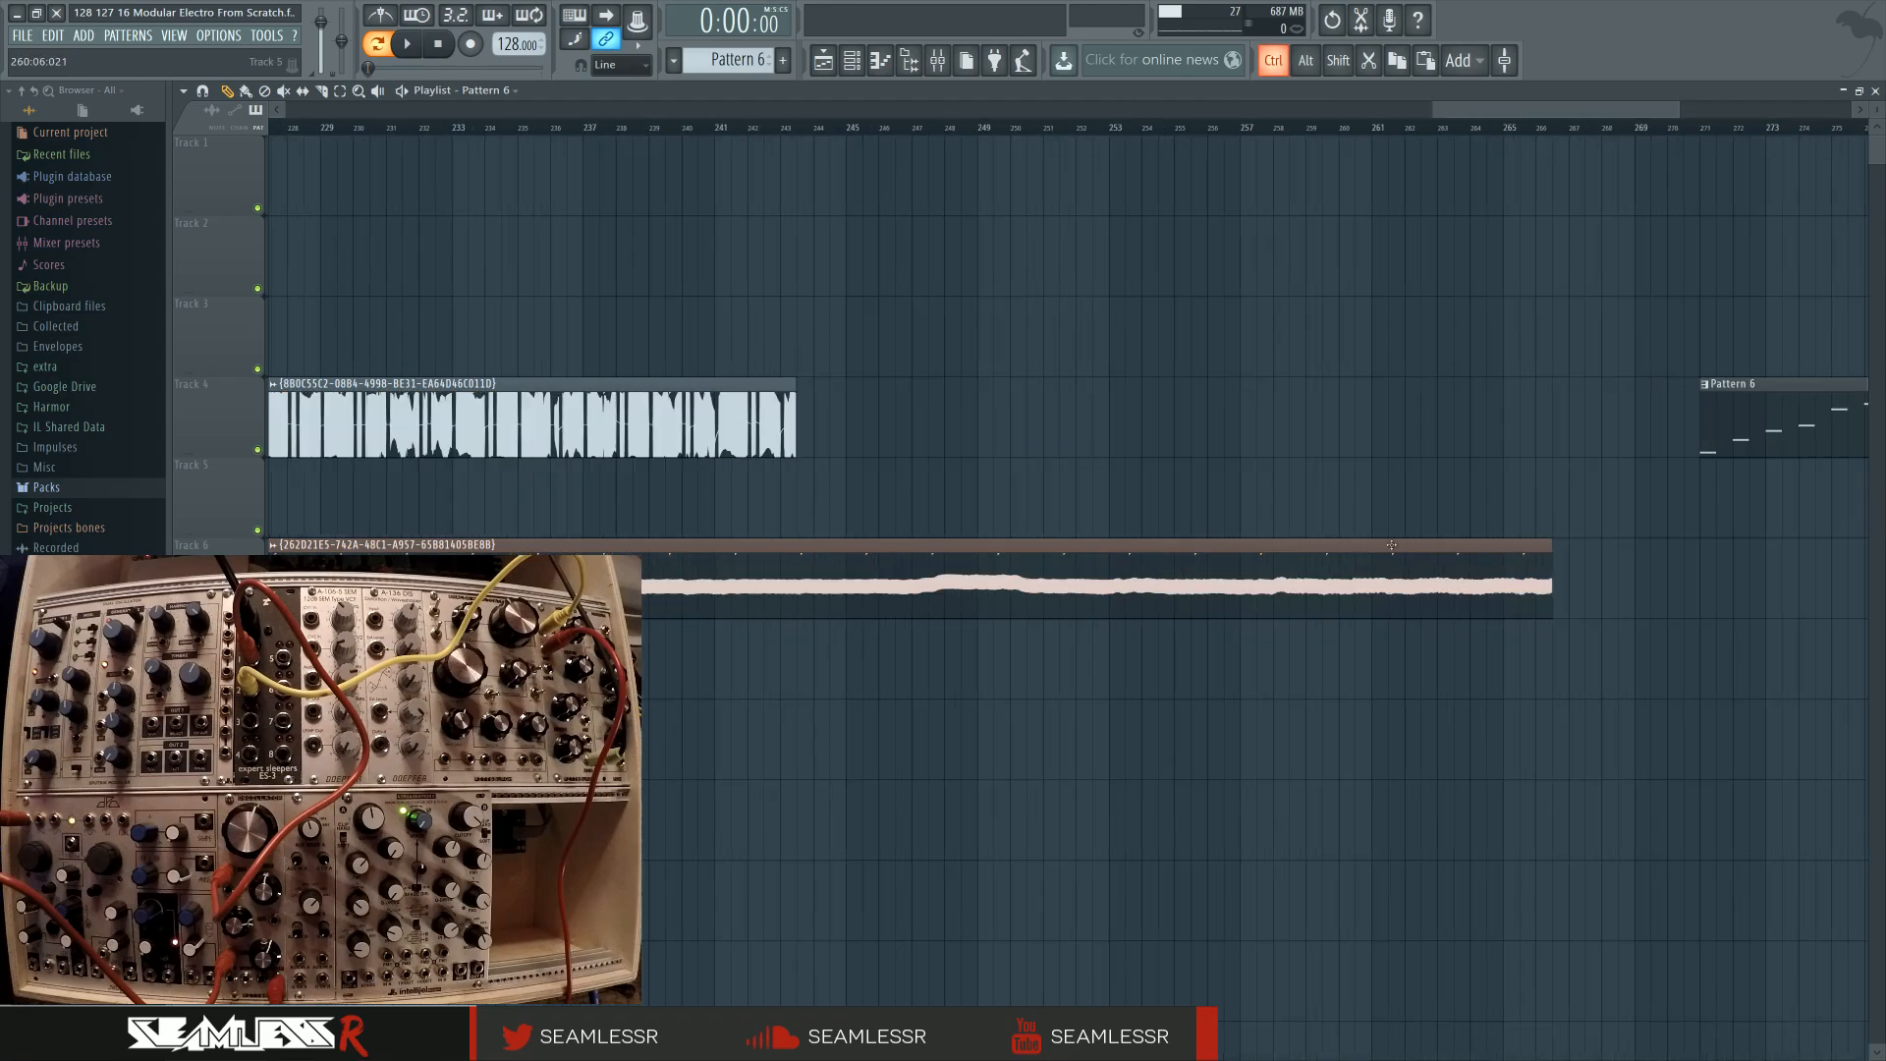
pyautogui.hscroll(4, 725, 532)
pyautogui.moveTo(961, 390); pyautogui.dragTo(898, 390)
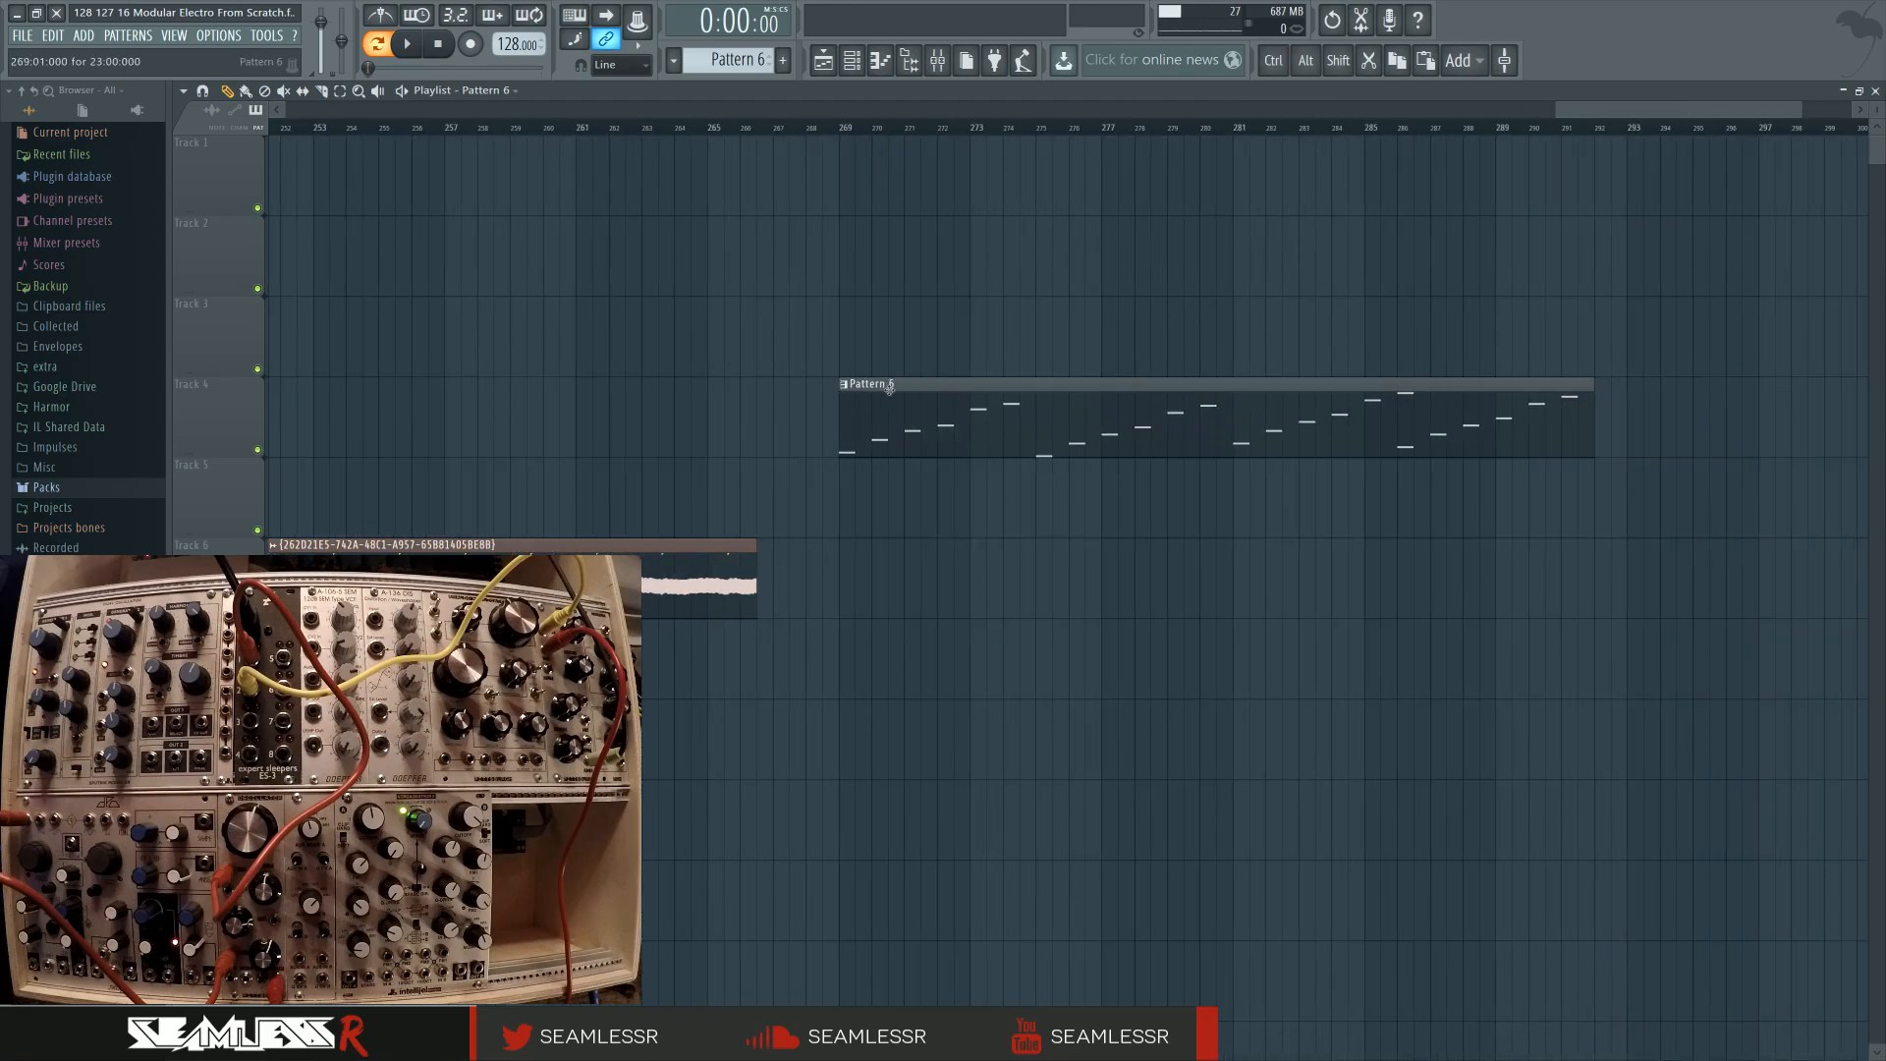
# Select the Pattern 6 time range from bar 269 and record its playback into an emptied Edison on mixer track Insert 1
pyautogui.moveTo(840, 127); pyautogui.dragTo(1594, 152)
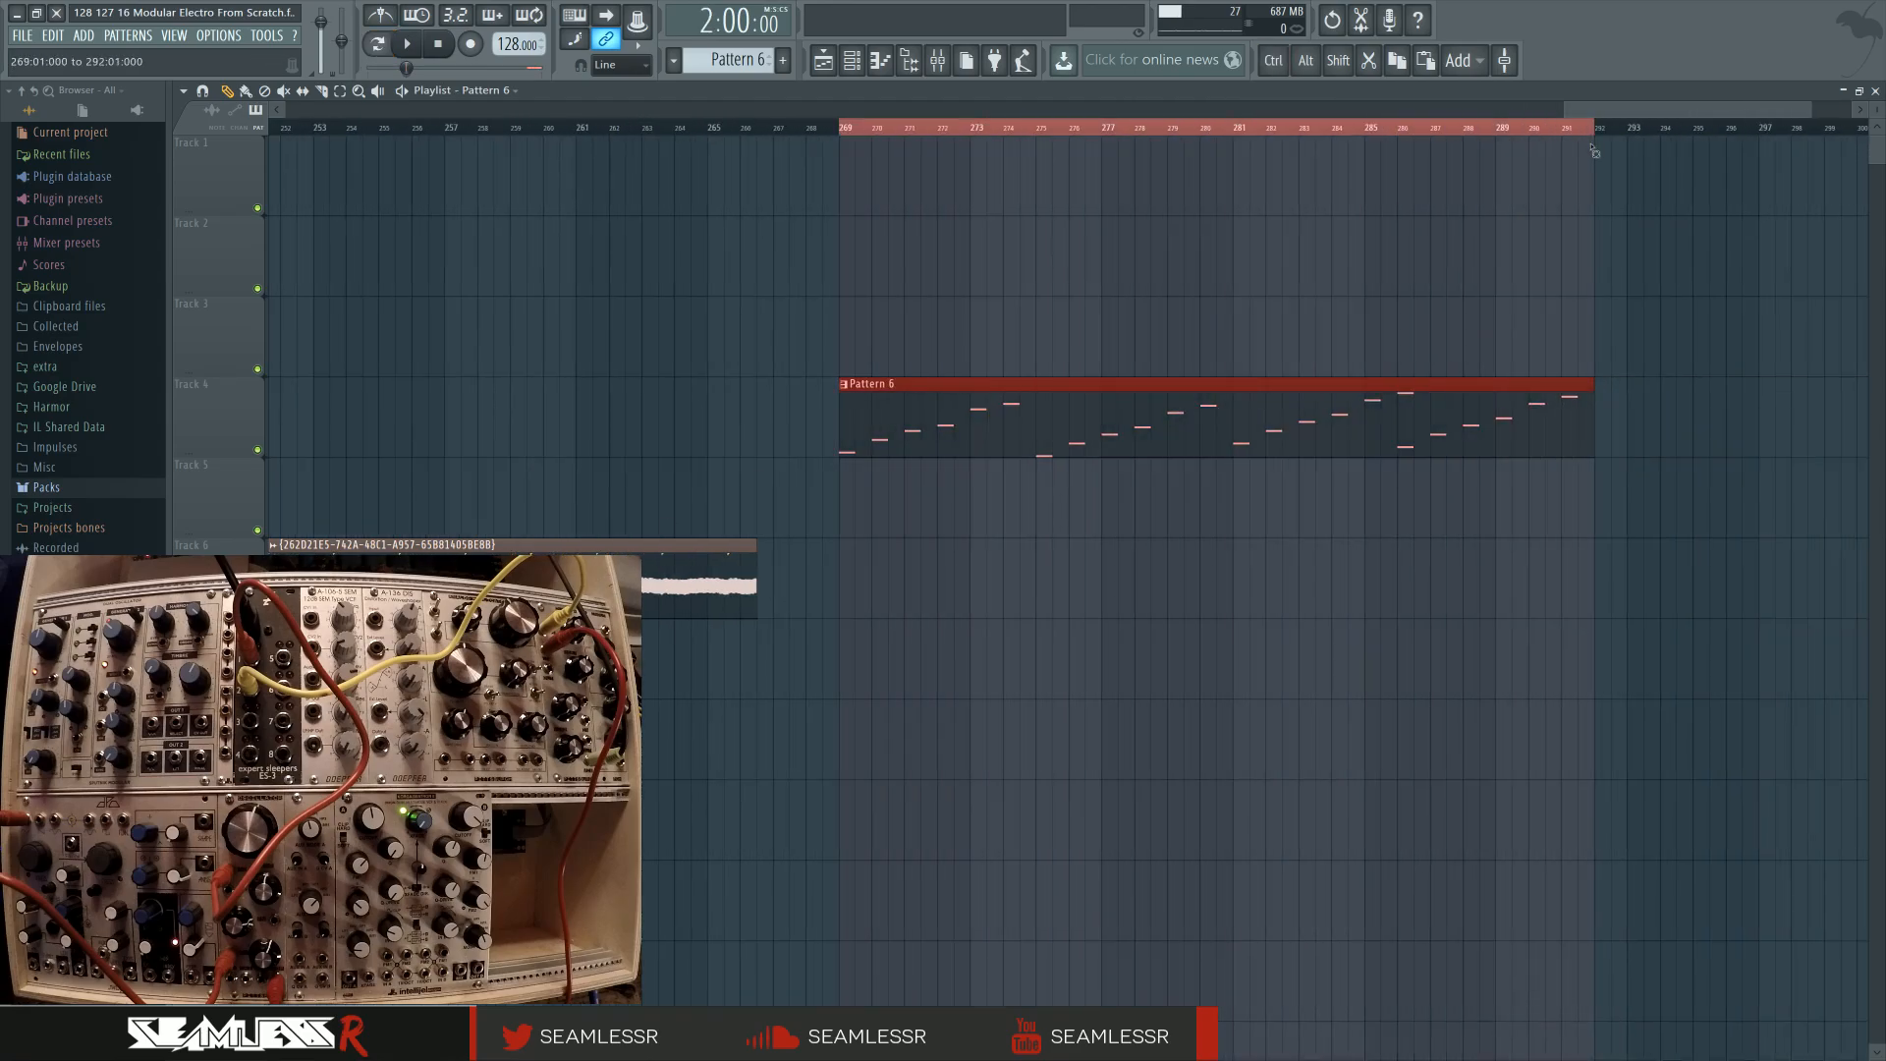
pyautogui.click(1133, 611)
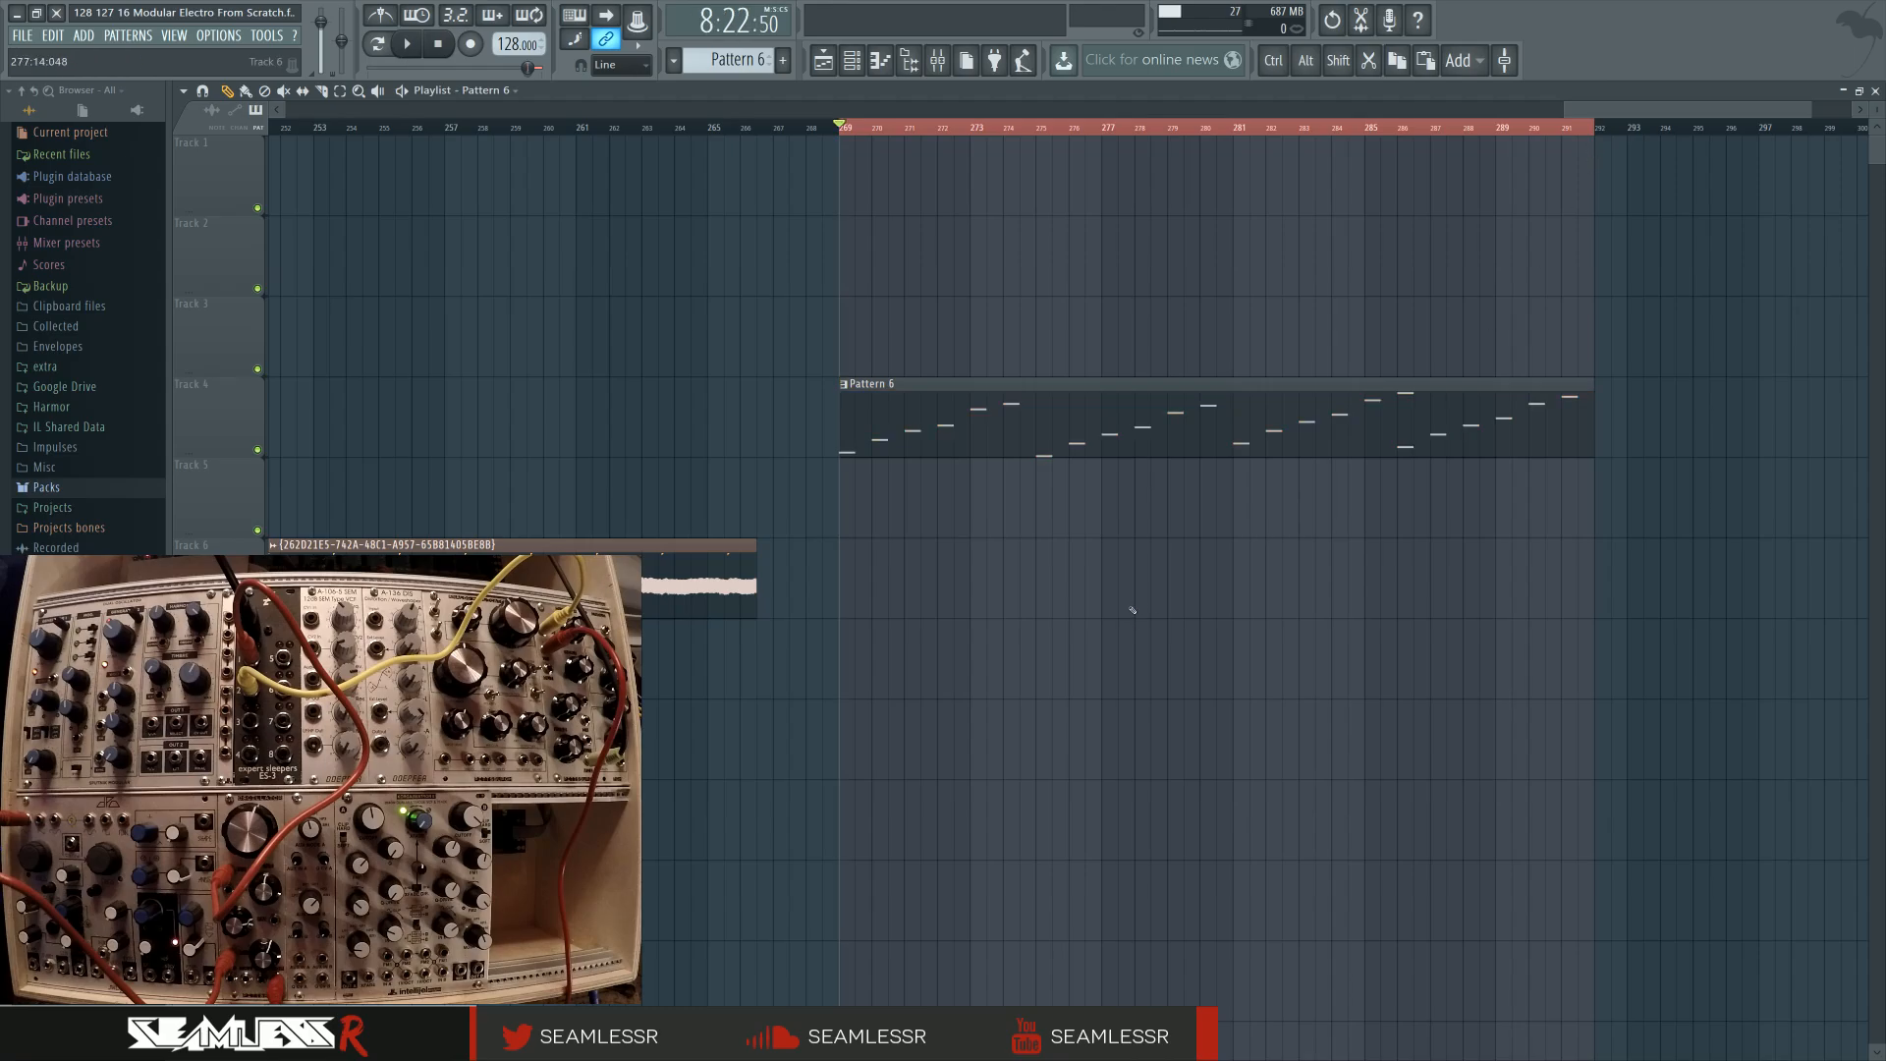
pyautogui.press('F9')
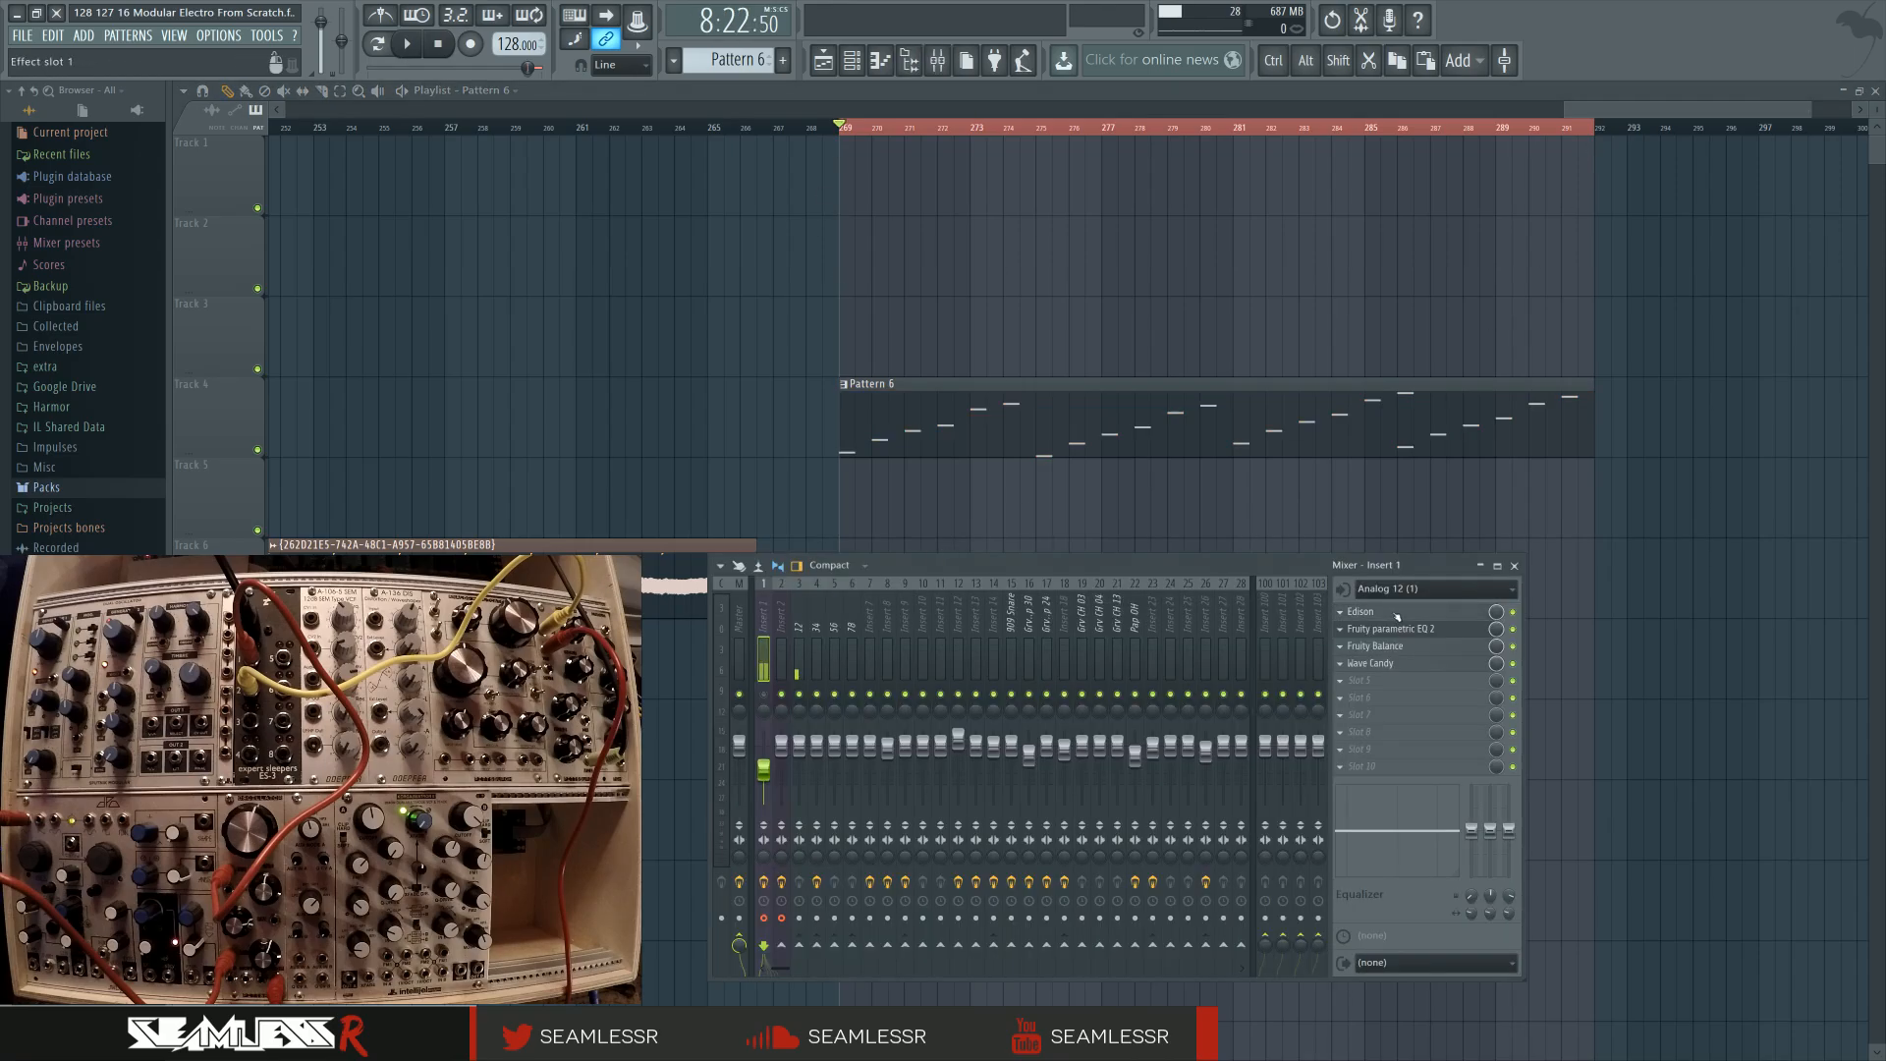
pyautogui.click(1363, 611)
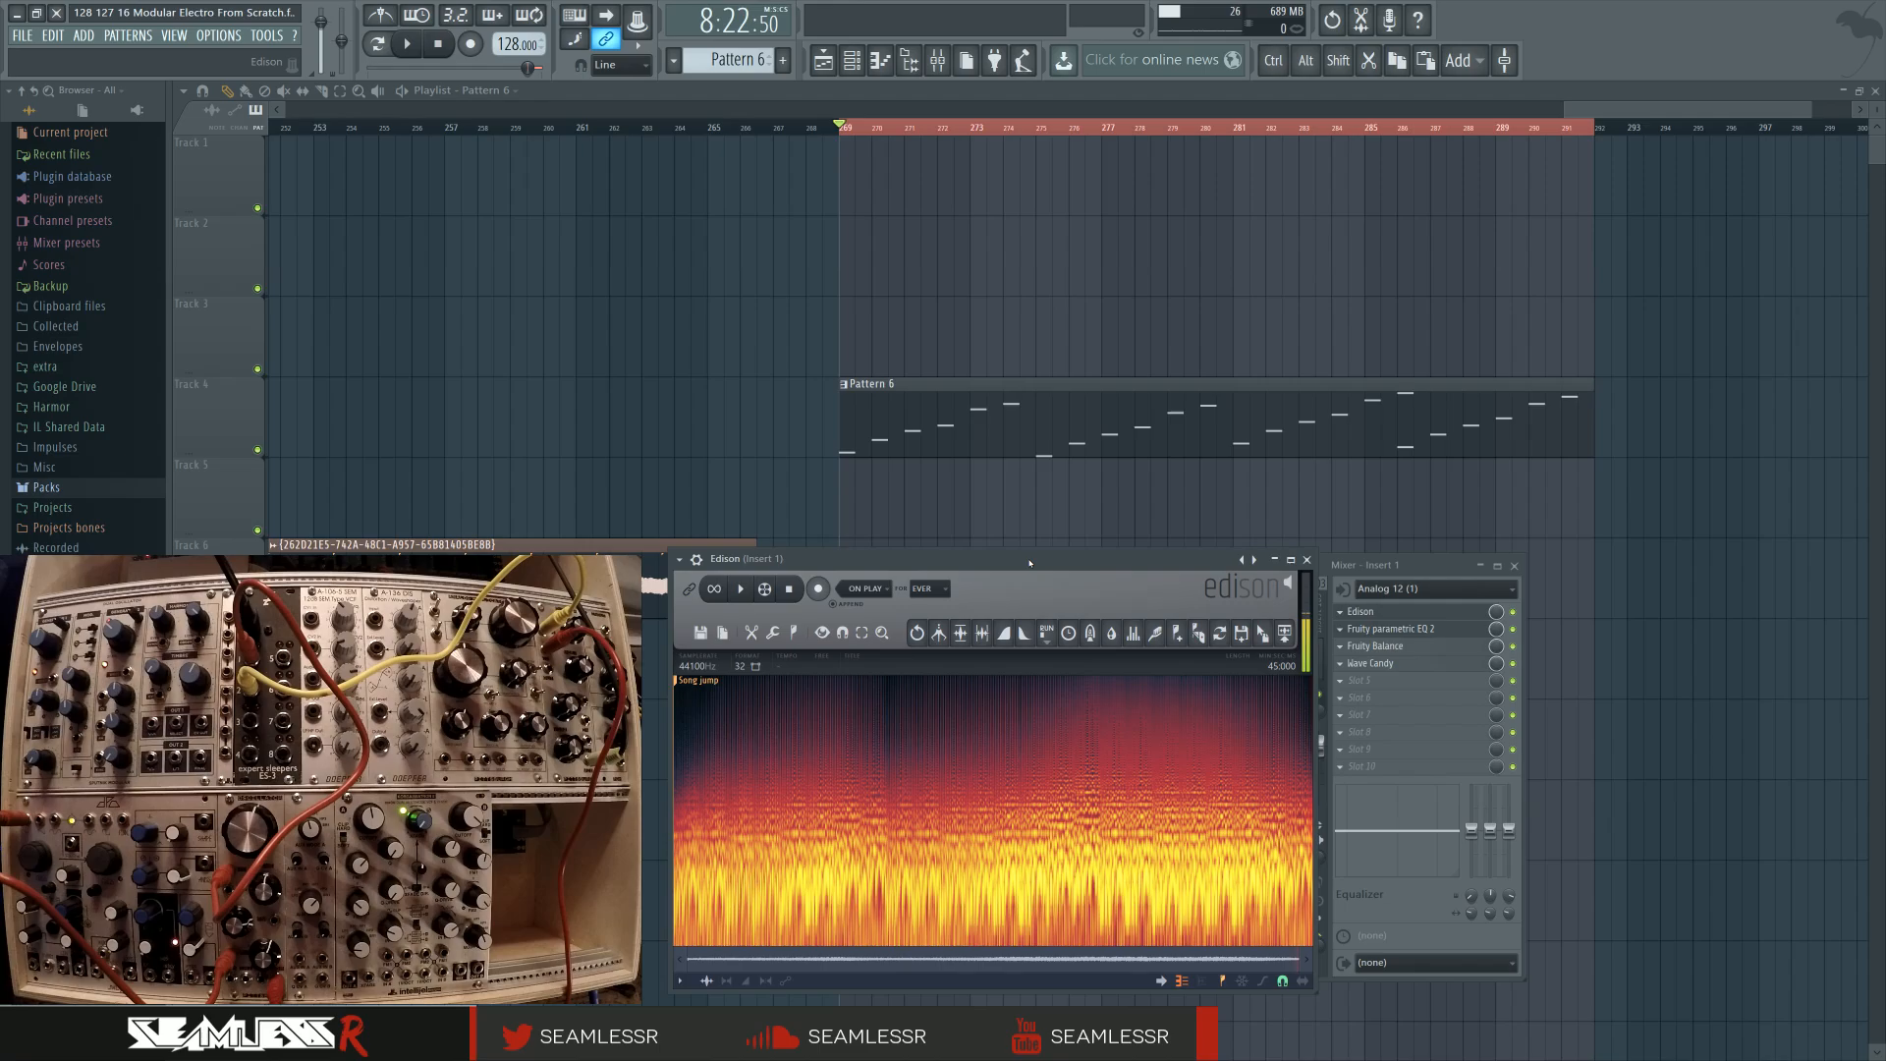
pyautogui.hotkey('ctrl', 'n')
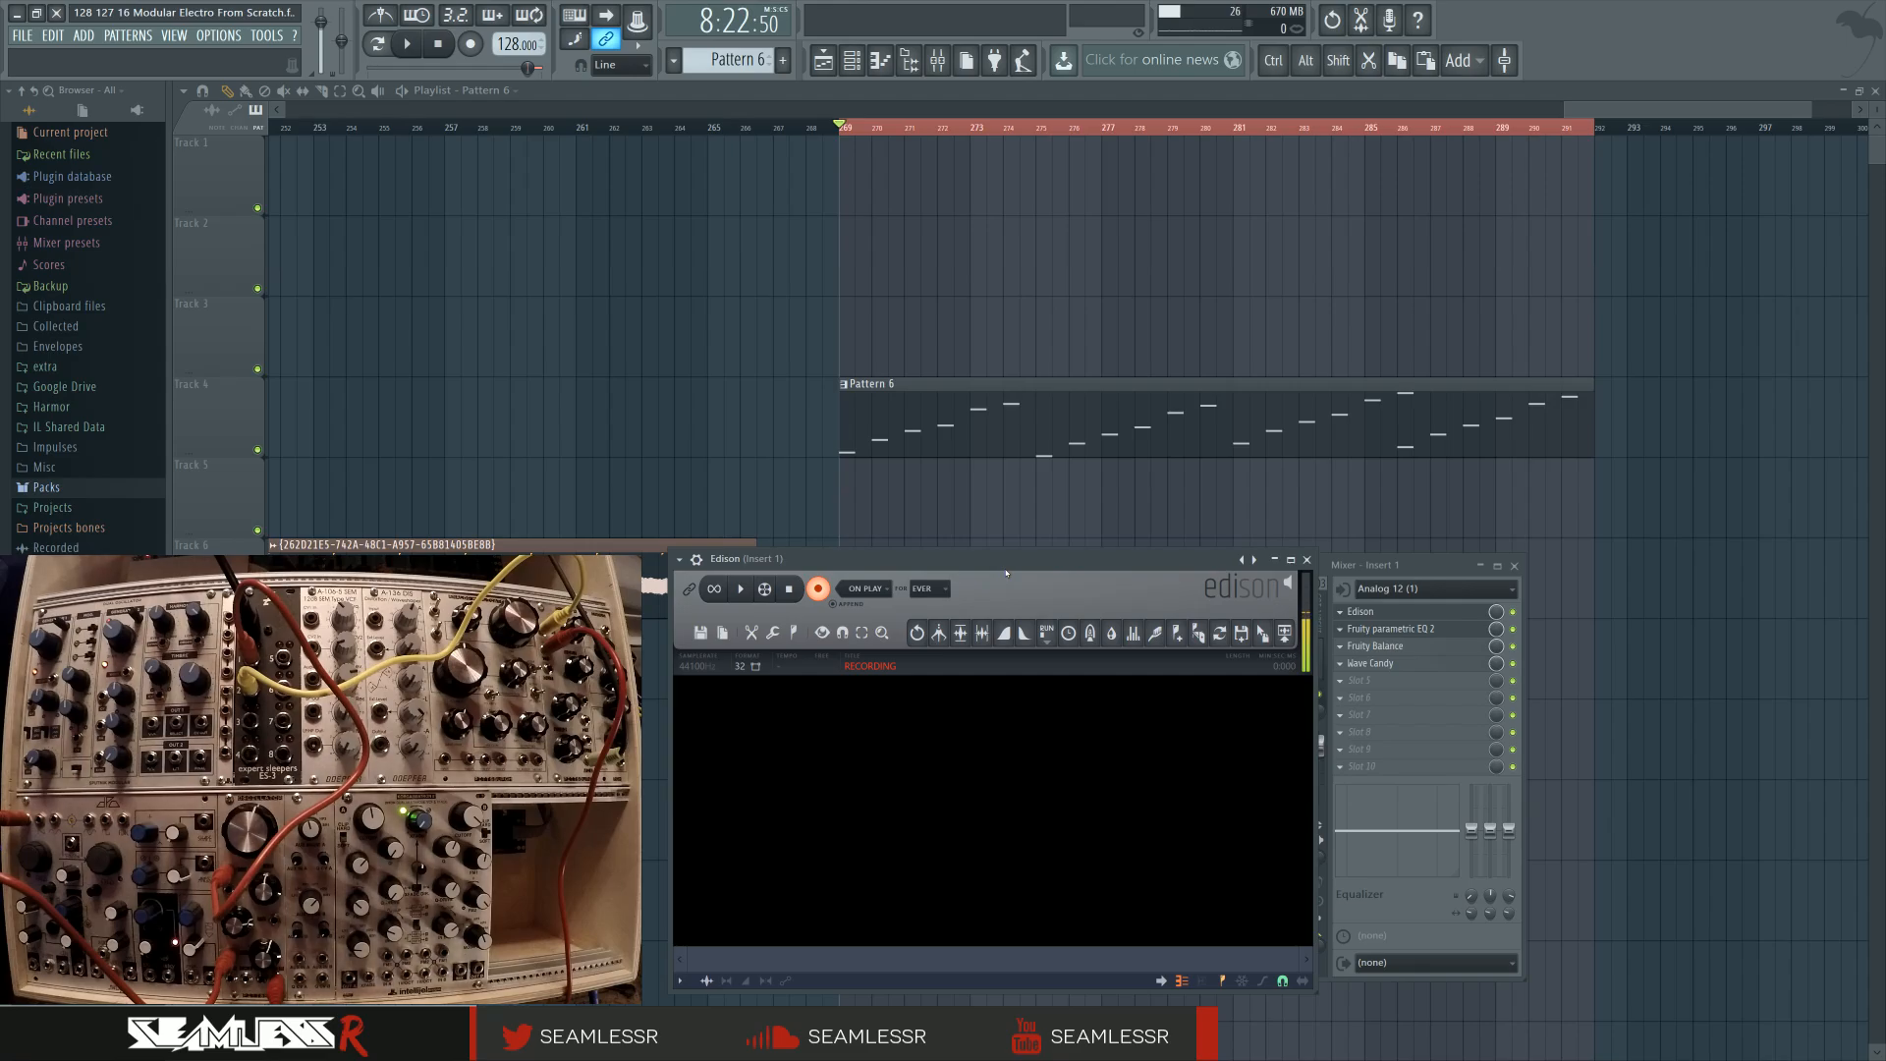
pyautogui.press('space')
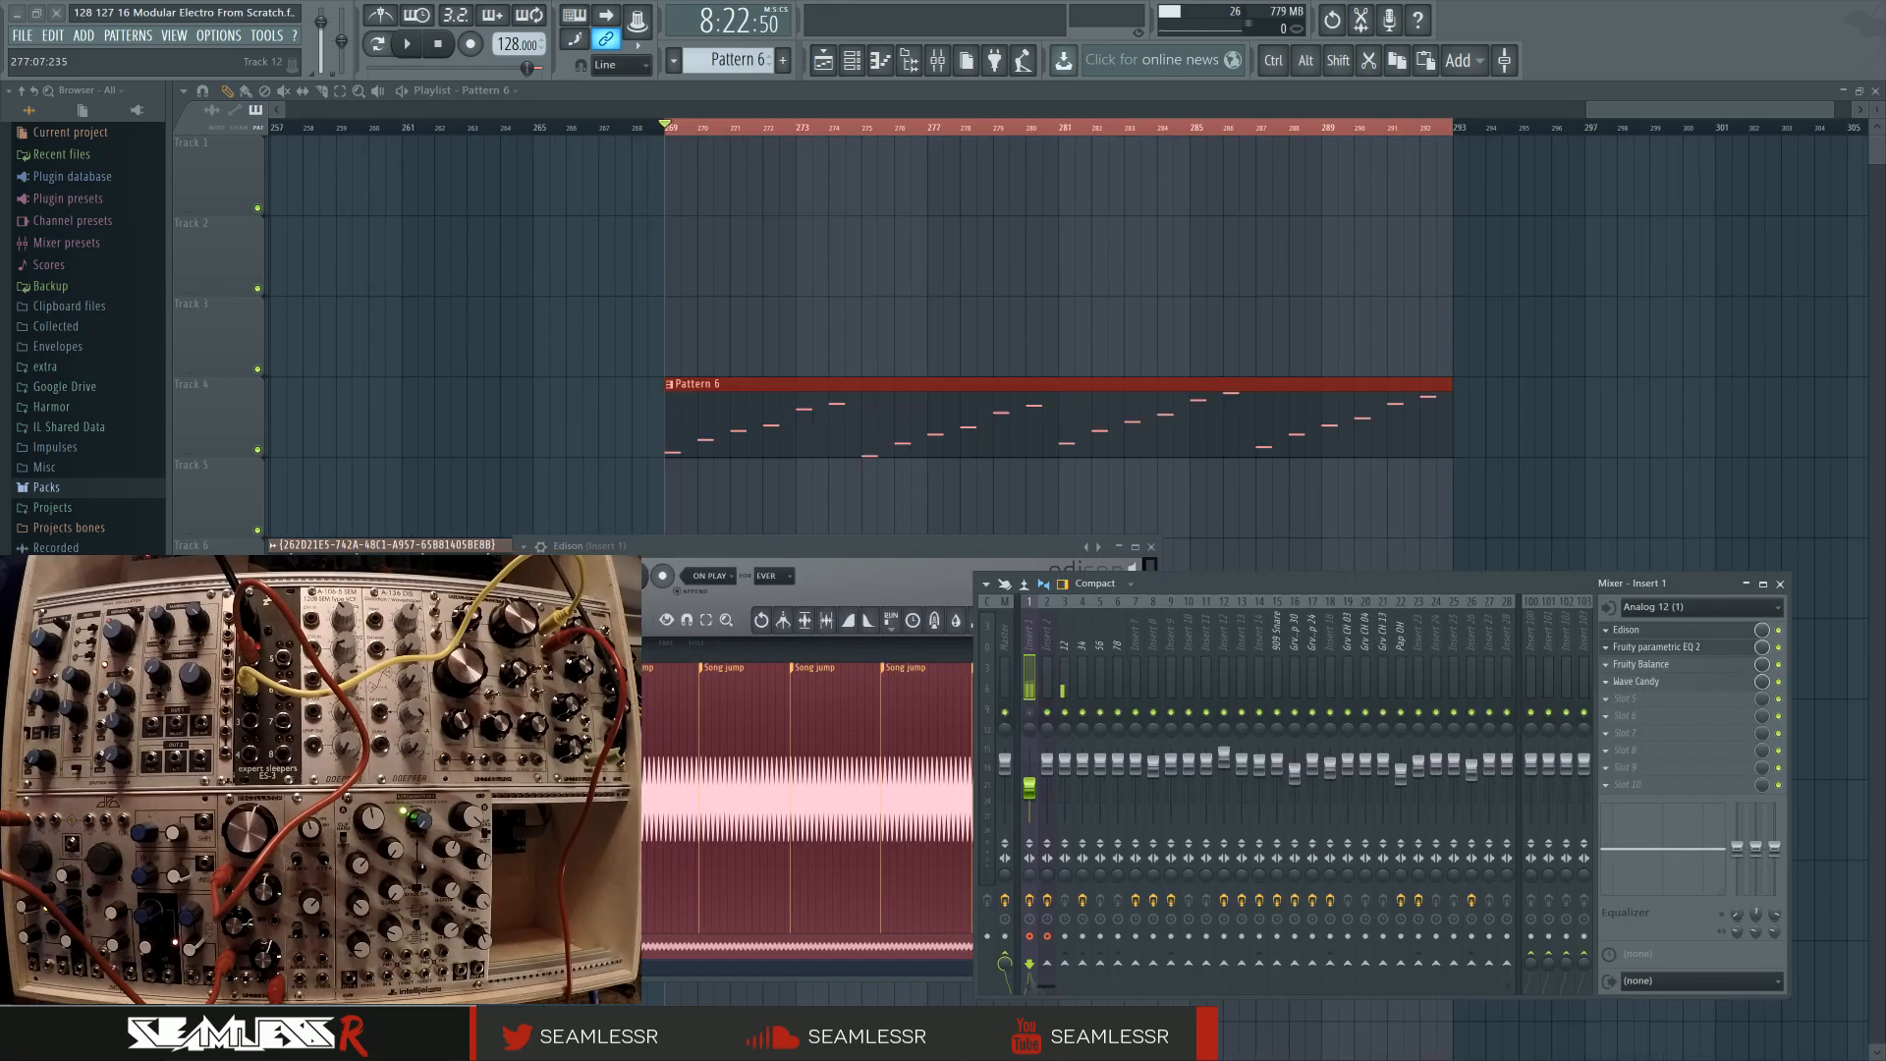
# Move the Pattern 6 clip to Track 9 starting at bar 7, and clear the playlist time selection
pyautogui.click(801, 579)
pyautogui.keyDown('ctrl'); pyautogui.click(506, 821); pyautogui.keyUp('ctrl')
pyautogui.scroll(-8, 506, 820)
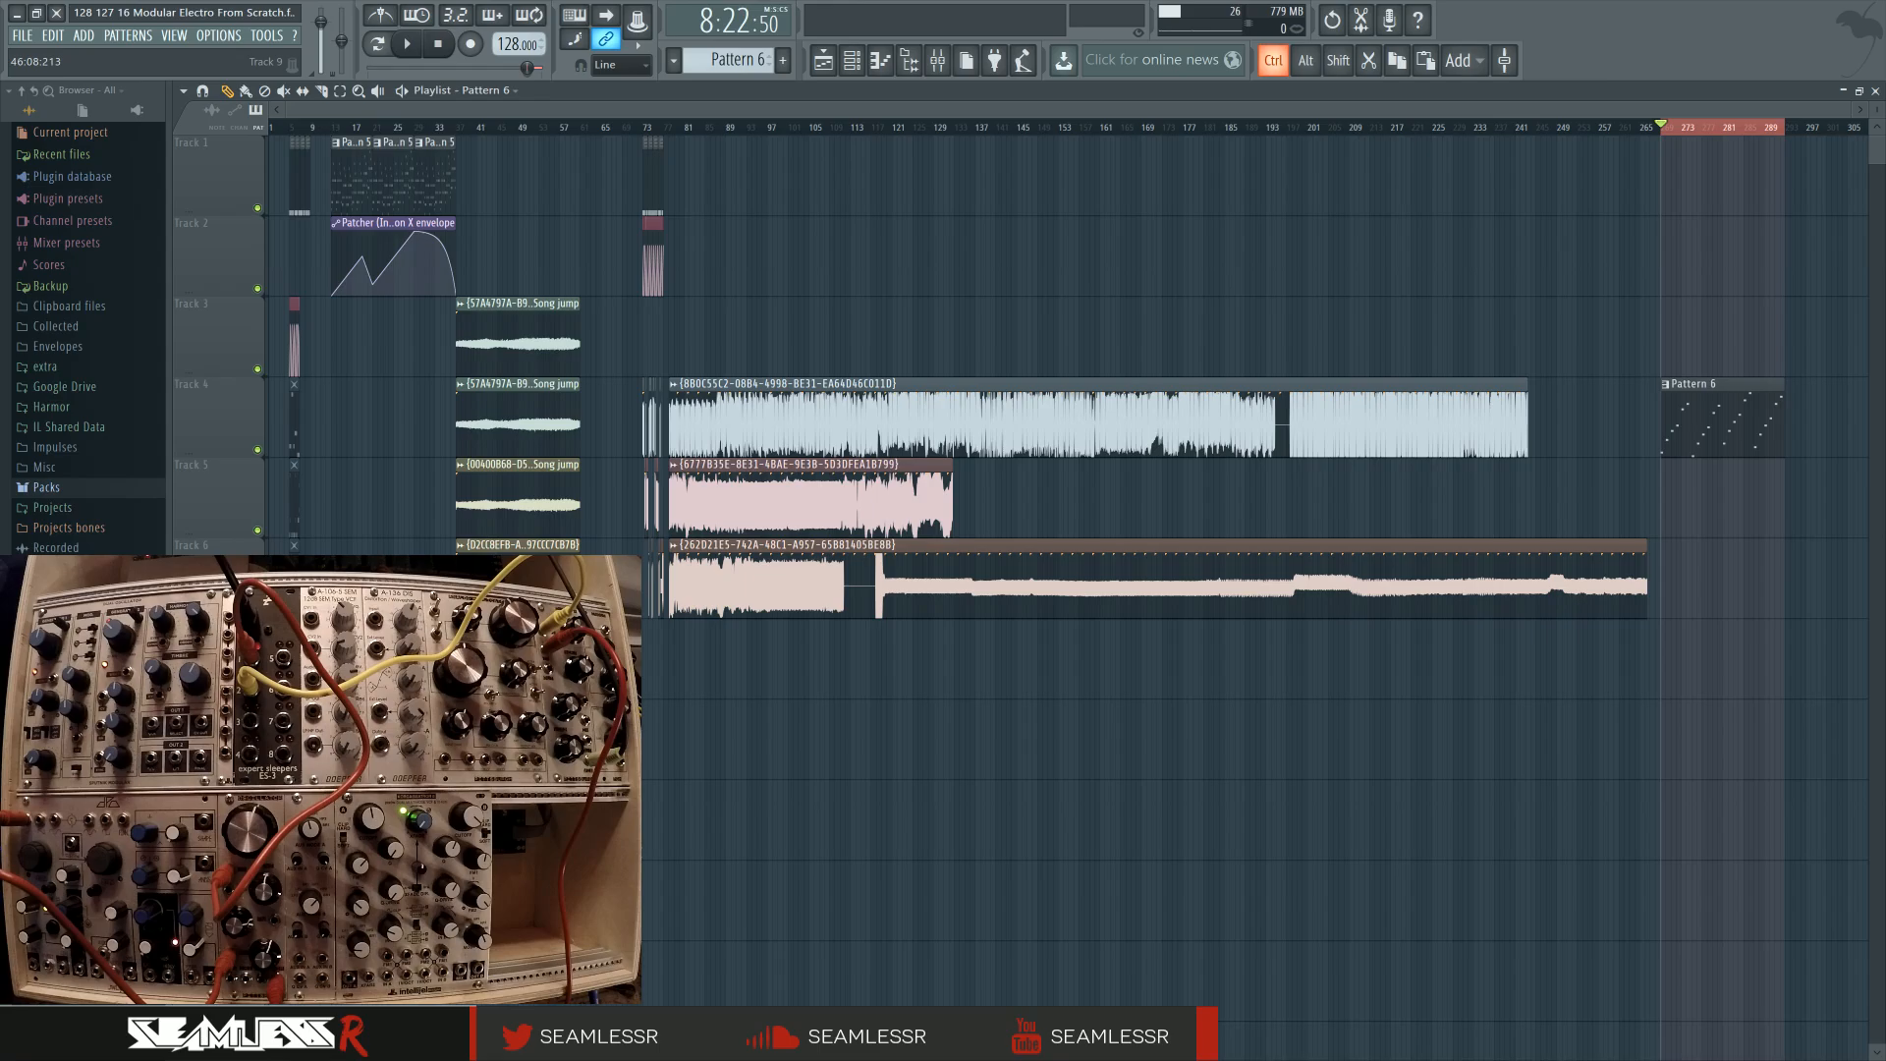
pyautogui.rightClick(1679, 412)
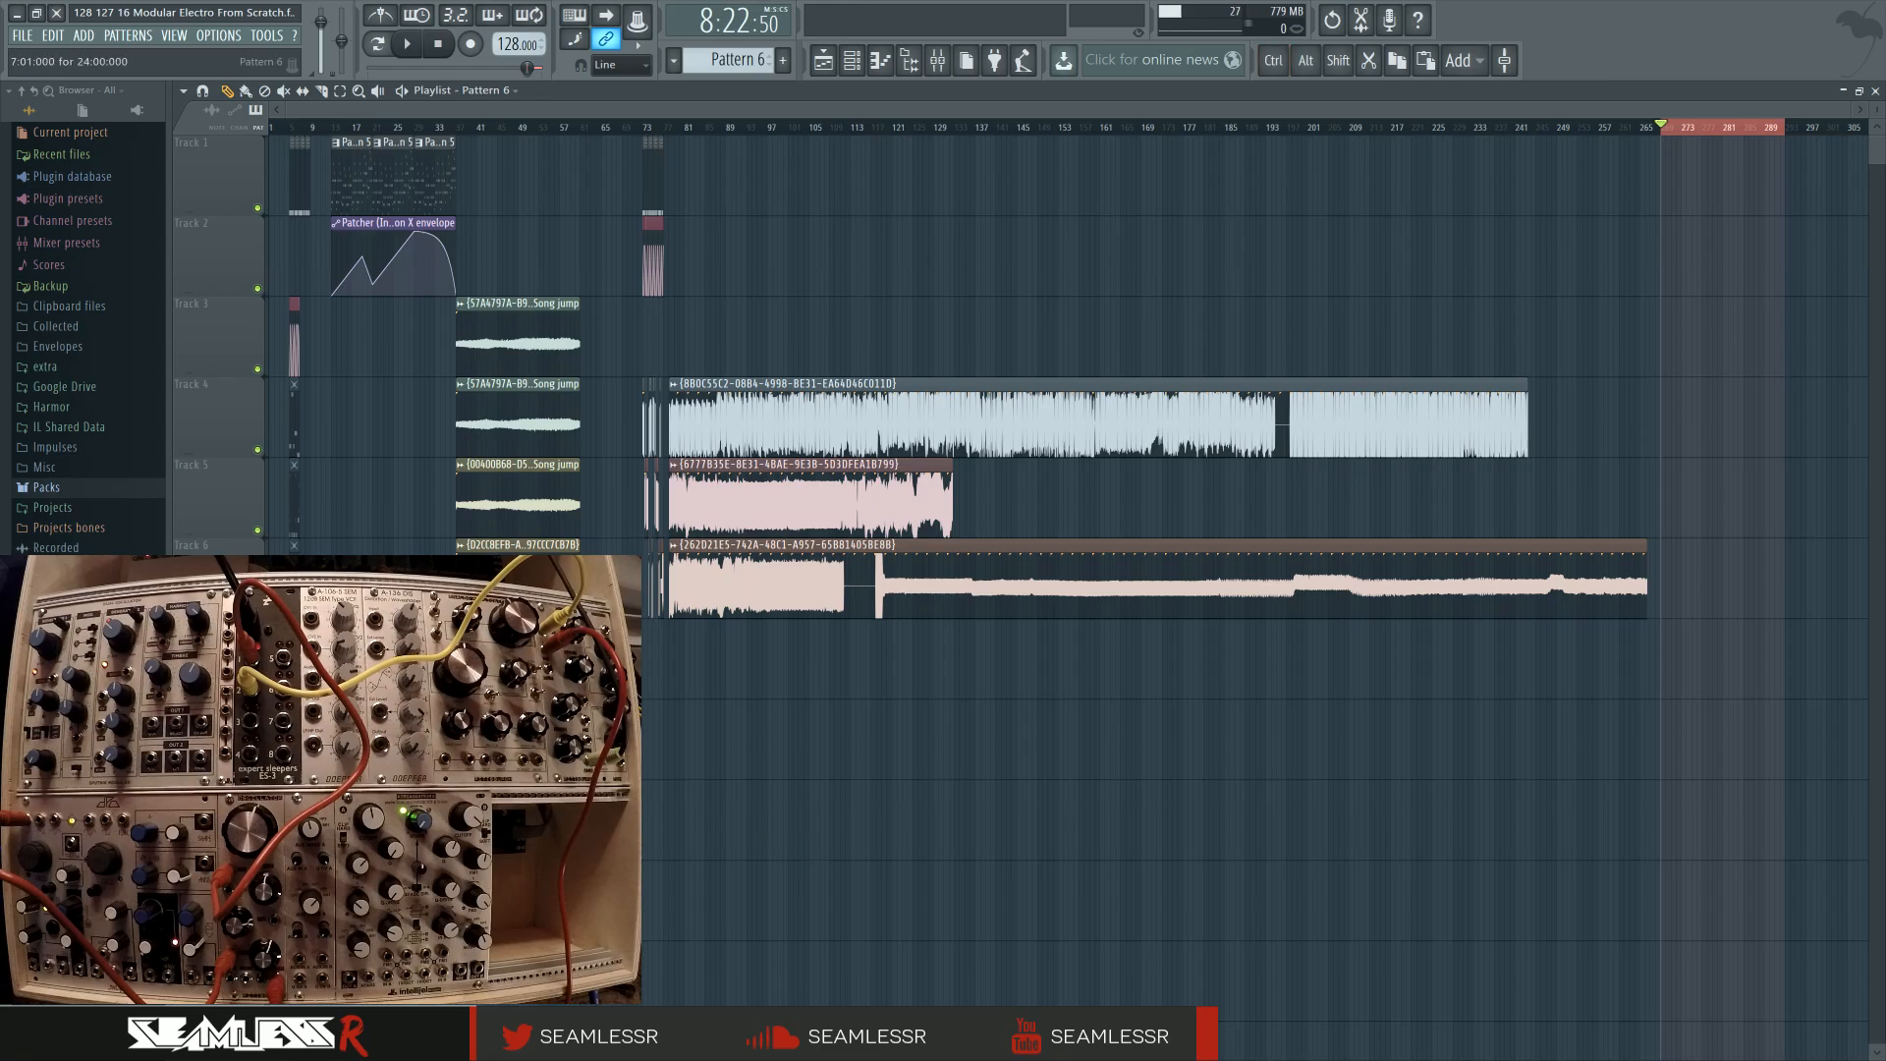
pyautogui.keyDown('ctrl'); pyautogui.click(1678, 131); pyautogui.keyUp('ctrl')
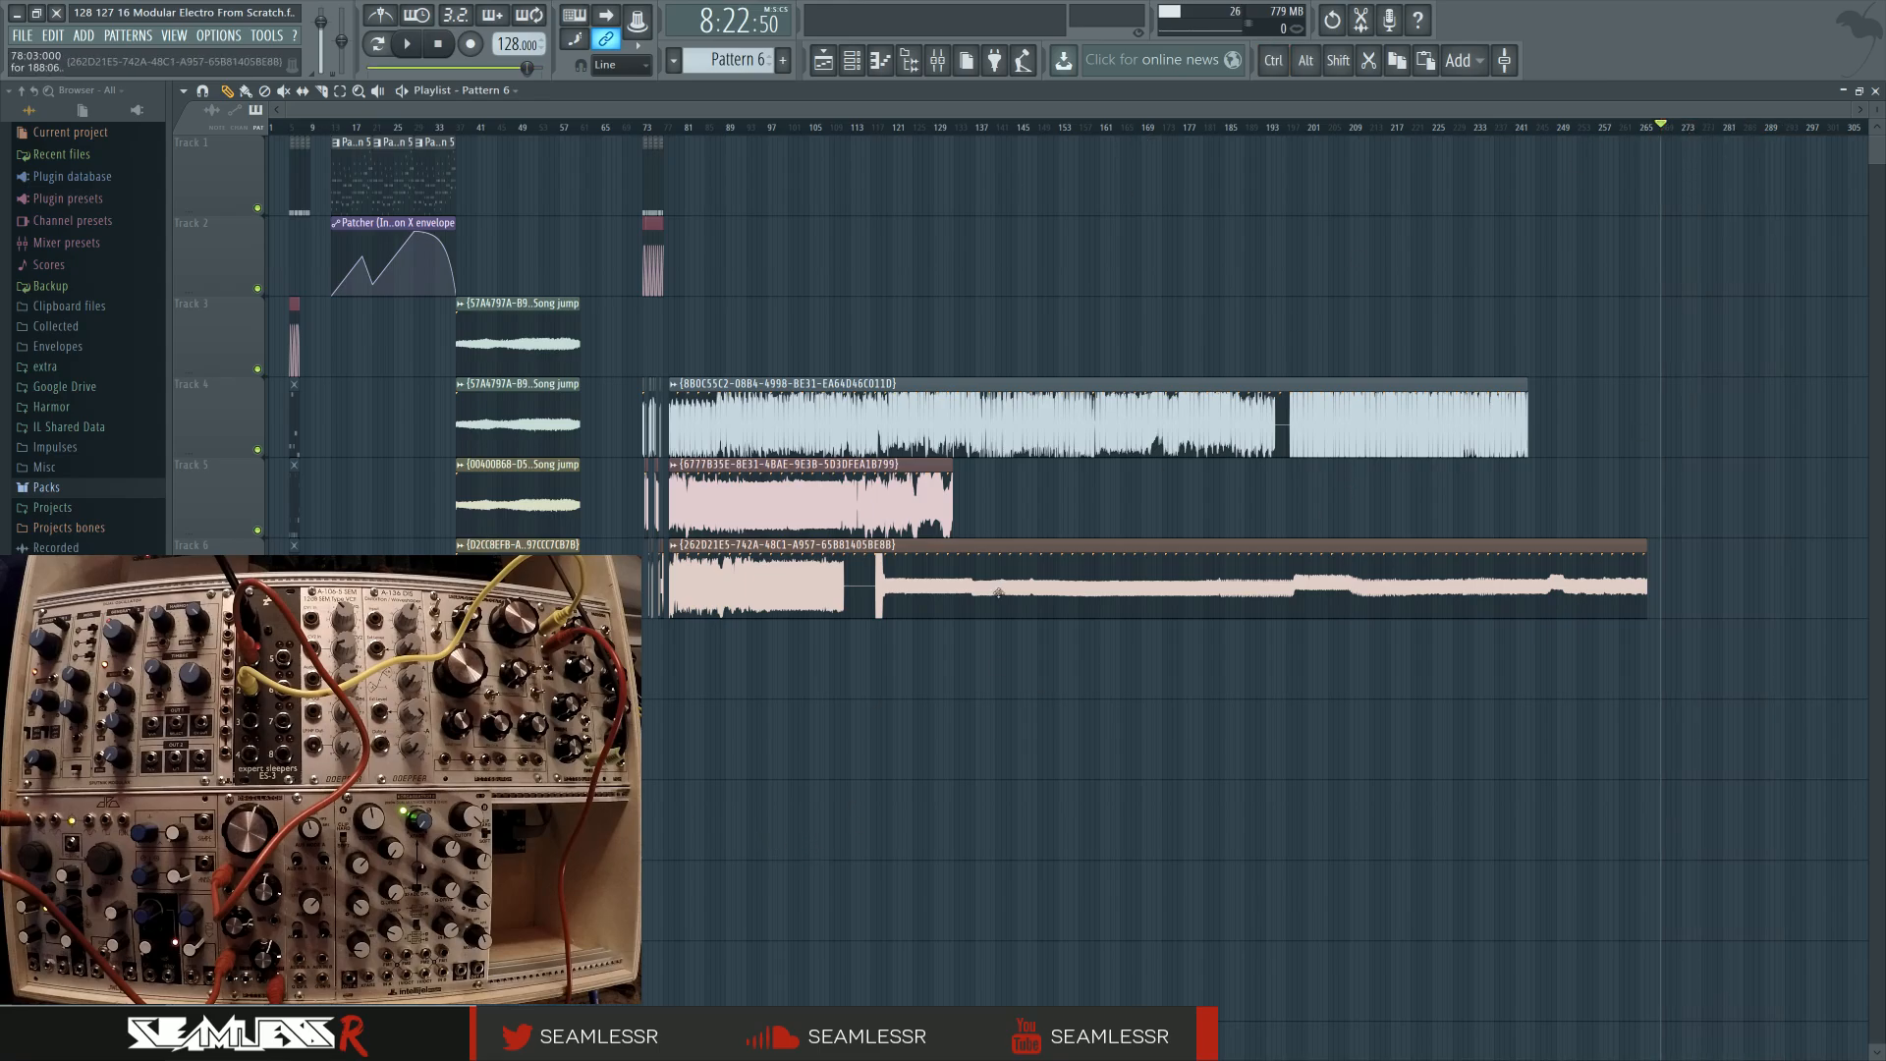
# Select all clips from bar 73 onward, shift them together so they start at bar 97, and deselect them
pyautogui.keyDown('ctrl'); pyautogui.moveTo(631, 204); pyautogui.dragTo(1278, 580); pyautogui.keyUp('ctrl')
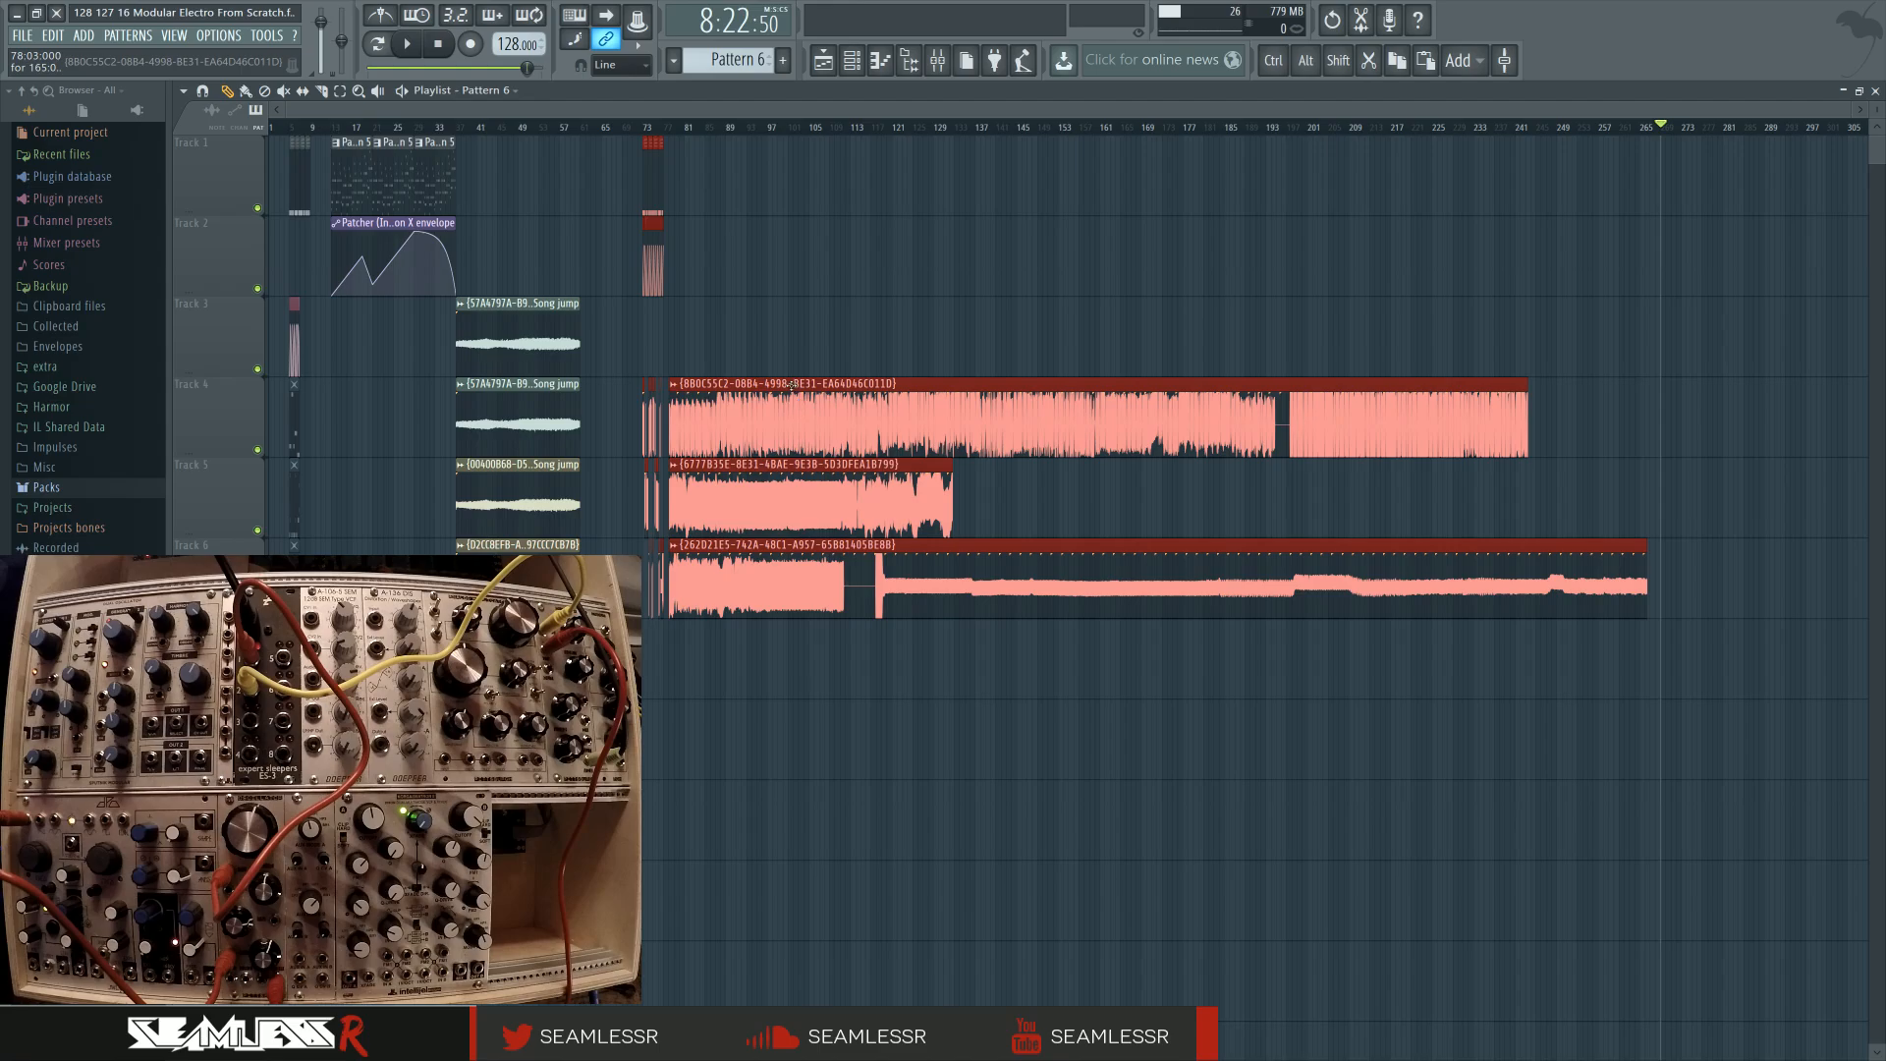
pyautogui.moveTo(791, 386); pyautogui.dragTo(905, 388)
pyautogui.scroll(4, 749, 399)
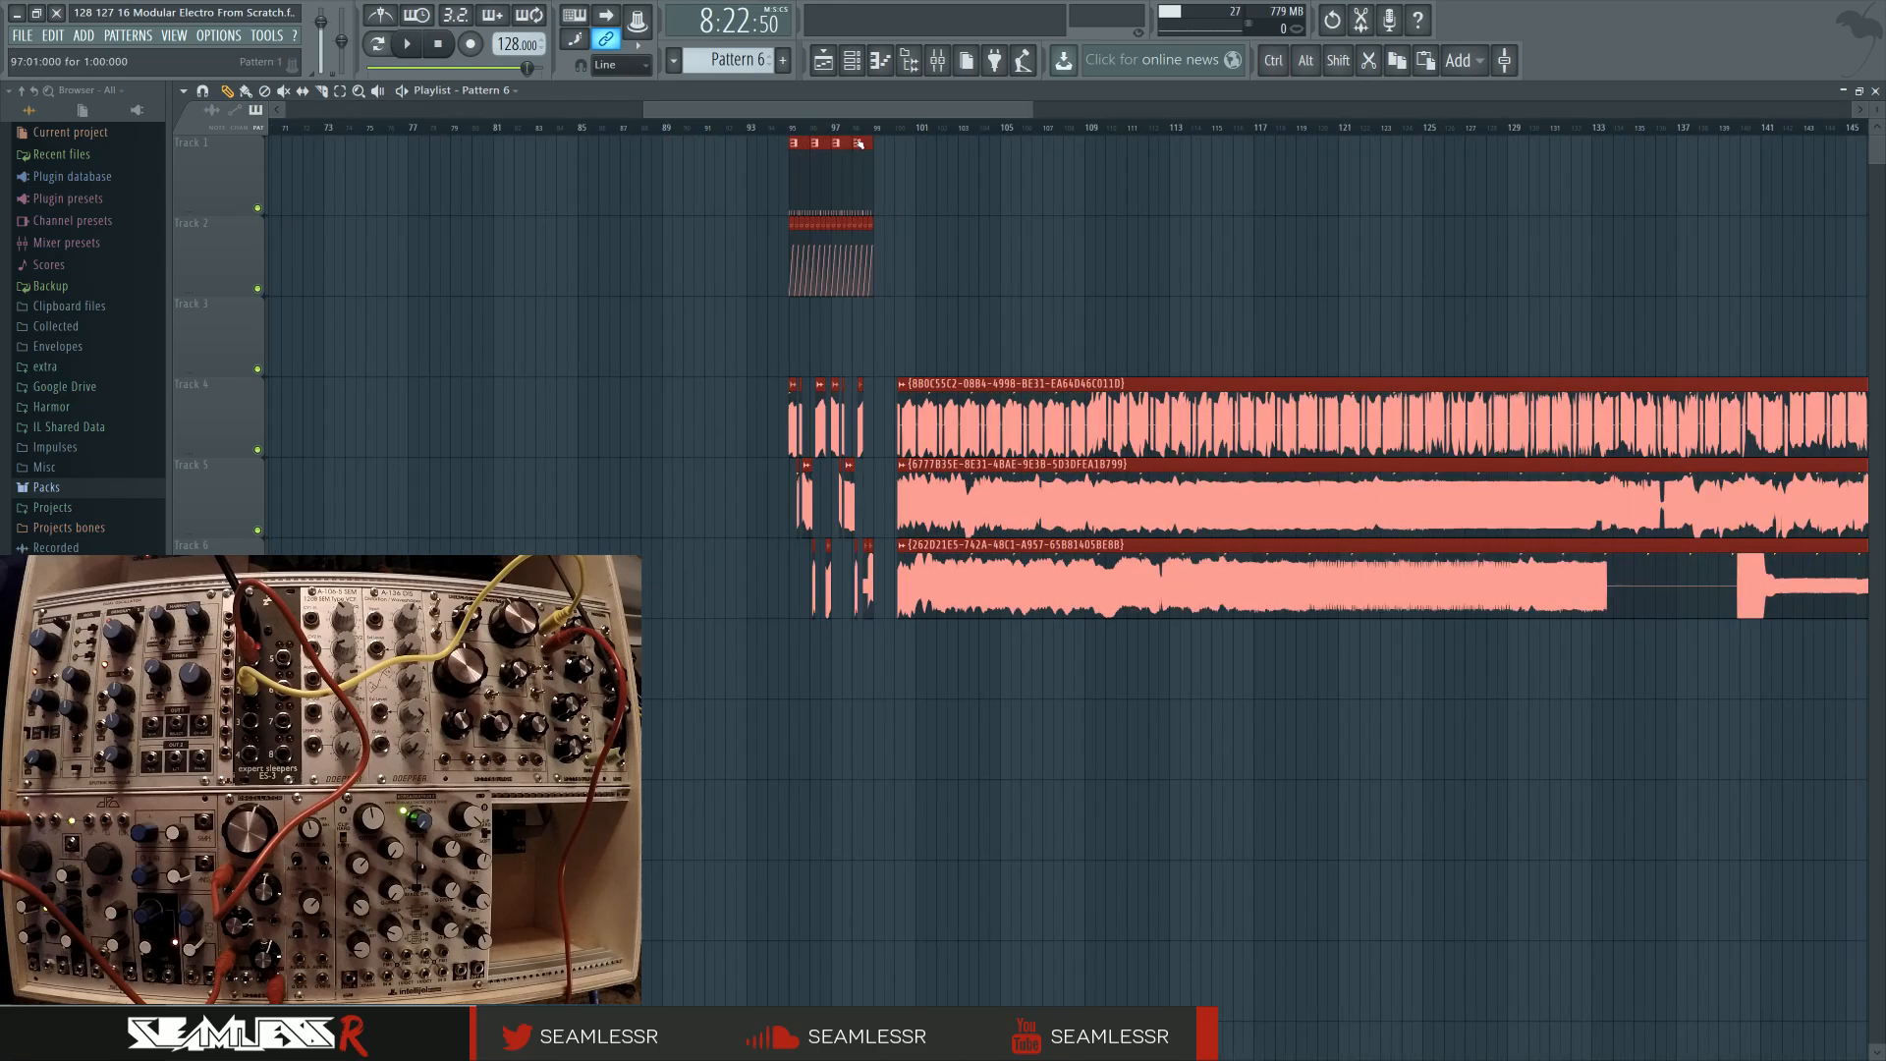
pyautogui.moveTo(836, 145); pyautogui.dragTo(868, 150)
pyautogui.keyDown('ctrl'); pyautogui.click(692, 304); pyautogui.keyUp('ctrl')
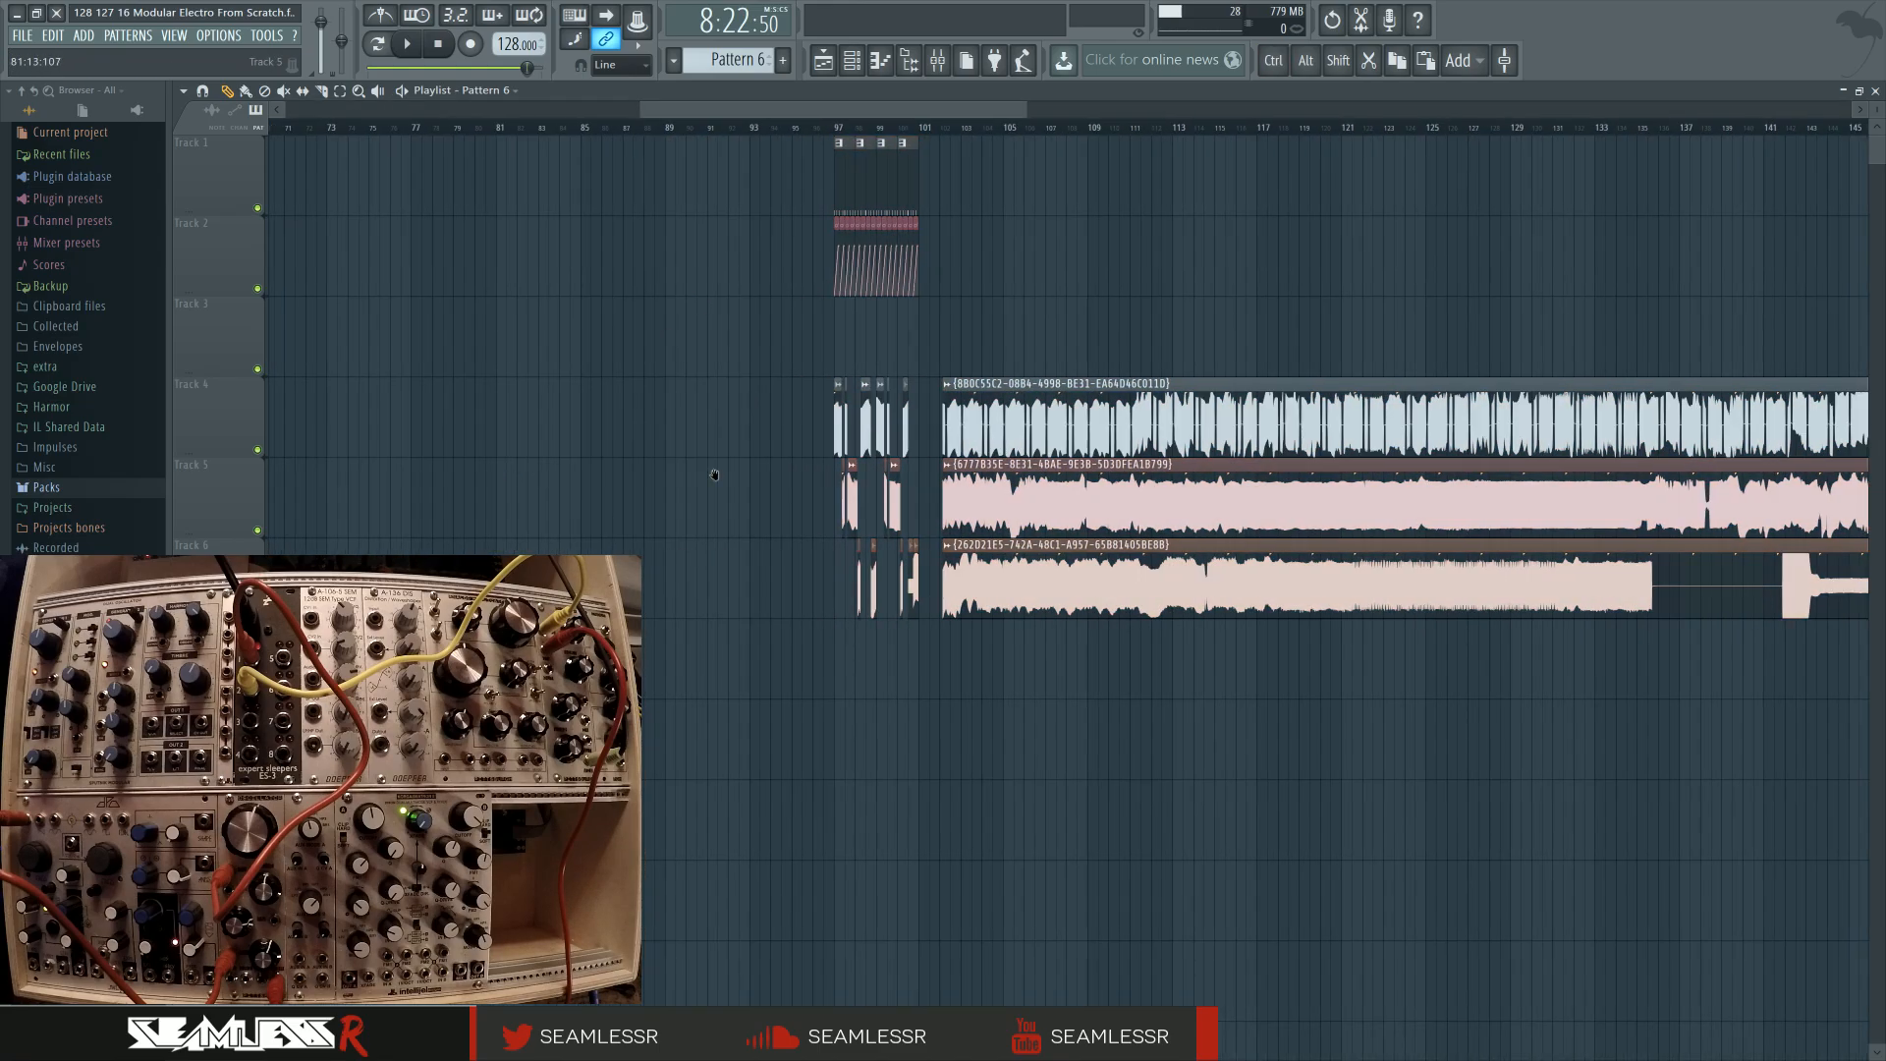
# Place the Edison recording from Insert 1 in the playlist as an audio clip on Track 9, starting at bar 65
pyautogui.moveTo(473, 393); pyautogui.dragTo(869, 552)
pyautogui.scroll(-1, 868, 552)
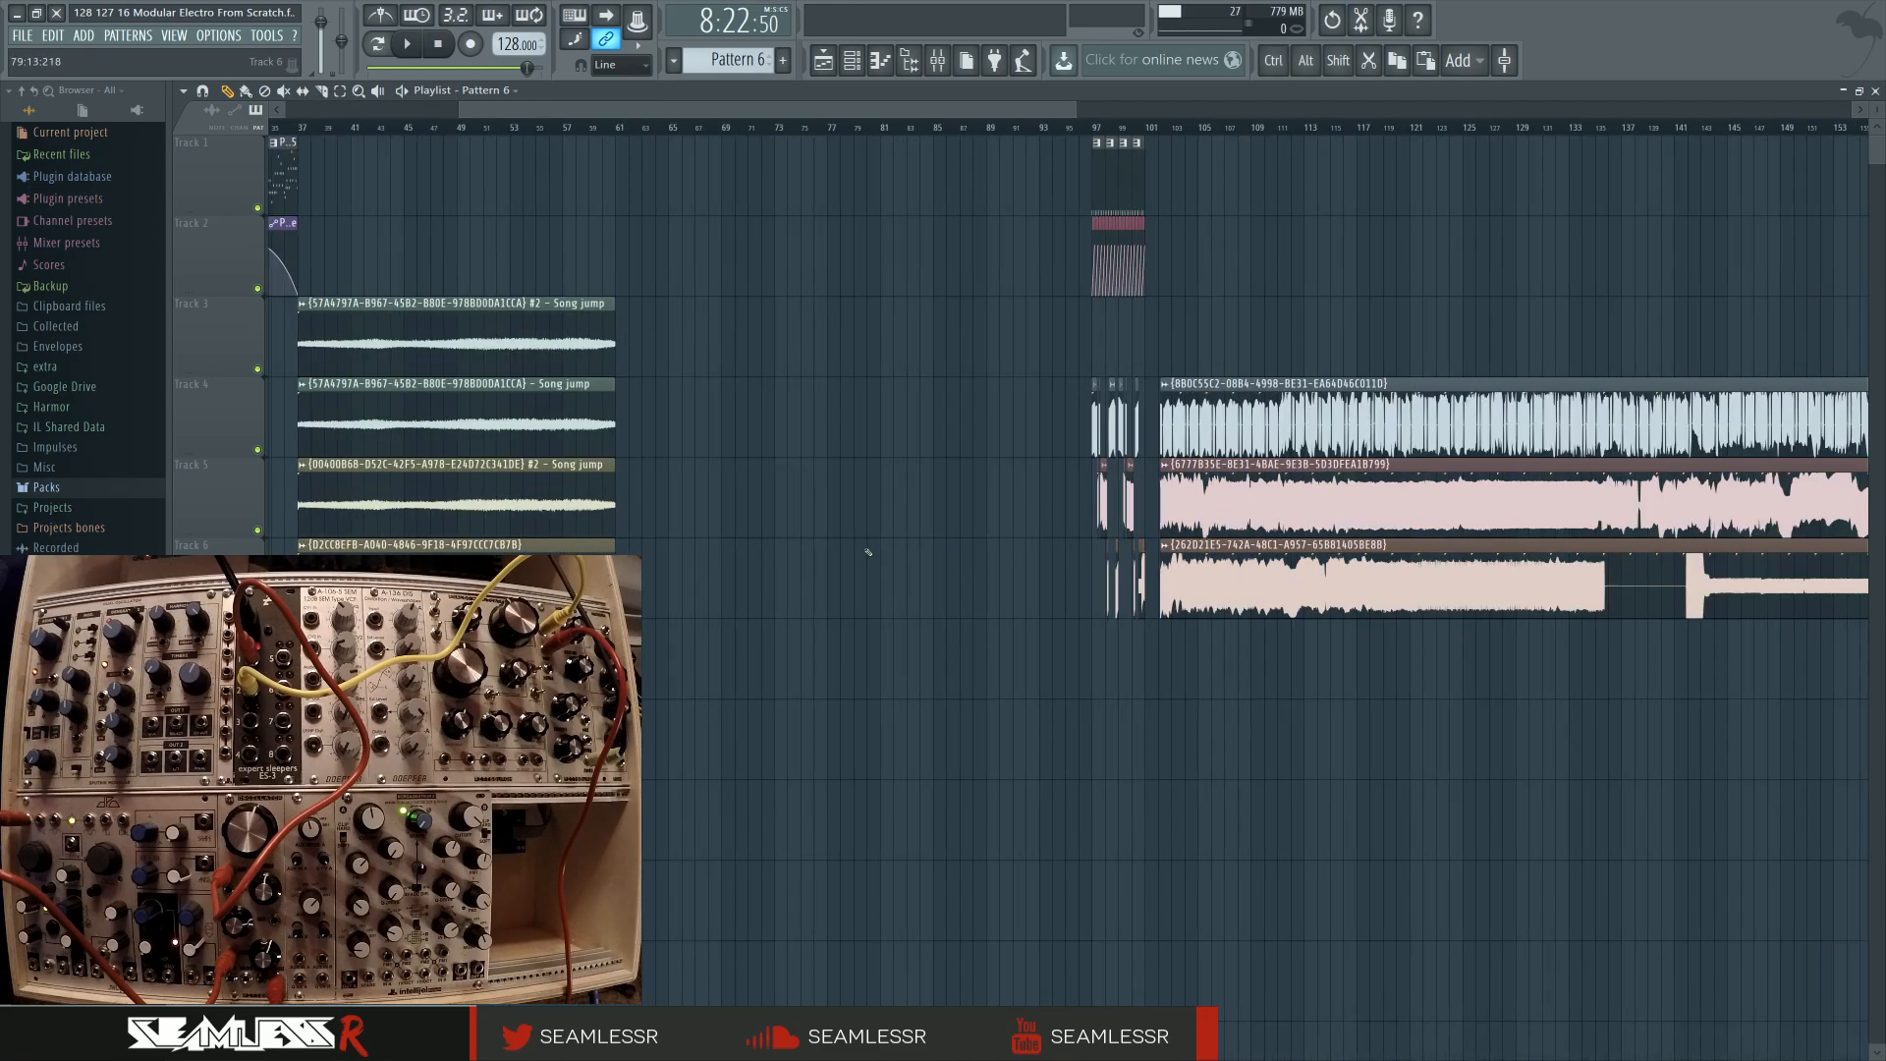
pyautogui.click(937, 61)
pyautogui.click(1654, 633)
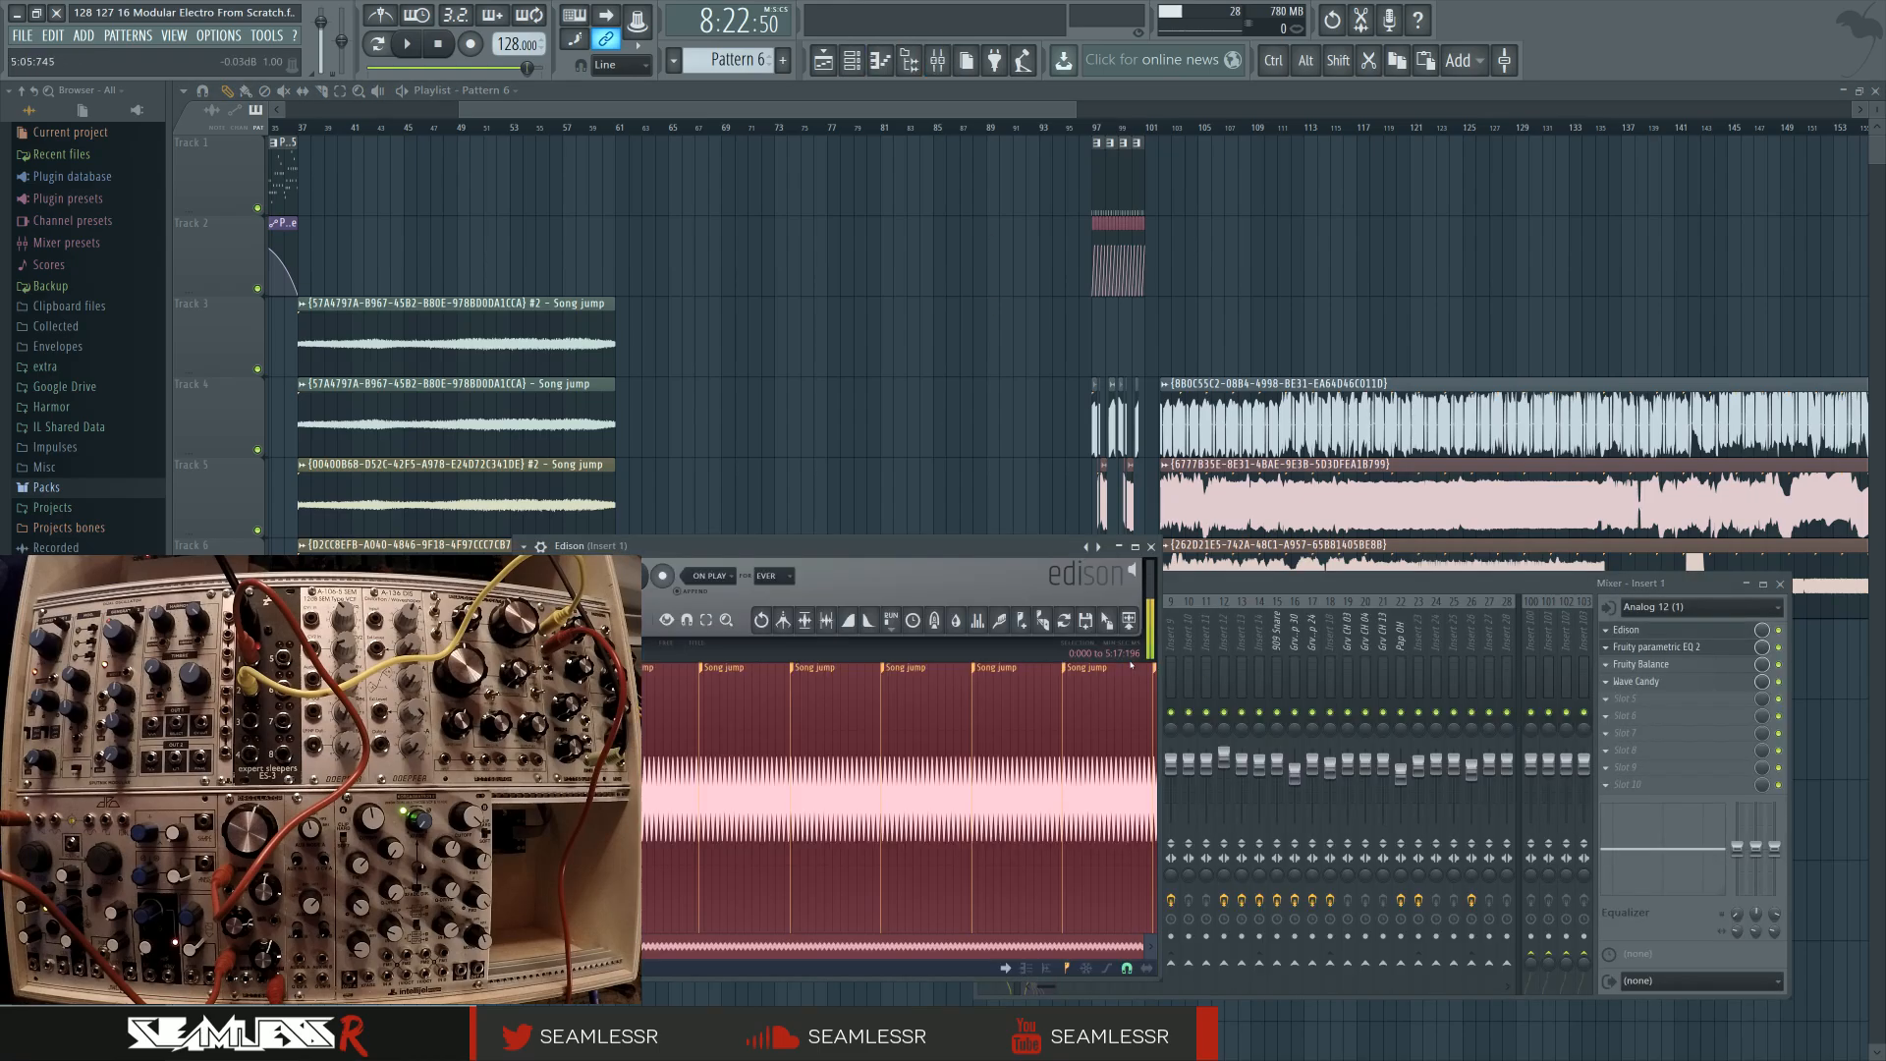
pyautogui.moveTo(1098, 646); pyautogui.dragTo(963, 655)
pyautogui.moveTo(789, 509); pyautogui.dragTo(718, 858)
pyautogui.scroll(5, 712, 865)
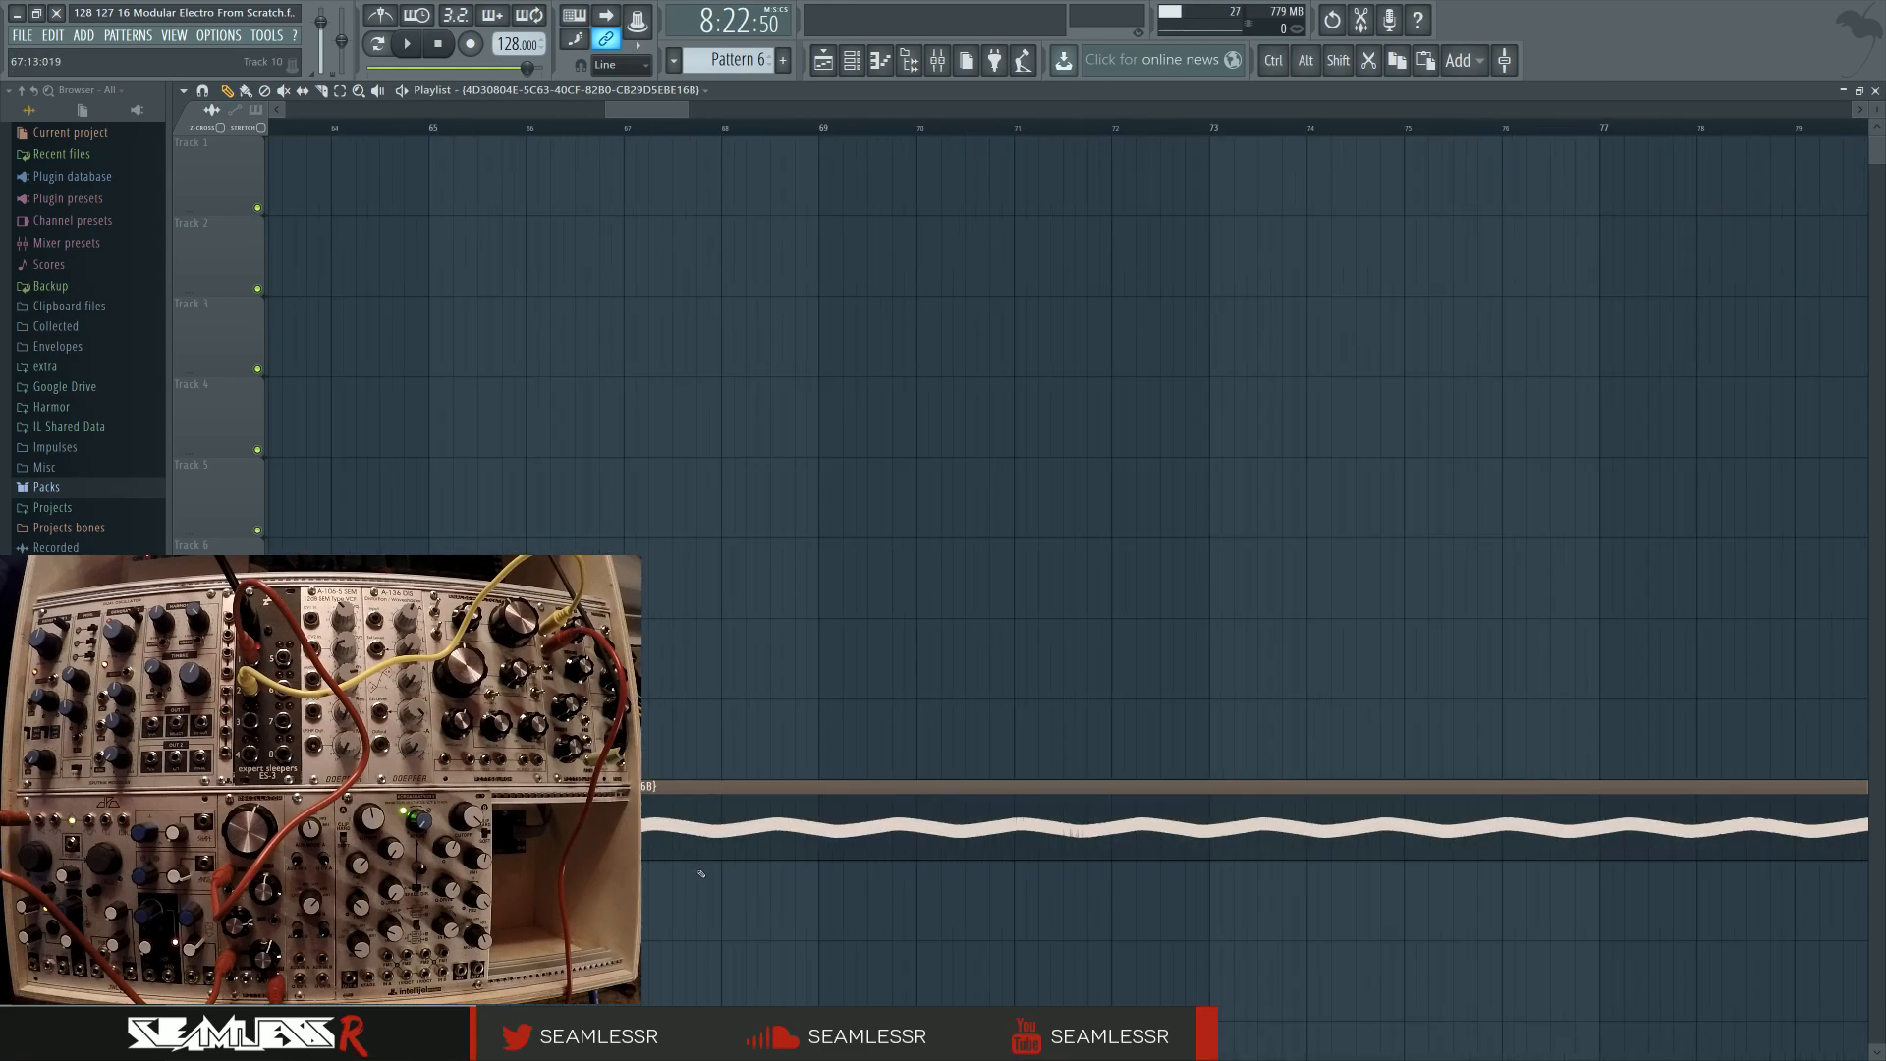
# Play the song from bar 65 to audition the new recording on Track 9, and stop playback
pyautogui.scroll(-3, 702, 873)
pyautogui.click(577, 128)
pyautogui.press('space')
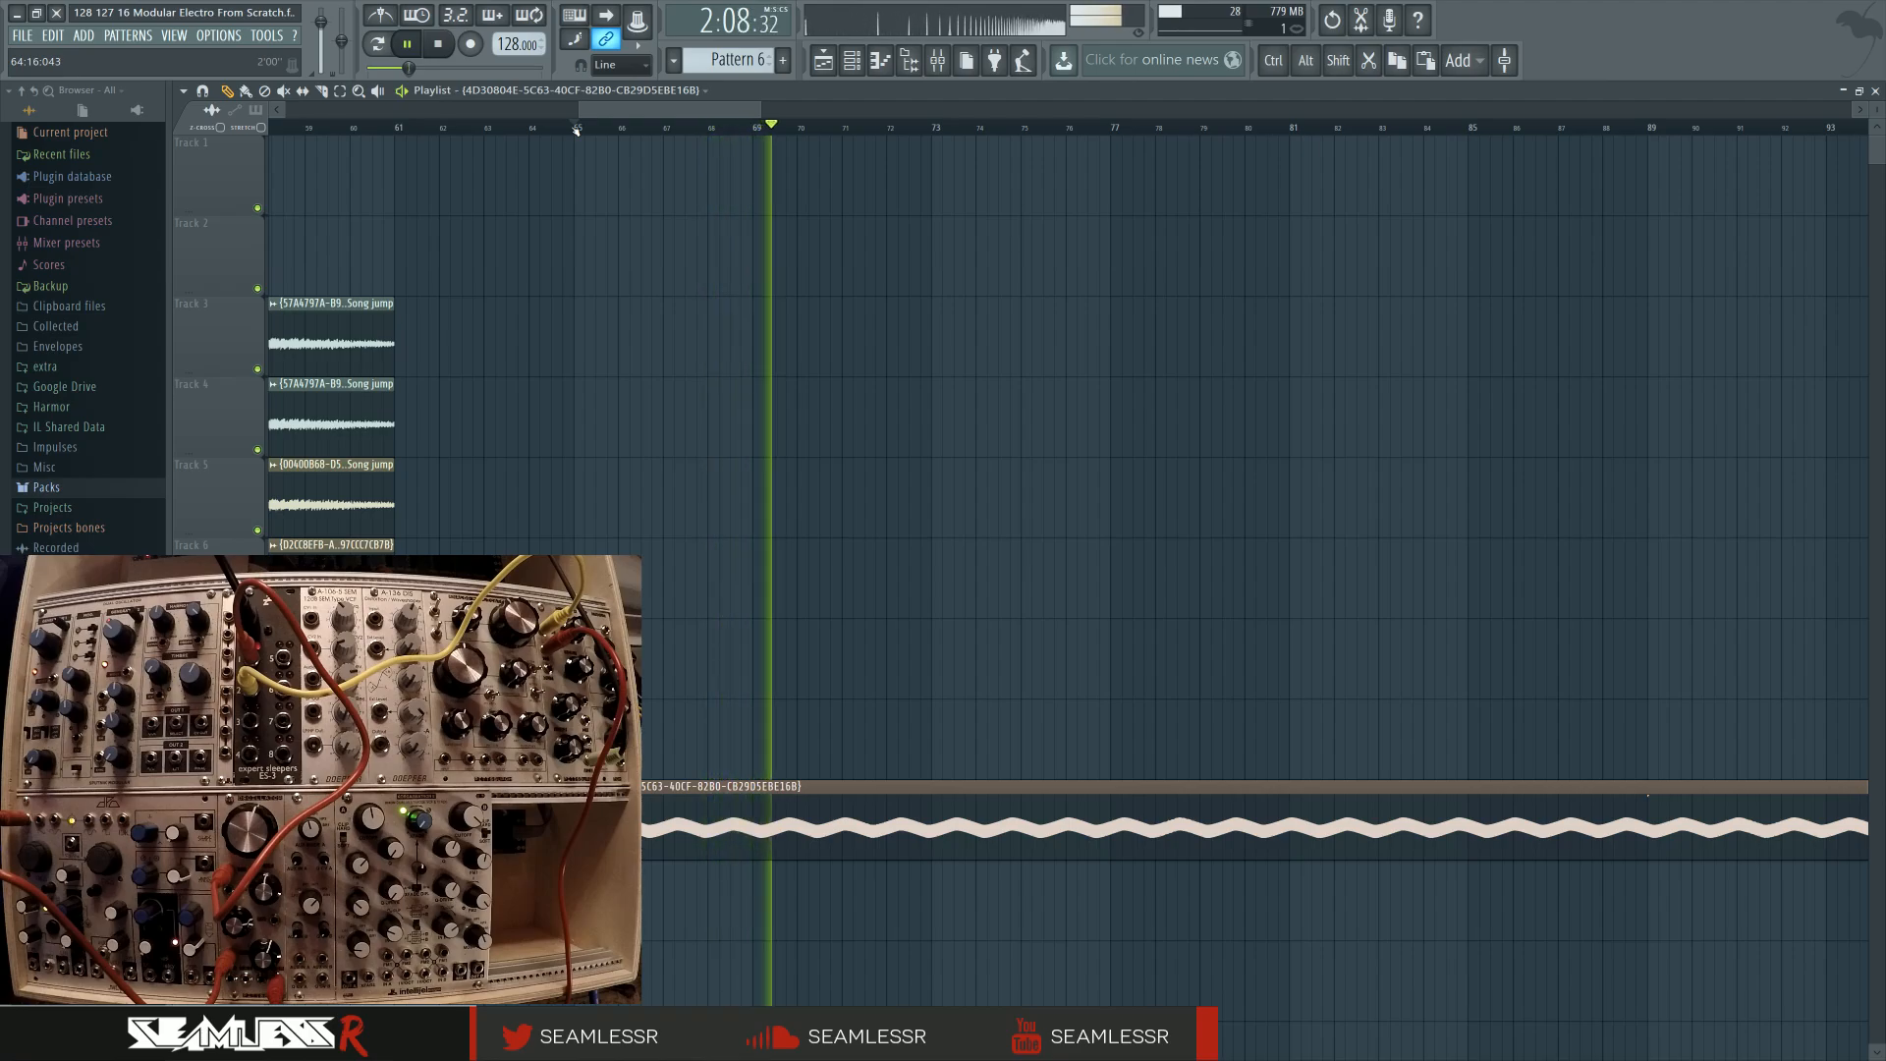
pyautogui.press('space')
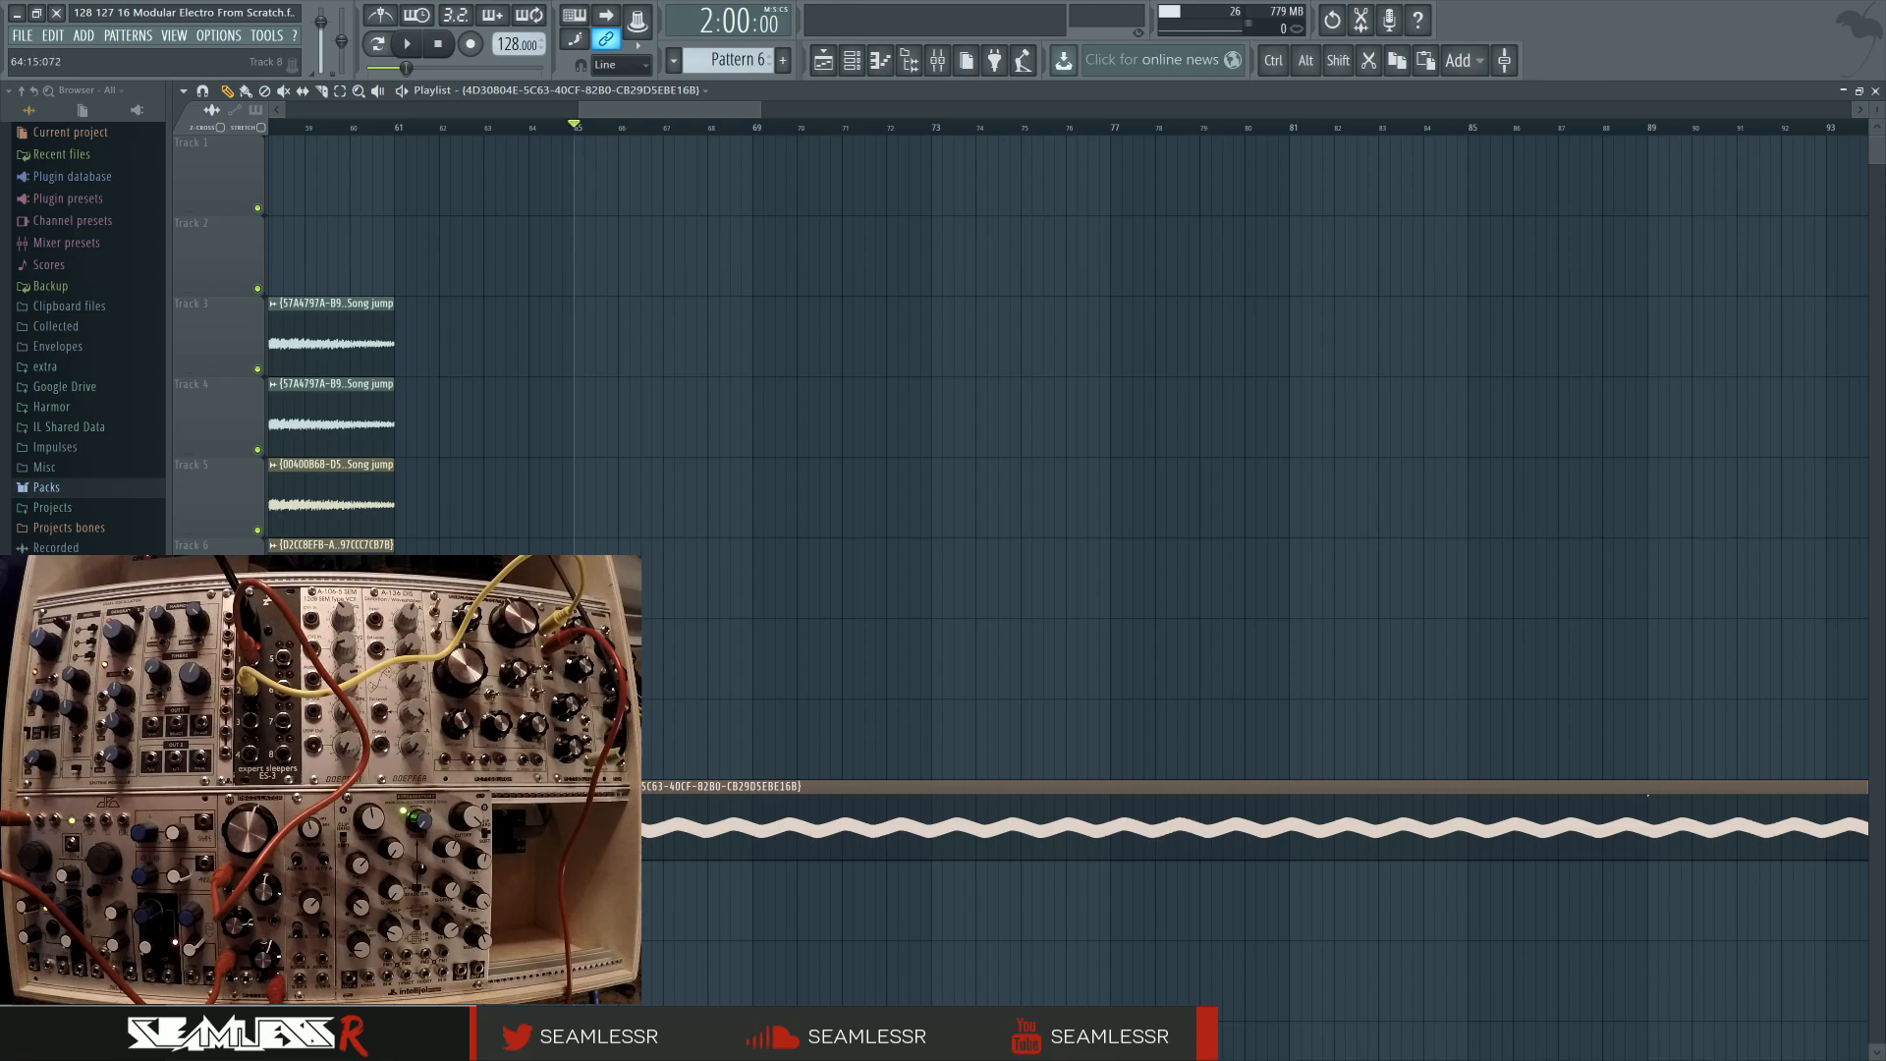
# Slice the Track 9 recording at every song jump marker, cutting it into 24-bar clips from bar 89 onward
pyautogui.scroll(-2, 1253, 491)
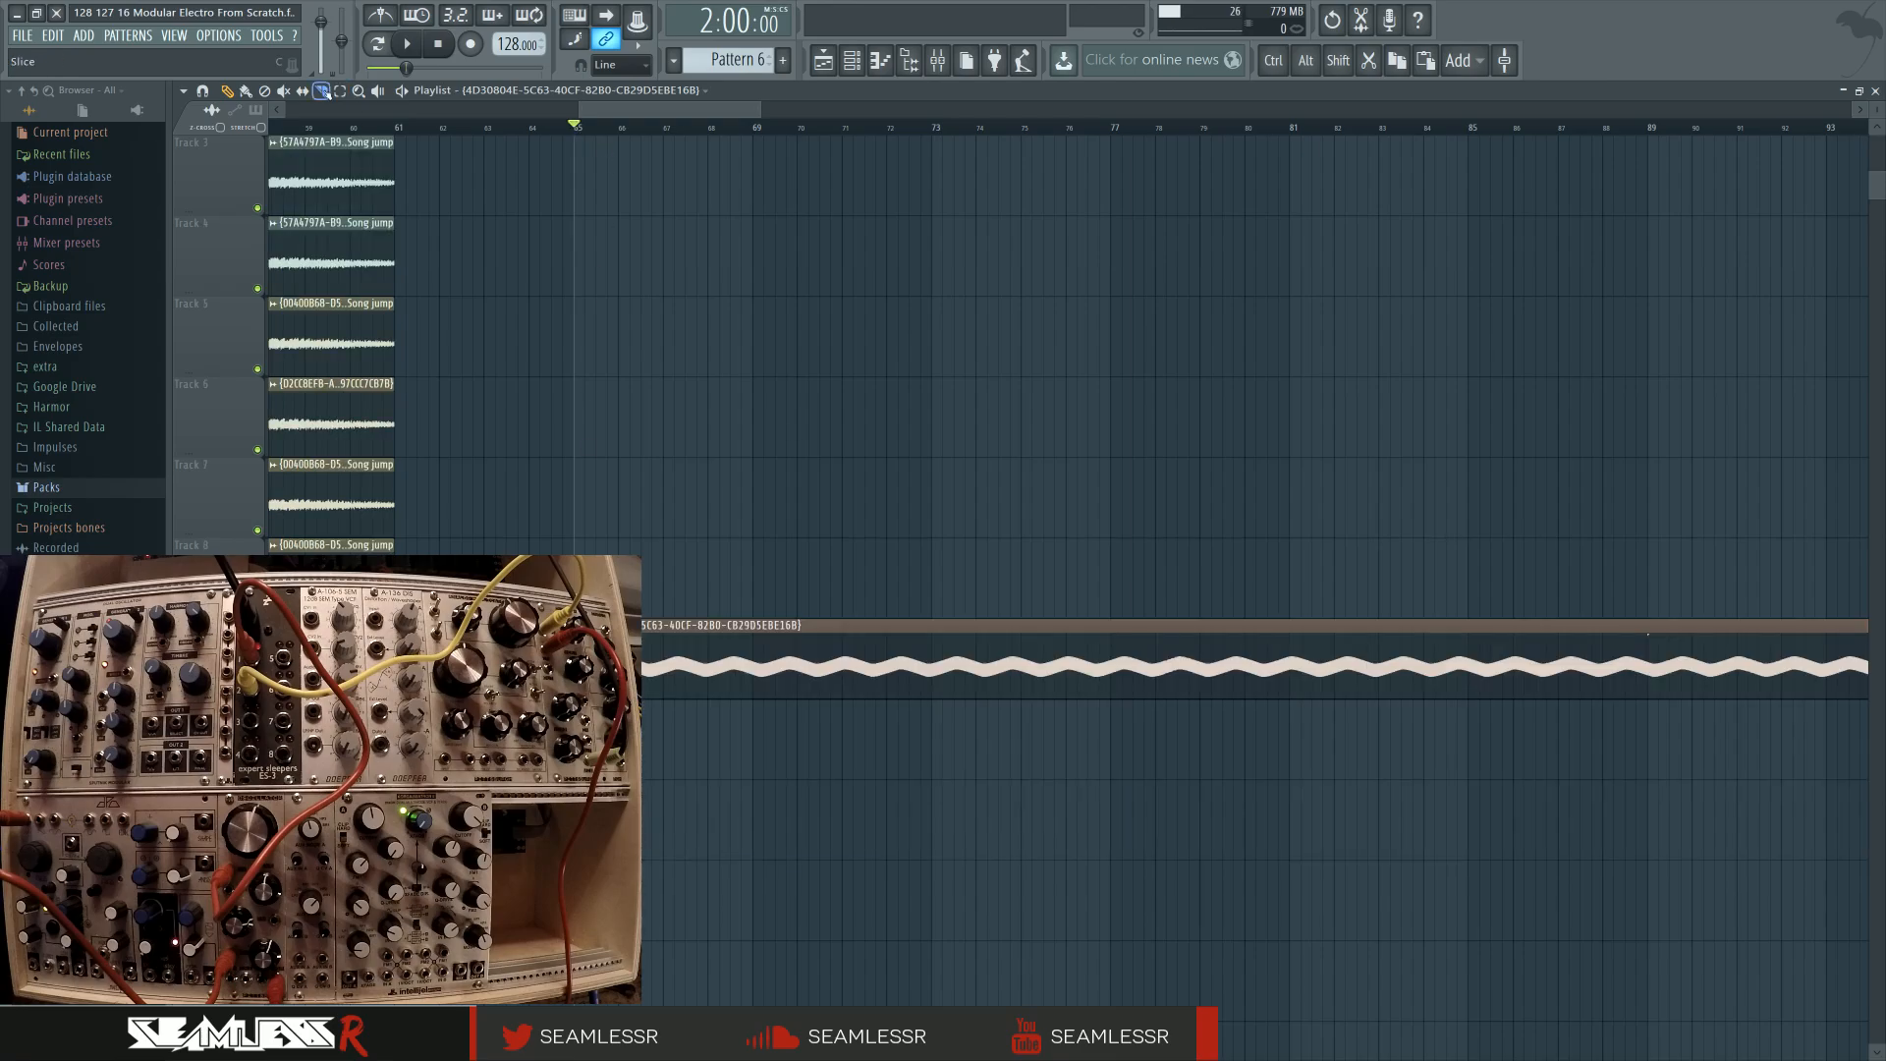
pyautogui.scroll(-3, 976, 694)
pyautogui.hscroll(4, 1341, 650)
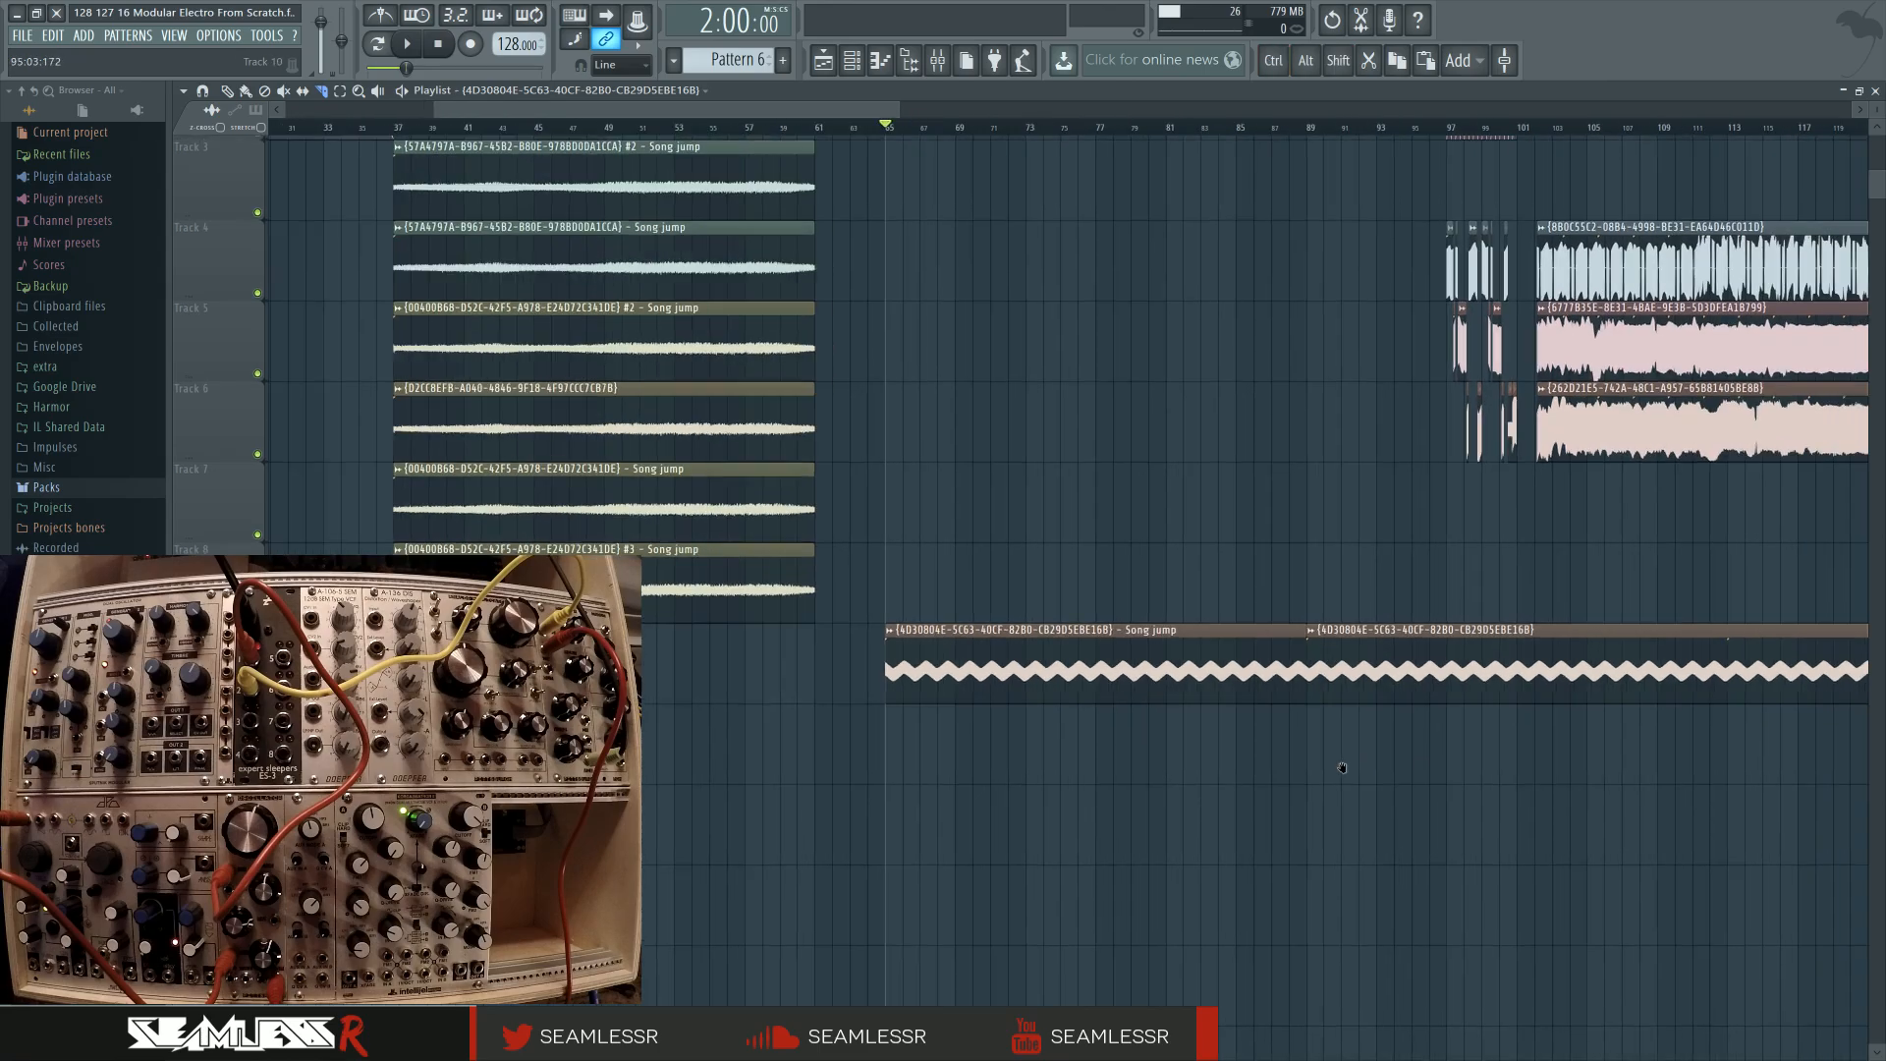
pyautogui.hscroll(4, 1244, 664)
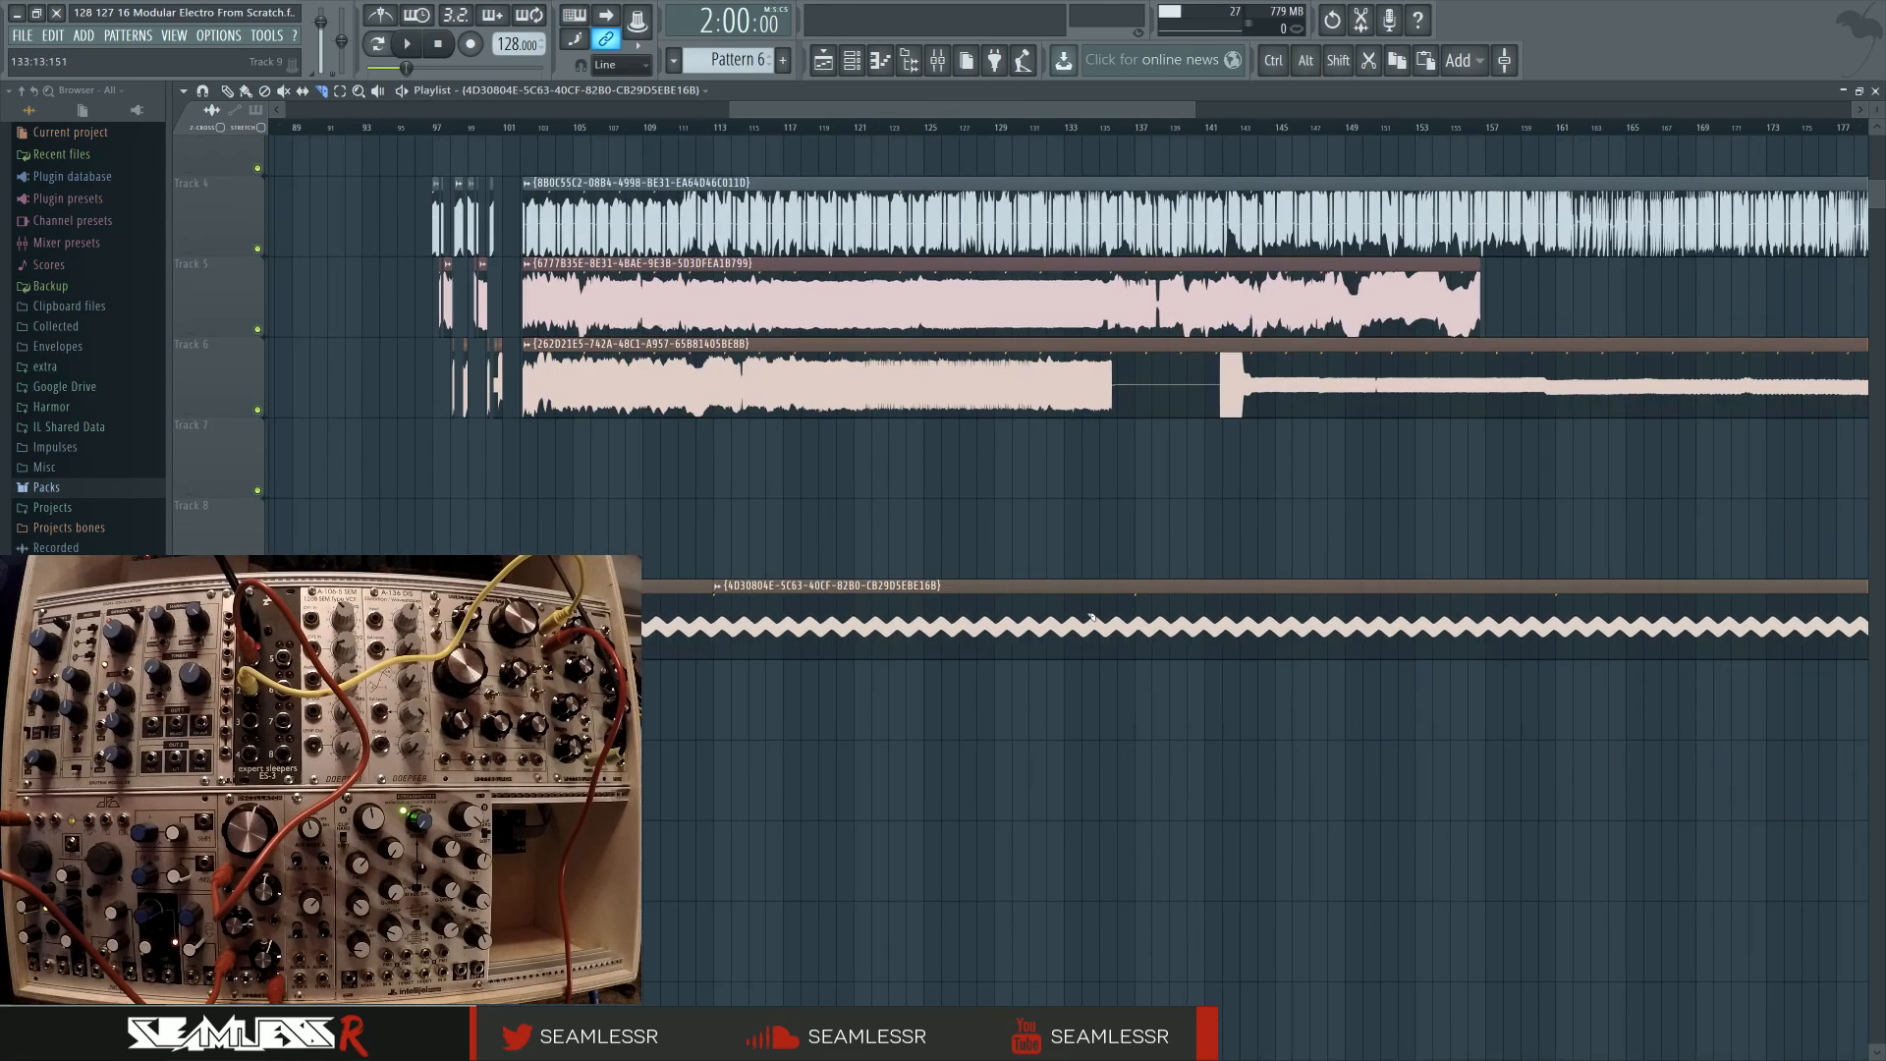
pyautogui.hscroll(4, 1097, 672)
pyautogui.hscroll(4, 1041, 629)
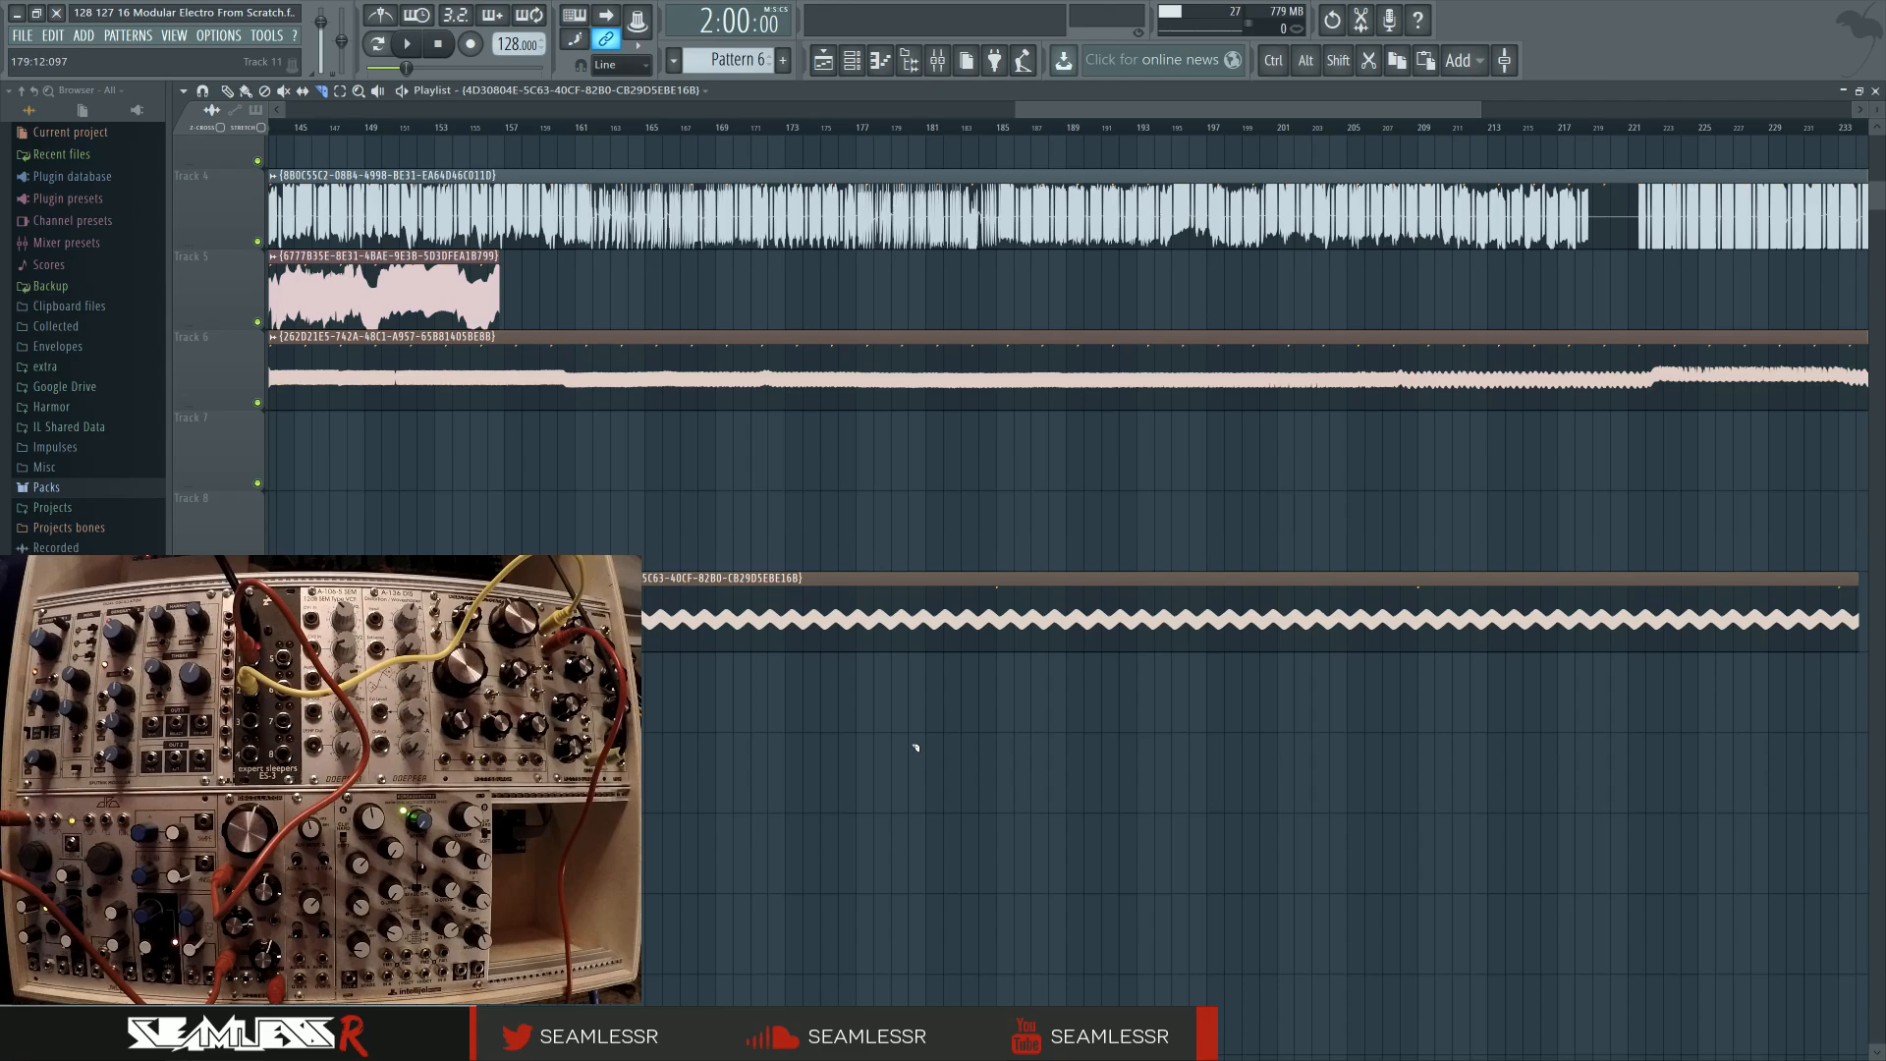
pyautogui.keyDown('shift'); pyautogui.click(998, 626); pyautogui.keyUp('shift')
pyautogui.keyDown('shift'); pyautogui.click(1416, 604); pyautogui.keyUp('shift')
pyautogui.hscroll(5, 899, 708)
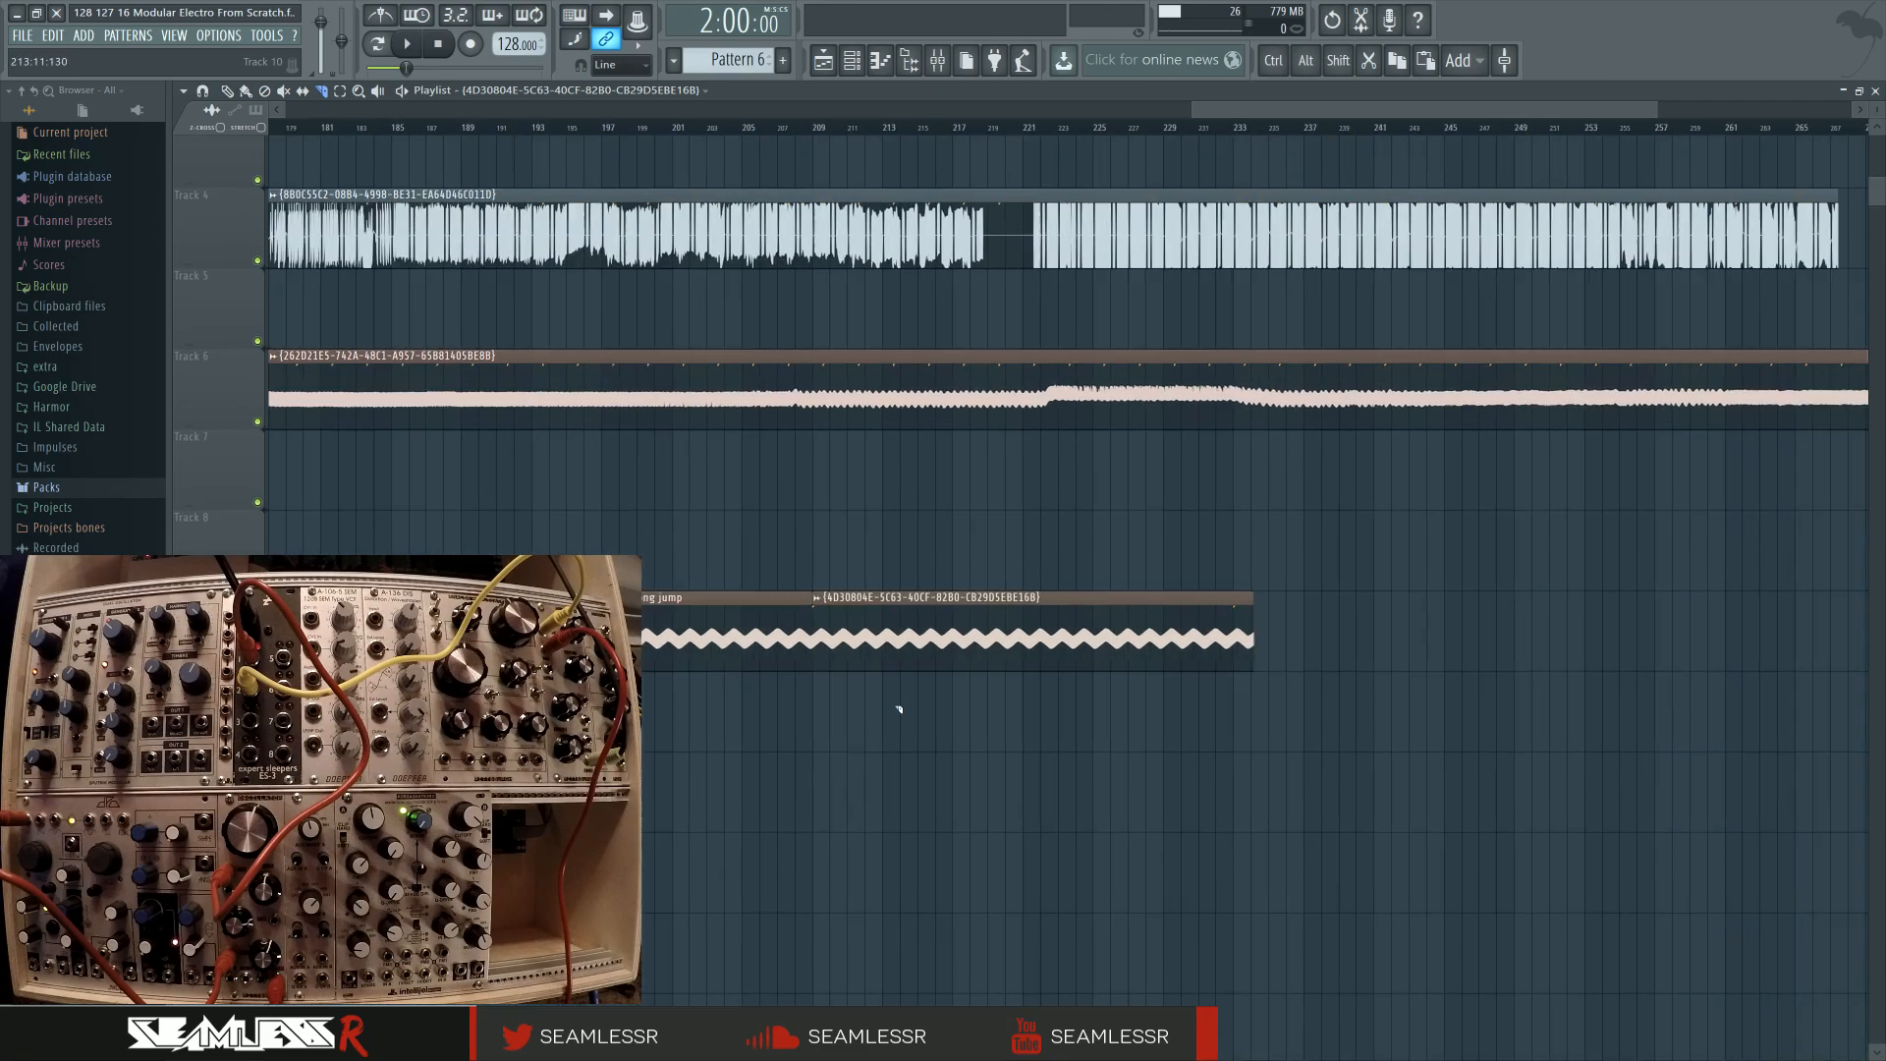
pyautogui.scroll(-5, 1309, 724)
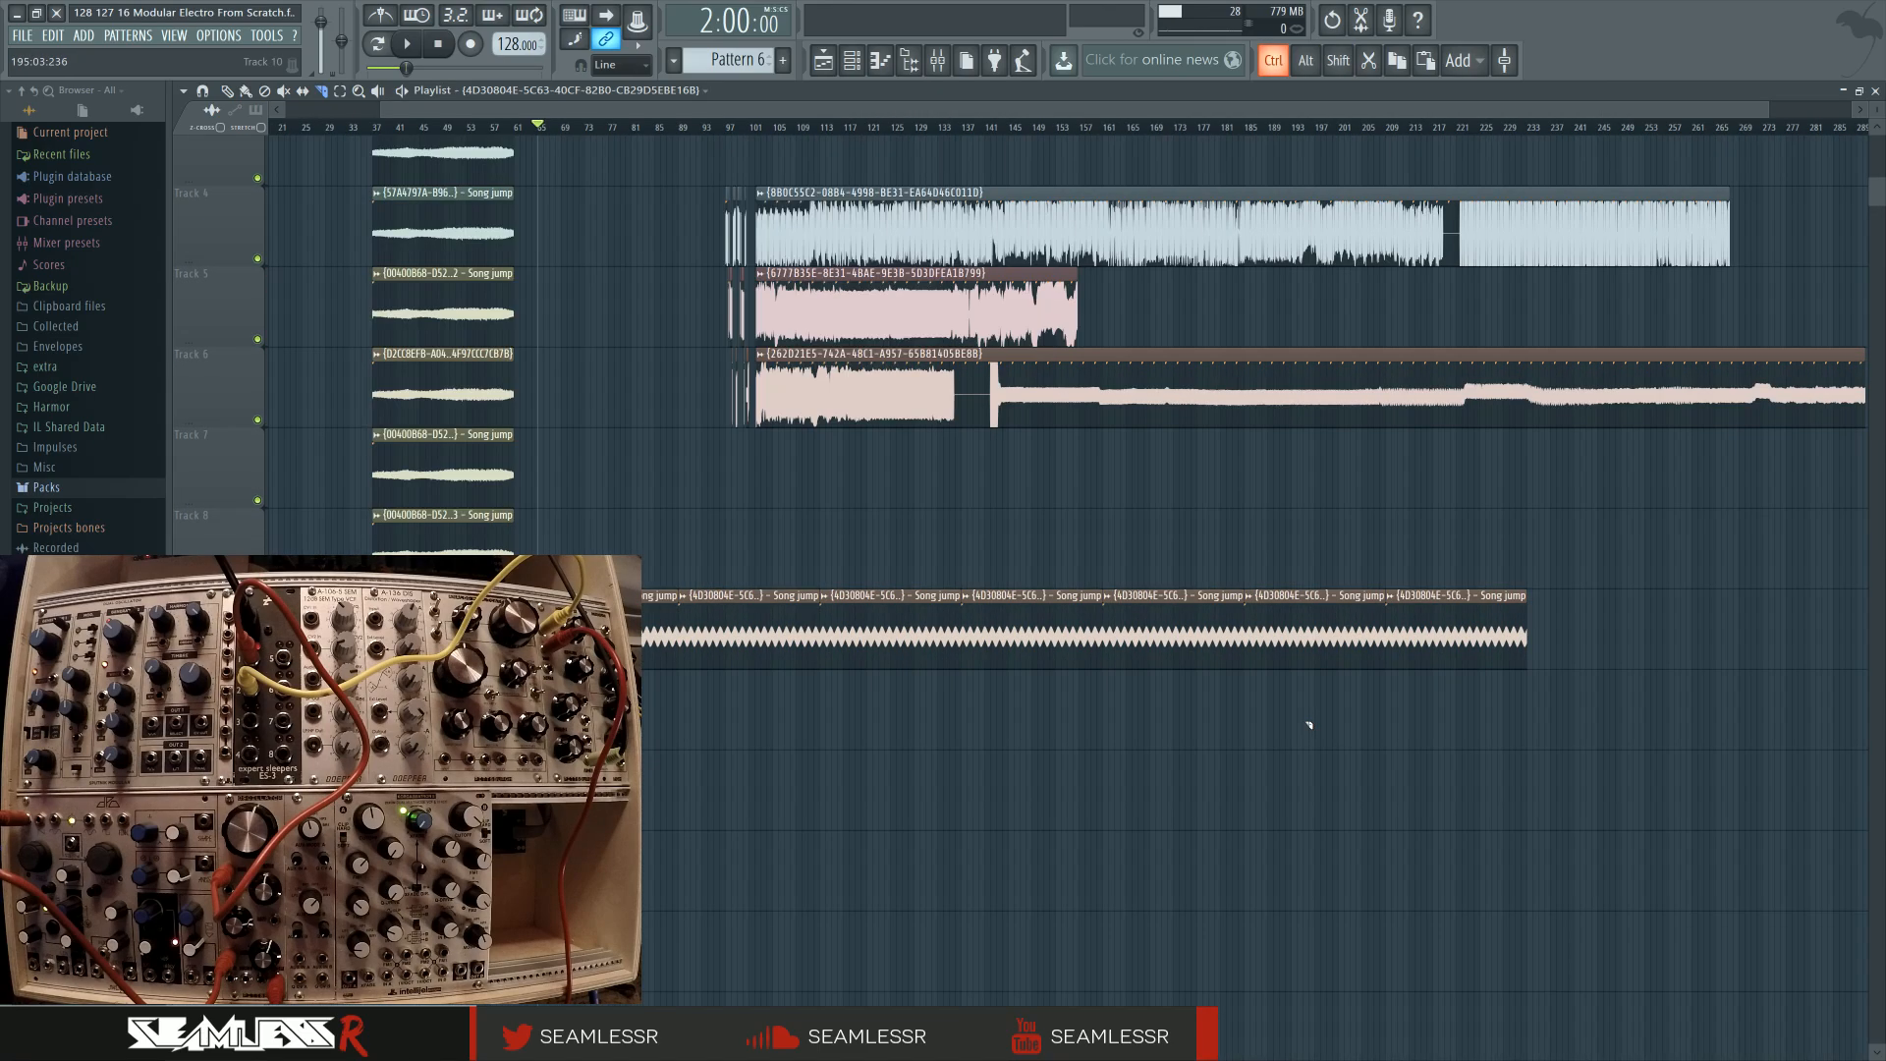
# Stack the remaining slices of the Track 9 recording on Tracks 10 to 15, each aligned to start at bar 65
pyautogui.moveTo(752, 638); pyautogui.dragTo(617, 719)
pyautogui.moveTo(855, 616); pyautogui.dragTo(590, 777)
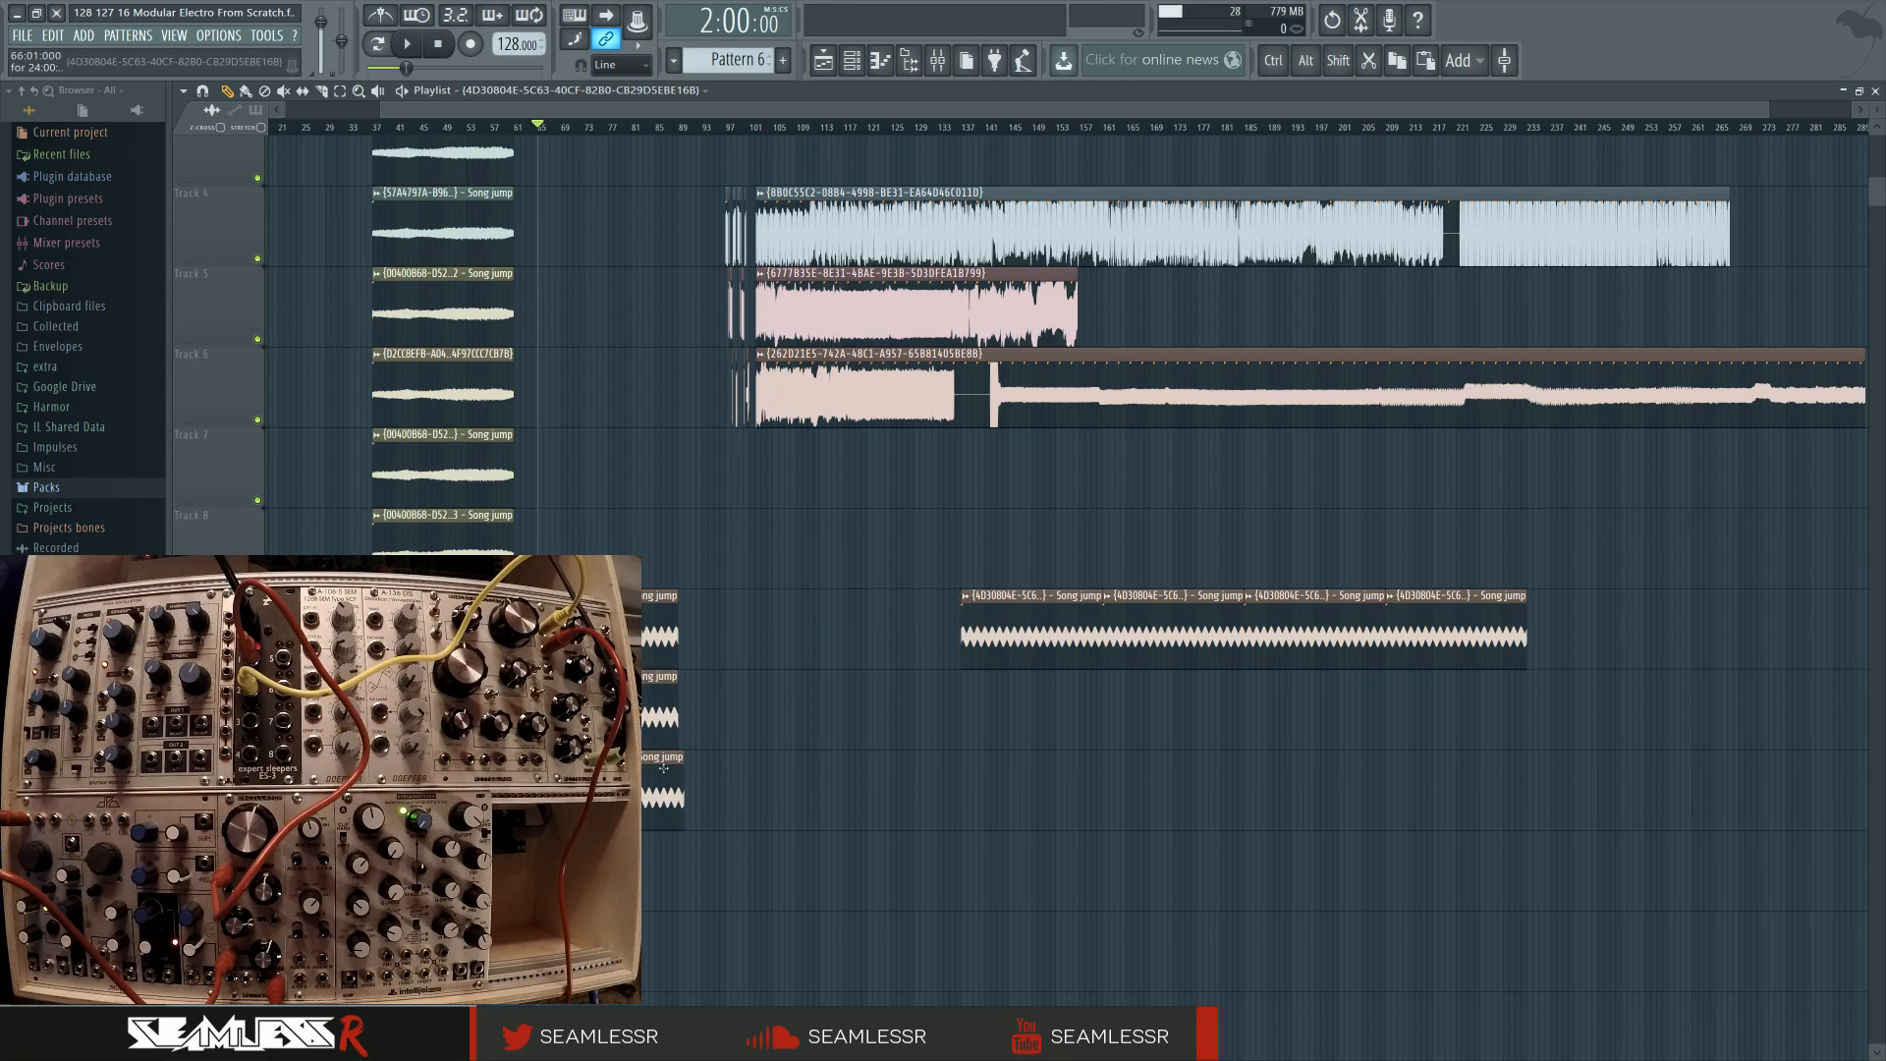
pyautogui.moveTo(1031, 616); pyautogui.dragTo(614, 857)
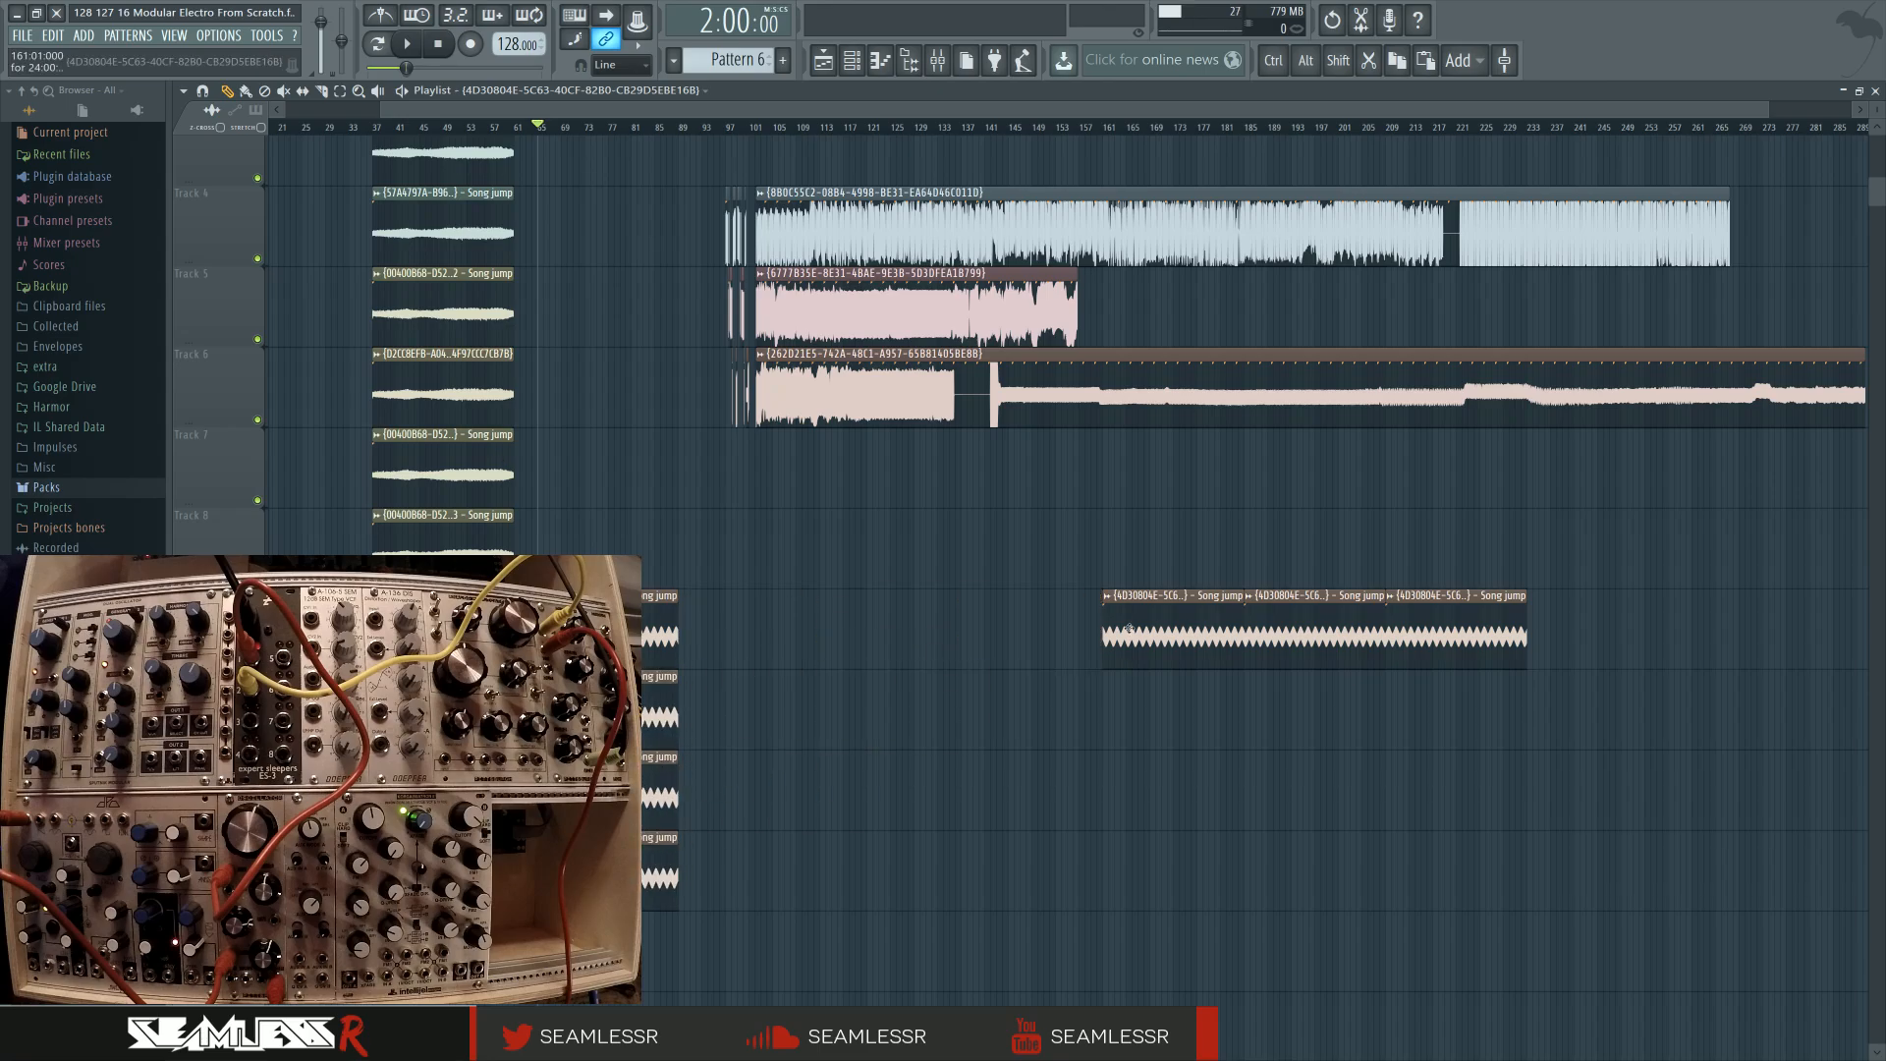
pyautogui.moveTo(1128, 628); pyautogui.dragTo(575, 949)
pyautogui.moveTo(1277, 629); pyautogui.dragTo(570, 1026)
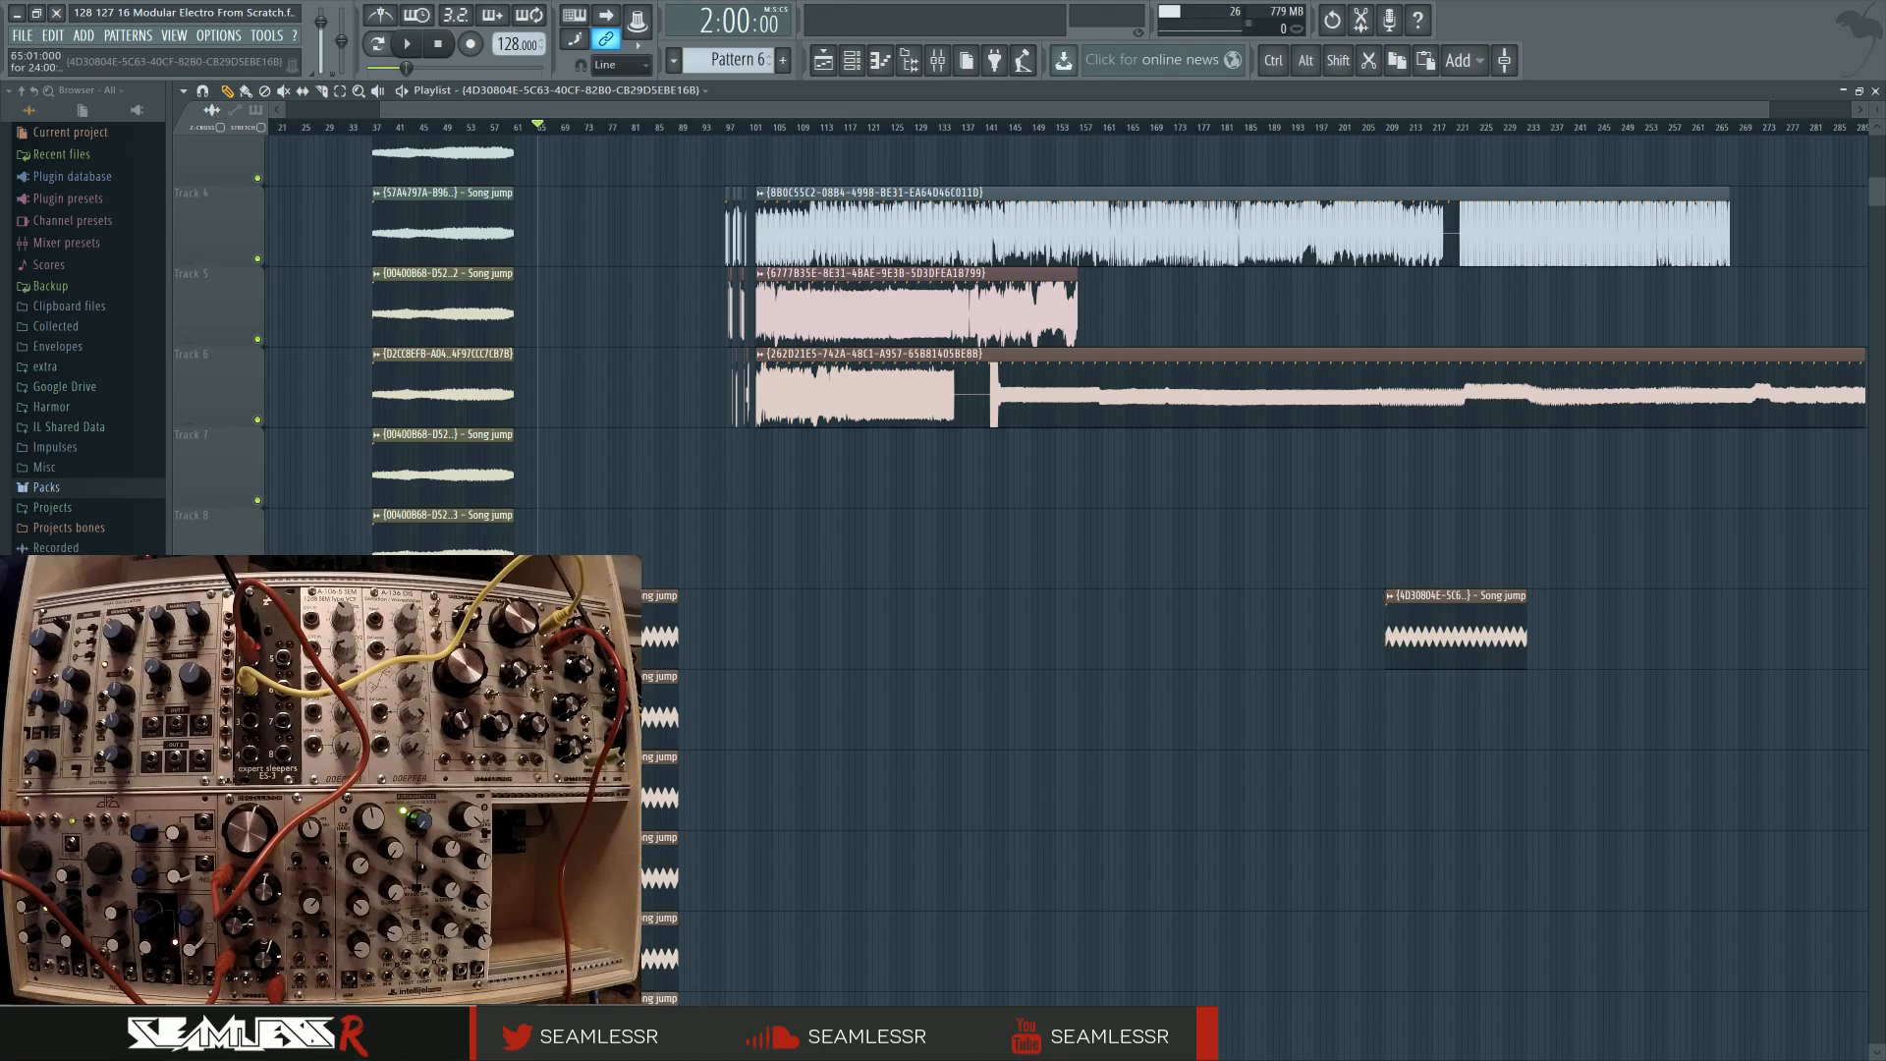
pyautogui.moveTo(1378, 649); pyautogui.dragTo(521, 957)
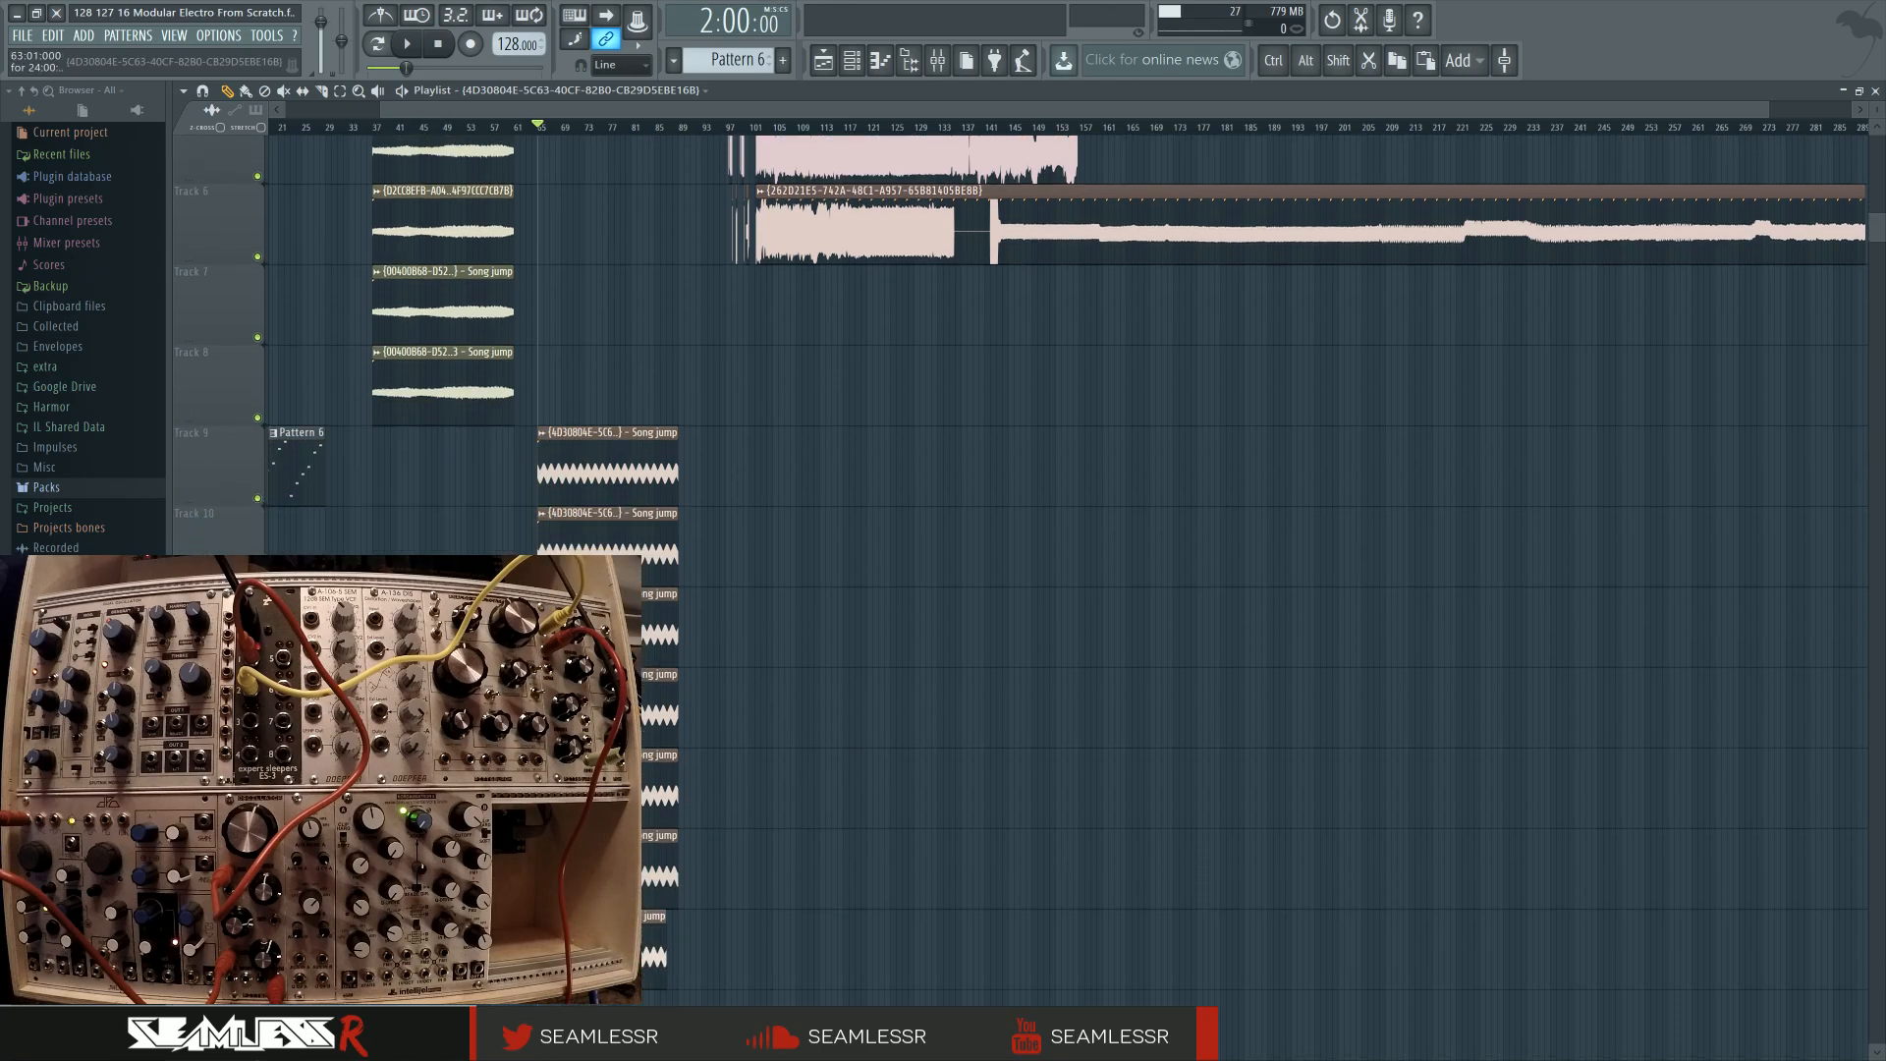
# Make each of the stacked recording slices on Tracks 10 to 15 unique
pyautogui.scroll(10, 487, 923)
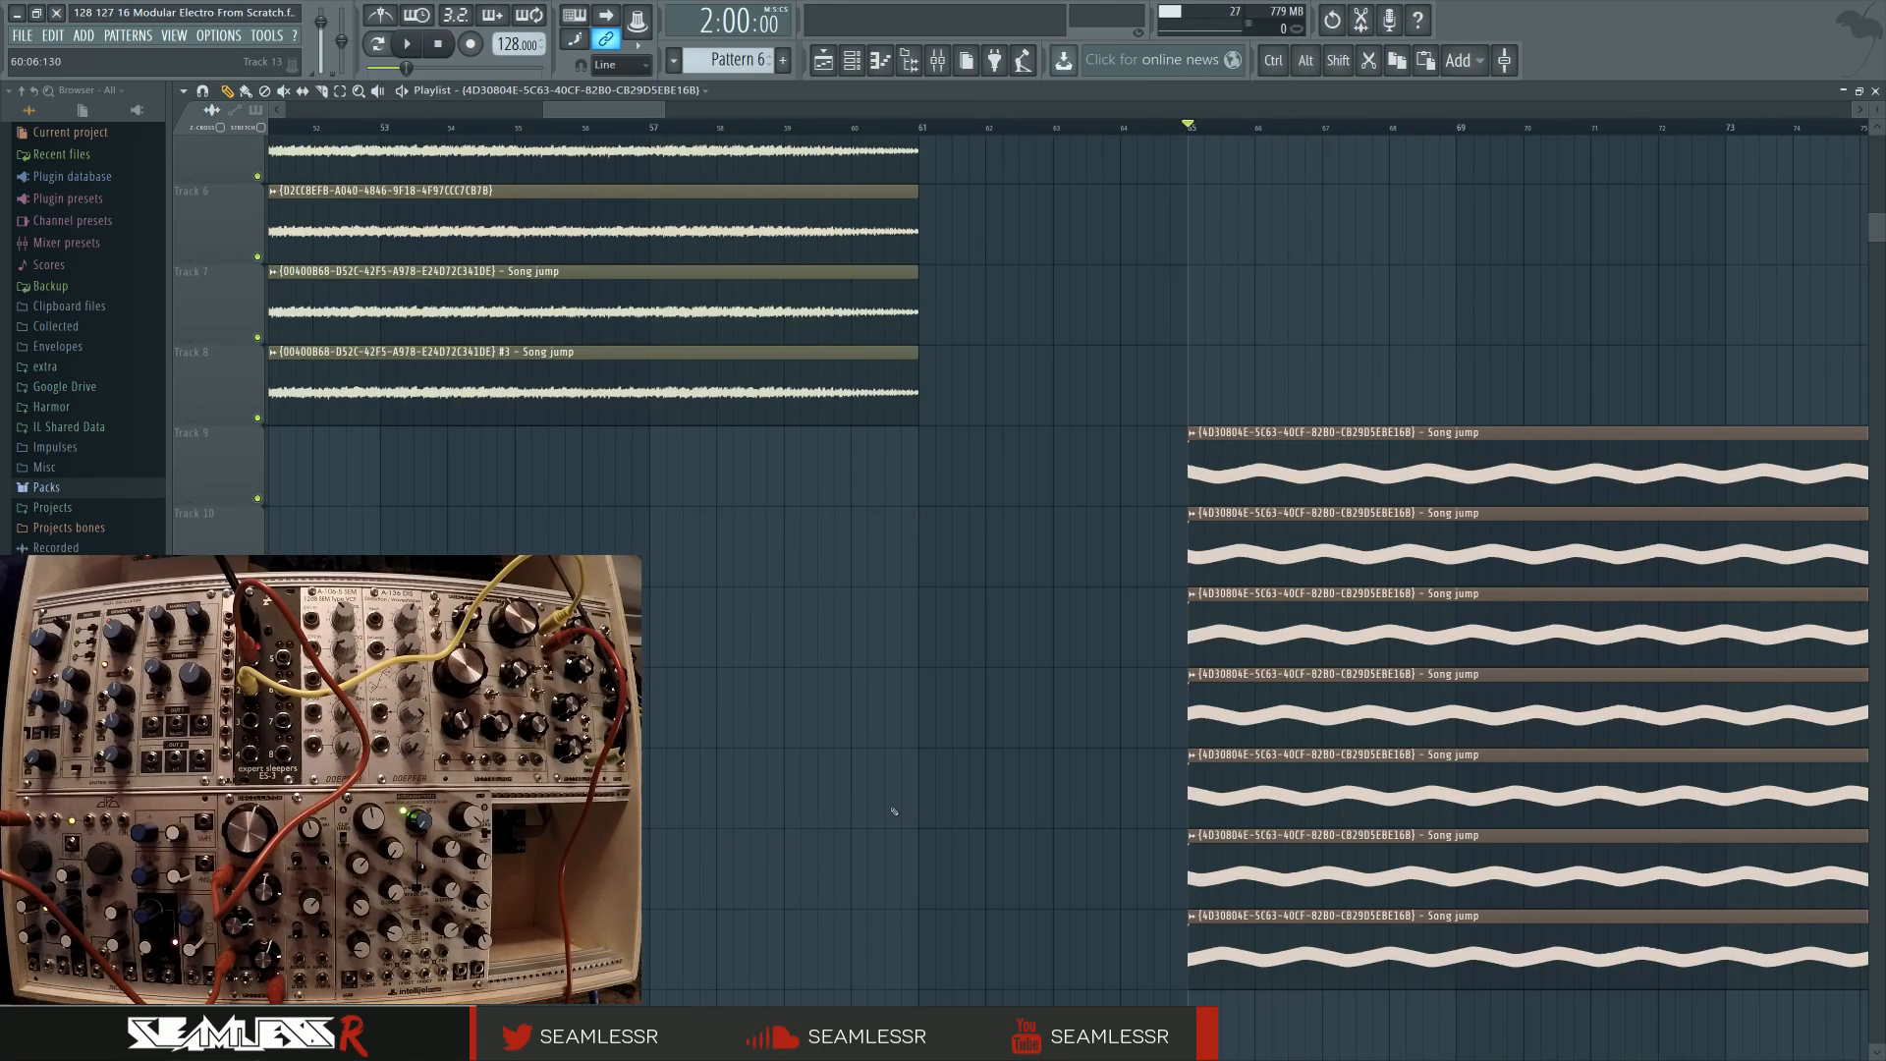
pyautogui.moveTo(894, 811); pyautogui.dragTo(646, 616)
pyautogui.rightClick(720, 468)
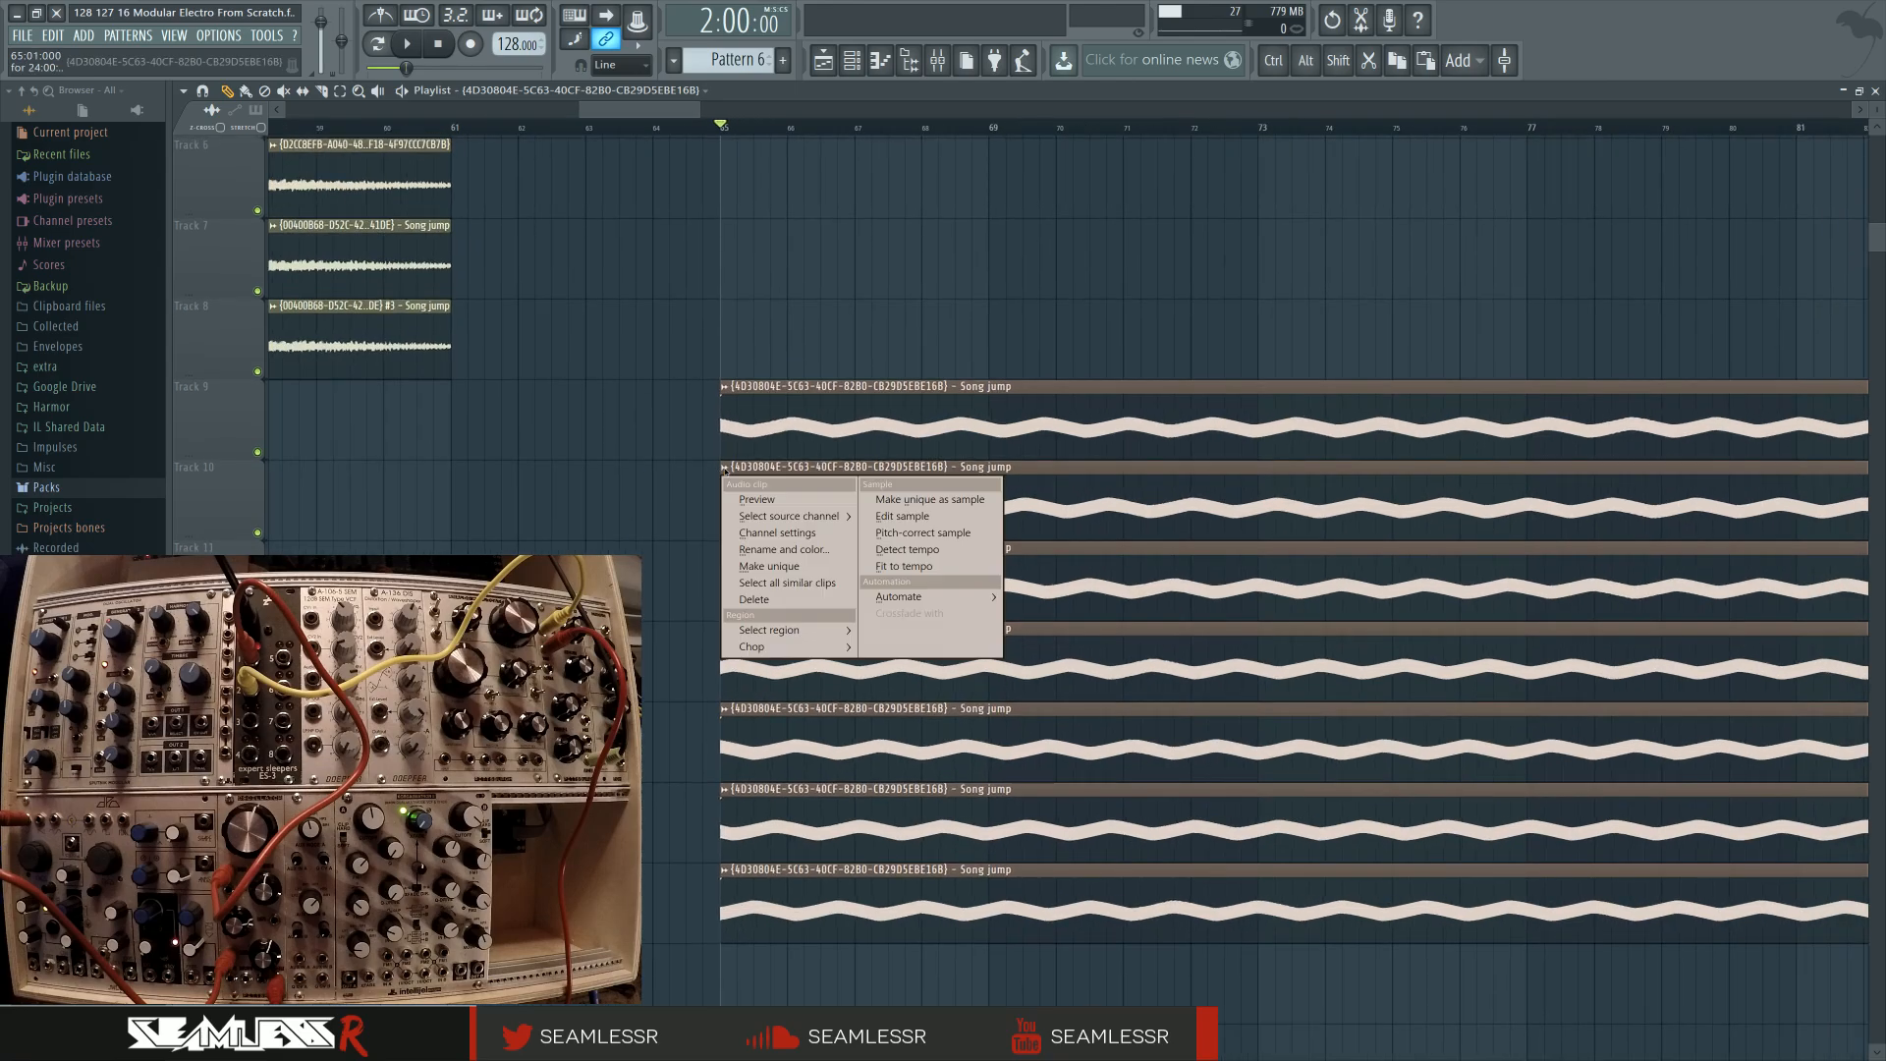
pyautogui.click(748, 556)
pyautogui.rightClick(723, 551)
pyautogui.click(768, 644)
pyautogui.rightClick(723, 633)
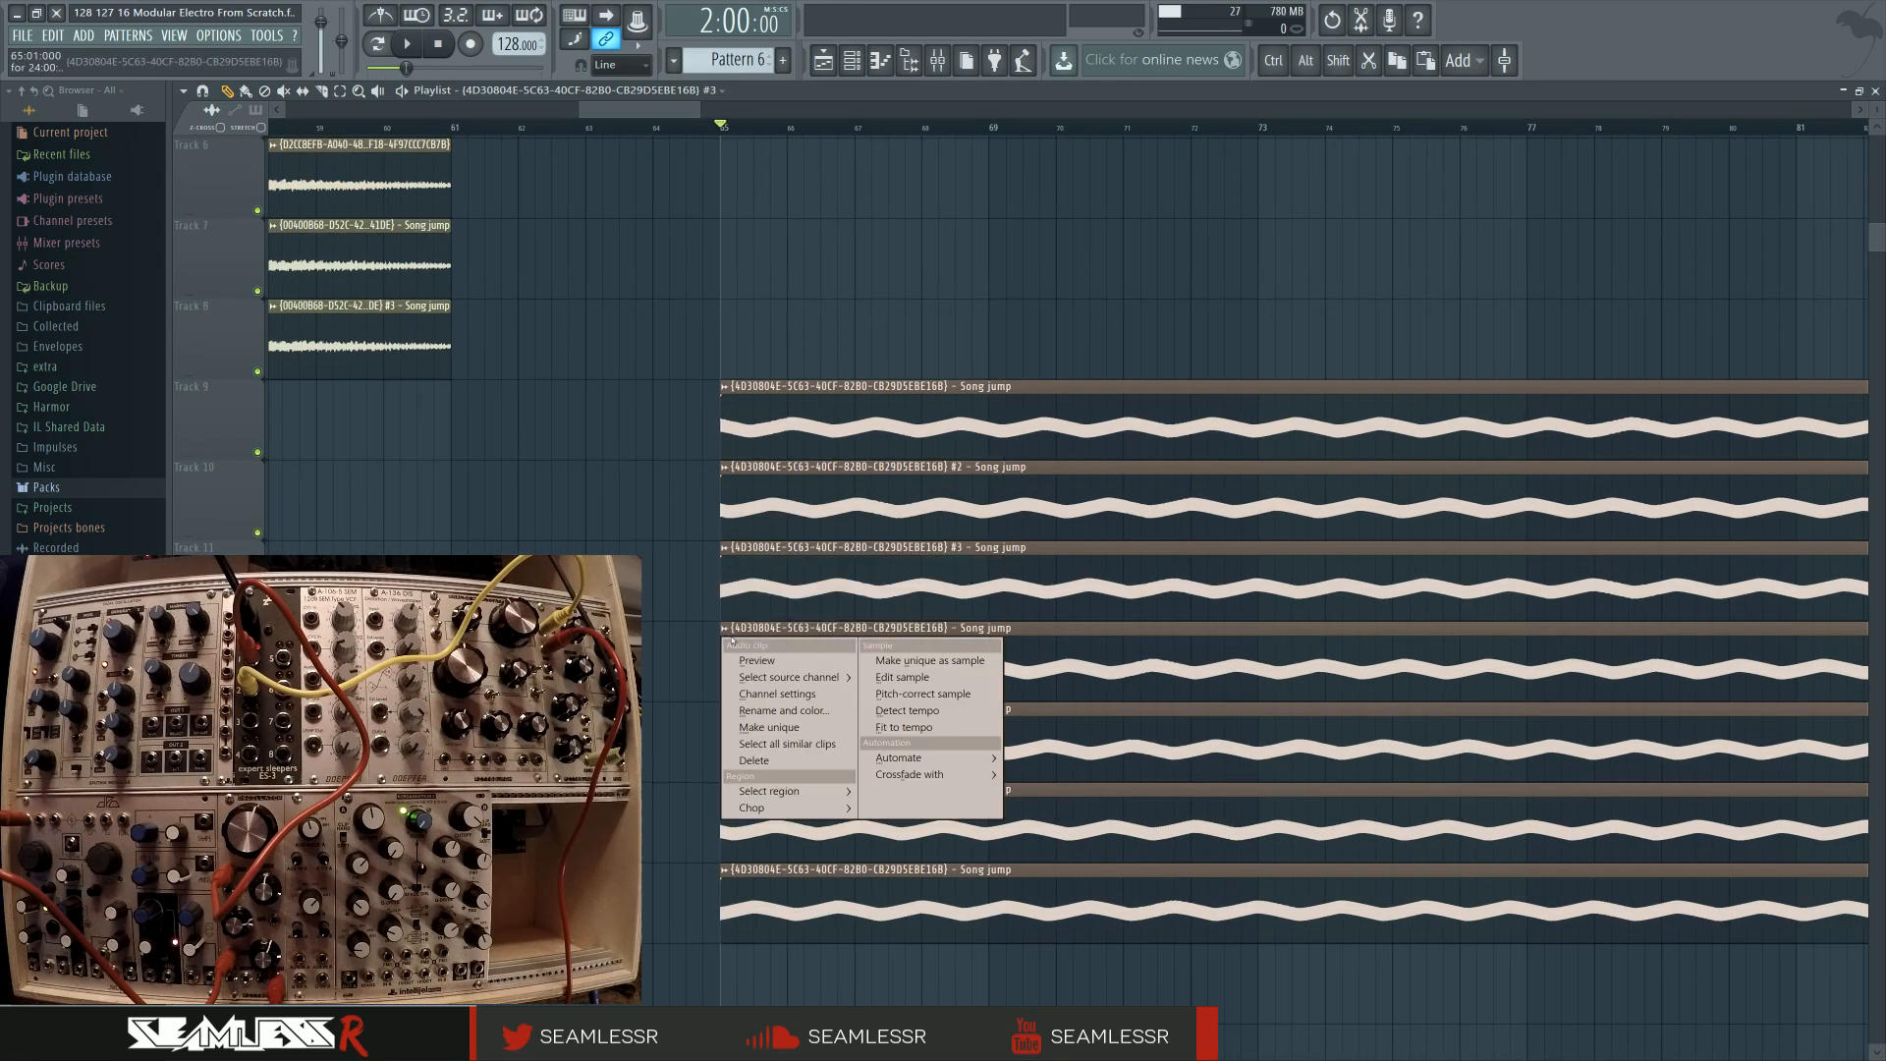
pyautogui.click(768, 726)
pyautogui.rightClick(723, 714)
pyautogui.click(768, 807)
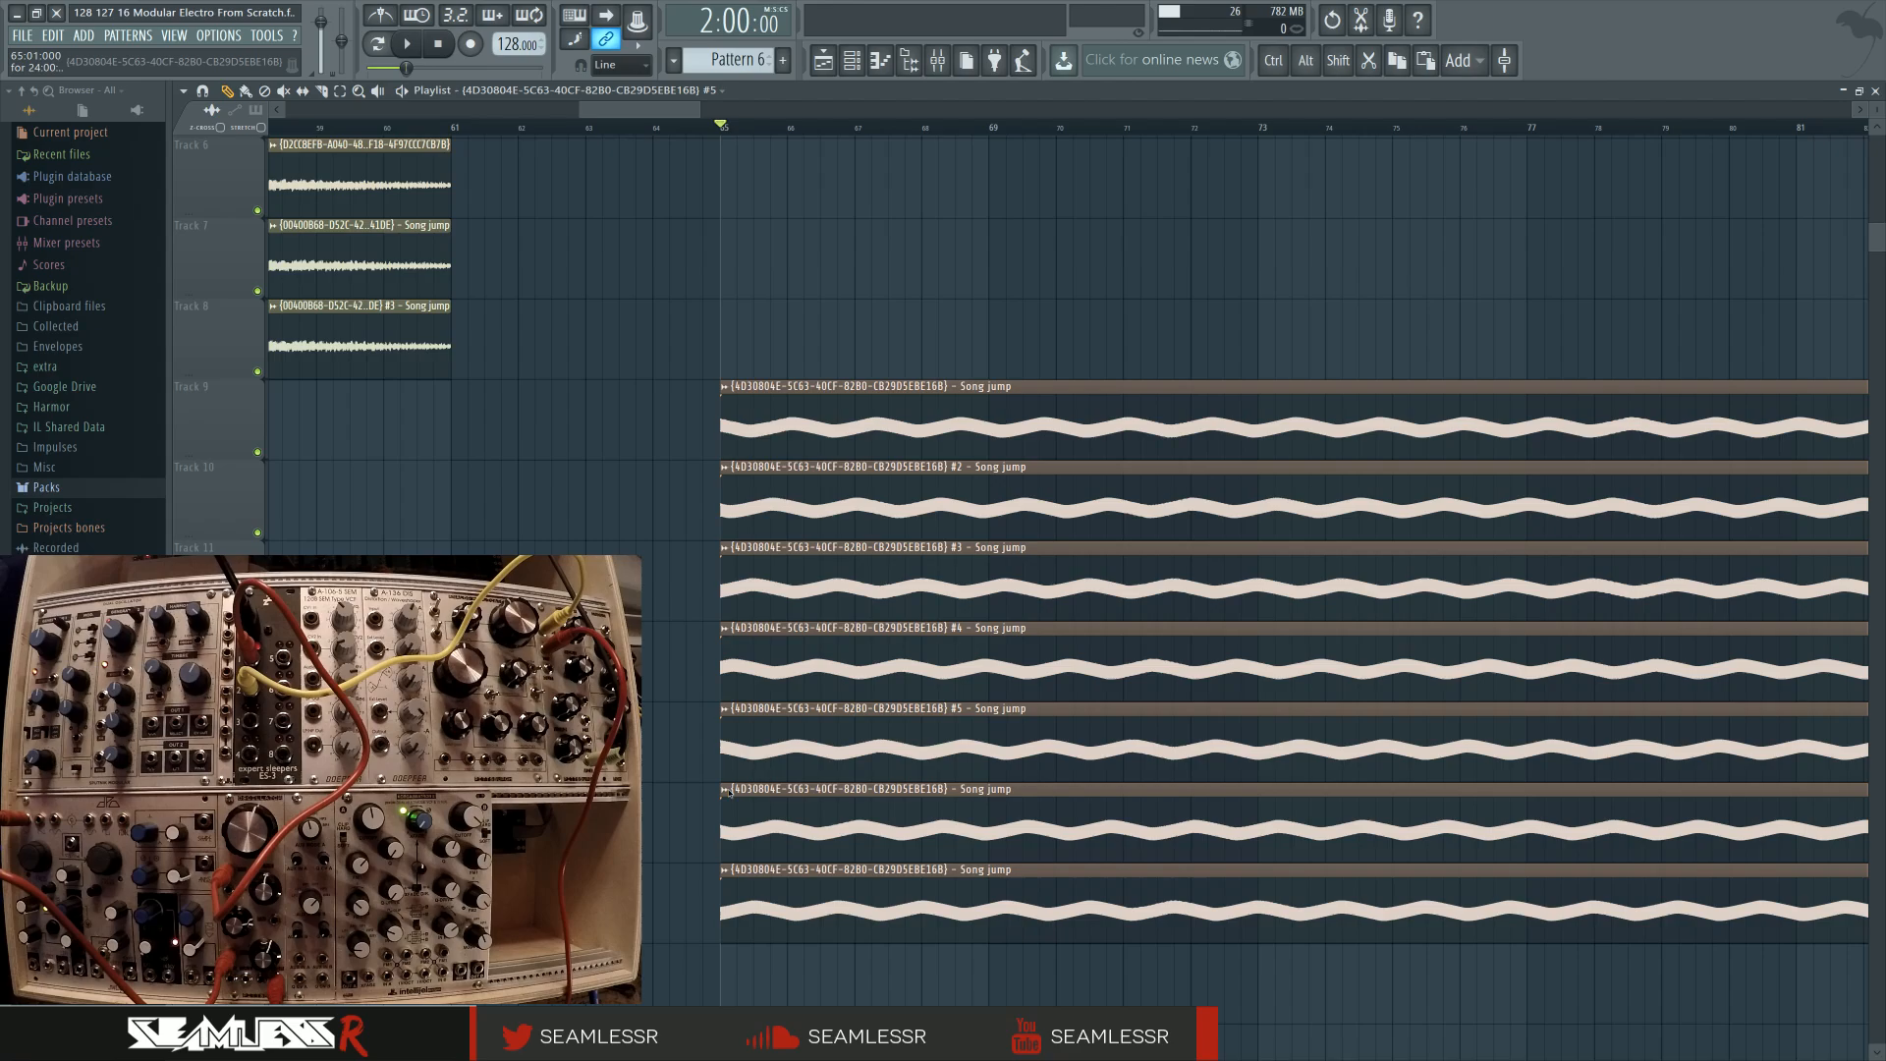
pyautogui.rightClick(723, 795)
pyautogui.click(775, 887)
pyautogui.rightClick(722, 875)
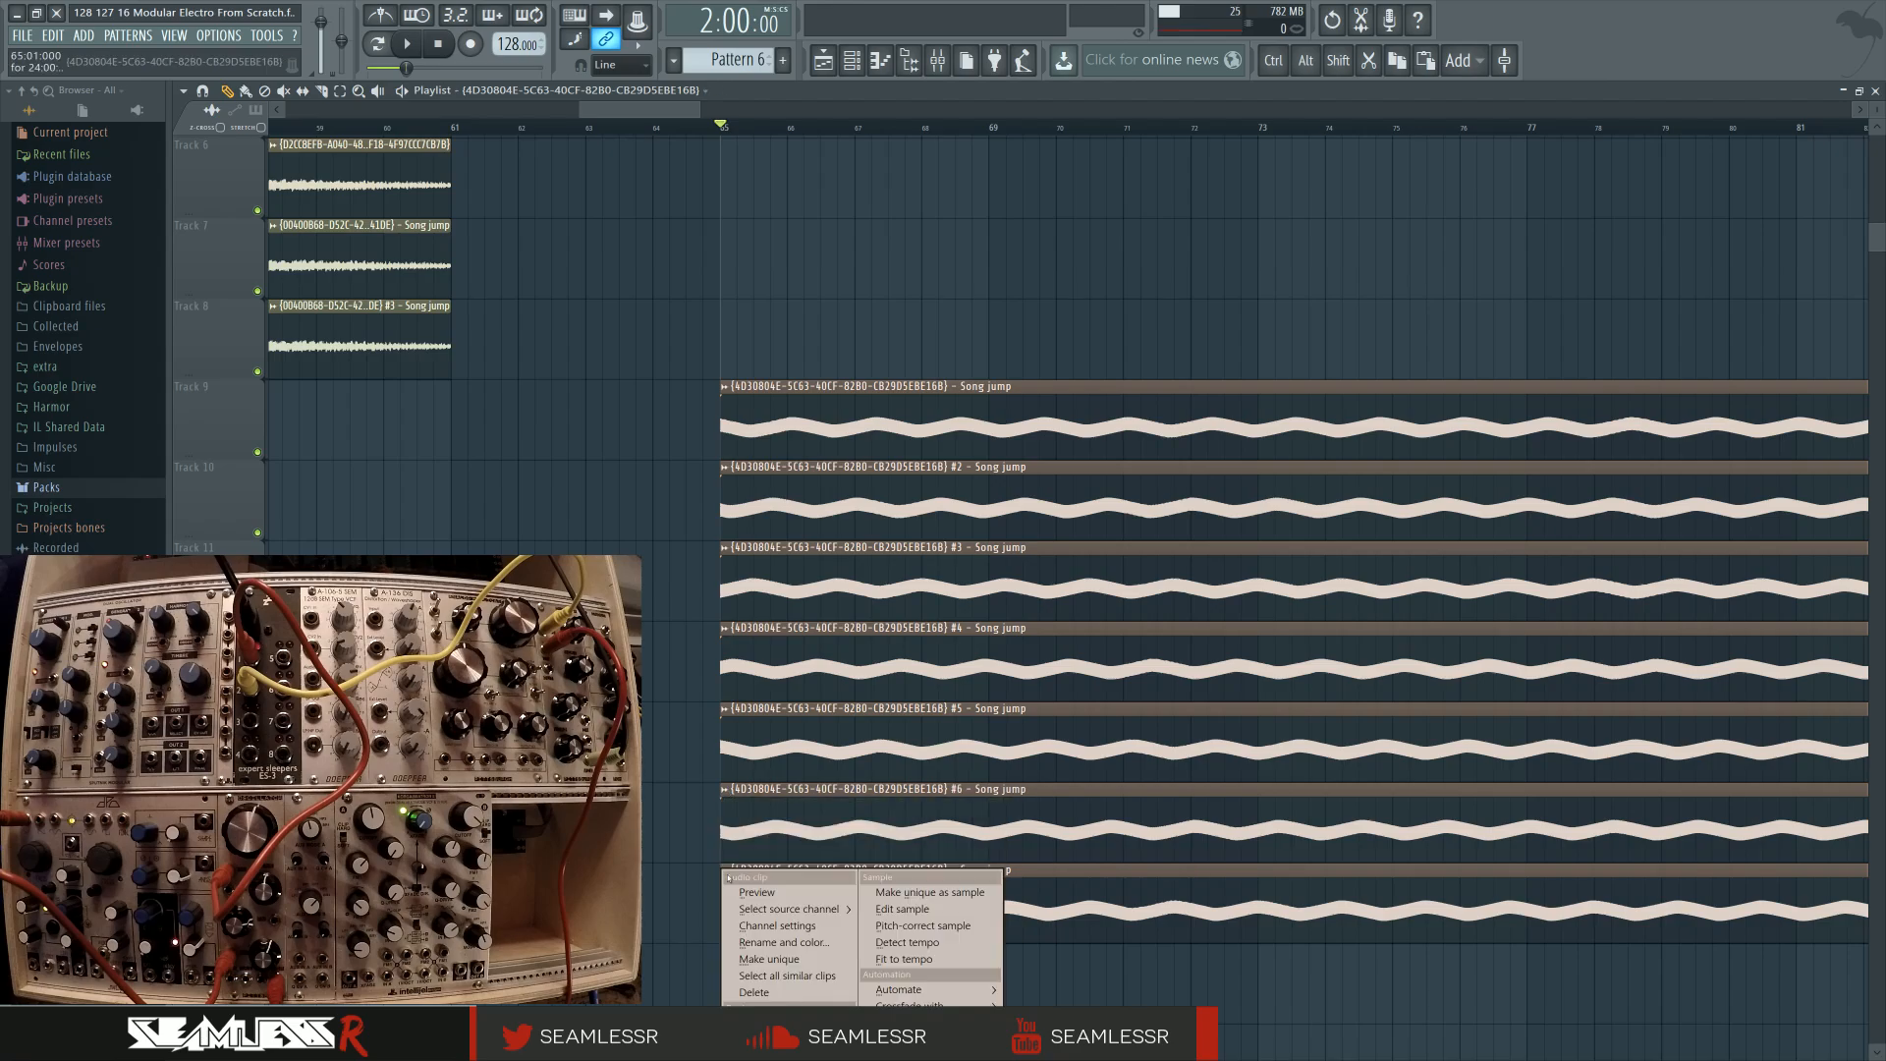
pyautogui.click(771, 959)
# Route the channel of the Track 9 recording clip to mixer track 30
pyautogui.doubleClick(830, 429)
pyautogui.click(681, 206)
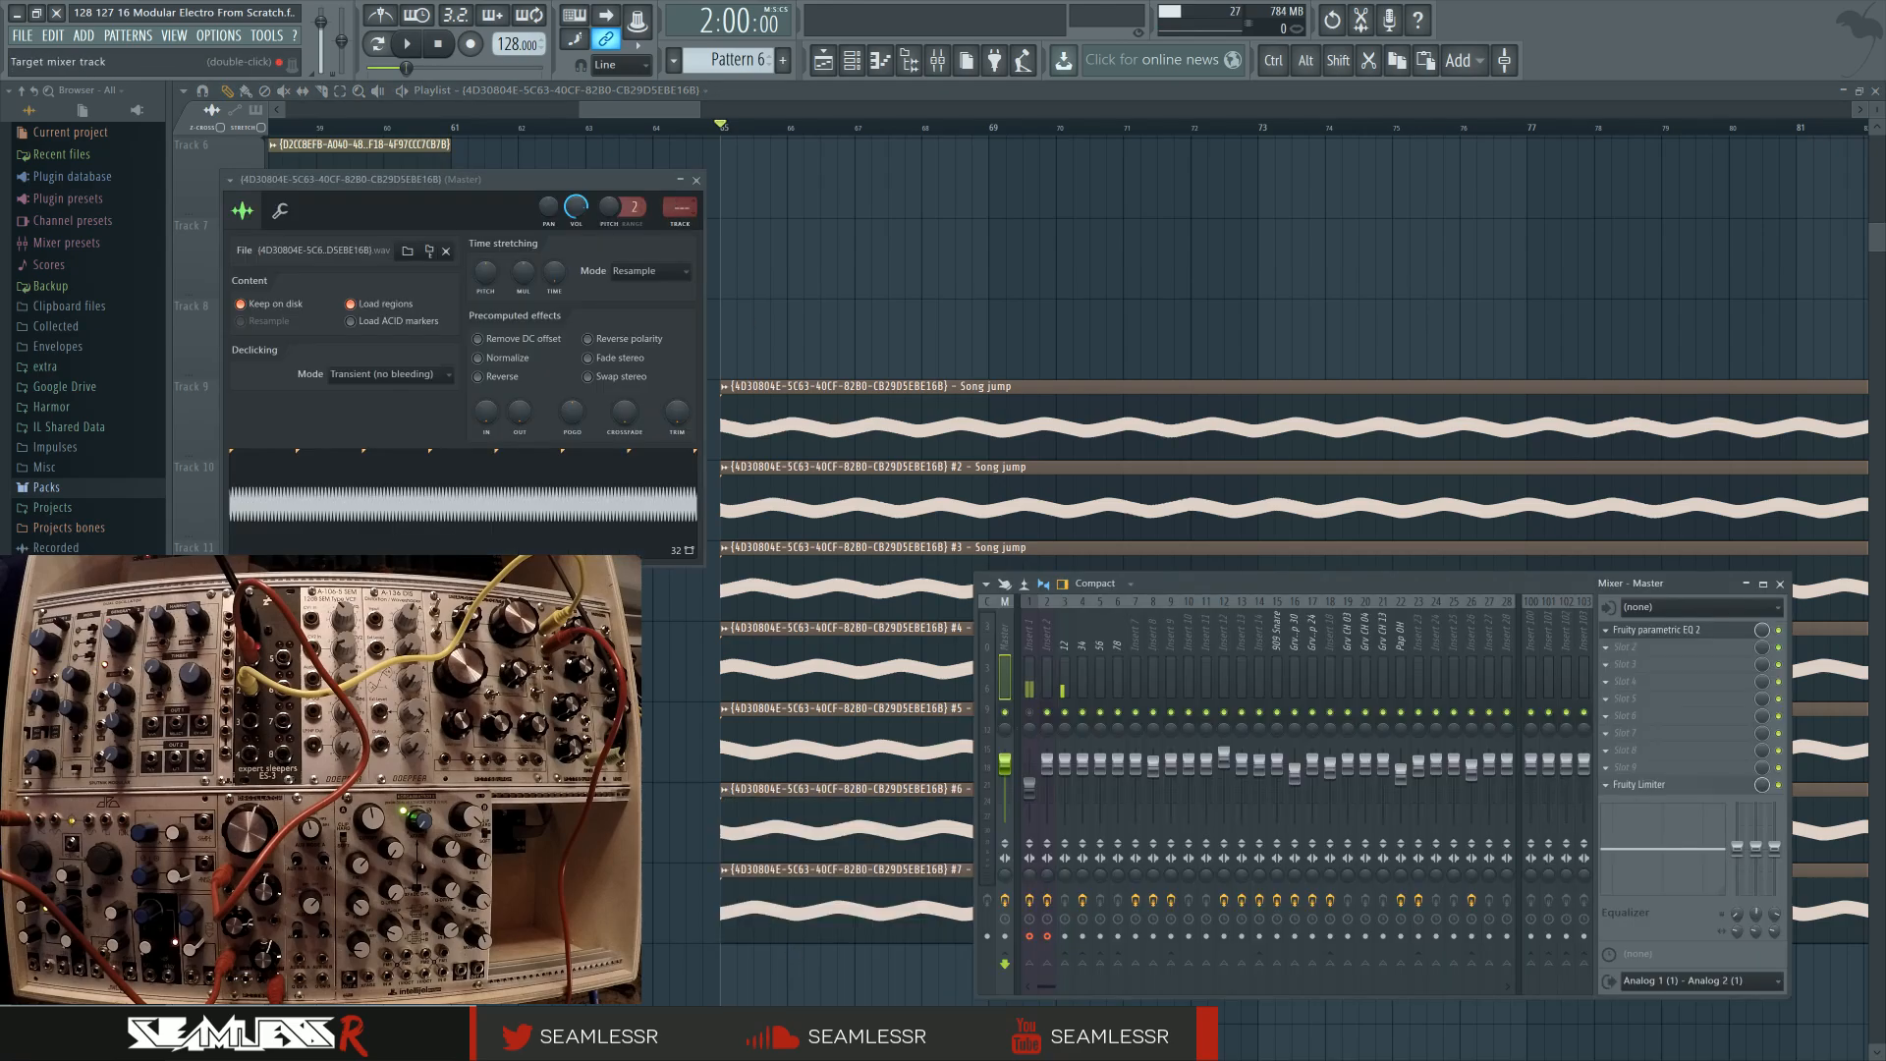
pyautogui.moveTo(680, 206); pyautogui.dragTo(681, 215)
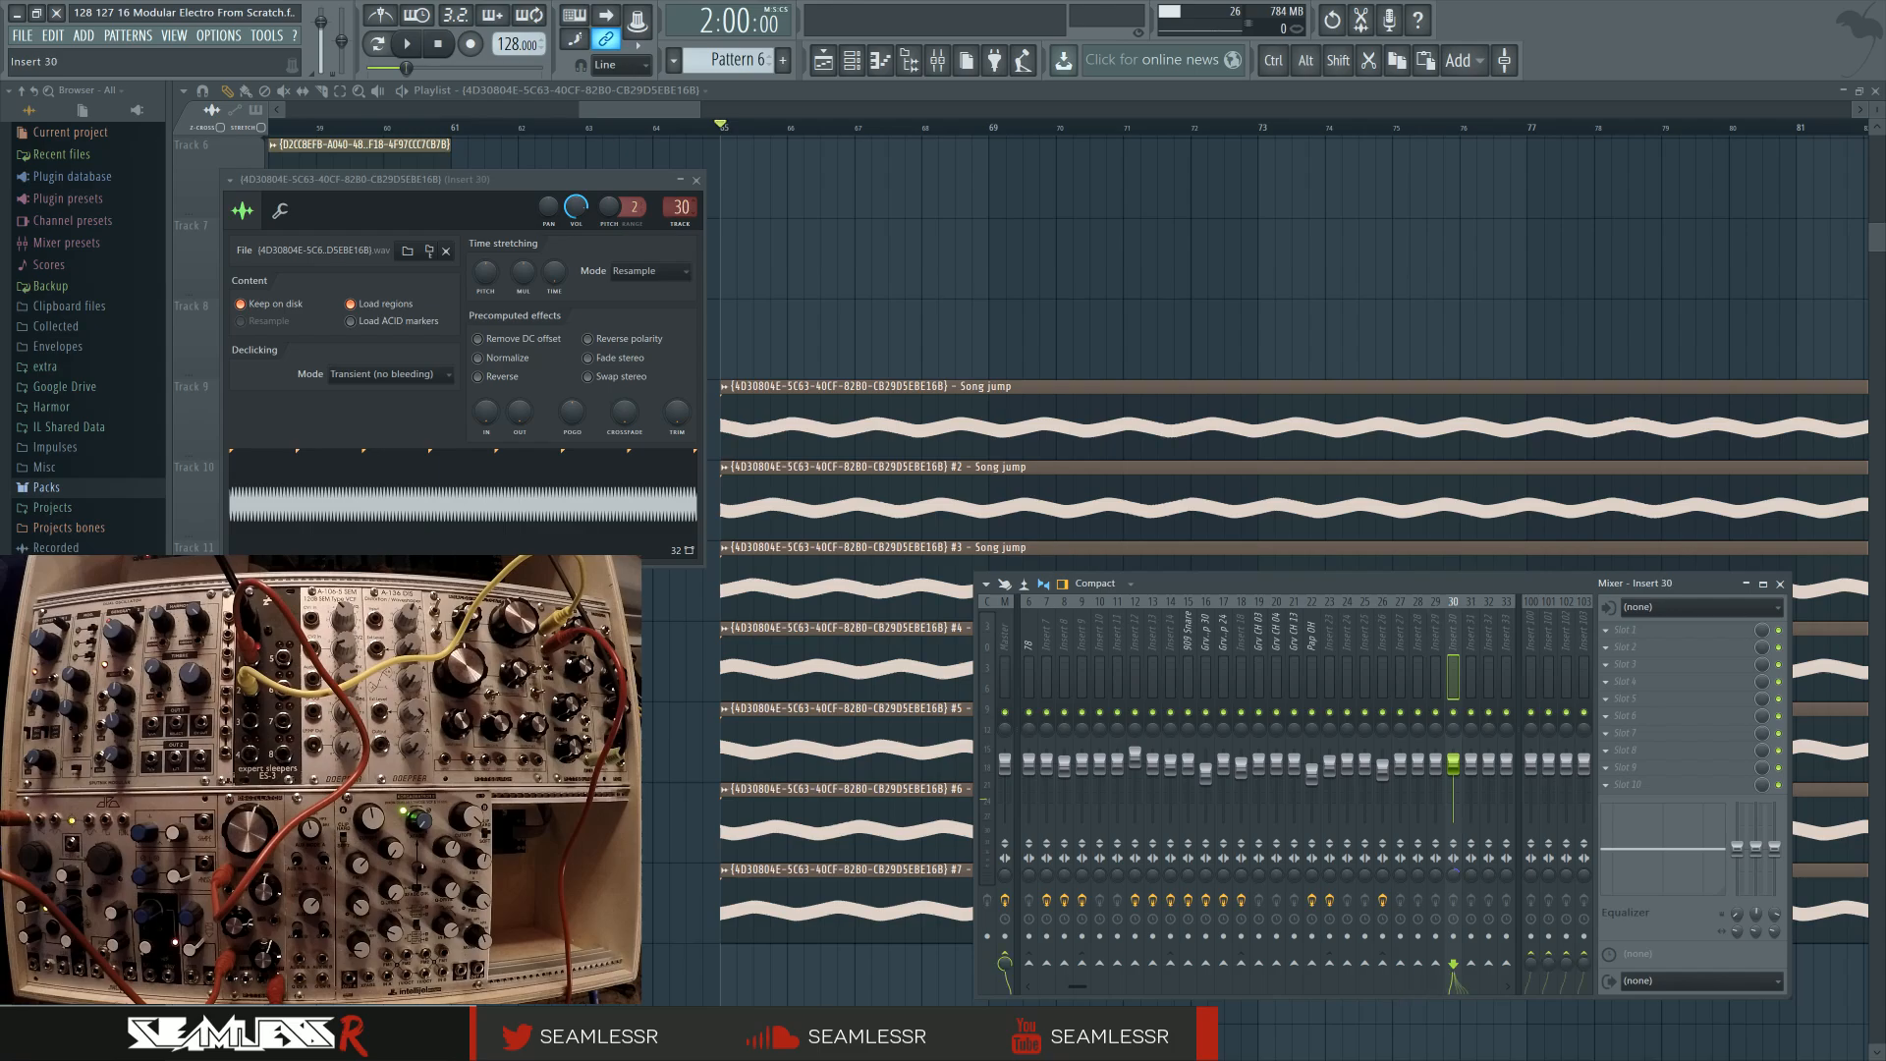
pyautogui.rightClick(869, 300)
# Link the selected channels of the unique recording copies to mixer Insert 30, naming it after the recording
pyautogui.click(851, 61)
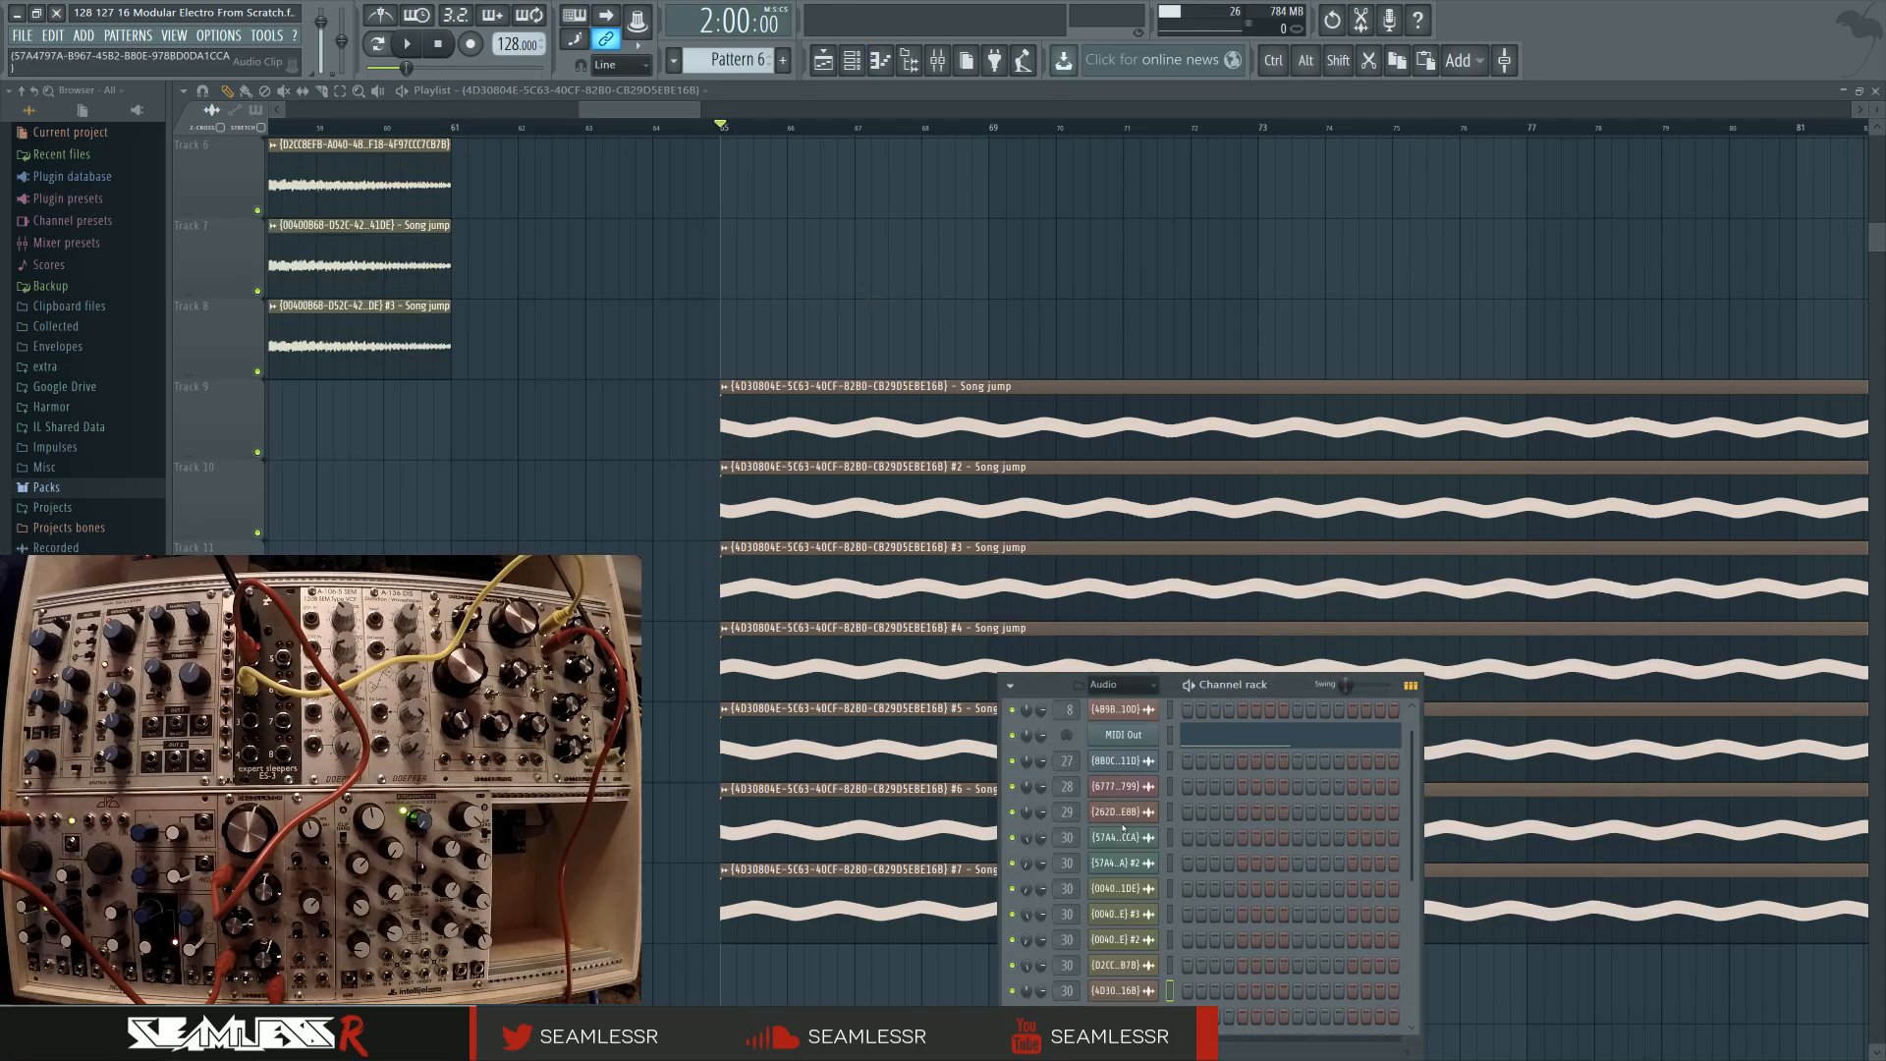
pyautogui.scroll(-8, 1171, 921)
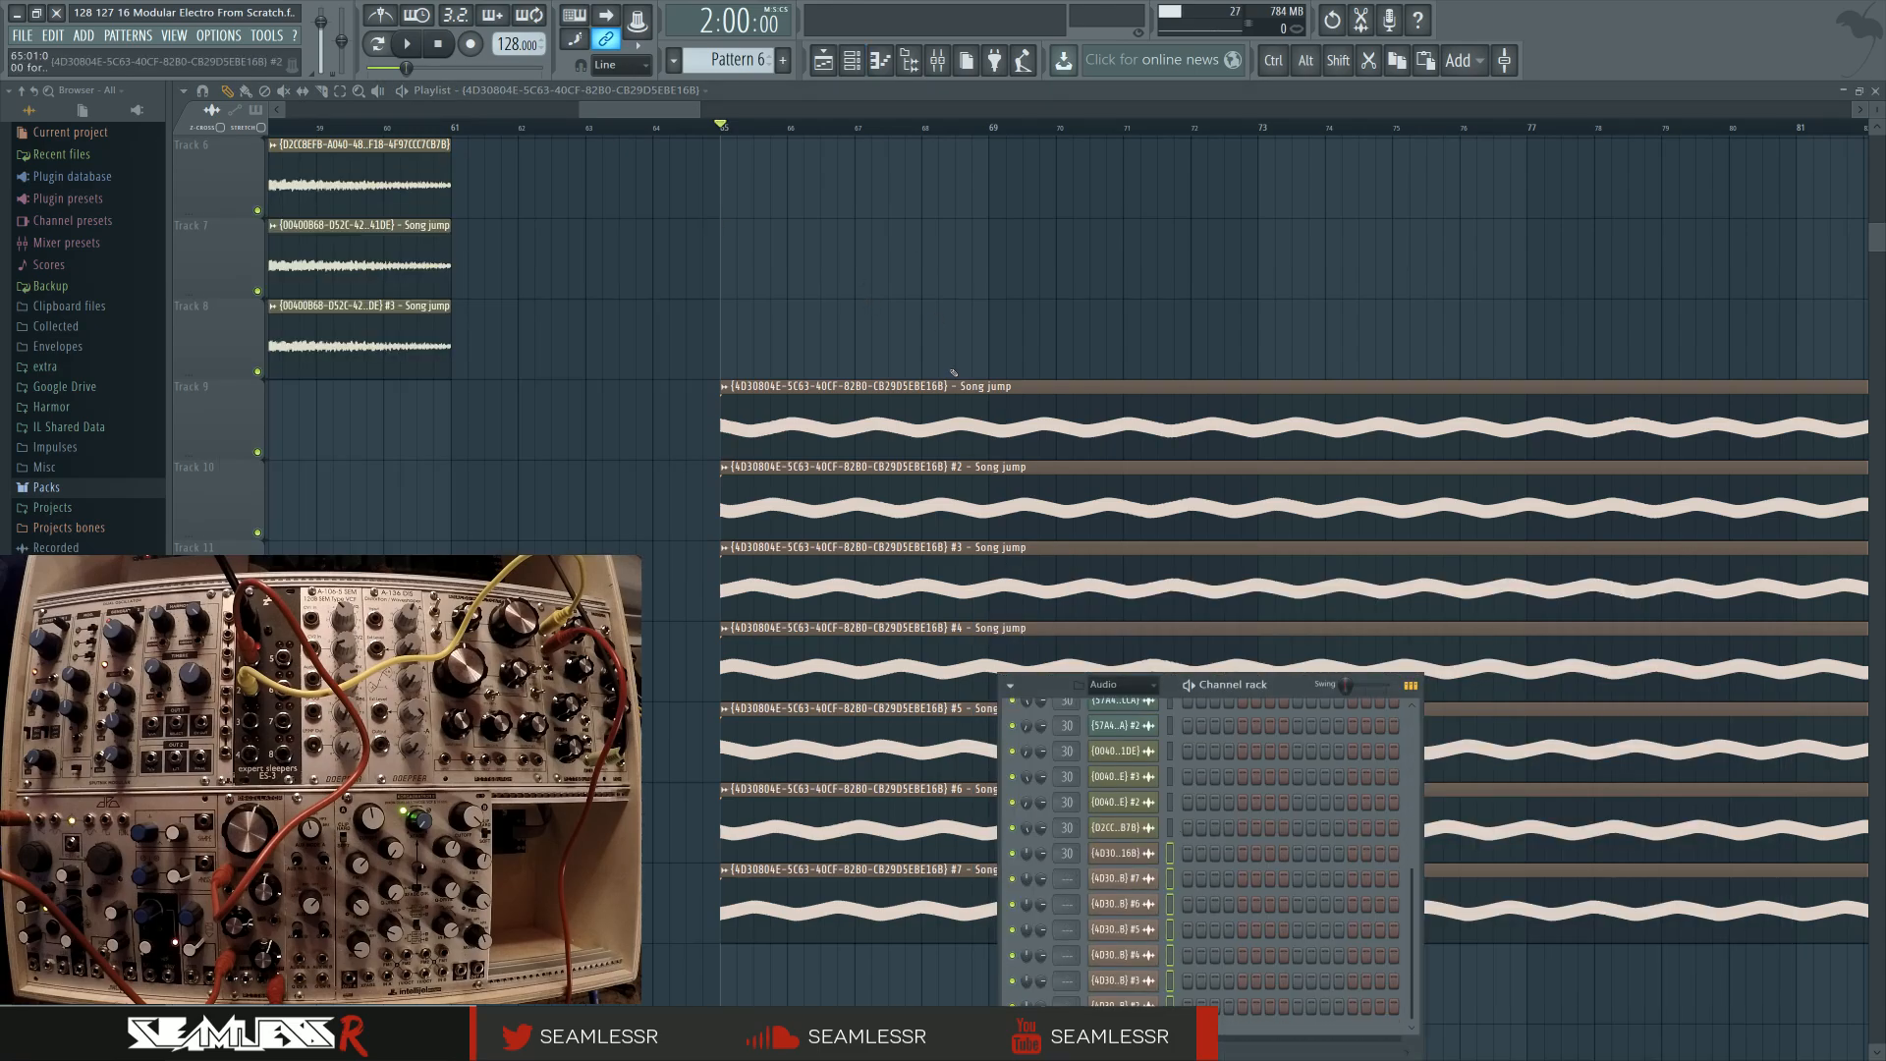
pyautogui.click(937, 60)
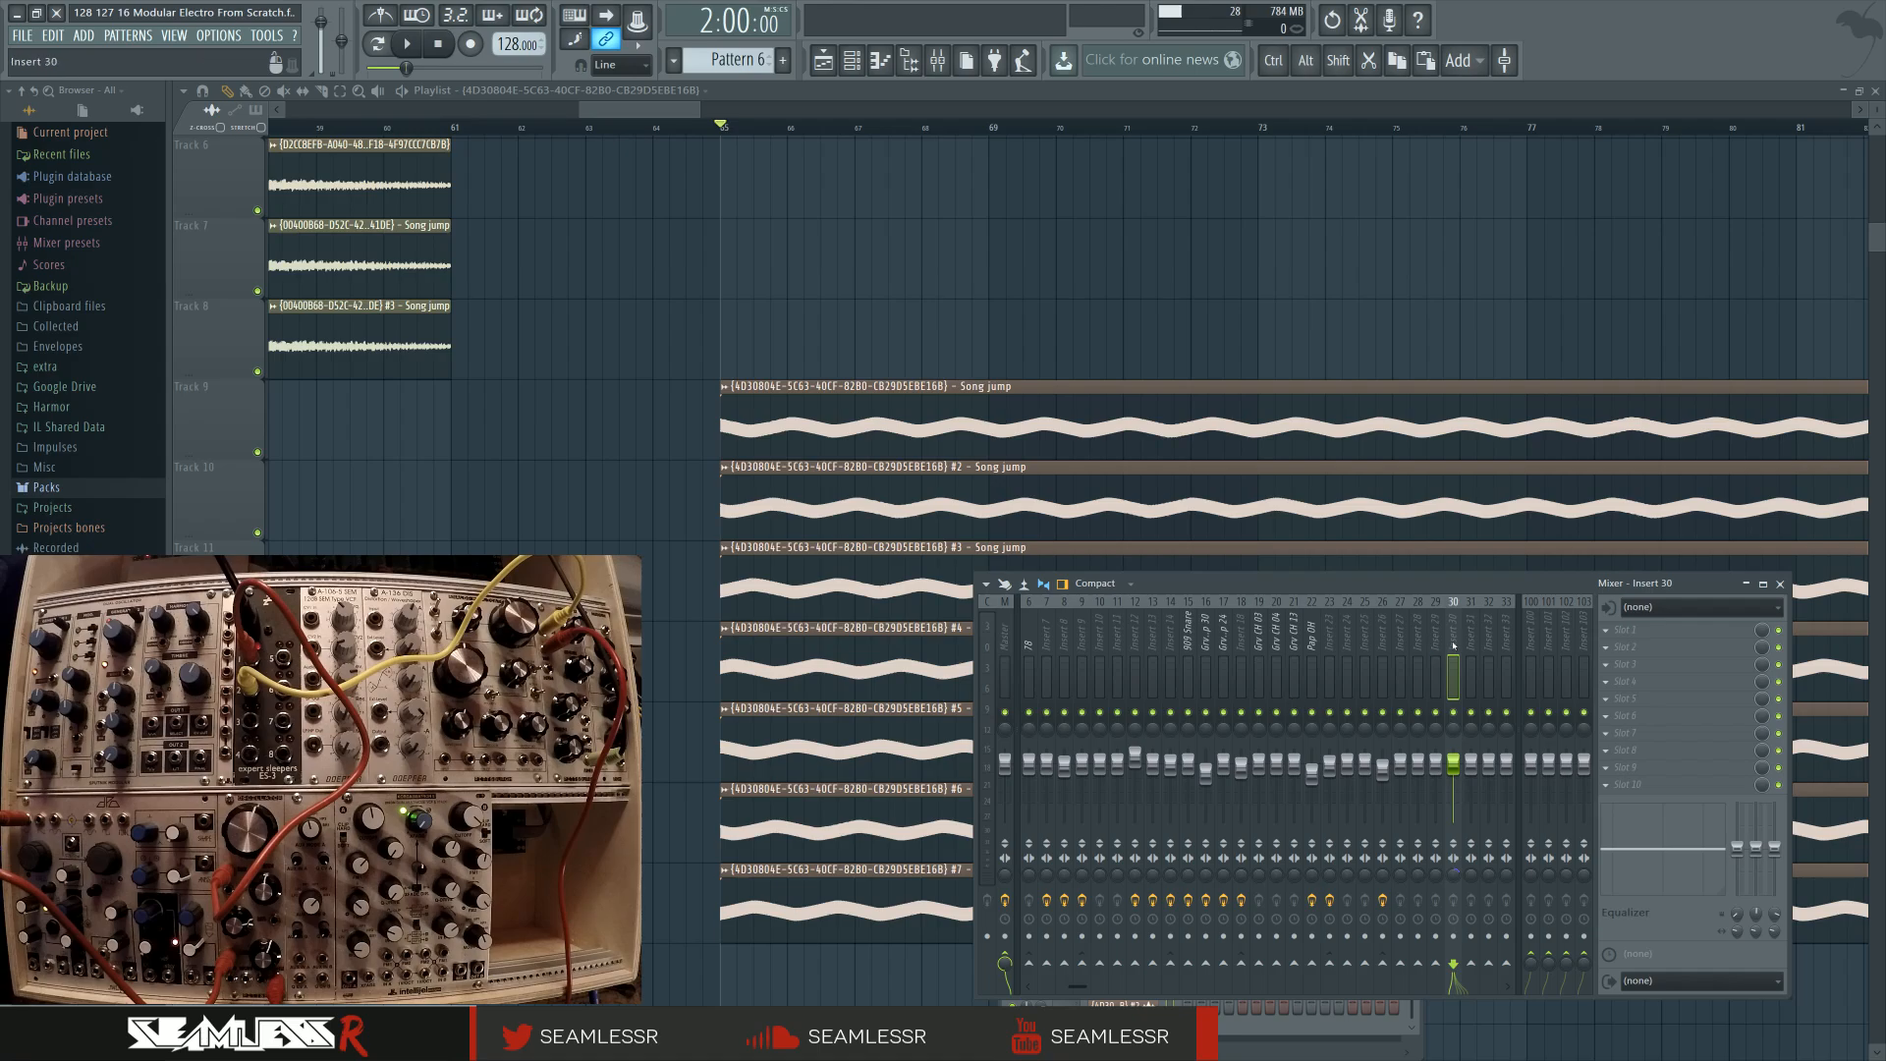
pyautogui.hotkey('ctrl', 'l')
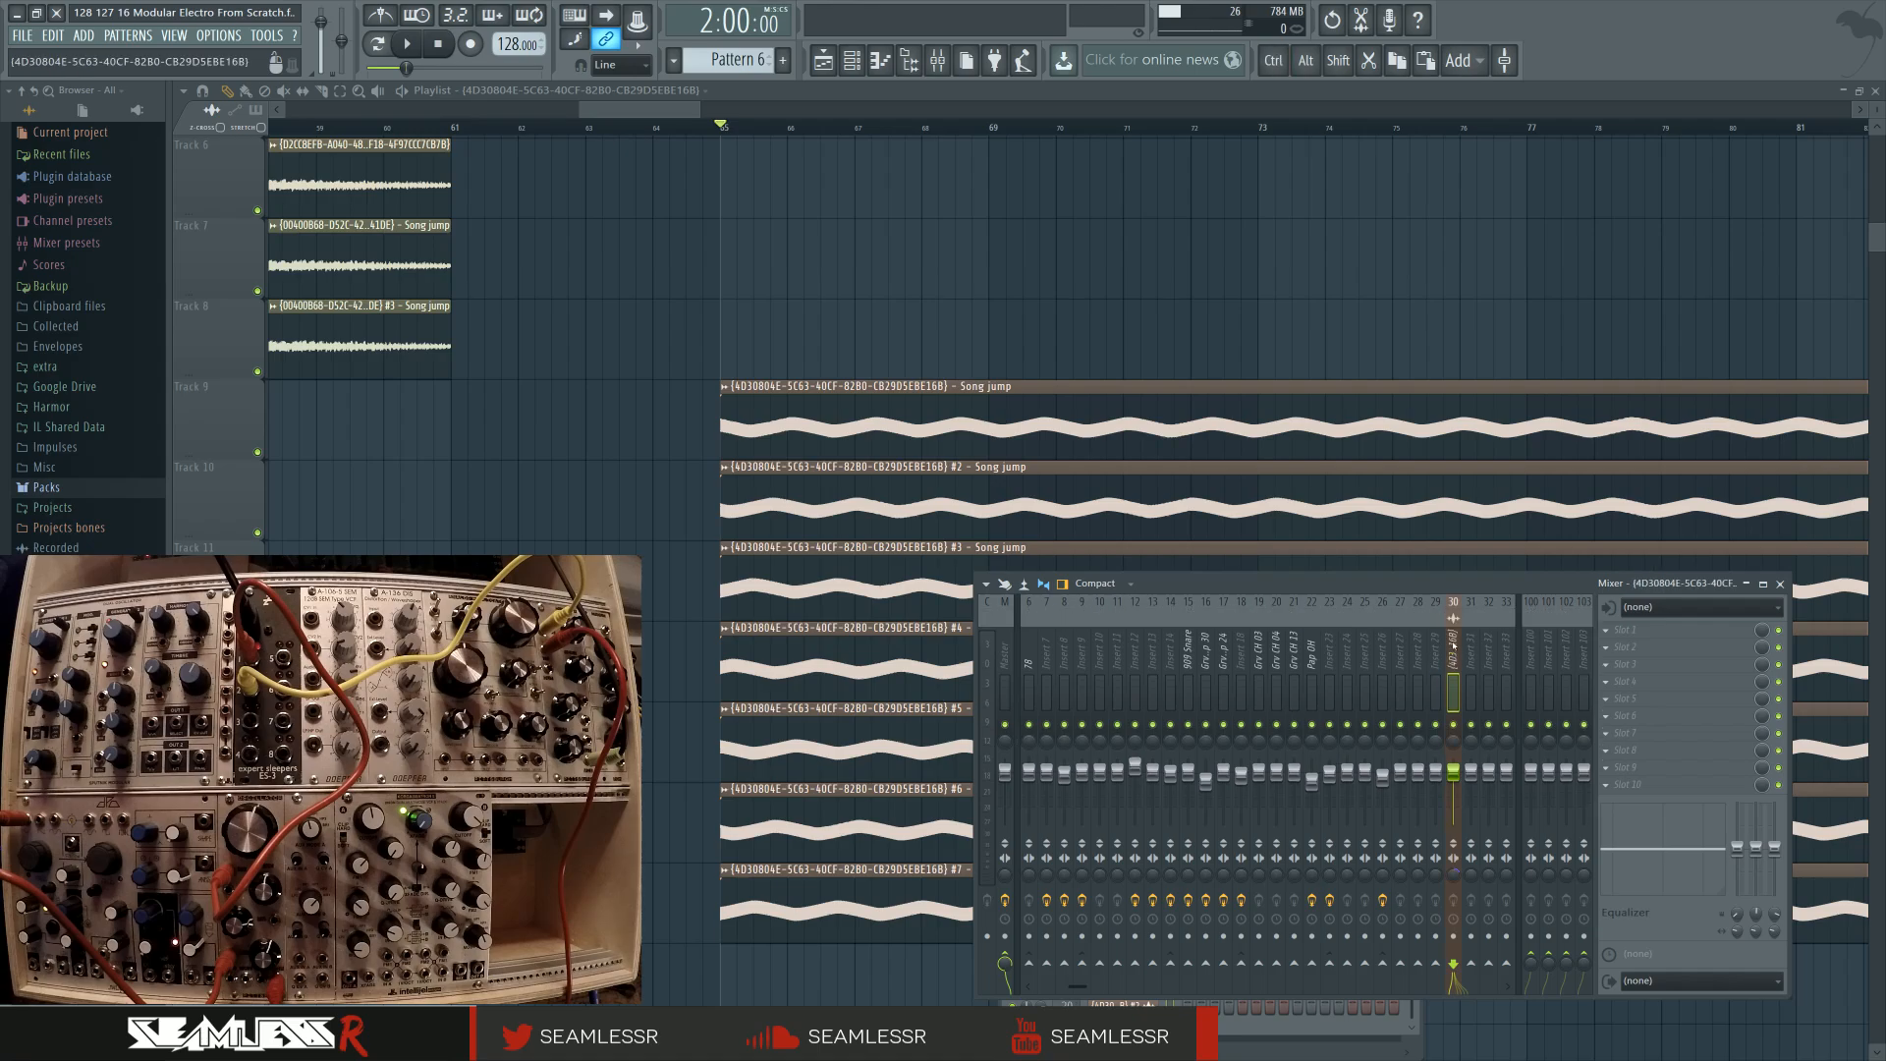
# Play the stacked clips from bar 65, lower the mixer track 30 fader to 61% (-9.5 dB), and stop playback
pyautogui.press('space')
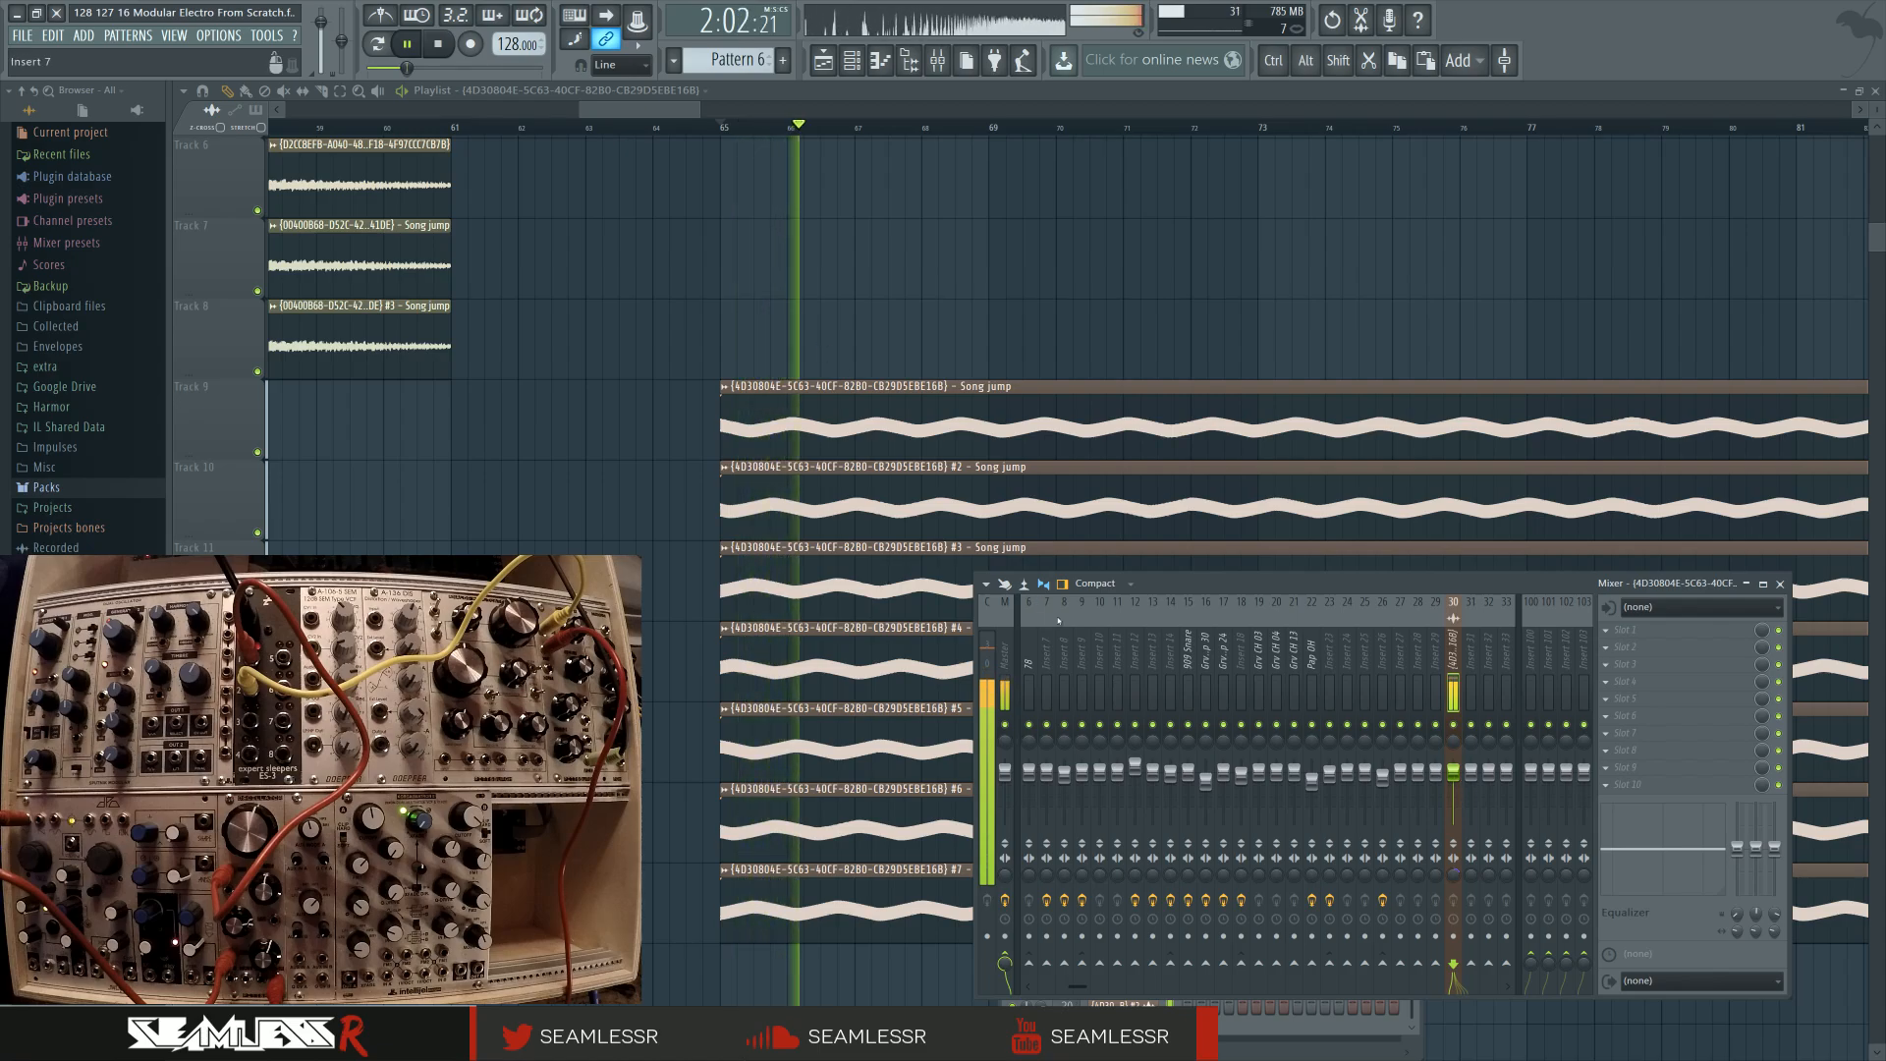
pyautogui.hscroll(5, 1080, 644)
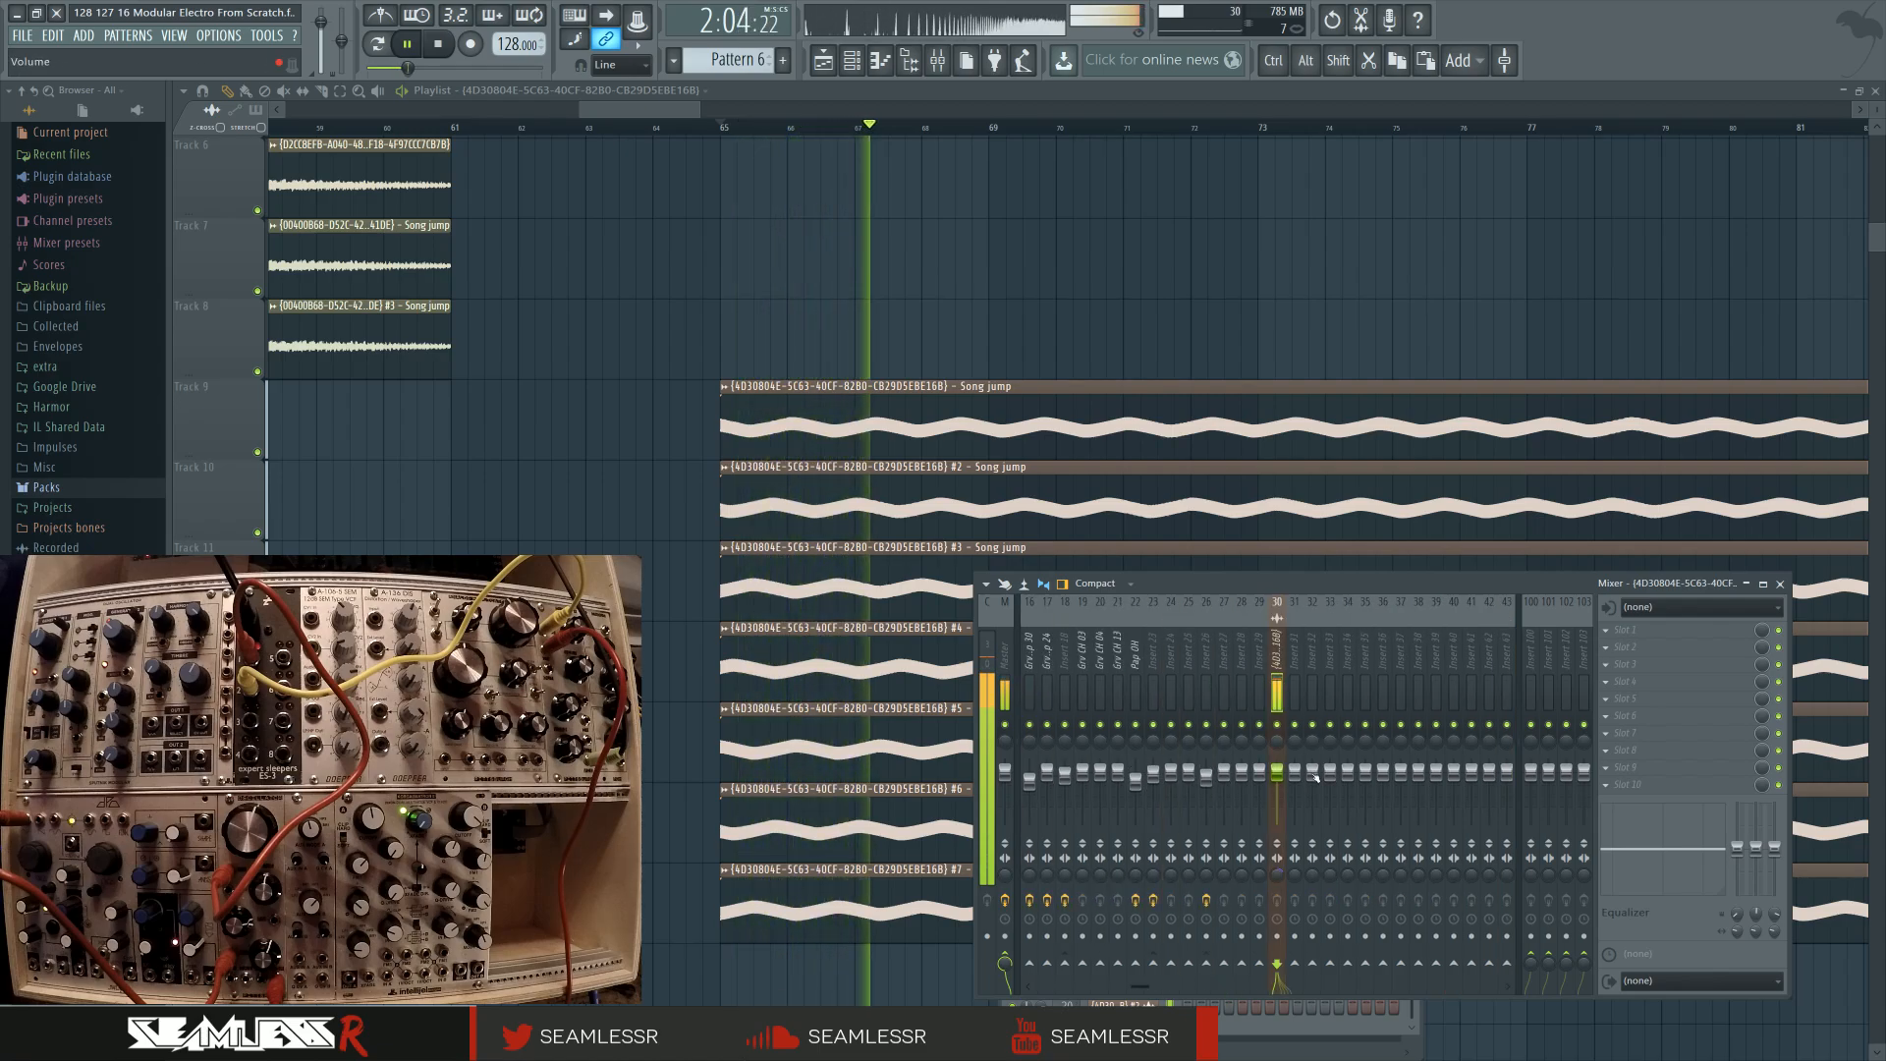
pyautogui.moveTo(1277, 771); pyautogui.dragTo(1276, 794)
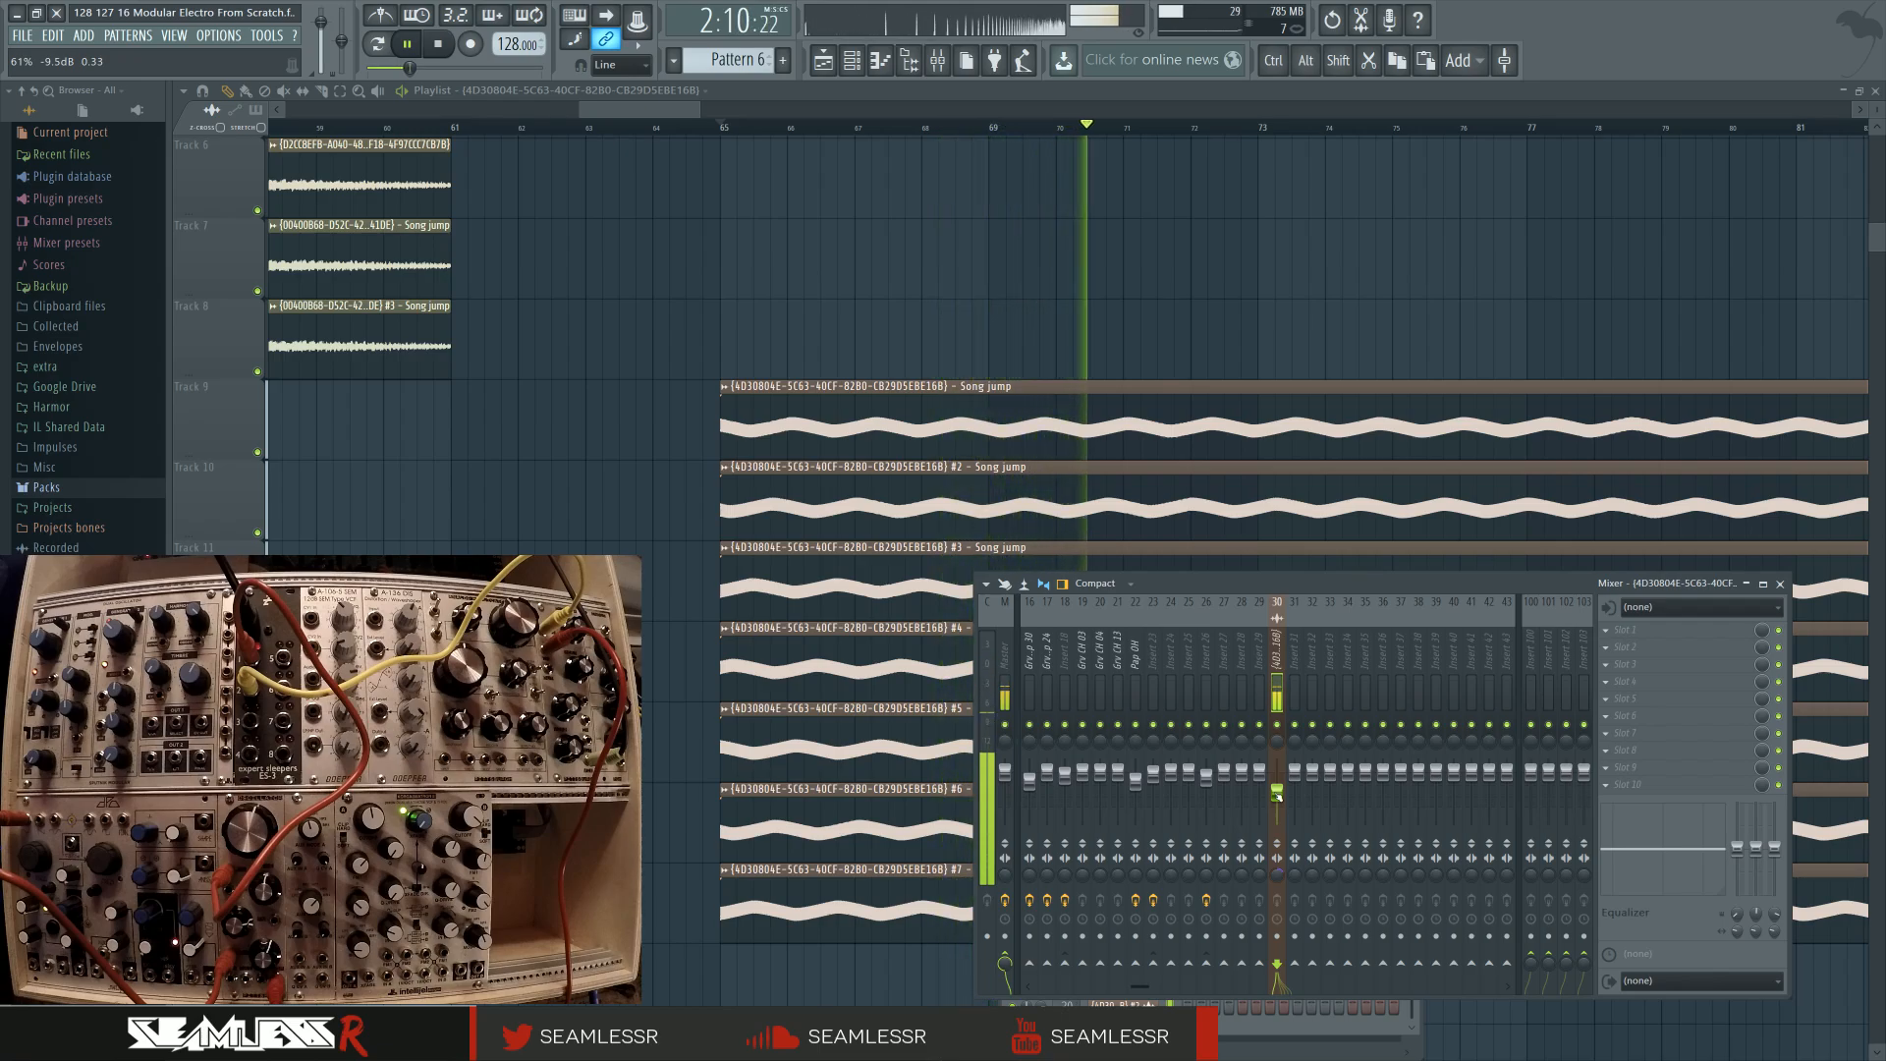
pyautogui.rightClick(635, 513)
pyautogui.press('space')
# Pan the channels of the stacked recording clips on Tracks 9 to 15 to differing stereo positions
pyautogui.doubleClick(804, 410)
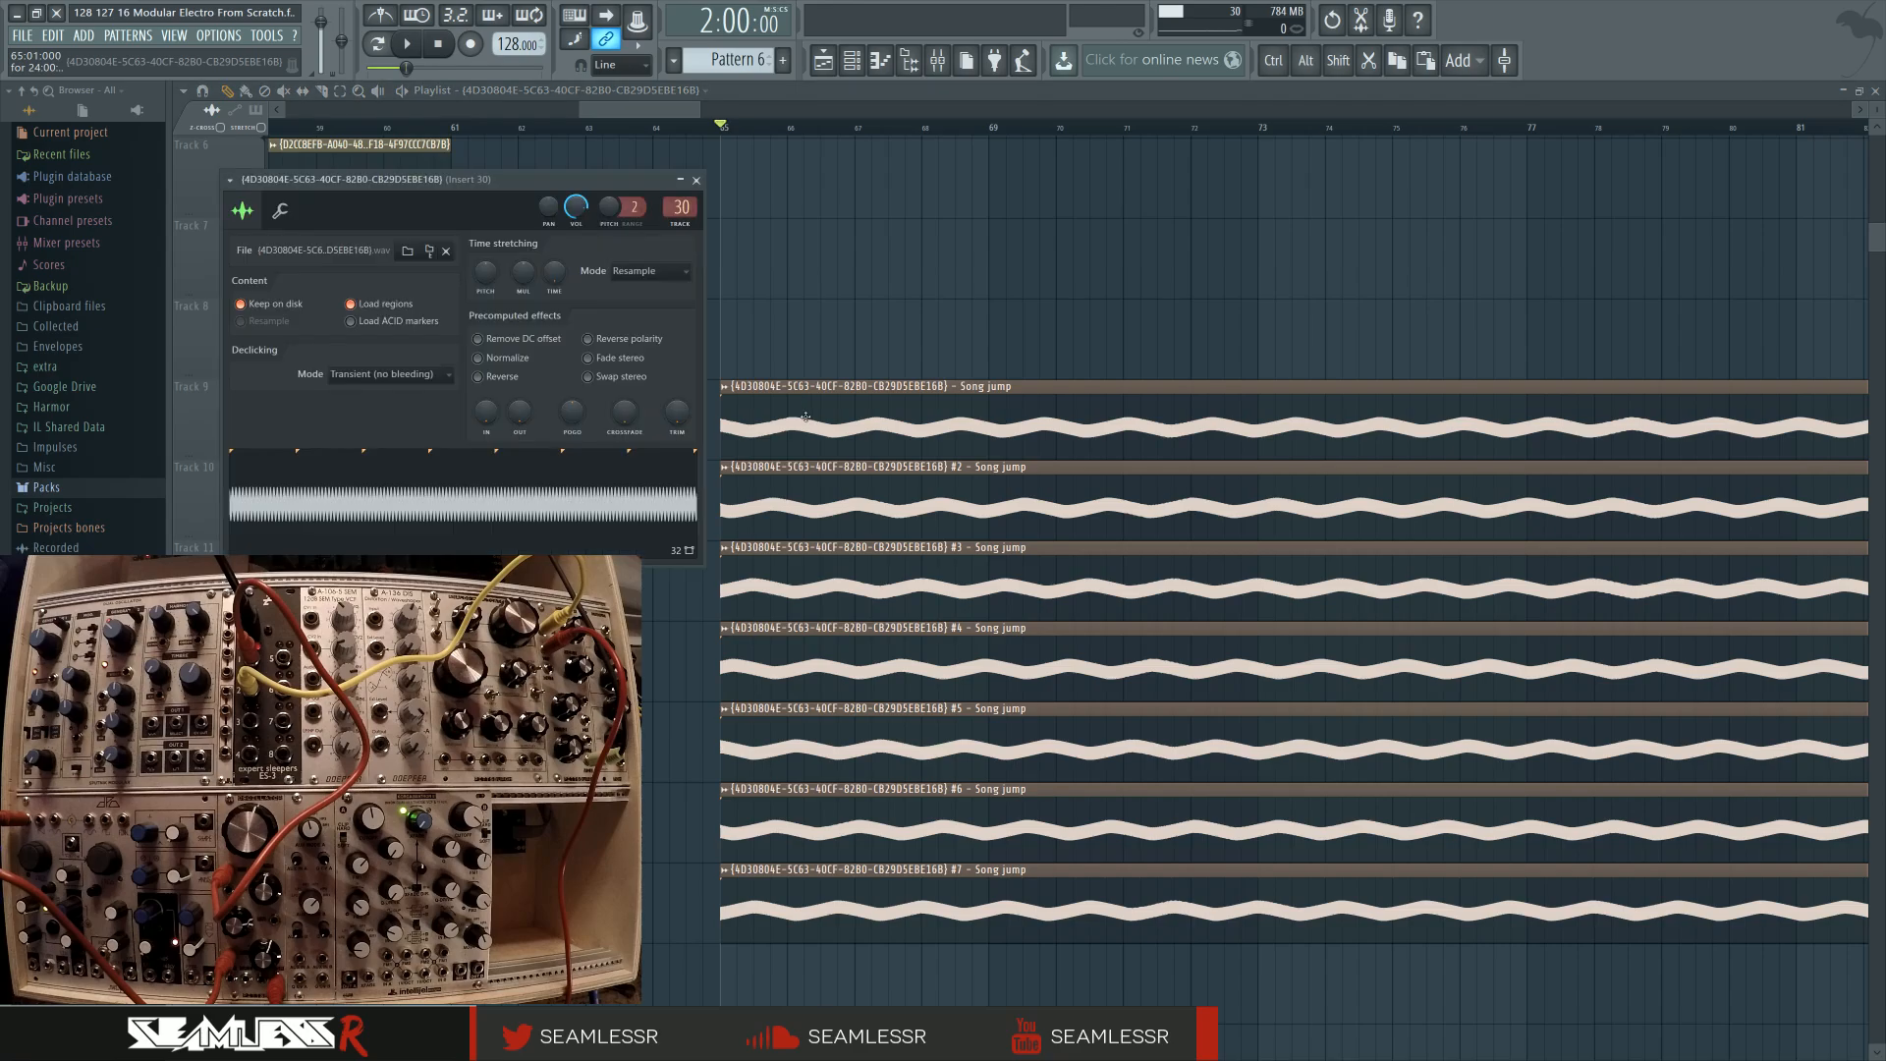
pyautogui.moveTo(548, 208); pyautogui.dragTo(548, 246)
pyautogui.click(810, 498)
pyautogui.doubleClick(810, 498)
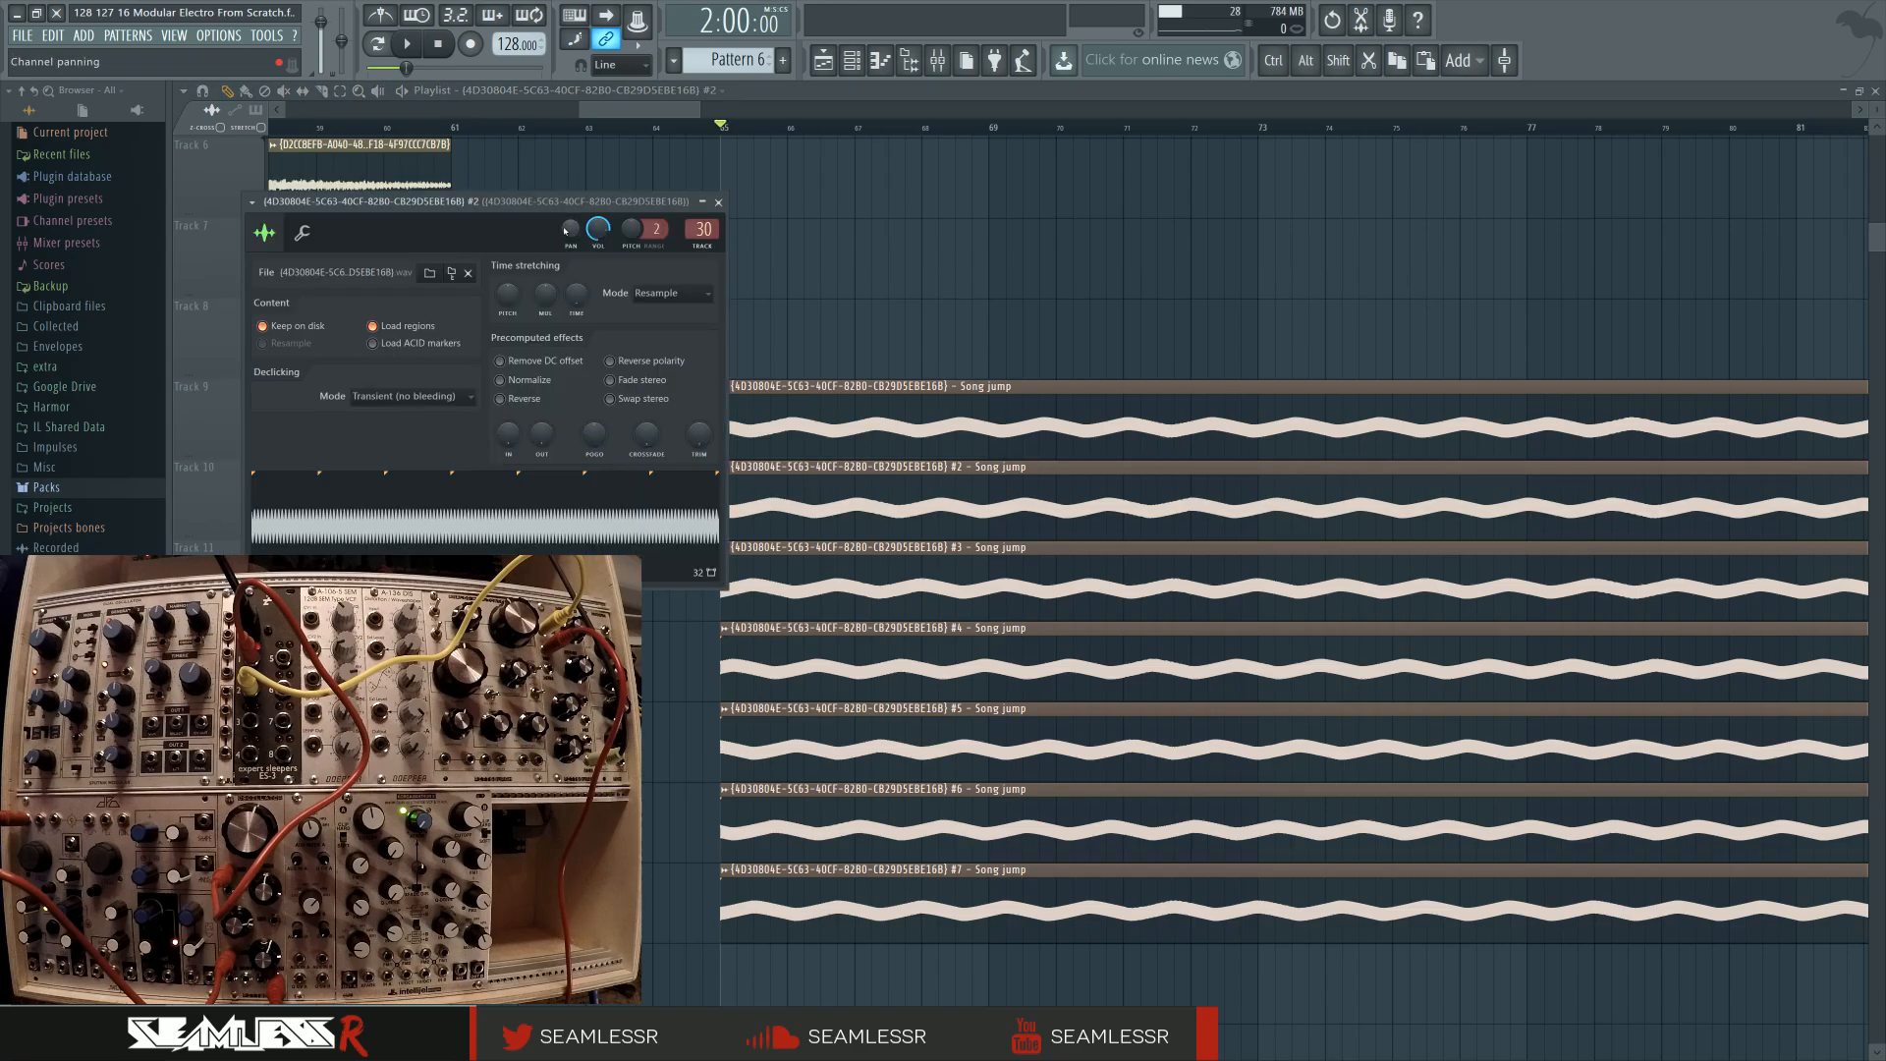
pyautogui.doubleClick(794, 572)
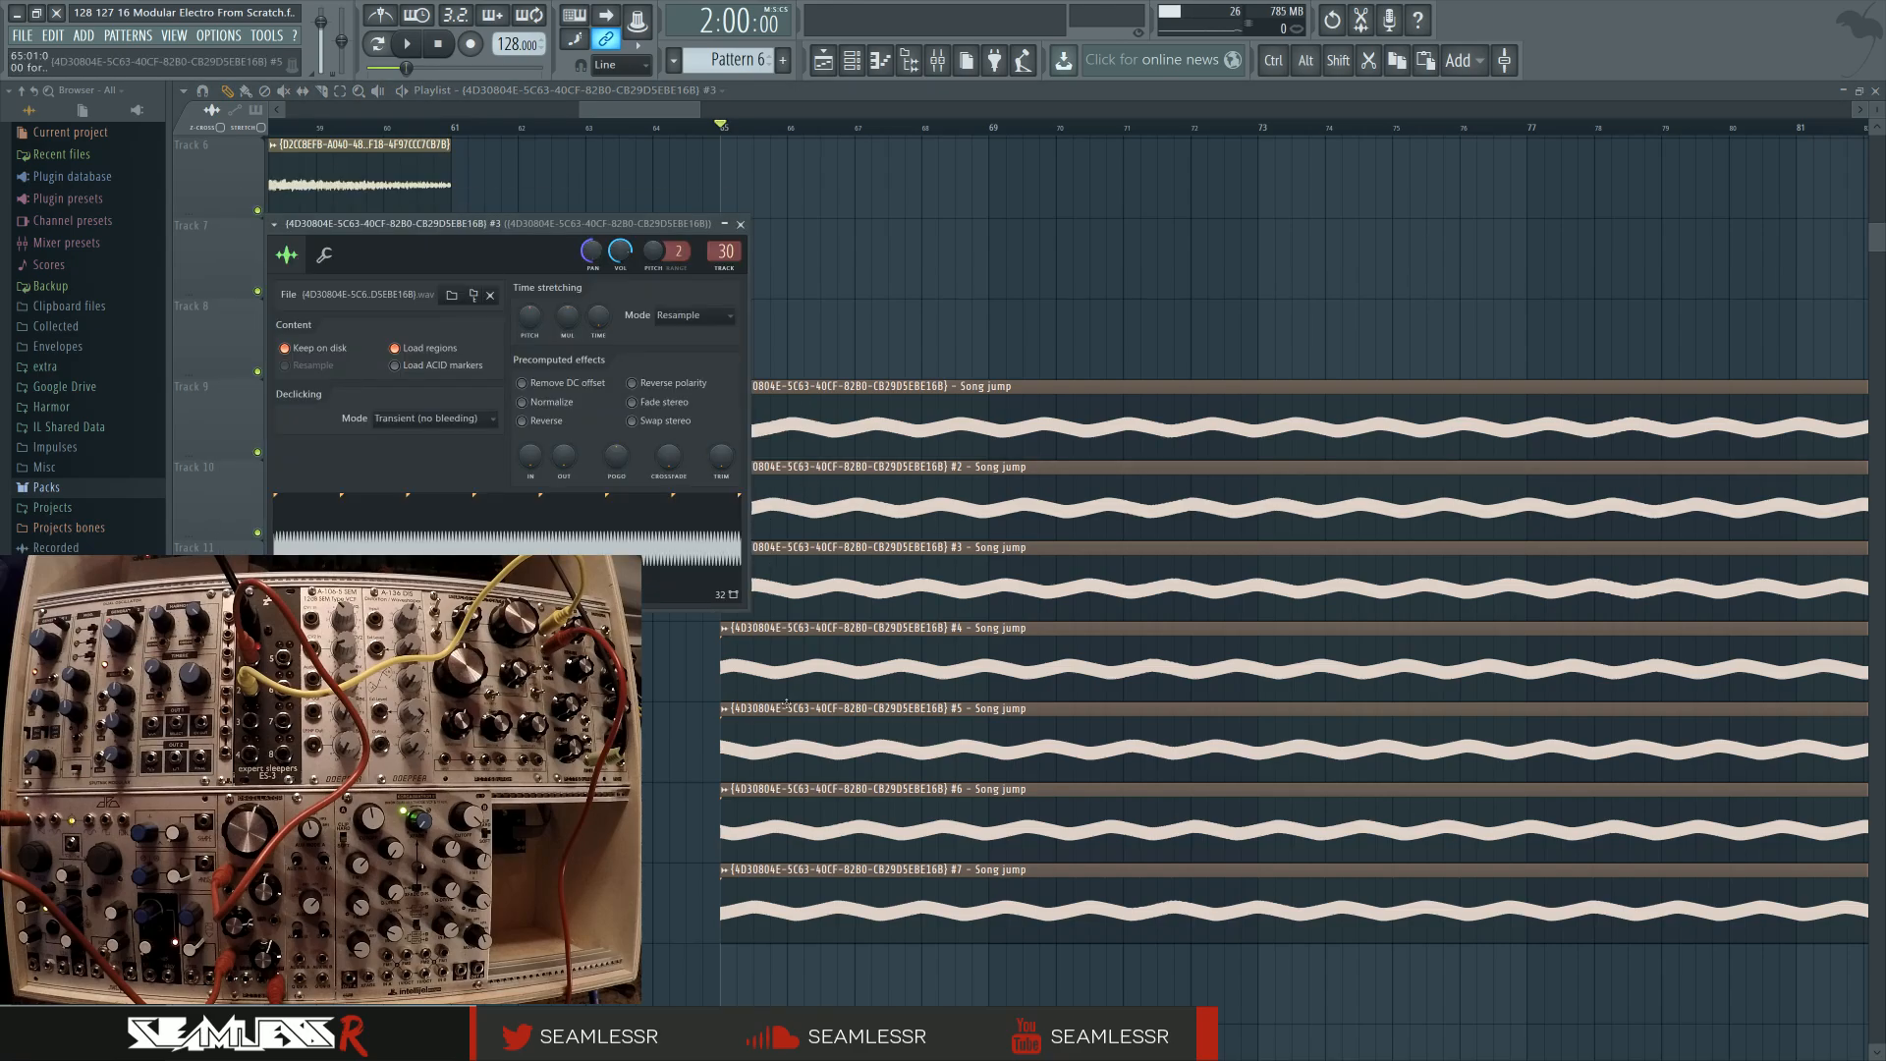
pyautogui.doubleClick(791, 674)
pyautogui.doubleClick(771, 739)
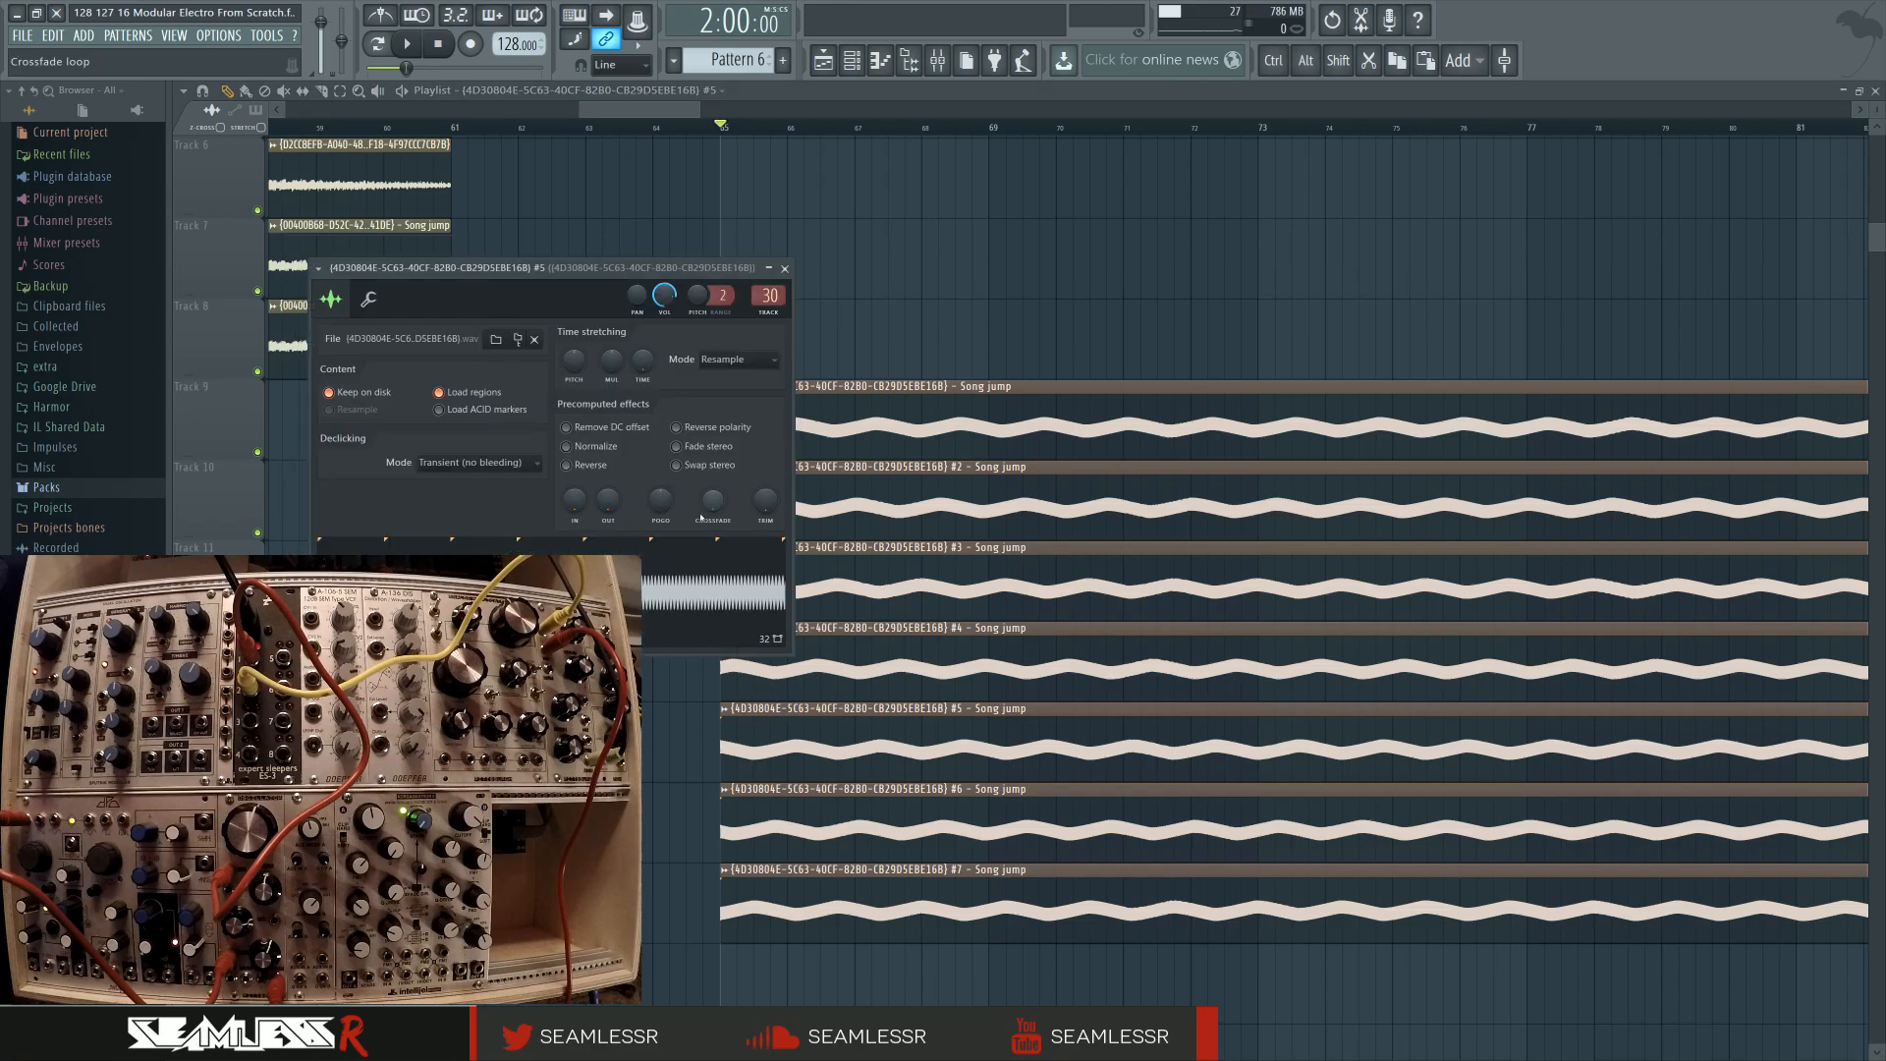
pyautogui.doubleClick(747, 828)
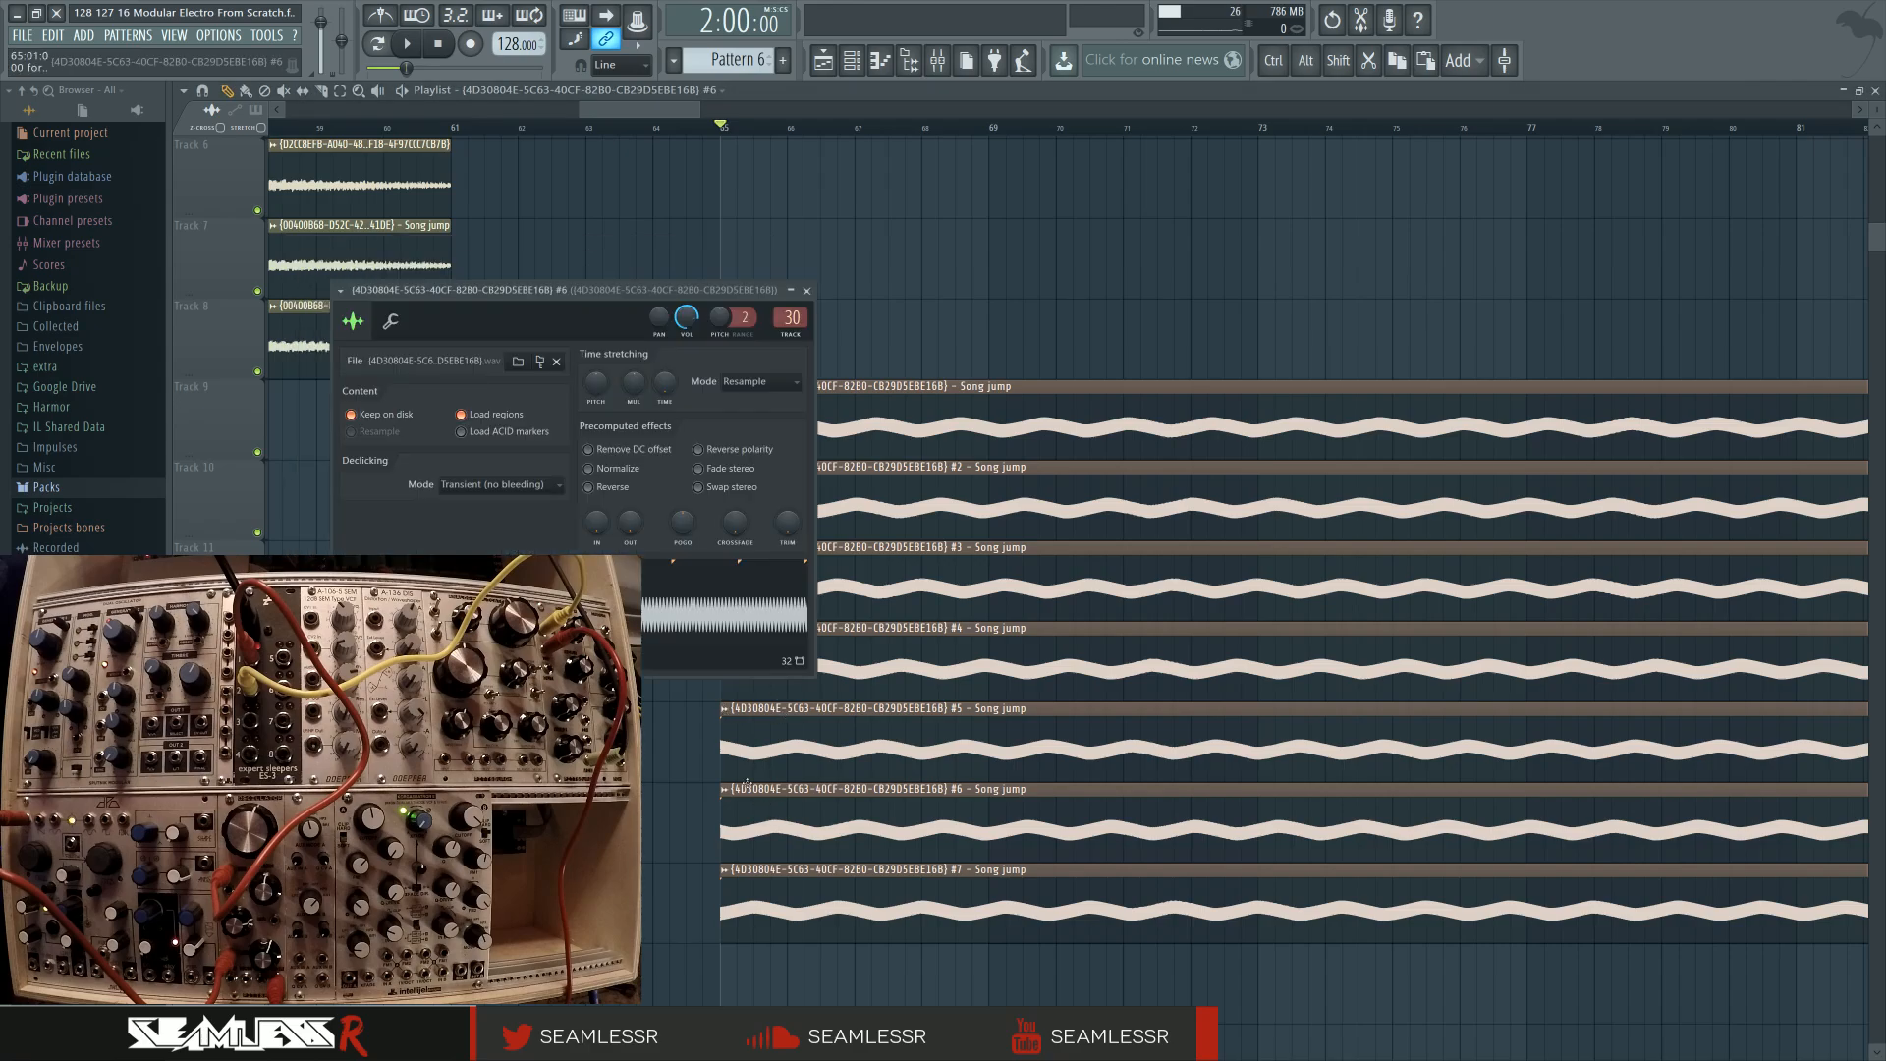
pyautogui.doubleClick(738, 869)
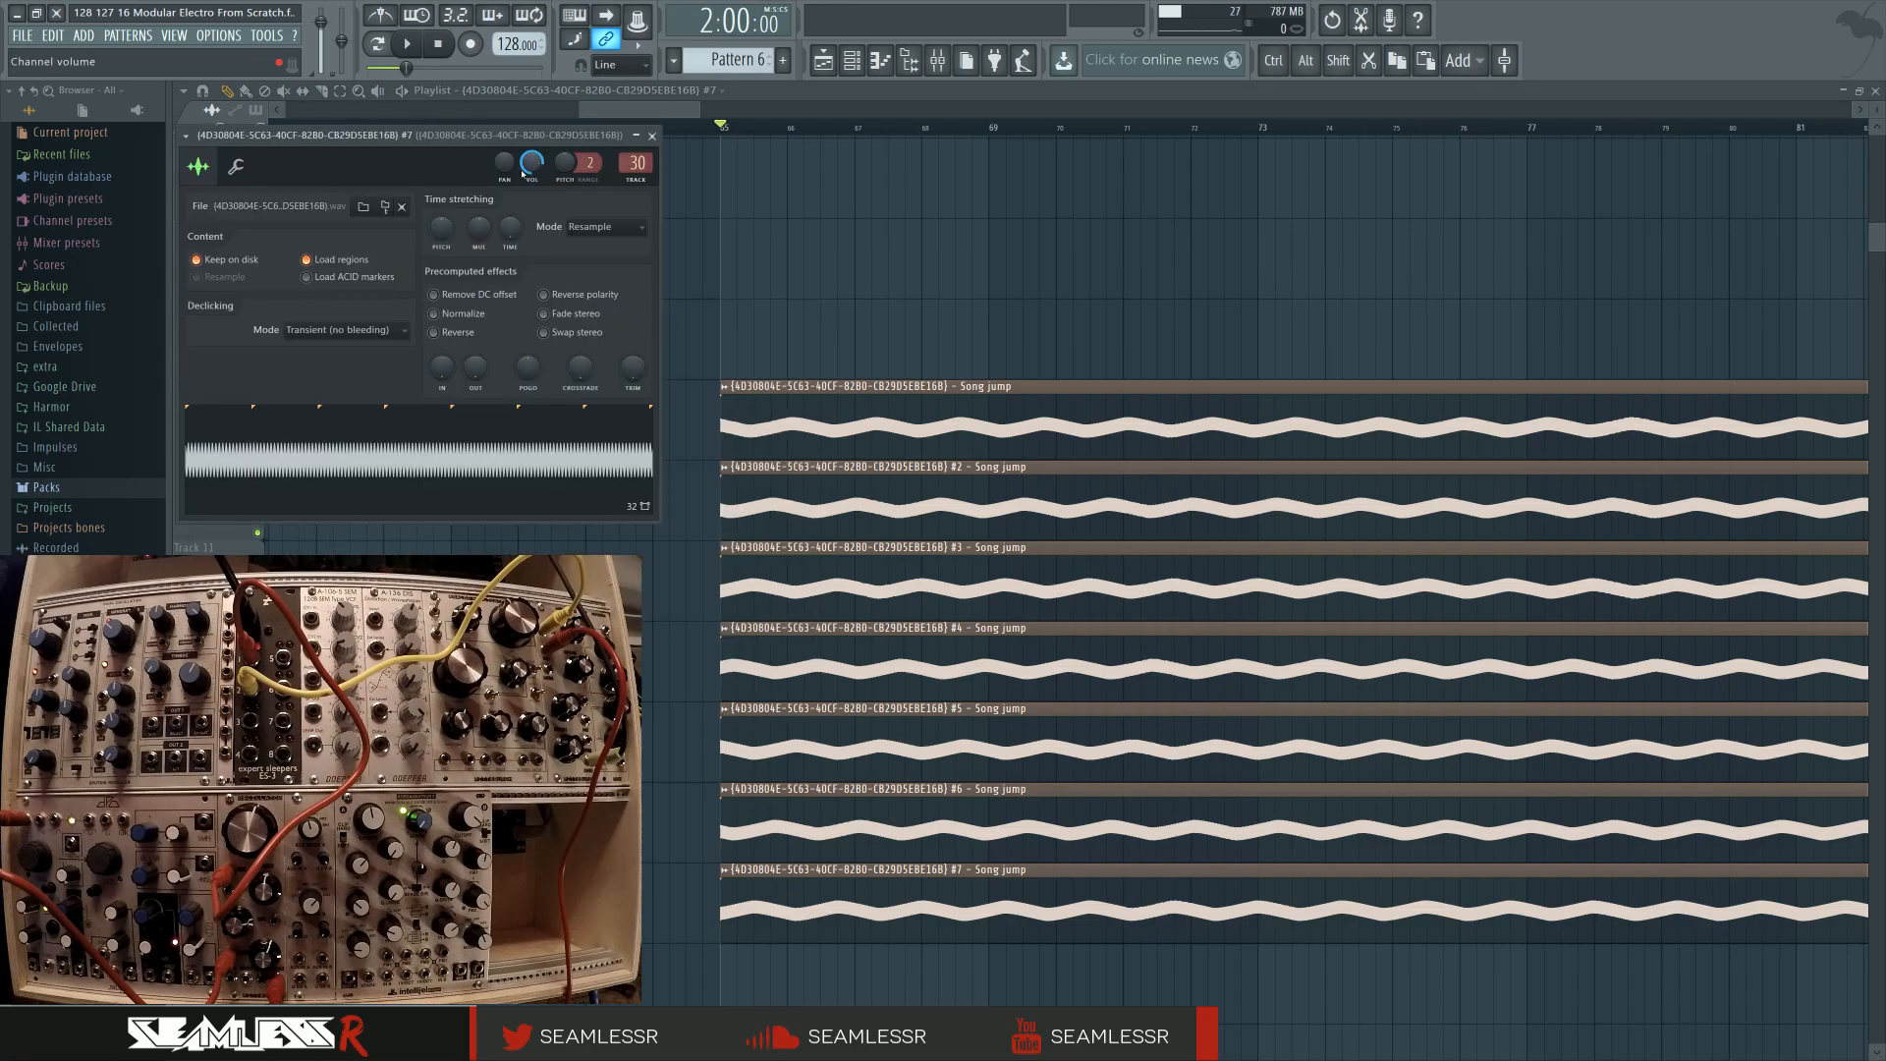
# Play the song from bar 65 to audition the panned layers on Tracks 9 to 15, and stop playback
pyautogui.press('space')
pyautogui.press('Escape')
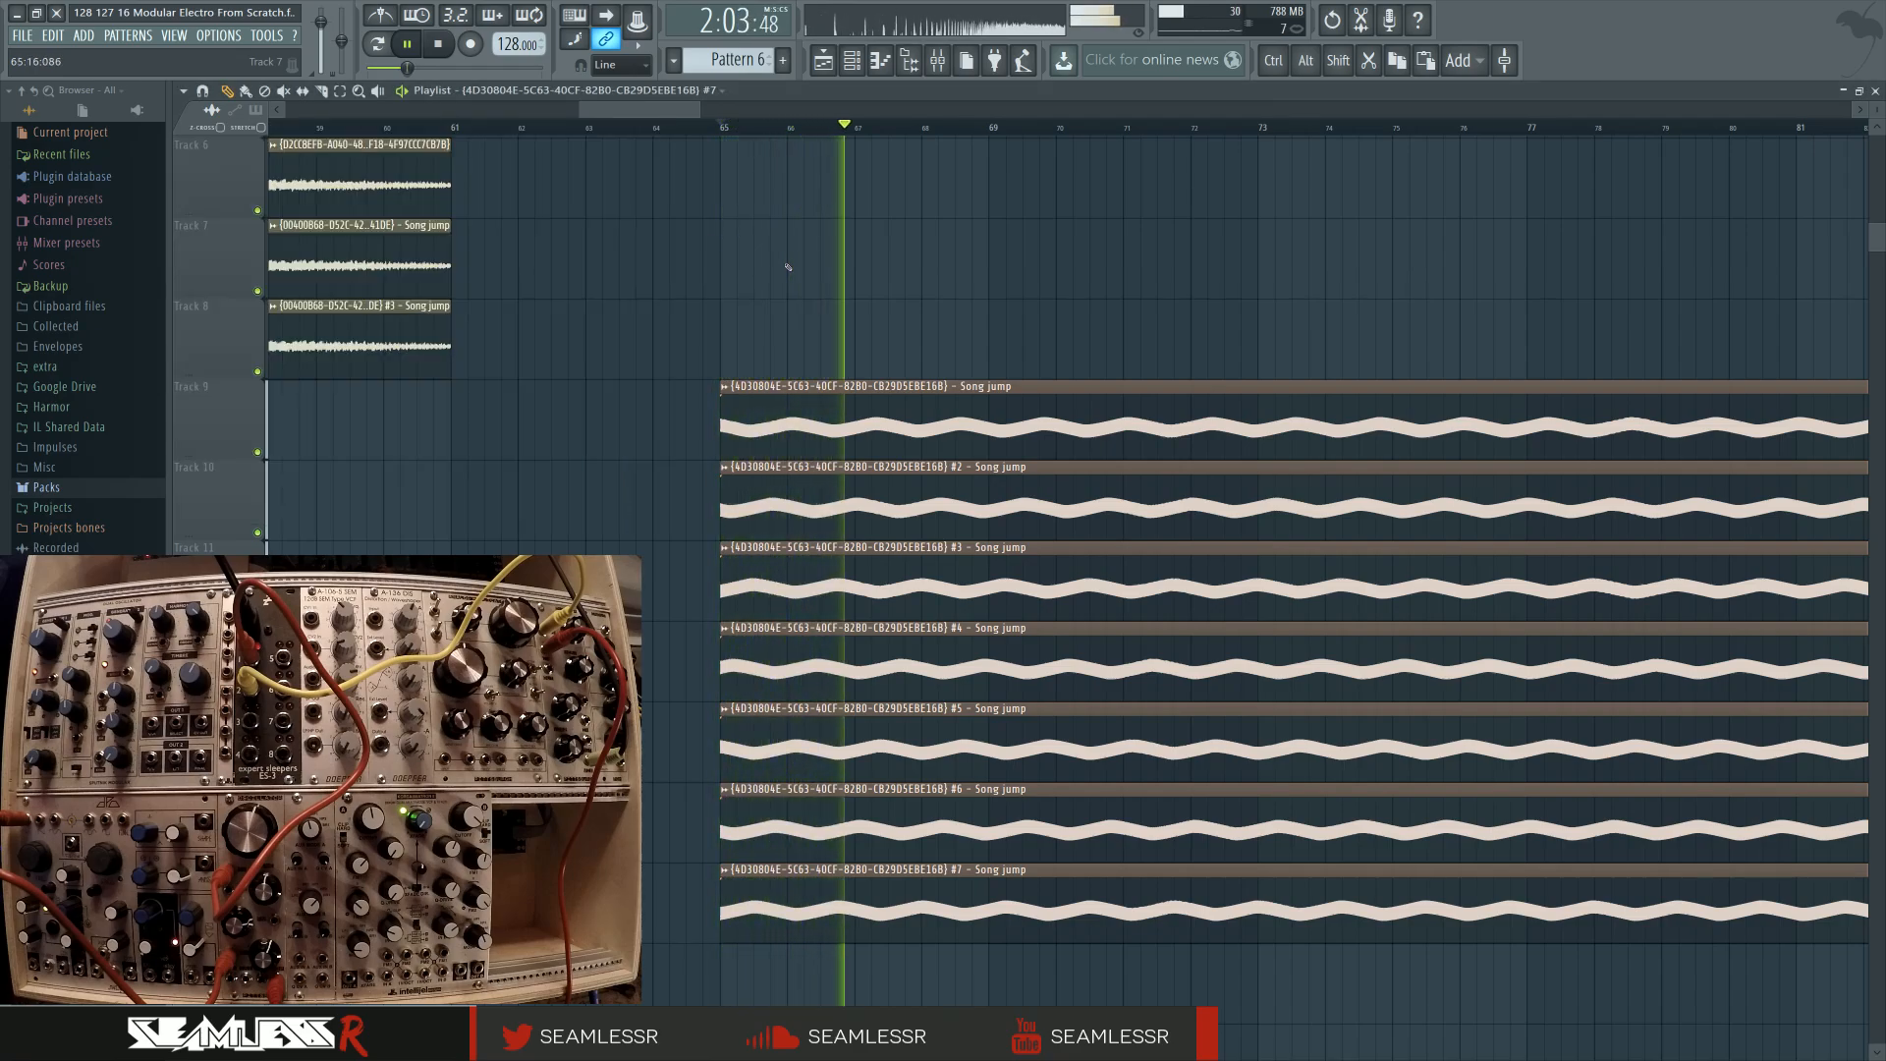
pyautogui.keyDown('ctrl'); pyautogui.scroll(1, 797, 590); pyautogui.keyUp('ctrl')
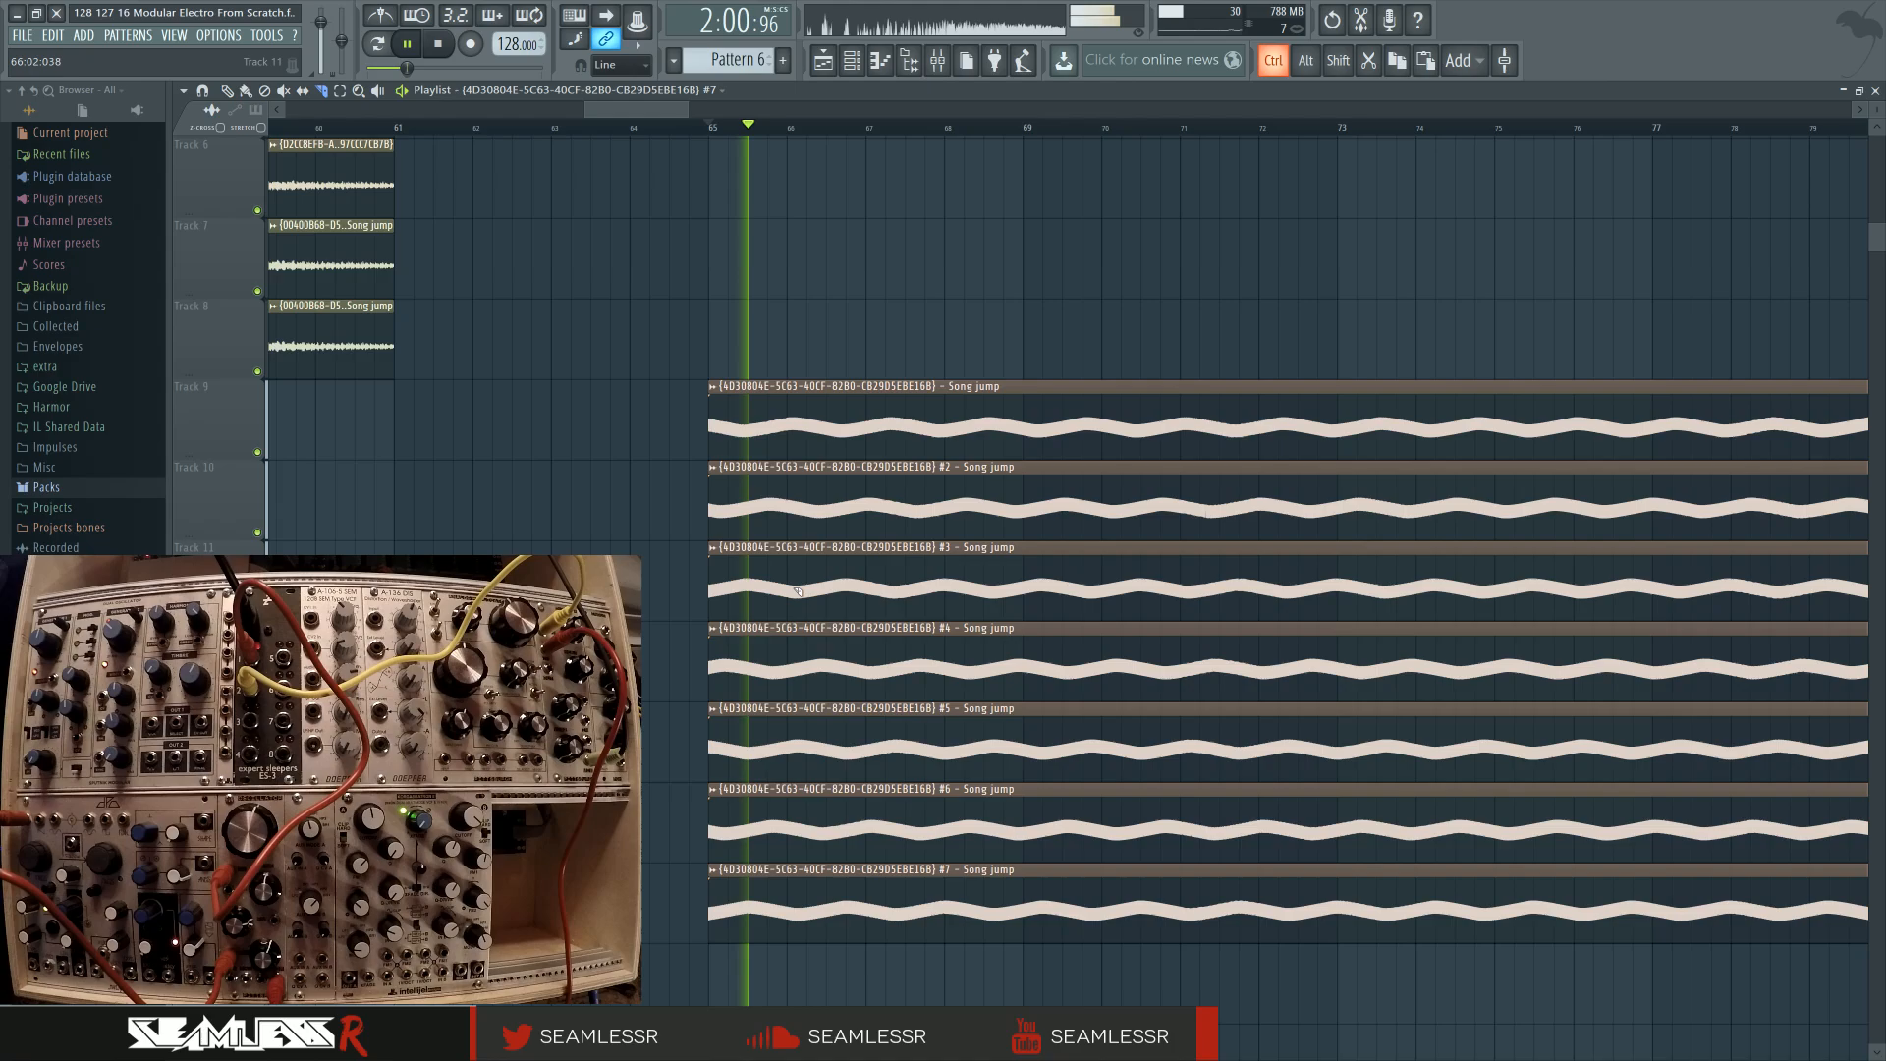
pyautogui.keyDown('ctrl'); pyautogui.scroll(2, 798, 590); pyautogui.keyUp('ctrl')
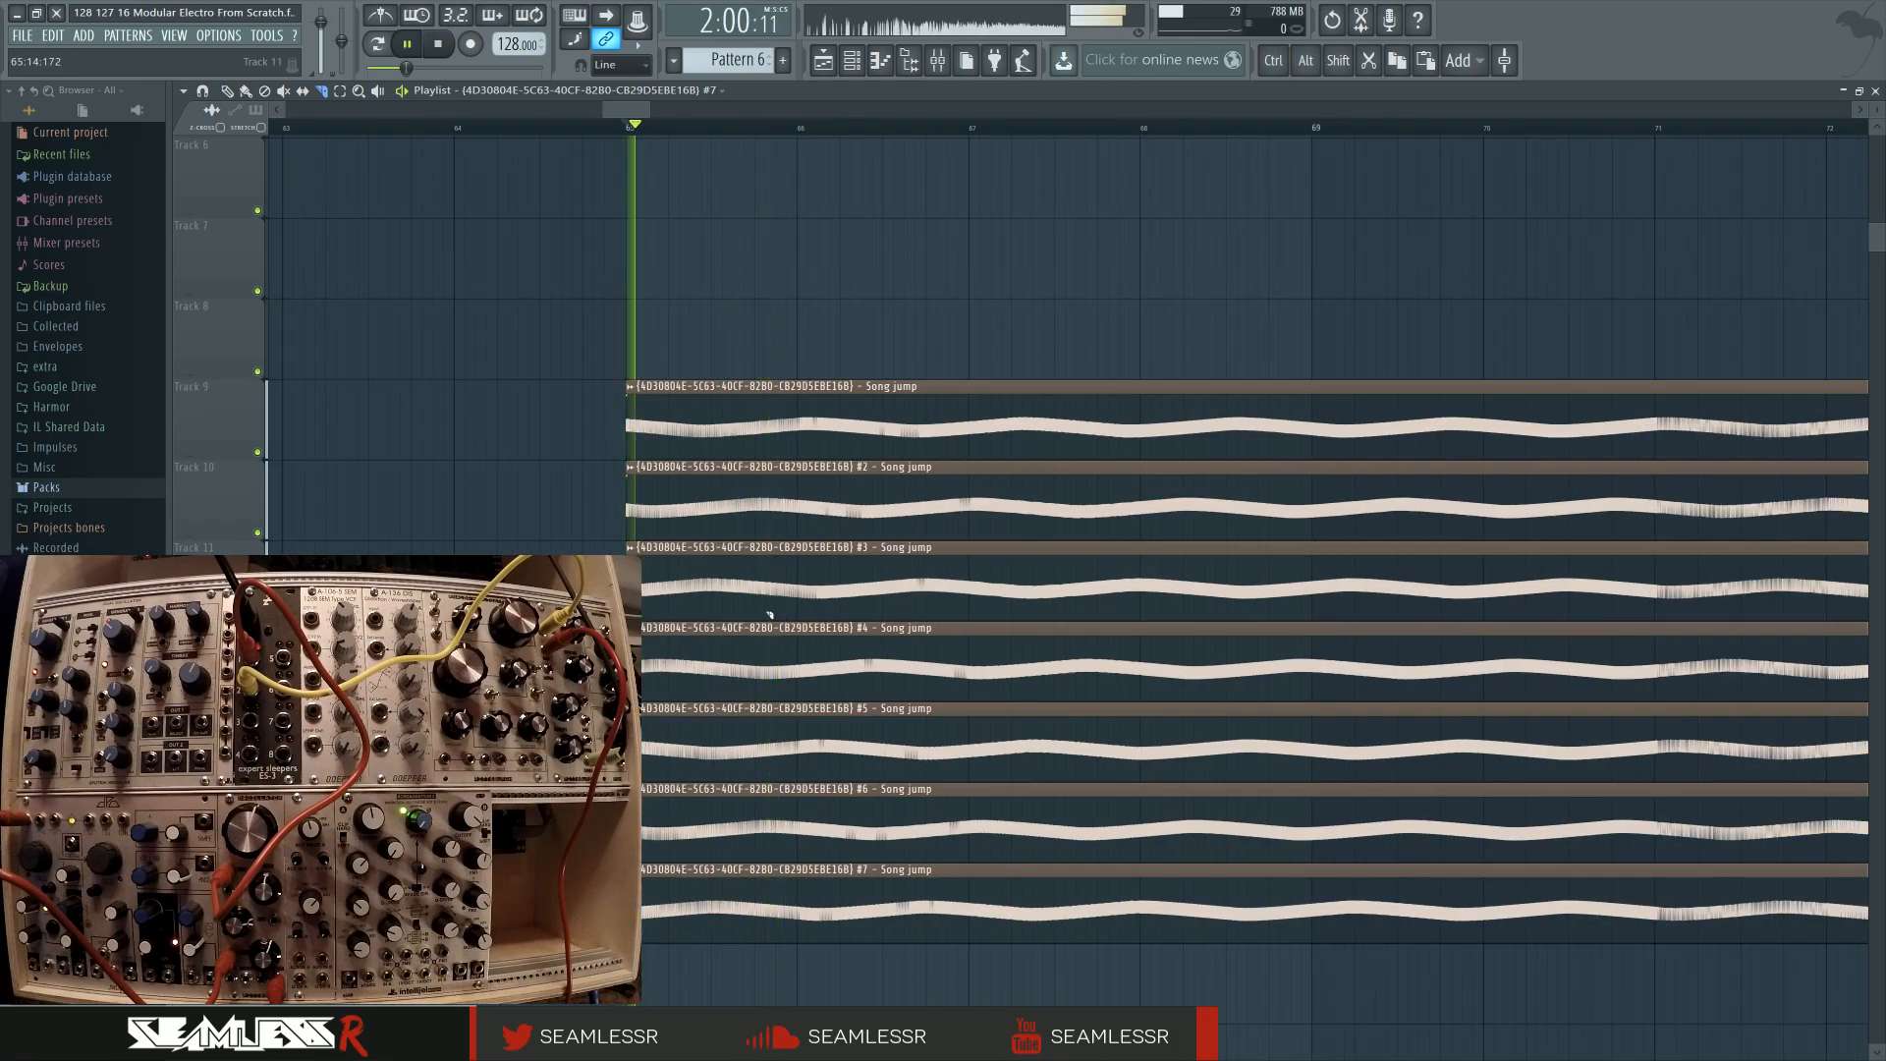
pyautogui.moveTo(684, 425)
pyautogui.mouseDown()
pyautogui.moveTo(726, 425)
pyautogui.moveTo(684, 424)
pyautogui.mouseUp()
pyautogui.press('space')
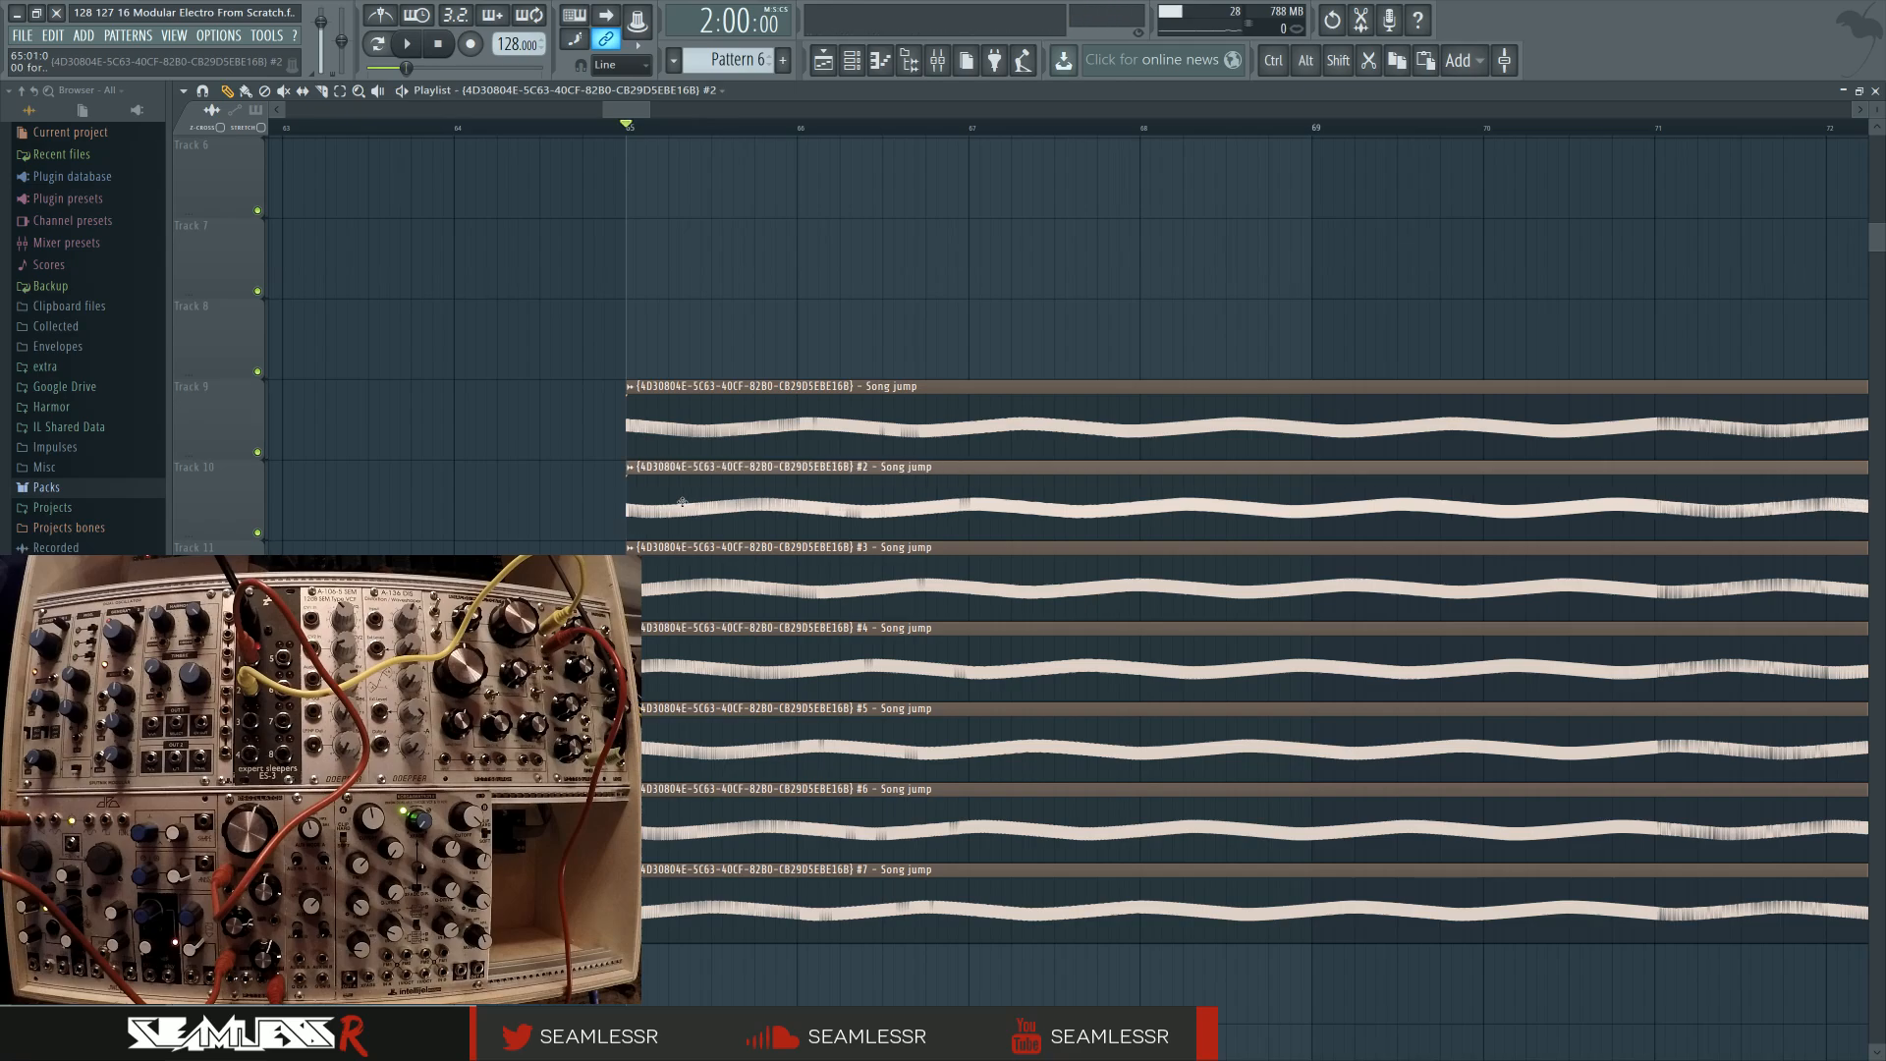
# Audition the layers from bar 65 and slice all seven clips on Tracks 9 to 15 at bar 66
pyautogui.keyDown('ctrl'); pyautogui.scroll(-2, 593, 528); pyautogui.keyUp('ctrl')
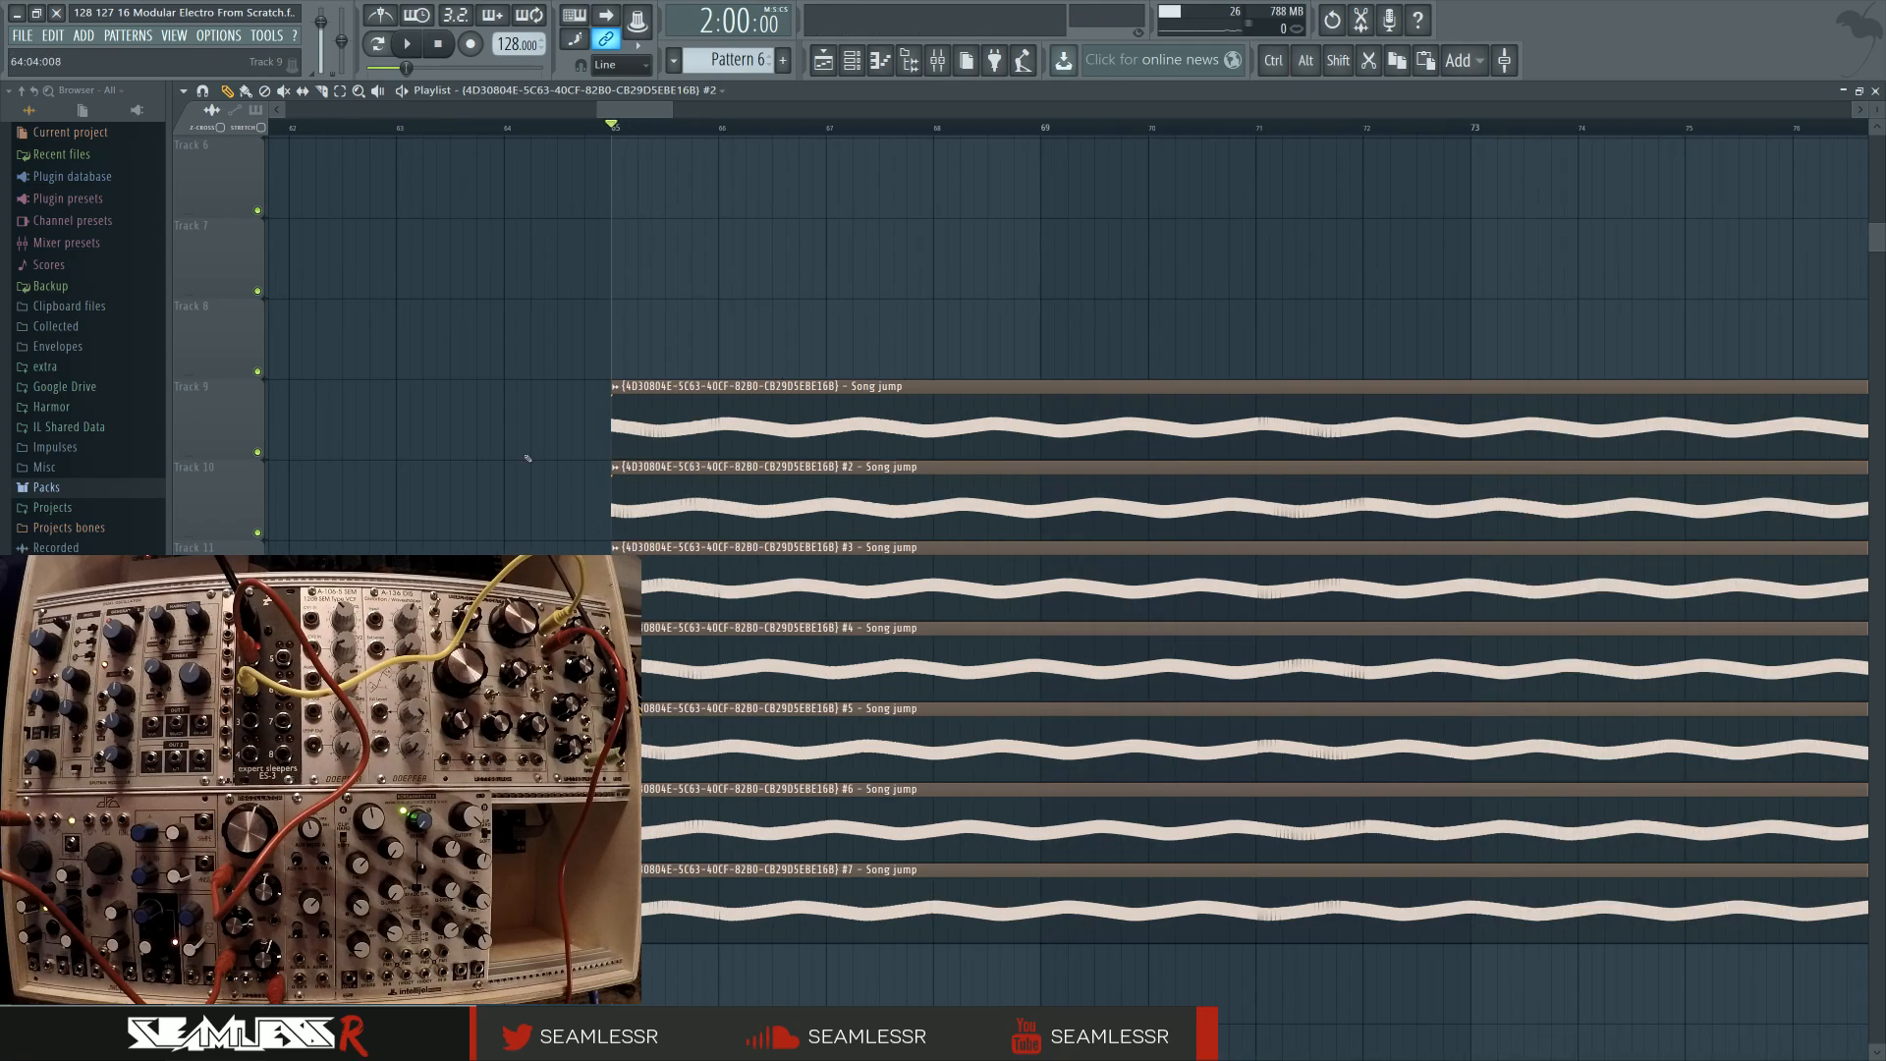
pyautogui.keyDown('ctrl'); pyautogui.scroll(2, 632, 518); pyautogui.keyUp('ctrl')
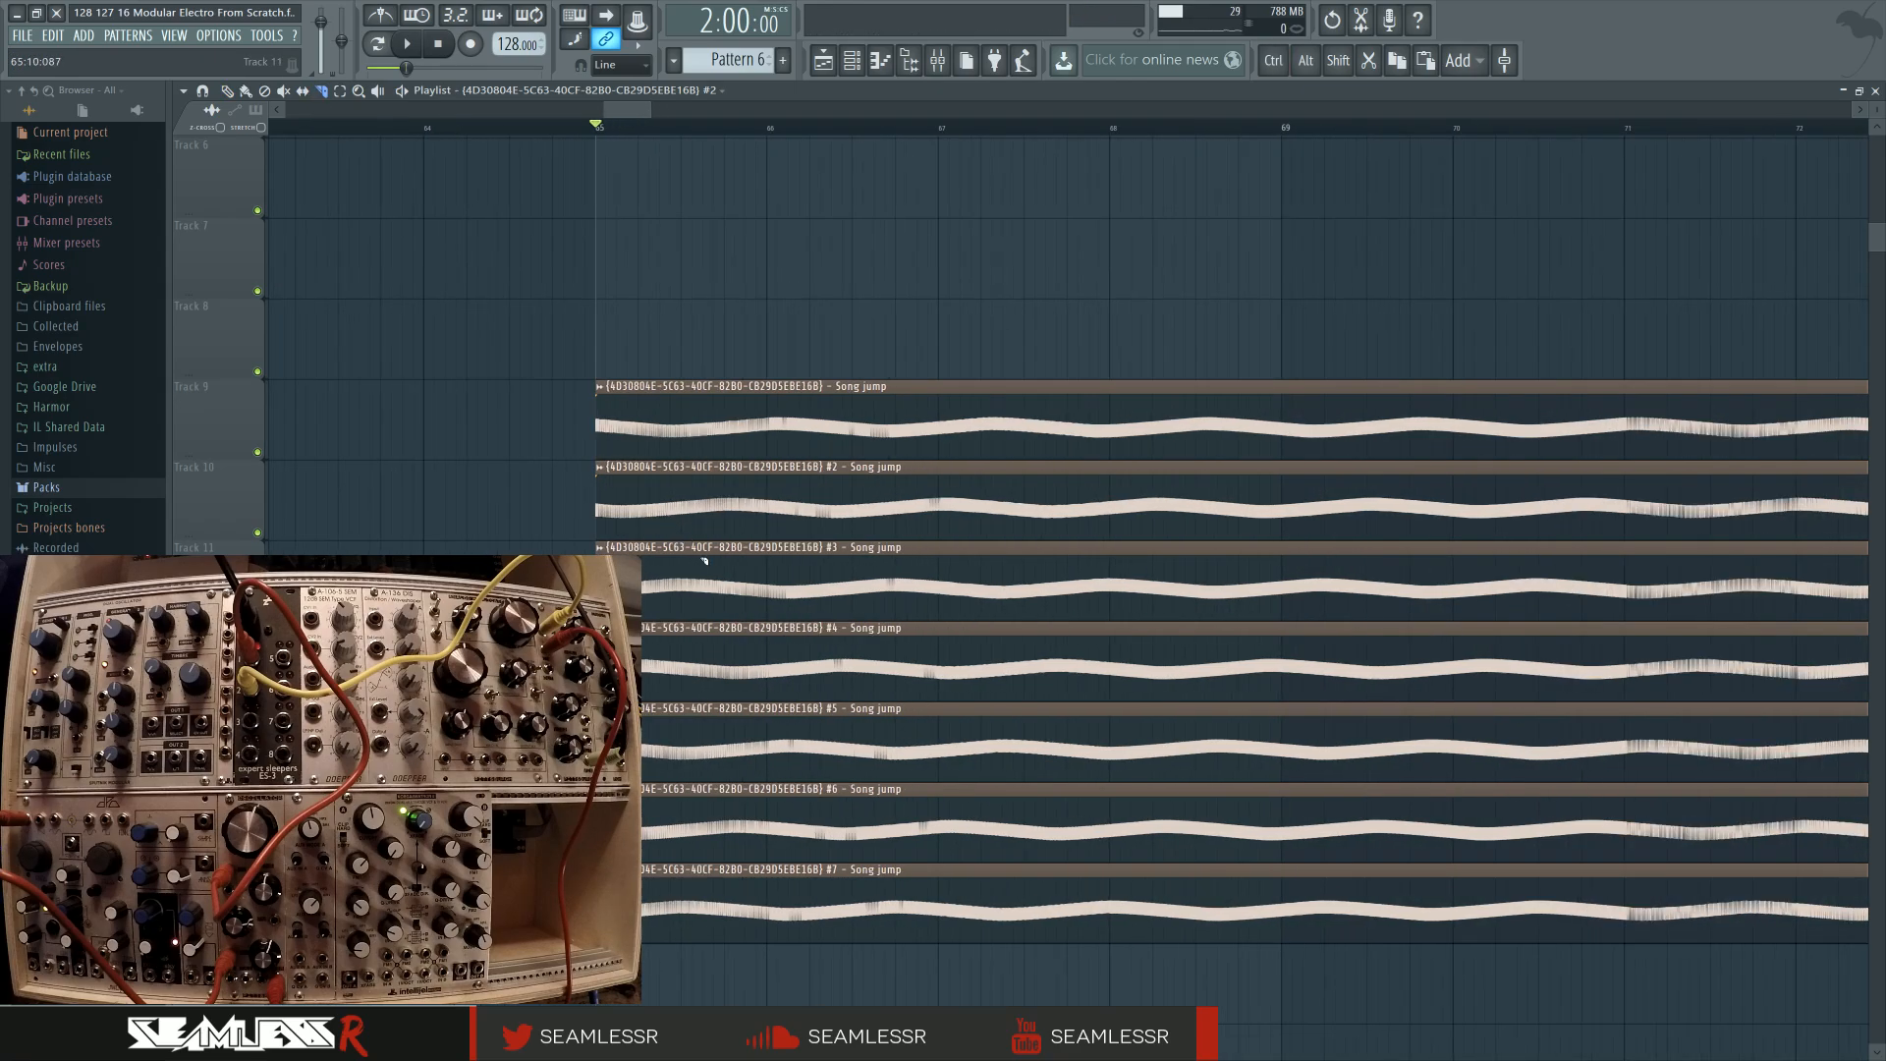
pyautogui.press('space')
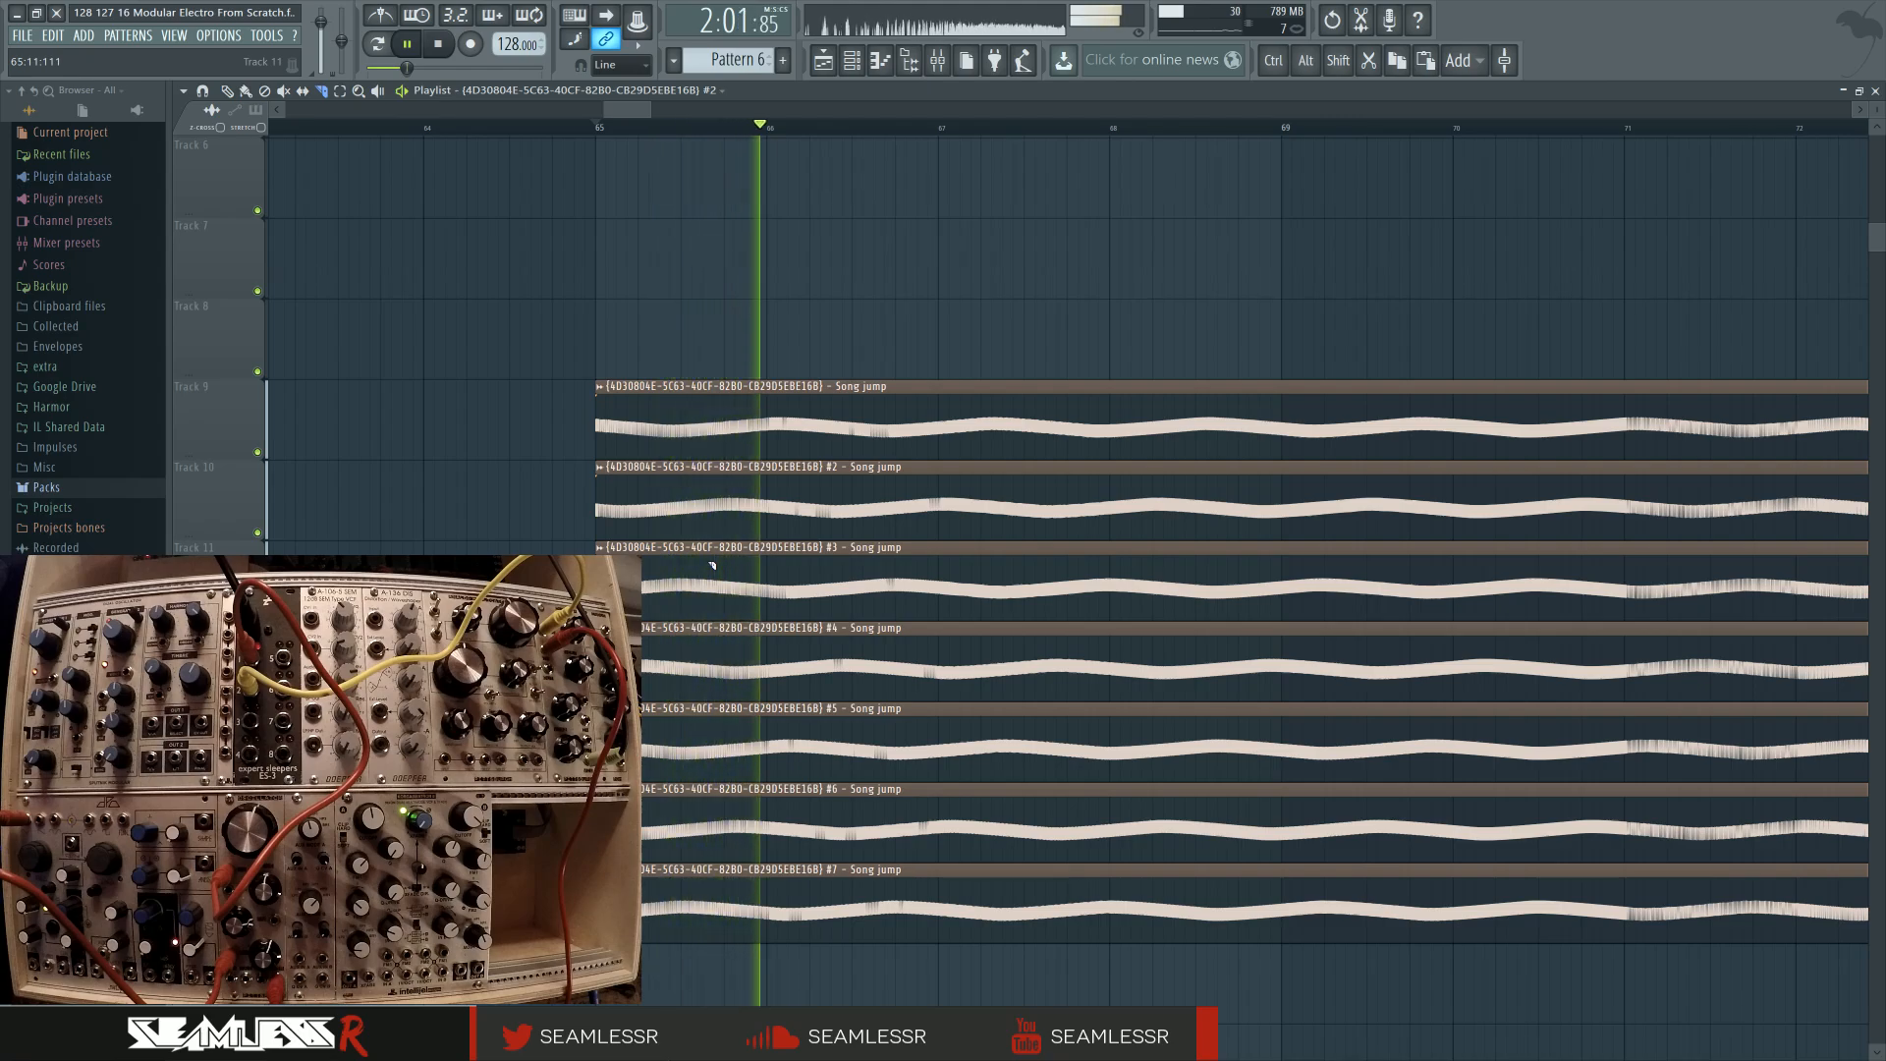
pyautogui.press('space')
pyautogui.moveTo(768, 924); pyautogui.dragTo(769, 924)
pyautogui.press('space')
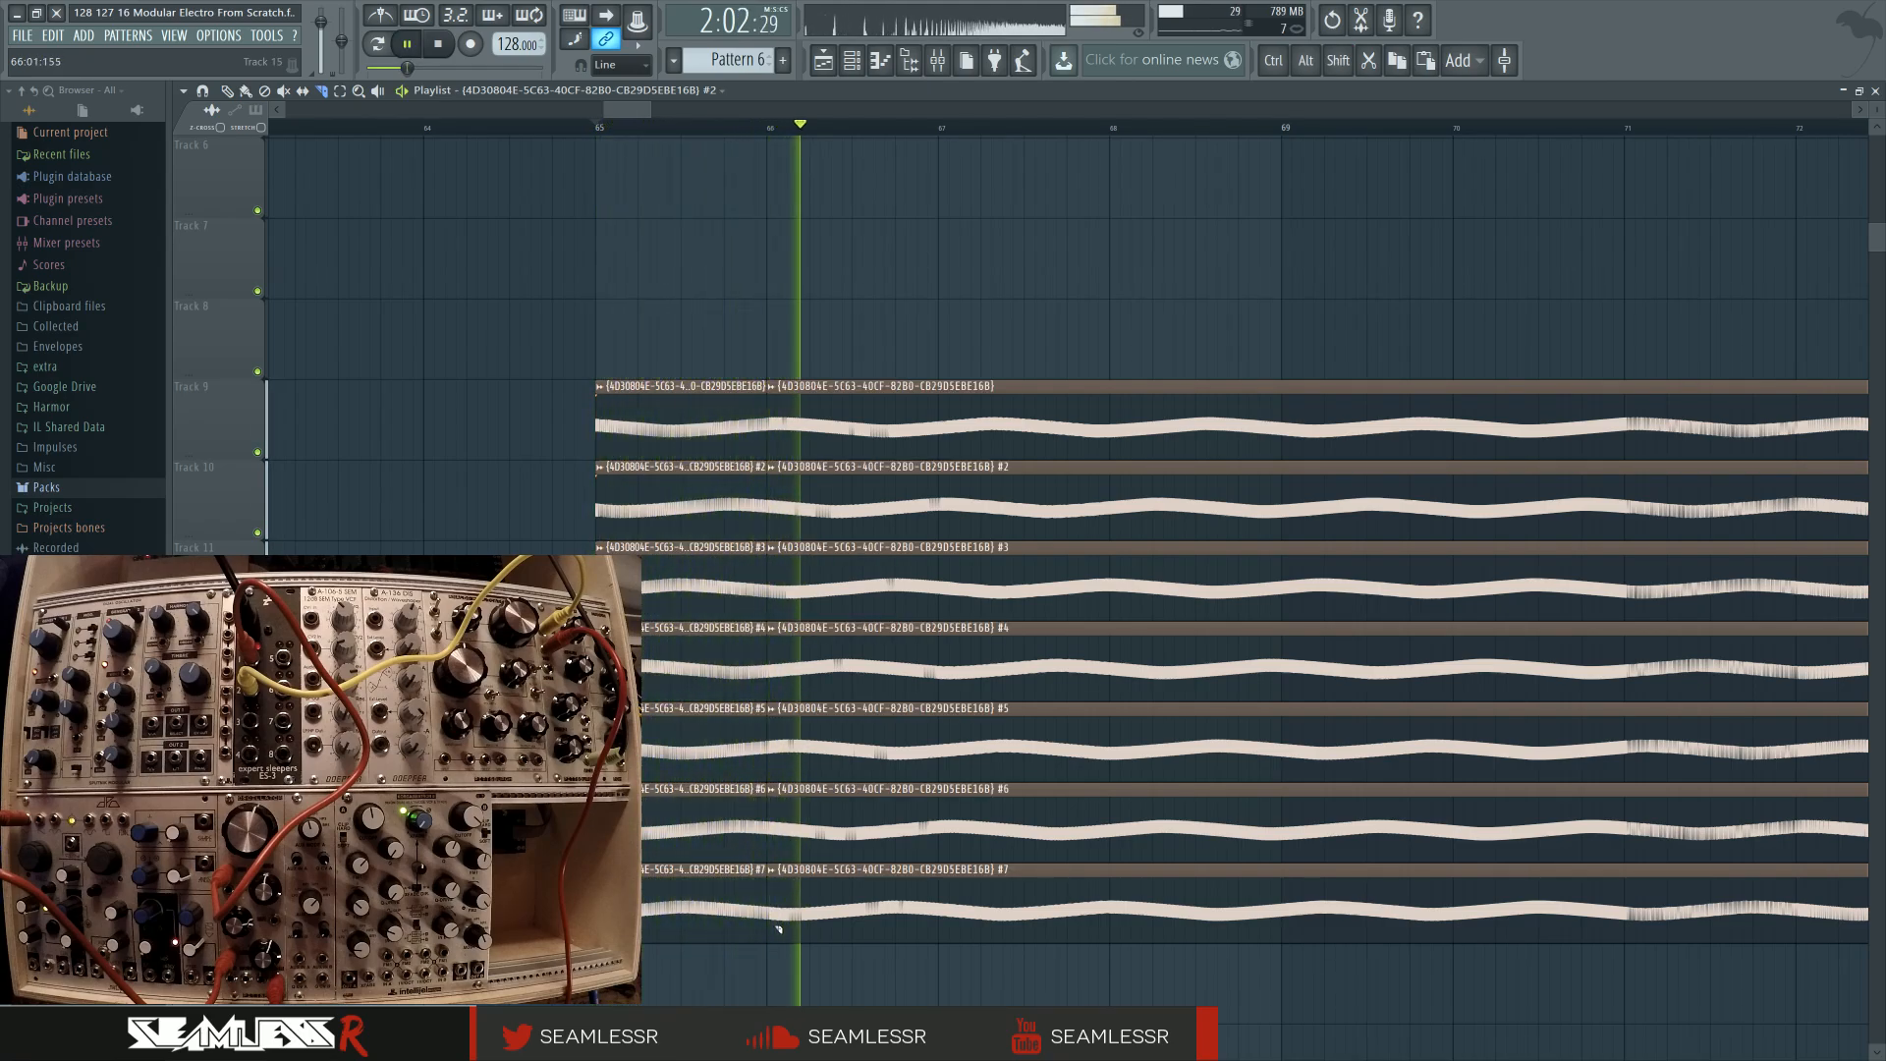
# Slice the clips on Tracks 9 to 15 at bars 67, 68 and 69, and restart playback from bar 65
pyautogui.moveTo(971, 930); pyautogui.dragTo(732, 865)
pyautogui.press('space')
pyautogui.scroll(-2, 750, 867)
pyautogui.moveTo(861, 922); pyautogui.dragTo(863, 923)
pyautogui.press('space')
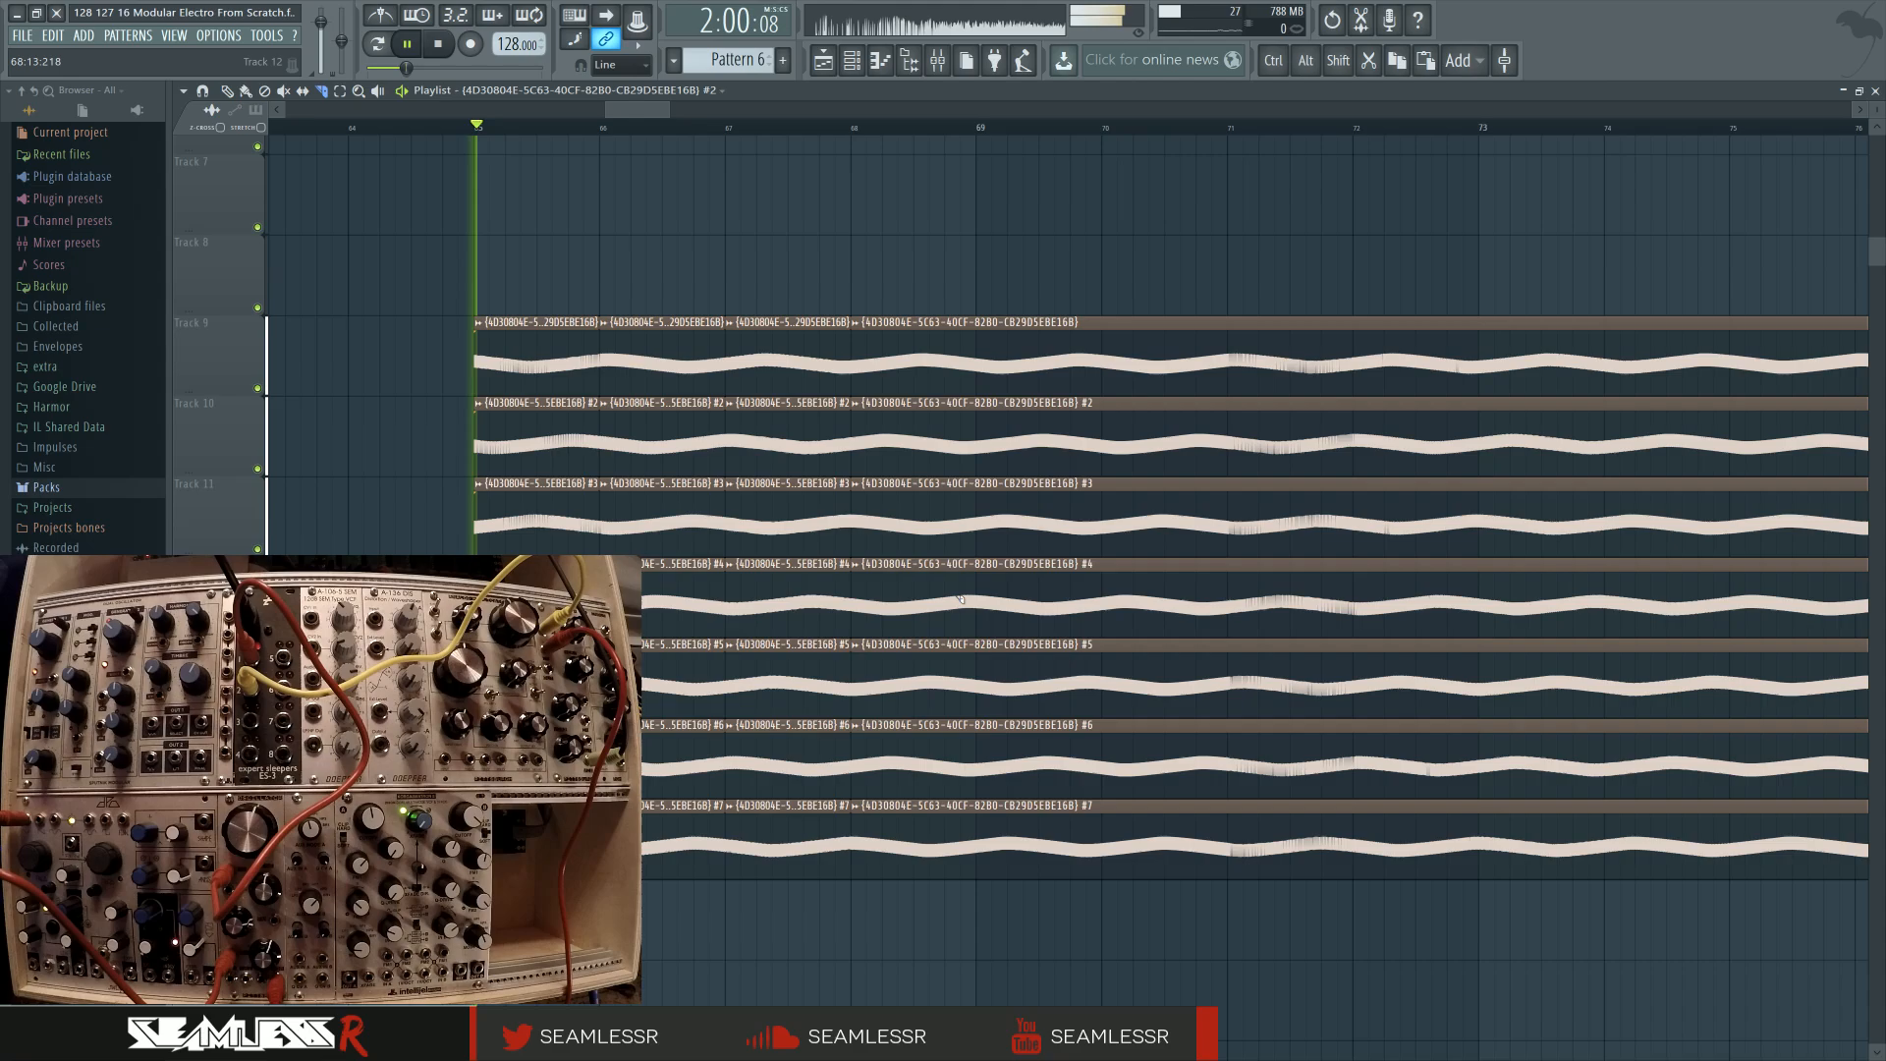
pyautogui.scroll(-5, 1021, 935)
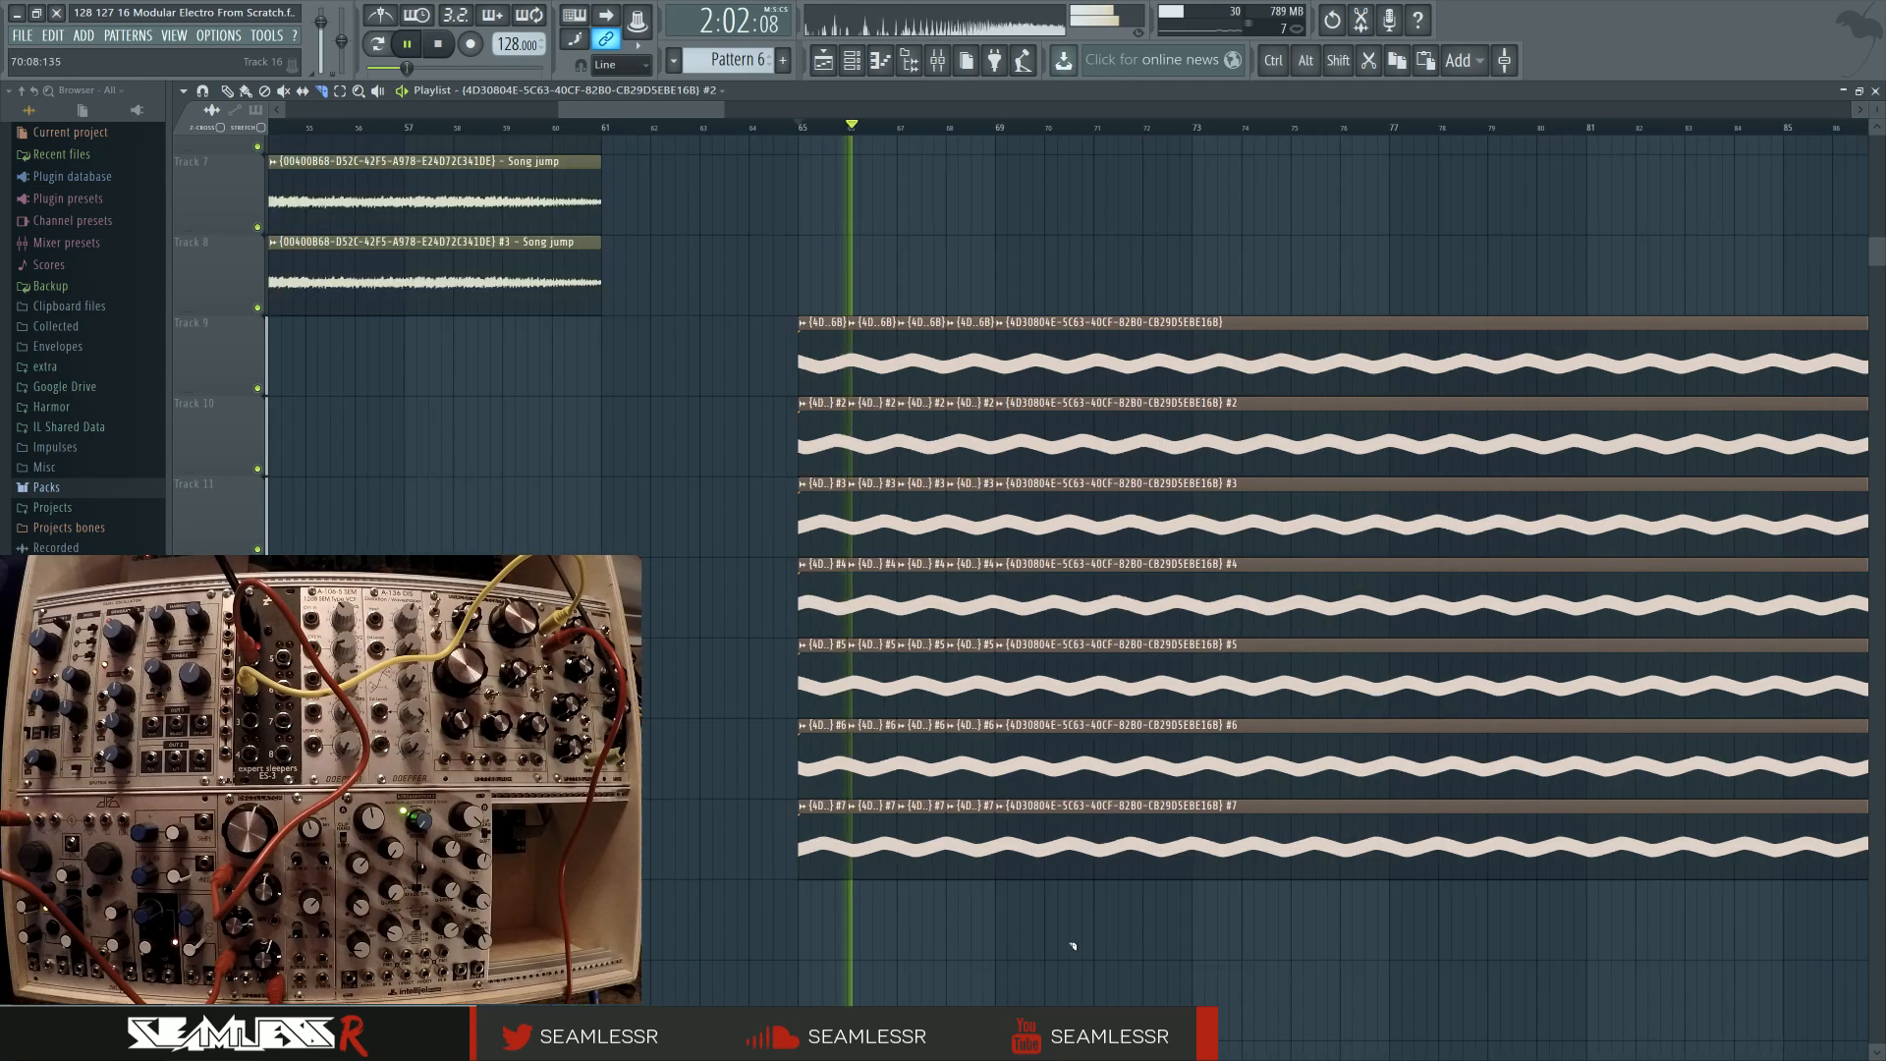
# Slice the clips on Tracks 9 to 15 at every bar from bar 70 to bar 79
pyautogui.moveTo(1073, 939); pyautogui.dragTo(677, 930)
pyautogui.scroll(-1, 695, 938)
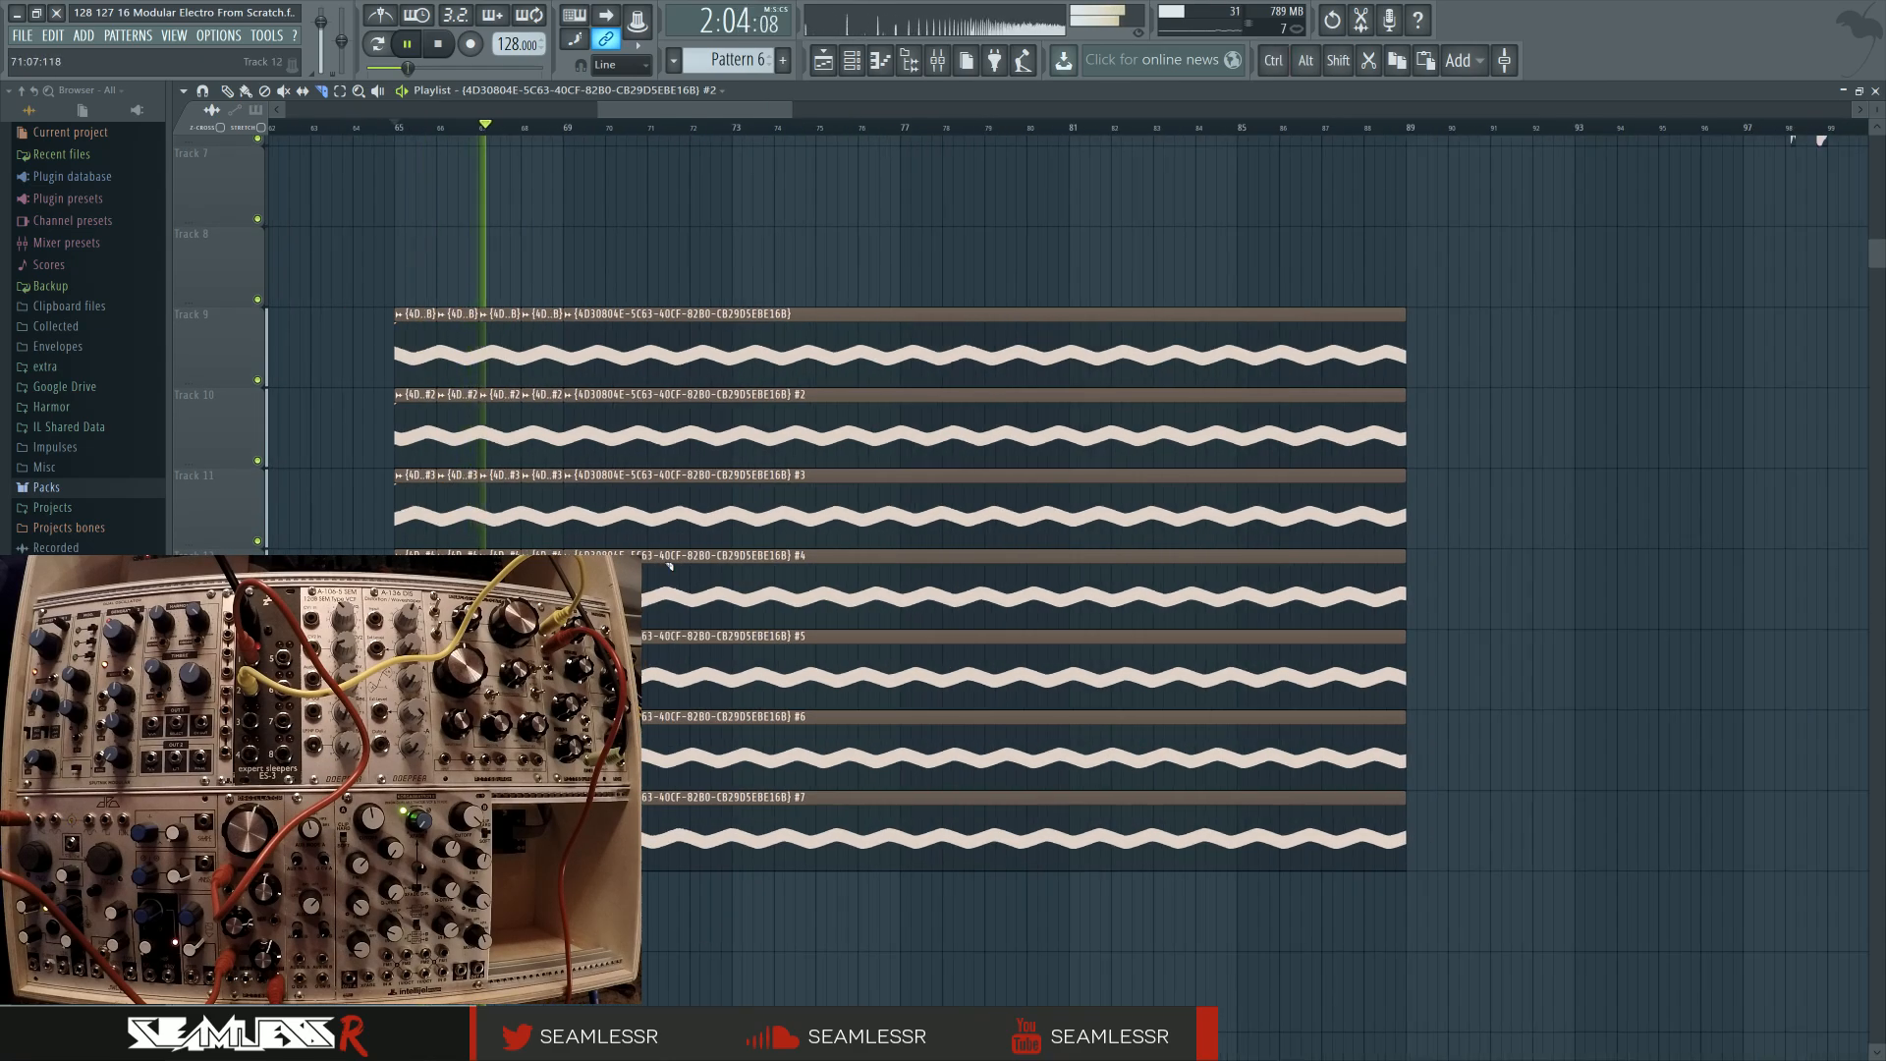
pyautogui.moveTo(616, 226); pyautogui.dragTo(610, 913)
pyautogui.moveTo(656, 267)
pyautogui.mouseDown()
pyautogui.moveTo(656, 889)
pyautogui.moveTo(699, 850)
pyautogui.moveTo(699, 883)
pyautogui.mouseUp()
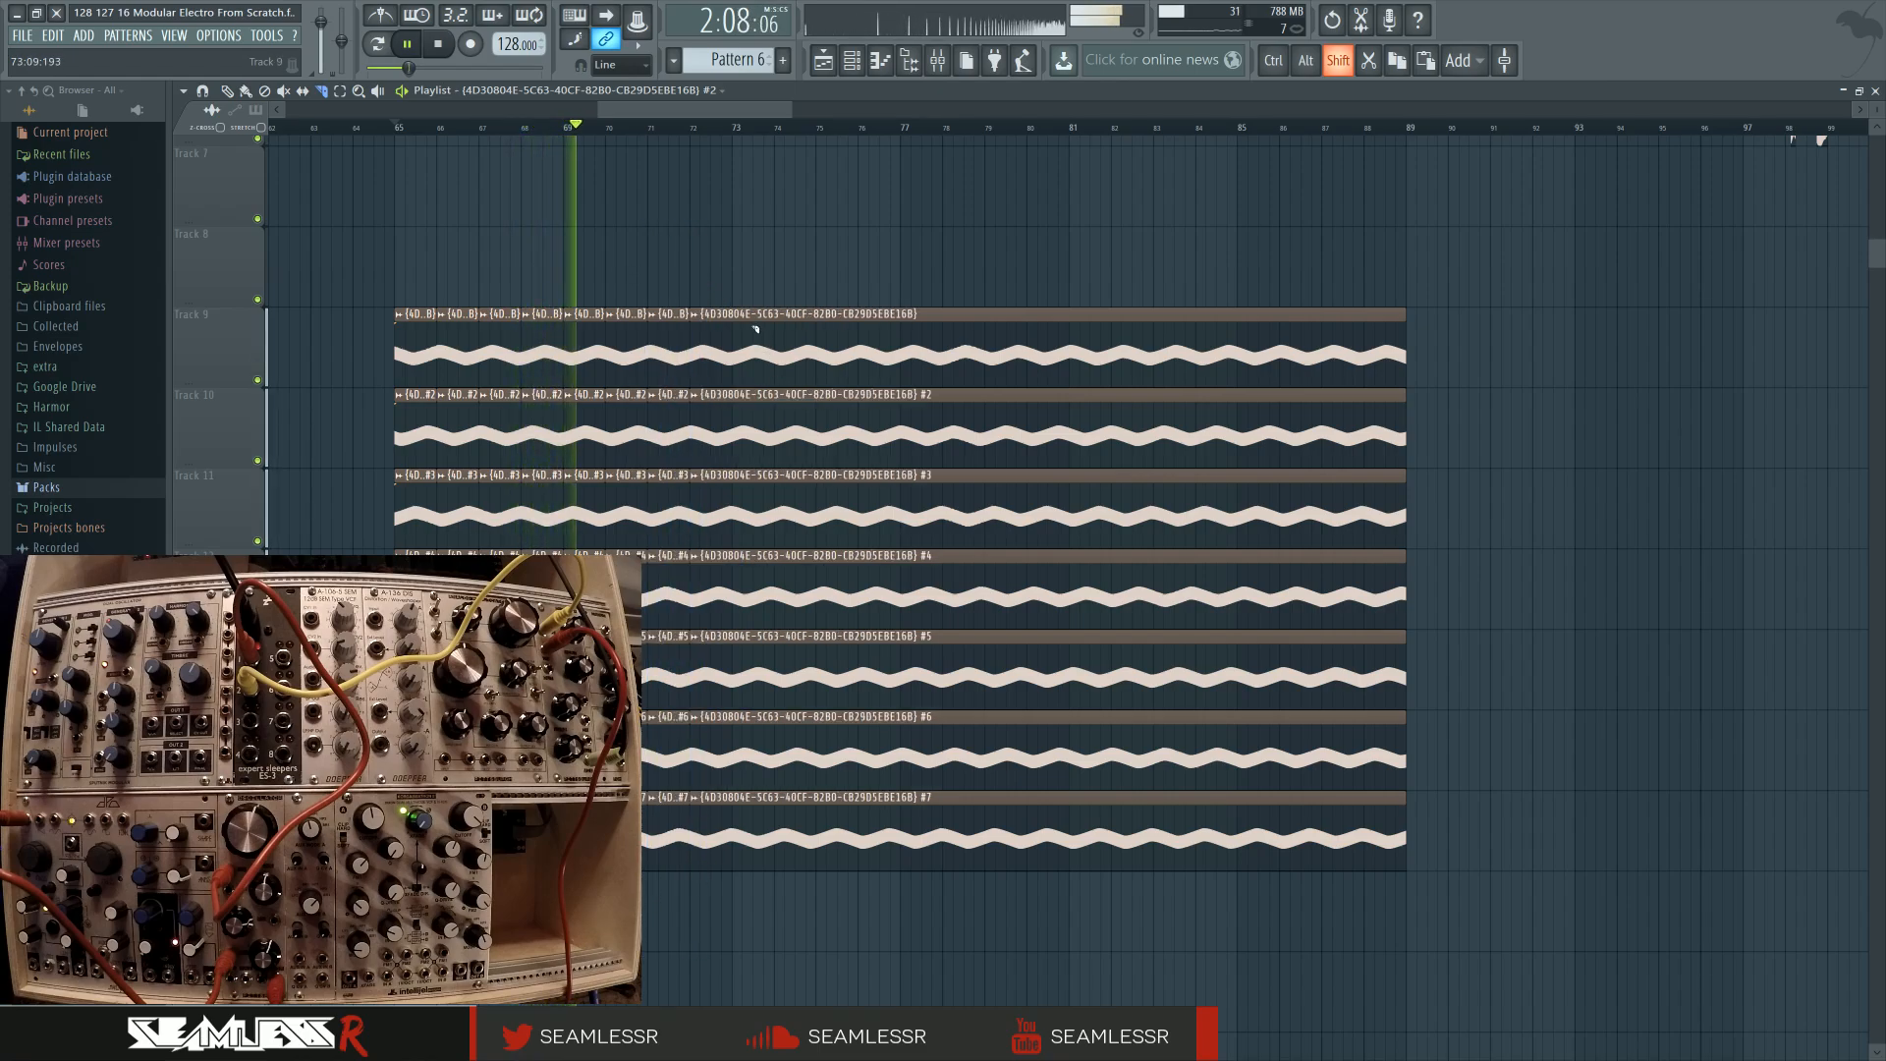
pyautogui.moveTo(742, 224)
pyautogui.mouseDown()
pyautogui.moveTo(738, 884)
pyautogui.moveTo(777, 590)
pyautogui.moveTo(778, 879)
pyautogui.mouseUp()
pyautogui.moveTo(815, 224); pyautogui.dragTo(825, 864)
pyautogui.moveTo(867, 339); pyautogui.dragTo(872, 948)
pyautogui.moveTo(893, 338); pyautogui.dragTo(906, 948)
pyautogui.moveTo(940, 280); pyautogui.dragTo(943, 874)
pyautogui.moveTo(973, 223); pyautogui.dragTo(985, 874)
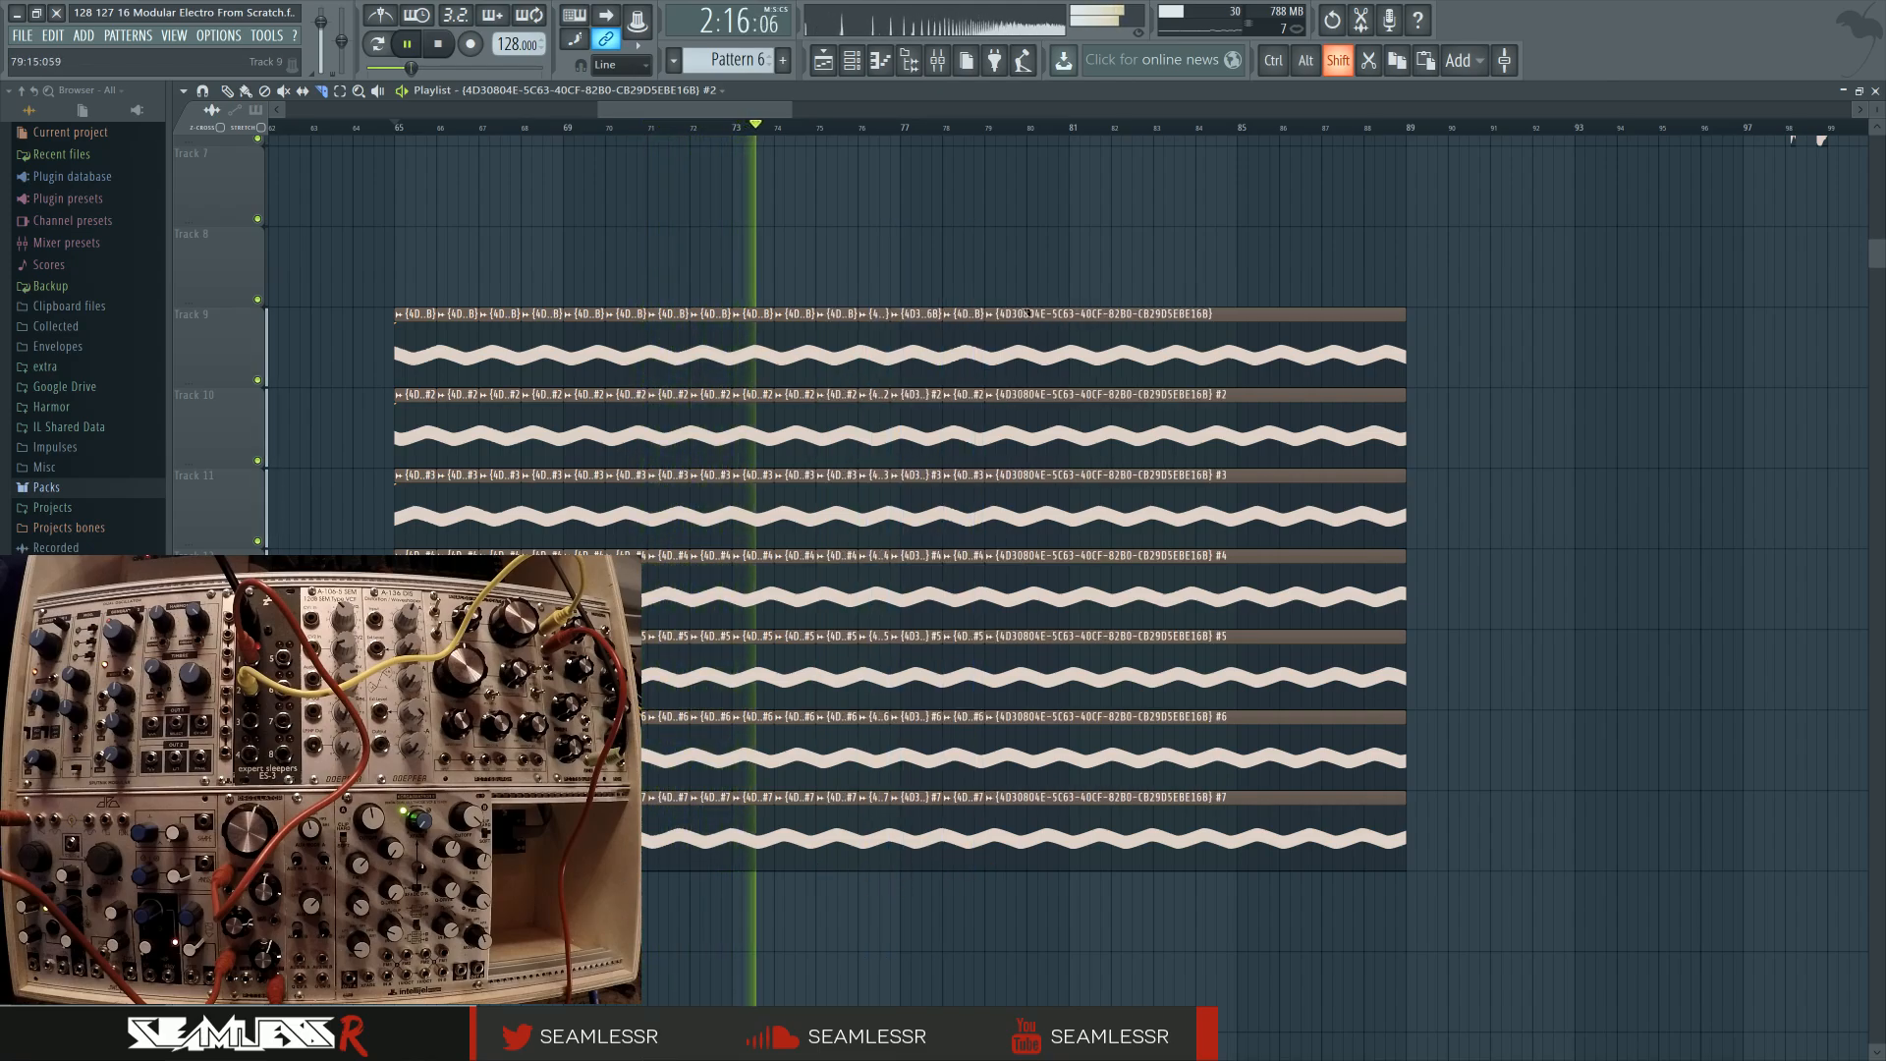
# Slice the remainder of the clips on Tracks 9 to 15 at every bar from bar 80 to bar 88
pyautogui.moveTo(1027, 299); pyautogui.dragTo(1029, 877)
pyautogui.moveTo(1069, 224)
pyautogui.mouseDown()
pyautogui.moveTo(1073, 876)
pyautogui.moveTo(1114, 876)
pyautogui.mouseUp()
pyautogui.moveTo(1153, 285); pyautogui.dragTo(1194, 884)
pyautogui.moveTo(1238, 290)
pyautogui.mouseDown()
pyautogui.moveTo(1237, 876)
pyautogui.moveTo(1270, 842)
pyautogui.moveTo(1283, 869)
pyautogui.mouseUp()
pyautogui.moveTo(1311, 224); pyautogui.dragTo(1321, 933)
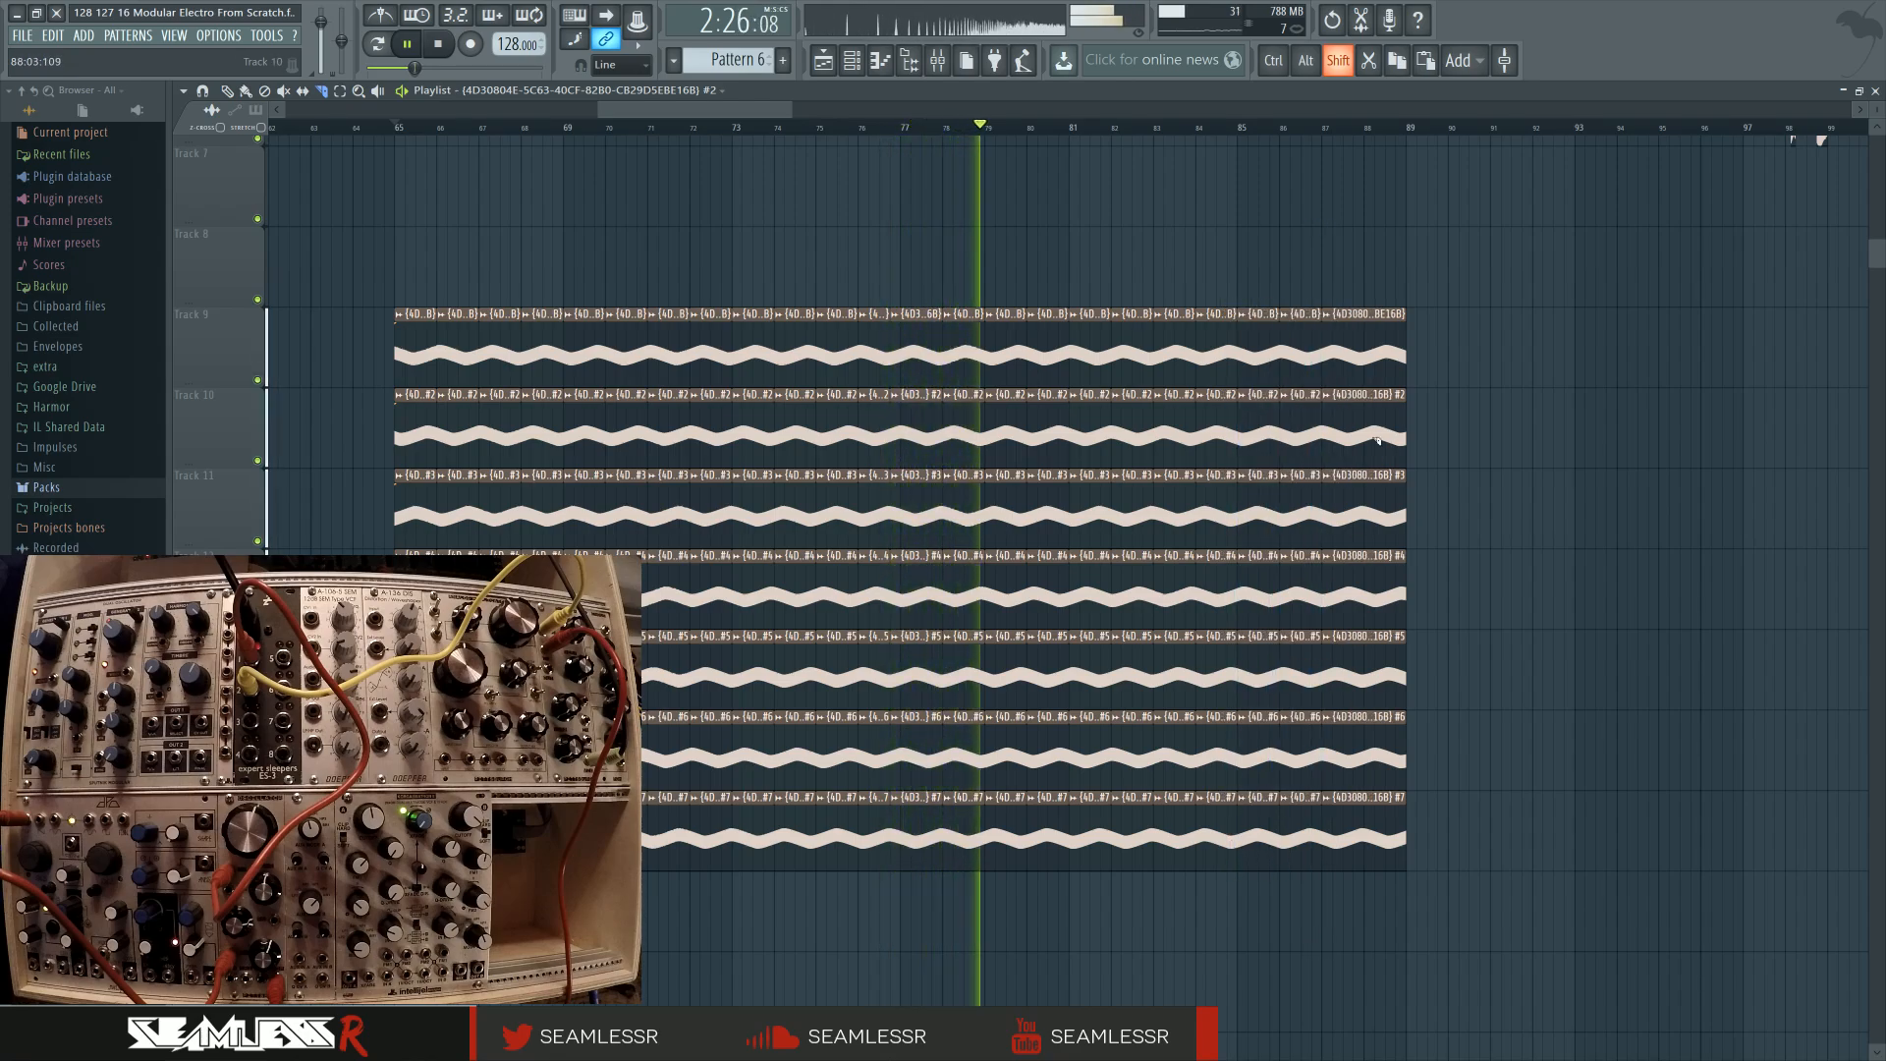
pyautogui.moveTo(1364, 304); pyautogui.dragTo(1371, 885)
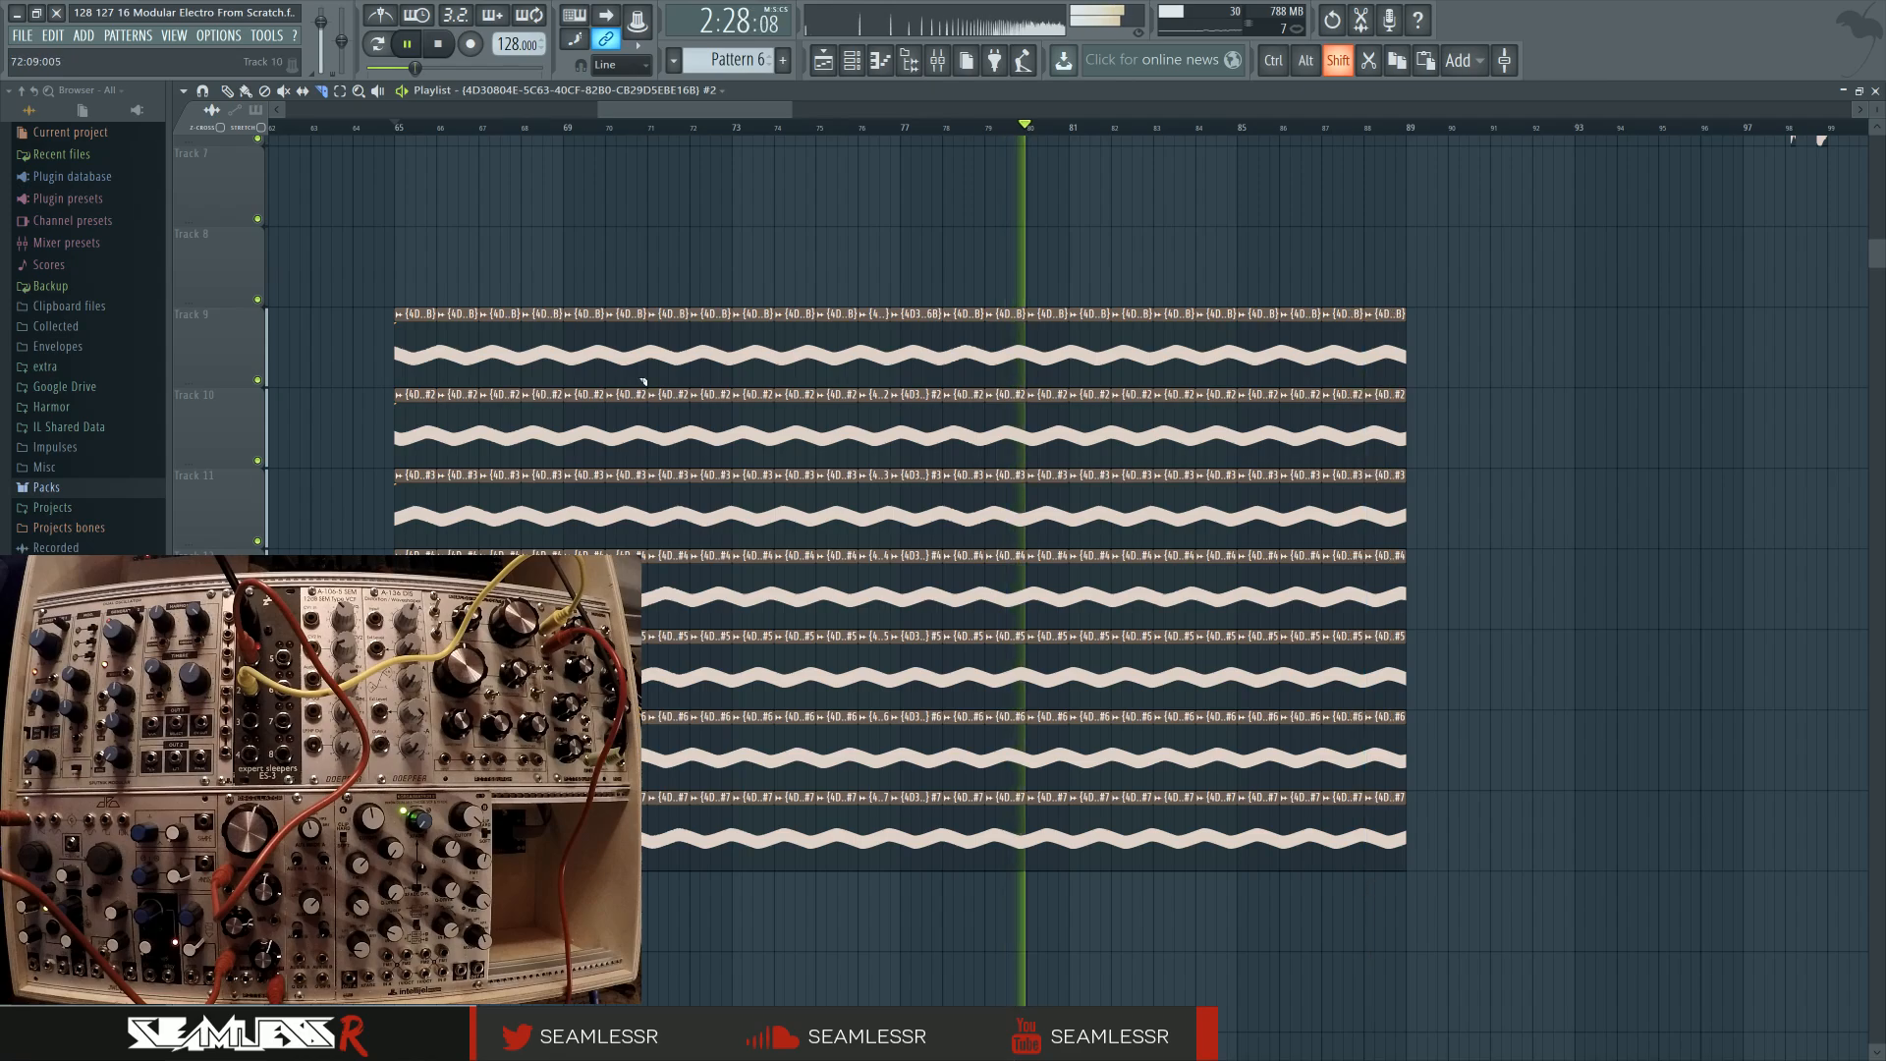
# Stop playback and audition the sliced clips on Tracks 9 to 15 from bar 65 to about bar 71
pyautogui.press('space')
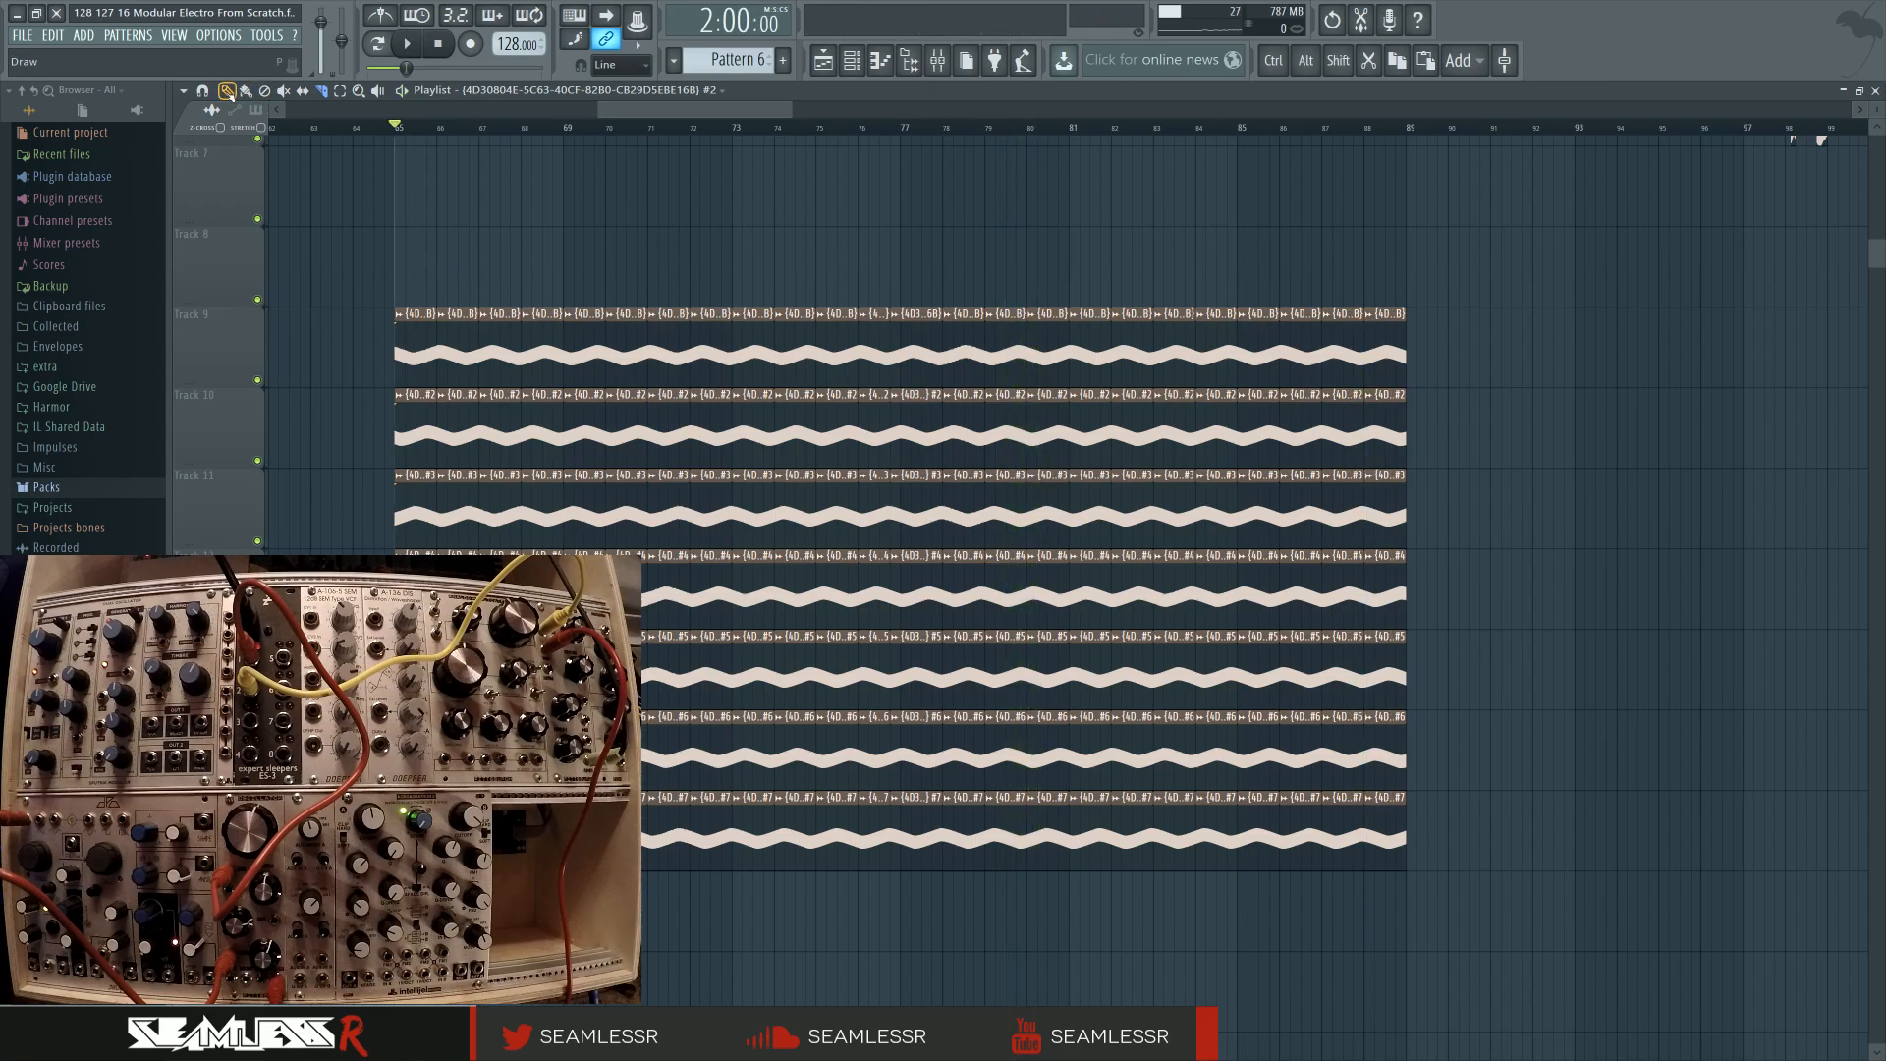
pyautogui.moveTo(476, 264); pyautogui.dragTo(621, 260)
pyautogui.scroll(-2, 624, 263)
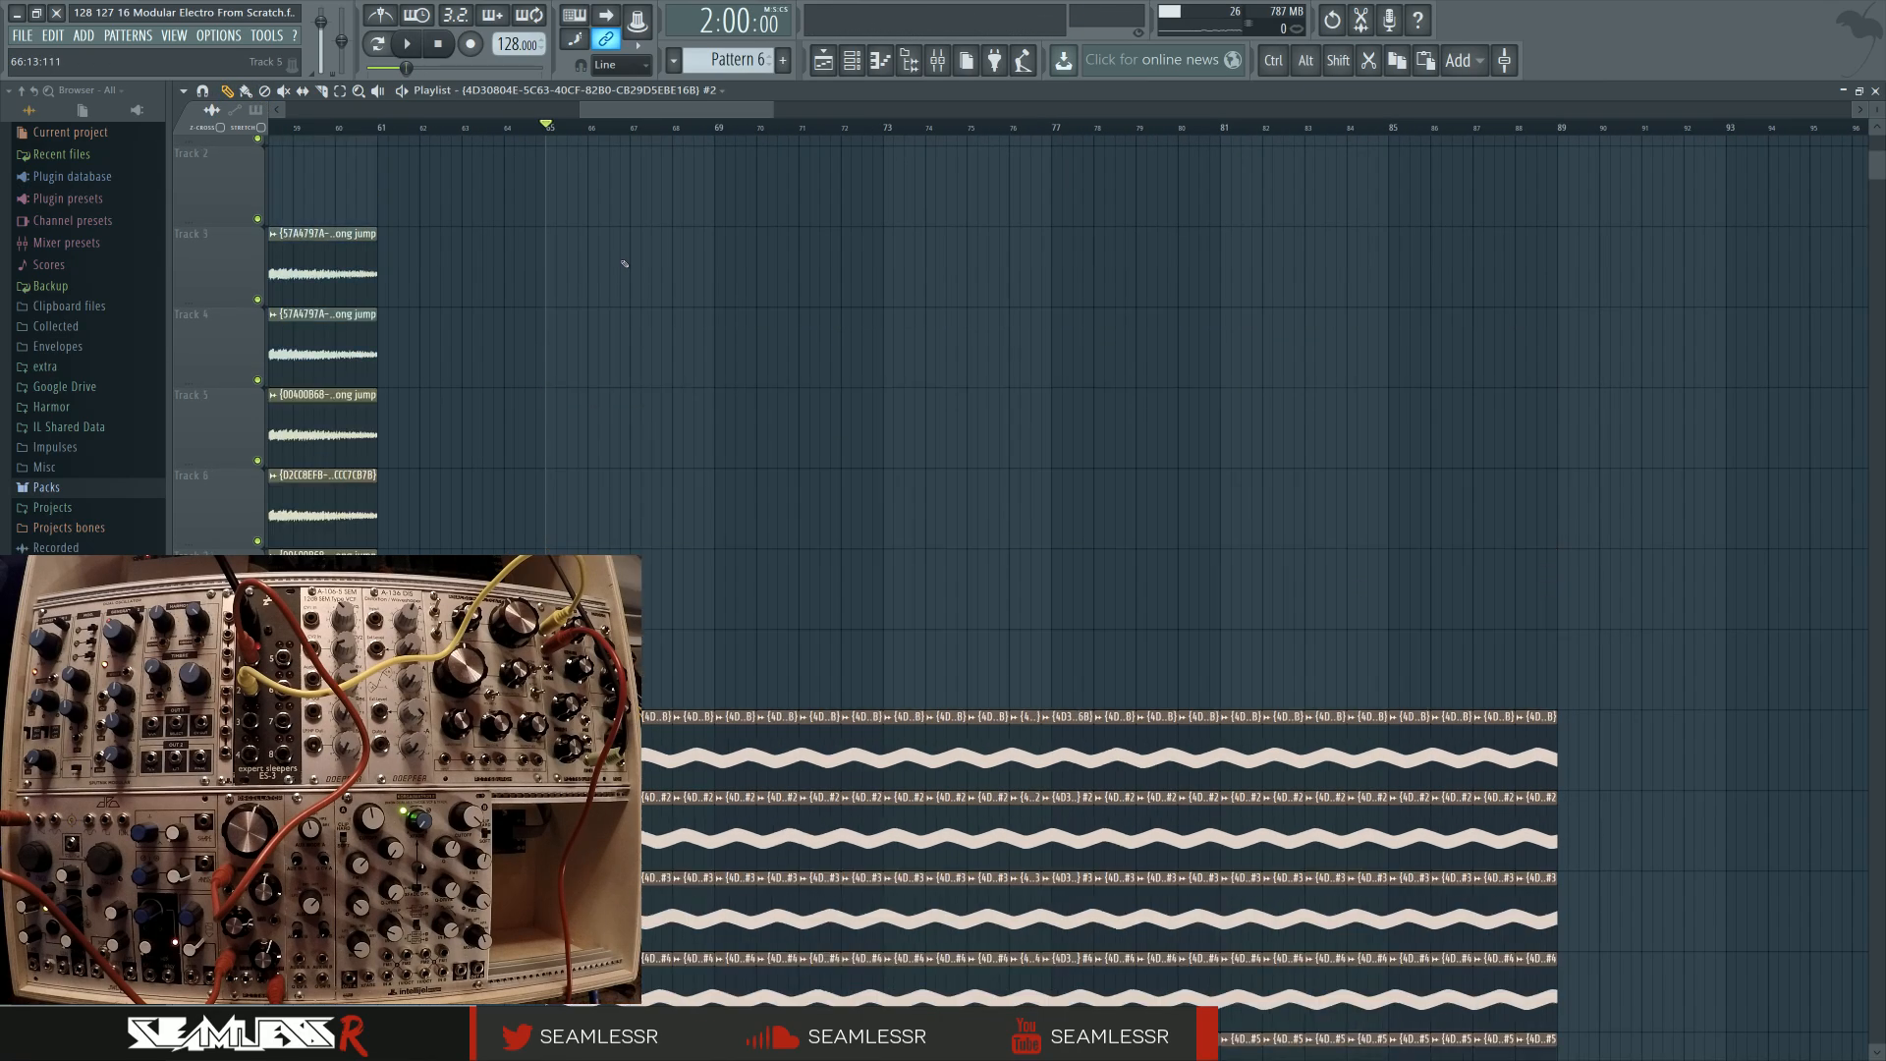
pyautogui.scroll(1, 626, 345)
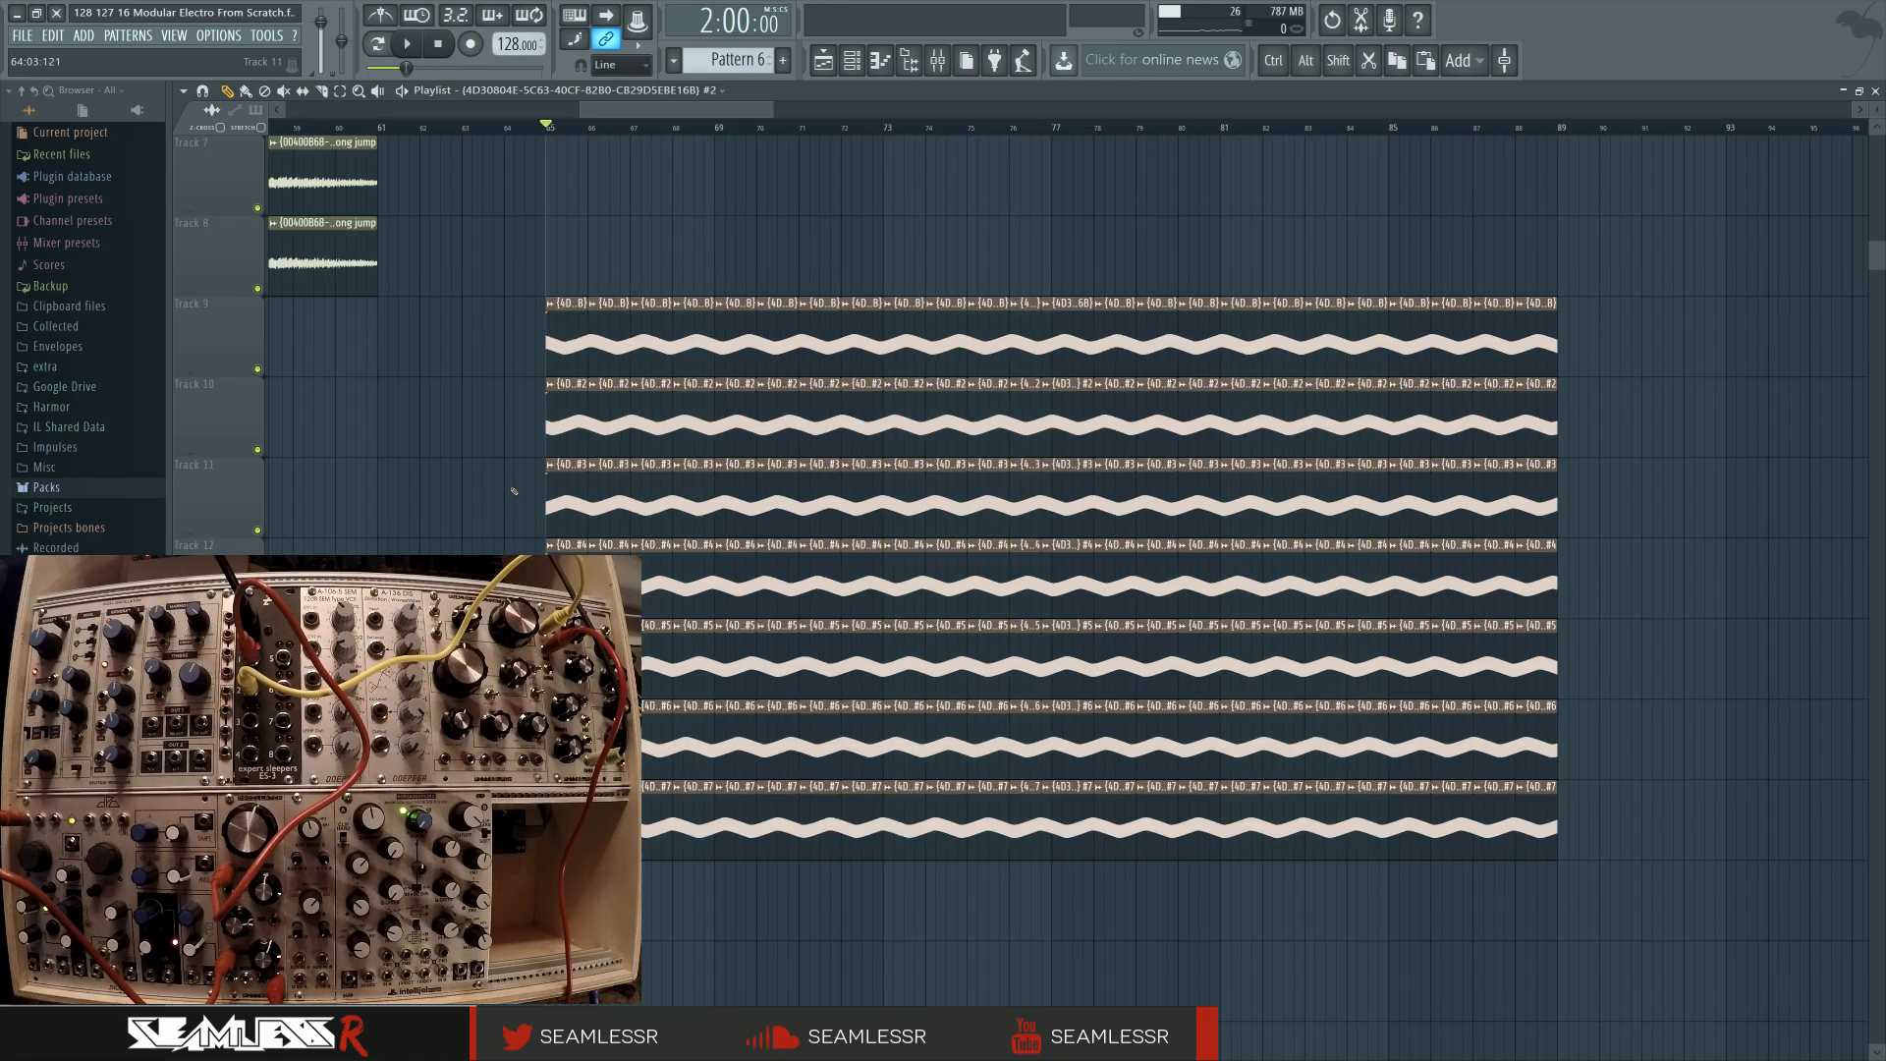
pyautogui.moveTo(503, 462); pyautogui.dragTo(546, 416)
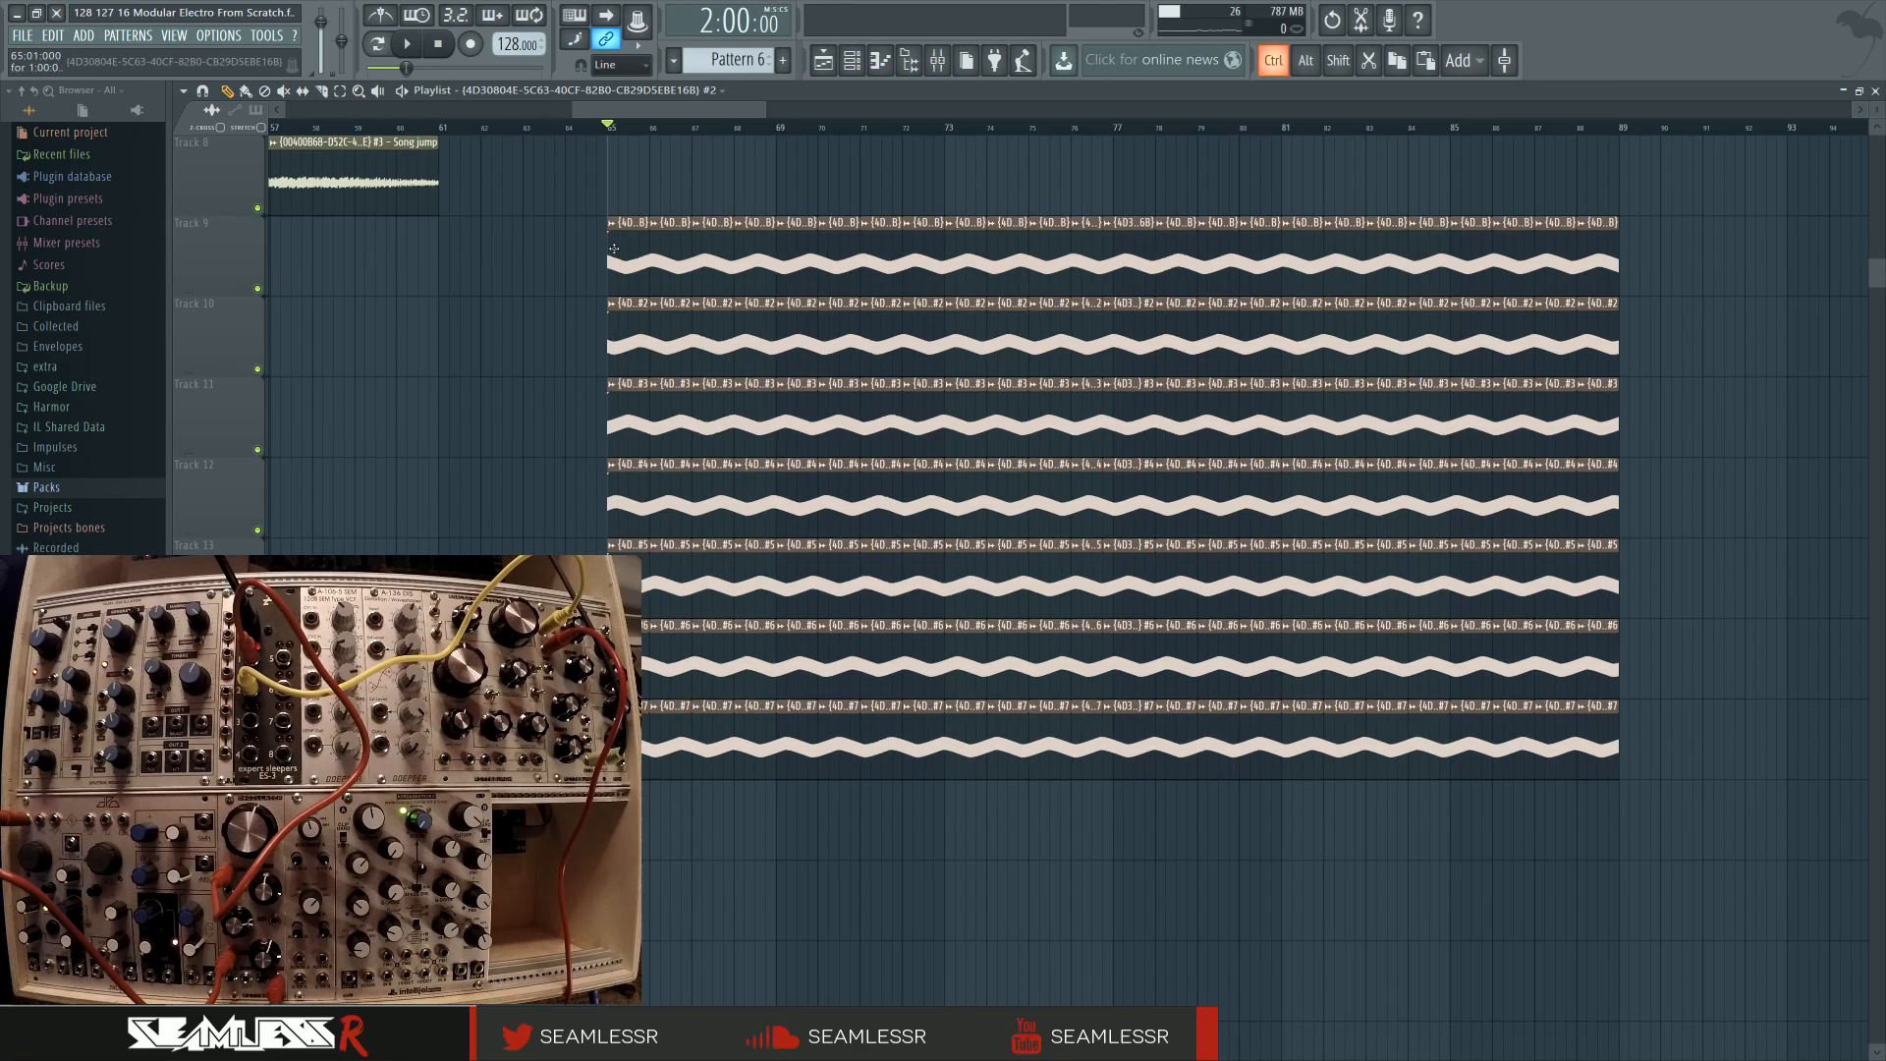
pyautogui.moveTo(614, 248); pyautogui.dragTo(674, 810)
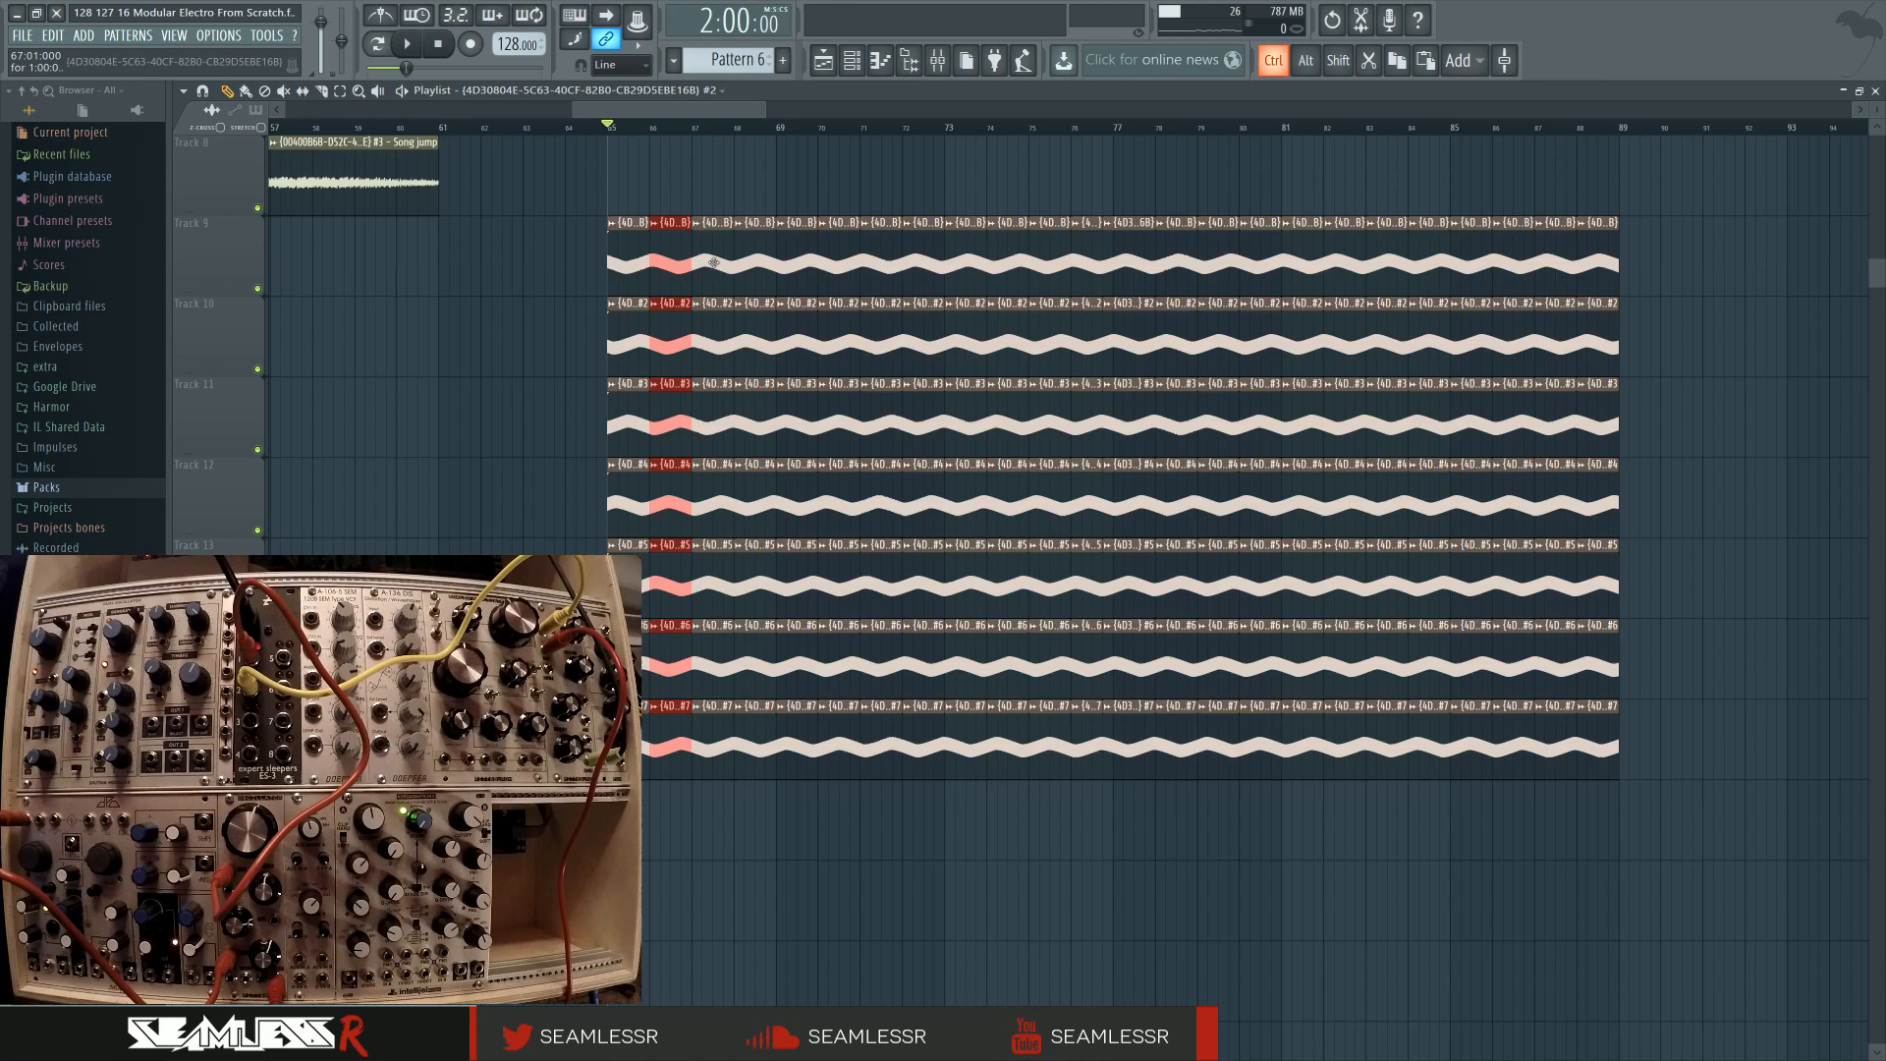
pyautogui.press('space')
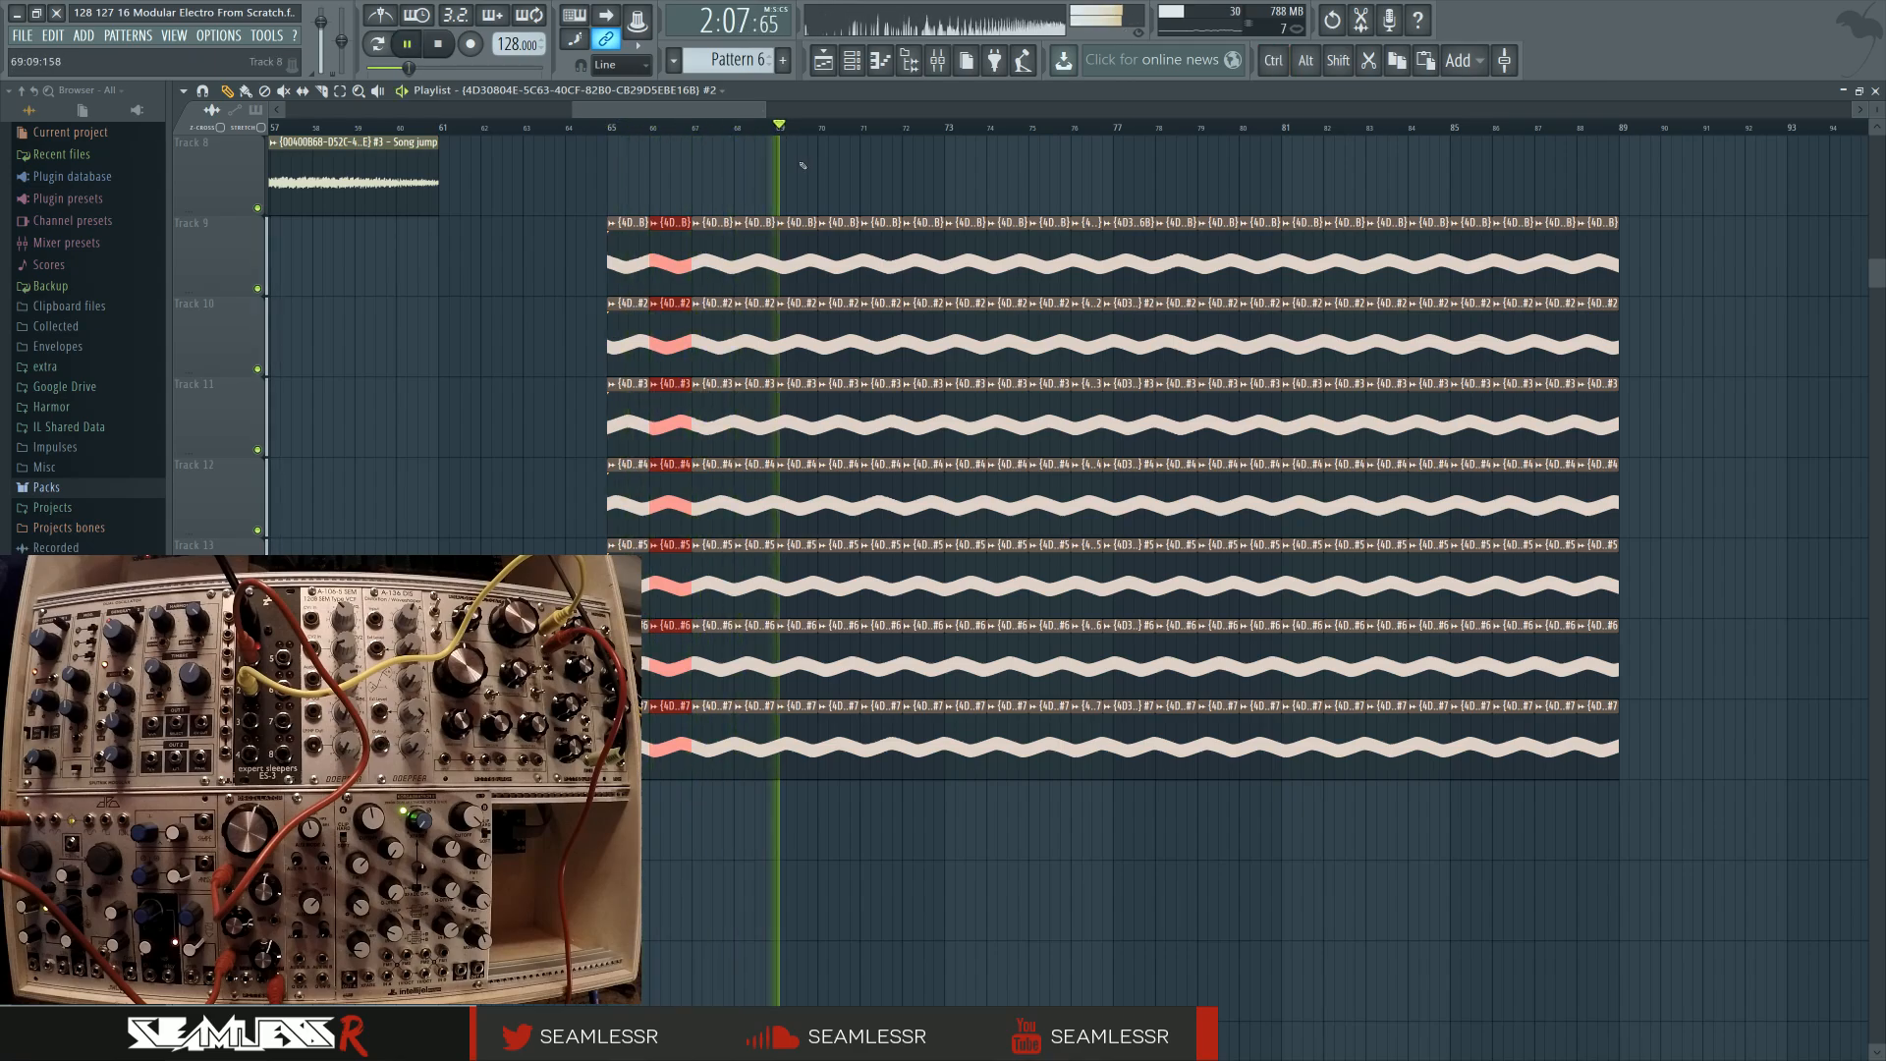
pyautogui.press('space')
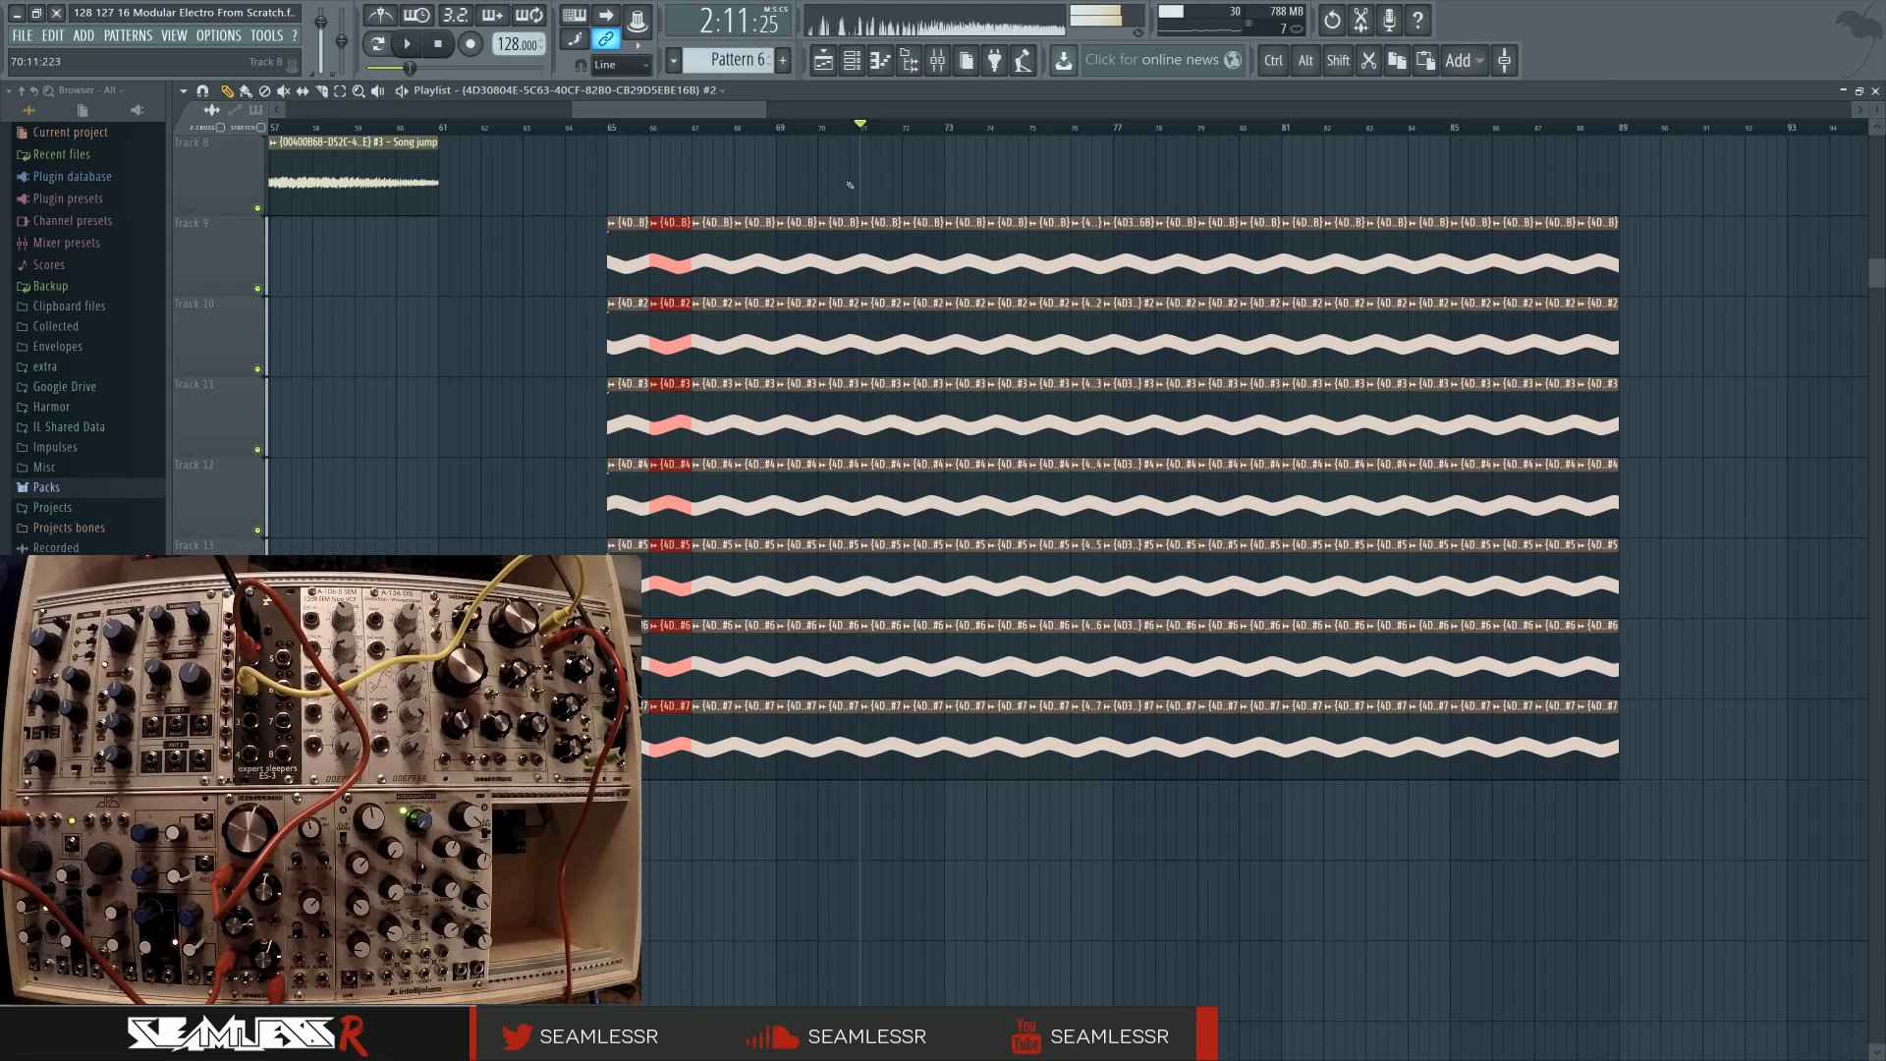
# Move all clips on Tracks 9 to 15 from bar 71 onward one bar later
pyautogui.moveTo(572, 182); pyautogui.dragTo(821, 901)
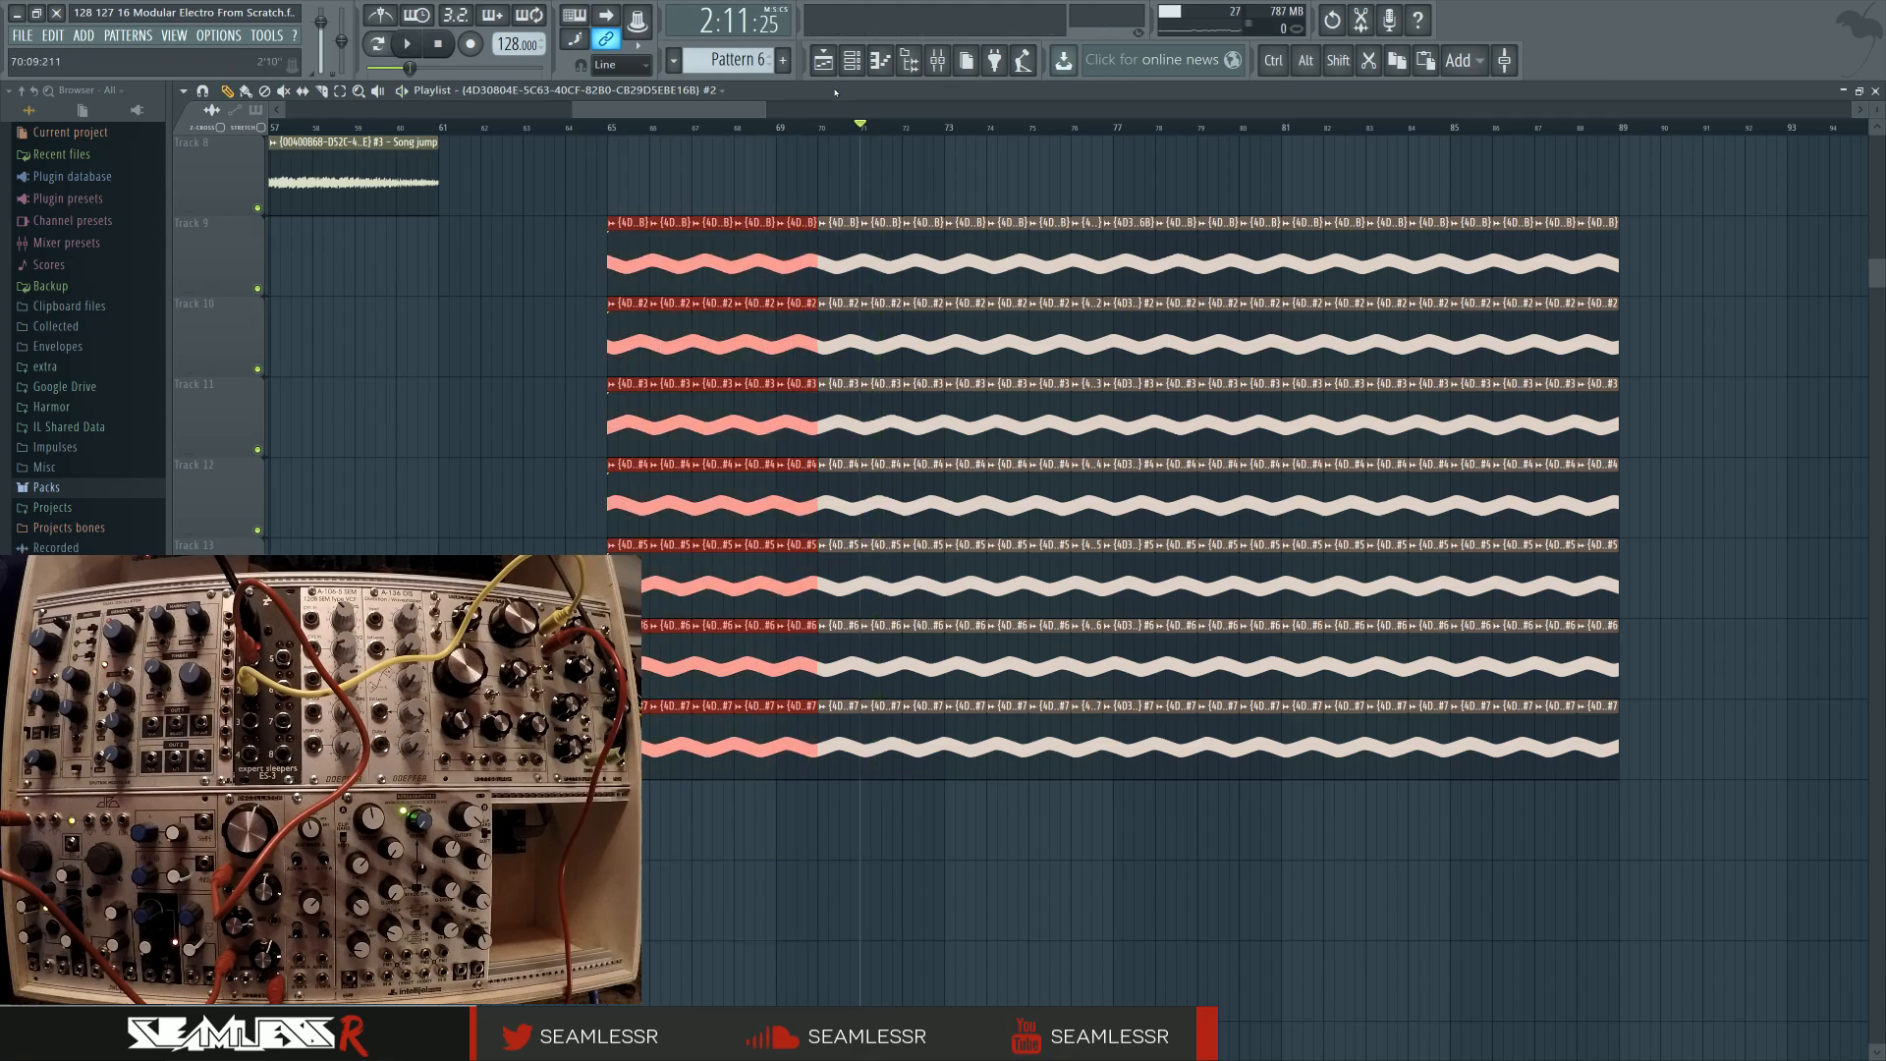
pyautogui.press('space')
pyautogui.click(826, 143)
pyautogui.rightClick(826, 143)
pyautogui.moveTo(575, 138); pyautogui.dragTo(854, 872)
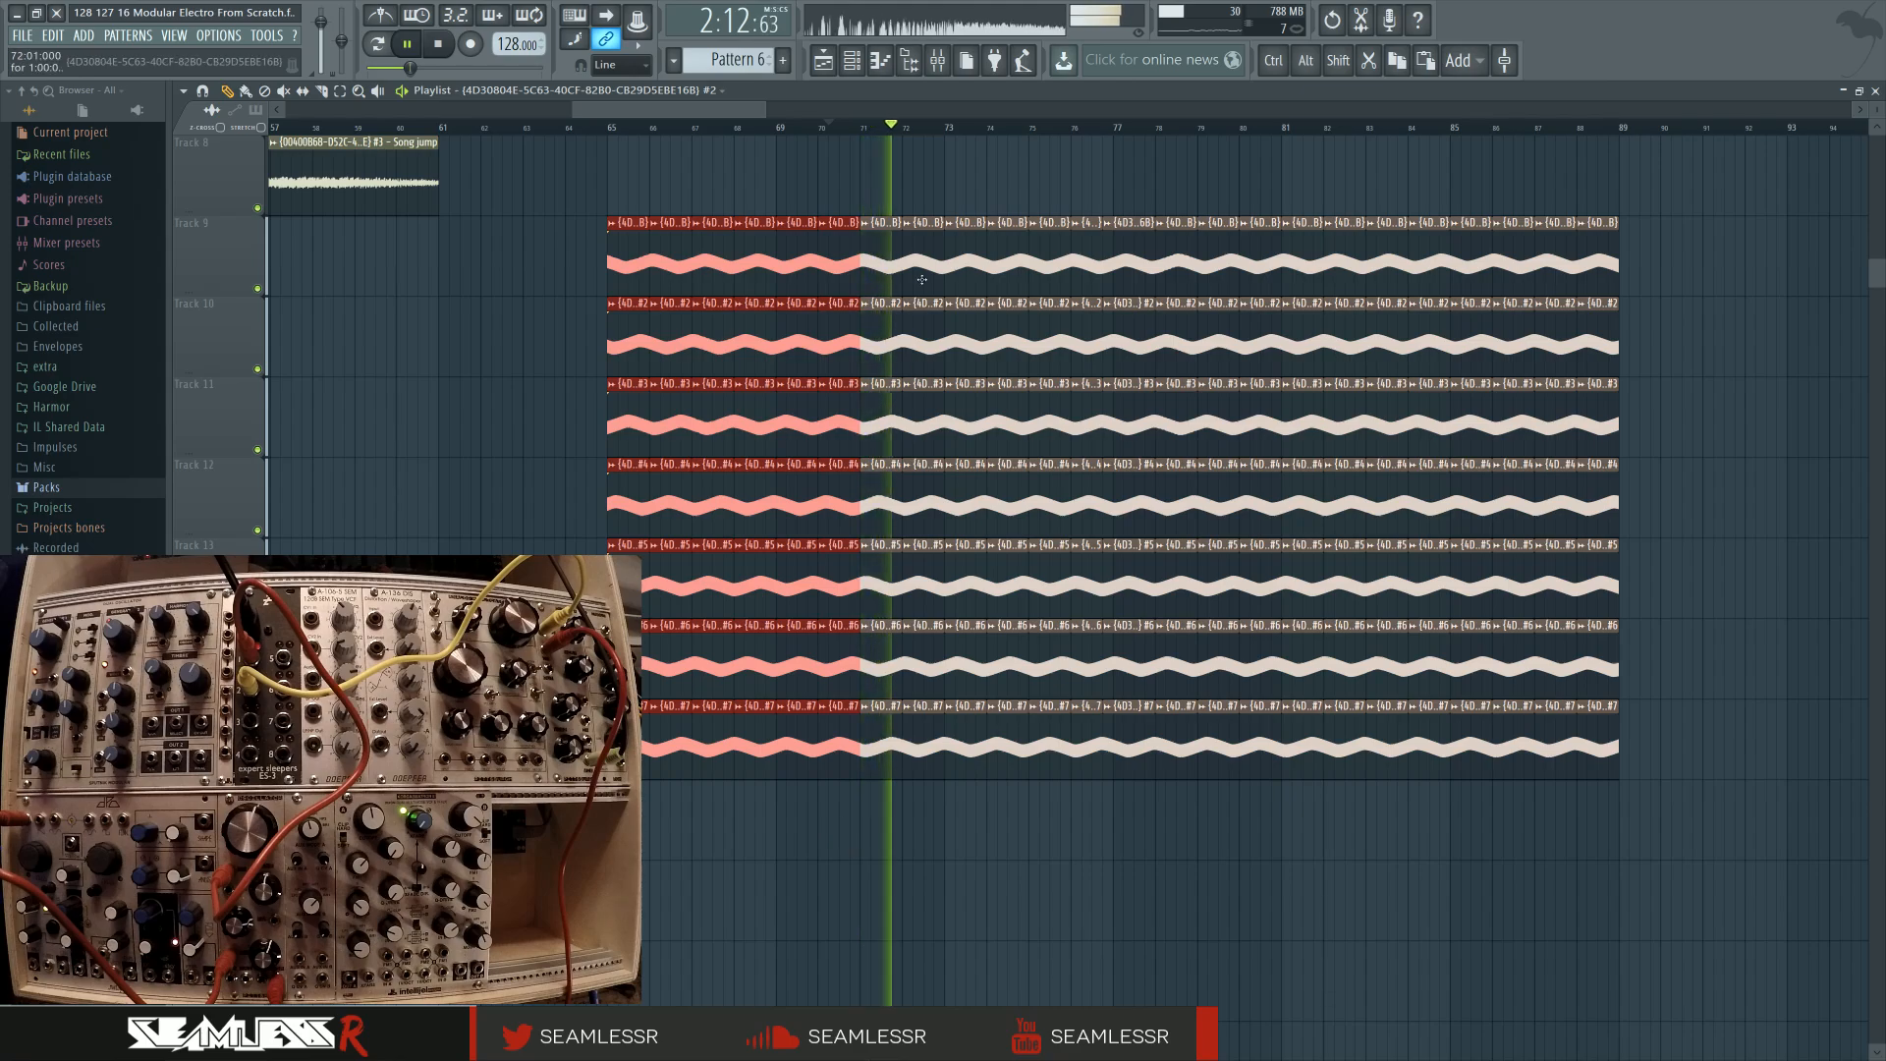
pyautogui.moveTo(884, 143); pyautogui.dragTo(1705, 819)
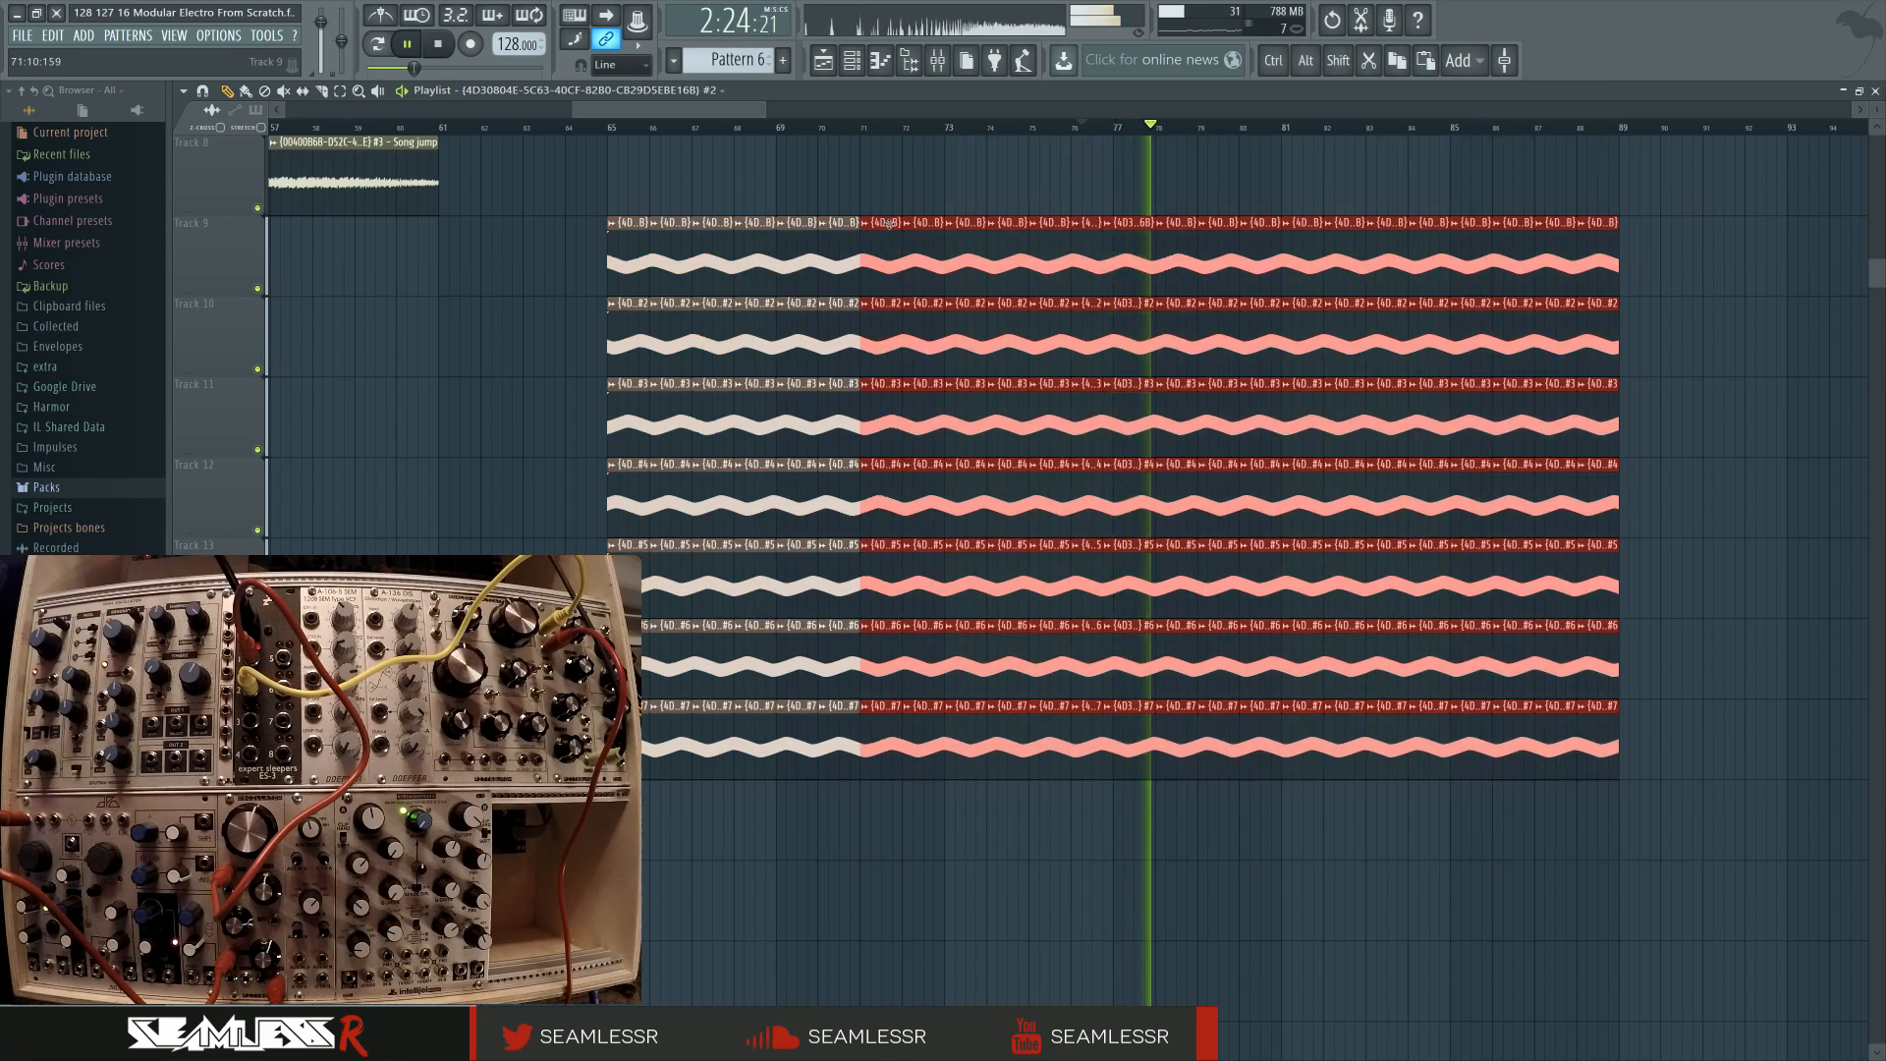
pyautogui.moveTo(875, 225); pyautogui.dragTo(917, 225)
pyautogui.hotkey('ctrl', 'd')
# Audition the clips around bar 77 and align the off-grid cut on Tracks 9 to 15 to bar 78
pyautogui.moveTo(706, 111)
pyautogui.mouseDown()
pyautogui.moveTo(1010, 130)
pyautogui.moveTo(723, 112)
pyautogui.mouseUp()
pyautogui.click(925, 128)
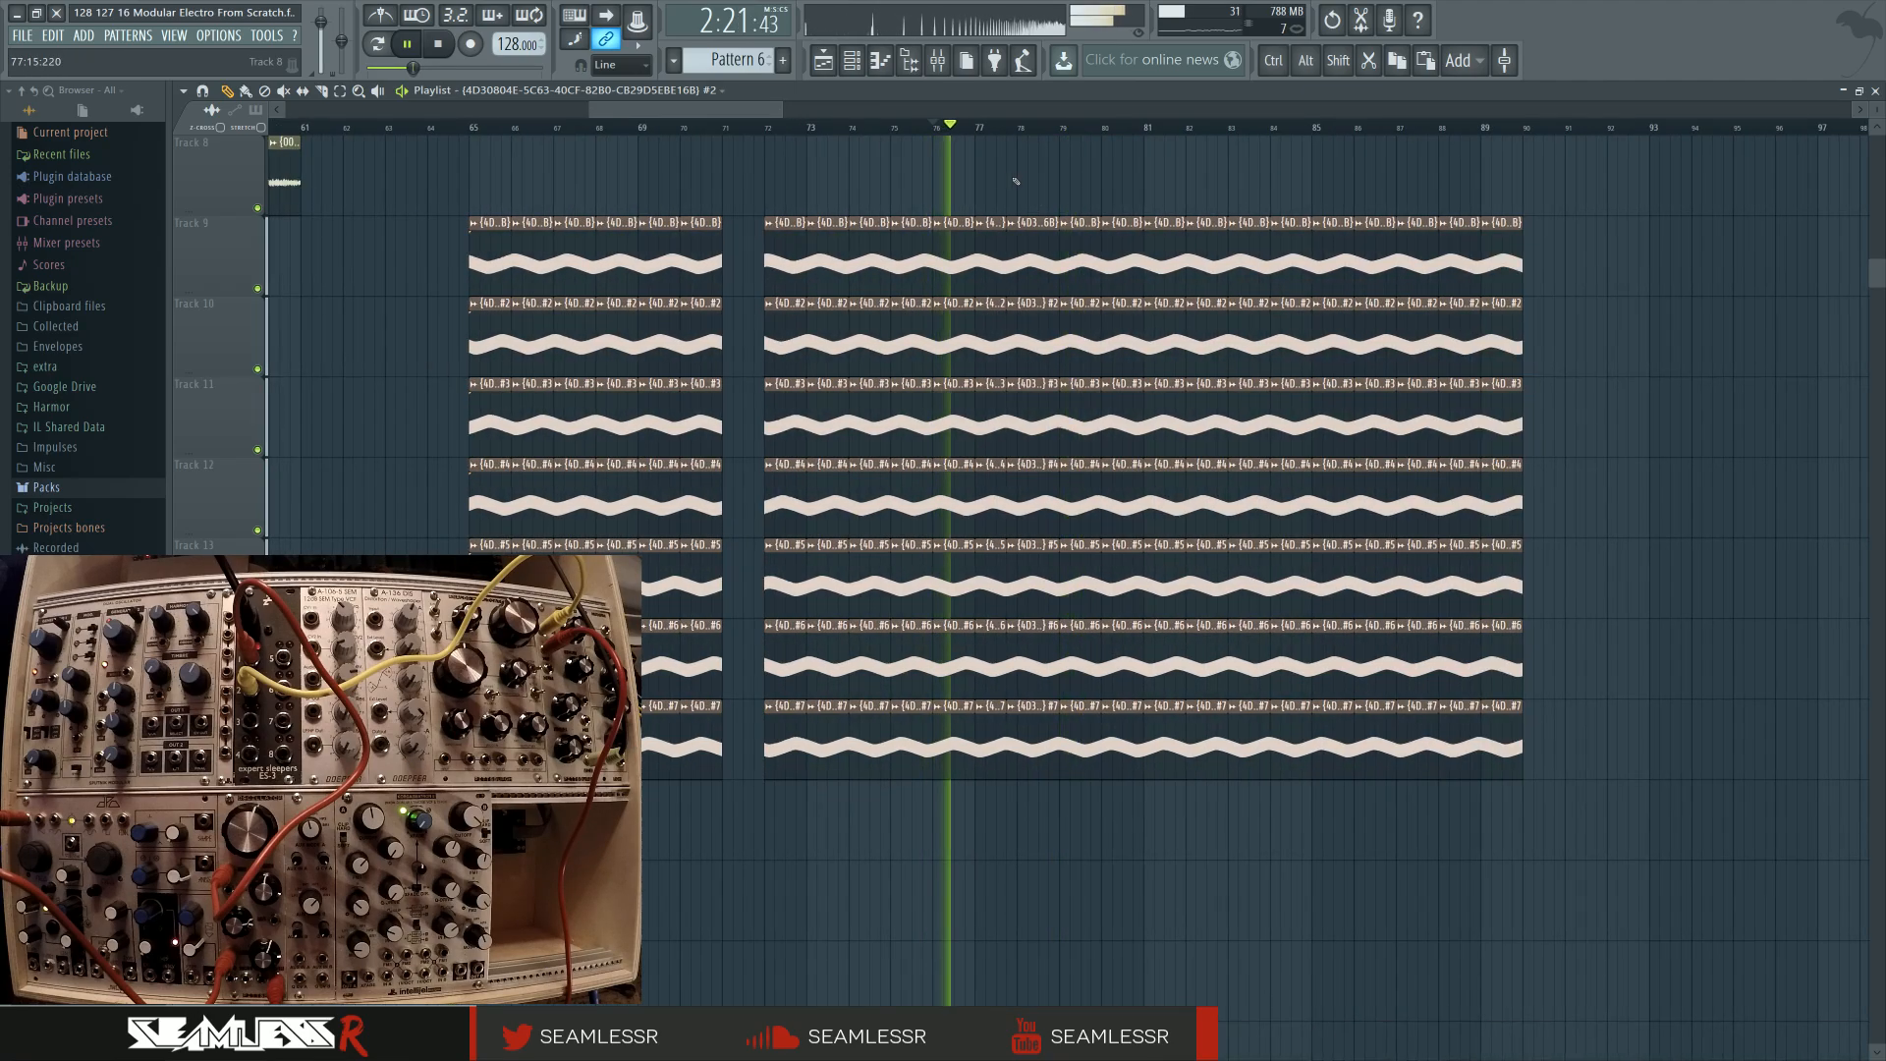
pyautogui.click(985, 127)
pyautogui.moveTo(1039, 140); pyautogui.dragTo(1720, 931)
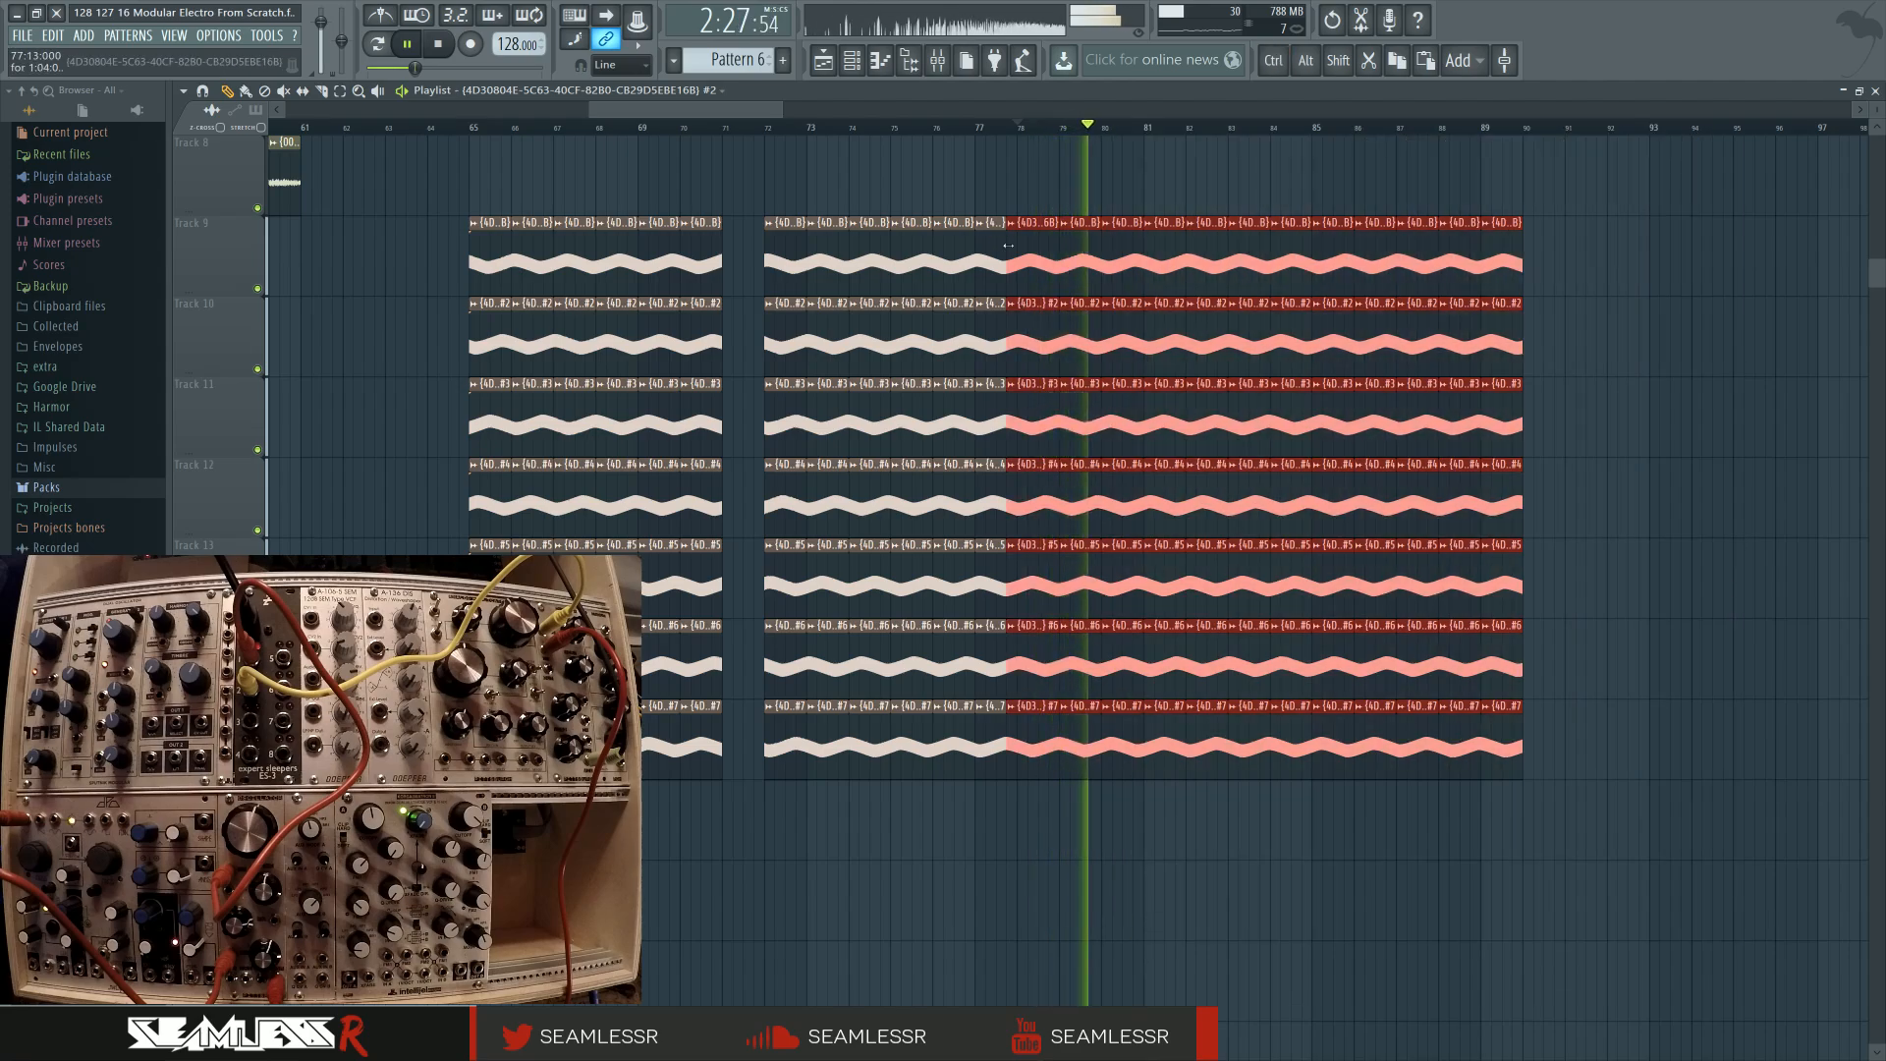
pyautogui.hotkey('ctrl', 'd')
pyautogui.moveTo(1003, 184); pyautogui.dragTo(1014, 855)
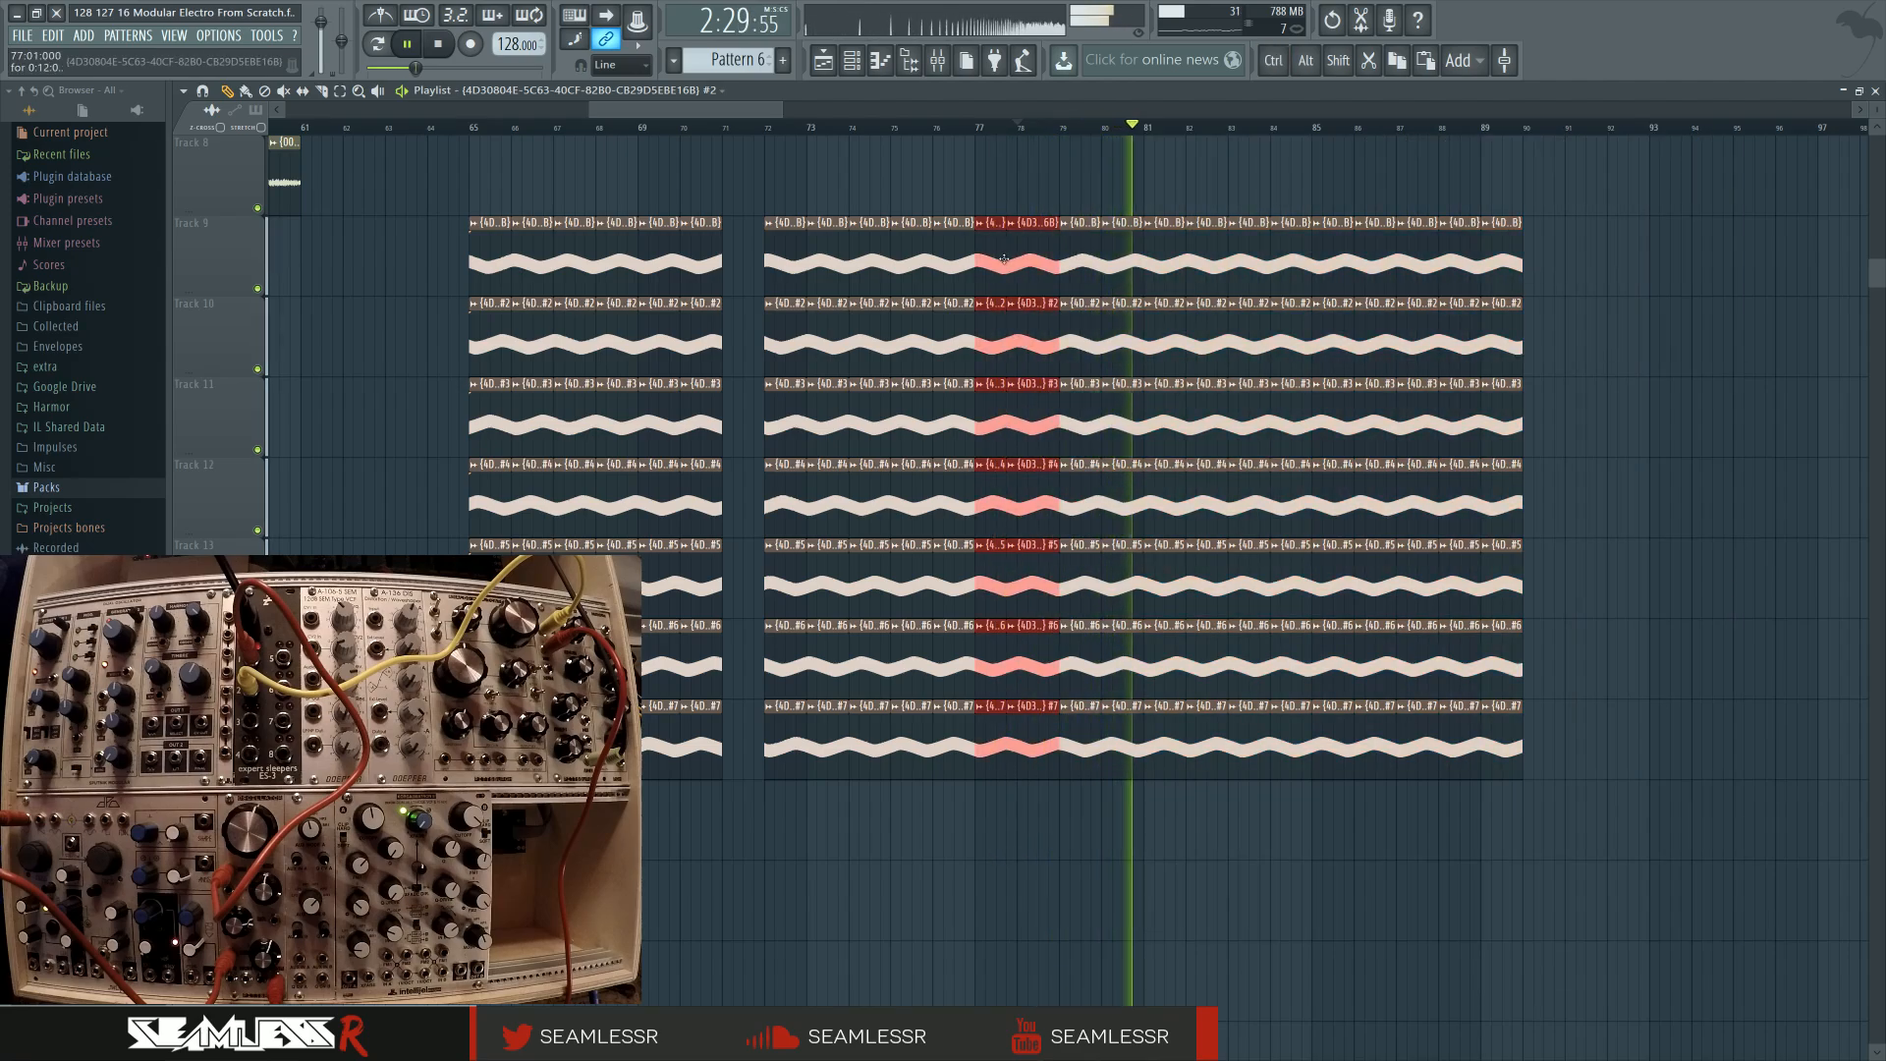
# Shift the clips on Tracks 9 to 15 from bar 78 onward one bar later, repeat from bar 85, and stop playback
pyautogui.moveTo(1035, 174); pyautogui.dragTo(1827, 982)
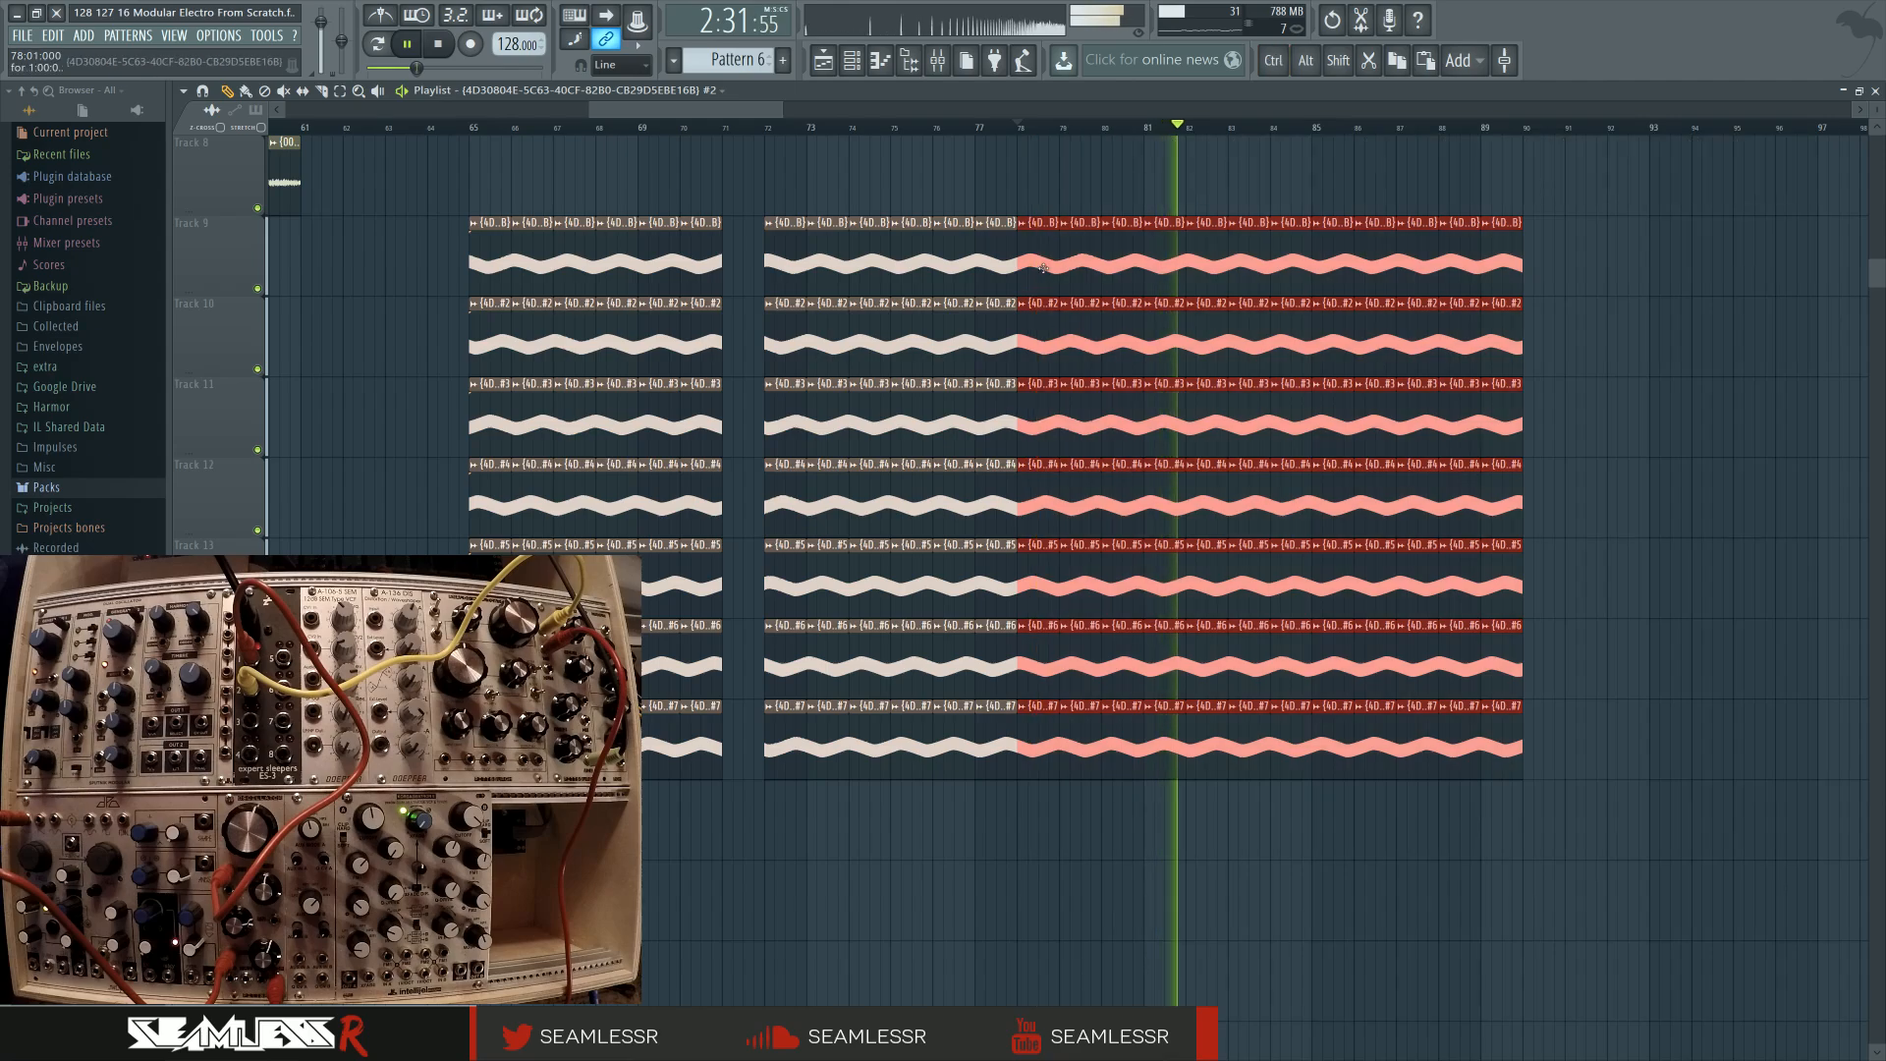
pyautogui.moveTo(1040, 275); pyautogui.dragTo(1081, 277)
pyautogui.hotkey('ctrl', 'd')
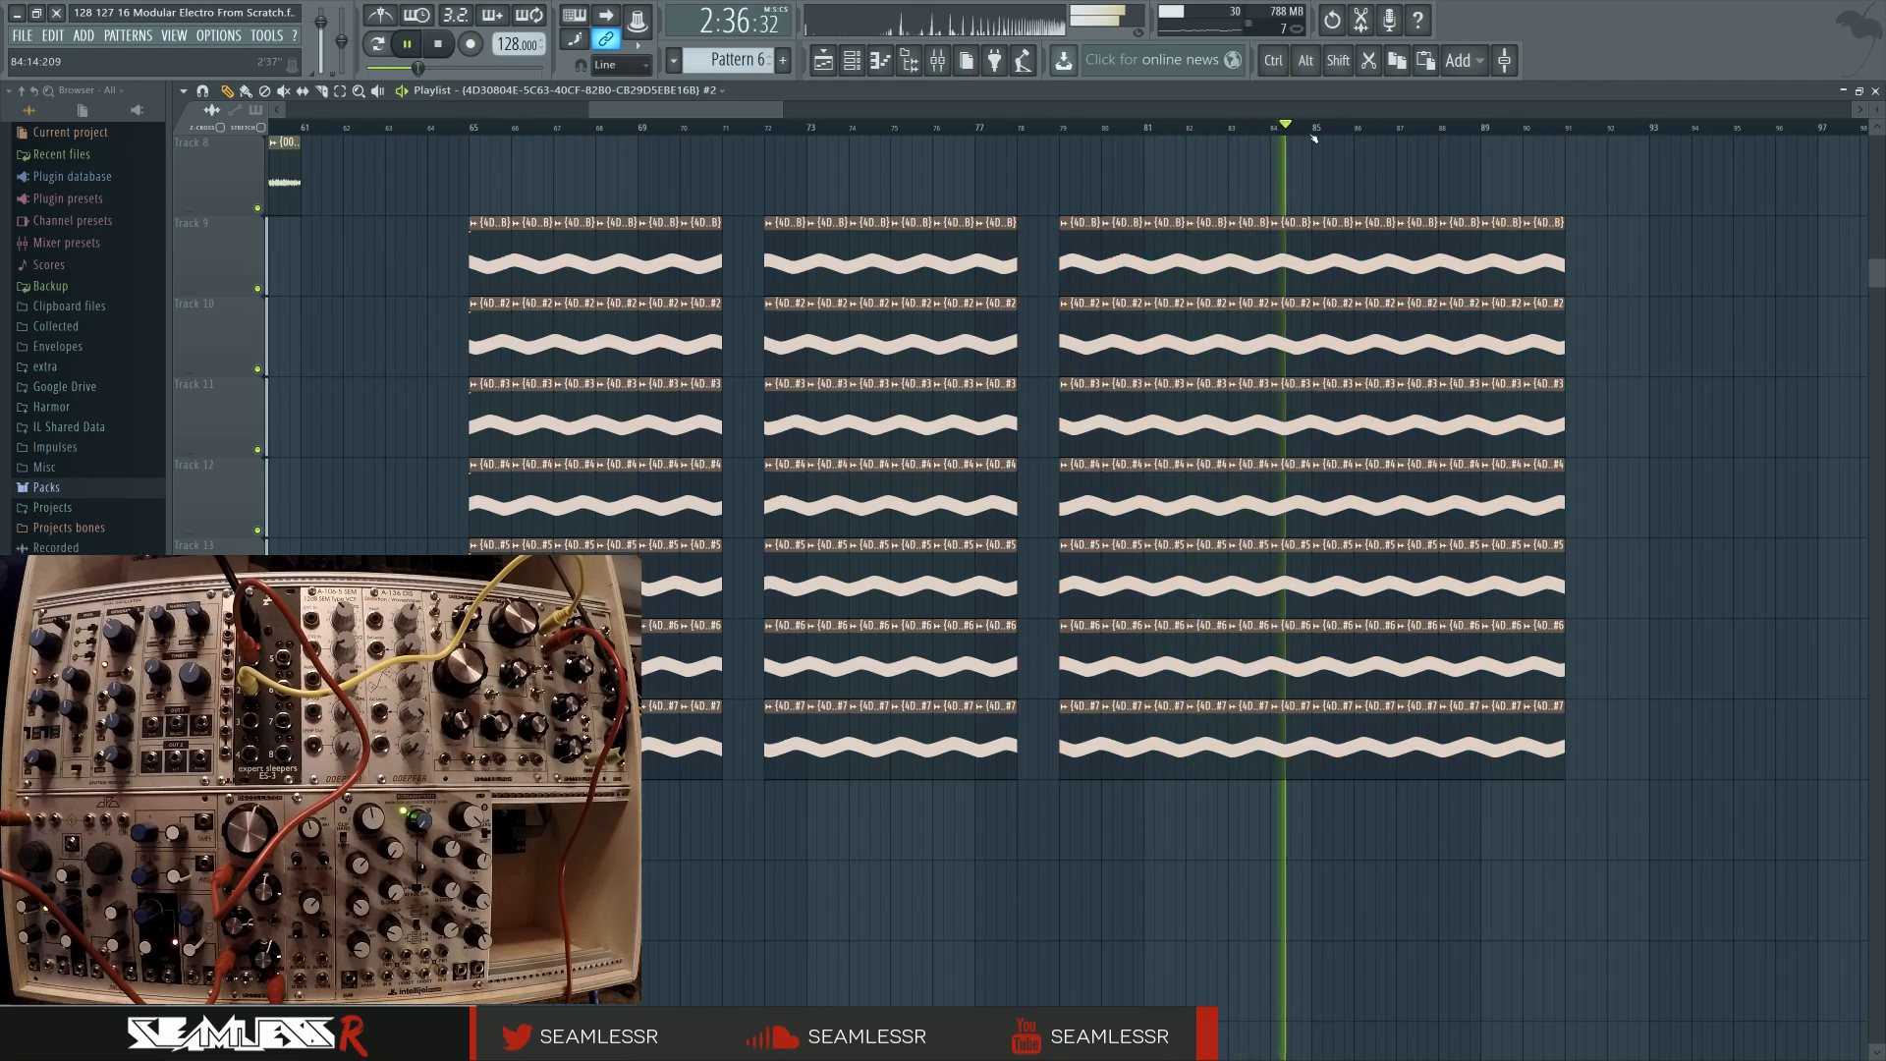
pyautogui.moveTo(1318, 175); pyautogui.dragTo(1697, 923)
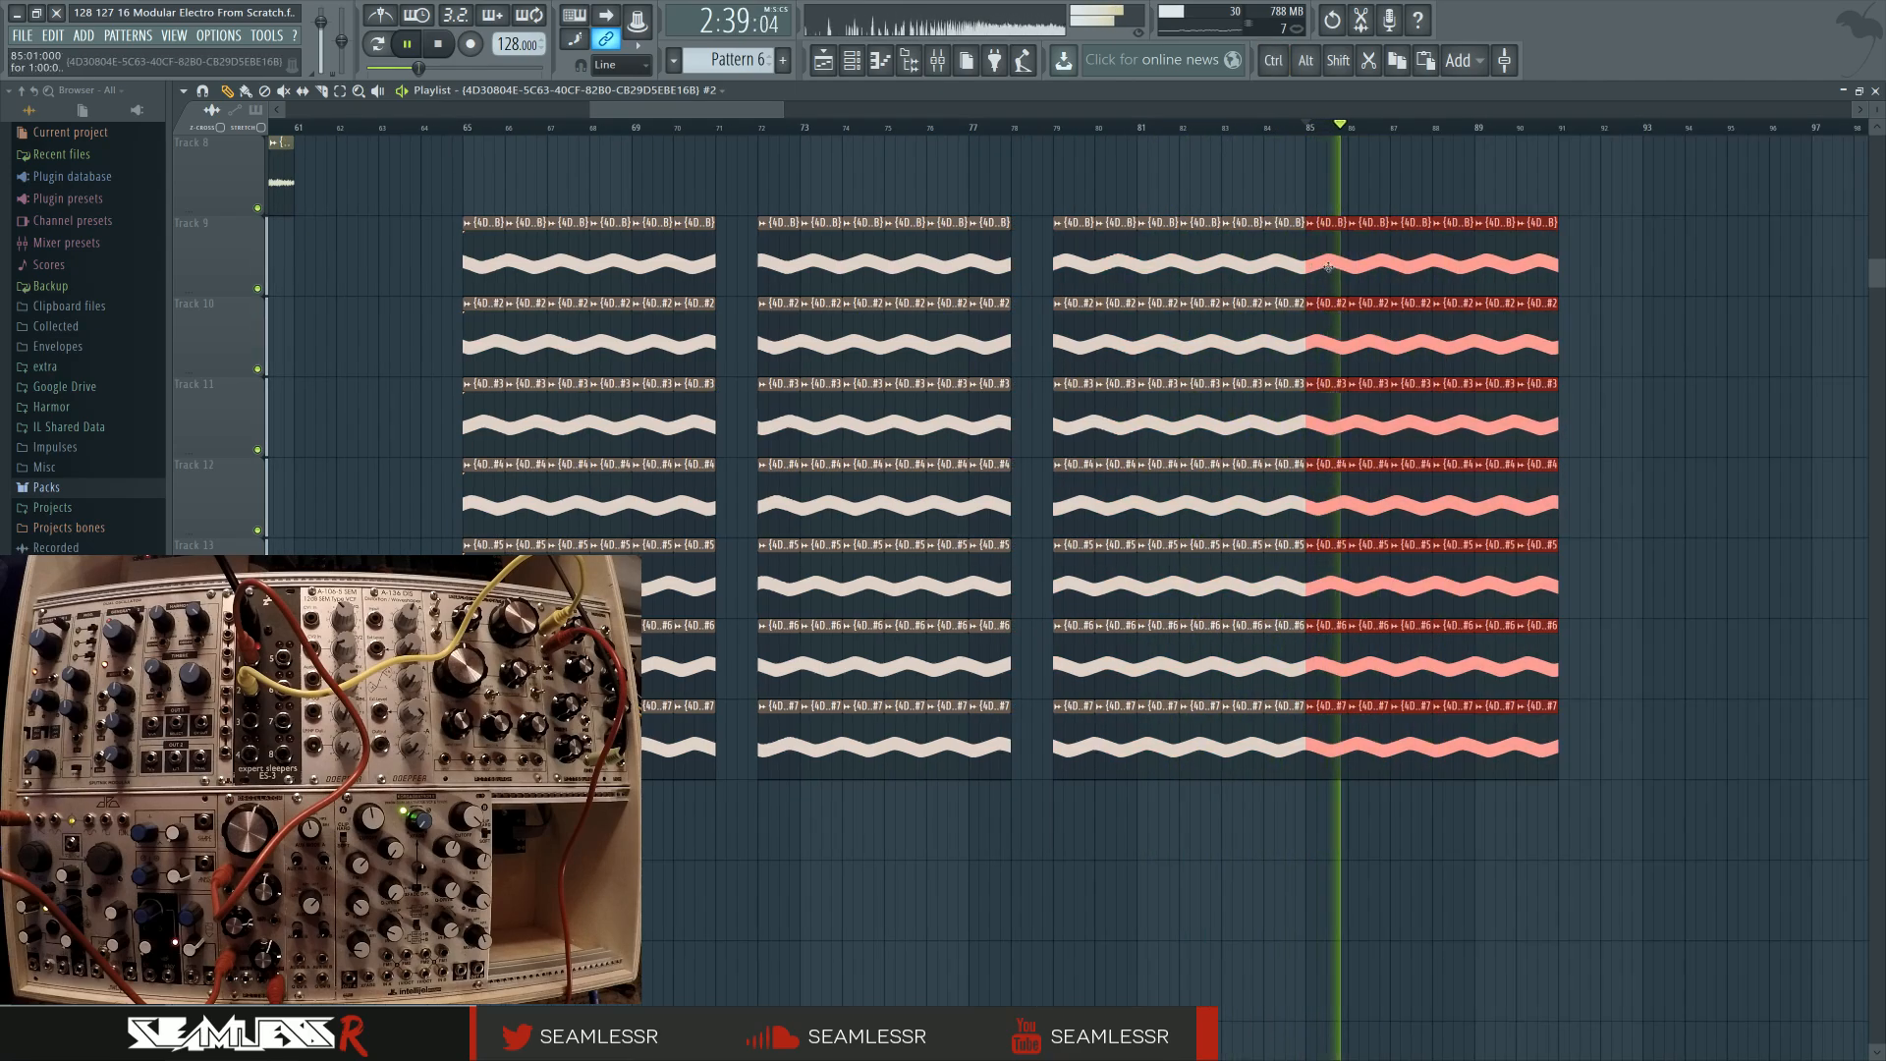
pyautogui.moveTo(1323, 273); pyautogui.dragTo(1365, 273)
pyautogui.hotkey('ctrl', 'd')
pyautogui.press('space')
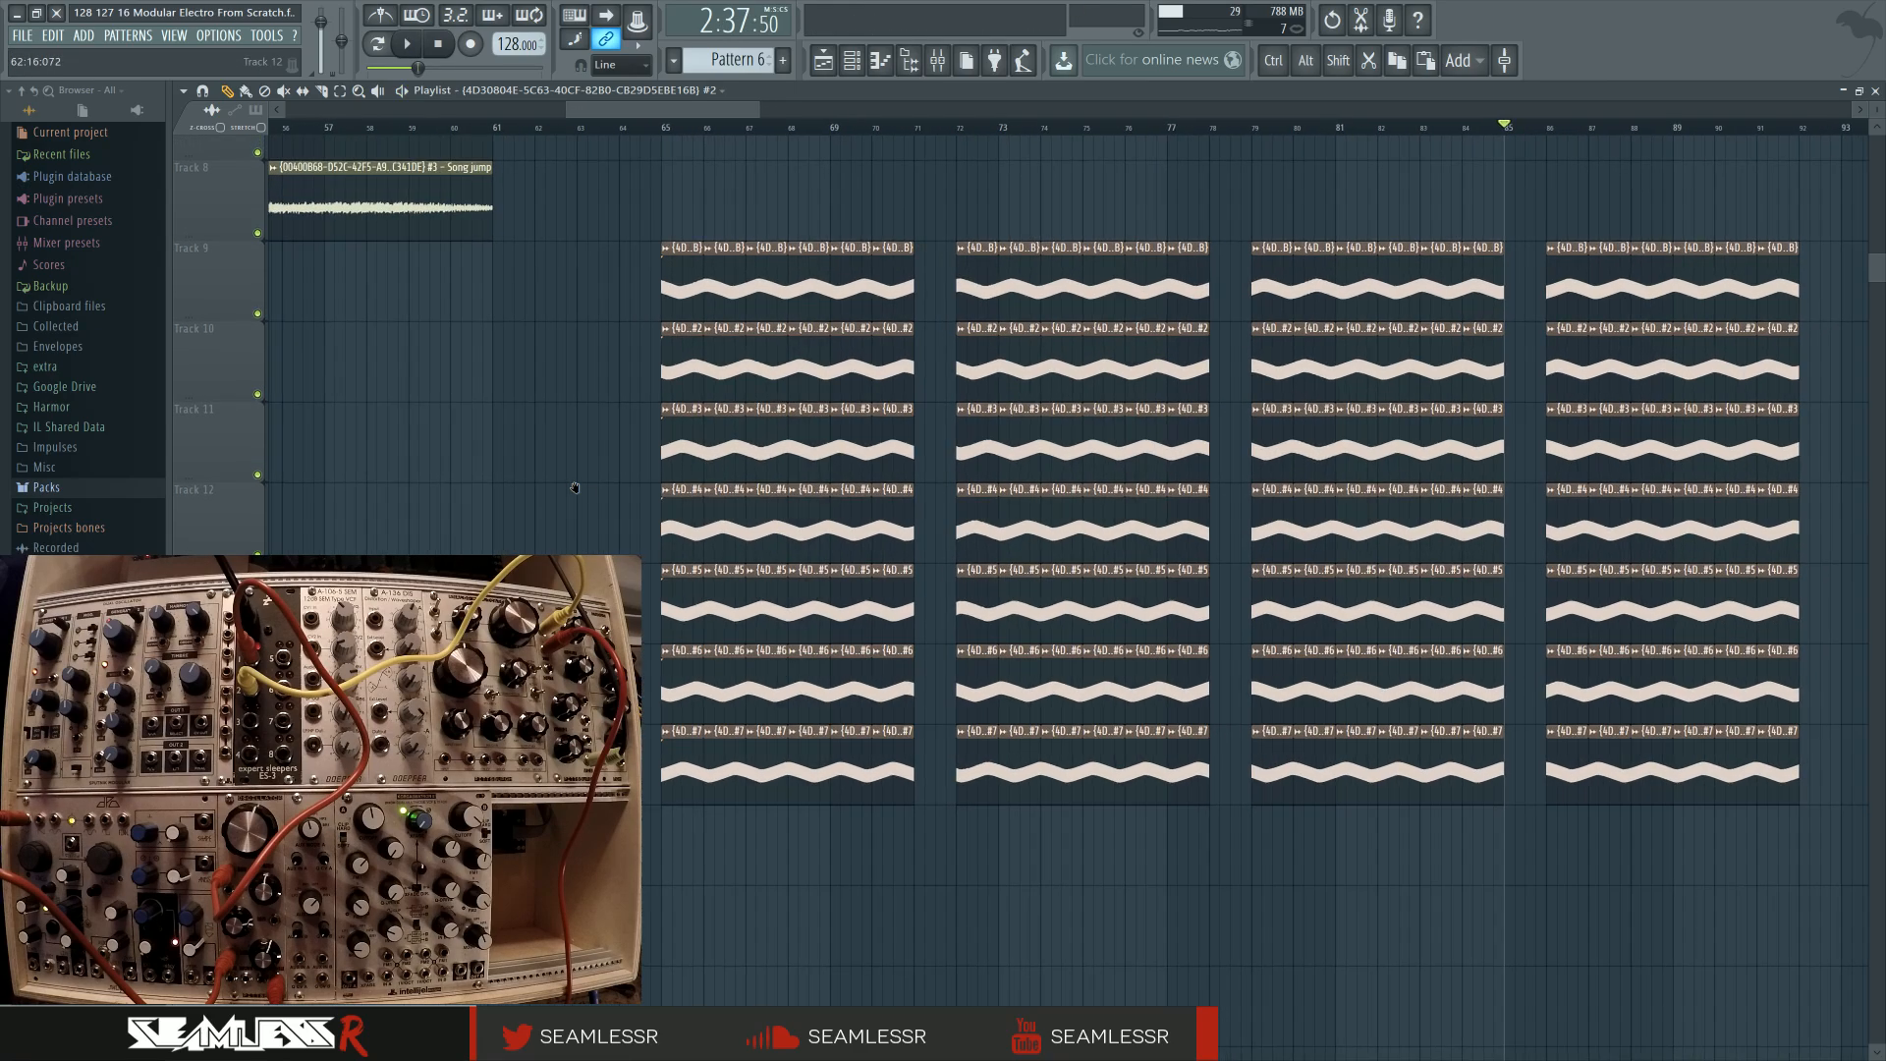
# Move the clips in bars 66 to 70 of Tracks 9 to 15 down to Tracks 16 to 22, starting at bar 65
pyautogui.moveTo(730, 265); pyautogui.dragTo(877, 731)
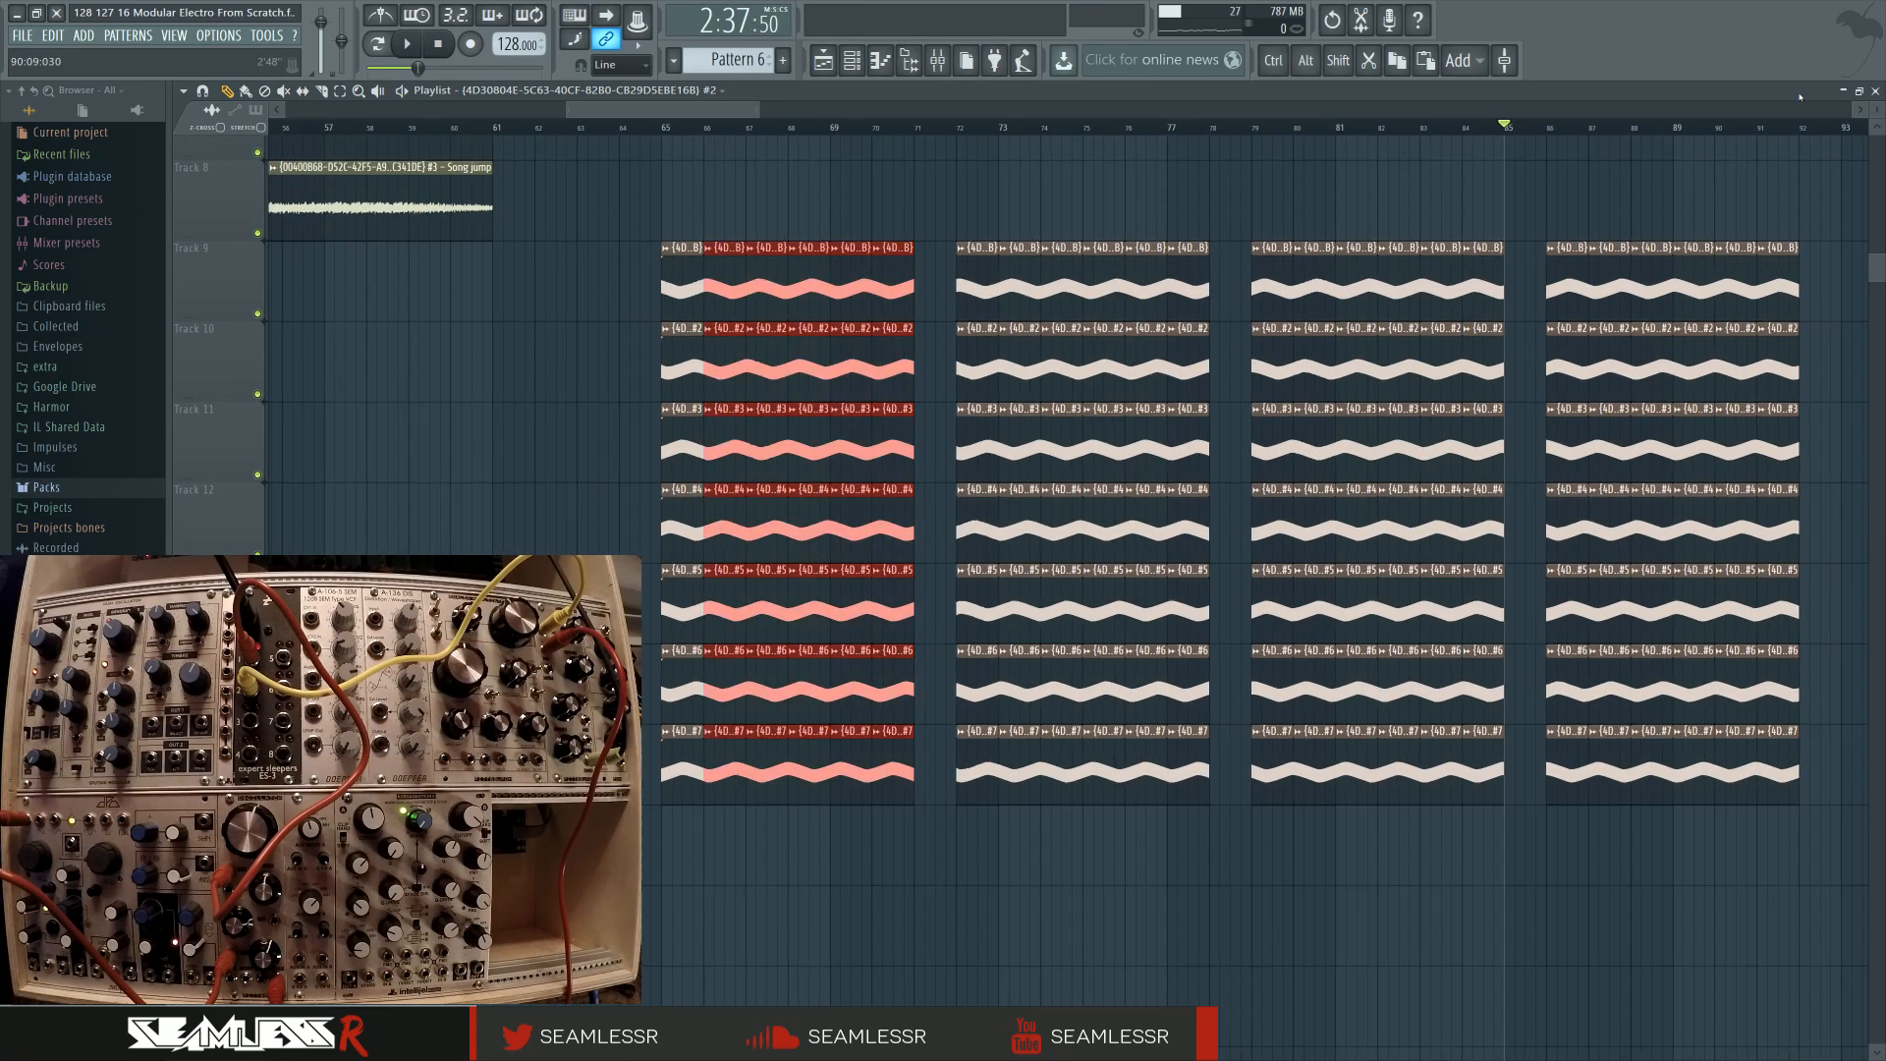
pyautogui.moveTo(1877, 109); pyautogui.dragTo(1877, 124)
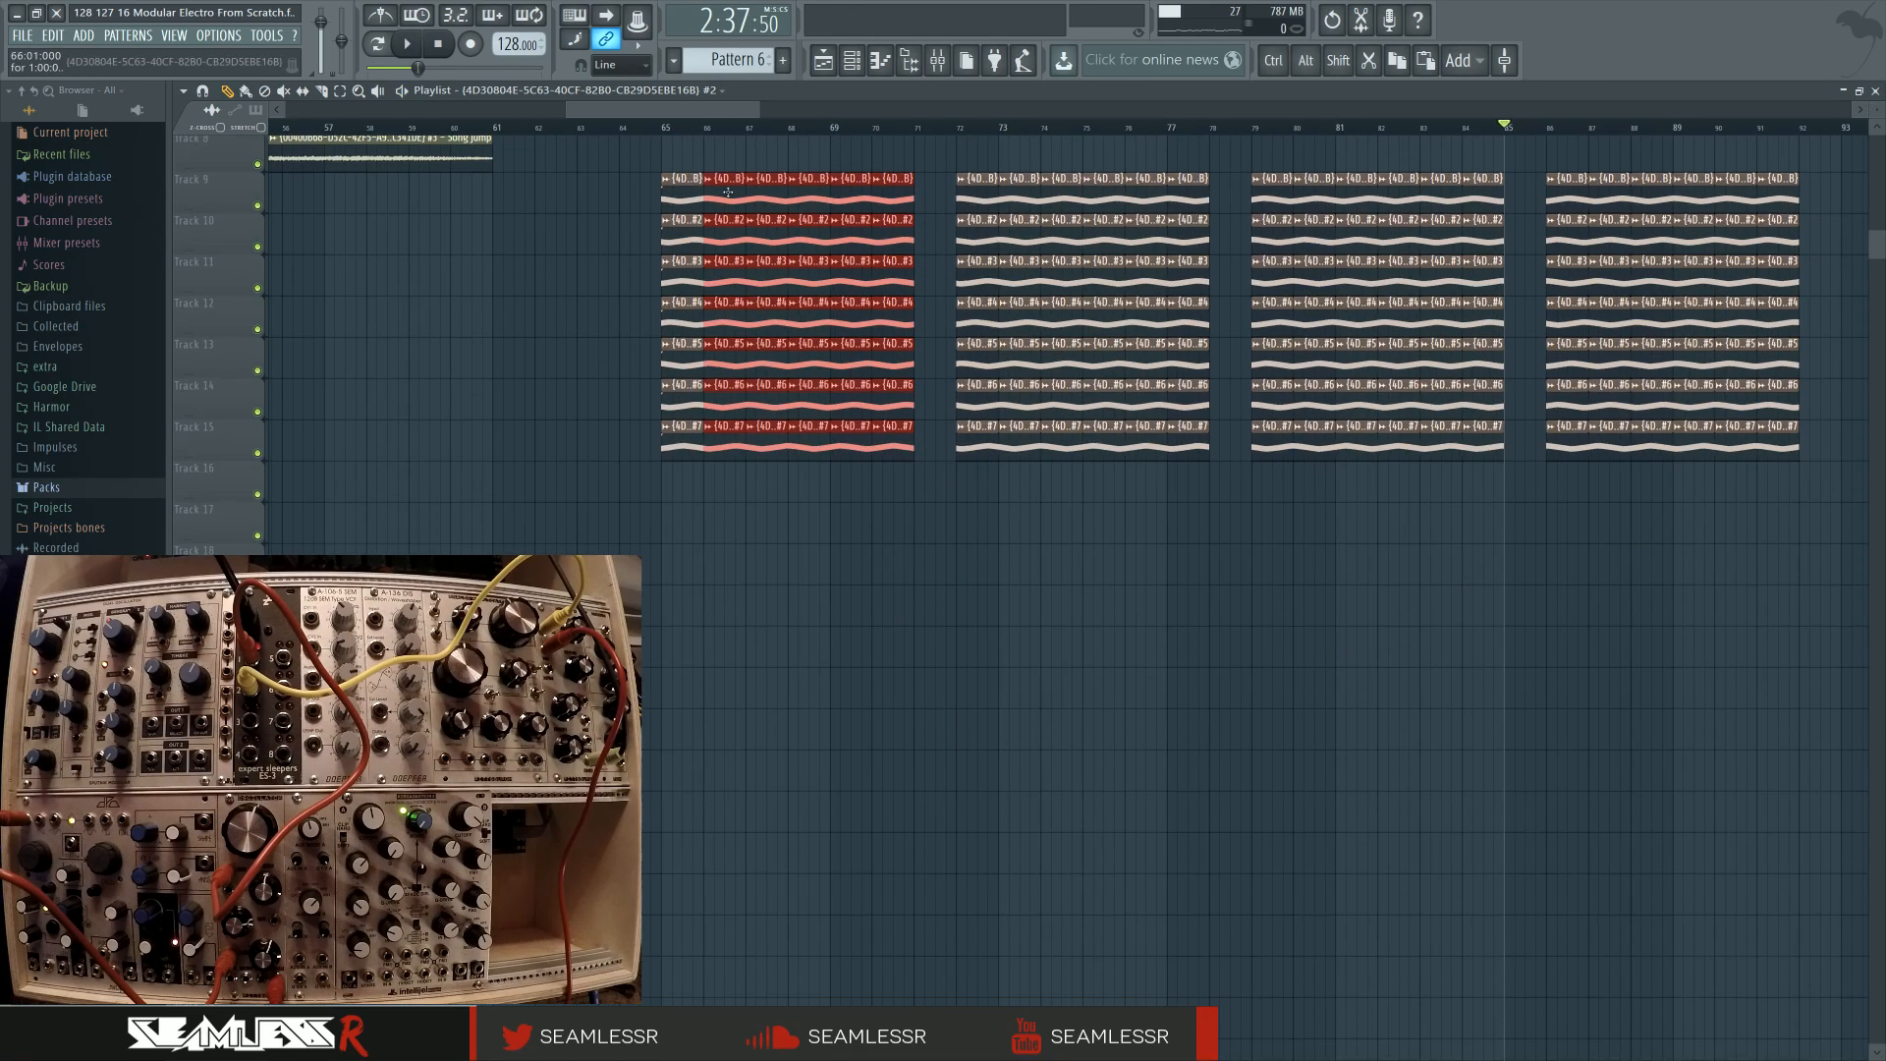
pyautogui.moveTo(728, 192)
pyautogui.mouseDown()
pyautogui.moveTo(728, 522)
pyautogui.moveTo(686, 480)
pyautogui.mouseUp()
pyautogui.scroll(-2, 884, 539)
# Stack the remaining clips from bar 66 onward into bar 65, shifting them seven tracks down for each one-bar column
pyautogui.moveTo(731, 338); pyautogui.dragTo(1007, 840)
pyautogui.click(760, 332)
pyautogui.moveTo(720, 338); pyautogui.dragTo(845, 724)
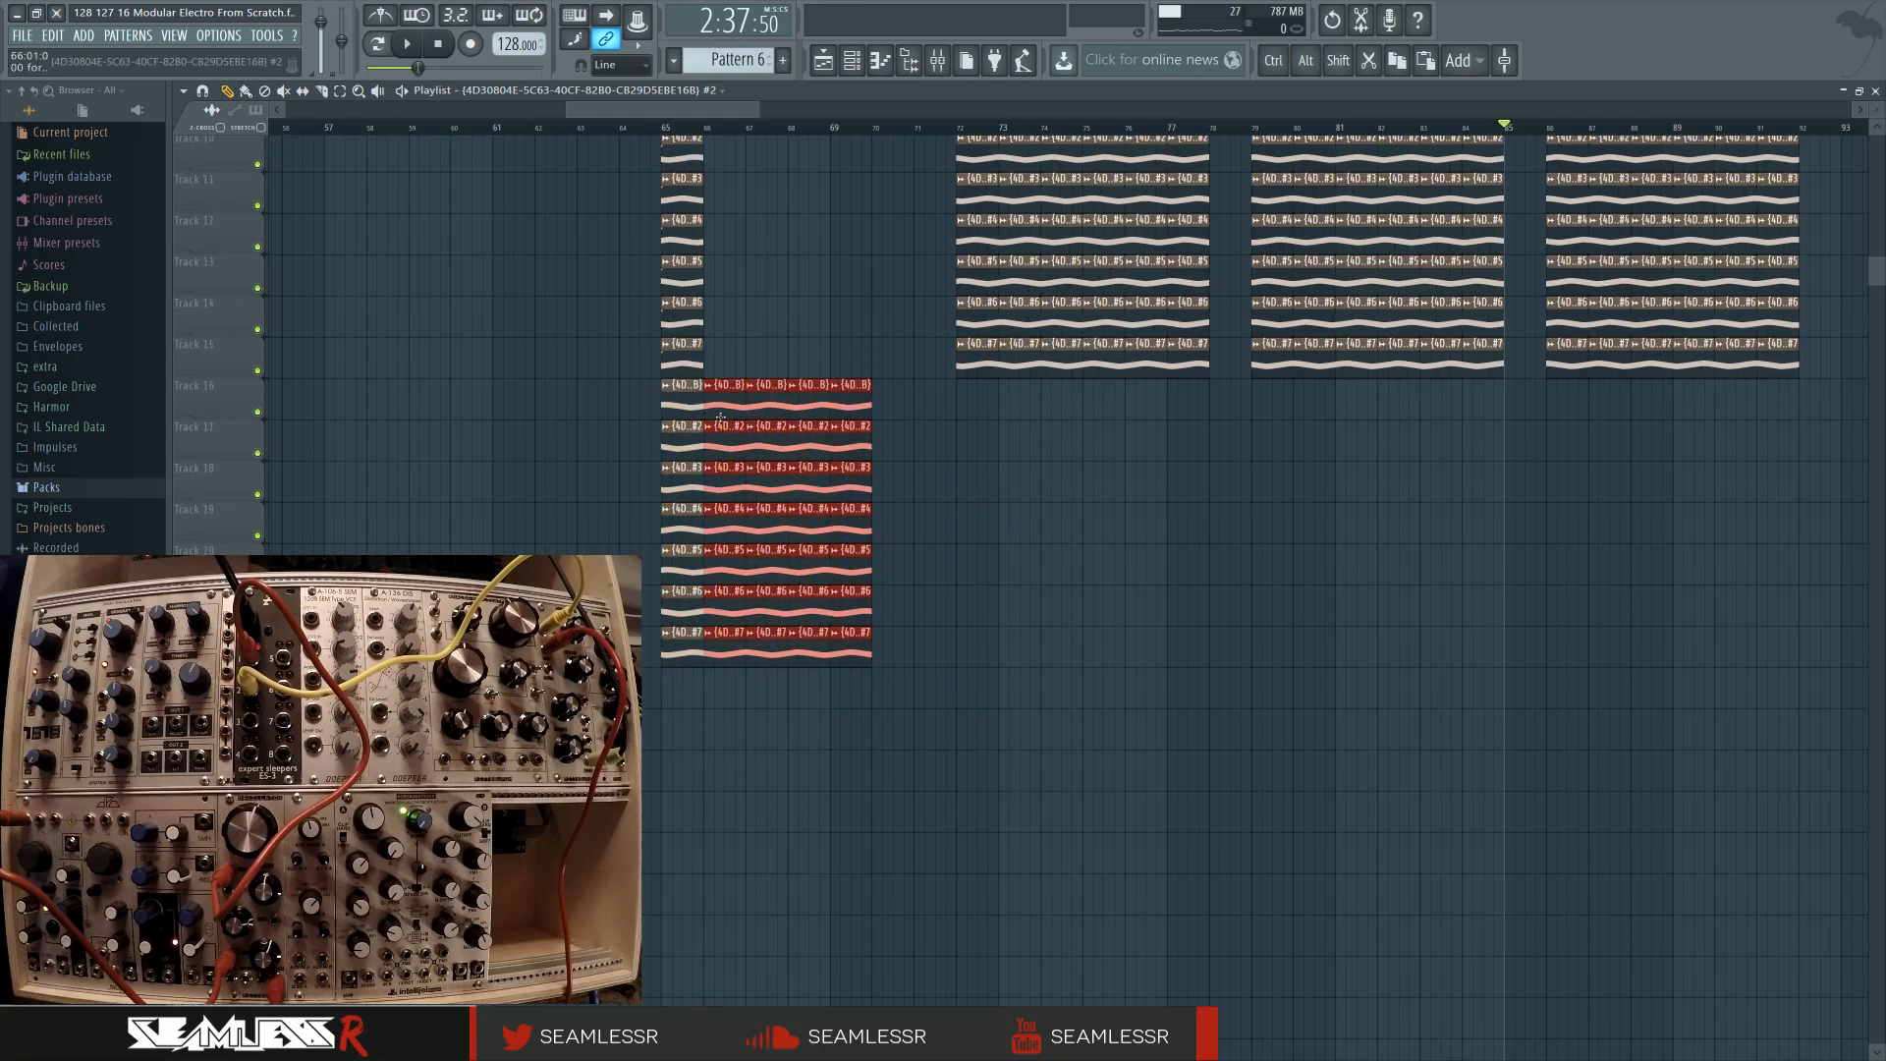
pyautogui.moveTo(720, 417); pyautogui.dragTo(680, 685)
pyautogui.scroll(-2, 719, 550)
pyautogui.moveTo(728, 491); pyautogui.dragTo(820, 849)
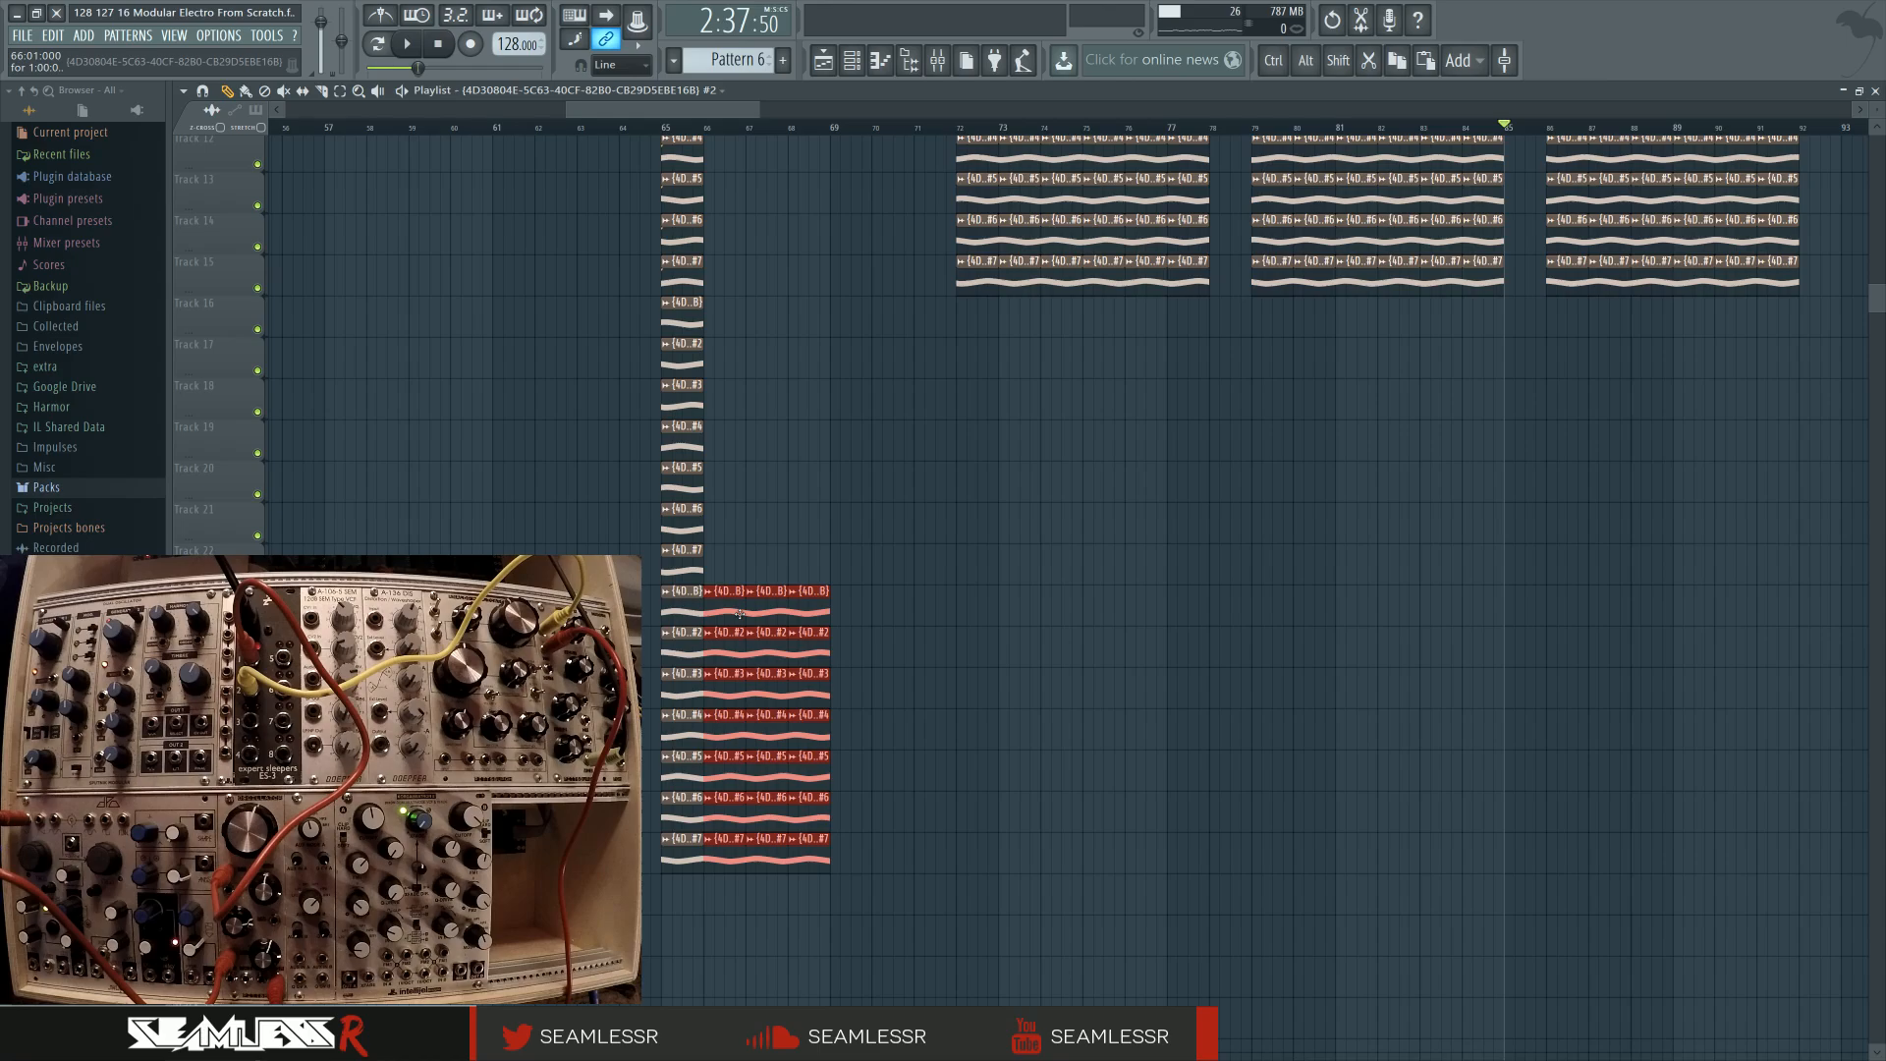
pyautogui.moveTo(740, 614); pyautogui.dragTo(697, 903)
pyautogui.scroll(-2, 787, 735)
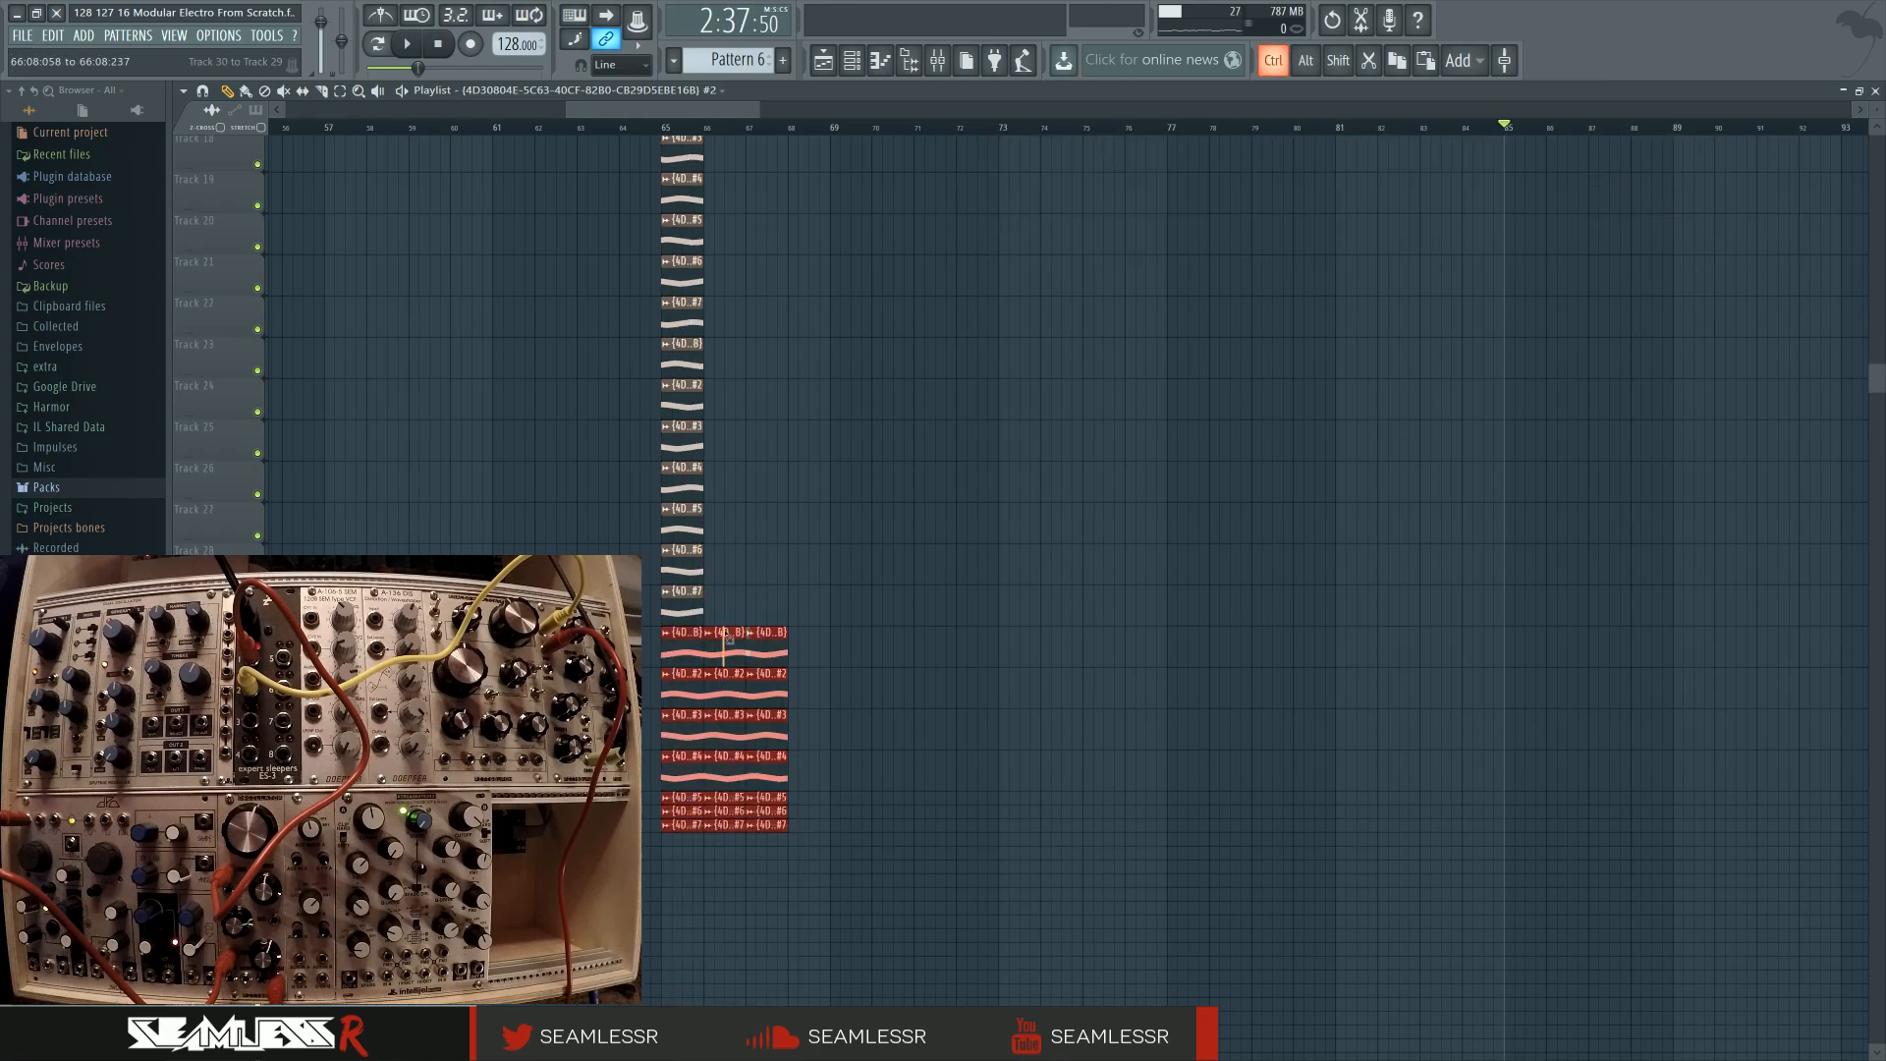
pyautogui.moveTo(729, 639); pyautogui.dragTo(698, 950)
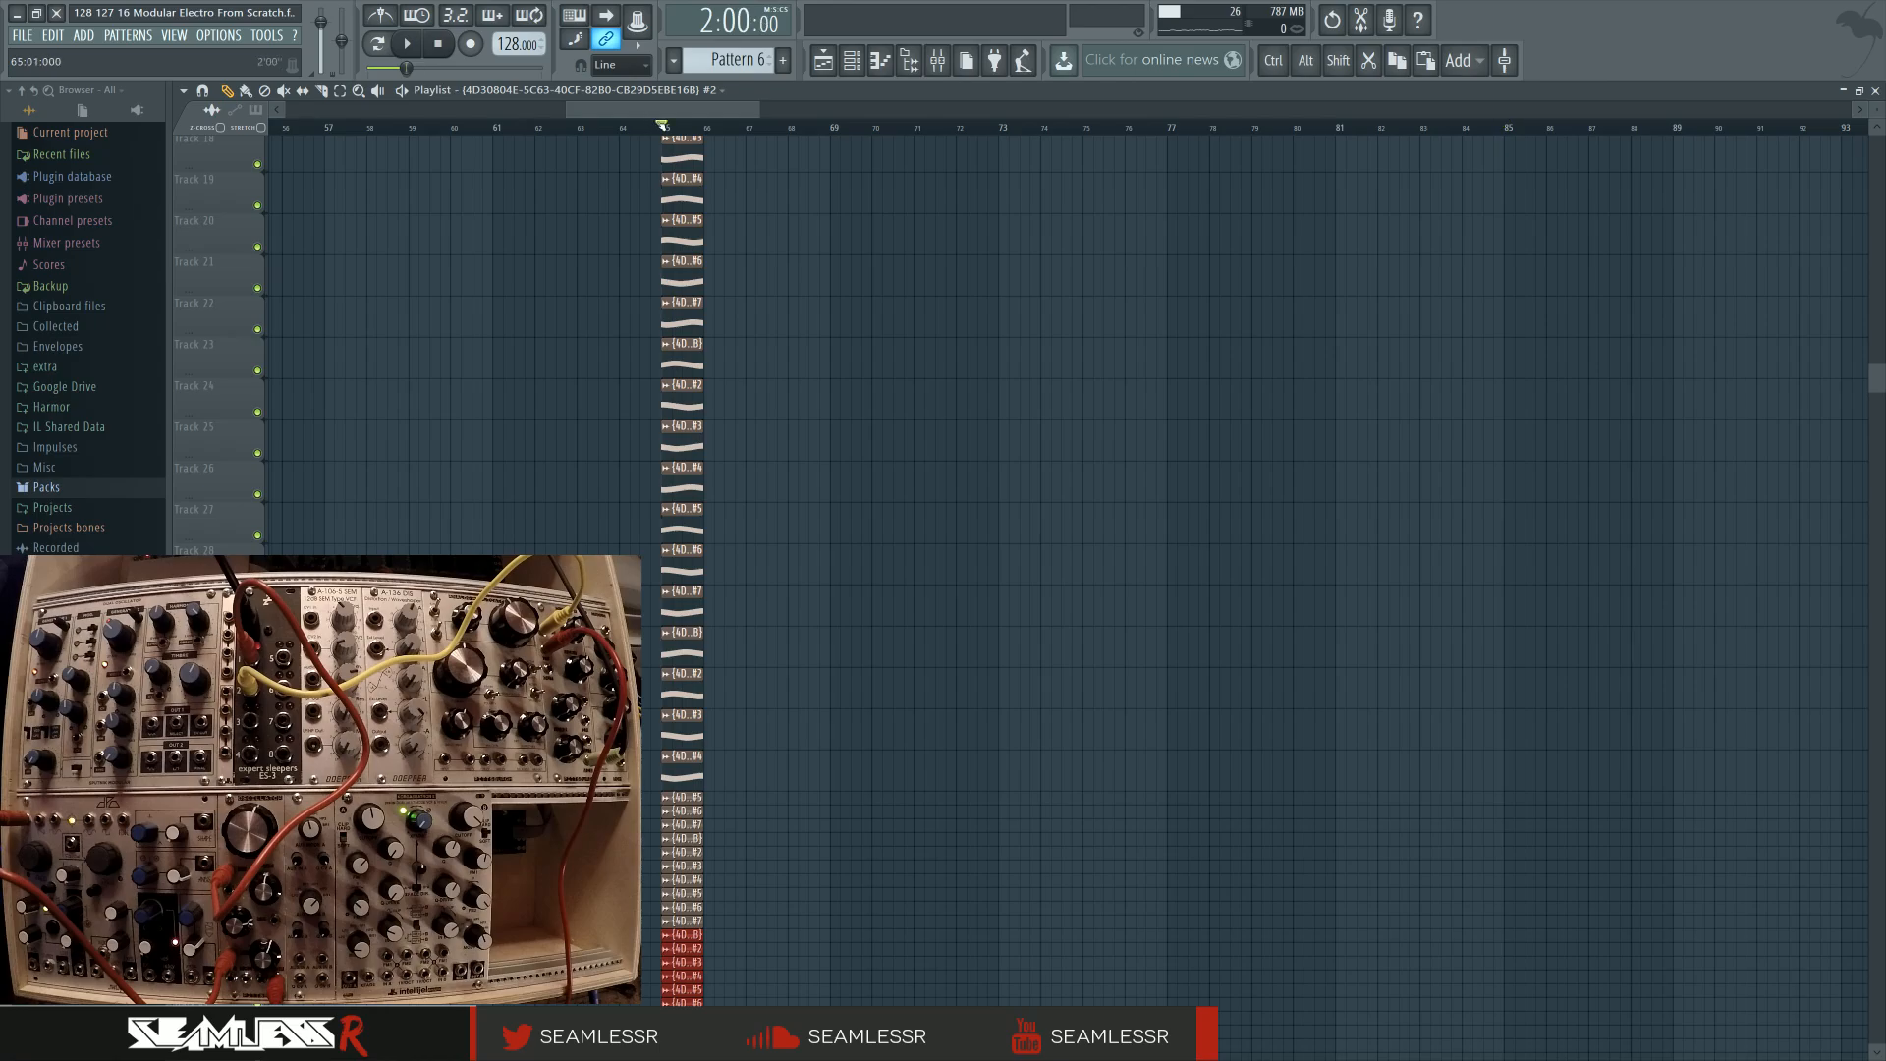
# Play the stacked clips and lower the volume of mixer insert 30 to 37% (-16.7 dB)
pyautogui.press('space')
pyautogui.click(937, 61)
pyautogui.press('space')
pyautogui.moveTo(1280, 772); pyautogui.dragTo(1280, 809)
pyautogui.press('space')
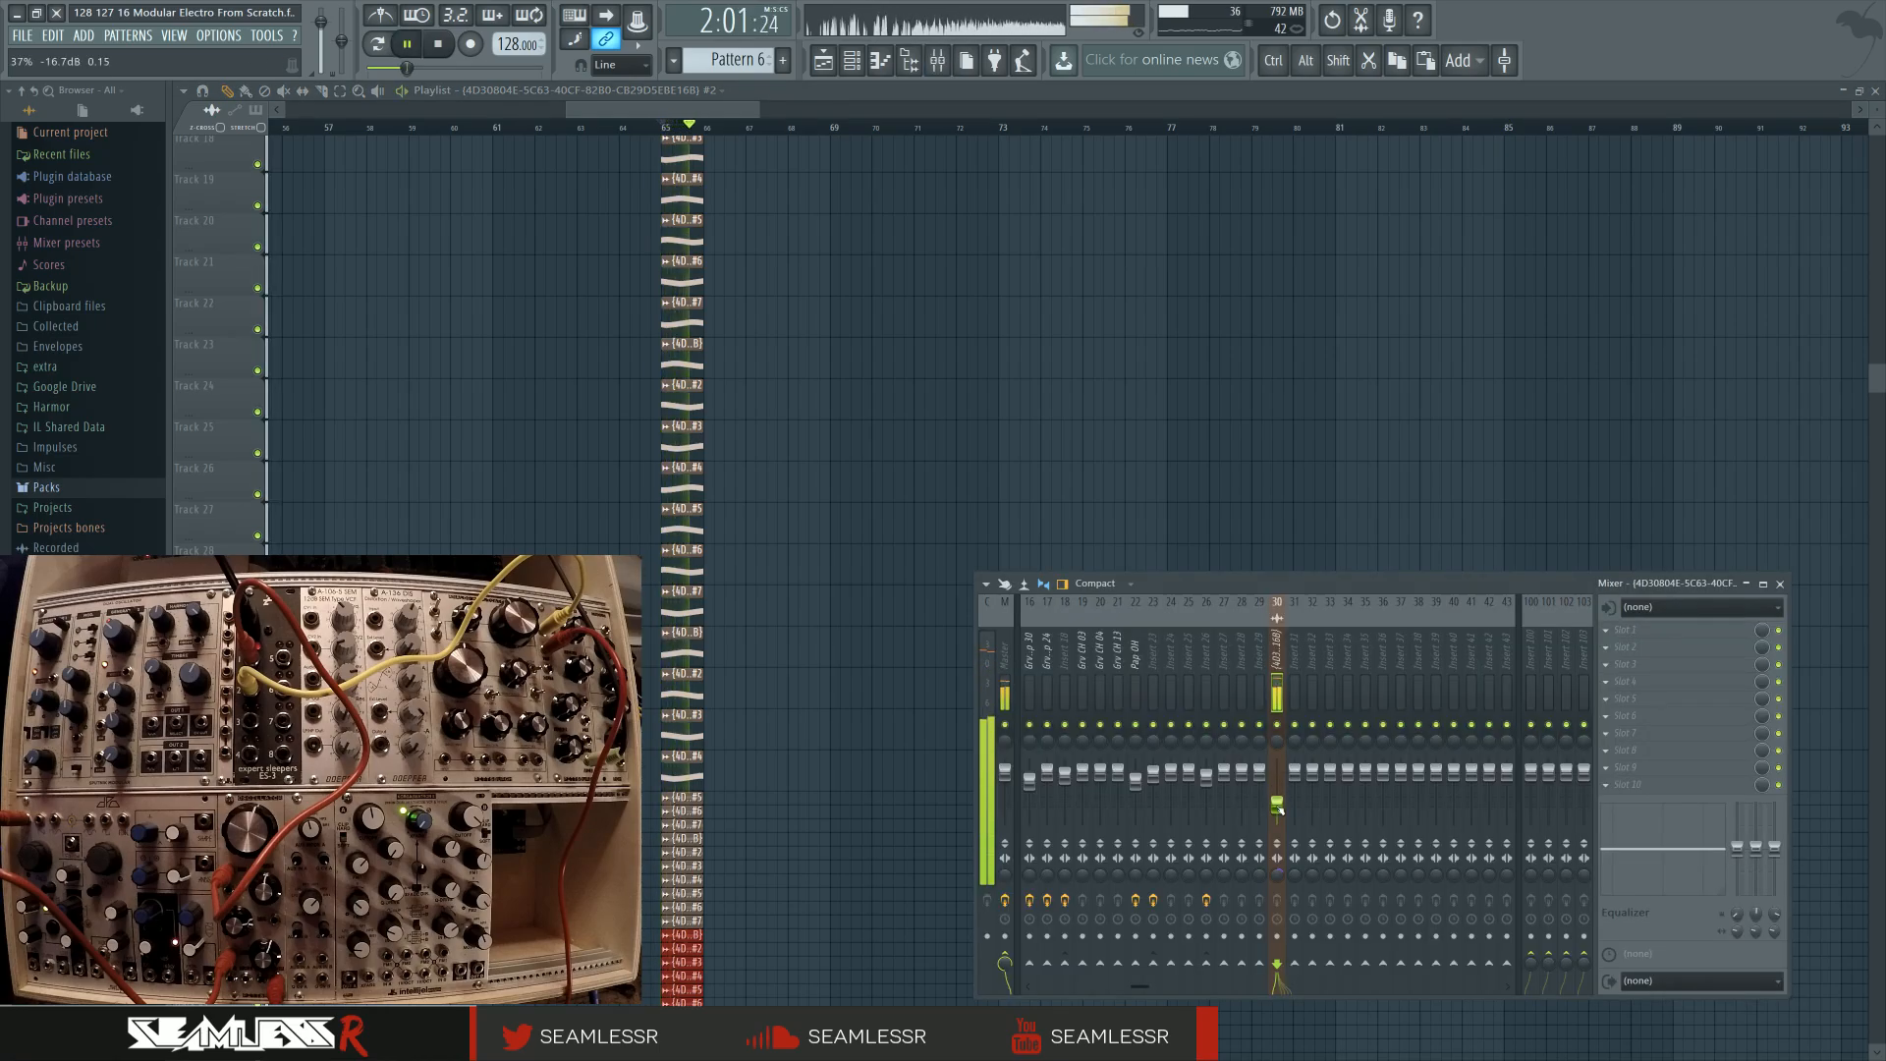
pyautogui.press('space')
pyautogui.press('F9')
# Raise the pitch of the unnumbered 4D30804E audio clip channel and channel #7 to +1200 cents with a 12-semitone range
pyautogui.scroll(5, 779, 638)
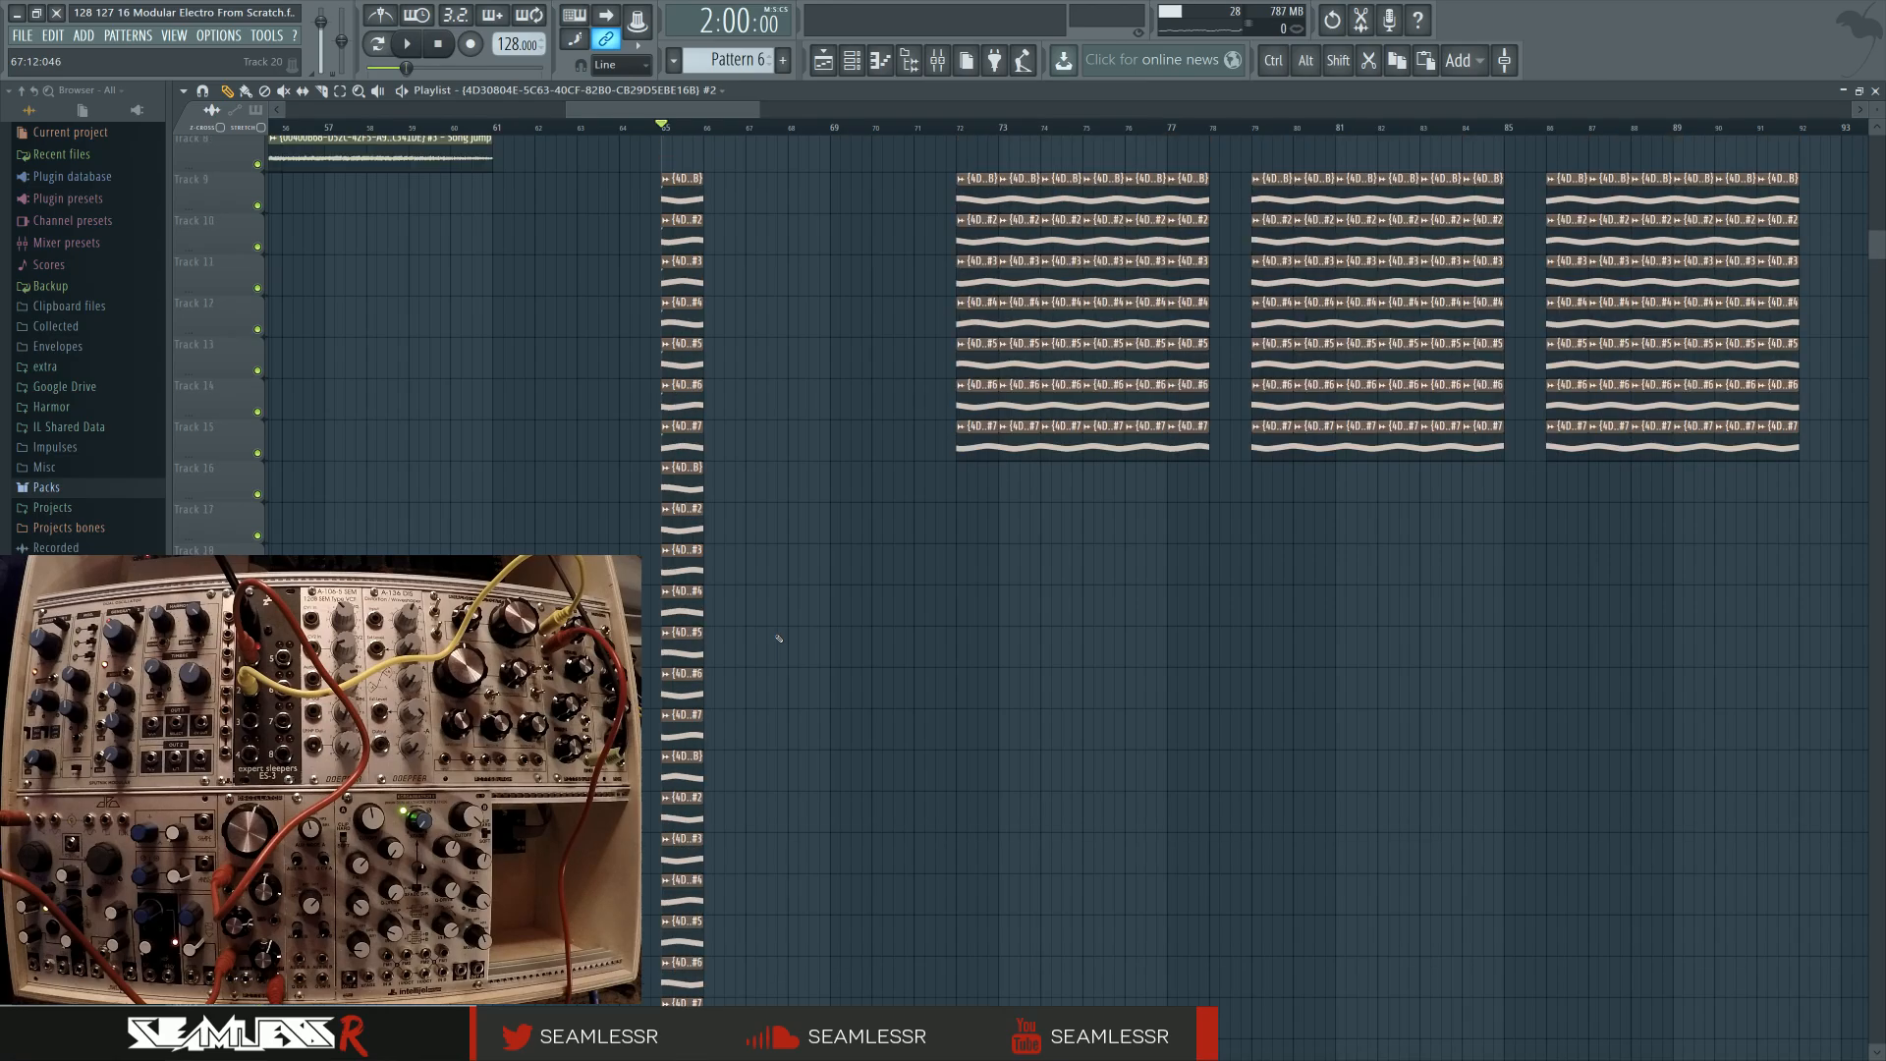
pyautogui.scroll(-2, 779, 638)
pyautogui.click(852, 60)
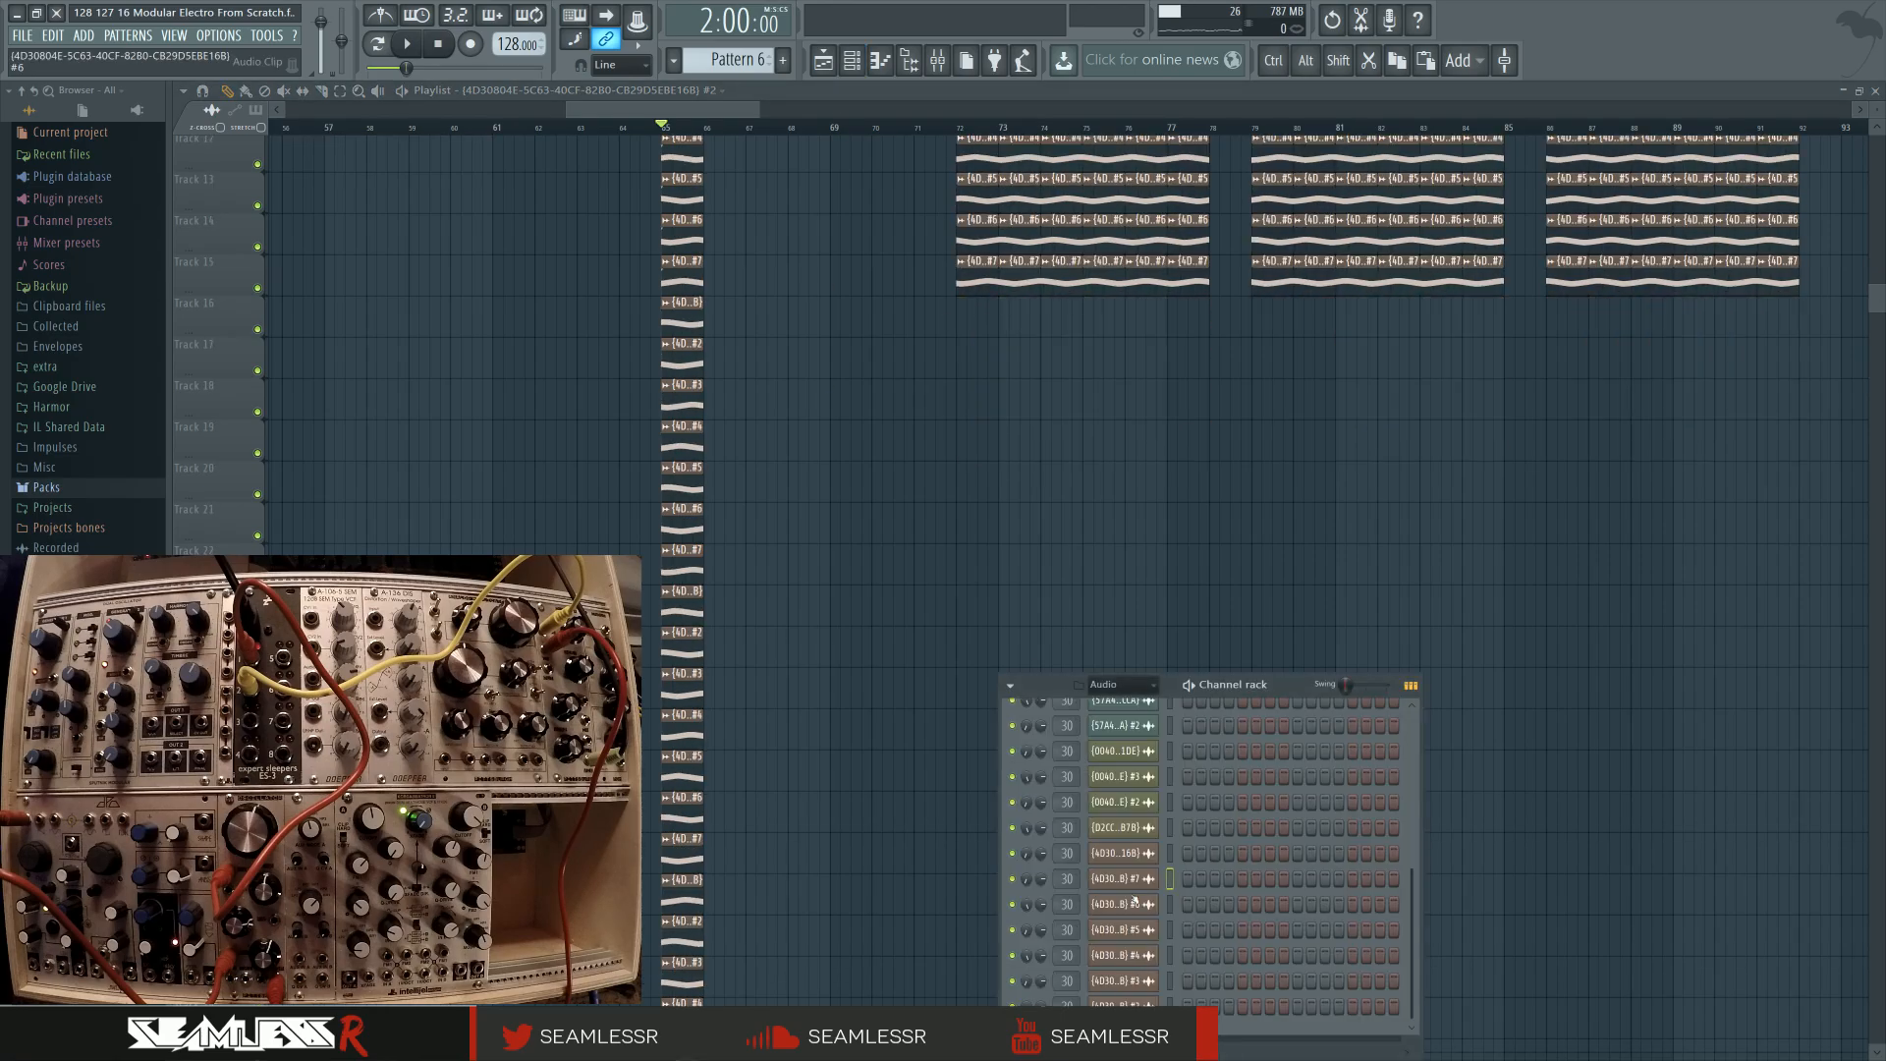
pyautogui.click(1130, 854)
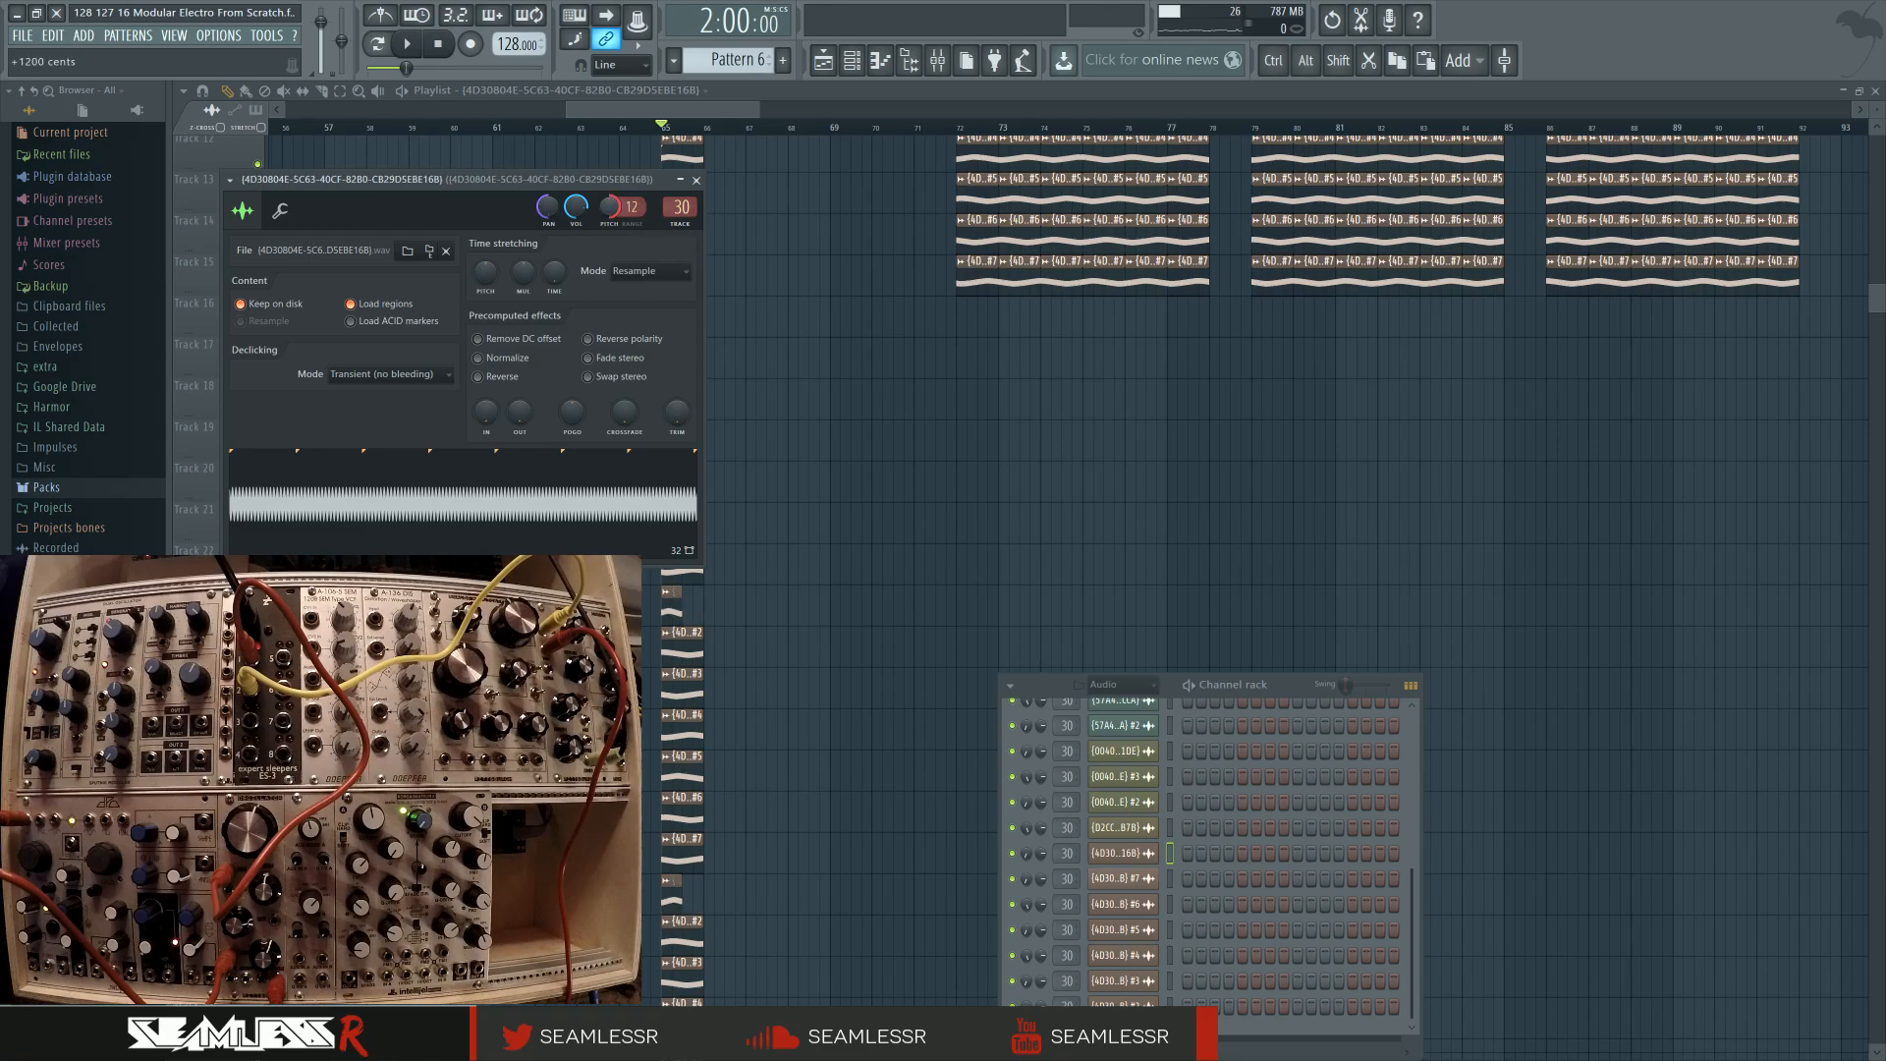
pyautogui.click(1120, 879)
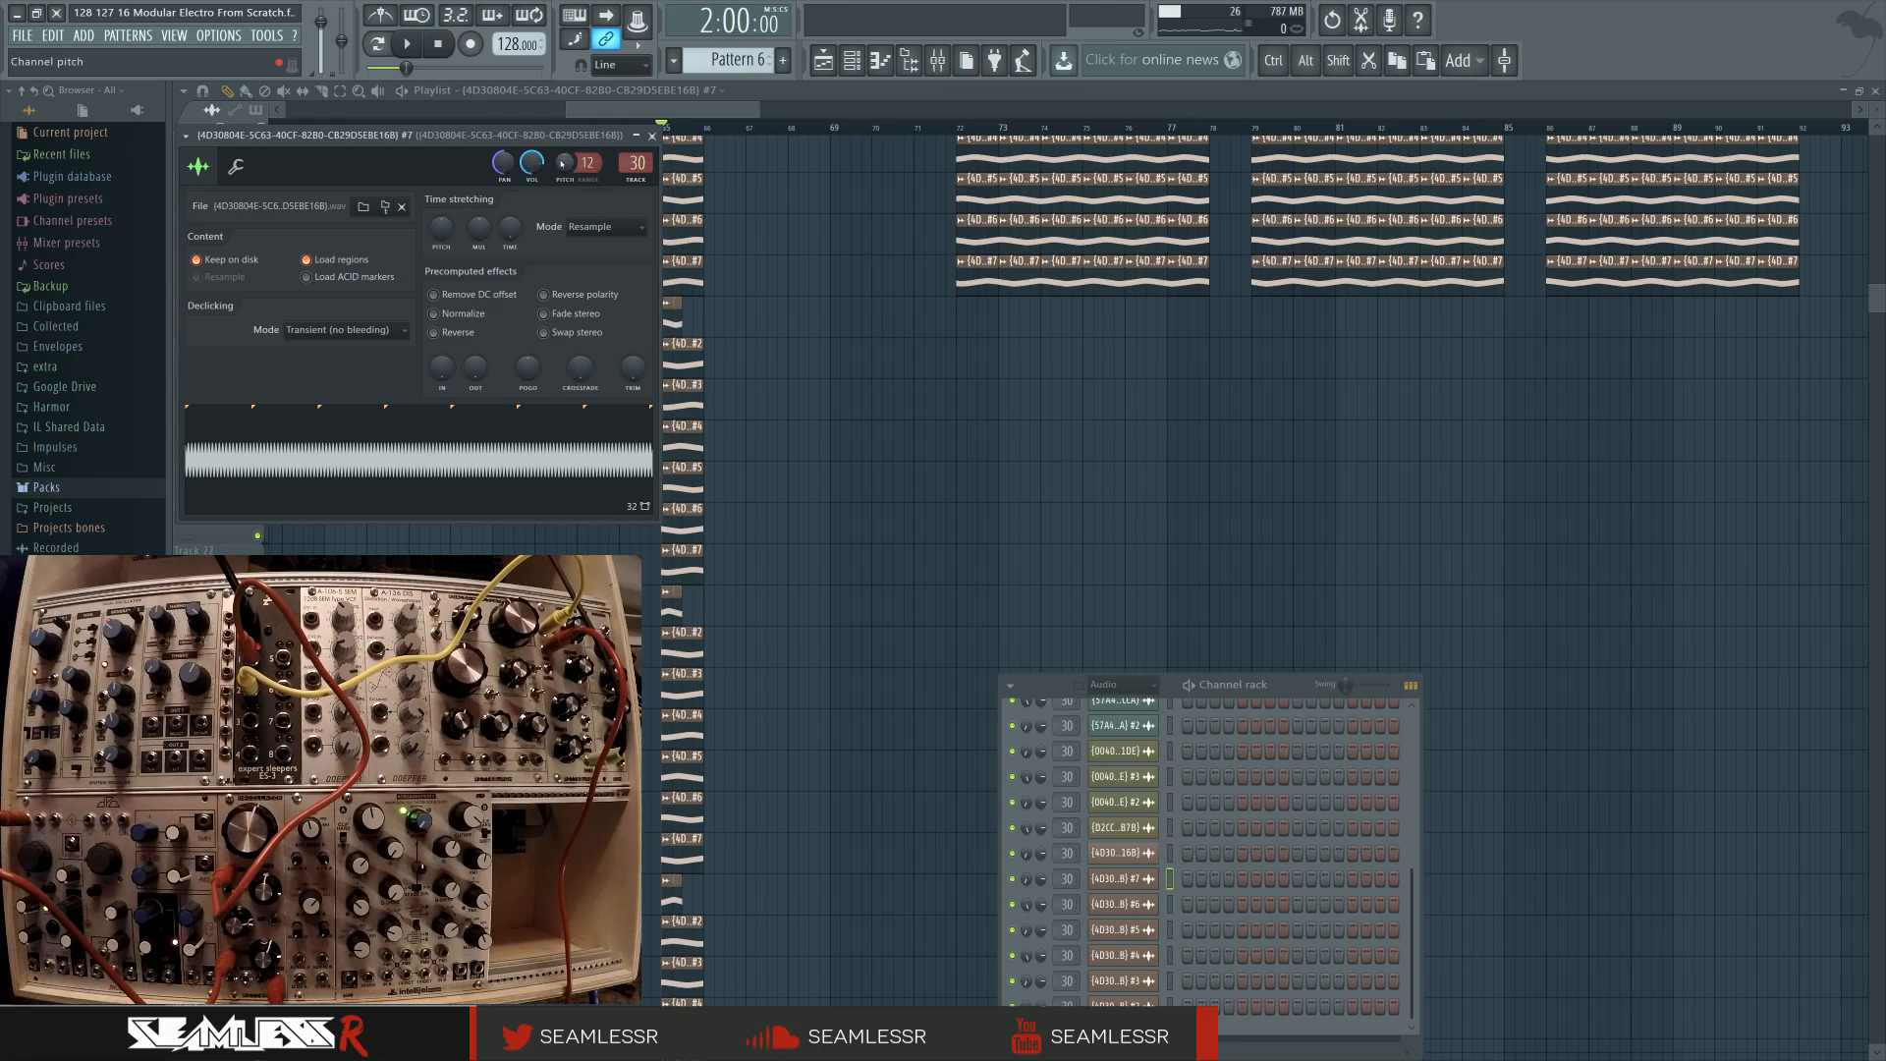
pyautogui.moveTo(561, 164); pyautogui.dragTo(565, 39)
# Raise the pitch of audio clip channels #6 and #5 to +1200 cents with a 12-semitone range
pyautogui.click(1131, 906)
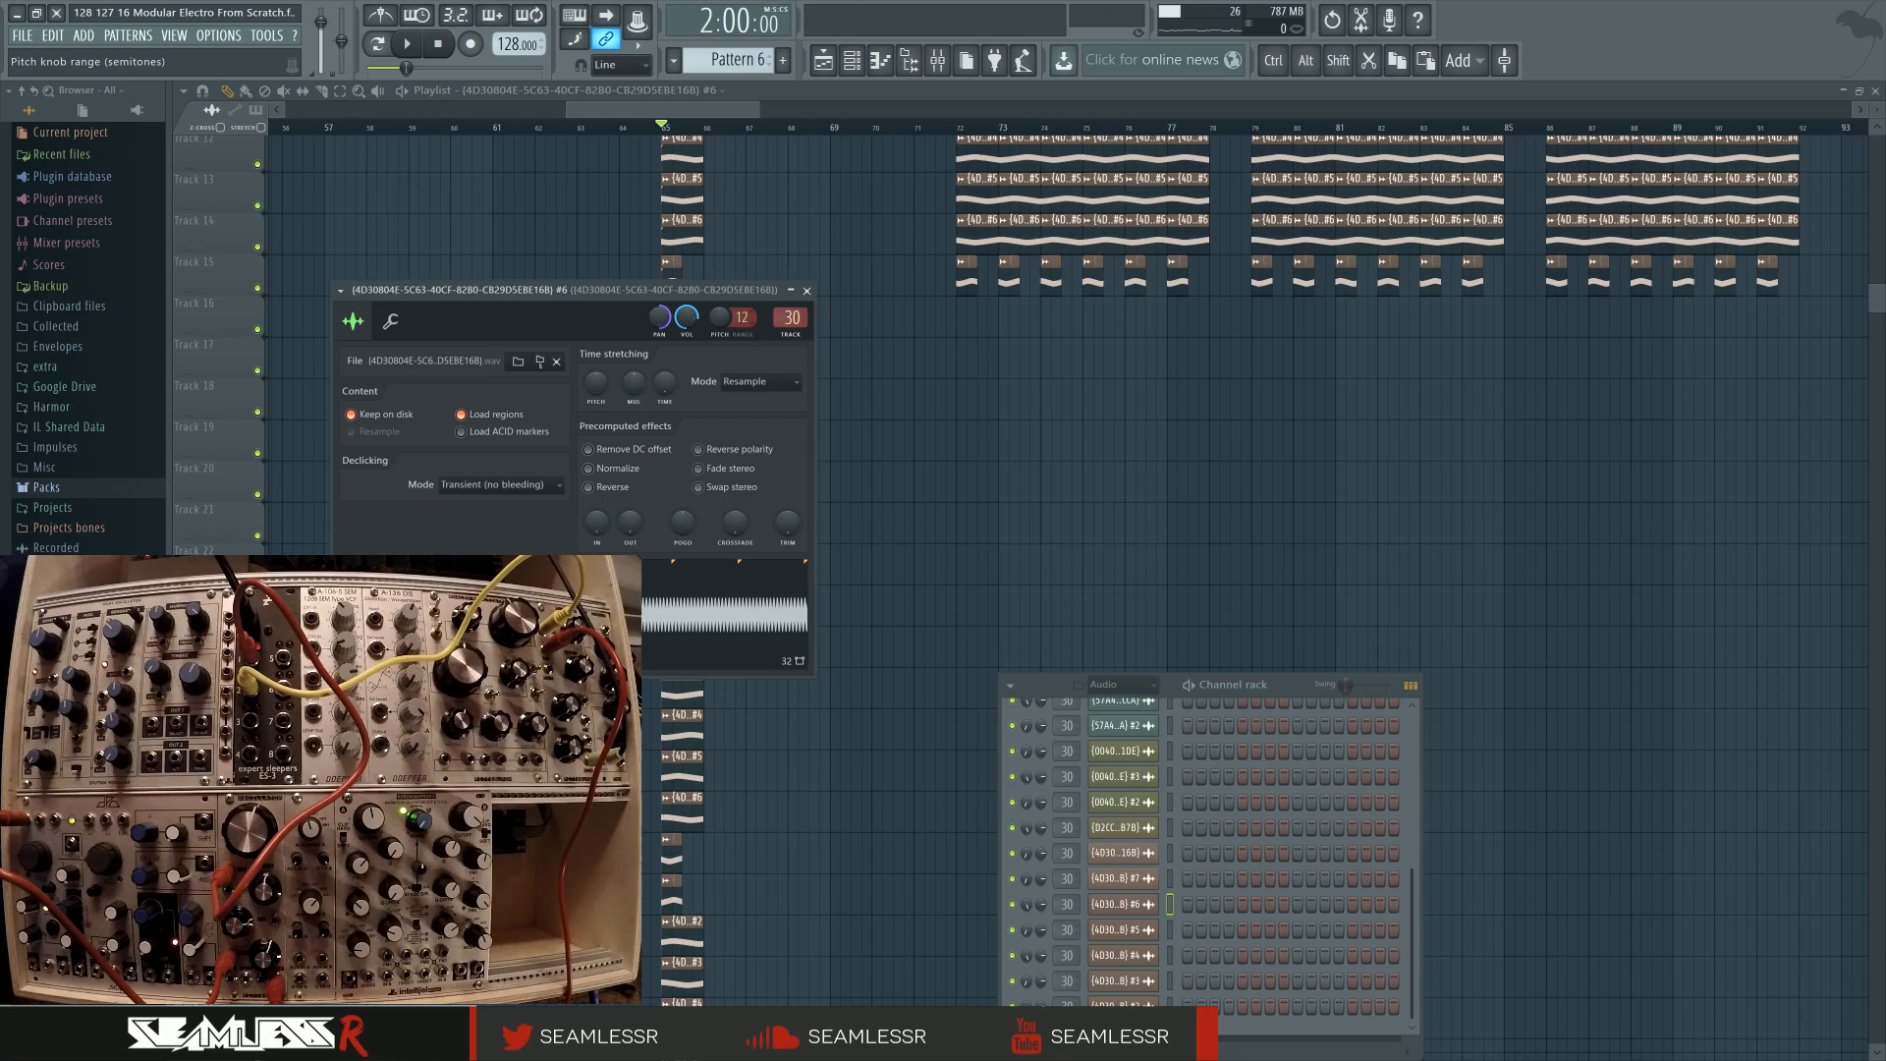
pyautogui.moveTo(725, 324); pyautogui.dragTo(727, 196)
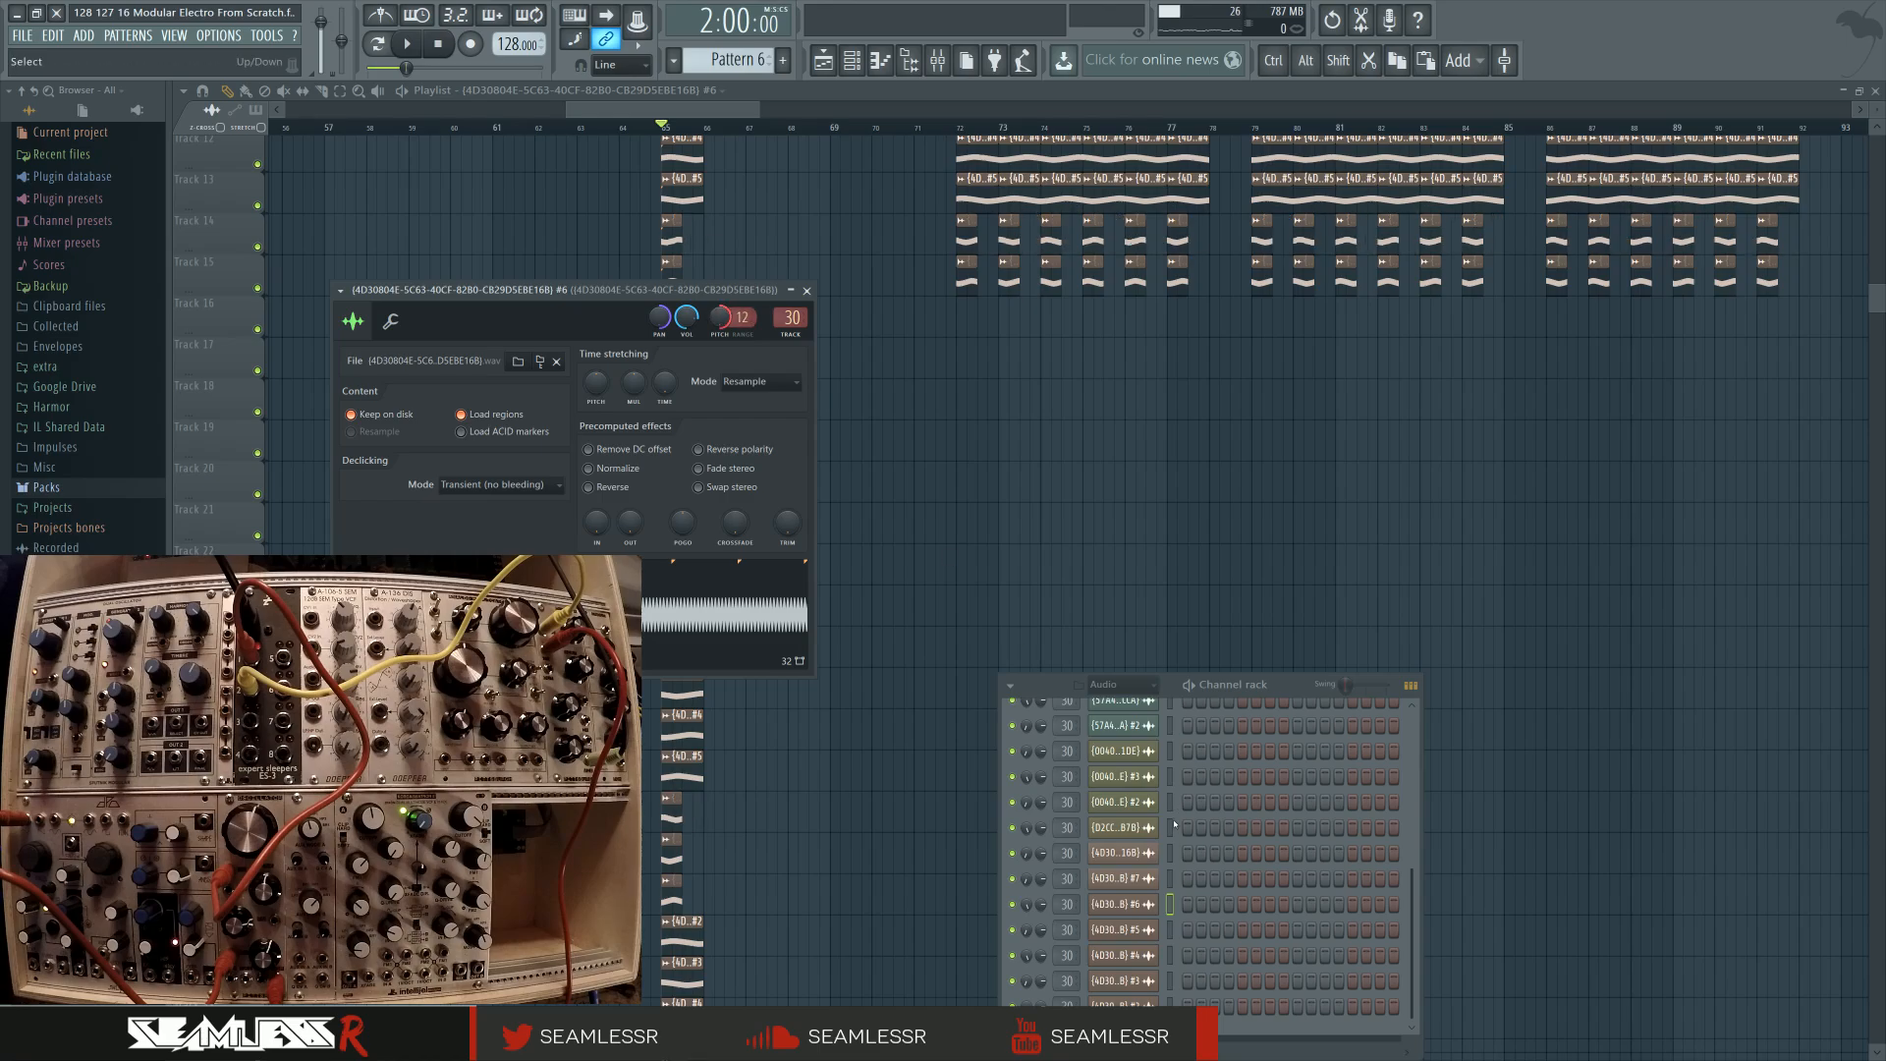
pyautogui.click(1149, 930)
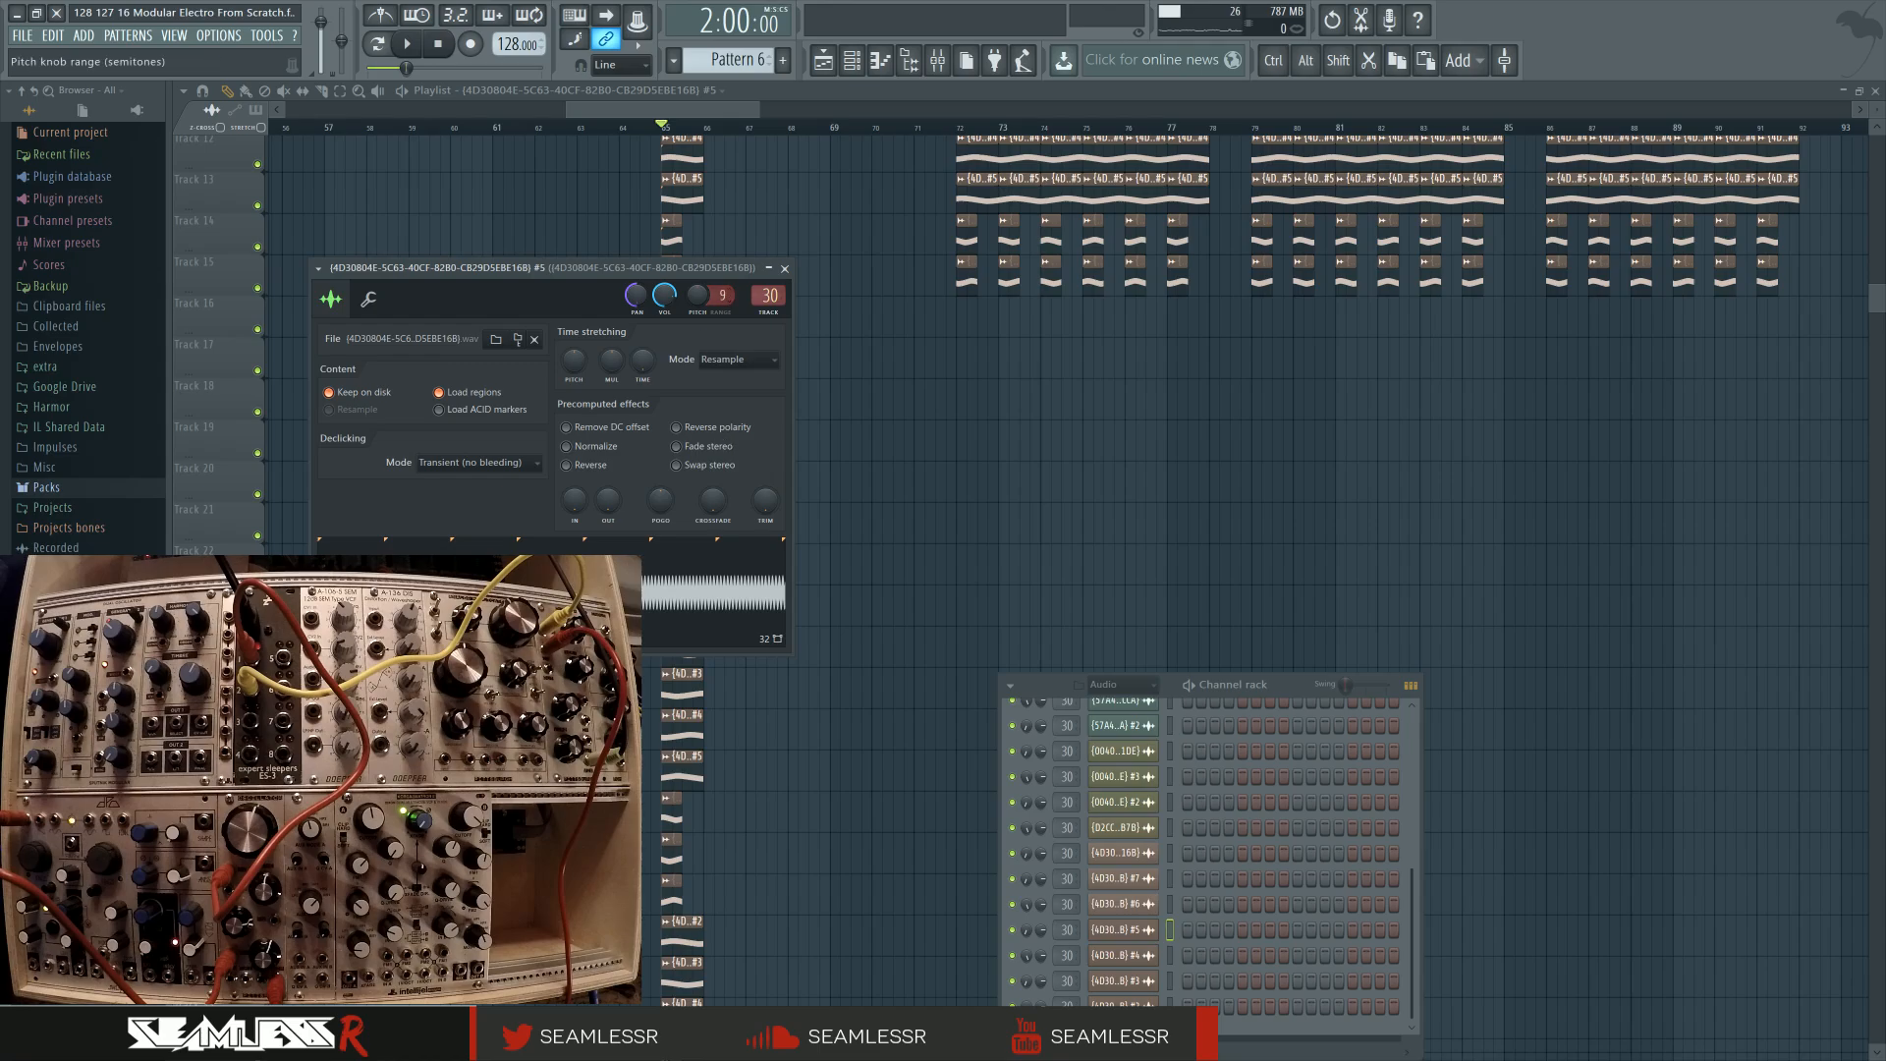
pyautogui.moveTo(697, 294); pyautogui.dragTo(697, 196)
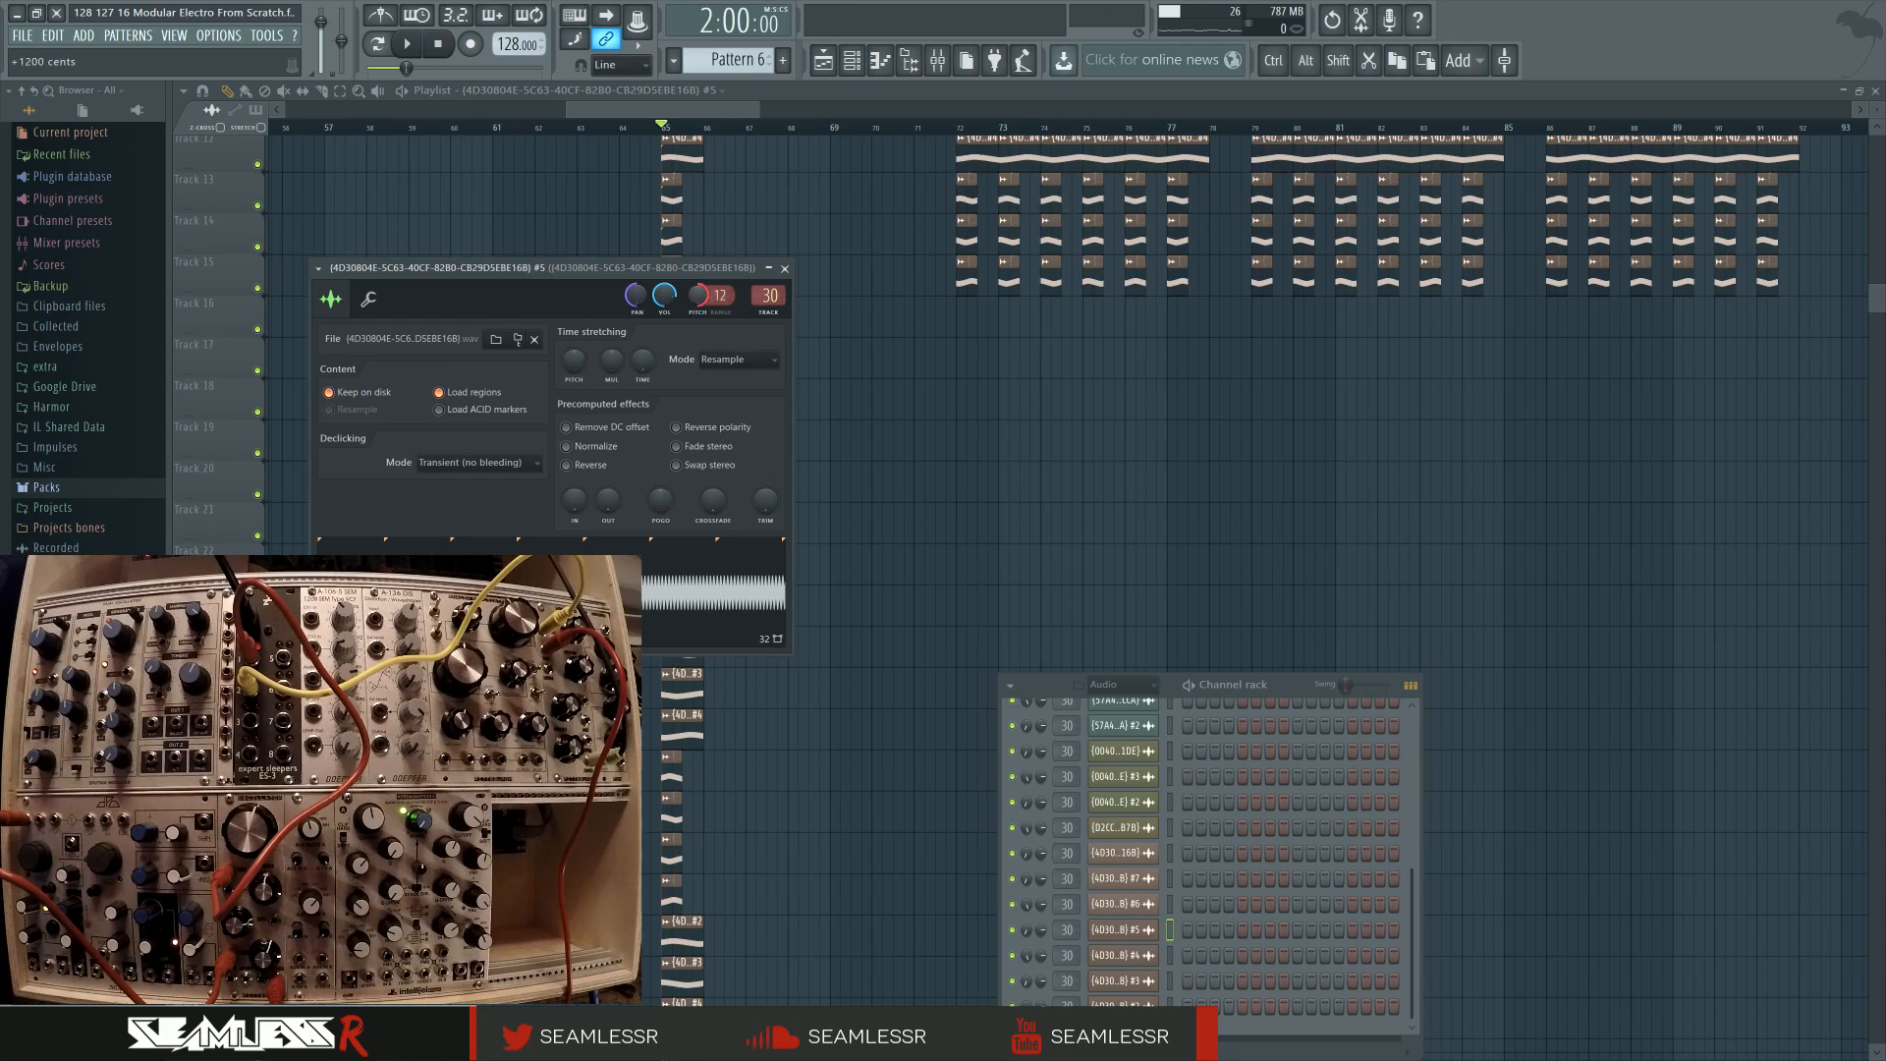
# Raise the pitch of audio clip channels #4, #3 and #2 to +1200 cents with a 12-semitone range
pyautogui.click(1140, 958)
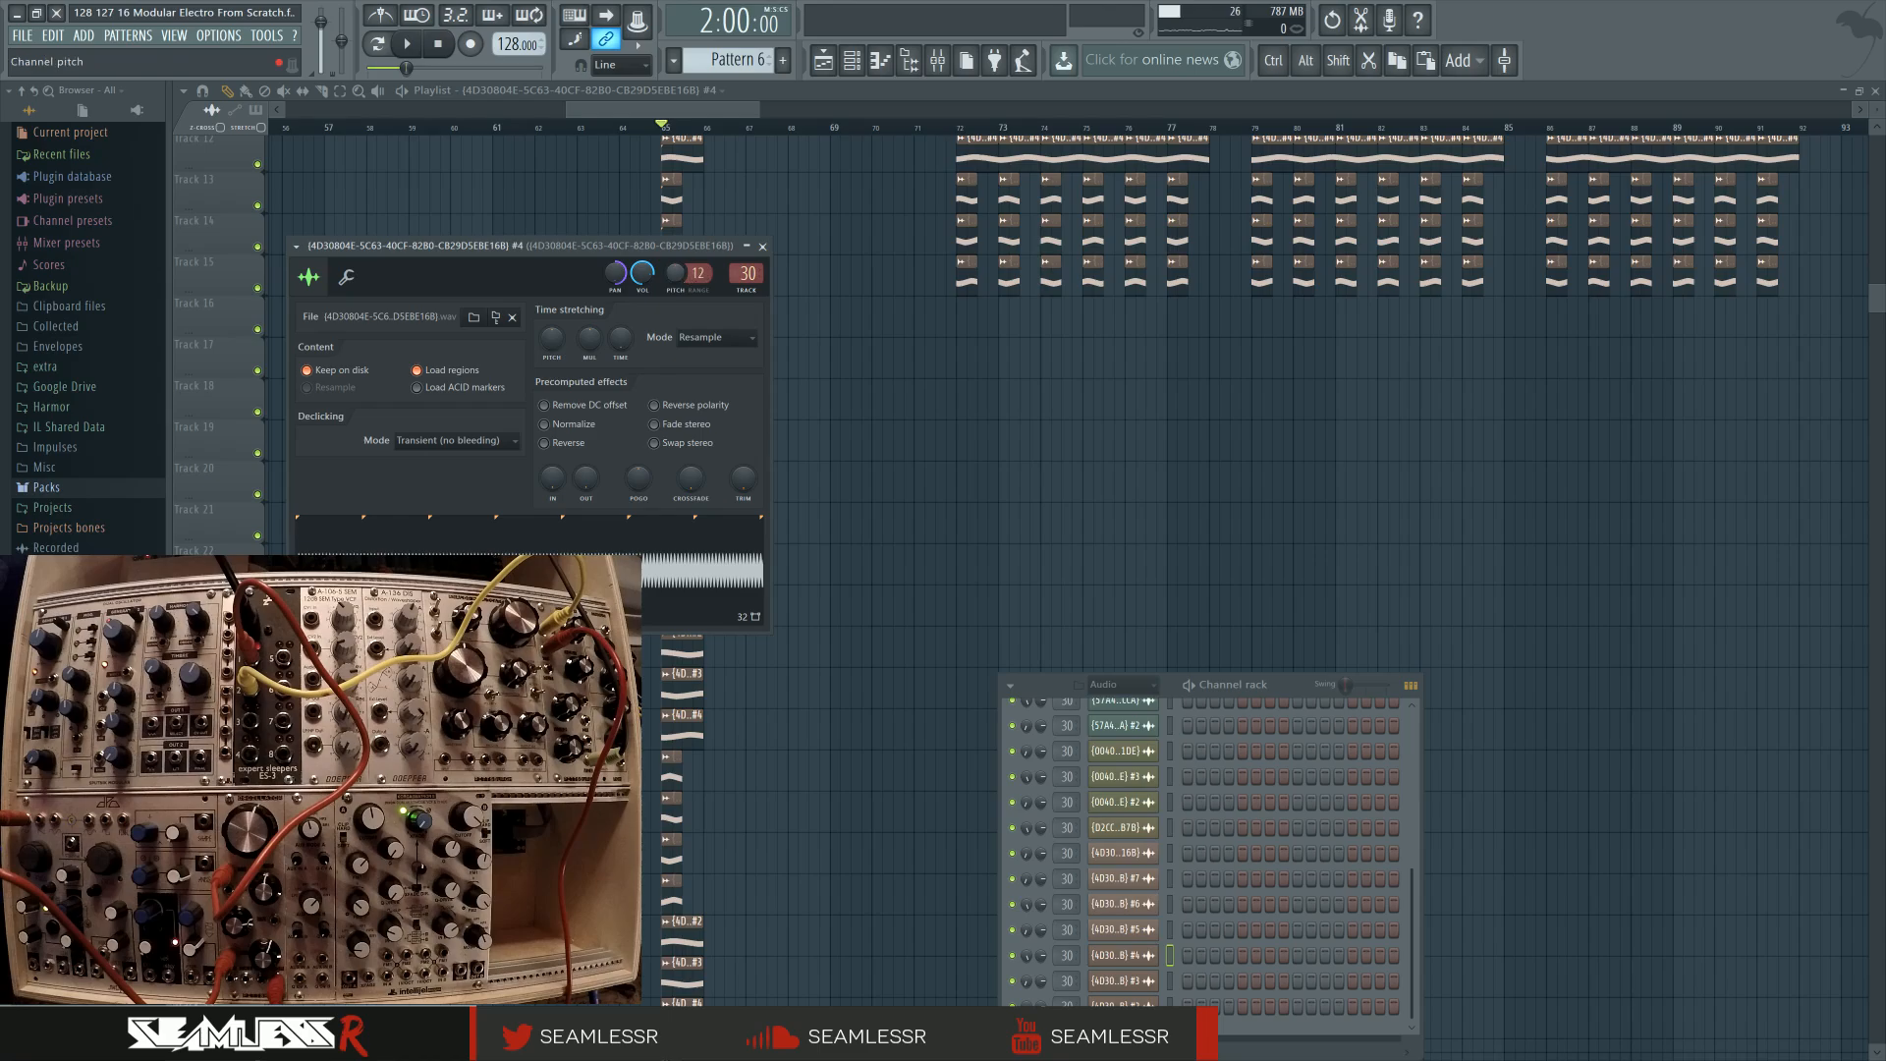
pyautogui.moveTo(676, 273); pyautogui.dragTo(676, 175)
pyautogui.click(1136, 981)
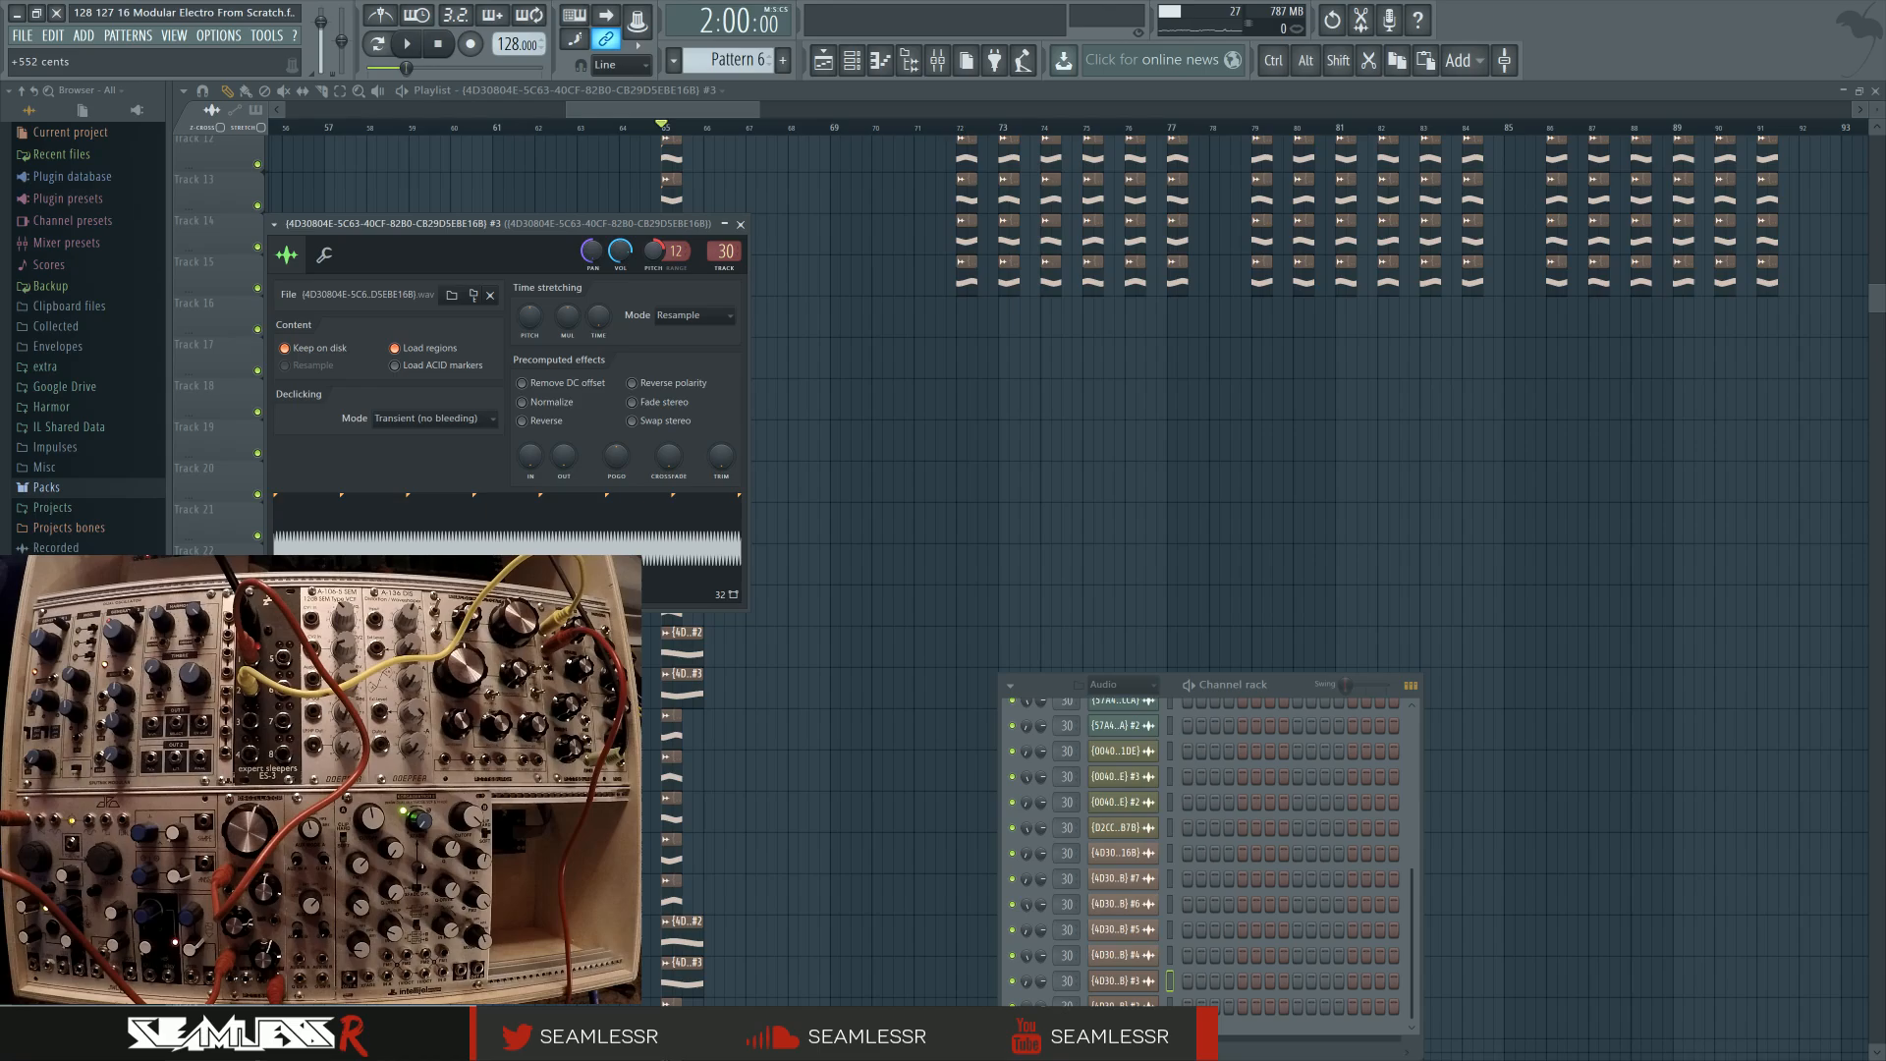
pyautogui.click(1120, 1003)
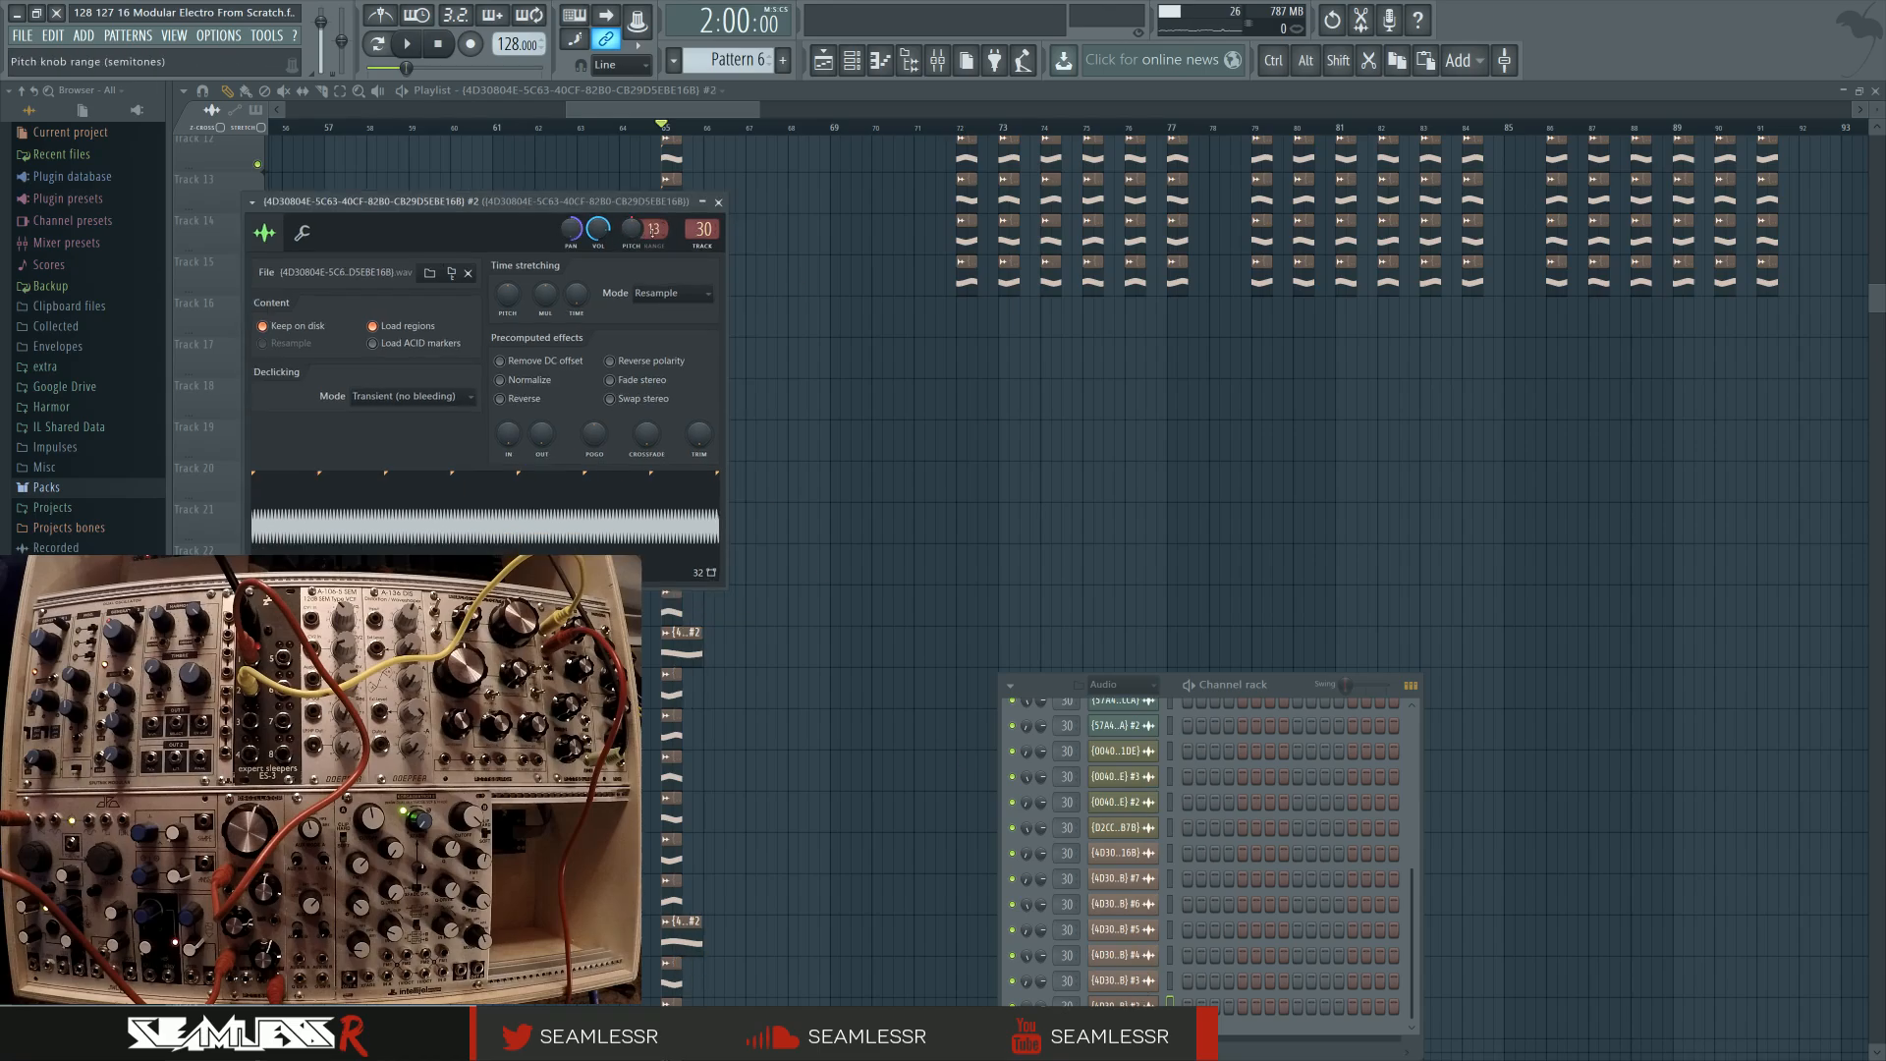
pyautogui.press('space')
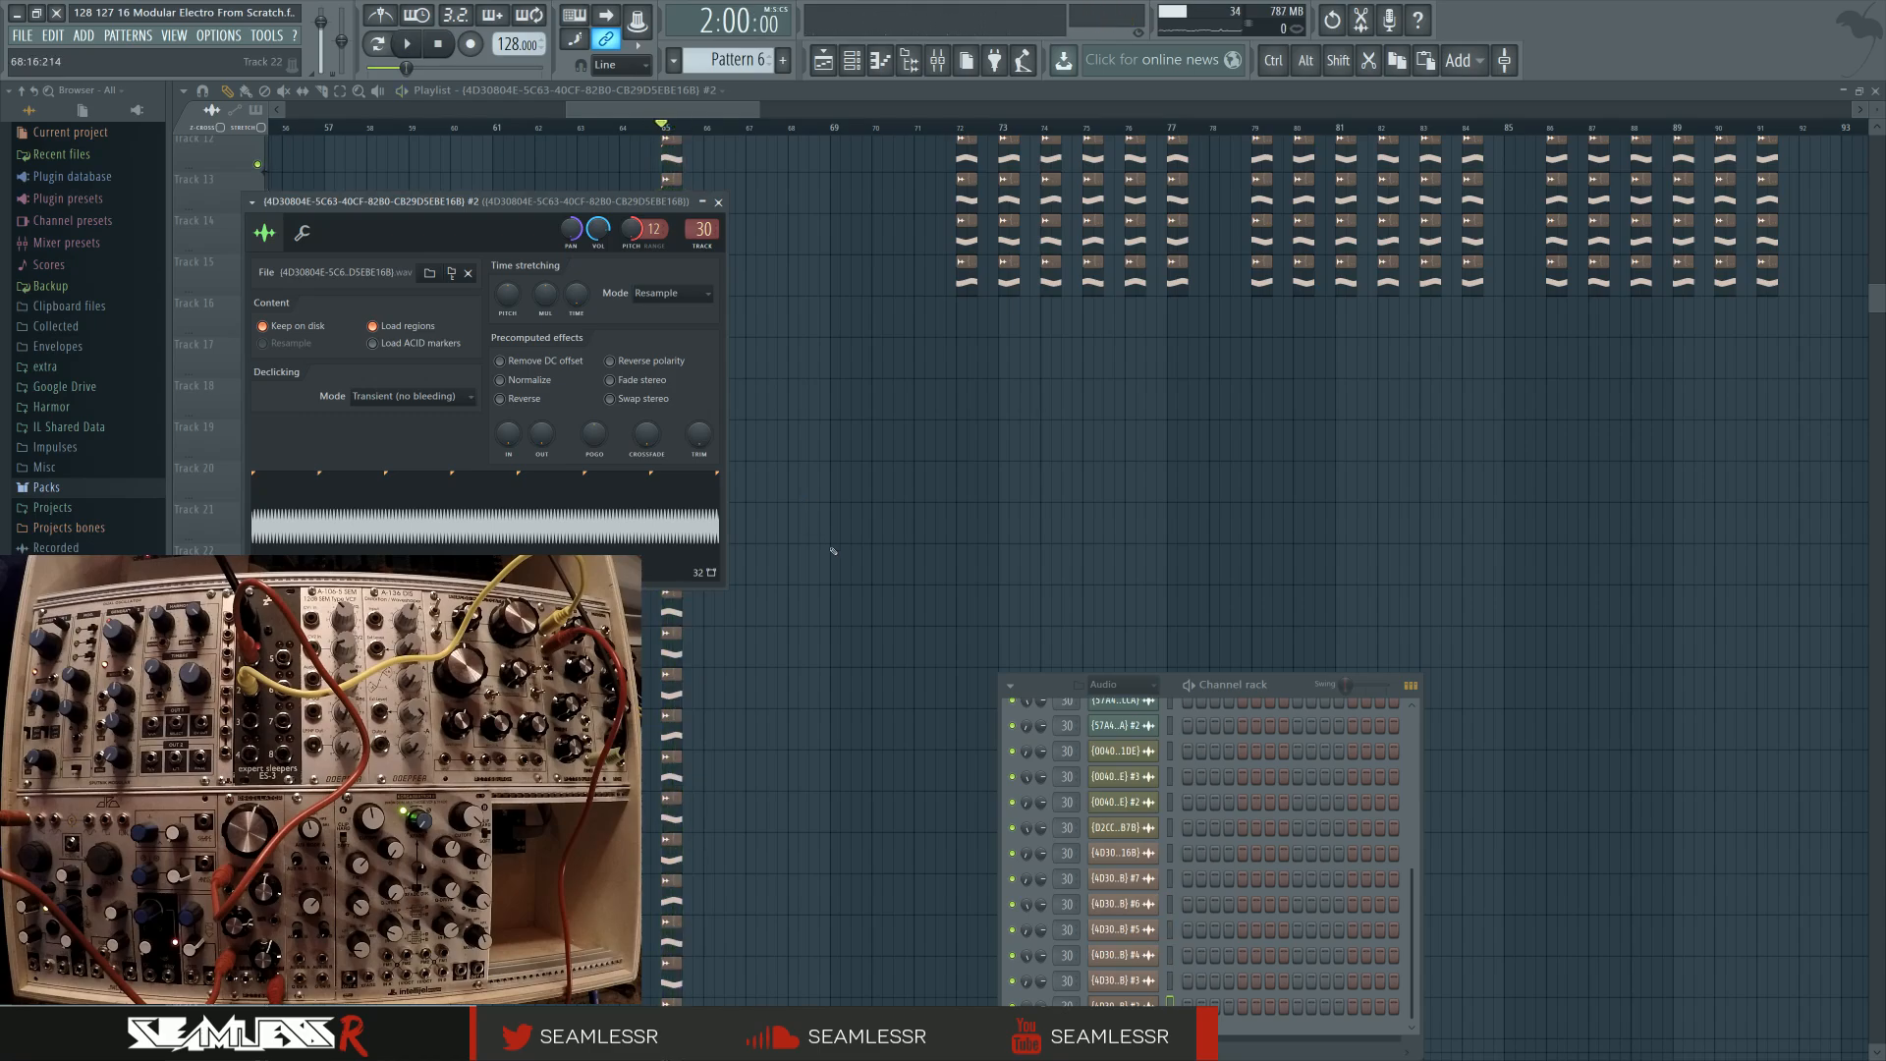
pyautogui.press('F12')
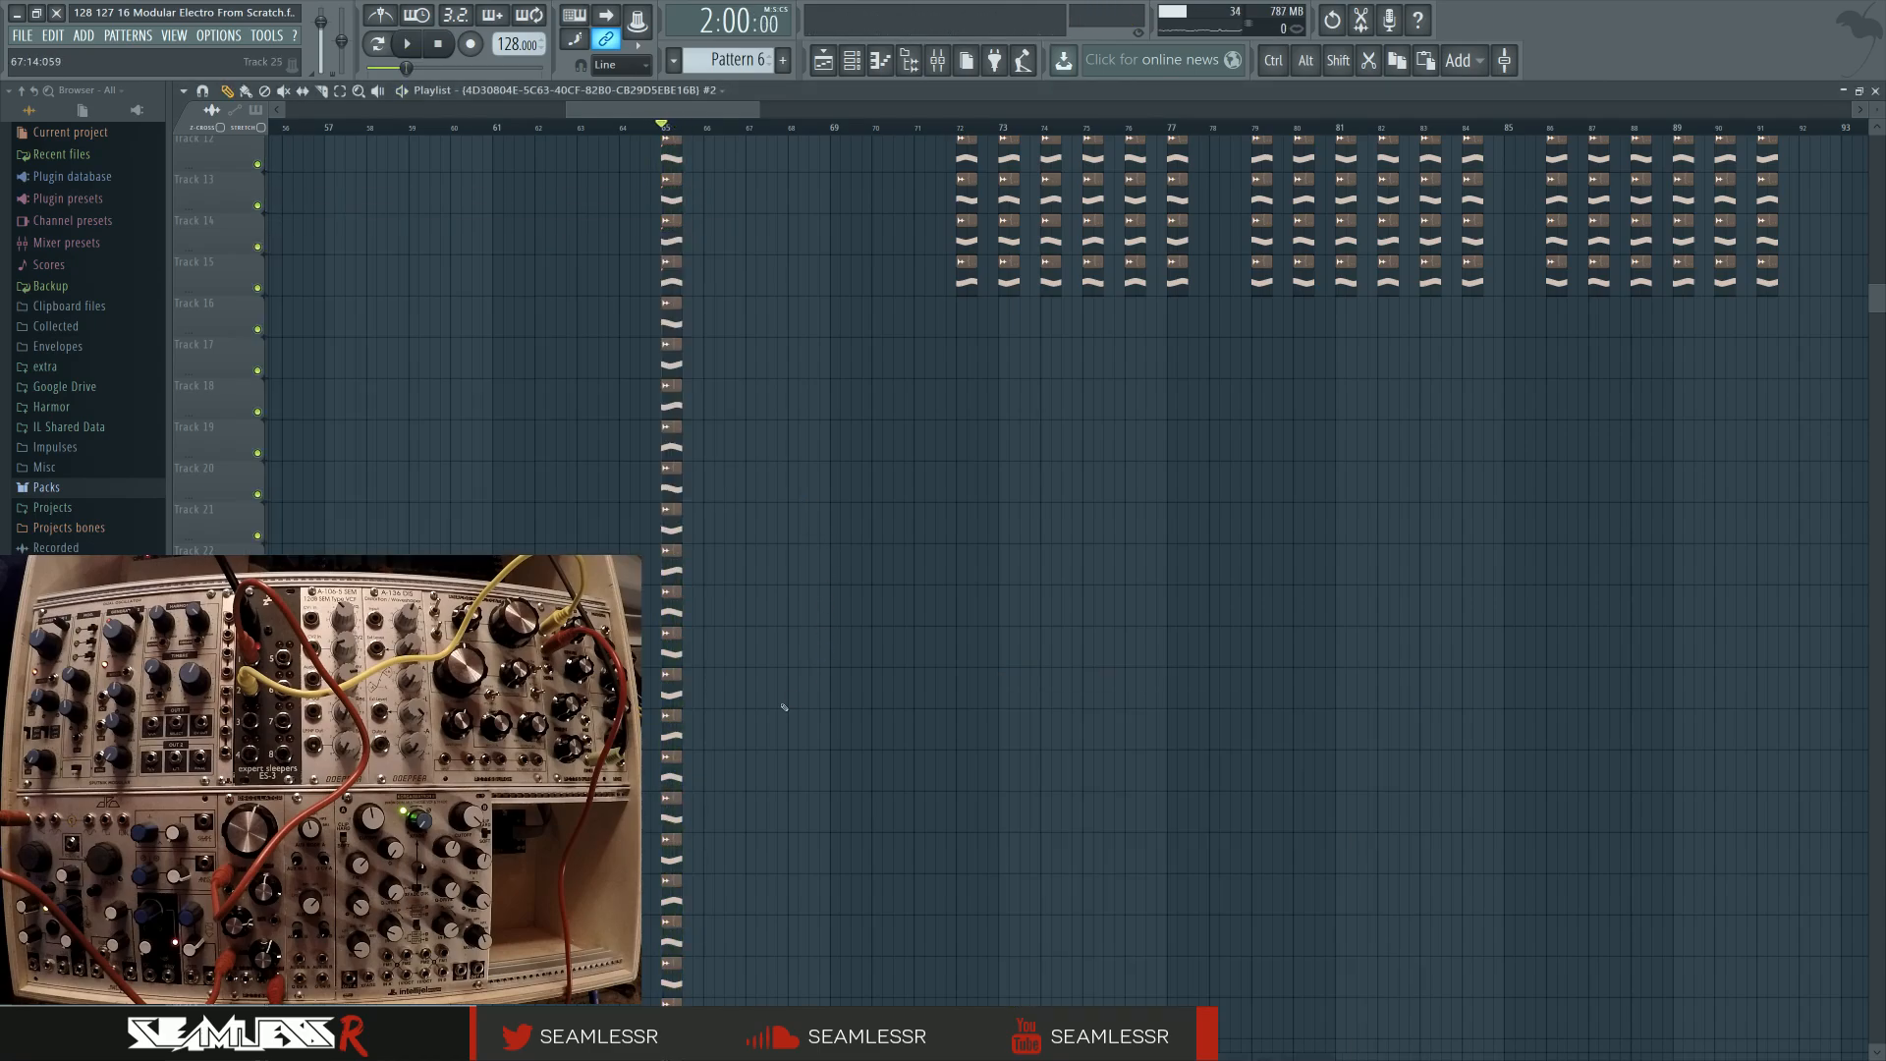
# Look over the clip stack at bar 65 and play it back with the raised pitch
pyautogui.scroll(-4, 783, 707)
pyautogui.scroll(6, 786, 758)
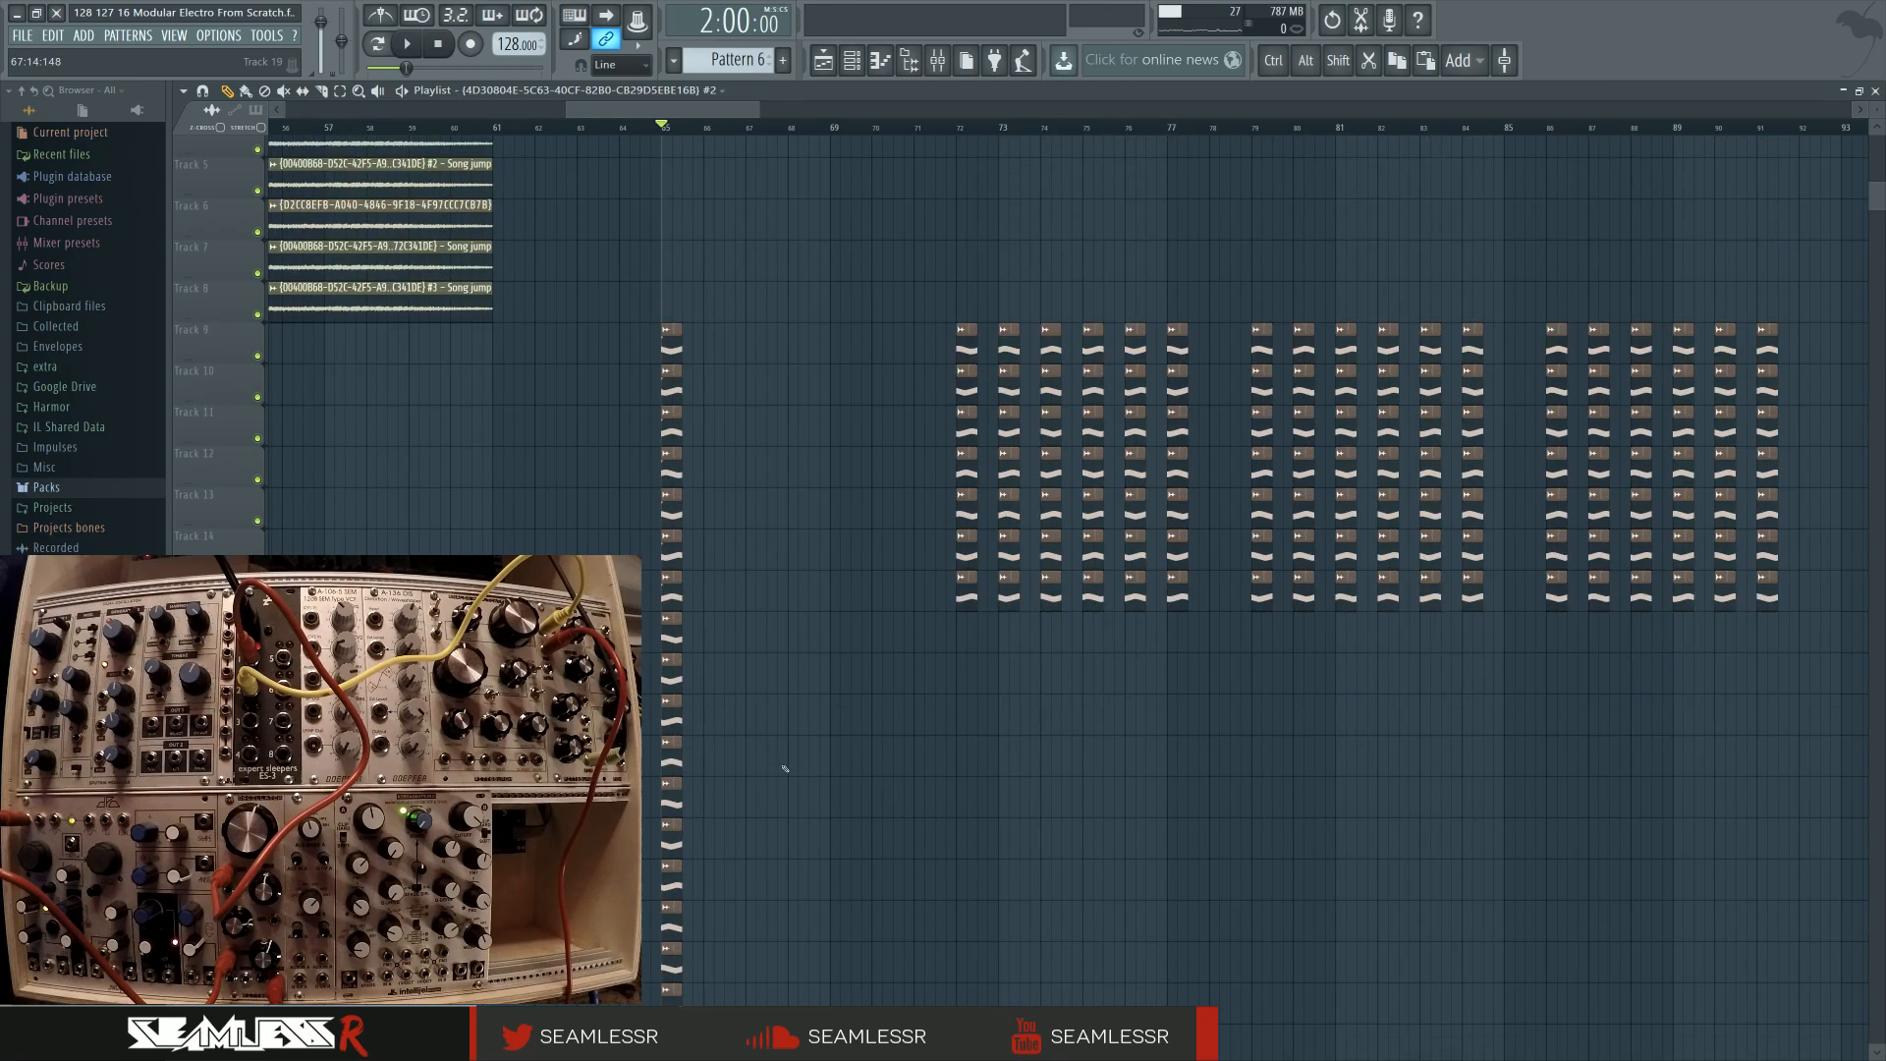
pyautogui.scroll(-5, 1061, 757)
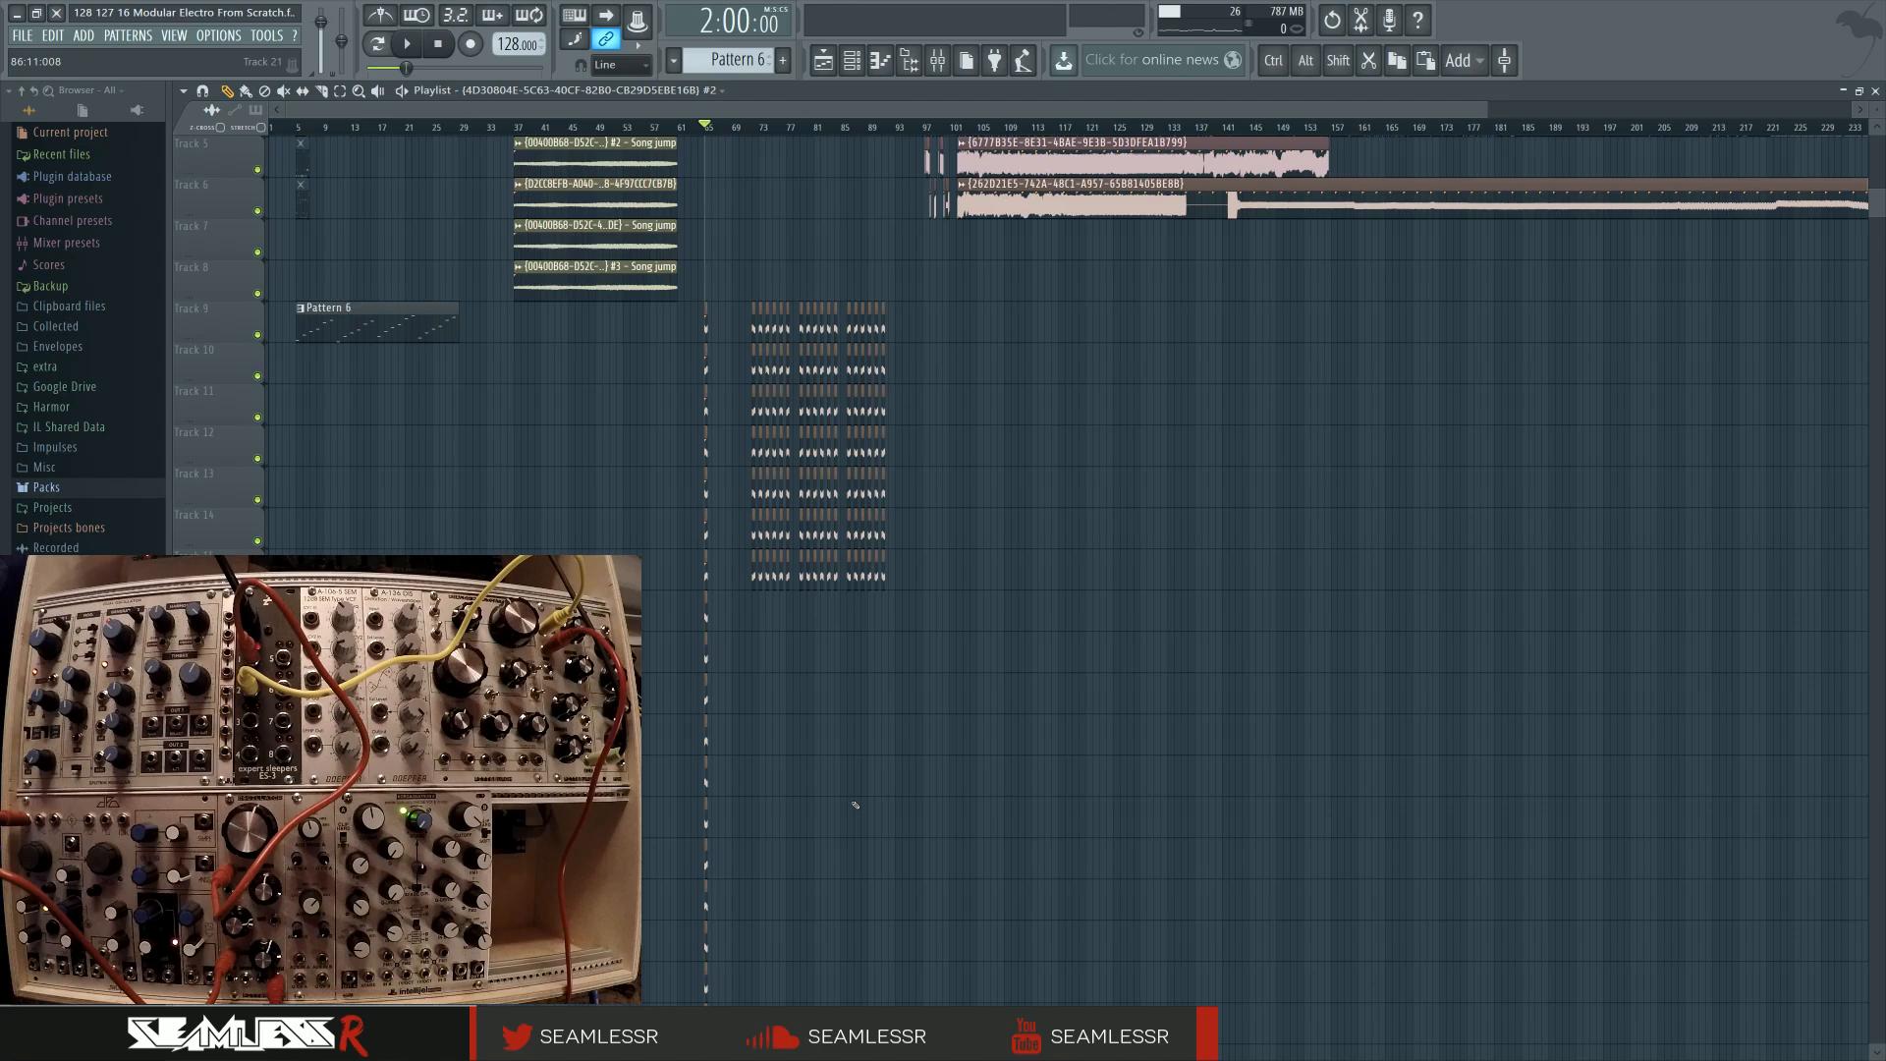
pyautogui.press('space')
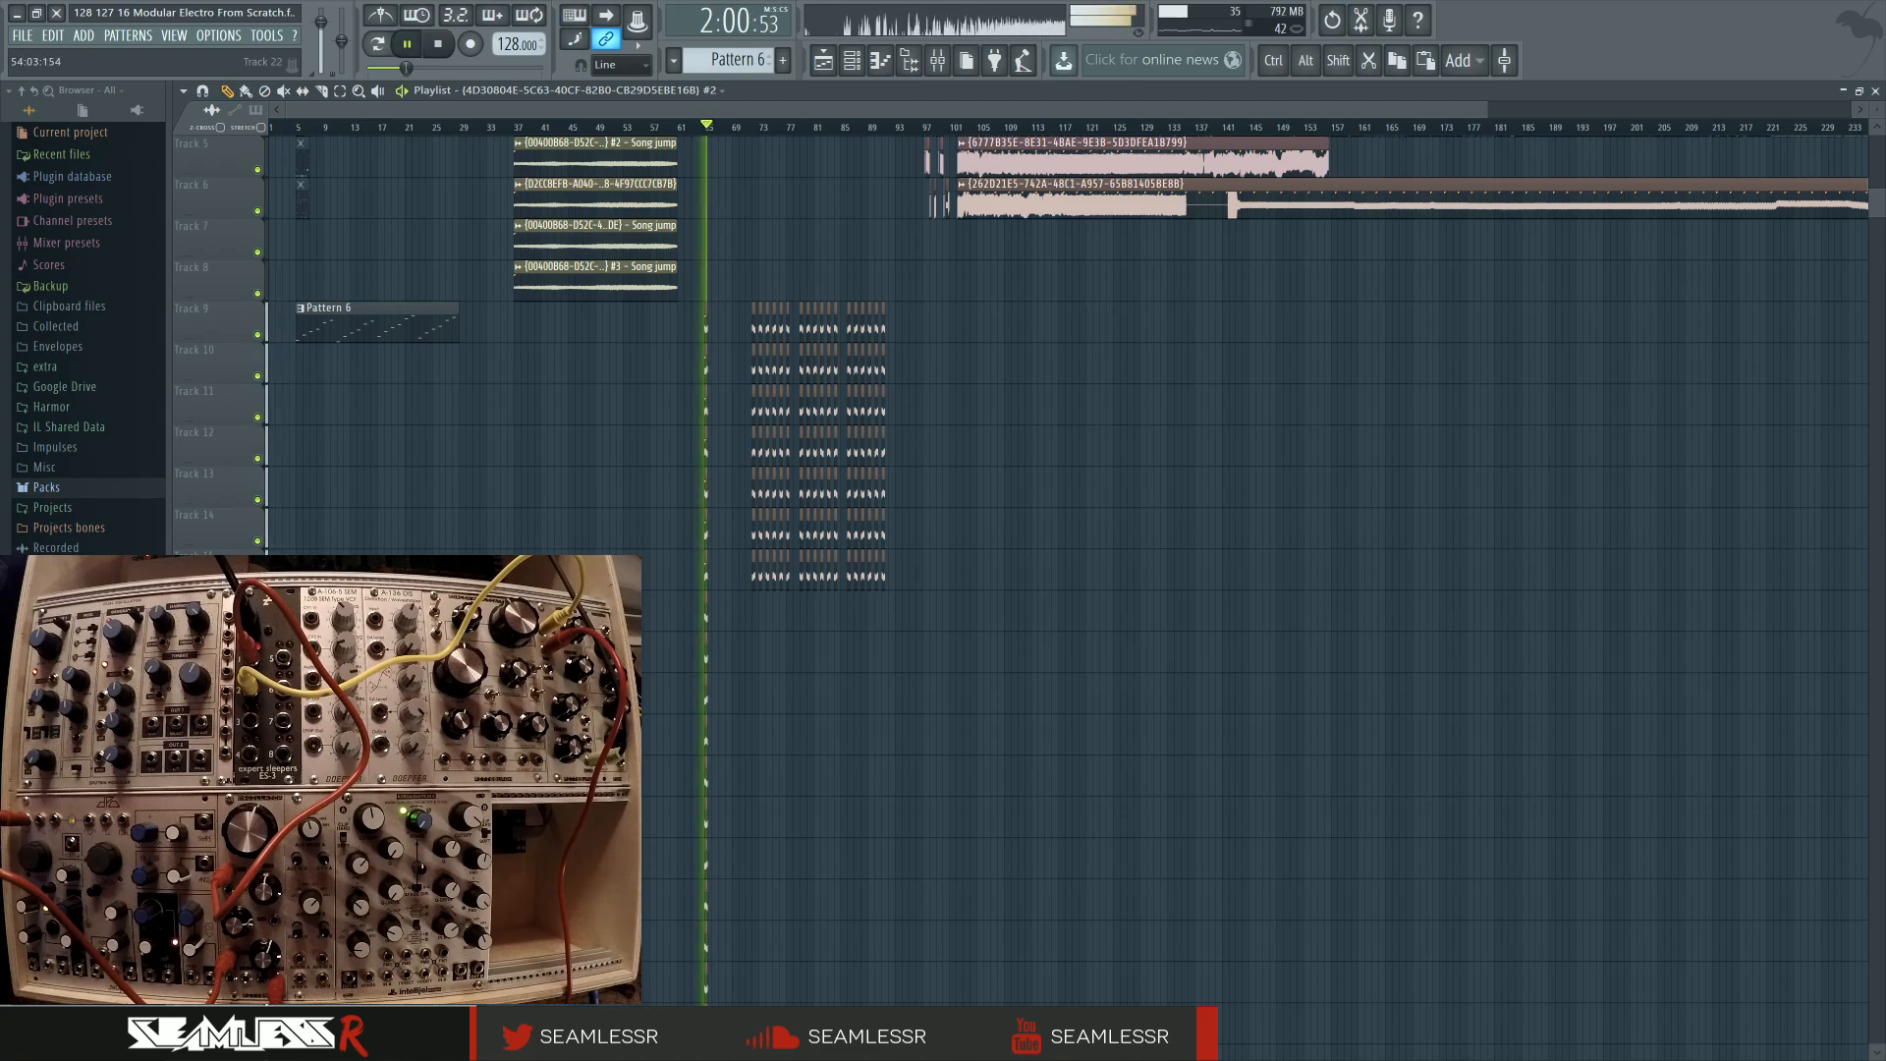
pyautogui.press('space')
# Shift all the one-bar clips from bar 65 onward down one track to start at track 10, leaving Pattern 6 on track 9
pyautogui.scroll(-5, 648, 361)
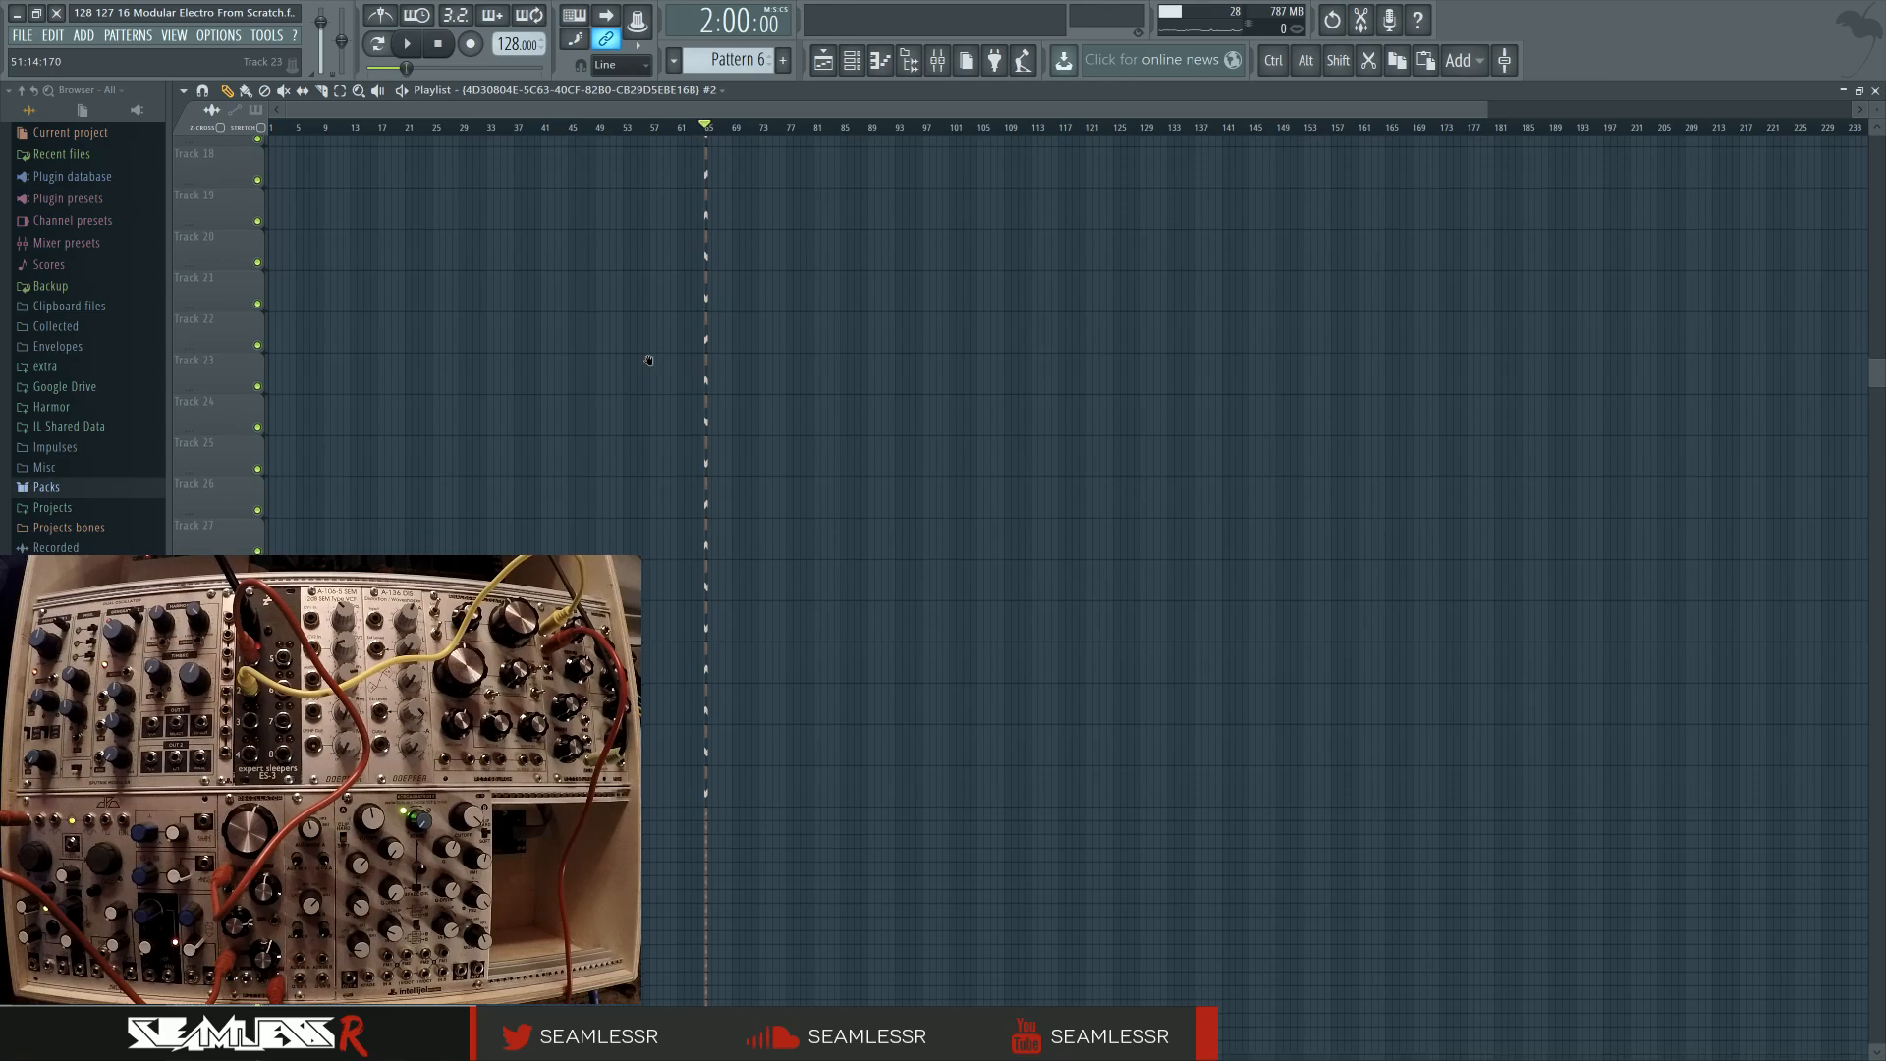
pyautogui.moveTo(648, 361); pyautogui.dragTo(651, 260)
pyautogui.scroll(5, 651, 260)
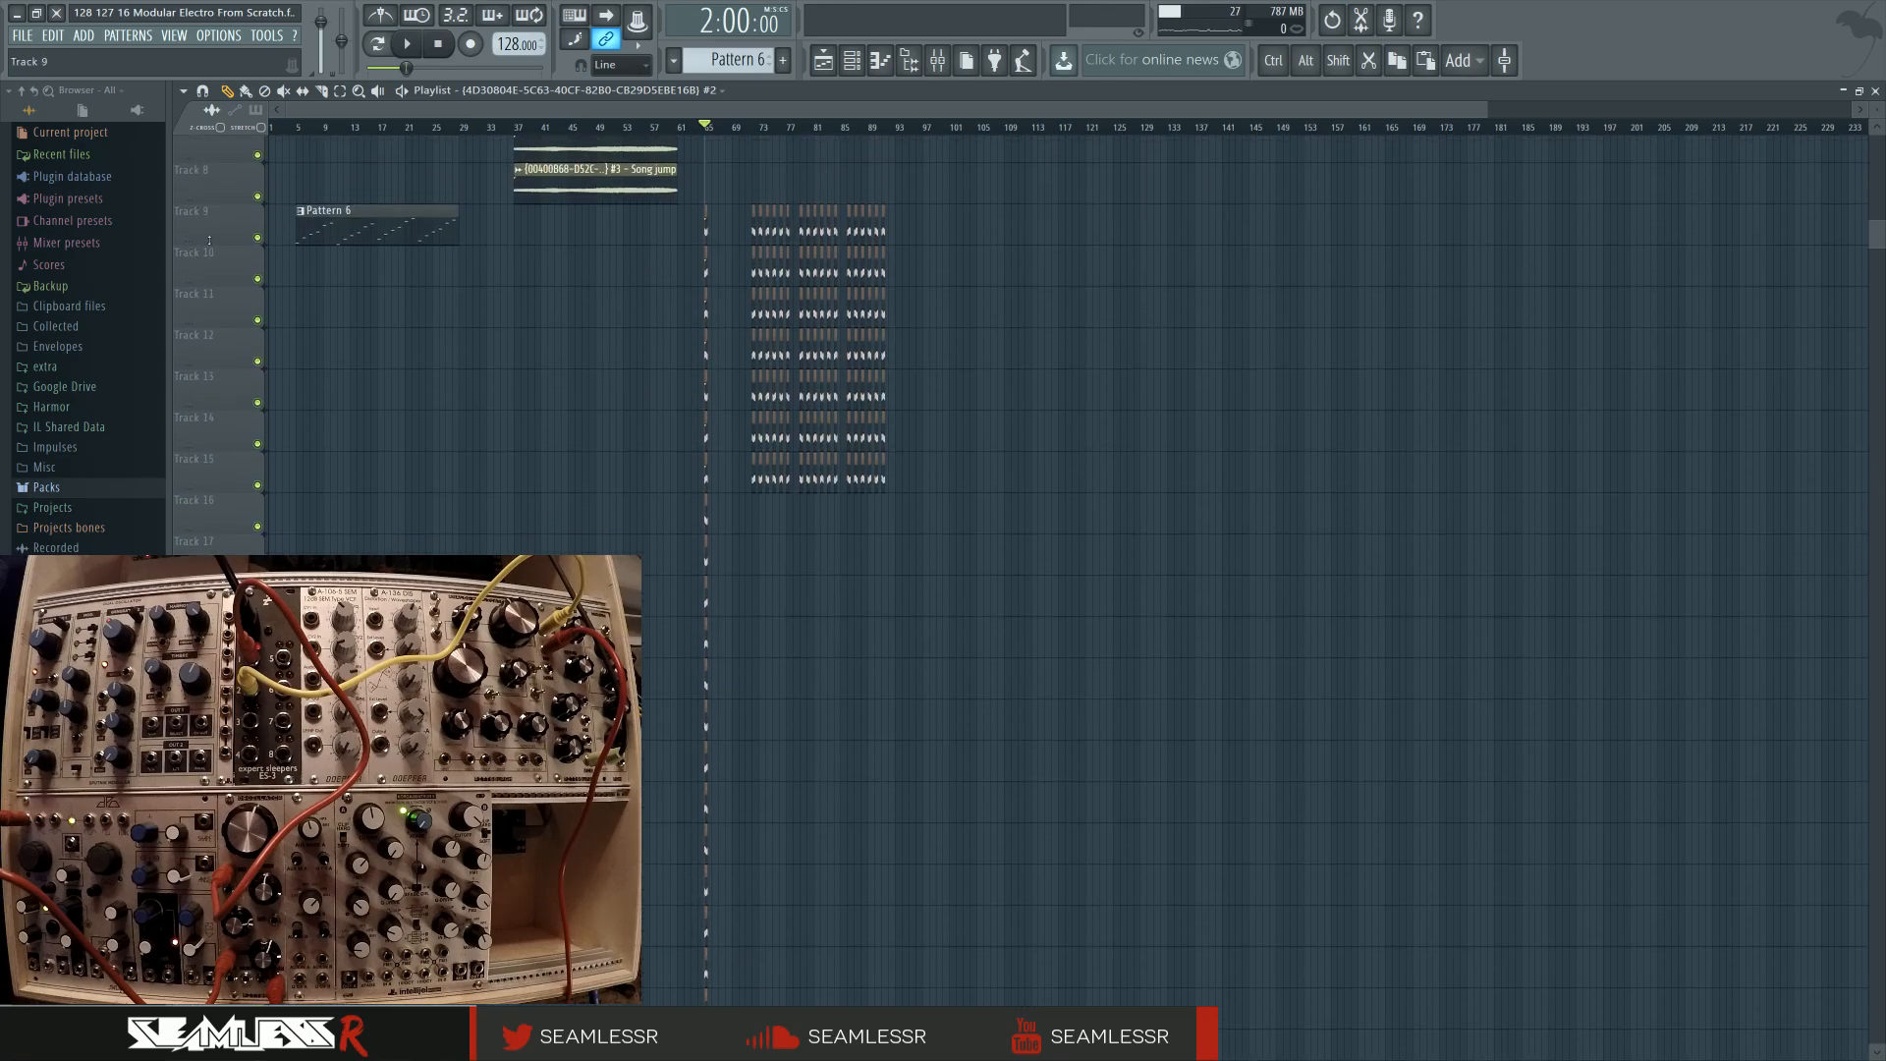
pyautogui.moveTo(224, 233); pyautogui.dragTo(683, 775)
pyautogui.scroll(8, 682, 776)
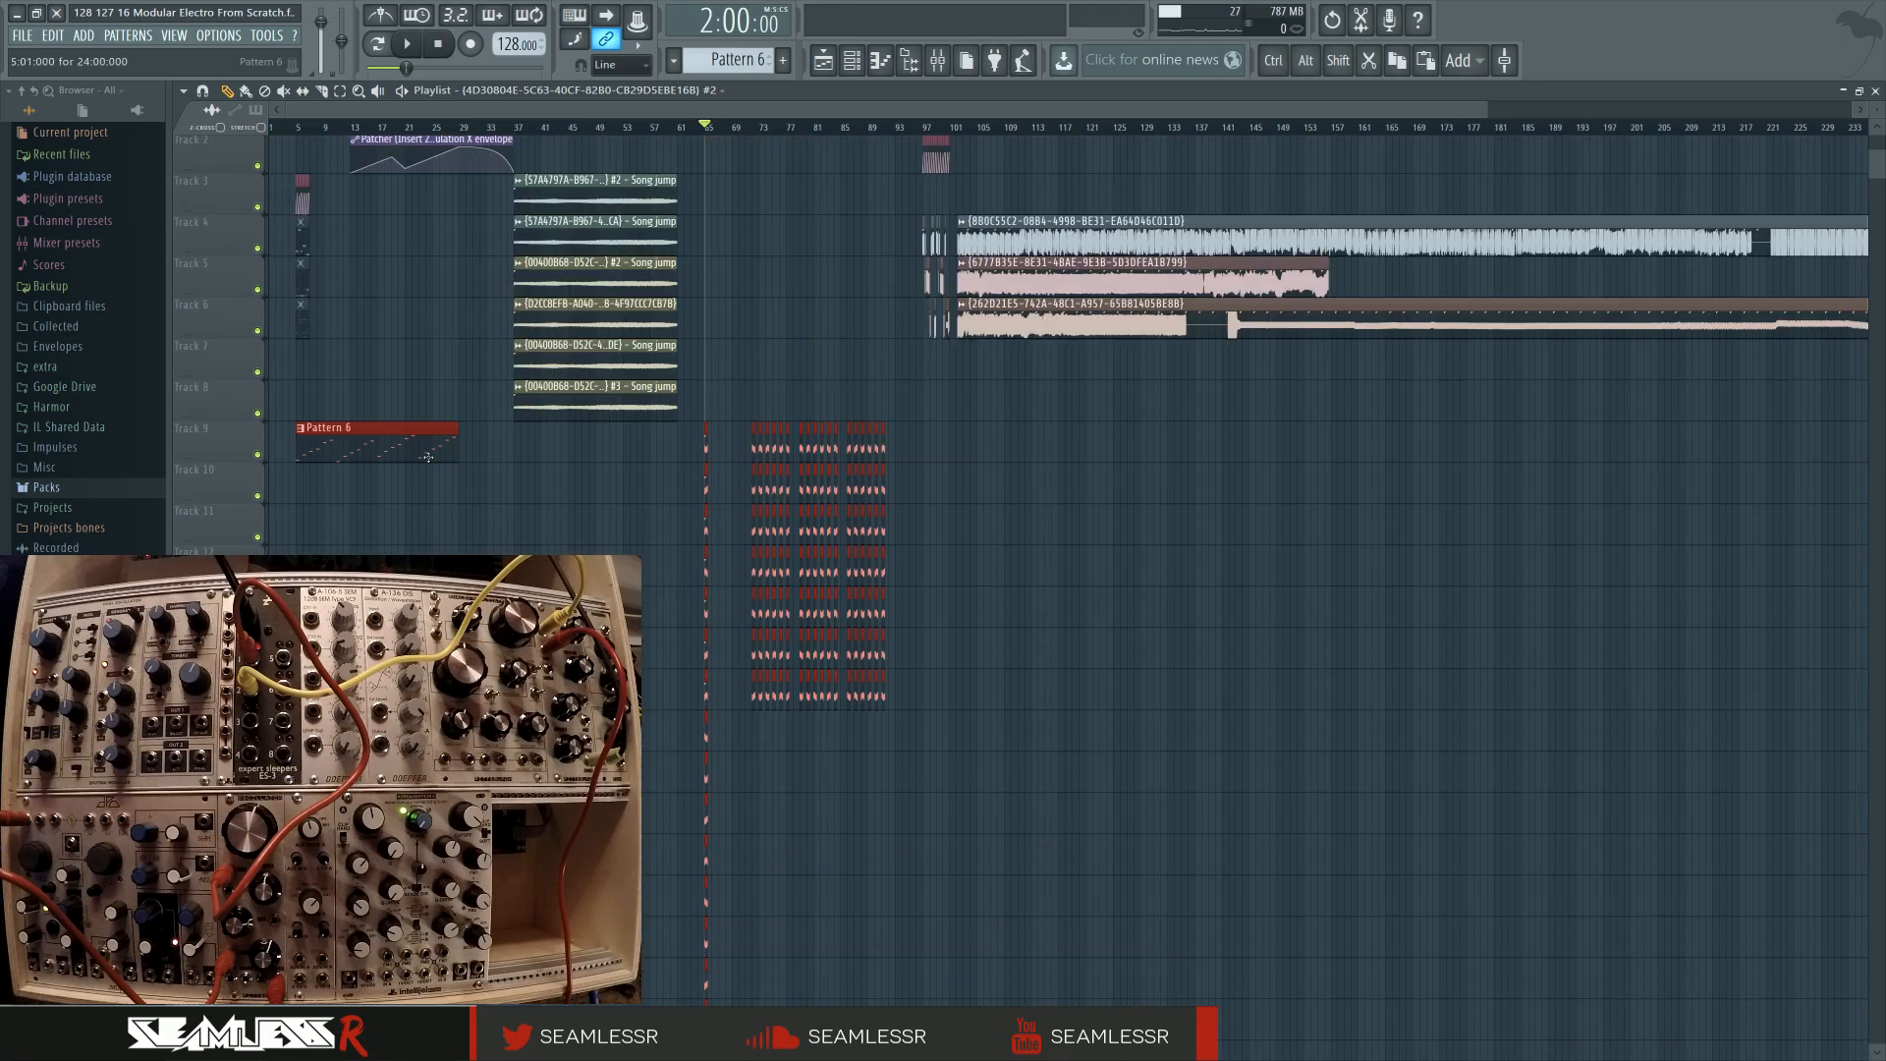
pyautogui.moveTo(389, 477); pyautogui.dragTo(384, 437)
pyautogui.hotkey('ctrl', 'd')
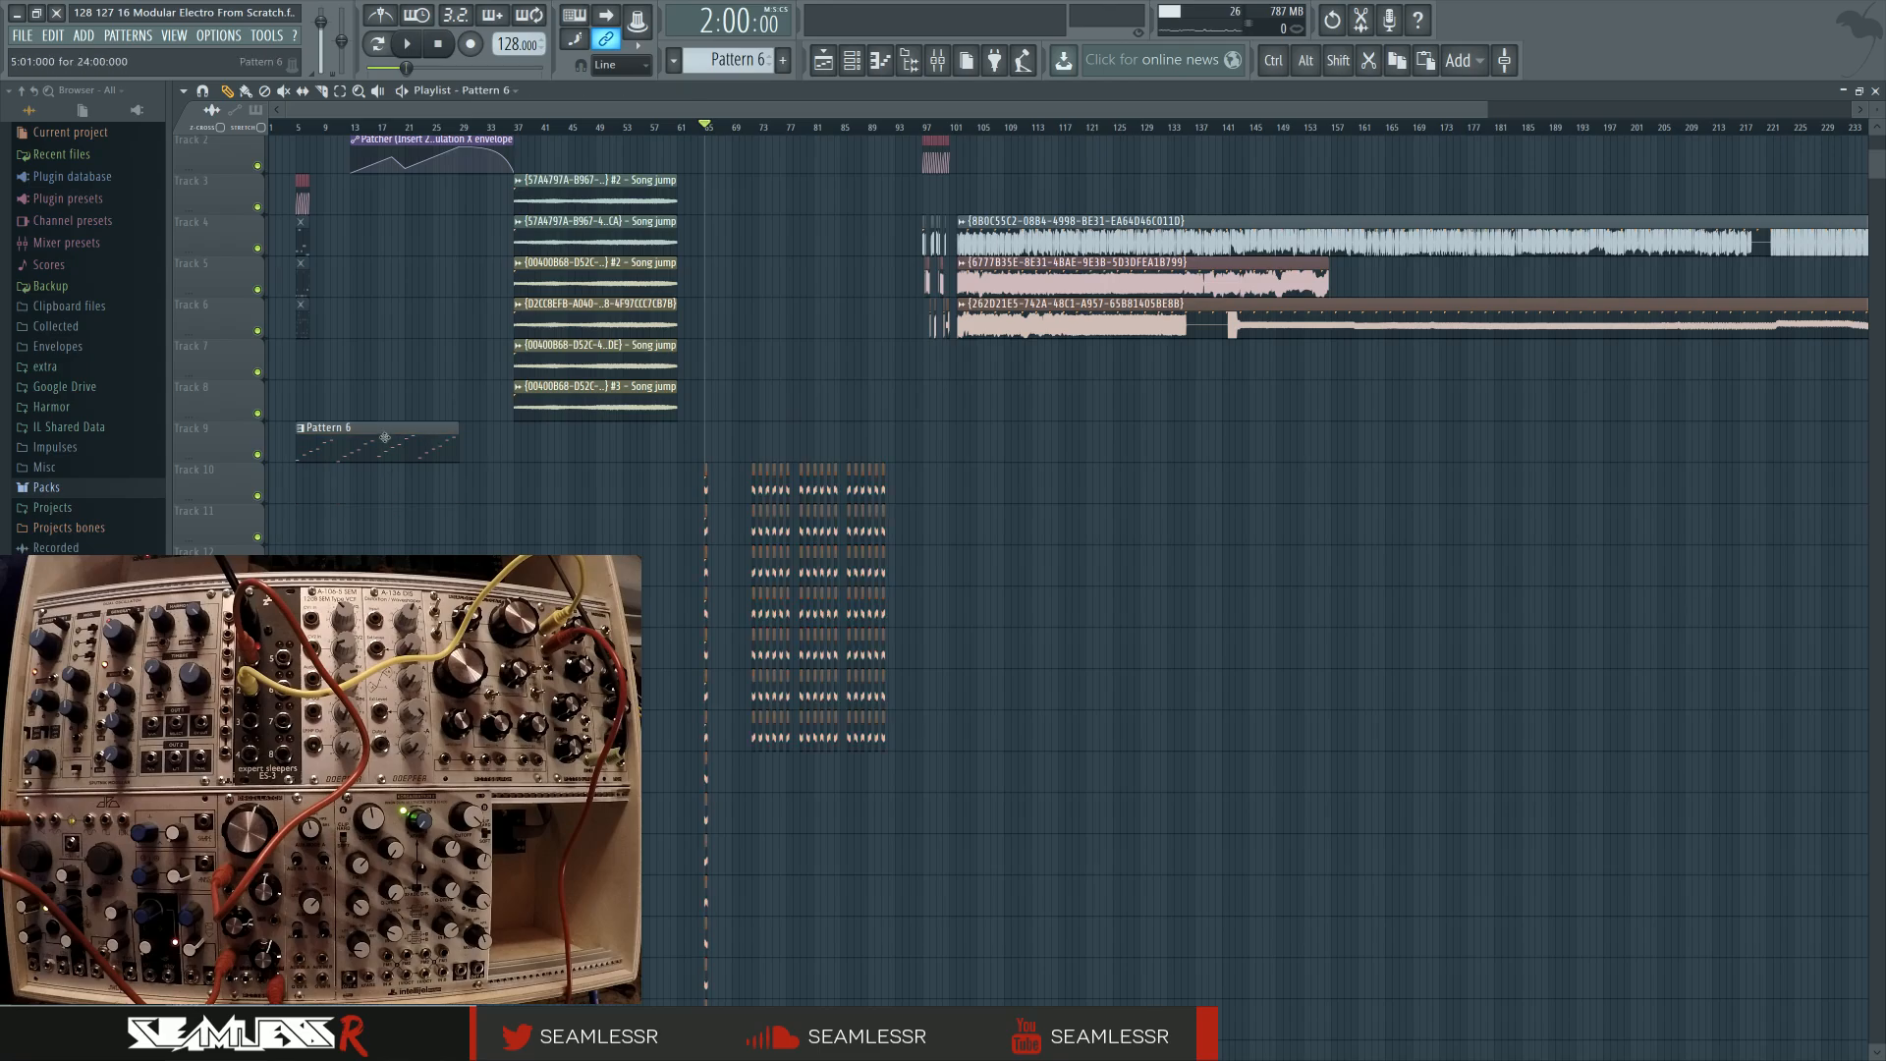
# Stack the second clip group into bar 72, shifting the remaining columns one bar earlier and seven tracks down each time
pyautogui.scroll(5, 781, 570)
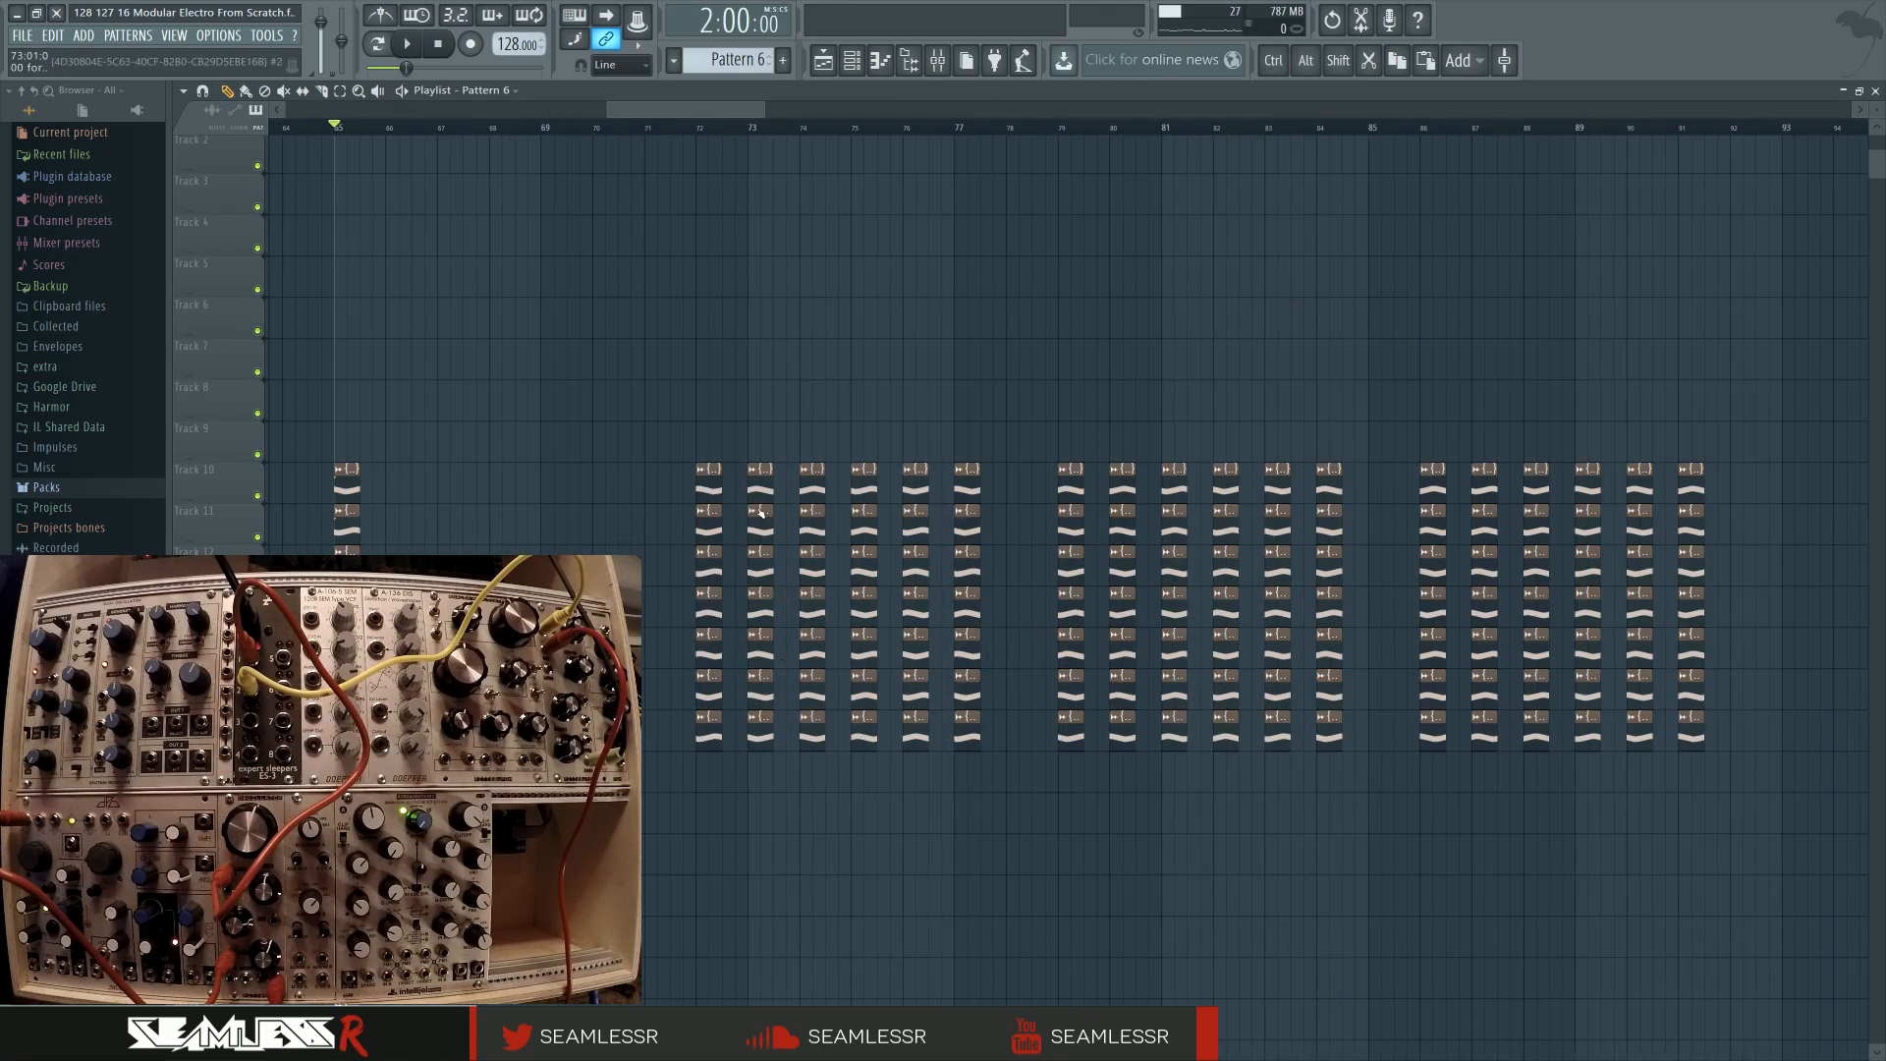
pyautogui.moveTo(749, 466); pyautogui.dragTo(977, 829)
pyautogui.scroll(-1, 978, 830)
pyautogui.moveTo(759, 385); pyautogui.dragTo(707, 674)
pyautogui.scroll(-2, 708, 674)
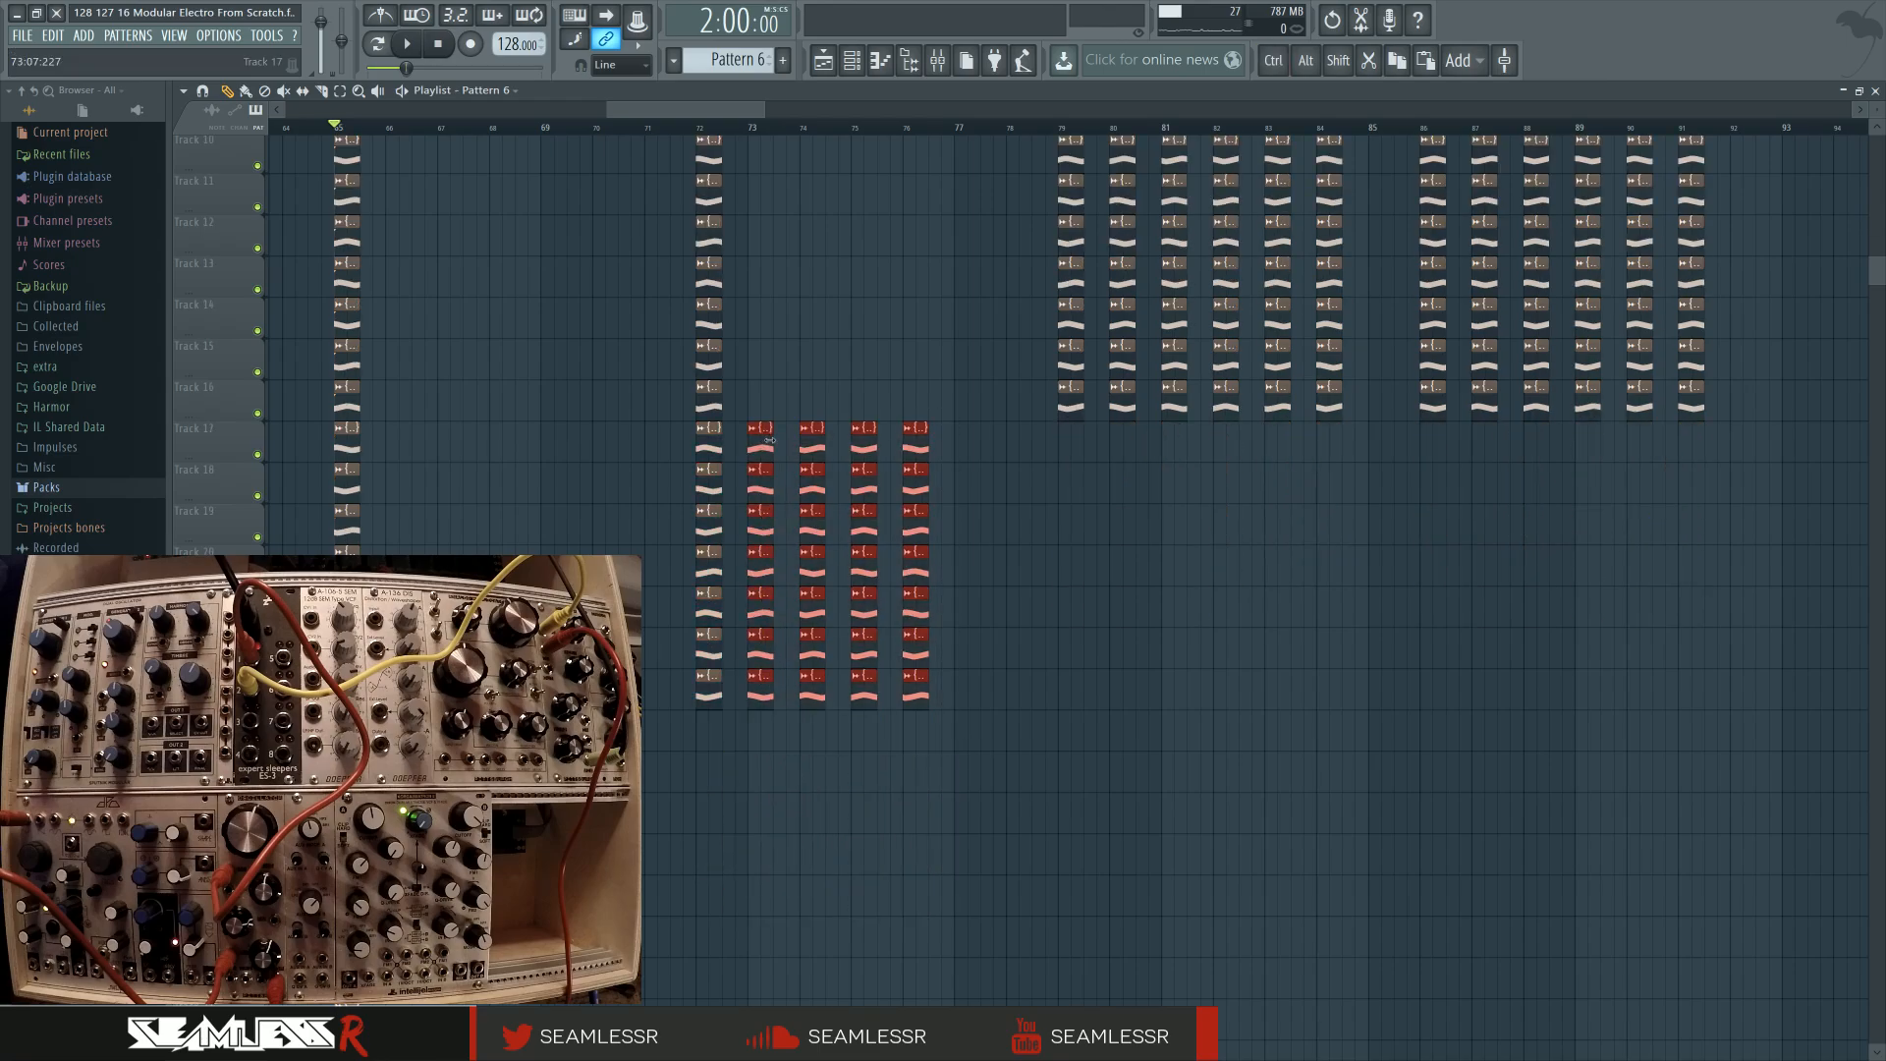
pyautogui.moveTo(758, 444); pyautogui.dragTo(705, 927)
pyautogui.scroll(-1, 761, 722)
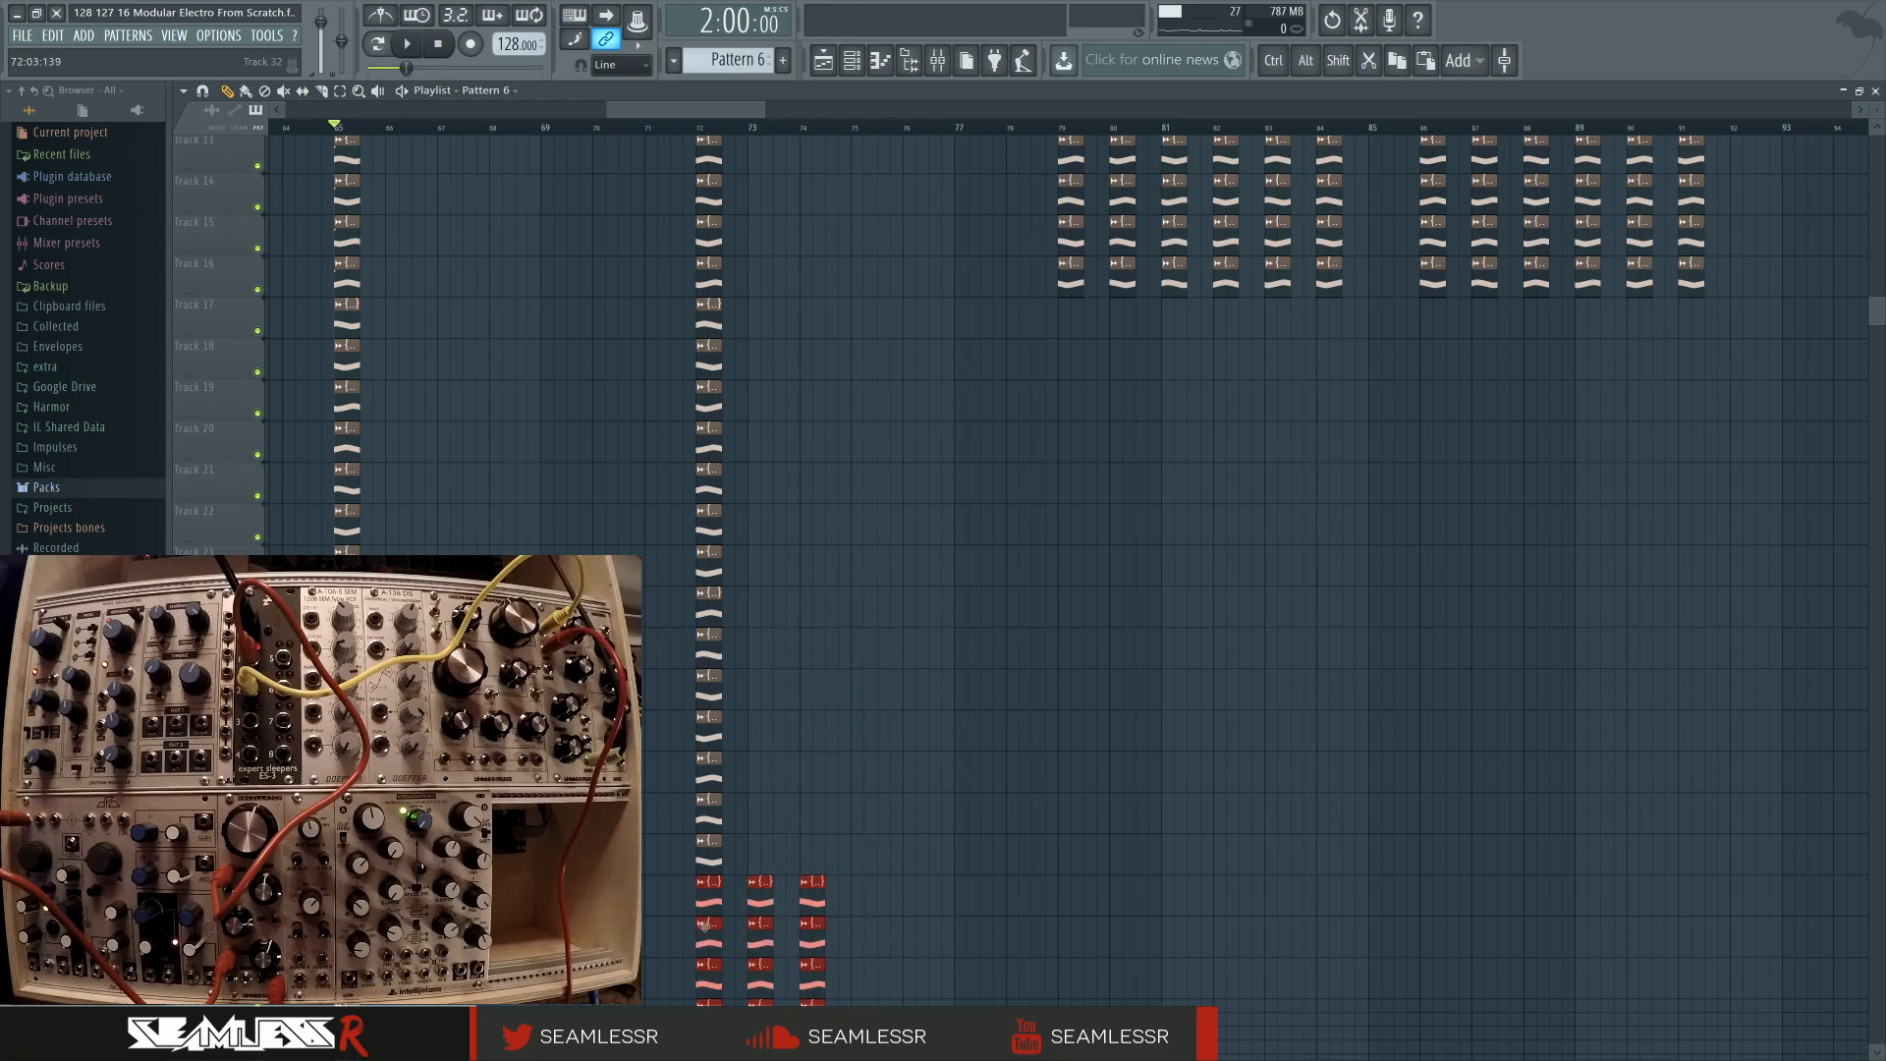
pyautogui.scroll(-2, 706, 926)
pyautogui.moveTo(757, 590); pyautogui.dragTo(896, 792)
pyautogui.moveTo(783, 657); pyautogui.dragTo(762, 812)
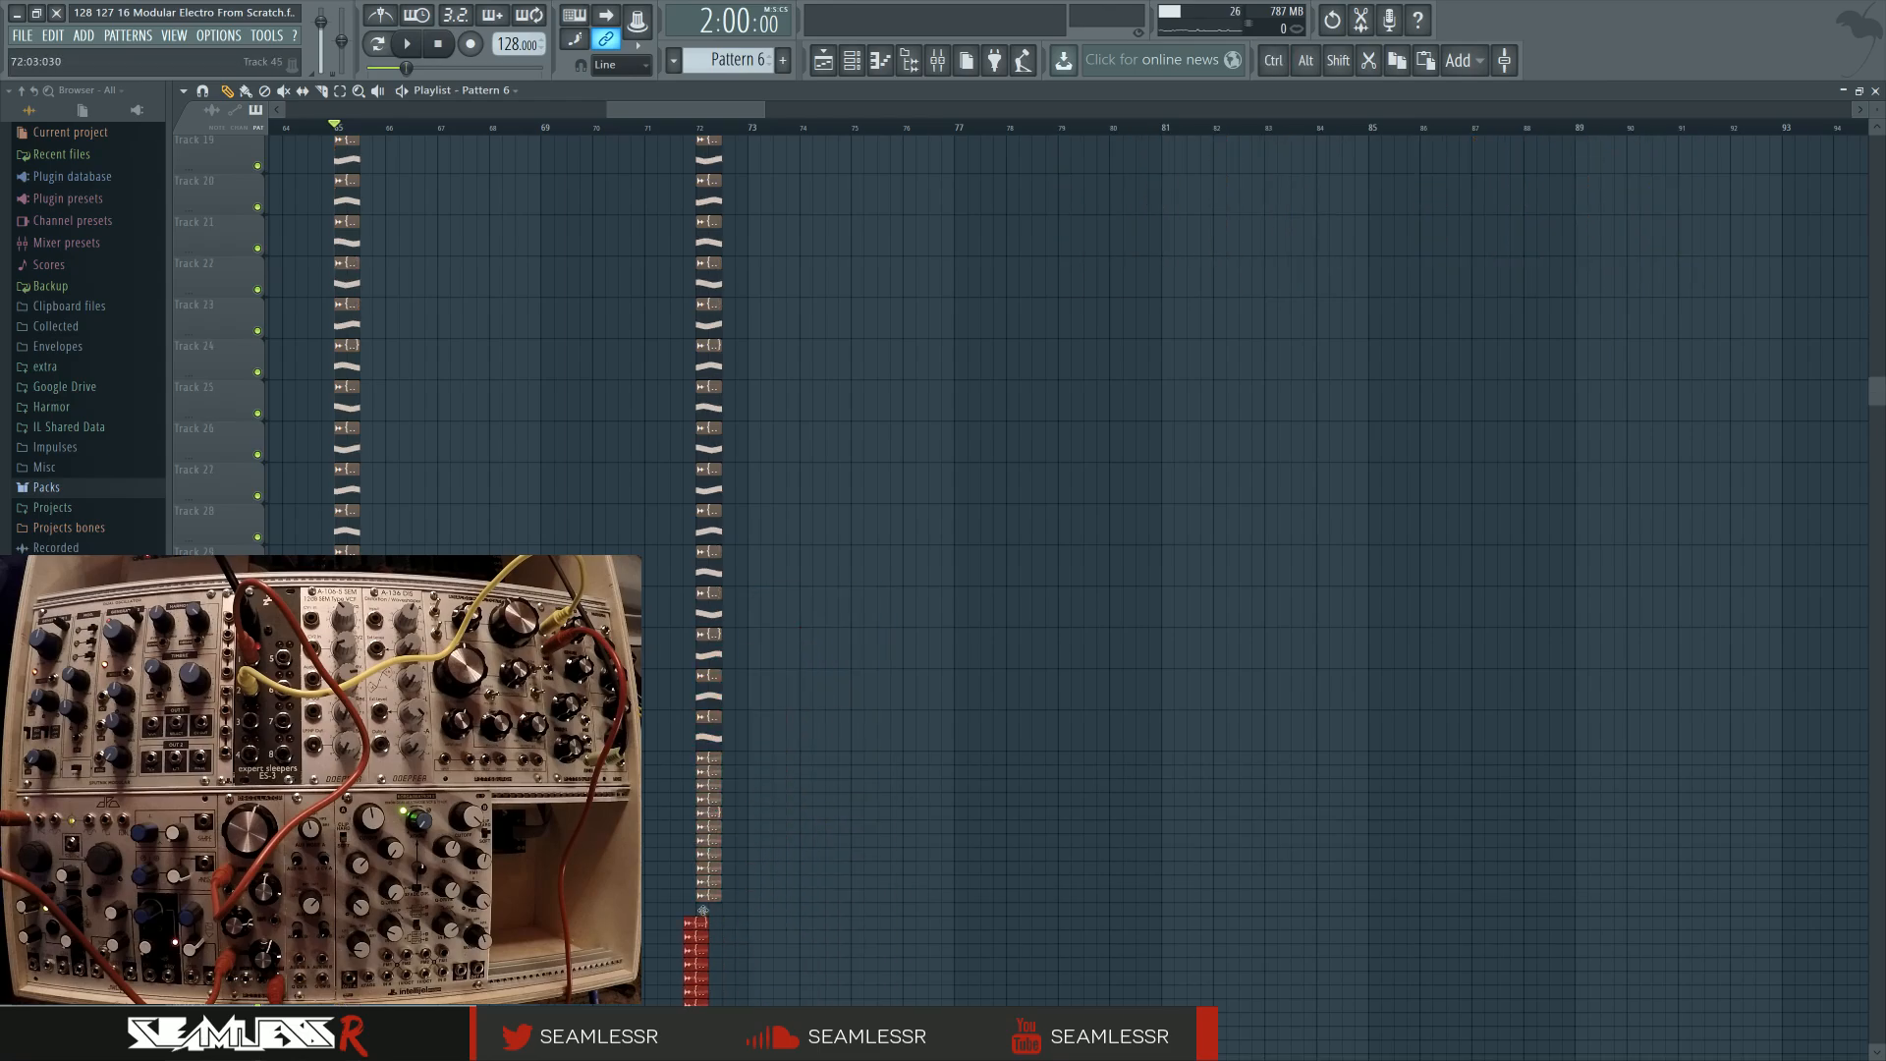
pyautogui.moveTo(709, 897); pyautogui.dragTo(709, 898)
# Stack the third clip group into bar 79, shifting the remaining columns one bar earlier and seven tracks down each time
pyautogui.scroll(5, 863, 576)
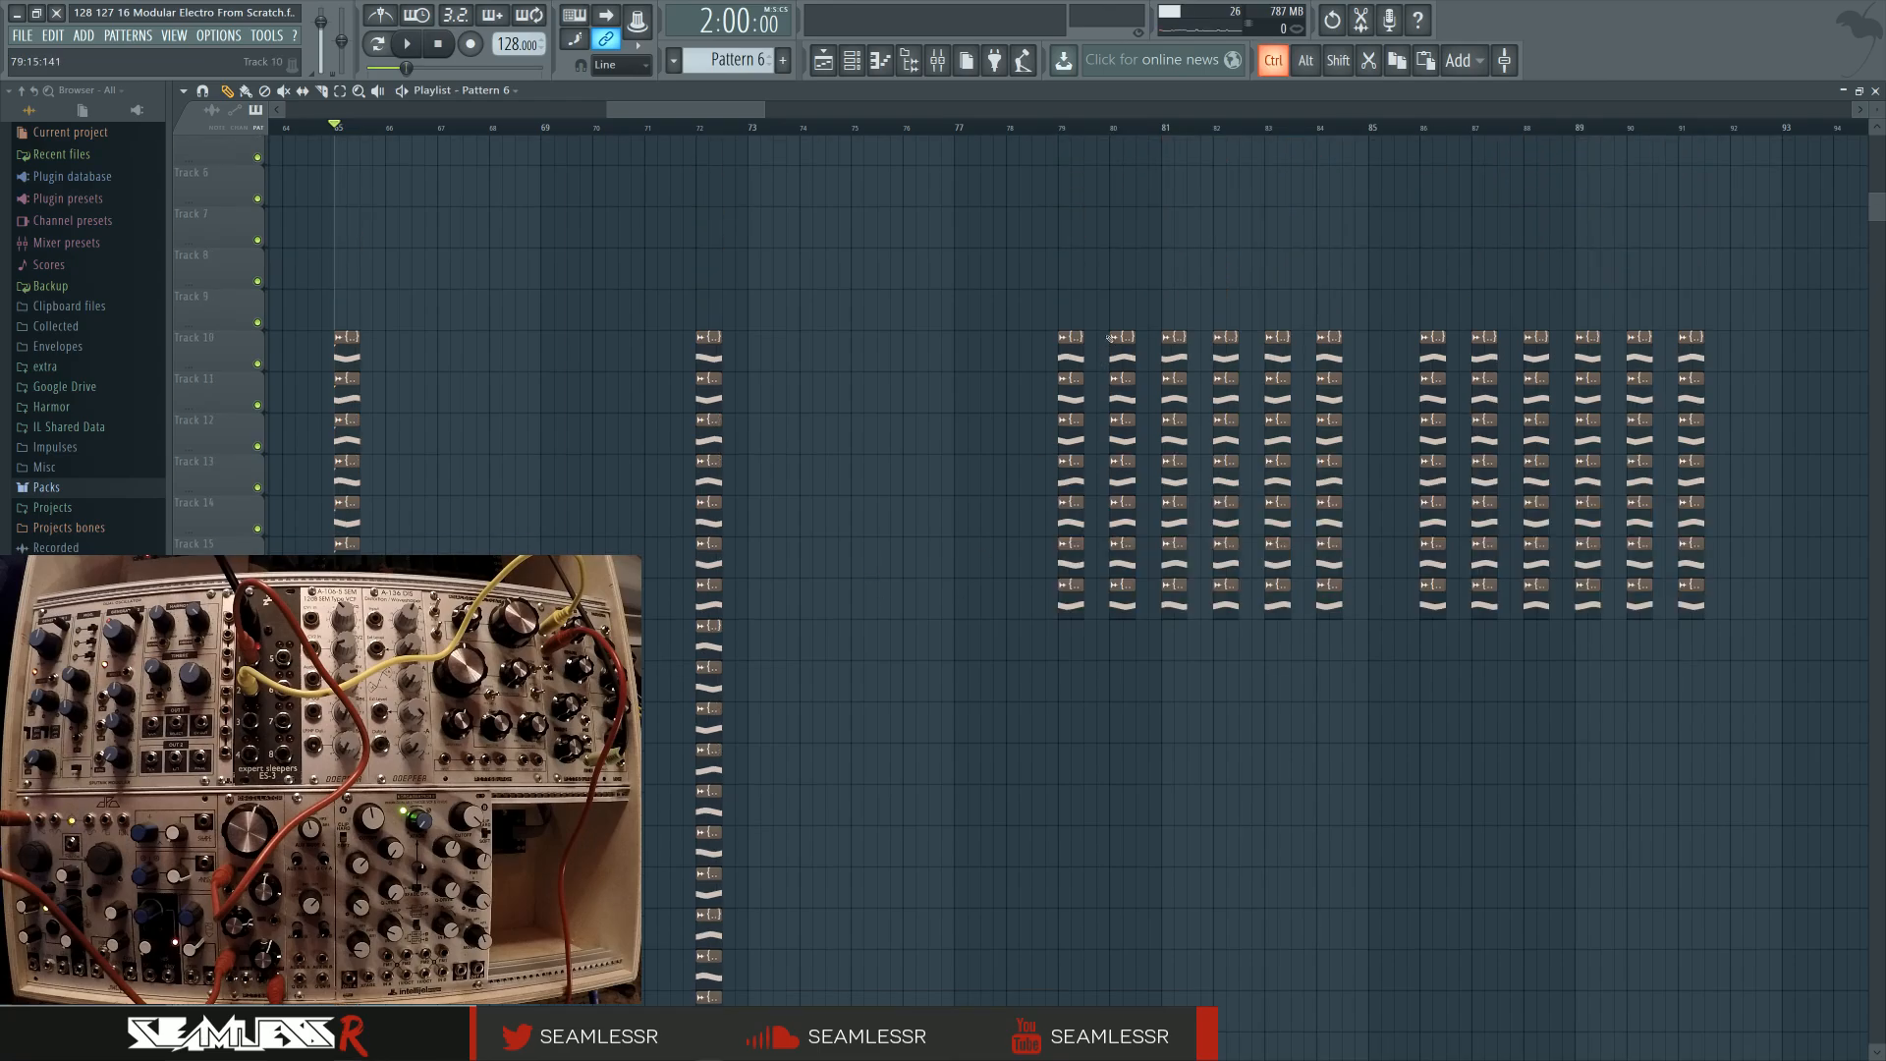
pyautogui.moveTo(1108, 334); pyautogui.dragTo(1342, 675)
pyautogui.moveTo(1121, 350); pyautogui.dragTo(1068, 638)
pyautogui.scroll(-2, 854, 696)
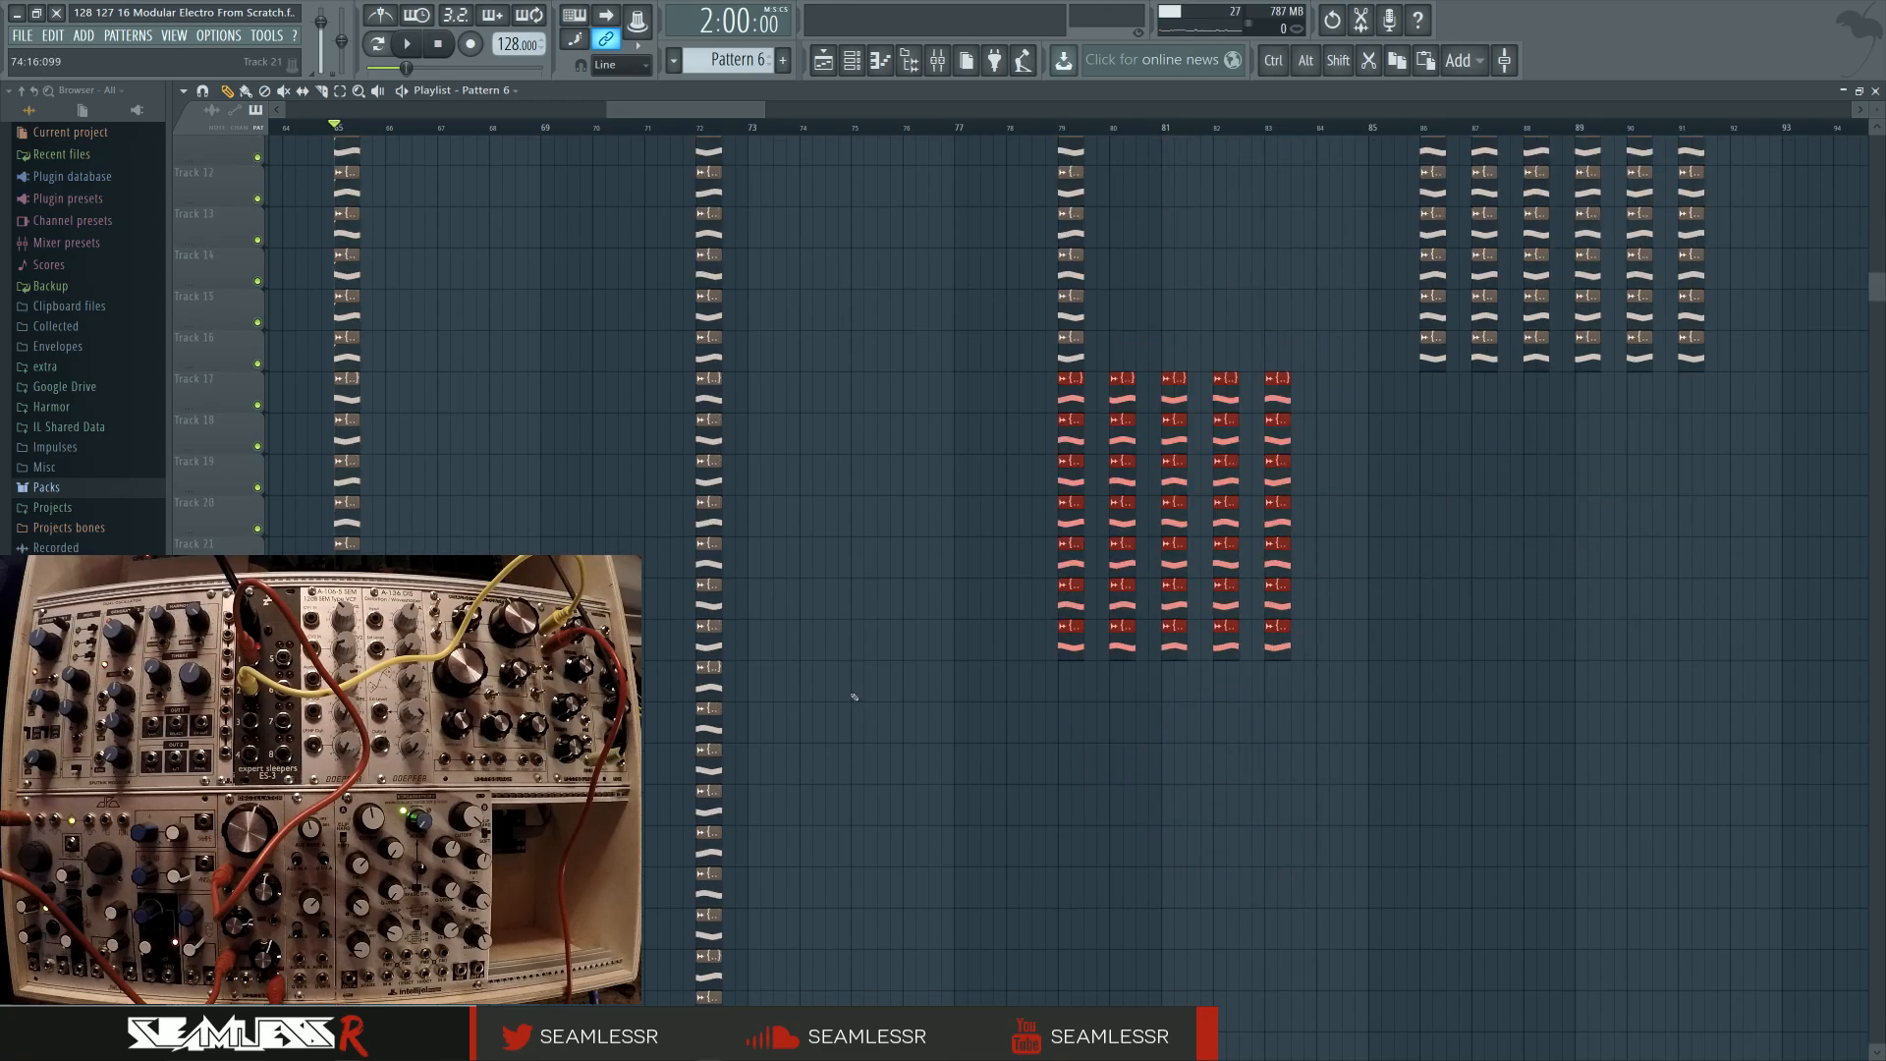
pyautogui.moveTo(1135, 327); pyautogui.dragTo(1306, 699)
pyautogui.moveTo(1122, 390); pyautogui.dragTo(1070, 670)
pyautogui.scroll(-2, 872, 678)
pyautogui.moveTo(1116, 430); pyautogui.dragTo(1279, 650)
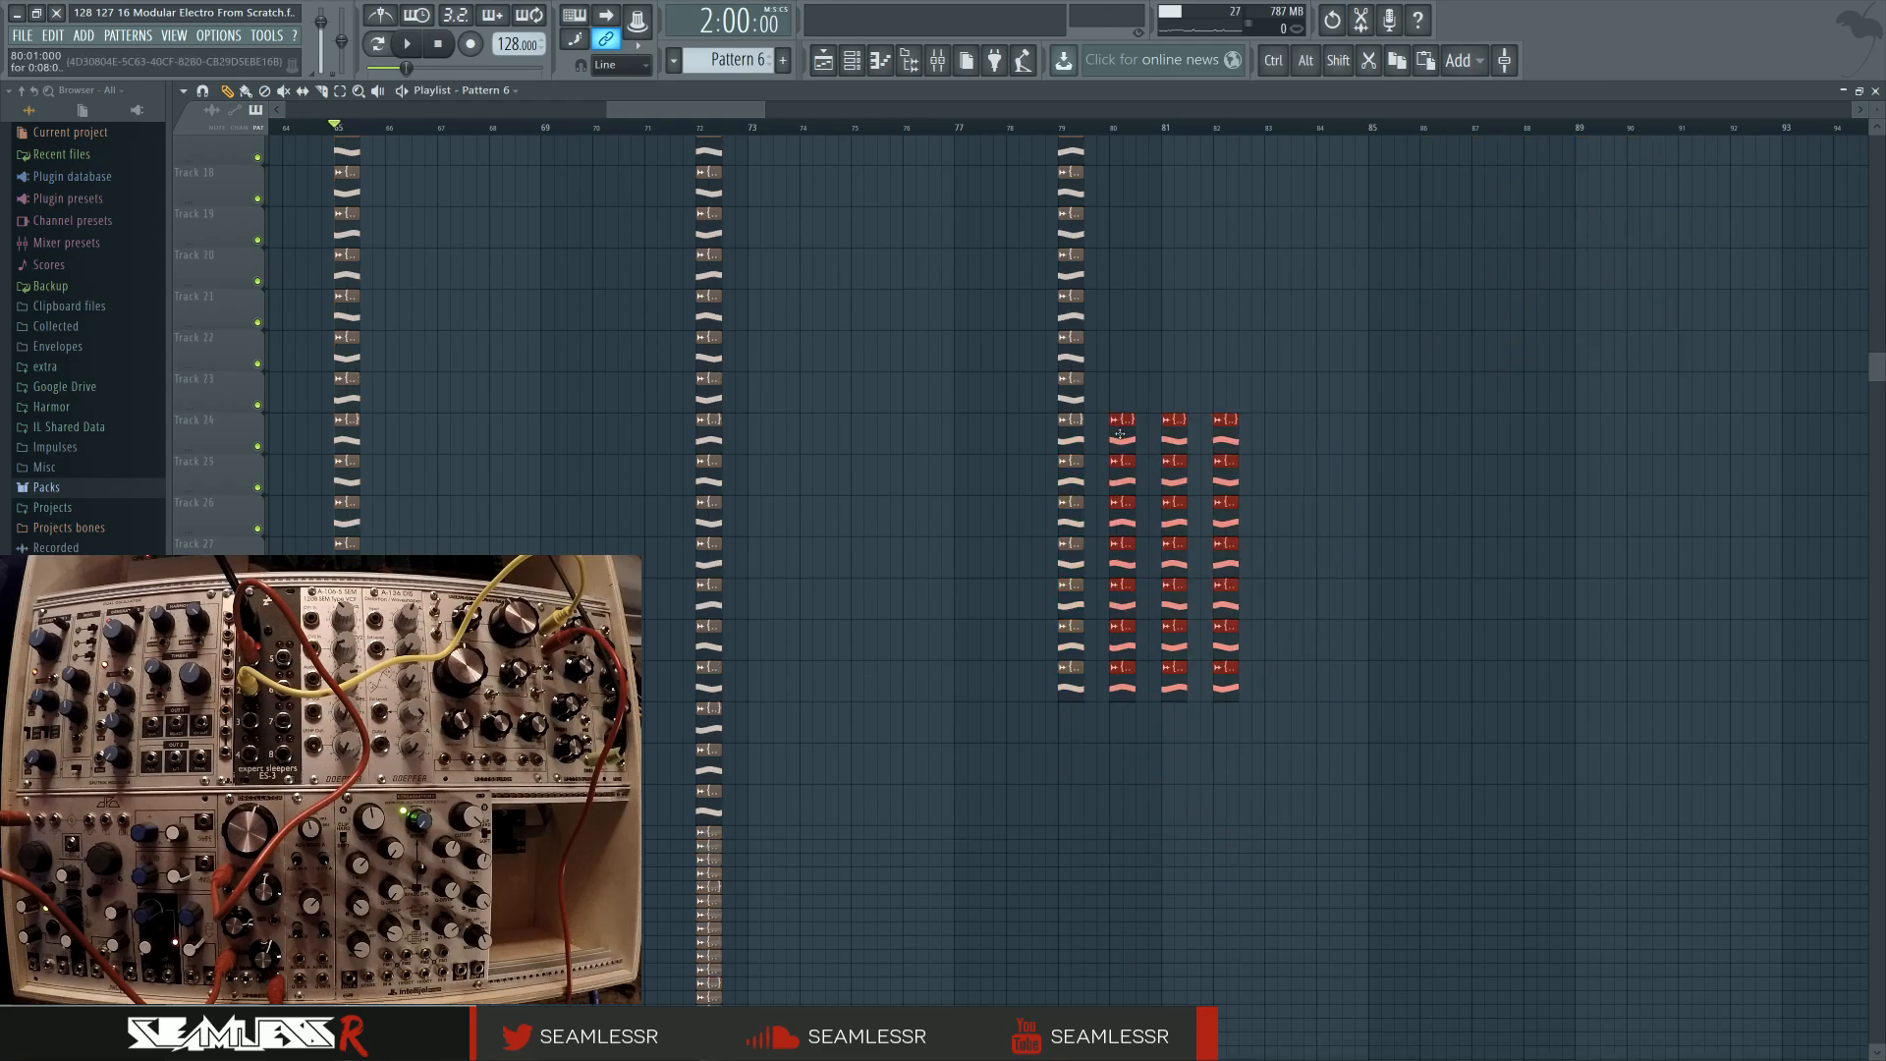
pyautogui.moveTo(1226, 462); pyautogui.dragTo(1173, 751)
pyautogui.scroll(-1, 1235, 873)
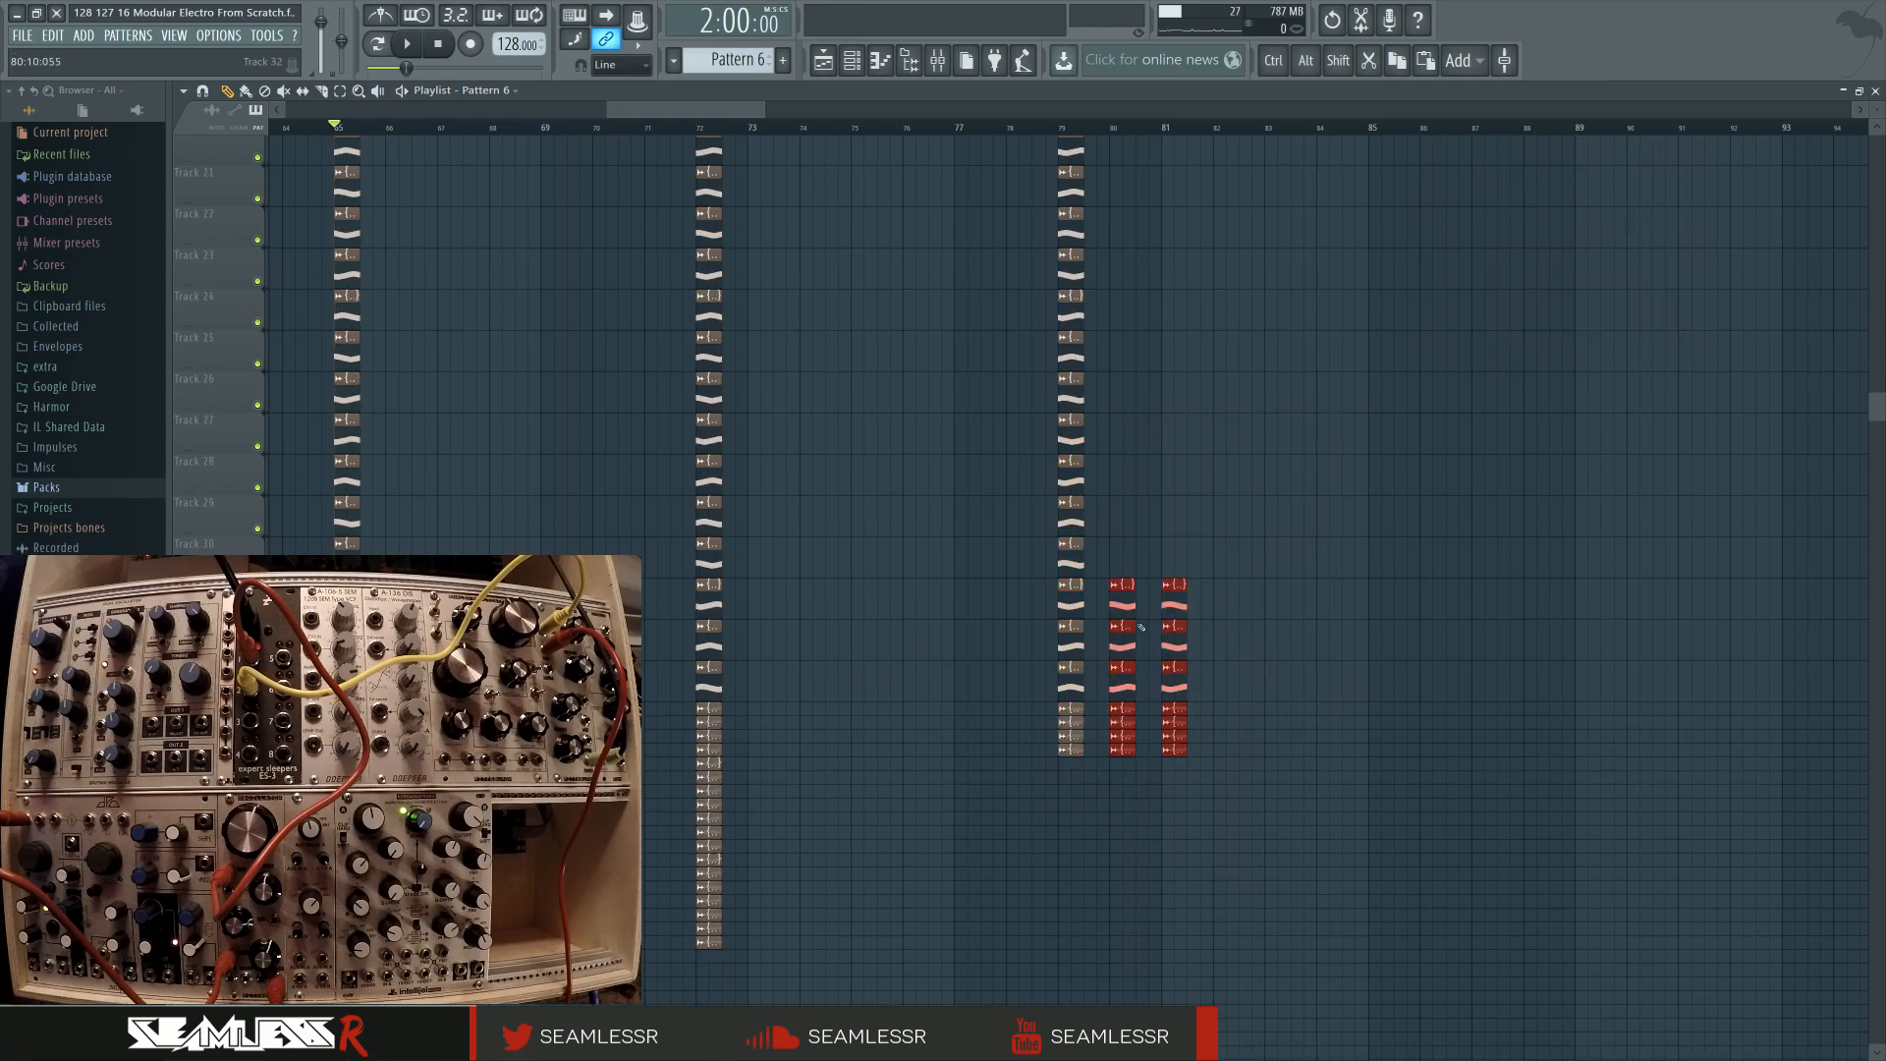
pyautogui.moveTo(1123, 597); pyautogui.dragTo(1115, 724)
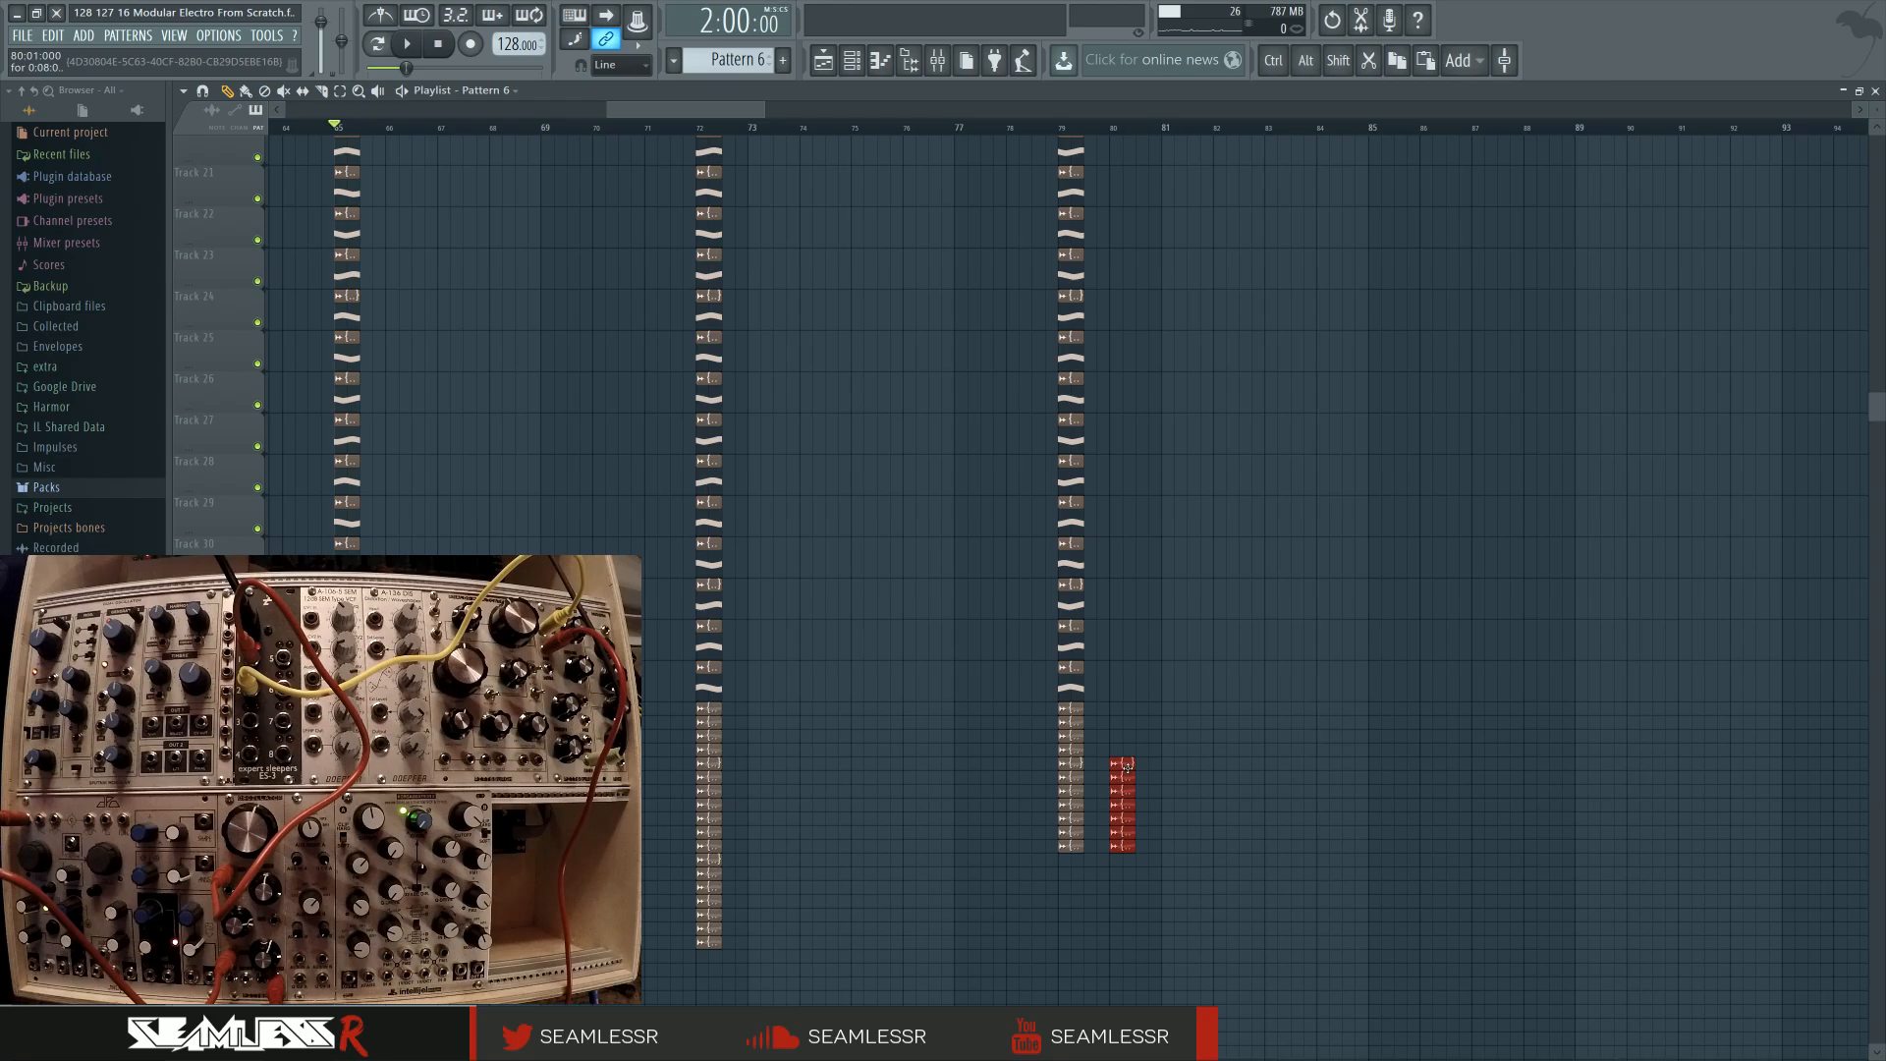
# Stack the fourth clip group into bar 86, shifting the remaining columns one bar earlier and seven tracks down each time
pyautogui.scroll(7, 1288, 925)
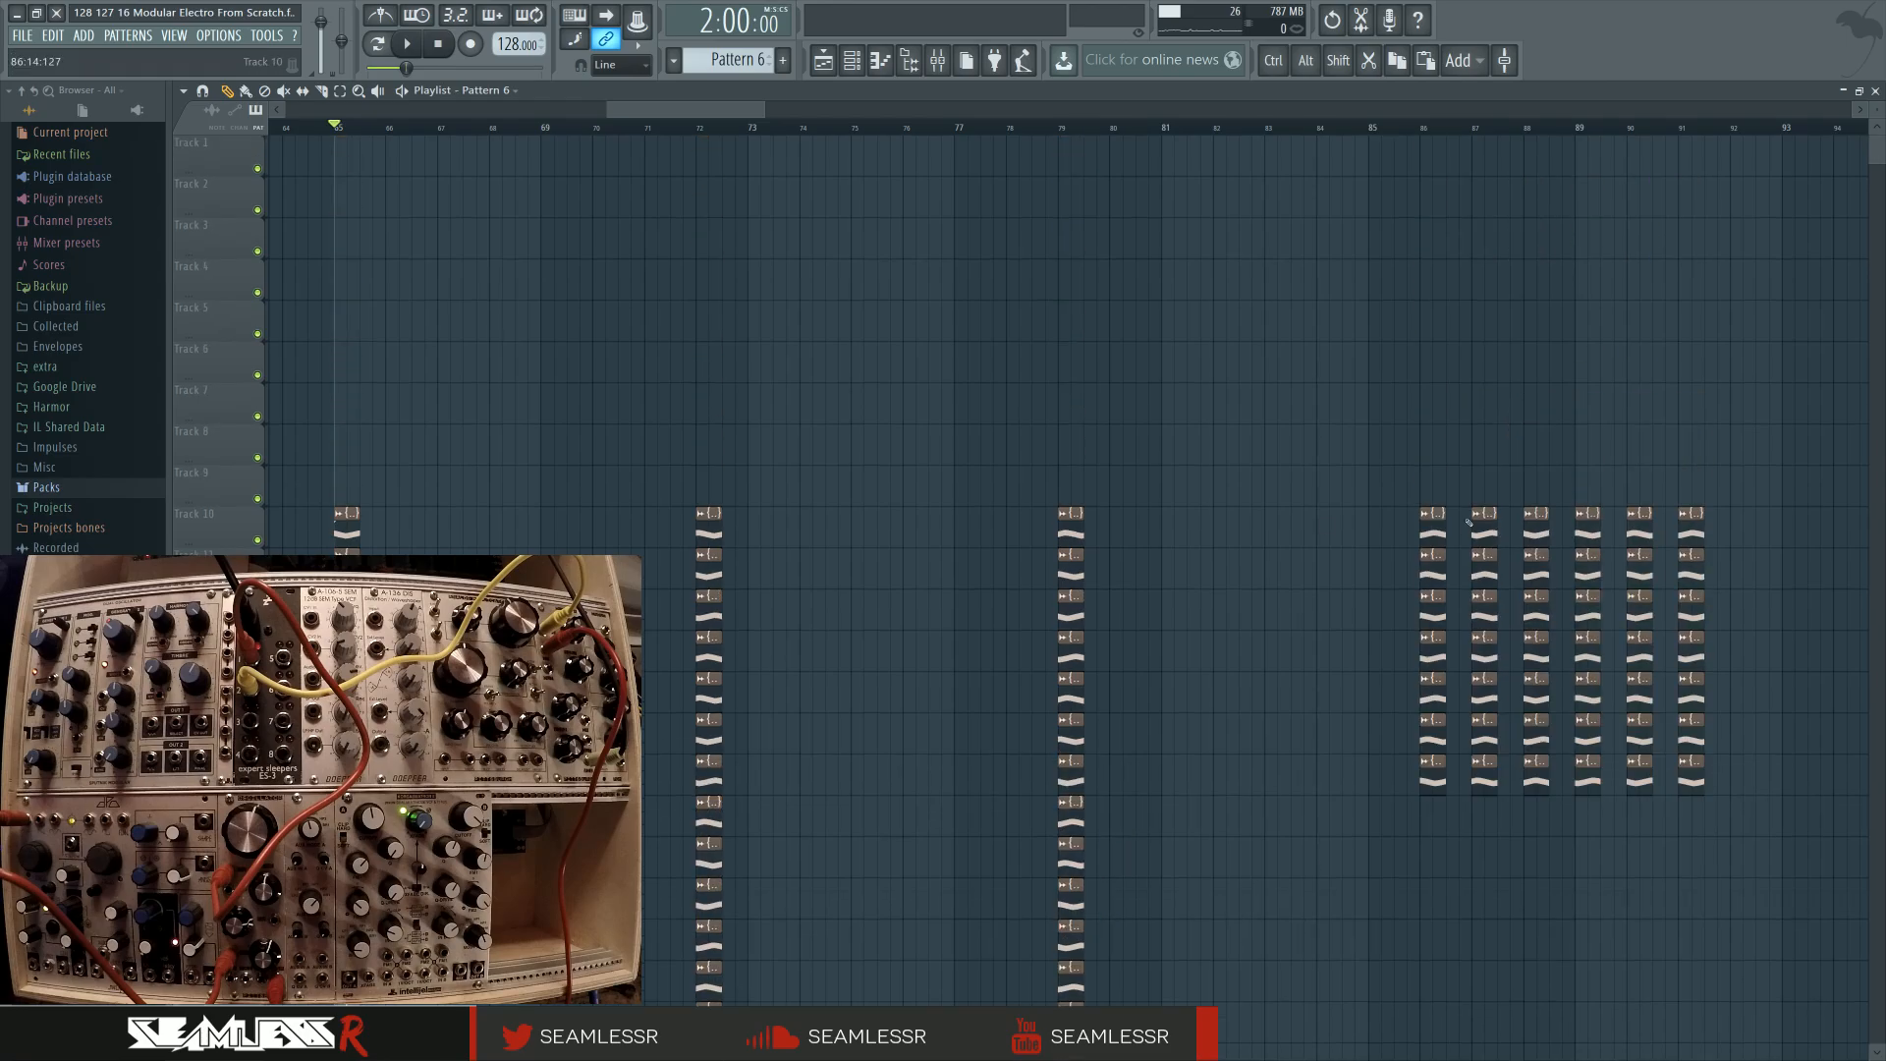
pyautogui.moveTo(1466, 496); pyautogui.dragTo(1374, 704)
pyautogui.moveTo(1219, 324); pyautogui.dragTo(1155, 942)
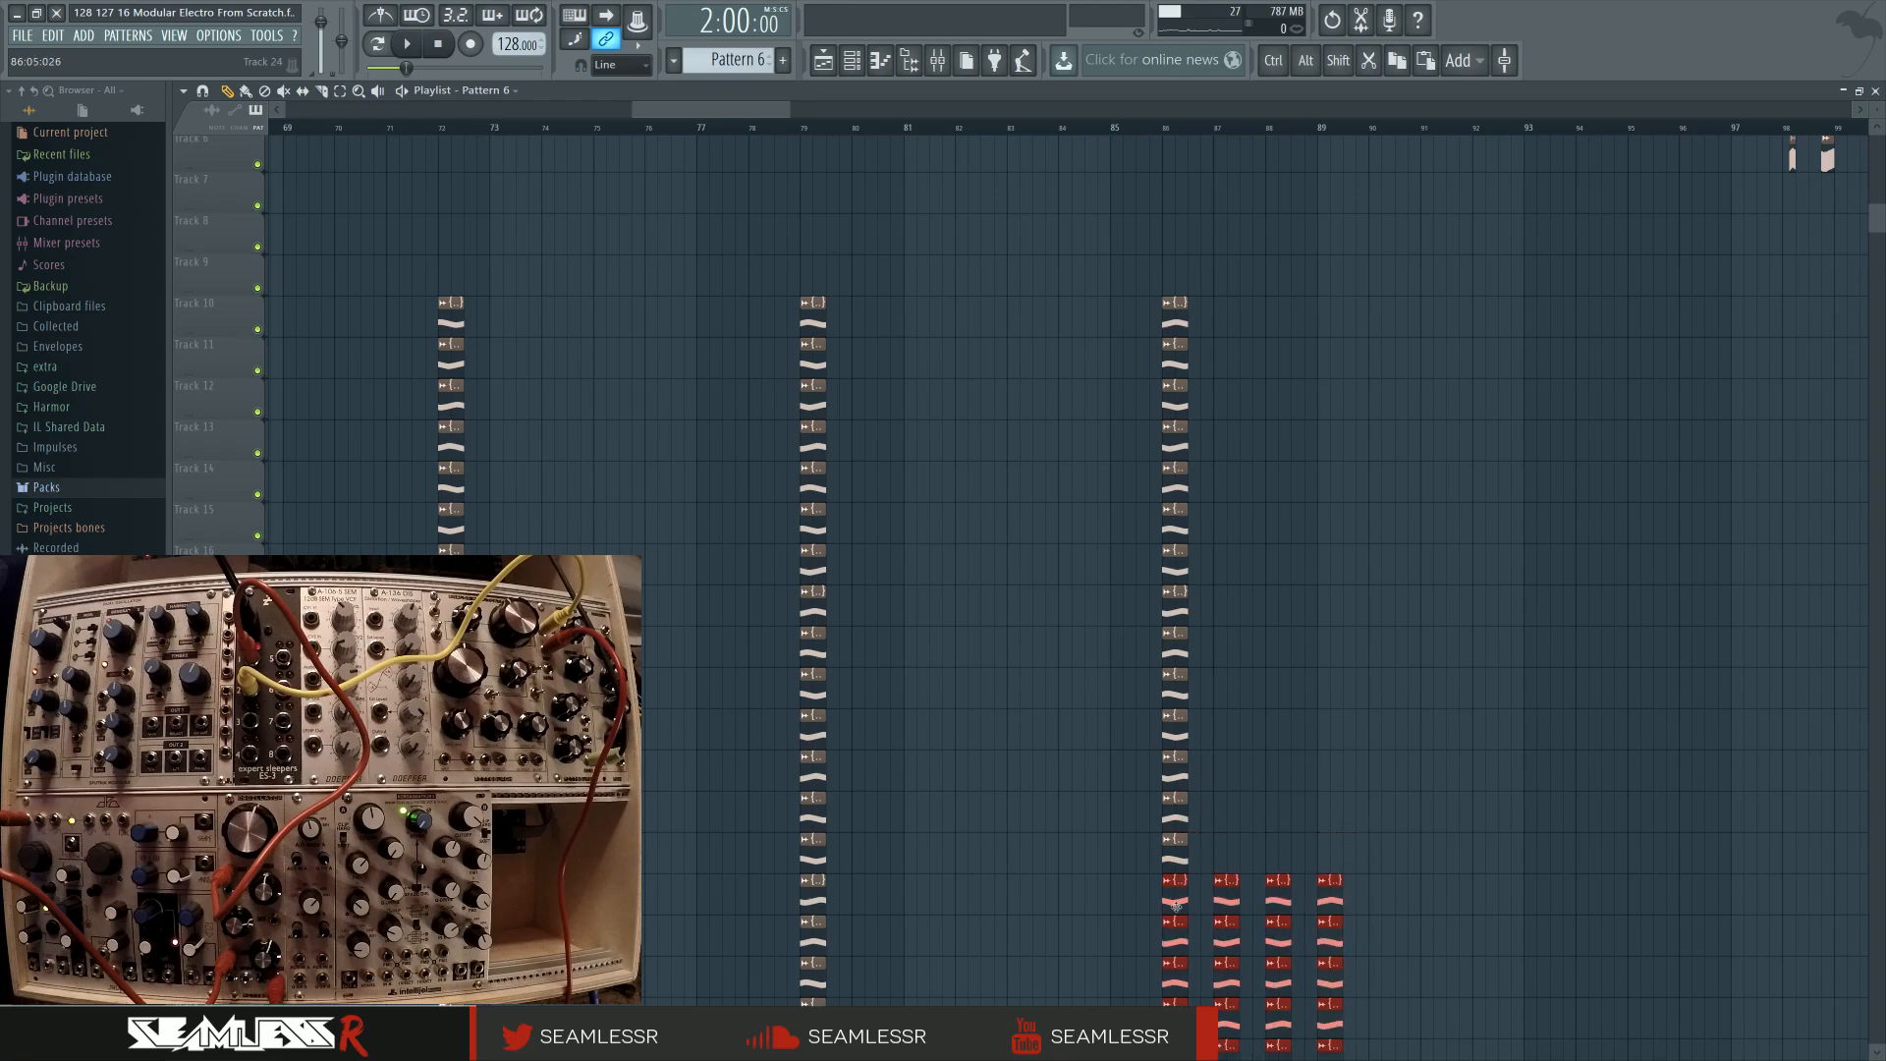
pyautogui.scroll(-2, 1093, 818)
pyautogui.moveTo(1210, 645); pyautogui.dragTo(1171, 946)
pyautogui.scroll(-3, 1057, 872)
pyautogui.moveTo(1204, 582); pyautogui.dragTo(1314, 791)
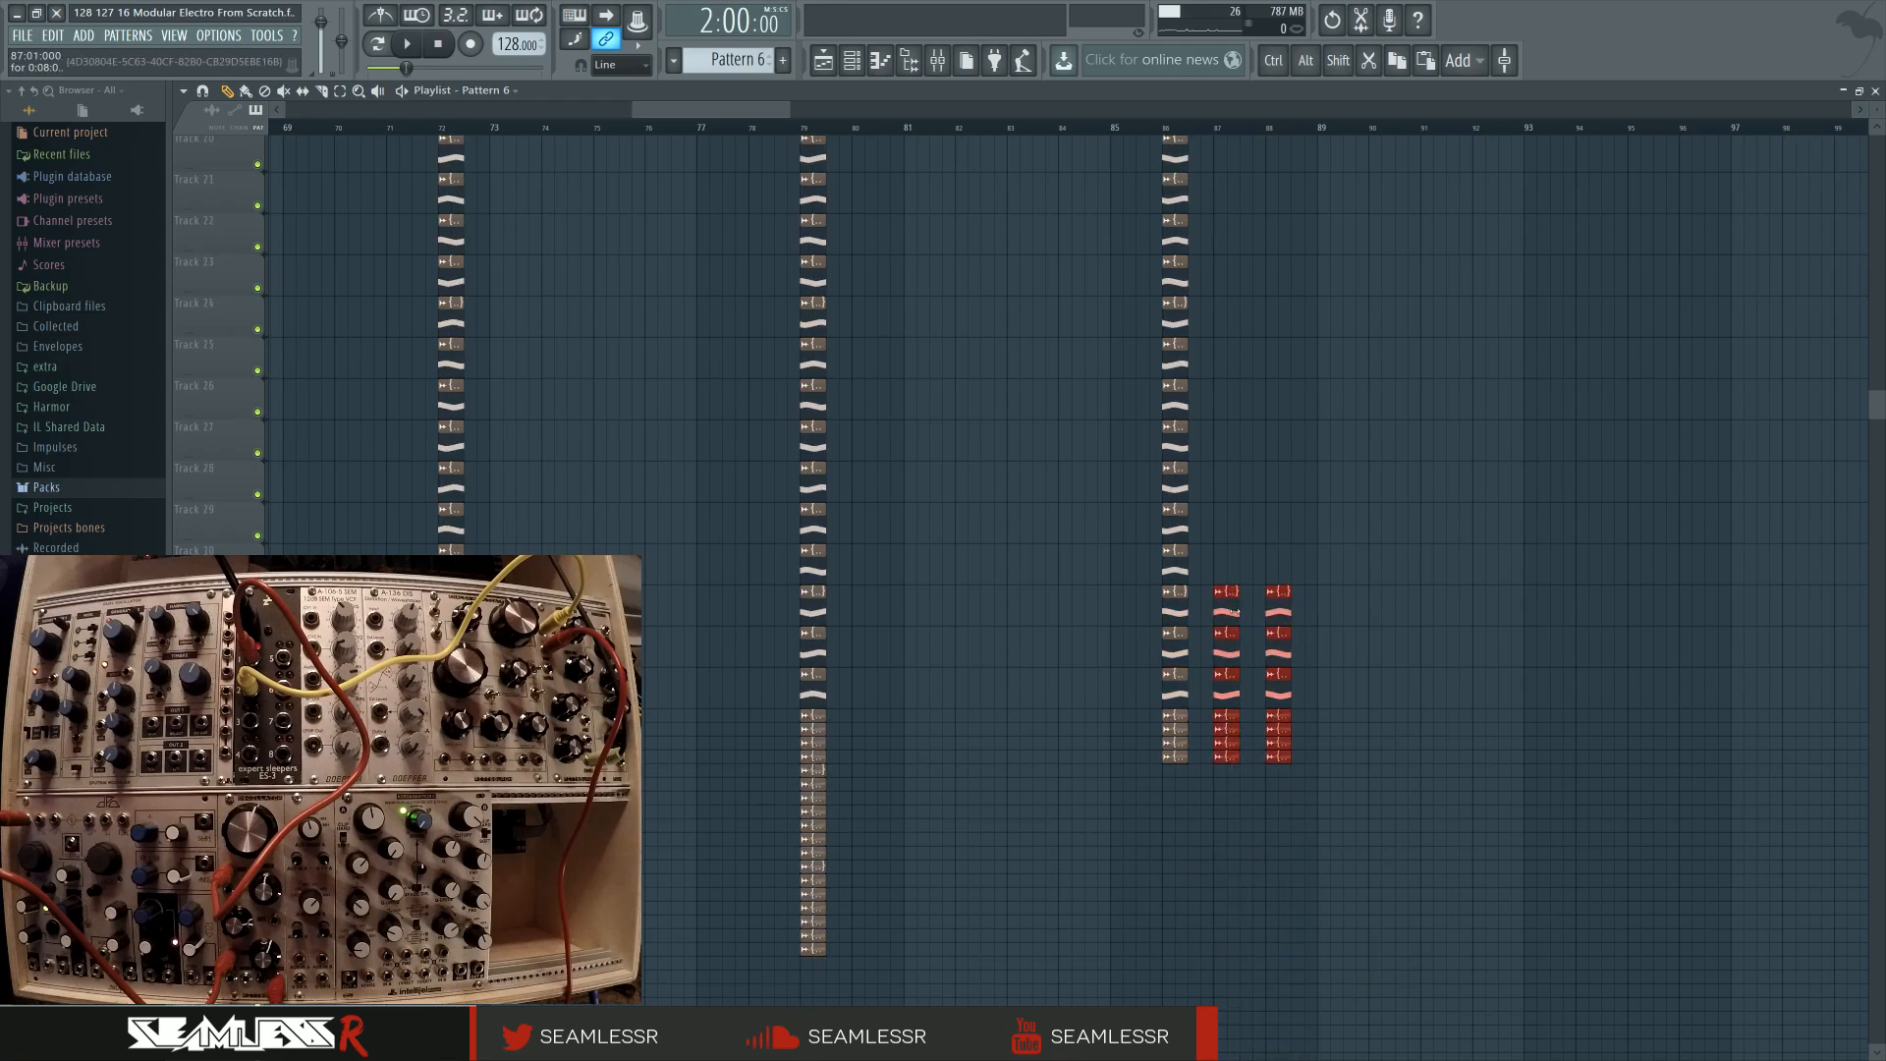
pyautogui.moveTo(1223, 656); pyautogui.dragTo(1175, 759)
pyautogui.click(1244, 665)
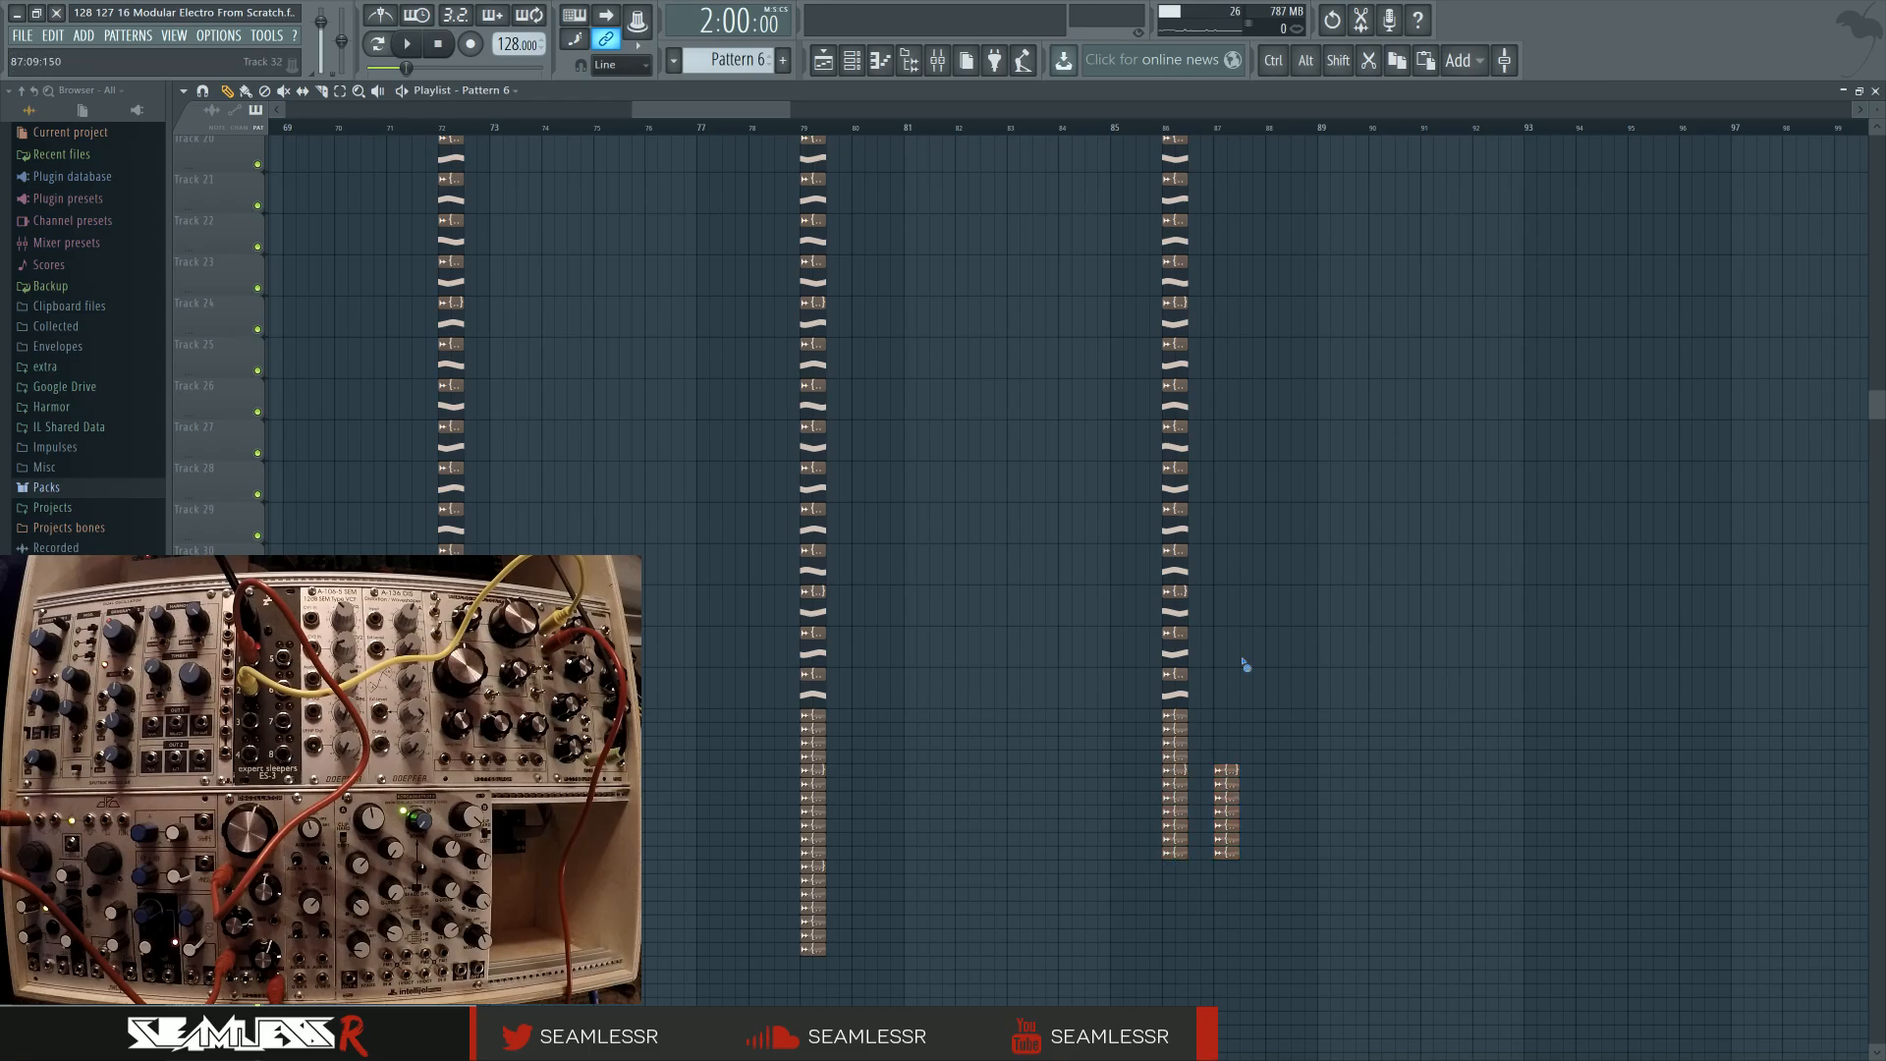
pyautogui.rightClick(1226, 773)
pyautogui.press('Escape')
pyautogui.moveTo(1226, 773); pyautogui.dragTo(1180, 874)
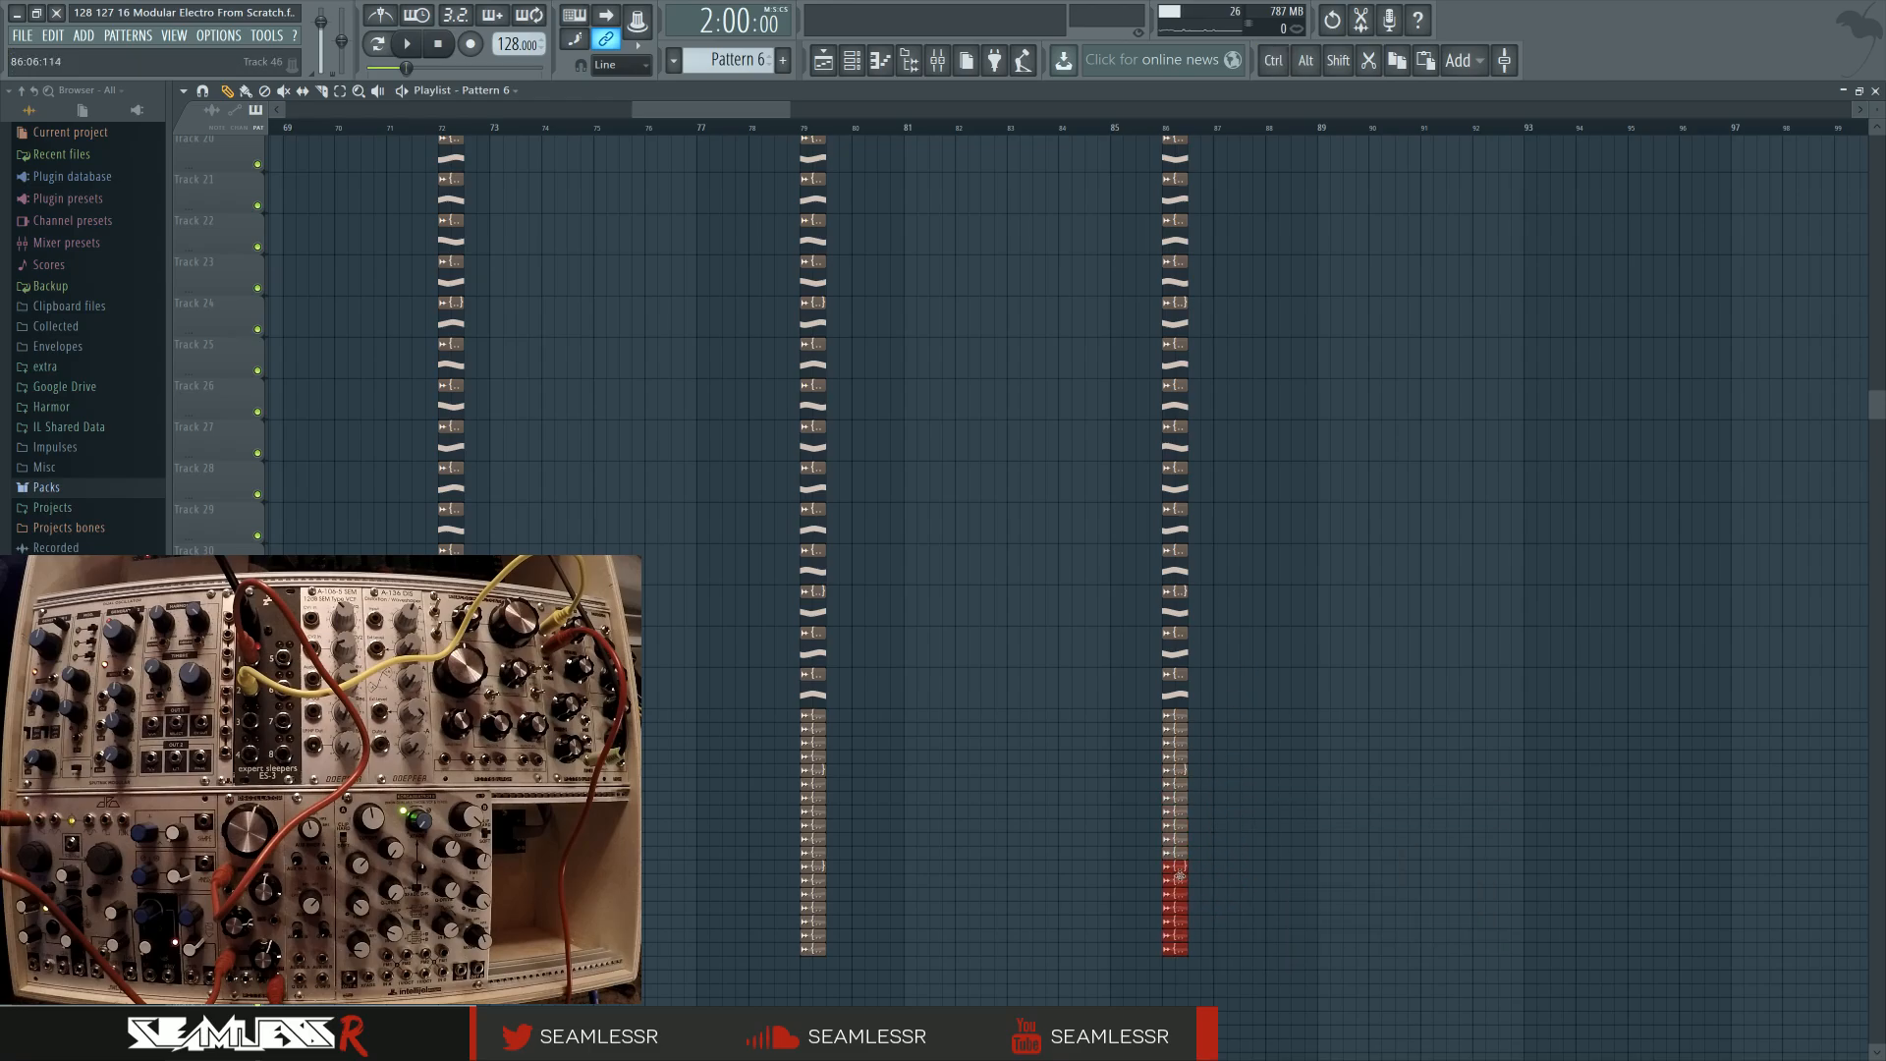
# Inspect the four stacked clip columns and play back the chord at bar 65
pyautogui.scroll(-2, 1021, 866)
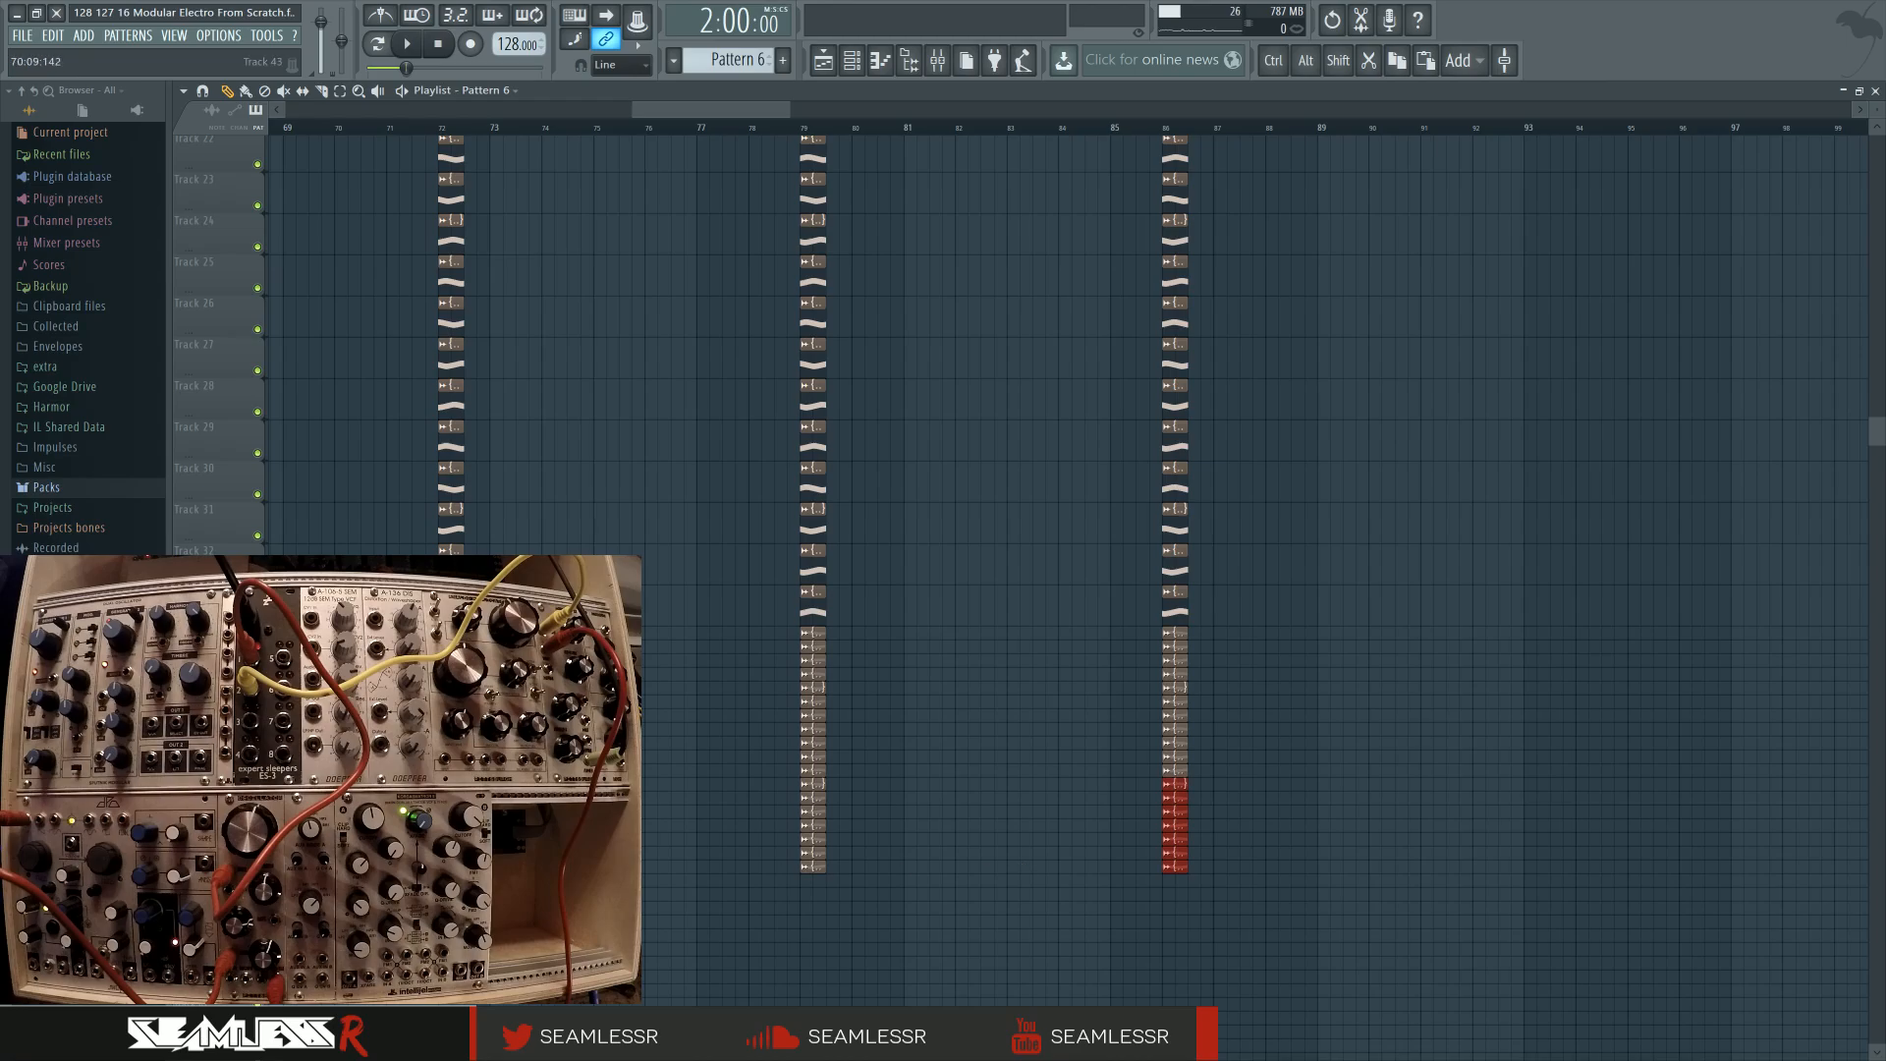
pyautogui.scroll(-4, 361, 757)
pyautogui.moveTo(479, 515); pyautogui.dragTo(935, 935)
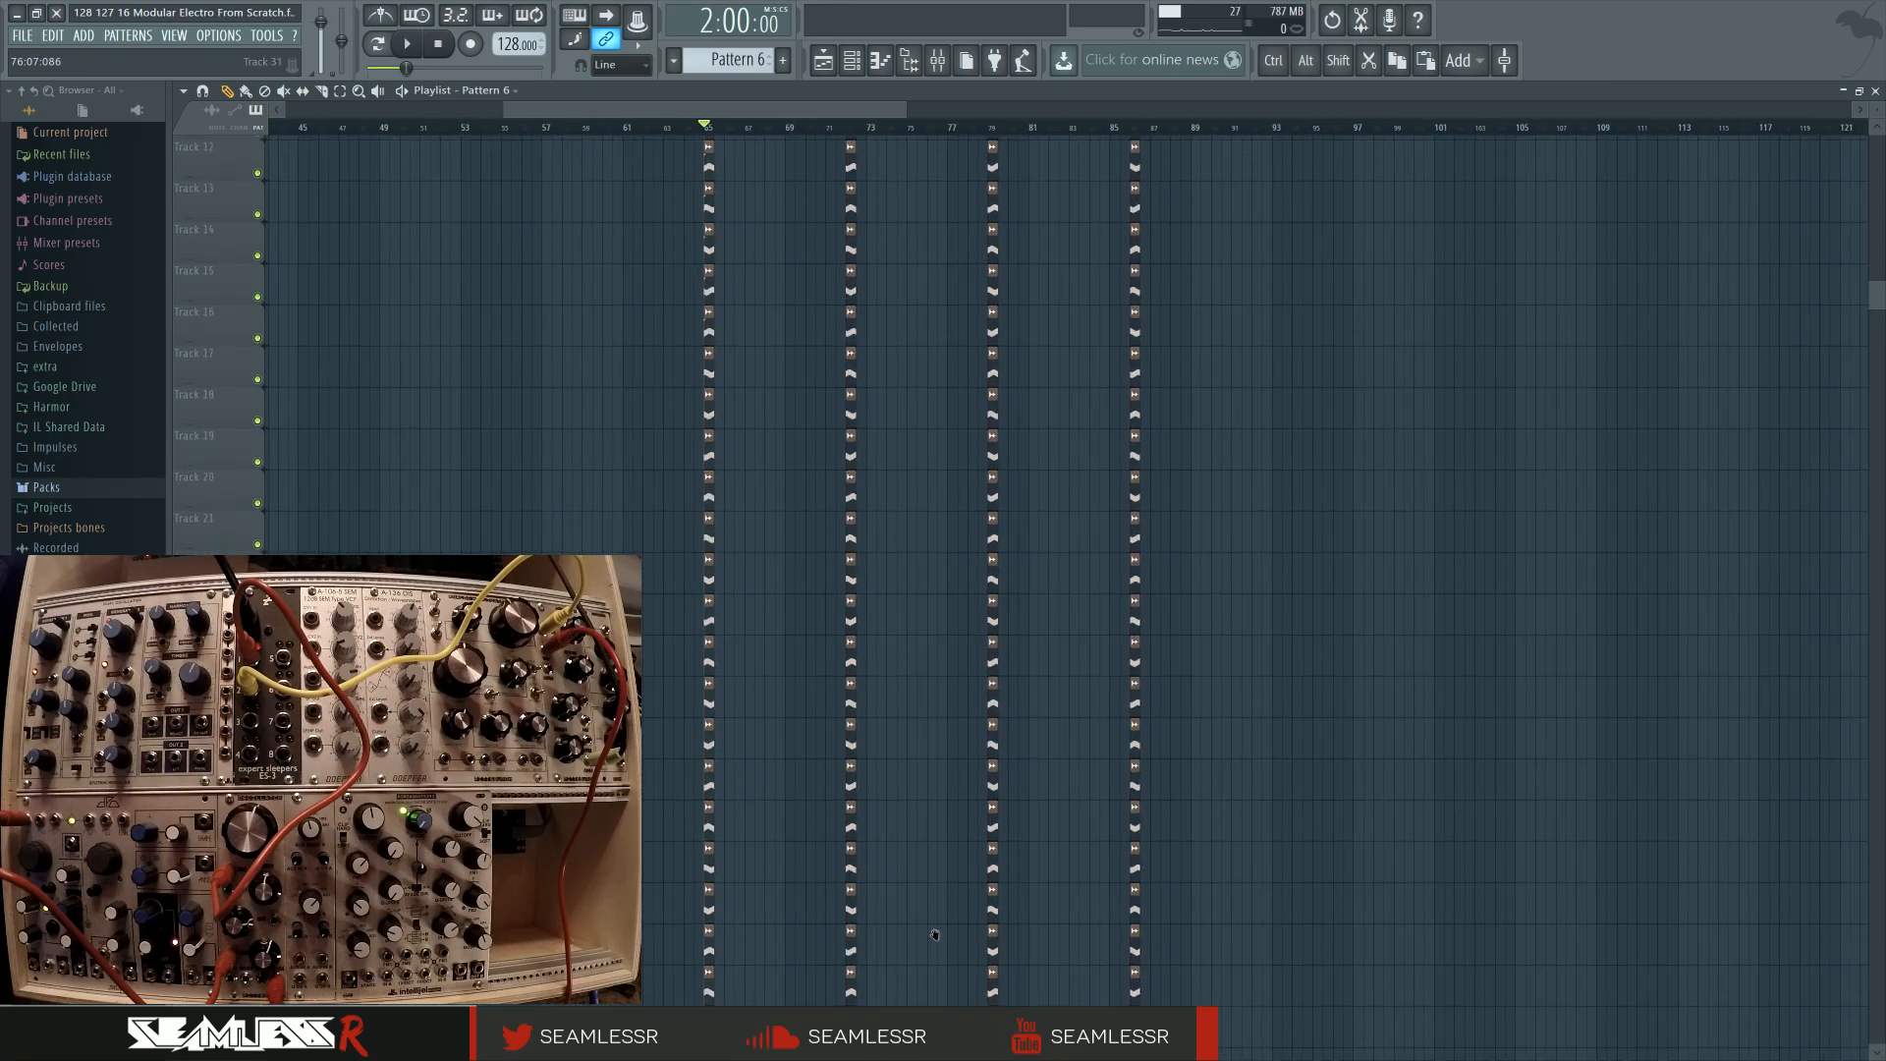
pyautogui.moveTo(746, 584); pyautogui.dragTo(824, 820)
pyautogui.press('space')
pyautogui.scroll(4, 791, 679)
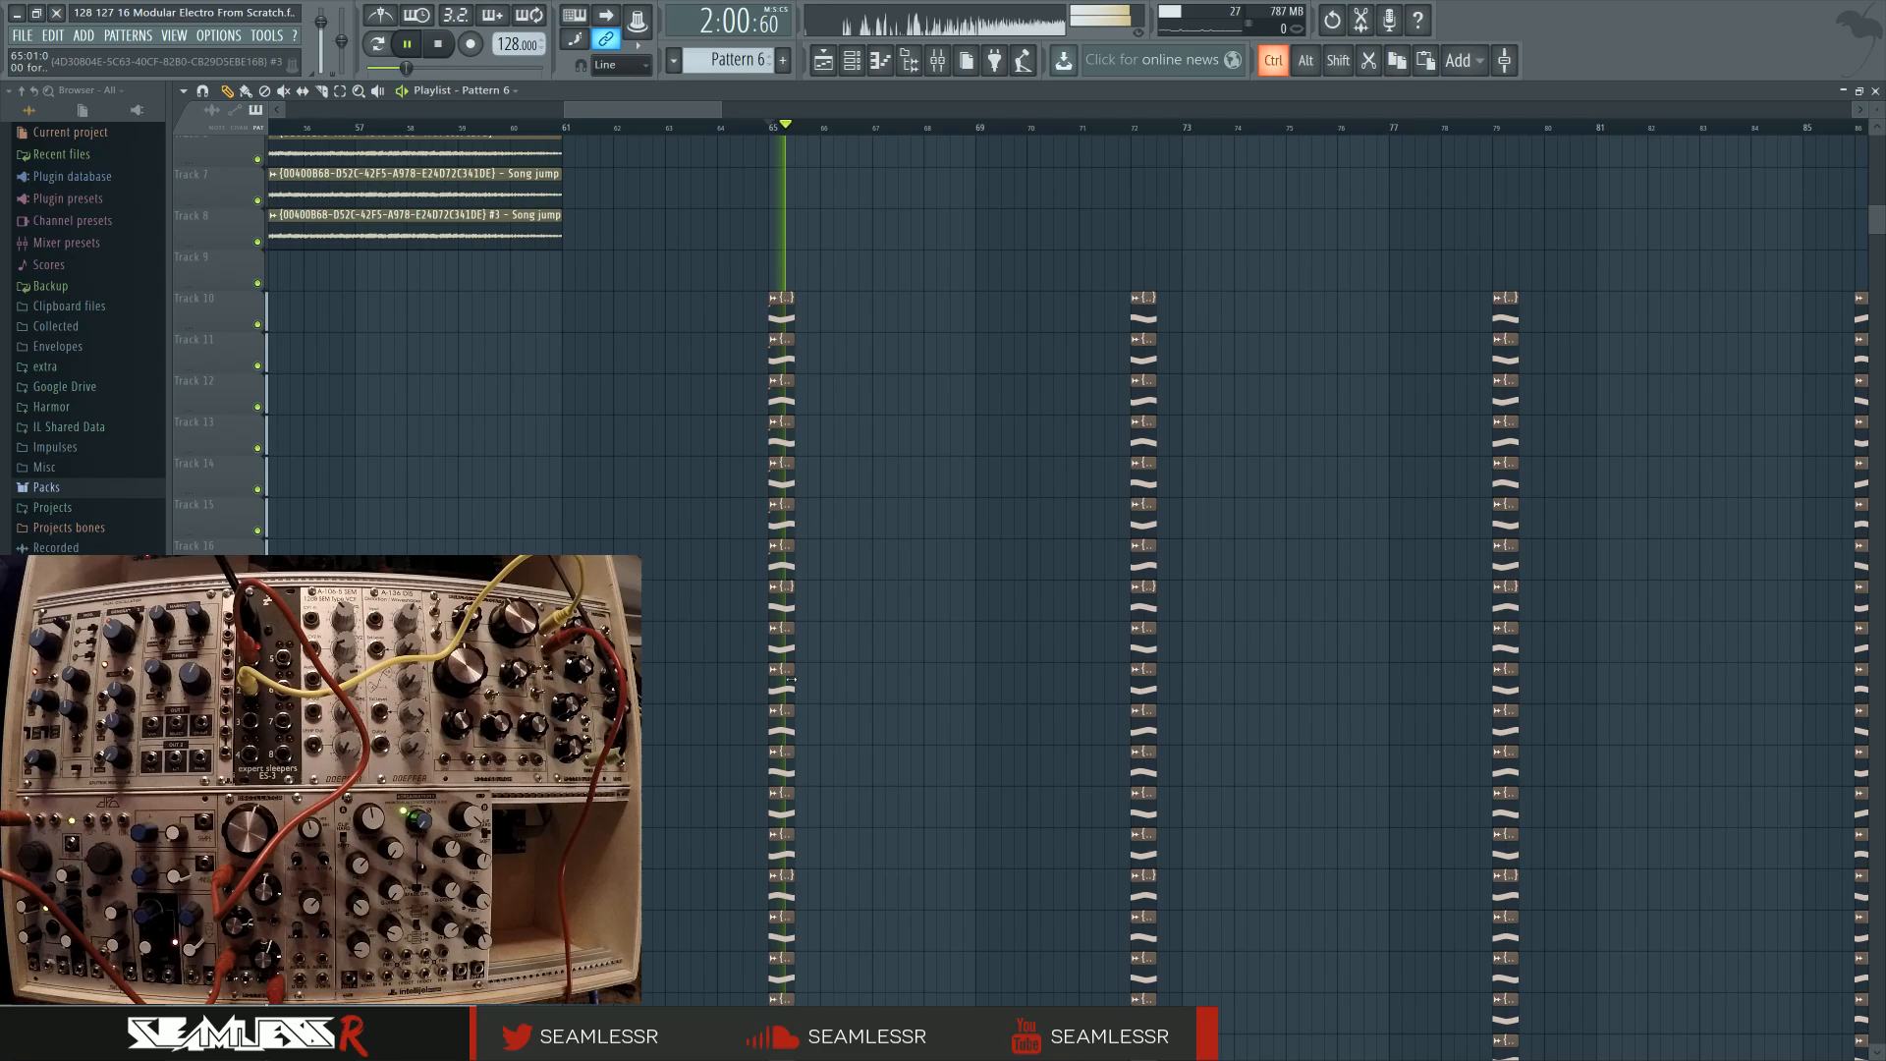
pyautogui.scroll(2, 790, 679)
pyautogui.press('space')
# Lower mixer insert 30 to 36% (-17.2 dB) and load Fruity Parametric EQ 2 in its first effect slot
pyautogui.press('F9')
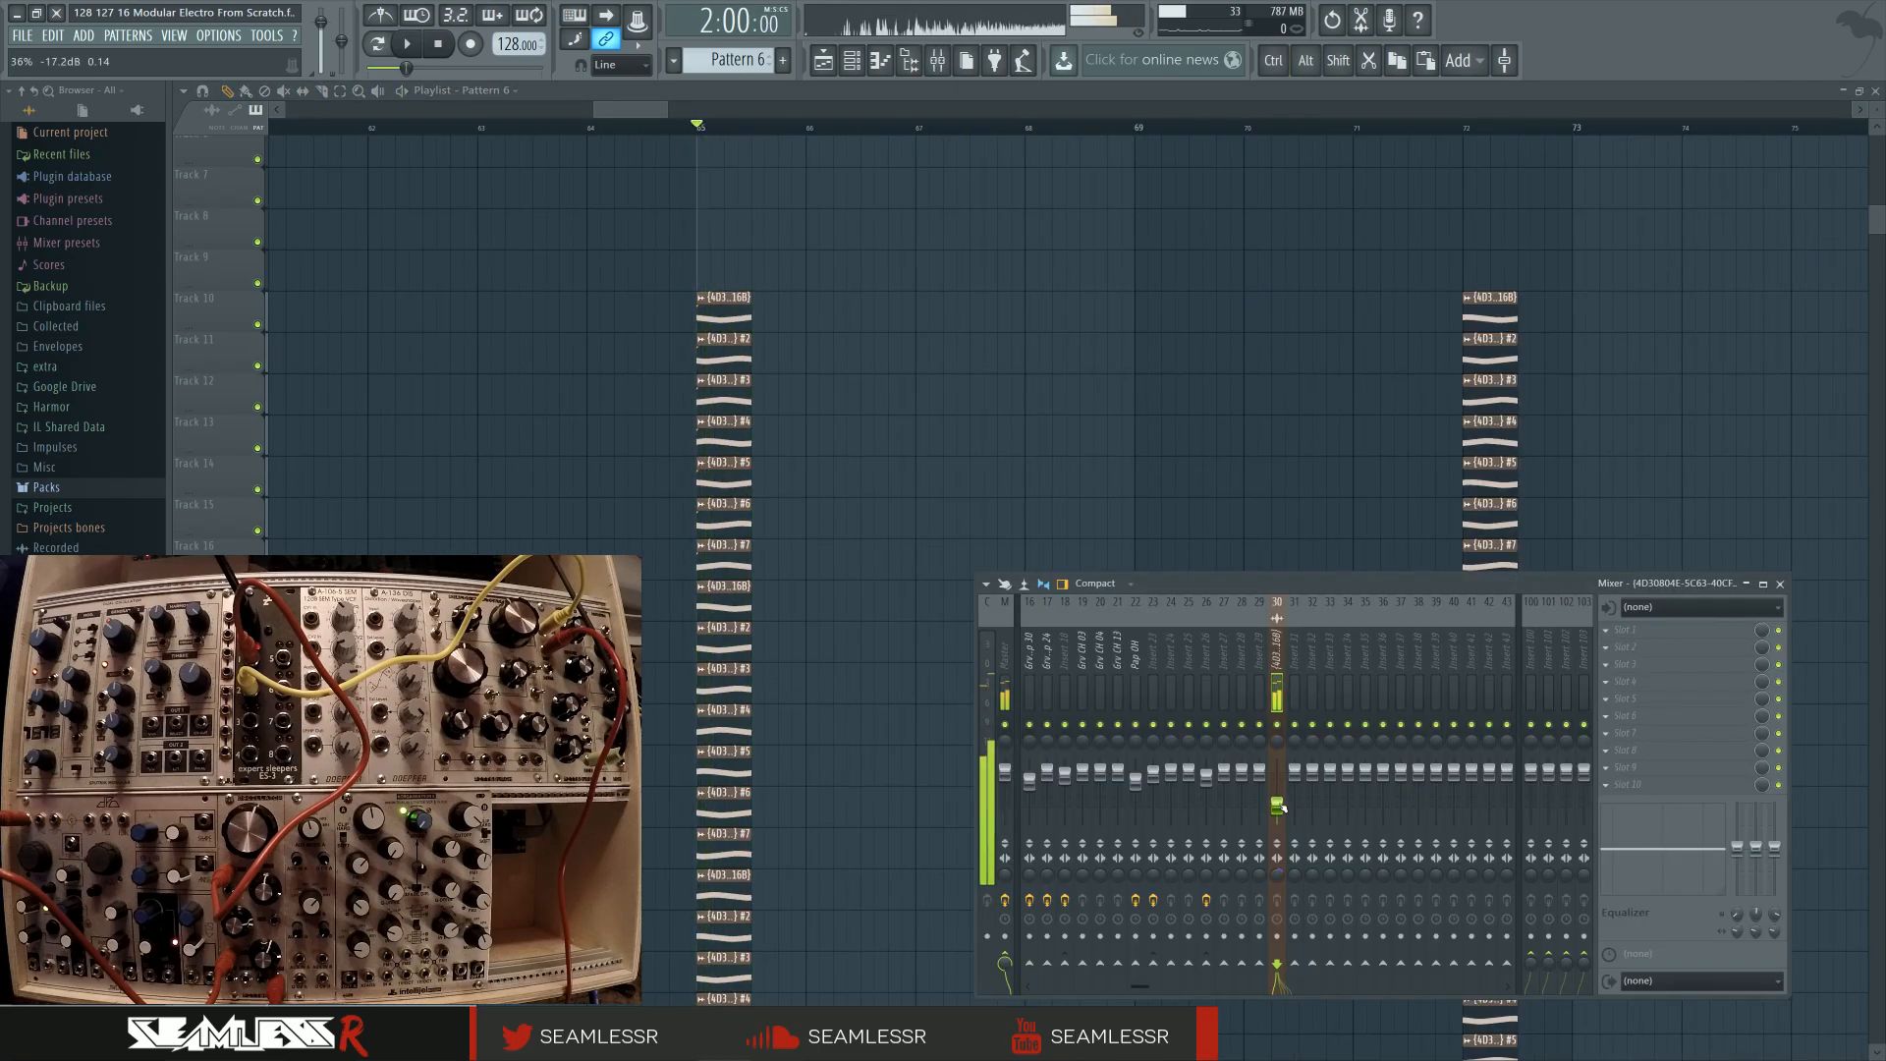
pyautogui.click(1669, 629)
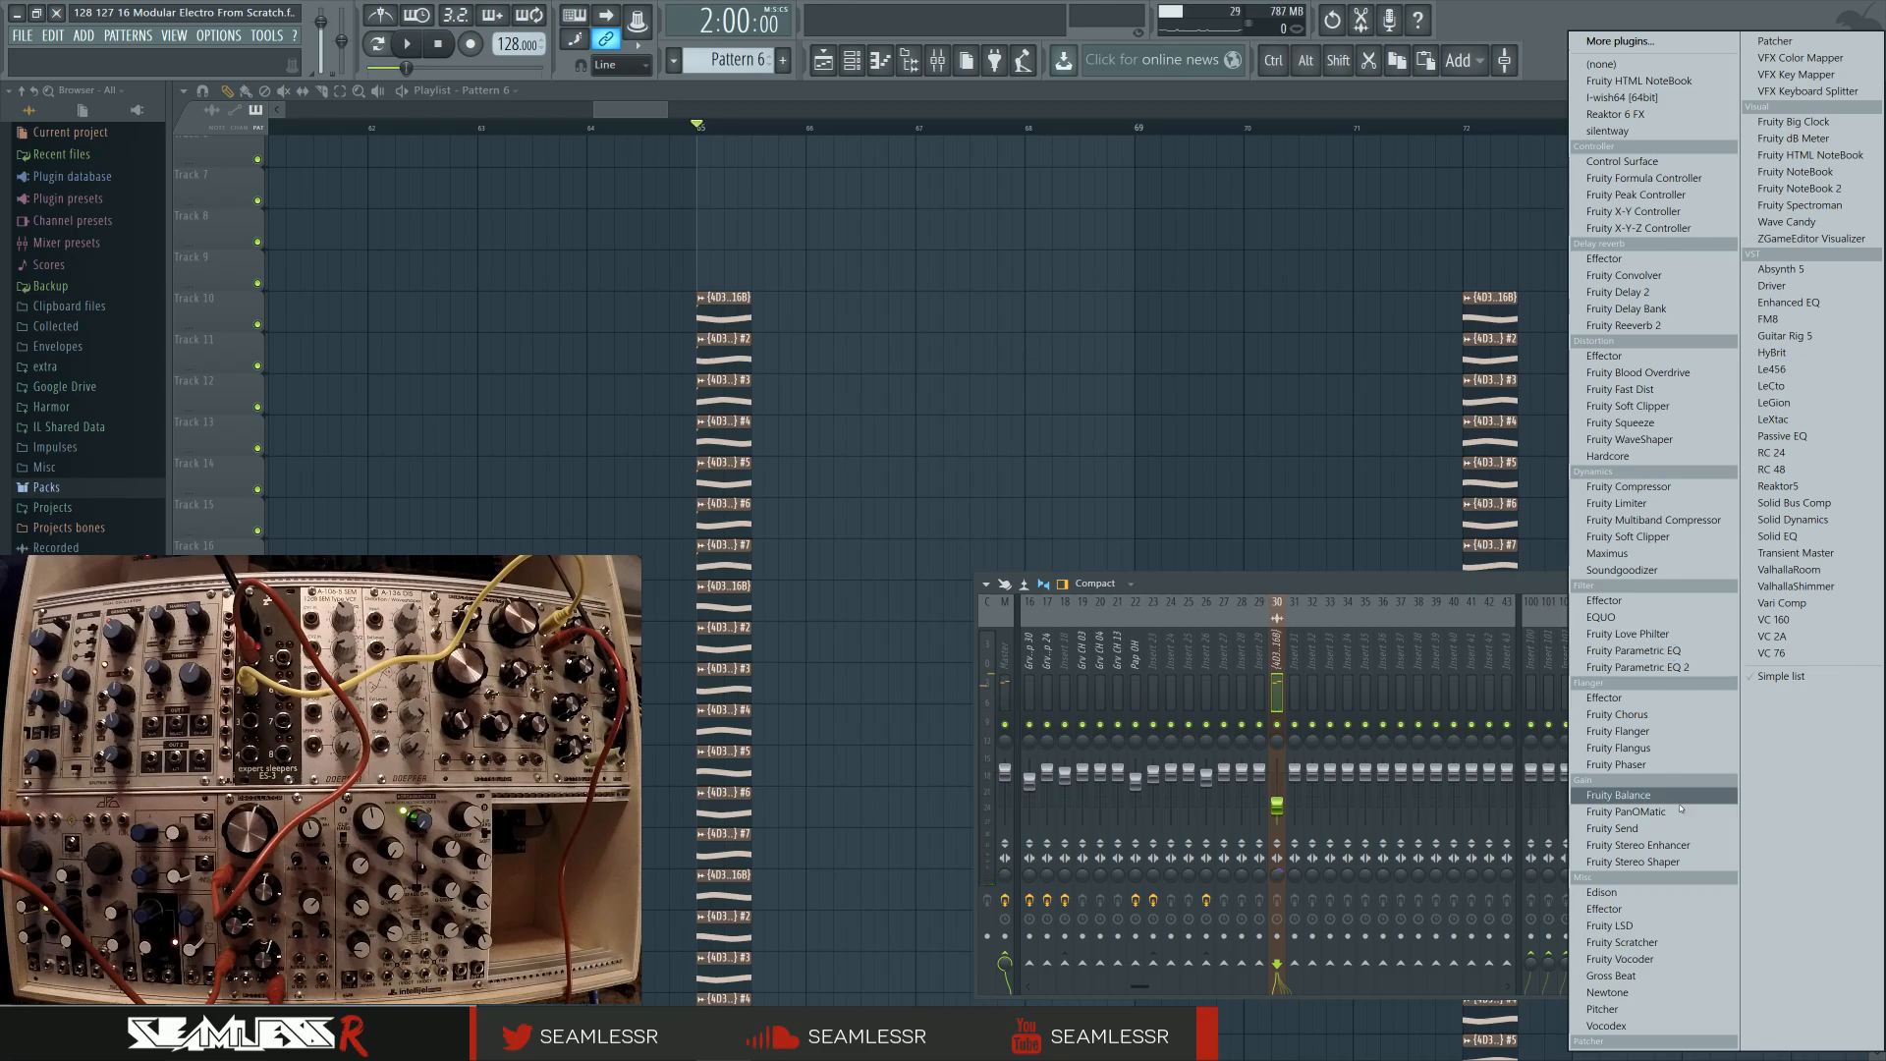
pyautogui.click(1637, 667)
# Boost EQ band 7 slightly and cut bands 1 and 2 while repeatedly playing back the chord
pyautogui.press('space')
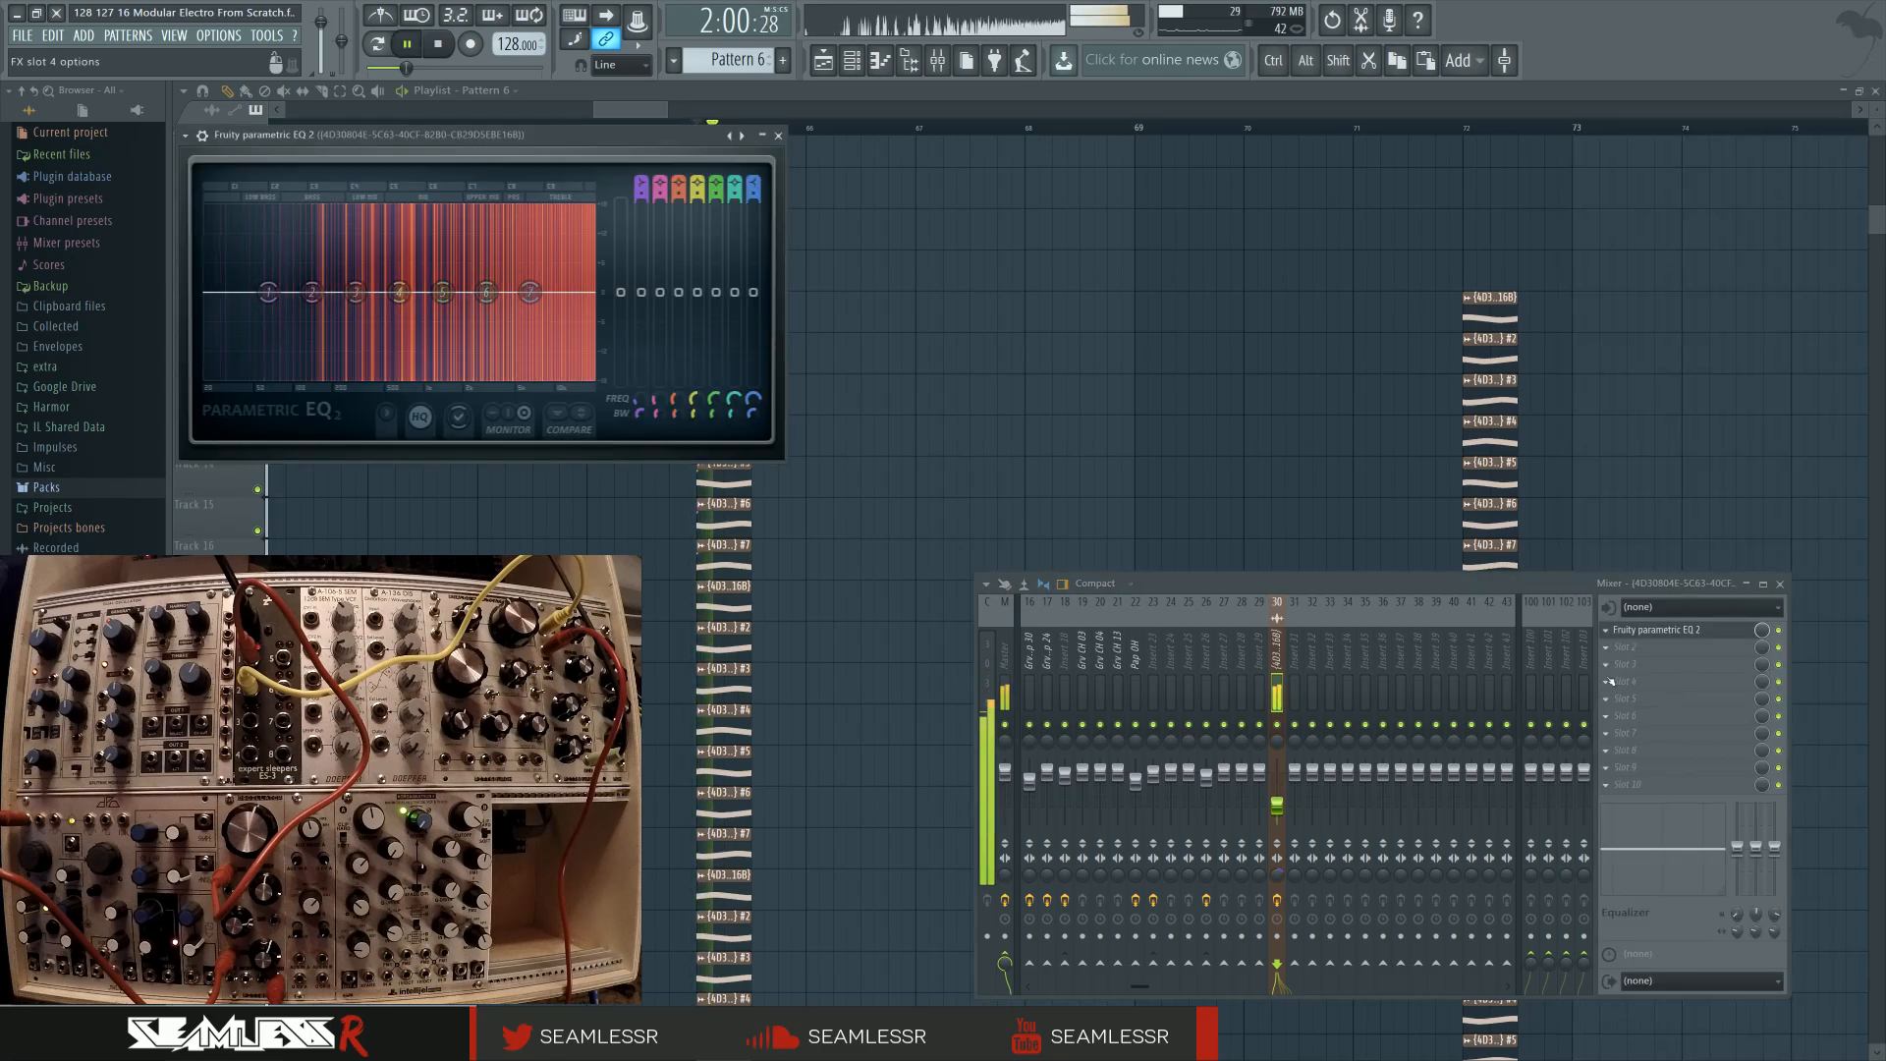
pyautogui.moveTo(530, 291); pyautogui.dragTo(526, 273)
pyautogui.press('space')
pyautogui.moveTo(312, 292); pyautogui.dragTo(318, 304)
pyautogui.press('space')
pyautogui.moveTo(269, 292); pyautogui.dragTo(276, 321)
pyautogui.press('space')
pyautogui.press('space')
pyautogui.press('space')
pyautogui.press('space')
pyautogui.press('space')
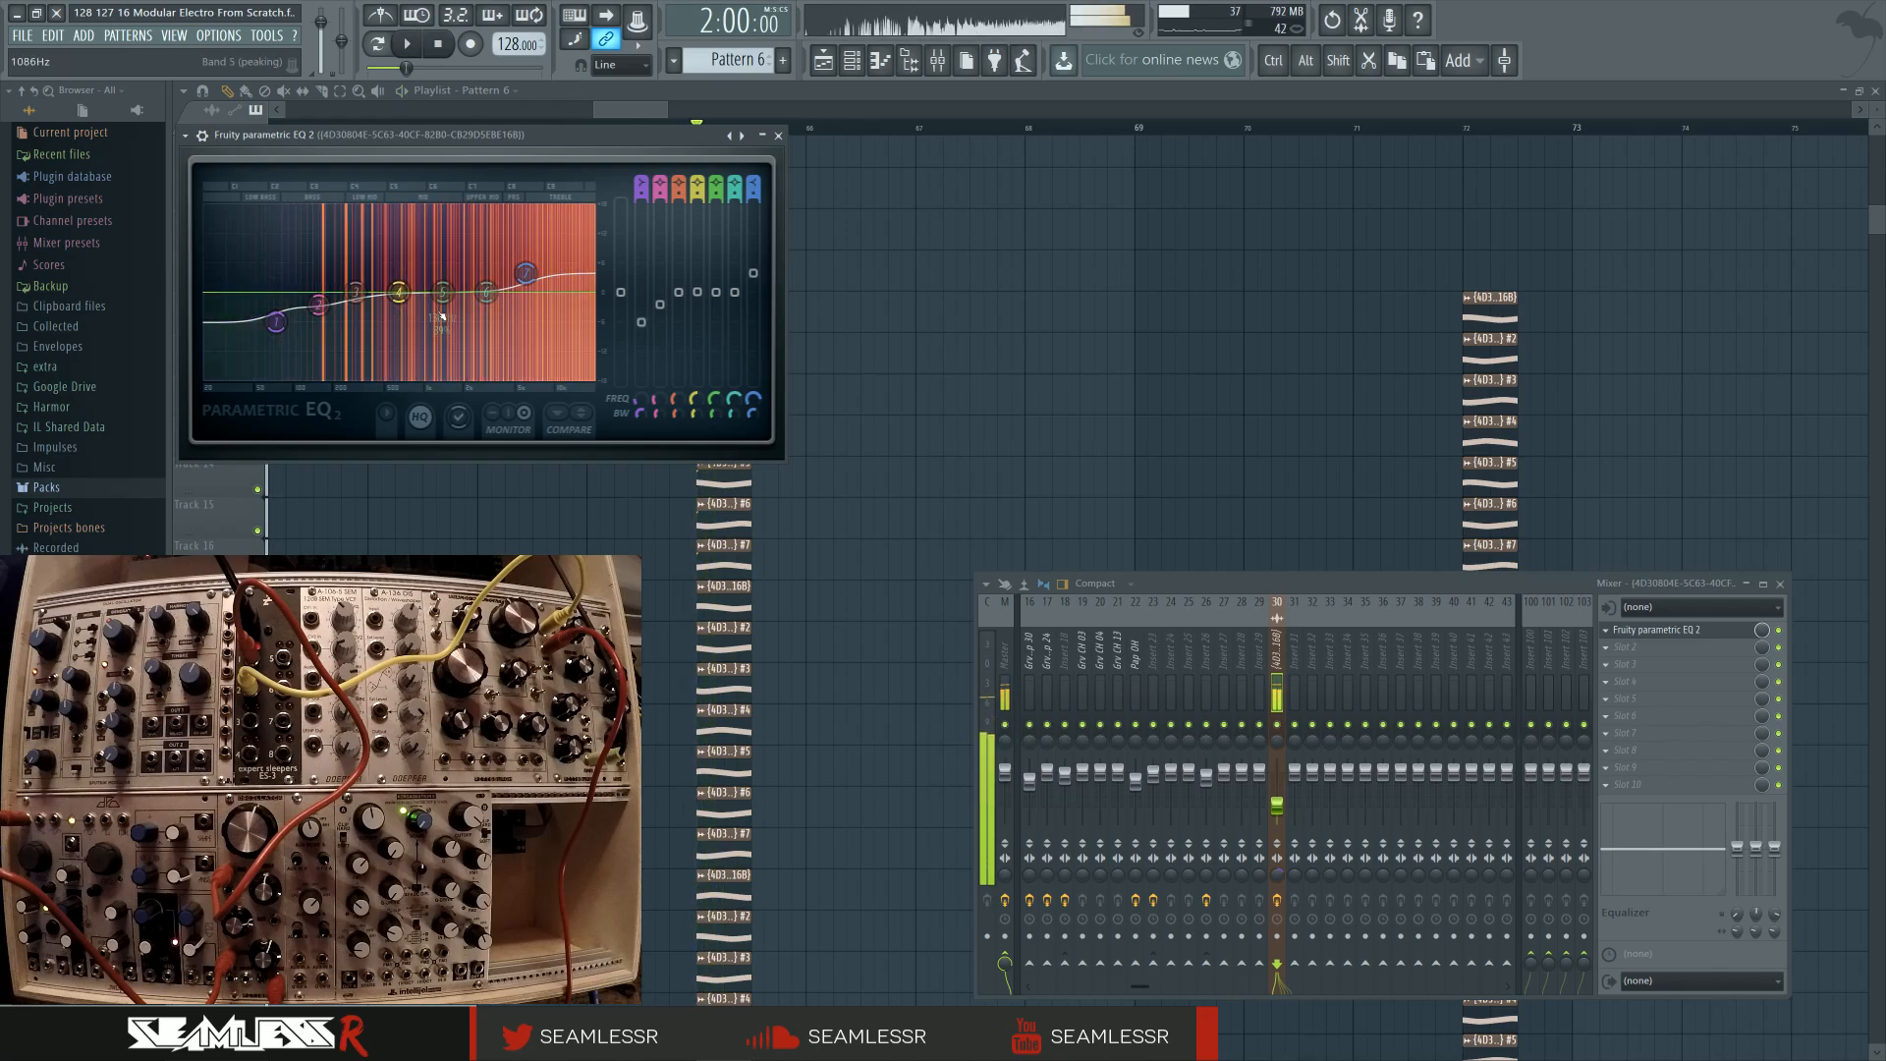
pyautogui.press('space')
pyautogui.press('space')
# Load Maximus in the second effect slot of mixer insert 30
pyautogui.click(1606, 647)
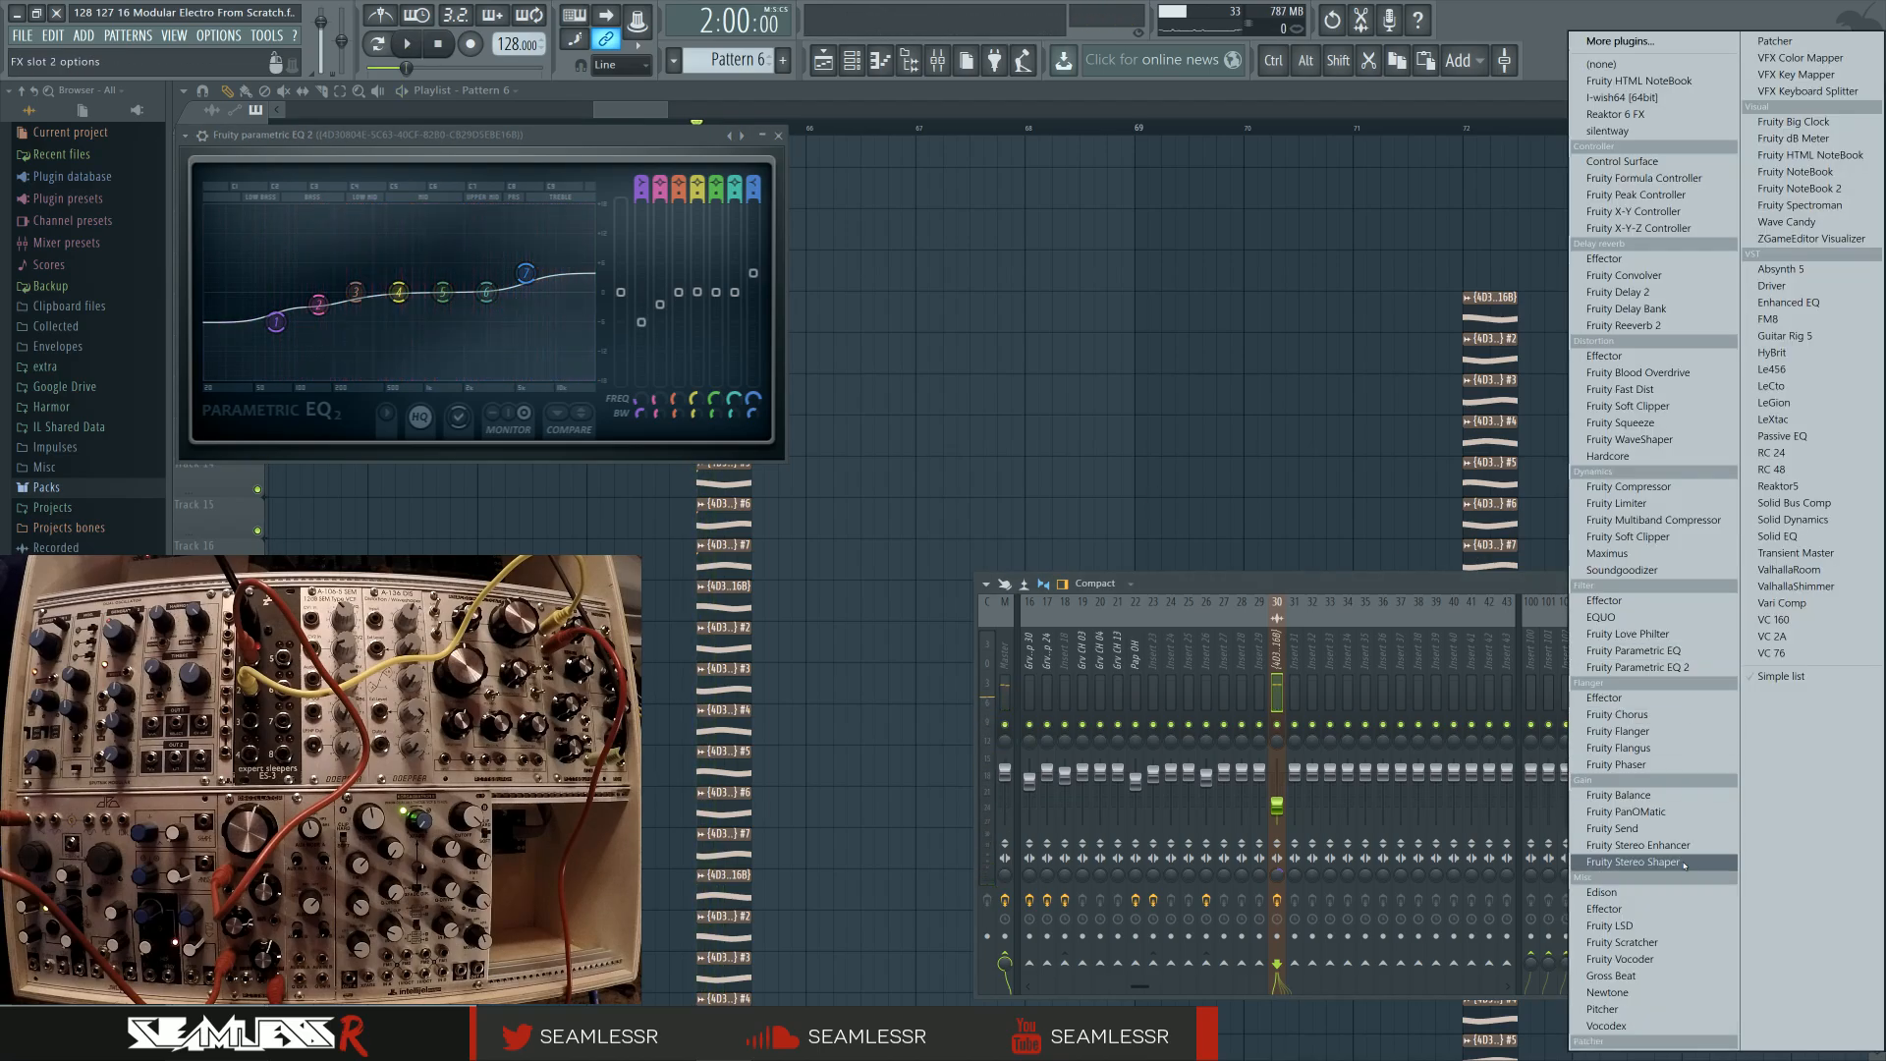
pyautogui.click(1656, 553)
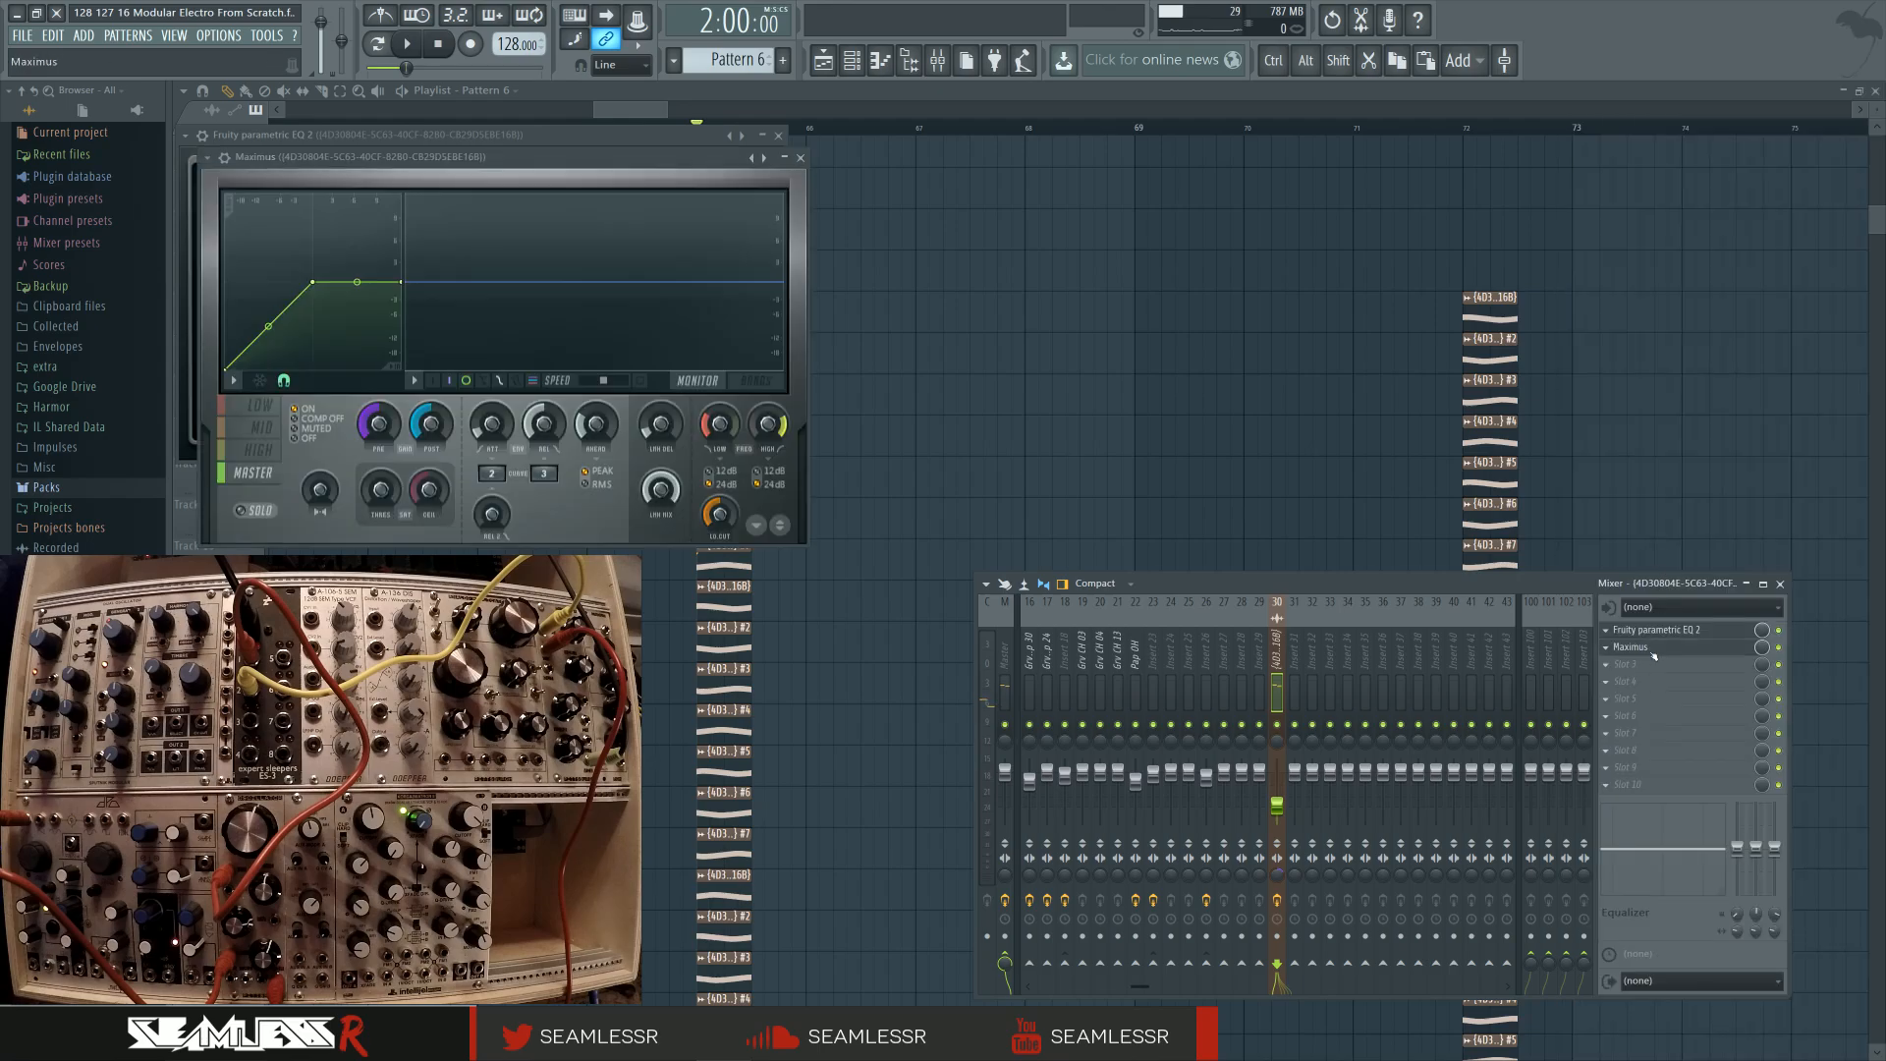
# Reorder insert 30's effects so Maximus precedes Fruity Parametric EQ 2, separate their windows and play back the chord
pyautogui.click(1653, 633)
pyautogui.click(1653, 633)
pyautogui.press('space')
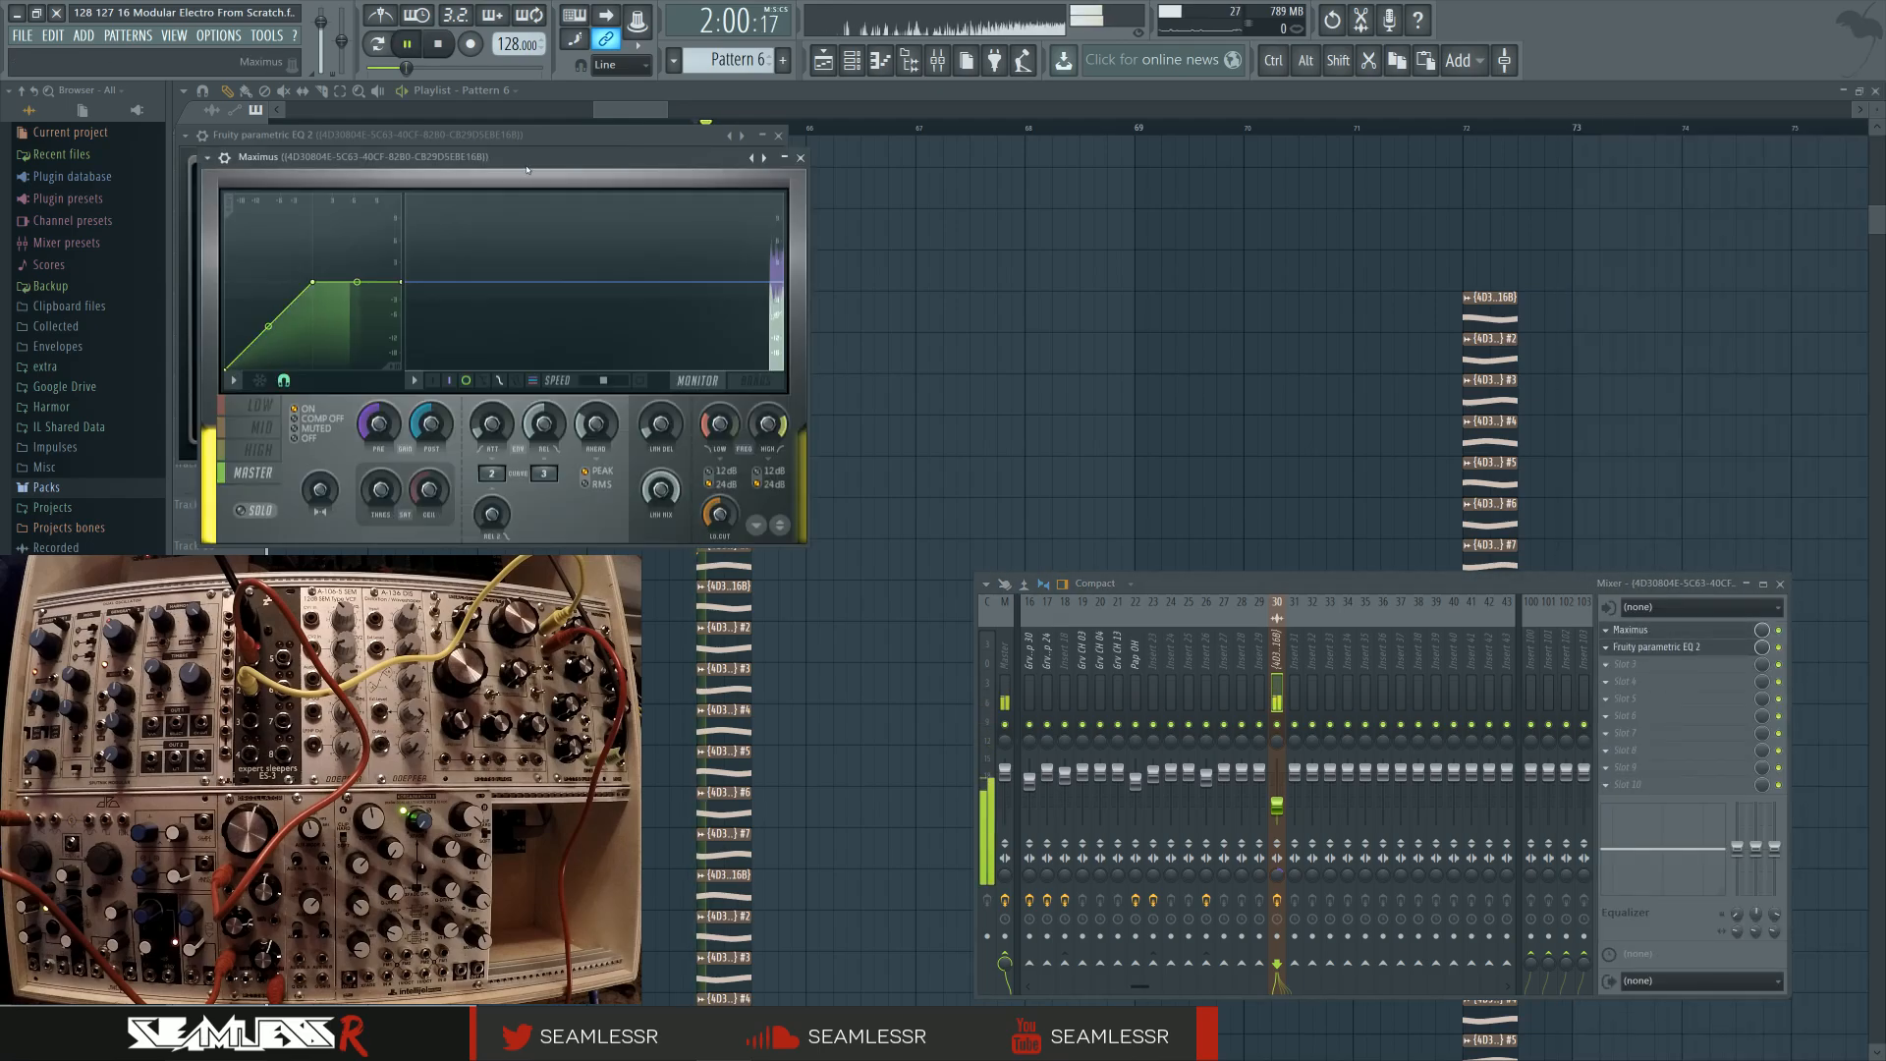
pyautogui.press('space')
pyautogui.moveTo(562, 156); pyautogui.dragTo(874, 442)
pyautogui.press('space')
pyautogui.press('space')
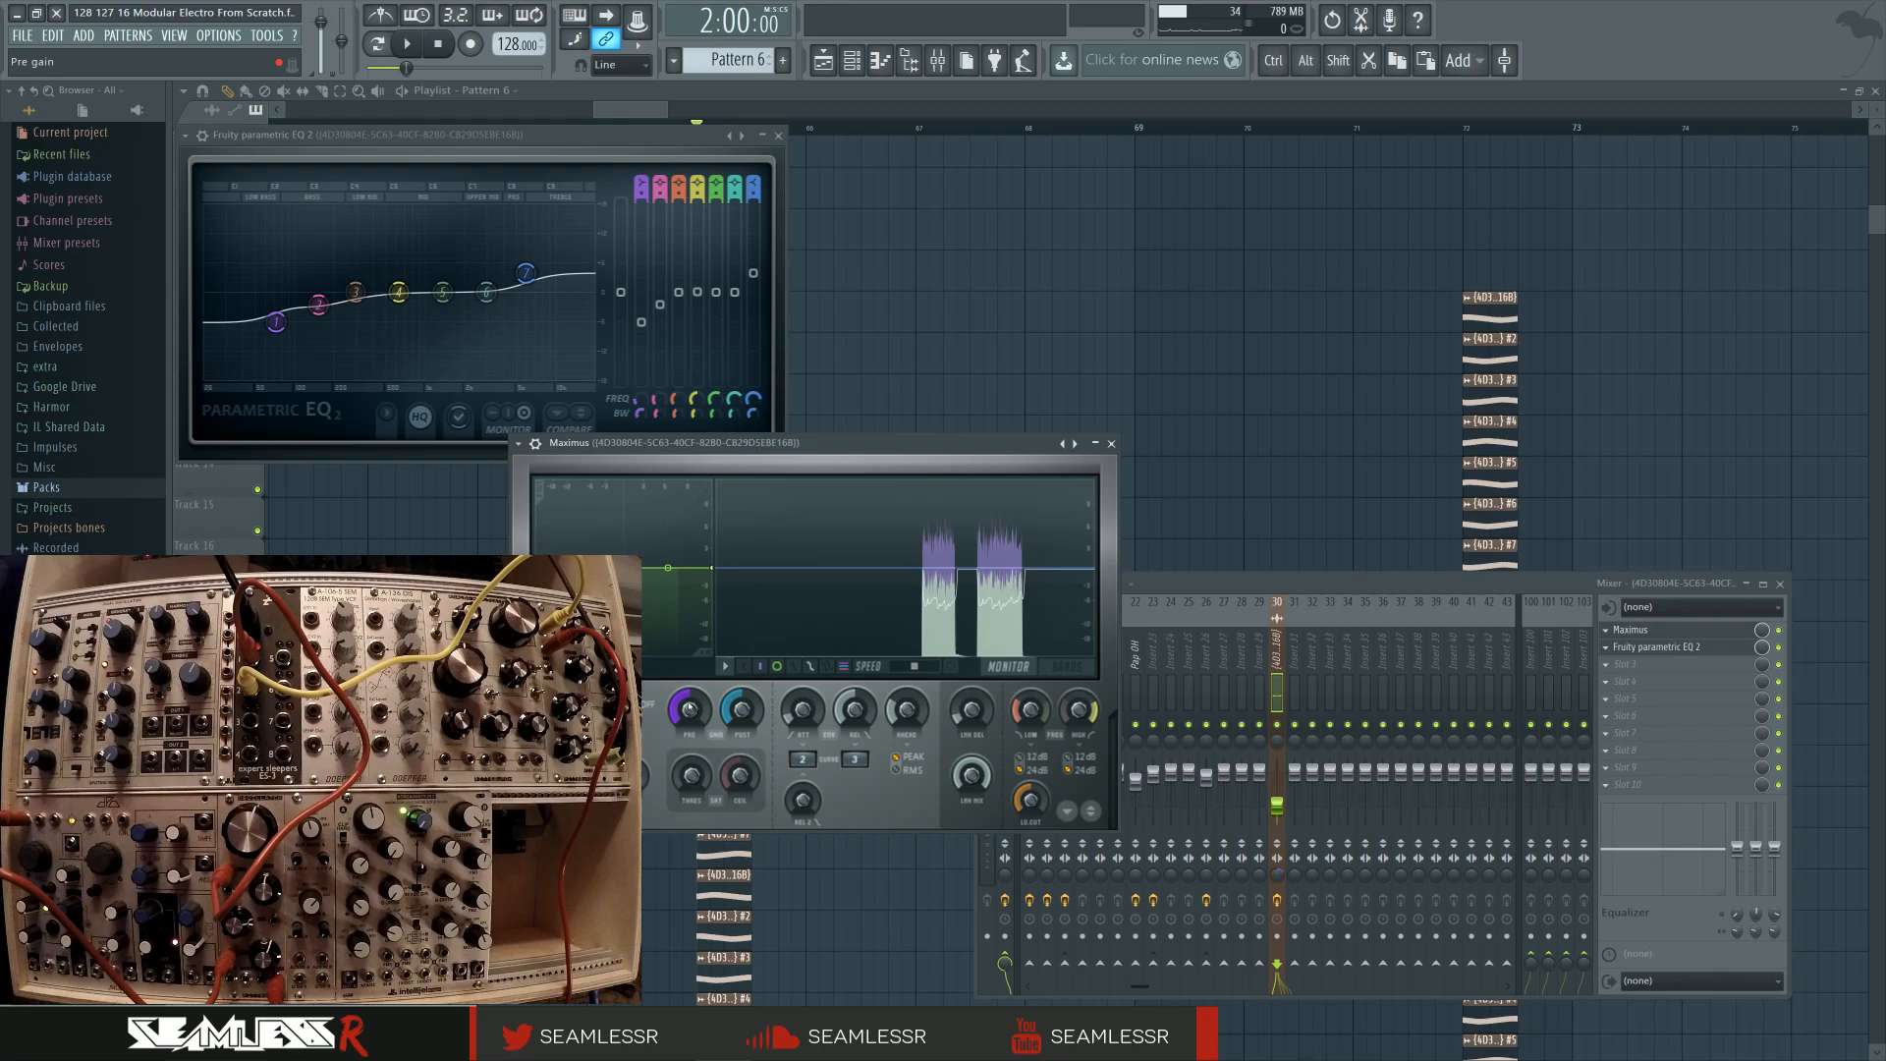
# Adjust Maximus's low-band crossover frequency and low cut, checking the bands display while playing back the chord
pyautogui.press('space')
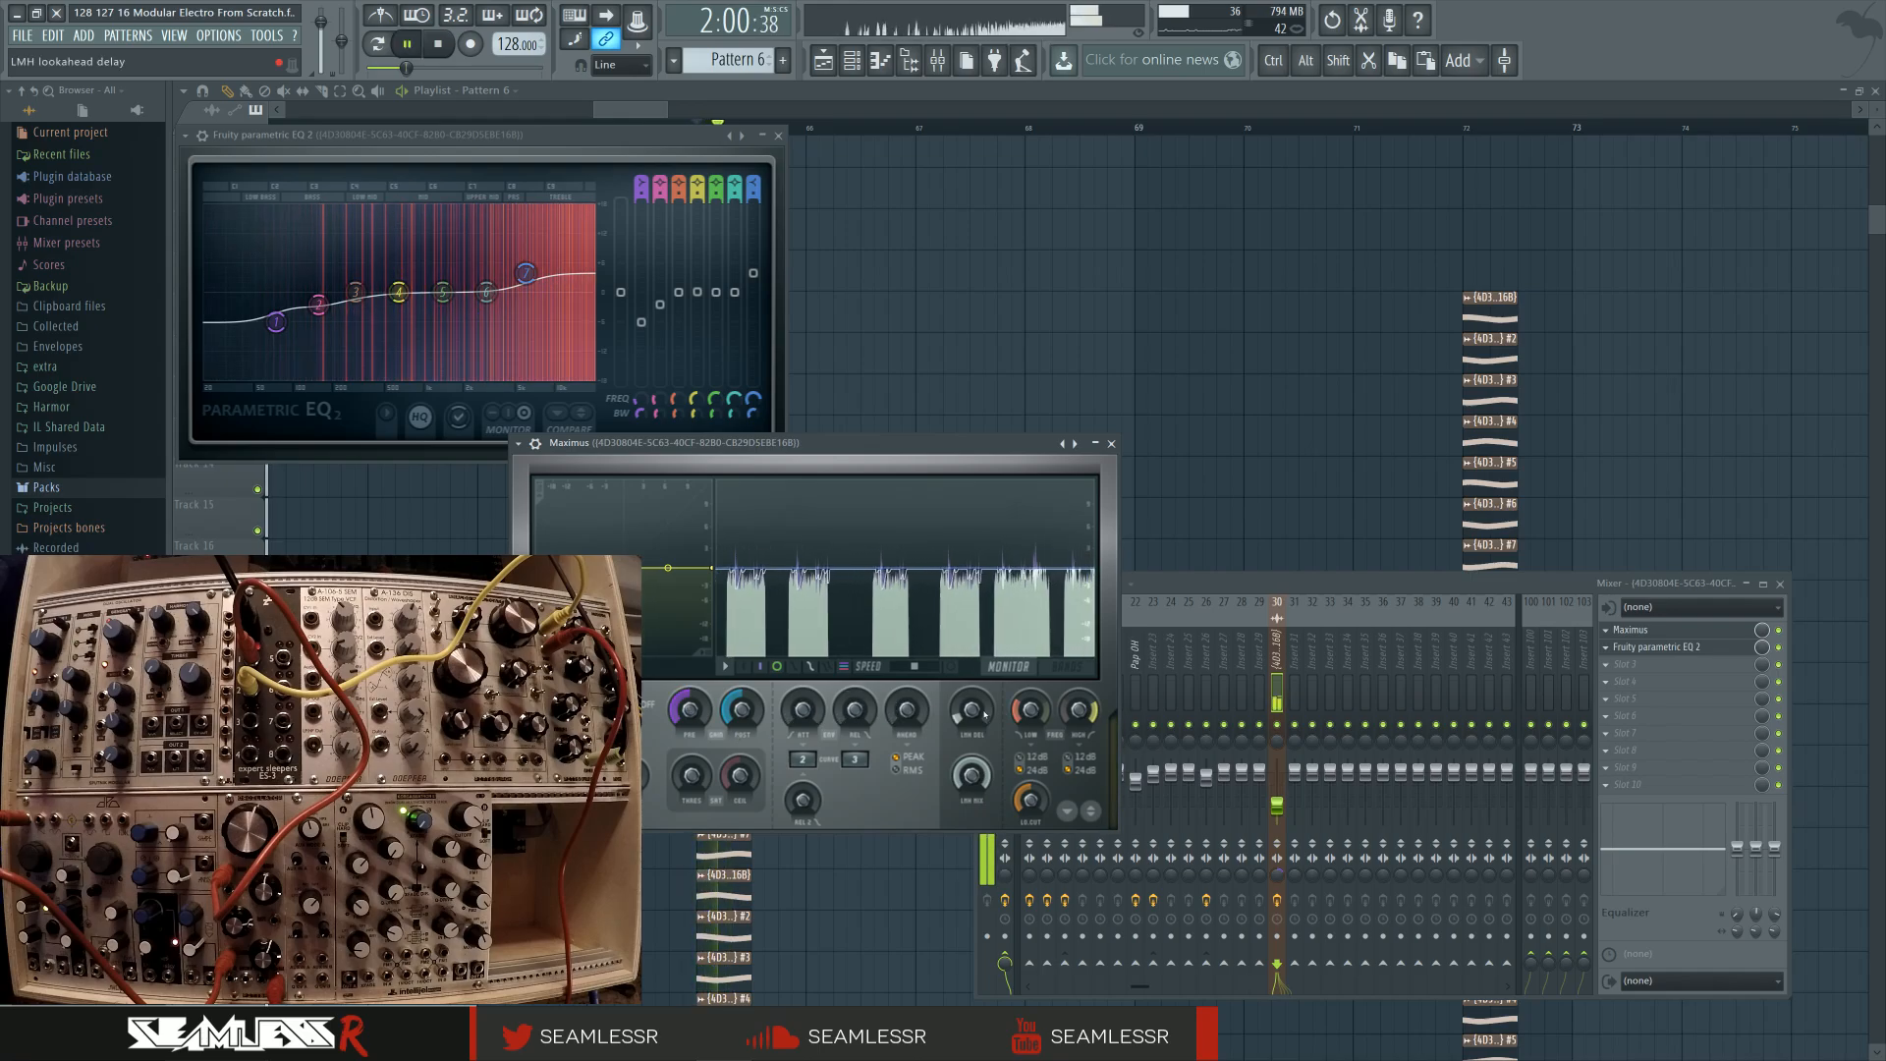
pyautogui.press('space')
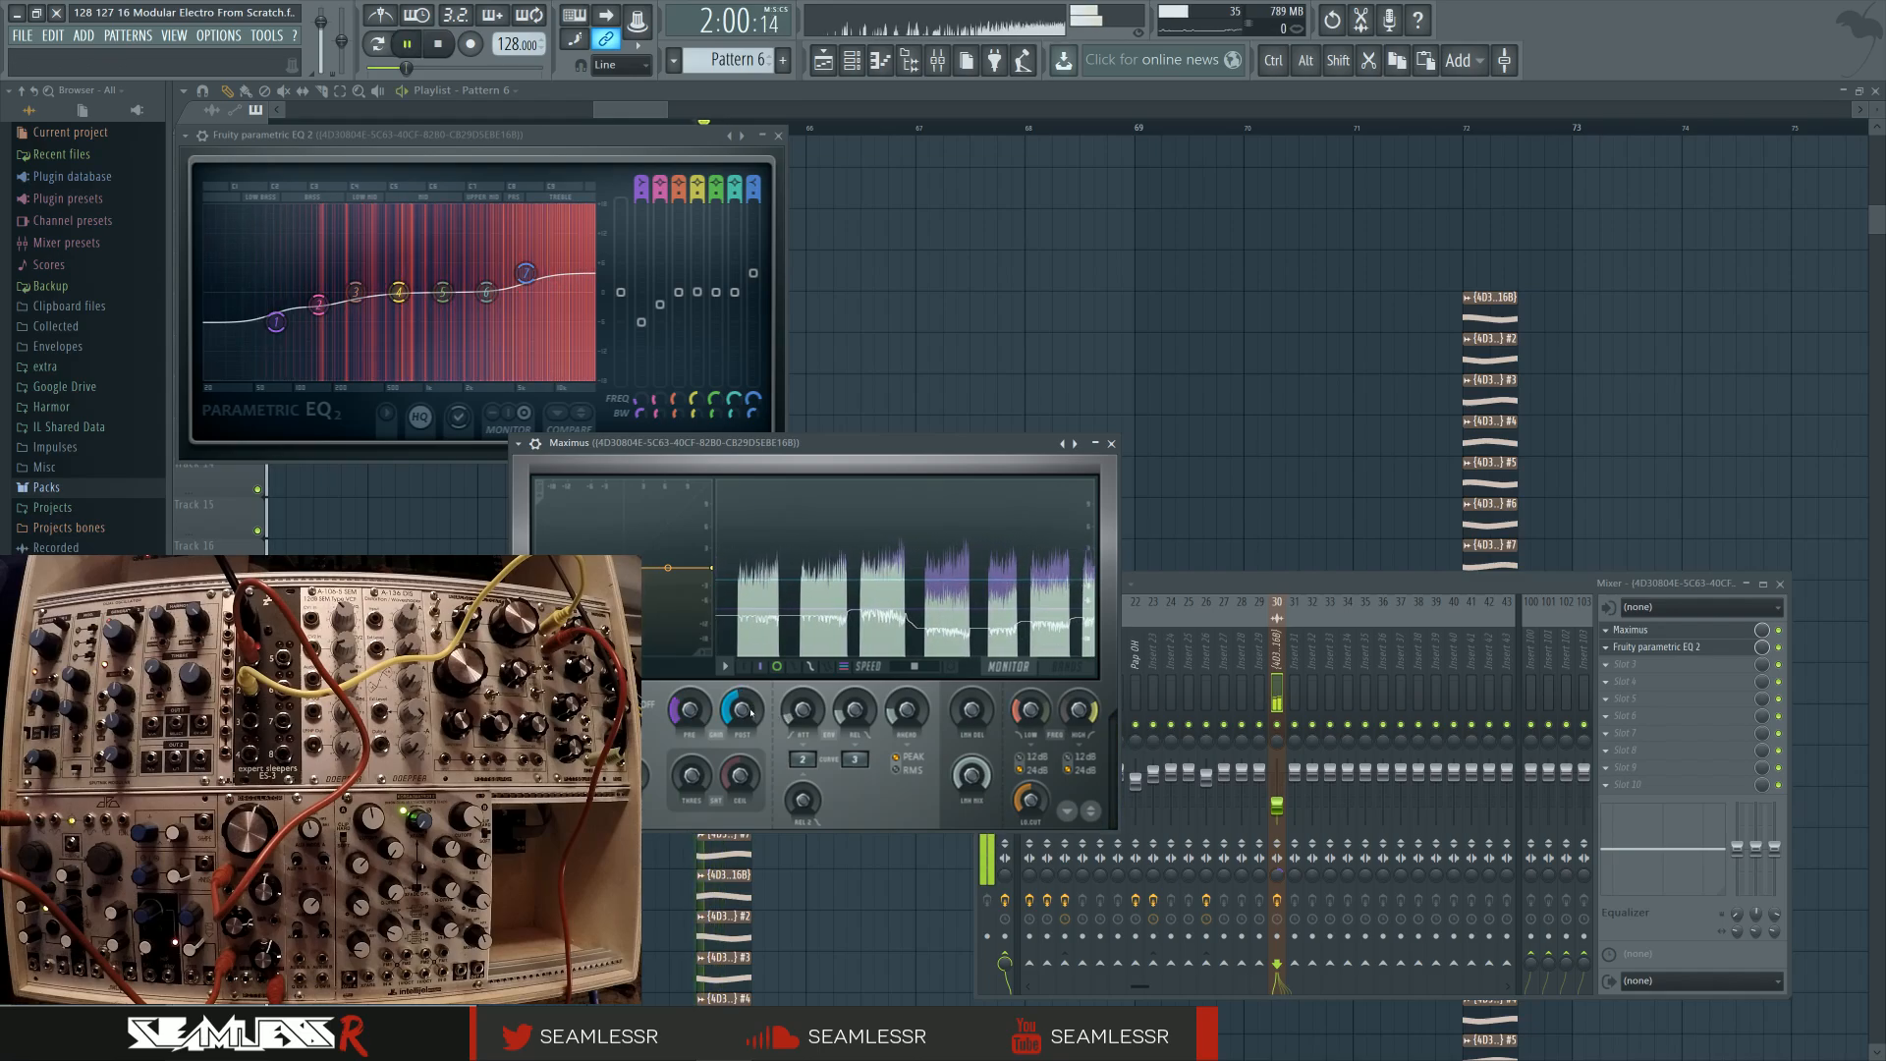
pyautogui.press('space')
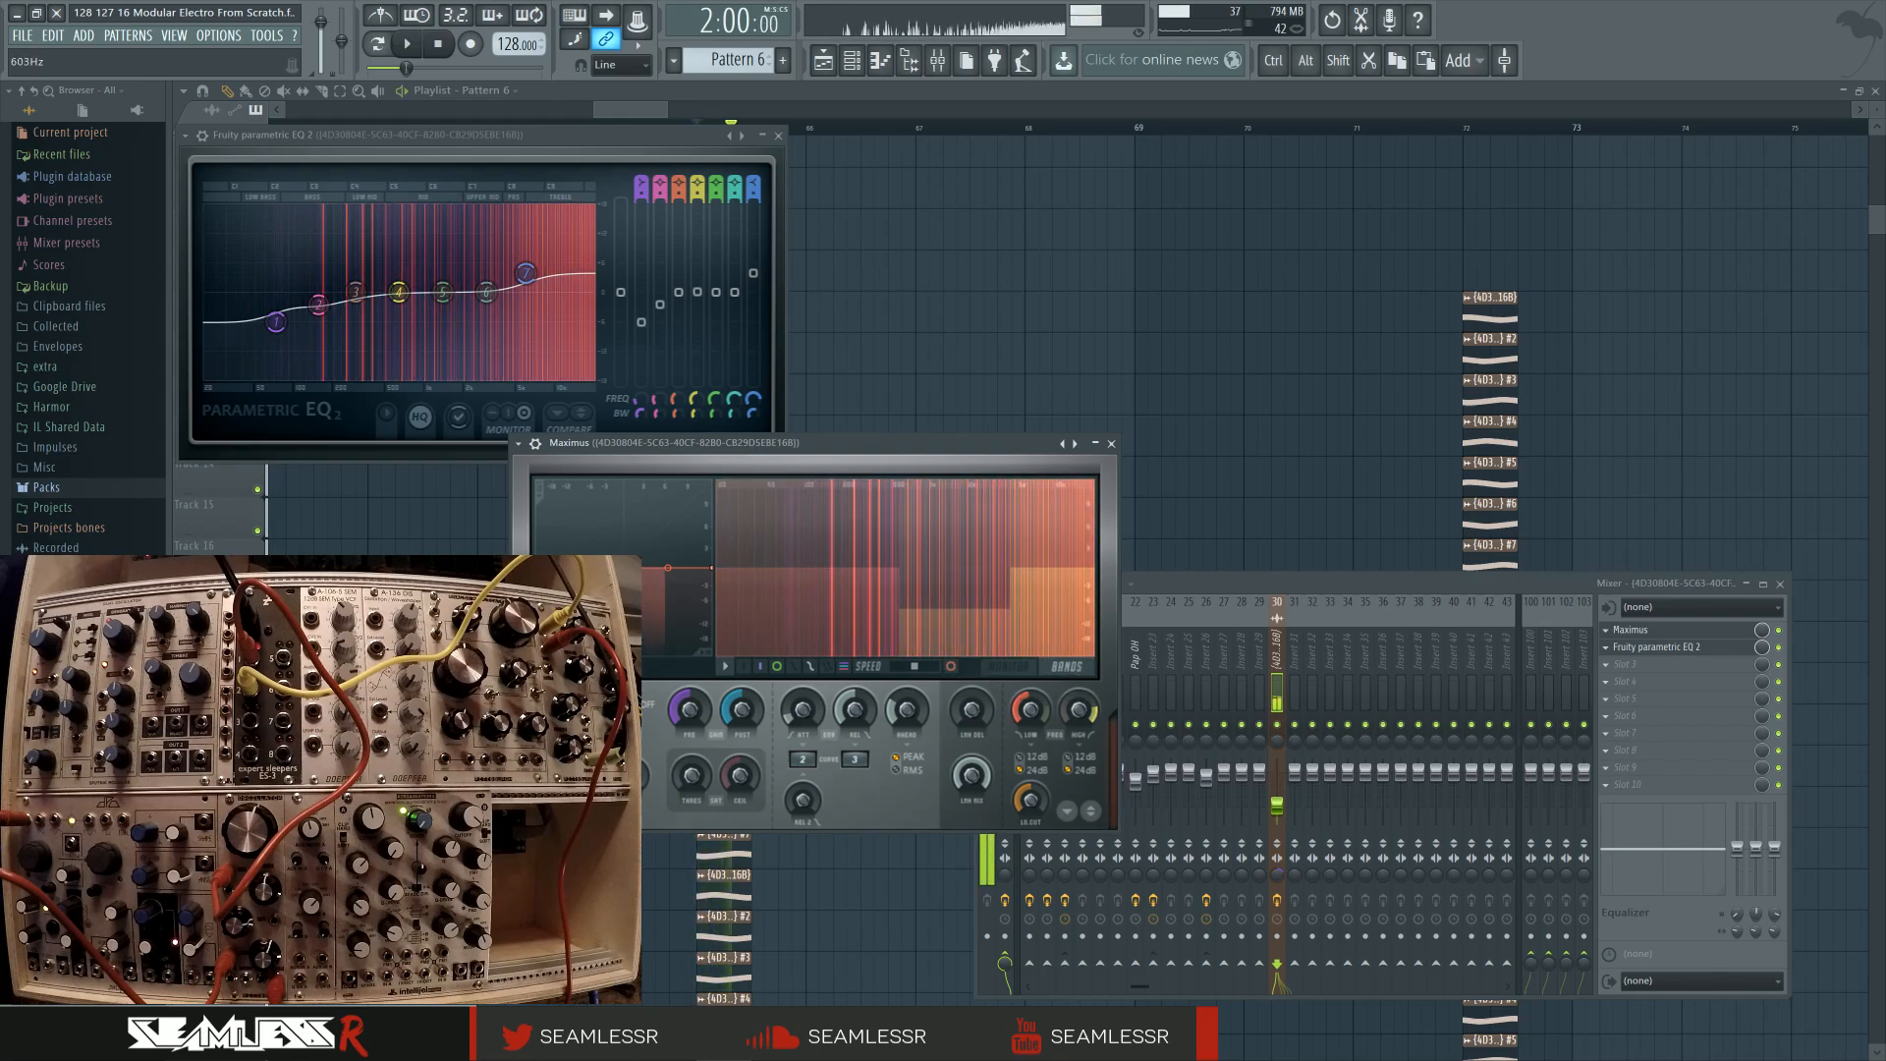
pyautogui.moveTo(1030, 709); pyautogui.dragTo(1030, 701)
pyautogui.moveTo(1031, 799); pyautogui.dragTo(1030, 771)
pyautogui.click(1005, 668)
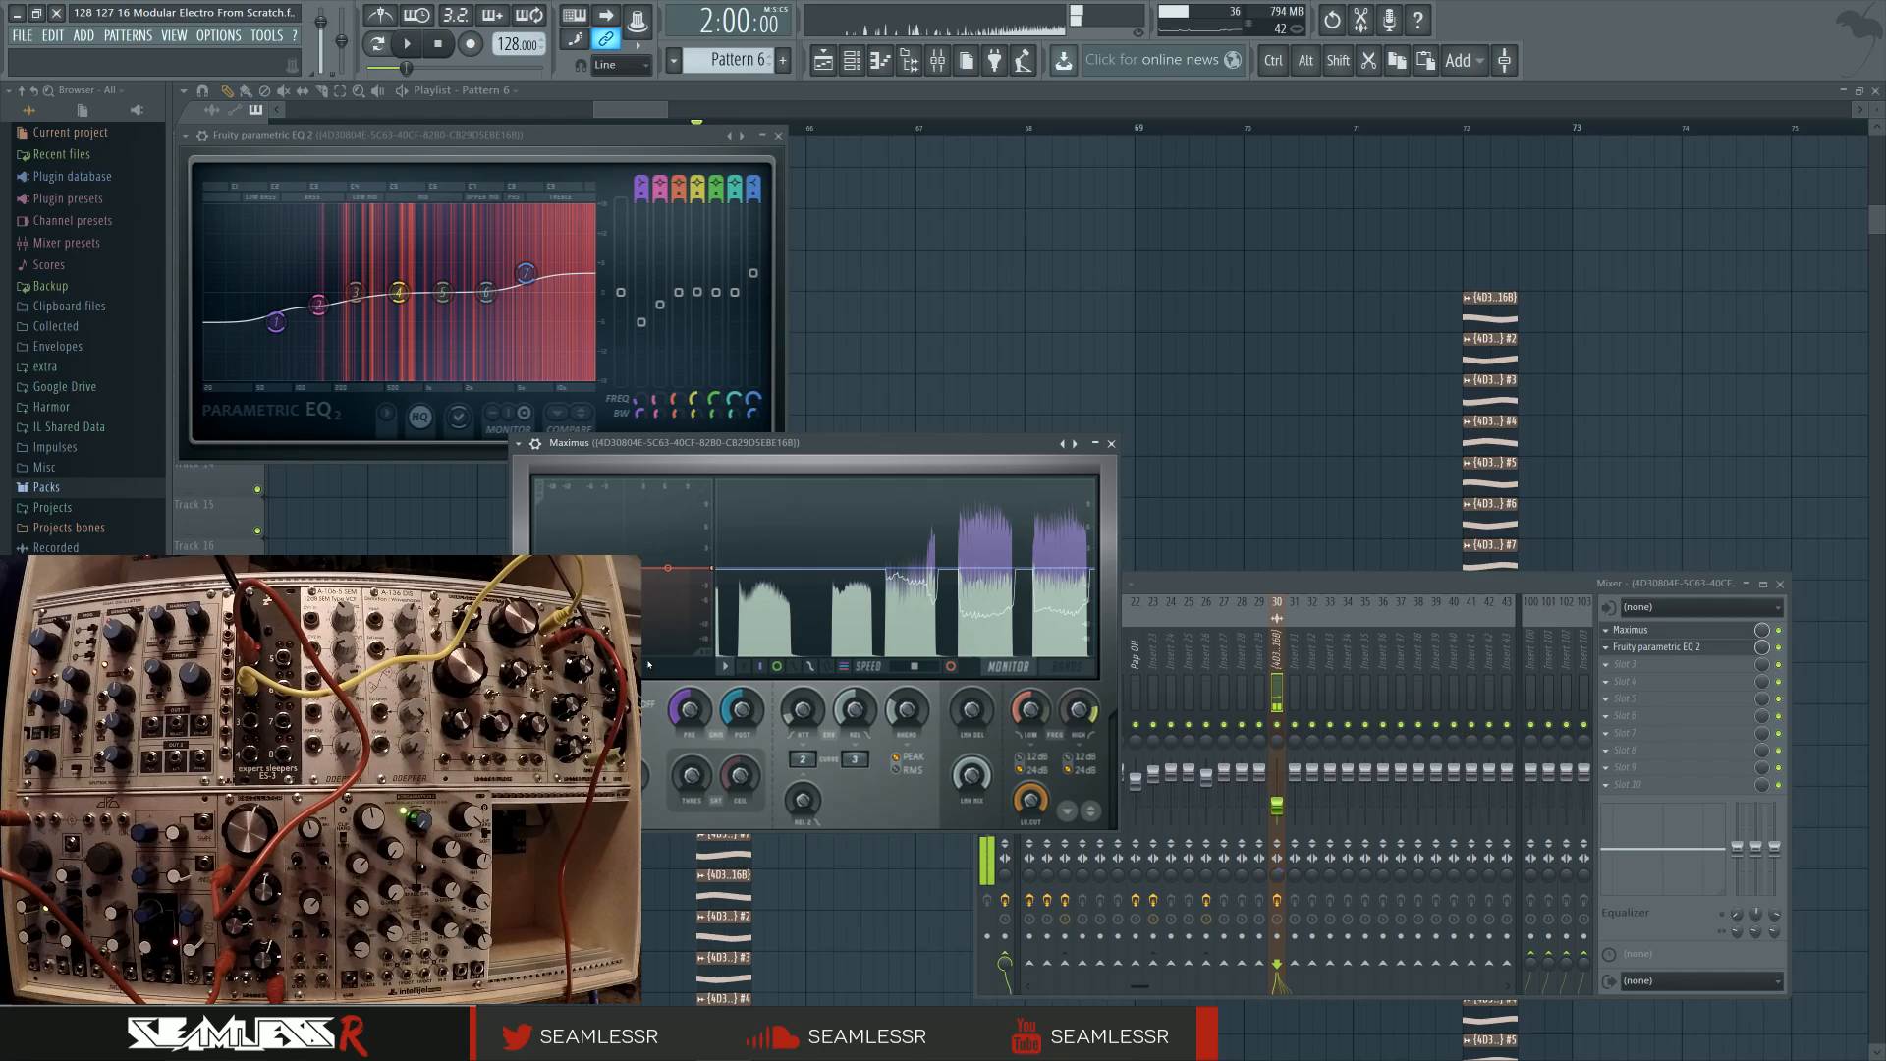
pyautogui.press('space')
pyautogui.click(730, 714)
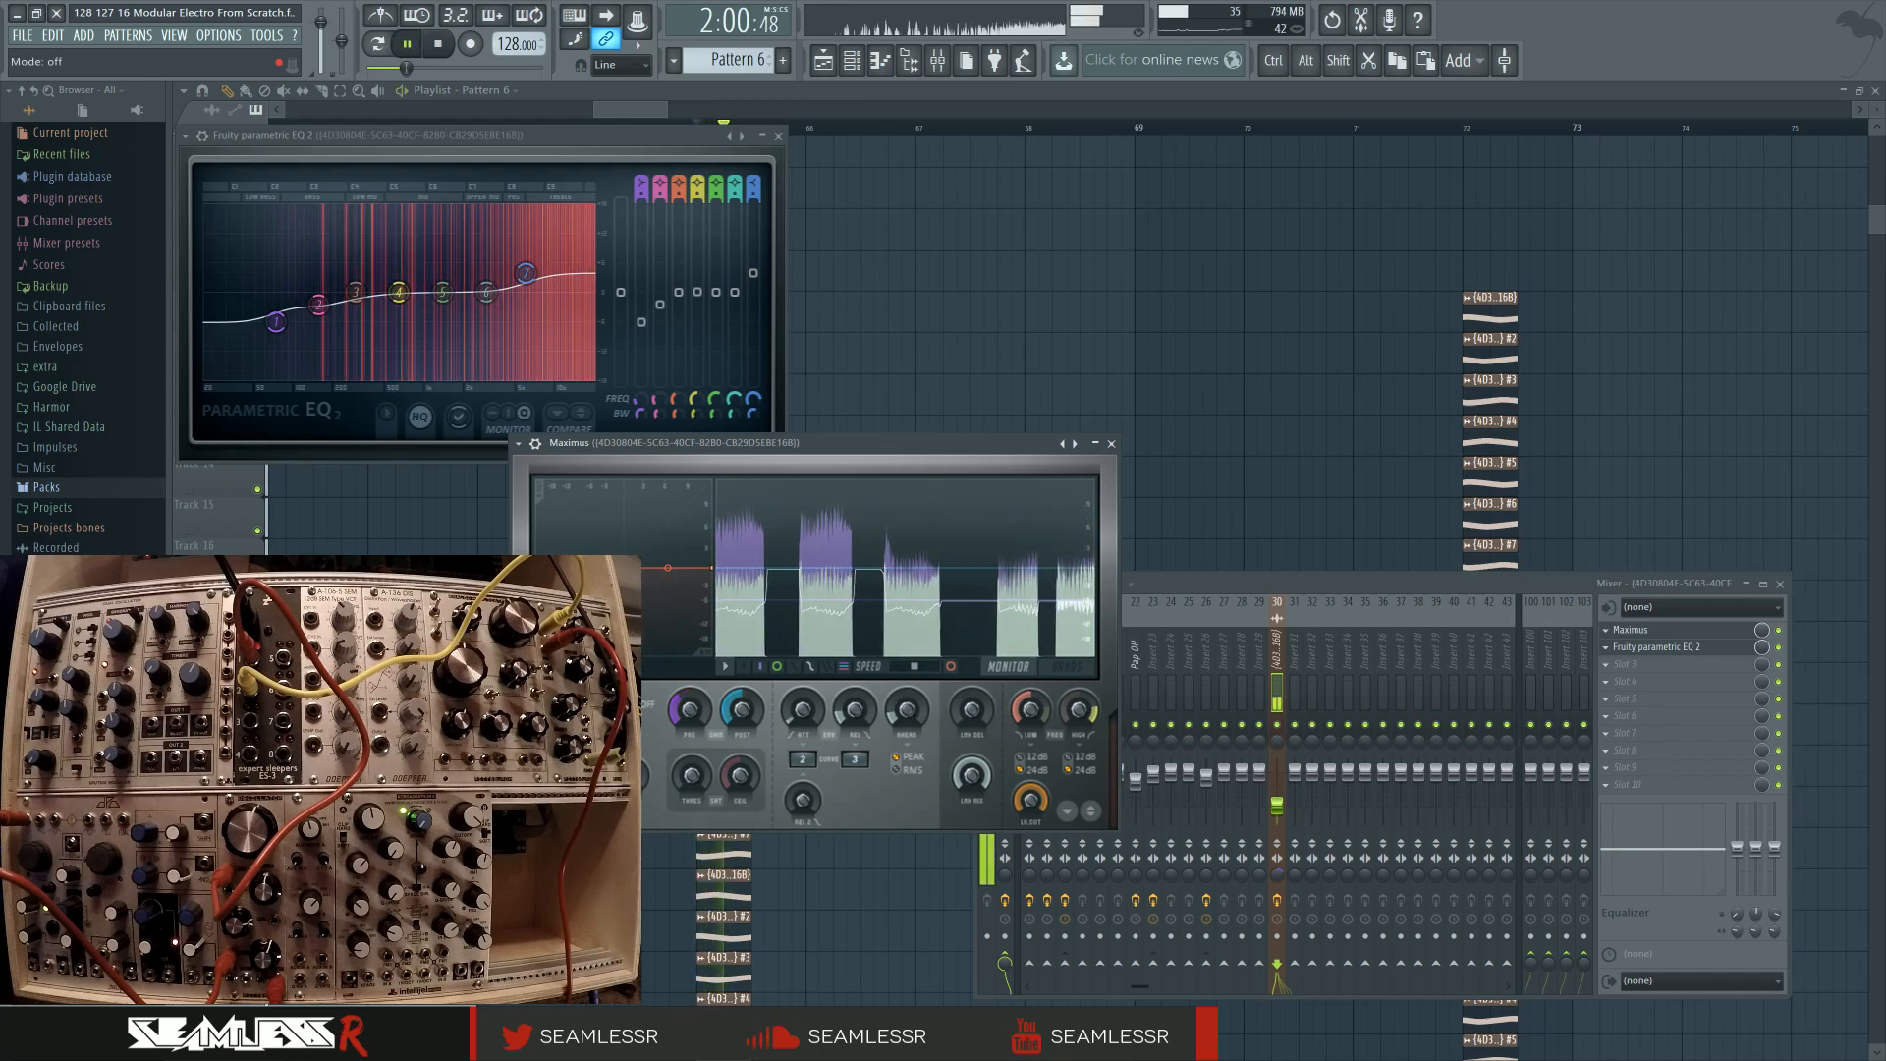
# Raise mixer insert 30's level slightly and reduce the EQ's band 7 high-shelf boost while playing back the chord
pyautogui.press('space')
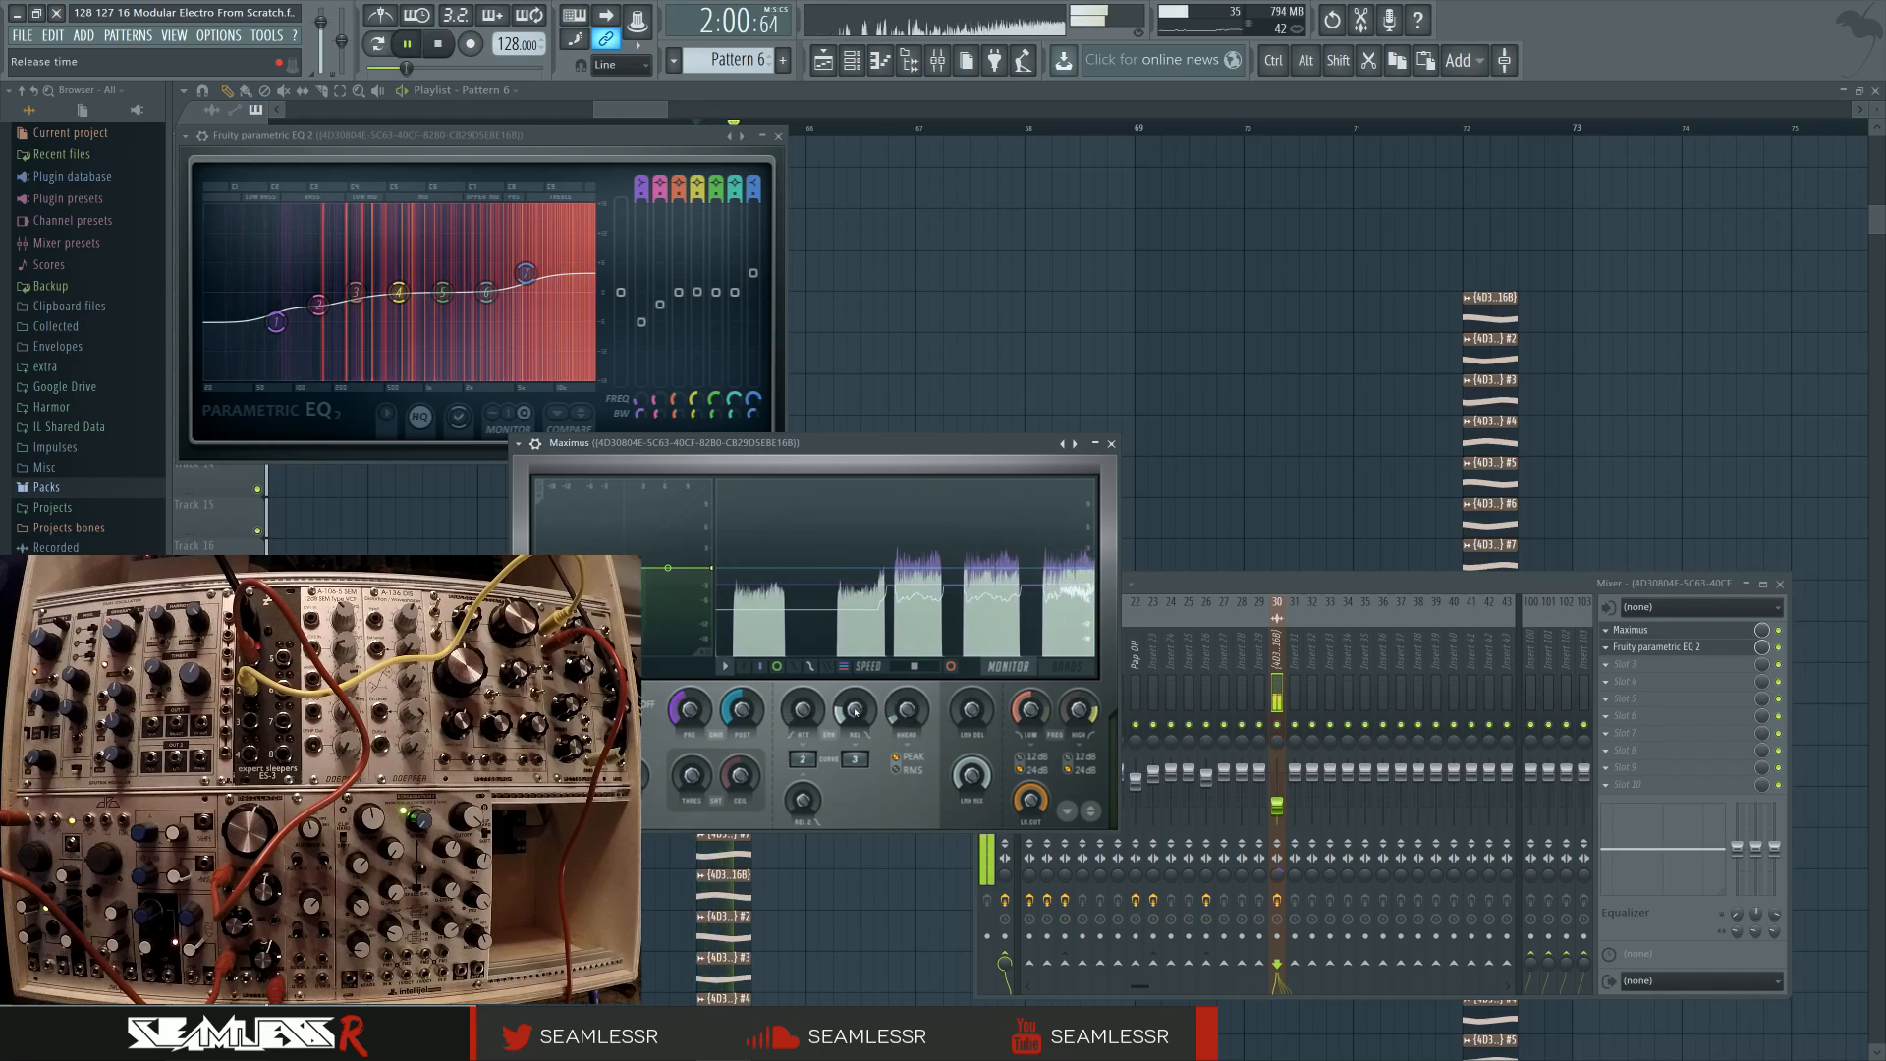
pyautogui.press('space')
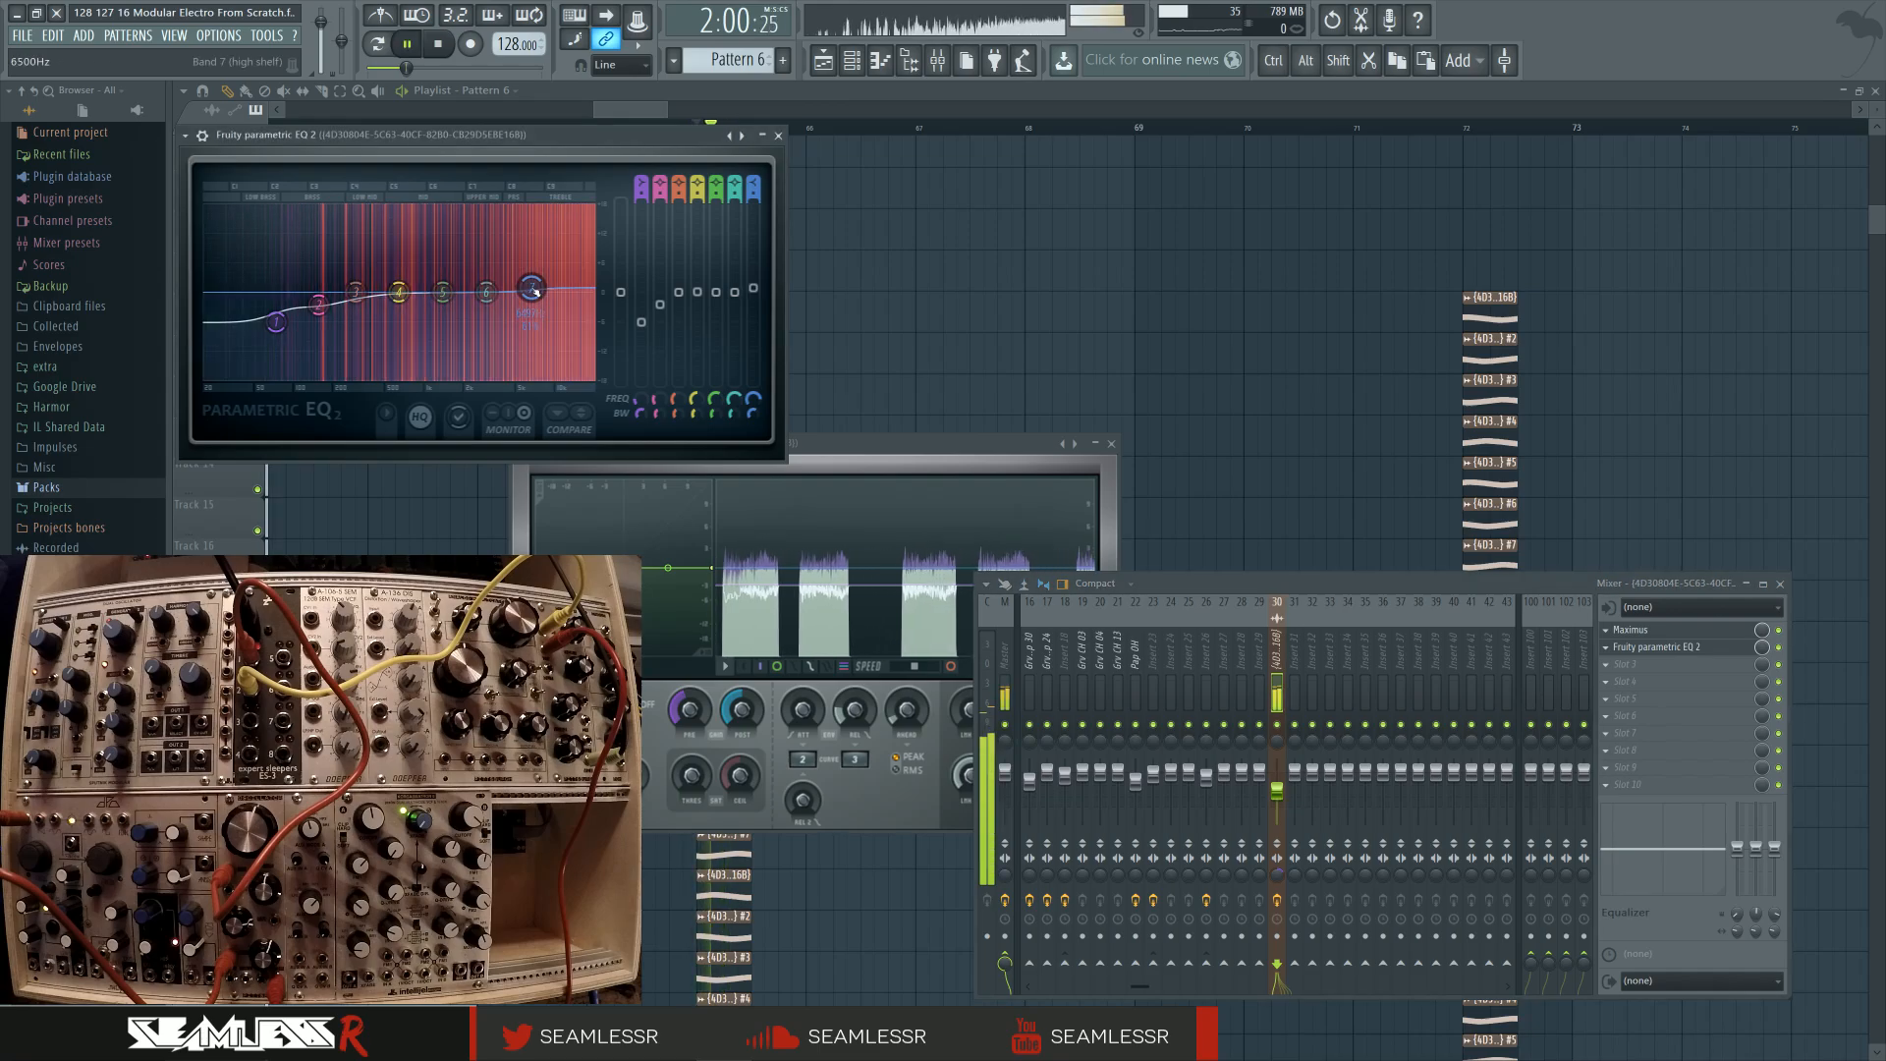
pyautogui.moveTo(526, 273); pyautogui.dragTo(532, 287)
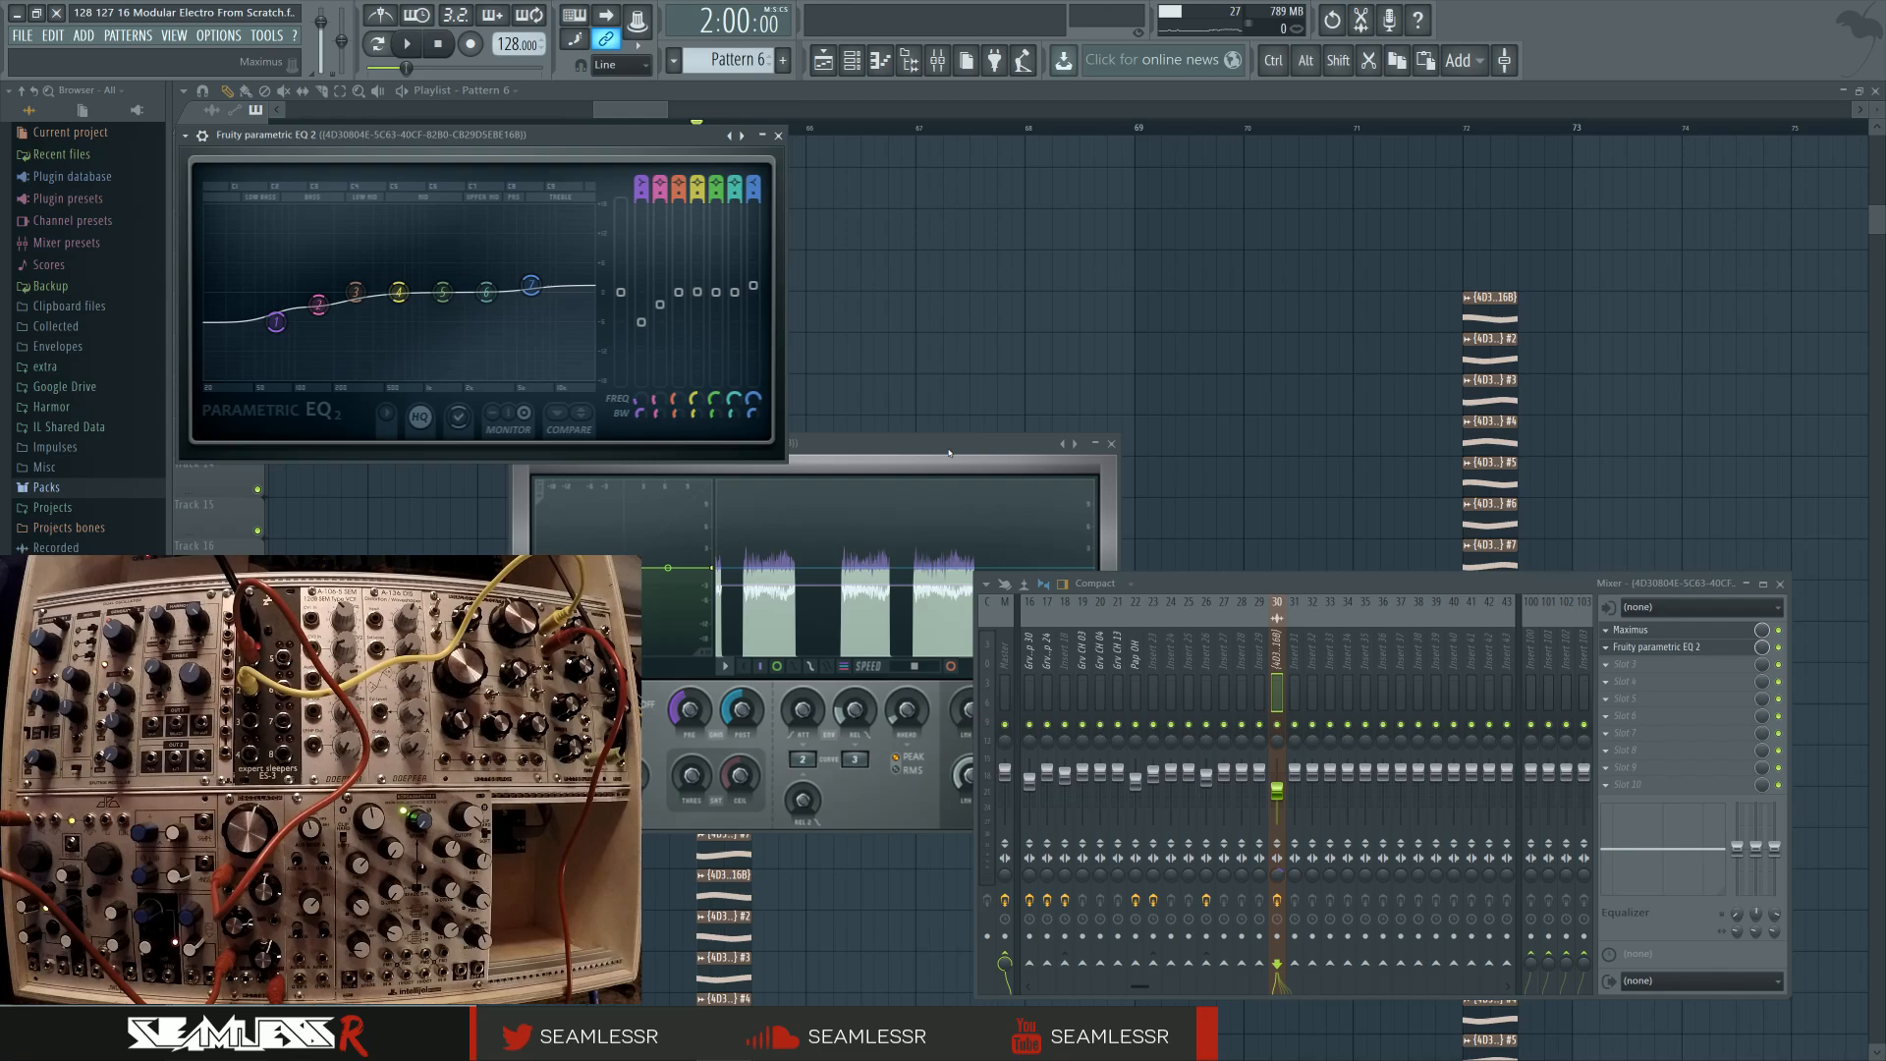
pyautogui.press('space')
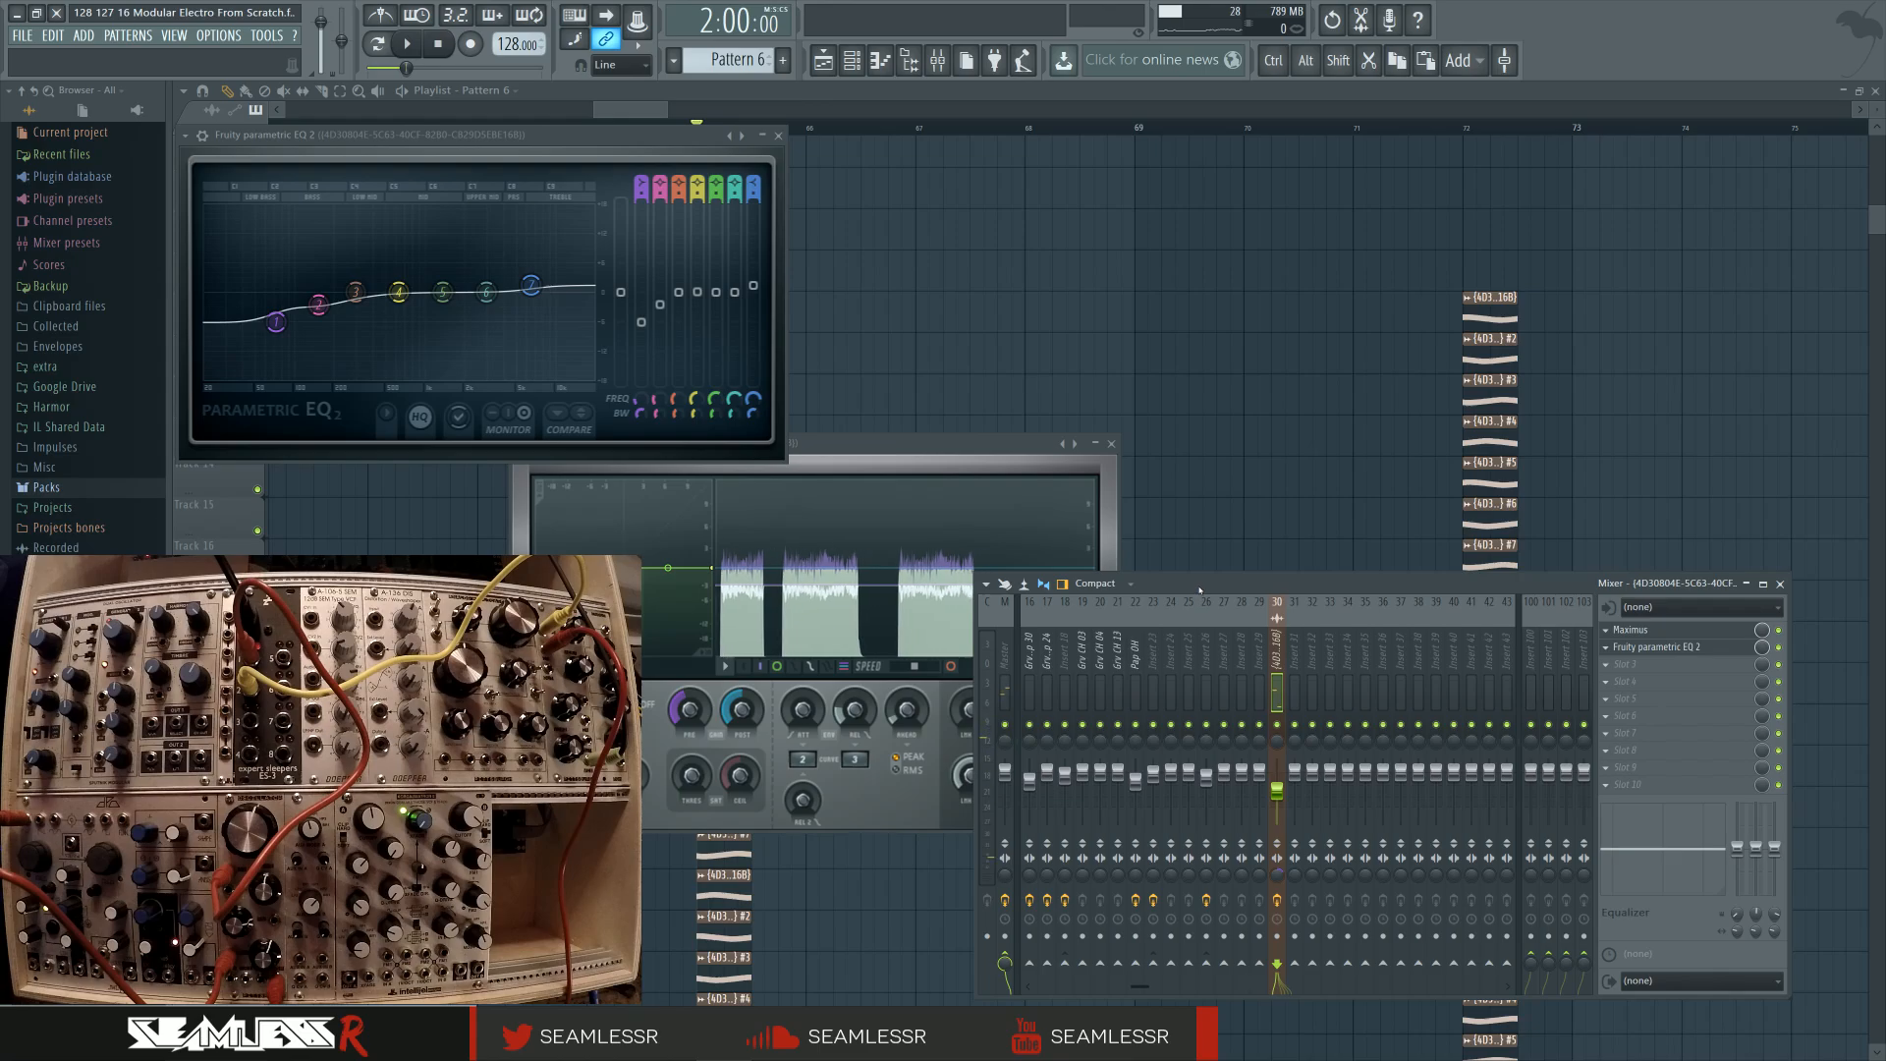
pyautogui.press('space')
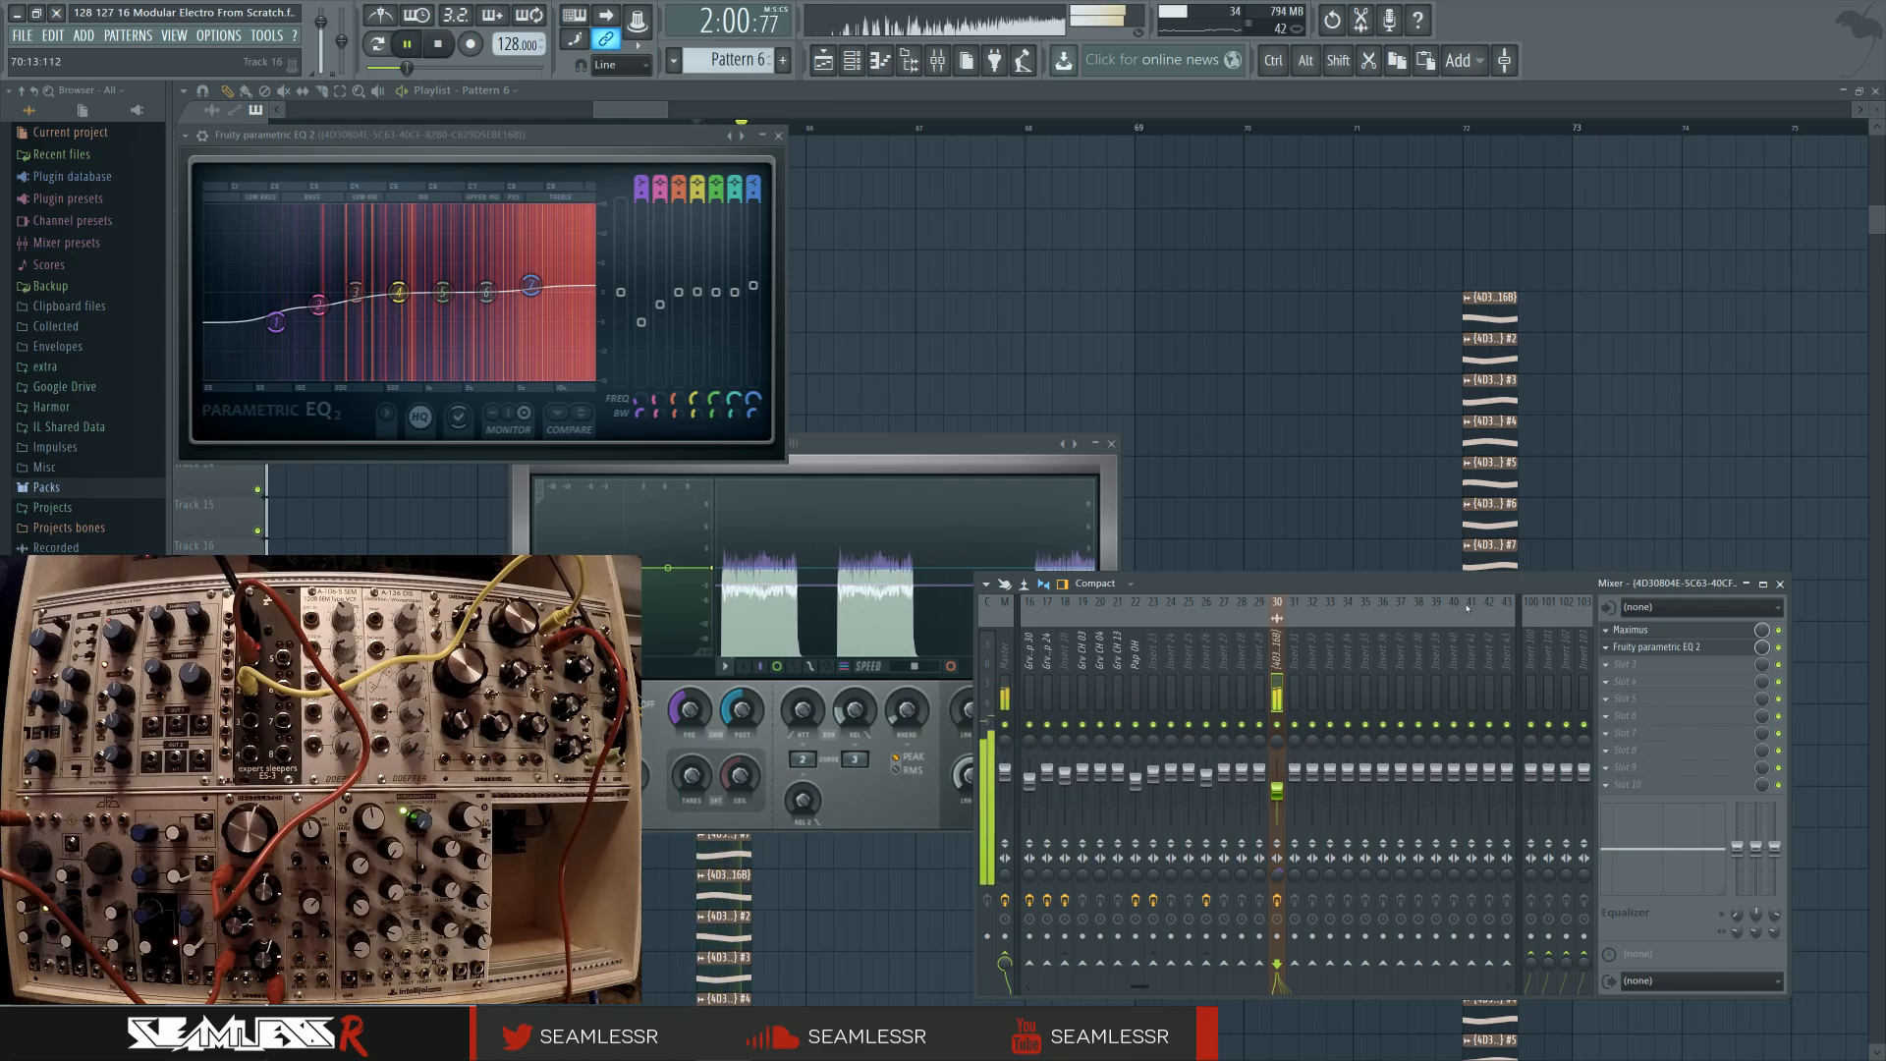
# Boost EQ band 6, flatten band 7 and place the EQ back before Maximus while replaying the chord
pyautogui.moveTo(530, 286); pyautogui.dragTo(471, 257)
pyautogui.press('space')
pyautogui.press('space')
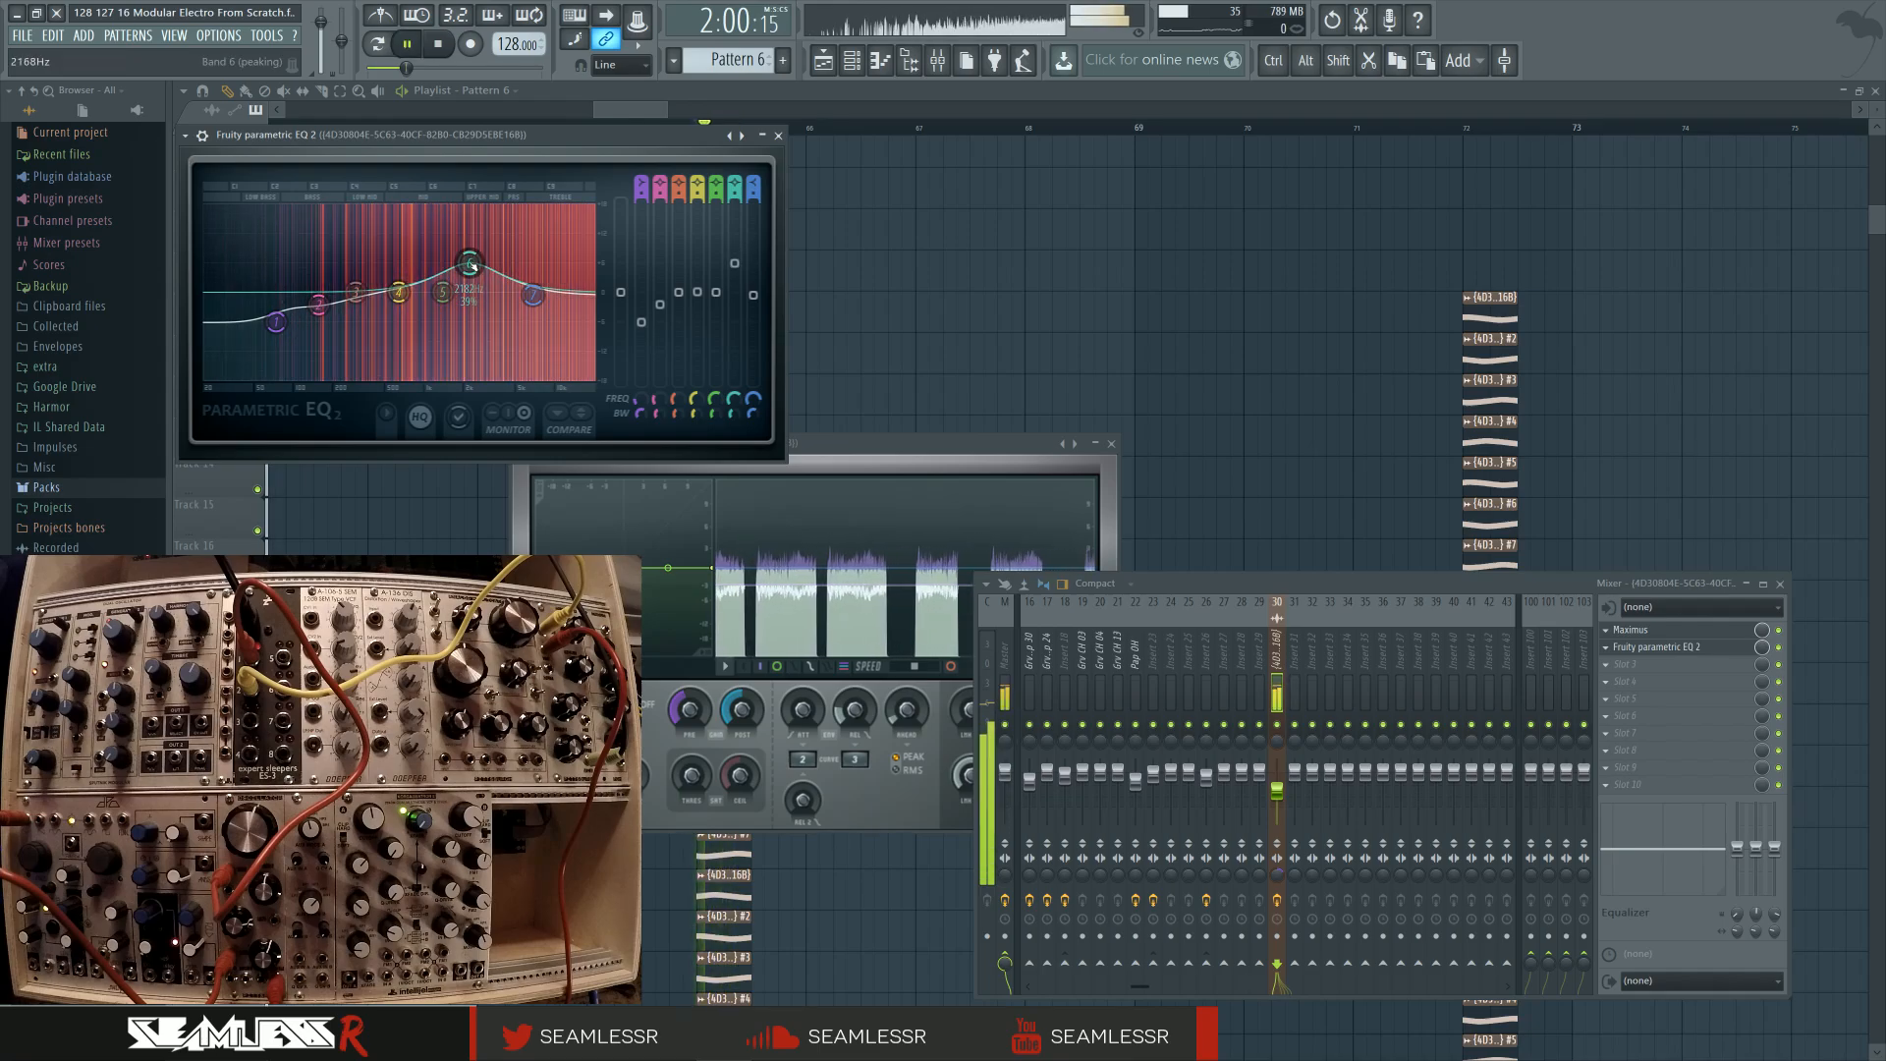
pyautogui.scroll(1, 1664, 643)
pyautogui.press('space')
pyautogui.press('space')
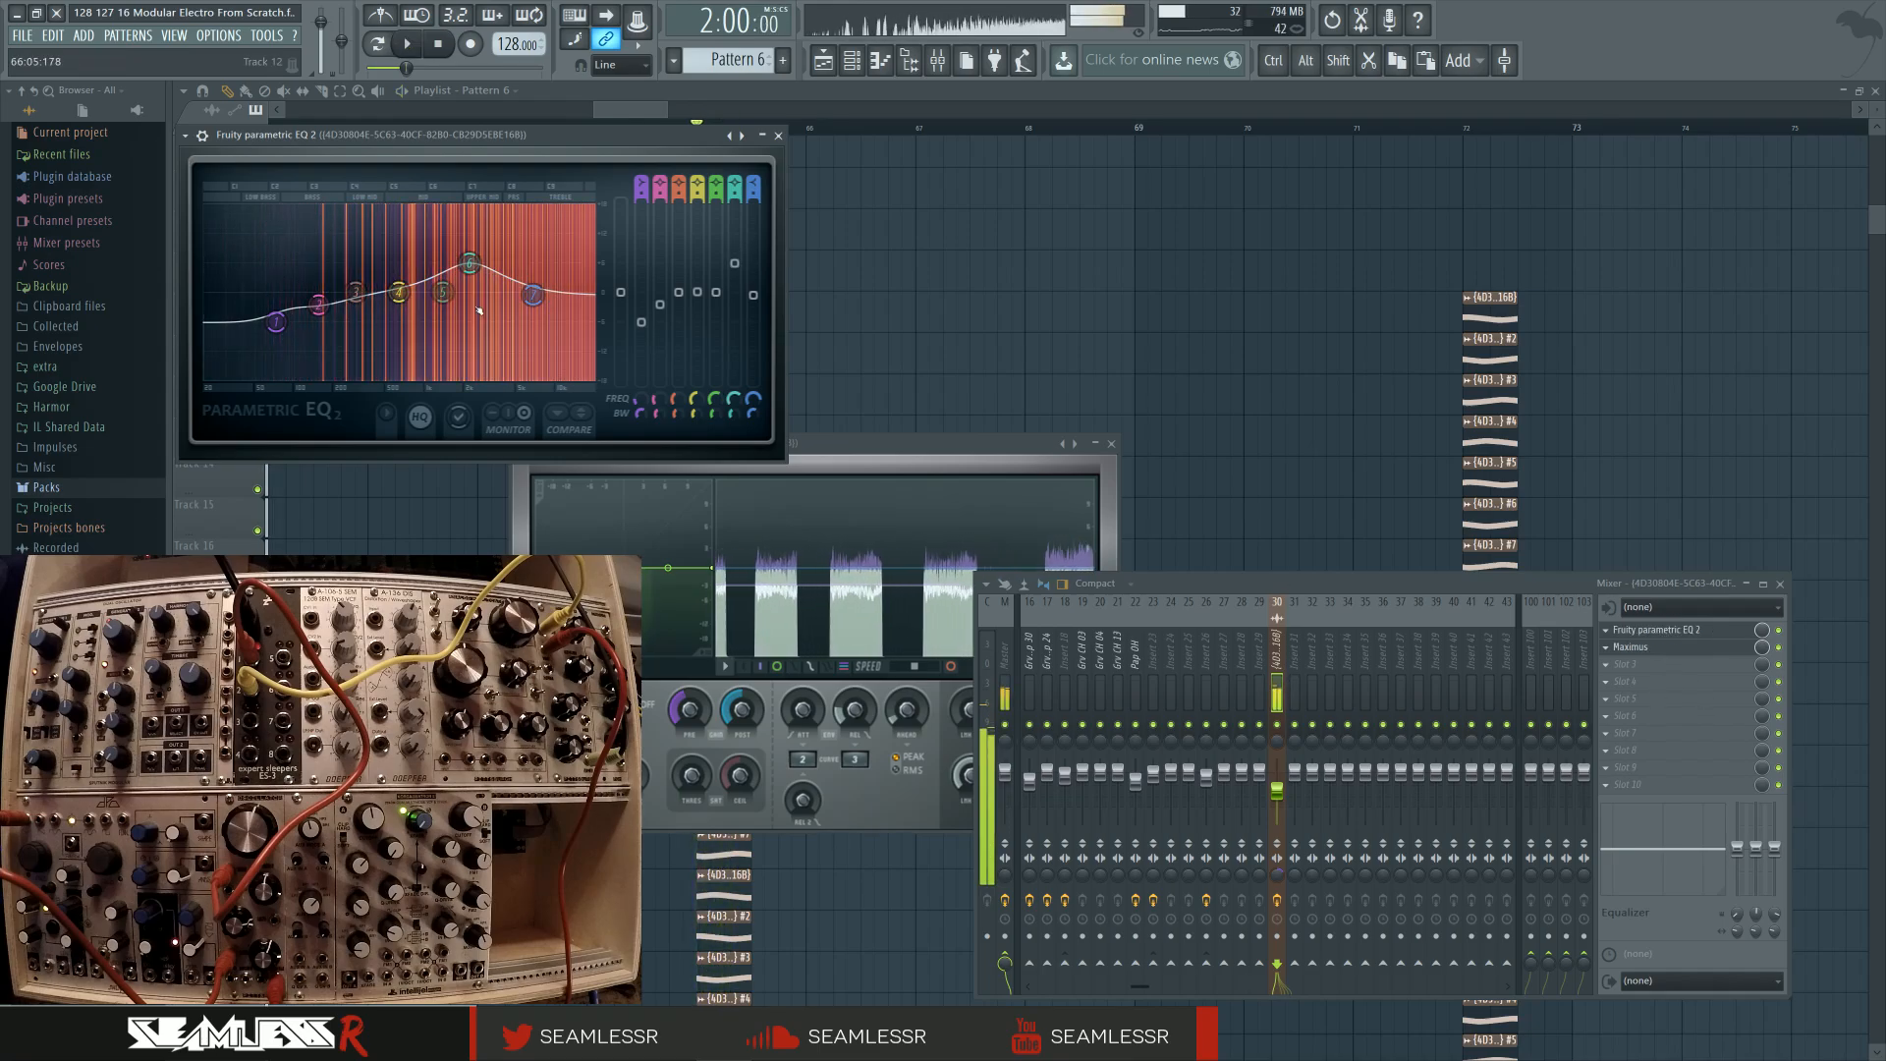
pyautogui.press('space')
pyautogui.press('space')
# Raise the EQ's band 6 peak a little further while repeatedly playing back the chord
pyautogui.moveTo(469, 263)
pyautogui.mouseDown()
pyautogui.moveTo(499, 257)
pyautogui.moveTo(455, 255)
pyautogui.moveTo(474, 253)
pyautogui.mouseUp()
pyautogui.press('space')
pyautogui.press('space')
pyautogui.press('space')
pyautogui.press('space')
pyautogui.press('space')
pyautogui.press('space')
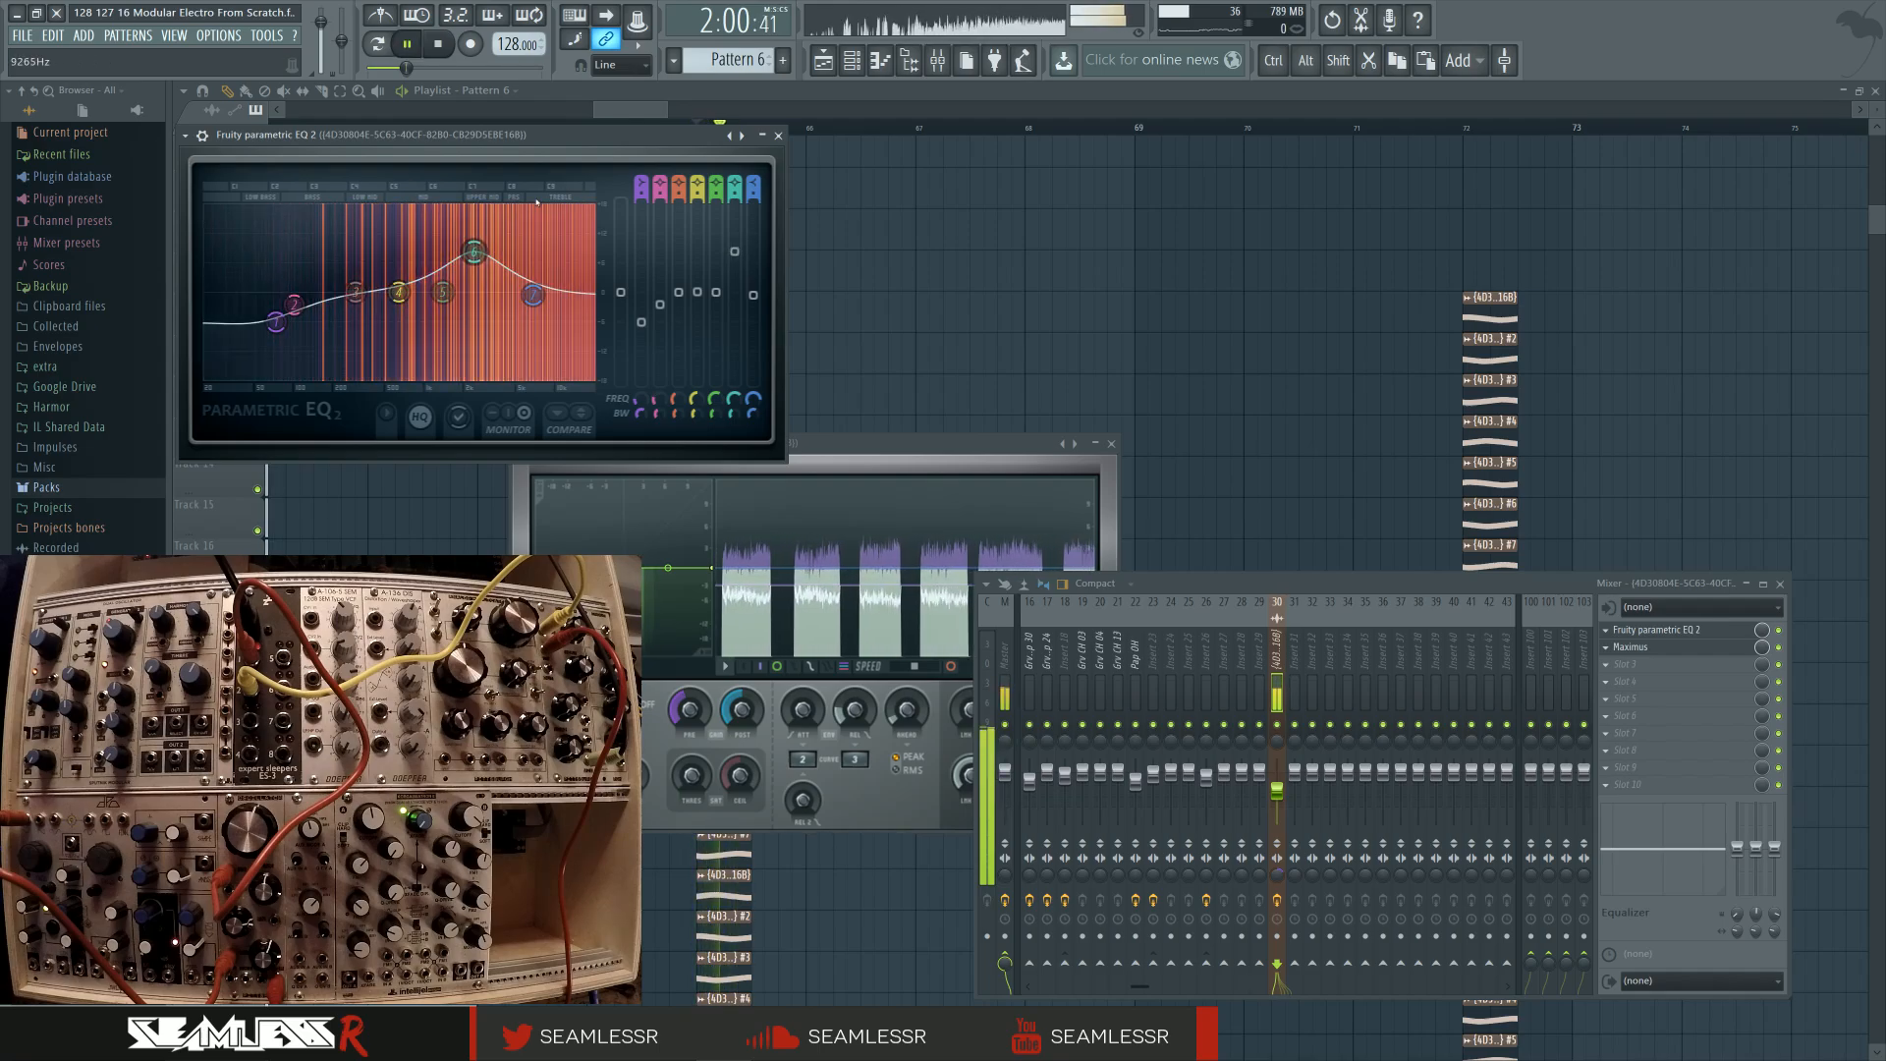
pyautogui.press('space')
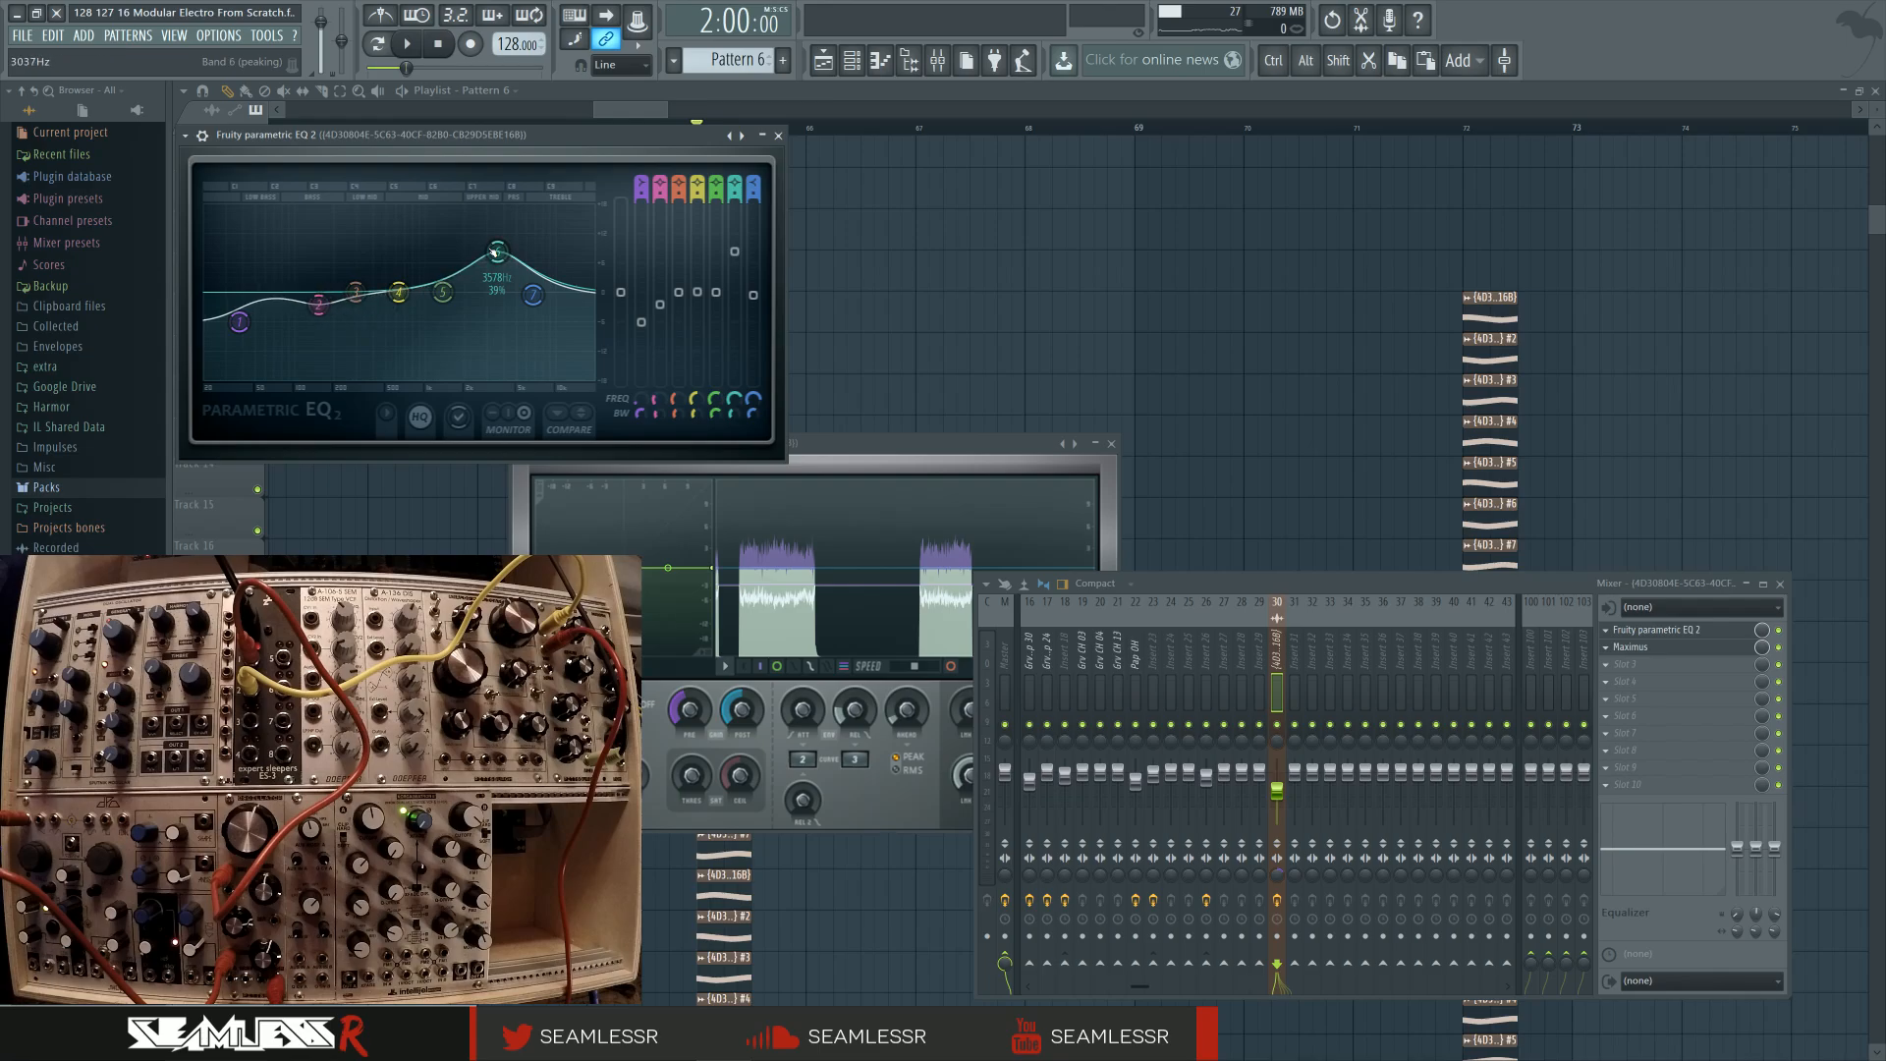
# Shift EQ band 6 to a higher frequency and fine-tune its bandwidth while playing back the chord
pyautogui.moveTo(499, 254); pyautogui.dragTo(521, 265)
pyautogui.moveTo(461, 134); pyautogui.dragTo(994, 223)
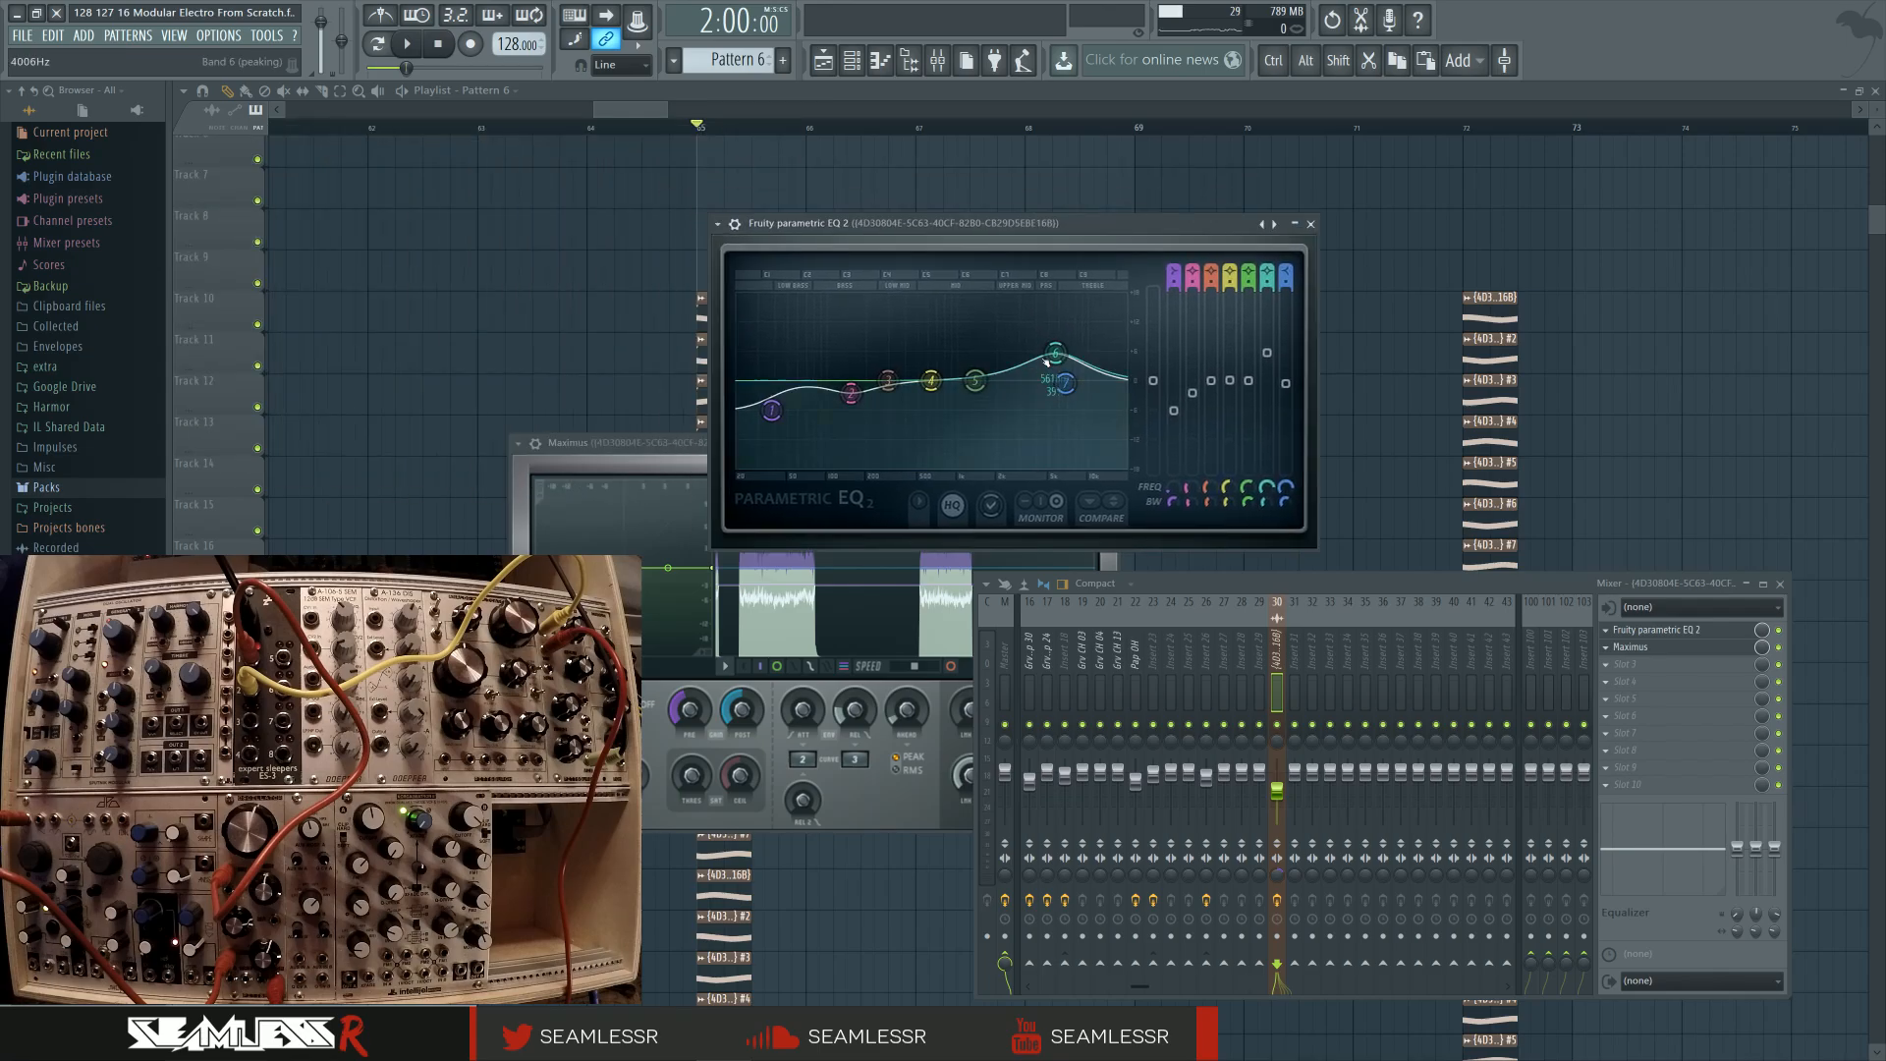
pyautogui.moveTo(1054, 354)
pyautogui.mouseDown()
pyautogui.moveTo(1018, 338)
pyautogui.moveTo(1021, 355)
pyautogui.mouseUp()
pyautogui.scroll(-5, 1009, 344)
pyautogui.scroll(6, 1009, 343)
pyautogui.scroll(-3, 1009, 344)
pyautogui.press('space')
pyautogui.scroll(-3, 1024, 341)
pyautogui.scroll(4, 1017, 343)
pyautogui.press('space')
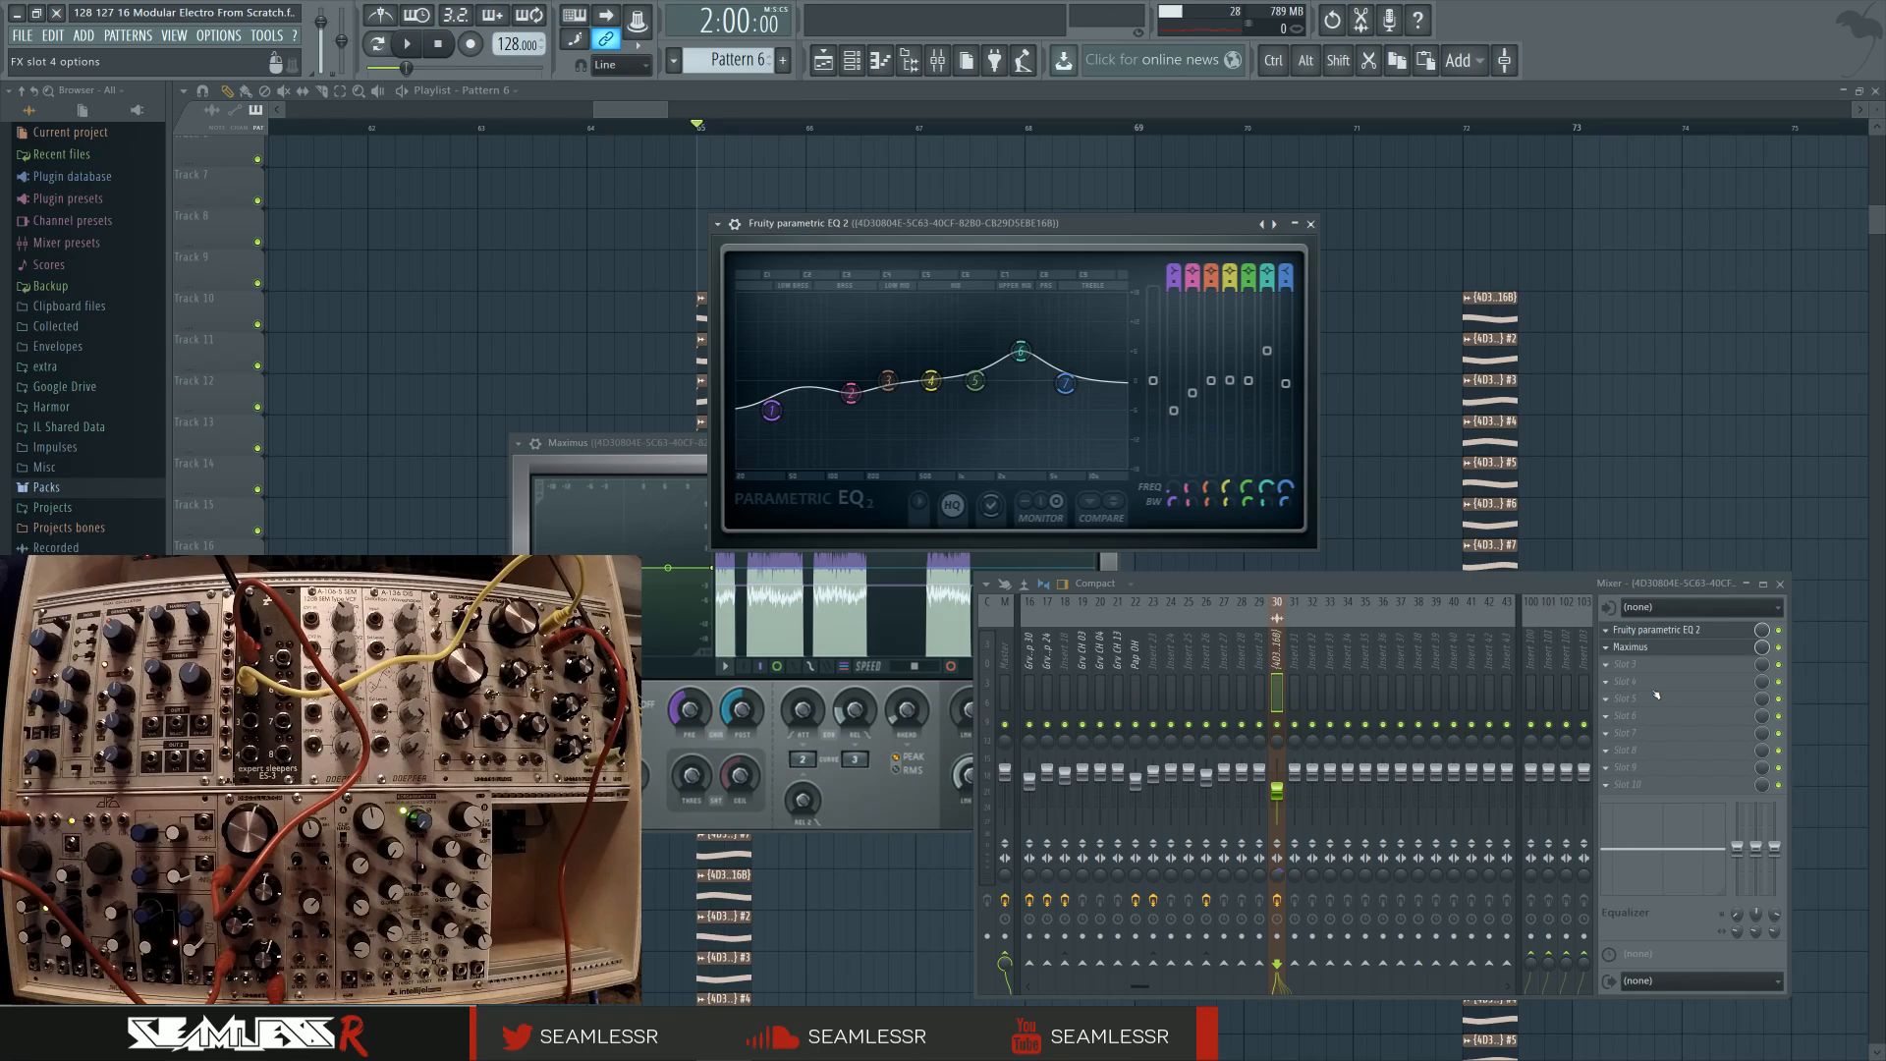
# Close the plugin and mixer windows and play back each of the four stacked chords in the playlist
pyautogui.rightClick(1393, 546)
pyautogui.scroll(-3, 1389, 577)
pyautogui.keyDown('ctrl'); pyautogui.scroll(-8, 1387, 575); pyautogui.keyUp('ctrl')
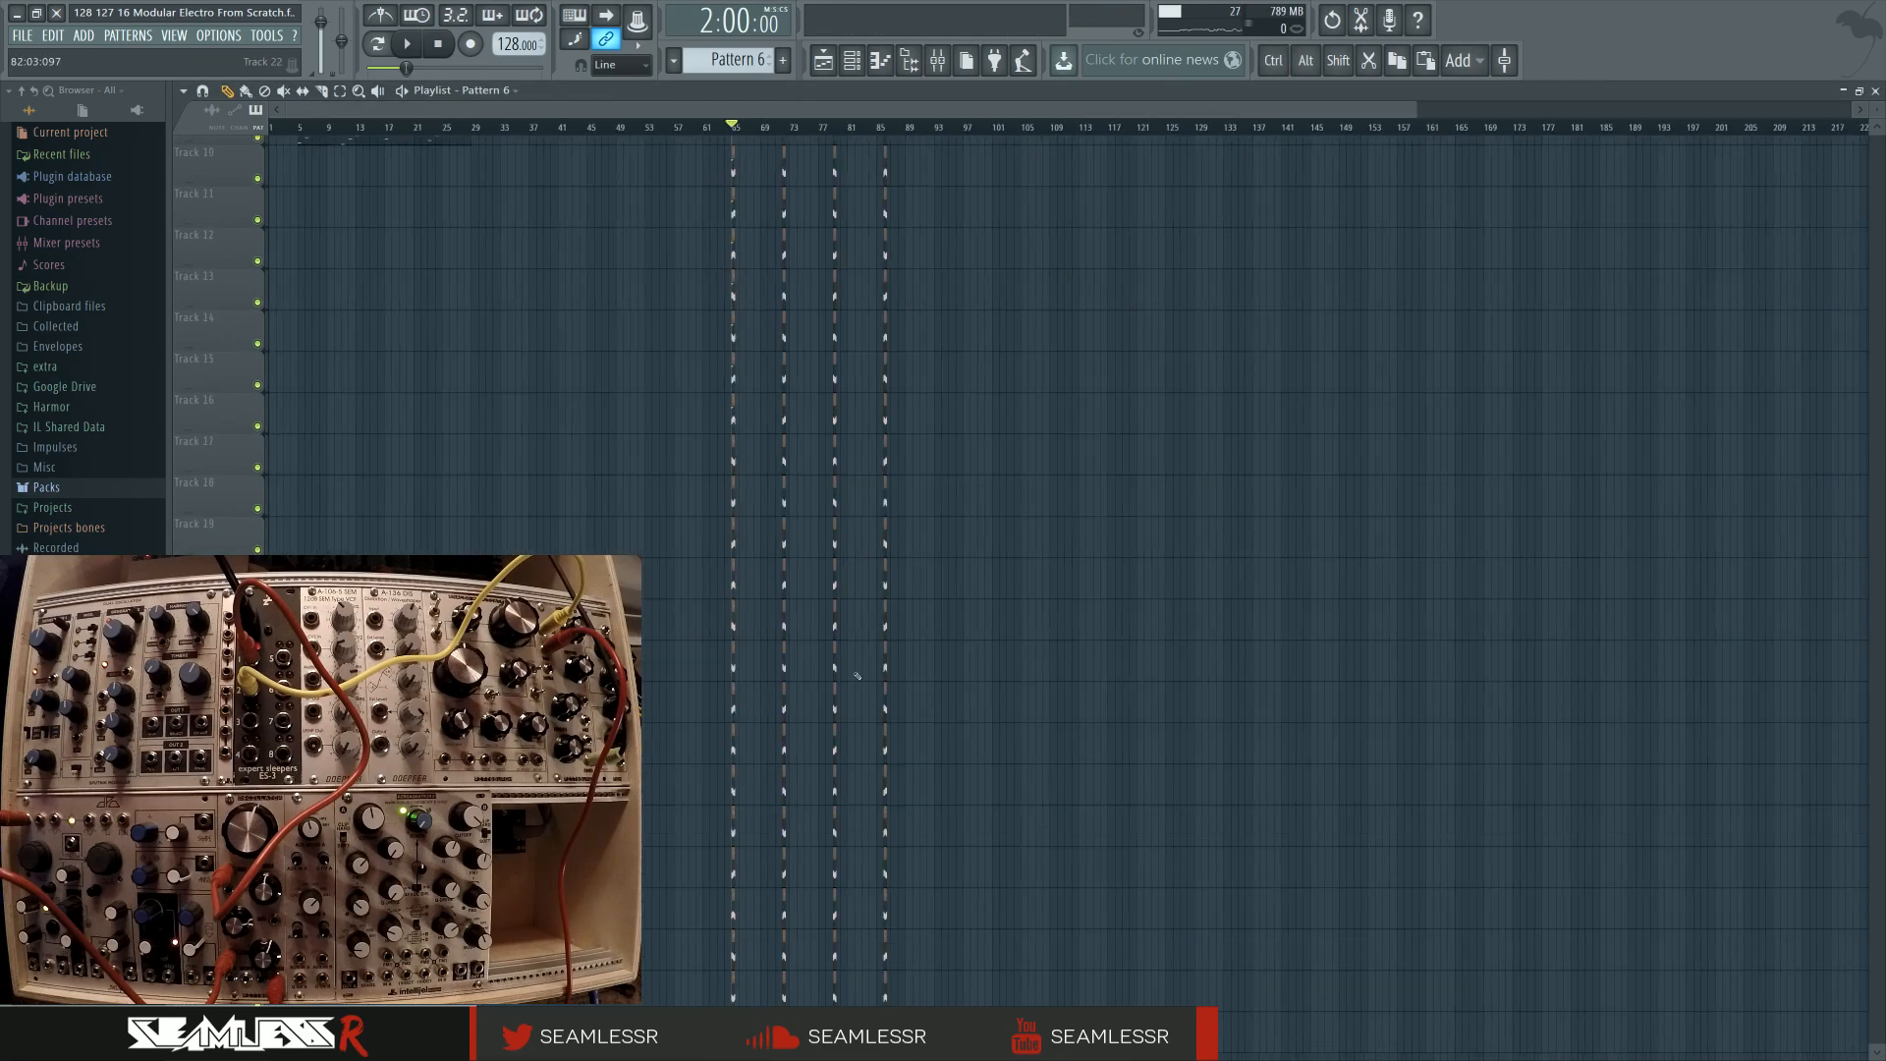
pyautogui.scroll(3, 734, 670)
pyautogui.scroll(-9, 735, 669)
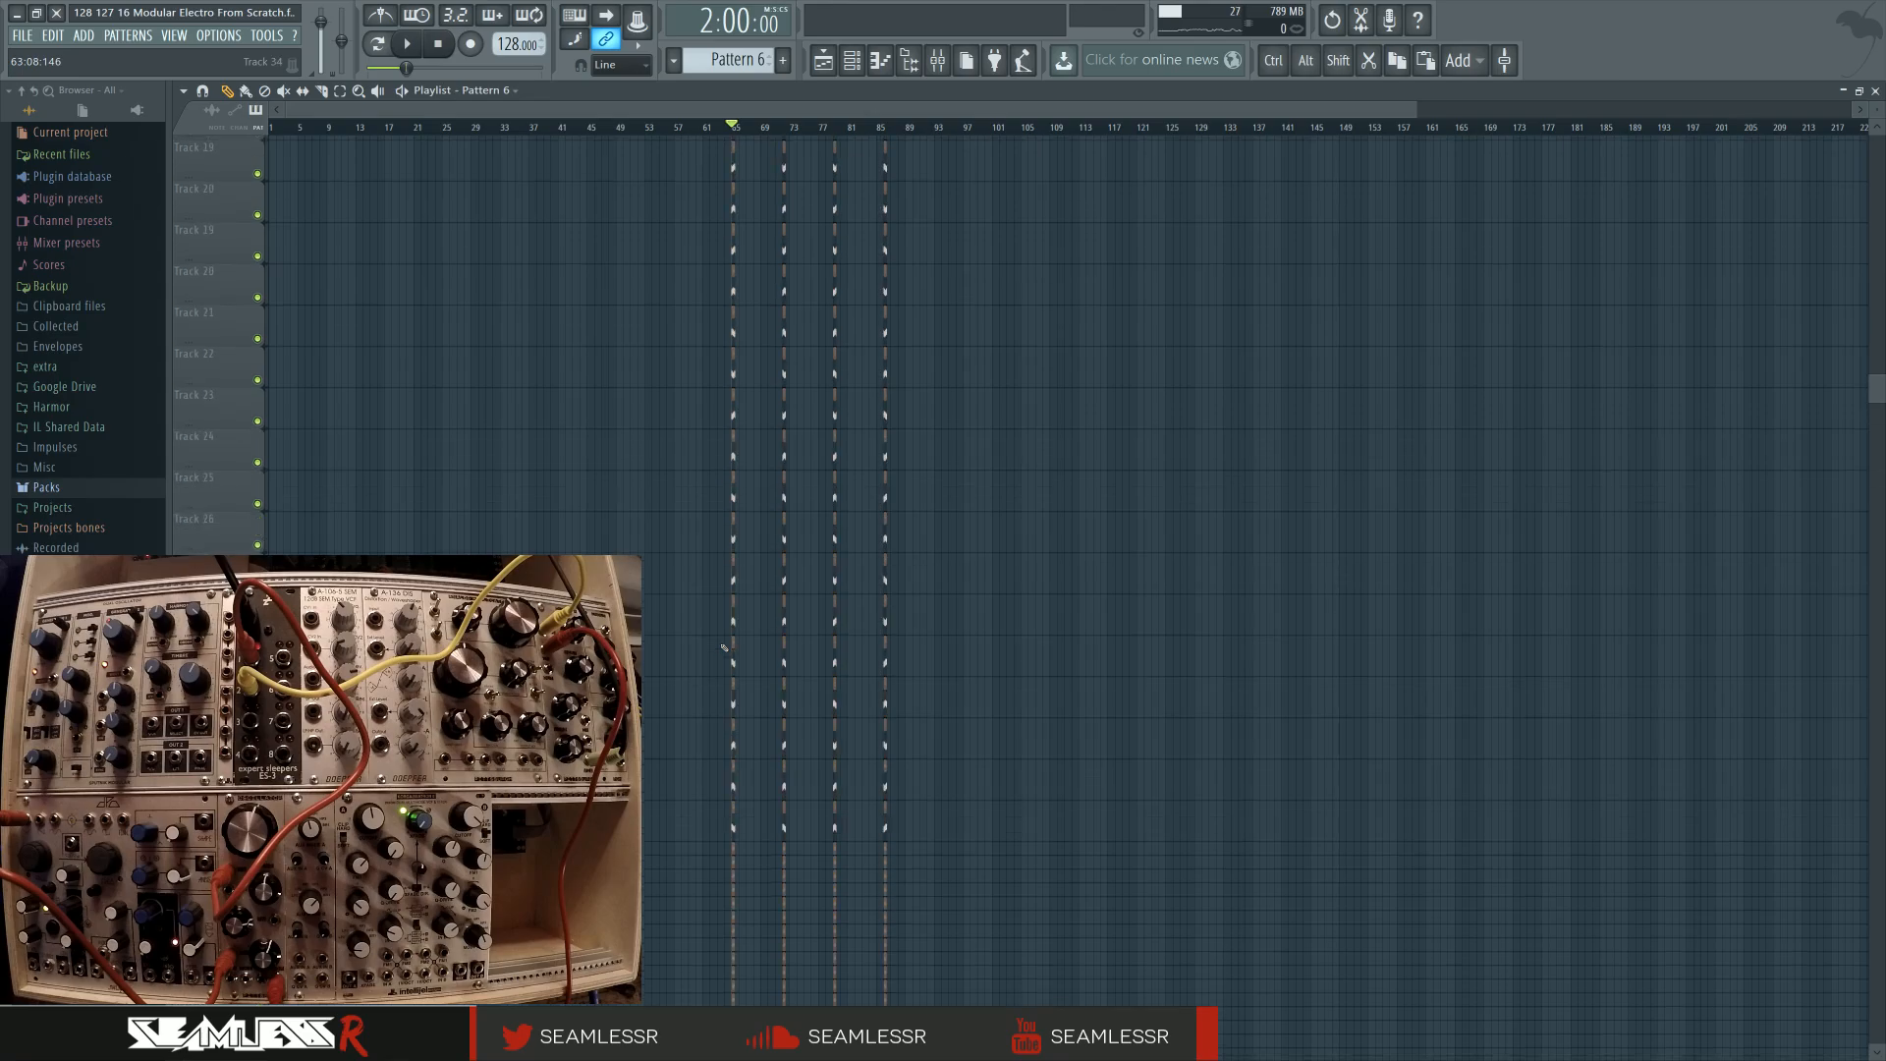
pyautogui.scroll(7, 746, 442)
pyautogui.press('space')
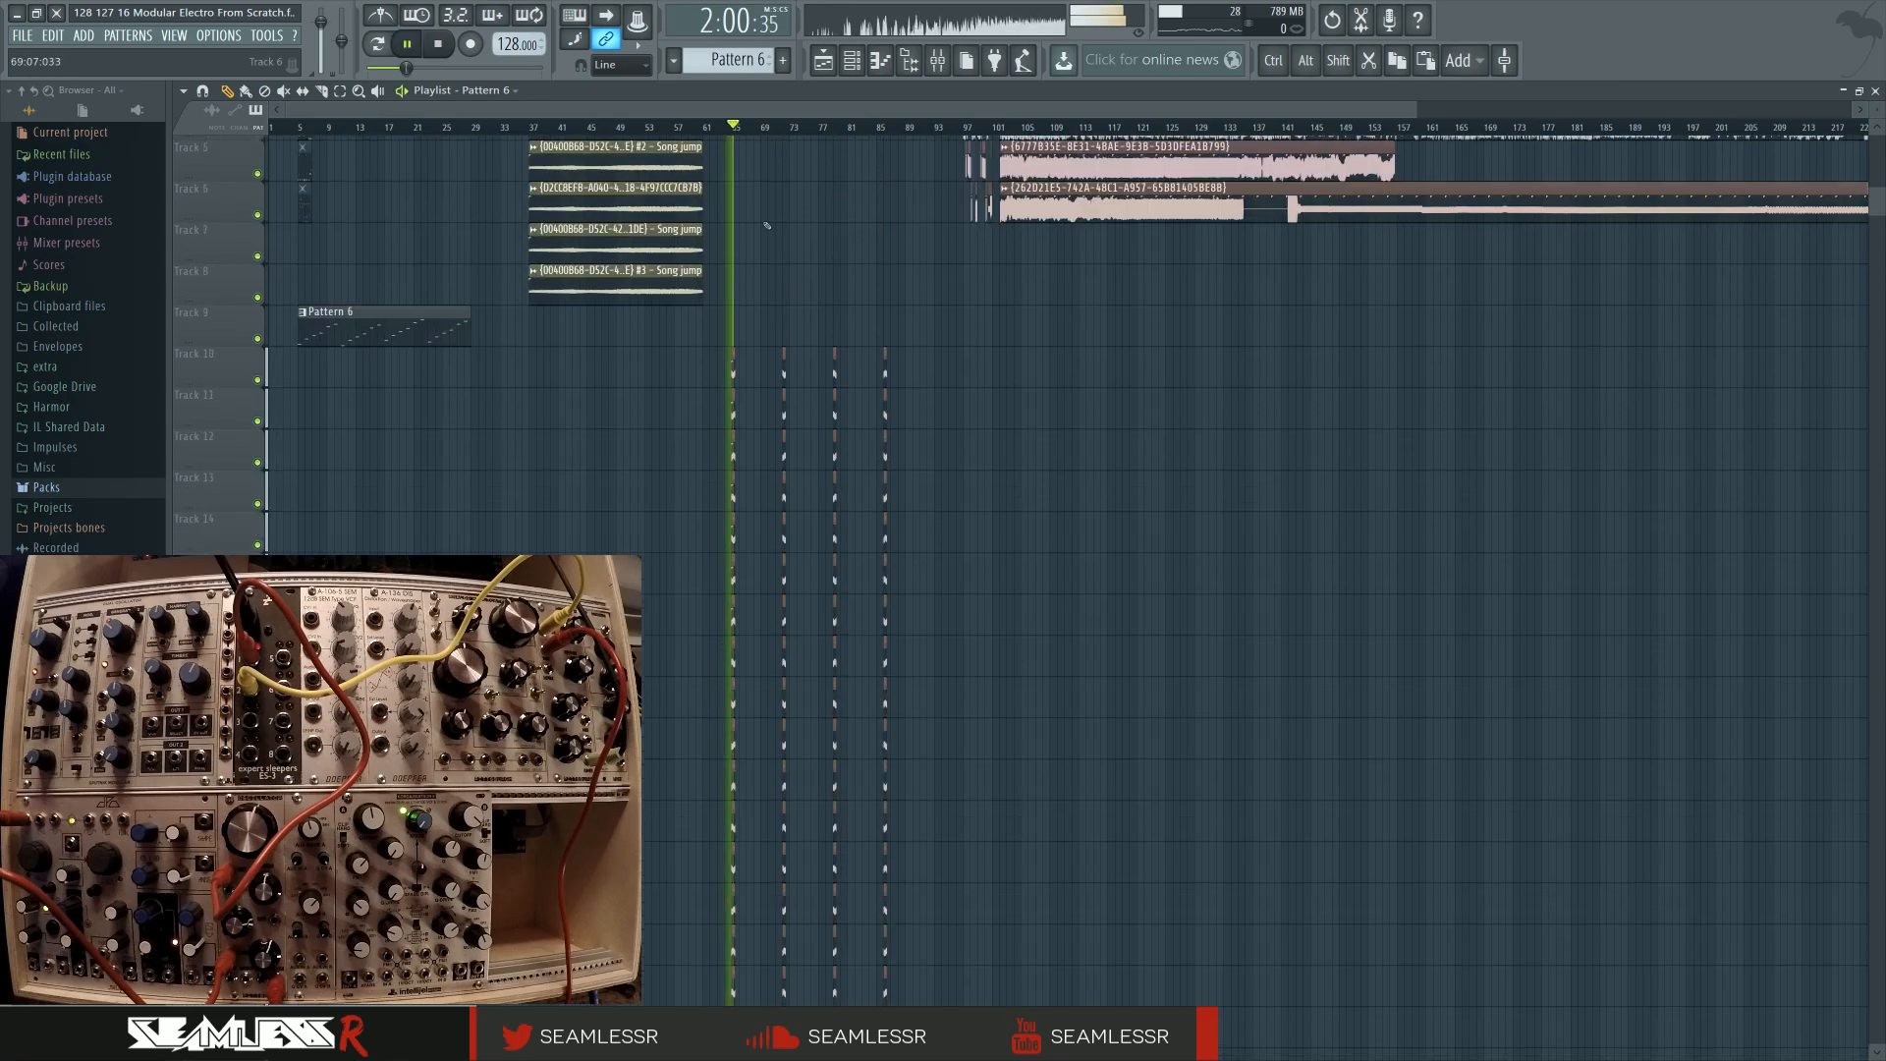
pyautogui.click(782, 131)
pyautogui.click(834, 130)
pyautogui.click(884, 130)
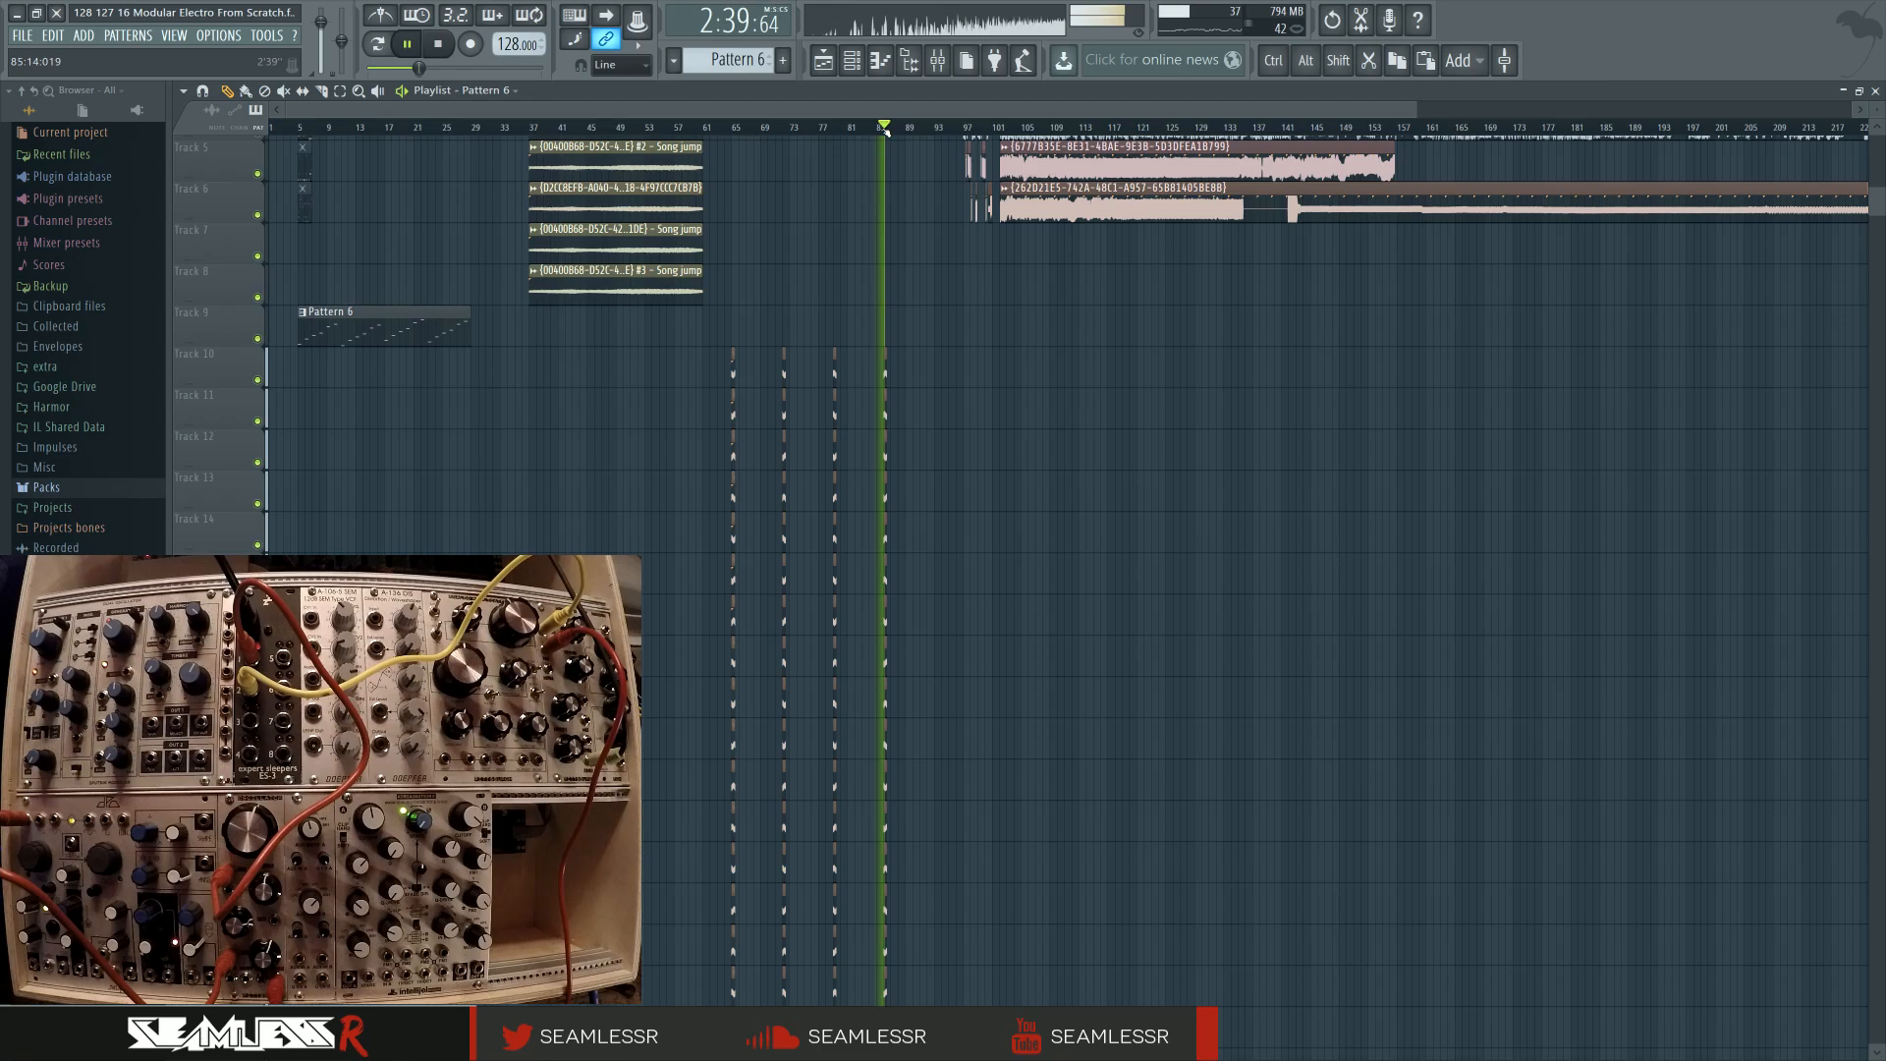
# Replay the fourth chord and the third chord near bar 79 in a closer playlist view
pyautogui.scroll(5, 836, 303)
pyautogui.press('space')
pyautogui.moveTo(888, 425); pyautogui.dragTo(1254, 442)
pyautogui.press('space')
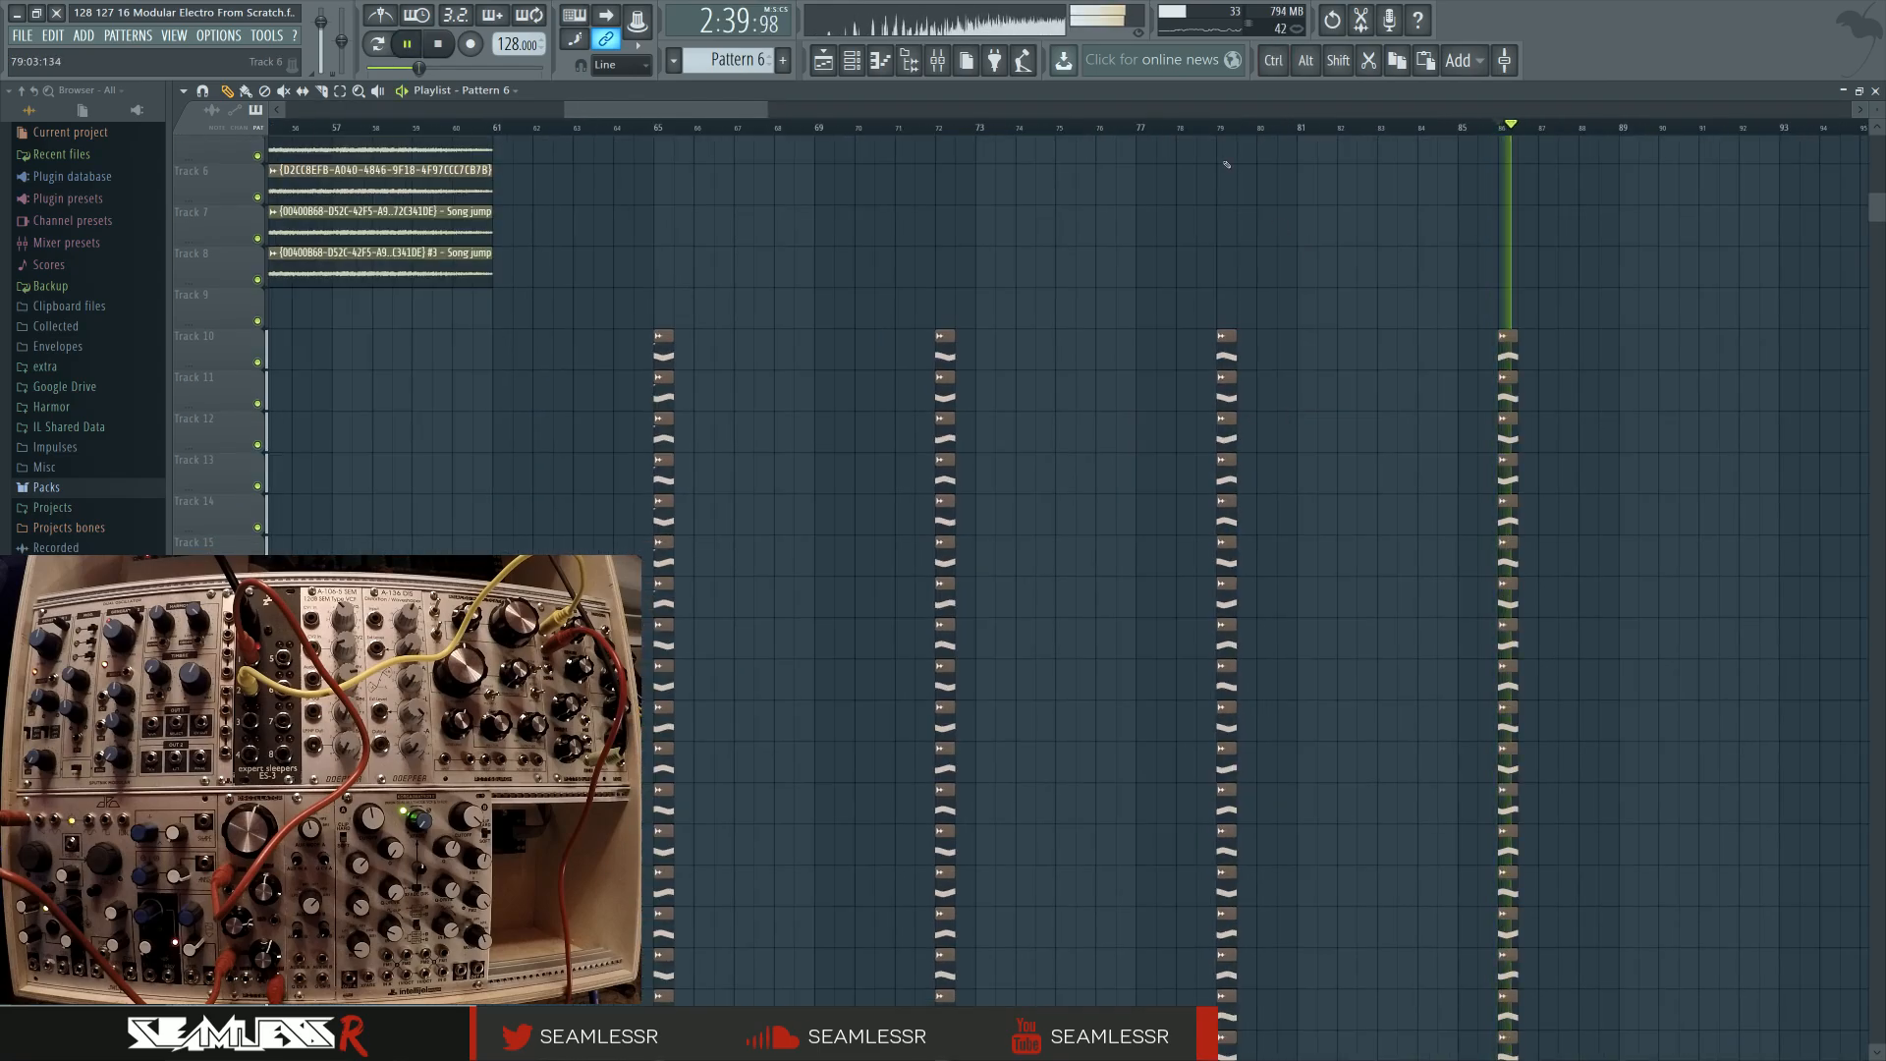
pyautogui.moveTo(1217, 109); pyautogui.dragTo(718, 125)
pyautogui.press('space')
# Reopen insert 30's Maximus and EQ and cut EQ bands 5 and 7 slightly while playing the third chord
pyautogui.click(936, 62)
pyautogui.press('space')
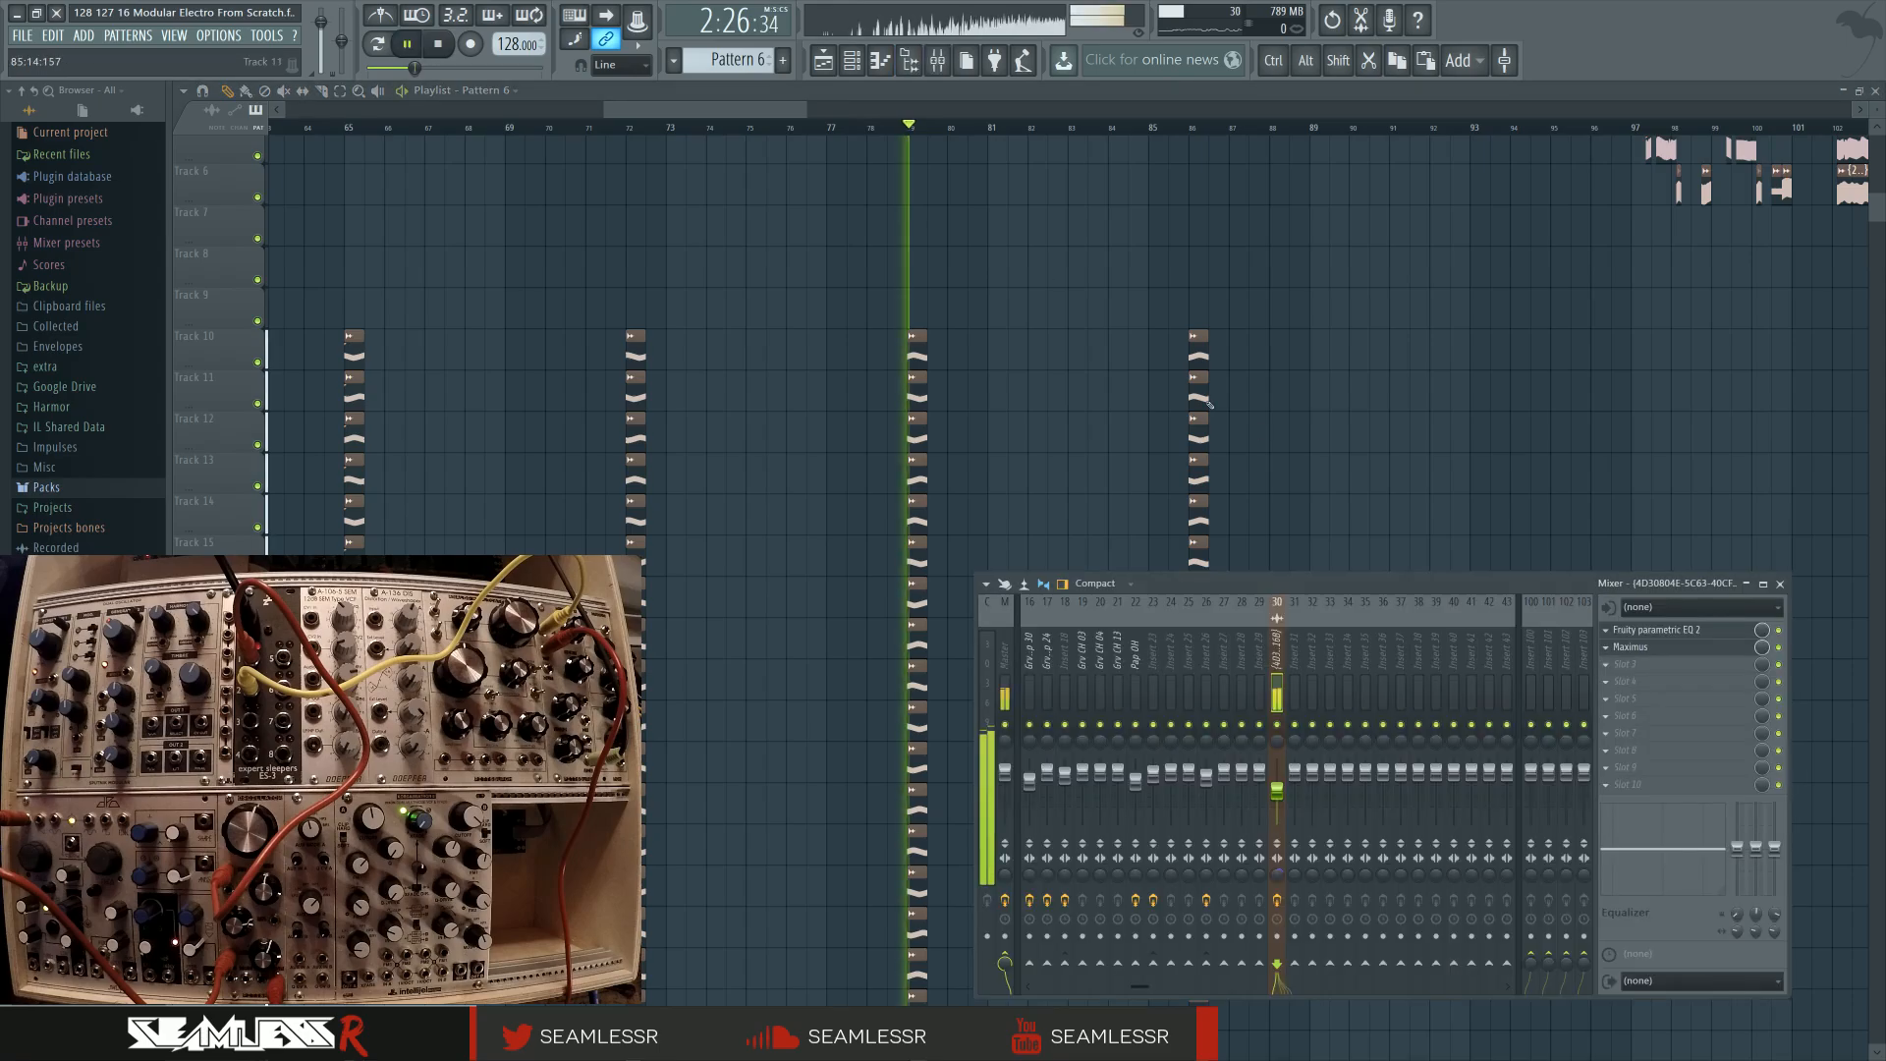
pyautogui.click(1650, 648)
pyautogui.press('space')
pyautogui.press('space')
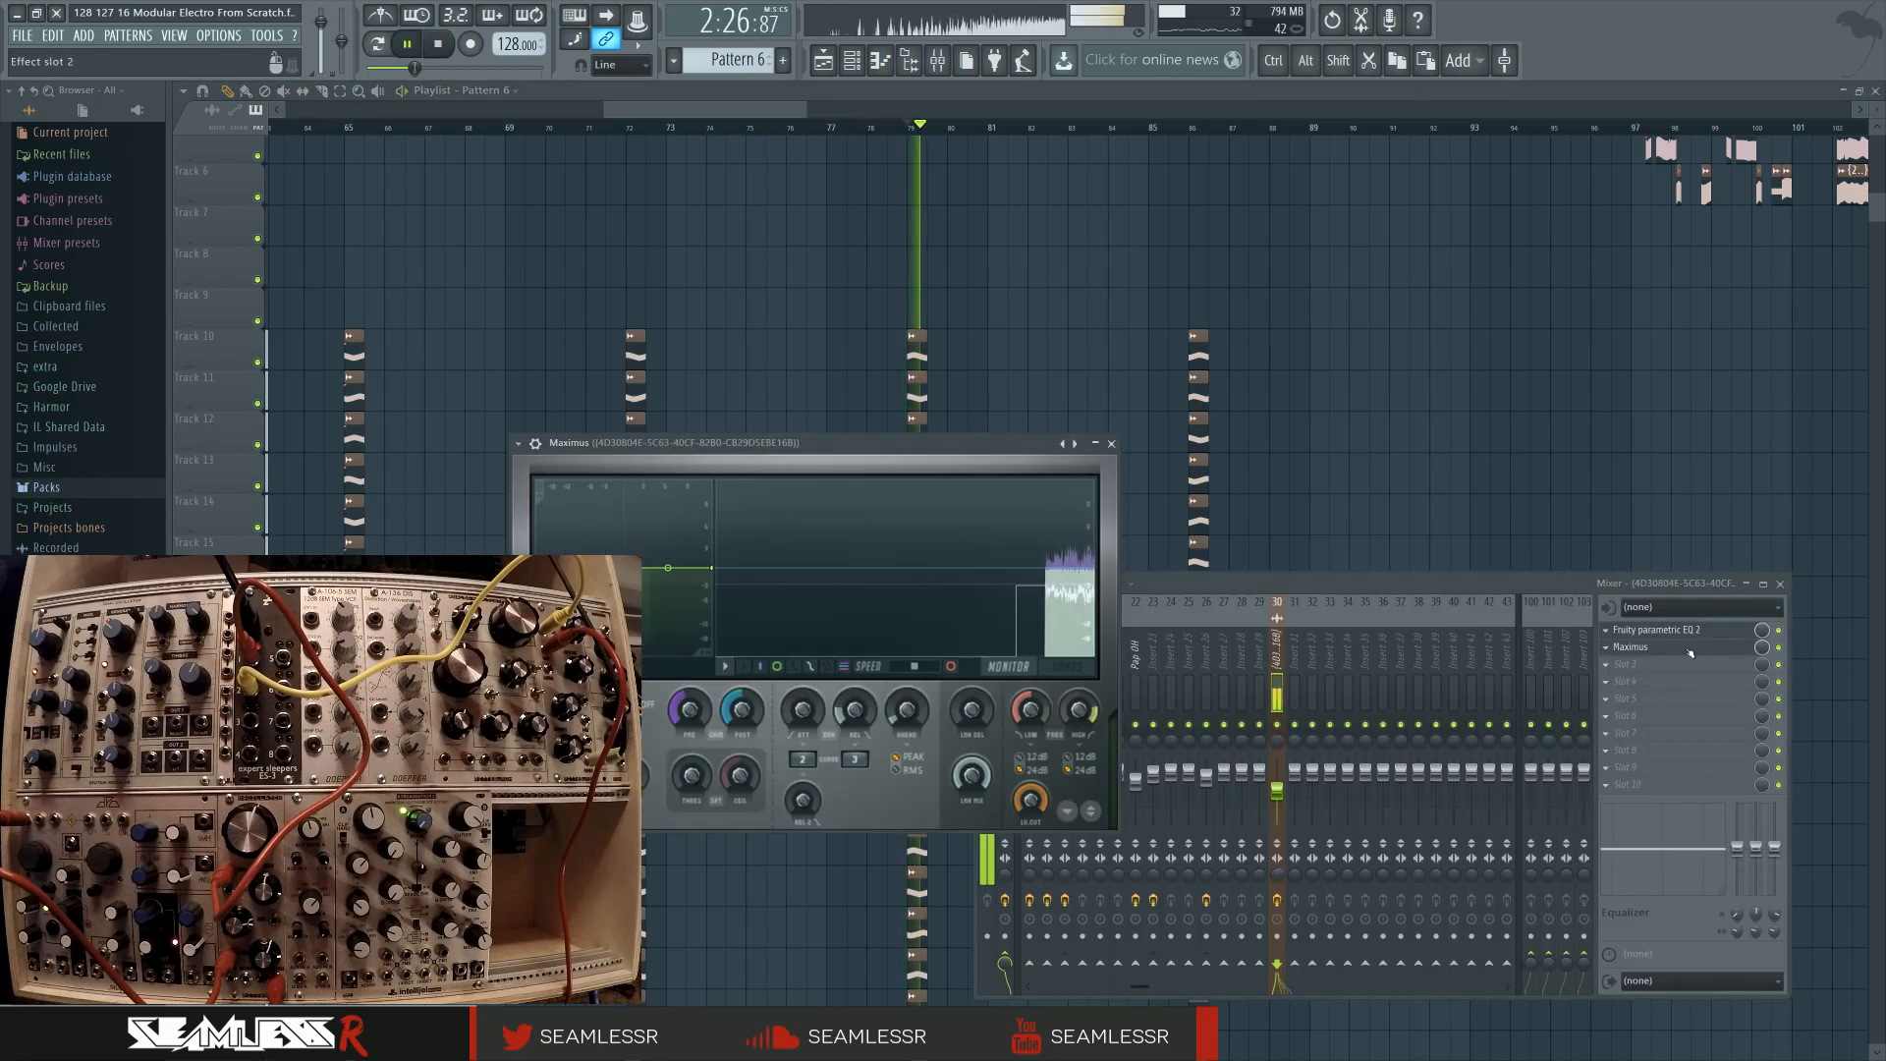
pyautogui.click(1660, 629)
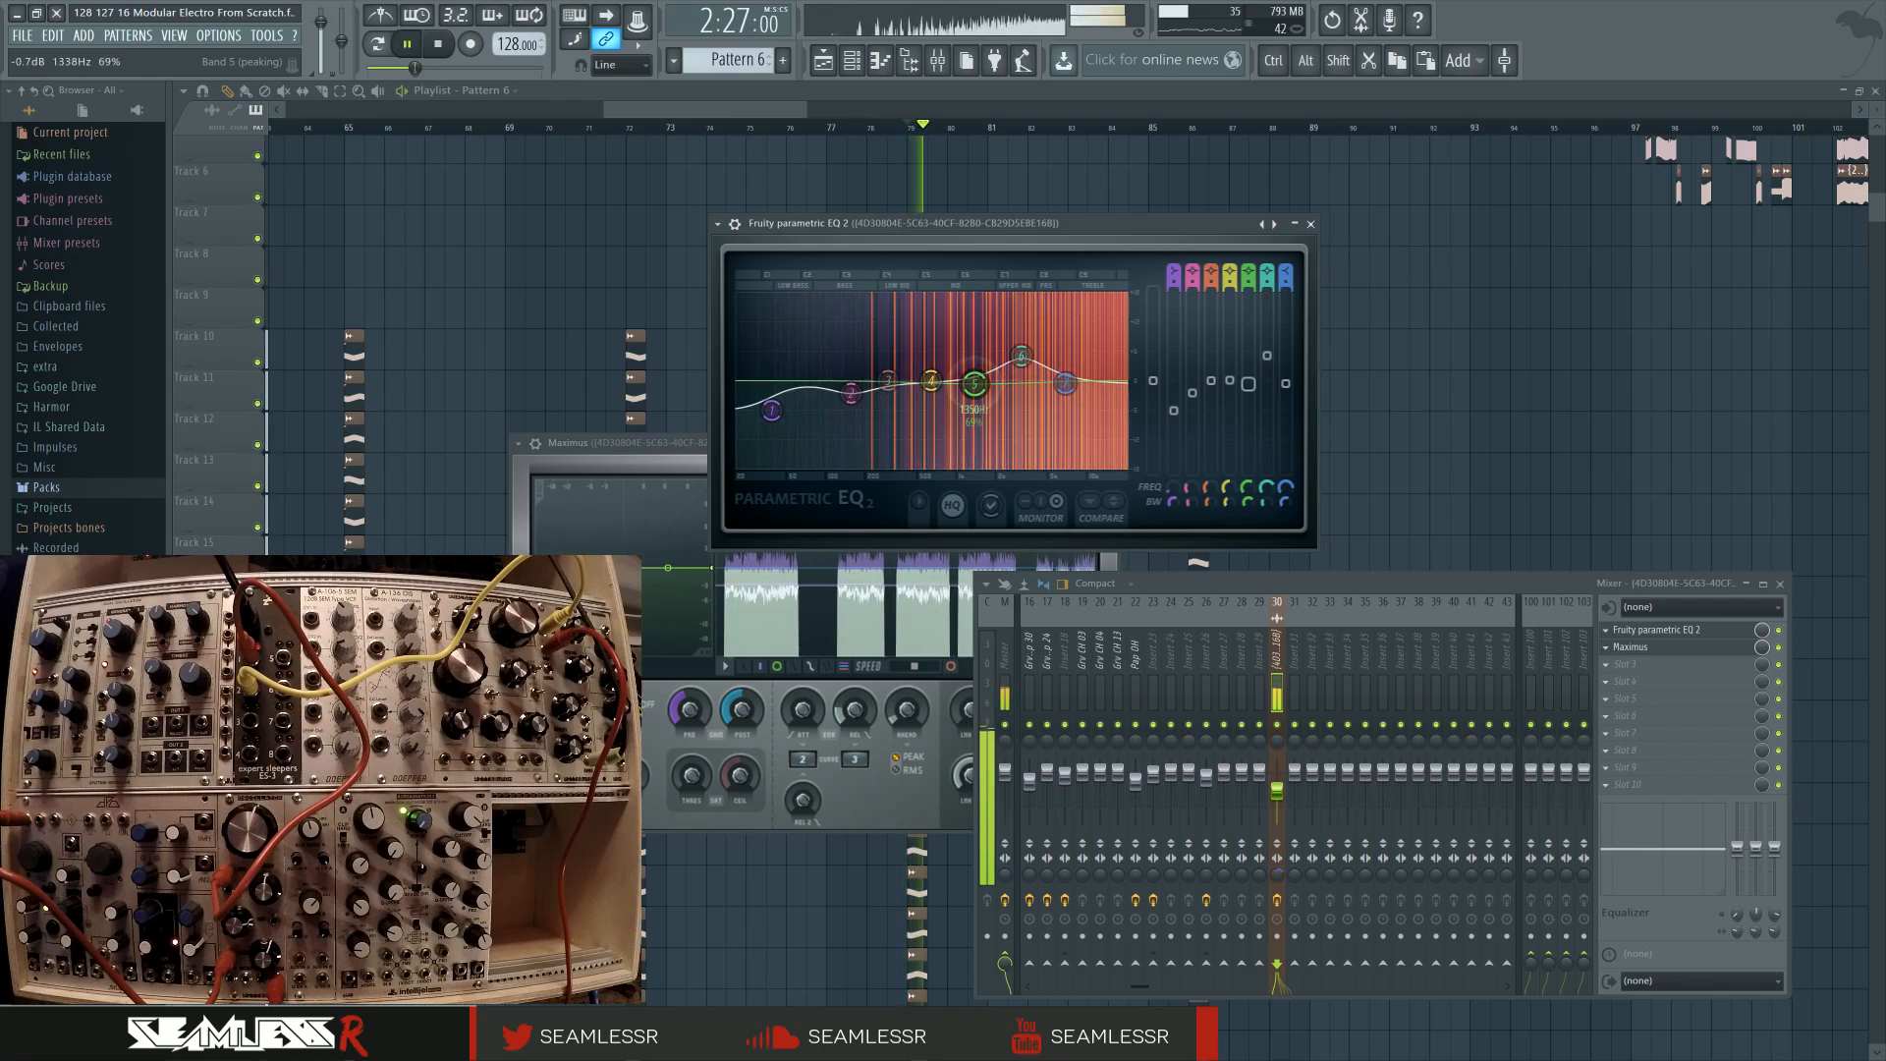
pyautogui.moveTo(1064, 383); pyautogui.dragTo(989, 398)
pyautogui.press('space')
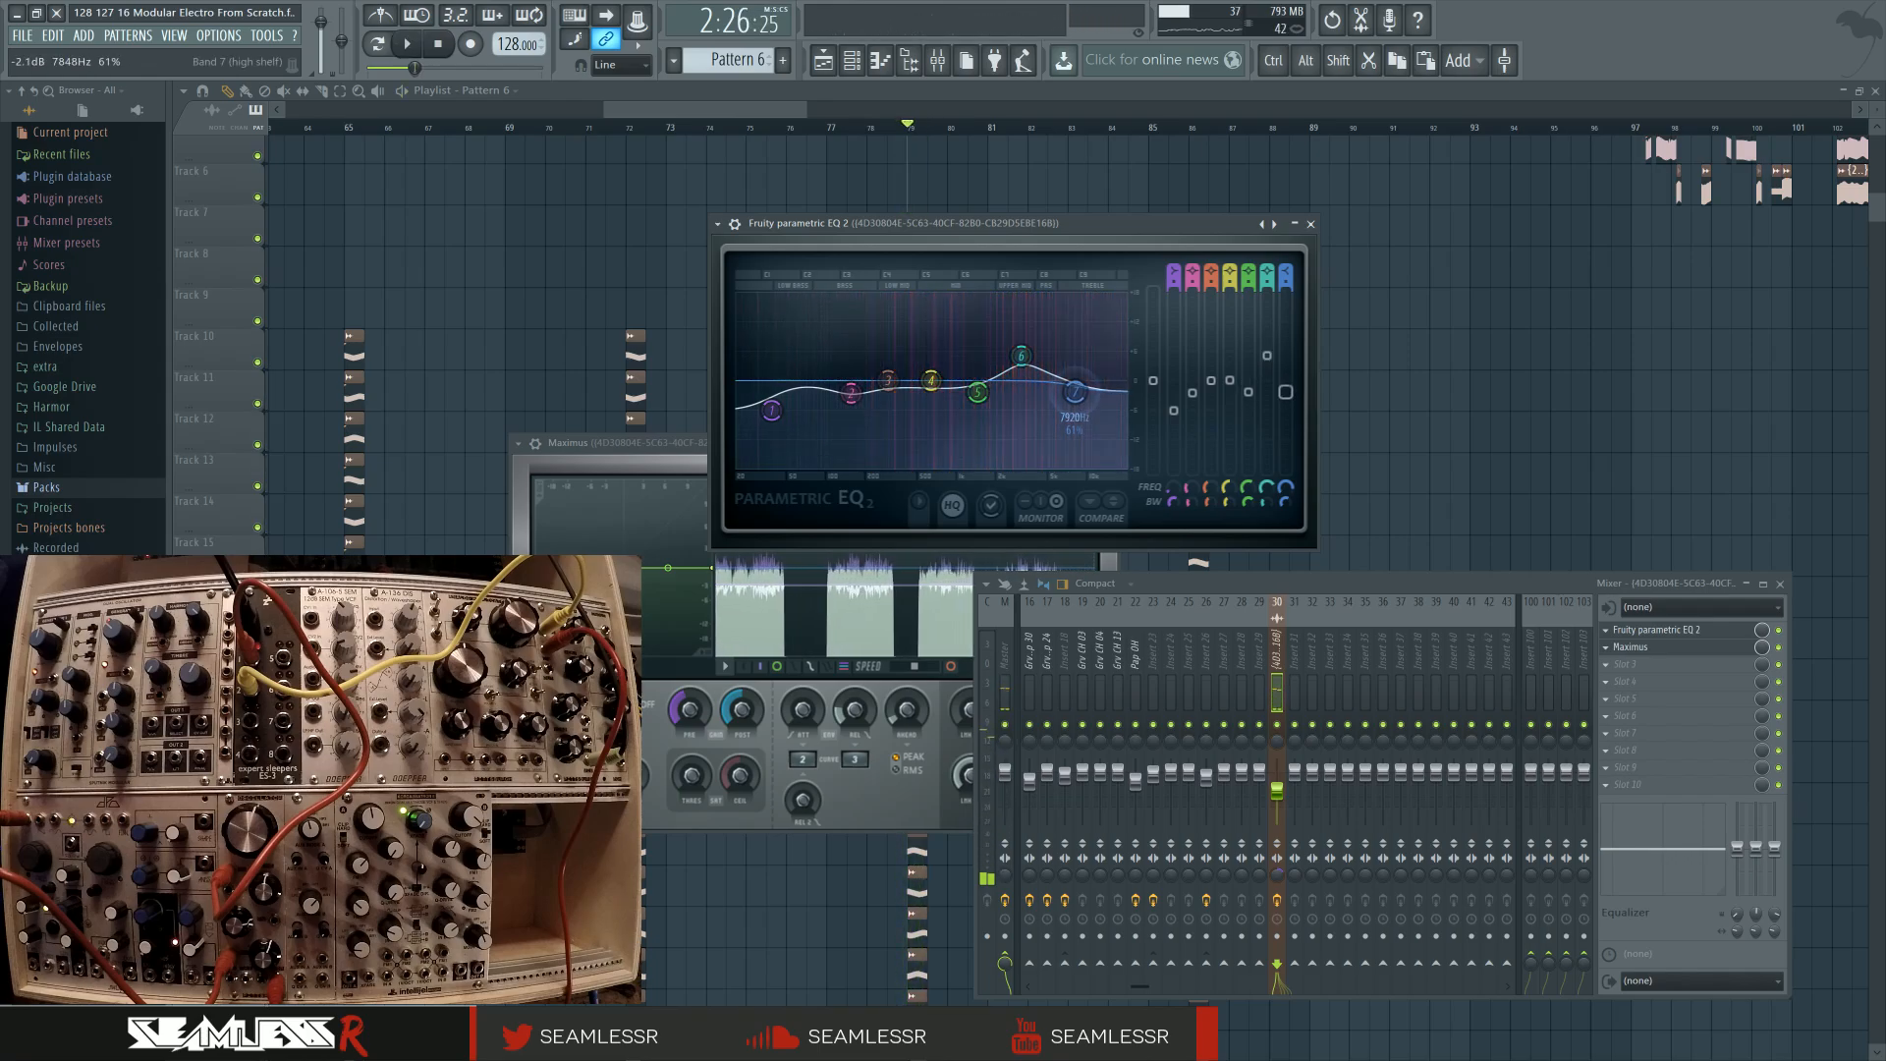
# Load a second Fruity Parametric EQ 2 in insert 30's third slot and roll off the highs with band 7
pyautogui.press('space')
pyautogui.click(1628, 672)
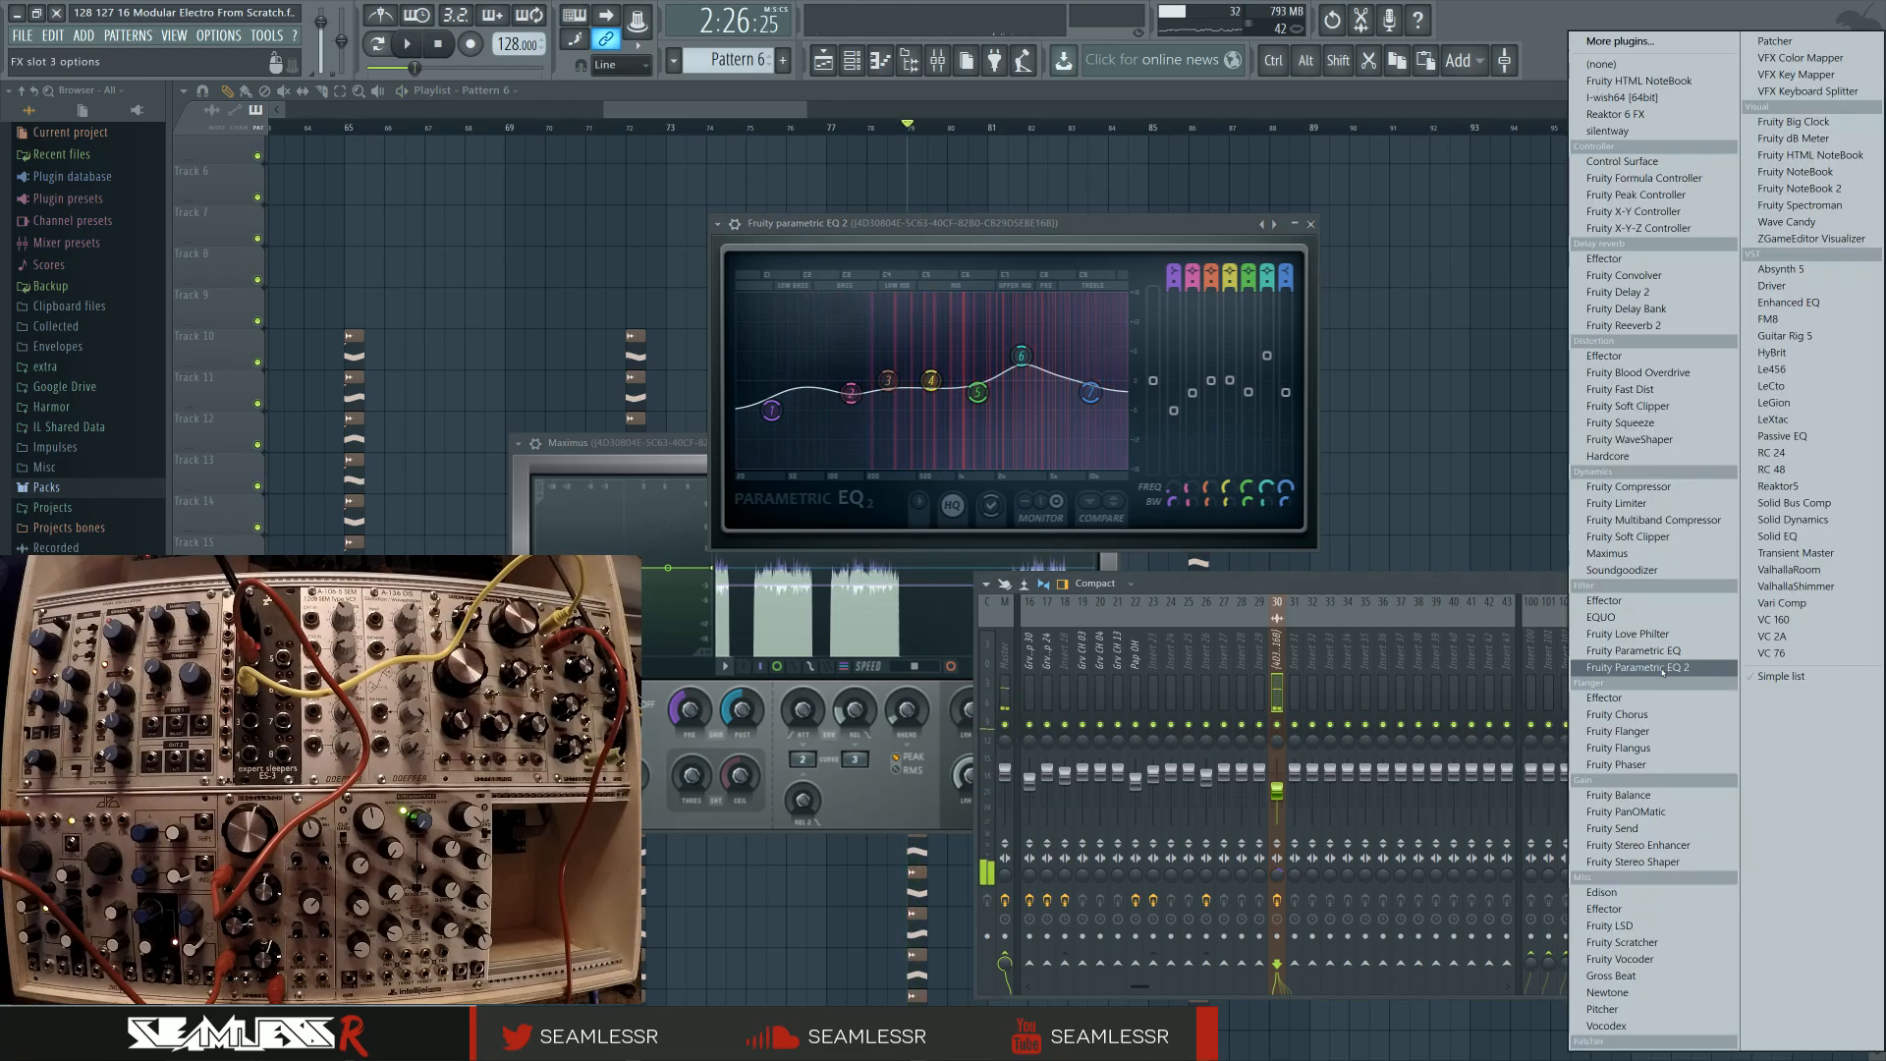
pyautogui.click(1650, 491)
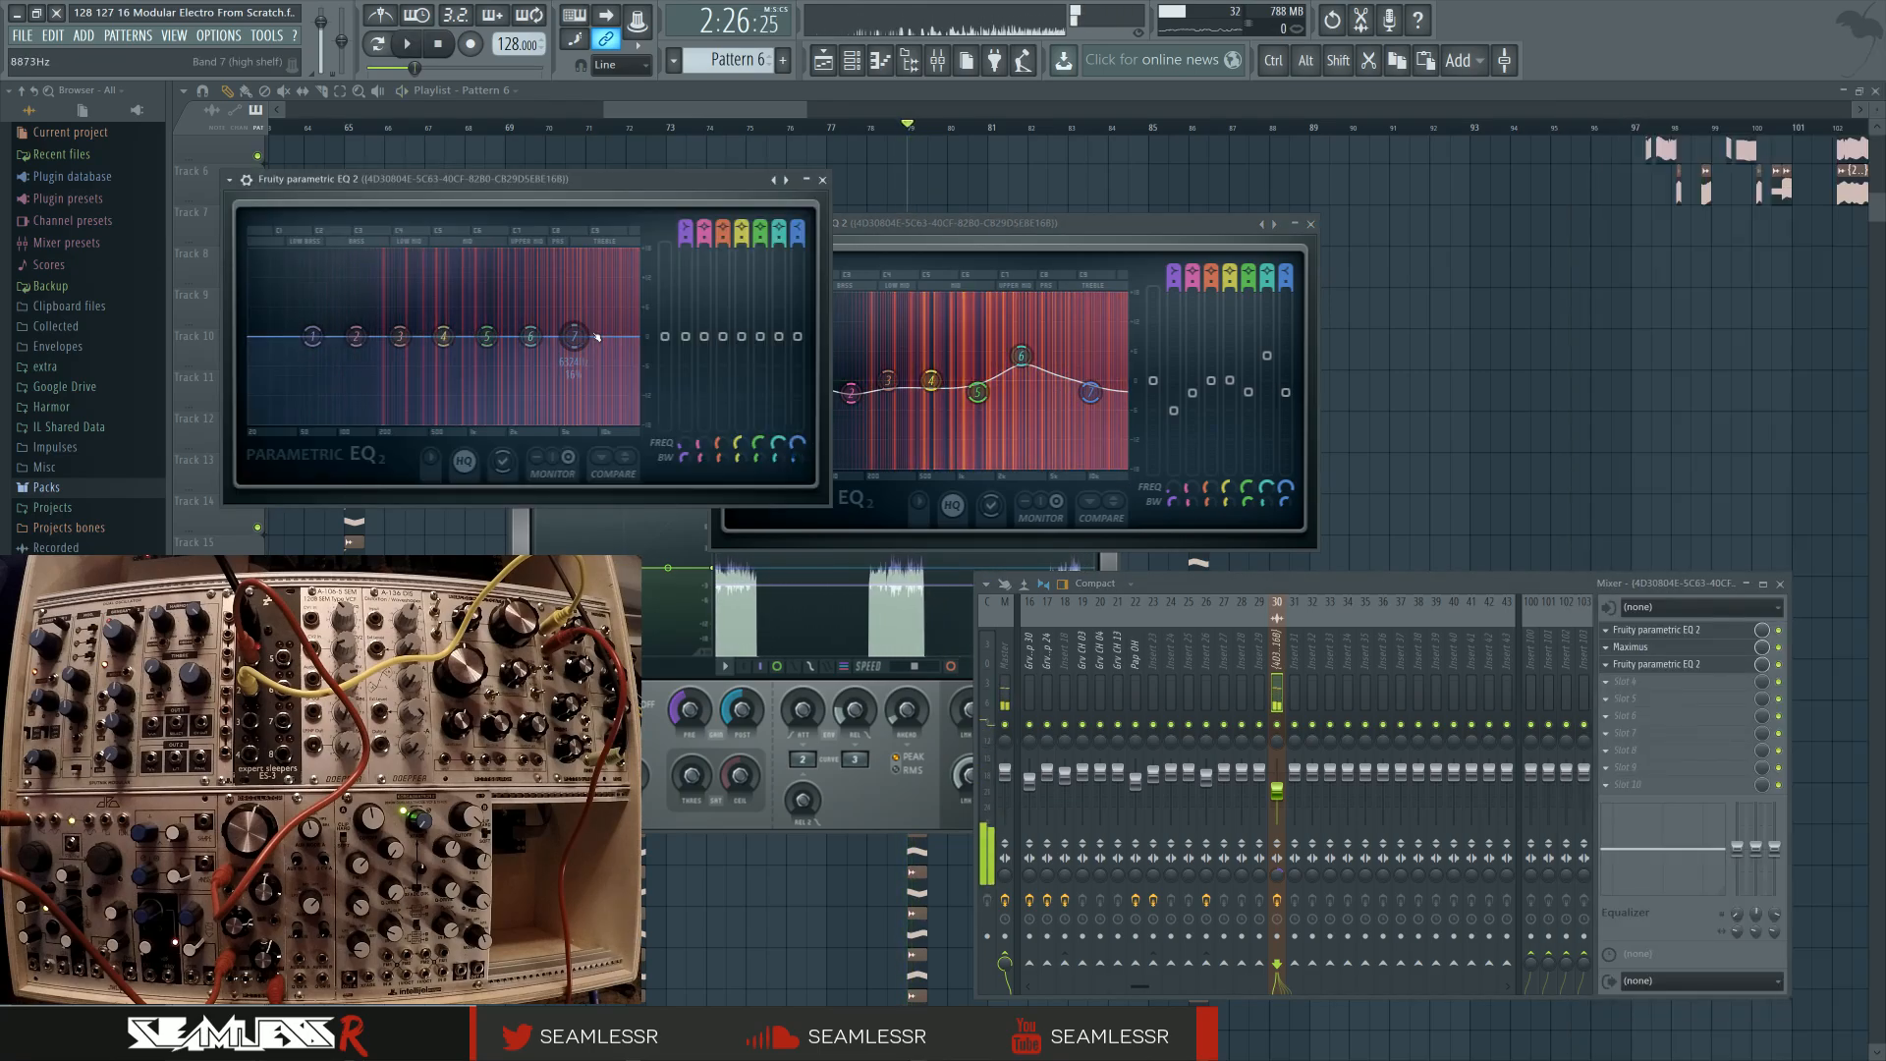
pyautogui.moveTo(575, 336); pyautogui.dragTo(630, 416)
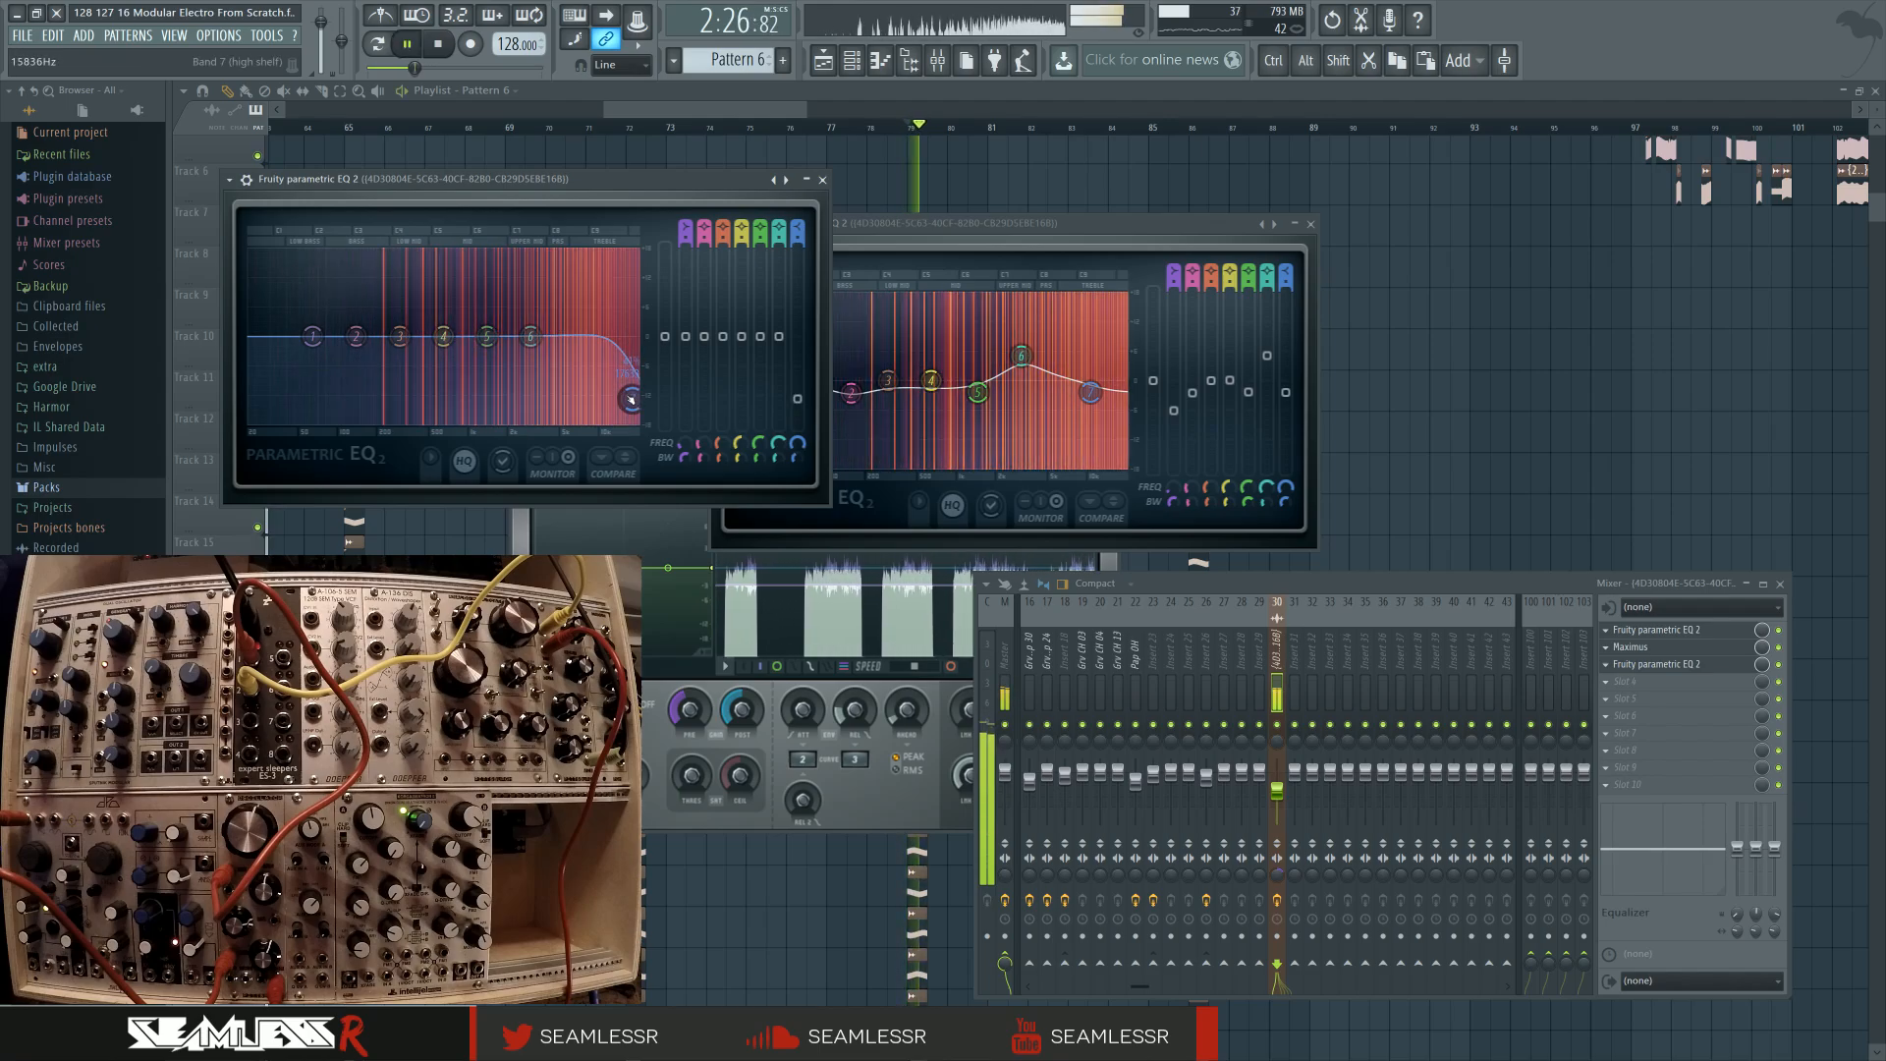
pyautogui.press('space')
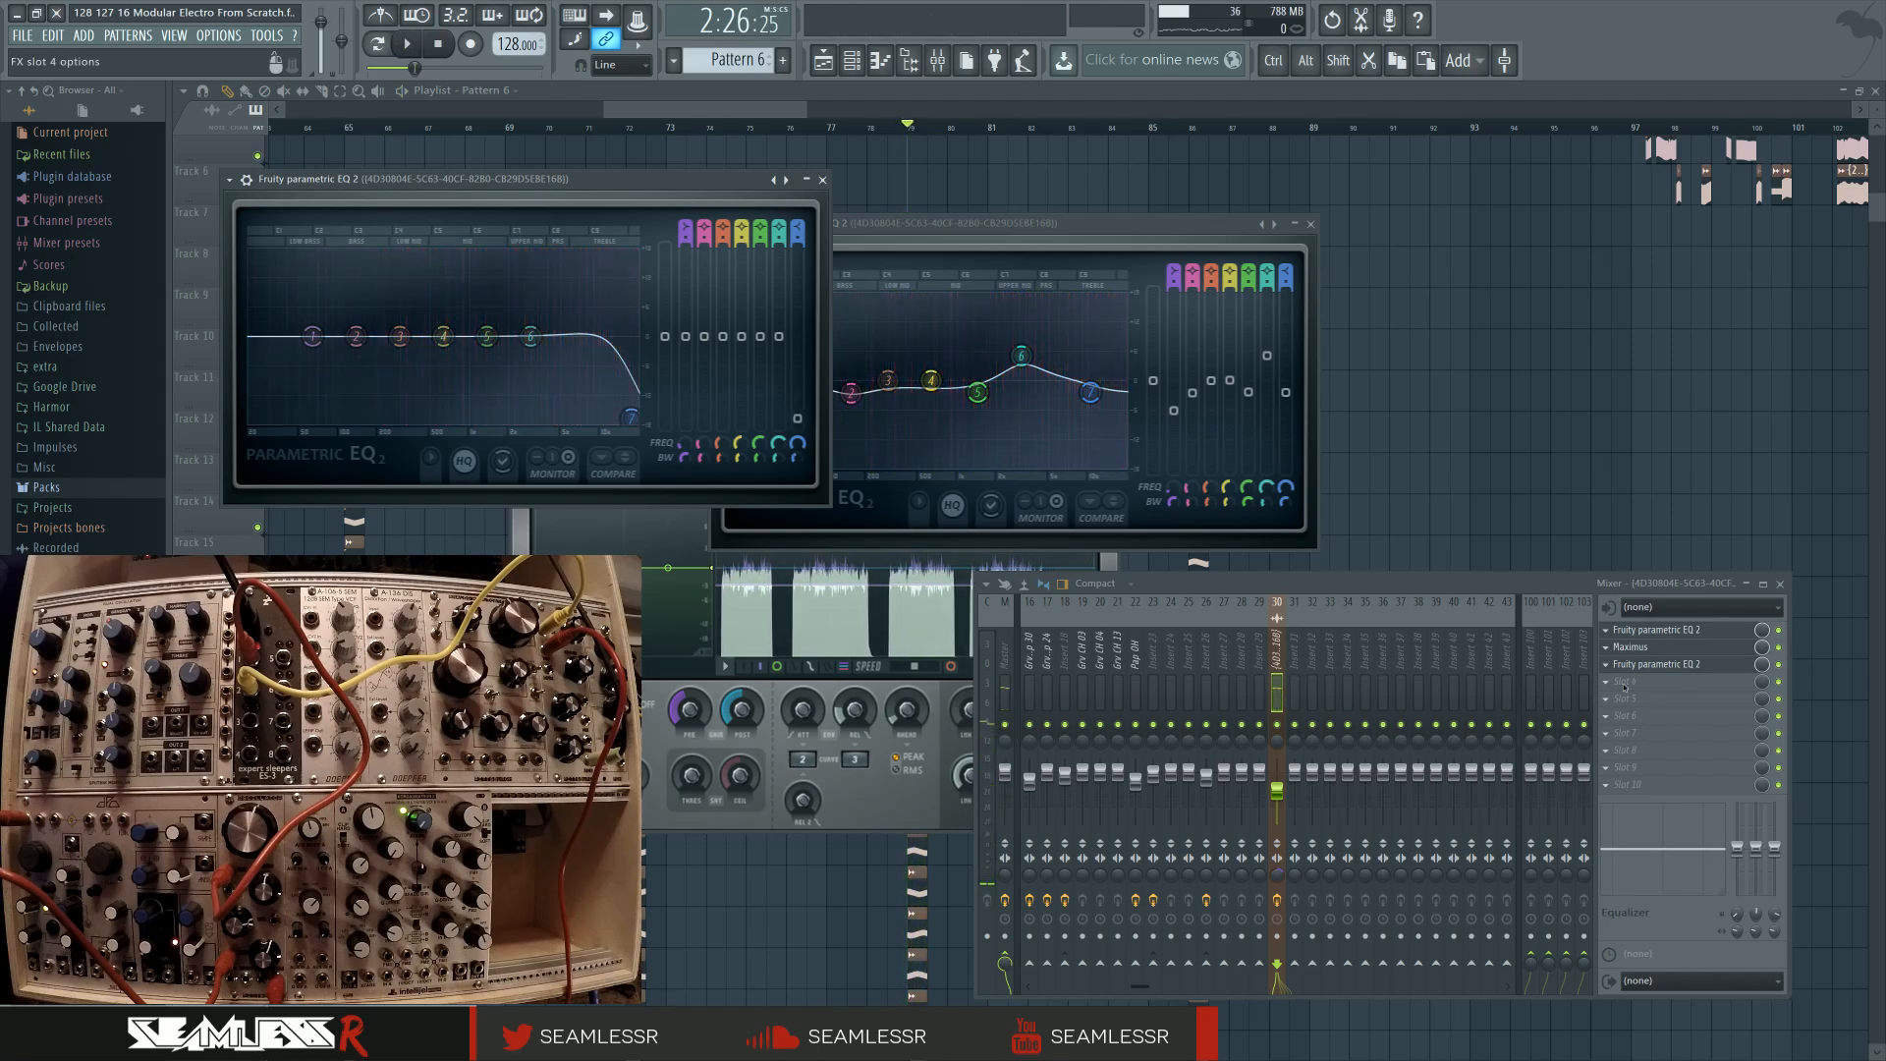
# Load Edison in insert 30's fourth slot and set it to record now with an unlimited recording time
pyautogui.click(1630, 683)
pyautogui.click(1650, 716)
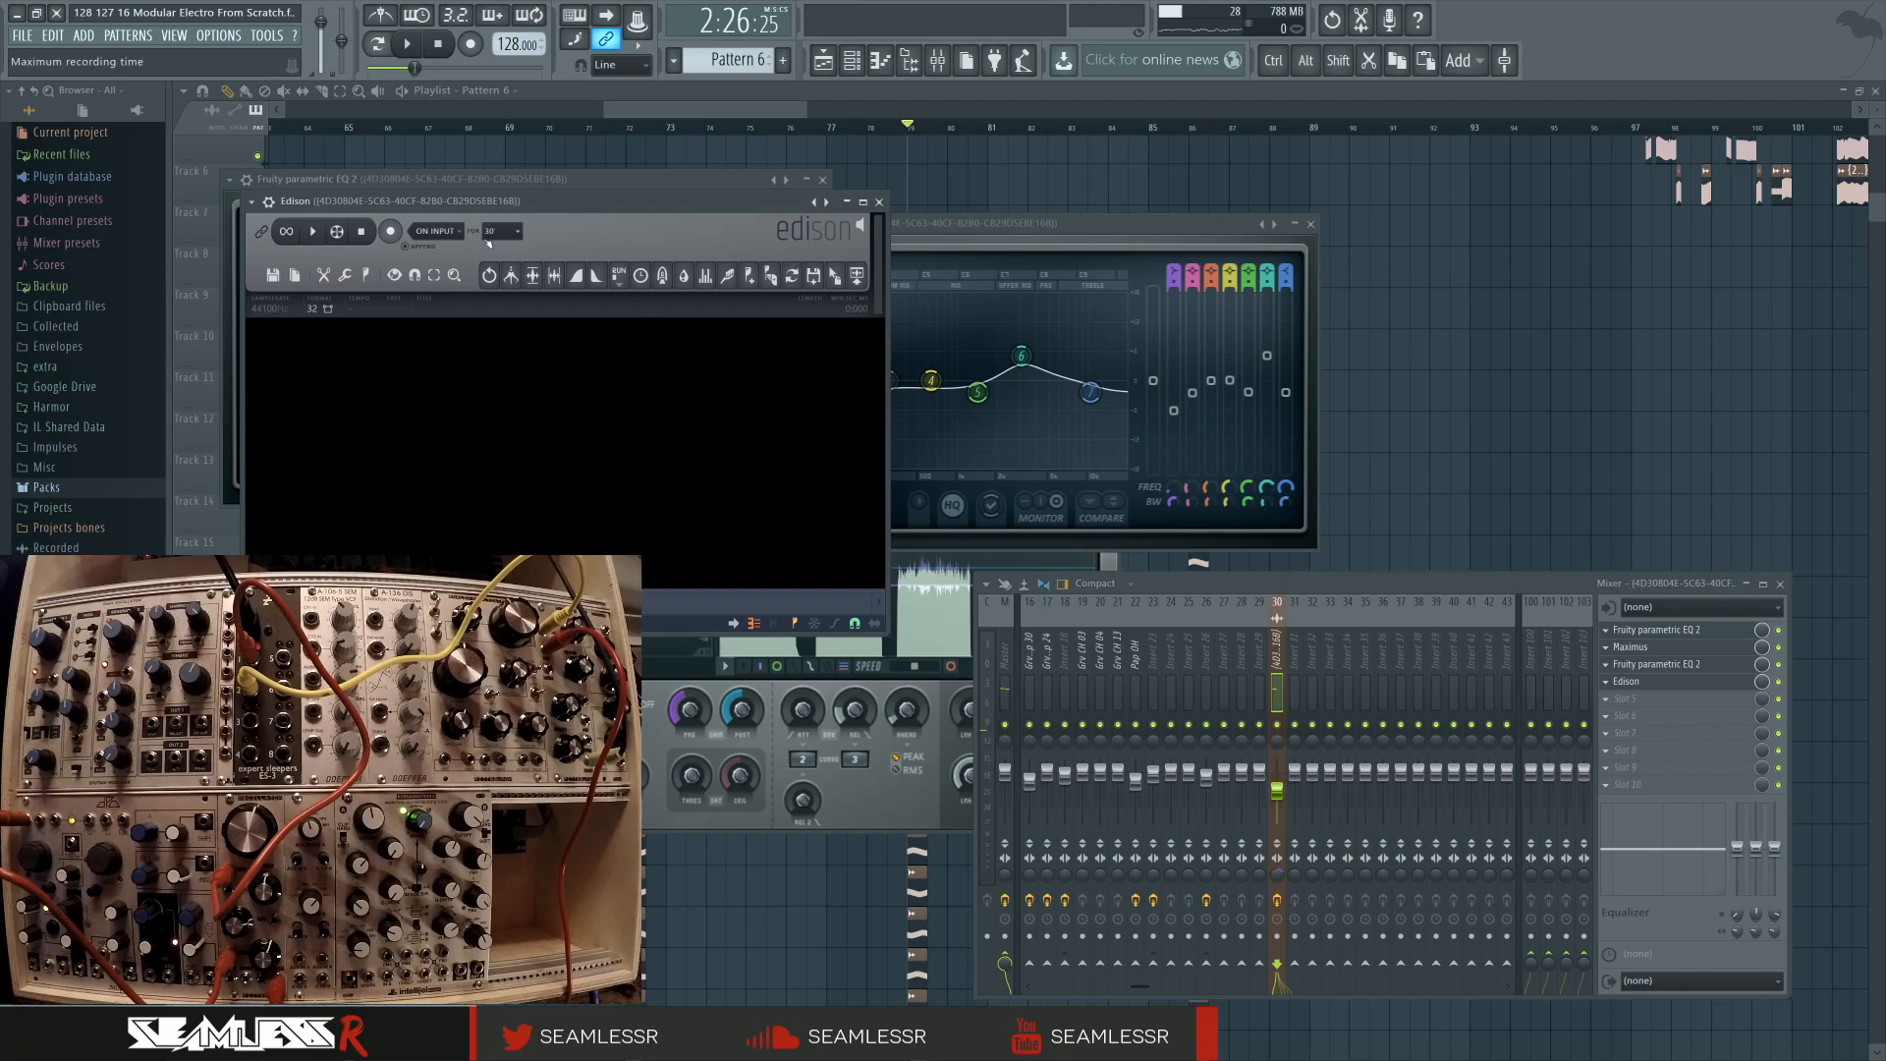
pyautogui.click(437, 230)
pyautogui.click(442, 250)
pyautogui.click(503, 231)
pyautogui.click(496, 257)
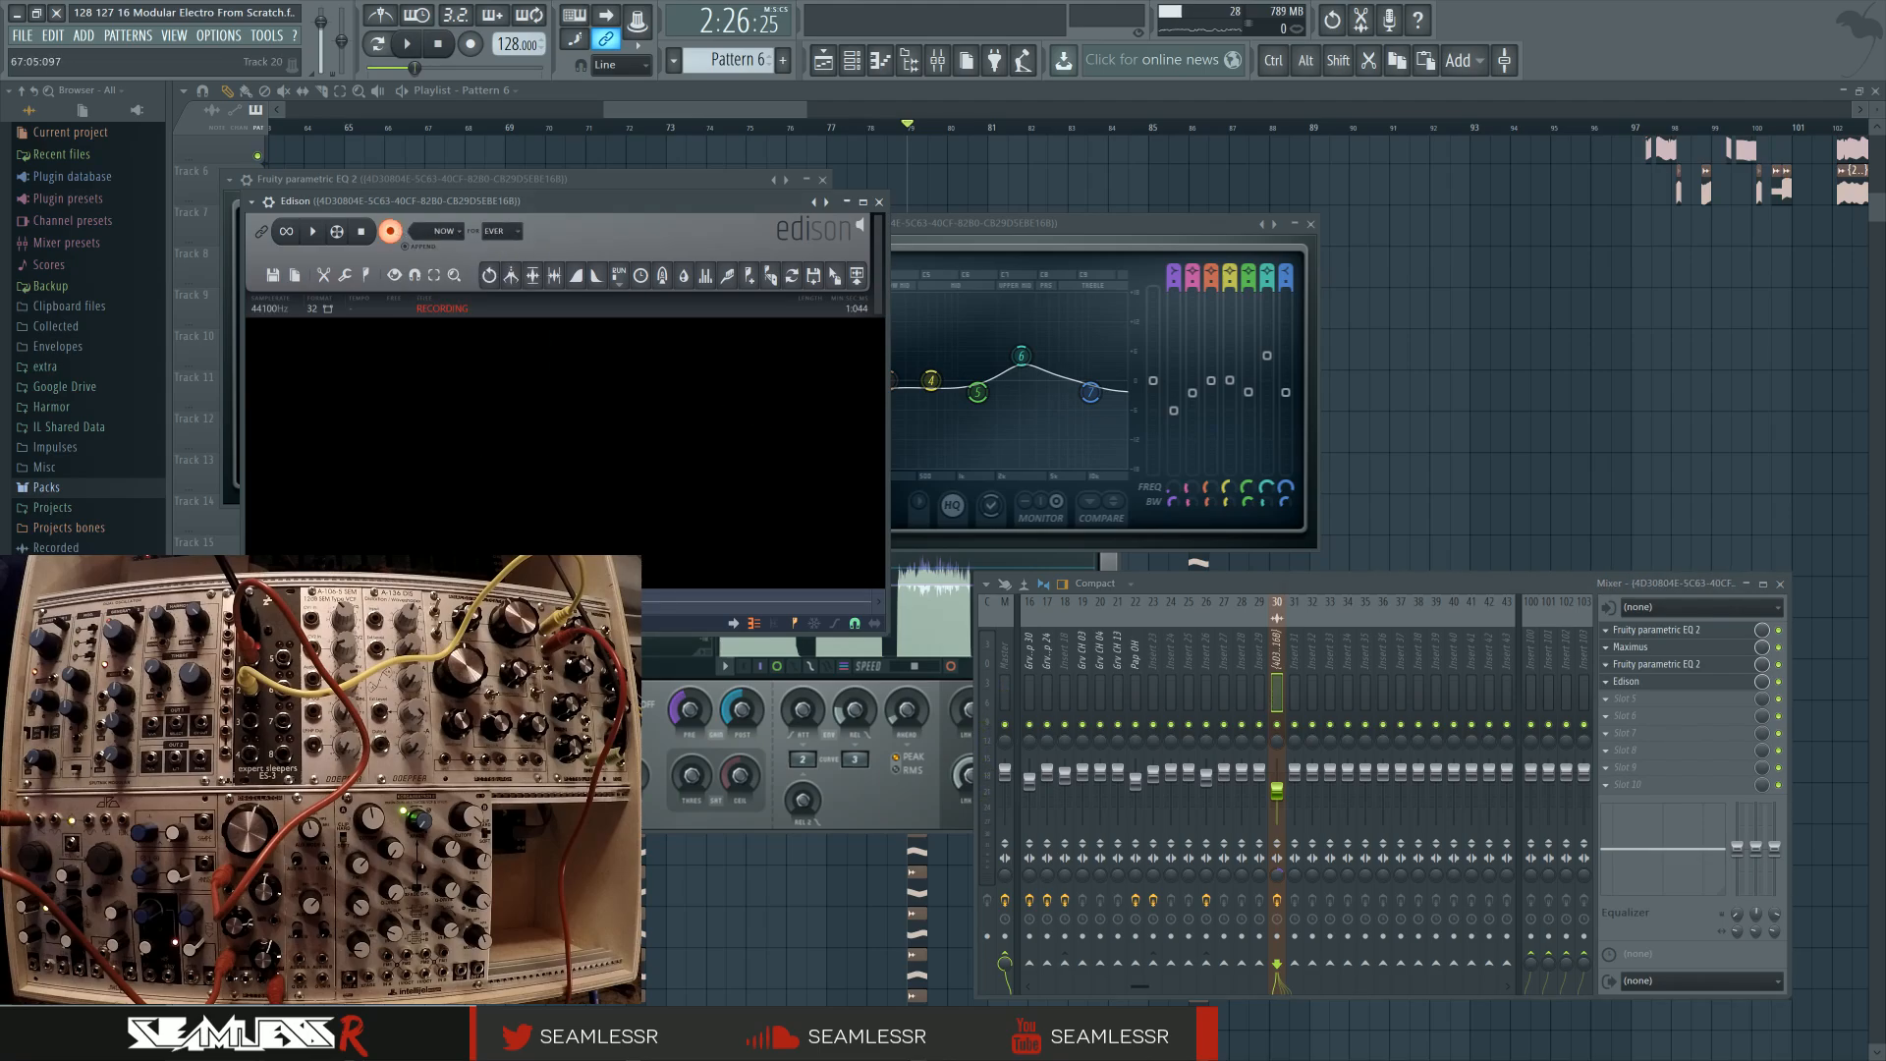
# Play the four stacked chords near bars 65, 72, 79 and 86 in turn while Edison records them
pyautogui.moveTo(440, 744); pyautogui.dragTo(572, 751)
pyautogui.click(465, 129)
pyautogui.press('space')
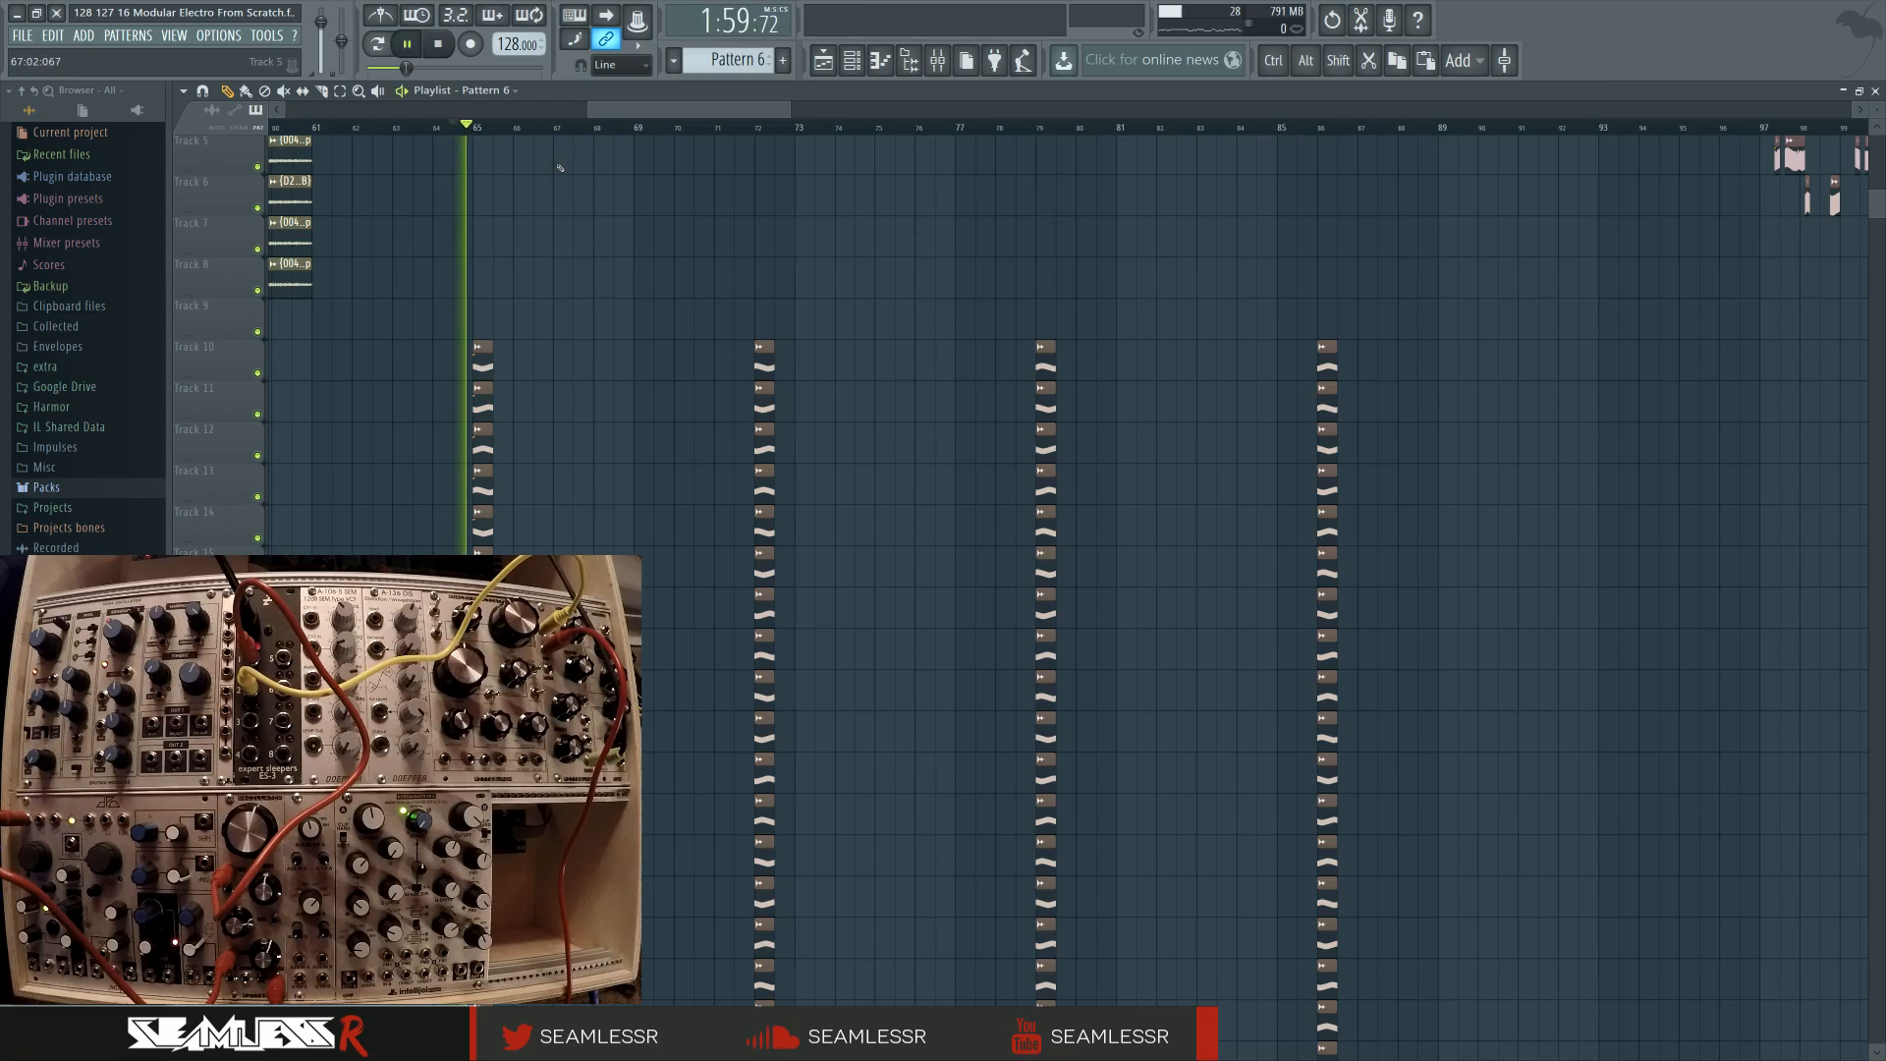
pyautogui.click(734, 128)
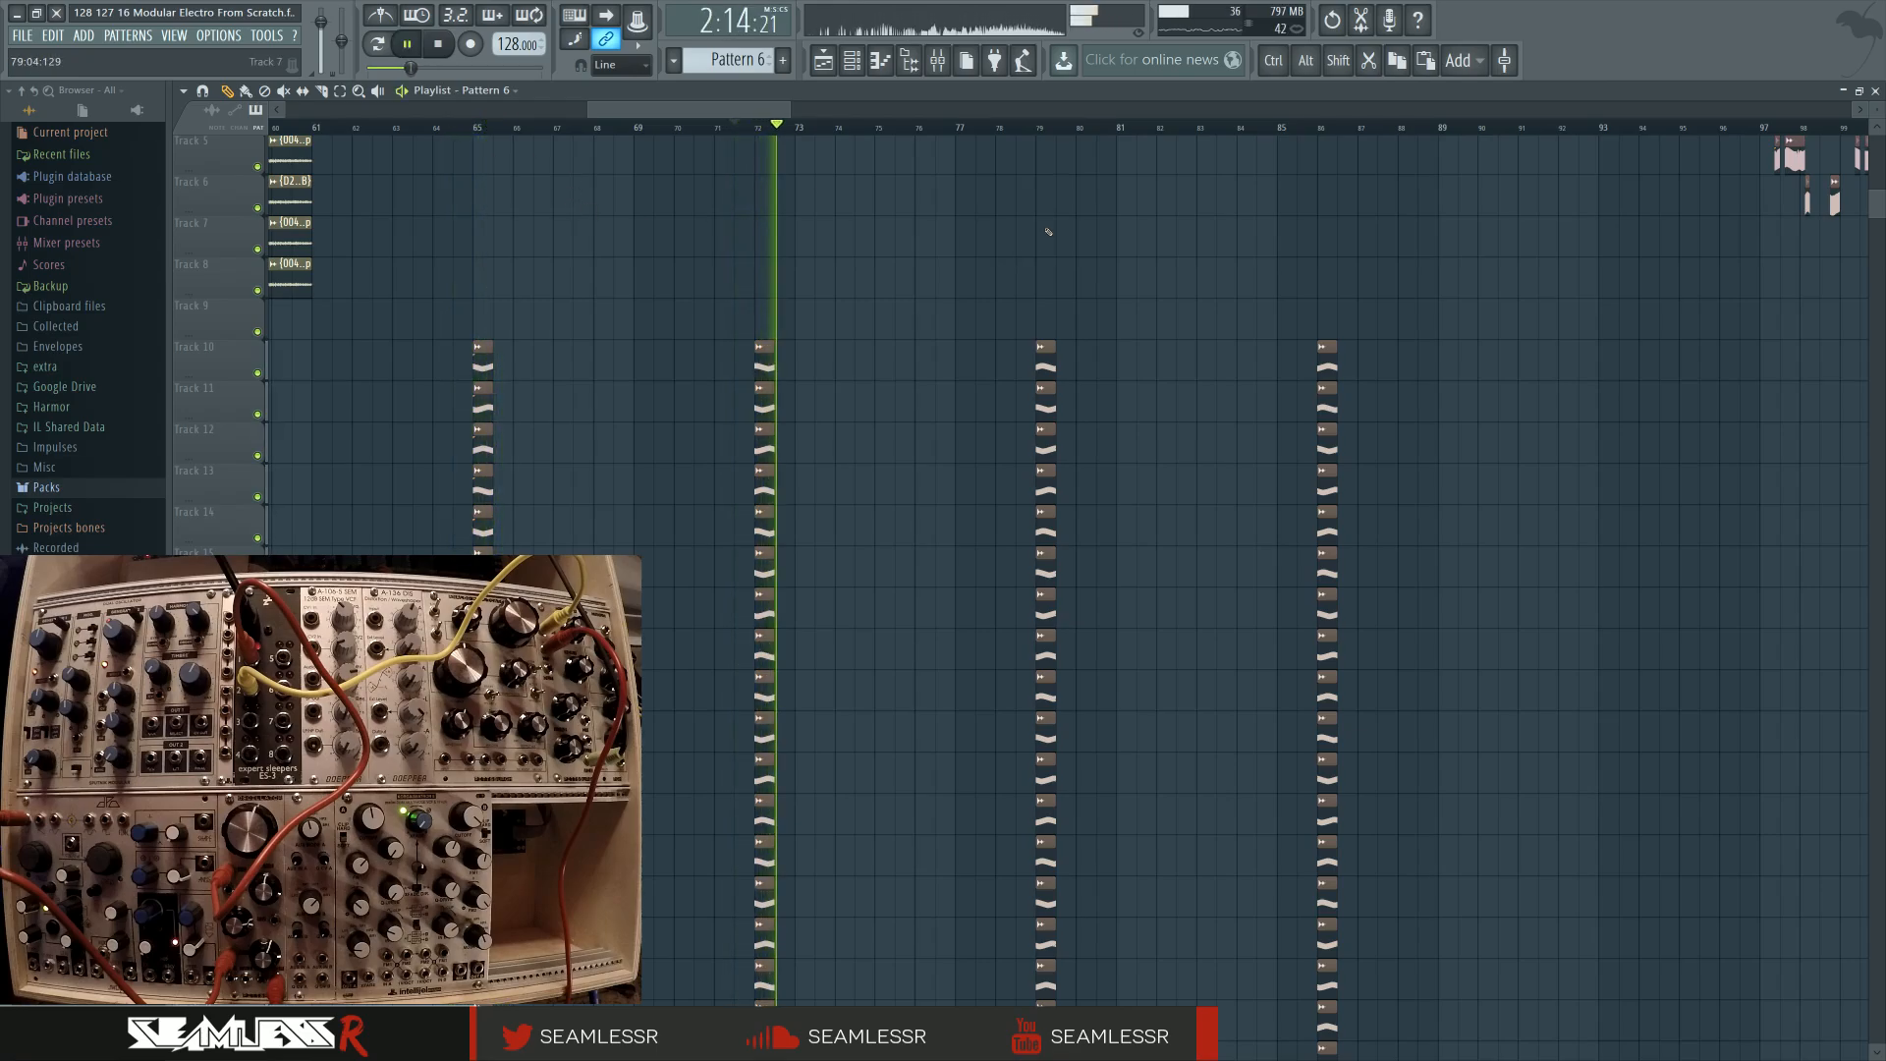
pyautogui.click(1014, 126)
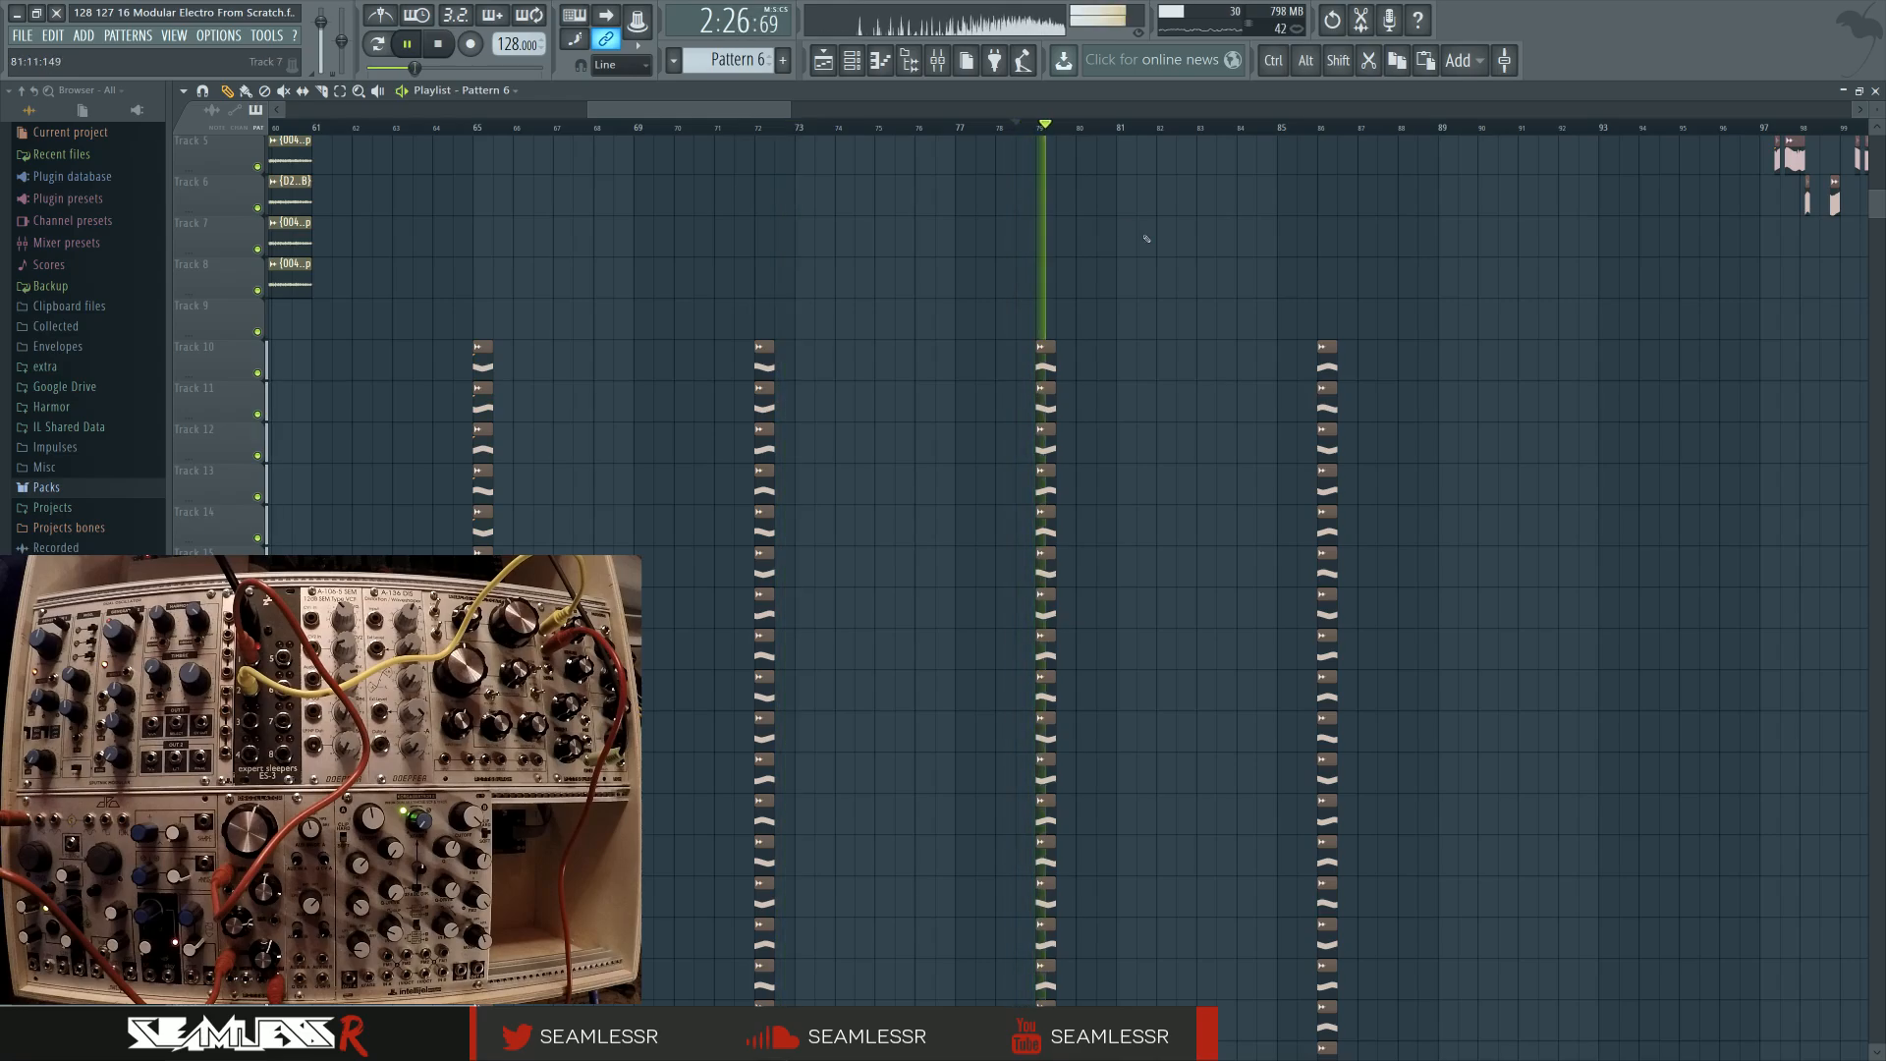
pyautogui.click(1298, 127)
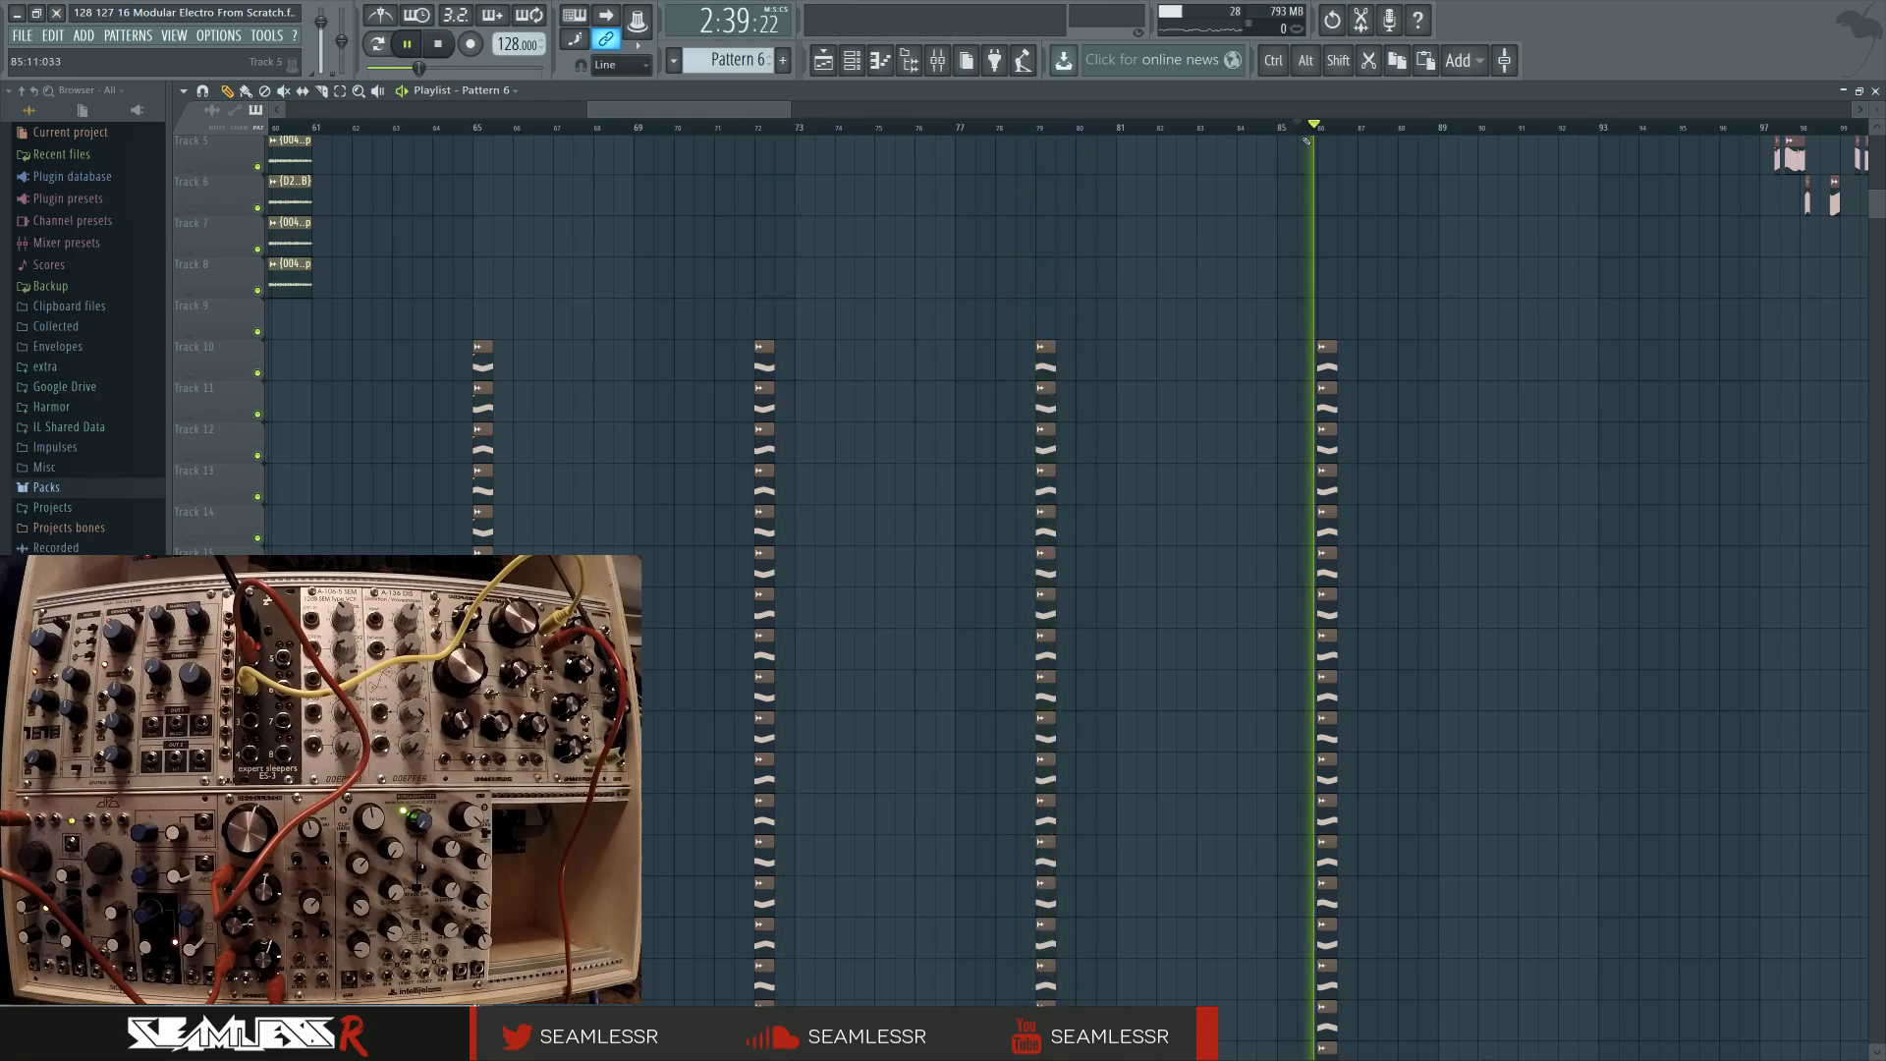
# Replay the fourth chord near bar 86 to record extra takes of it in Edison, and stop the playback
pyautogui.press('space')
pyautogui.press('space')
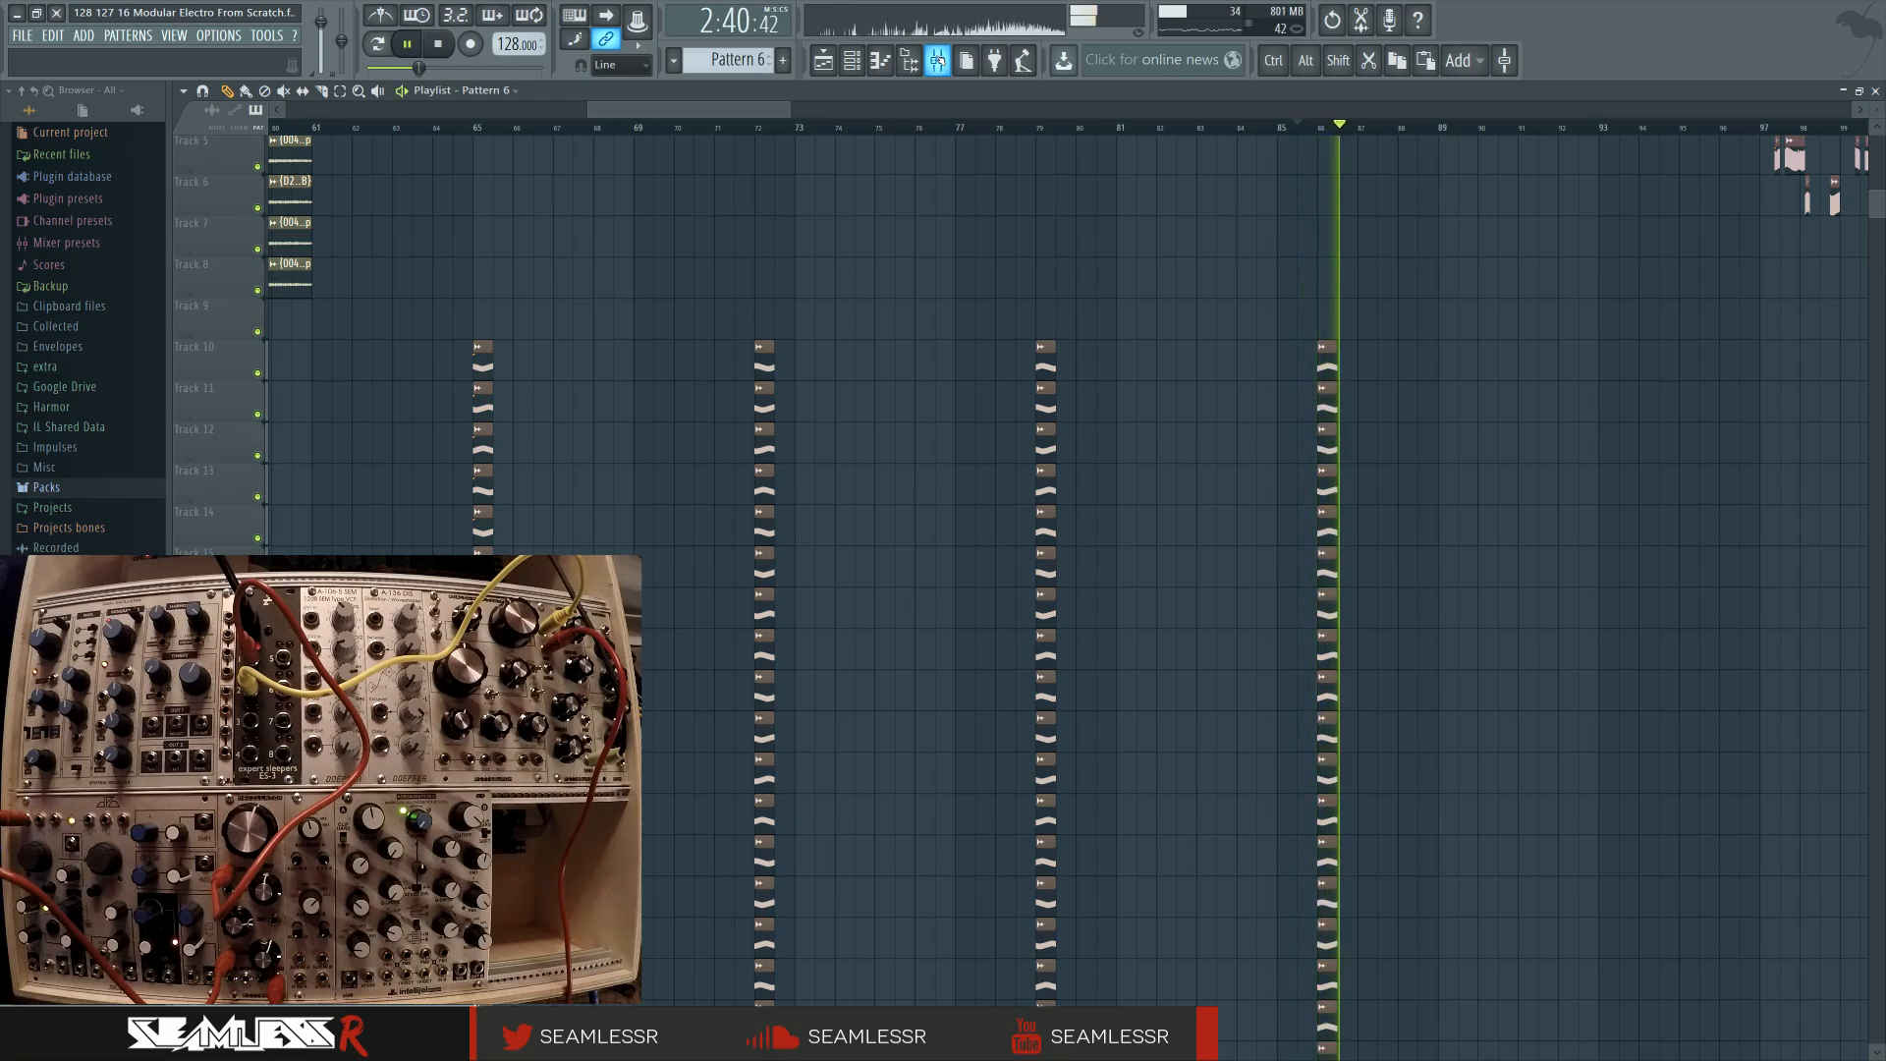
pyautogui.press('space')
pyautogui.press('space')
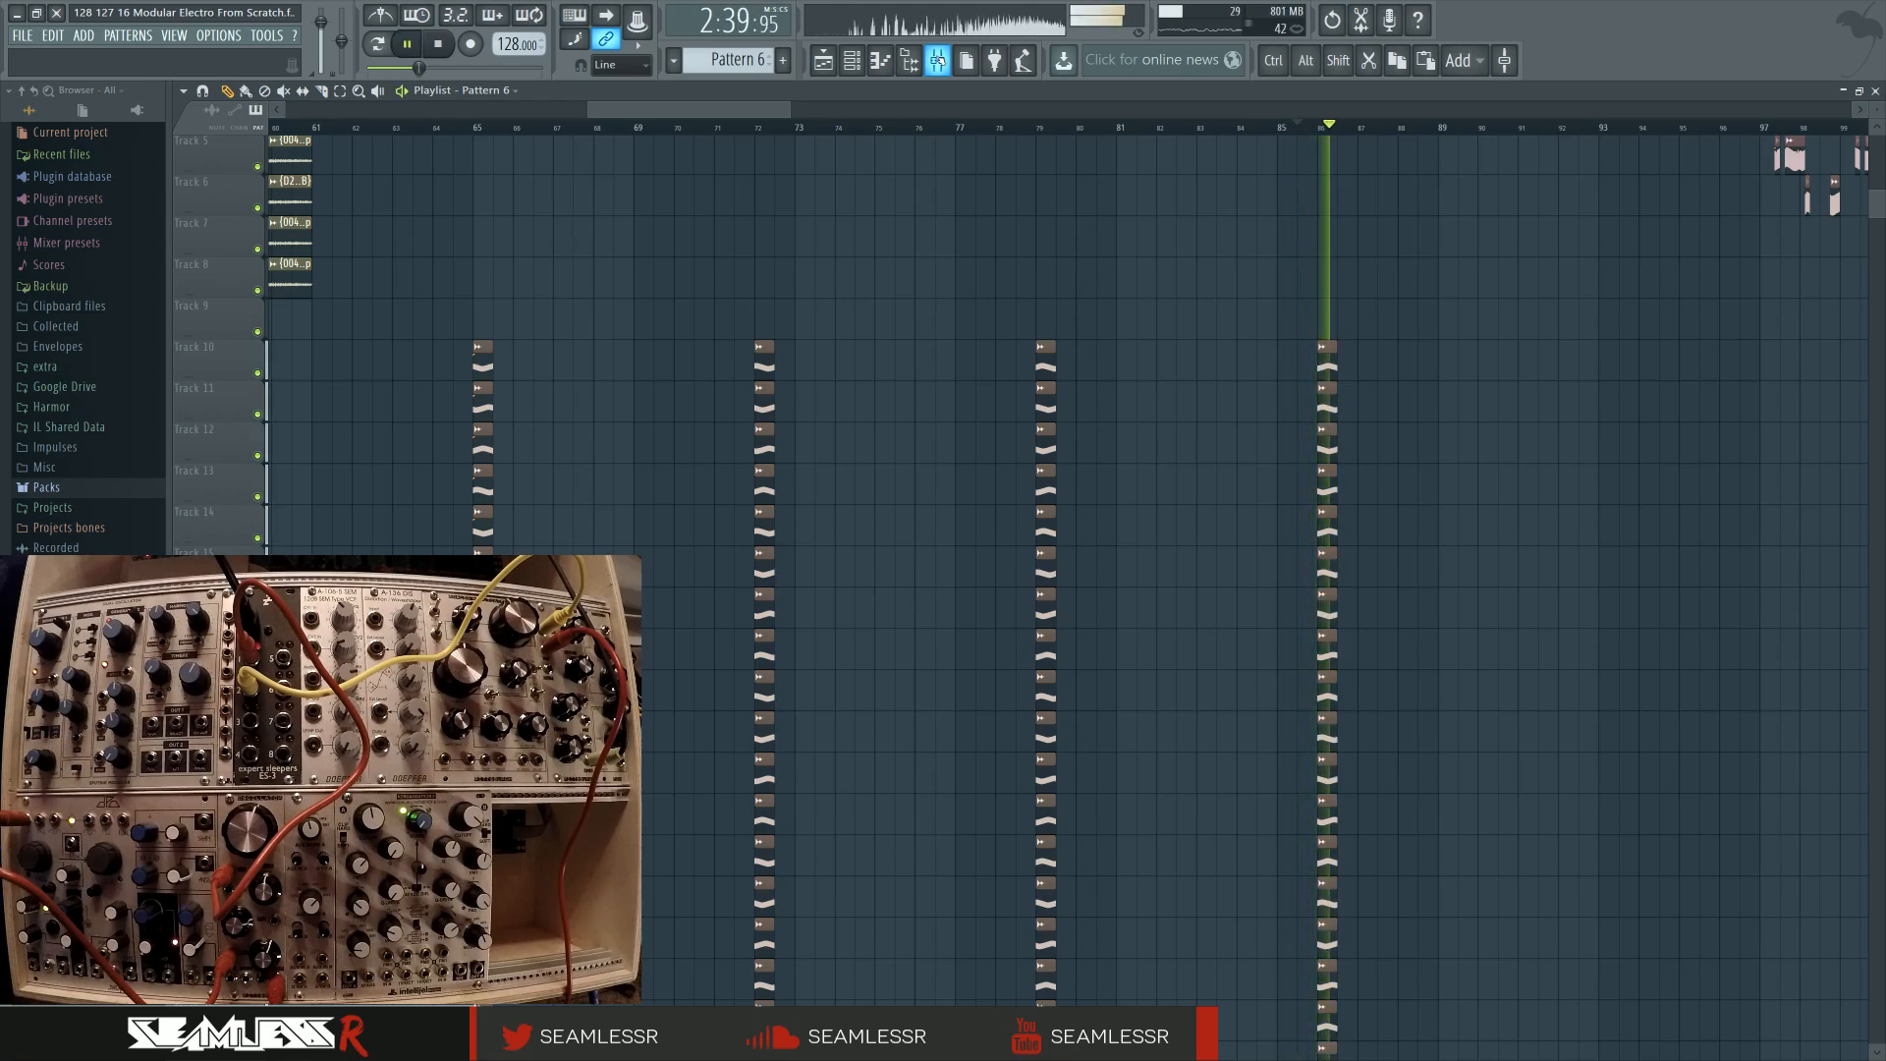
pyautogui.press('space')
# Reopen Edison from insert 30's fourth slot, end the recording and play back parts of the recorded chords
pyautogui.click(938, 61)
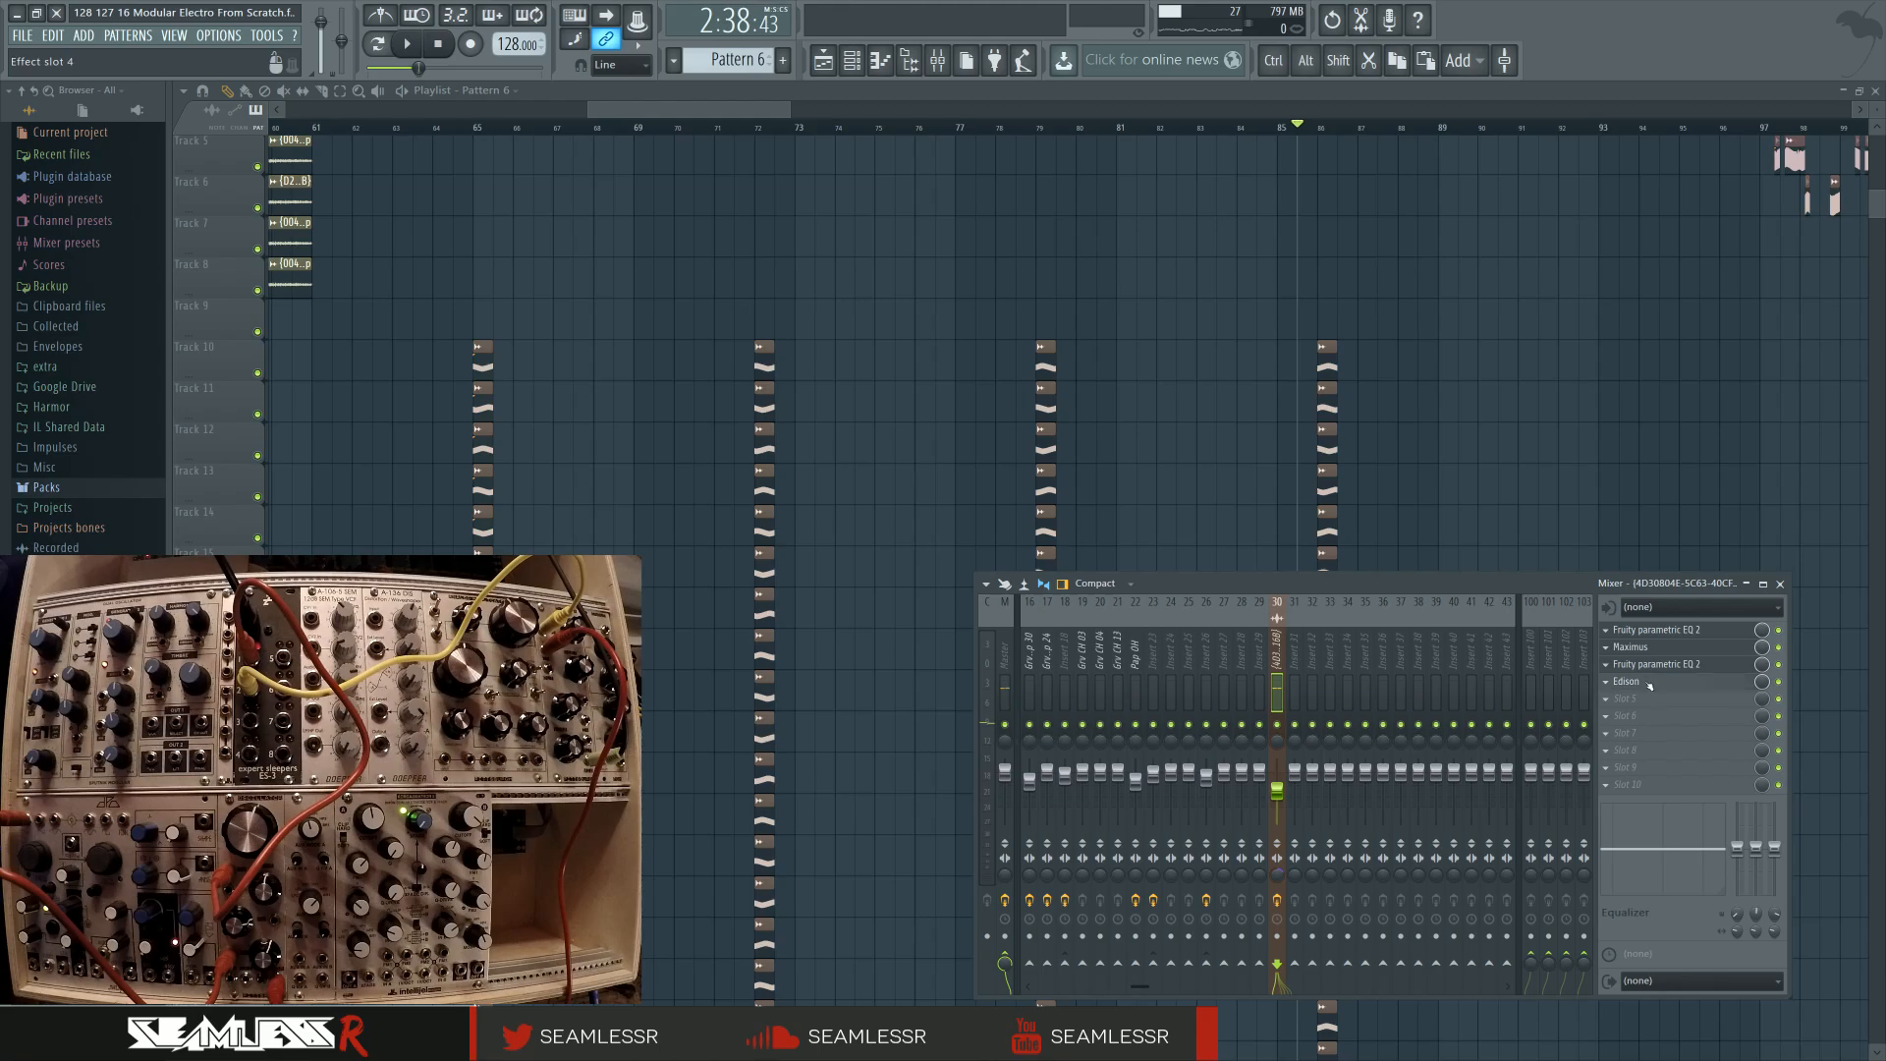
pyautogui.click(1626, 681)
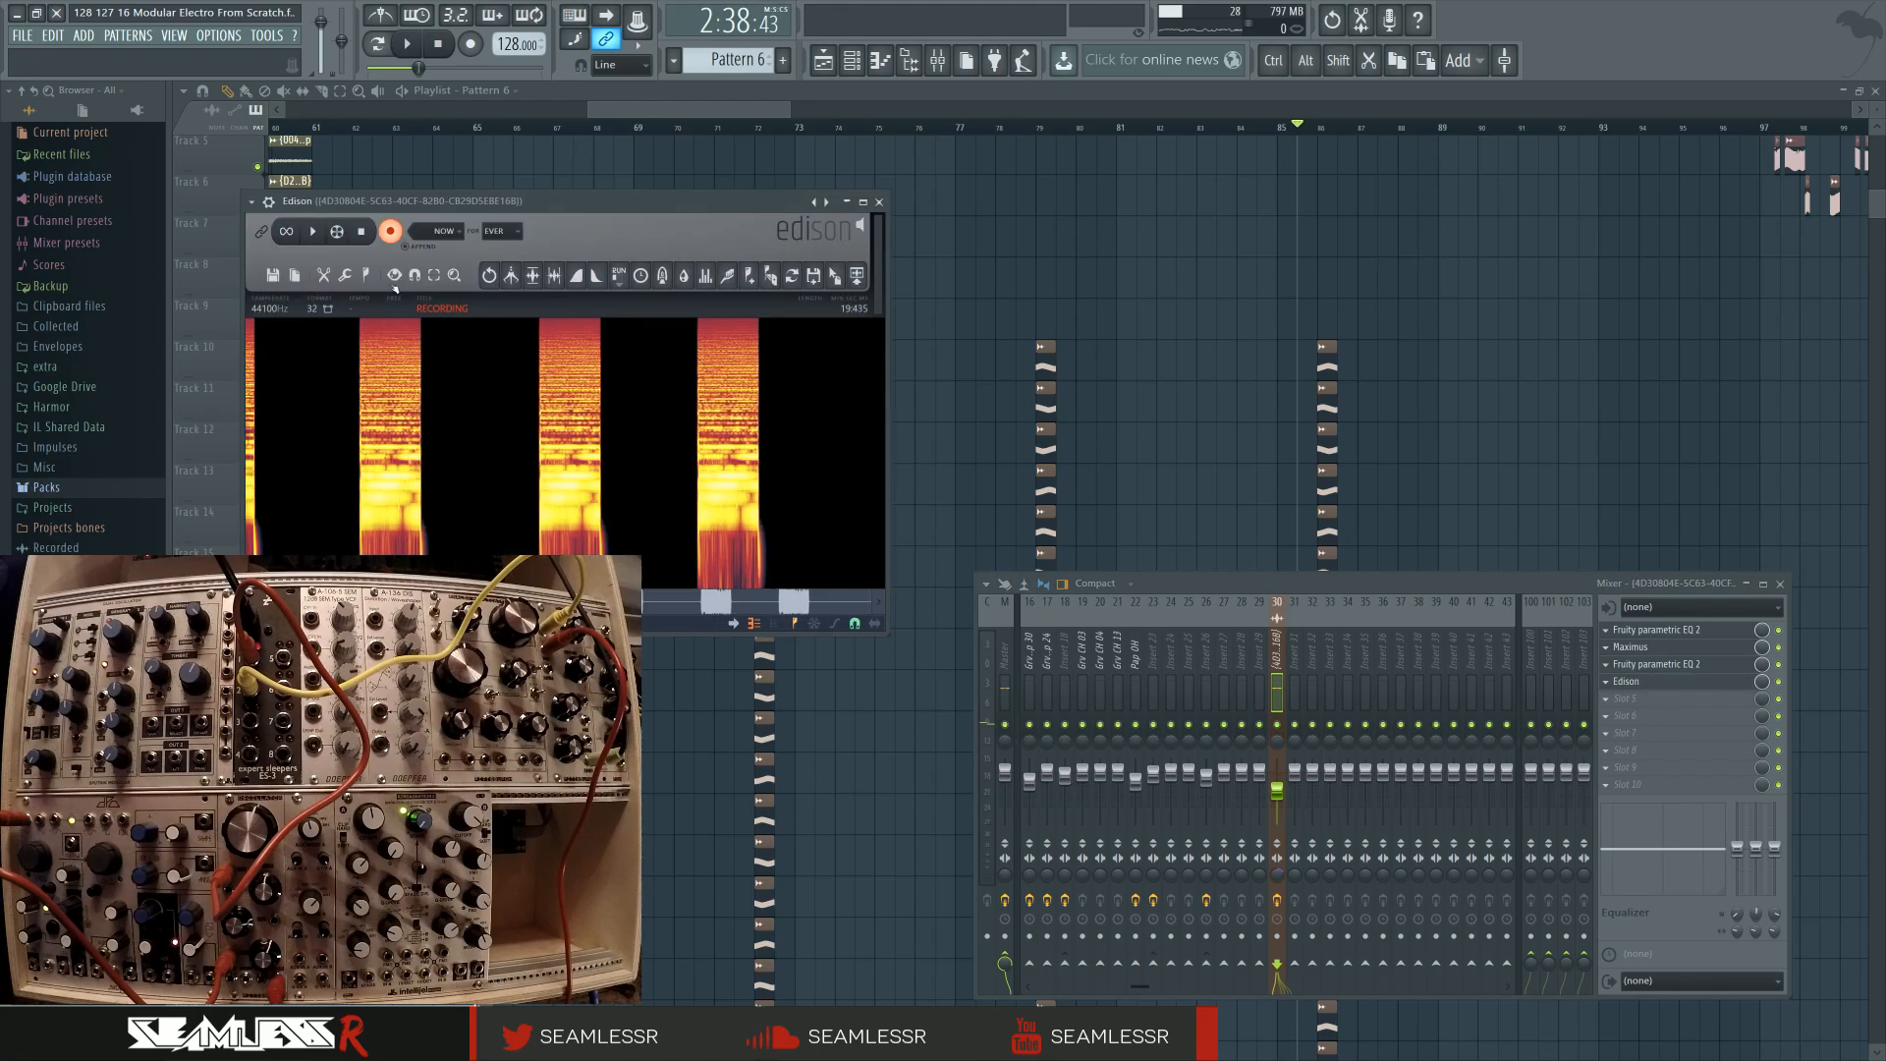
pyautogui.doubleClick(336, 451)
pyautogui.press('space')
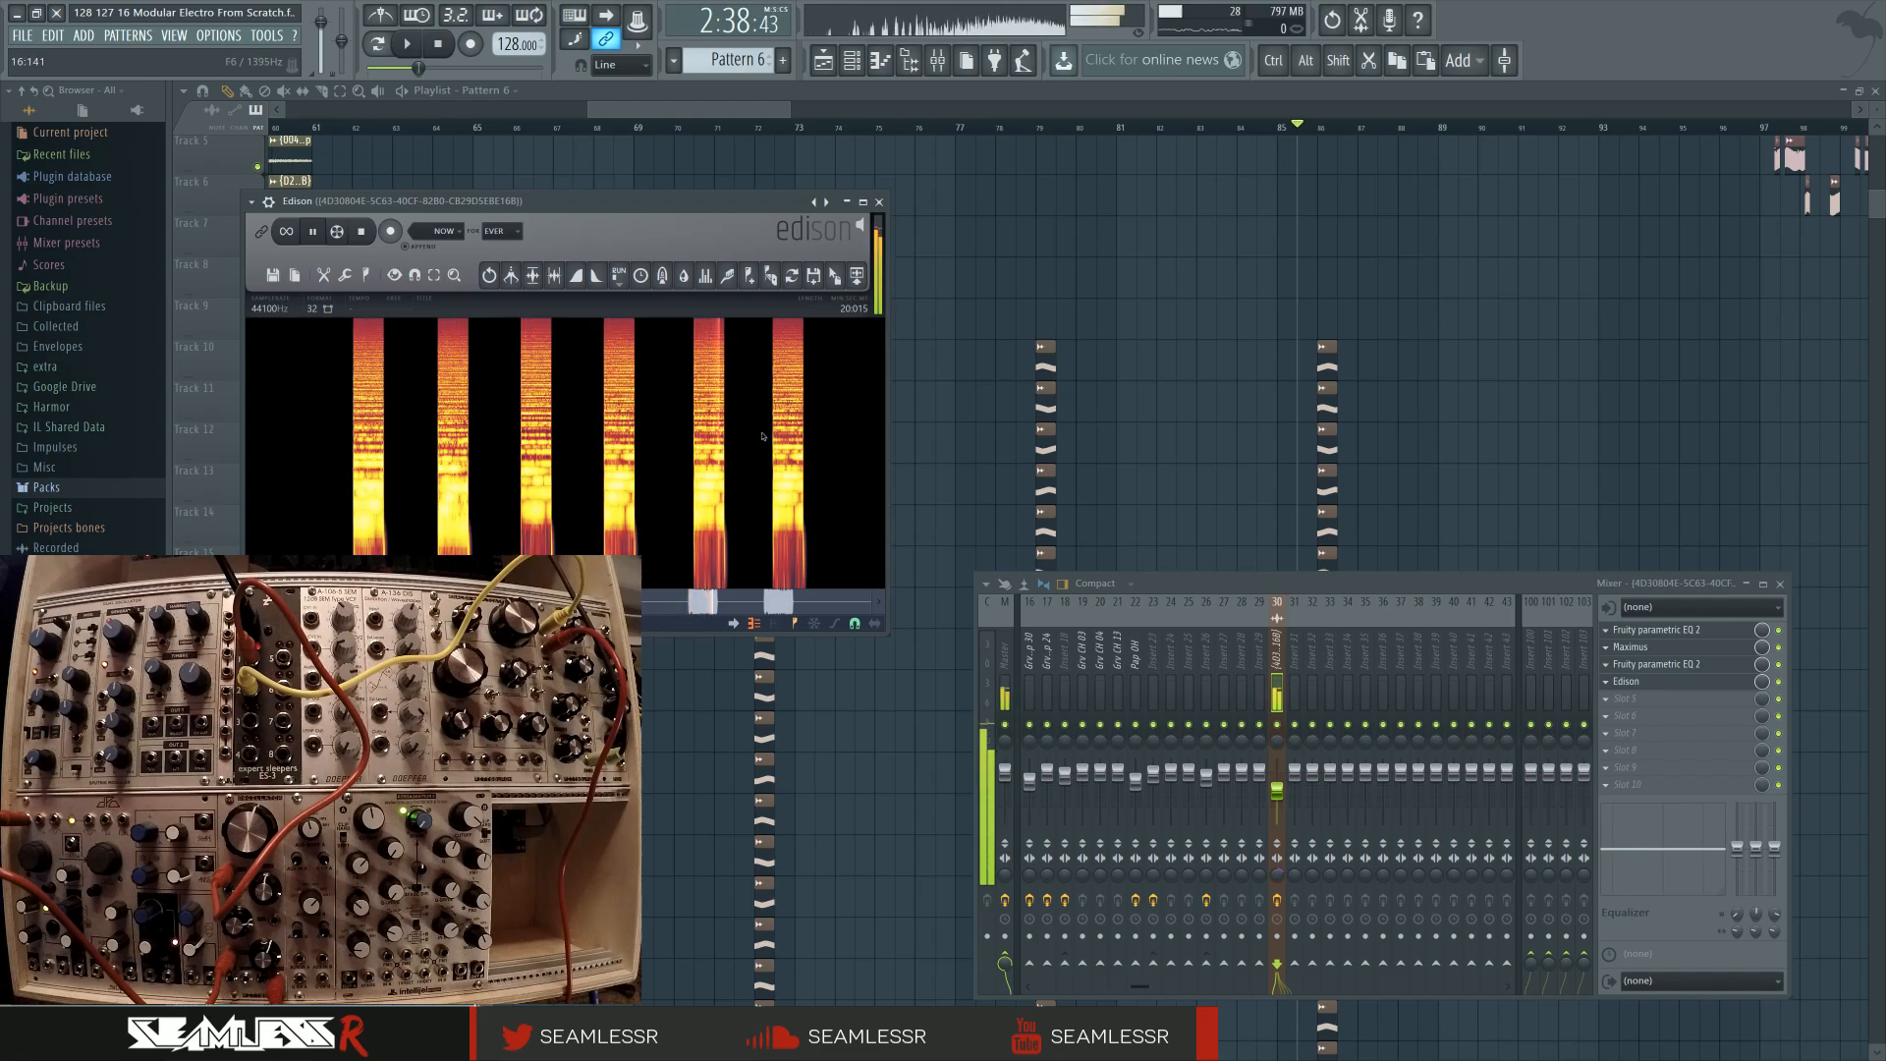
pyautogui.press('space')
pyautogui.press('space')
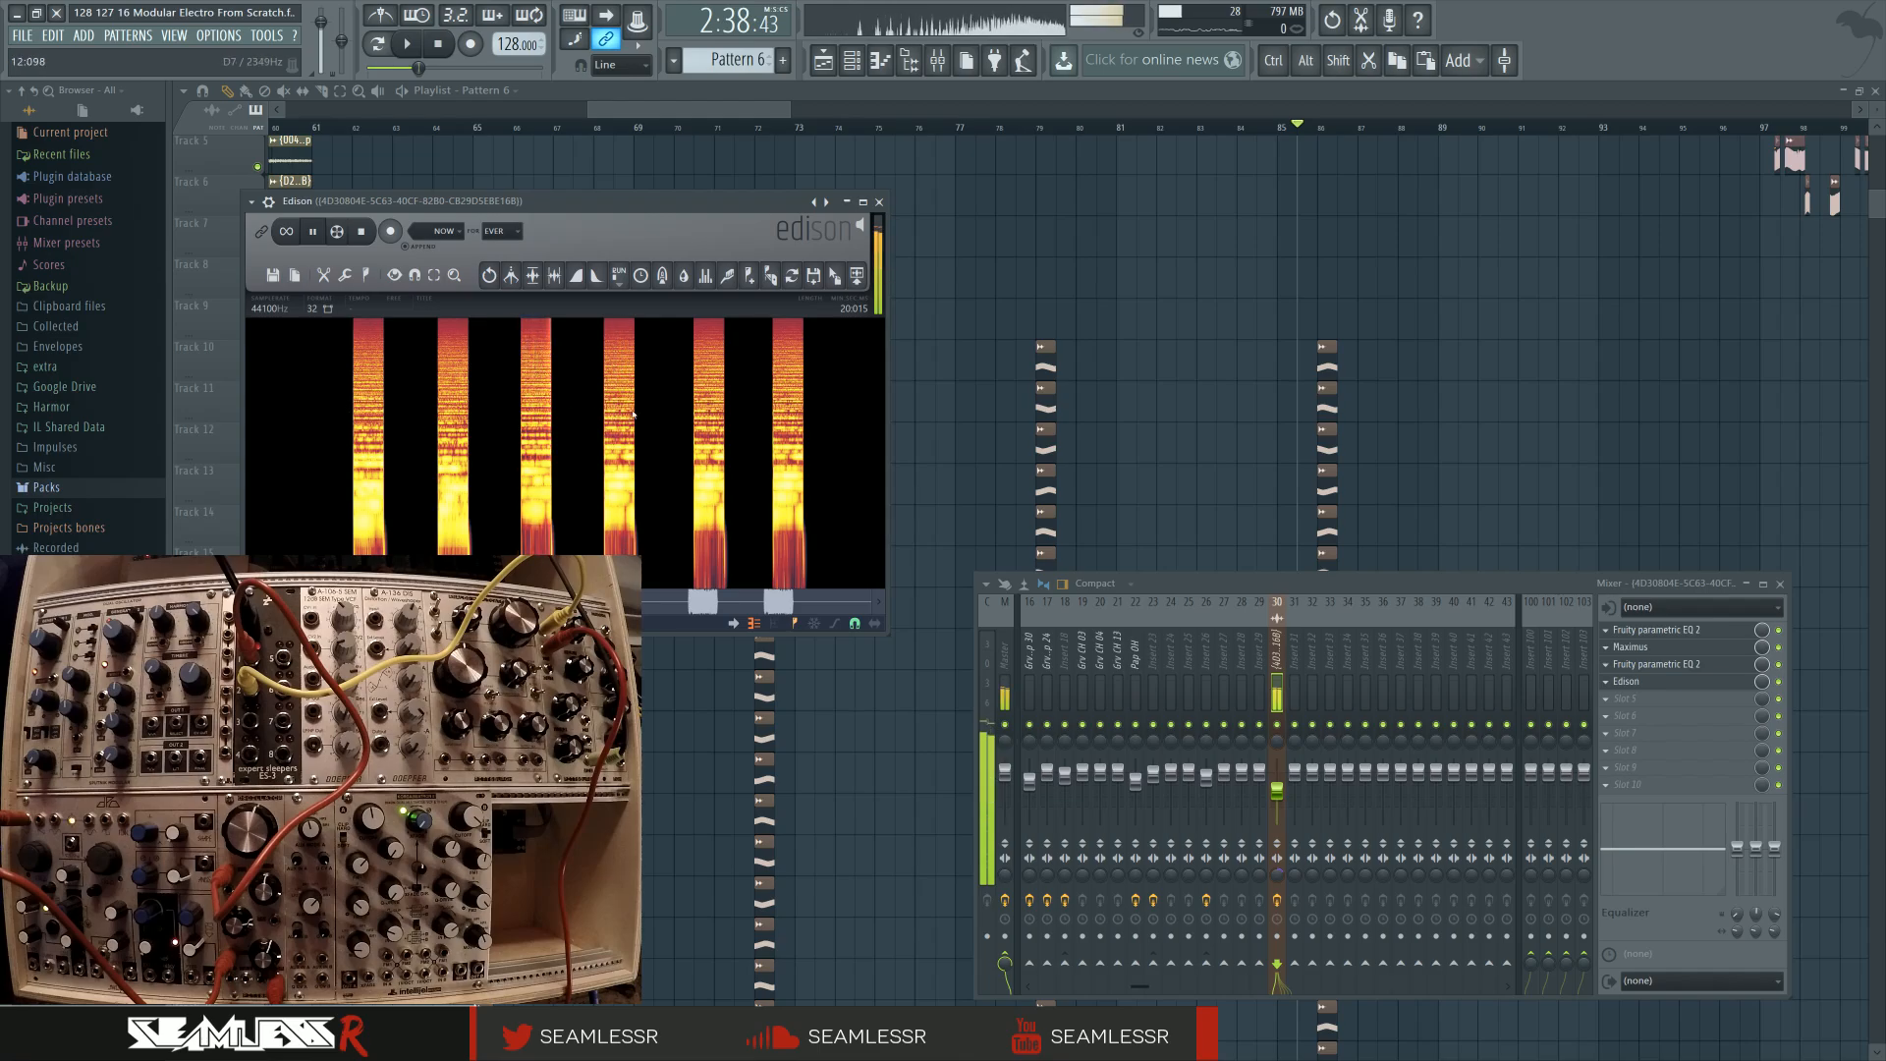
# Delete the last two bursts from the Edison recording and play back the remaining audio
pyautogui.press('space')
pyautogui.moveTo(679, 423); pyautogui.dragTo(1041, 439)
pyautogui.press('Delete')
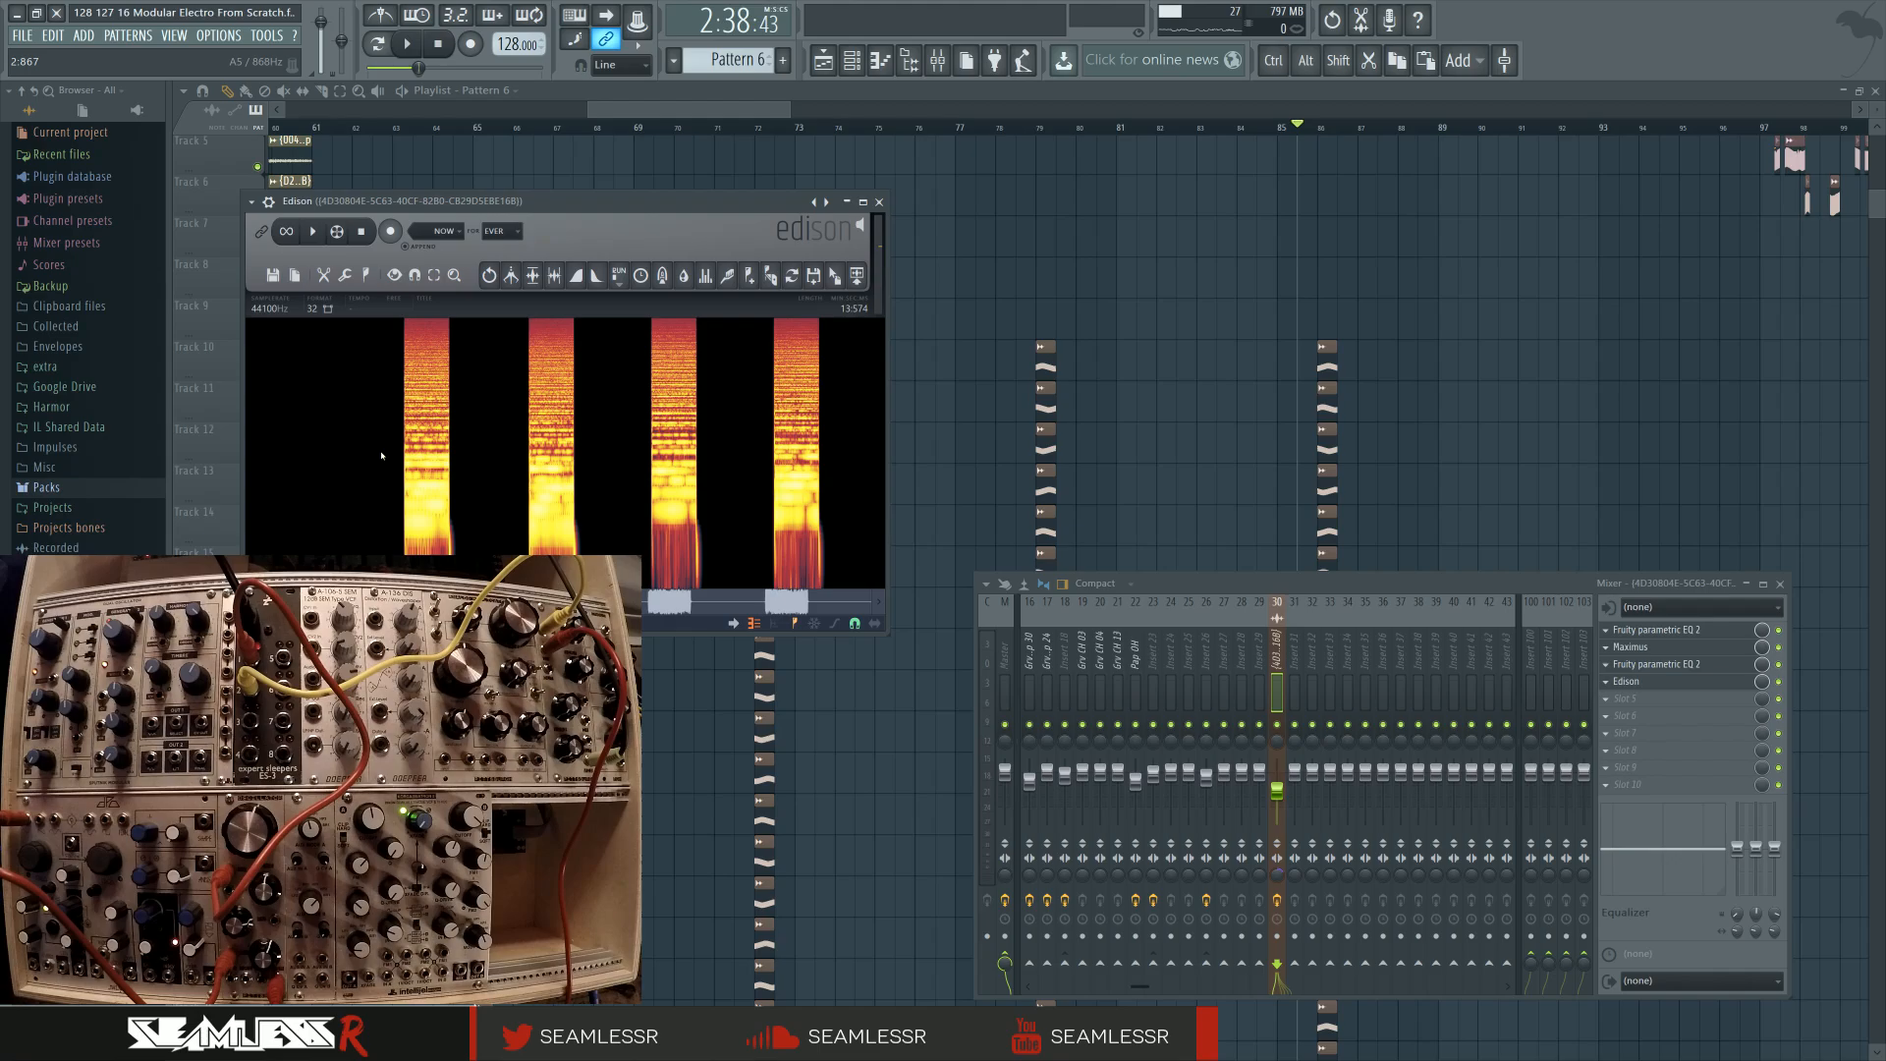
pyautogui.press('space')
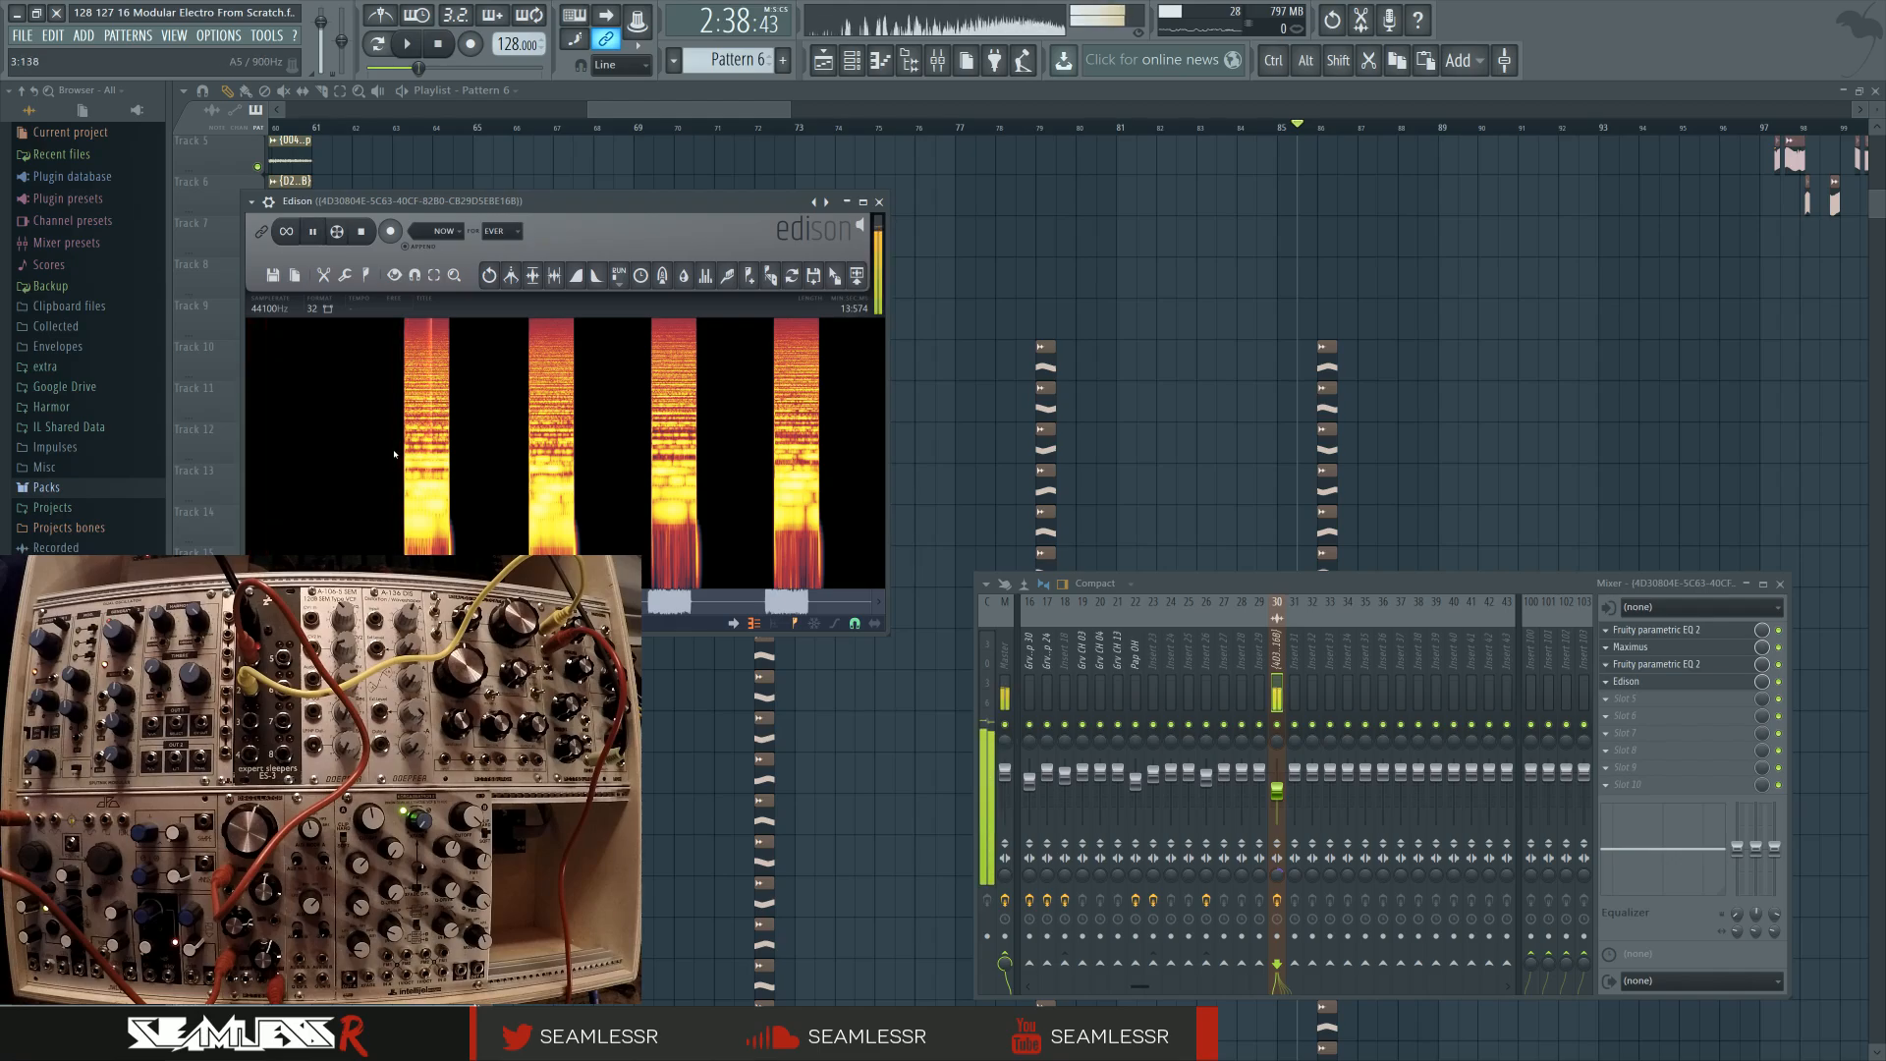
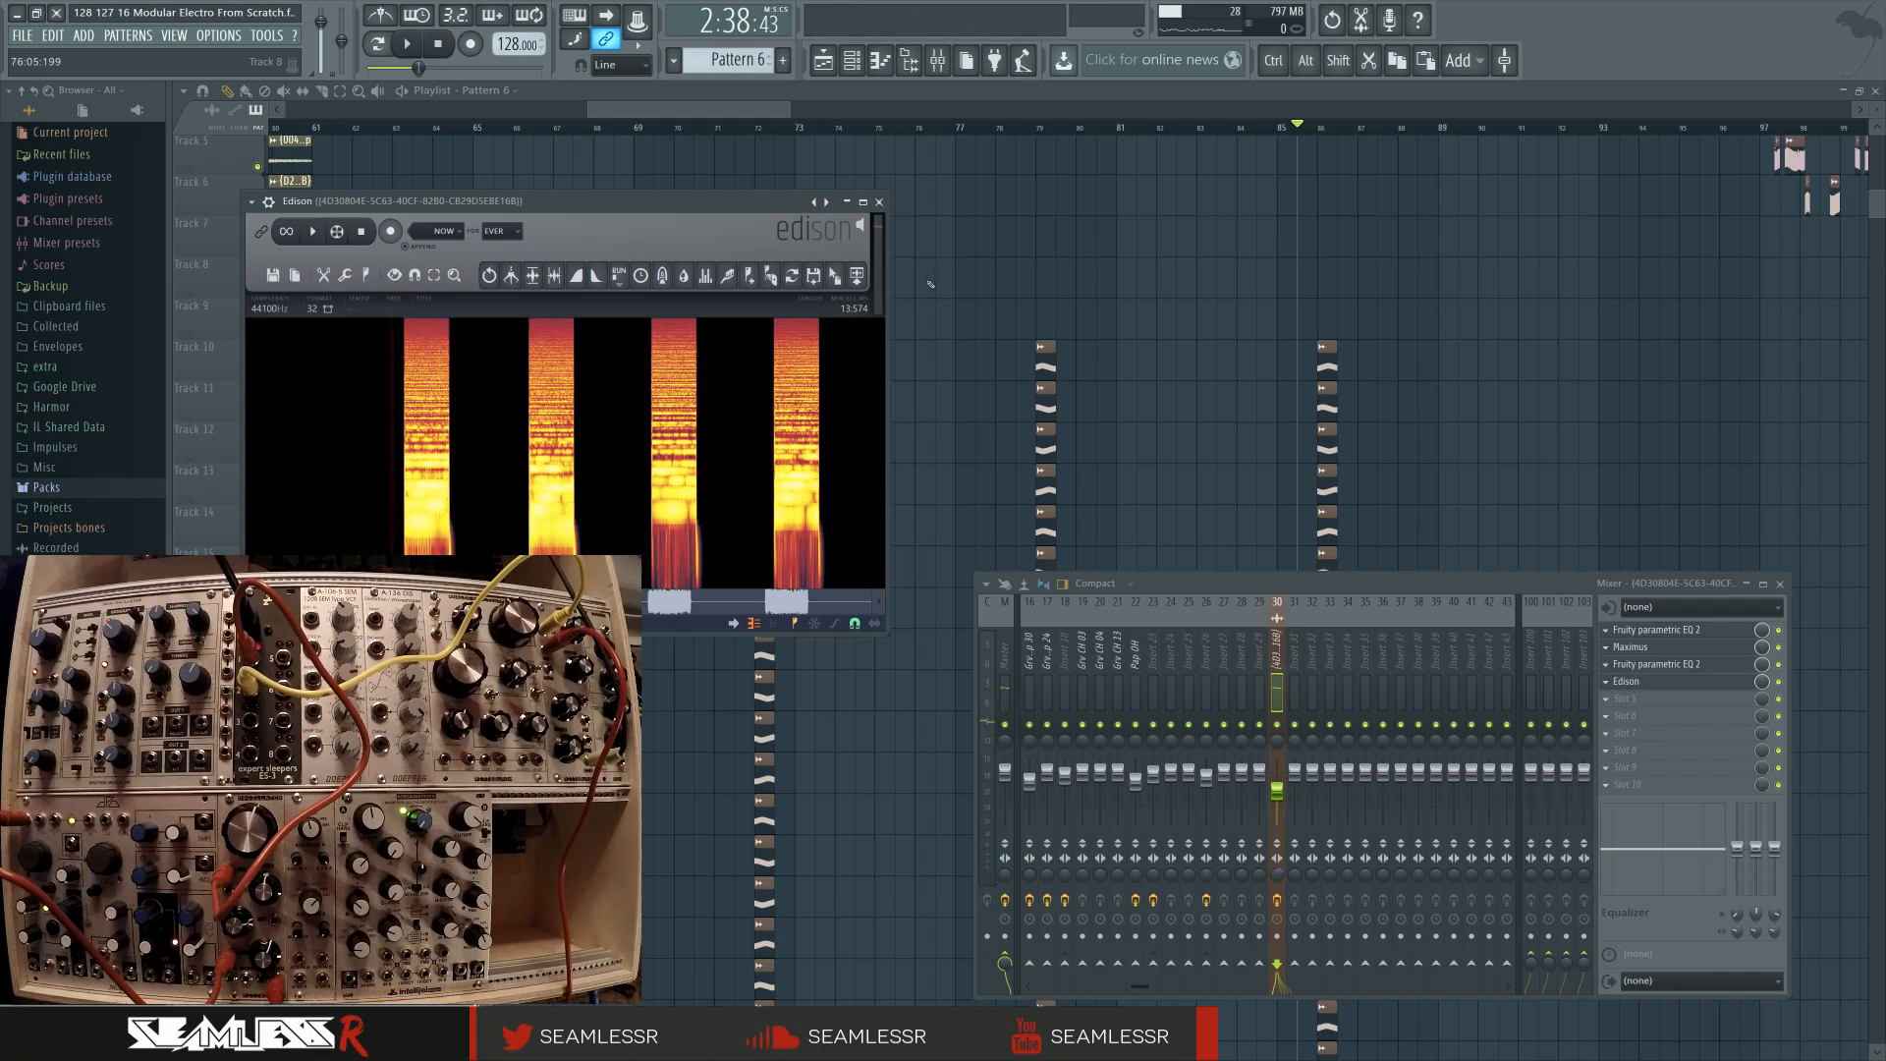
# Place the trimmed Edison recording on playlist track 8 near bar 73 and play it from about bar 75
pyautogui.click(400, 381)
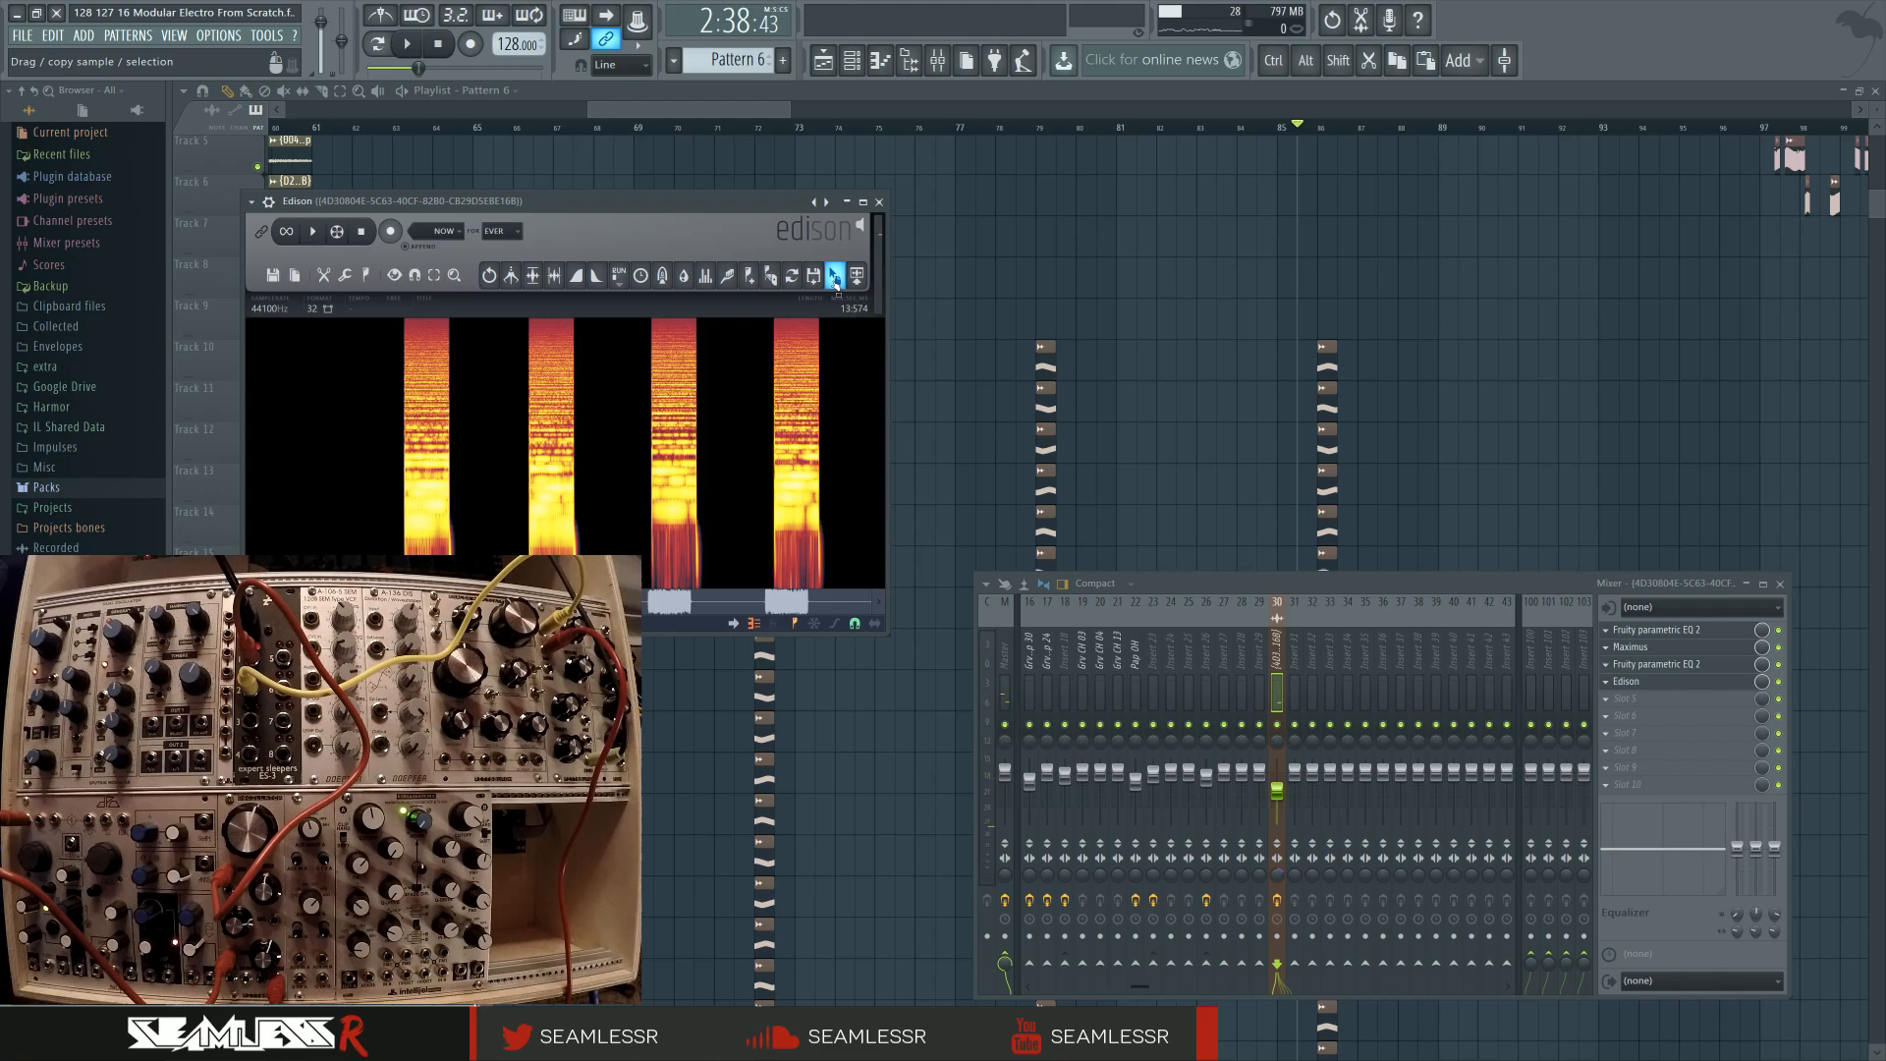
pyautogui.moveTo(836, 283)
pyautogui.mouseDown()
pyautogui.moveTo(967, 265)
pyautogui.moveTo(823, 265)
pyautogui.mouseUp()
pyautogui.click(875, 127)
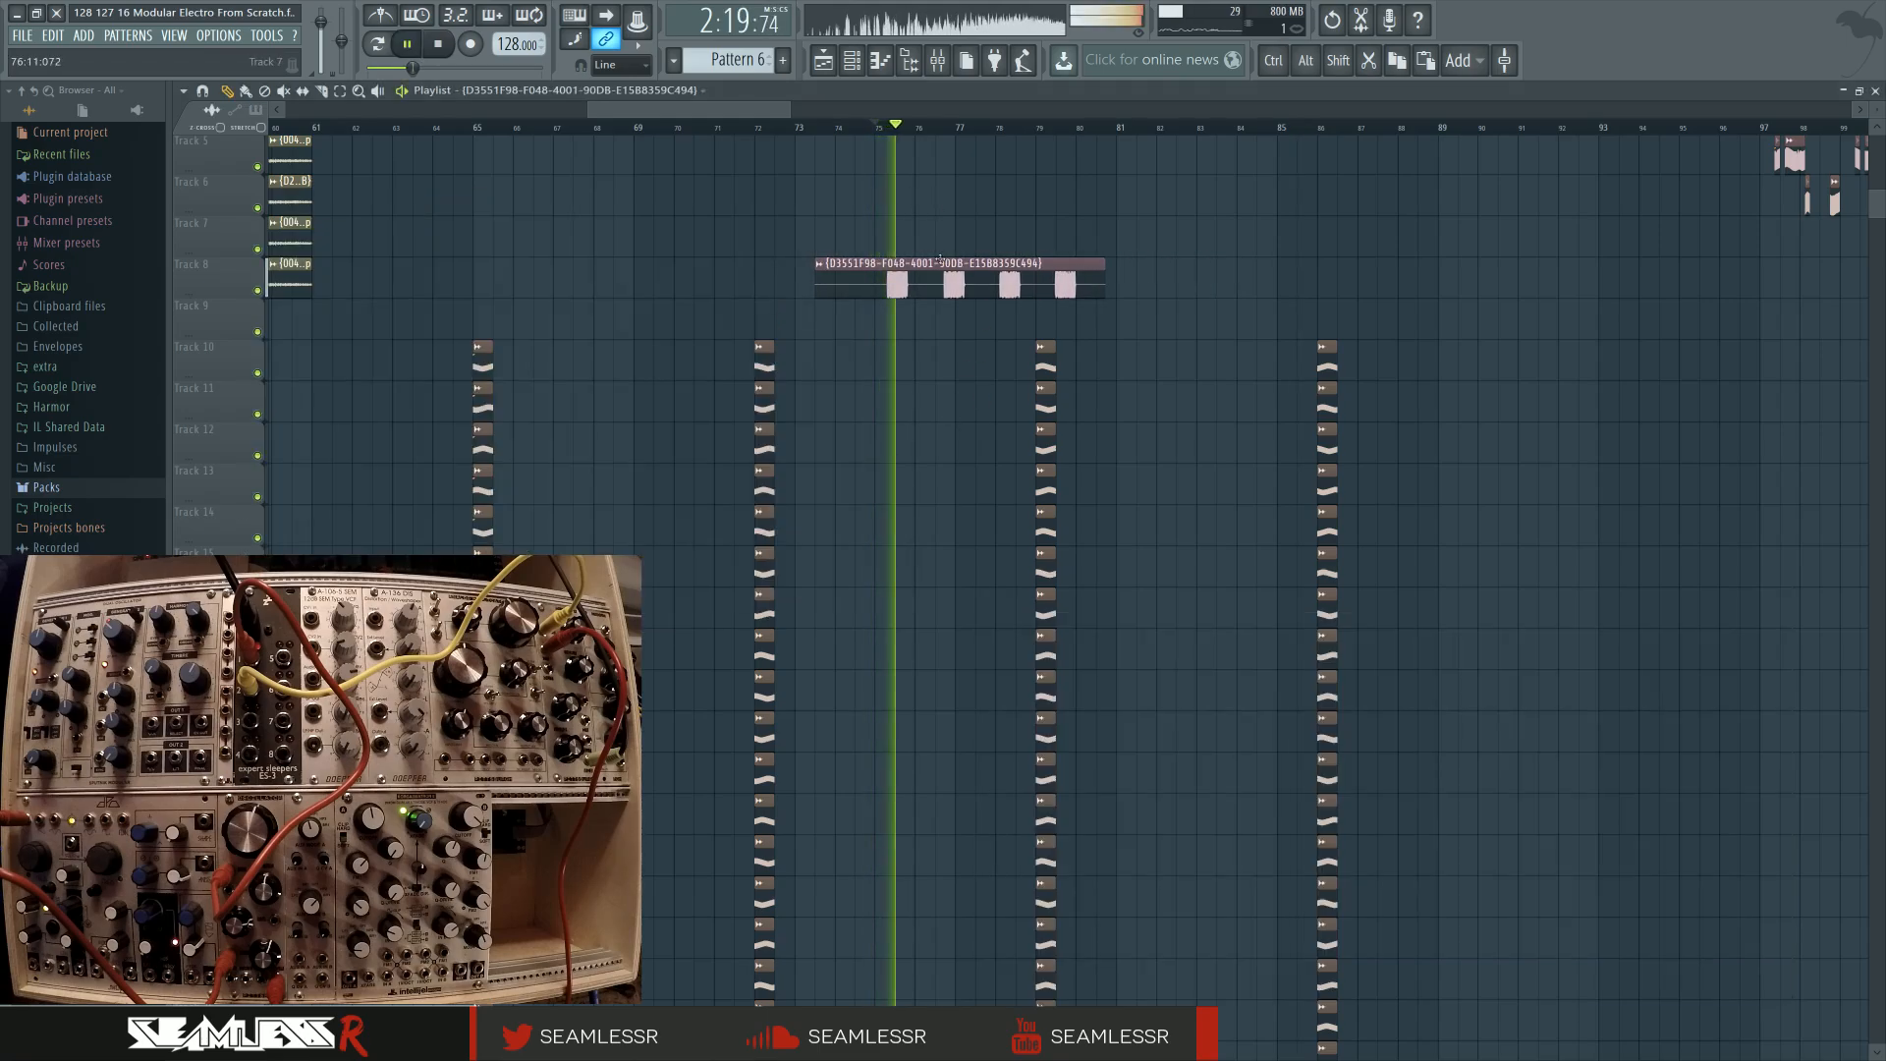
# Try routing the new sample clip's channel to mixer insert 38
pyautogui.press('space')
pyautogui.doubleClick(919, 283)
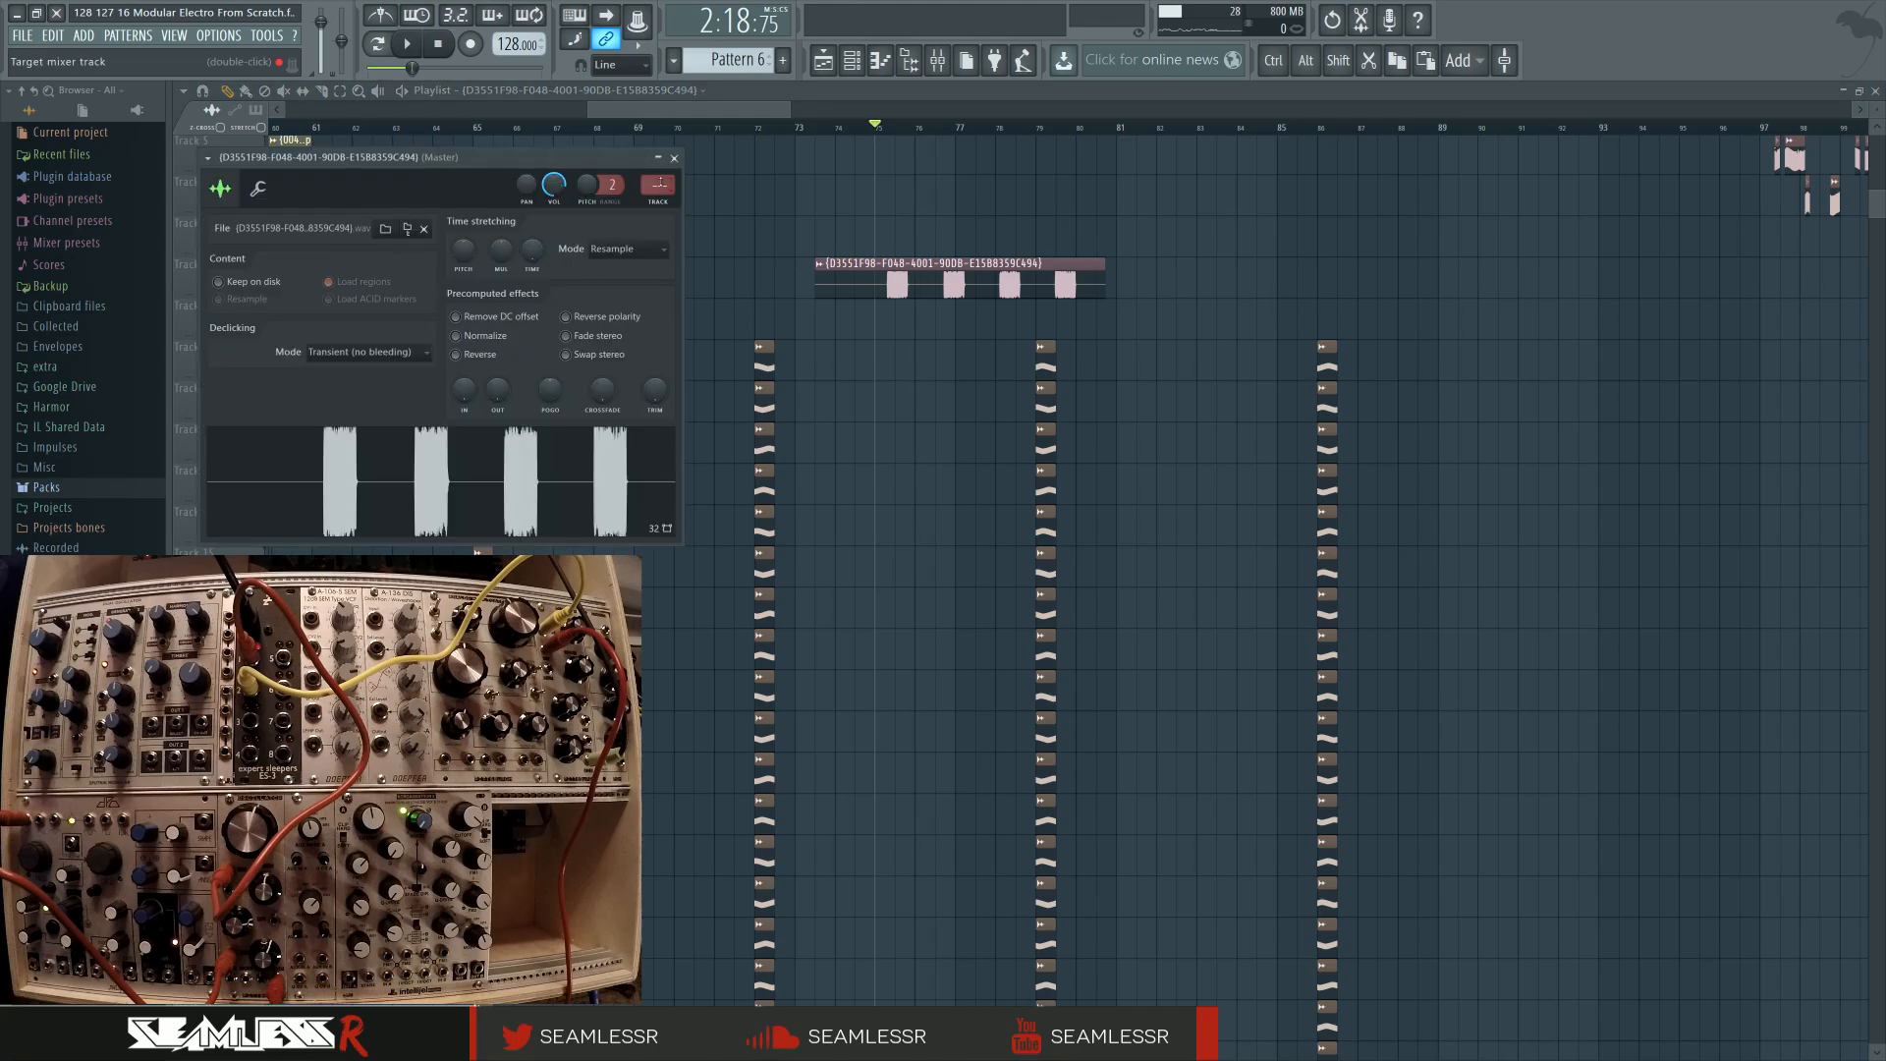
pyautogui.doubleClick(657, 184)
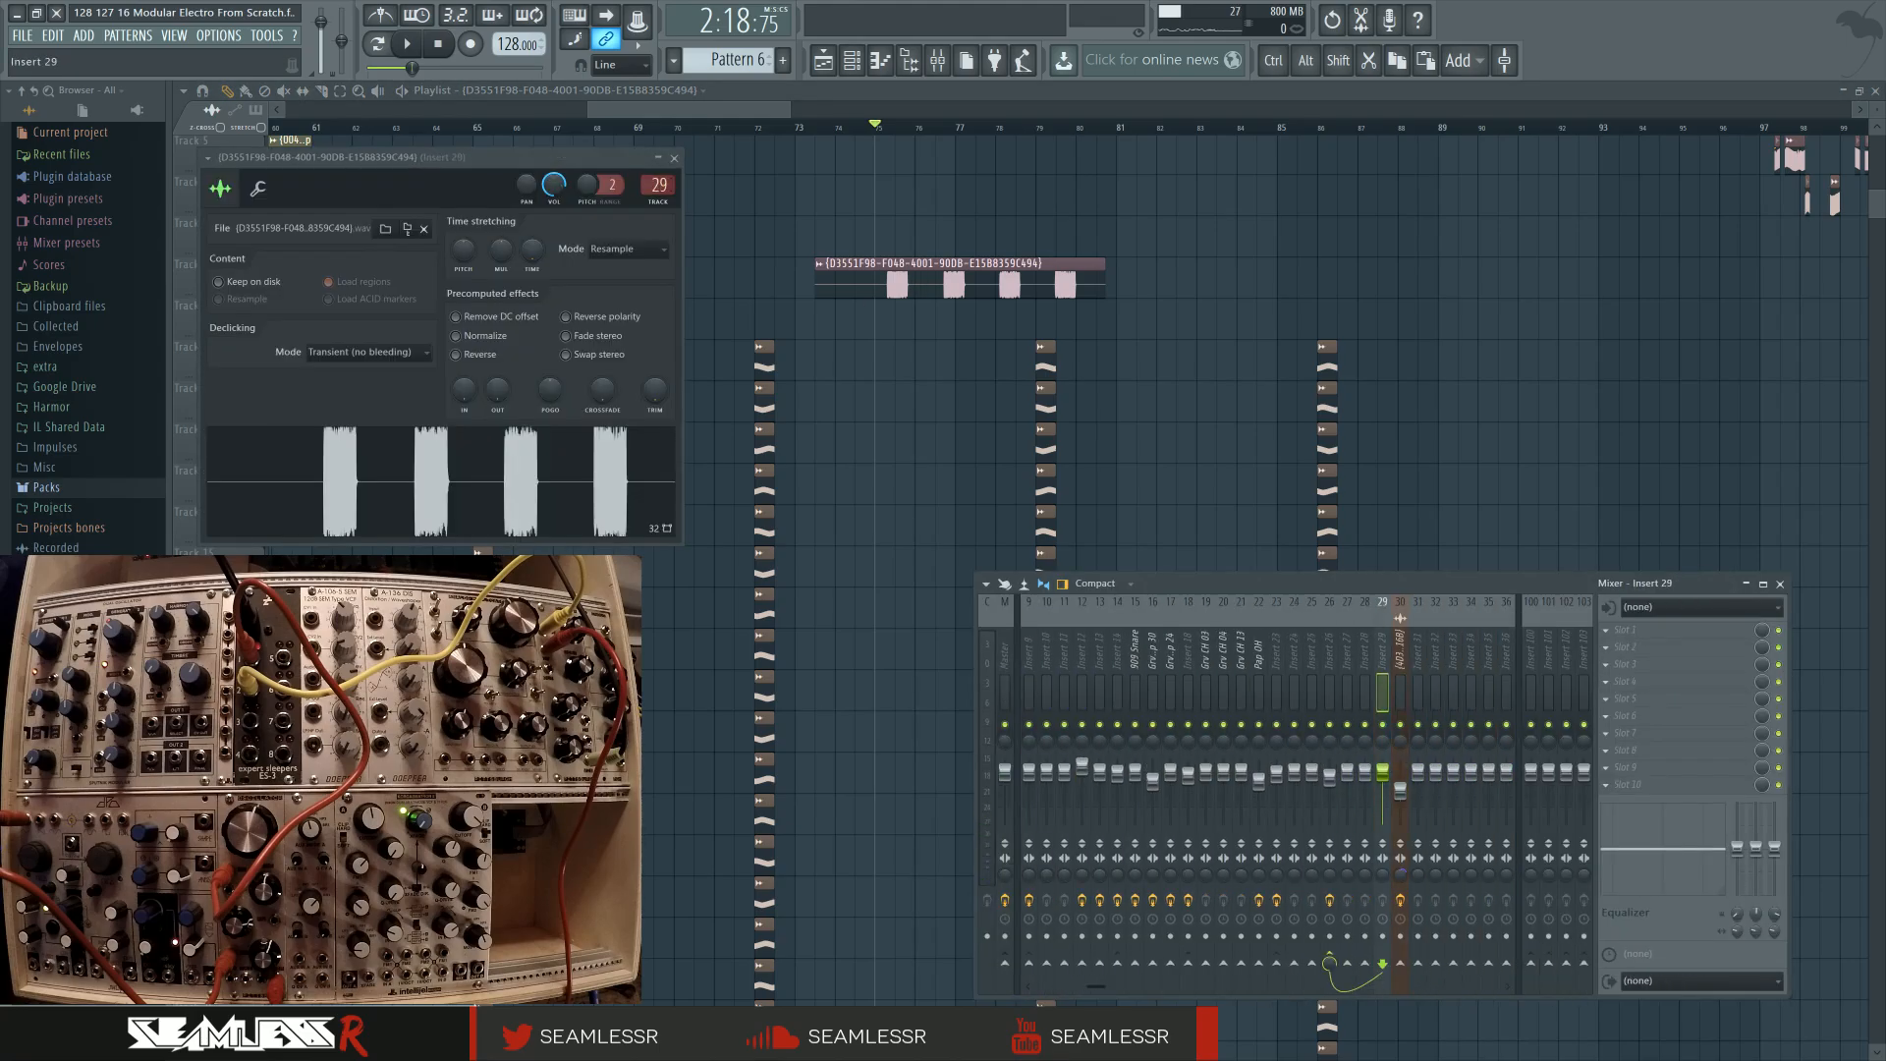
pyautogui.moveTo(657, 185)
pyautogui.mouseDown()
pyautogui.moveTo(657, 137)
pyautogui.moveTo(657, 177)
pyautogui.mouseUp()
pyautogui.rightClick(1258, 459)
# Play the arrangement from bar 97 with the mixer open to look for an unused insert track
pyautogui.scroll(3, 1190, 513)
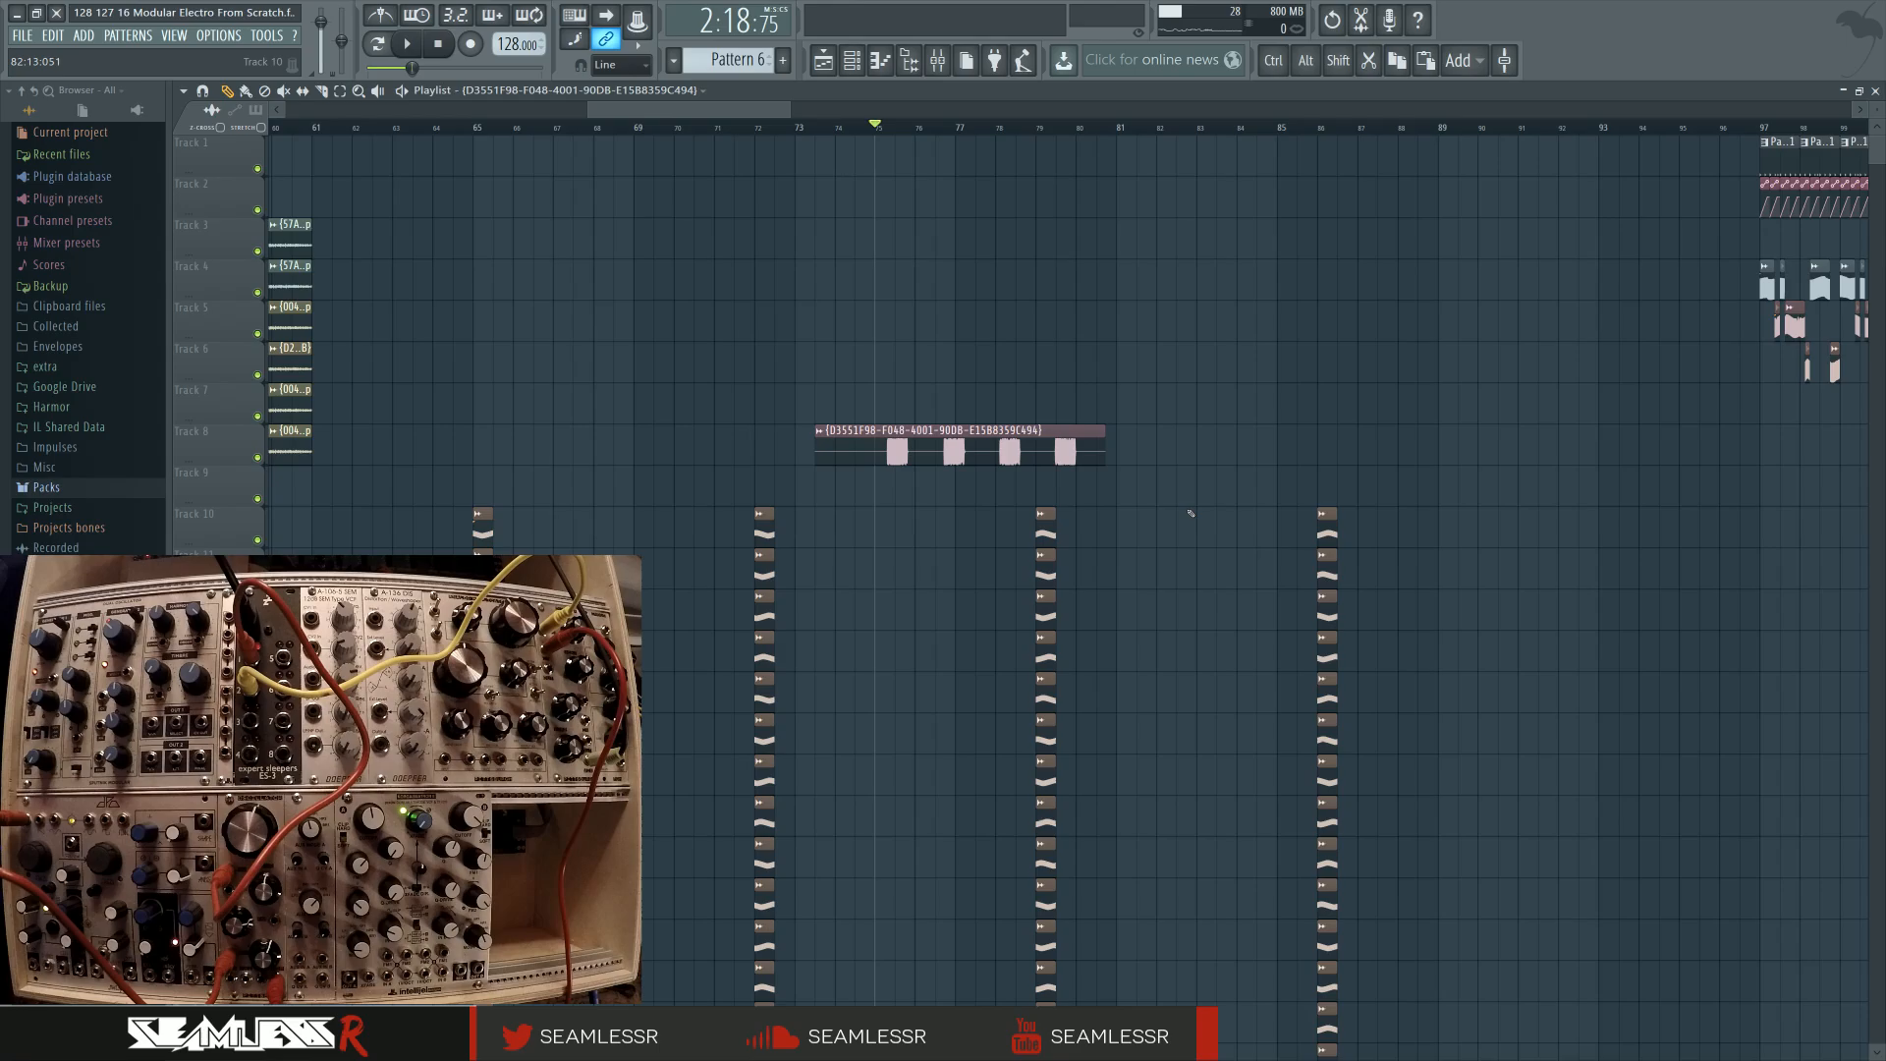
pyautogui.click(1761, 130)
pyautogui.press('space')
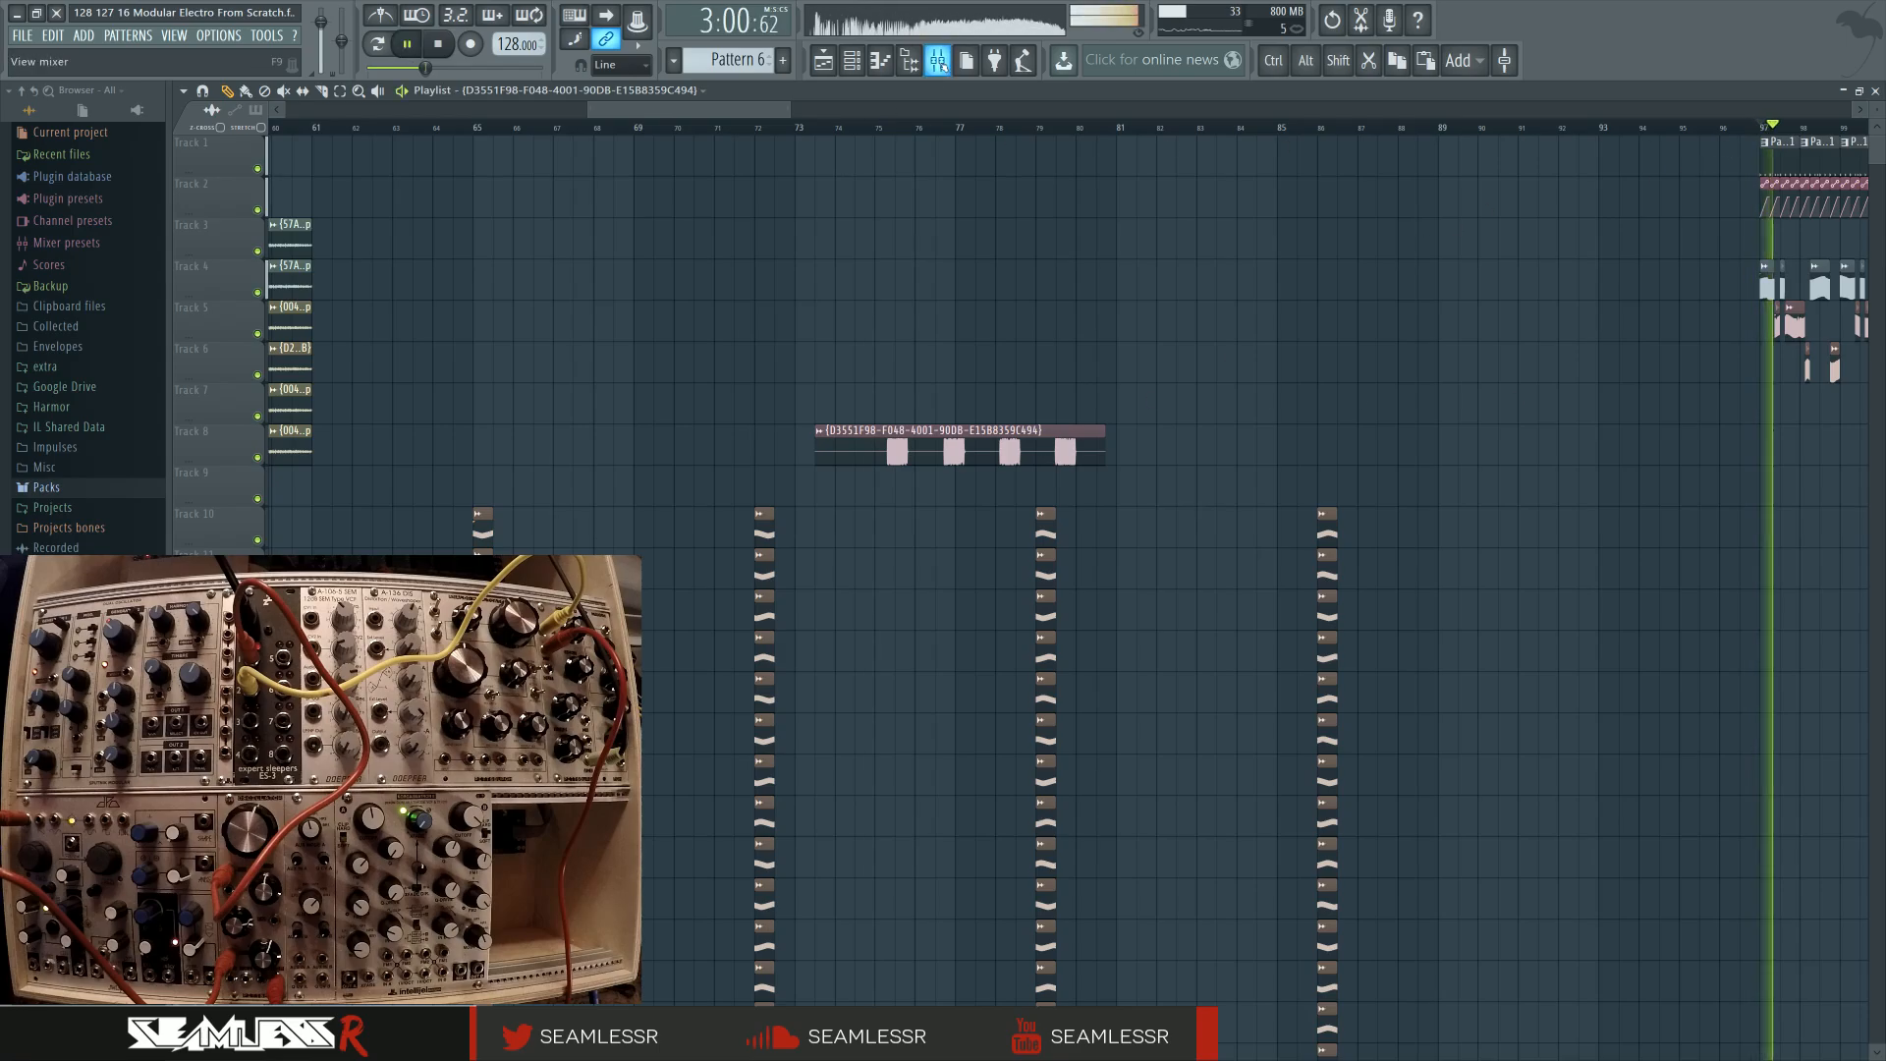
pyautogui.press('F9')
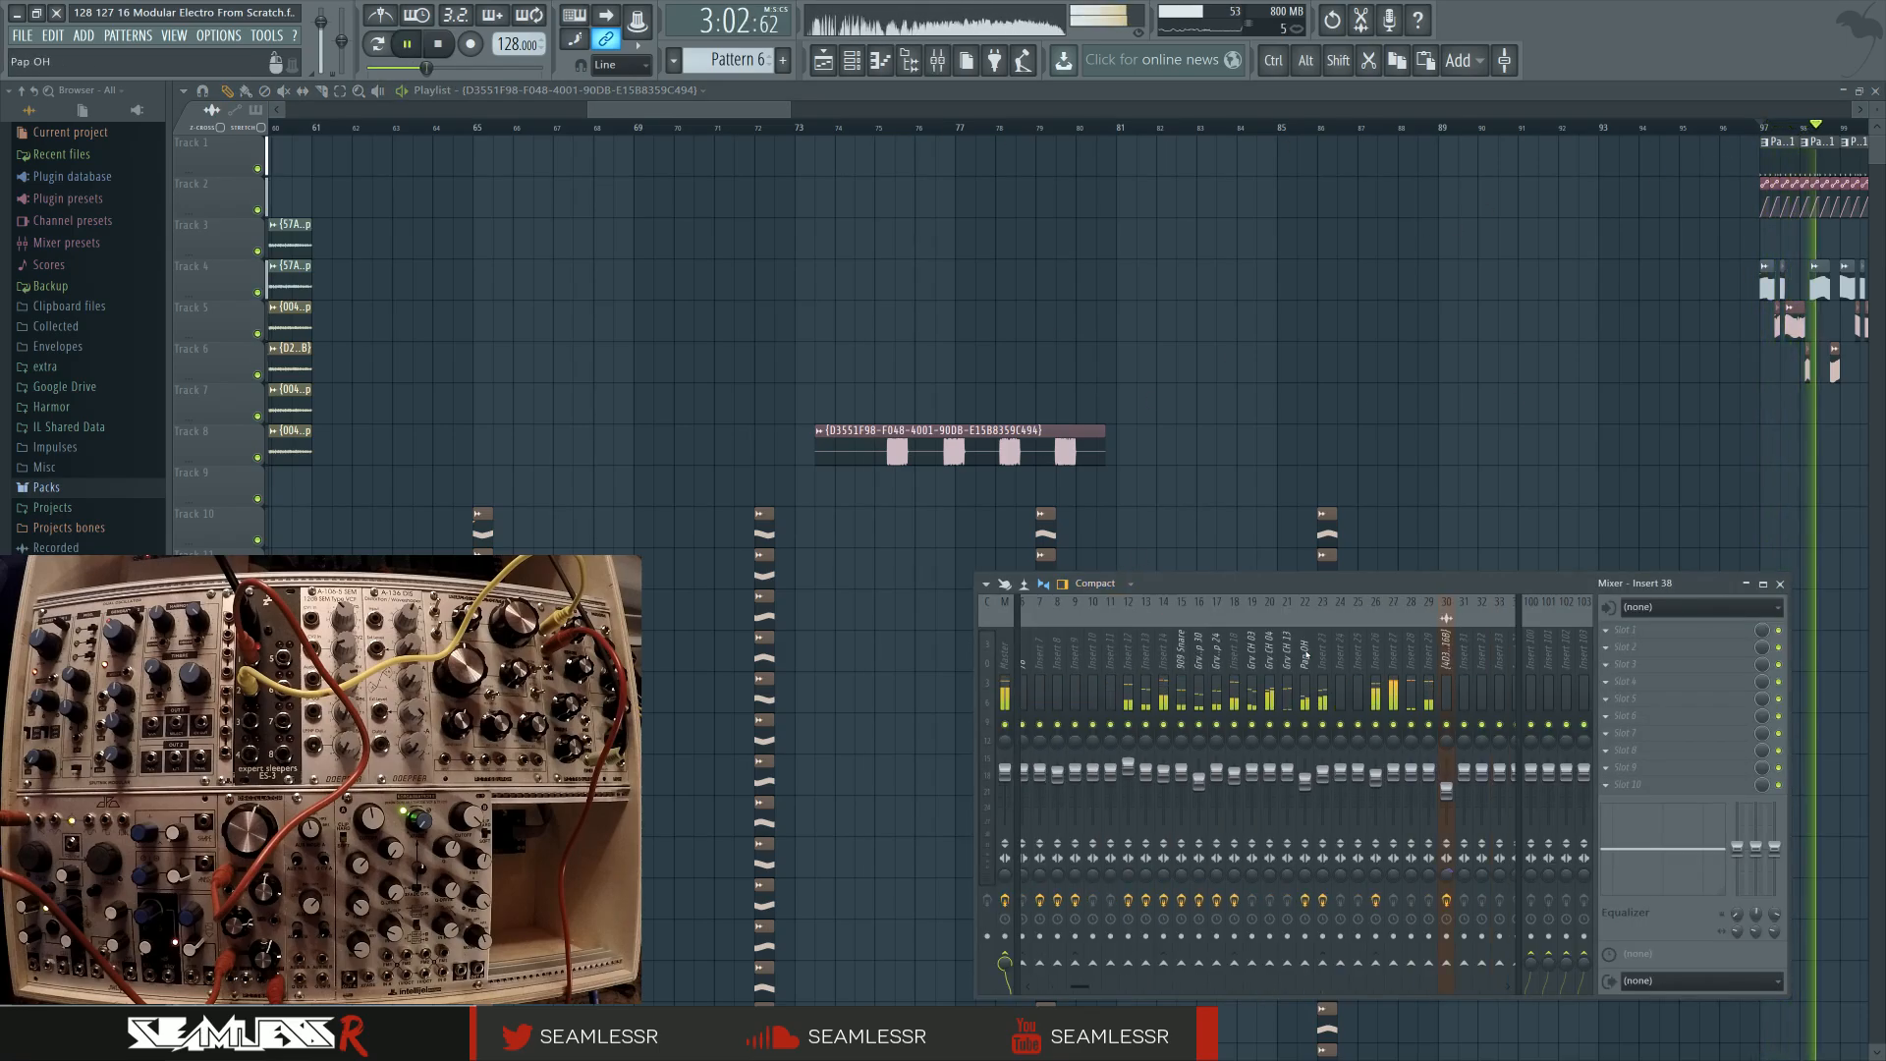
pyautogui.click(1411, 648)
pyautogui.click(1428, 648)
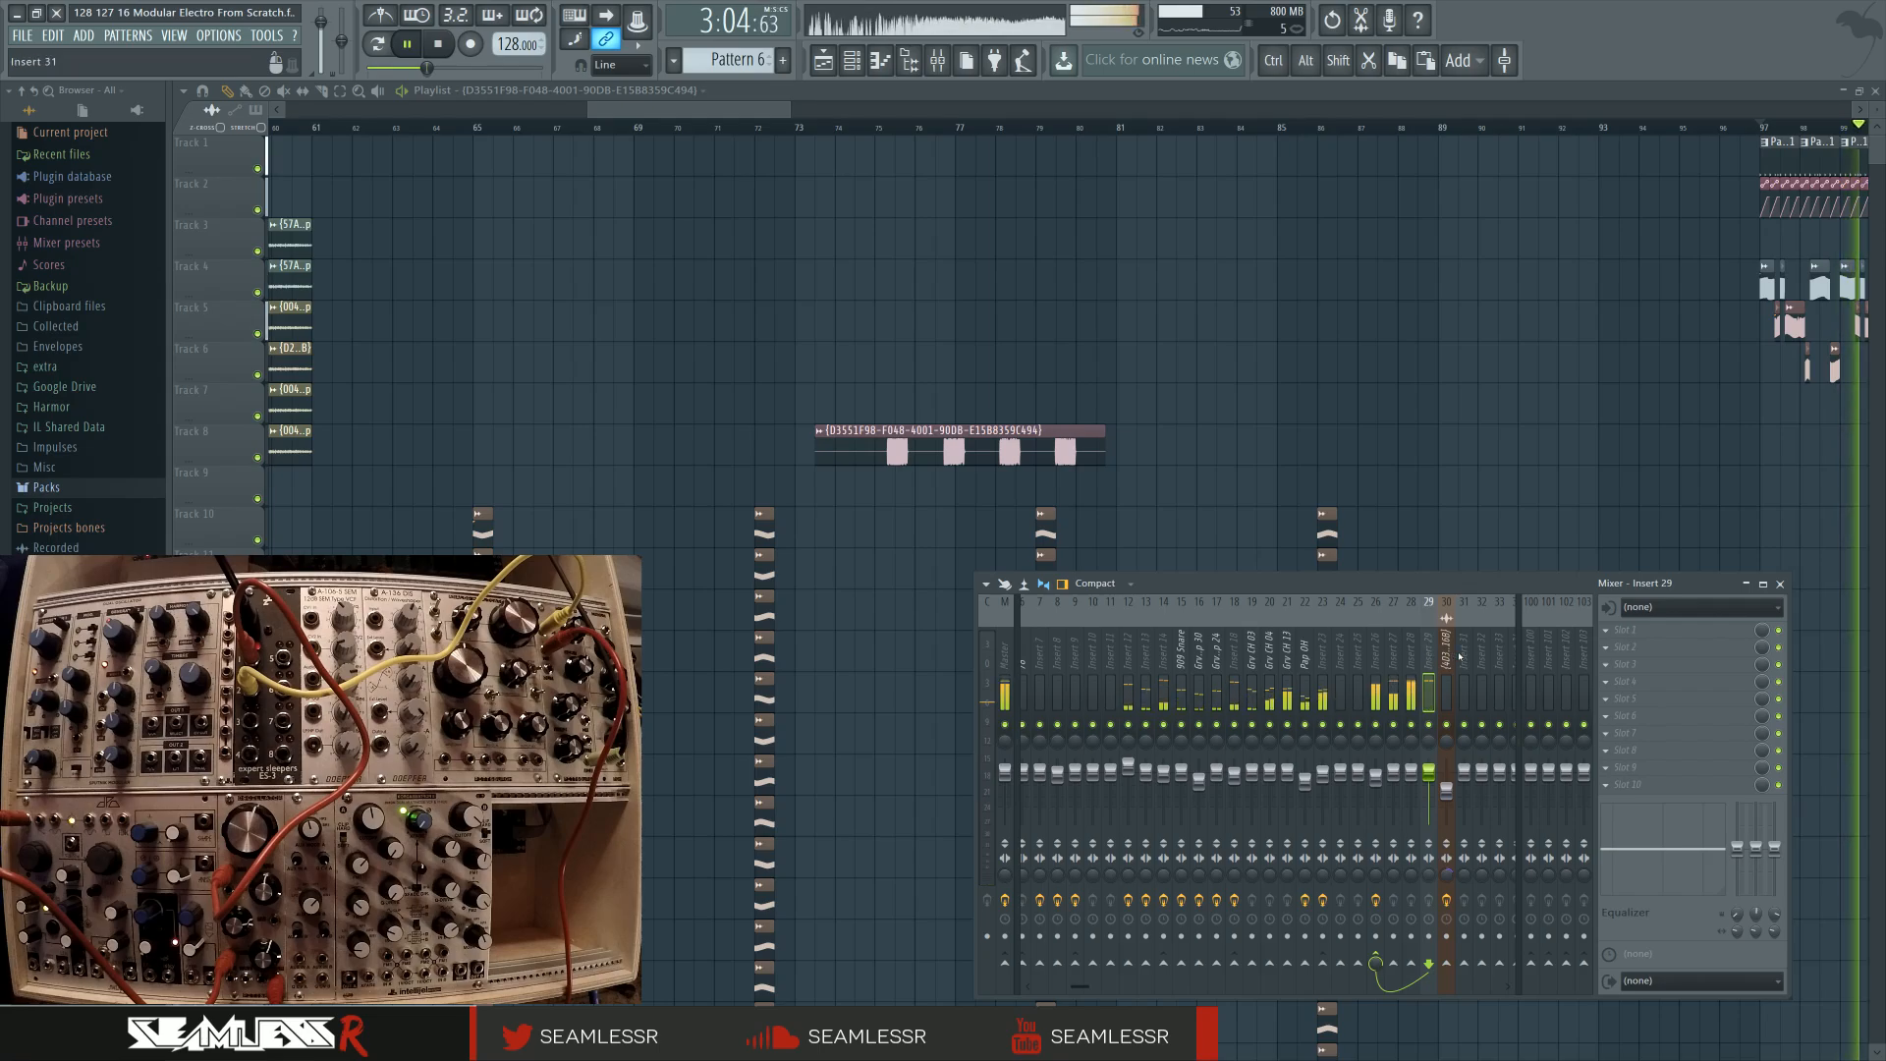
# Route the new sample clip's channel to mixer insert 31
pyautogui.click(1463, 648)
pyautogui.press('space')
pyautogui.doubleClick(1058, 461)
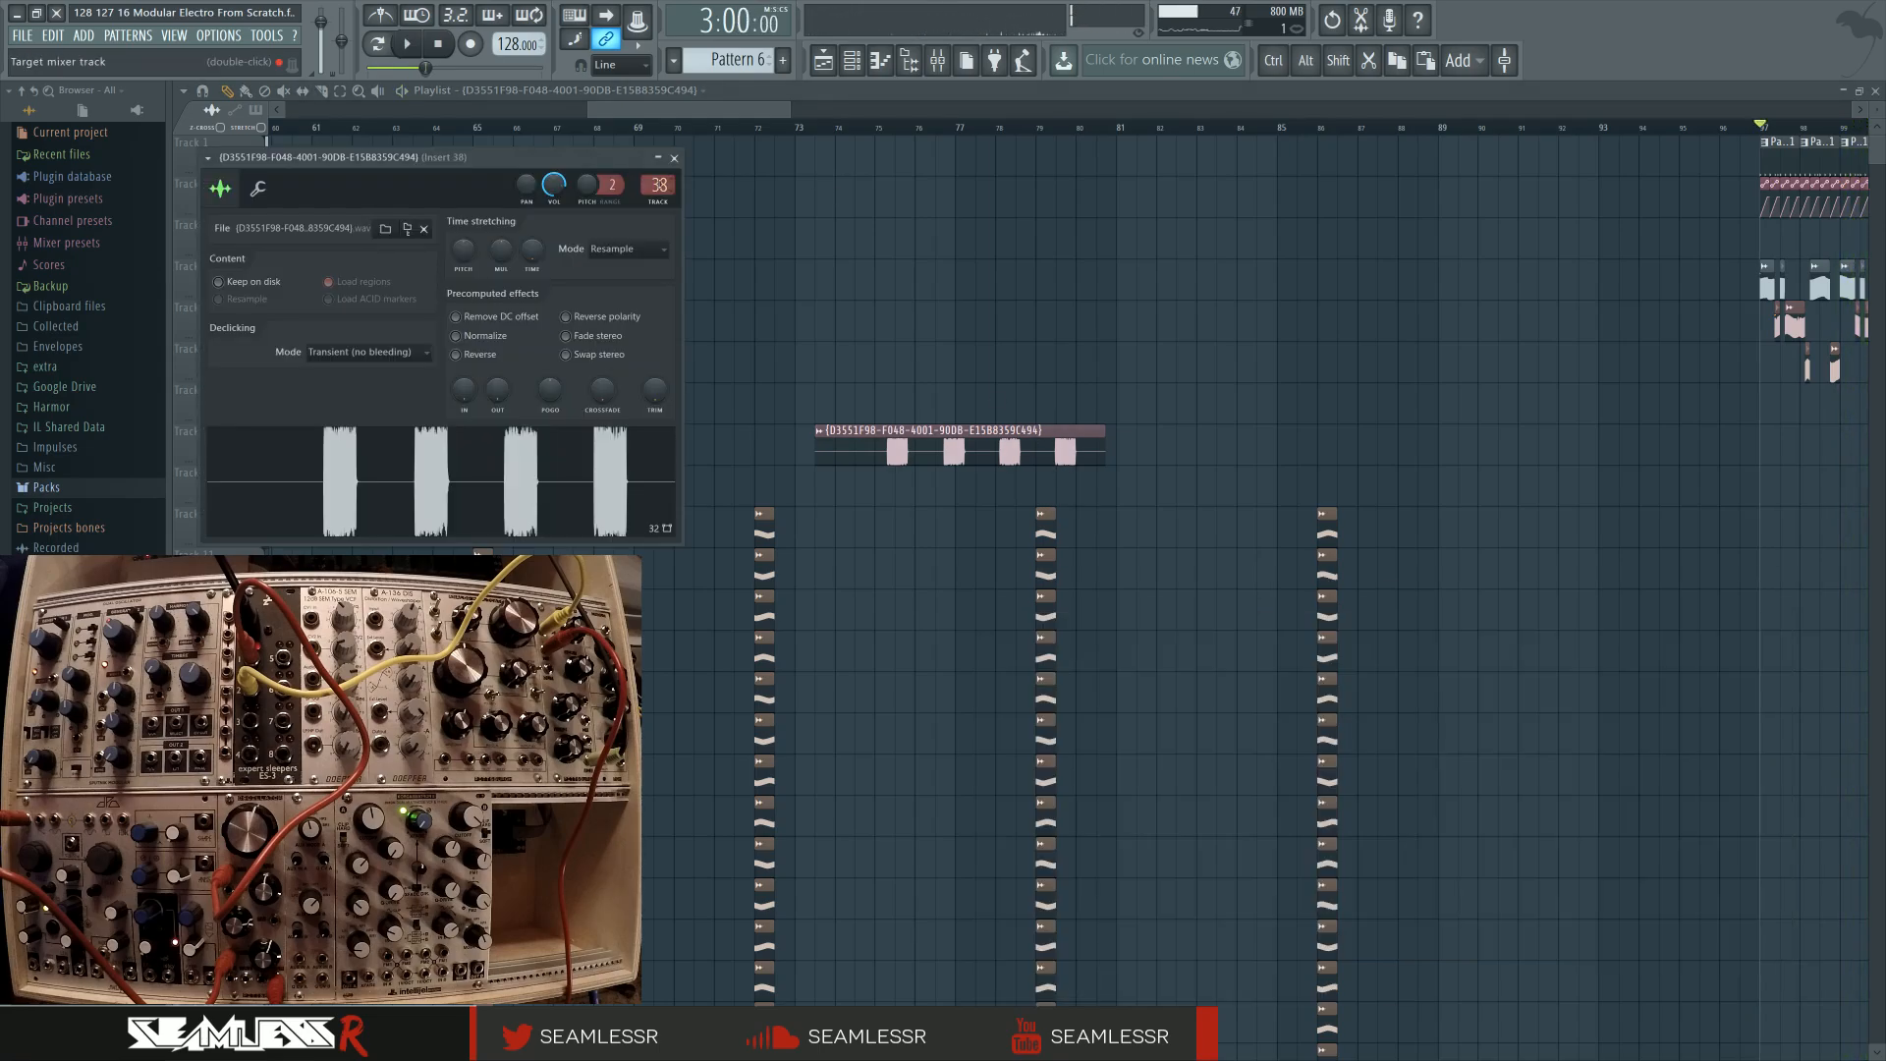
pyautogui.doubleClick(657, 185)
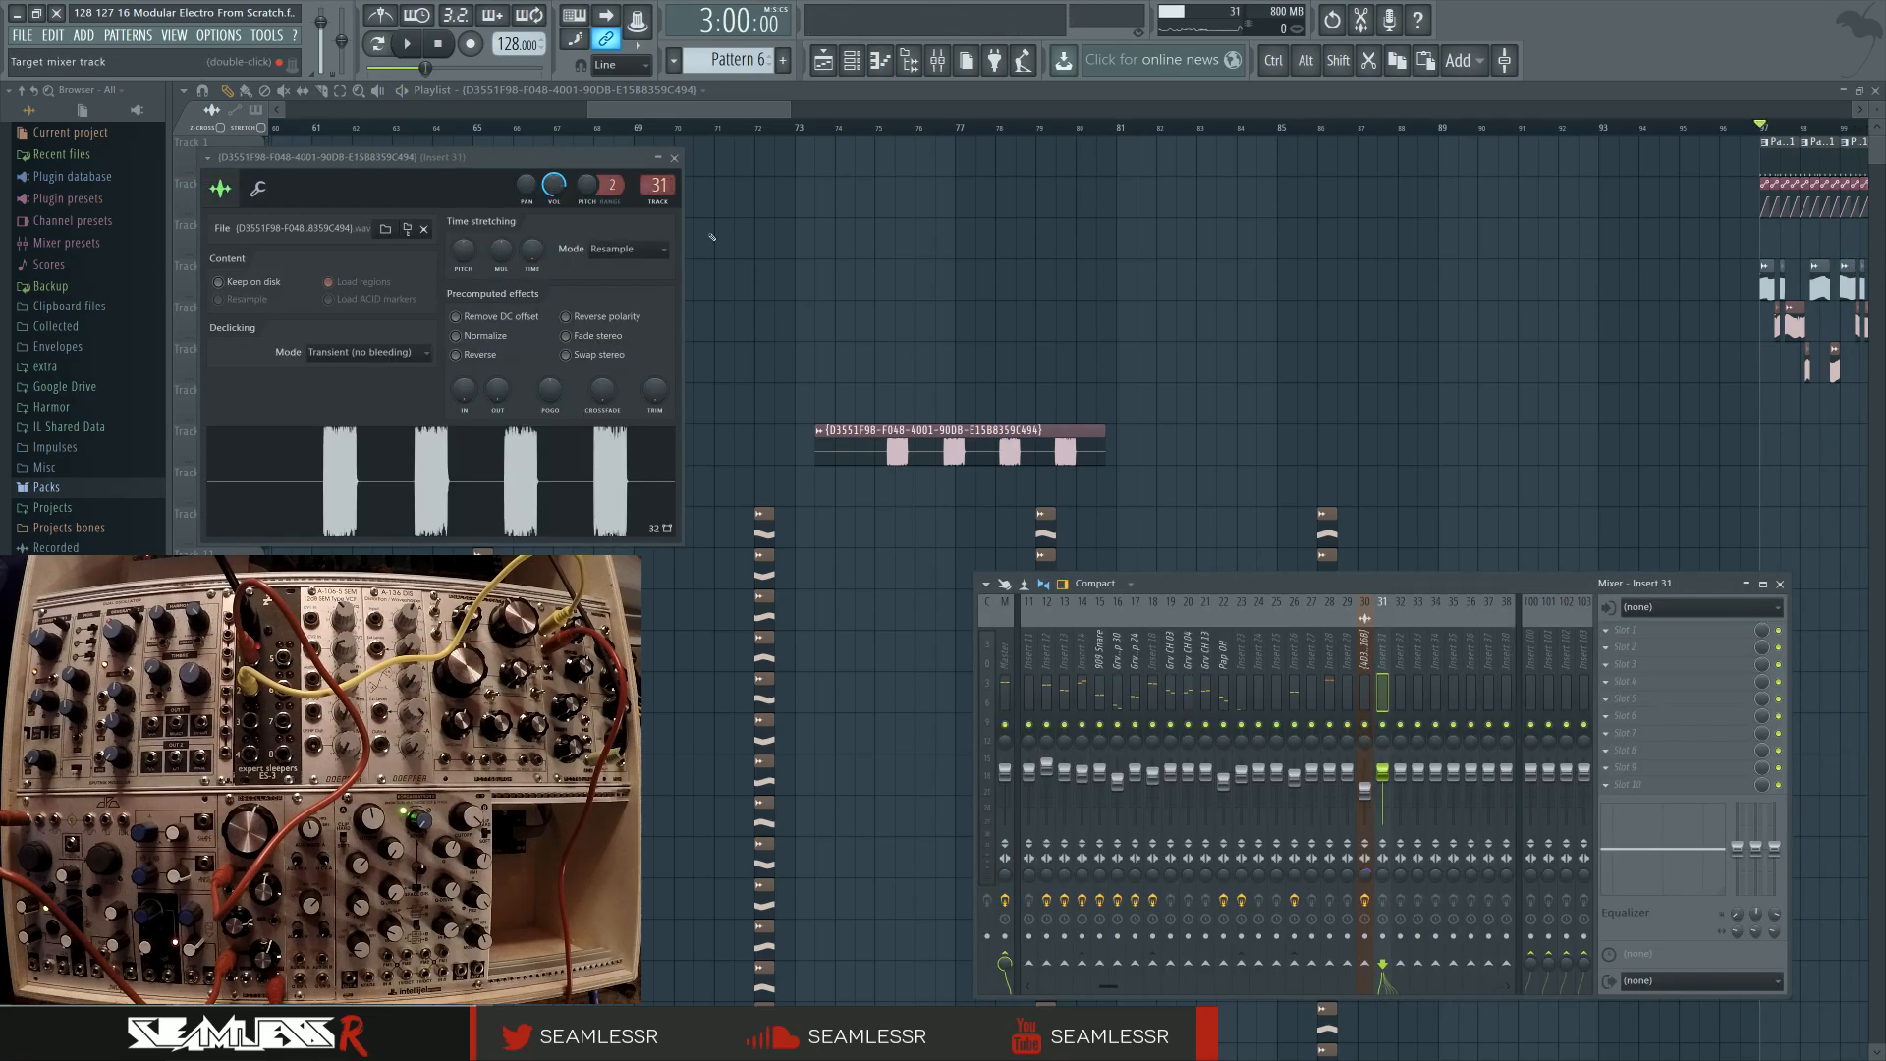
# Rename mixer insert 26, which carries Fruity Balance, as "side"
pyautogui.press('space')
pyautogui.click(1295, 648)
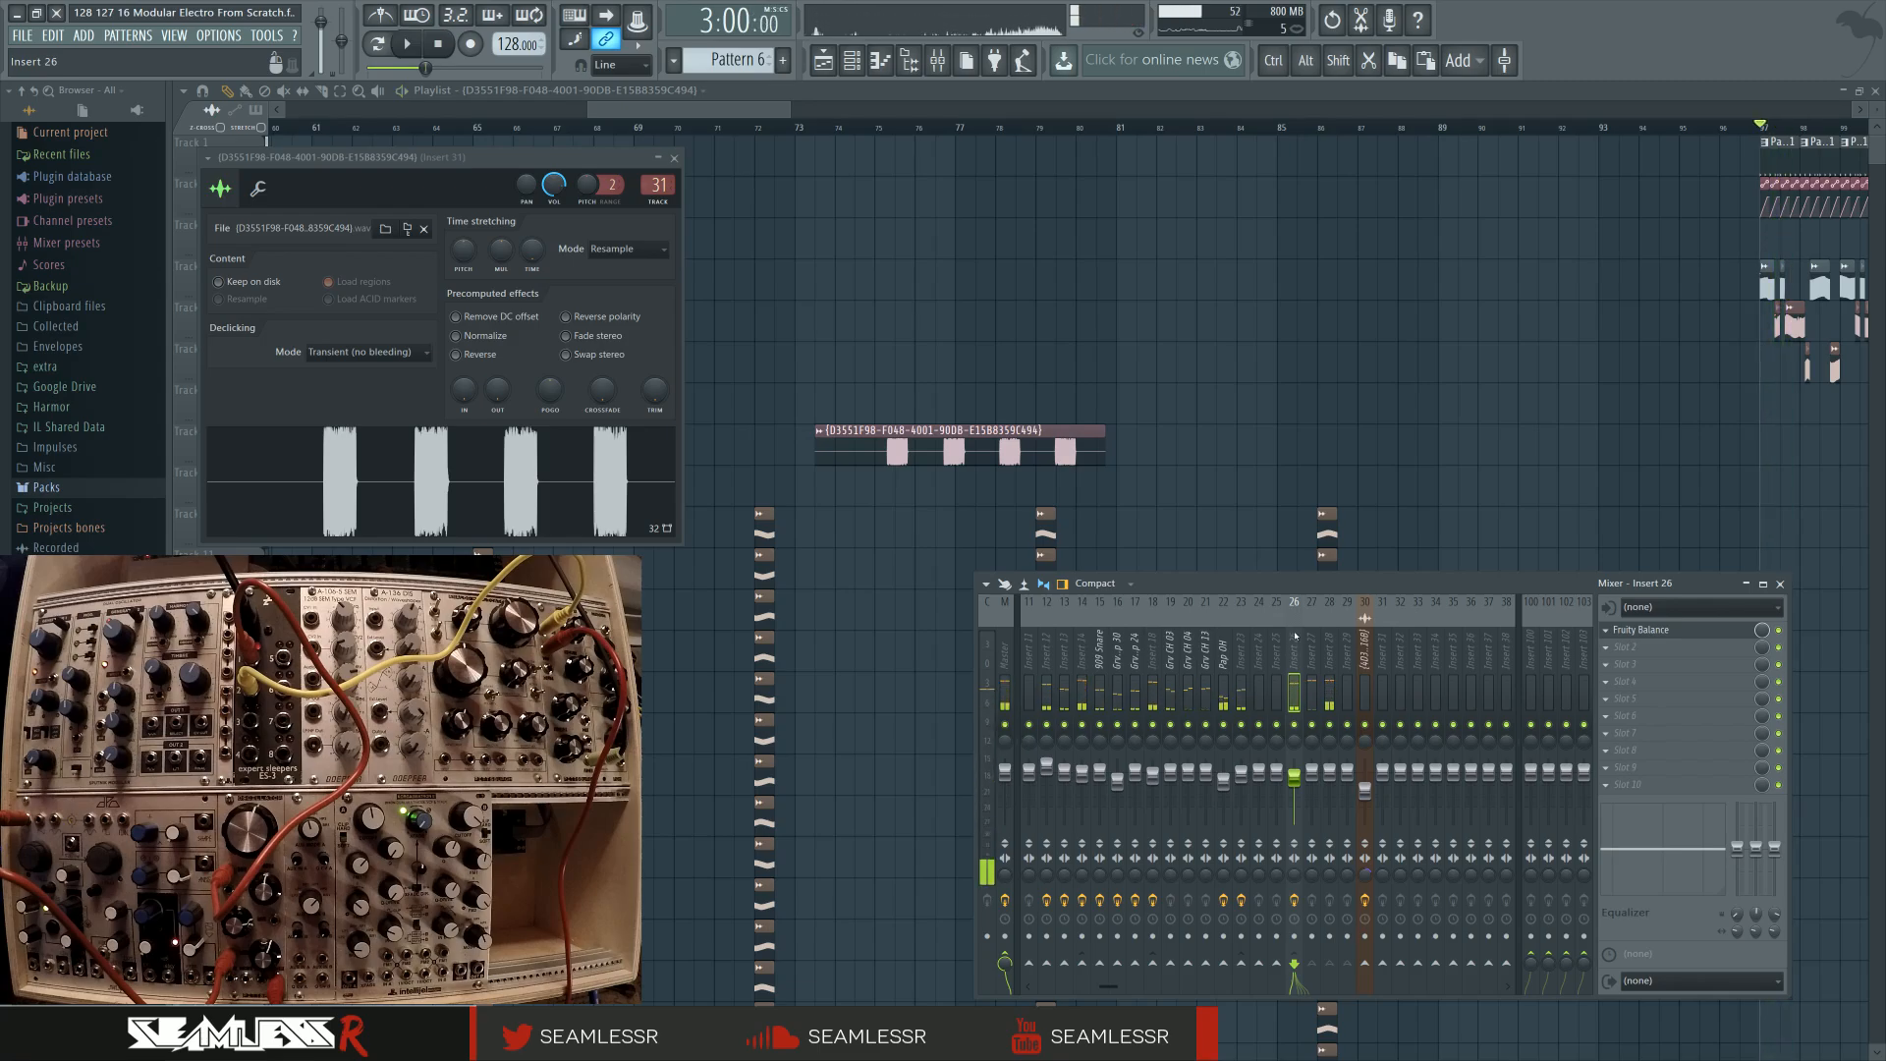
pyautogui.doubleClick(1294, 635)
pyautogui.write('side')
pyautogui.press('Return')
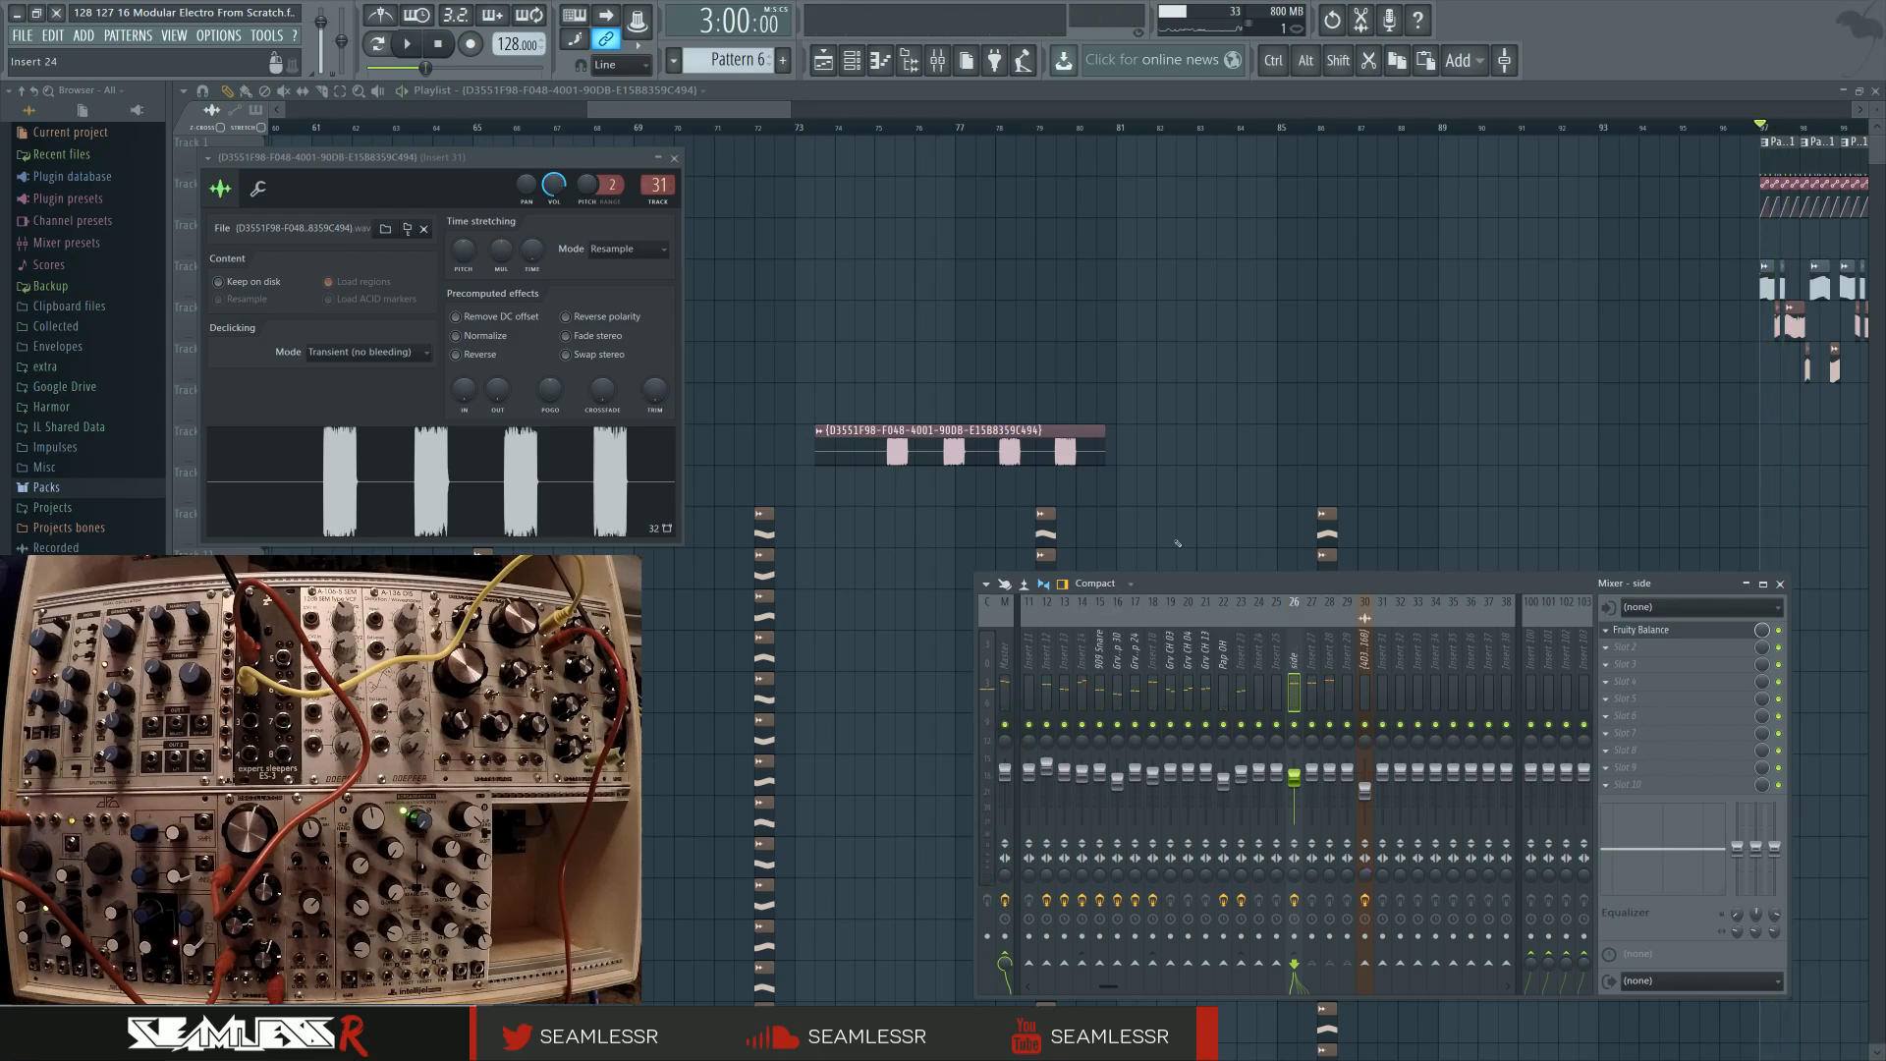
pyautogui.press('F9')
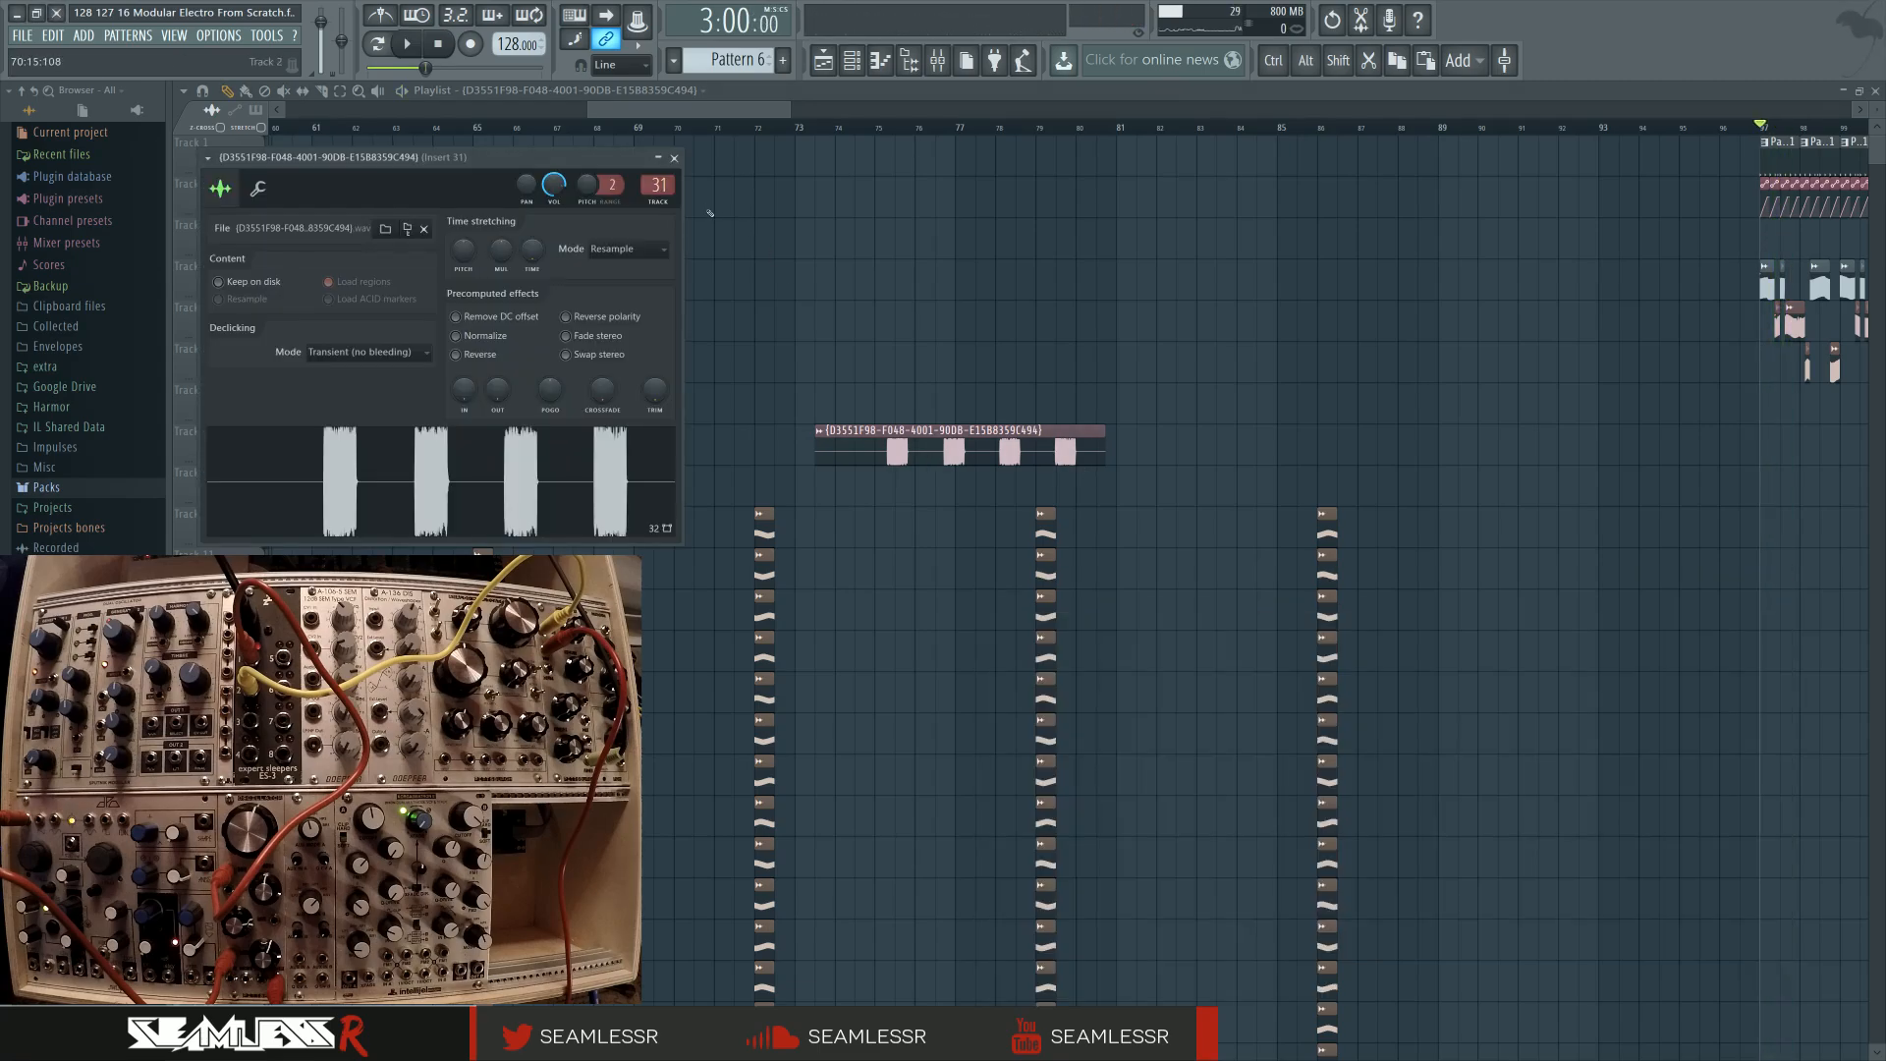
# Route mixer insert 31 into the side track instead of the master, and close the open windows
pyautogui.doubleClick(660, 184)
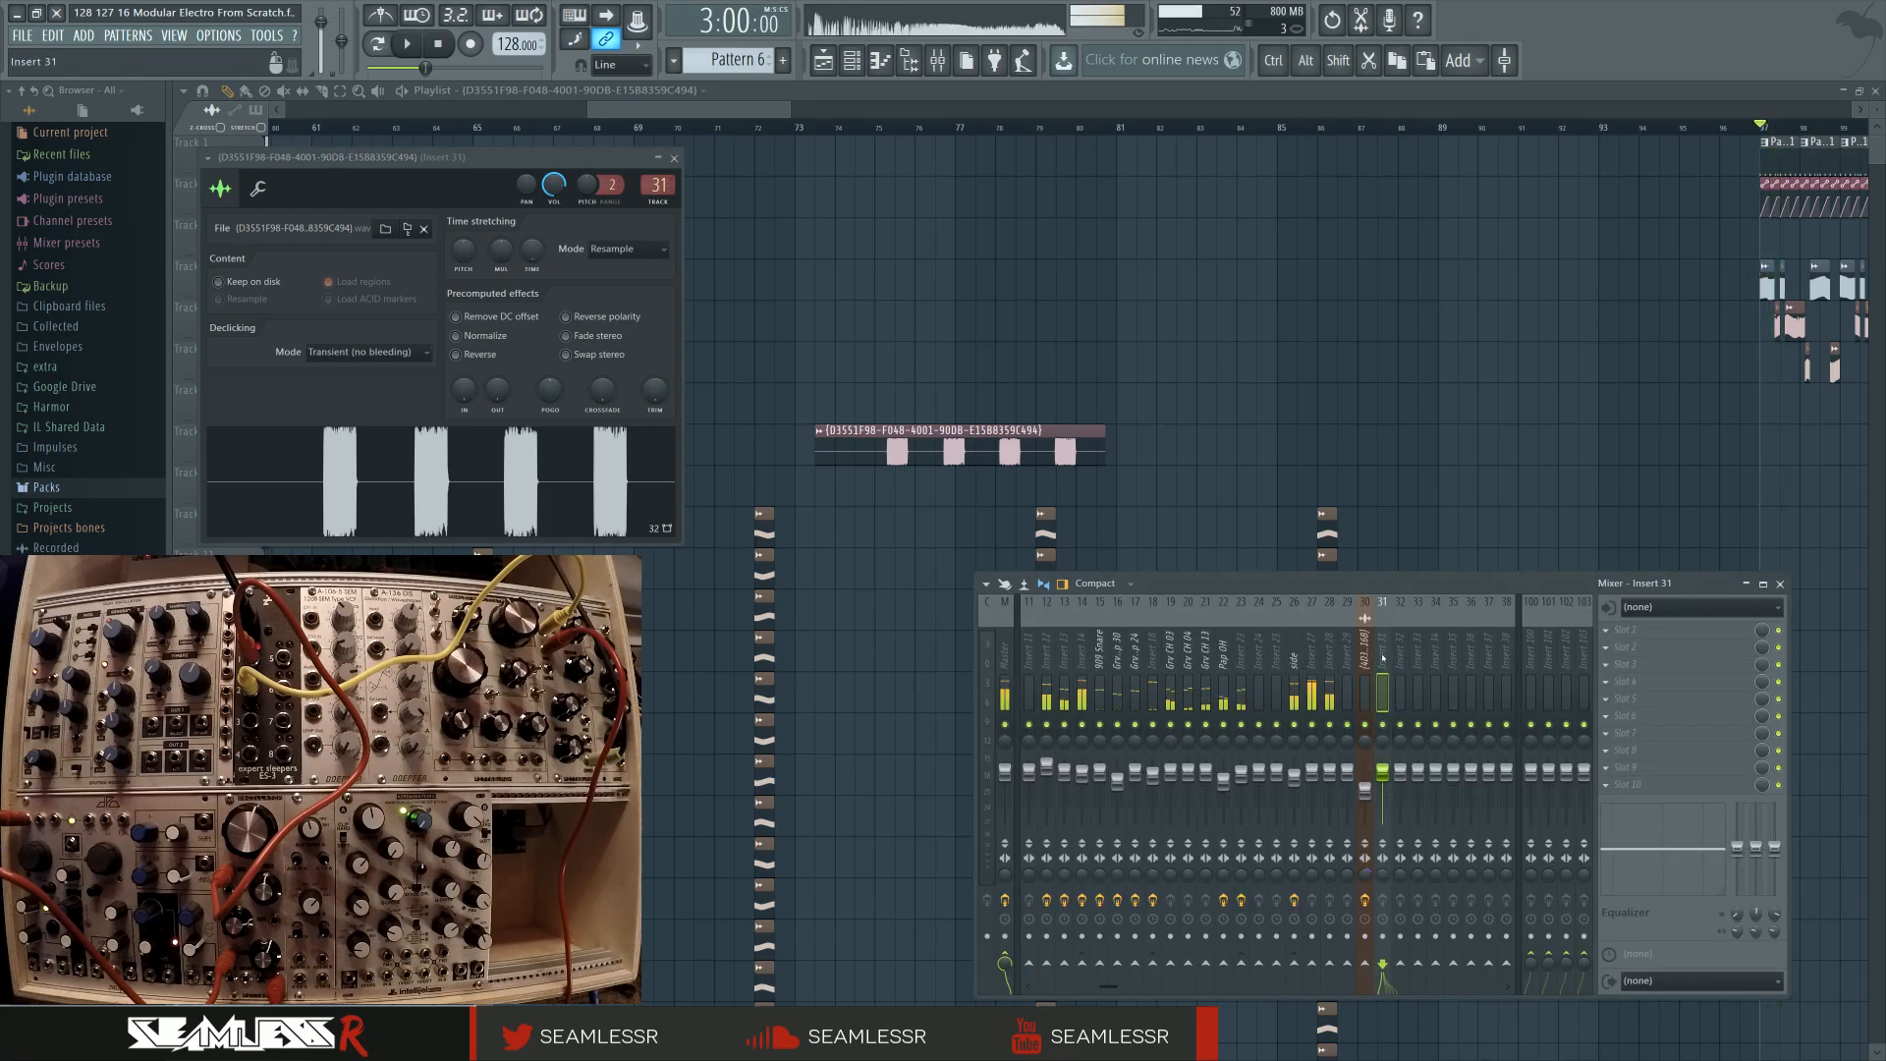
pyautogui.rightClick(1294, 962)
pyautogui.click(1314, 987)
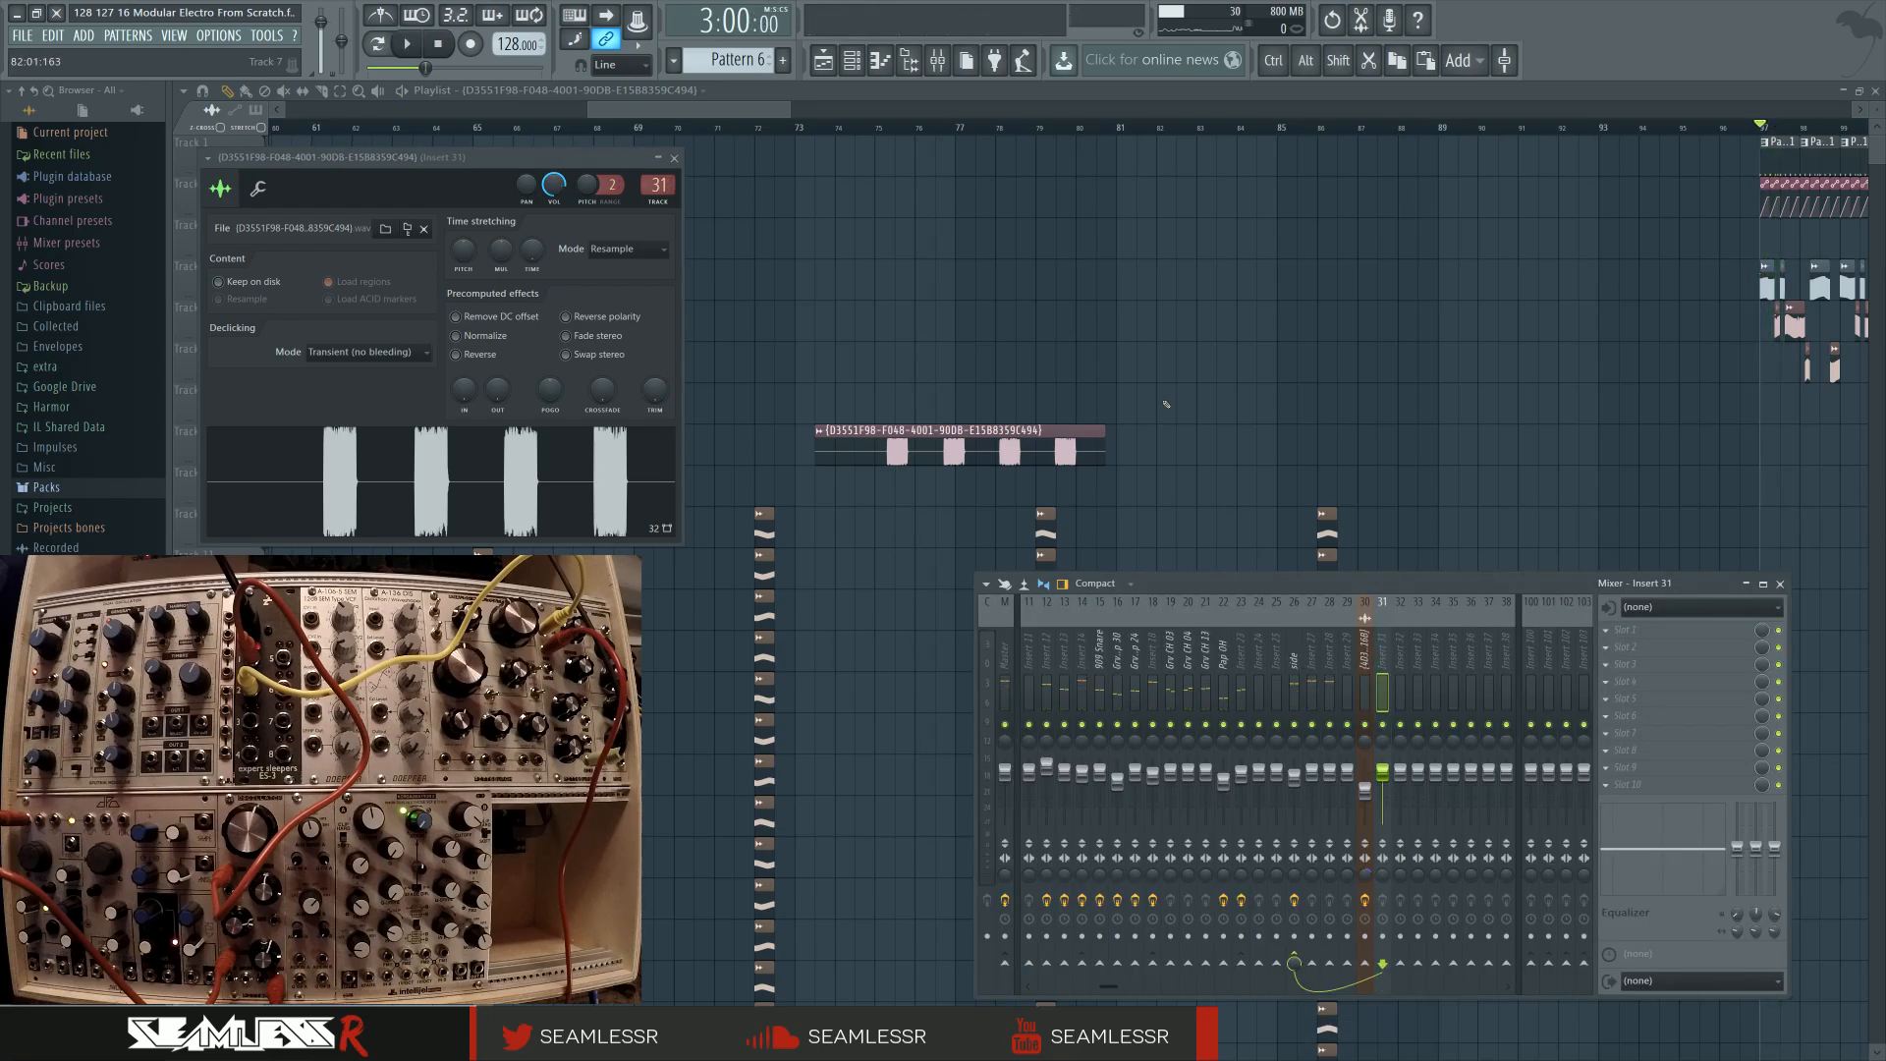
pyautogui.press('F12')
# Move the new sample clip to track 7 so that it ends just before the arrangement at bar 97
pyautogui.hscroll(5, 1179, 433)
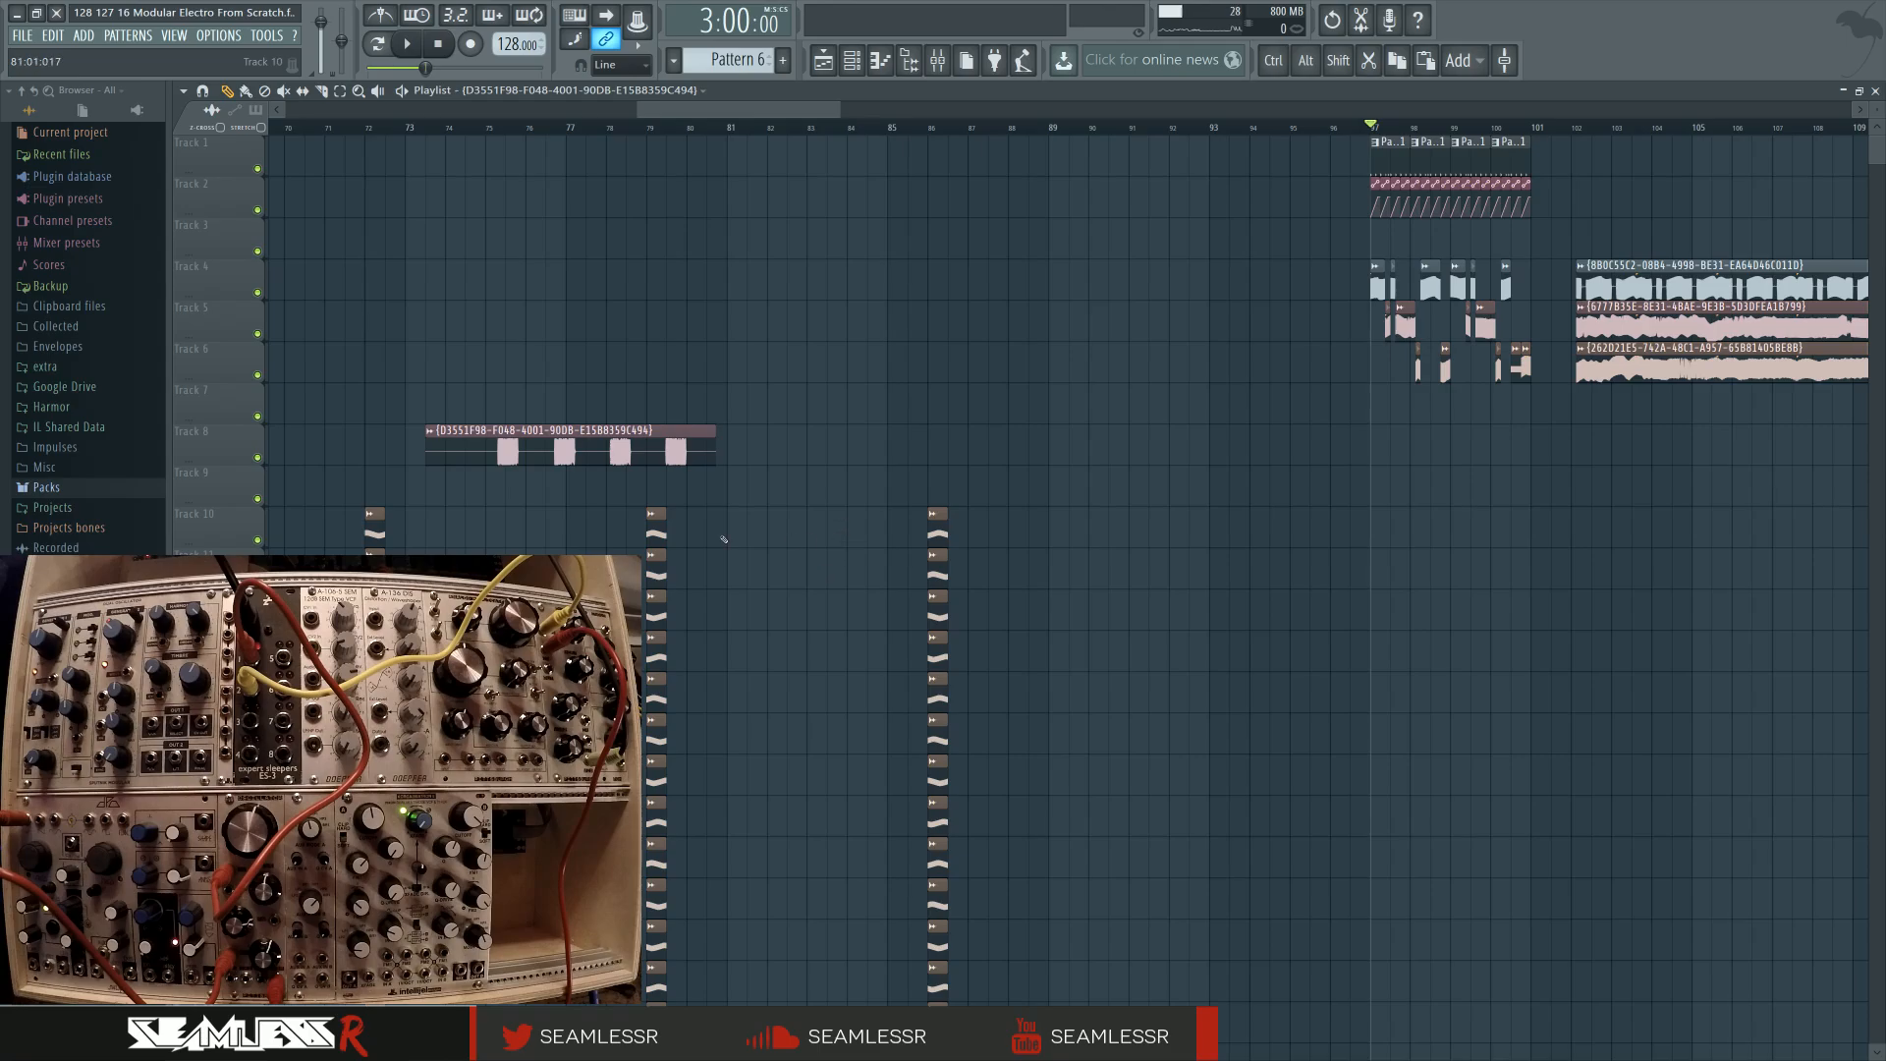
pyautogui.moveTo(583, 443); pyautogui.dragTo(1228, 402)
pyautogui.scroll(2, 1433, 503)
pyautogui.moveTo(1433, 503); pyautogui.dragTo(1104, 552)
# Play back the arrangement from bar 97 to listen to the existing bass and drum parts
pyautogui.press('space')
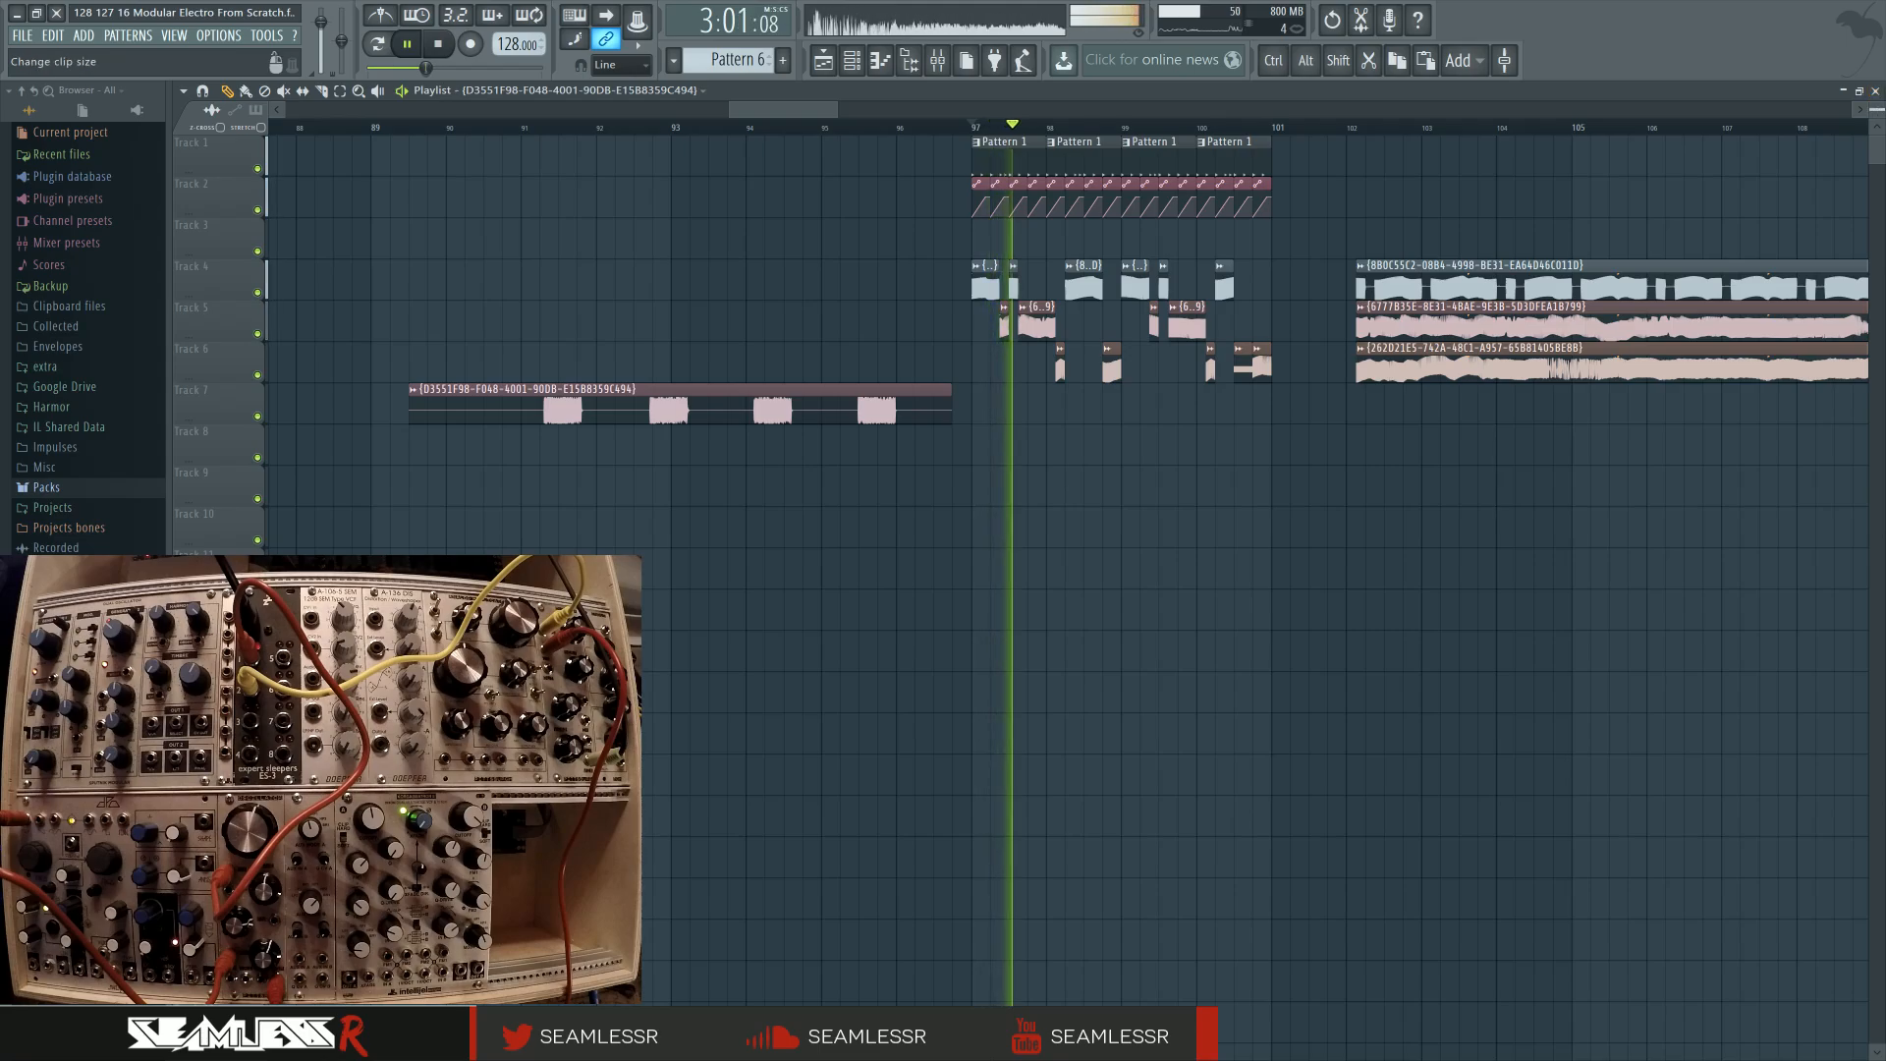
pyautogui.moveTo(1876, 110); pyautogui.dragTo(1876, 97)
pyautogui.scroll(2, 1049, 590)
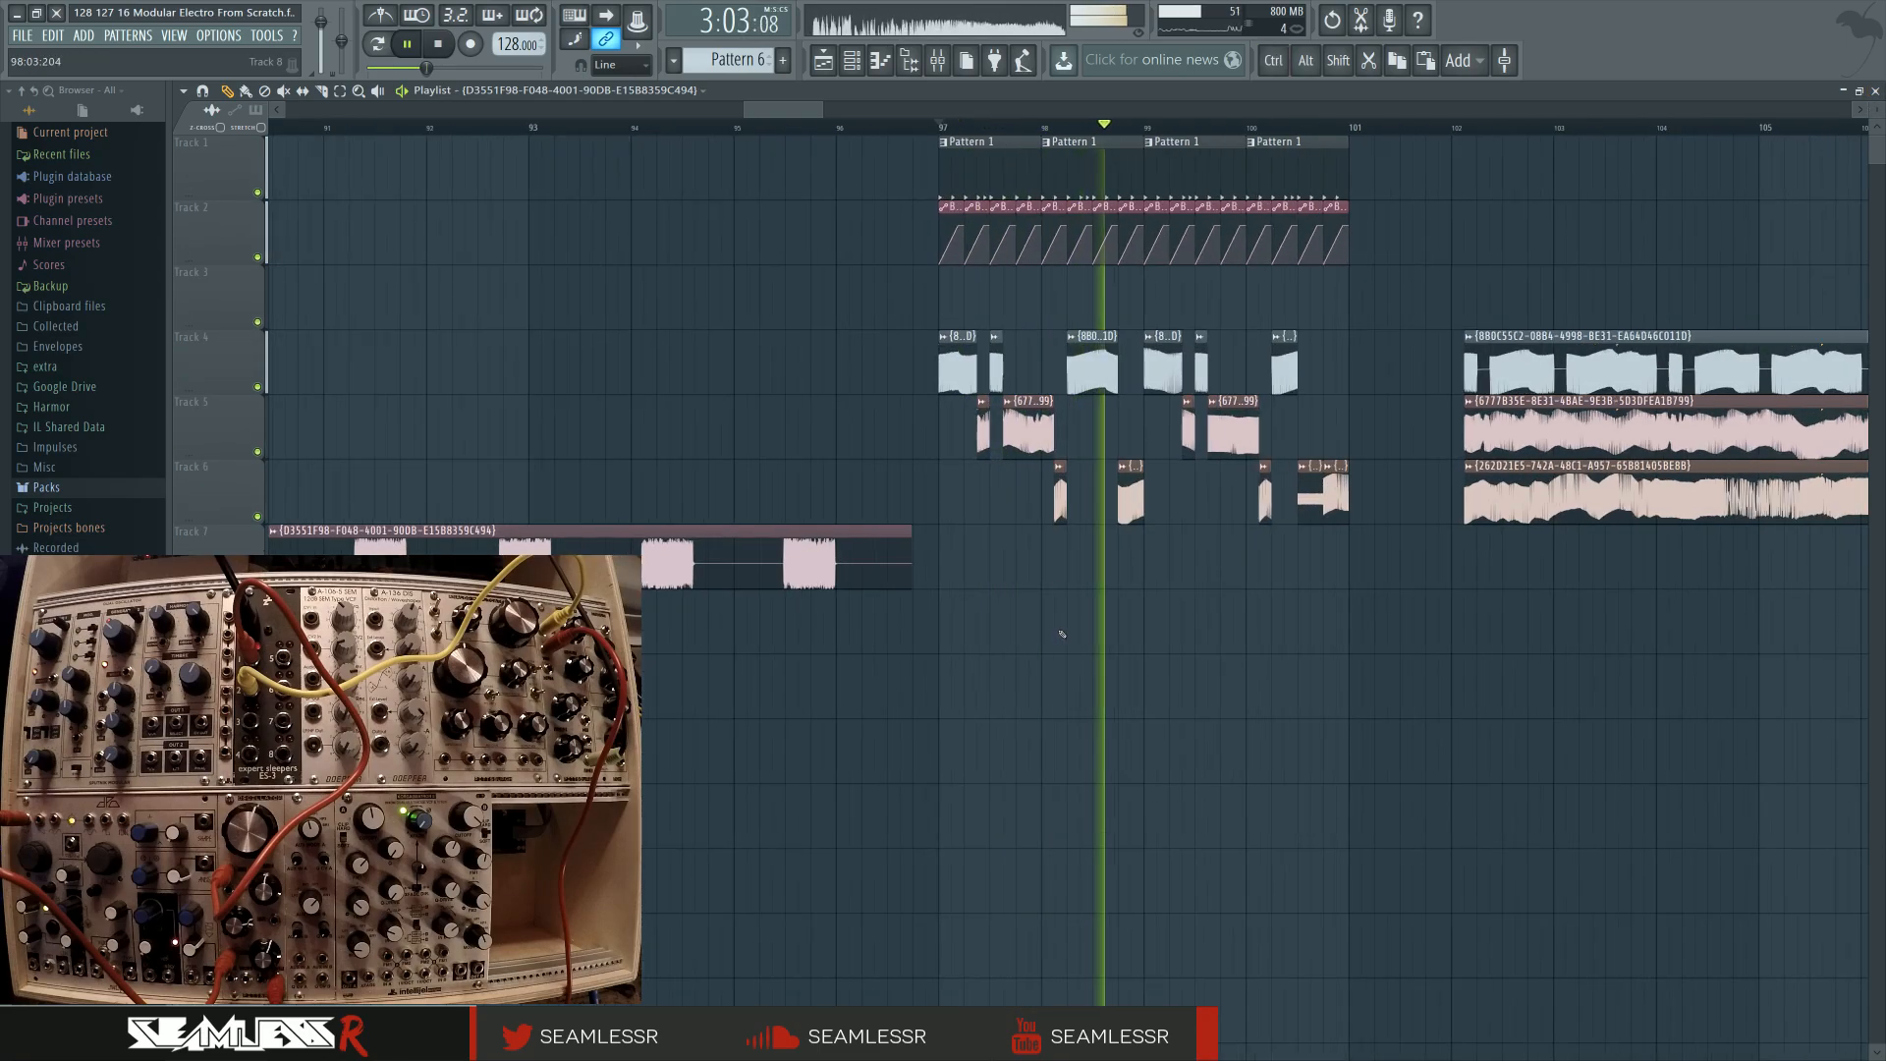
pyautogui.press('space')
pyautogui.press('space')
pyautogui.hscroll(-1, 1048, 585)
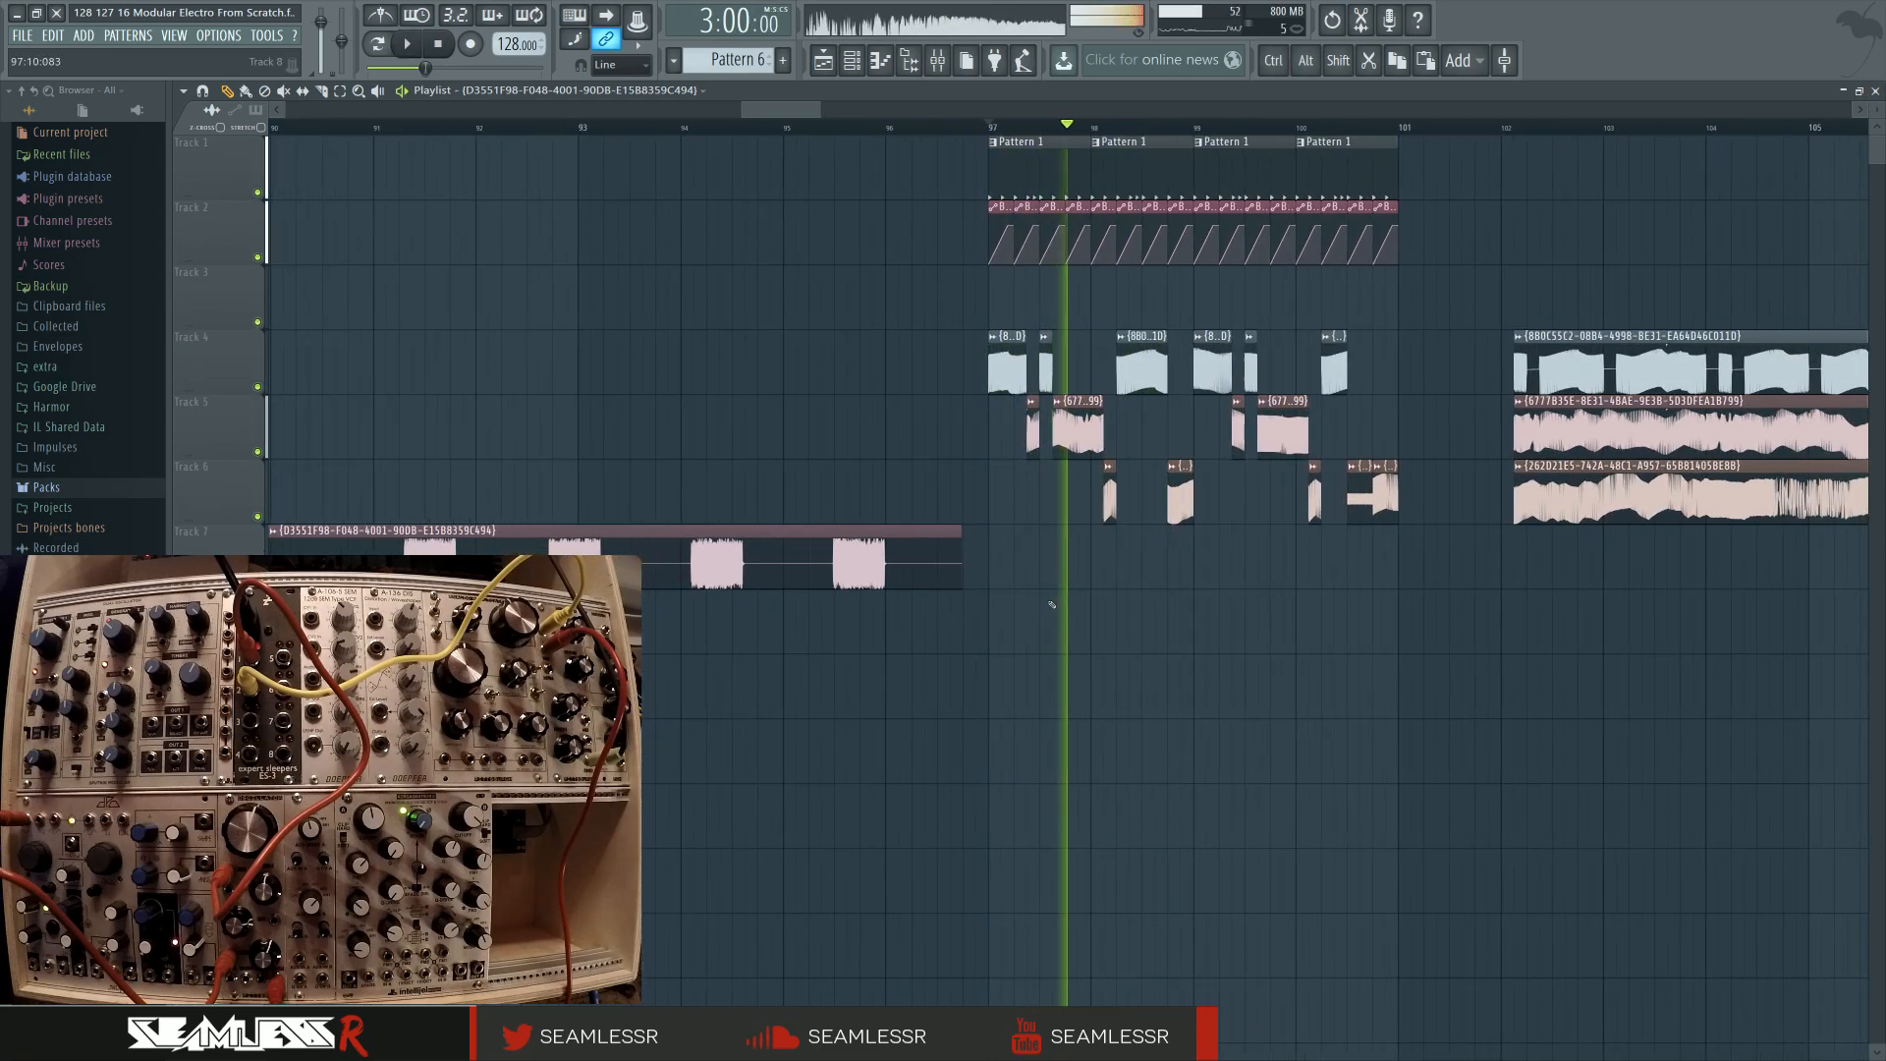
pyautogui.press('space')
# Enable Normalize in the channel settings of the track 7 sample clip
pyautogui.doubleClick(728, 537)
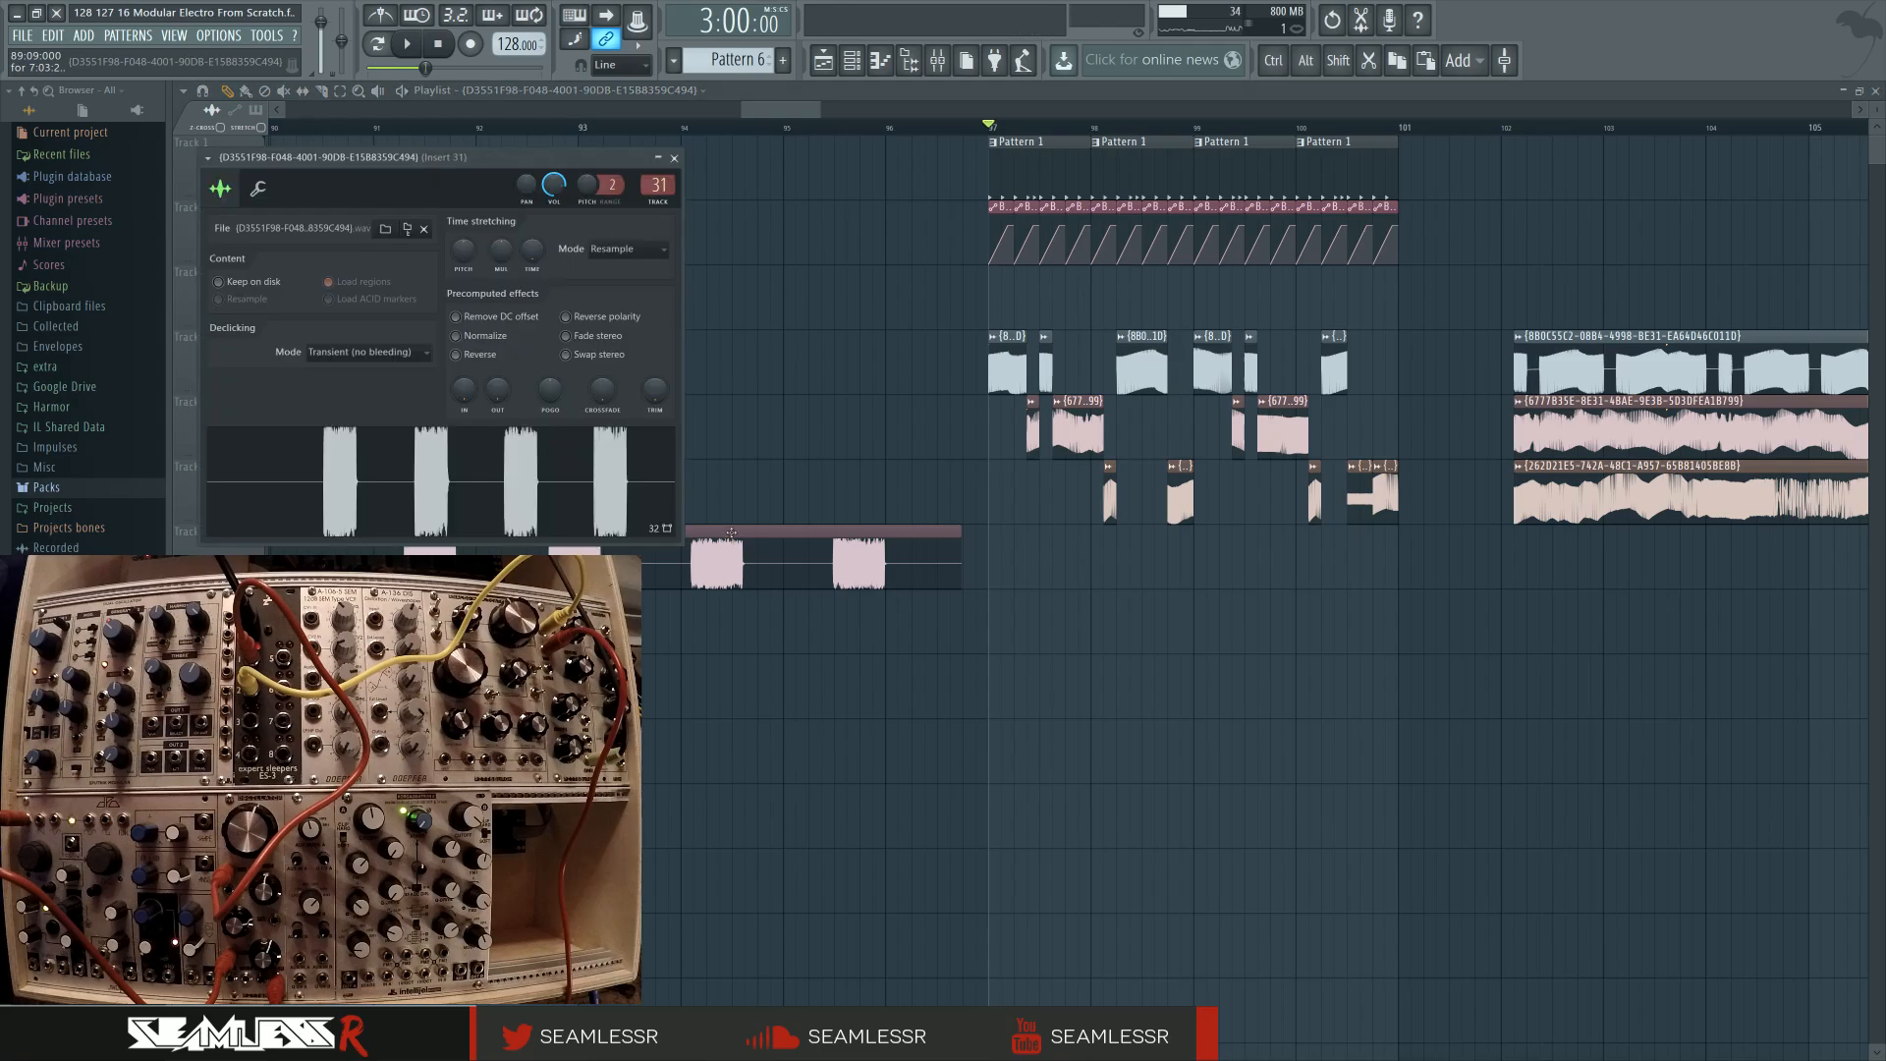
pyautogui.click(456, 336)
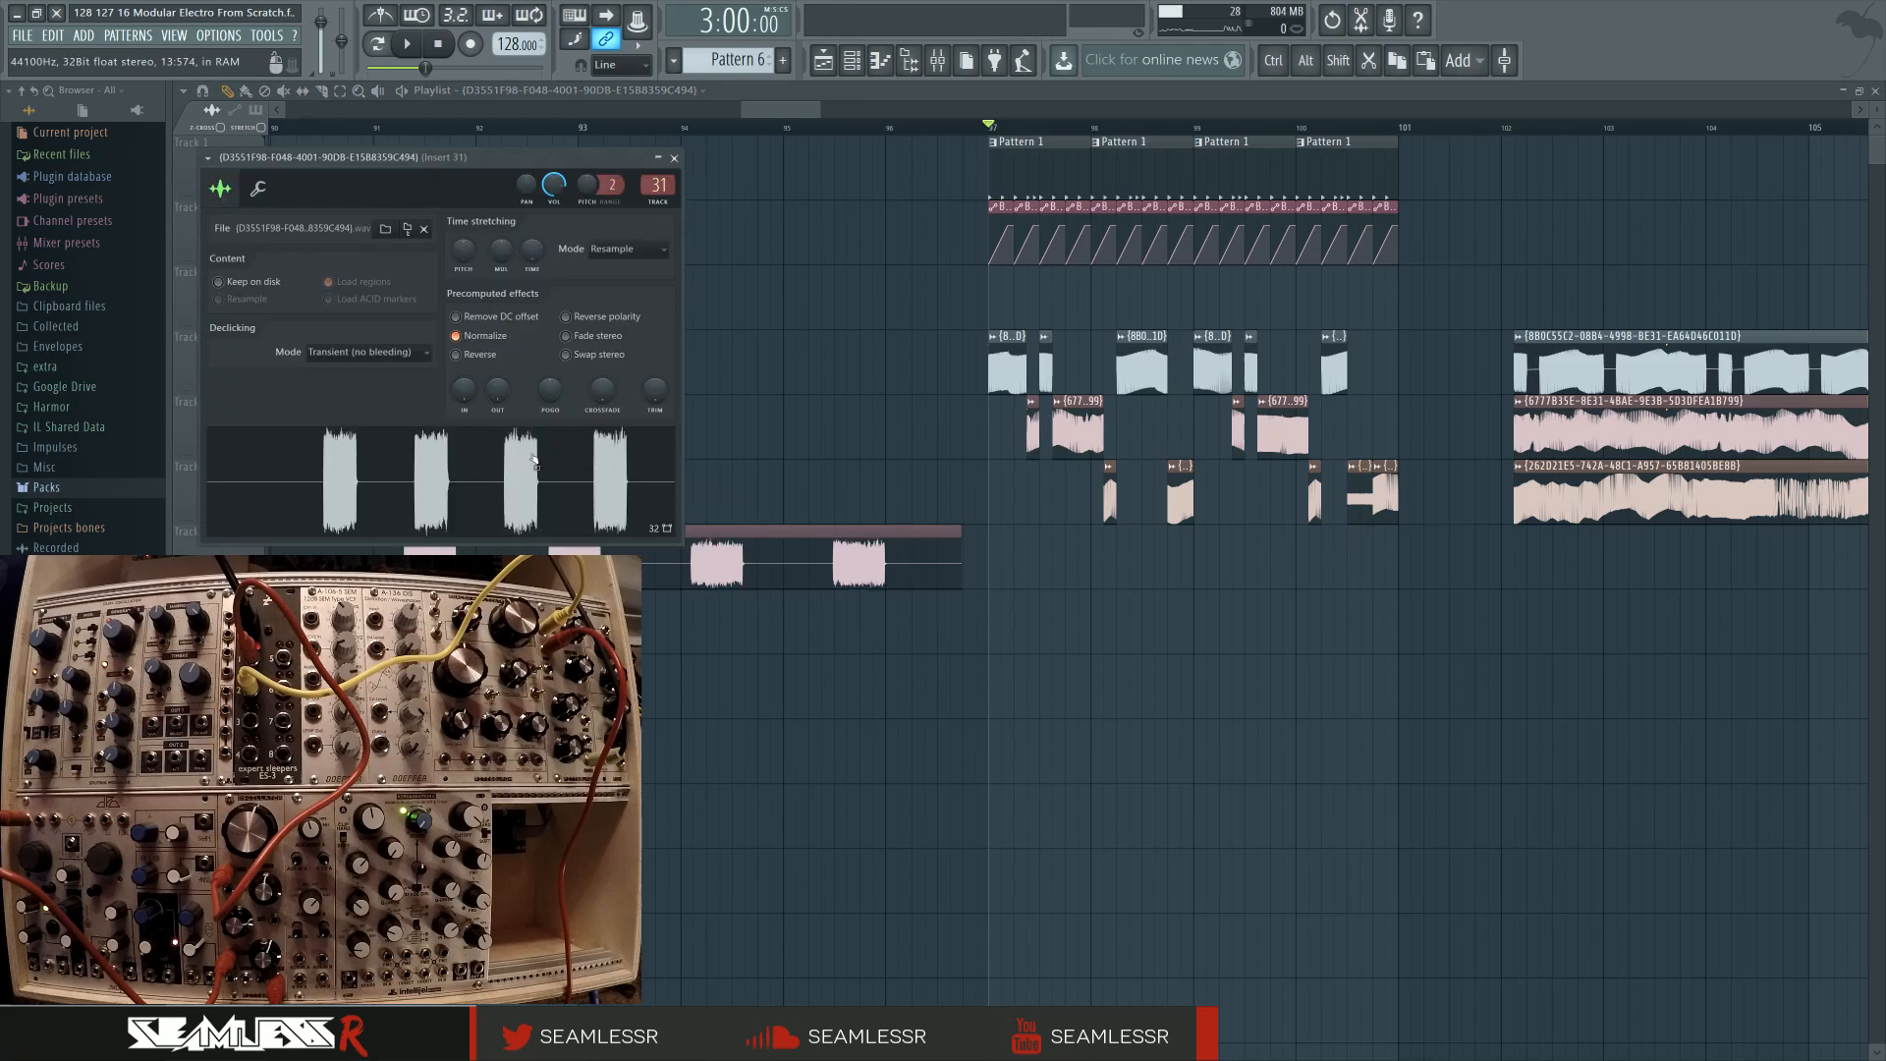
pyautogui.press('Escape')
# Lower the fader of mixer insert 31 slightly while playing the track 7 clip from about bar 91
pyautogui.hscroll(-1, 502, 349)
pyautogui.press('space')
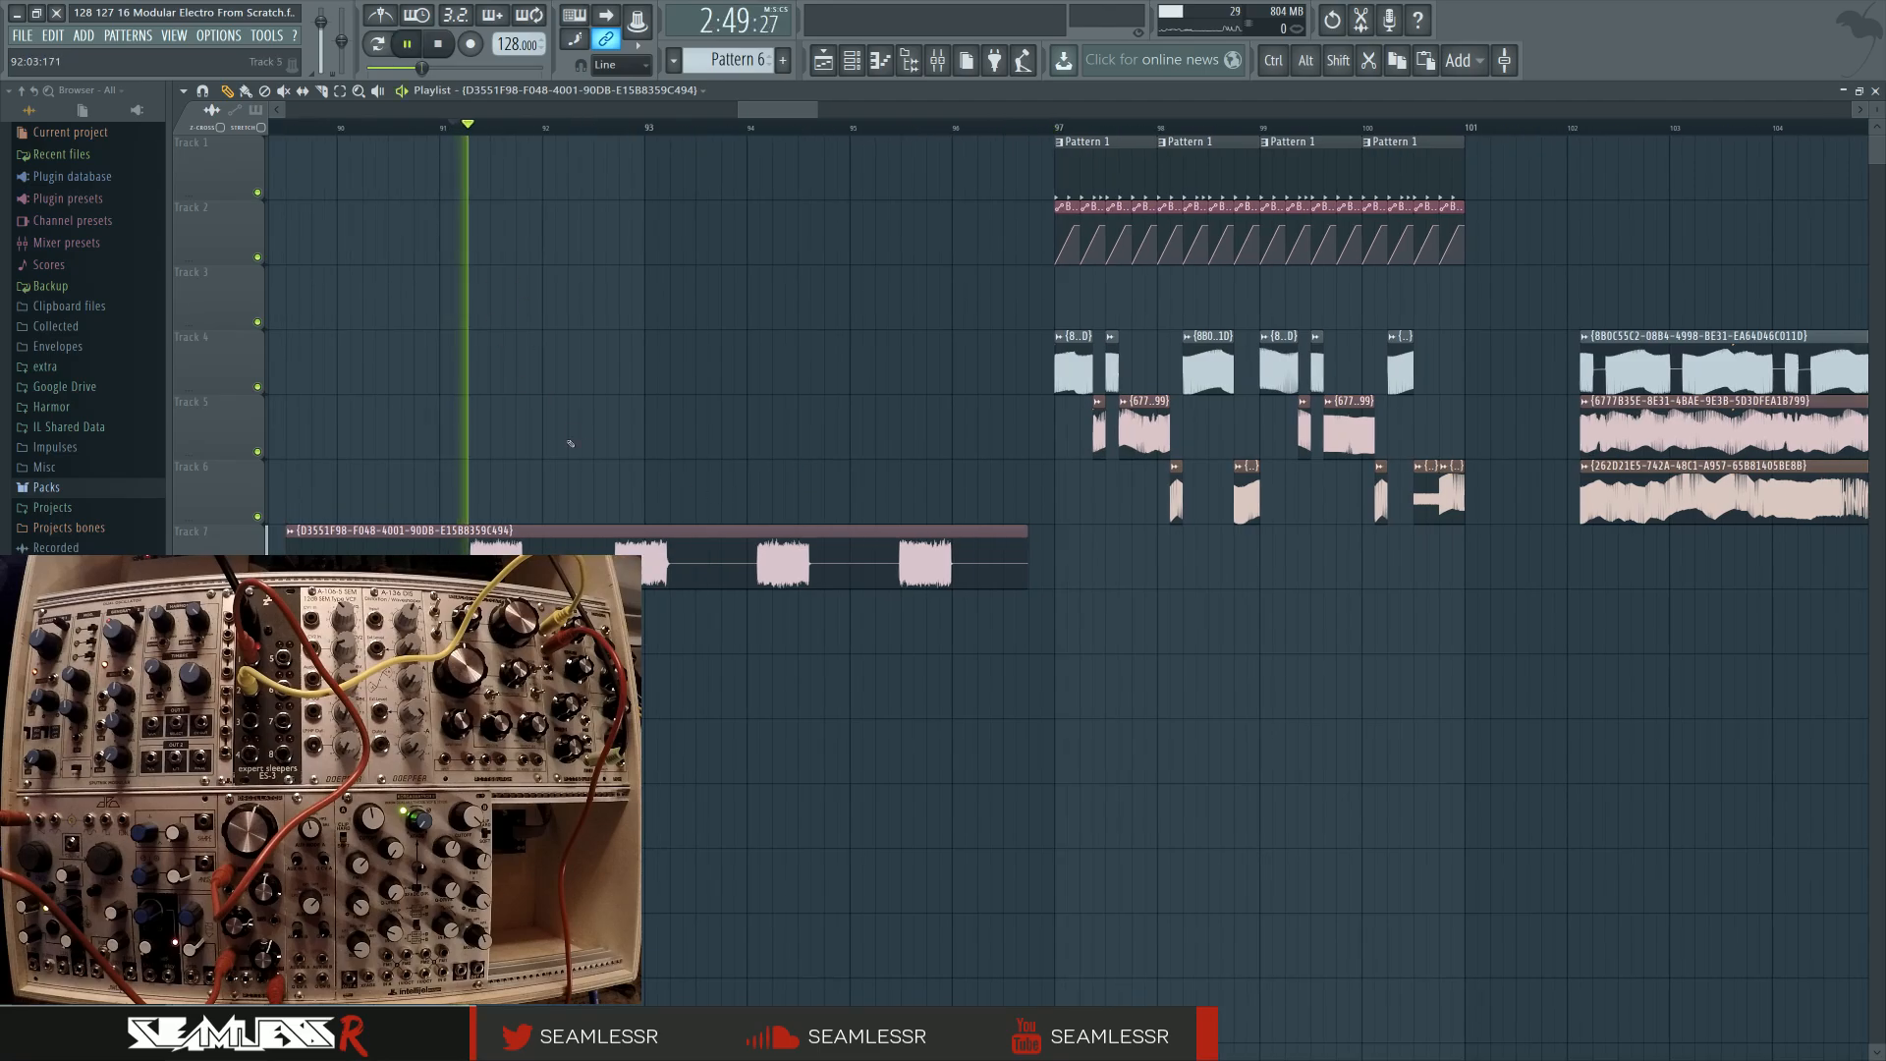
pyautogui.press('space')
pyautogui.press('space')
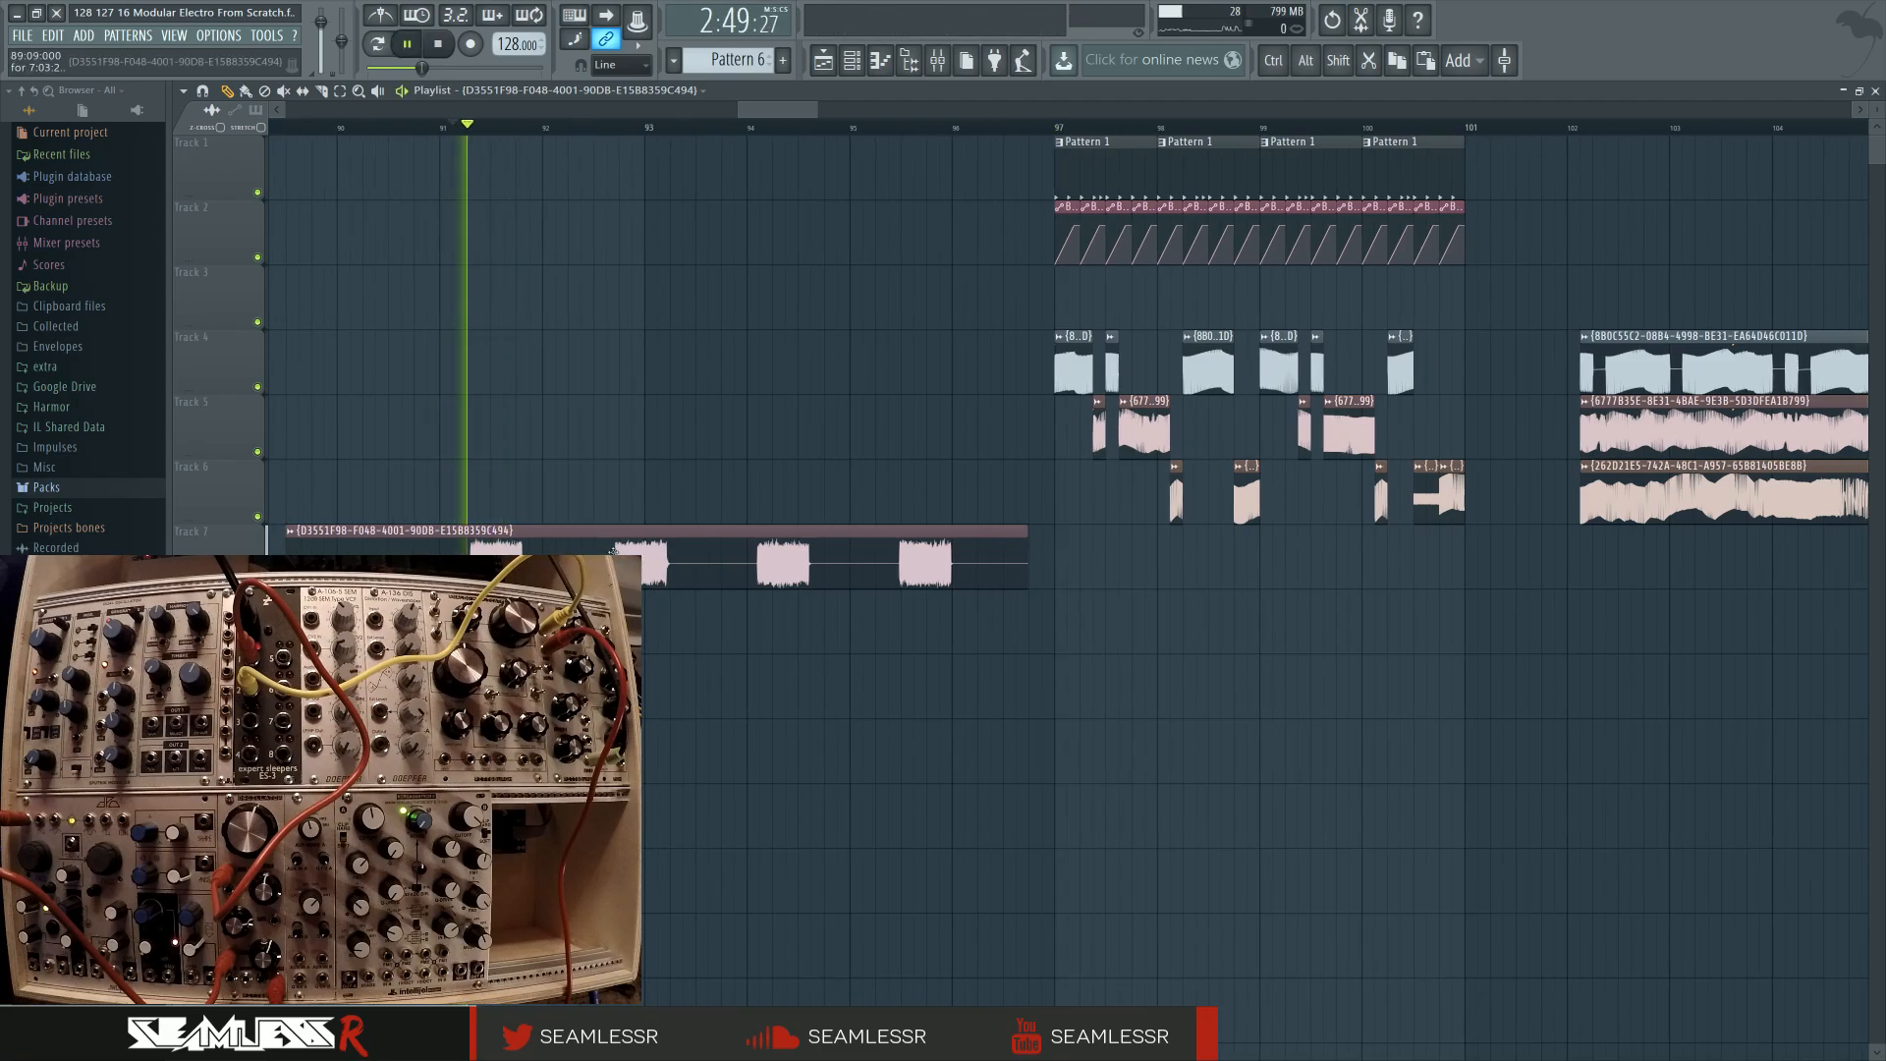
pyautogui.doubleClick(687, 531)
pyautogui.press('F9')
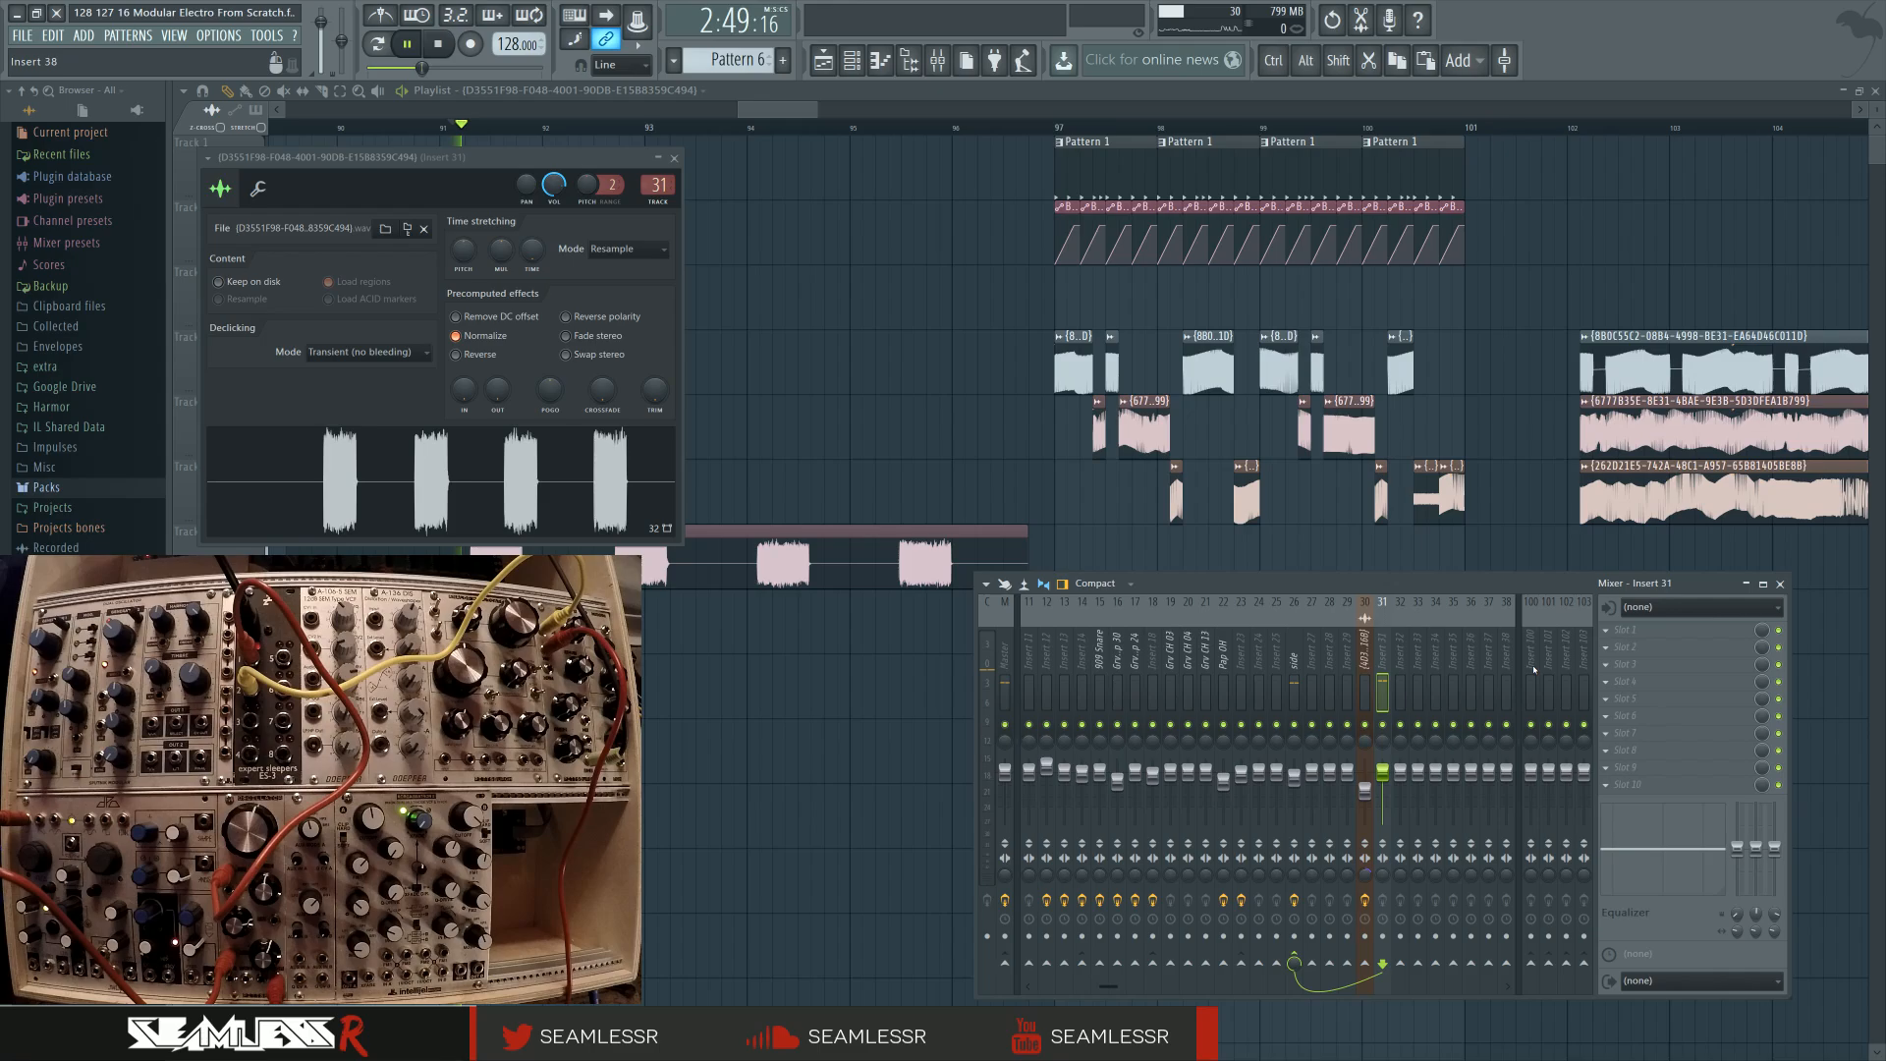
pyautogui.moveTo(1383, 773); pyautogui.dragTo(1385, 786)
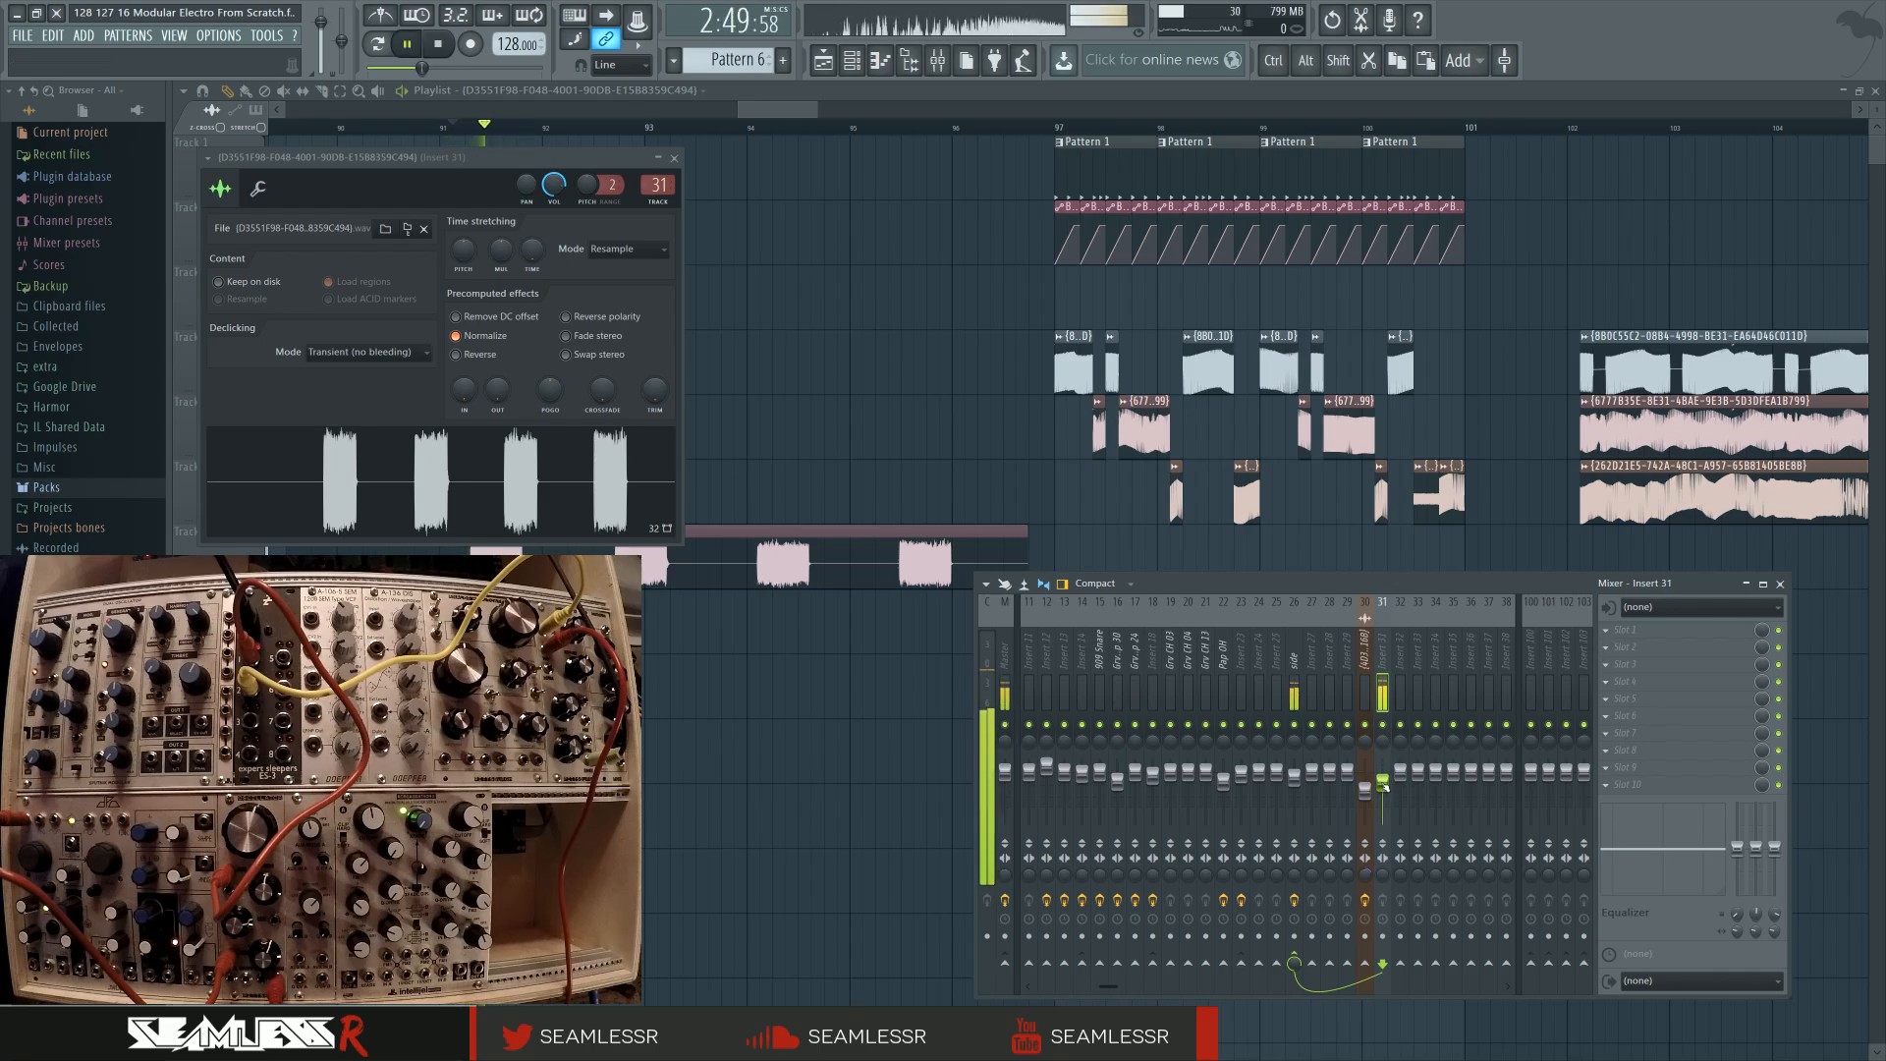
pyautogui.press('space')
pyautogui.press('F12')
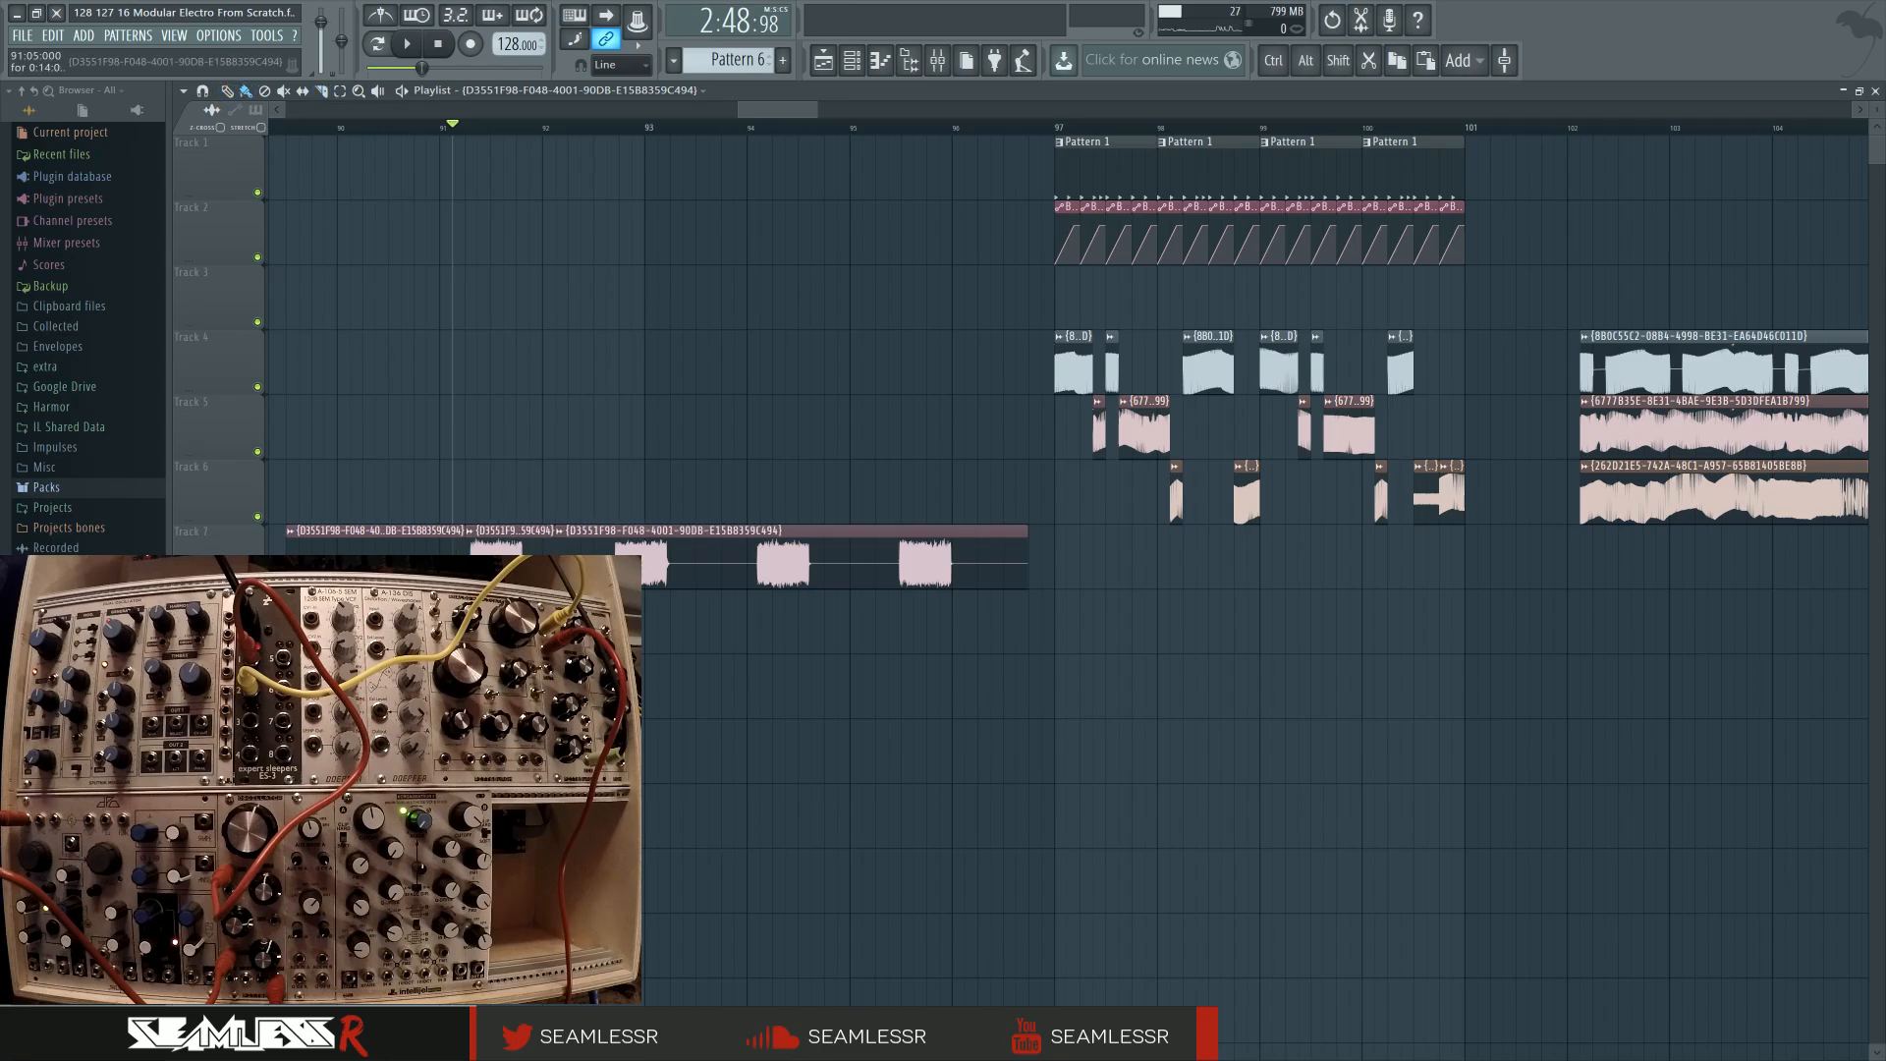
# Place a copy of the sliced-out first burst on track 9, aligning the start of its sound with bar 97
pyautogui.click(1076, 675)
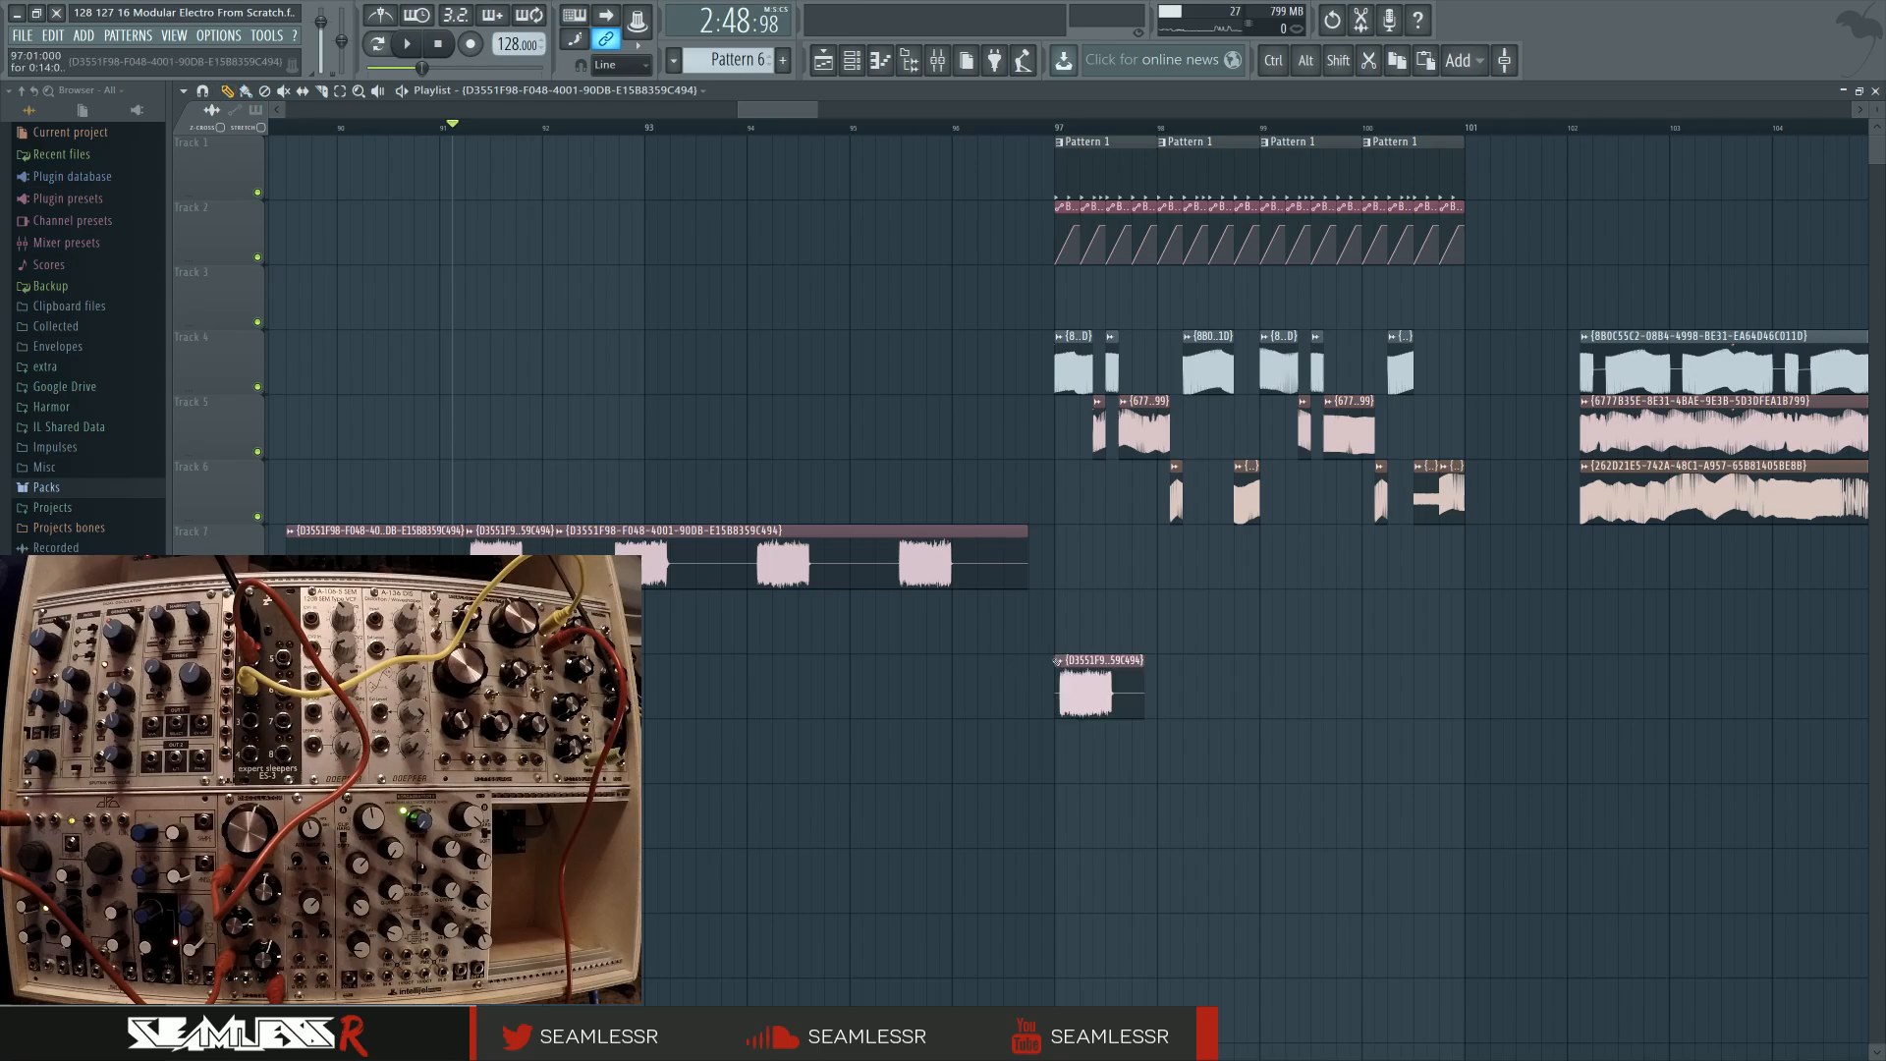
pyautogui.scroll(1, 1077, 673)
pyautogui.scroll(2, 1088, 671)
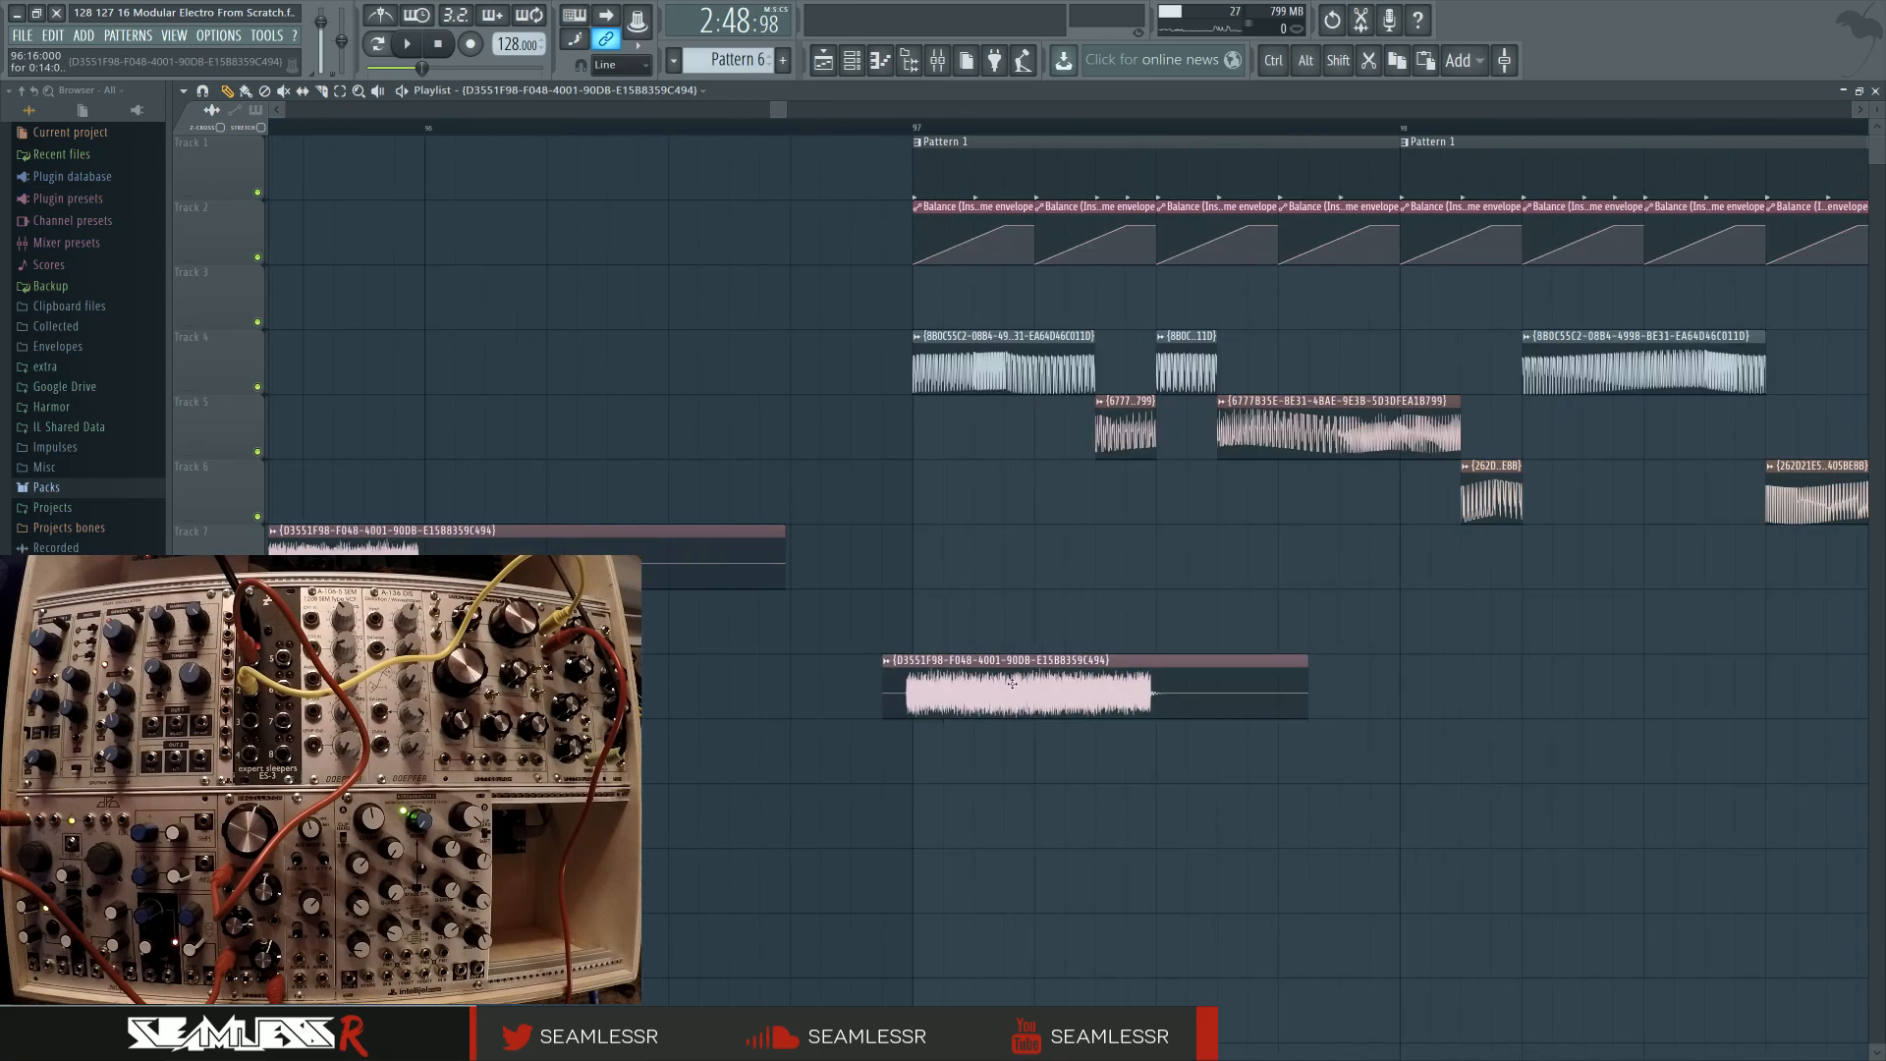
pyautogui.moveTo(938, 675); pyautogui.dragTo(944, 678)
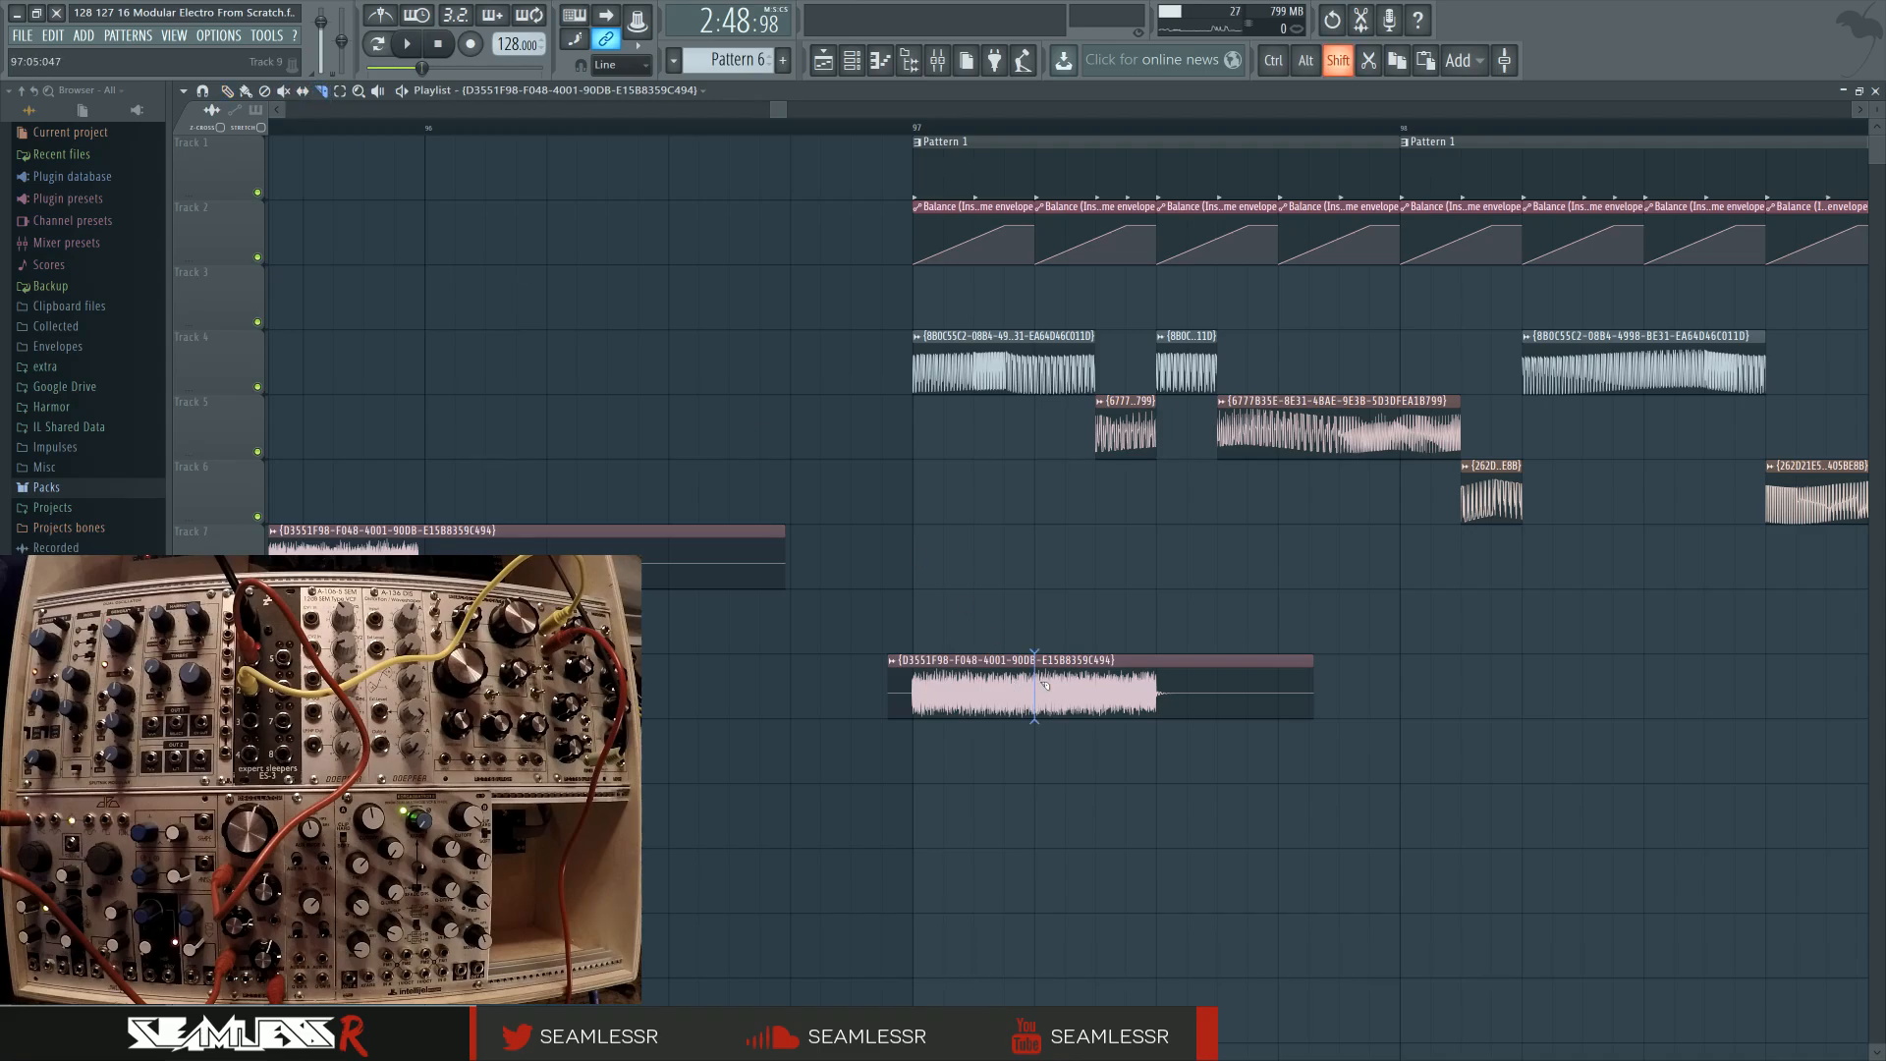
# Cut off the end of the track 9 clip at 97:05 and play the result from bar 97
pyautogui.rightClick(1131, 674)
pyautogui.press('space')
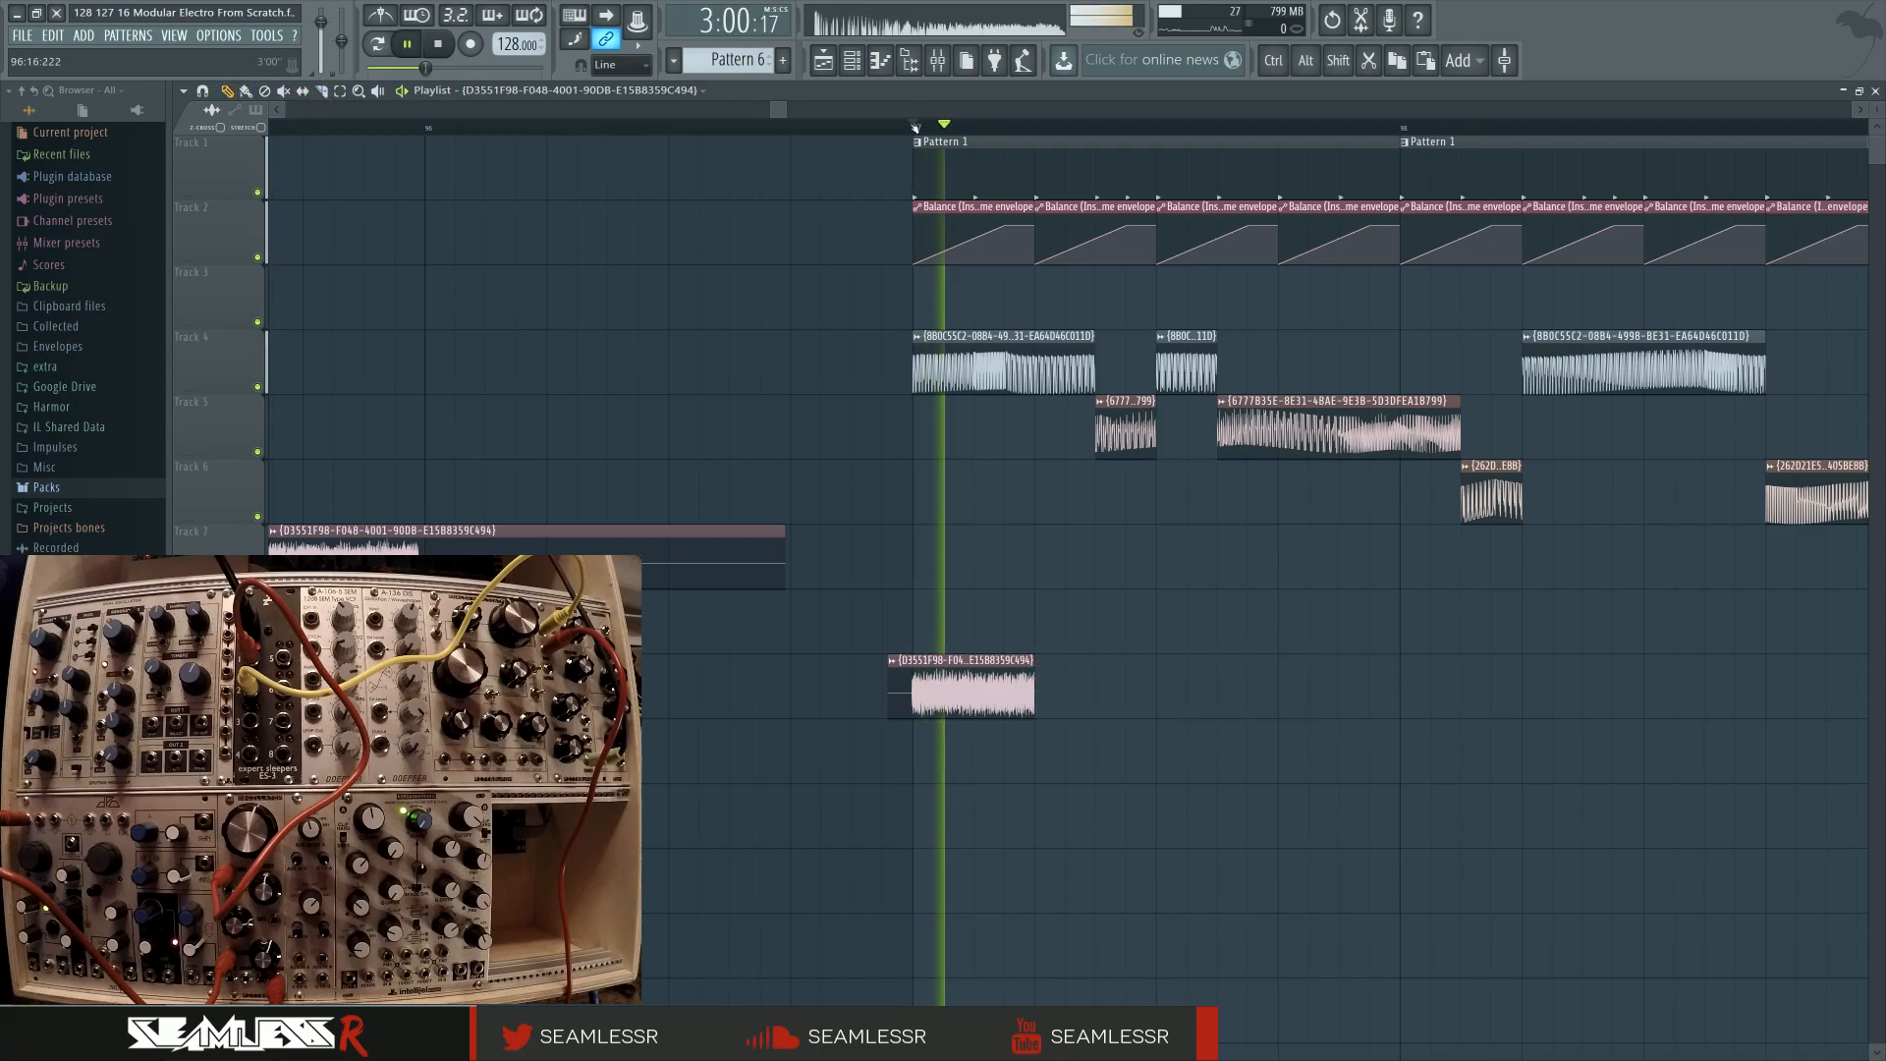
pyautogui.press('space')
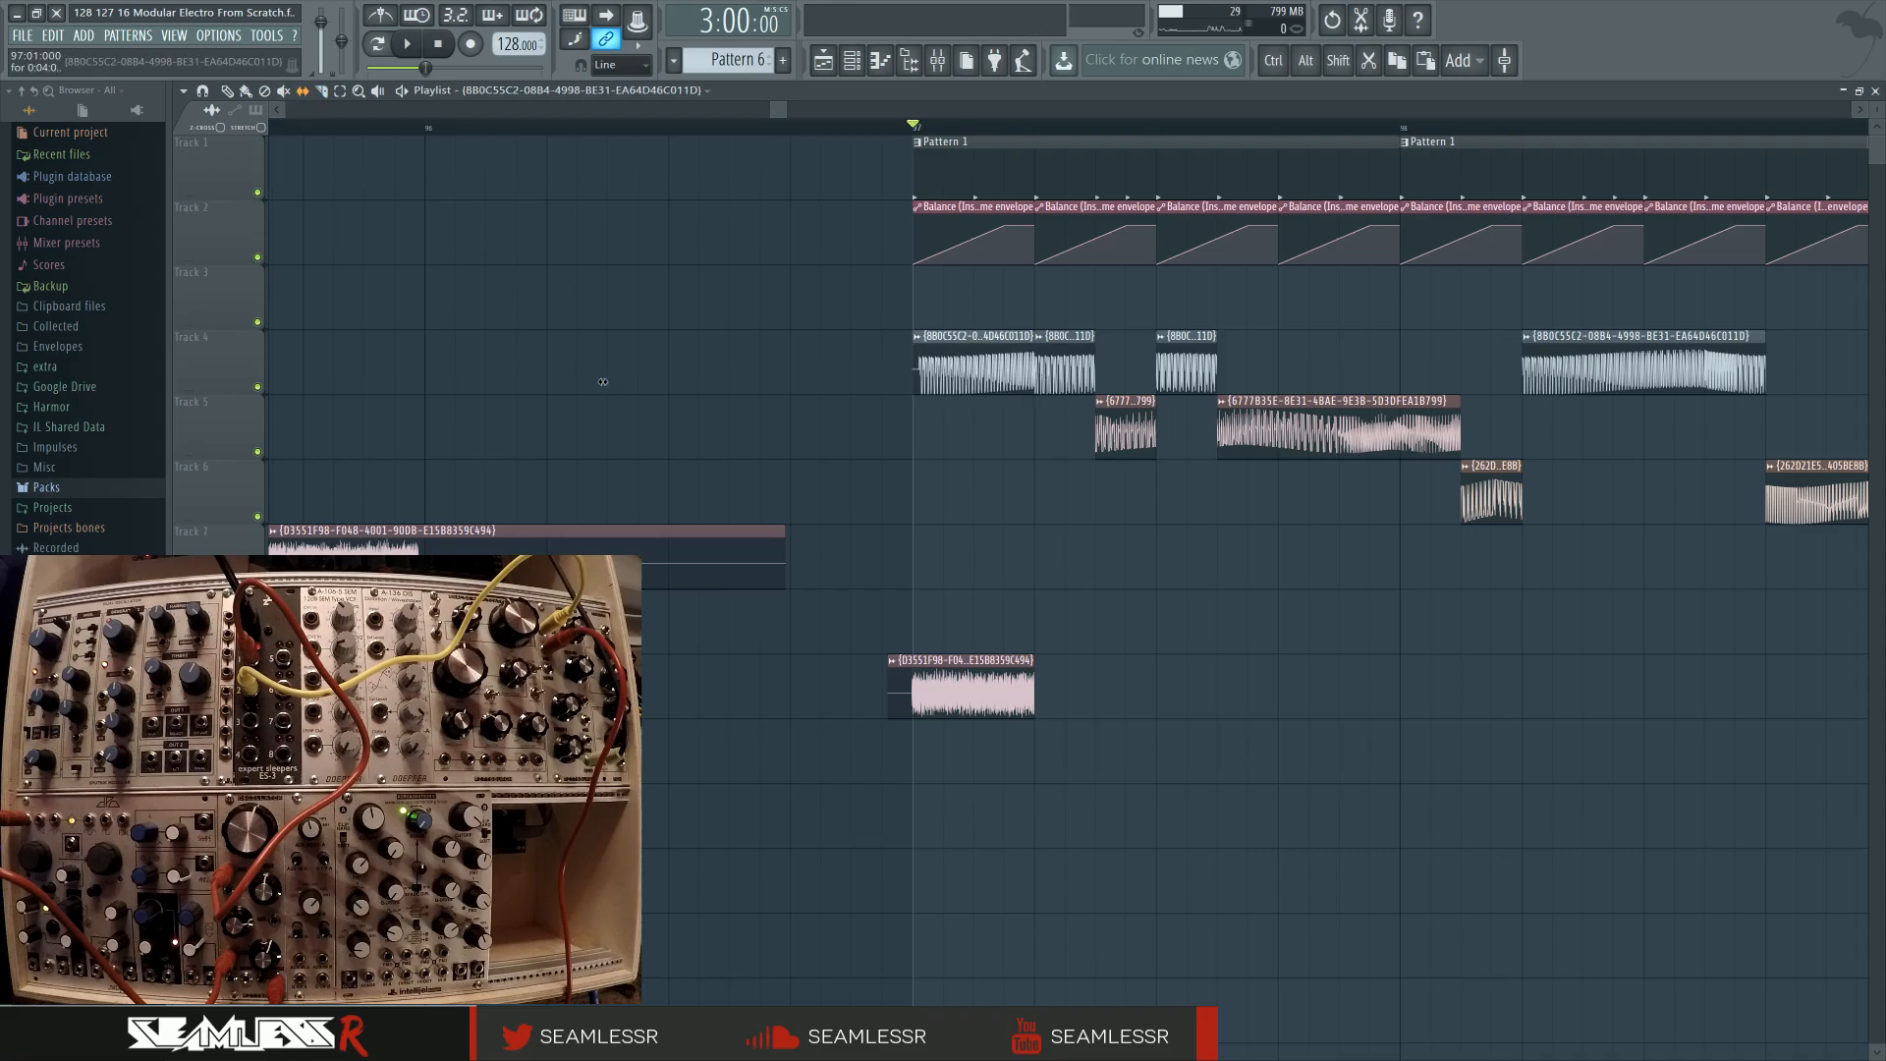
# Slip the audio inside the first track 4 clip so its sound starts at bar 97, and play from there
pyautogui.moveTo(602, 381); pyautogui.dragTo(586, 383)
pyautogui.press('space')
pyautogui.moveTo(994, 522); pyautogui.dragTo(850, 539)
pyautogui.press('space')
pyautogui.press('space')
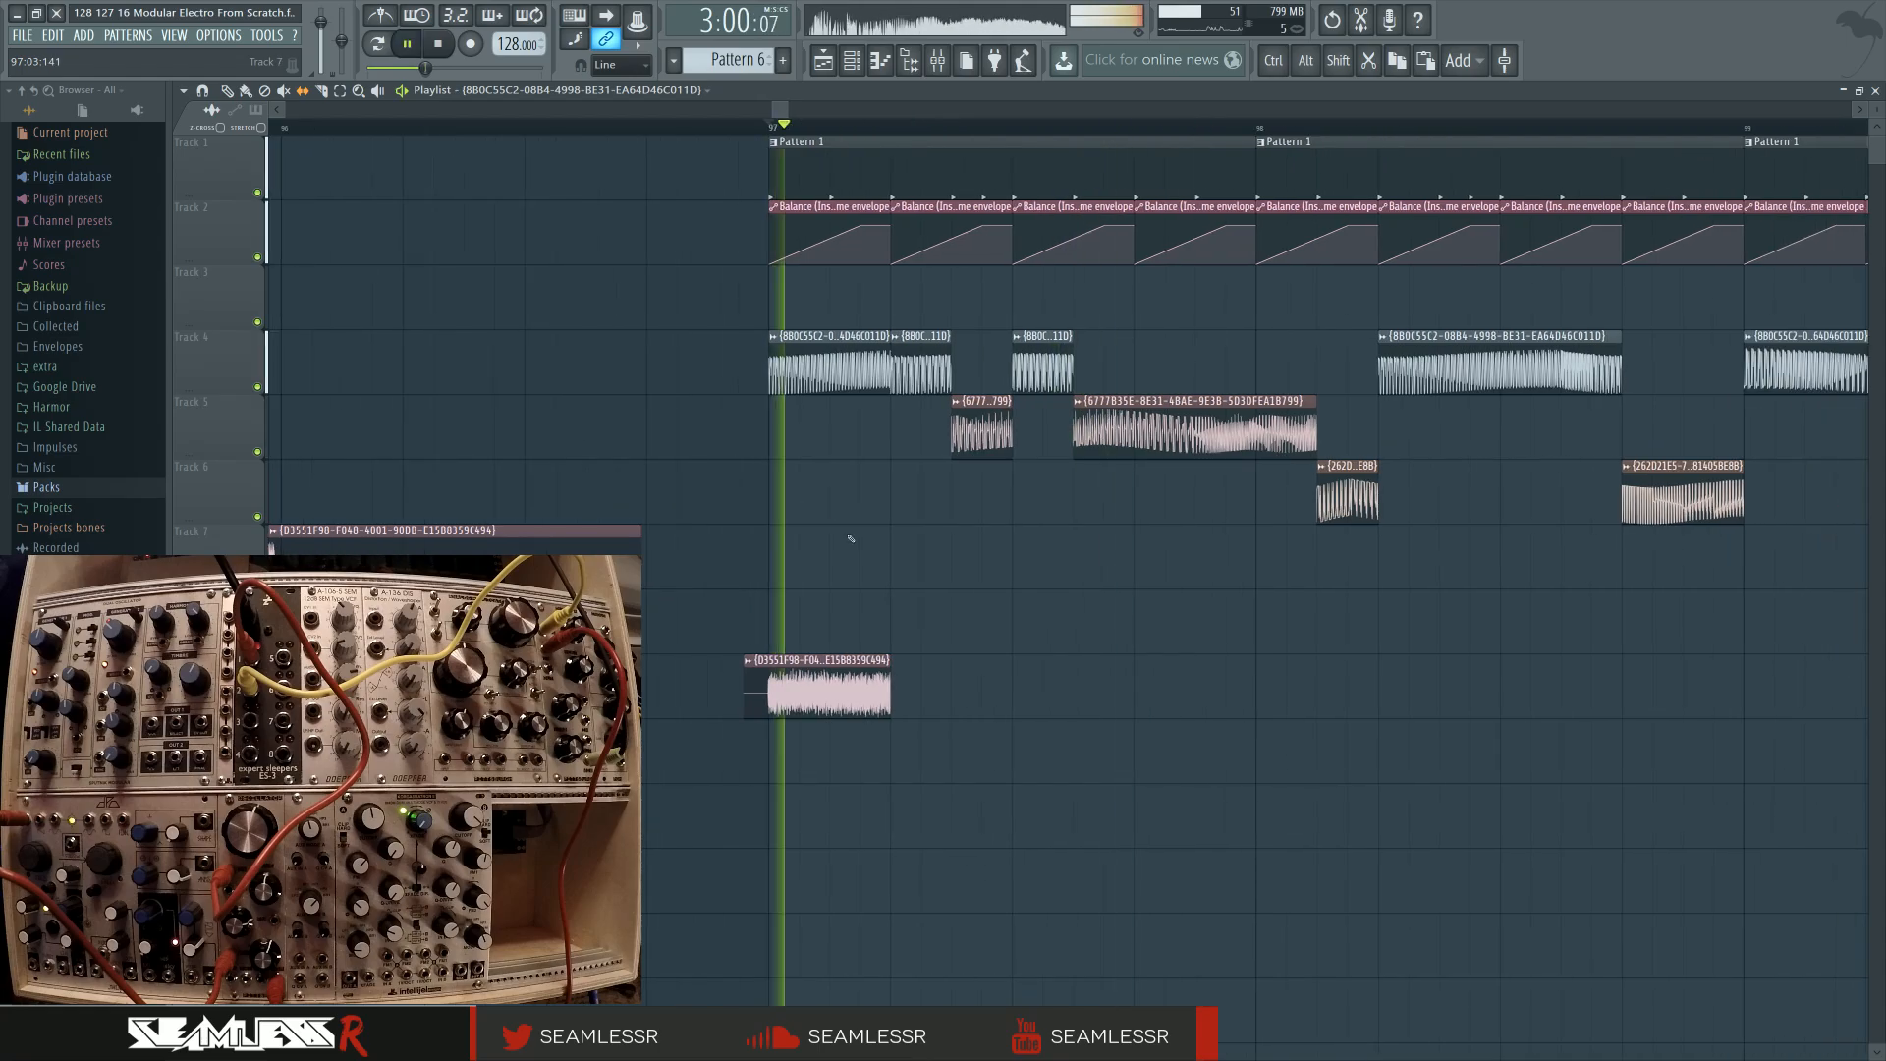
# Trim the silent start of the track 9 clip up to bar 97 and play the arrangement from there
pyautogui.press('F9')
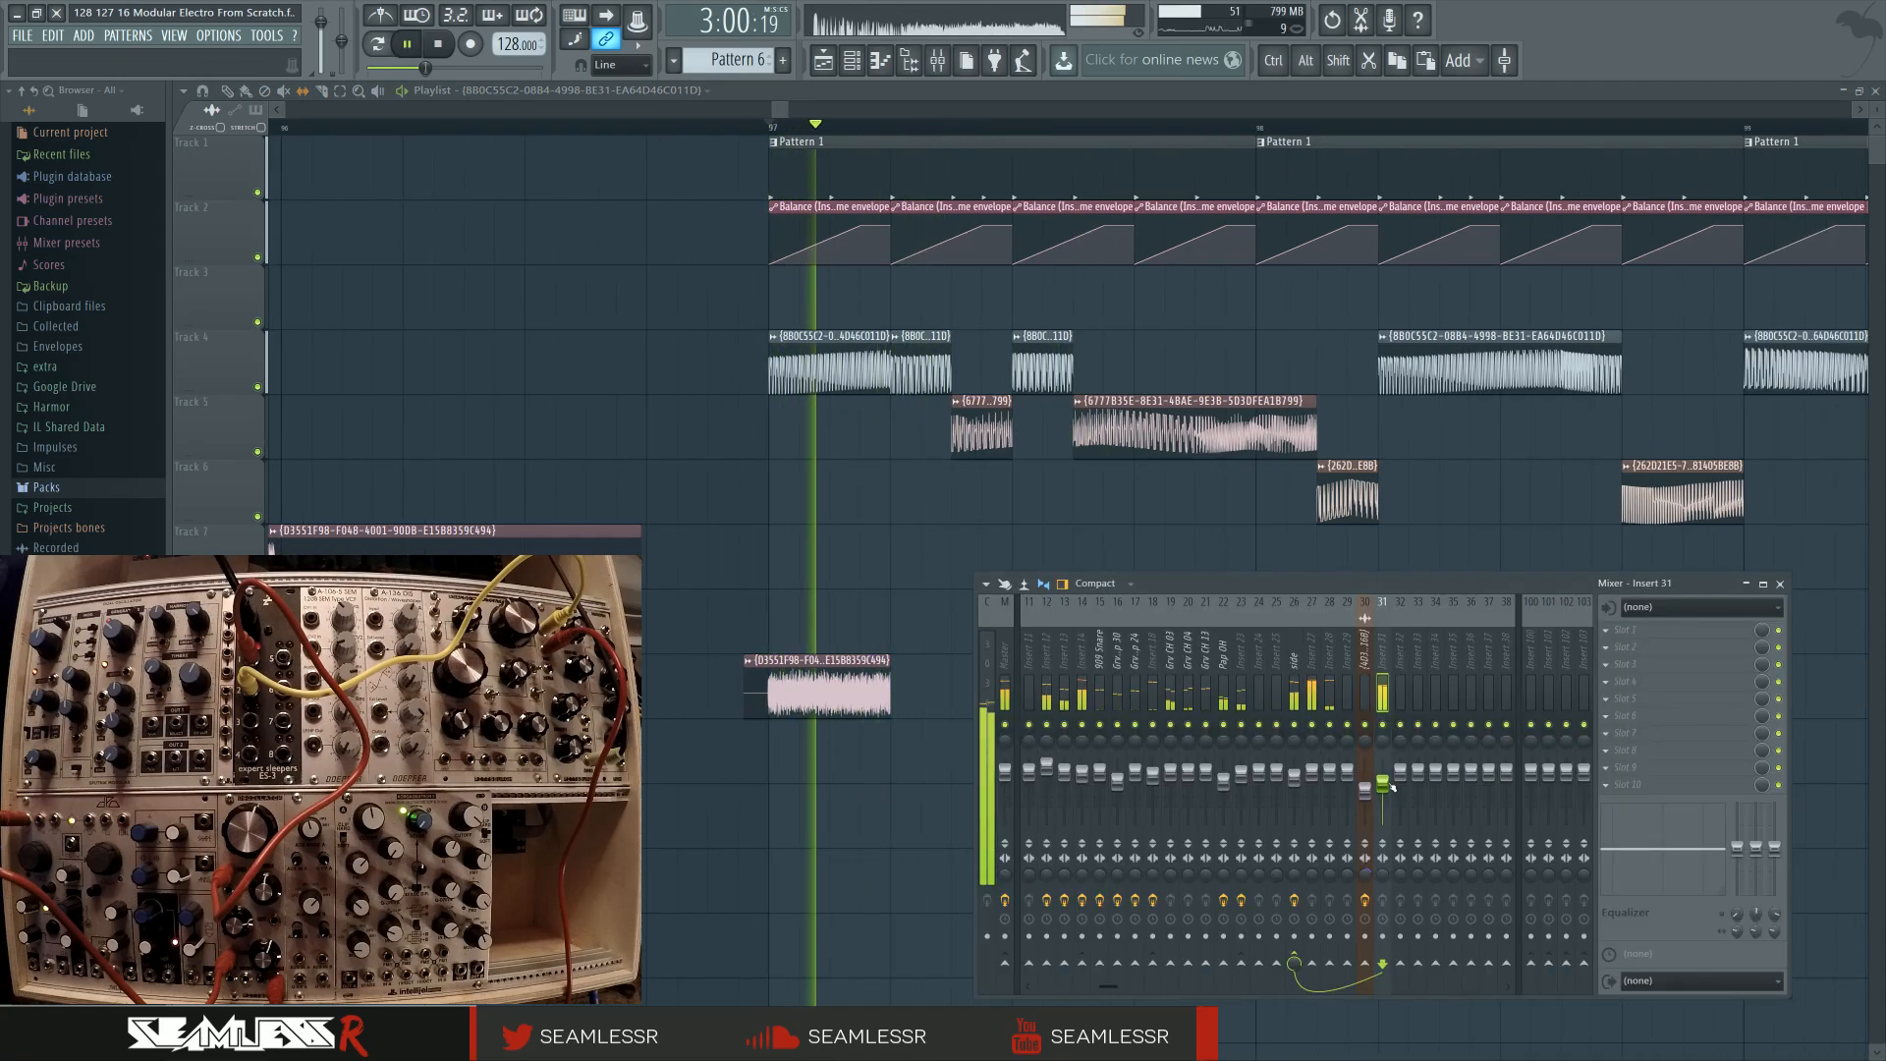
pyautogui.press('space')
pyautogui.press('space')
pyautogui.press('F9')
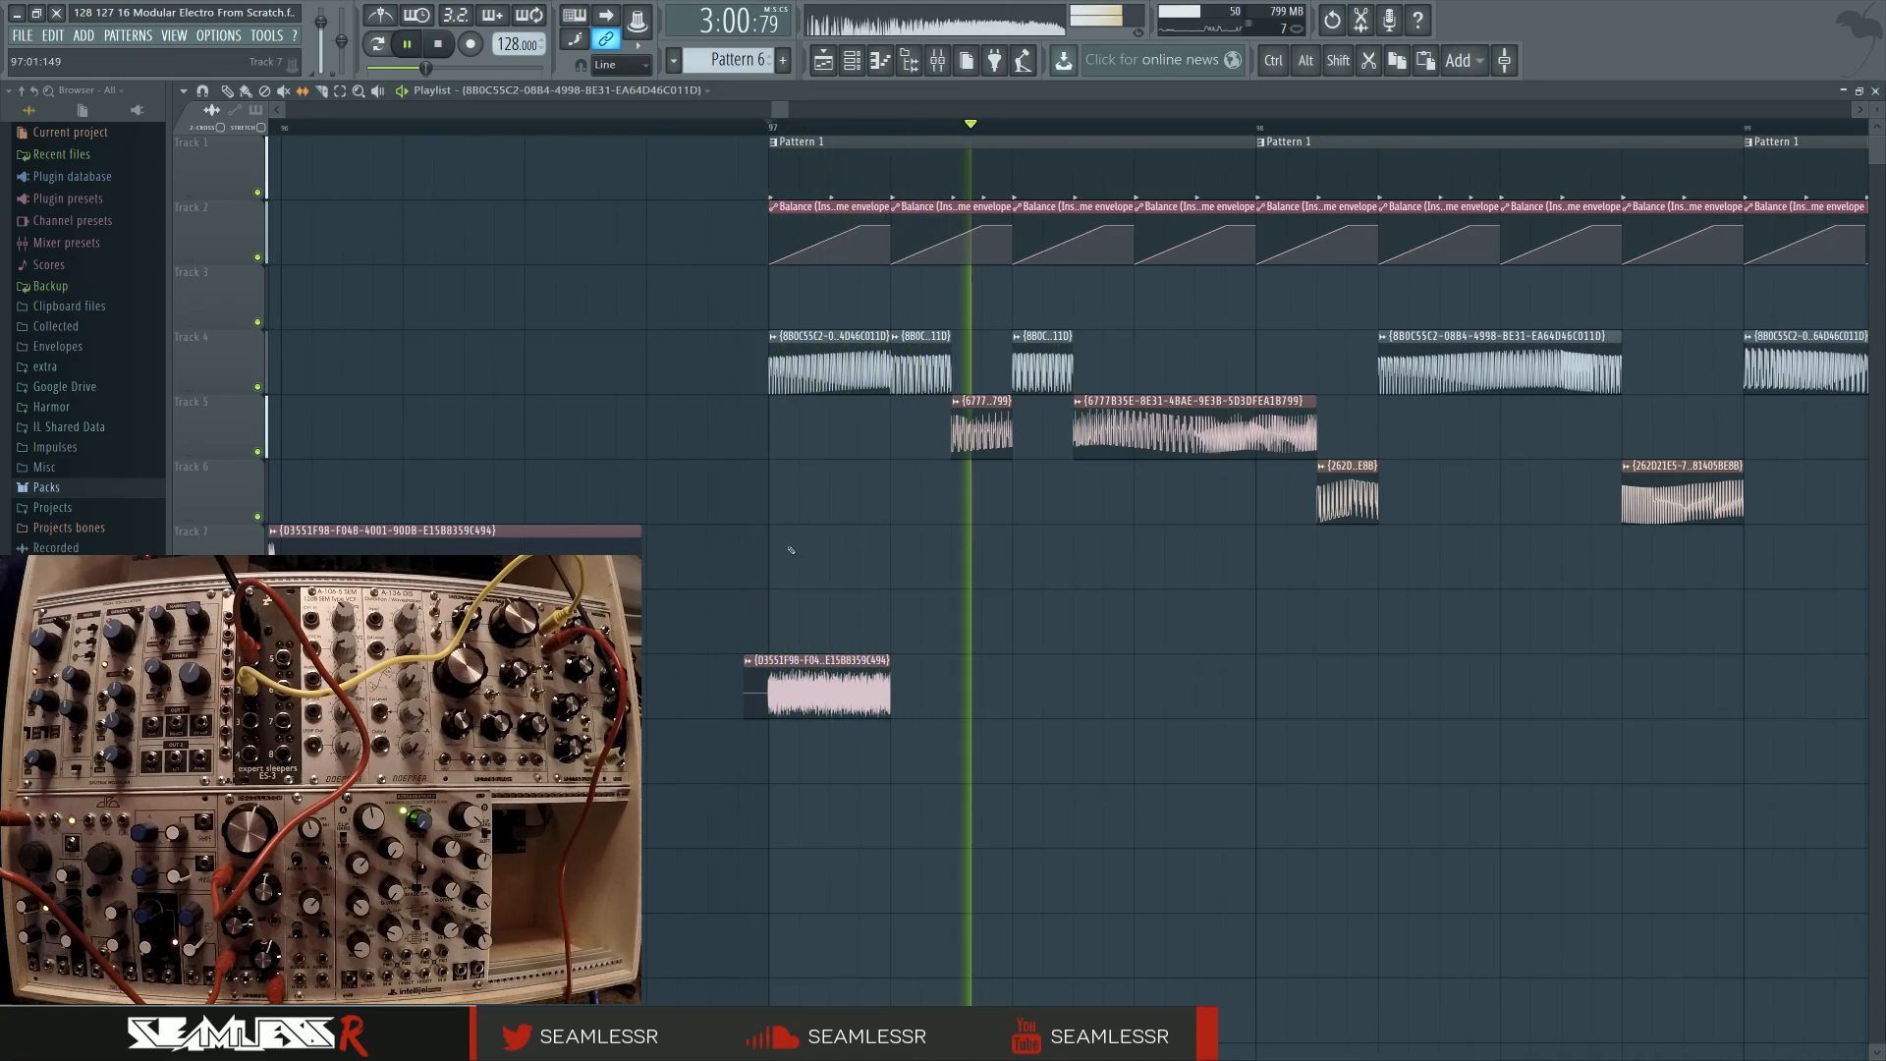
pyautogui.press('space')
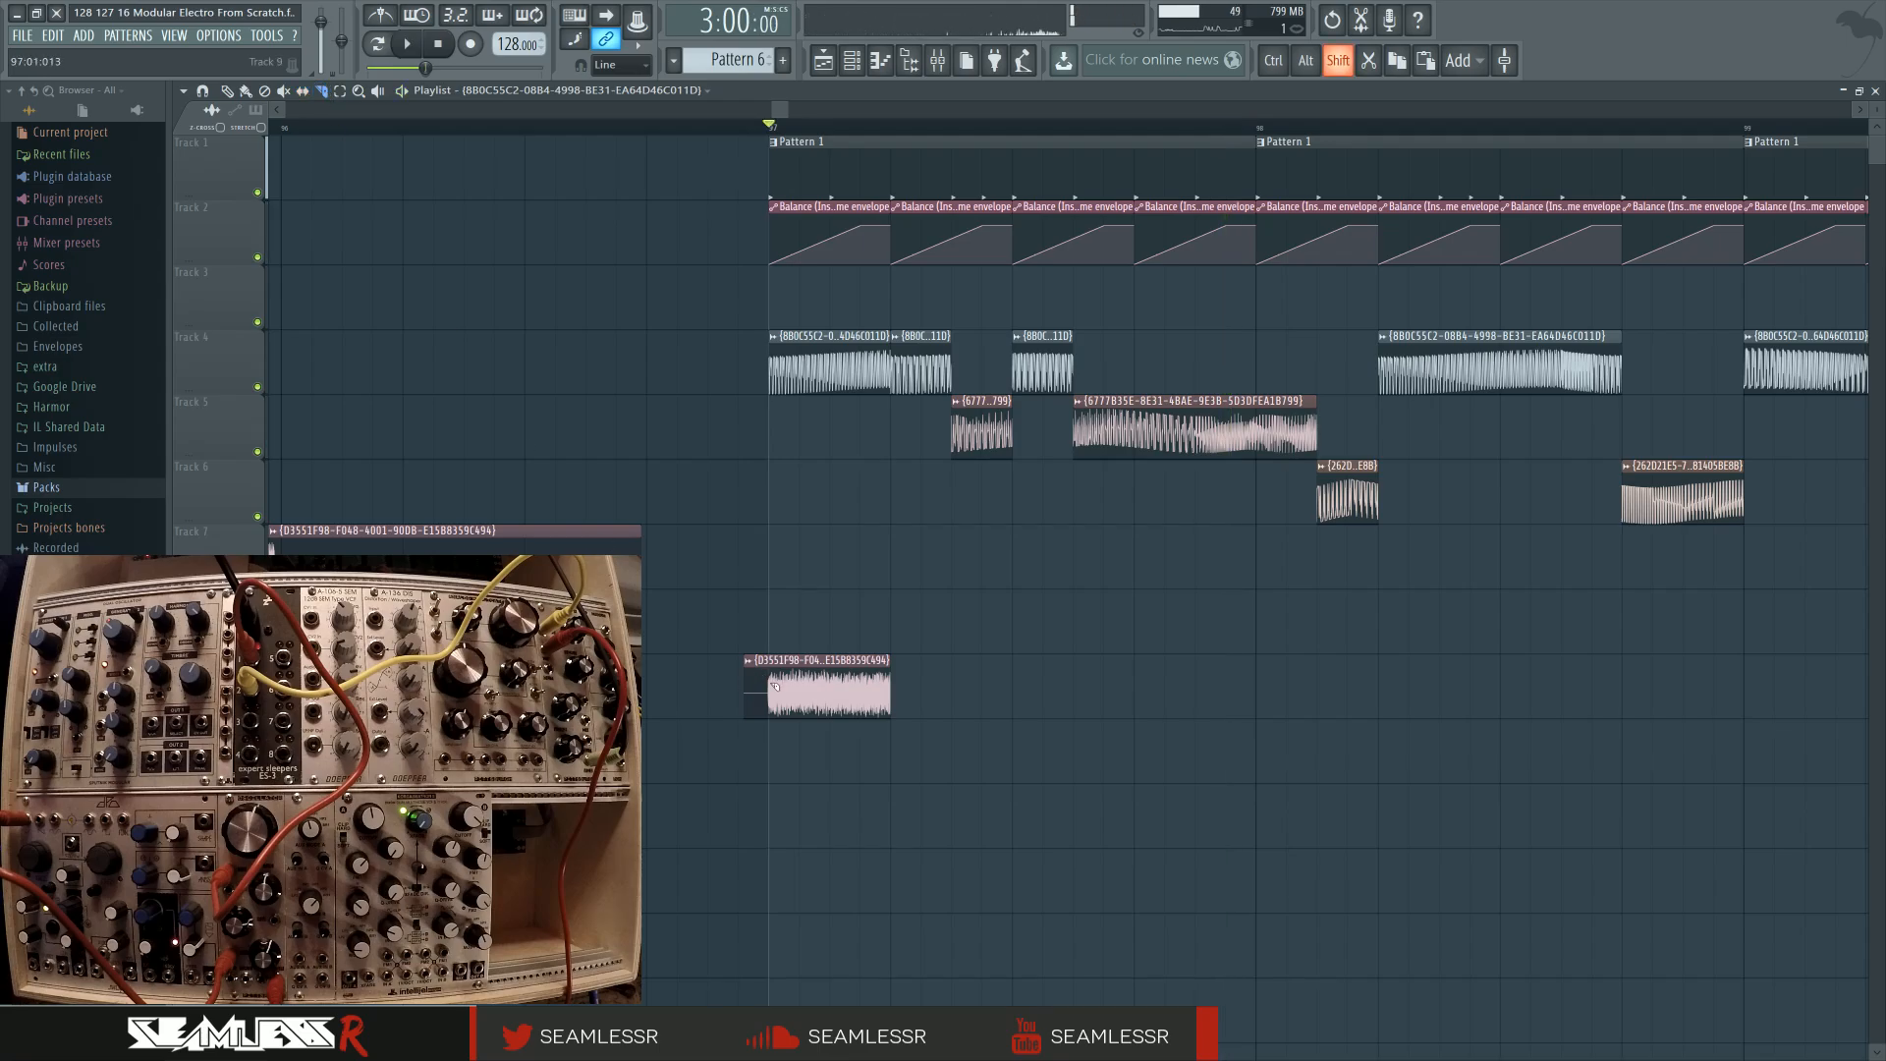
pyautogui.moveTo(775, 686); pyautogui.dragTo(769, 685)
pyautogui.press('space')
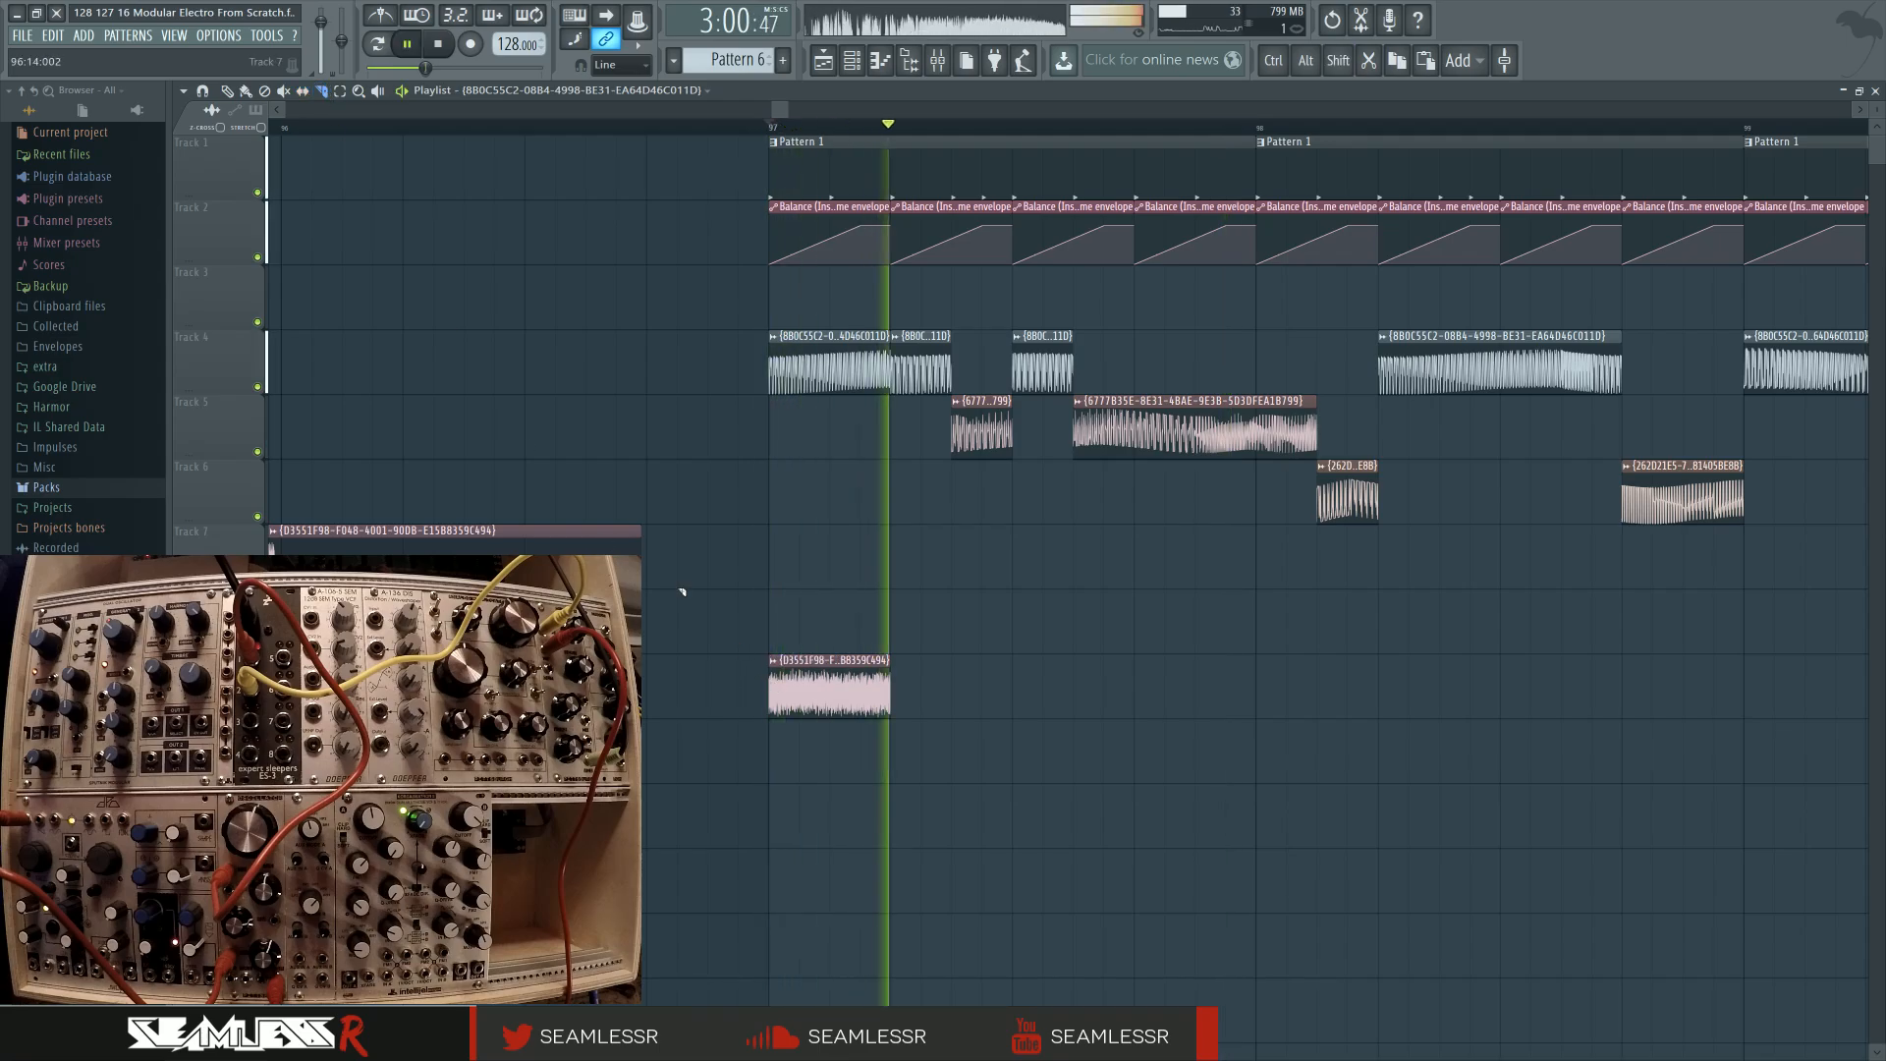
pyautogui.press('space')
pyautogui.press('space')
# Place a copy of the trimmed track 9 clip at bar 99 on the same track
pyautogui.click(847, 678)
pyautogui.hscroll(3, 719, 677)
pyautogui.scroll(-2, 720, 677)
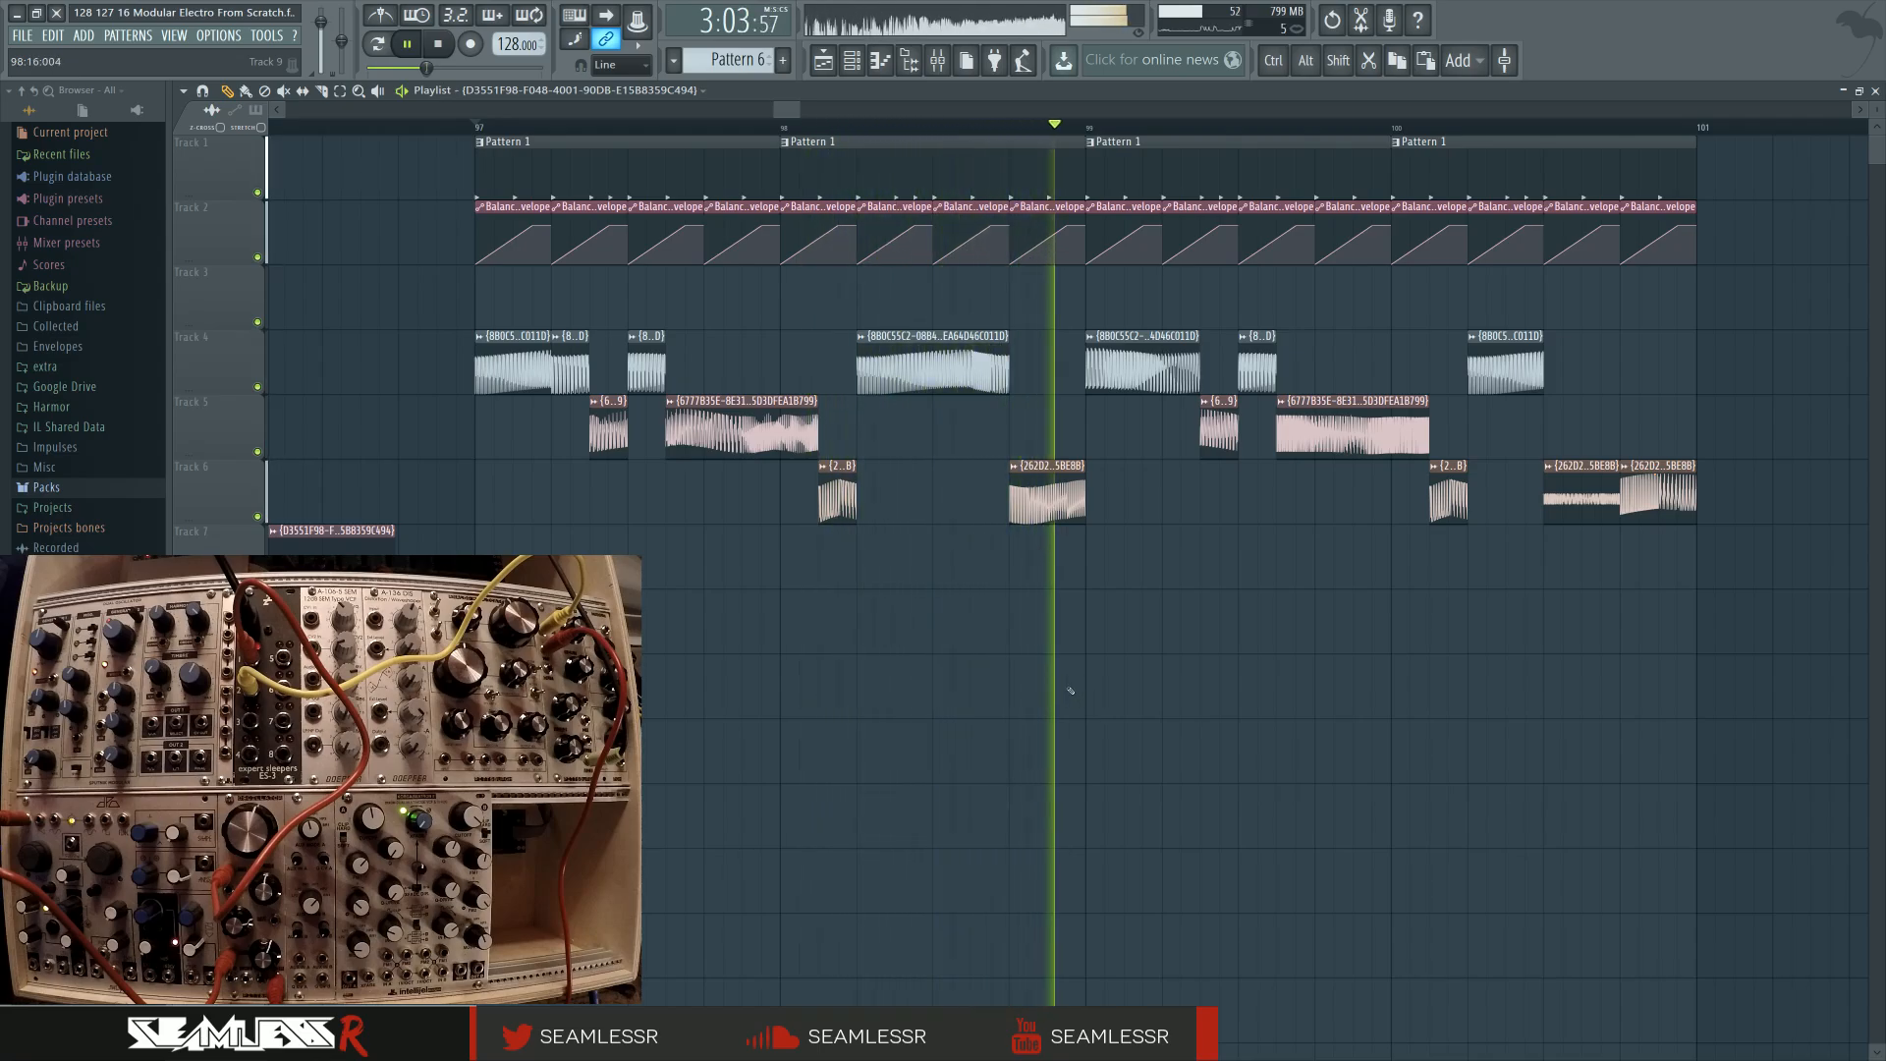
pyautogui.press('space')
pyautogui.moveTo(1070, 691); pyautogui.dragTo(1129, 693)
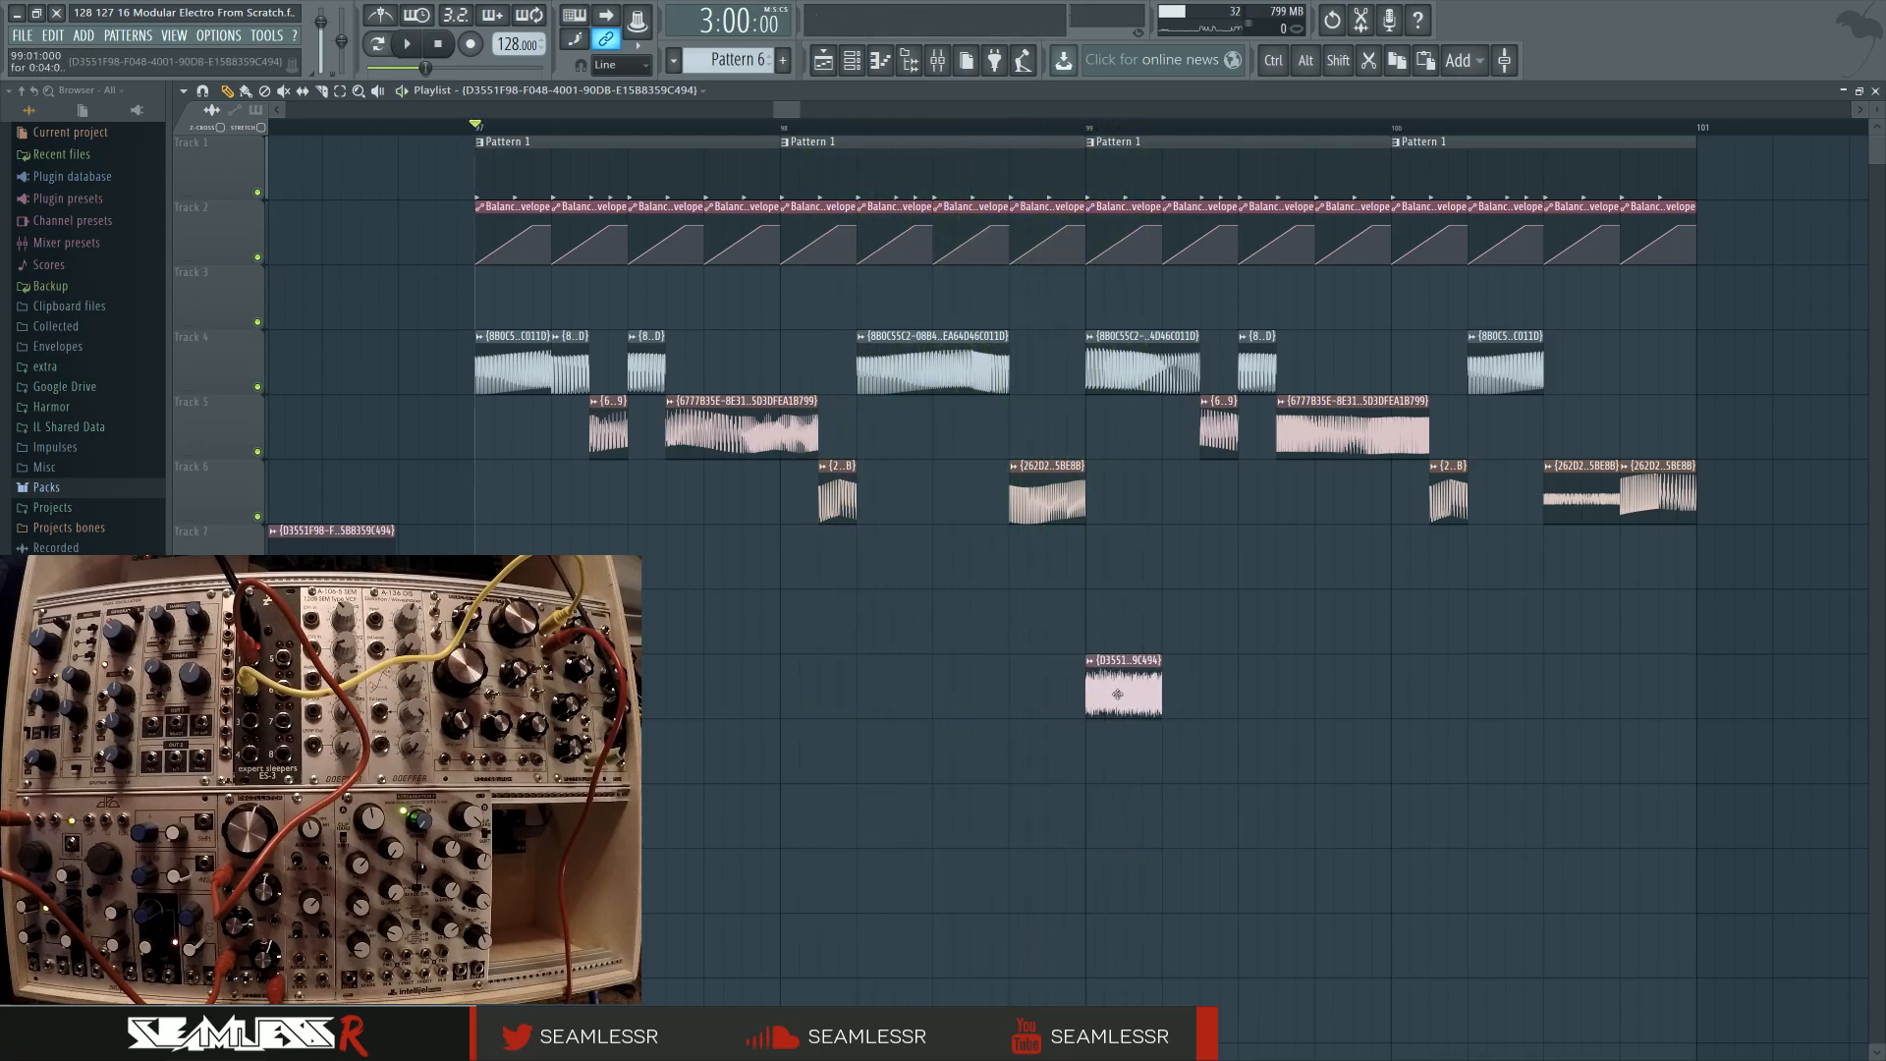
# Add a half-length copy of the clip on track 10, ending at bar 99, and play that transition
pyautogui.click(1049, 741)
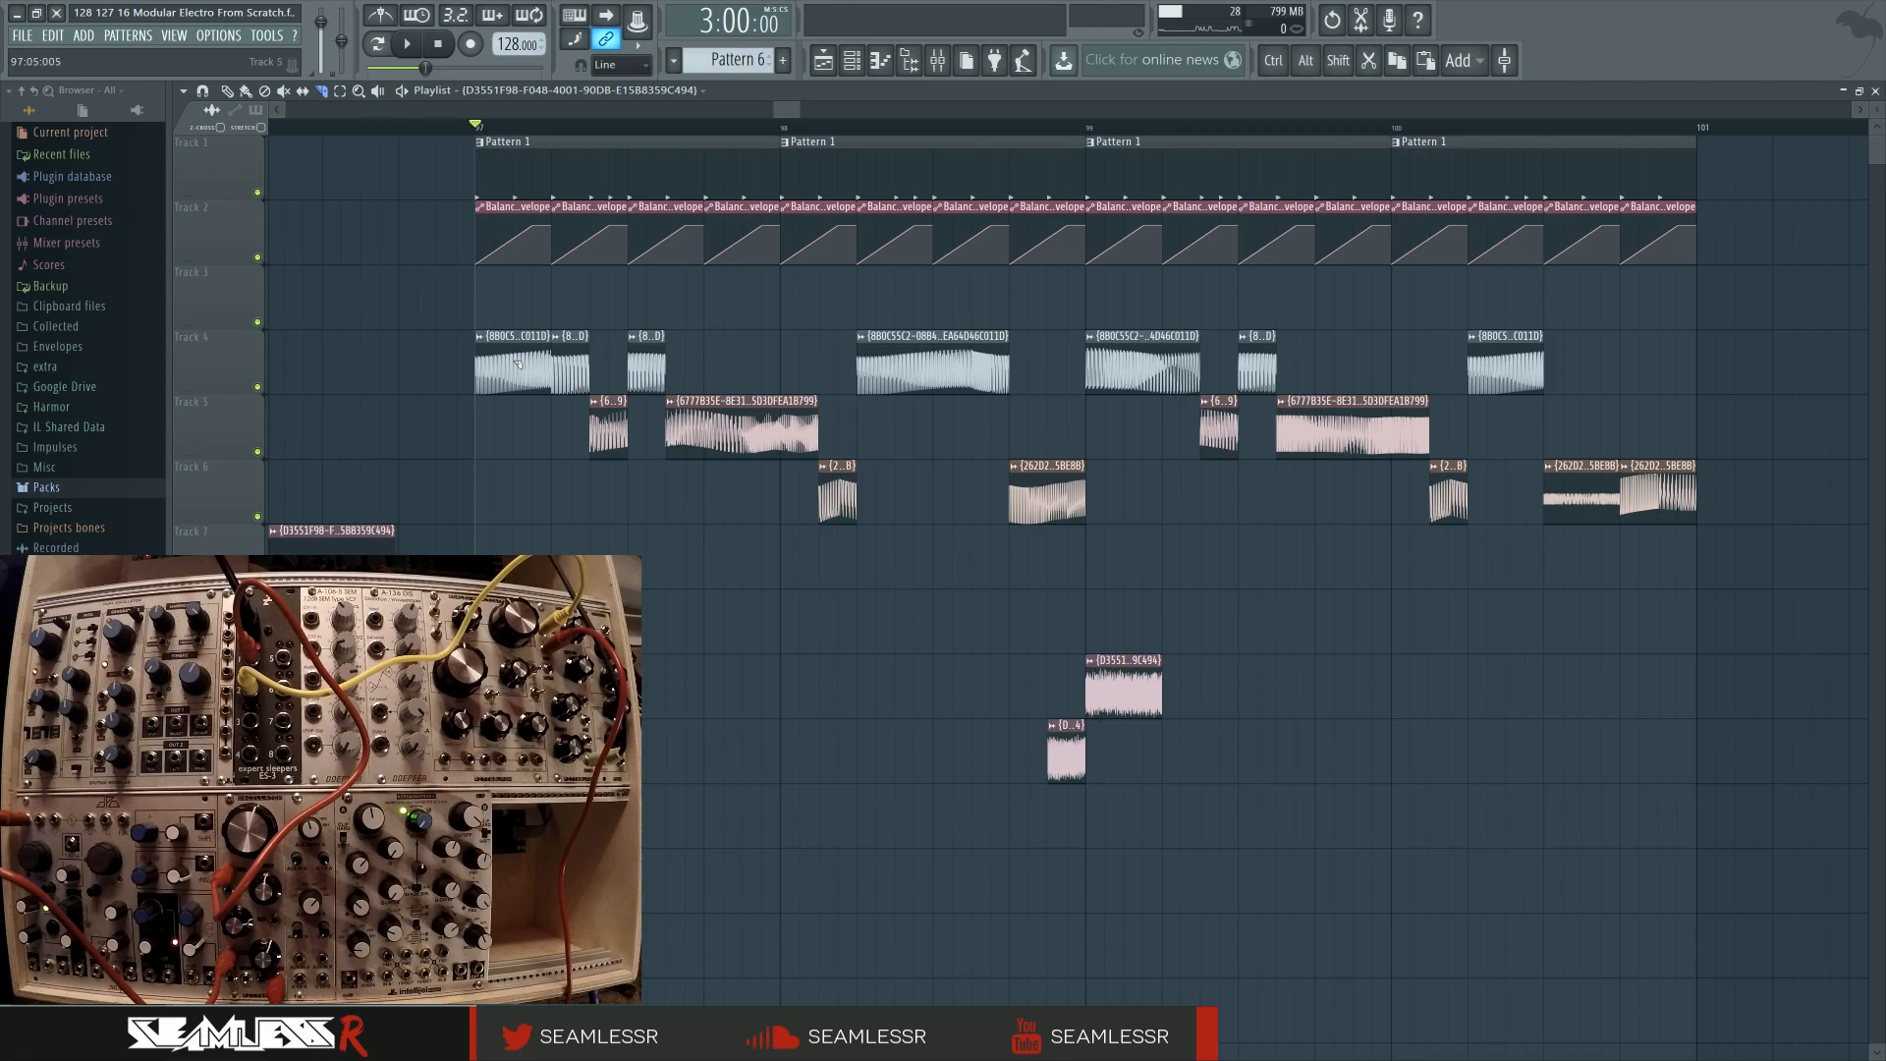
pyautogui.click(988, 127)
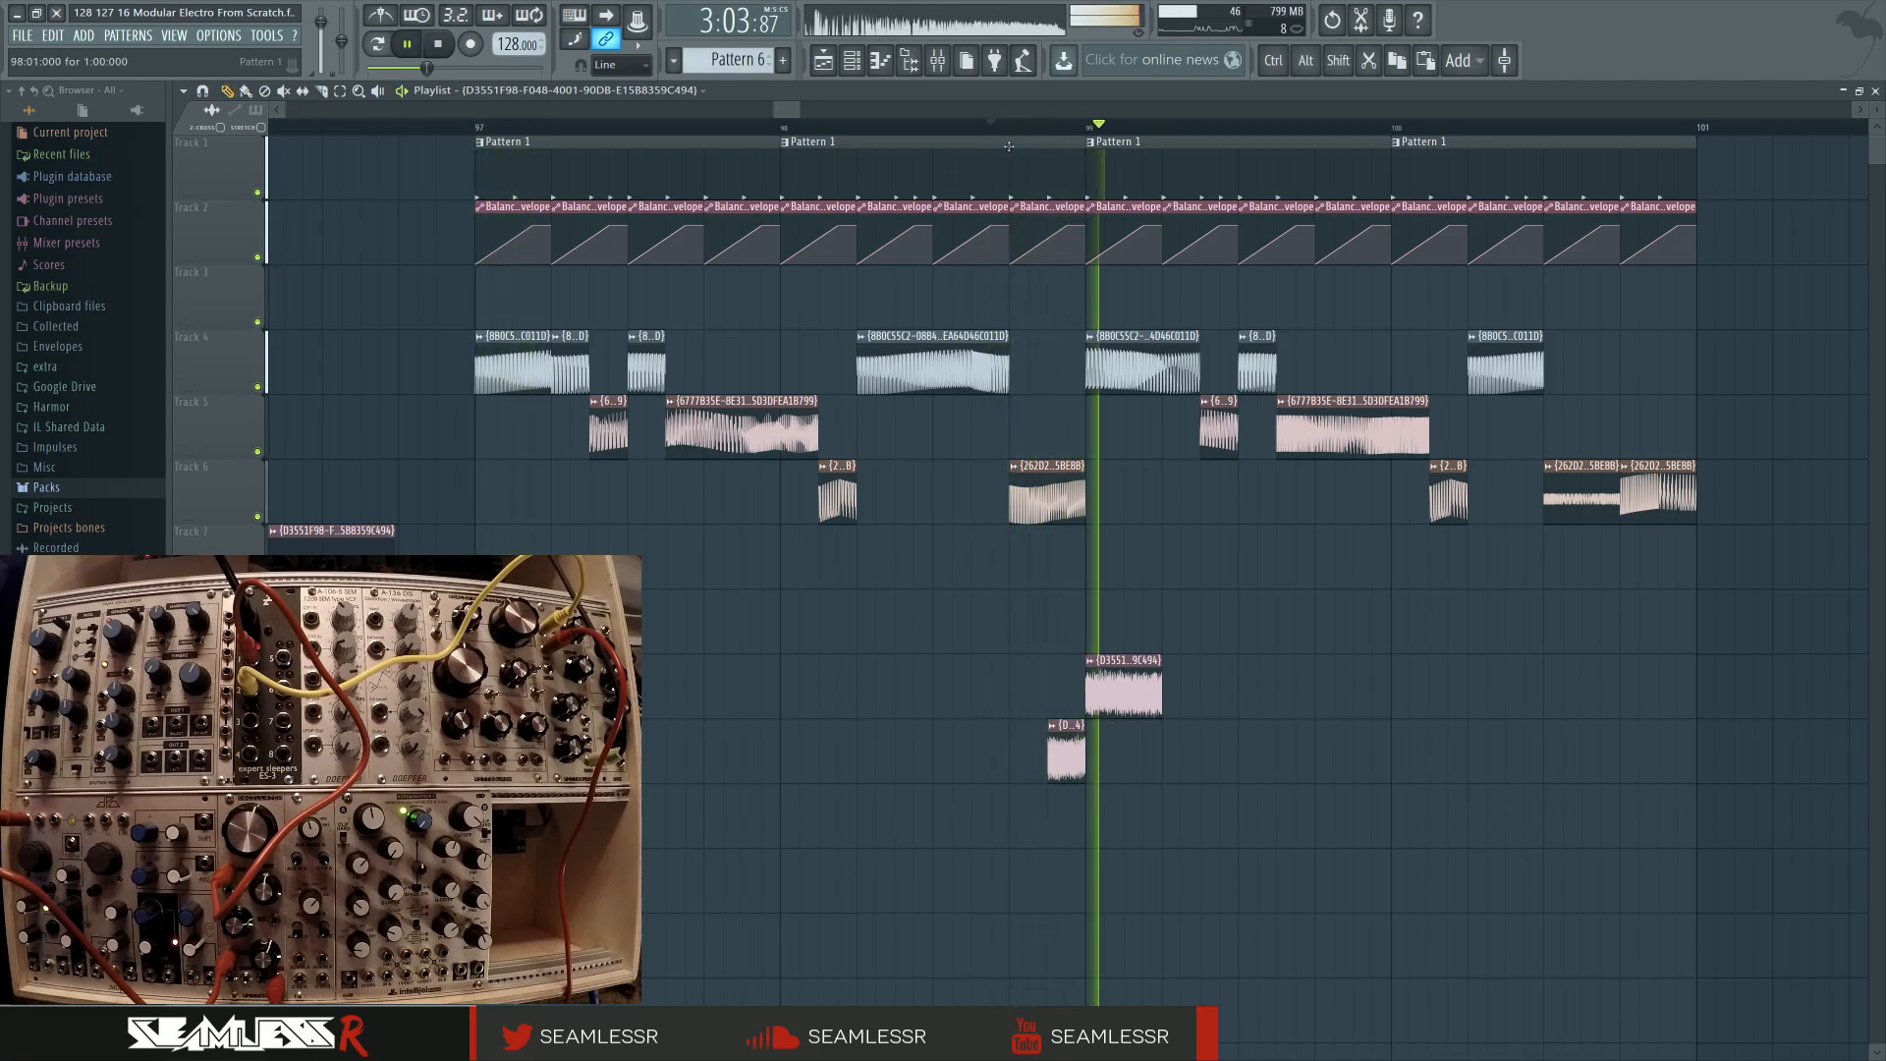
pyautogui.press('space')
pyautogui.press('space')
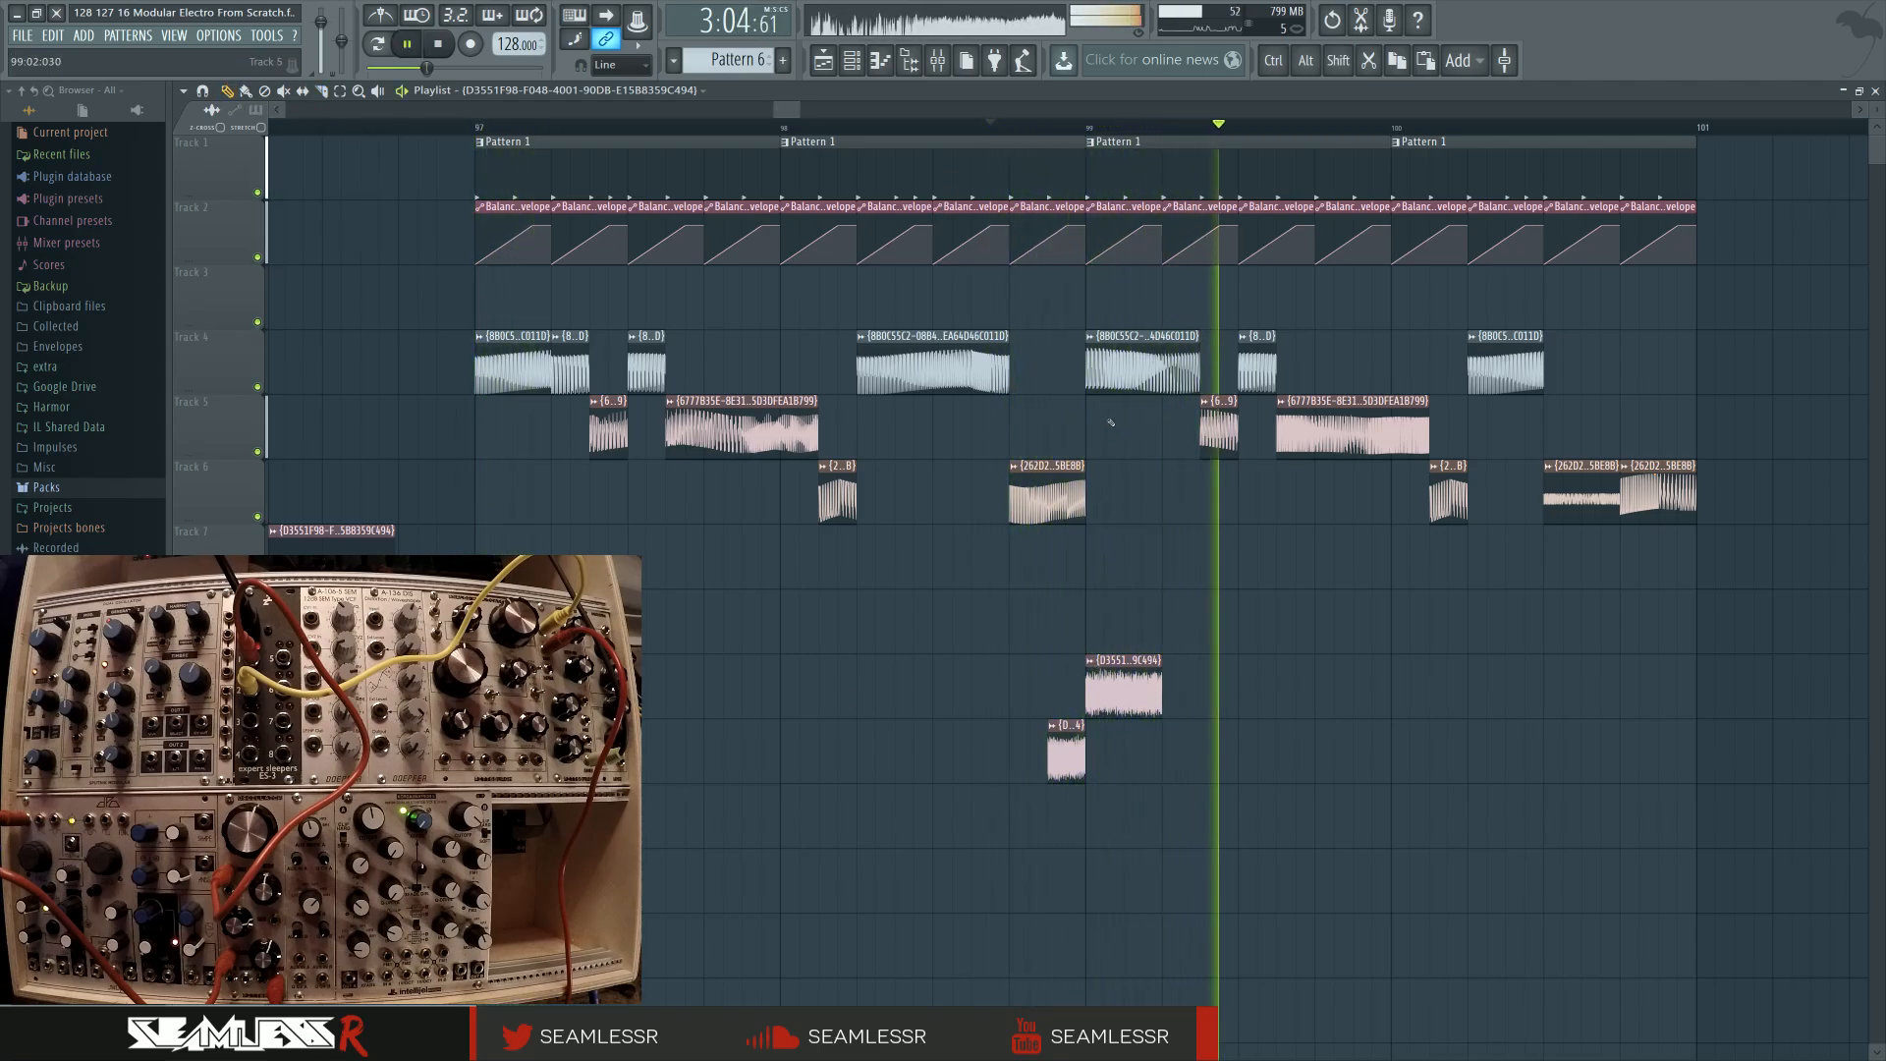
pyautogui.press('space')
pyautogui.press('space')
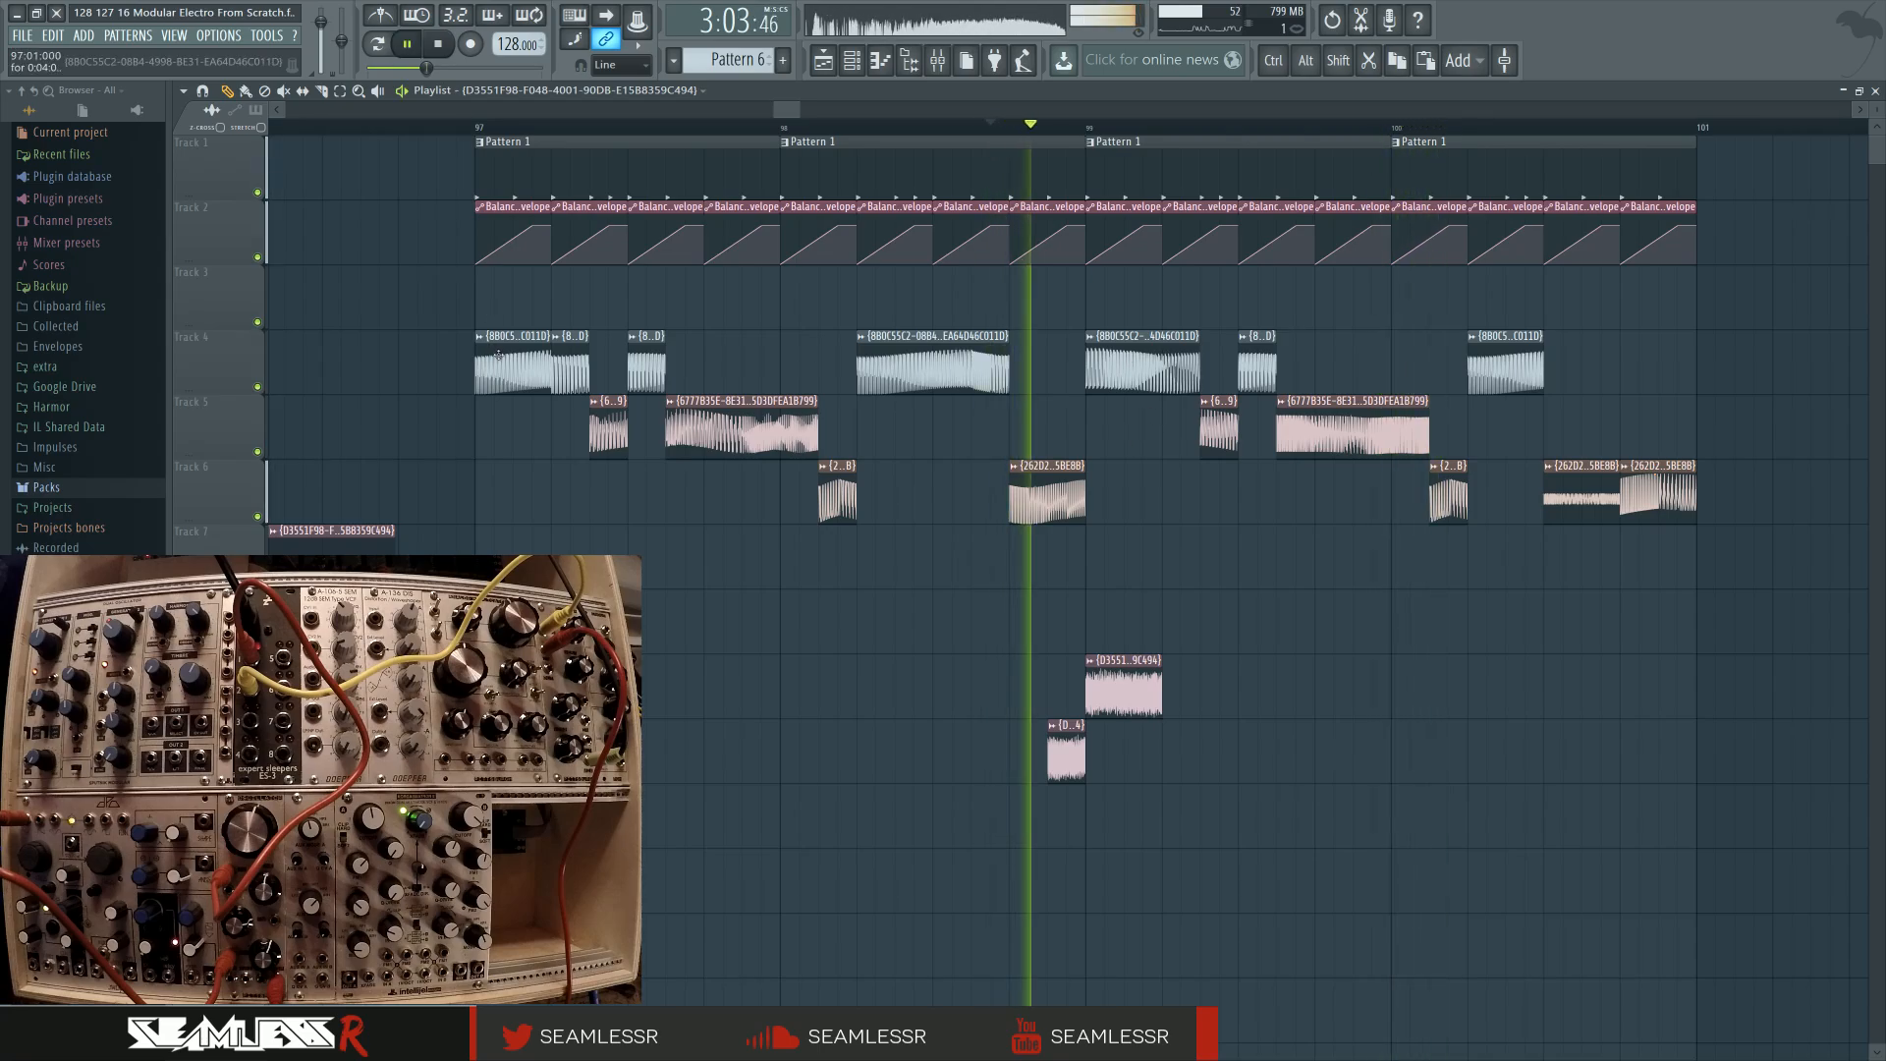
# Place a four-step clip of the track 4 sound on track 5 at bar 99 and trim the overlapping track 4 clip to start at 99:05
pyautogui.click(1503, 369)
pyautogui.click(1094, 430)
pyautogui.moveTo(1088, 375); pyautogui.dragTo(1163, 376)
pyautogui.press('space')
pyautogui.press('space')
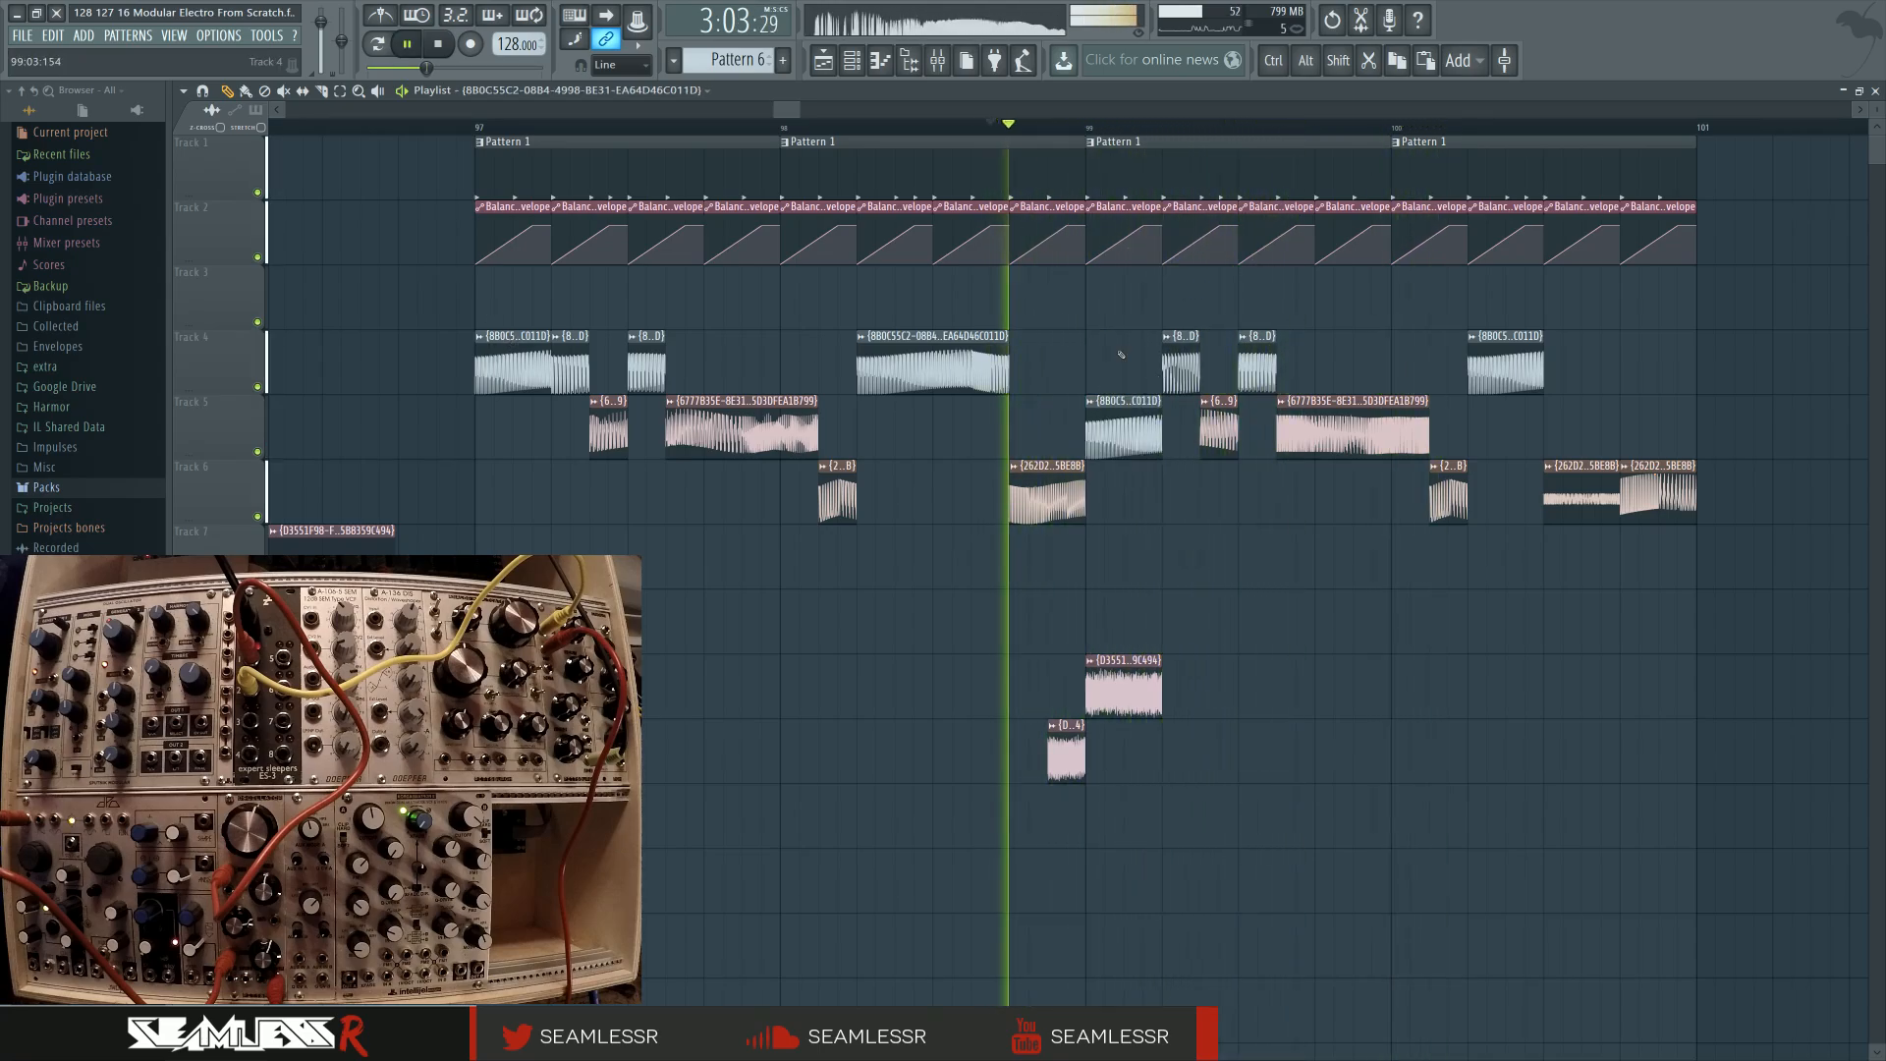
pyautogui.click(934, 127)
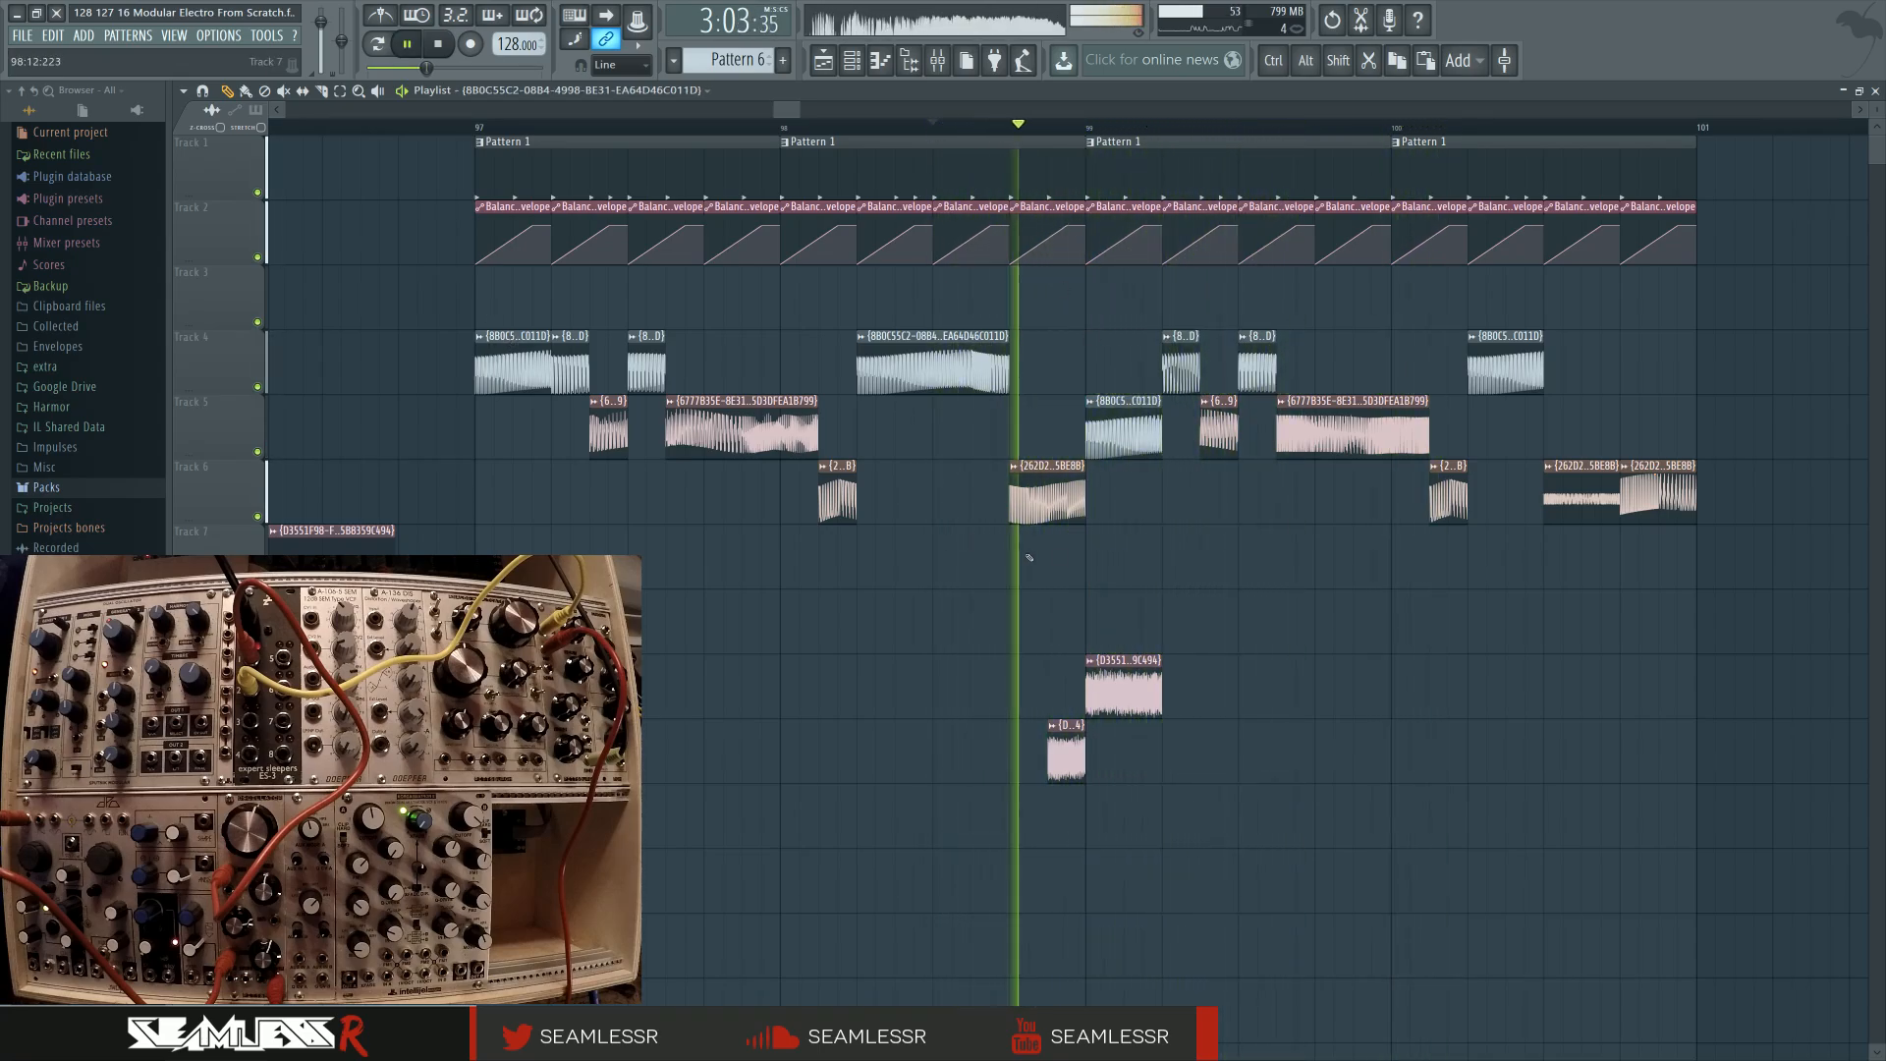
pyautogui.press('space')
pyautogui.press('space')
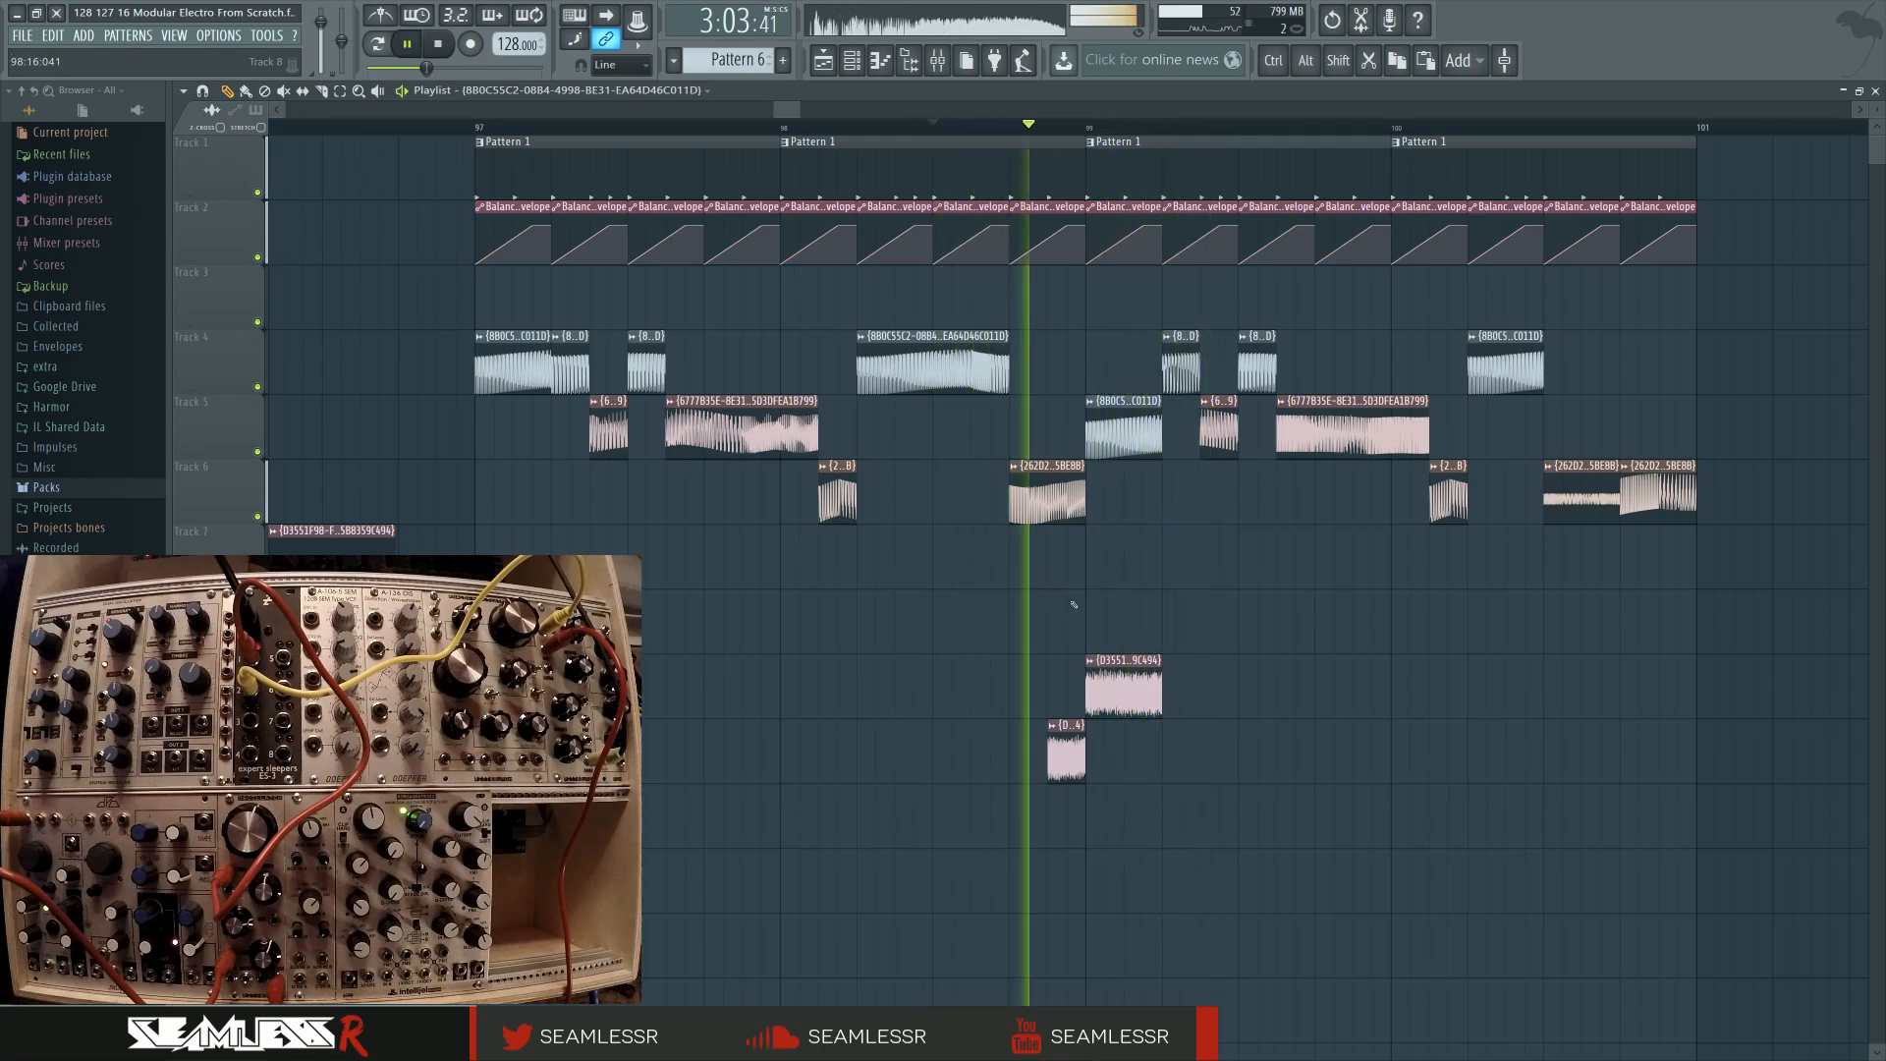
# Lengthen the short track 10 clip so it runs from 98:13 to bar 99, and play the result
pyautogui.moveTo(1067, 604); pyautogui.dragTo(954, 617)
pyautogui.press('space')
pyautogui.press('space')
pyautogui.moveTo(953, 750)
pyautogui.mouseDown()
pyautogui.moveTo(894, 751)
pyautogui.moveTo(973, 742)
pyautogui.mouseUp()
pyautogui.press('space')
pyautogui.press('space')
pyautogui.press('space')
pyautogui.press('space')
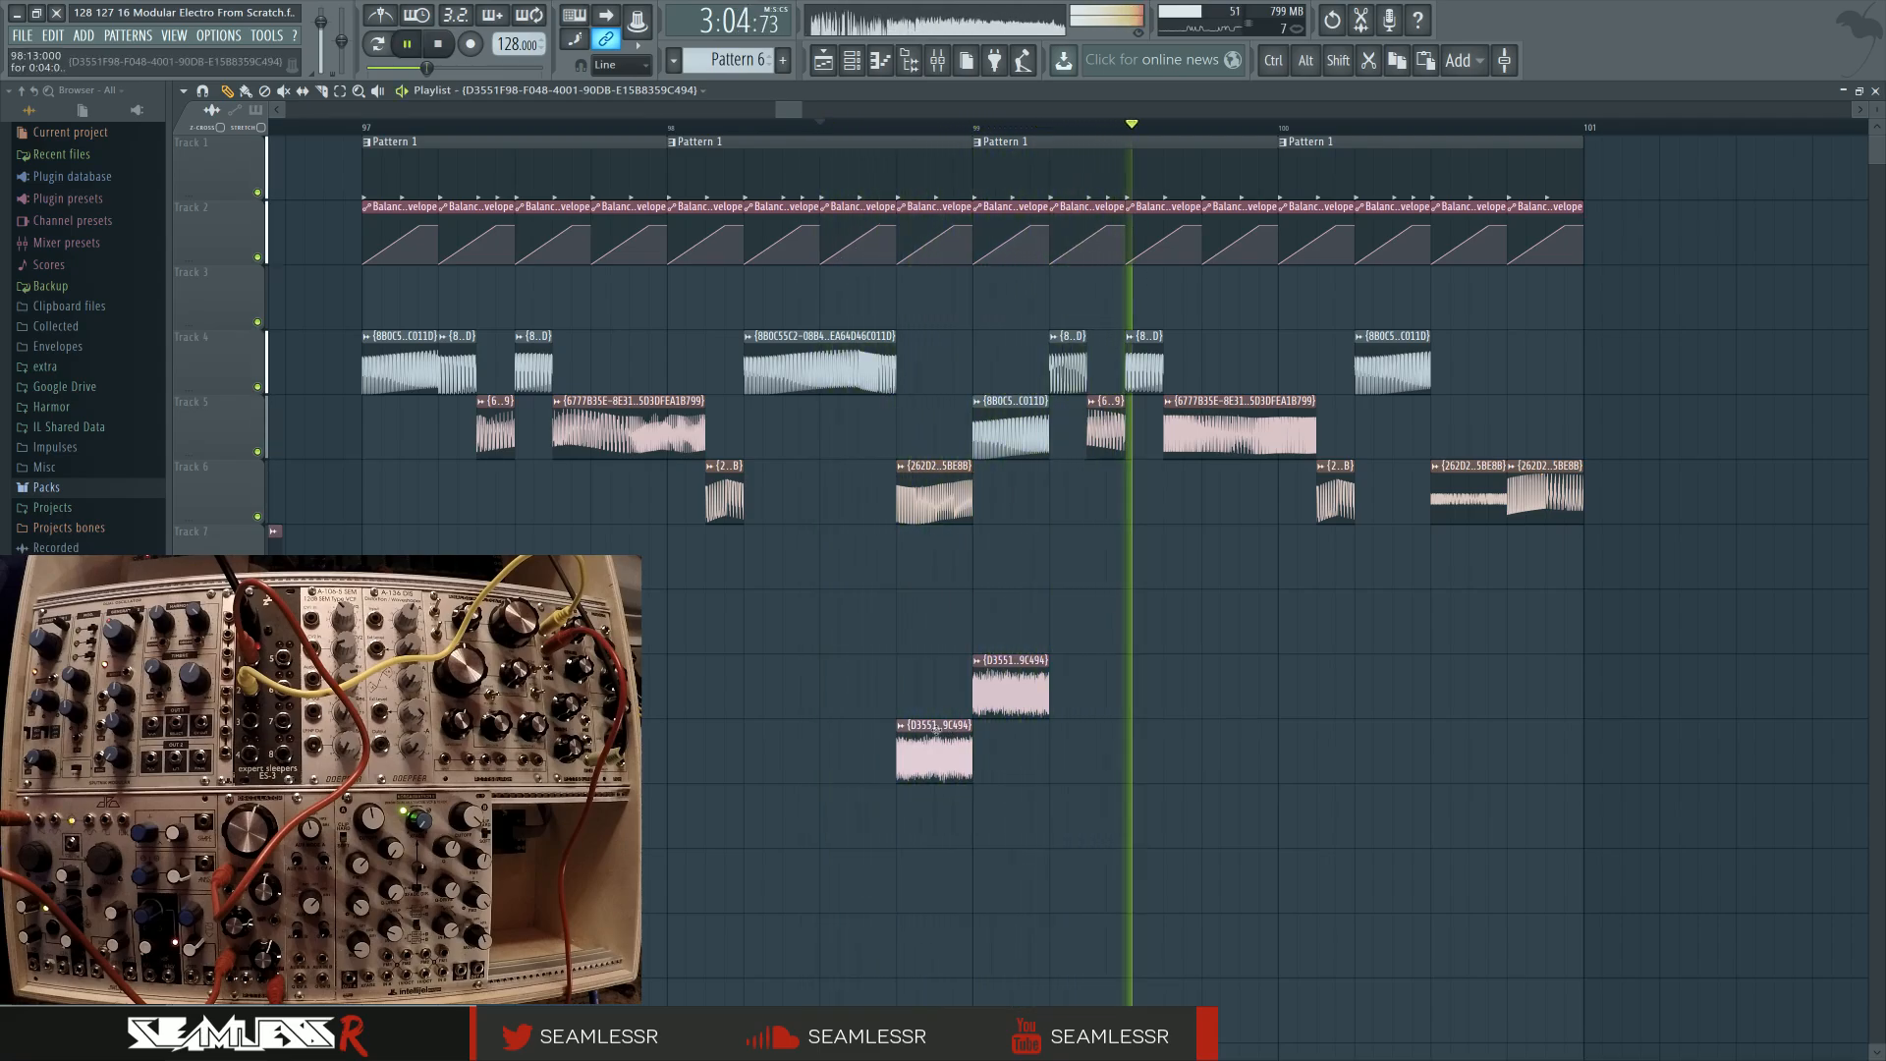
# Place copies of the four-step clip on track 10 at 100:09 and at bar 100, and play from bar 100
pyautogui.click(1448, 751)
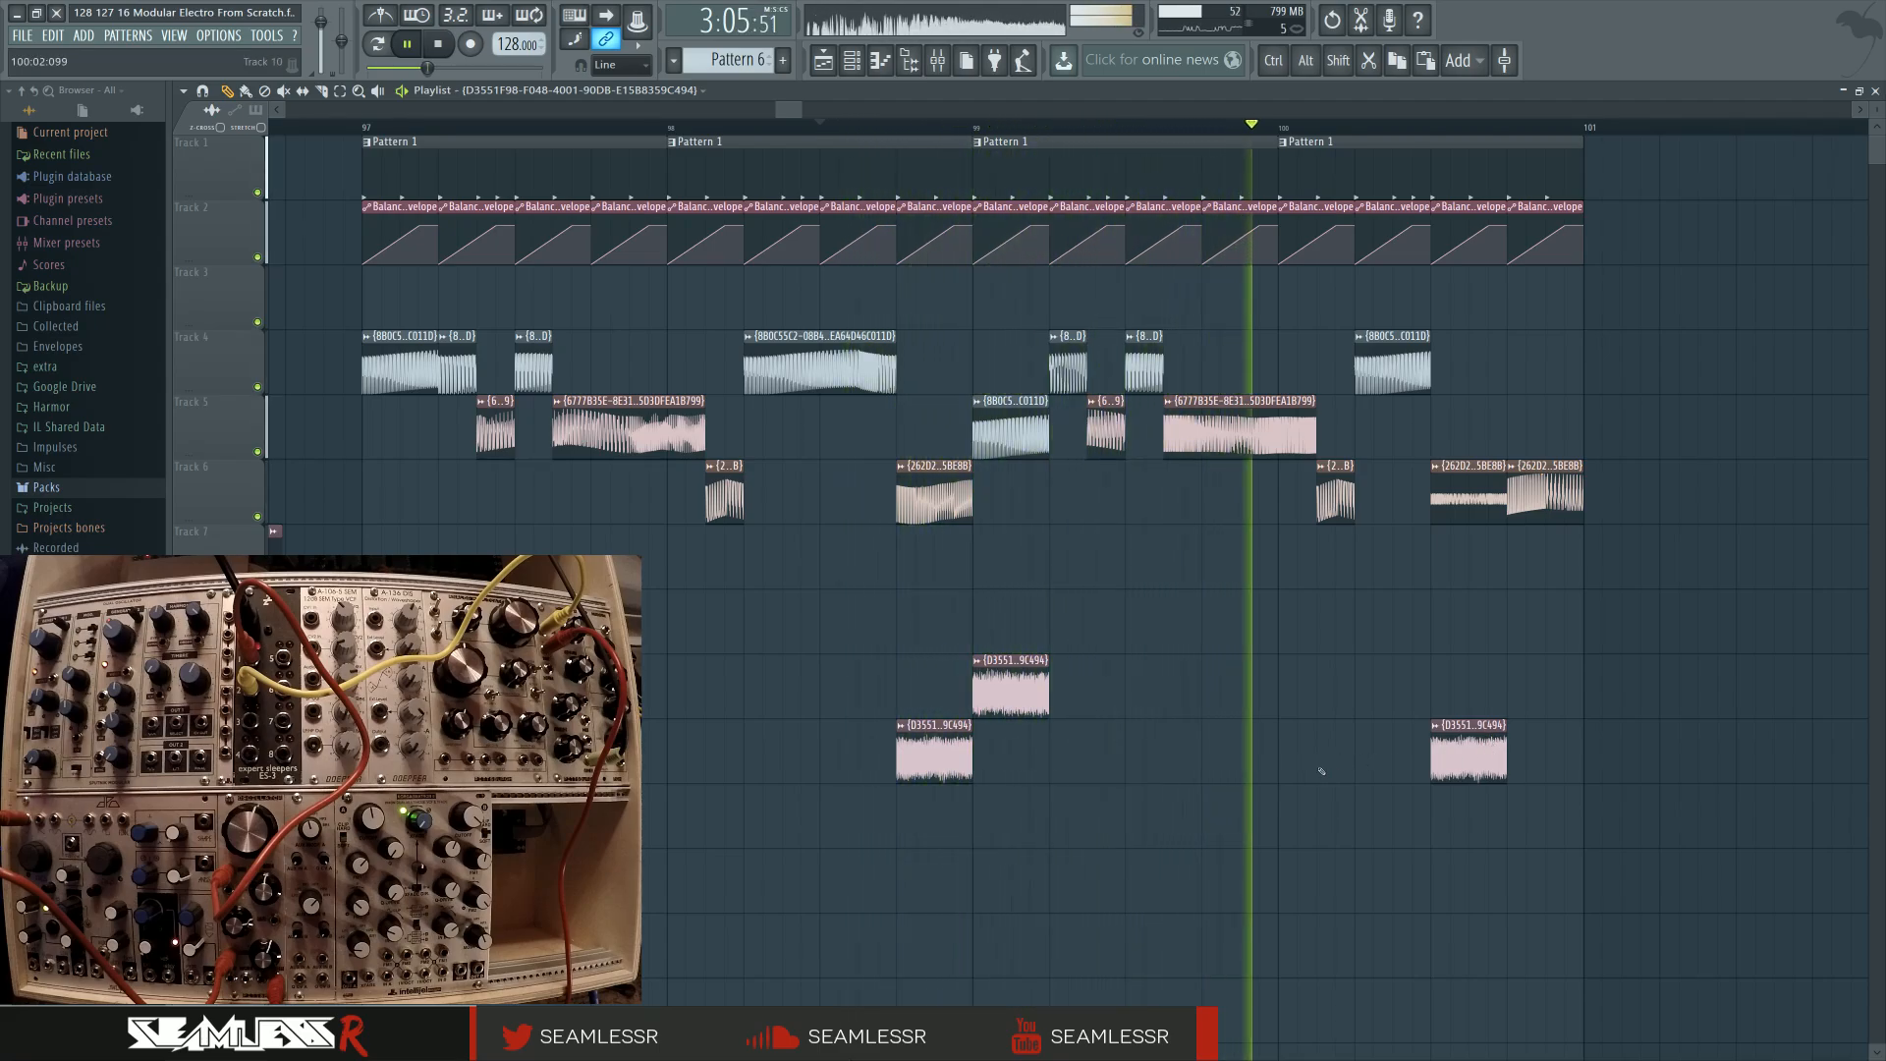
pyautogui.click(1279, 746)
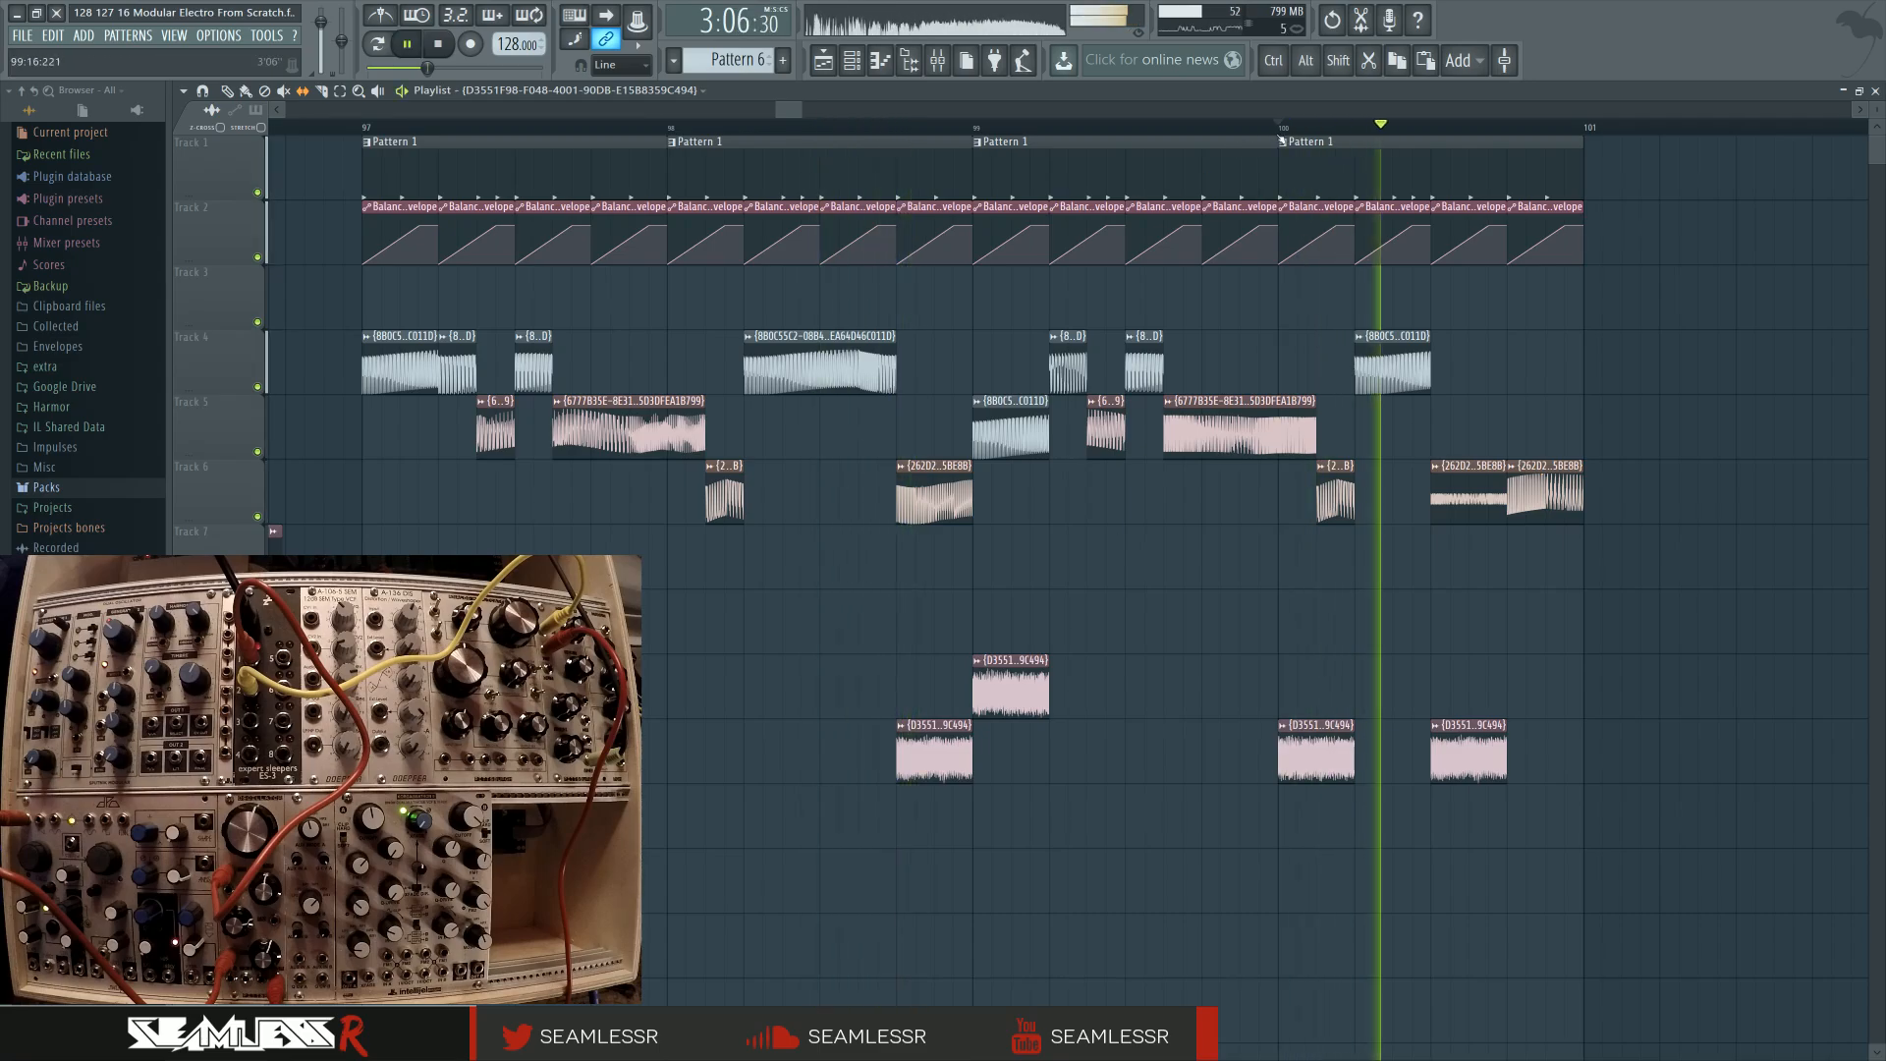
pyautogui.press('space')
pyautogui.press('space')
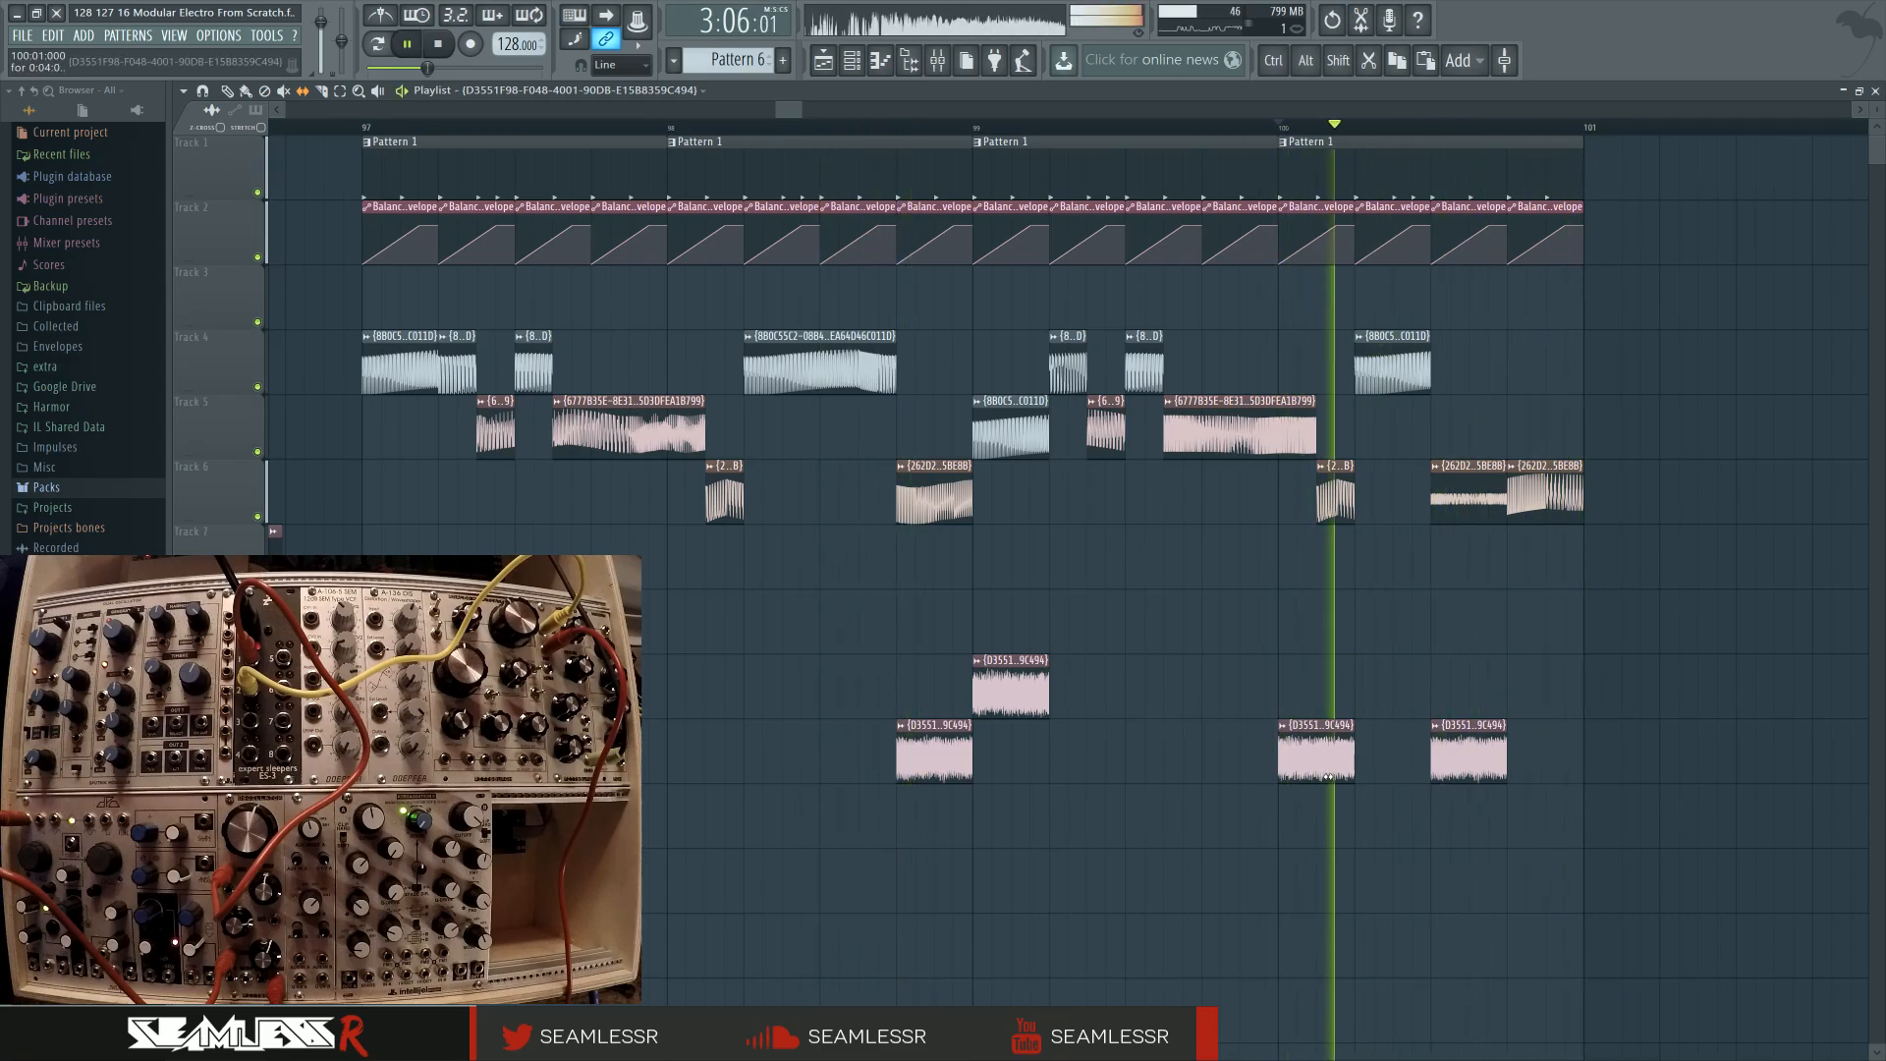
# Replay the passage from bar 100 to judge how the track 10 clips fit with the clips on tracks 5 and 6
pyautogui.press('space')
pyautogui.press('space')
pyautogui.doubleClick(1314, 761)
pyautogui.press('space')
pyautogui.press('space')
pyautogui.press('Escape')
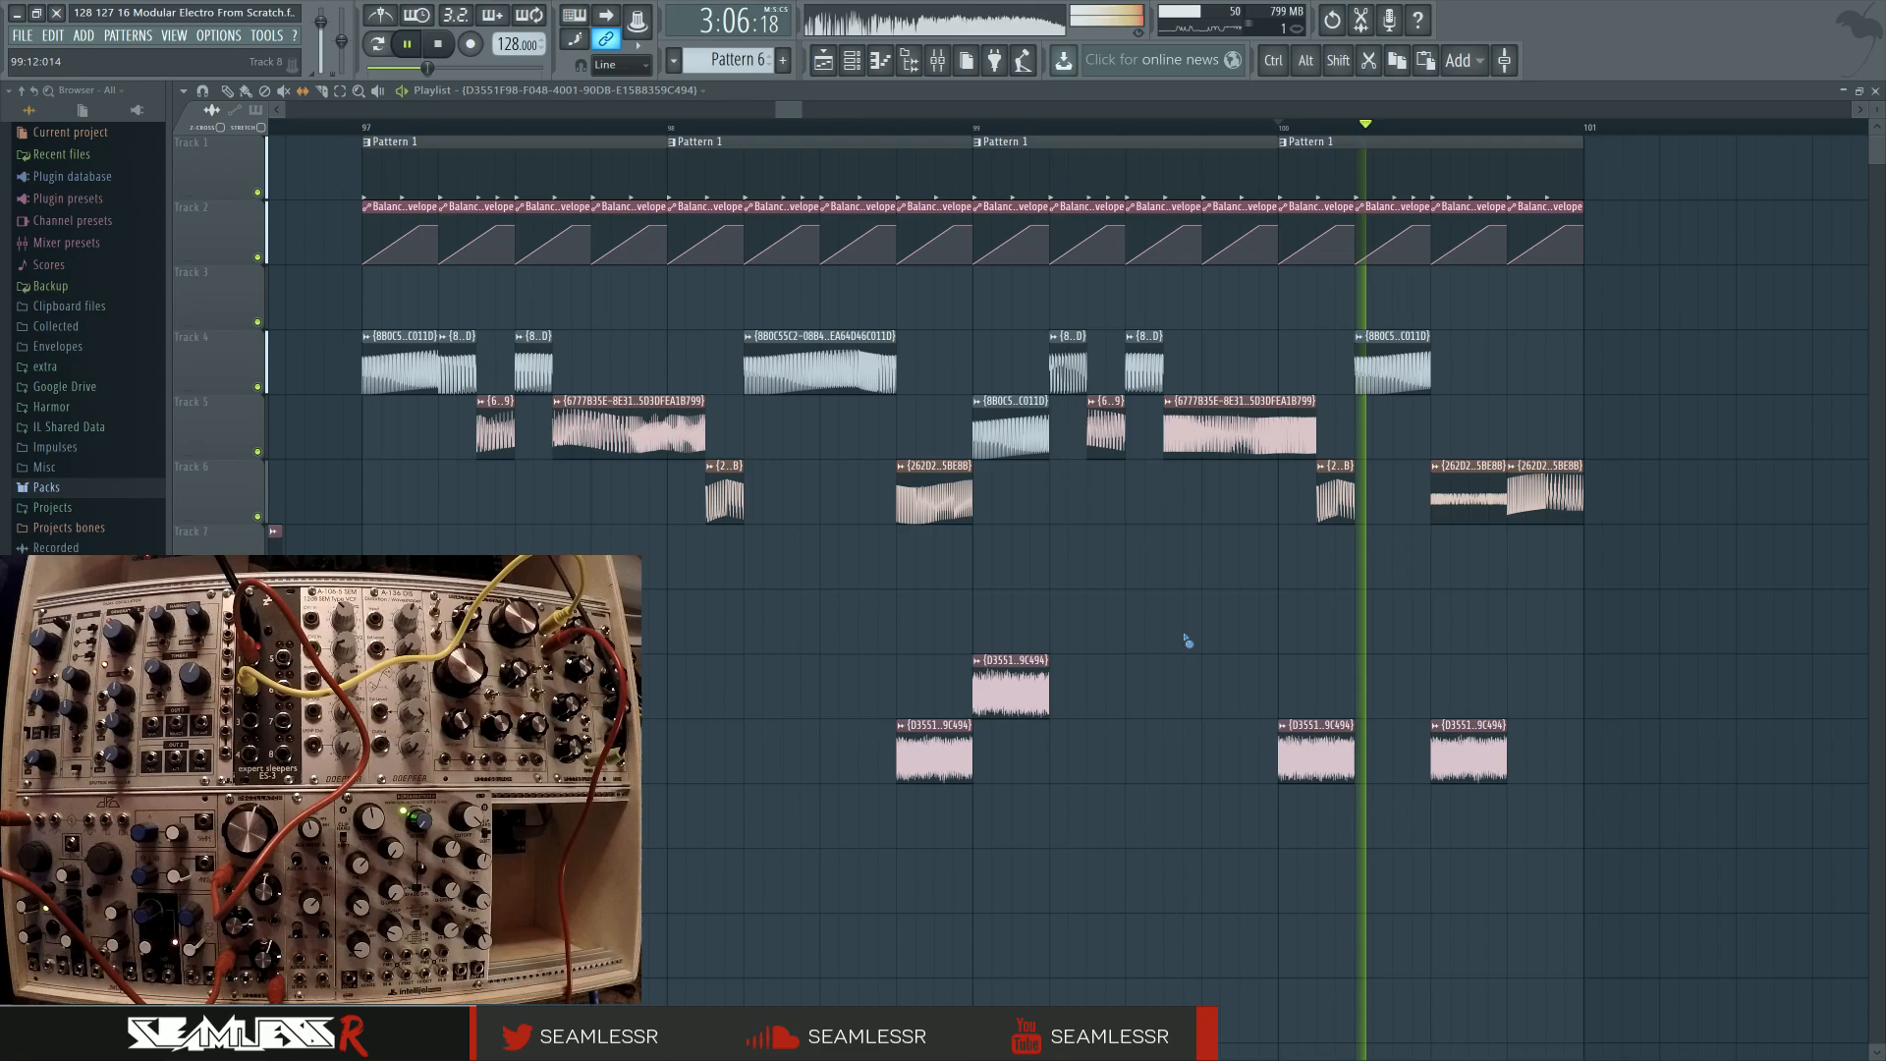
pyautogui.press('space')
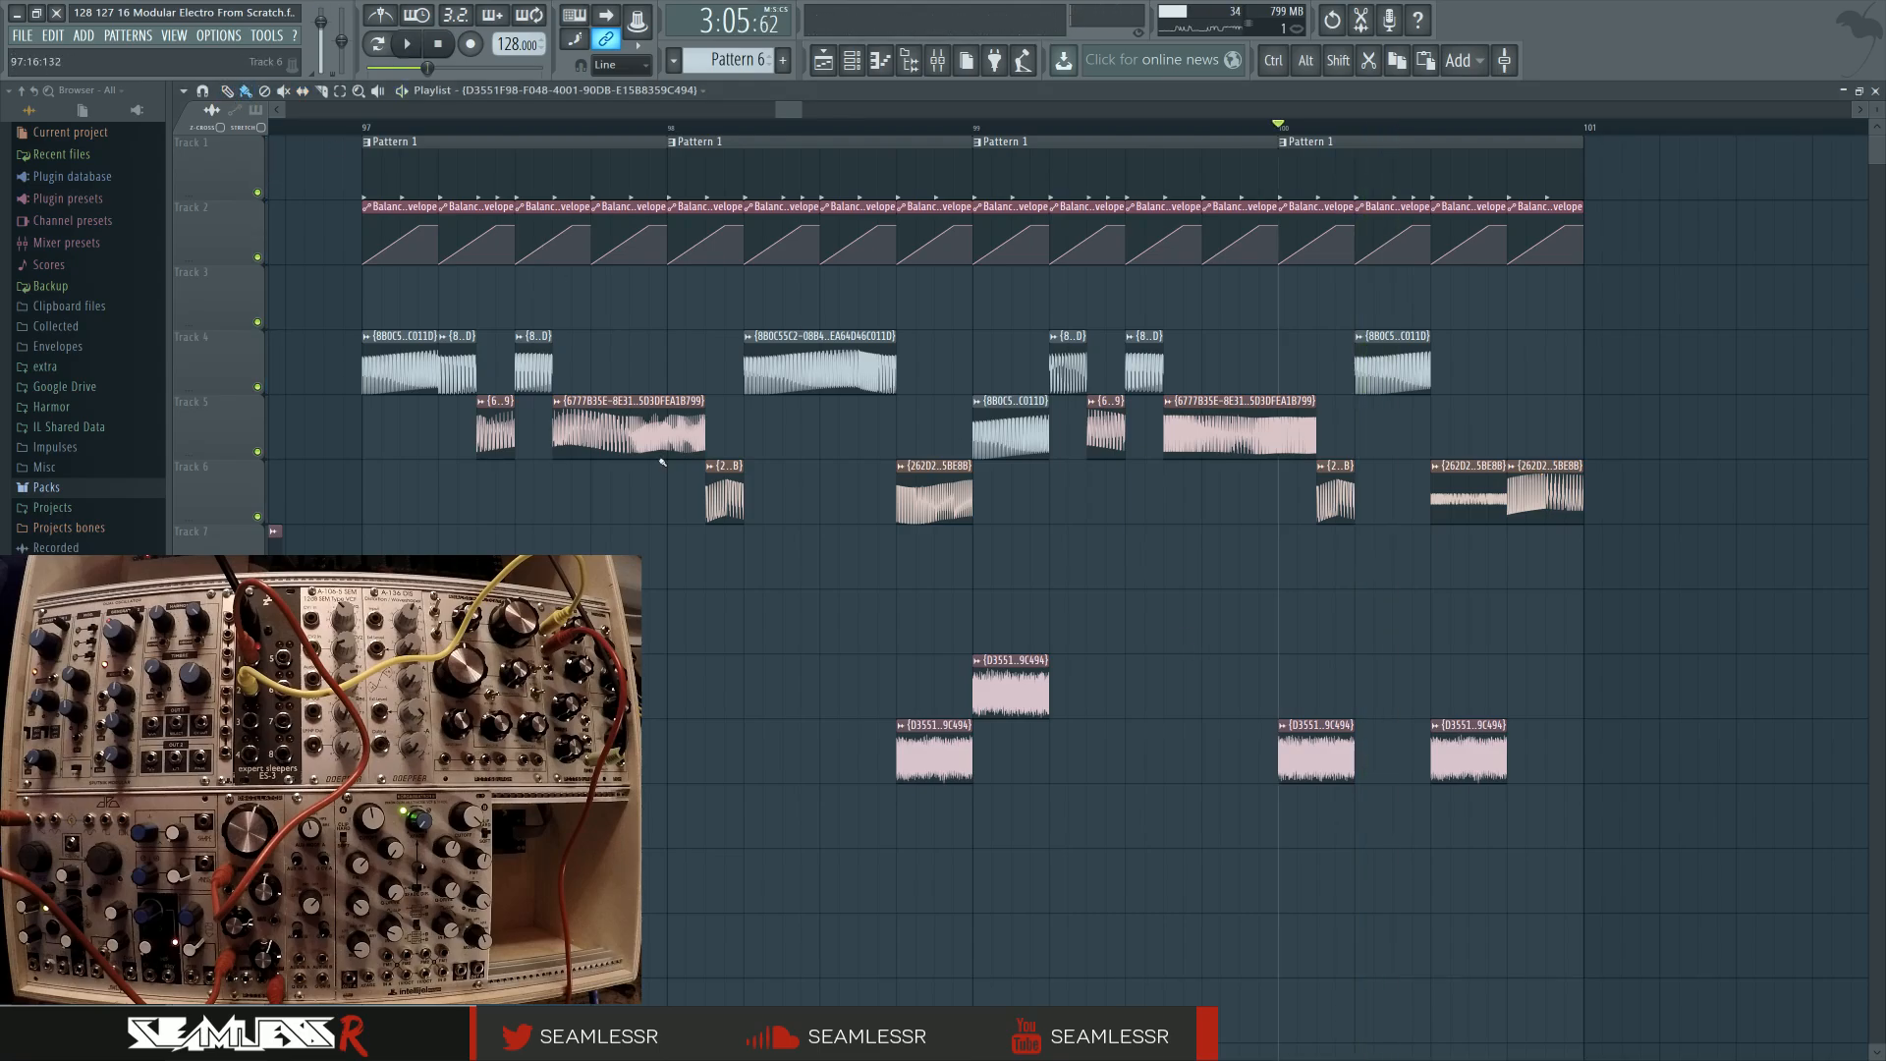
pyautogui.press('space')
pyautogui.press('space')
pyautogui.press('space')
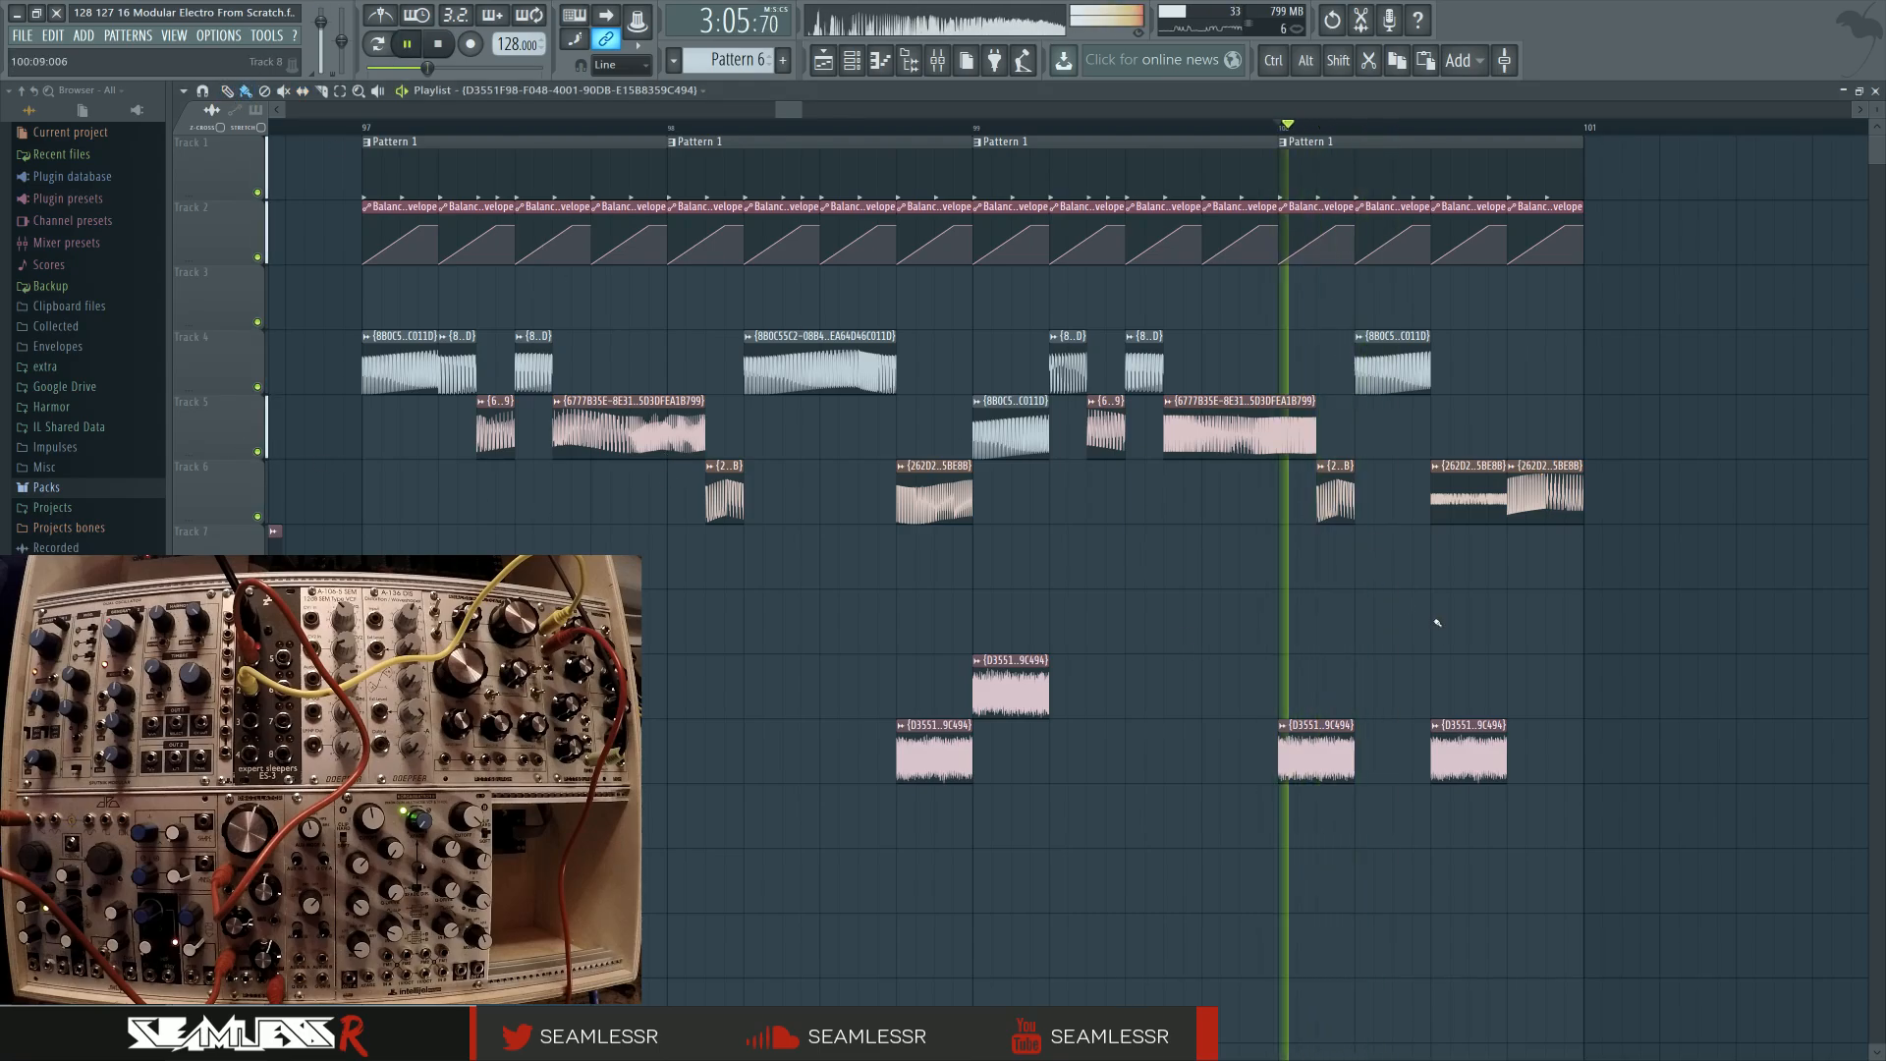
# Shorten the long track 5 clip to end at bar 100 and extend the following track 6 clip's start back to bar 100
pyautogui.scroll(2, 1433, 622)
pyautogui.press('space')
pyautogui.moveTo(1237, 403); pyautogui.dragTo(1187, 403)
pyautogui.press('space')
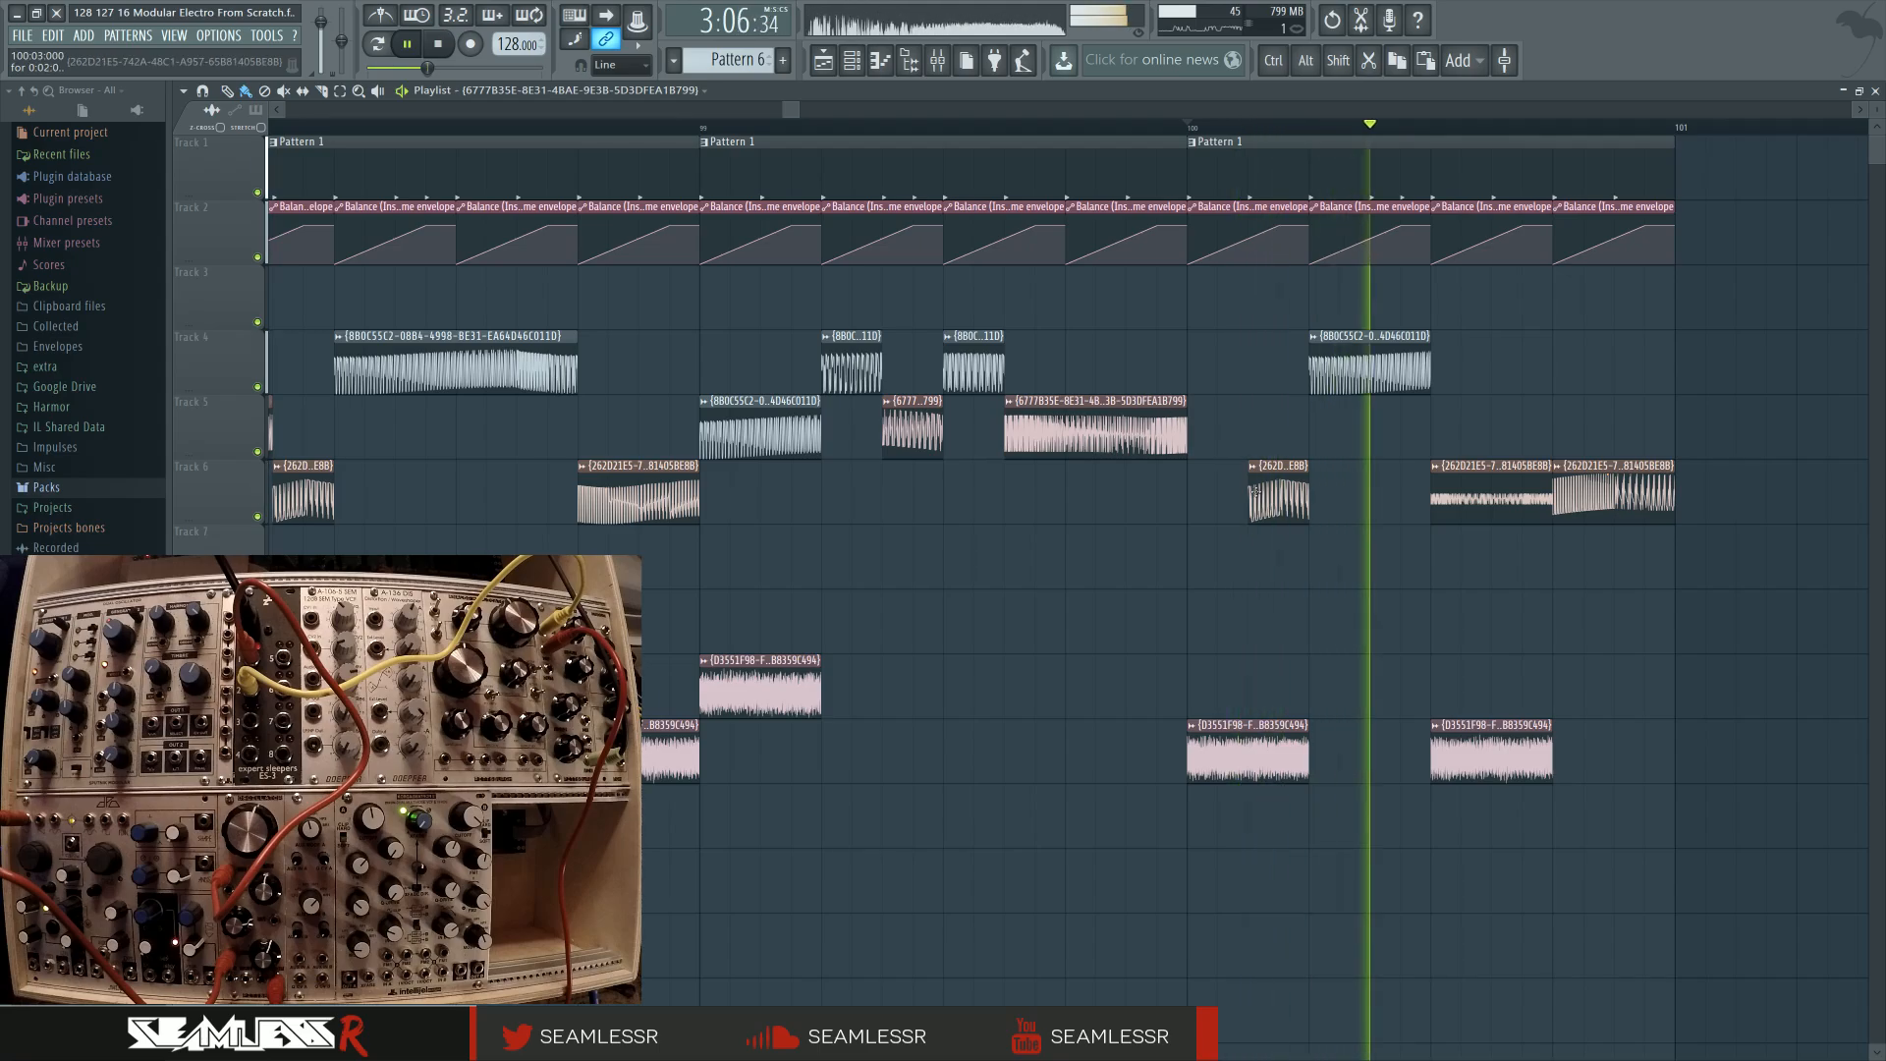
pyautogui.press('space')
pyautogui.moveTo(1249, 491); pyautogui.dragTo(1188, 496)
pyautogui.press('space')
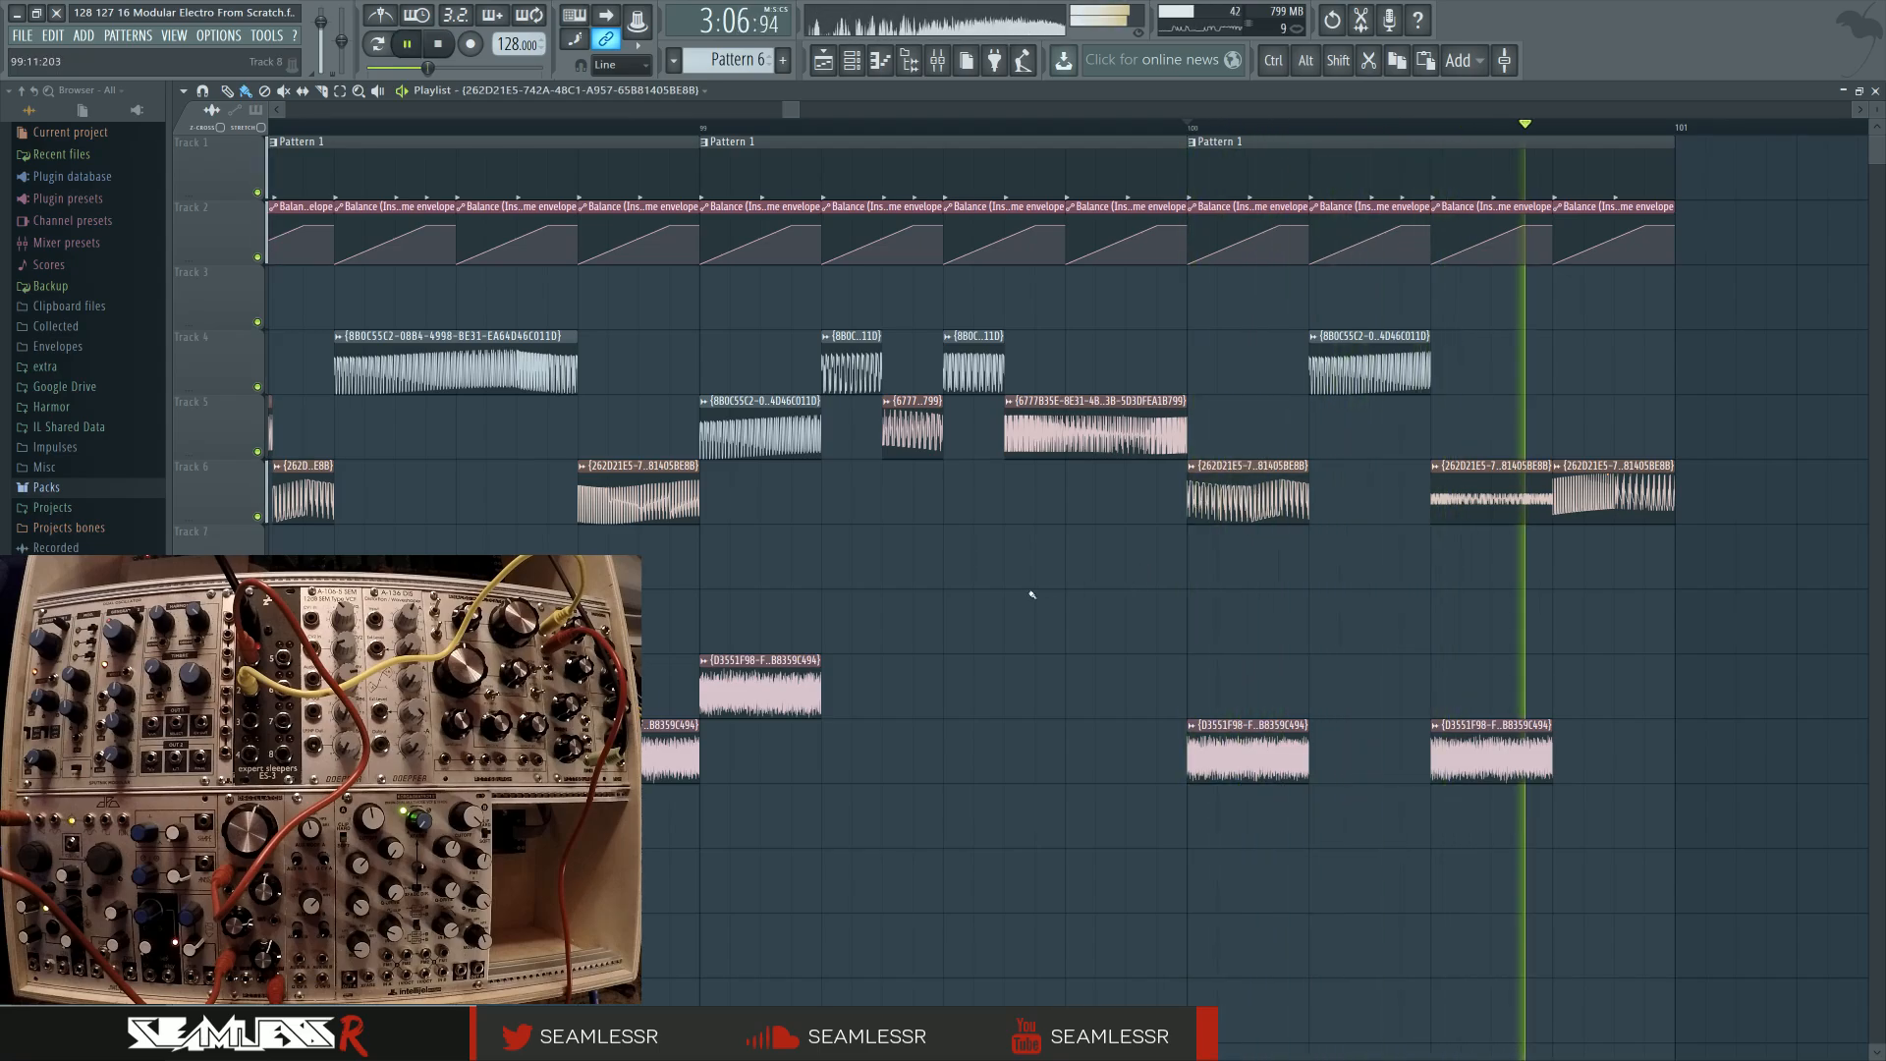
# Select bars 97 to 101 on the playlist timeline as the loop range and play it
pyautogui.moveTo(998, 597); pyautogui.dragTo(1377, 592)
pyautogui.scroll(-2, 1377, 591)
pyautogui.press('space')
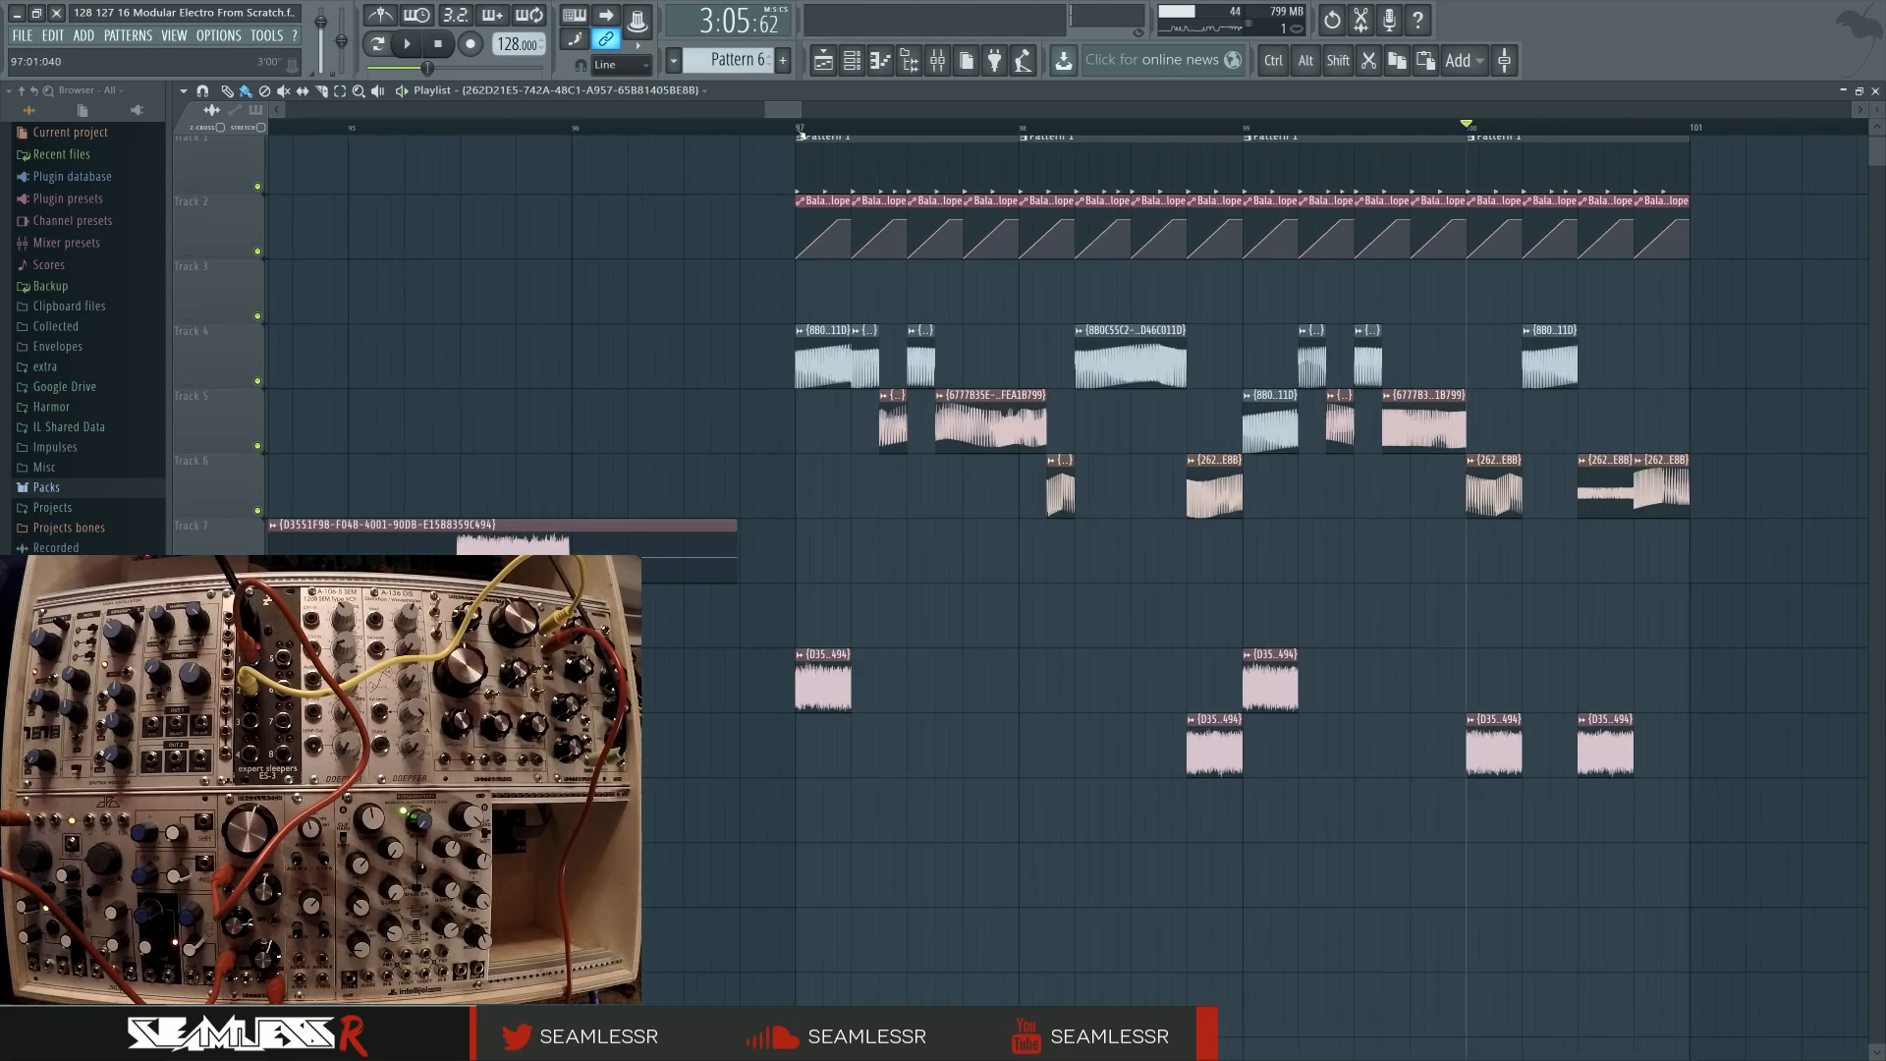
pyautogui.moveTo(797, 126); pyautogui.dragTo(1689, 167)
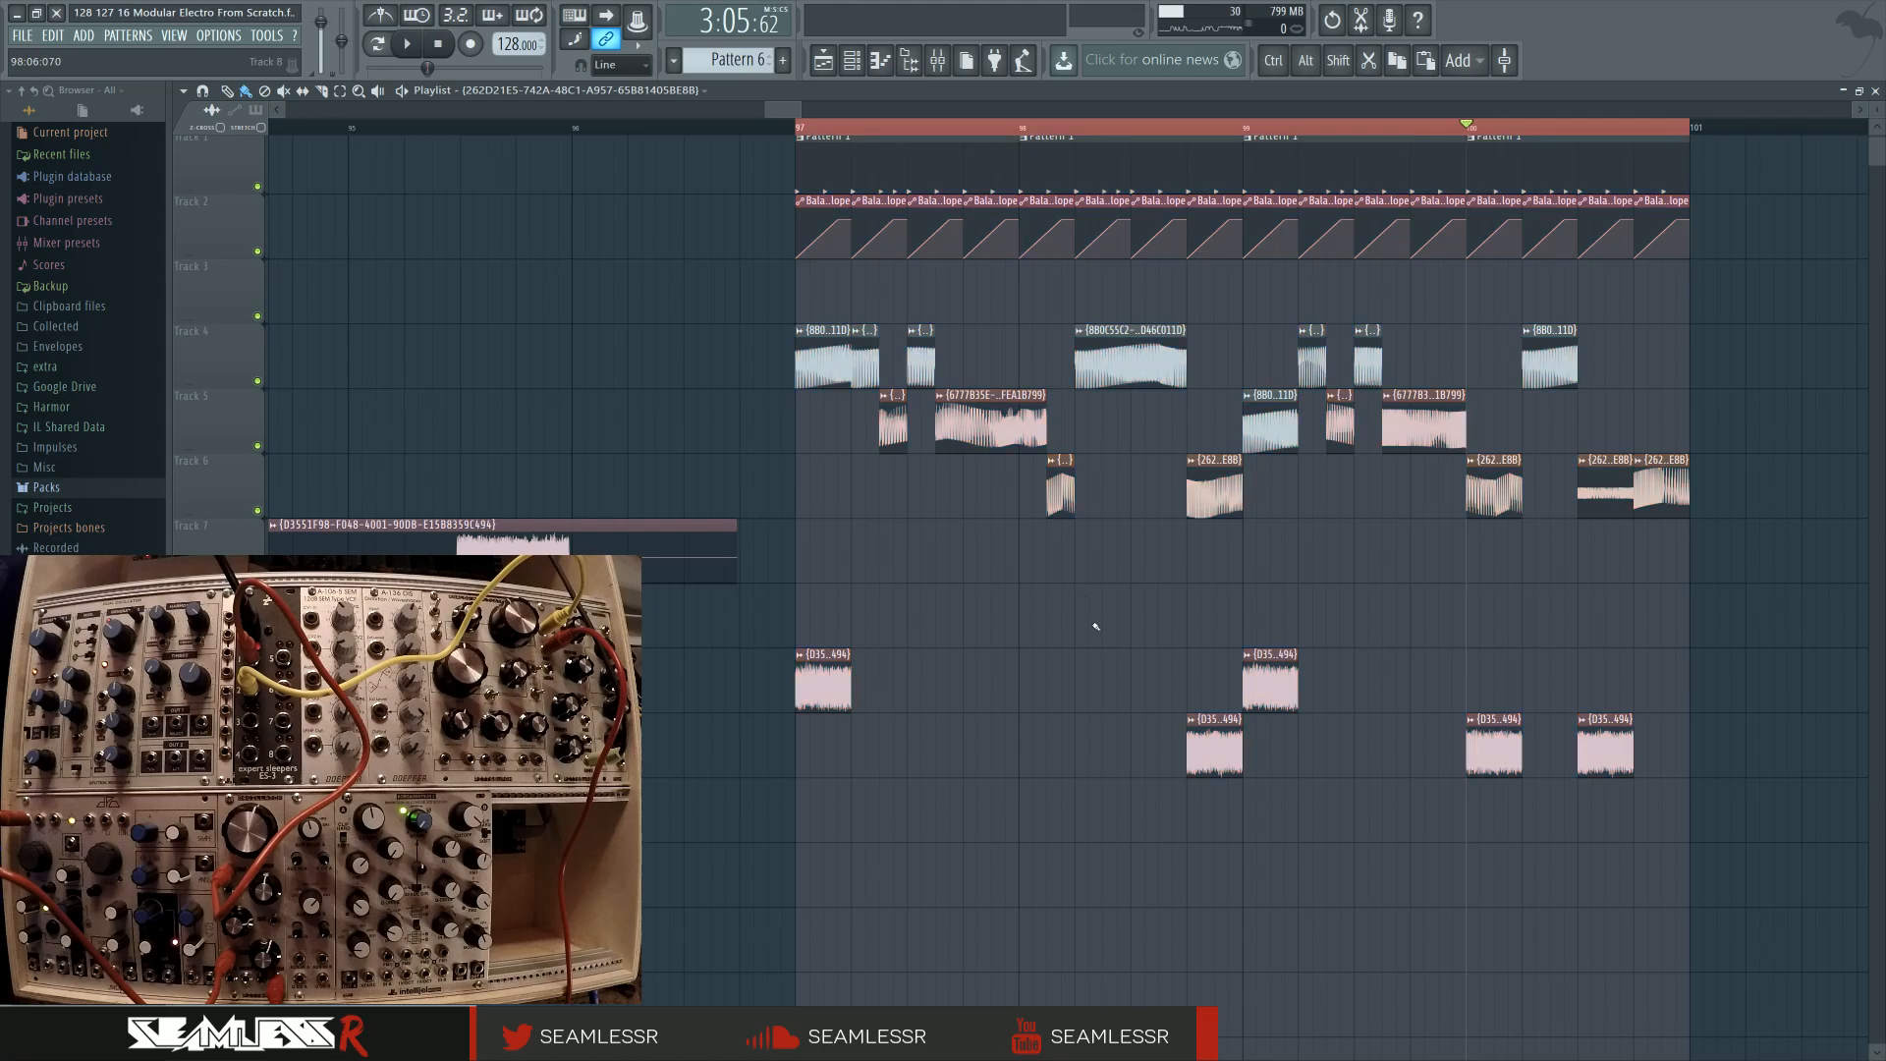
pyautogui.press('space')
pyautogui.keyDown('ctrl'); pyautogui.scroll(-2, 1048, 710); pyautogui.keyUp('ctrl')
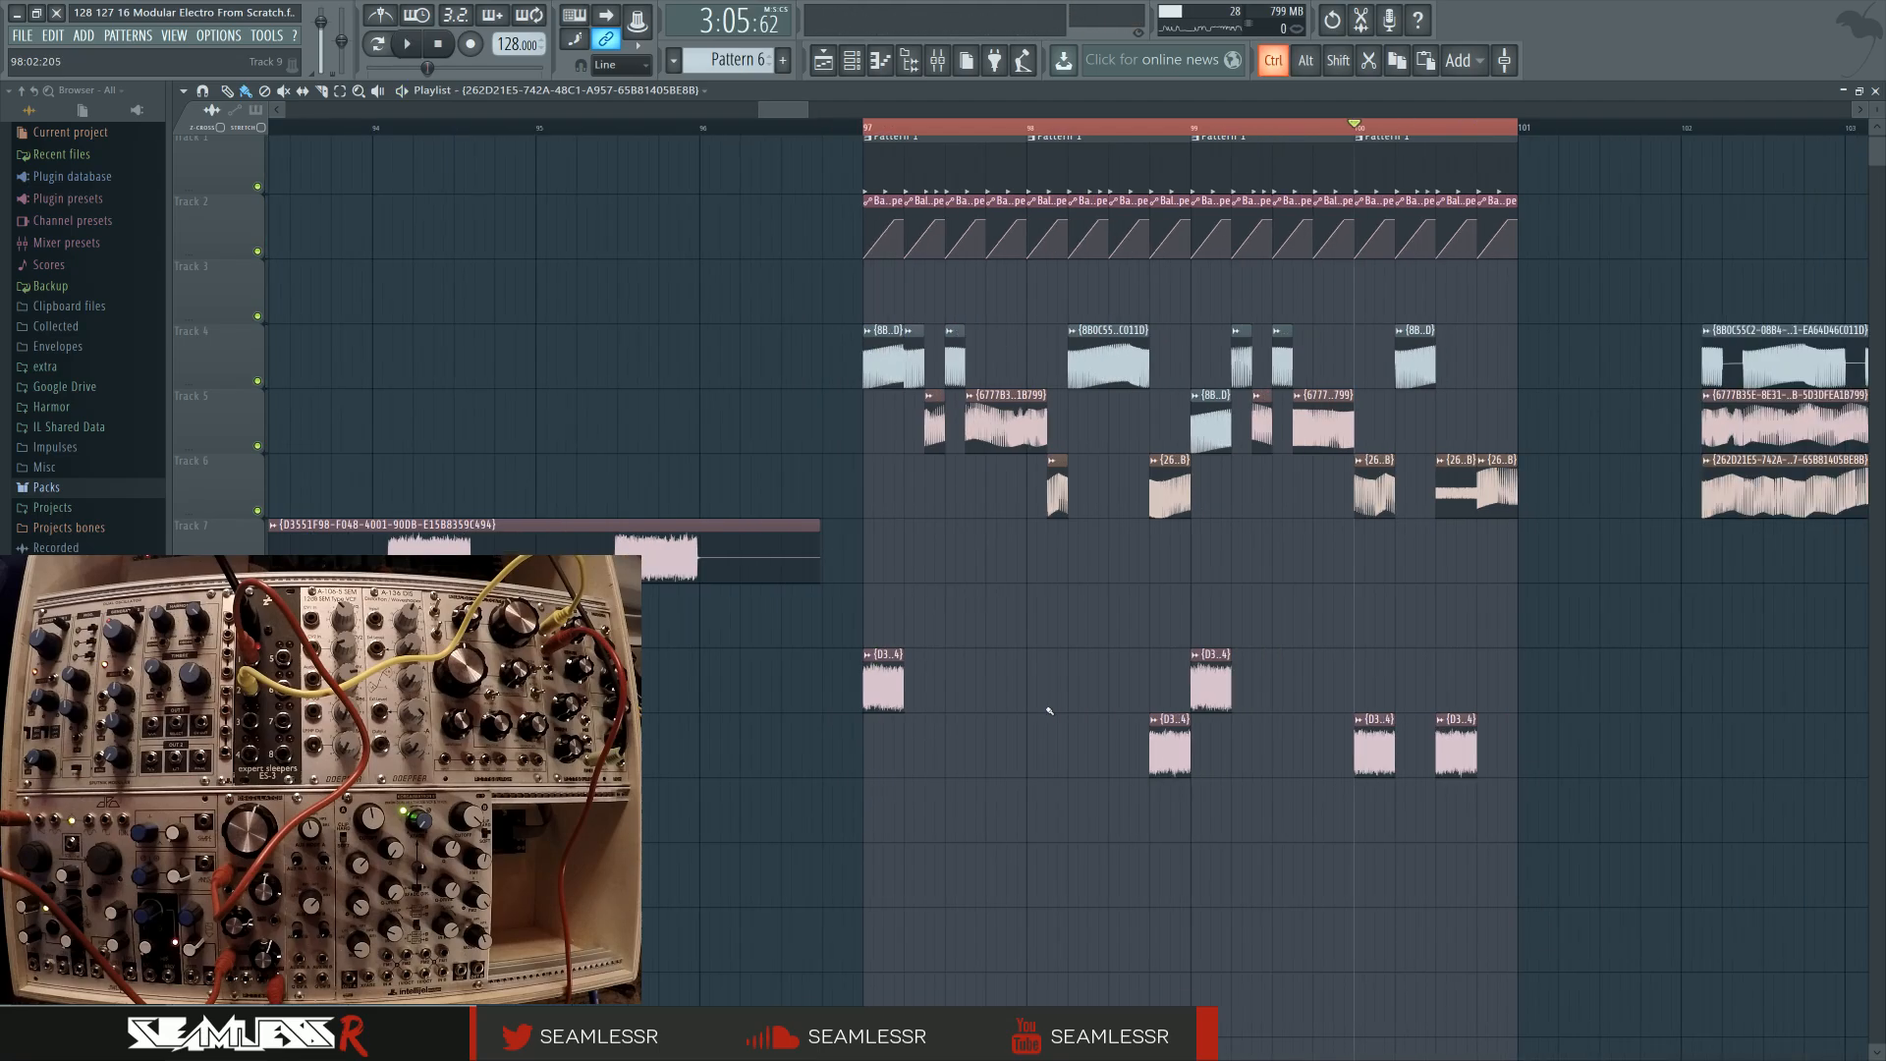
pyautogui.scroll(1, 1049, 710)
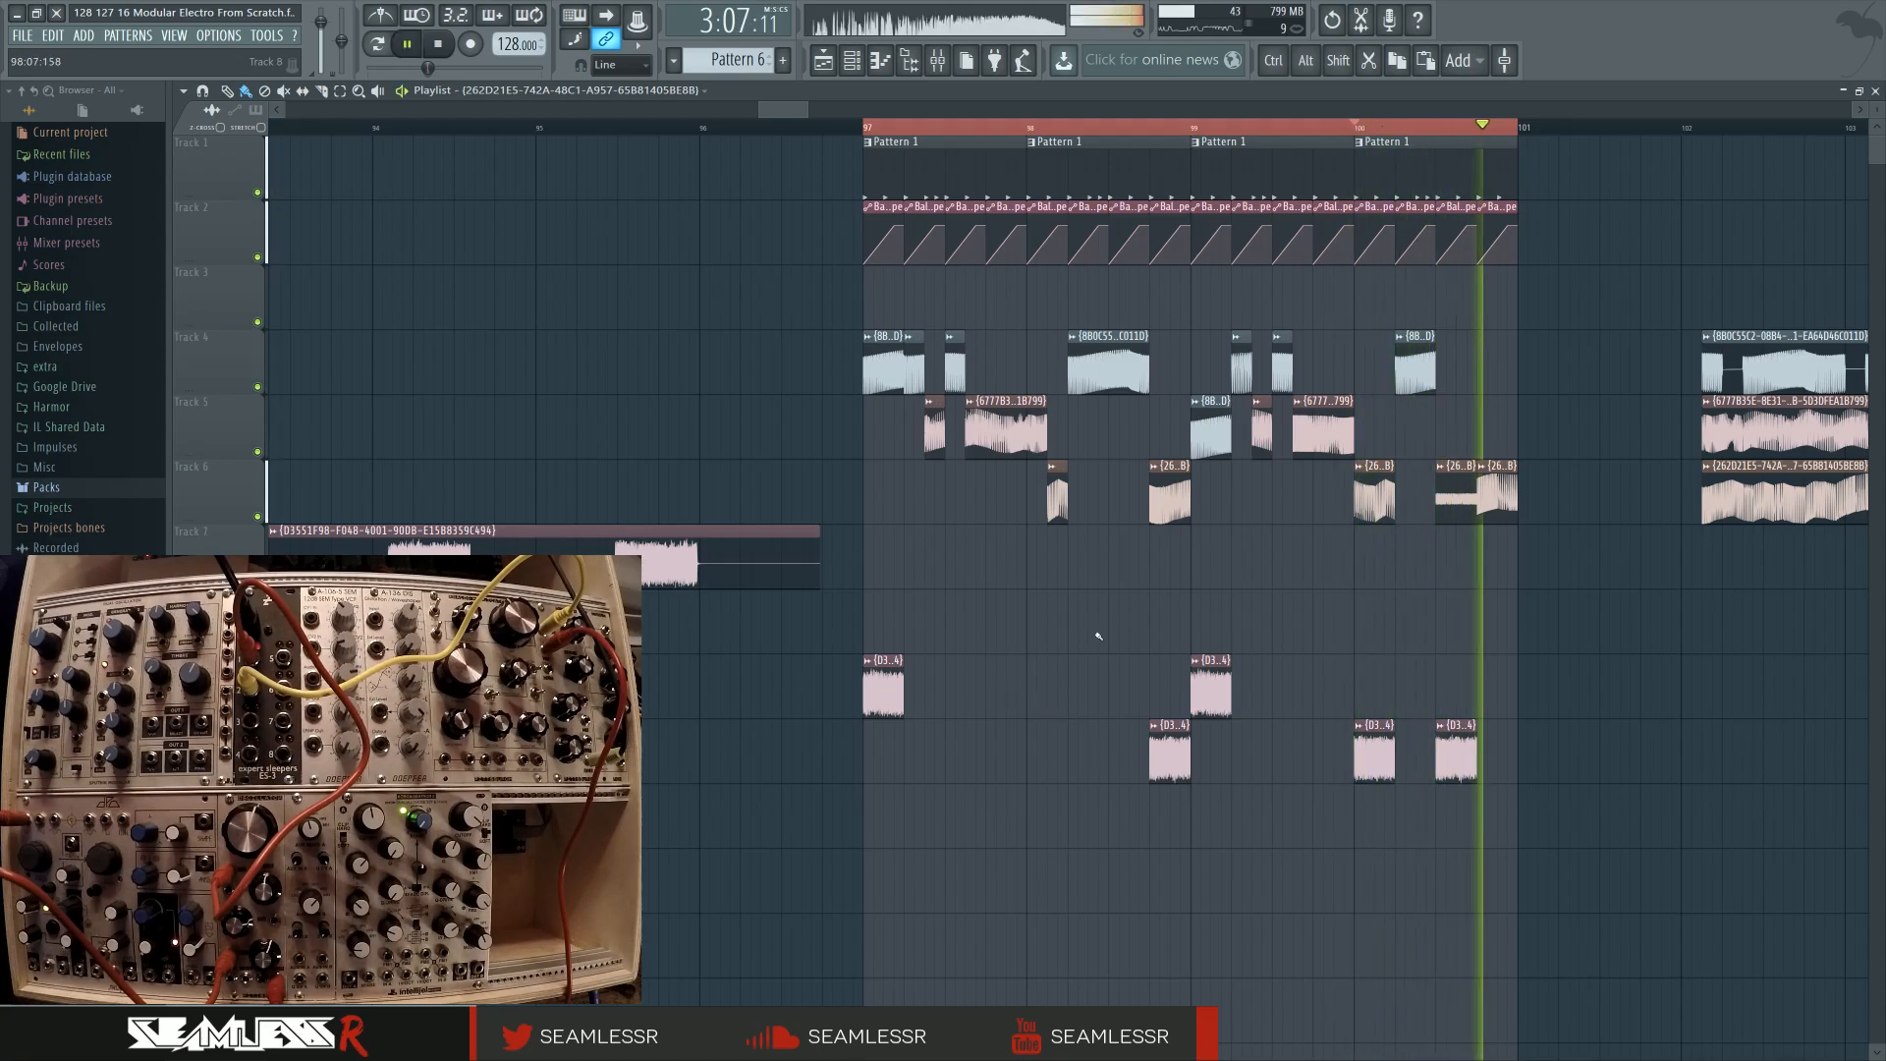
# Check the levels in the mixer while the loop plays, moving its window aside
pyautogui.press('F9')
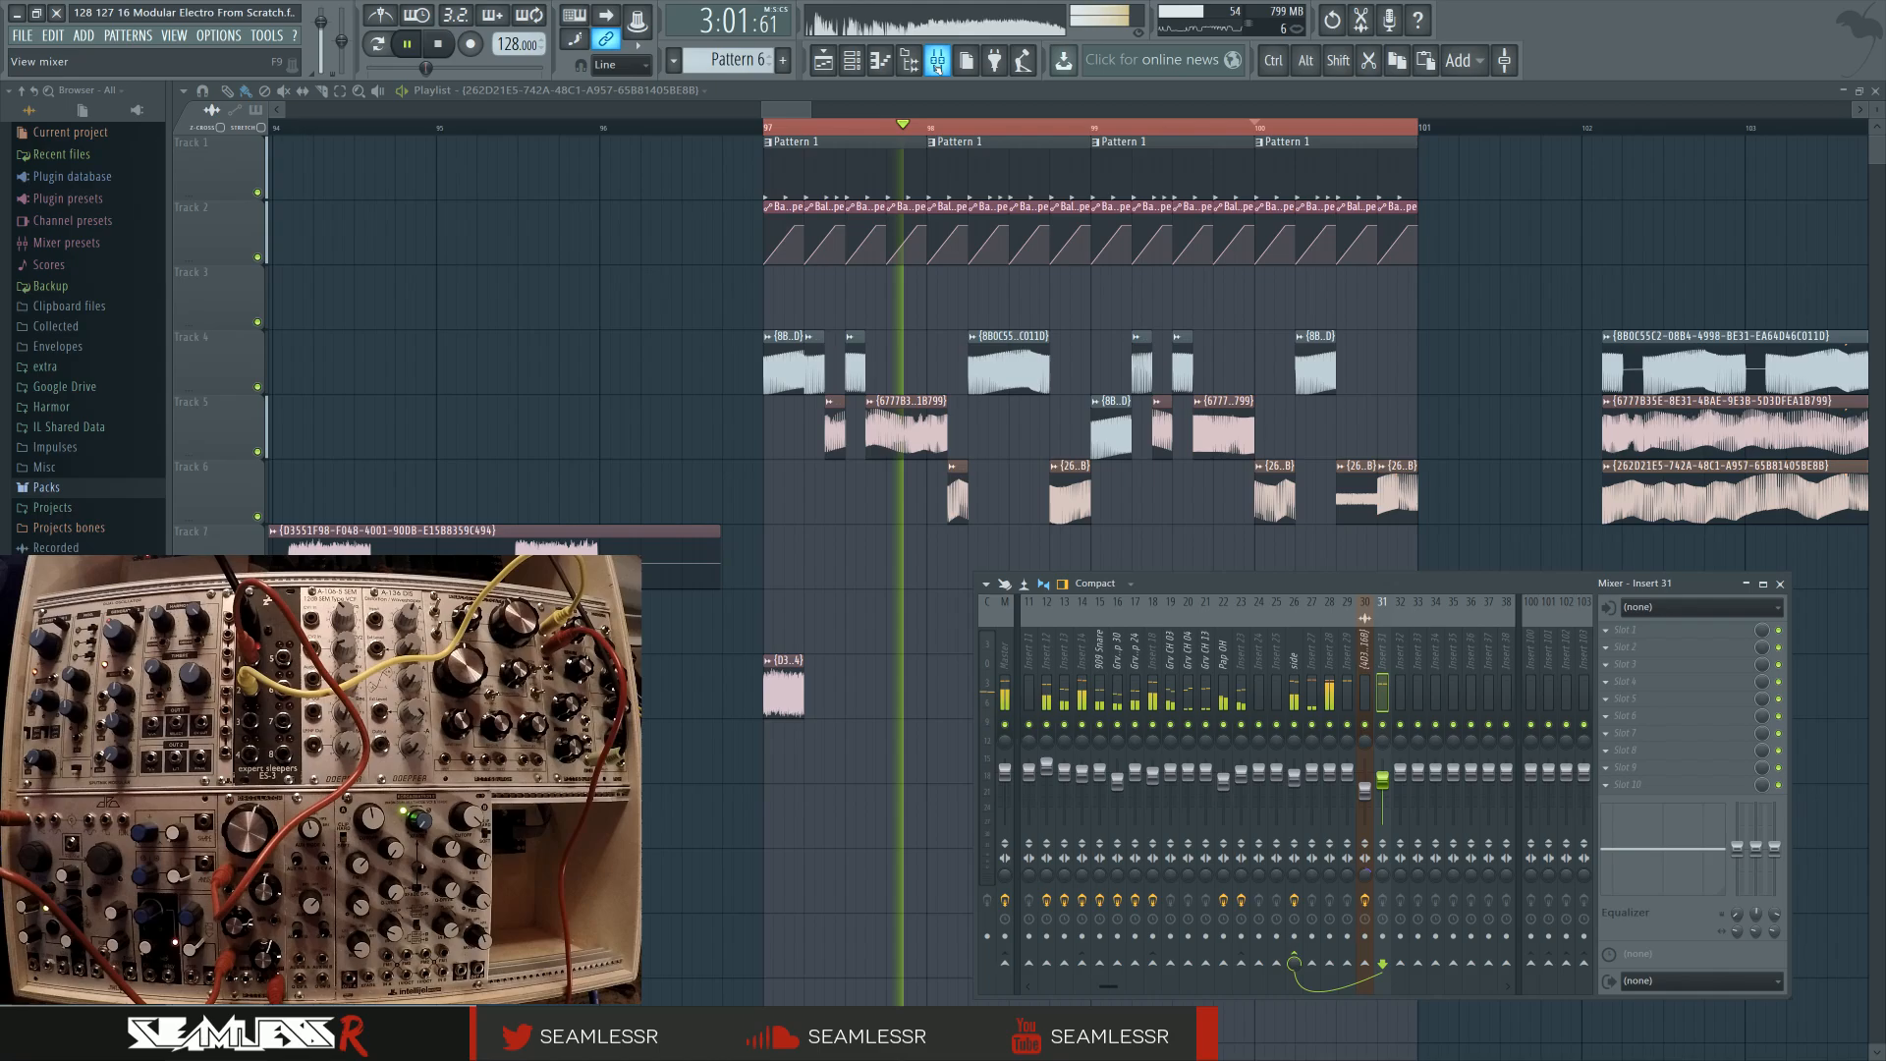
pyautogui.moveTo(1187, 587); pyautogui.dragTo(1068, 591)
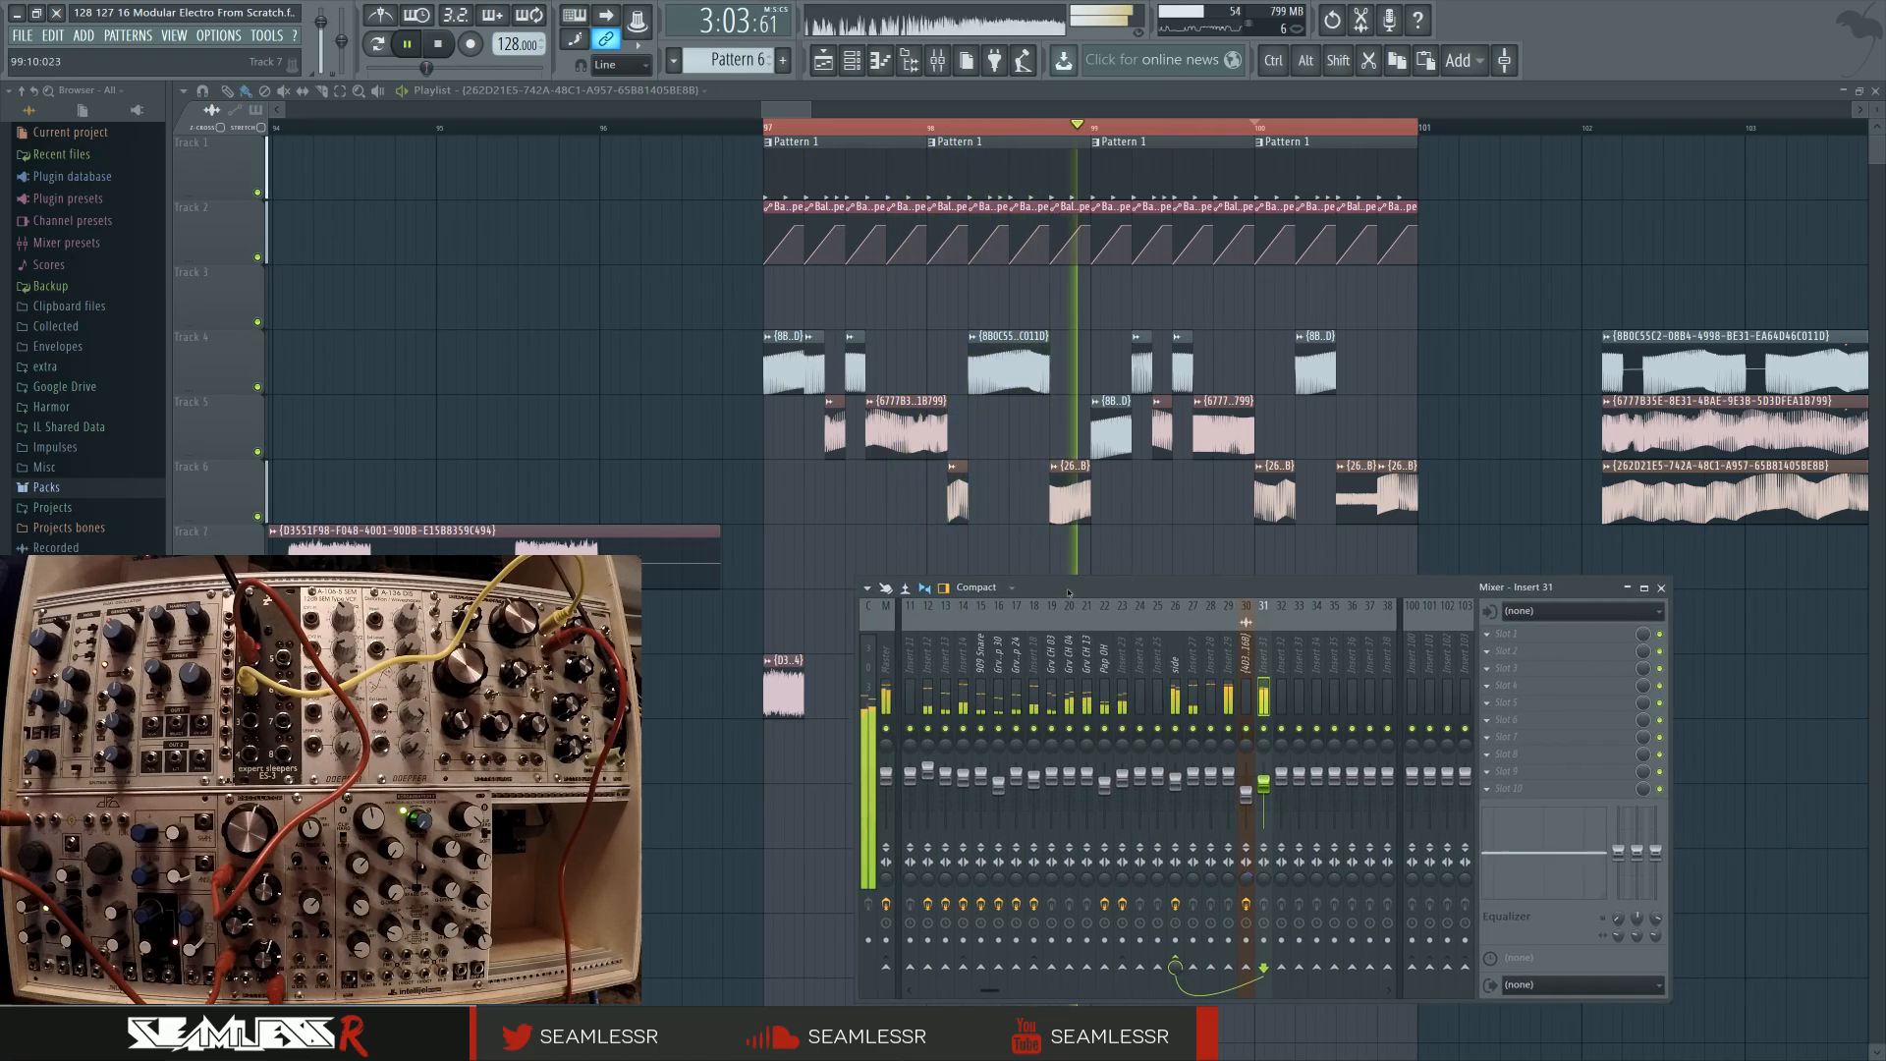
pyautogui.press('F9')
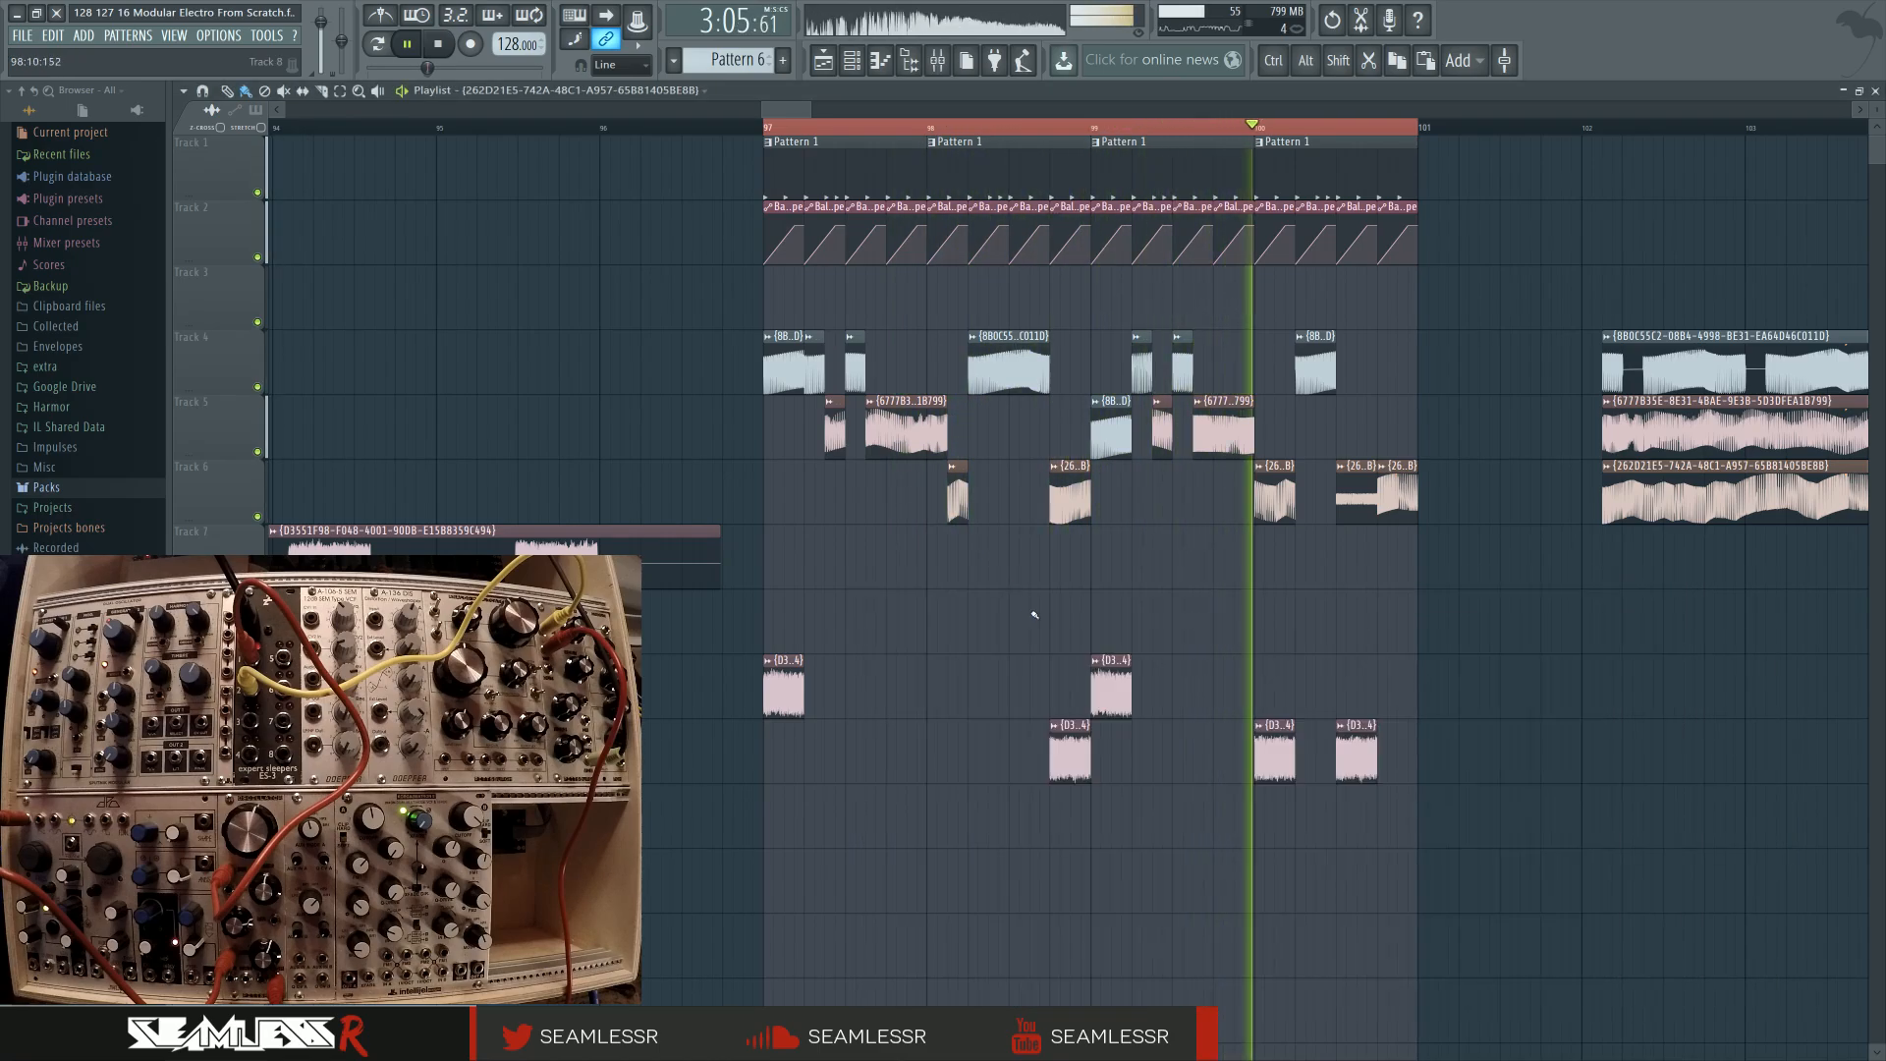
# Stop playback and look over the clips on the lower playlist tracks before bar 97 and the long recordings after bar 101
pyautogui.scroll(-2, 776, 609)
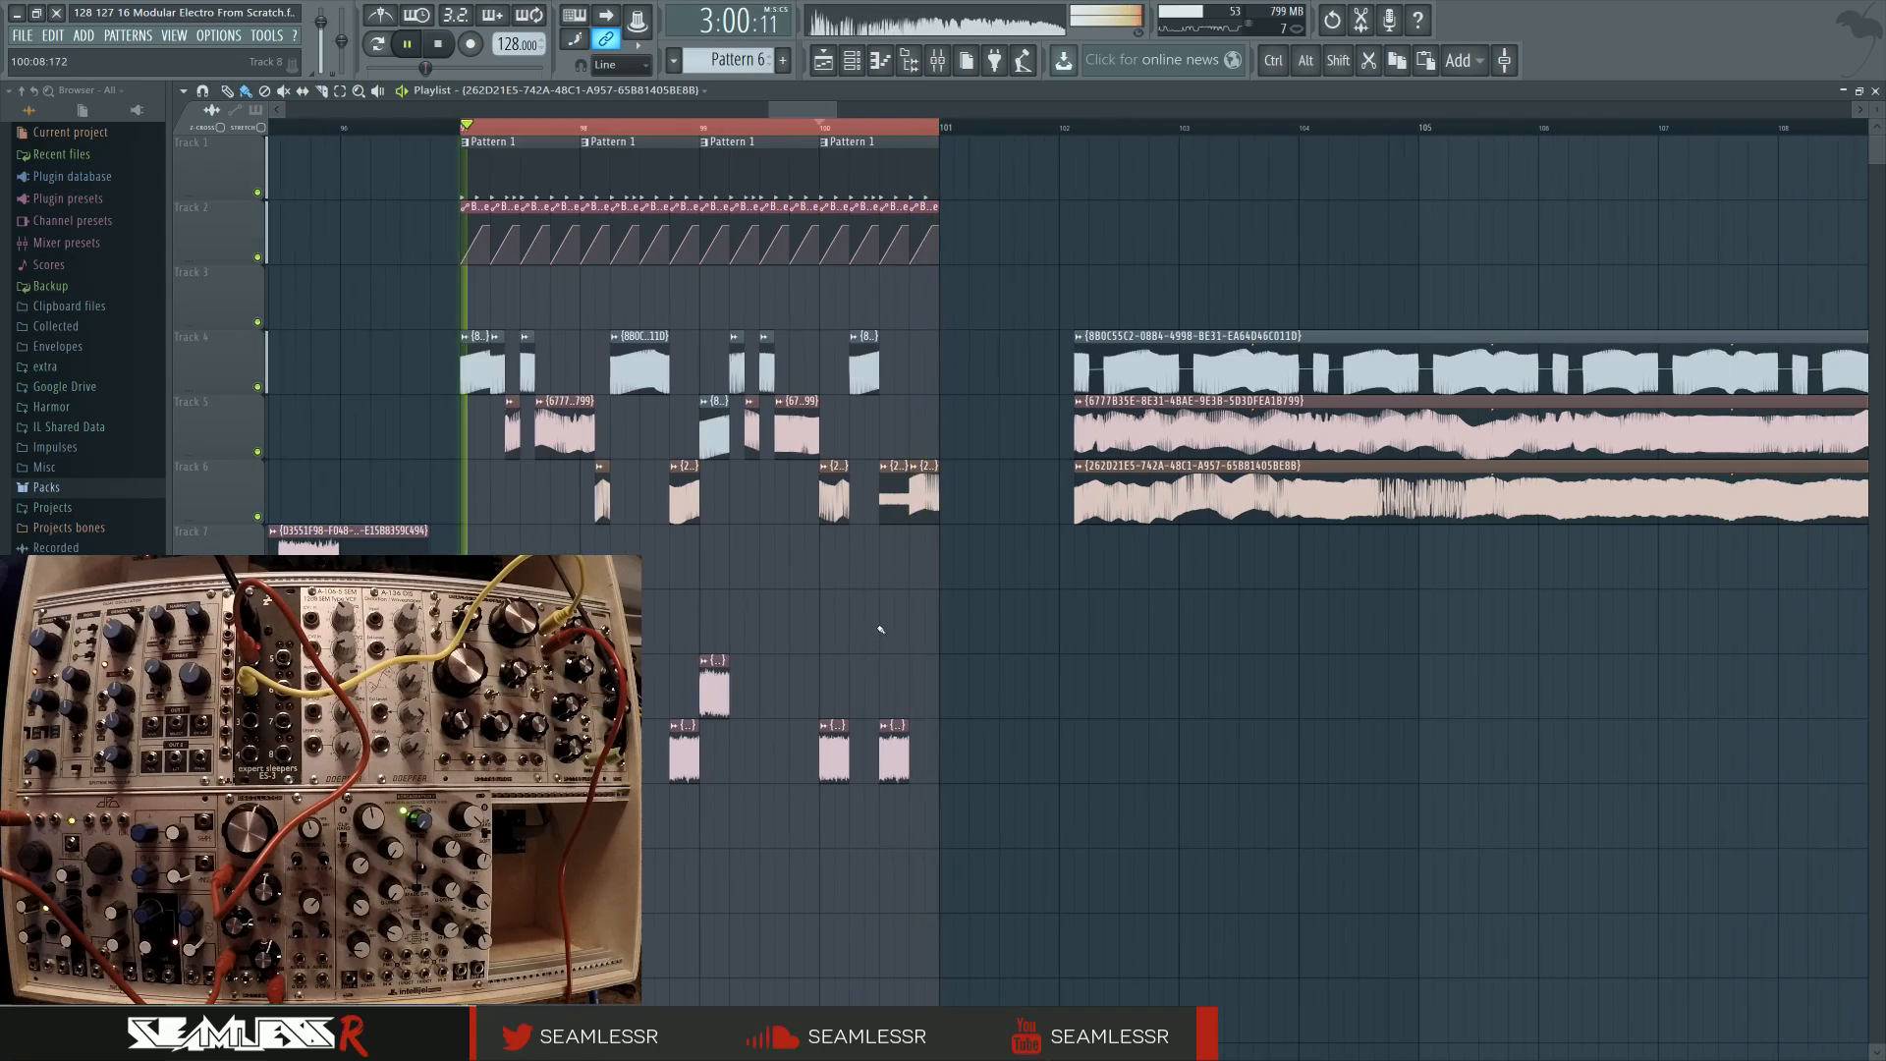
pyautogui.press('space')
pyautogui.scroll(-3, 776, 656)
pyautogui.moveTo(762, 661); pyautogui.dragTo(1355, 560)
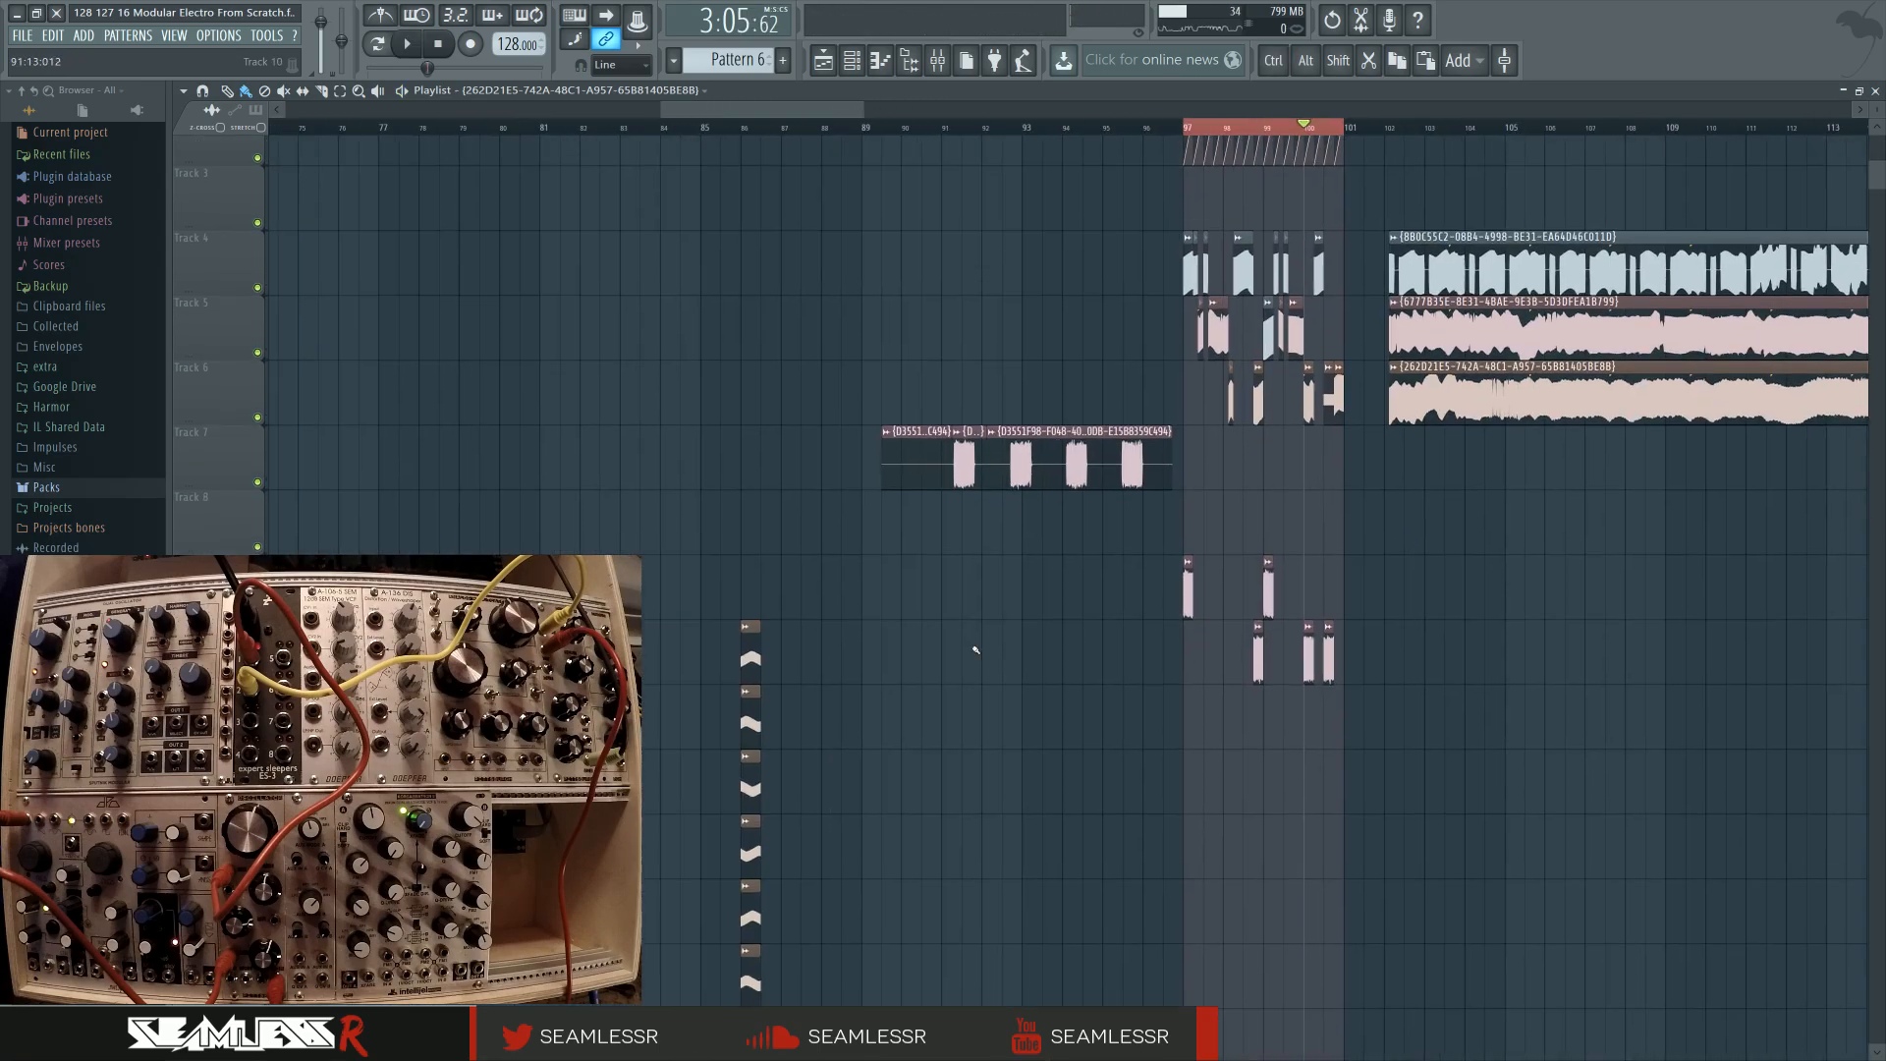
pyautogui.scroll(-4, 751, 624)
pyautogui.scroll(-6, 750, 624)
pyautogui.scroll(10, 754, 630)
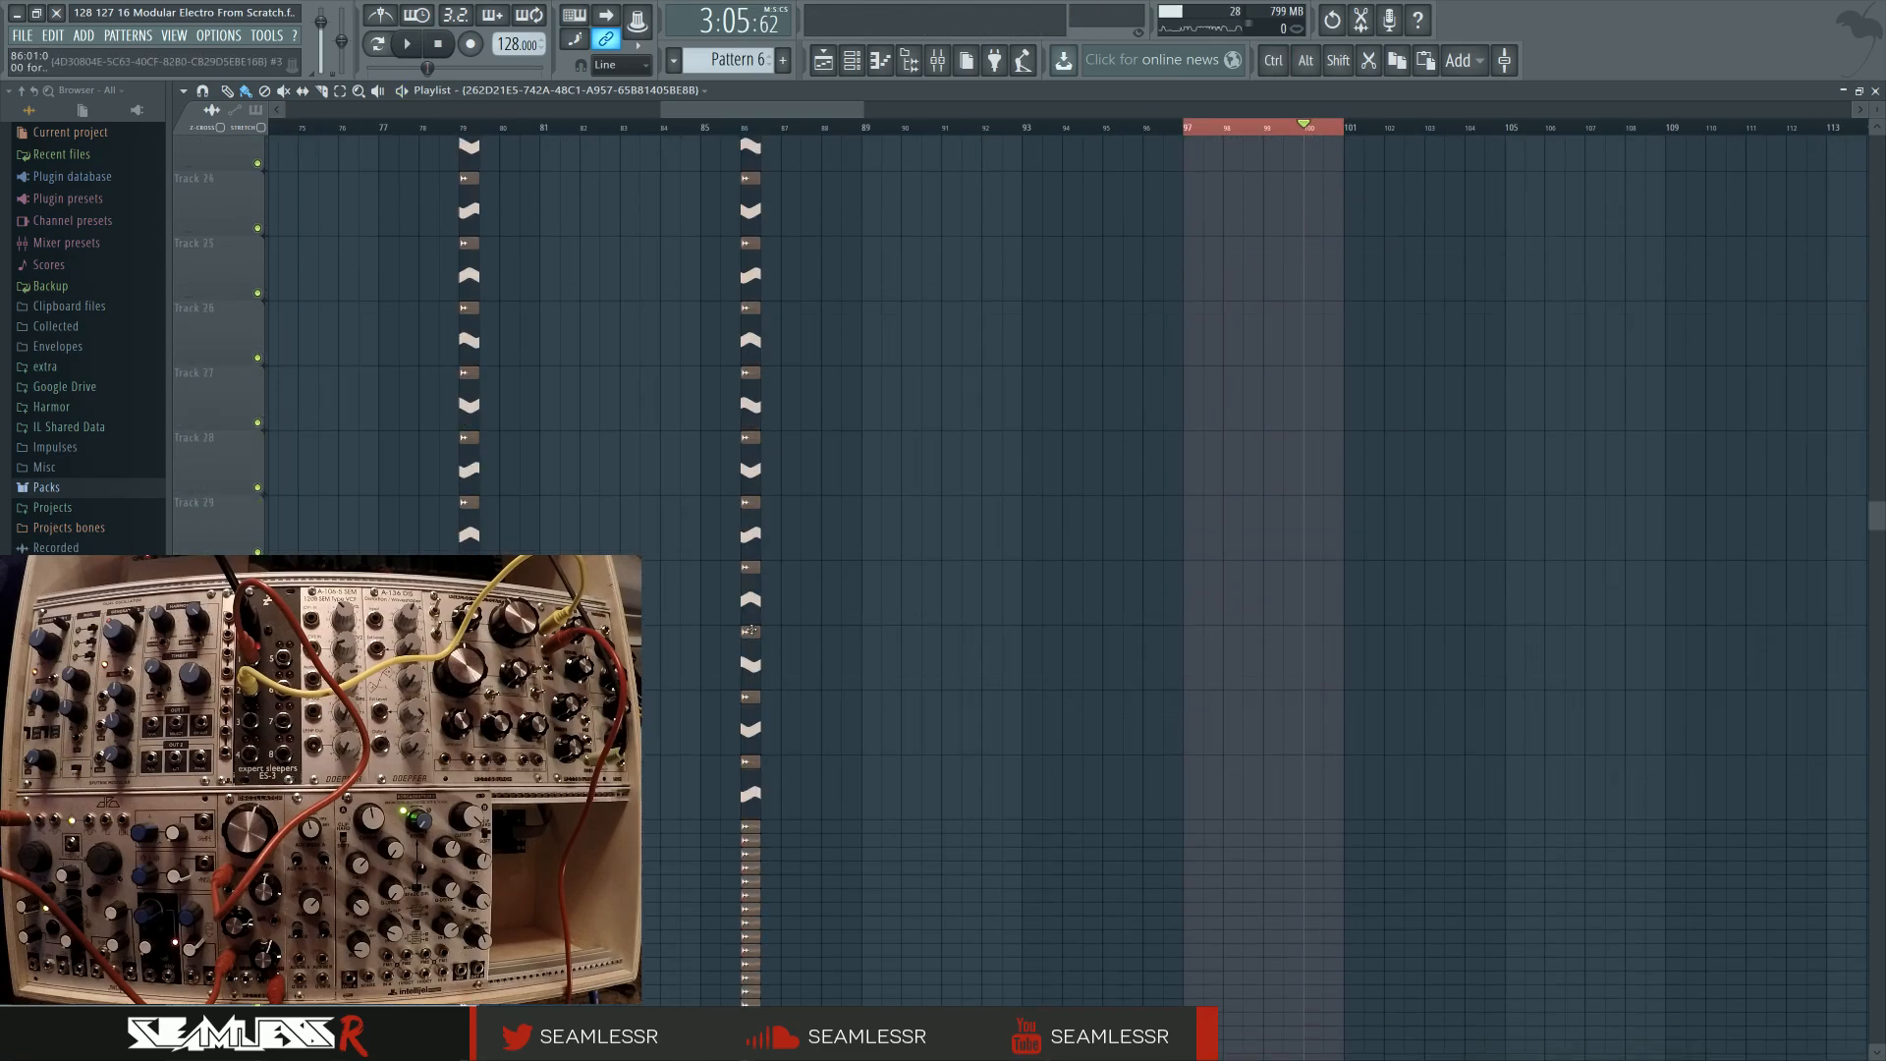
pyautogui.moveTo(1456, 602); pyautogui.dragTo(978, 914)
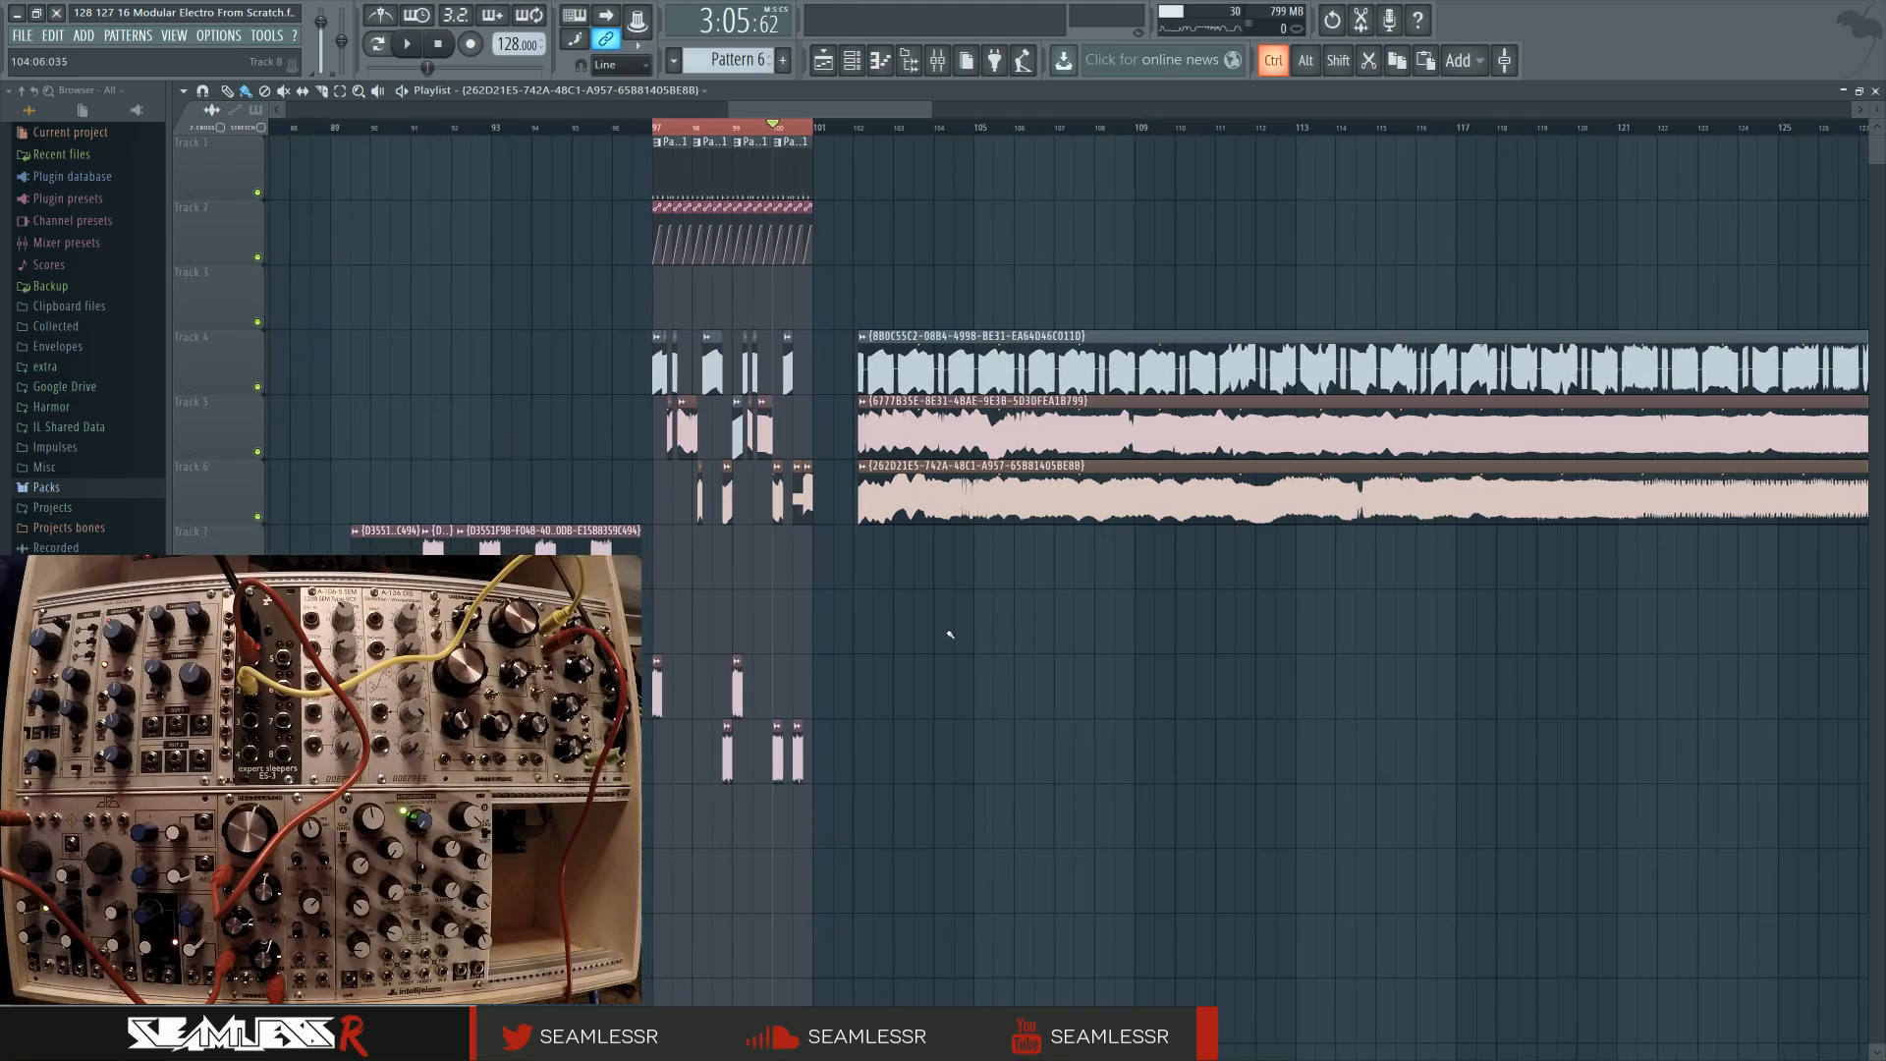
# Clear the three long recordings on tracks 4 to 6 out of the area after bar 101
pyautogui.scroll(-8, 950, 635)
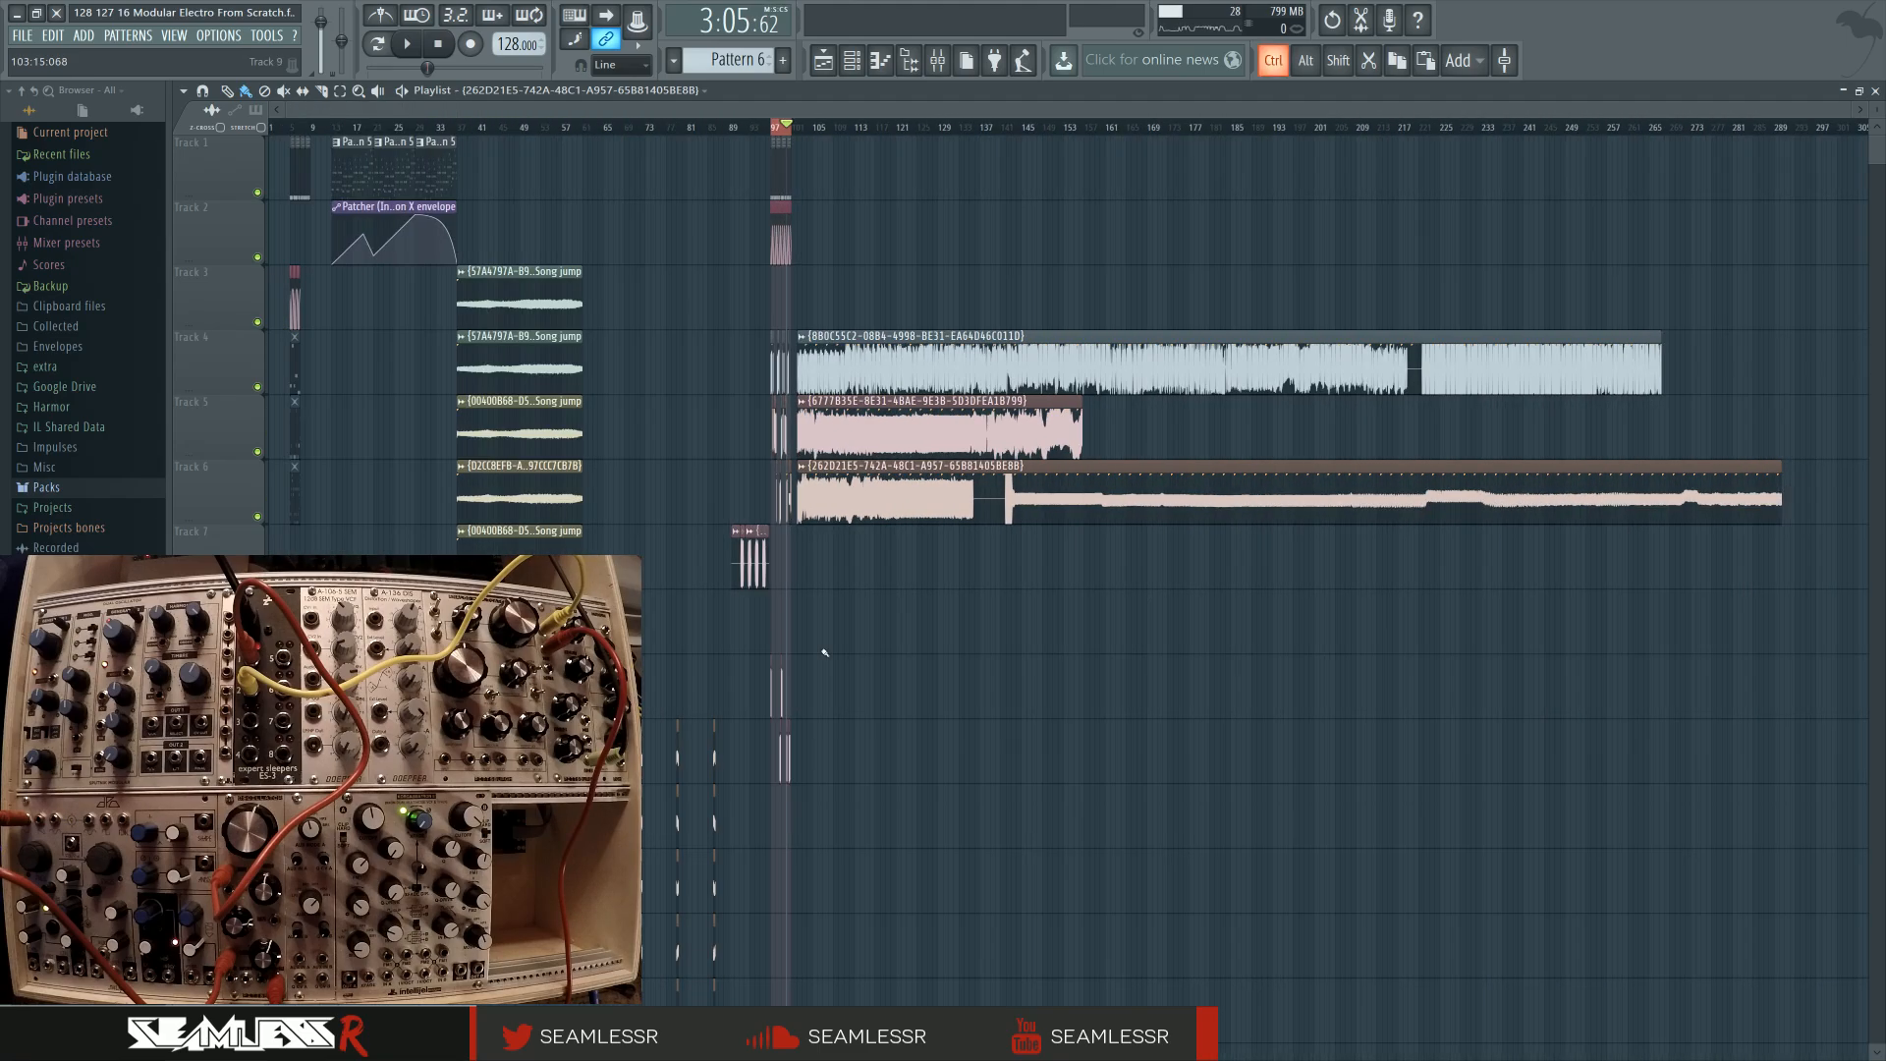
pyautogui.moveTo(818, 324); pyautogui.dragTo(1339, 335)
pyautogui.scroll(8, 766, 623)
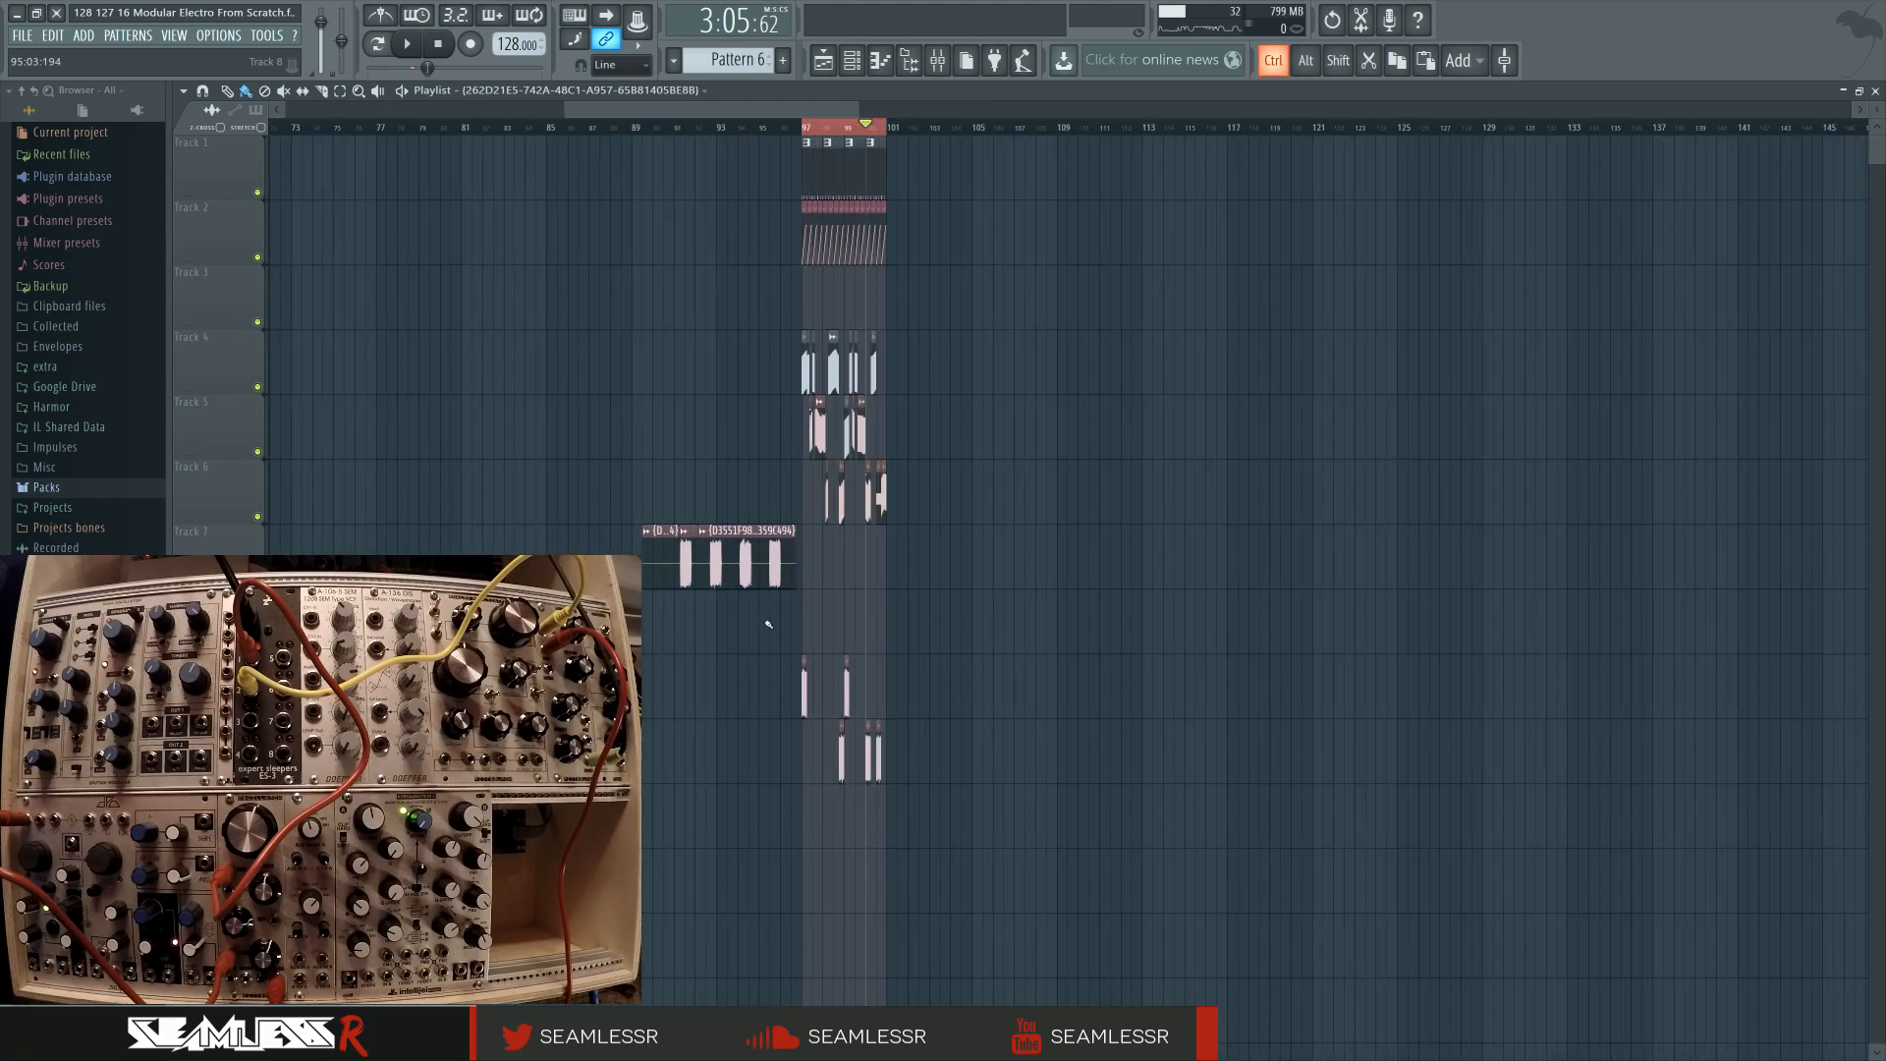
# Open the channel settings of the newest recording's chop and load Fruity WaveShaper into slot 1 of its mixer track, Insert 31
pyautogui.doubleClick(895, 685)
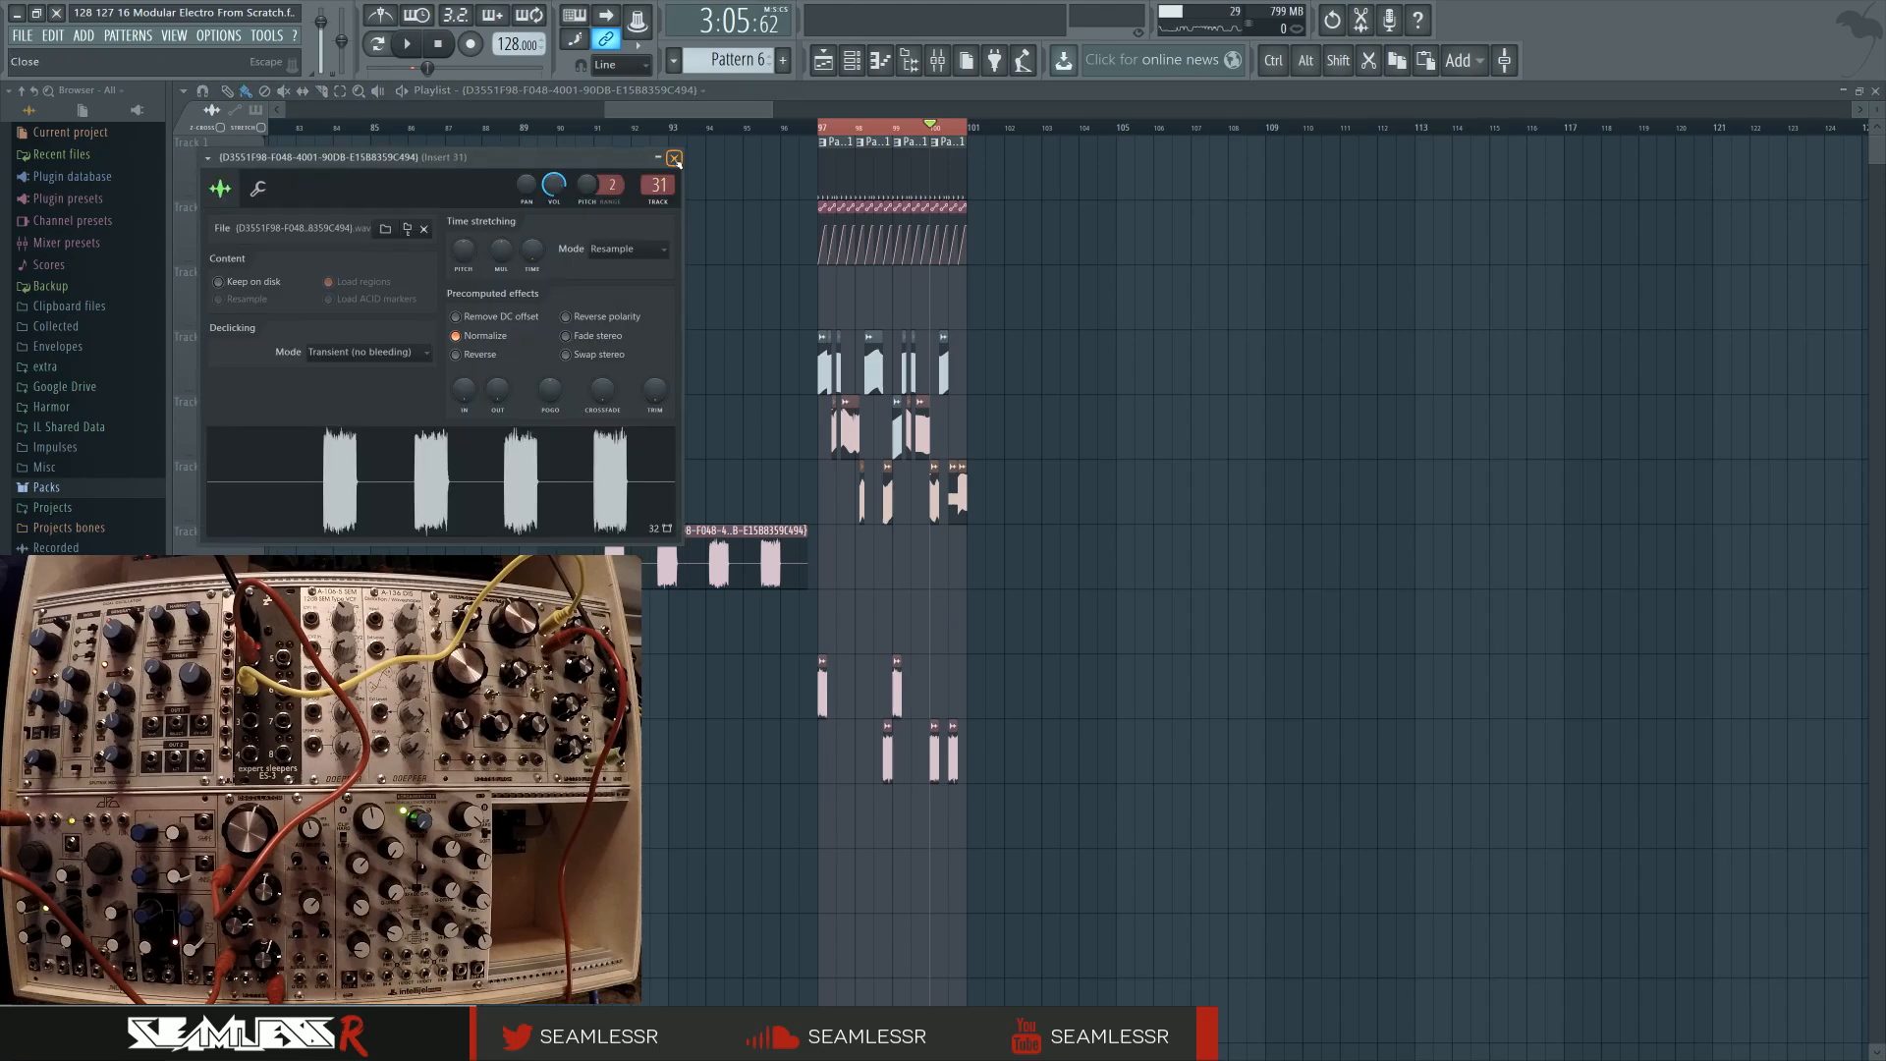
pyautogui.doubleClick(658, 185)
pyautogui.press('space')
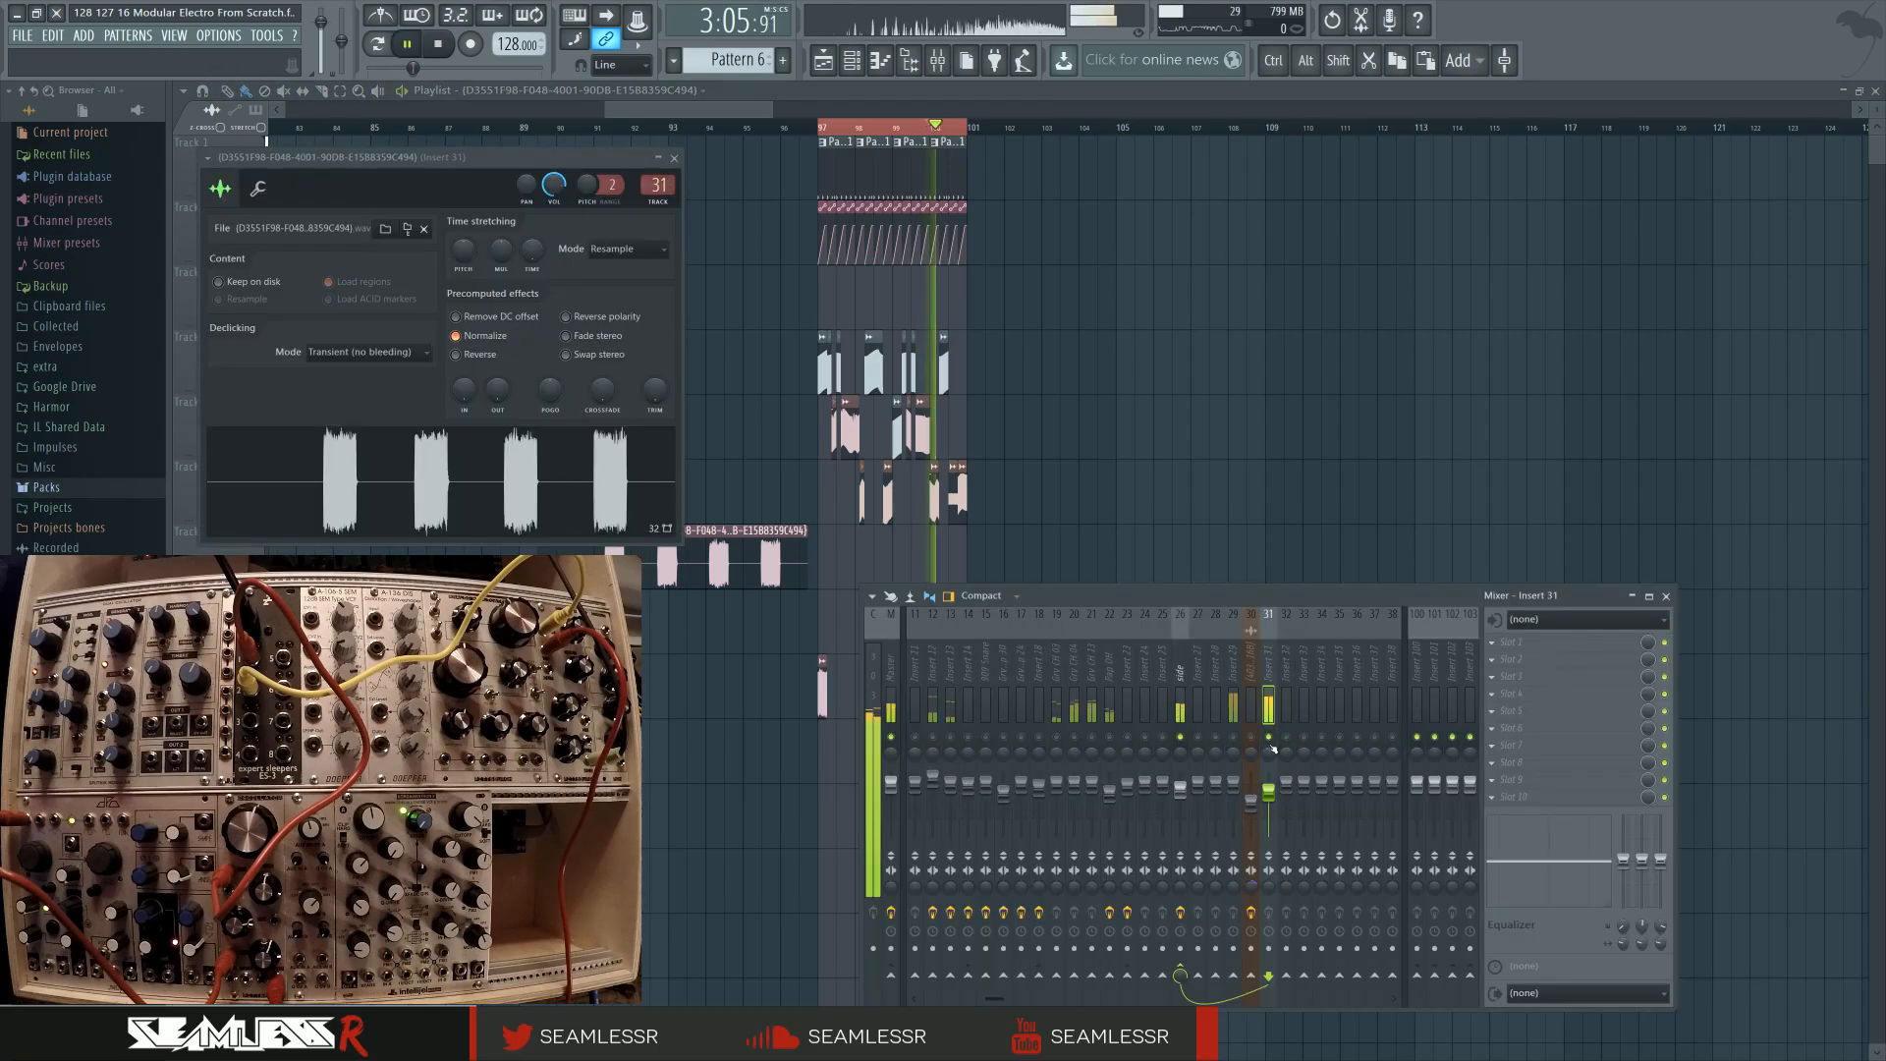
pyautogui.click(1502, 642)
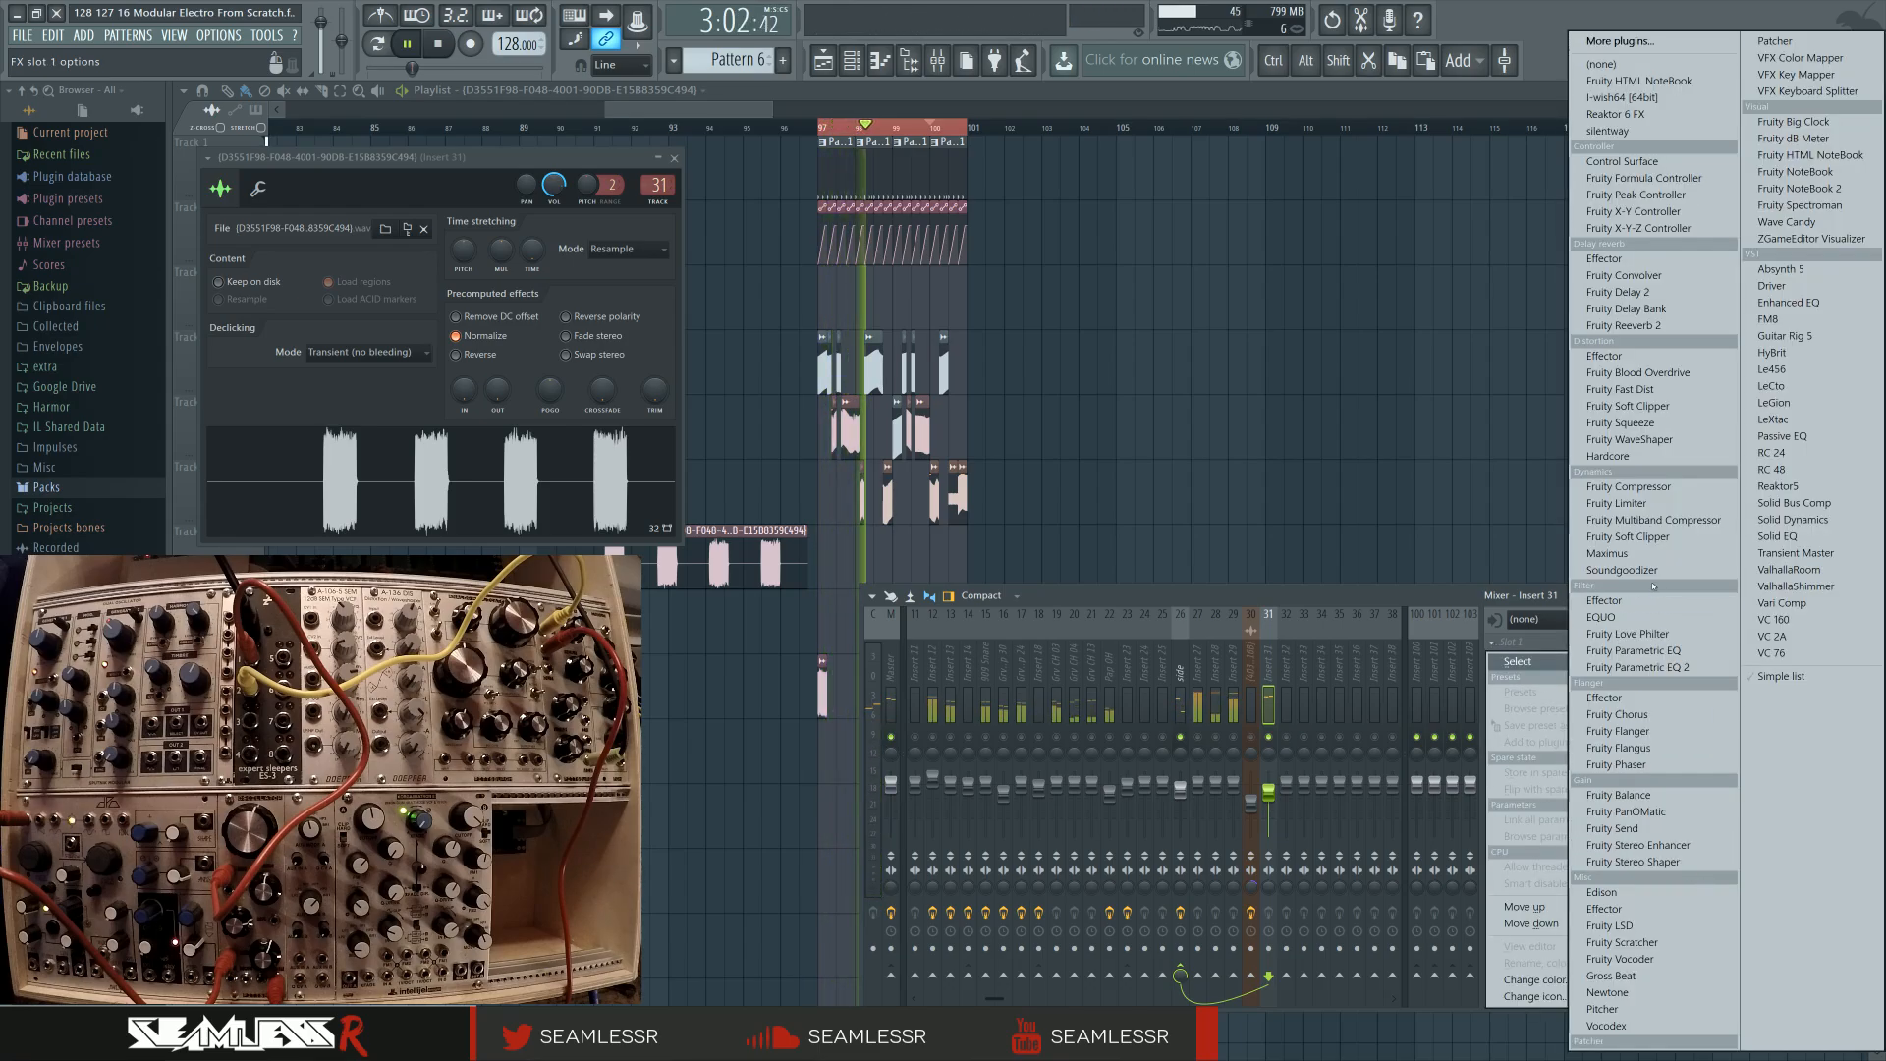
pyautogui.click(1650, 439)
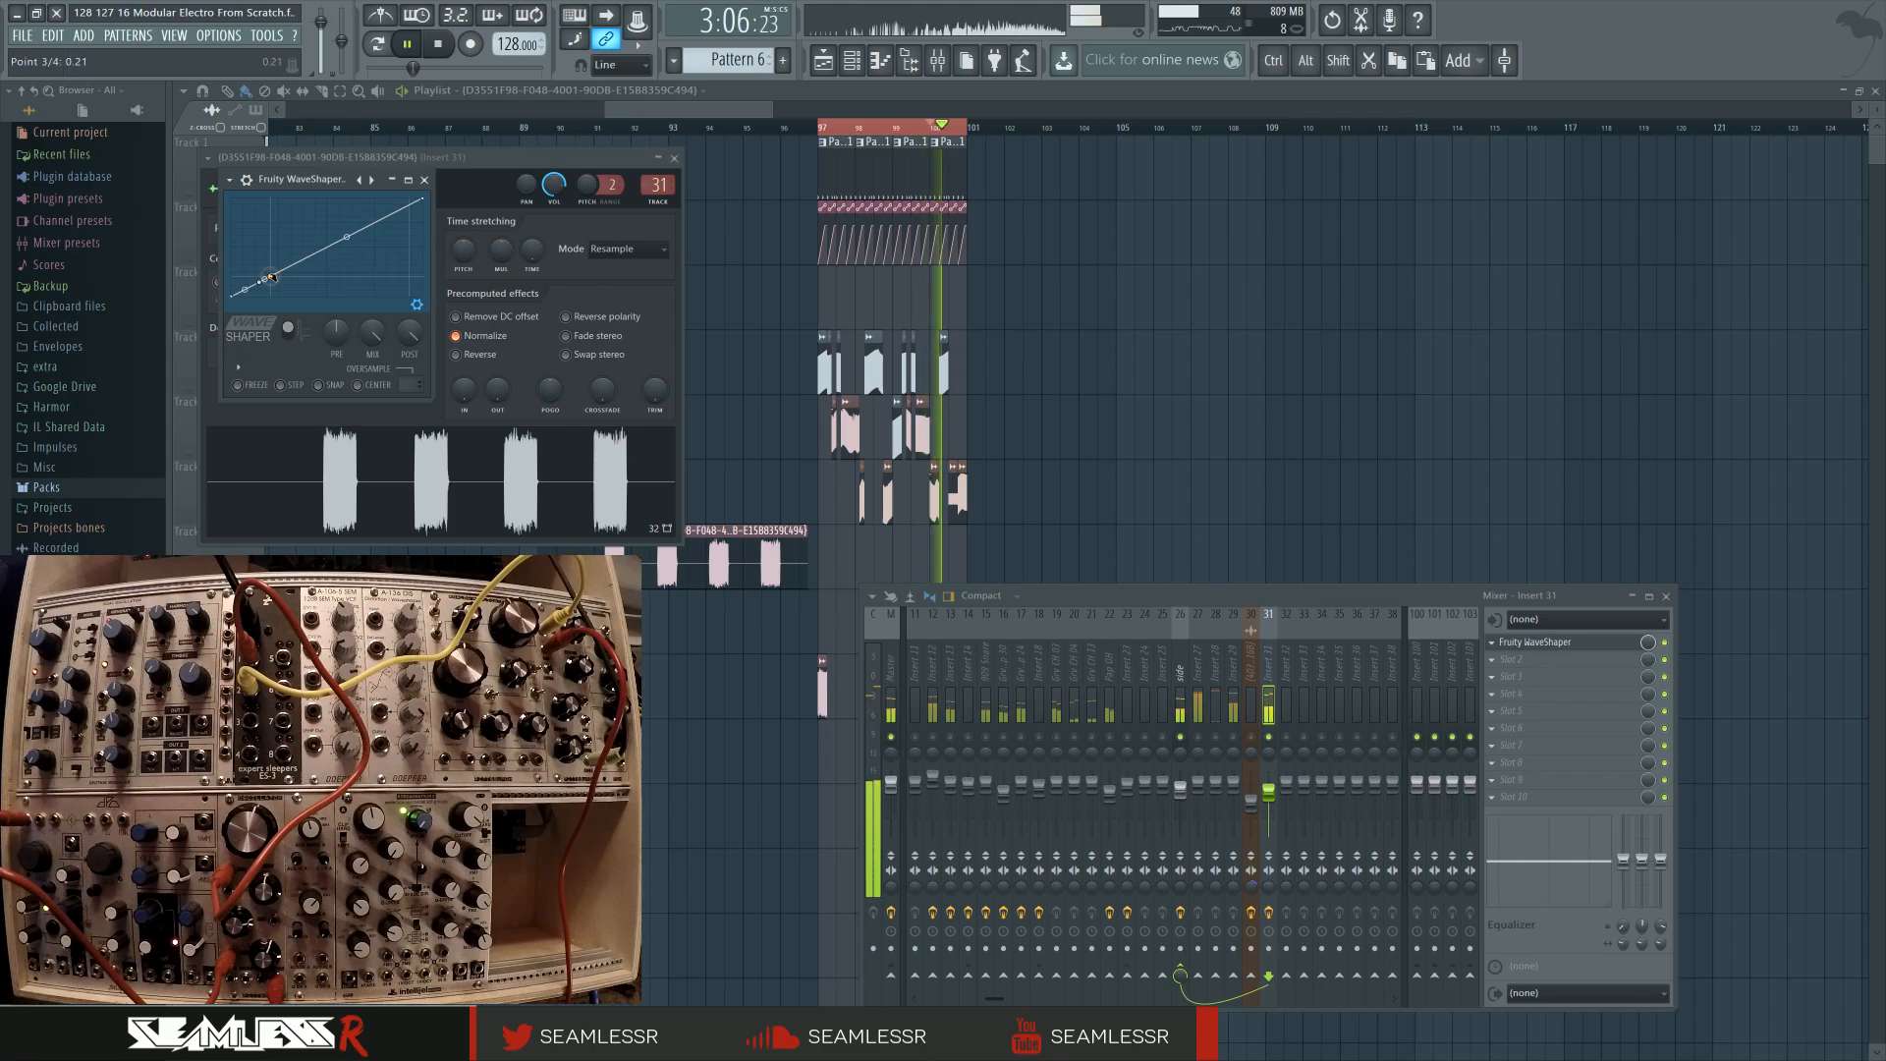
# Bend the lower part of the WaveShaper curve upward into a sharp step and close the open windows
pyautogui.moveTo(260, 273); pyautogui.dragTo(266, 262)
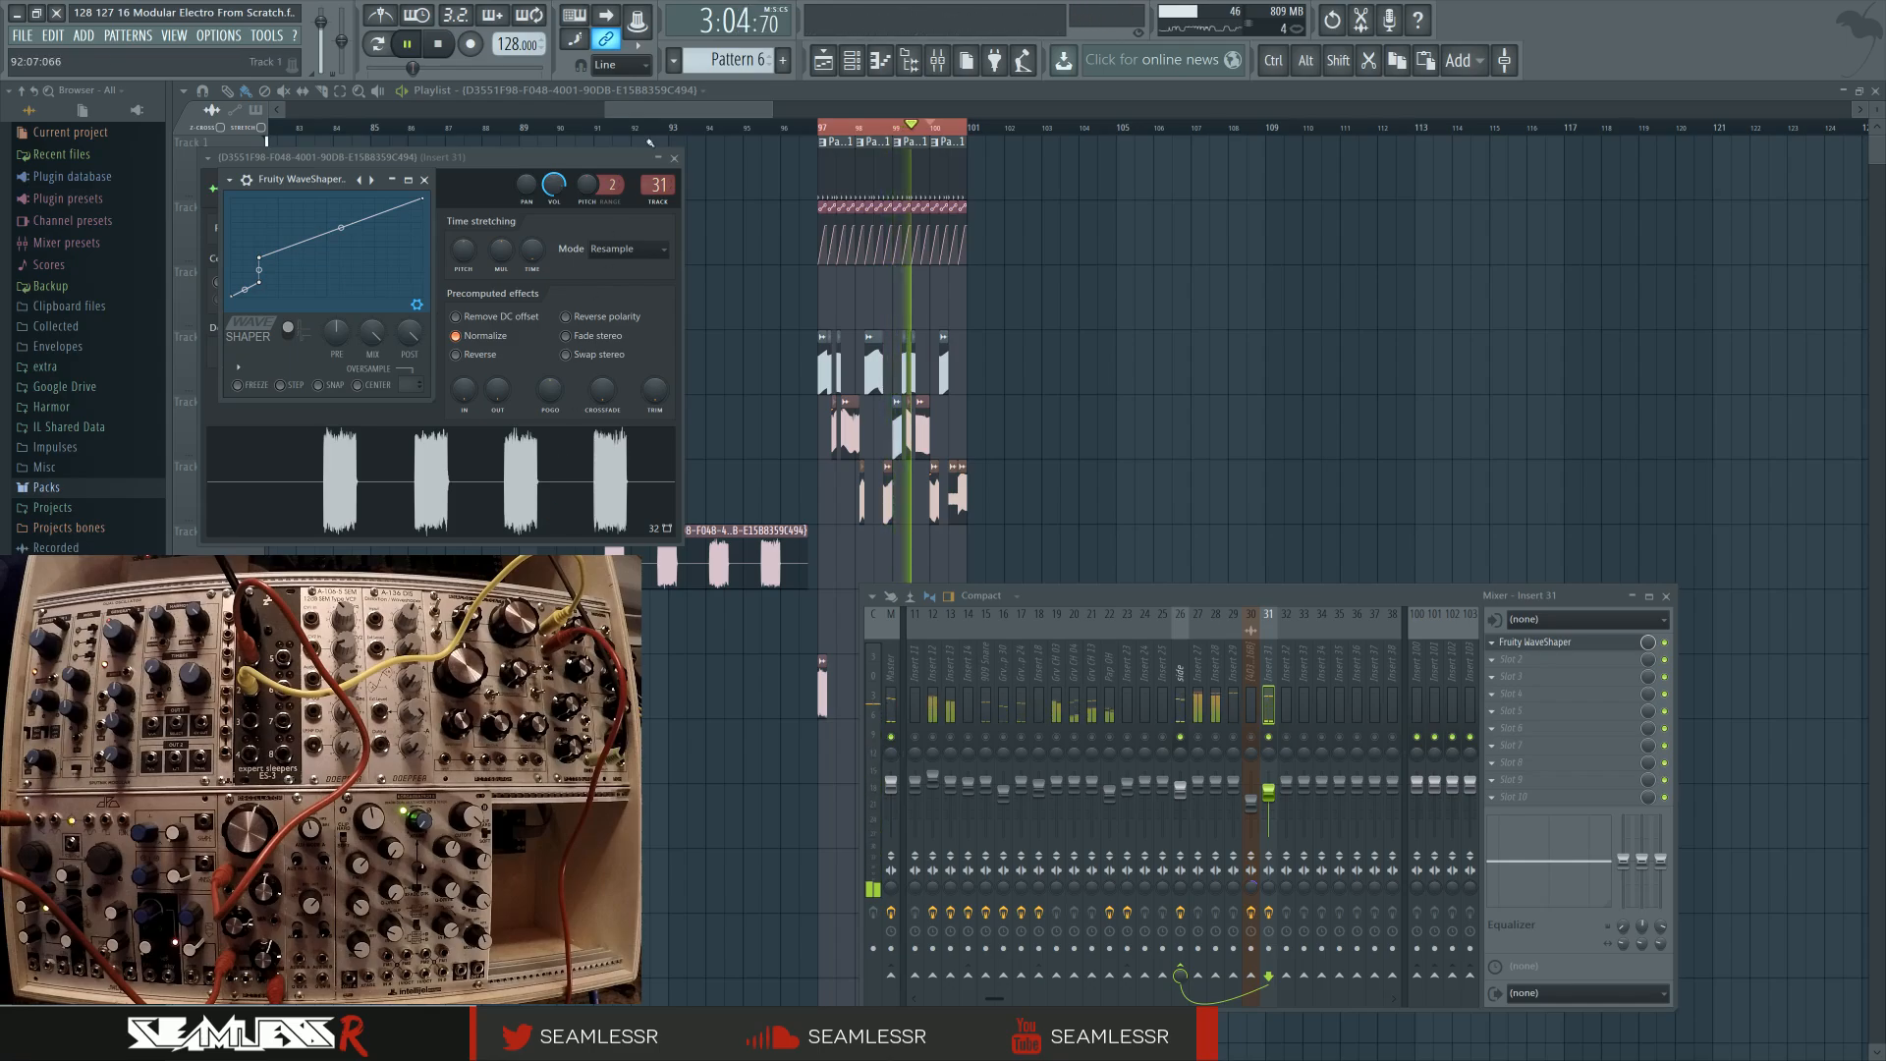
pyautogui.press('Escape')
pyautogui.press('Escape')
pyautogui.press('Escape')
# Slip the audio inside the track 9 clip at bar 97 without moving the clip, auditioning it from bar 97
pyautogui.scroll(6, 830, 817)
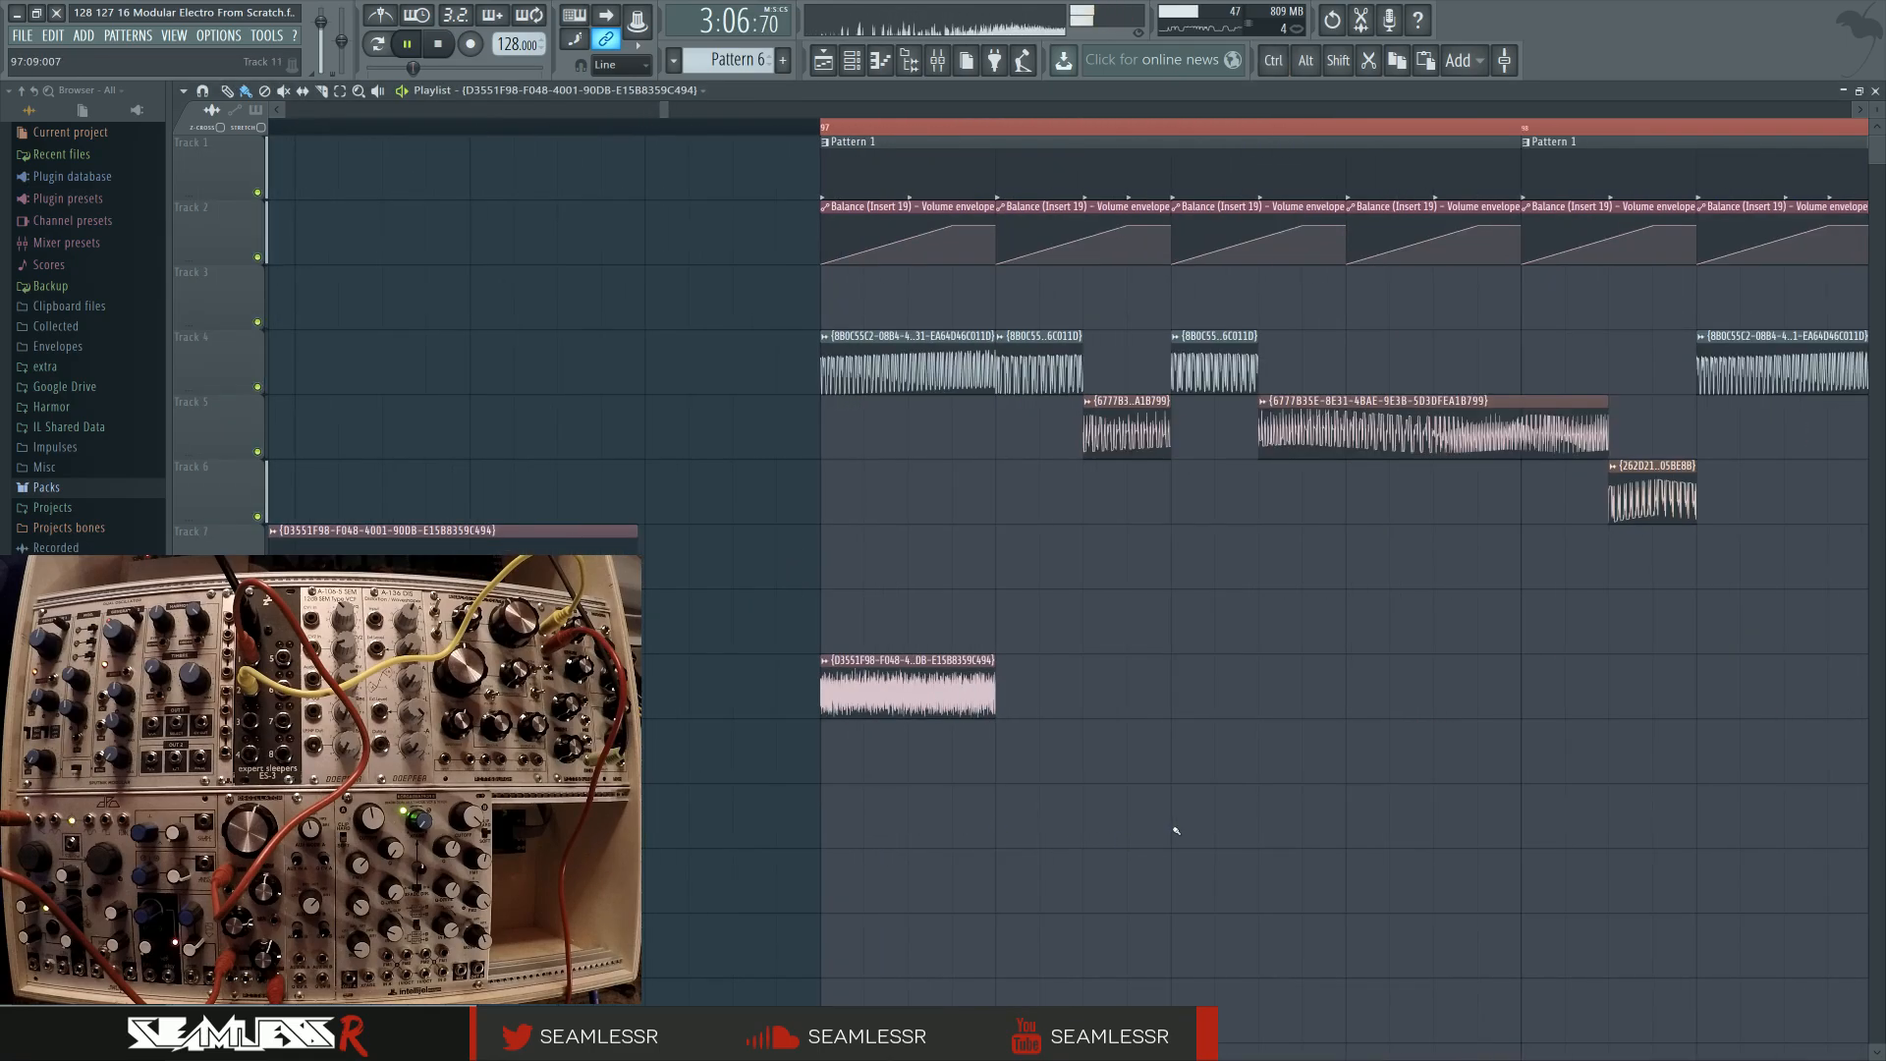
pyautogui.moveTo(1043, 822); pyautogui.dragTo(950, 824)
pyautogui.press('space')
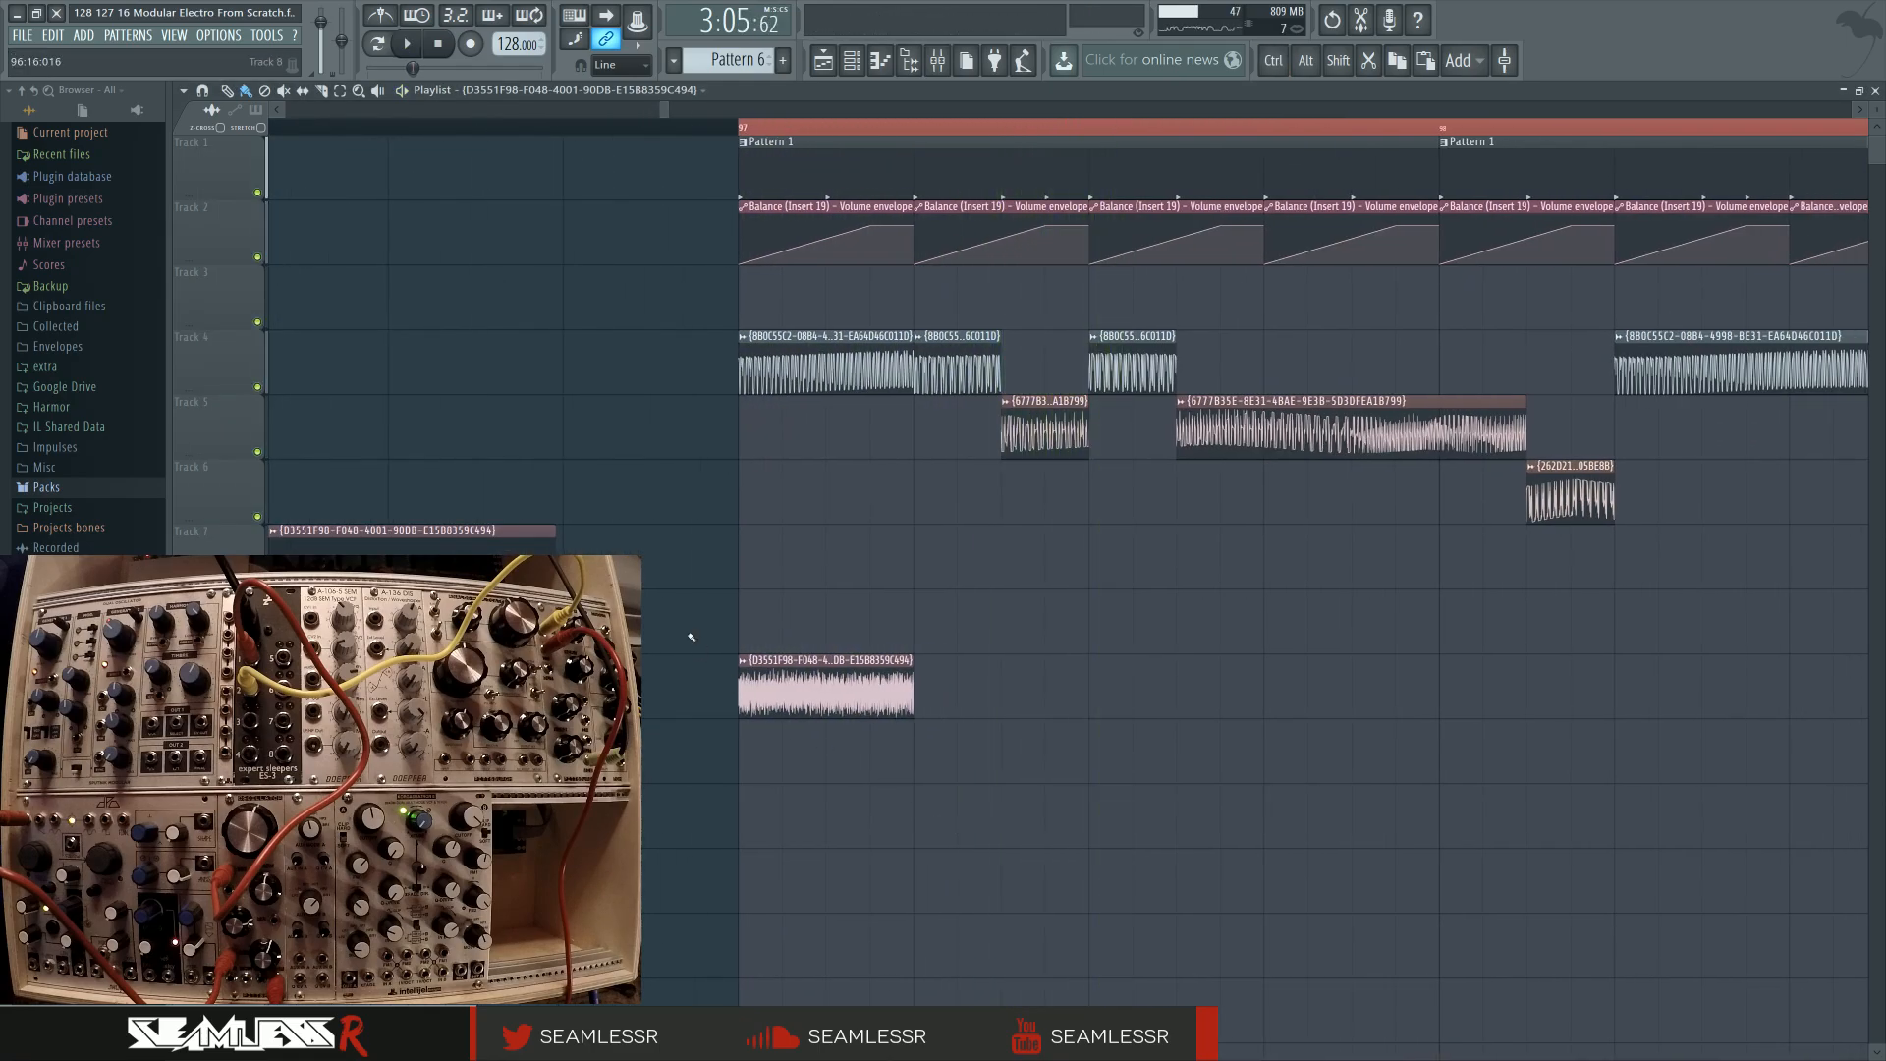
pyautogui.click(734, 129)
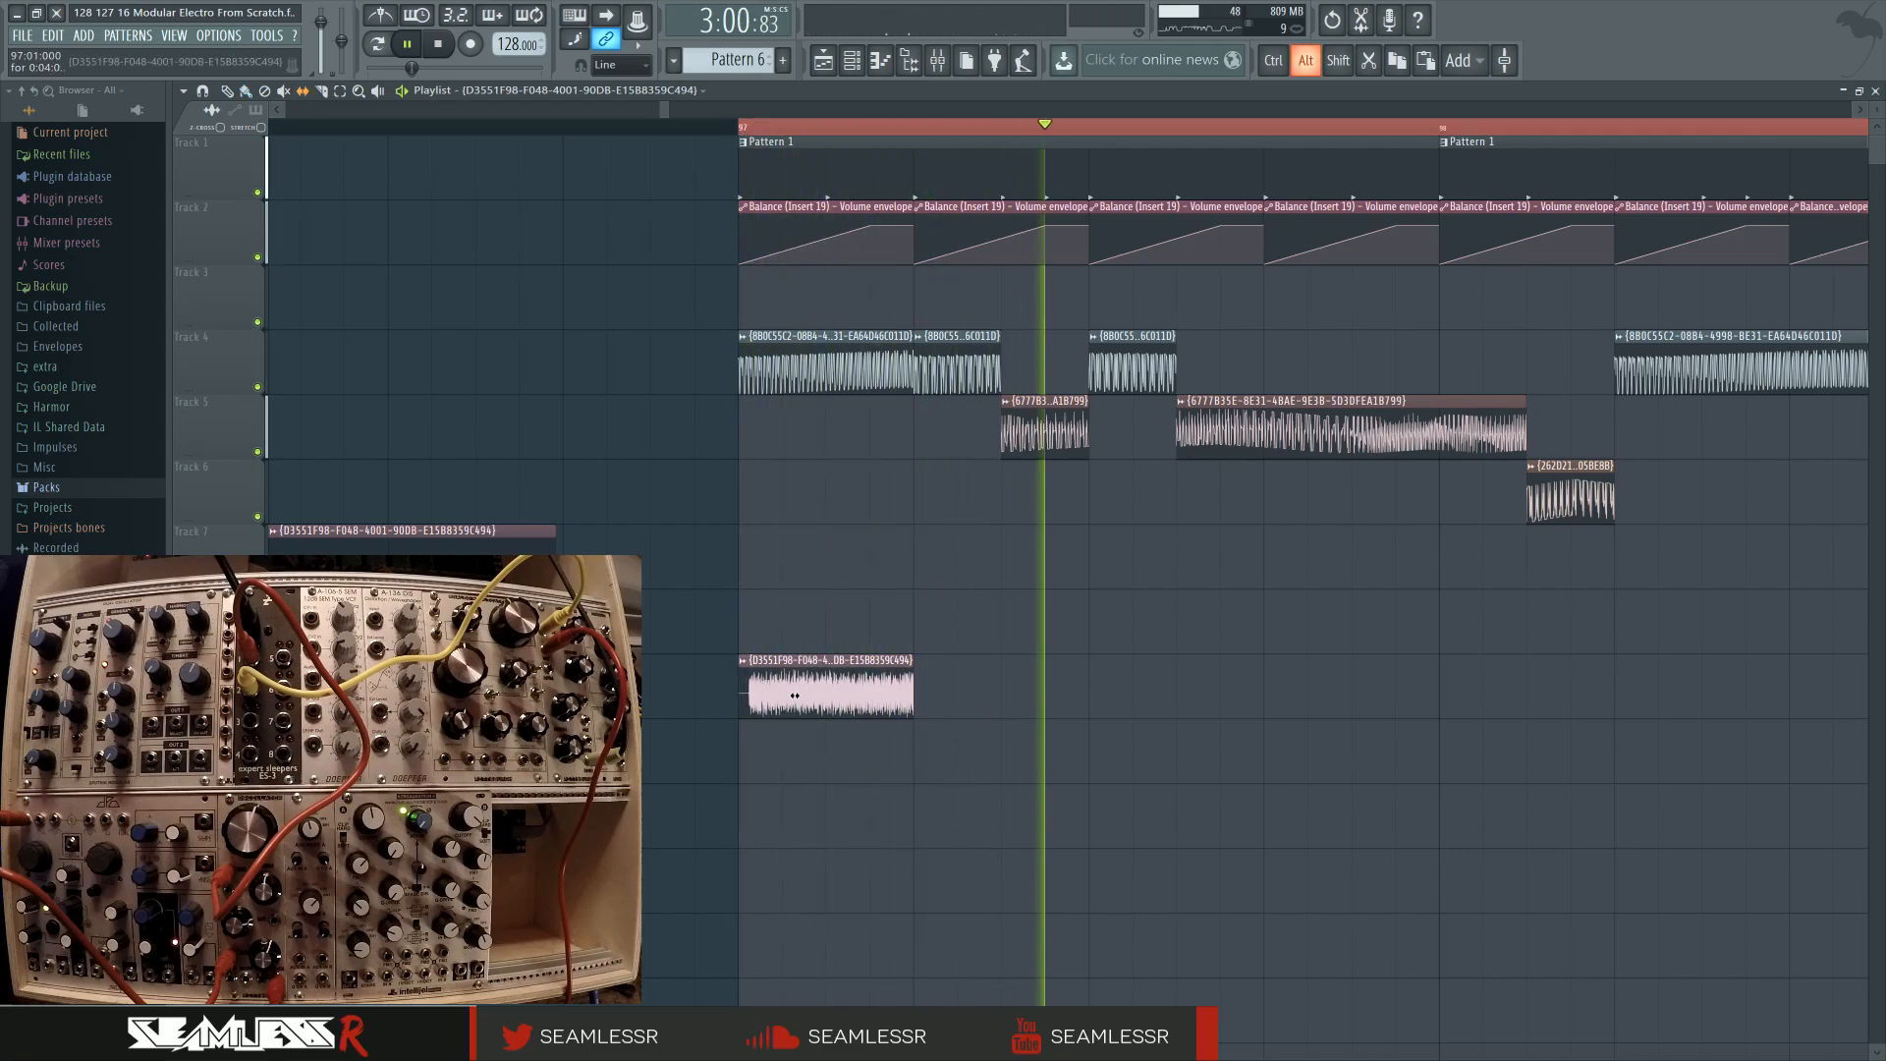
pyautogui.moveTo(791, 694); pyautogui.dragTo(857, 698)
pyautogui.press('space')
pyautogui.press('space')
pyautogui.press('space')
pyautogui.press('space')
pyautogui.press('space')
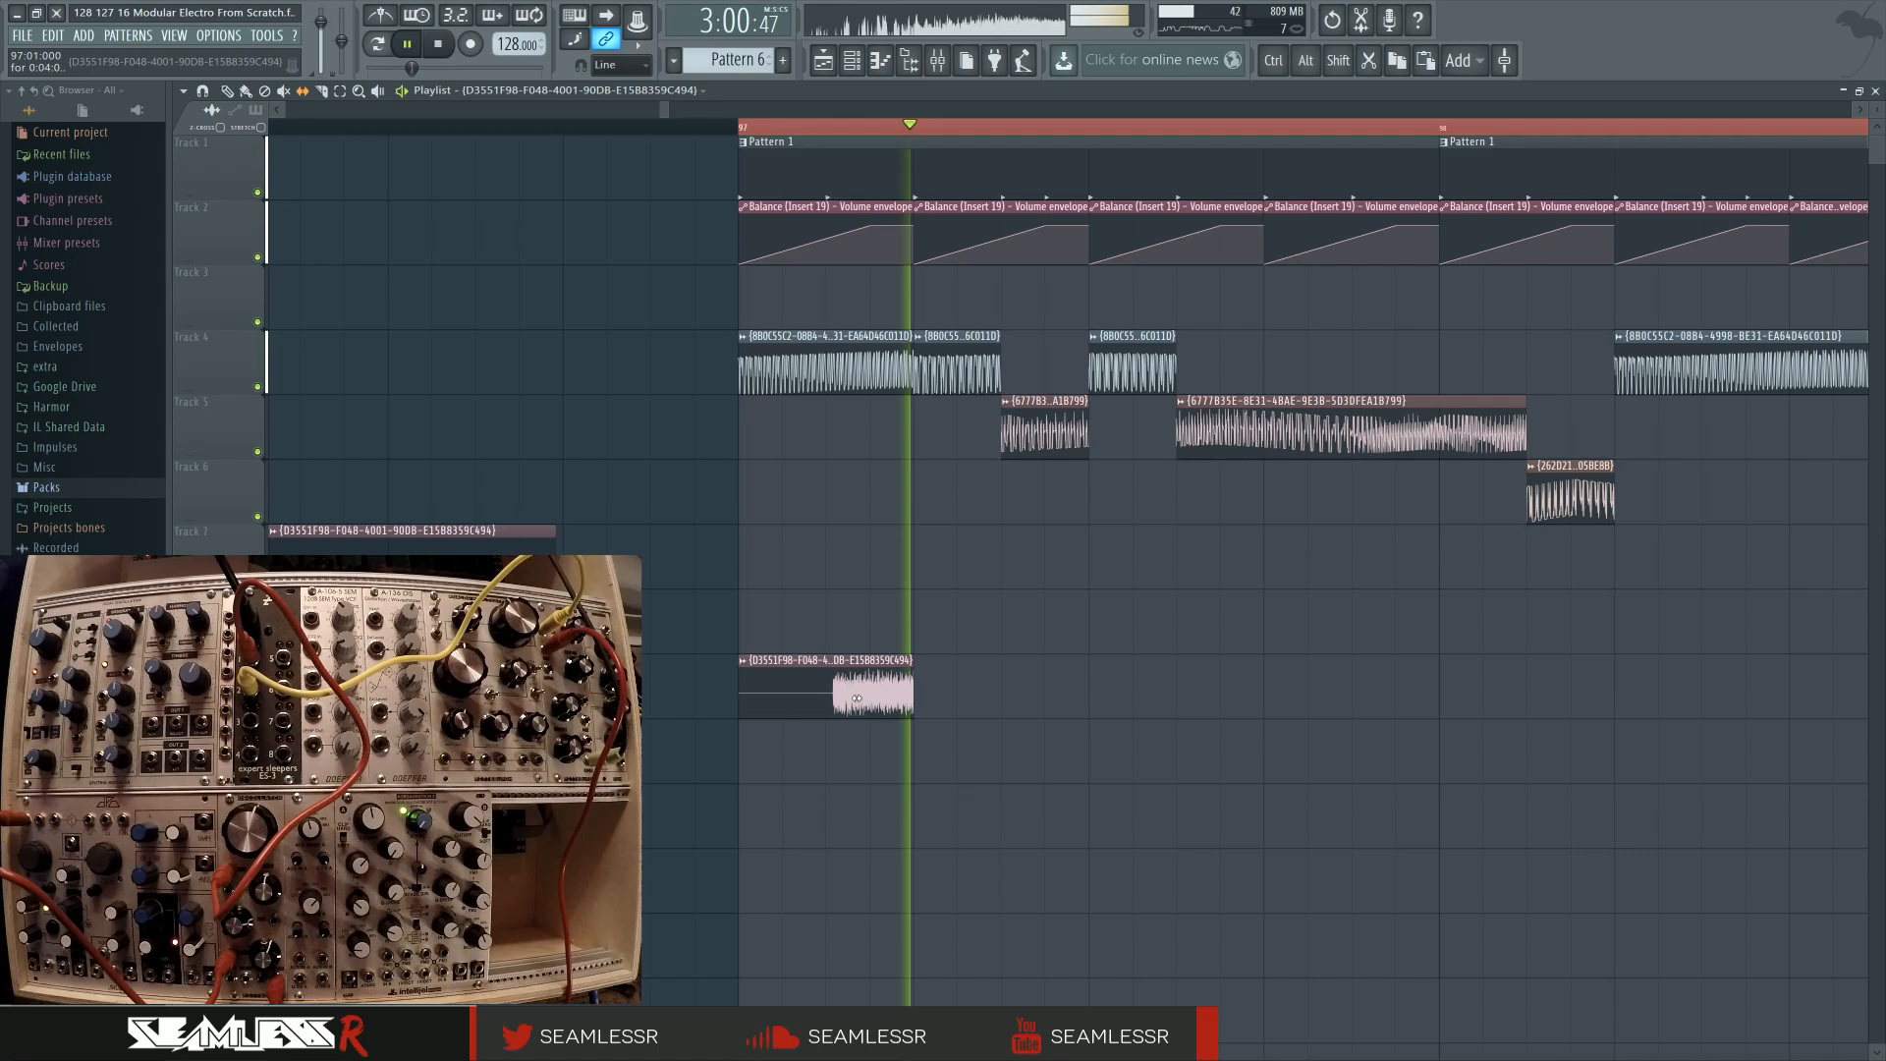
pyautogui.press('space')
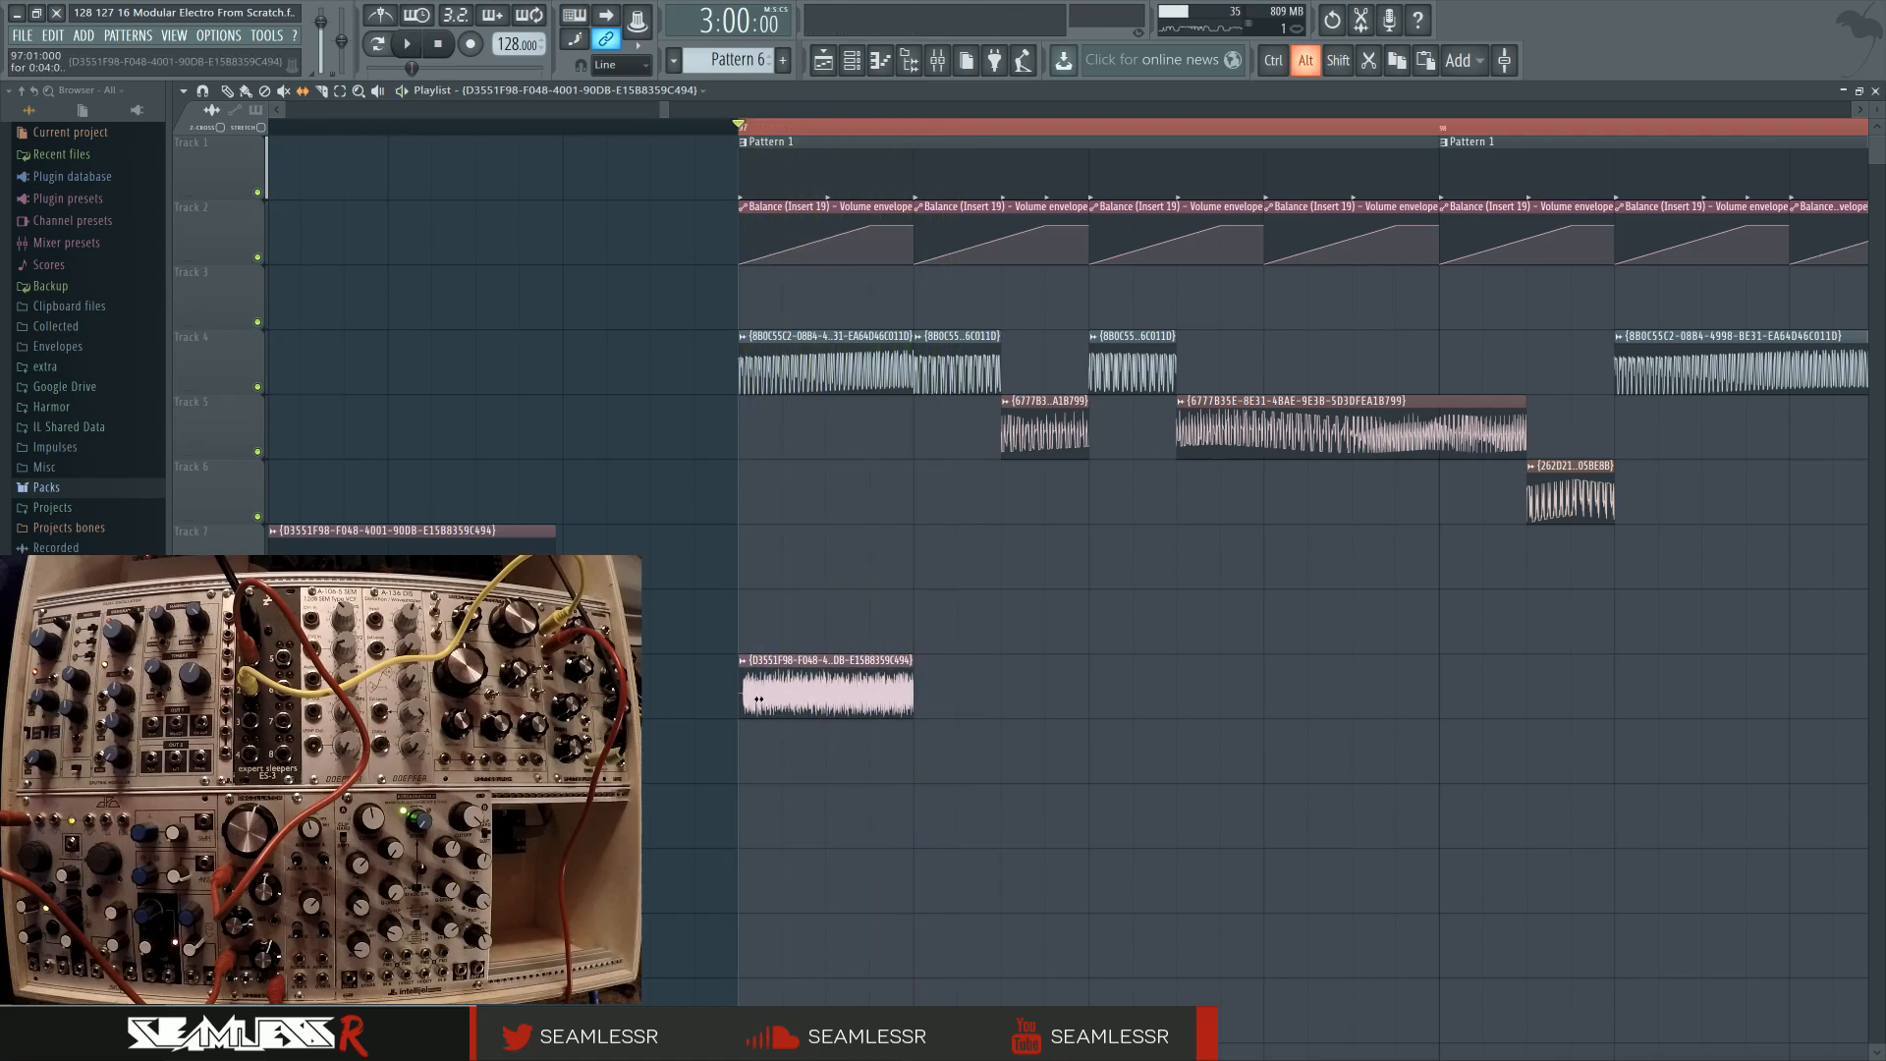
pyautogui.press('space')
# Check the track levels in the mixer while the bar 97 to 101 loop plays
pyautogui.scroll(-5, 755, 698)
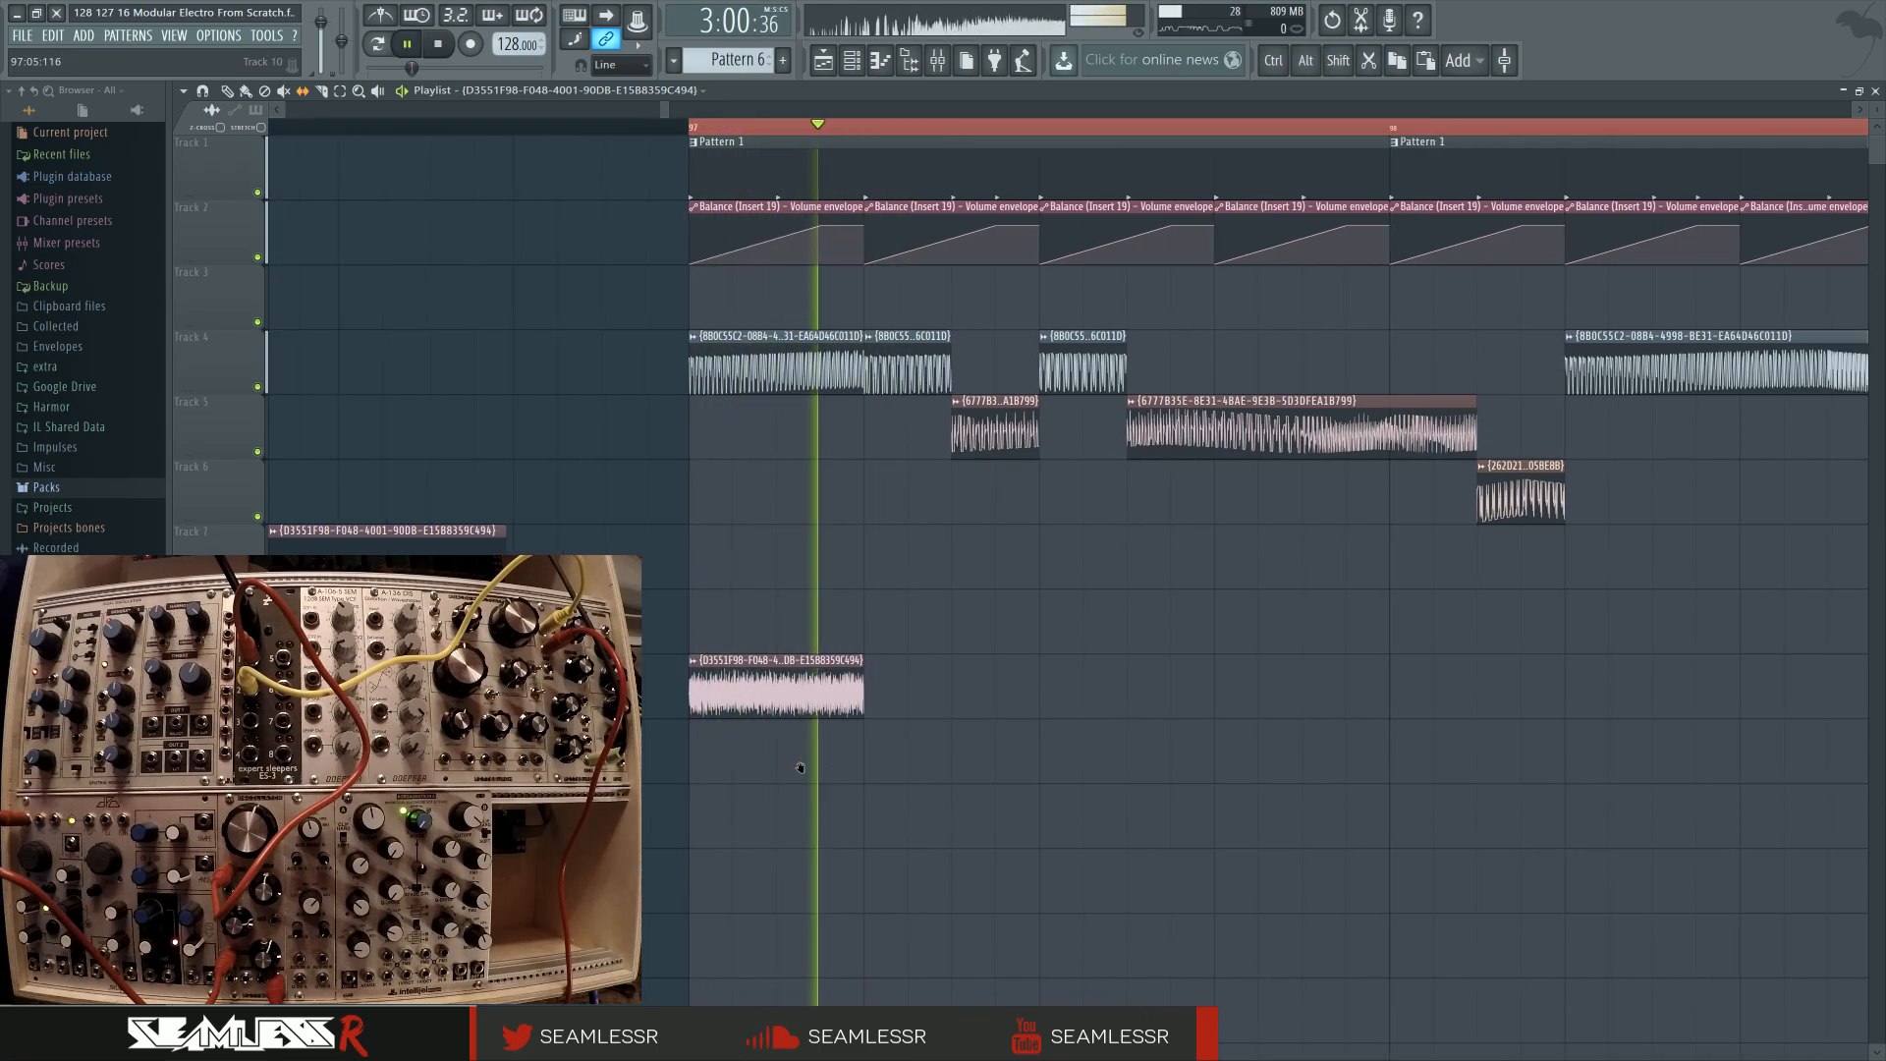
pyautogui.click(940, 61)
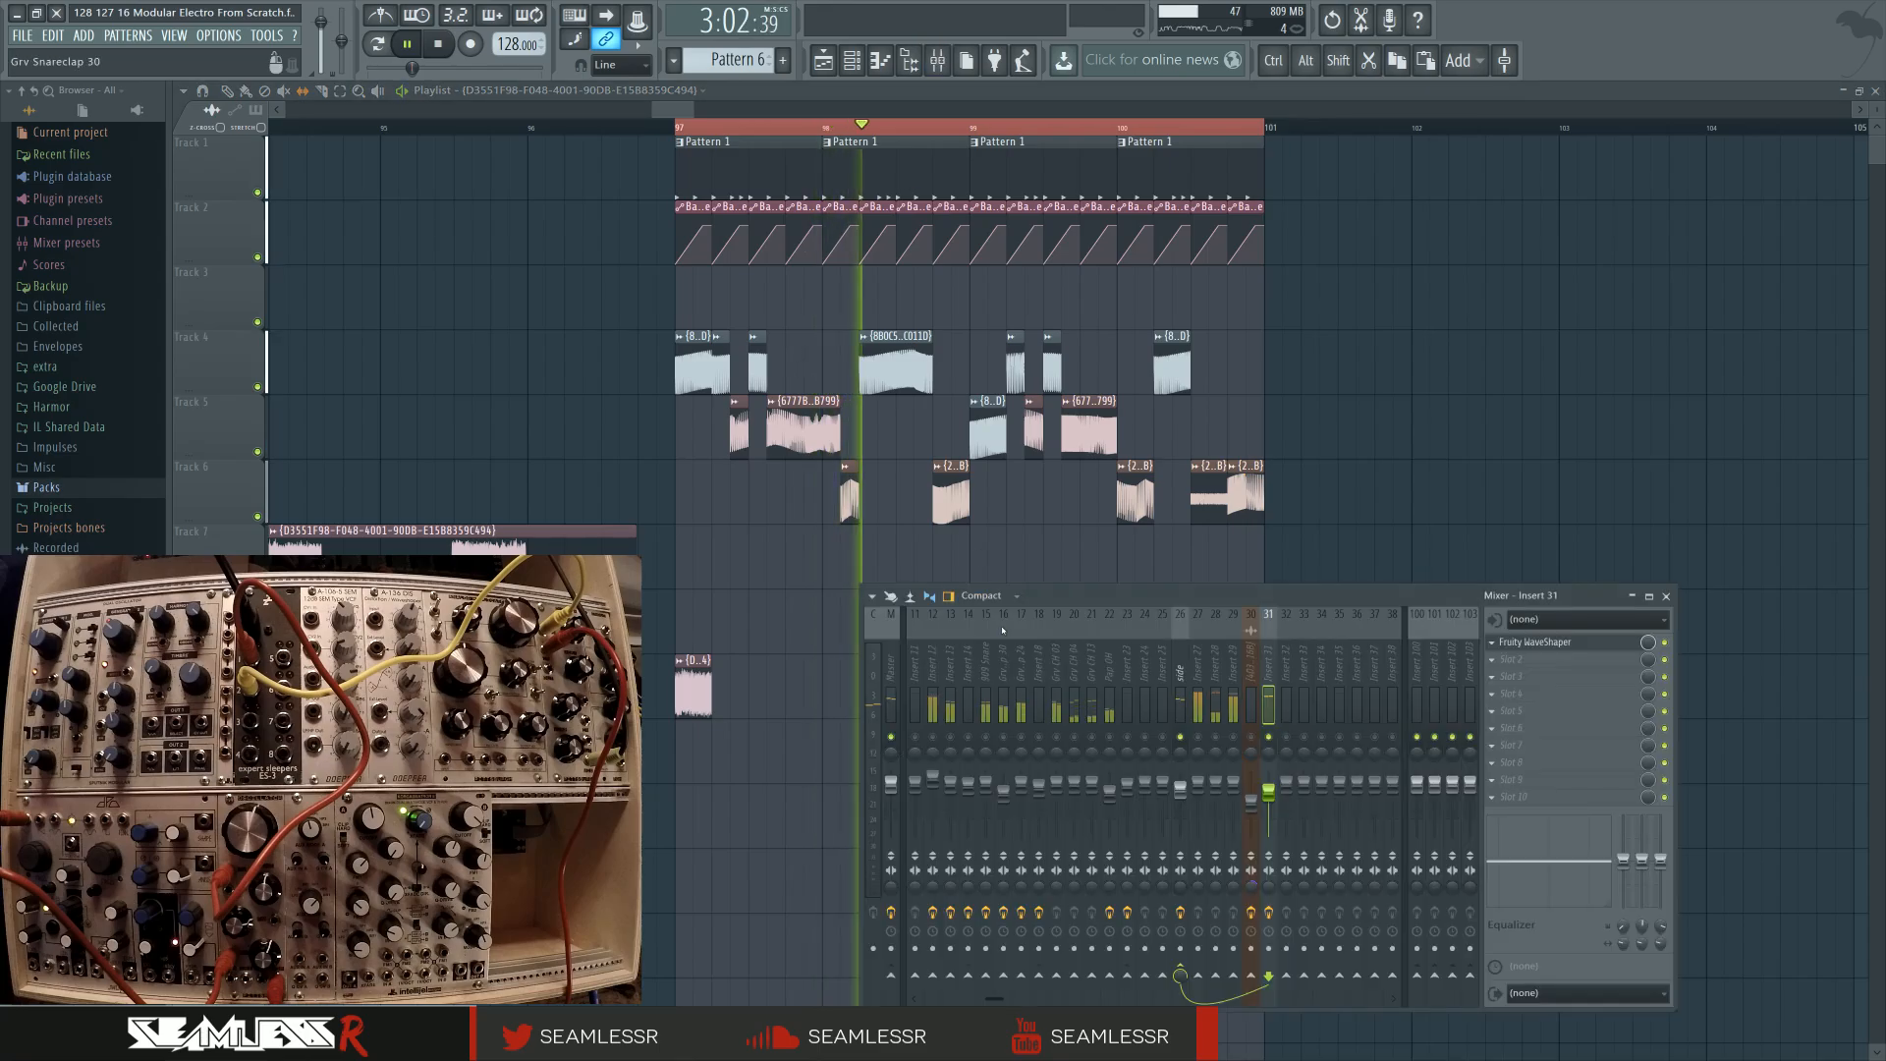
pyautogui.press('F9')
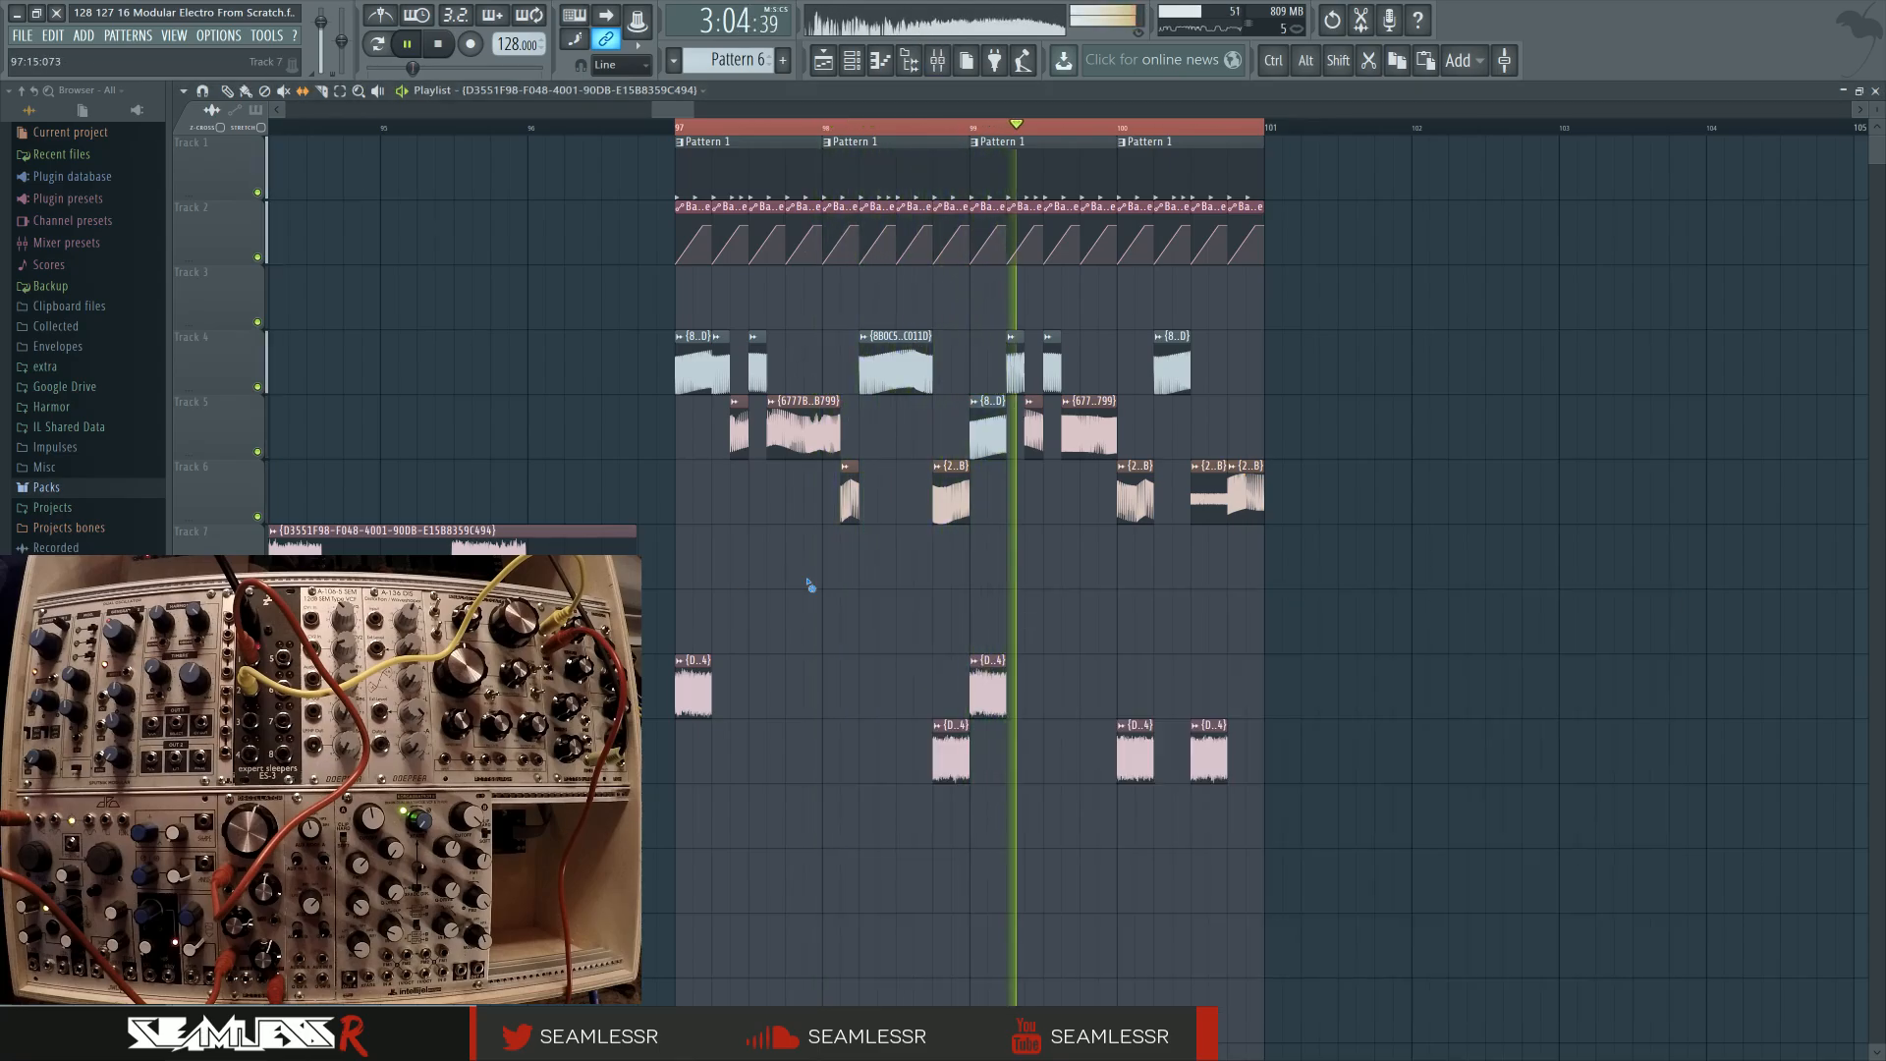
pyautogui.press('F9')
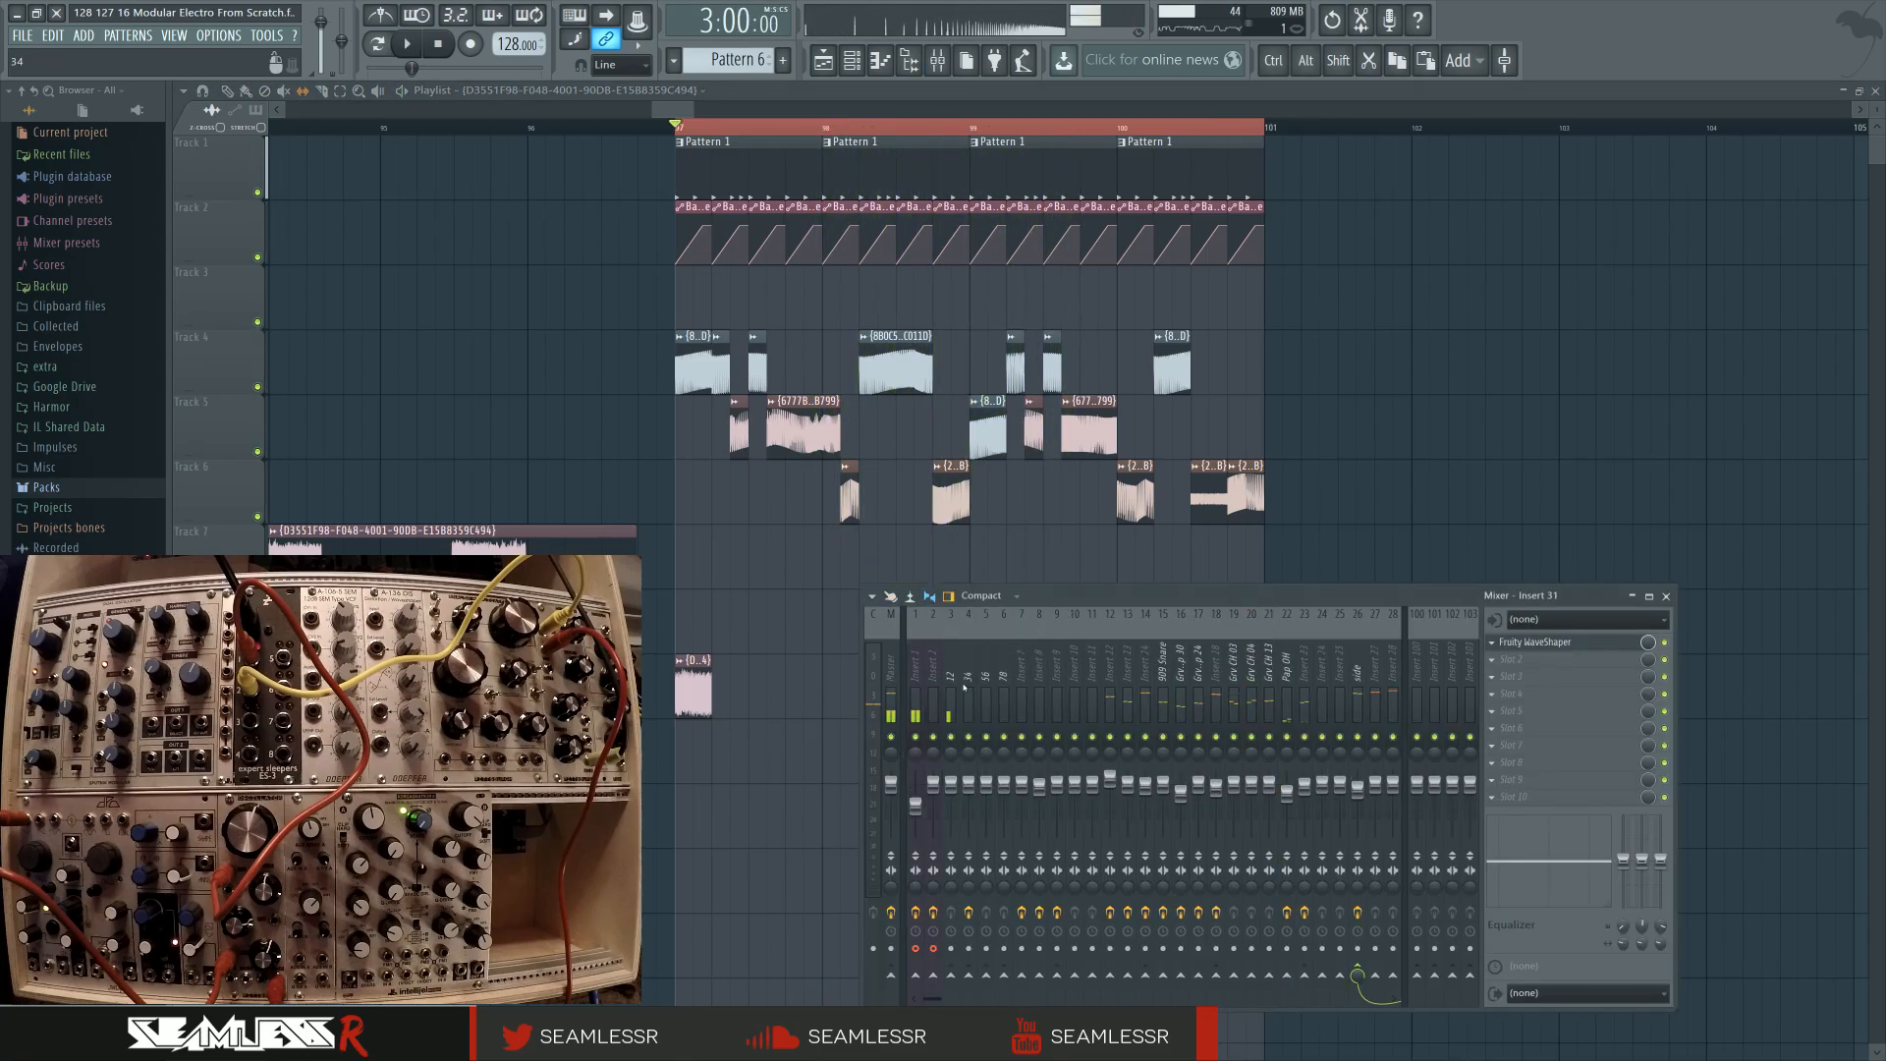
pyautogui.press('space')
pyautogui.press('F9')
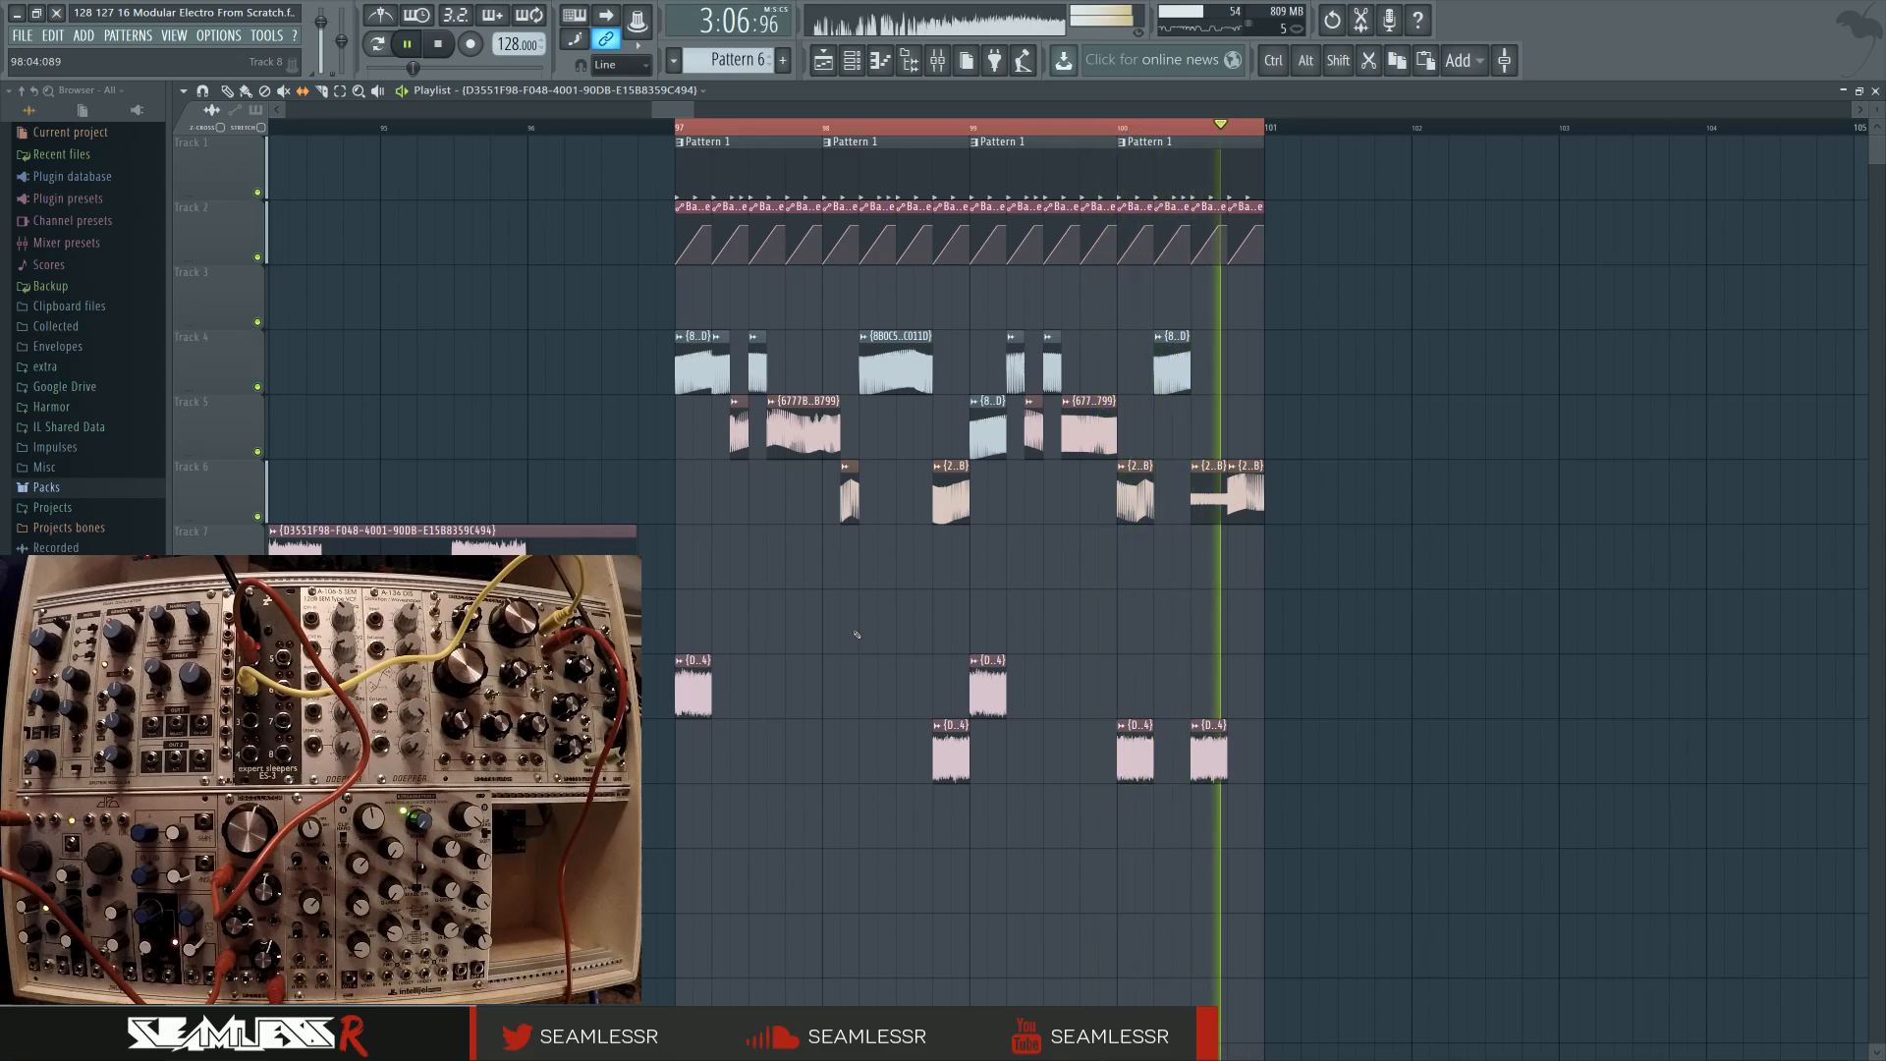
# Swap the track 5 clip before bar 100 with the track 6 clip at bar 100, trim the track 5 clip to one beat, and audition
pyautogui.scroll(1, 1117, 569)
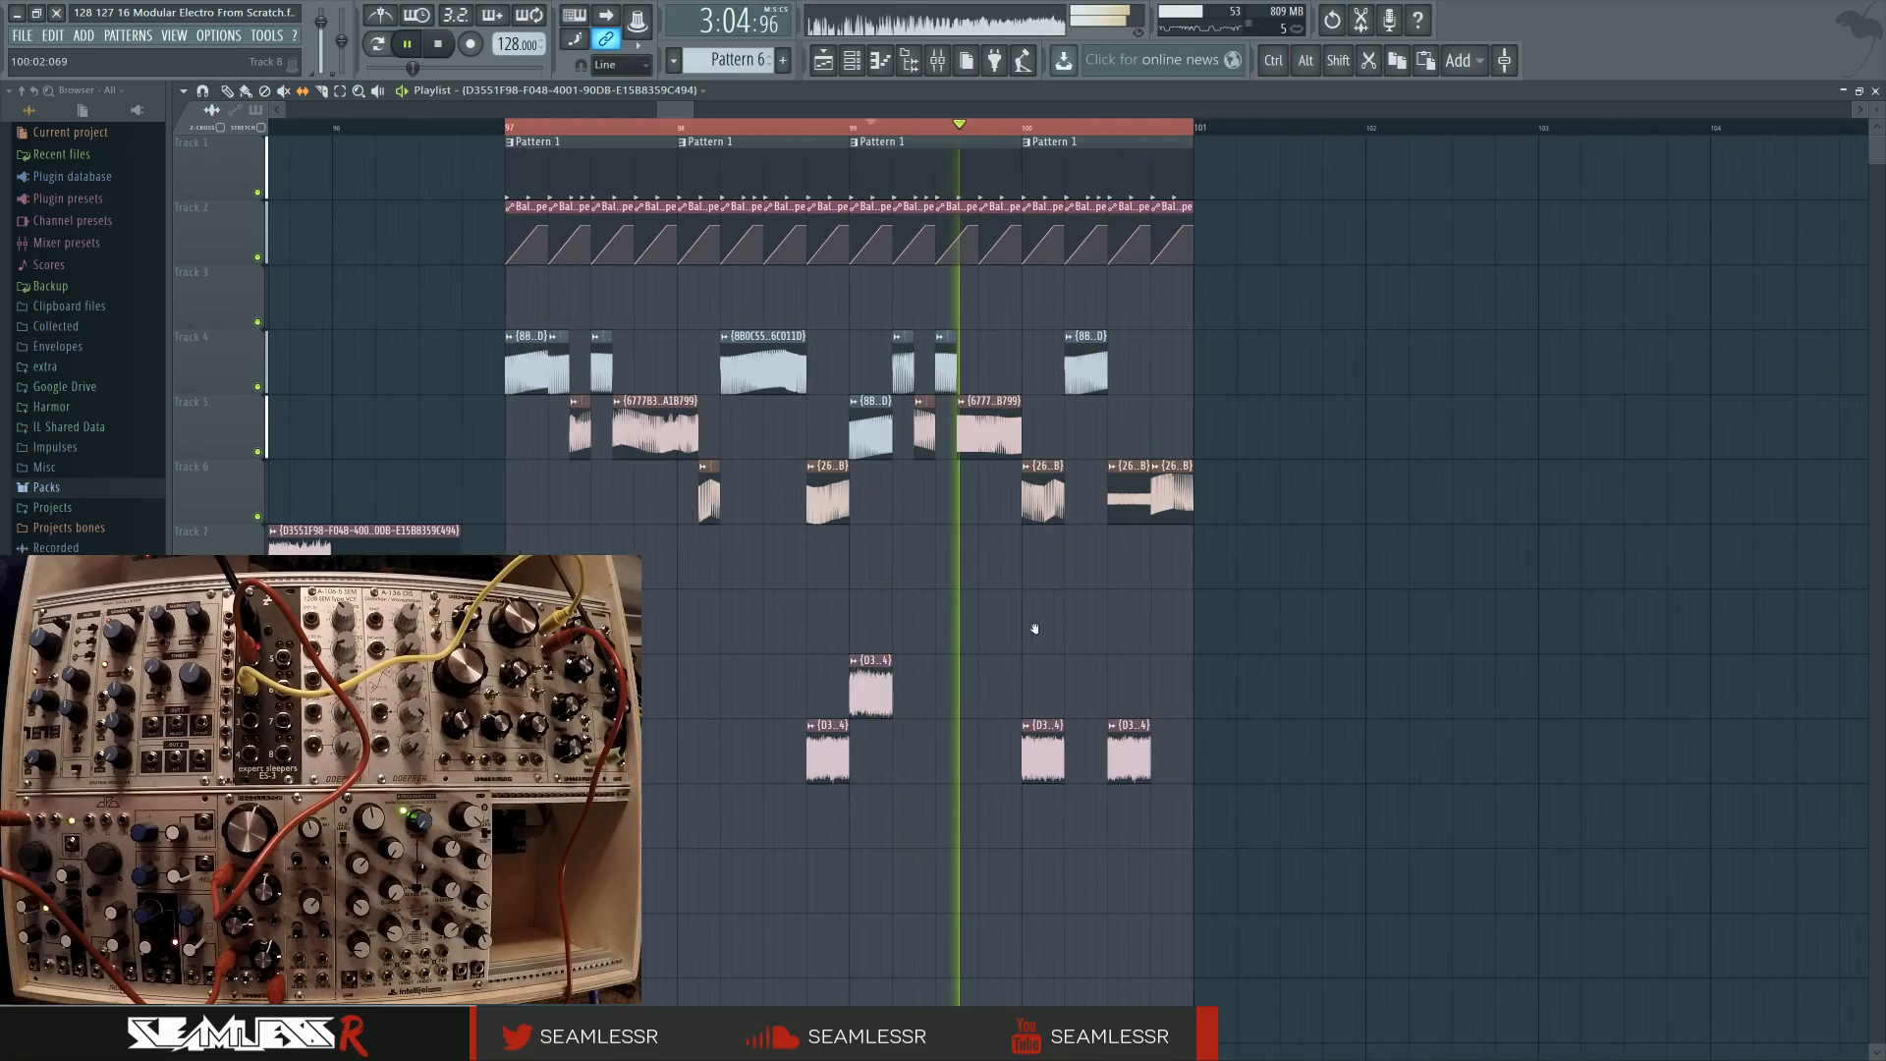
pyautogui.scroll(2, 1064, 632)
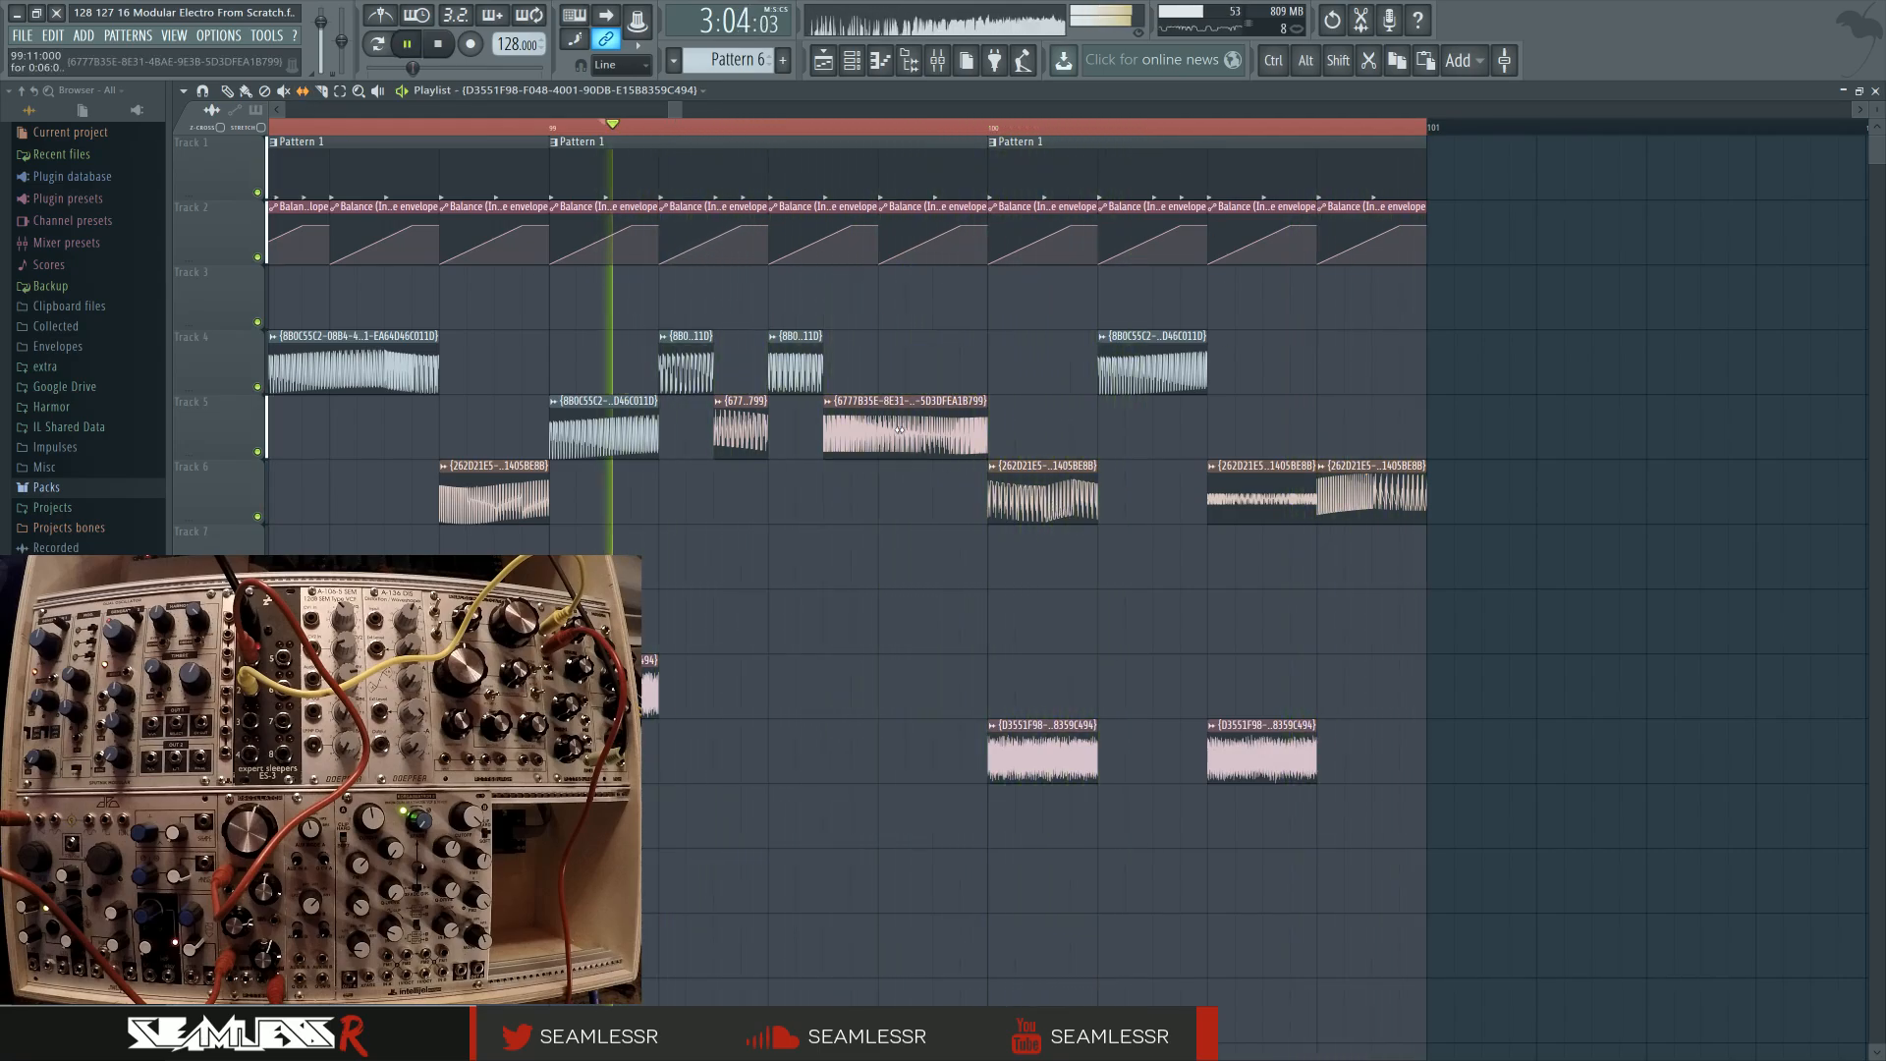
pyautogui.moveTo(839, 447); pyautogui.dragTo(899, 470)
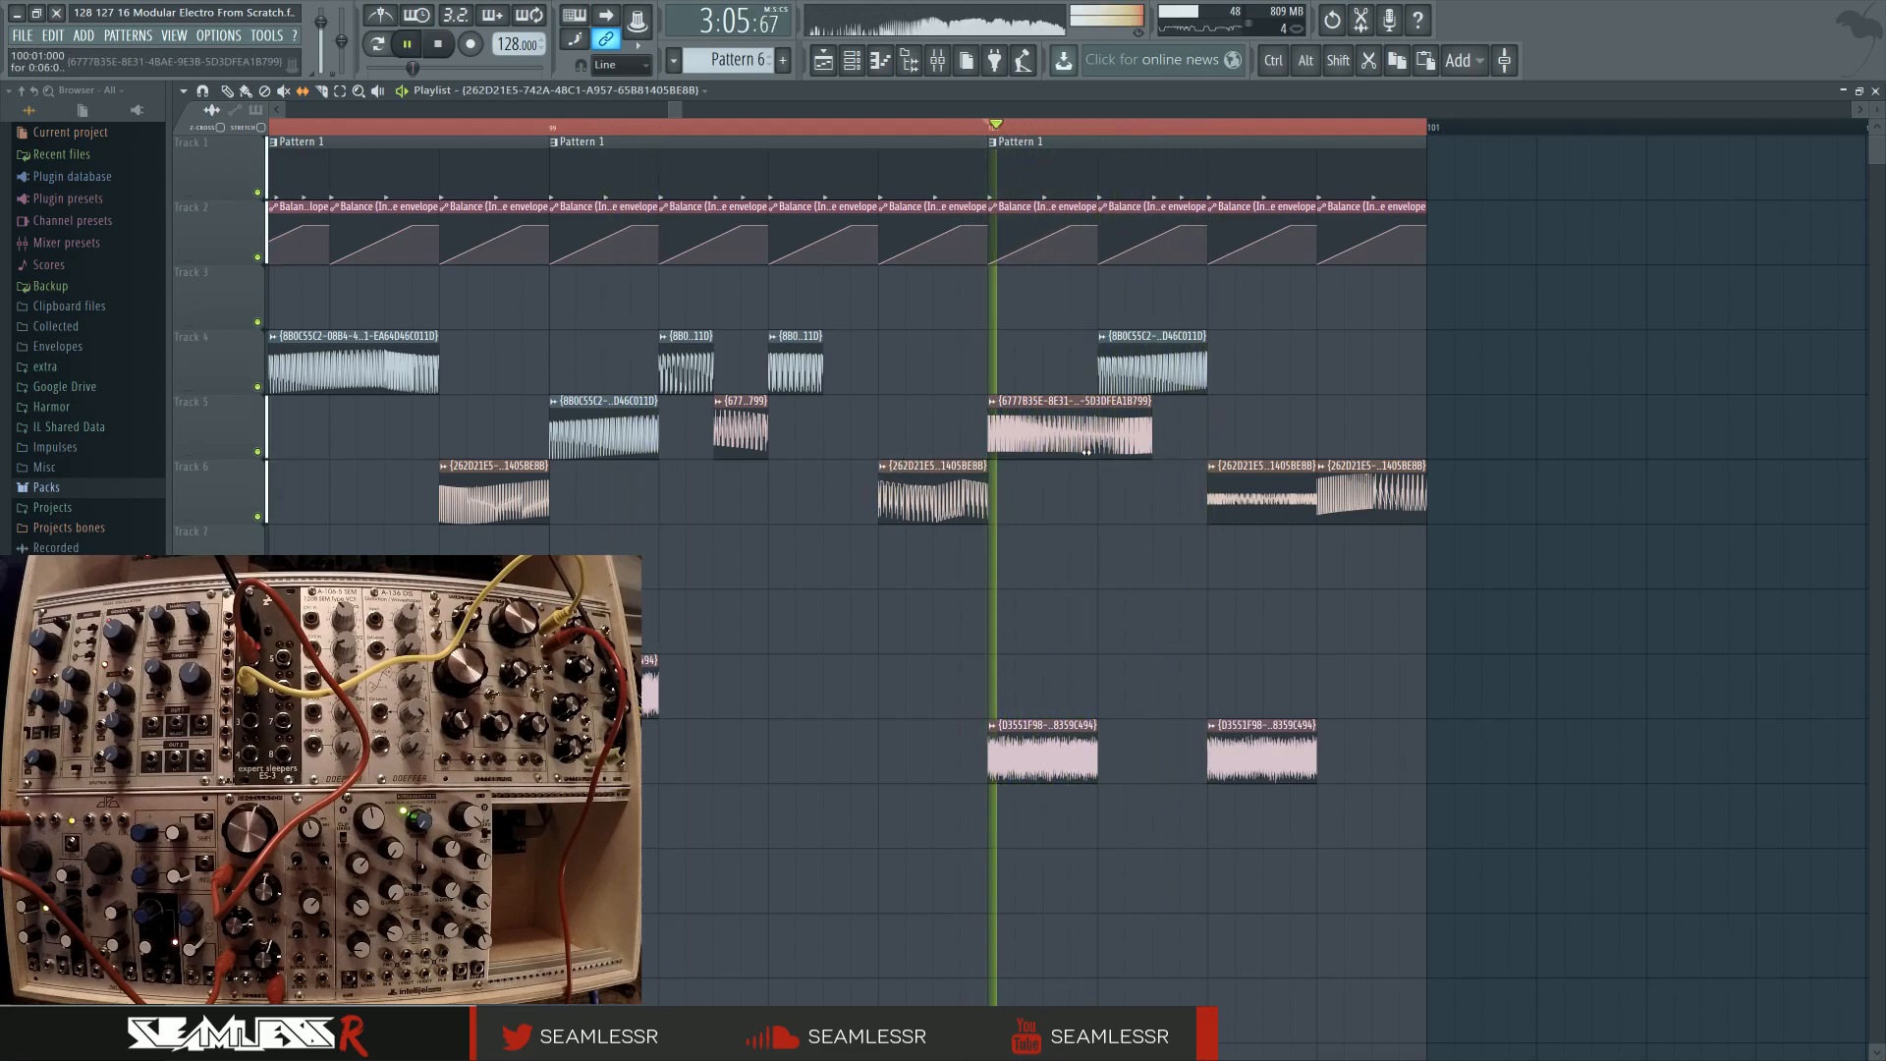
pyautogui.moveTo(1086, 447); pyautogui.dragTo(1050, 430)
pyautogui.press('space')
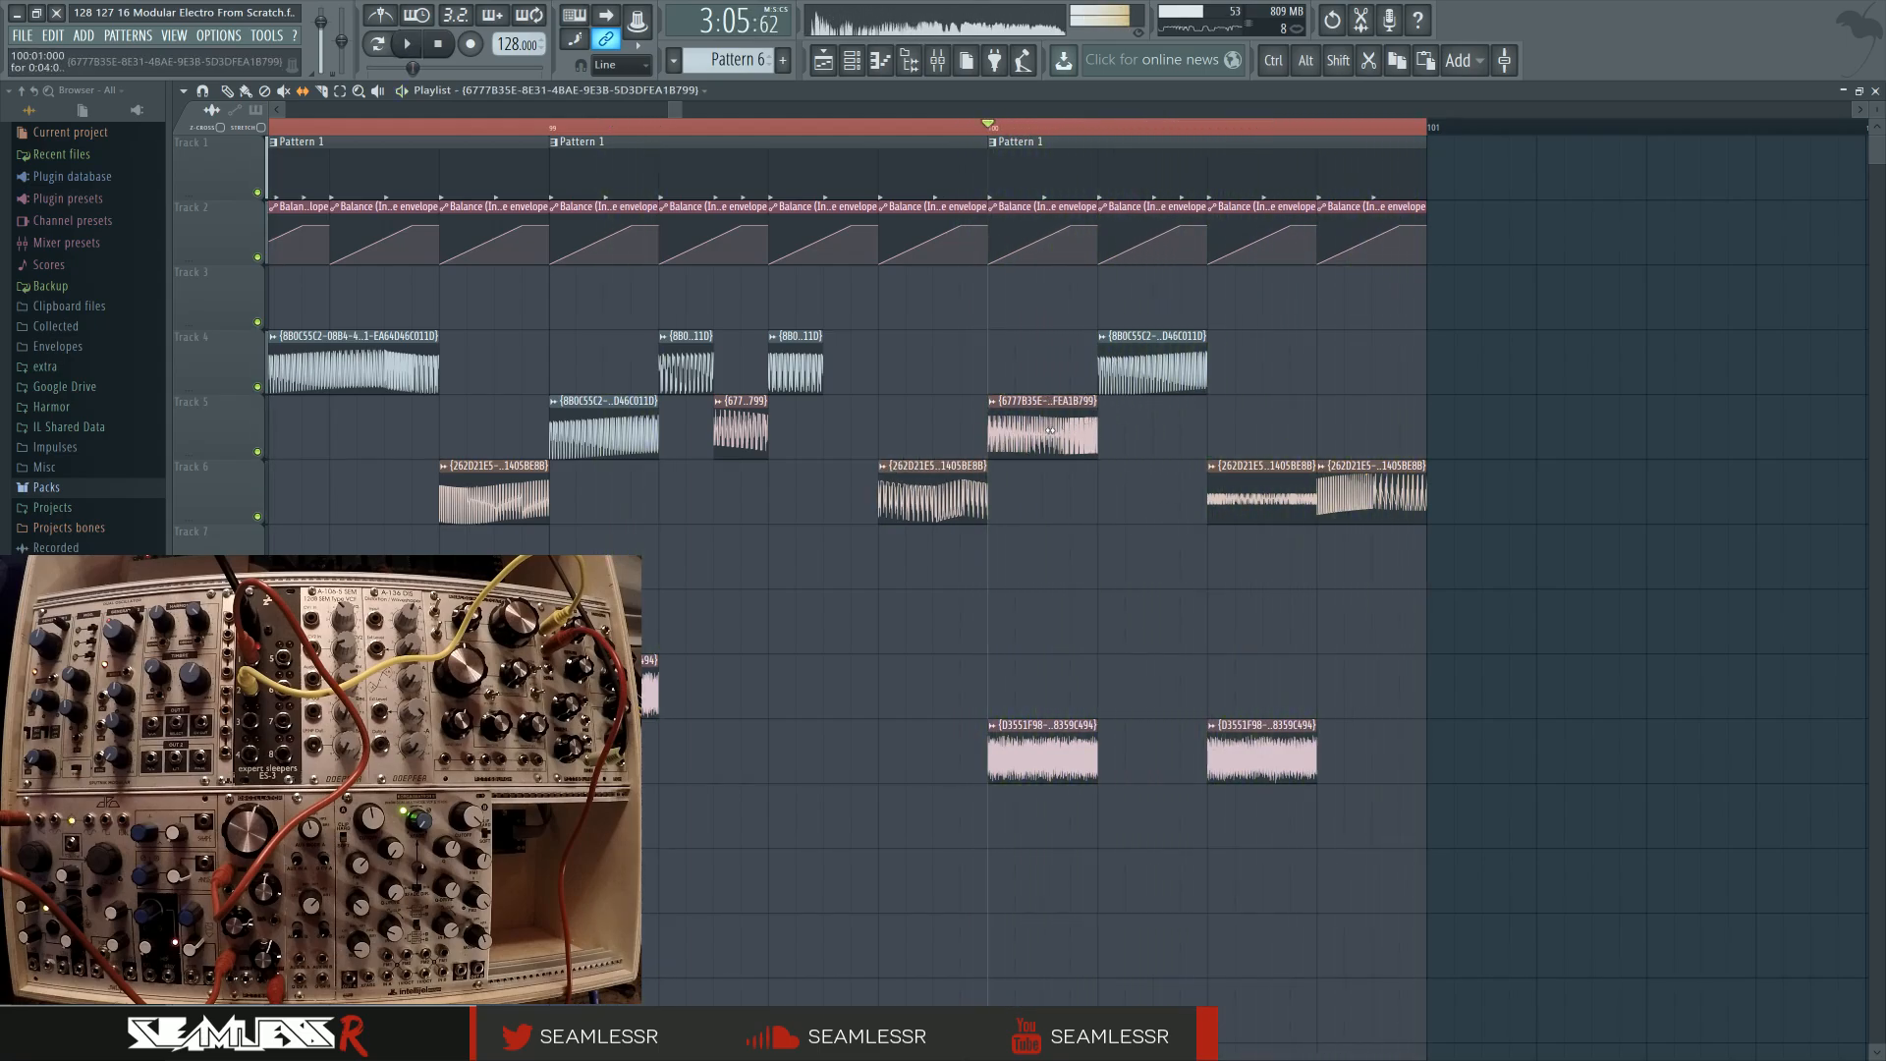
pyautogui.press('space')
pyautogui.press('space')
pyautogui.press('space')
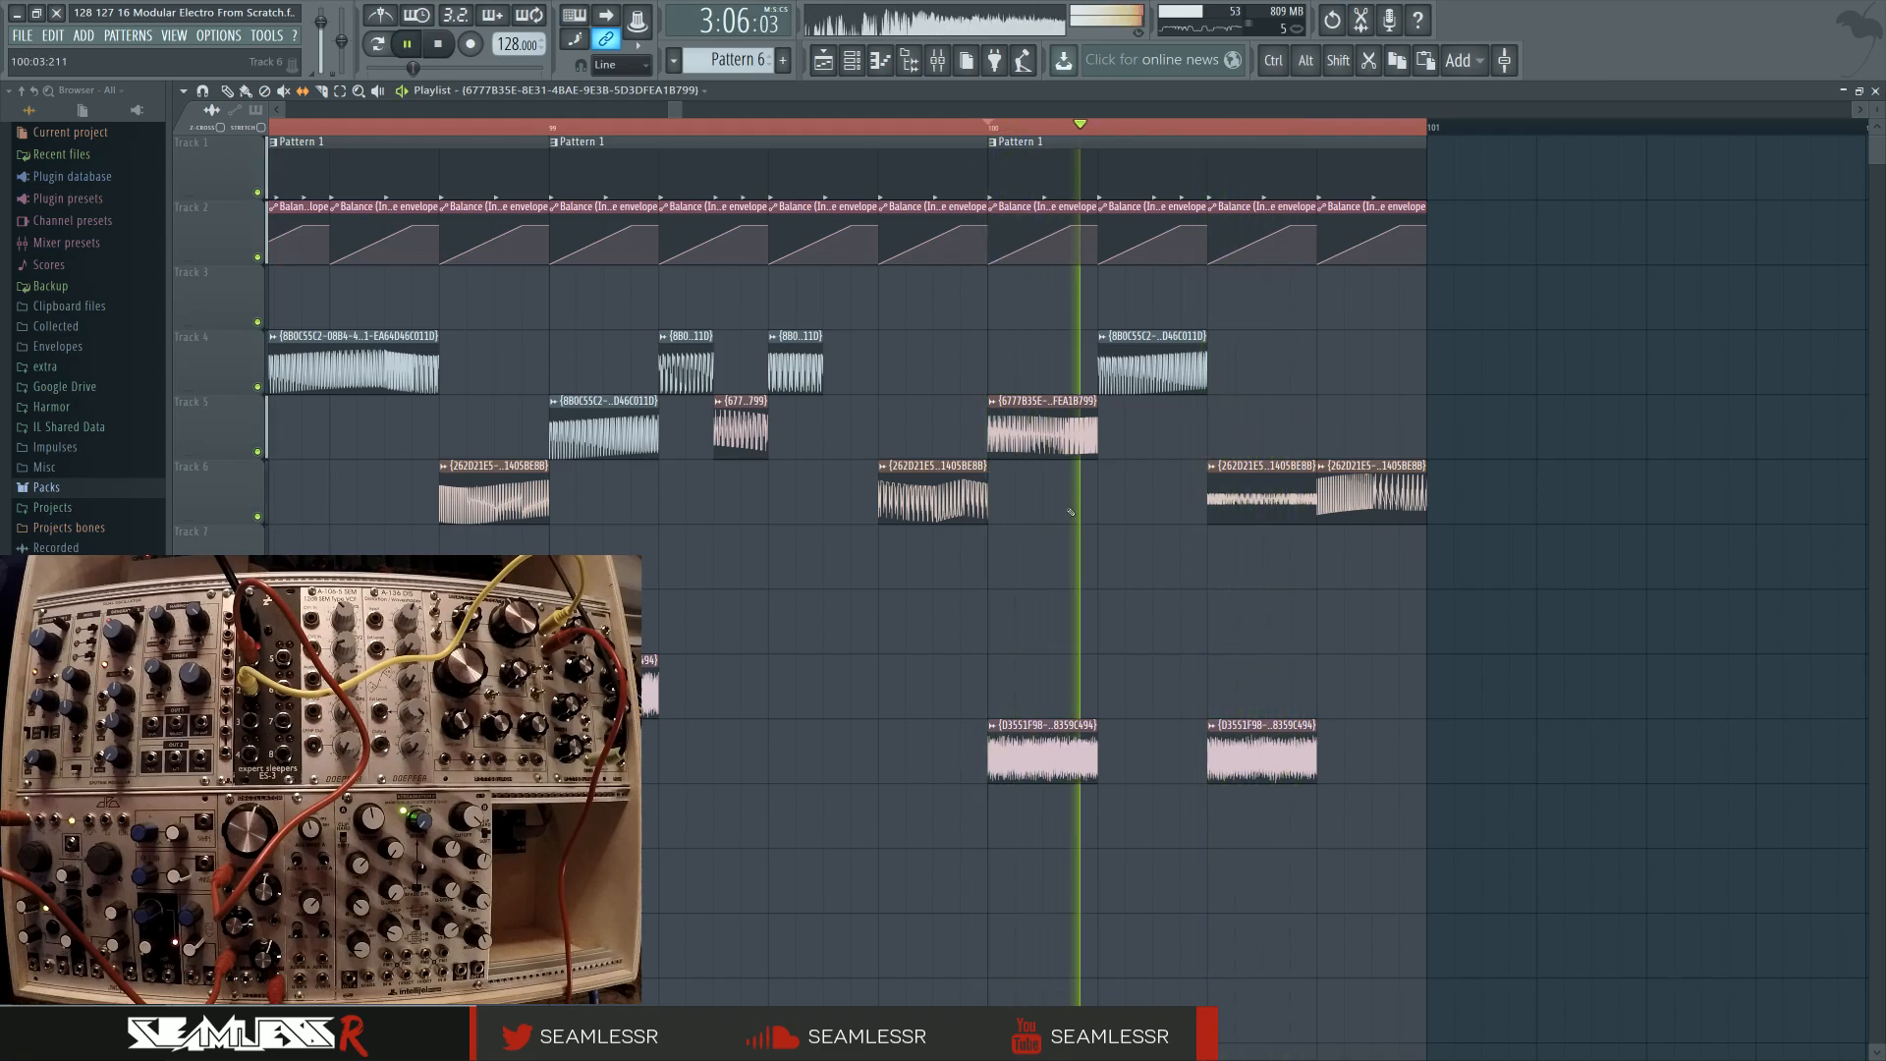
pyautogui.press('space')
pyautogui.press('space')
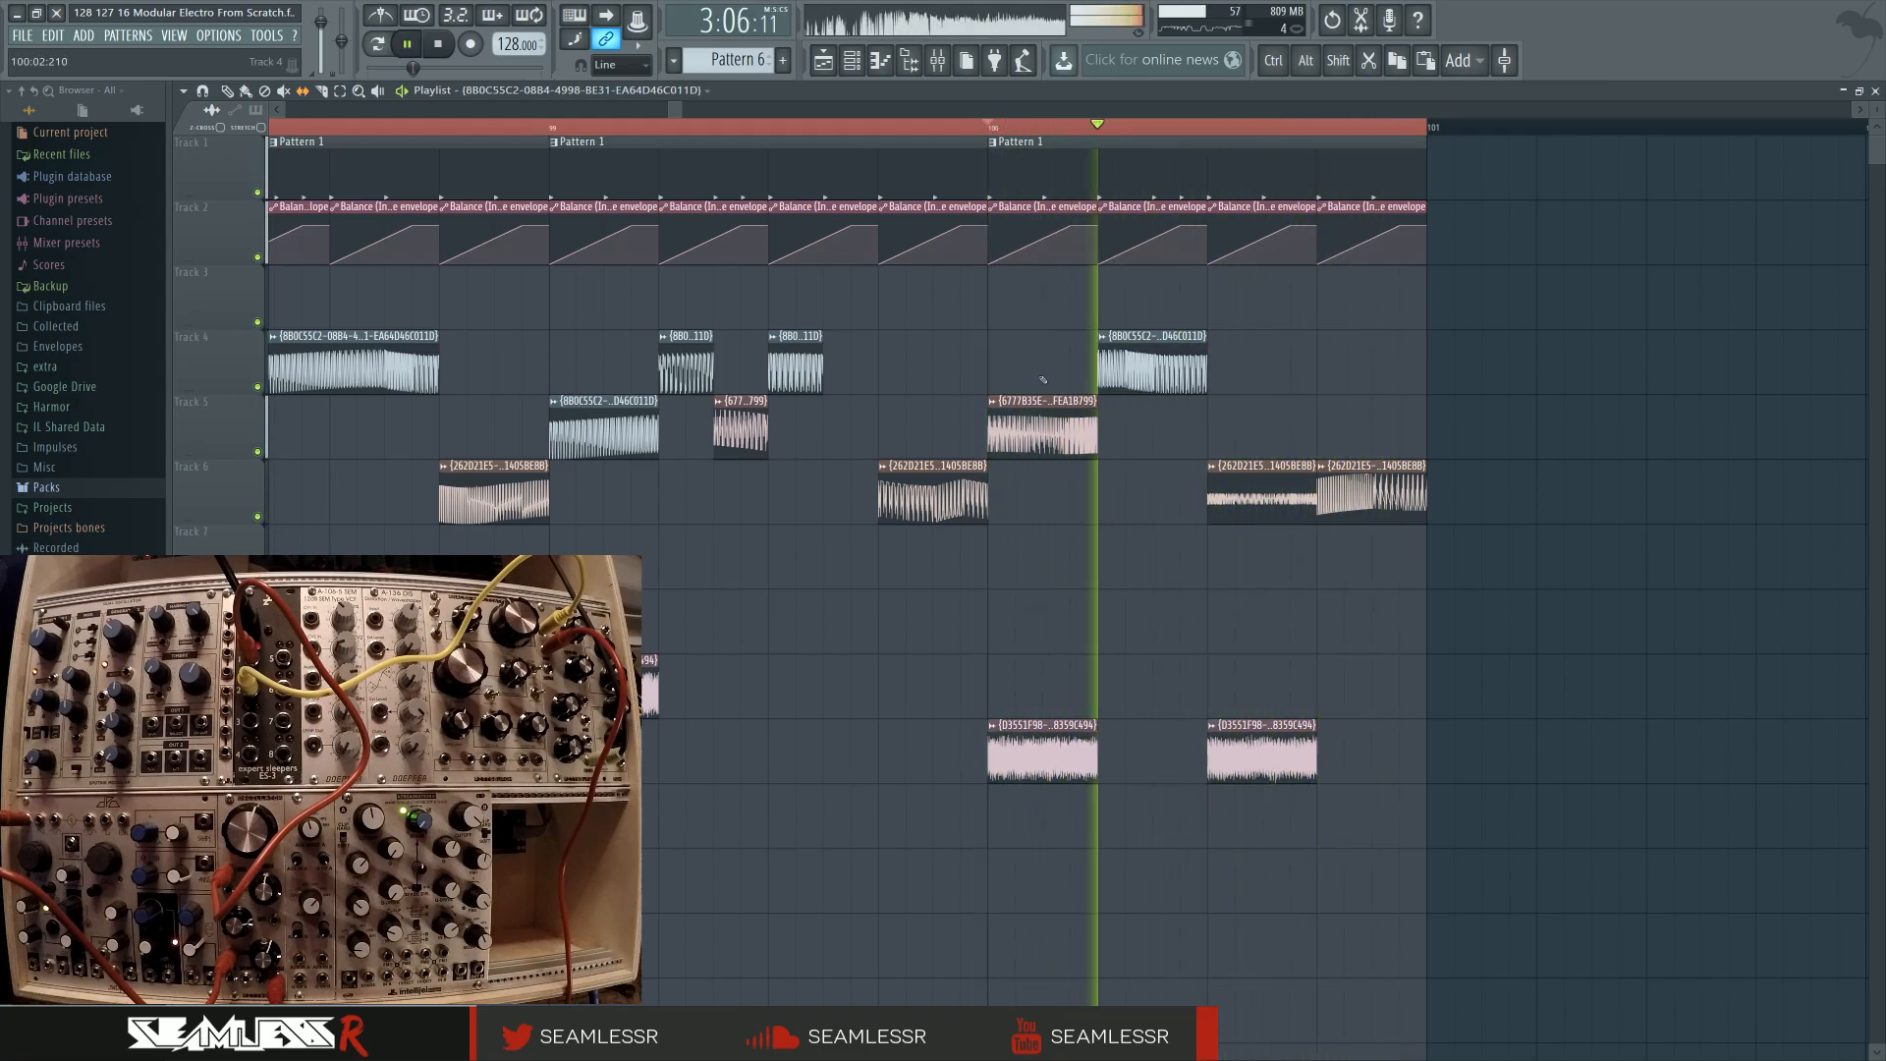
# Slip the audio inside the track 4 clip on beat 2 of bar 100 through several offsets, auditioning each from bar 100
pyautogui.moveTo(1192, 378); pyautogui.dragTo(1141, 377)
pyautogui.press('space')
pyautogui.press('space')
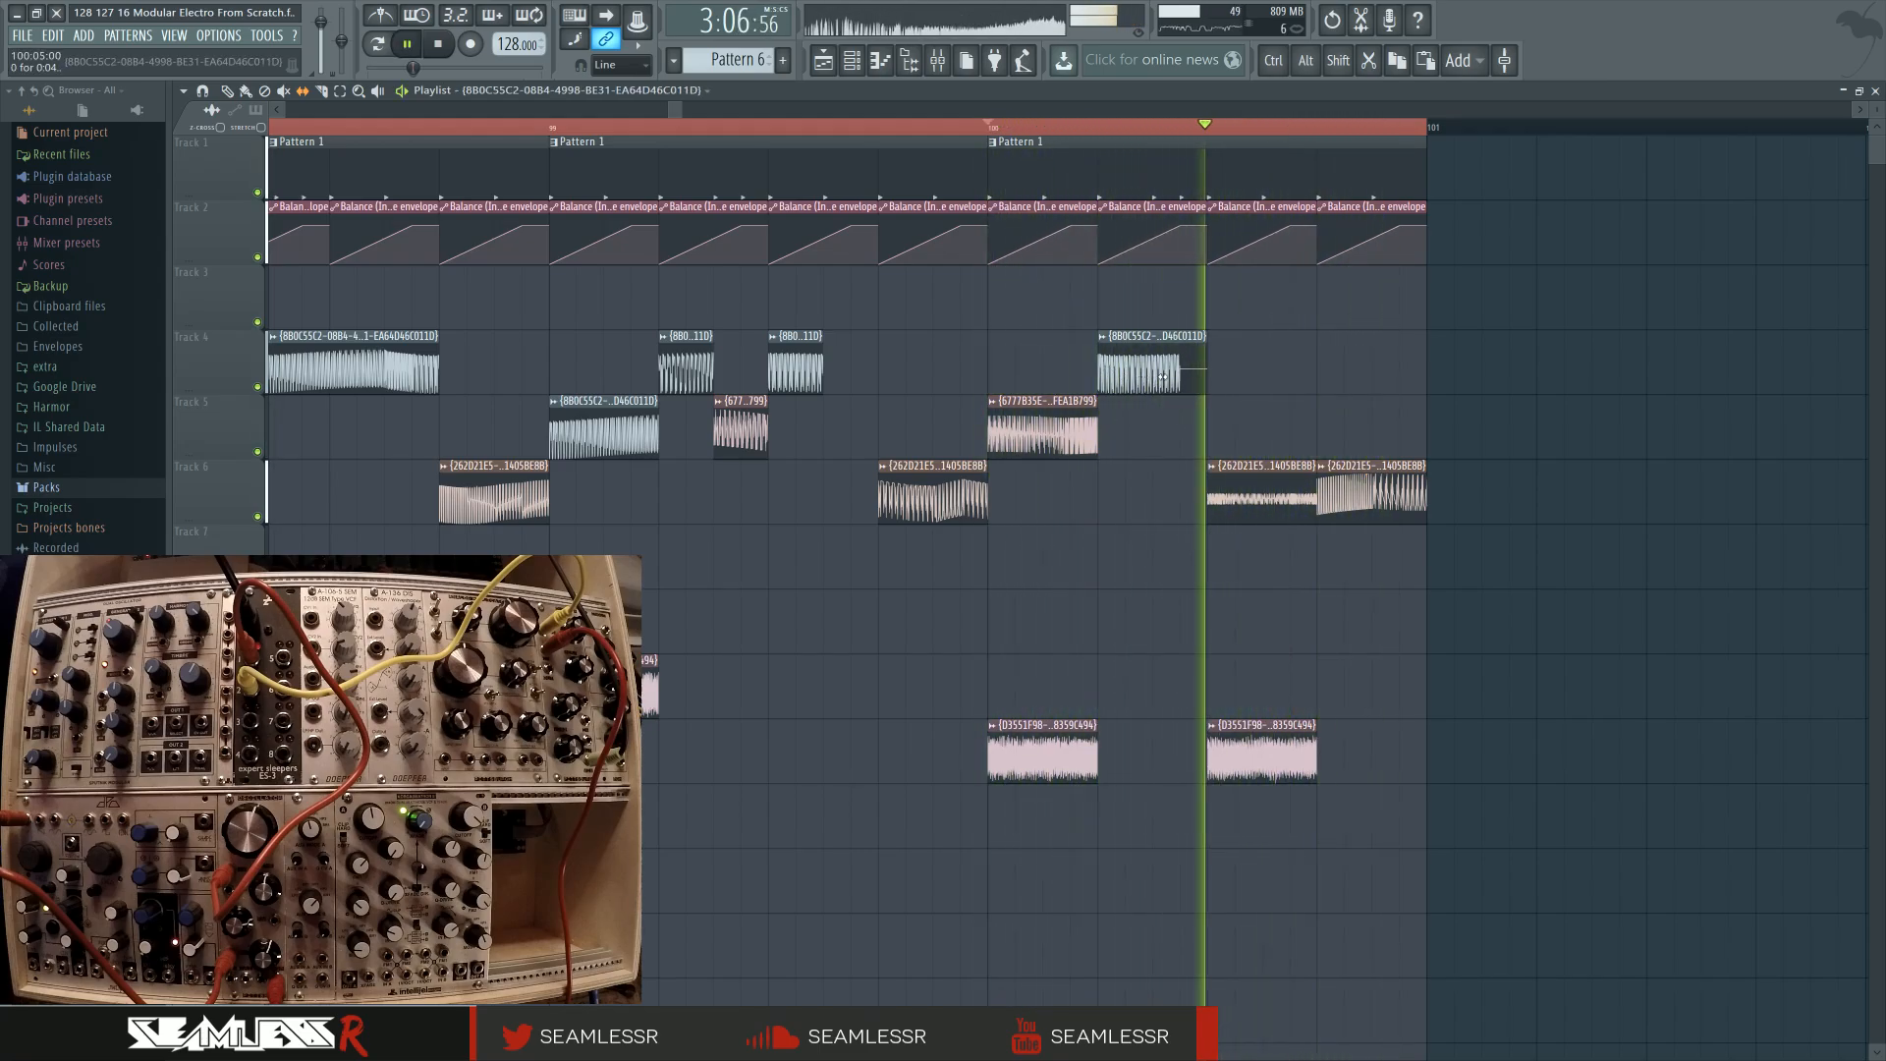
pyautogui.moveTo(1174, 381); pyautogui.dragTo(1110, 382)
pyautogui.press('space')
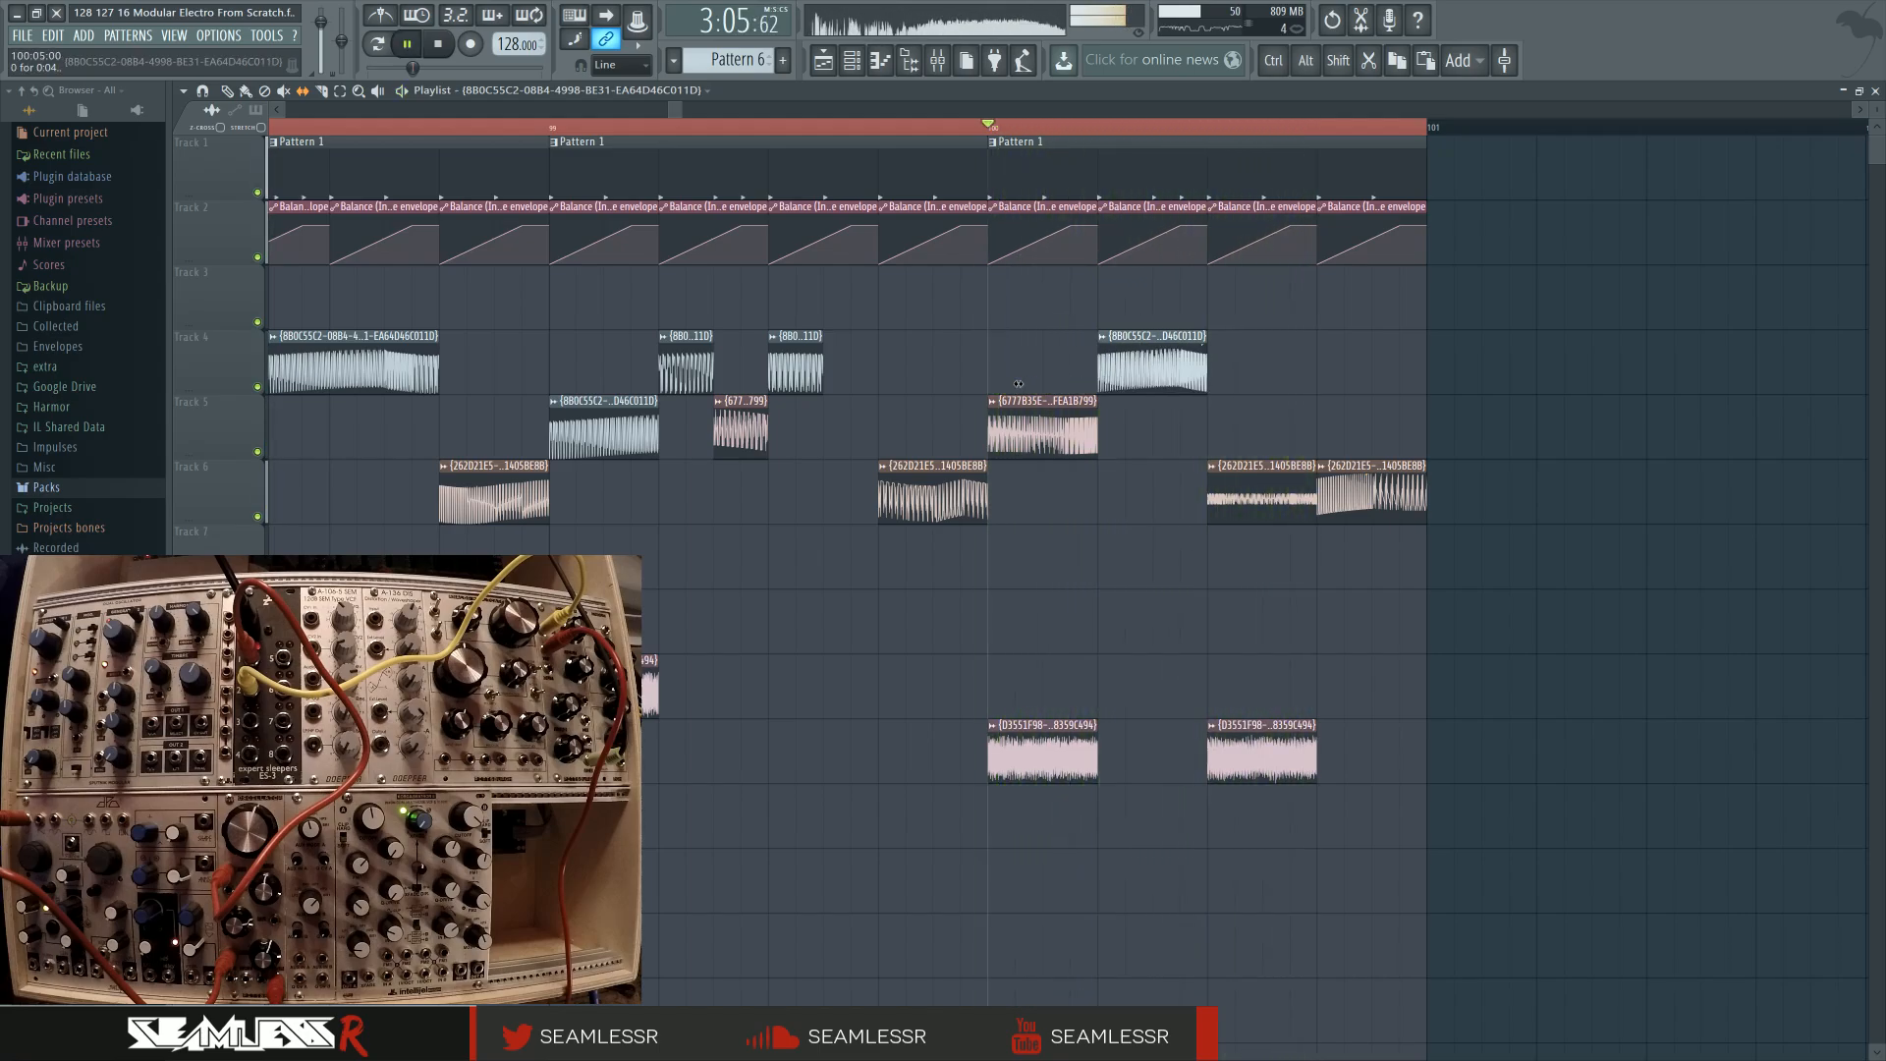
pyautogui.press('space')
pyautogui.press('space')
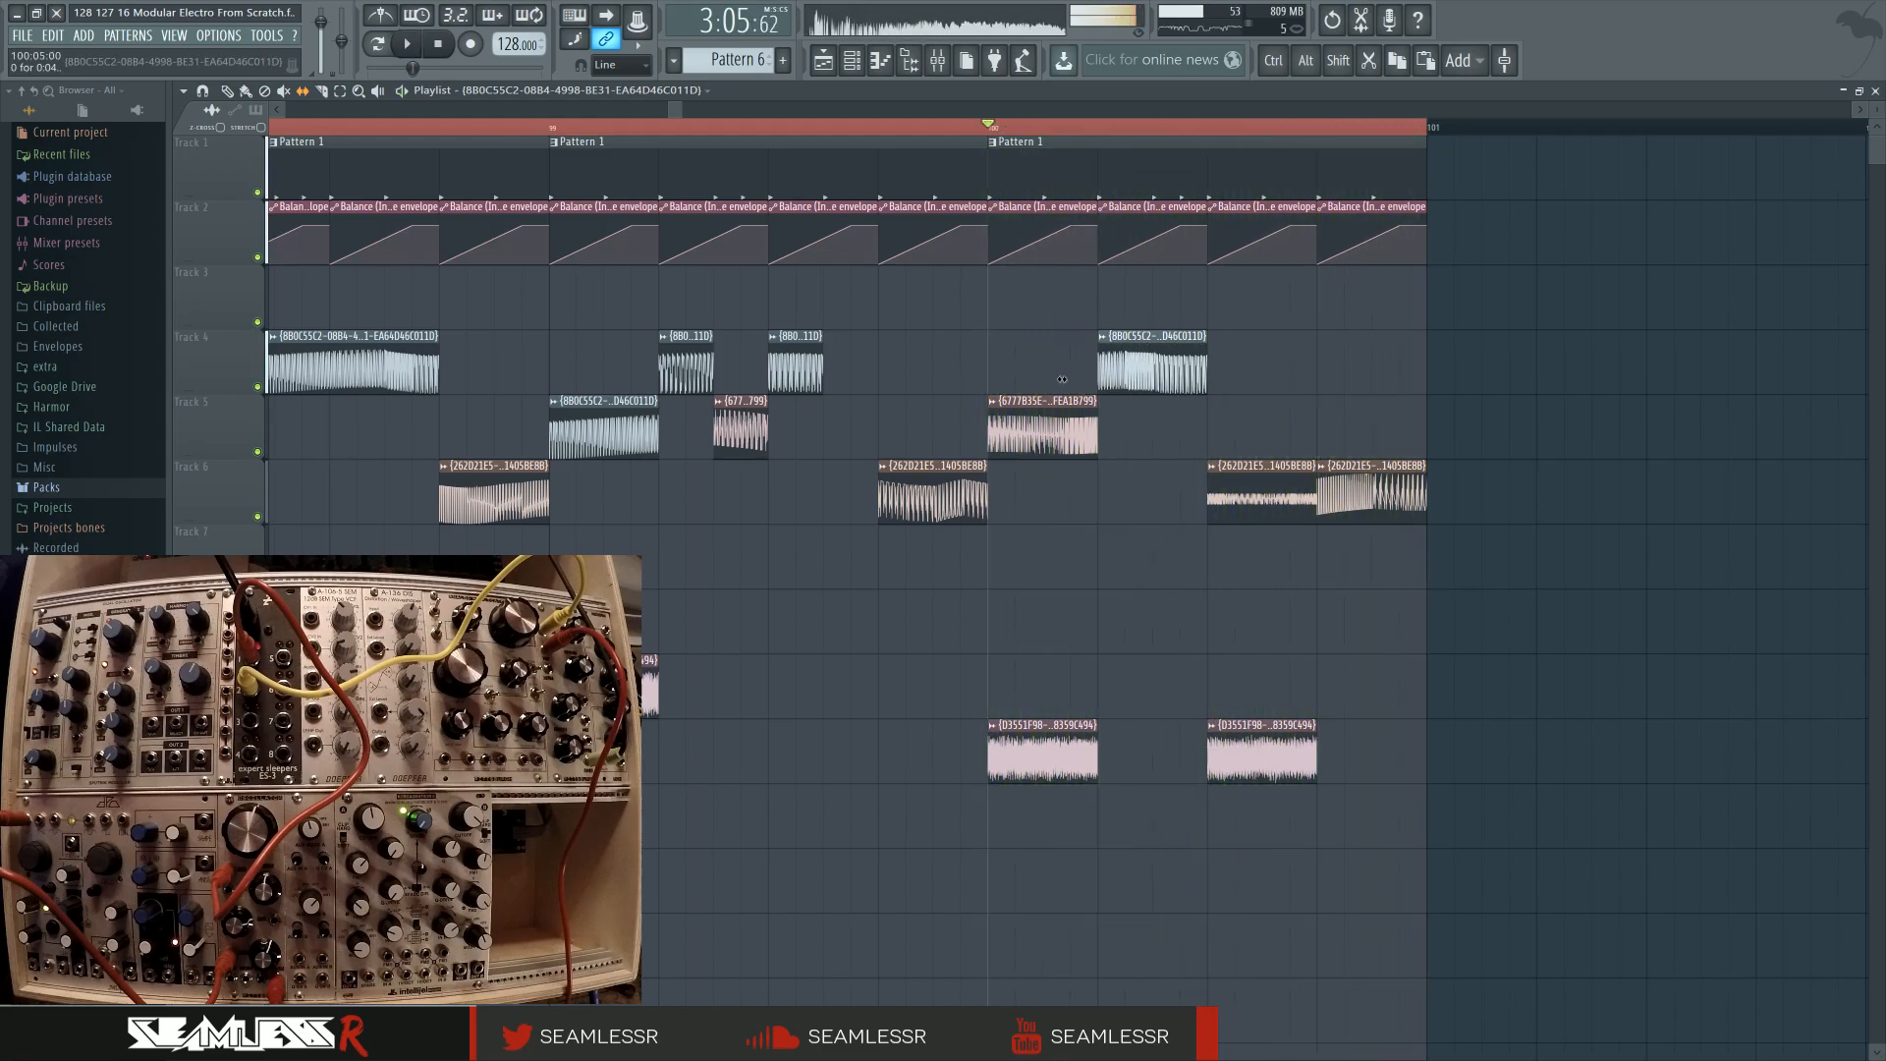
pyautogui.press('space')
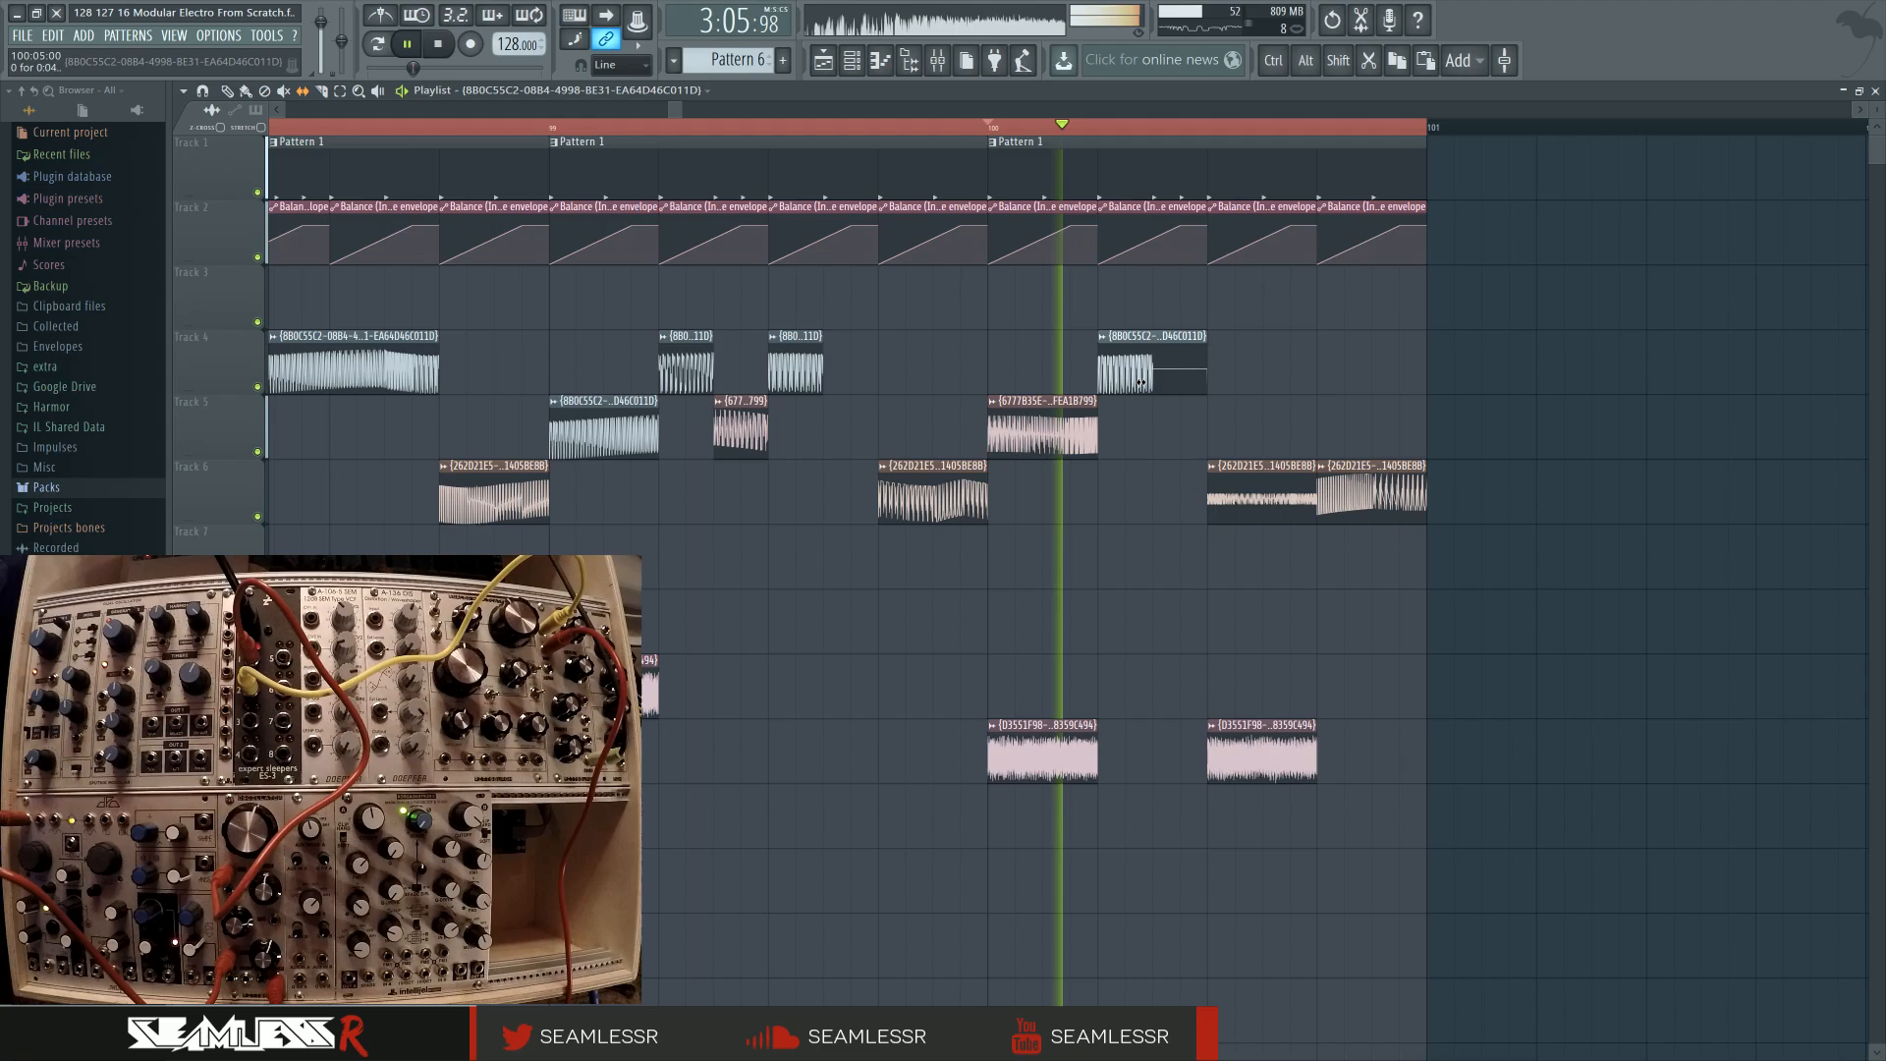
pyautogui.moveTo(1141, 382); pyautogui.dragTo(1167, 381)
pyautogui.press('space')
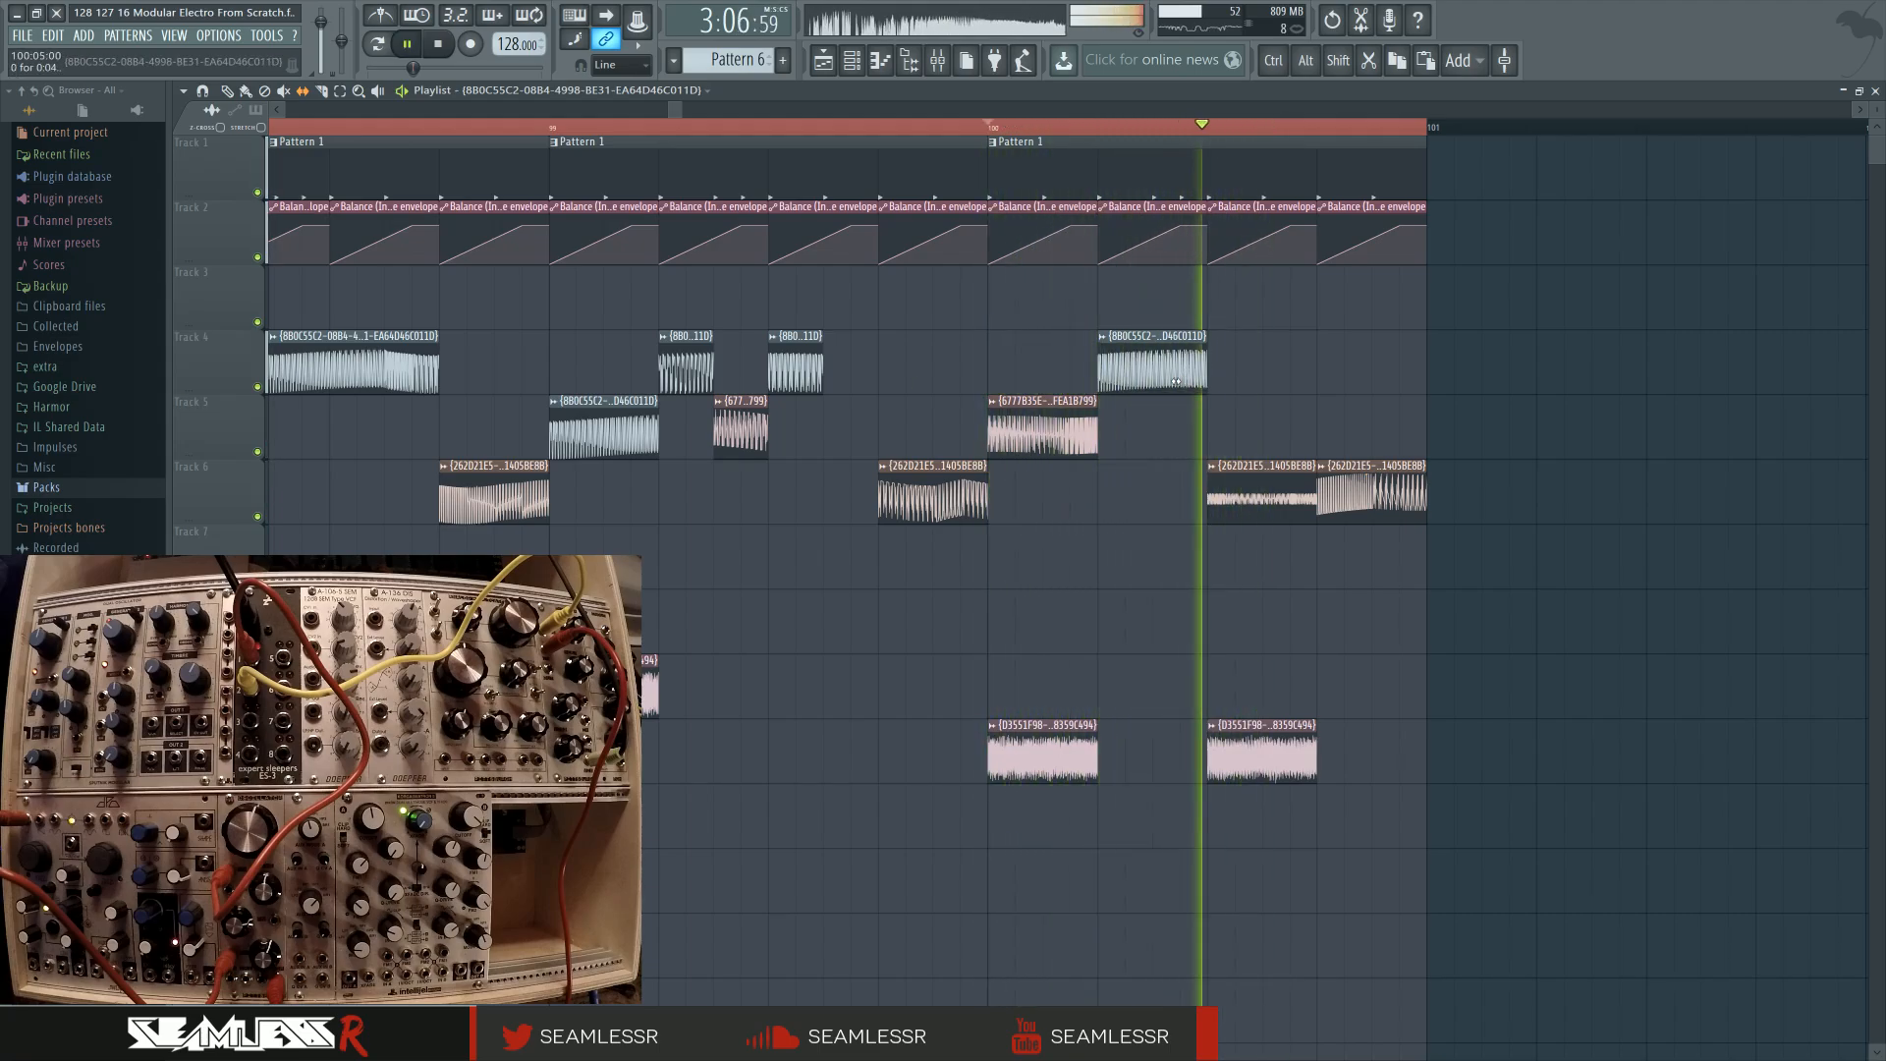
pyautogui.press('space')
pyautogui.press('space')
pyautogui.moveTo(1174, 375); pyautogui.dragTo(1257, 365)
pyautogui.press('space')
pyautogui.press('space')
pyautogui.press('space')
pyautogui.press('space')
pyautogui.press('space')
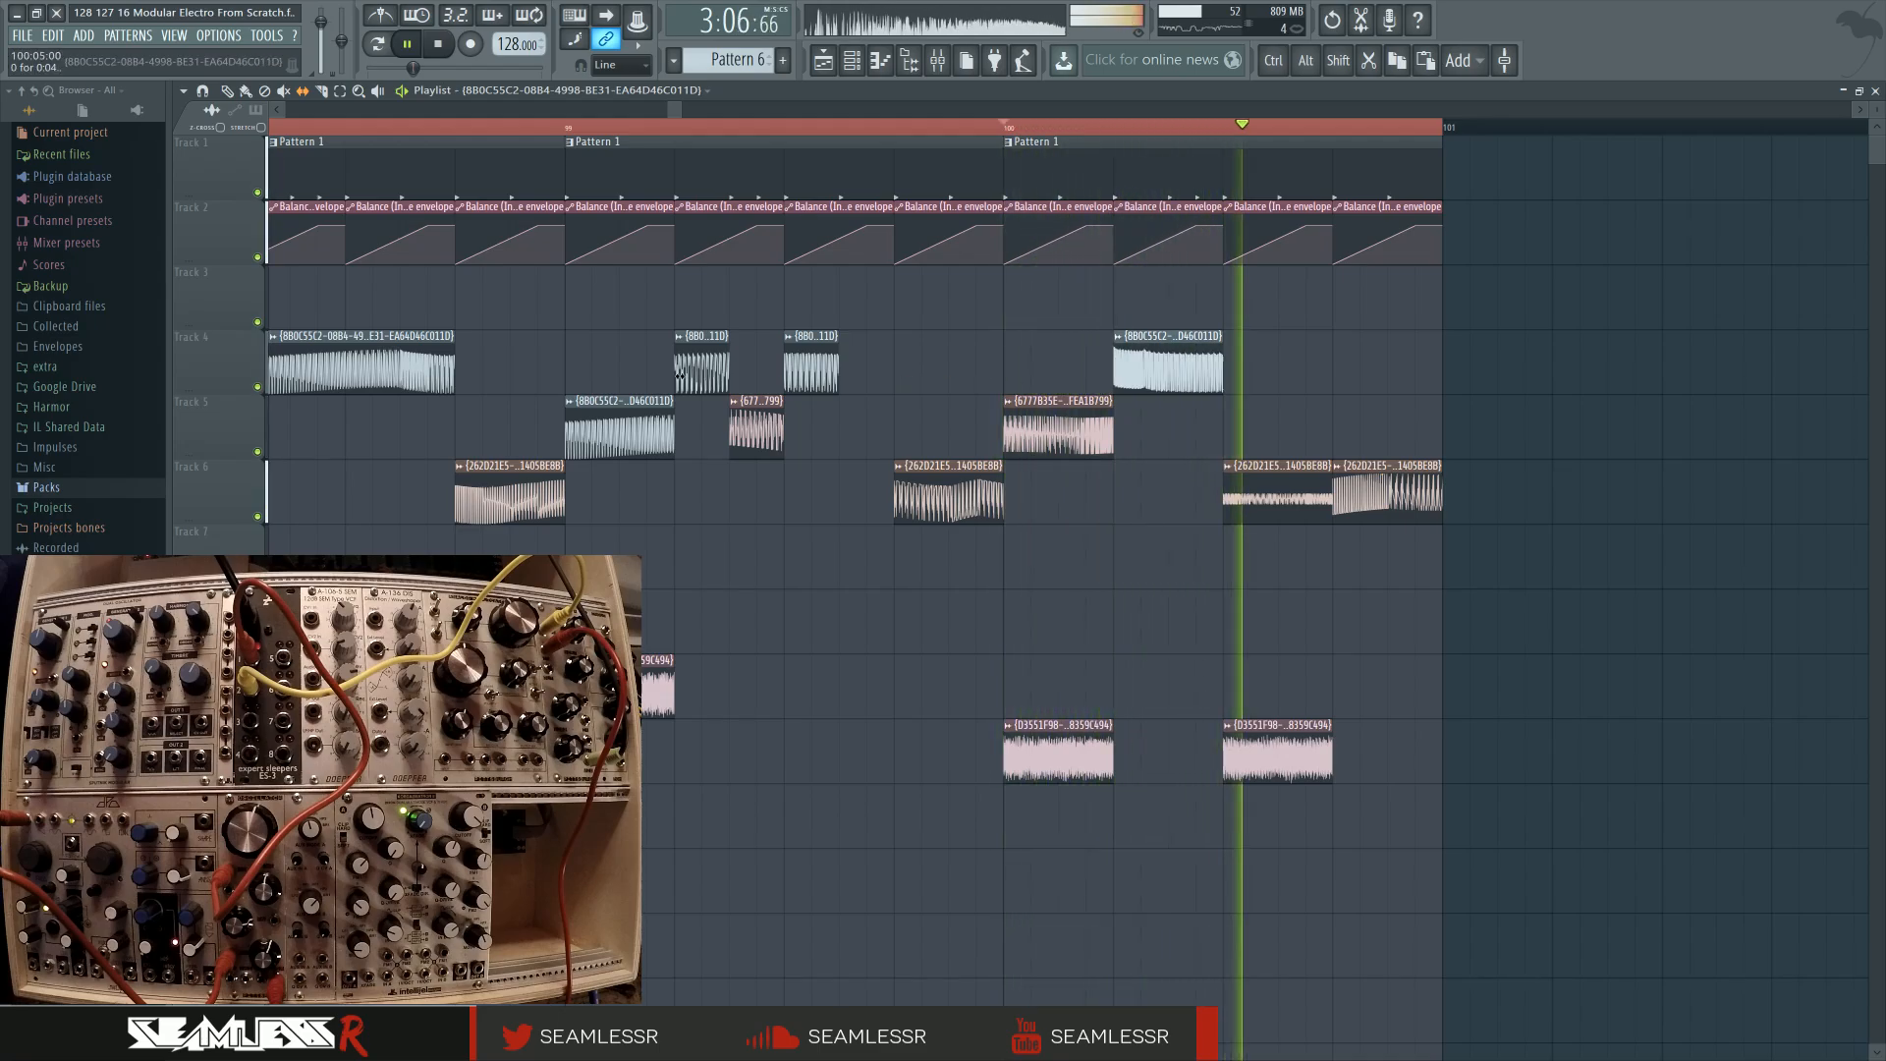
pyautogui.press('space')
pyautogui.press('space')
pyautogui.moveTo(679, 376); pyautogui.dragTo(953, 383)
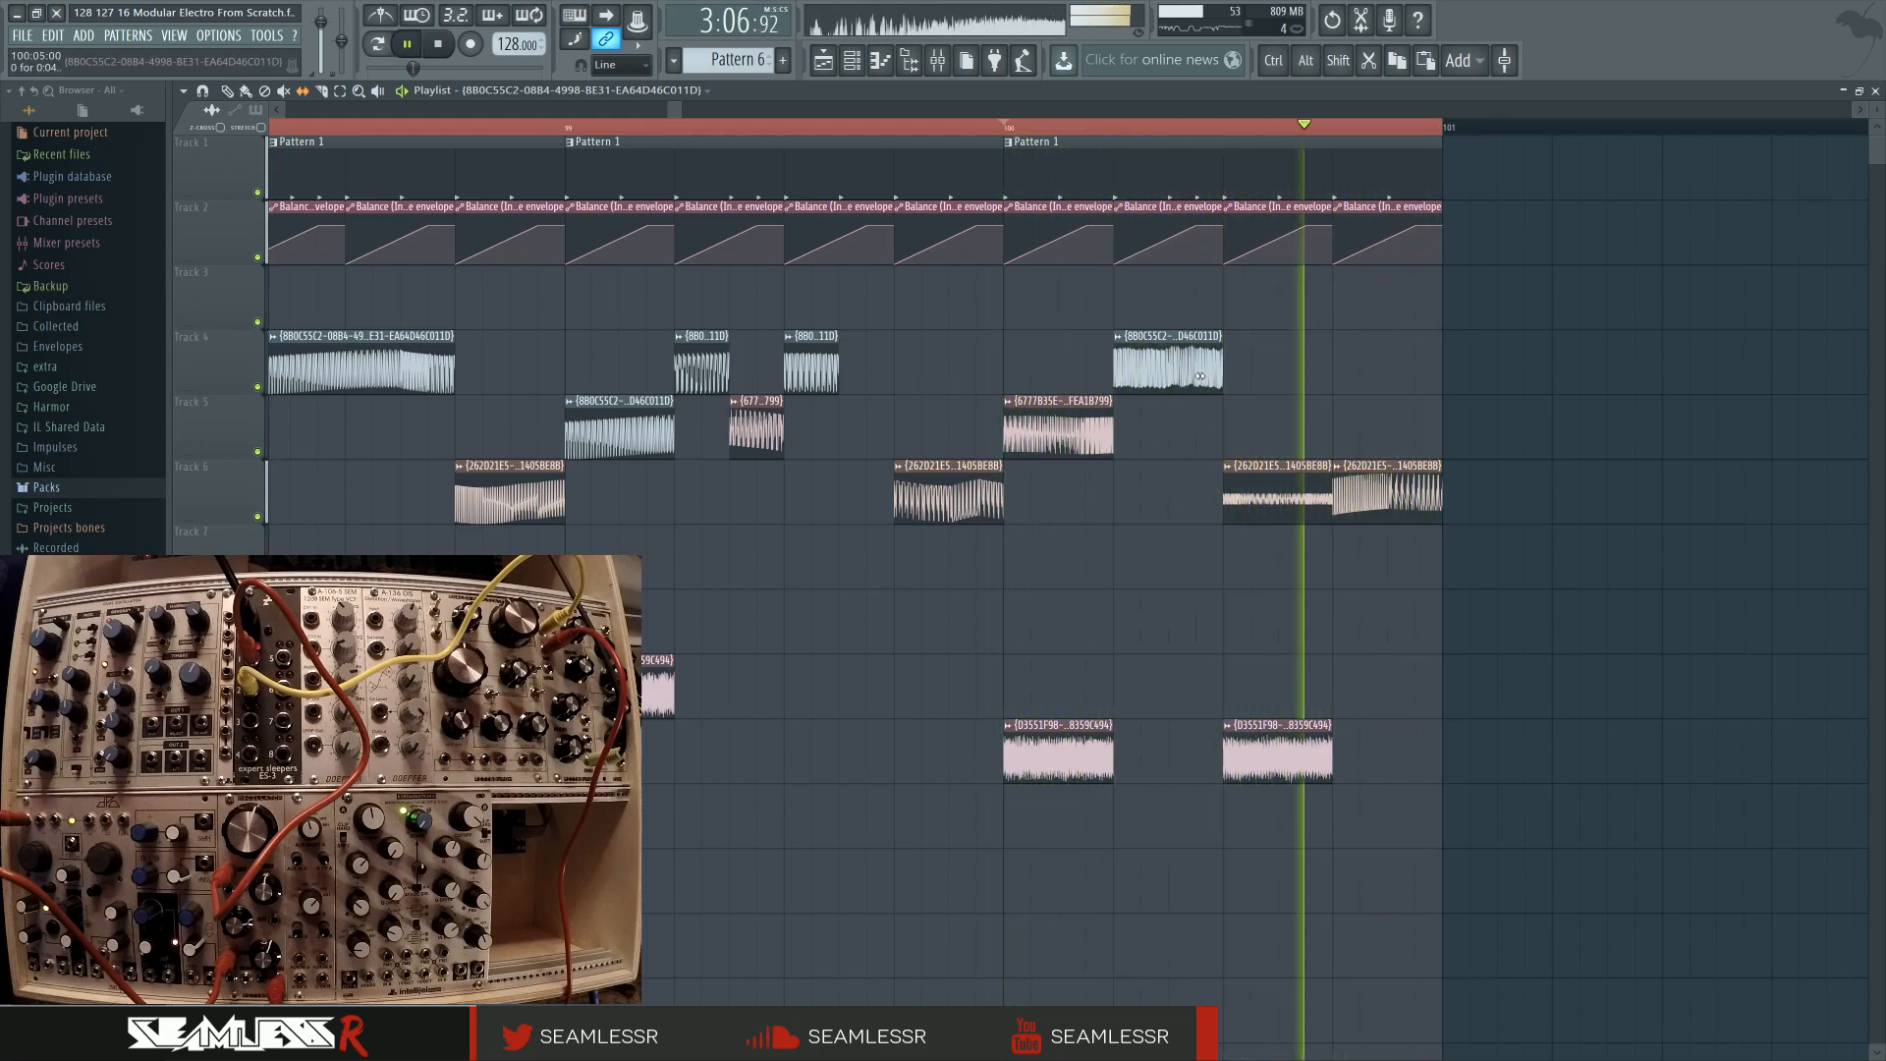
pyautogui.moveTo(1170, 377); pyautogui.dragTo(1138, 377)
pyautogui.press('space')
pyautogui.press('space')
pyautogui.moveTo(753, 370); pyautogui.dragTo(939, 422)
pyautogui.press('space')
pyautogui.press('space')
pyautogui.press('space')
pyautogui.press('space')
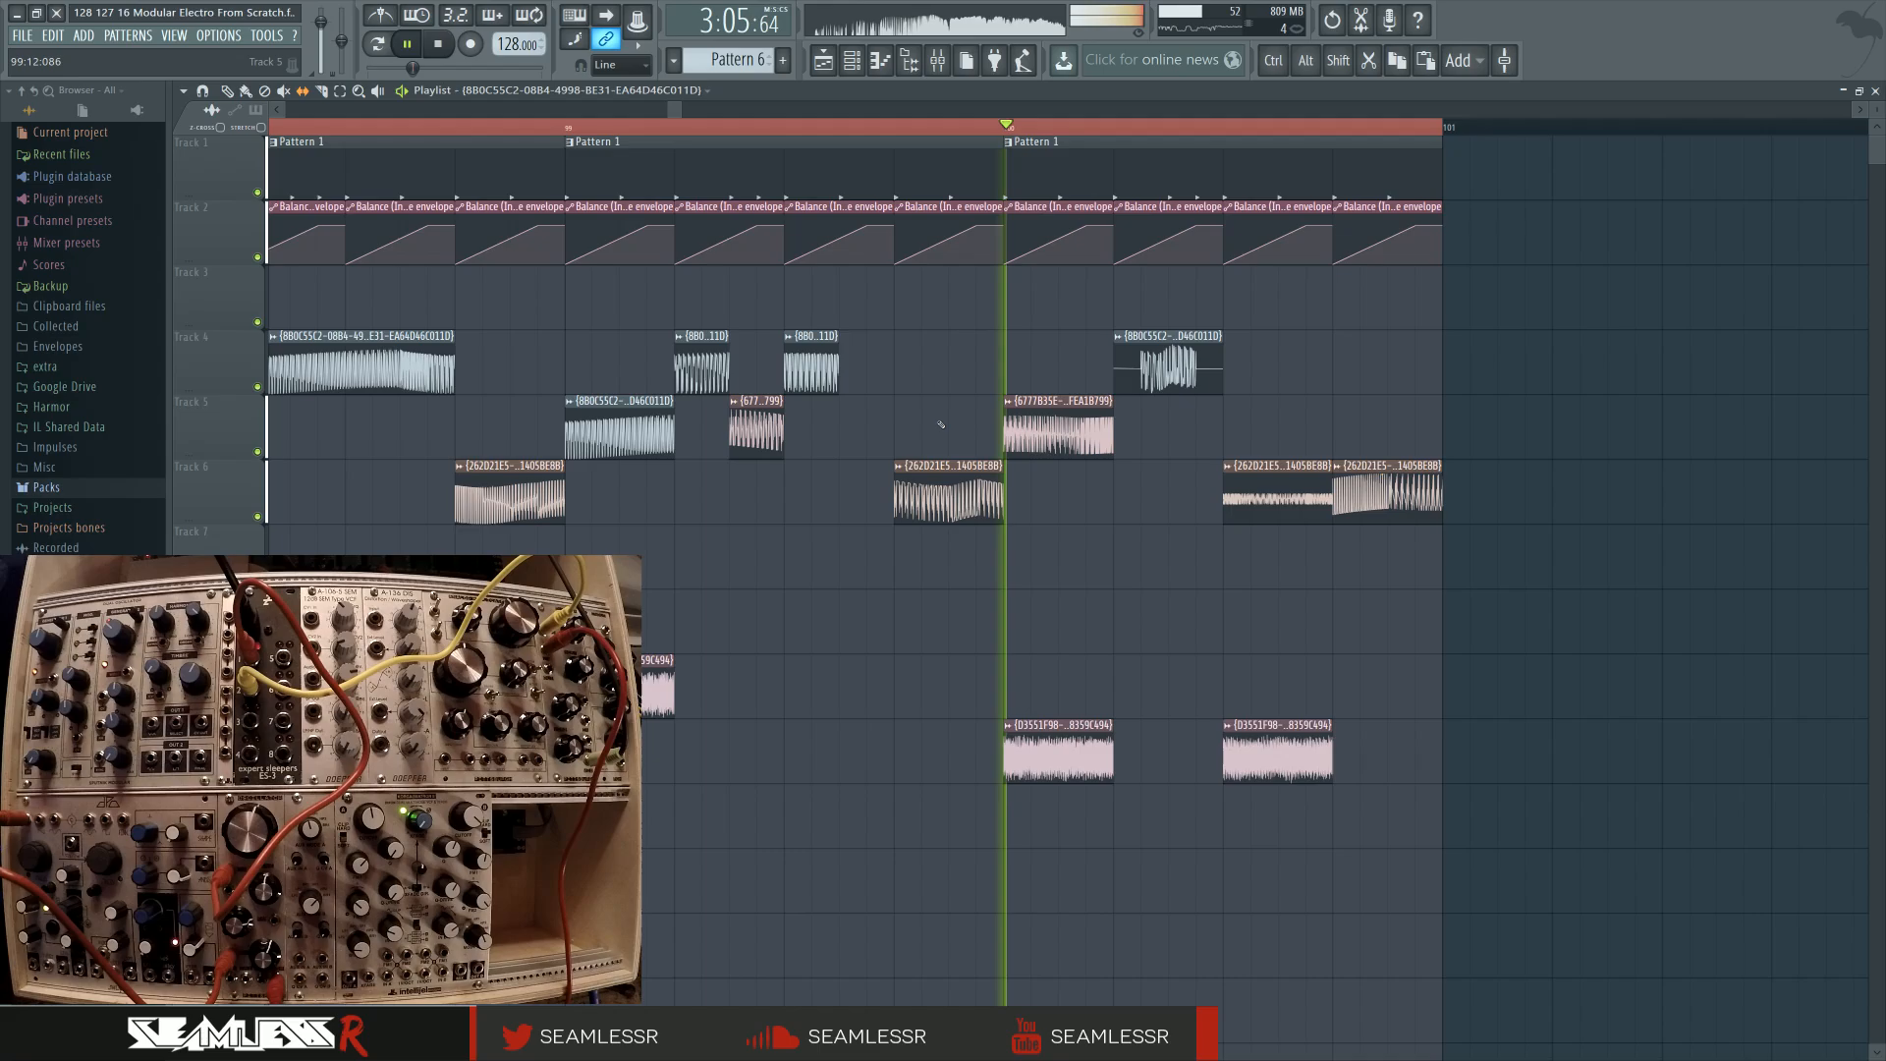
pyautogui.press('space')
pyautogui.press('space')
pyautogui.moveTo(1196, 375)
pyautogui.mouseDown()
pyautogui.moveTo(1218, 377)
pyautogui.moveTo(1204, 386)
pyautogui.mouseUp()
pyautogui.press('space')
pyautogui.press('space')
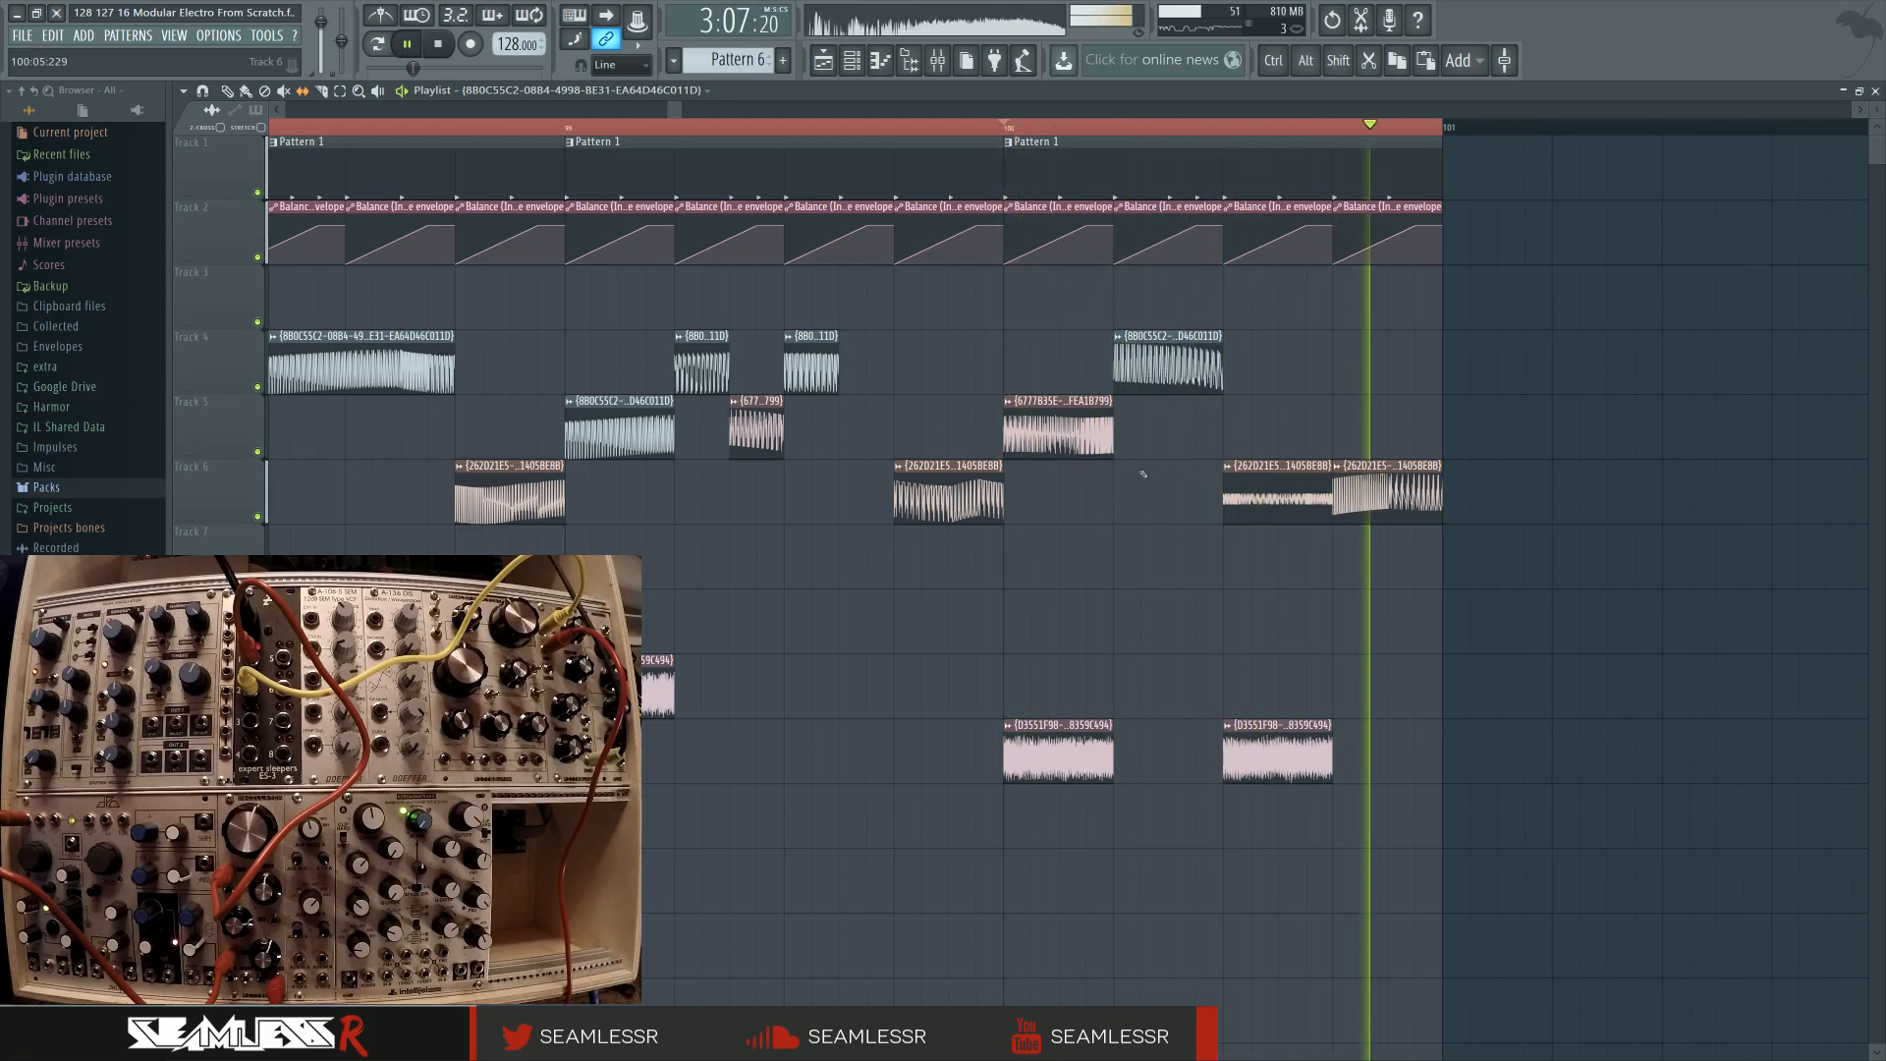
# Try a copy of the track 4 chop on track 3 at bar 99 and delete it
pyautogui.moveTo(751, 638); pyautogui.dragTo(1249, 621)
pyautogui.scroll(-1, 1249, 622)
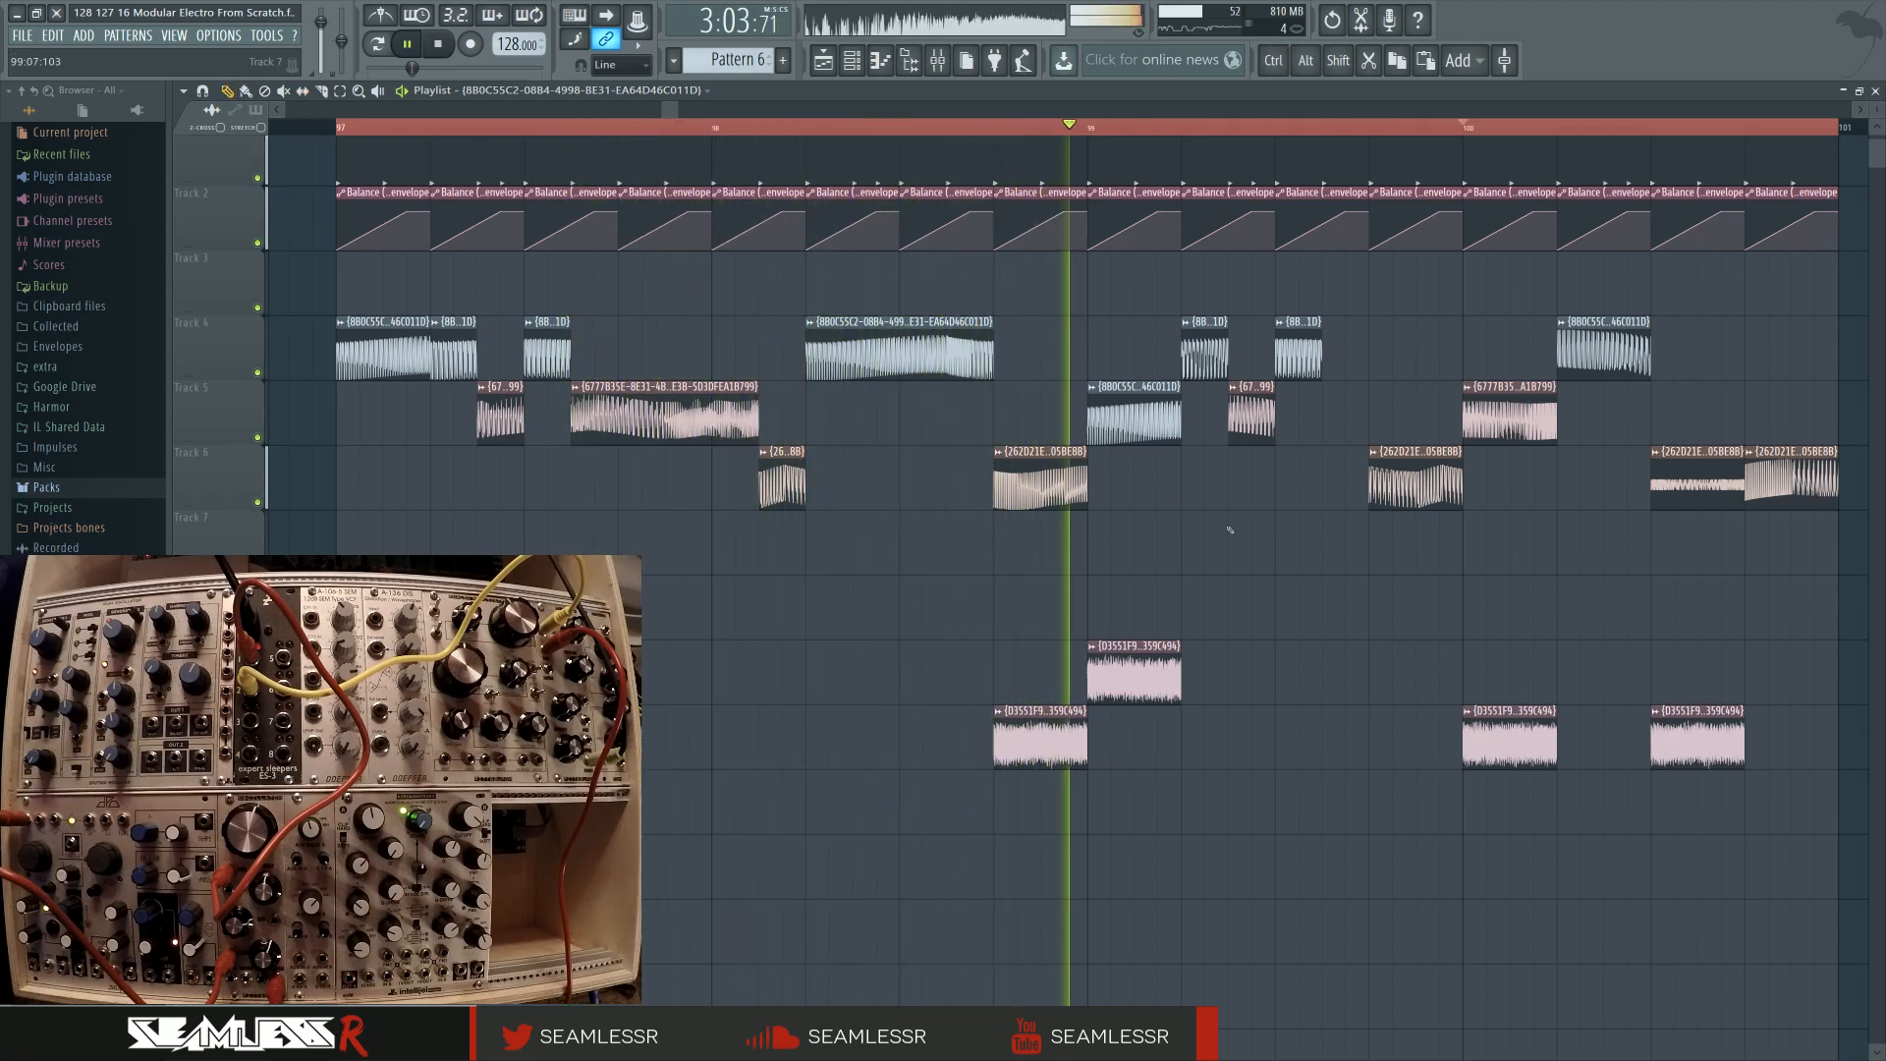
pyautogui.click(1087, 301)
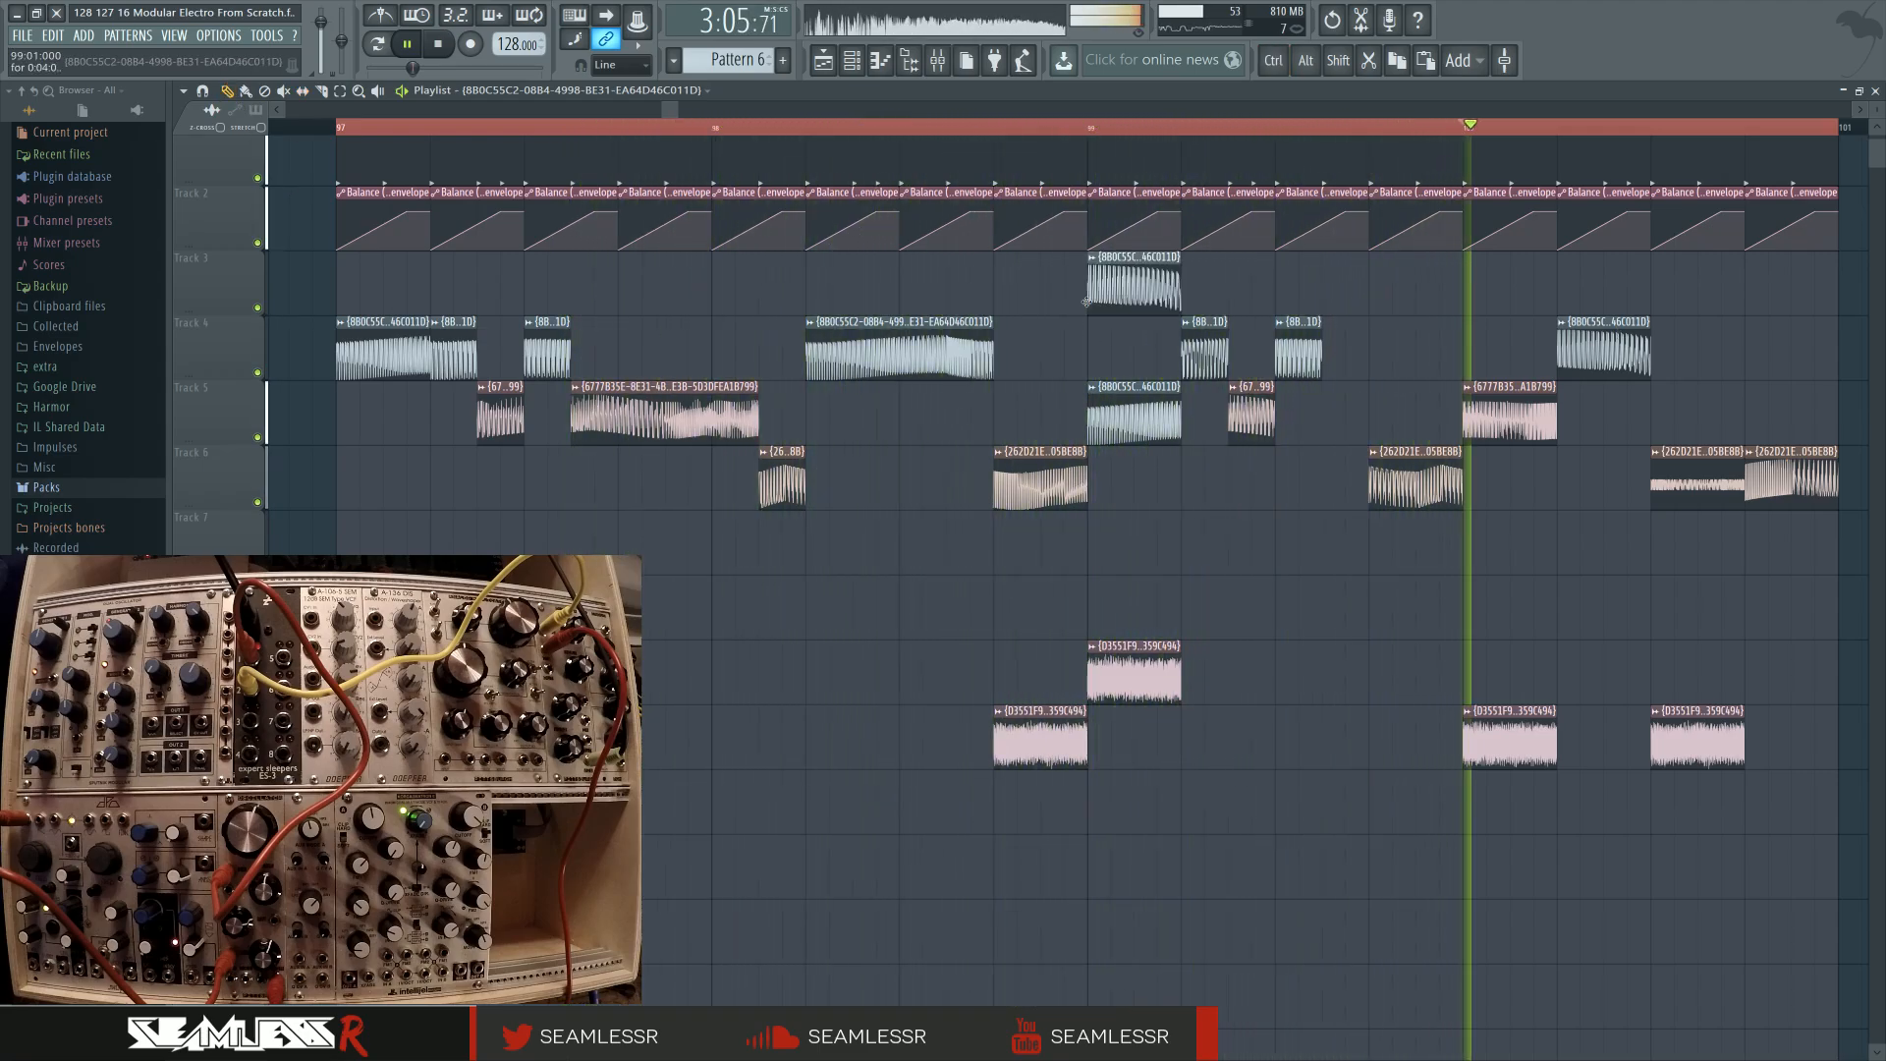
pyautogui.rightClick(1098, 301)
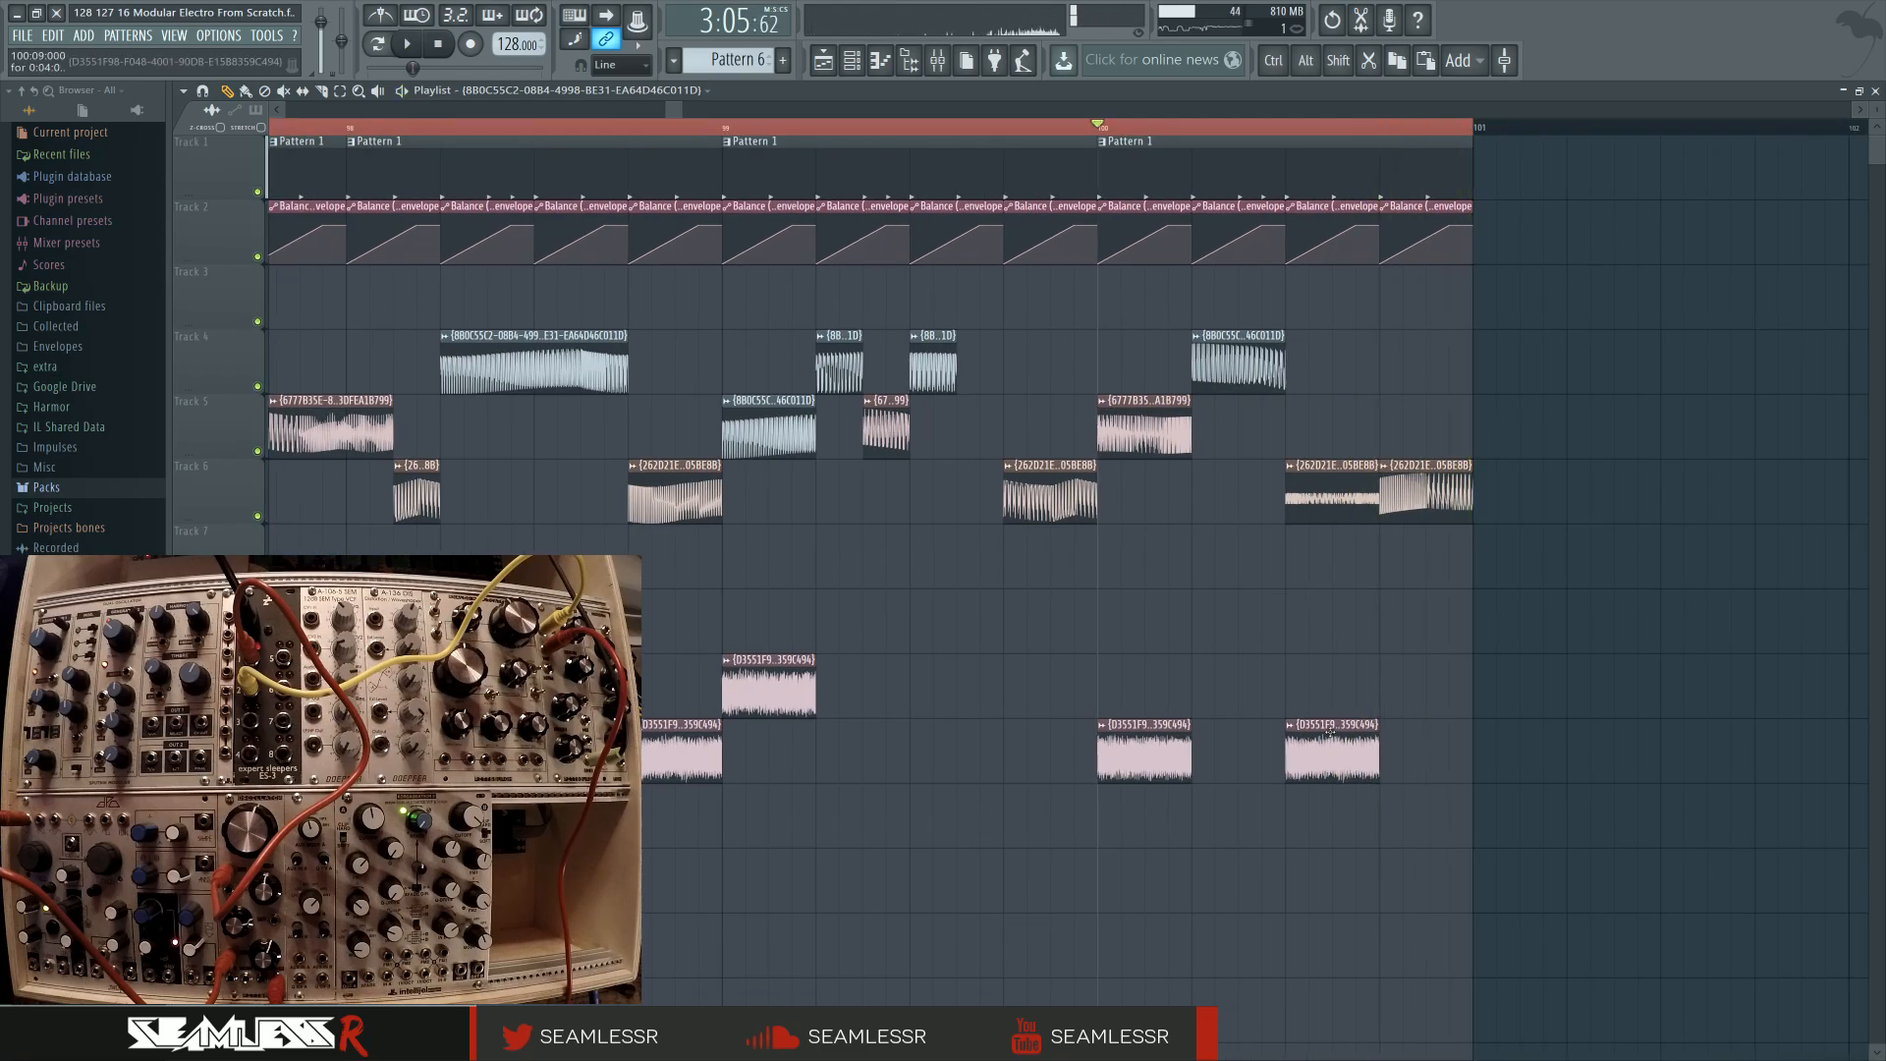
# Move the track 10 noise clip to beat 4 of bar 100 and audition the change
pyautogui.press('space')
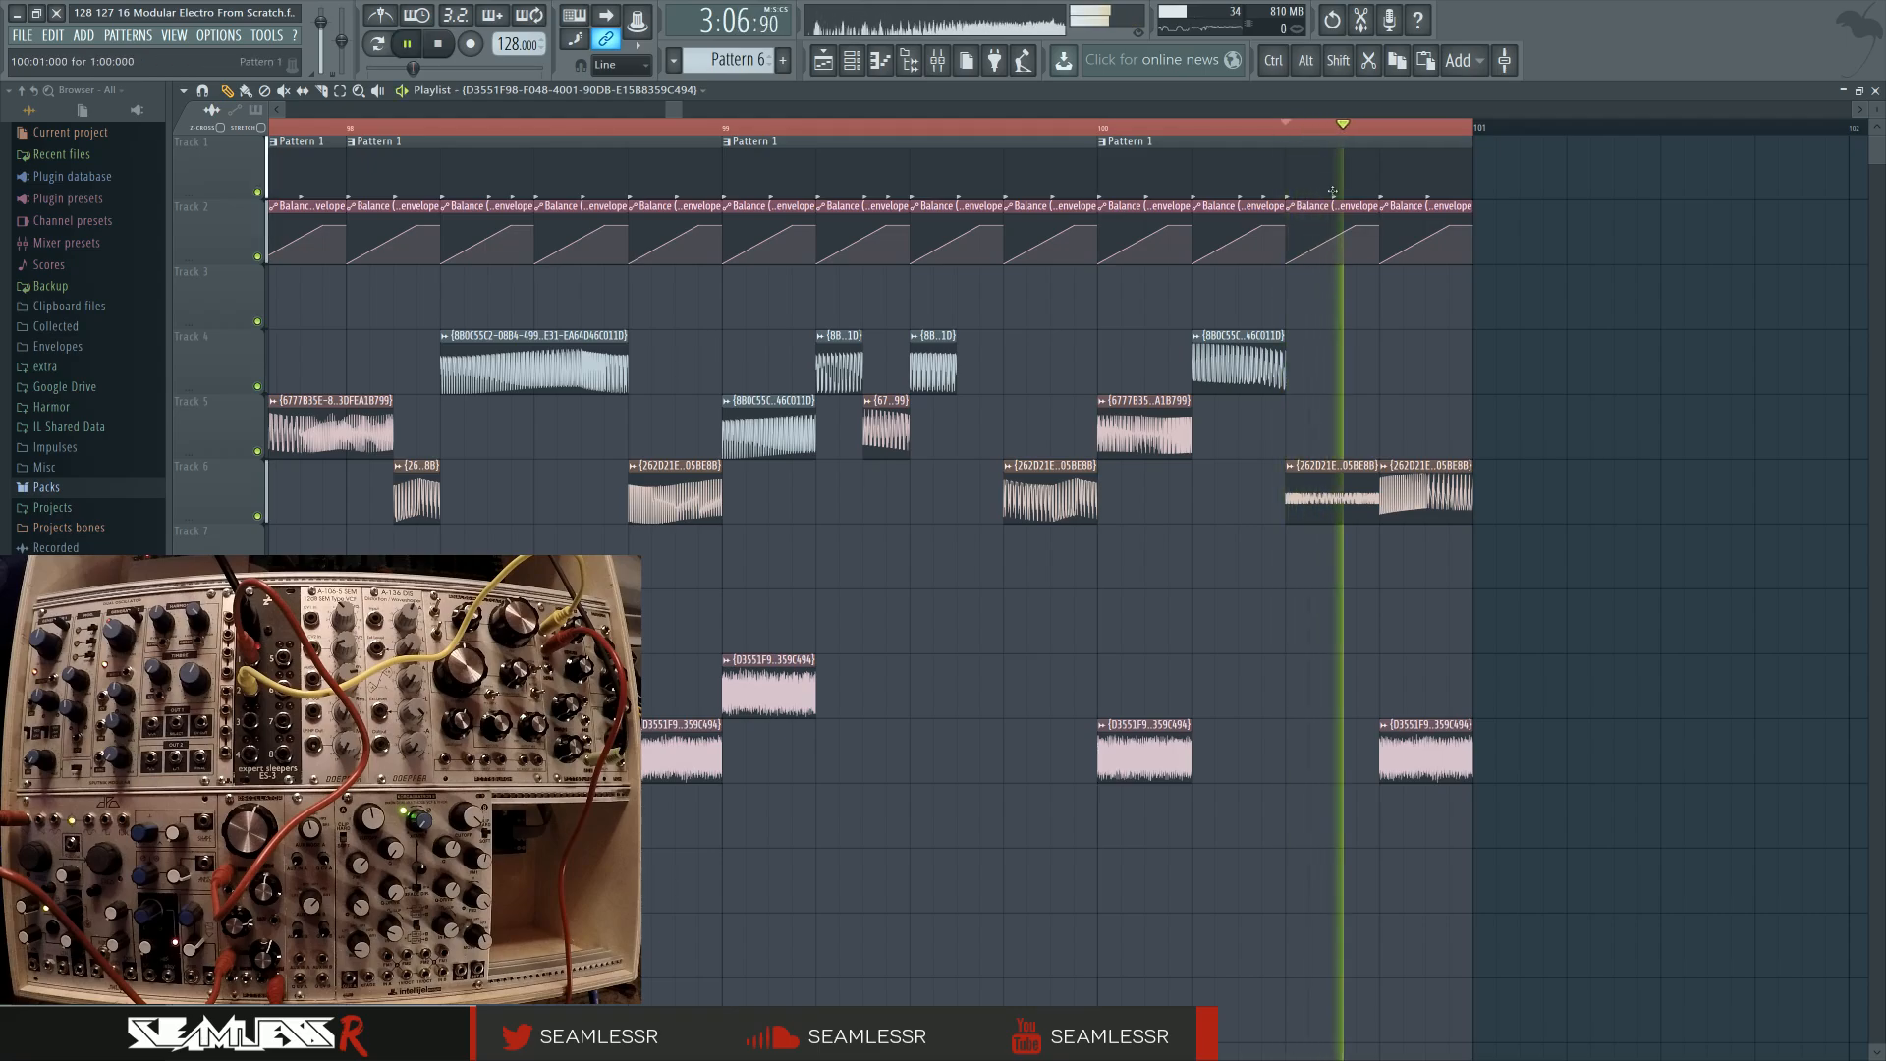
pyautogui.press('space')
# Make the track 6 clip on beat 3 of bar 100 unique as a sample, turn on Normalize for it, and play the loop
pyautogui.click(1308, 467)
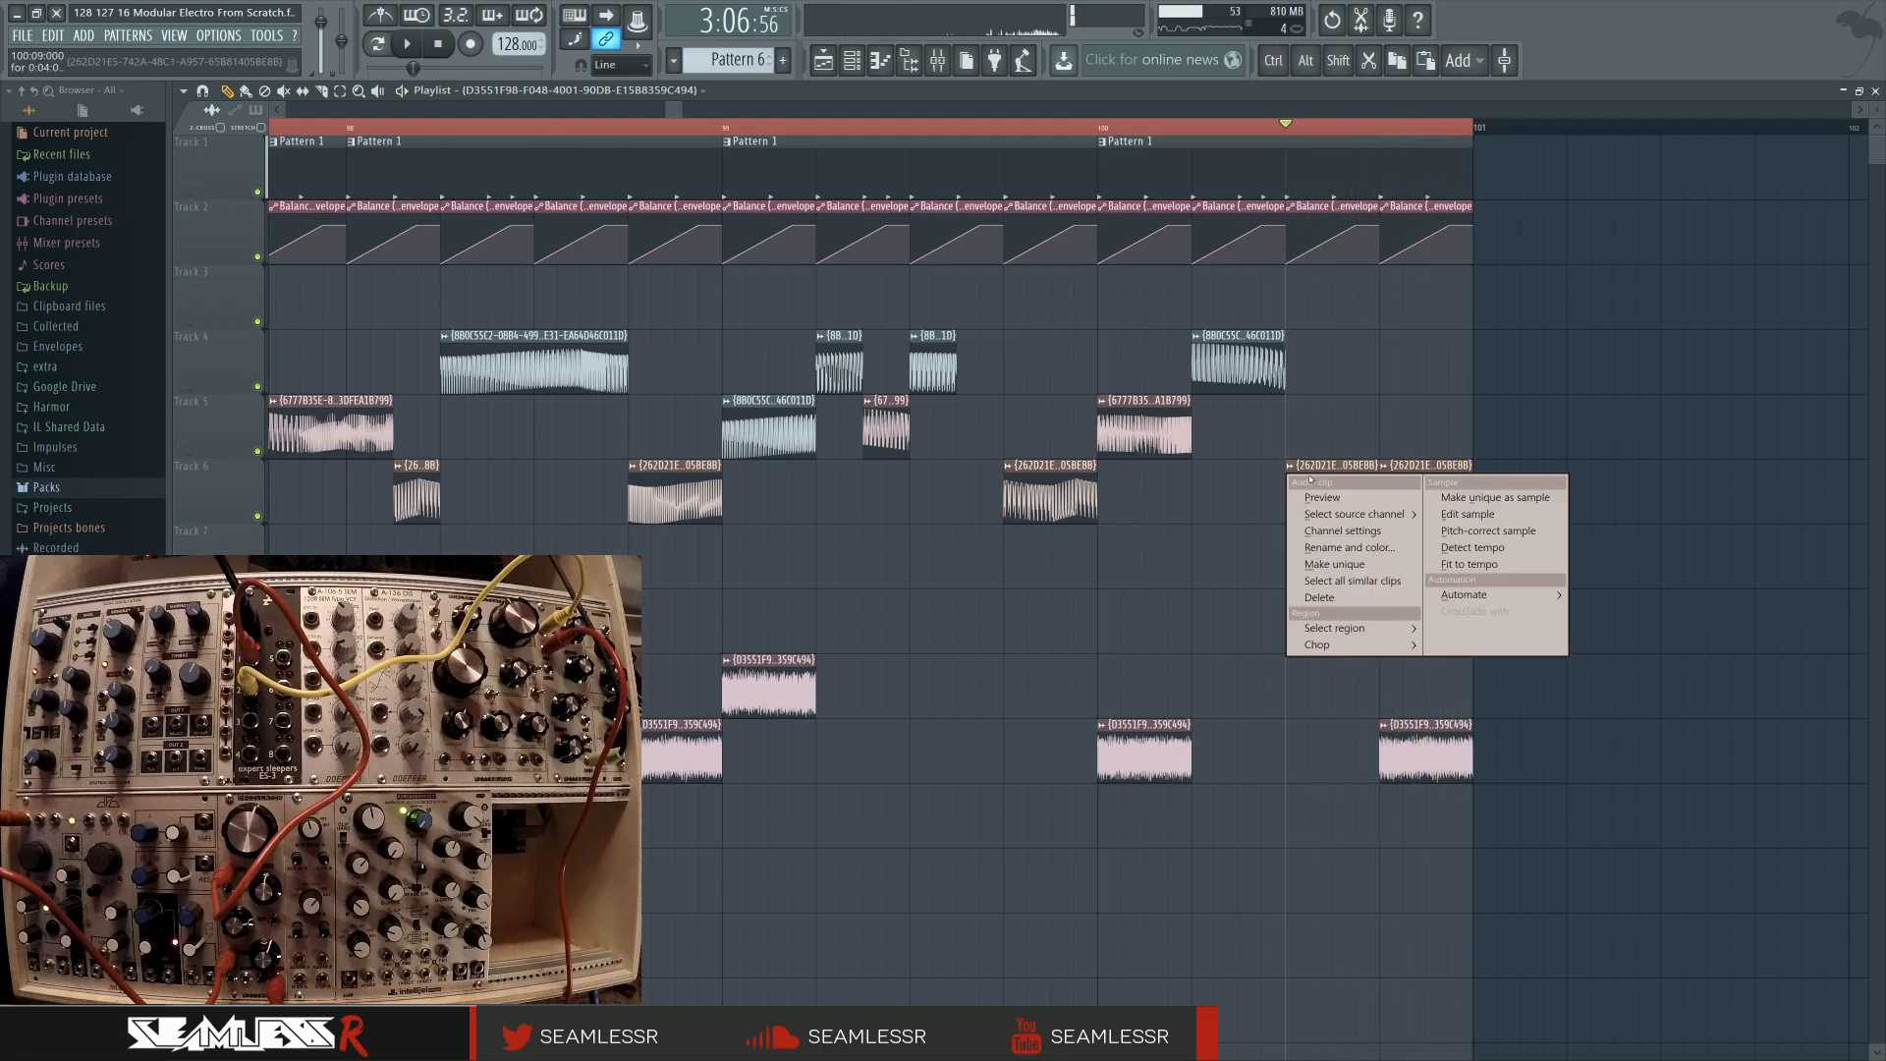
pyautogui.click(1463, 512)
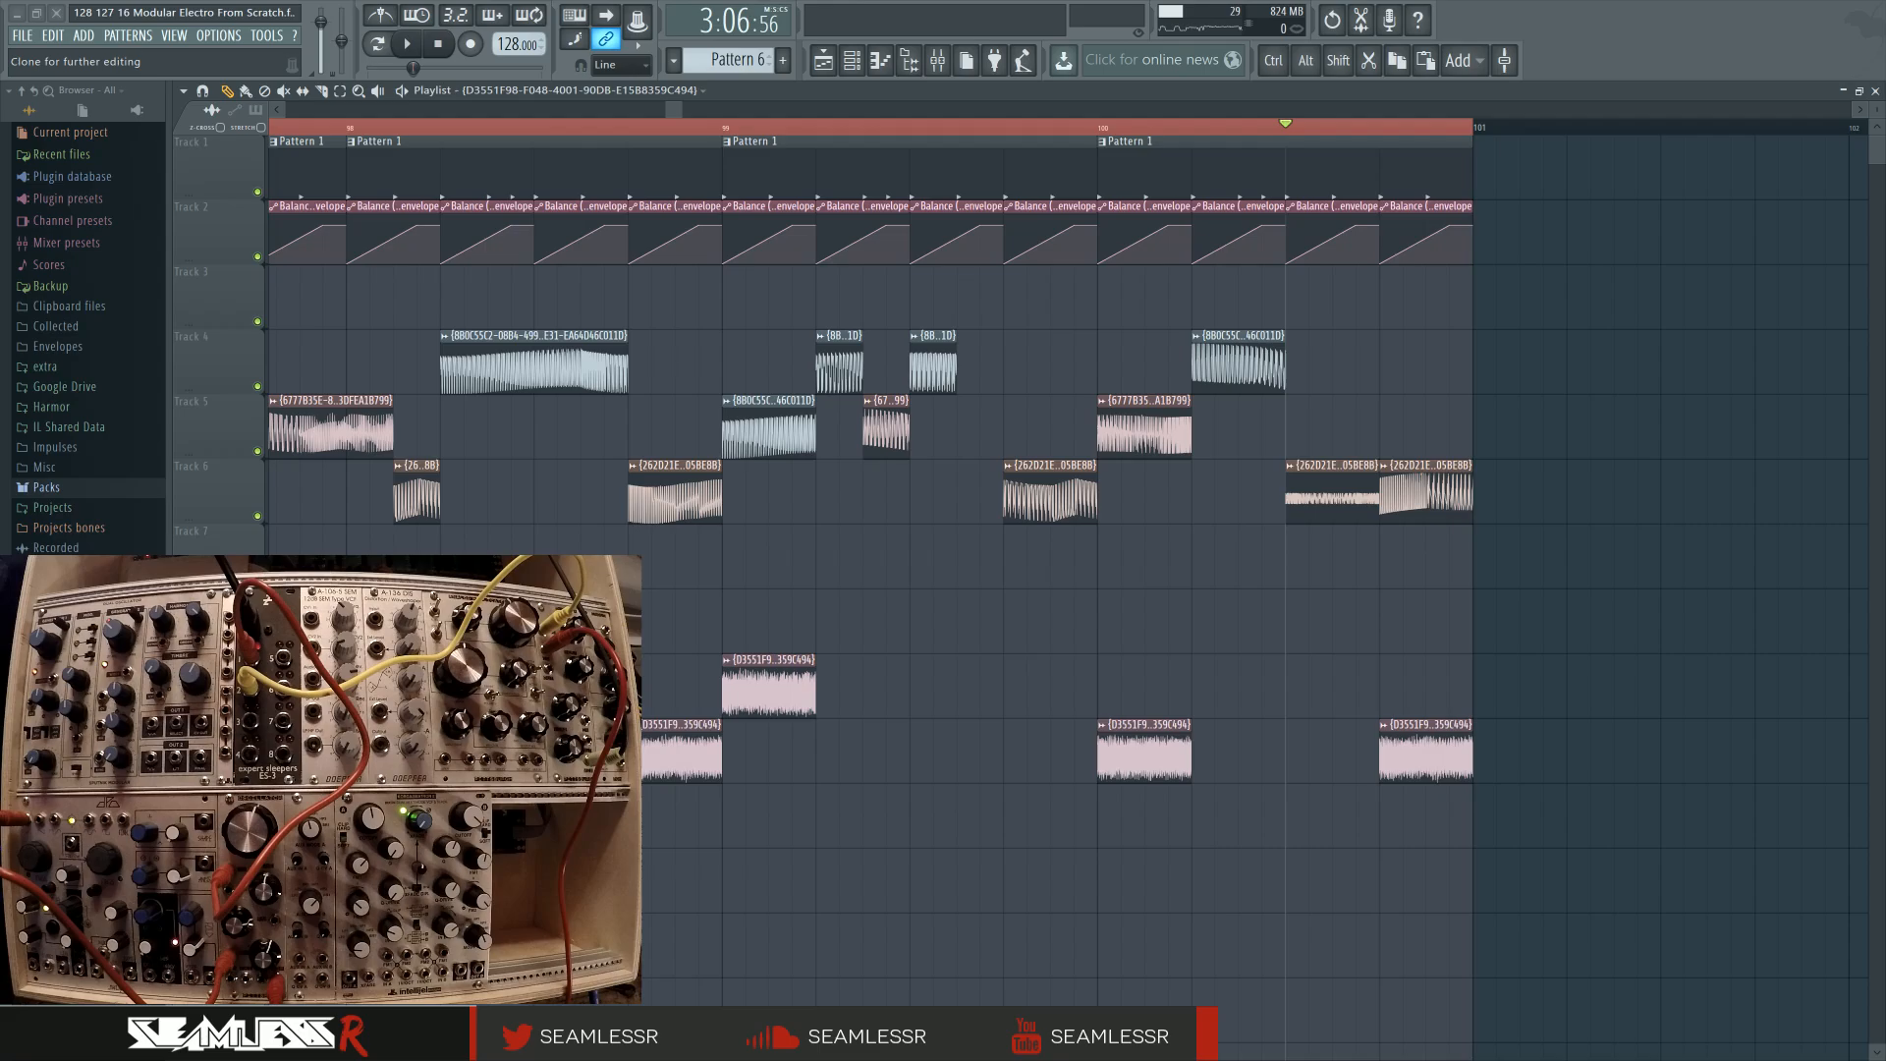
pyautogui.doubleClick(1009, 470)
pyautogui.click(516, 361)
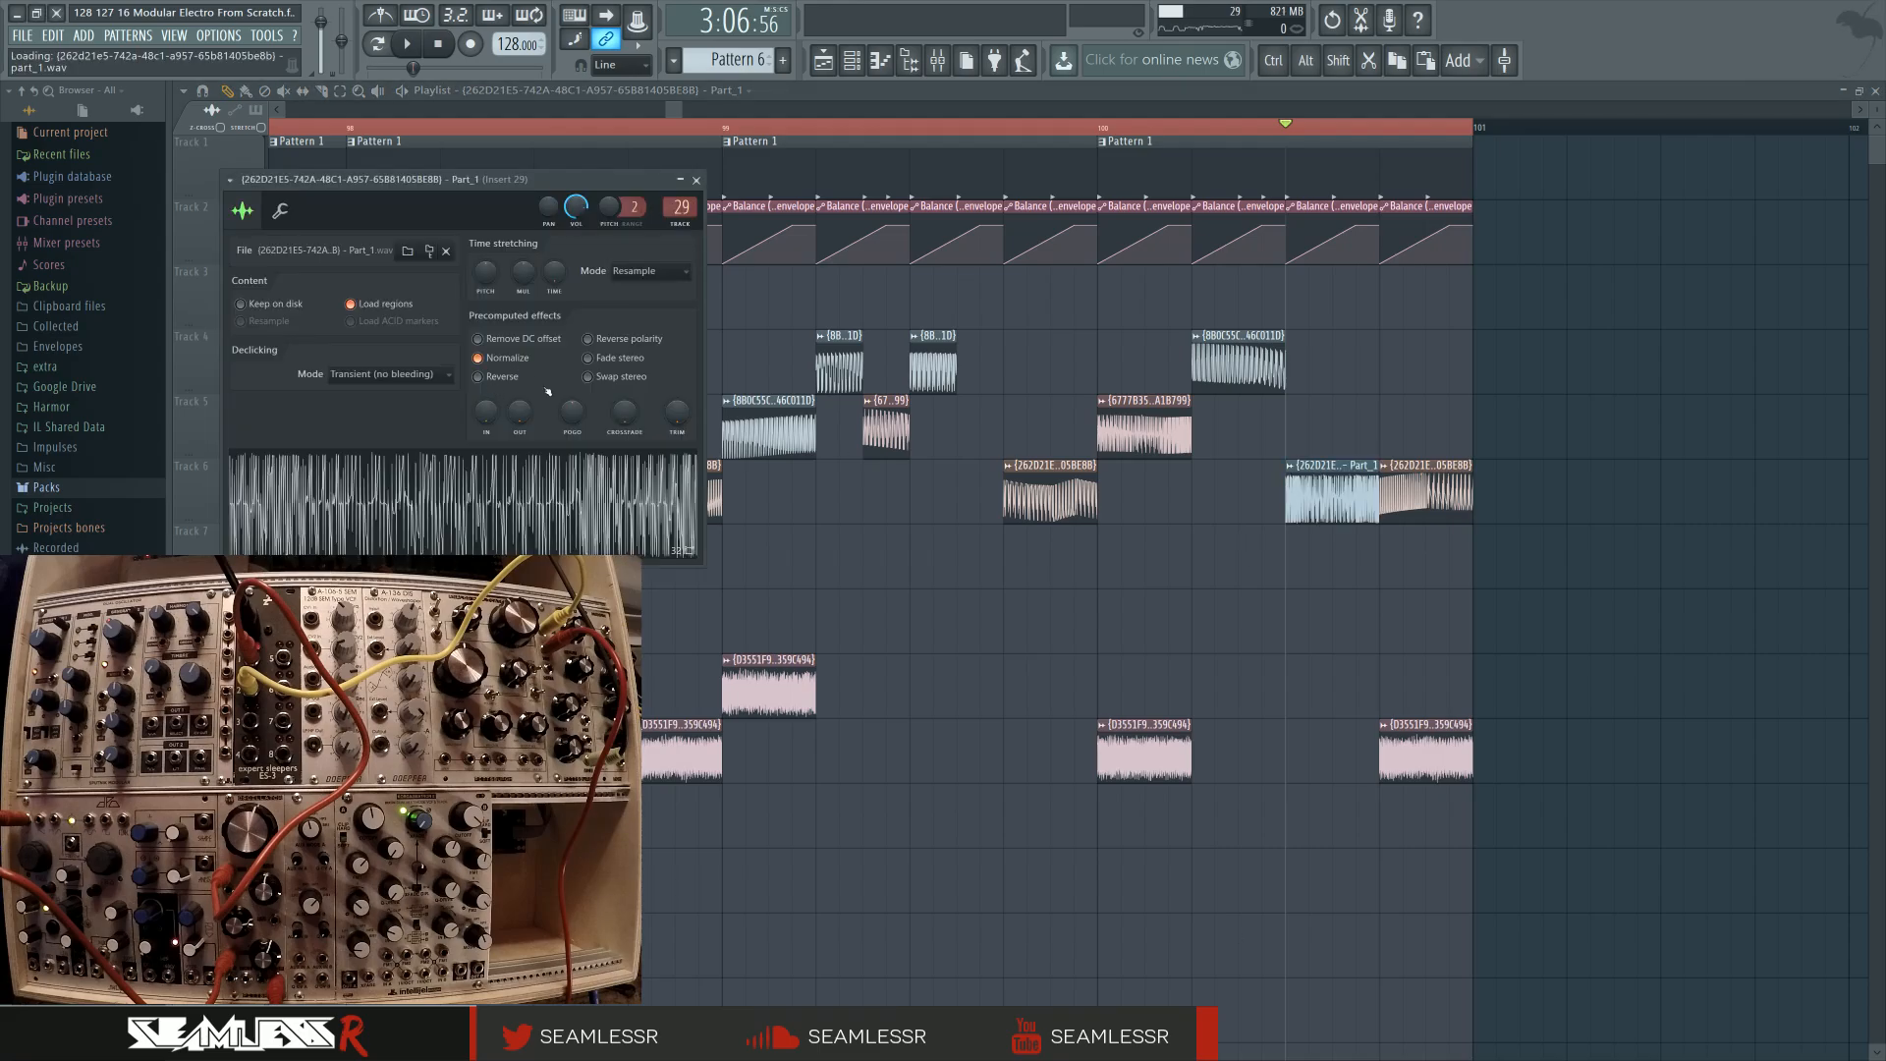
pyautogui.press('Escape')
pyautogui.press('space')
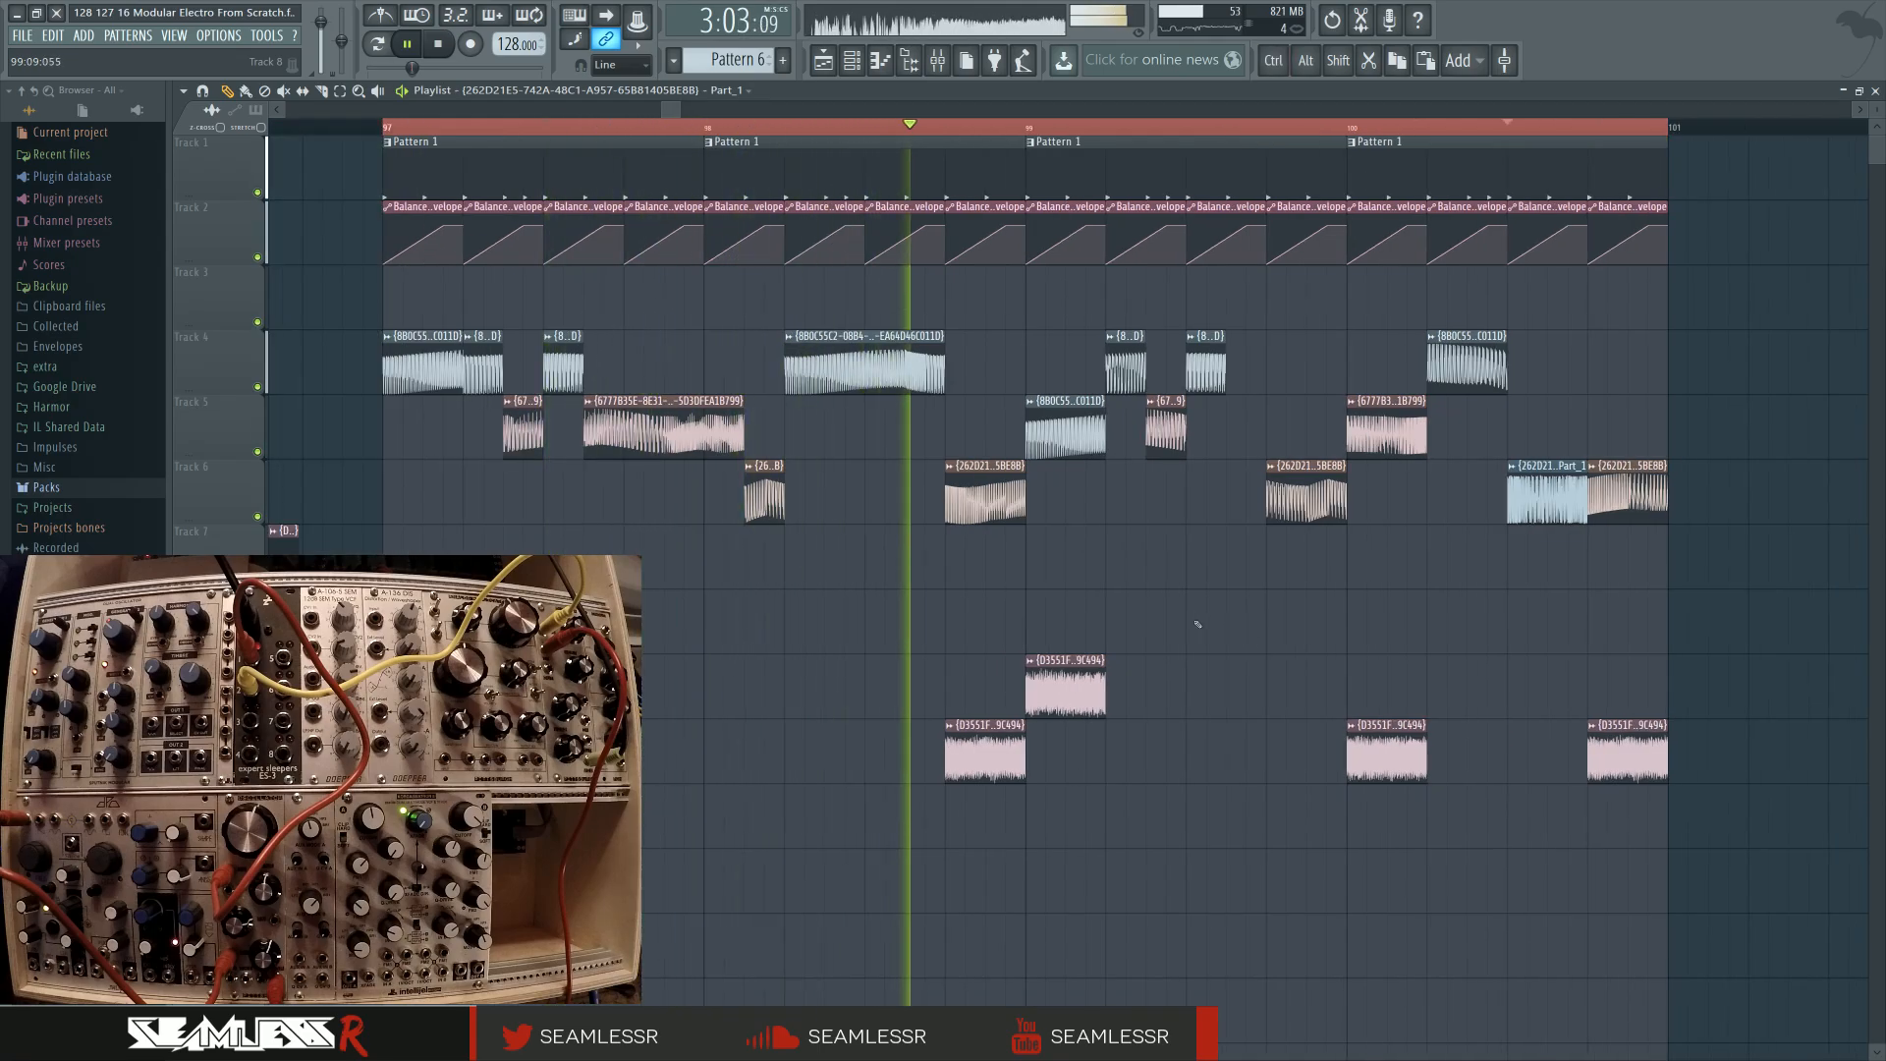
# Try lengthening the track 4 clip on beat 3 of bar 99 to a full beat, and restore its length
pyautogui.moveTo(1203, 629); pyautogui.dragTo(1049, 637)
pyautogui.scroll(-2, 1048, 637)
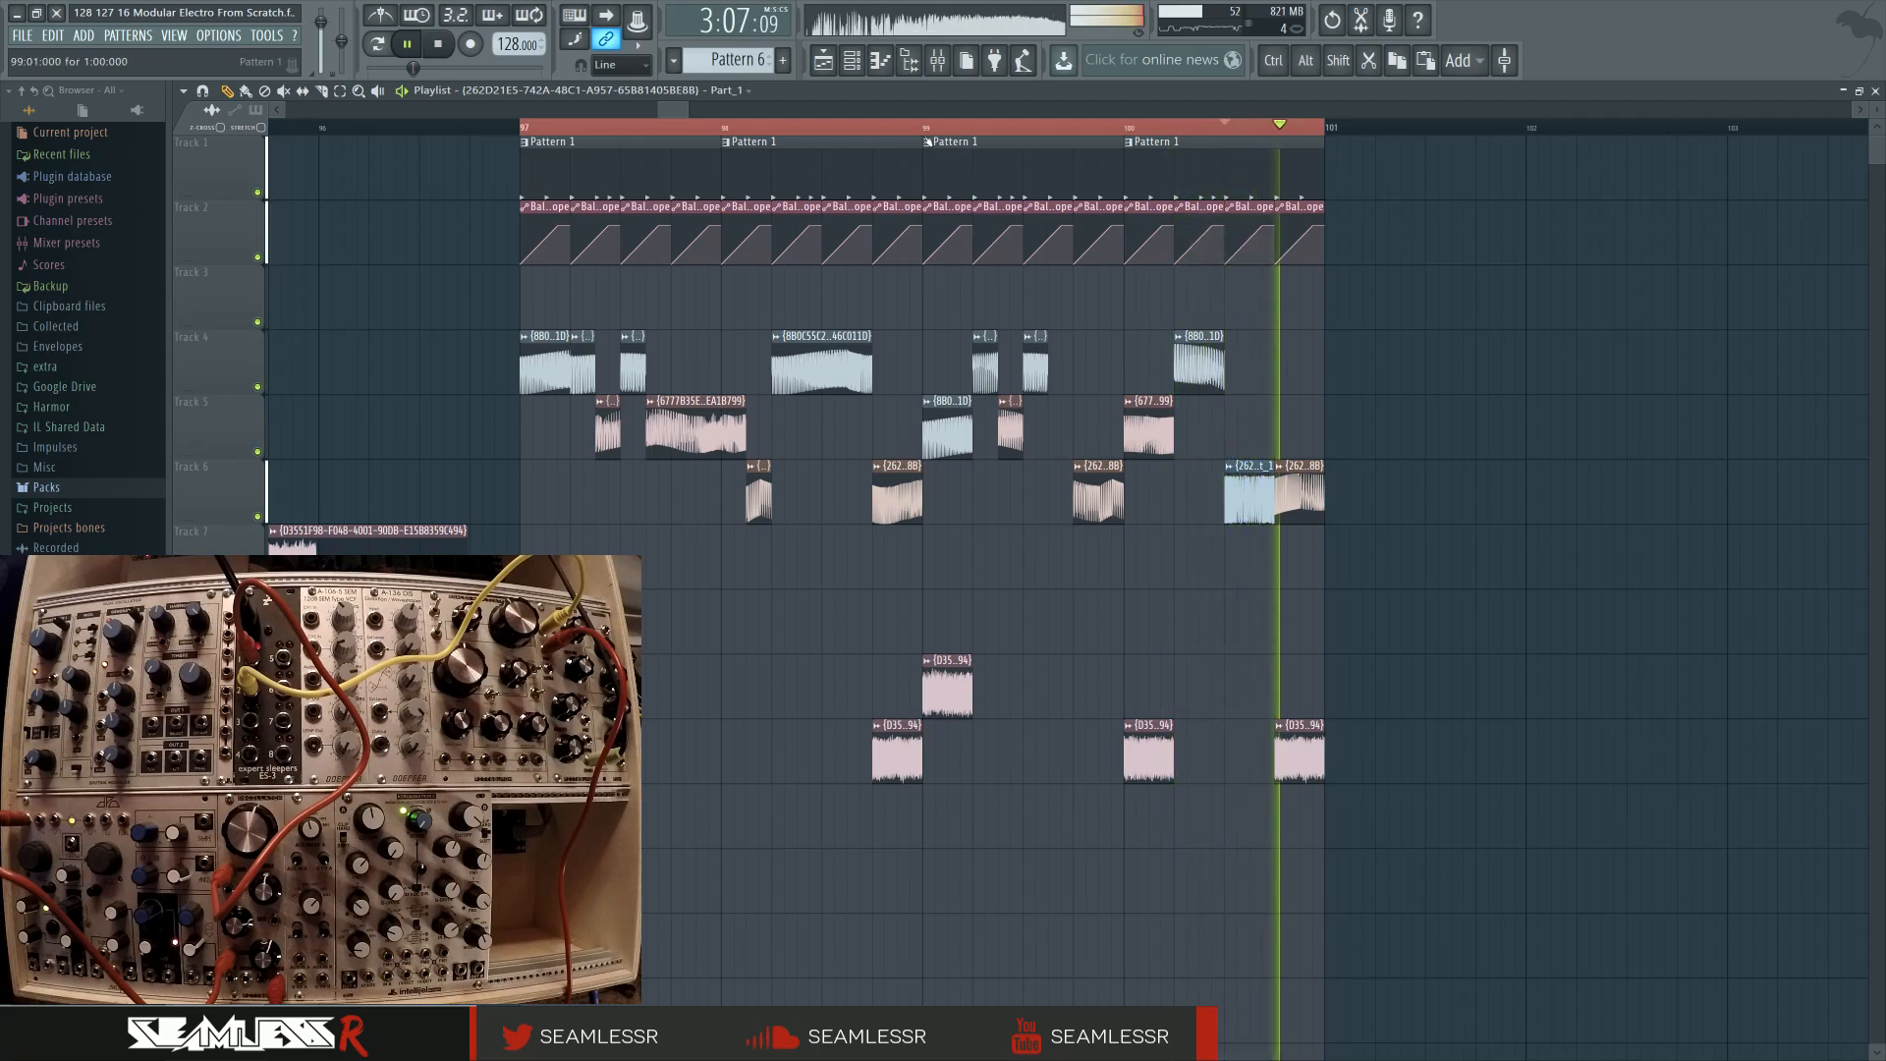
pyautogui.moveTo(1045, 364); pyautogui.dragTo(1070, 364)
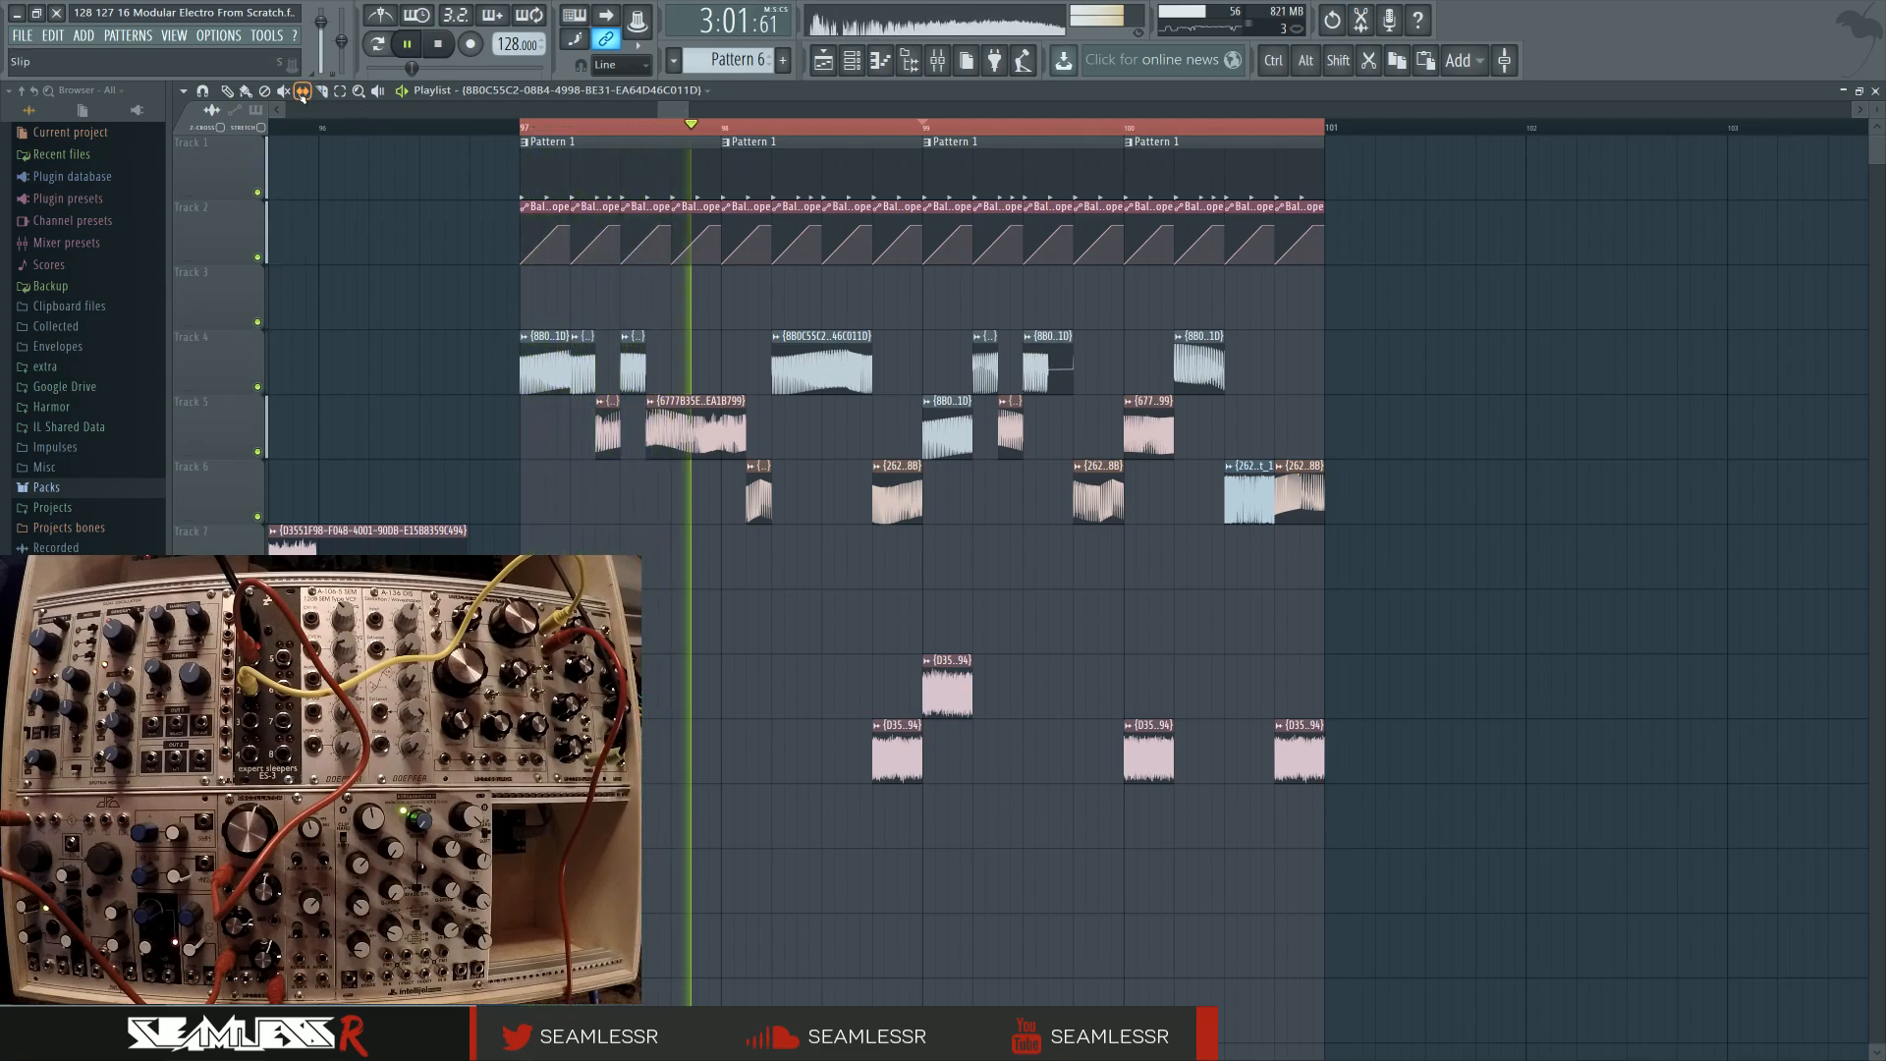
pyautogui.moveTo(1070, 363); pyautogui.dragTo(1046, 364)
pyautogui.press('c')
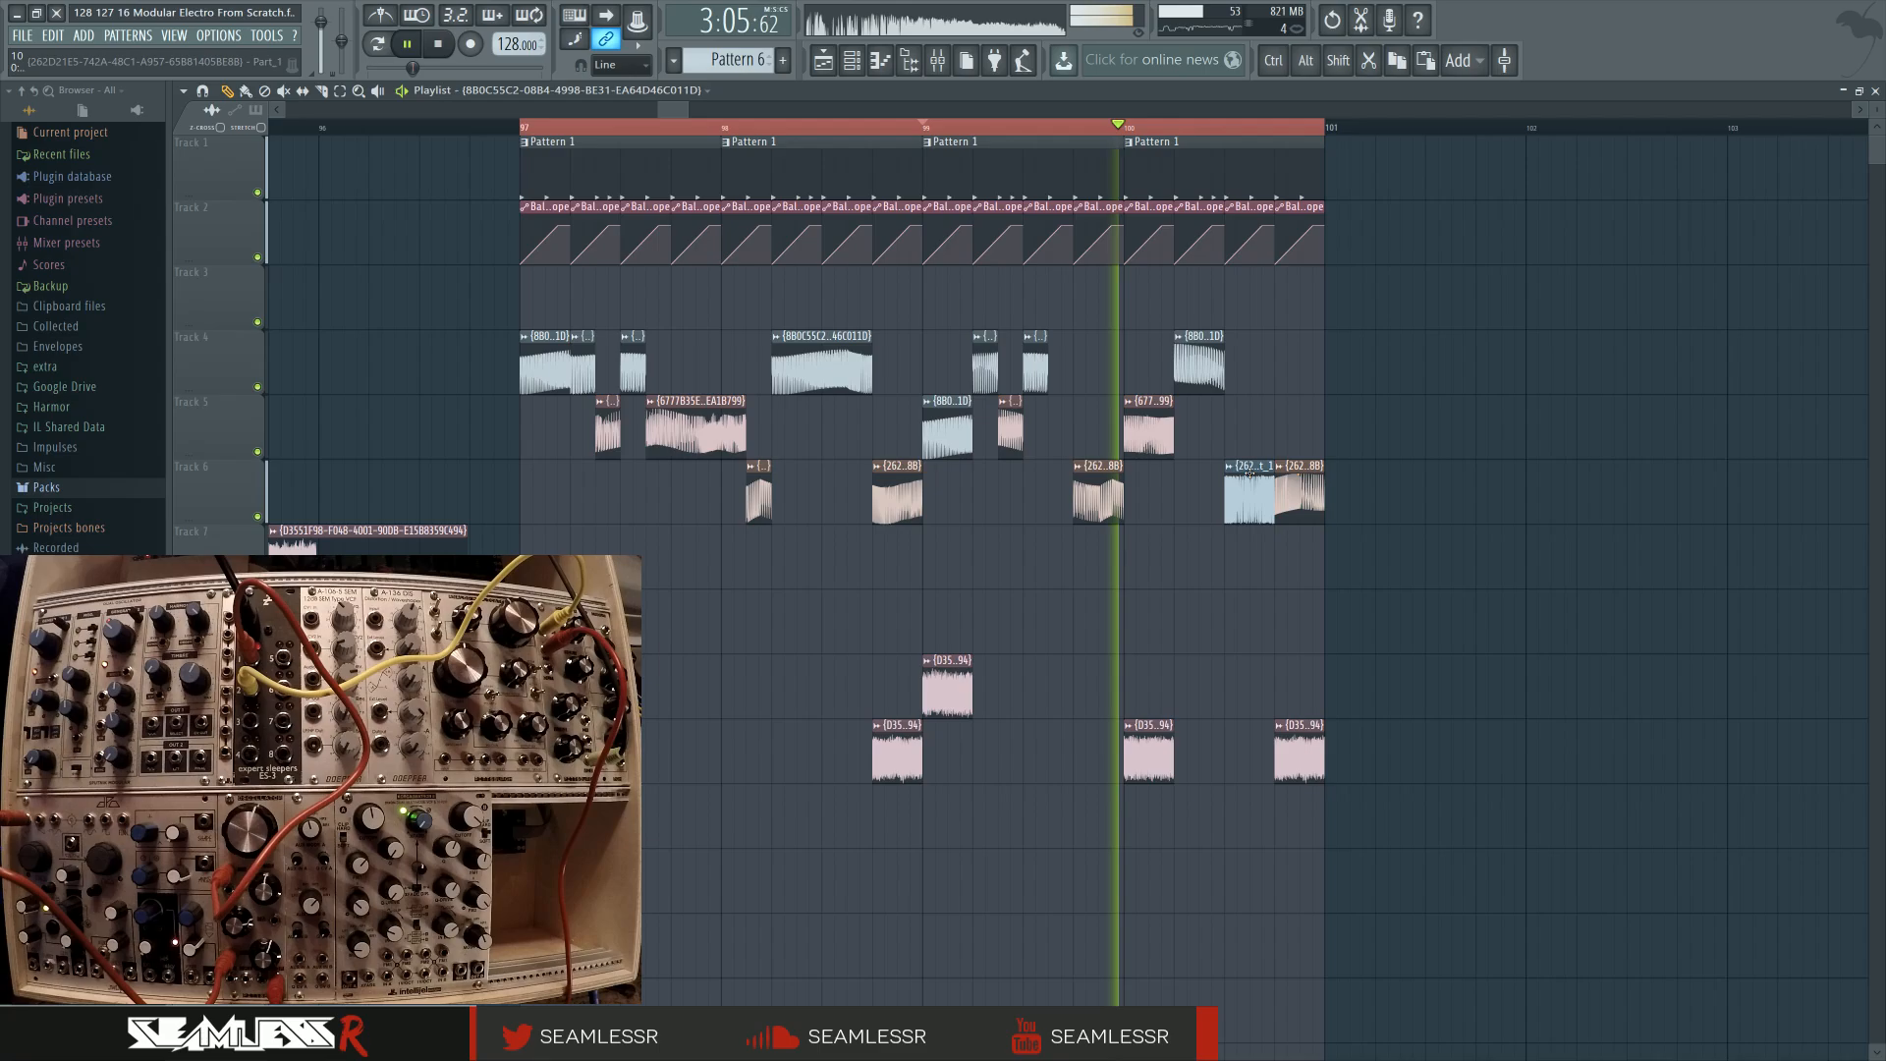
# Add a copy of the track 5 clip on track 4 halfway through beat 3 of bar 99, trimmed to half a beat, and slip its audio
pyautogui.click(1051, 362)
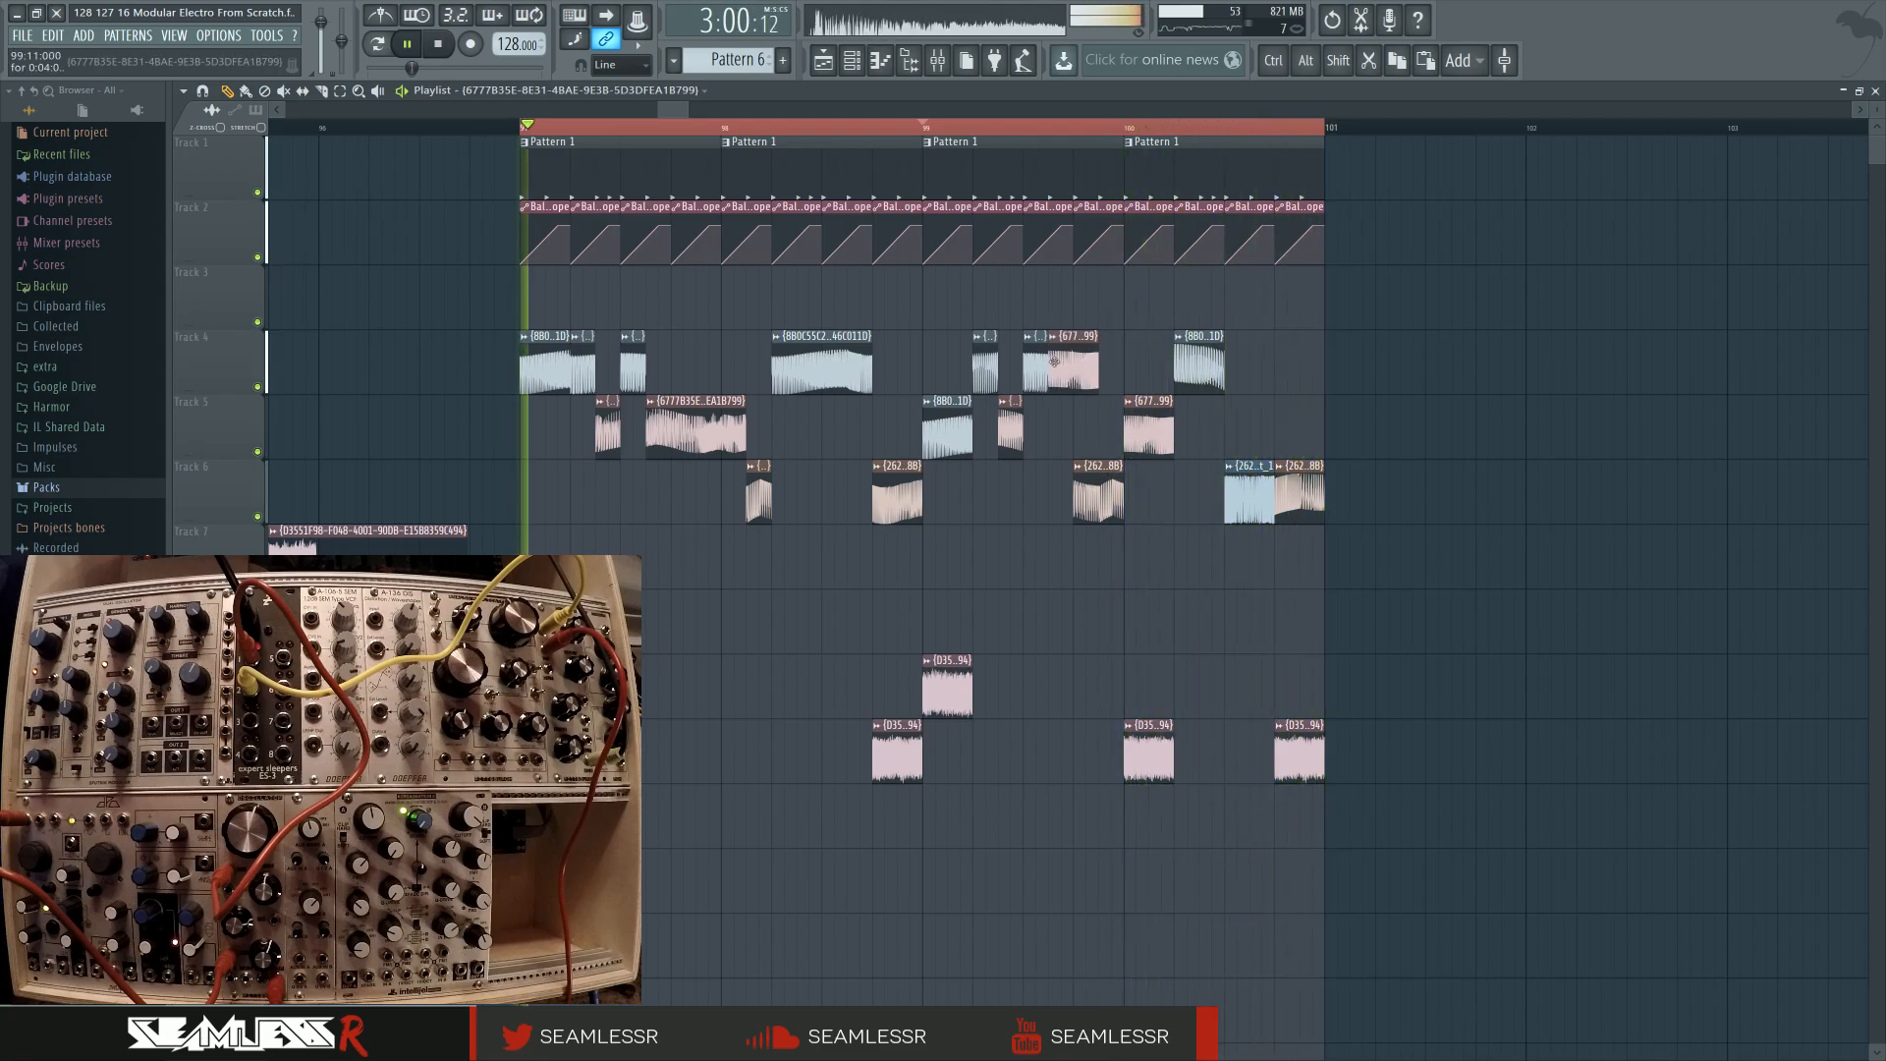
pyautogui.click(303, 90)
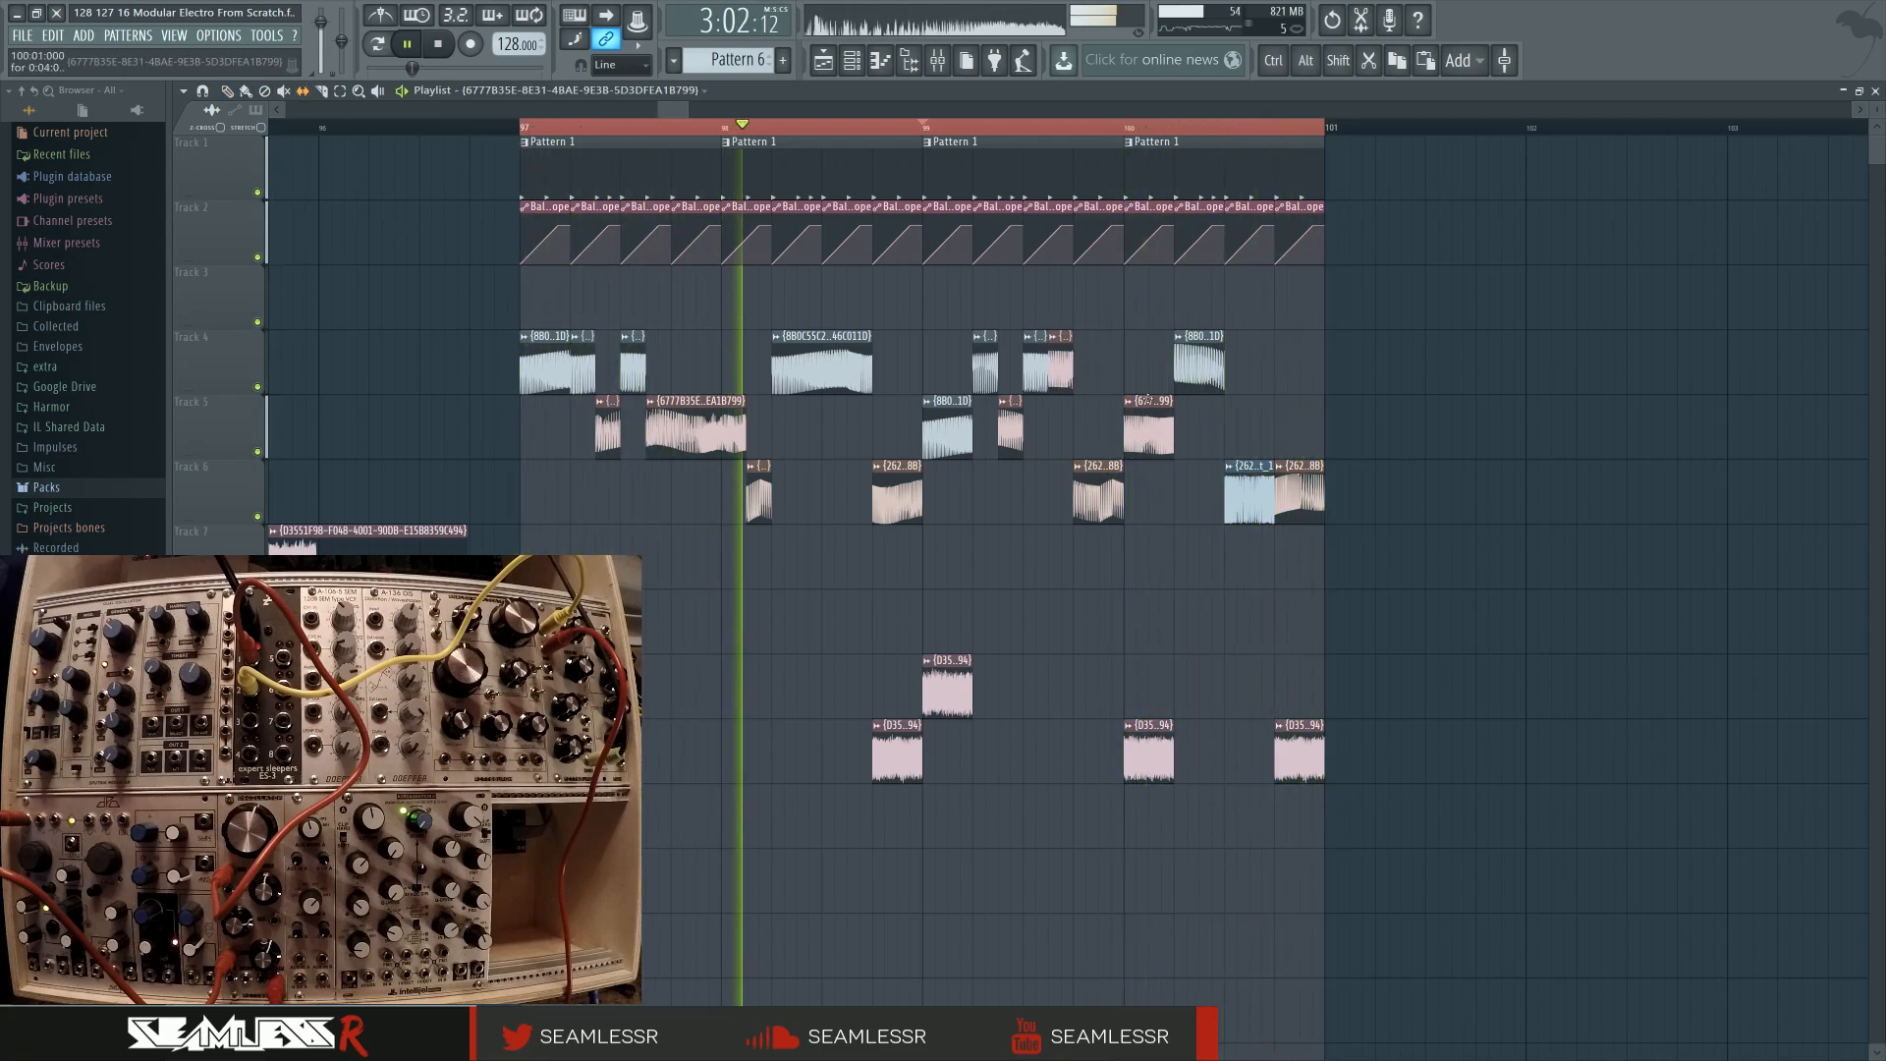
pyautogui.moveTo(1062, 372); pyautogui.dragTo(1044, 432)
pyautogui.scroll(4, 1044, 444)
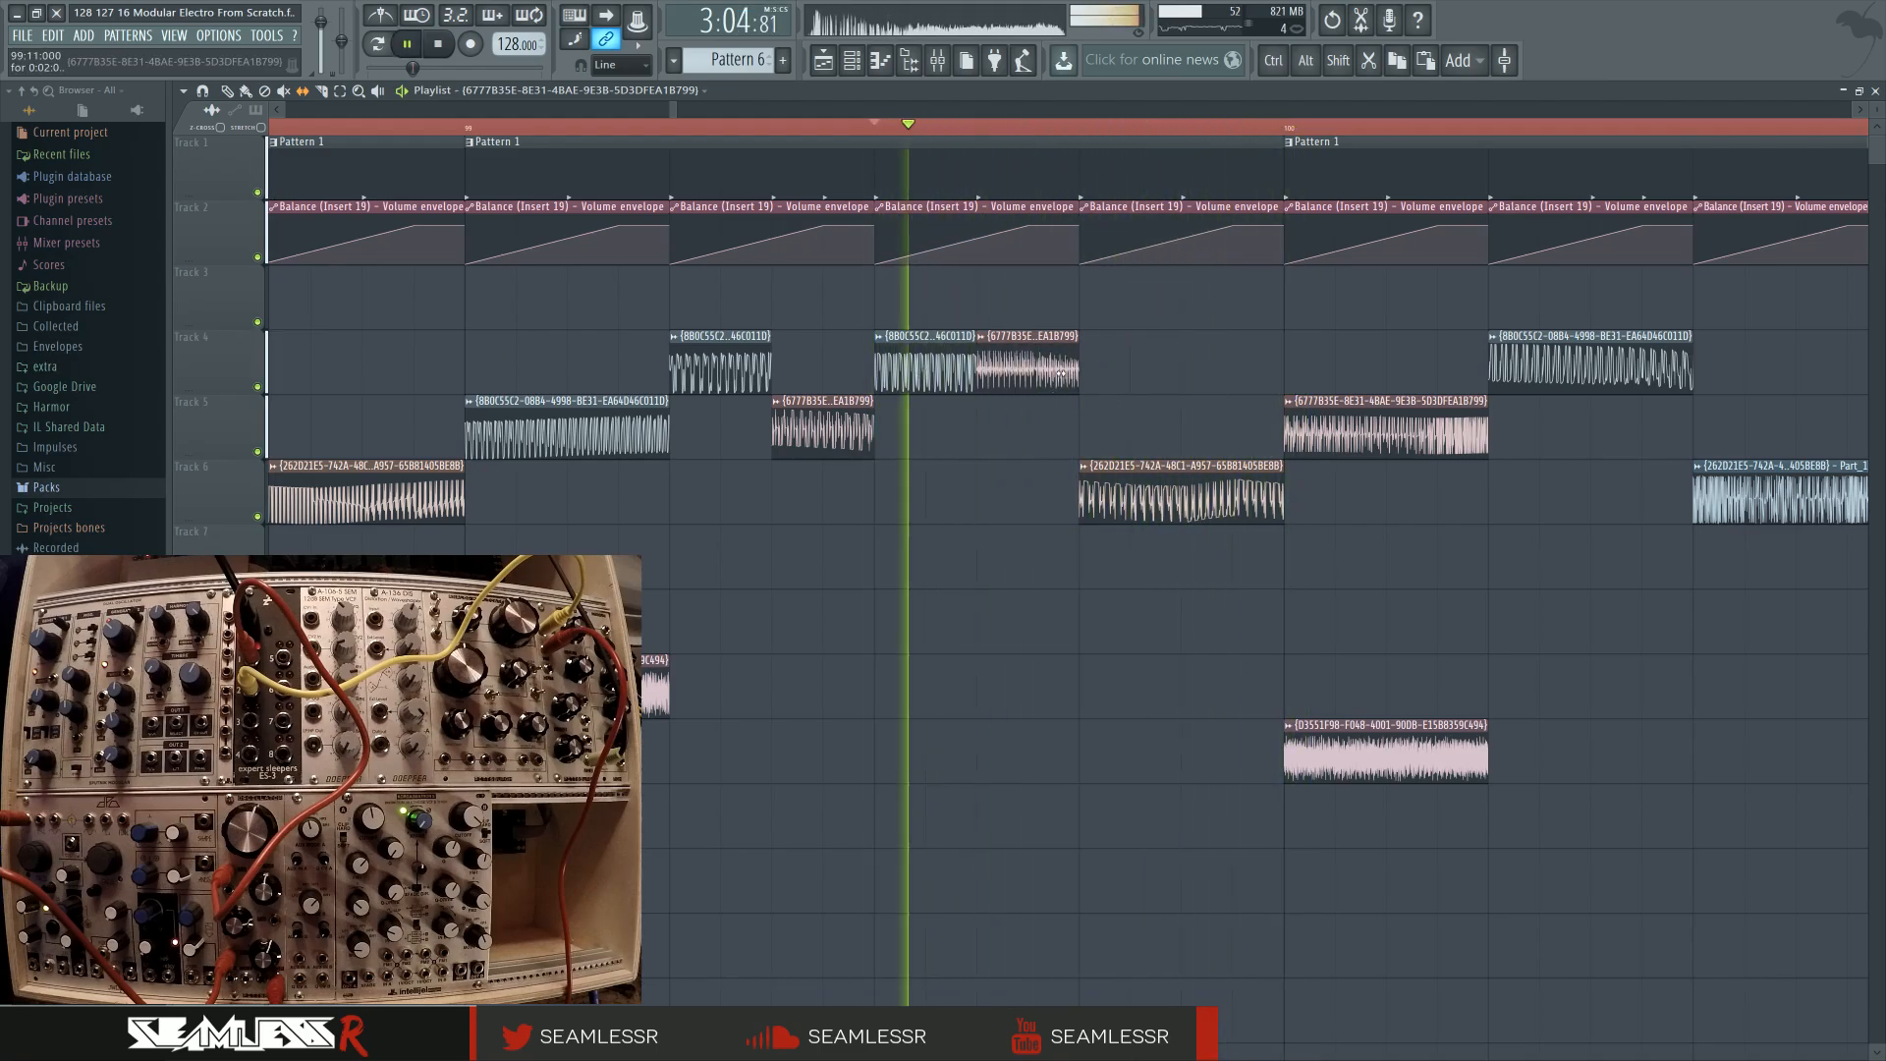
pyautogui.press('space')
pyautogui.press('space')
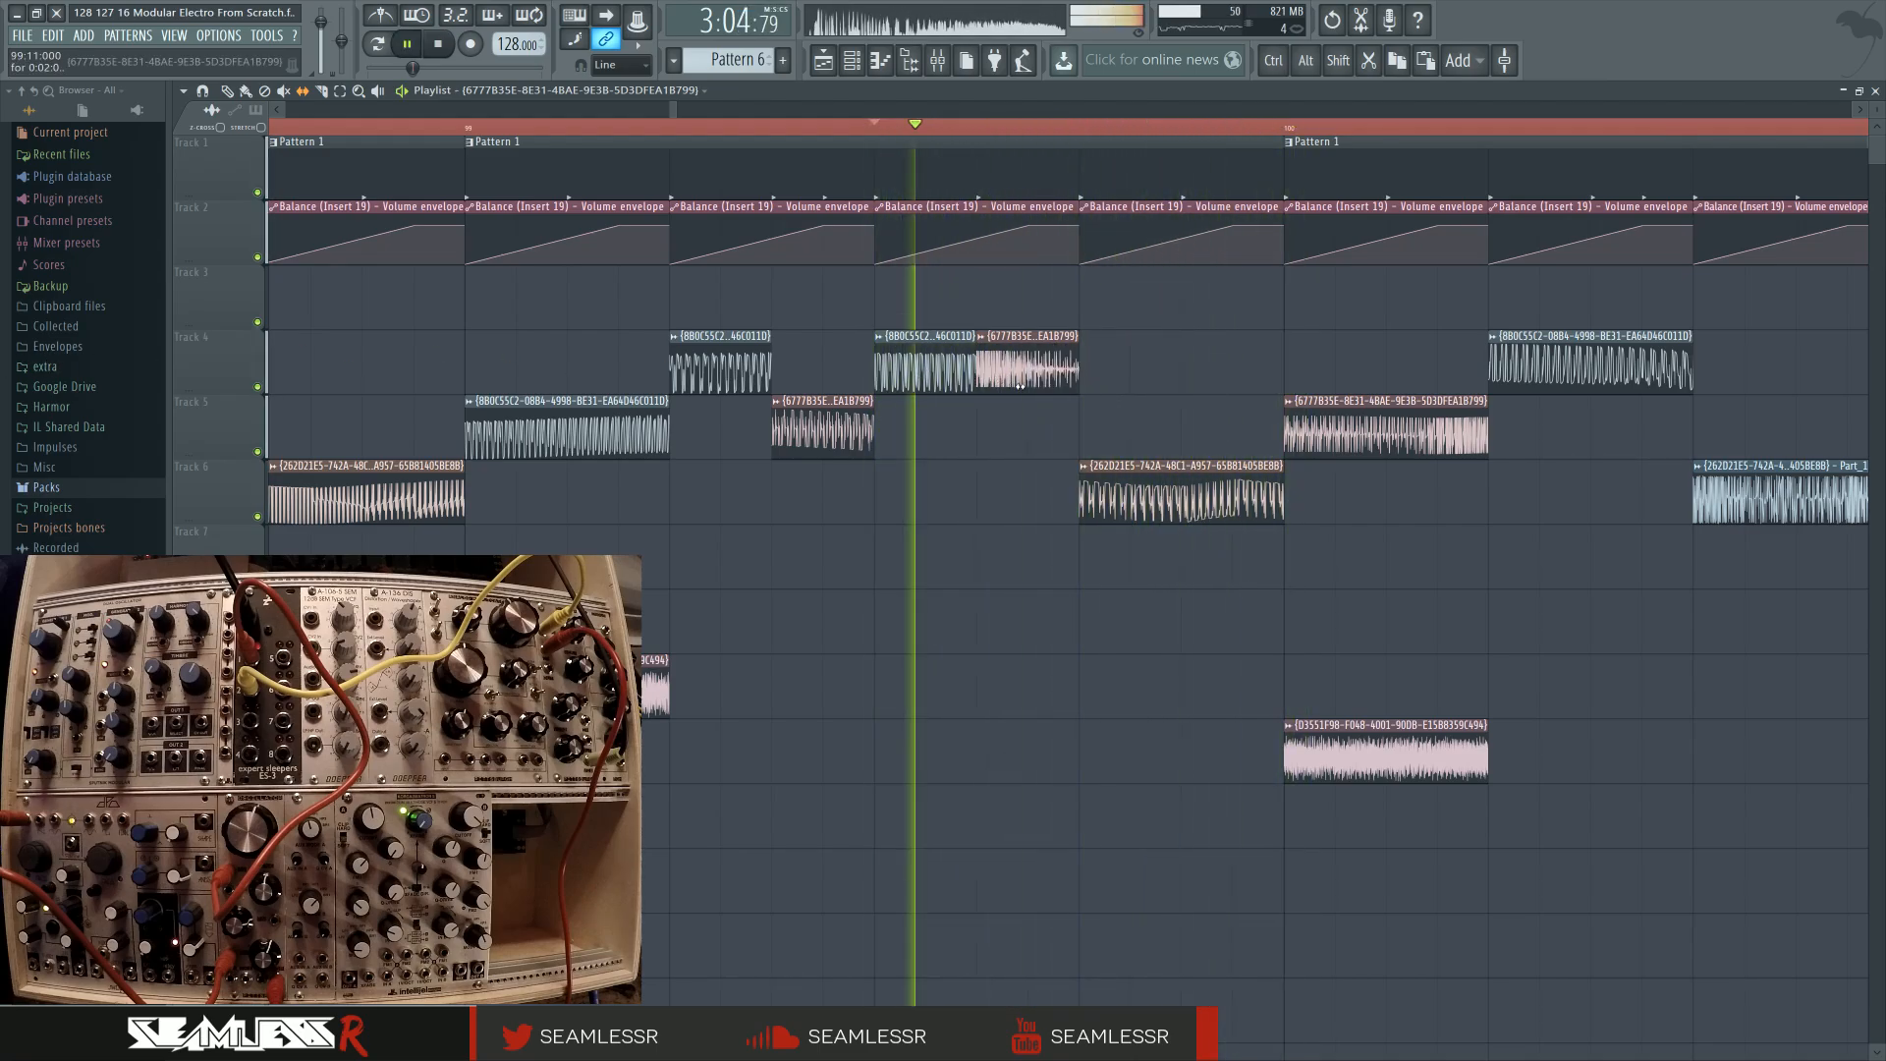
# Duplicate the bar 97 to 101 arrangement into bars 101 to 105 and set the loop range from bar 97 to 105
pyautogui.scroll(-3, 961, 509)
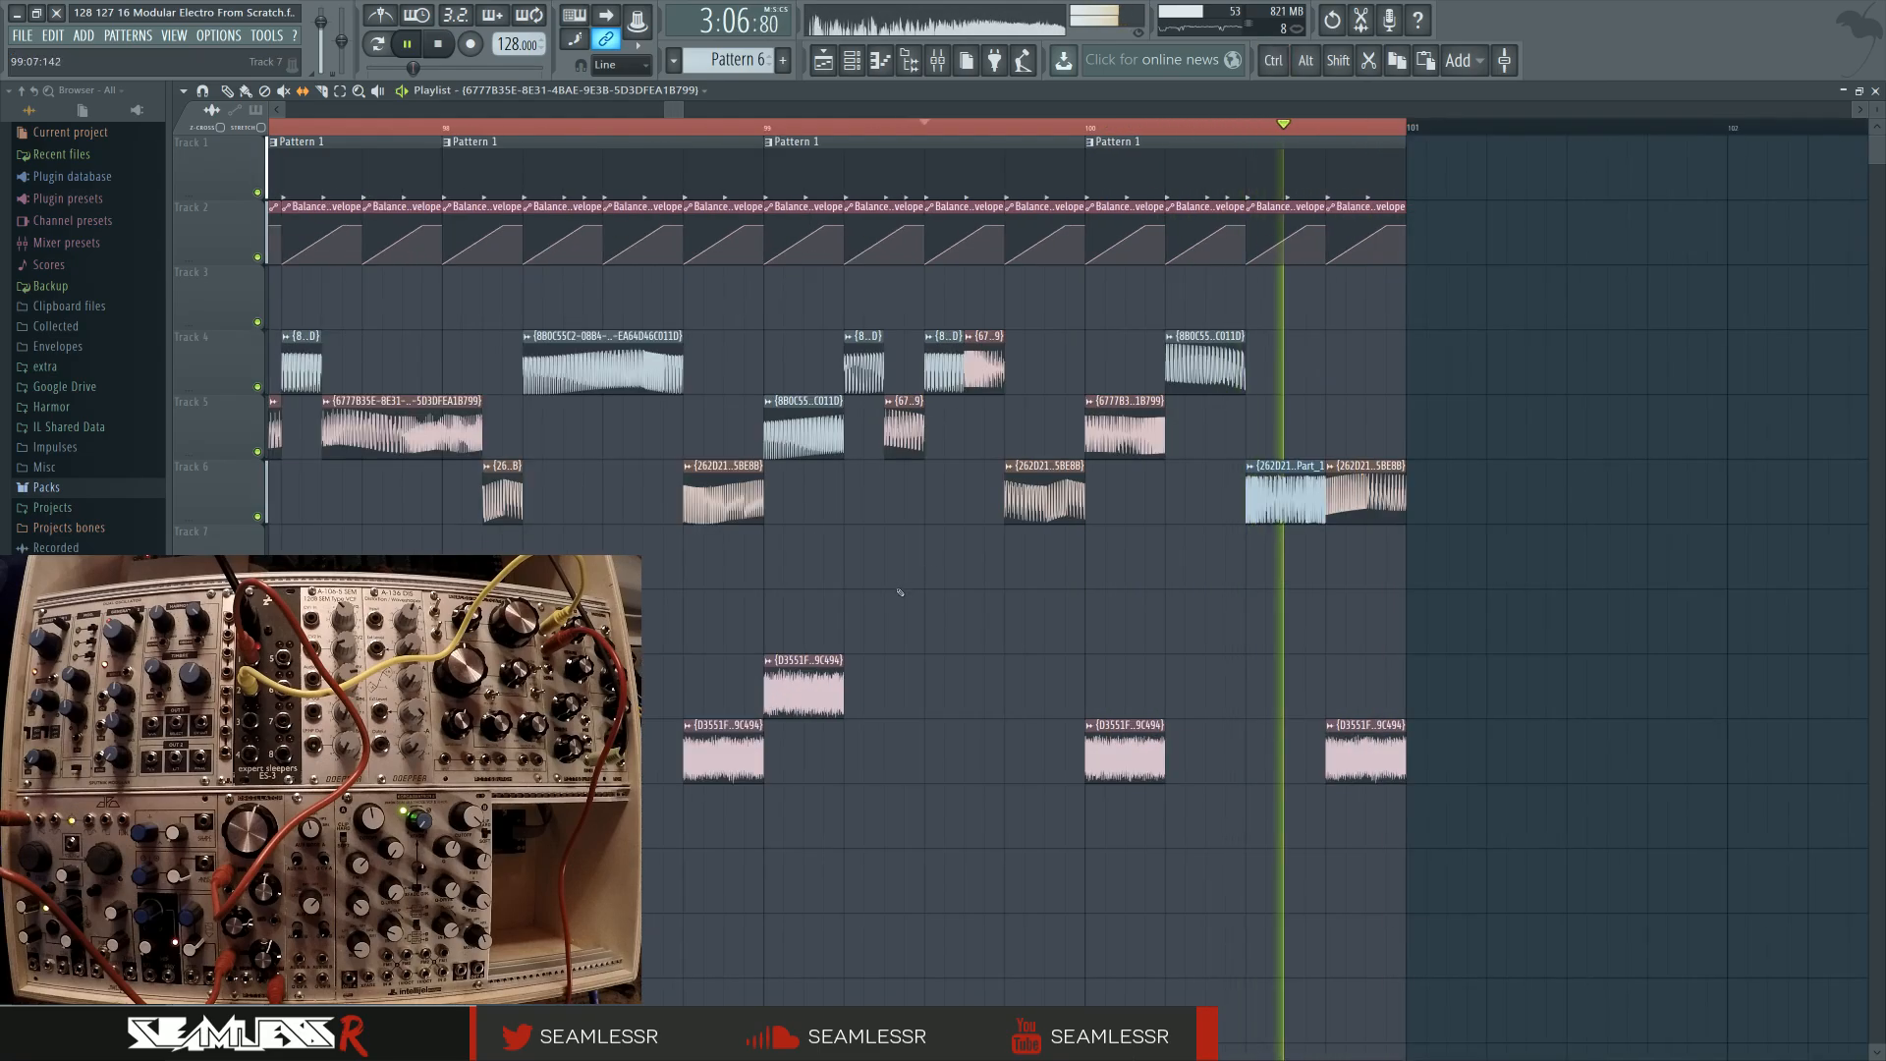
pyautogui.moveTo(900, 592); pyautogui.dragTo(1132, 589)
pyautogui.keyDown('ctrl'); pyautogui.scroll(-3, 1208, 603); pyautogui.keyUp('ctrl')
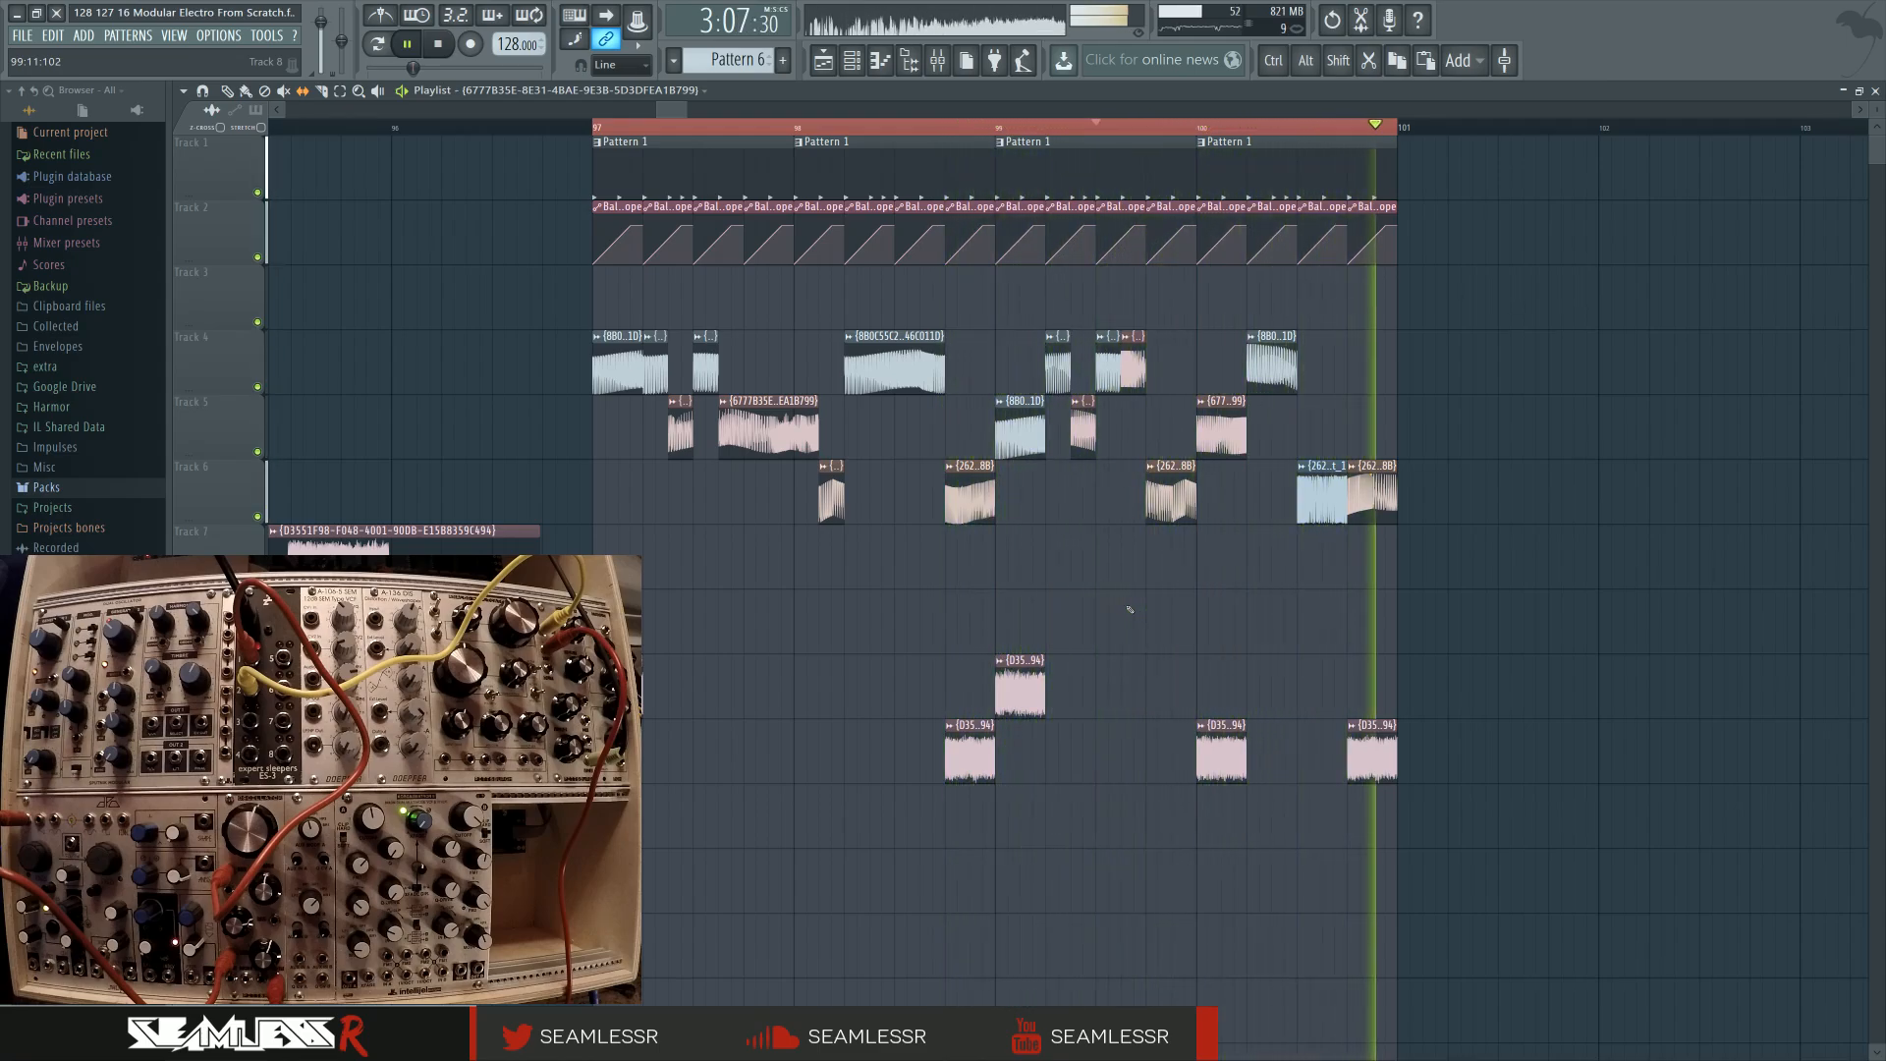
pyautogui.hscroll(2, 1002, 619)
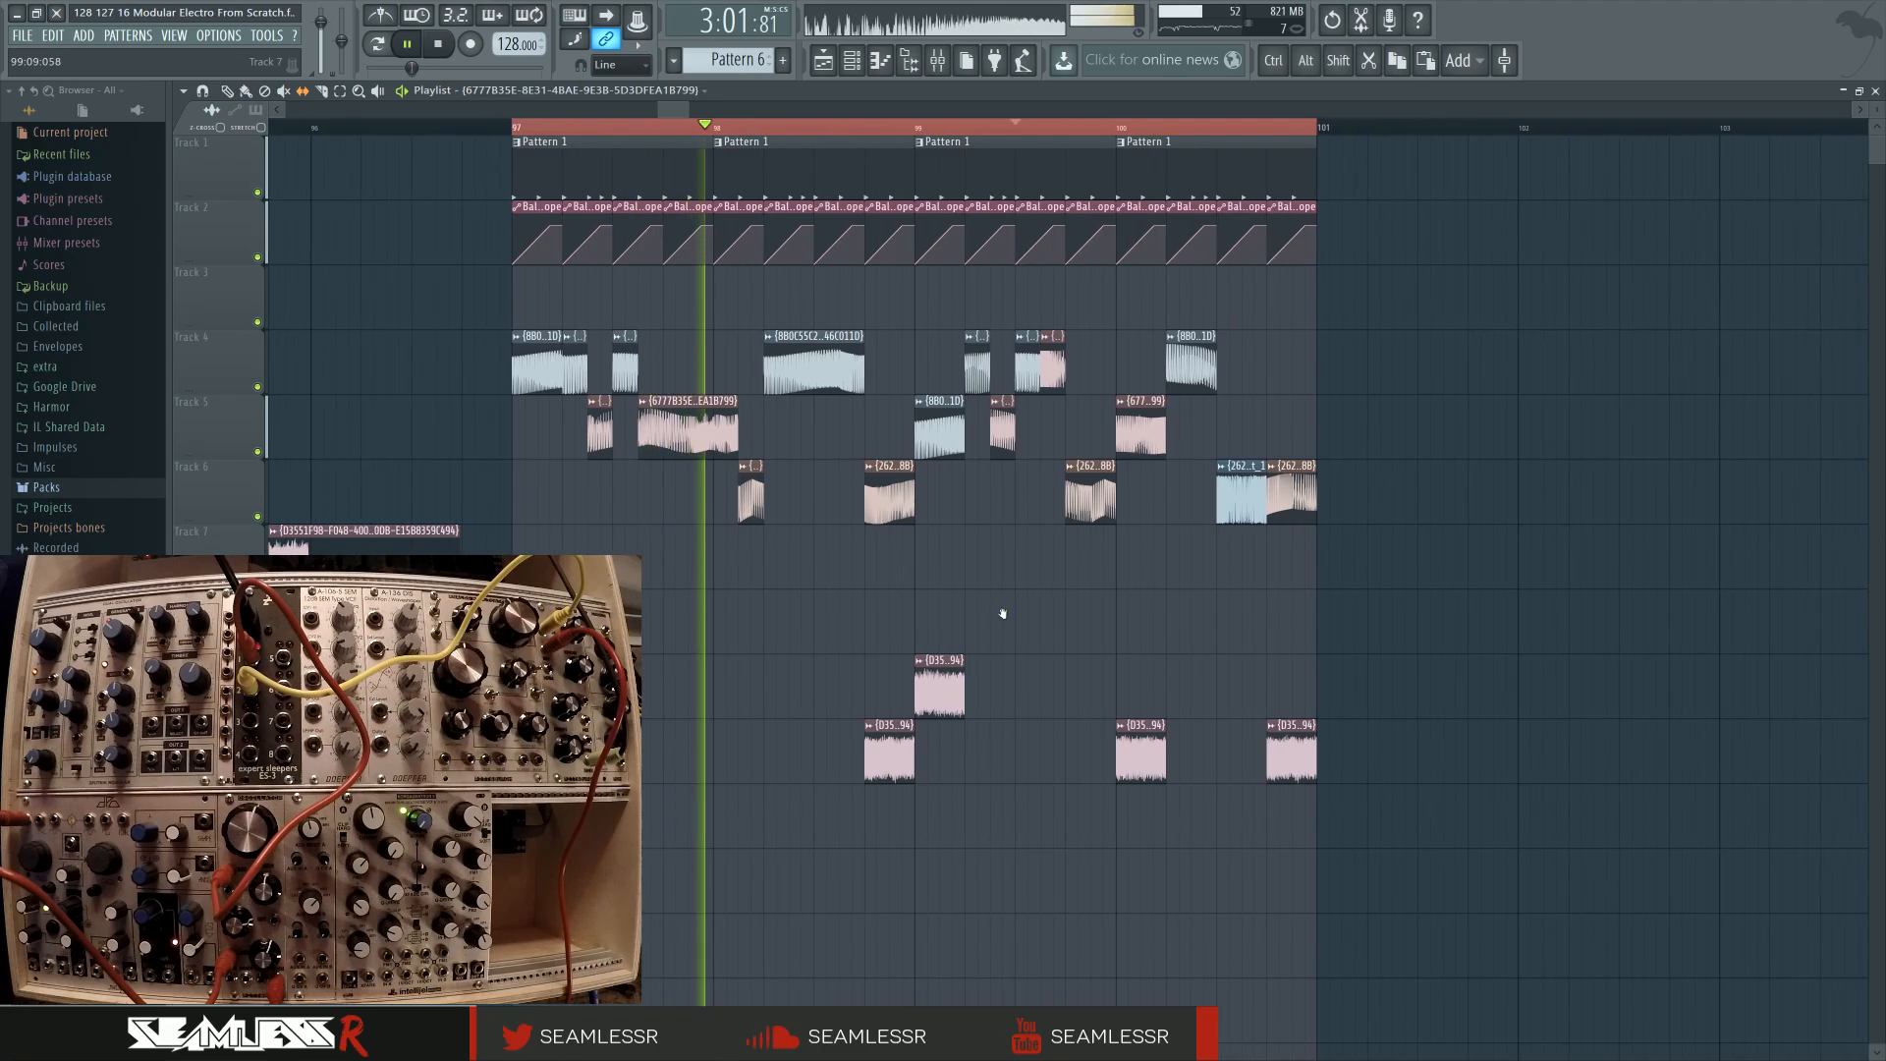
pyautogui.hscroll(1, 978, 591)
pyautogui.scroll(-1, 882, 593)
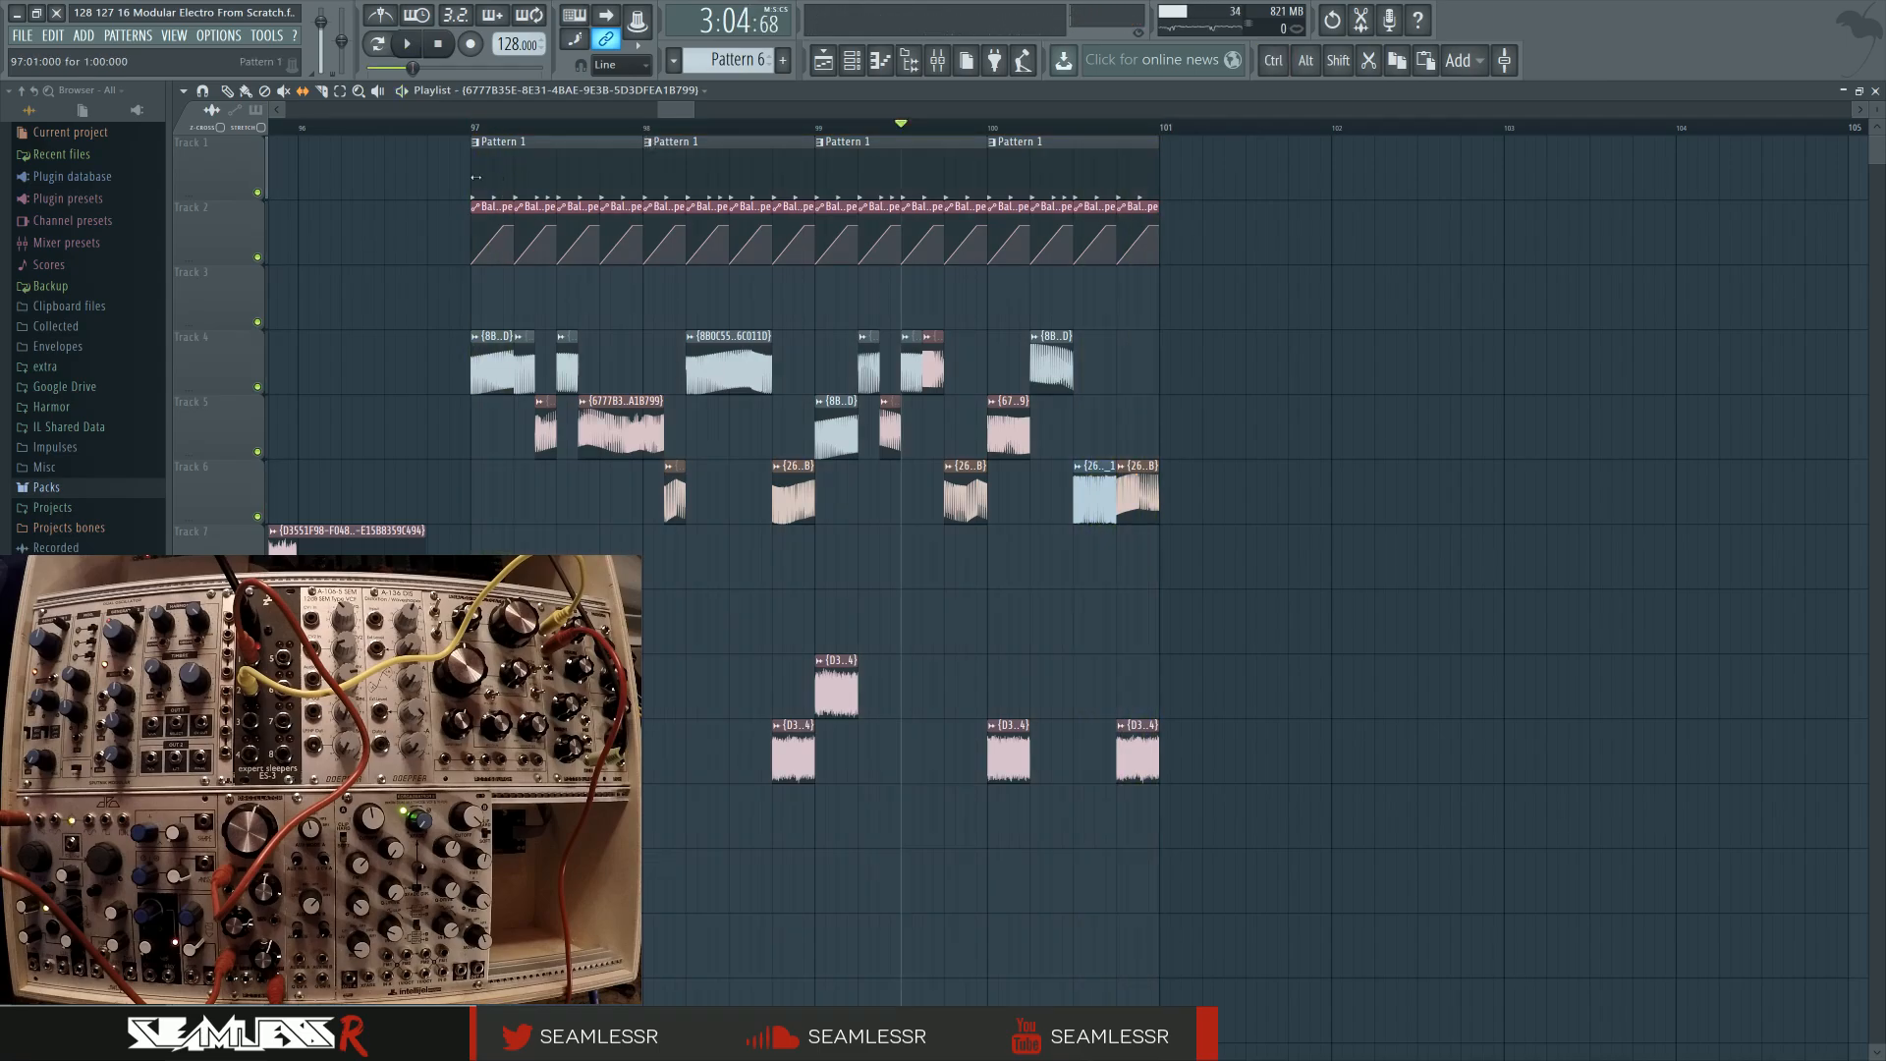
pyautogui.hotkey('ctrl', 'b')
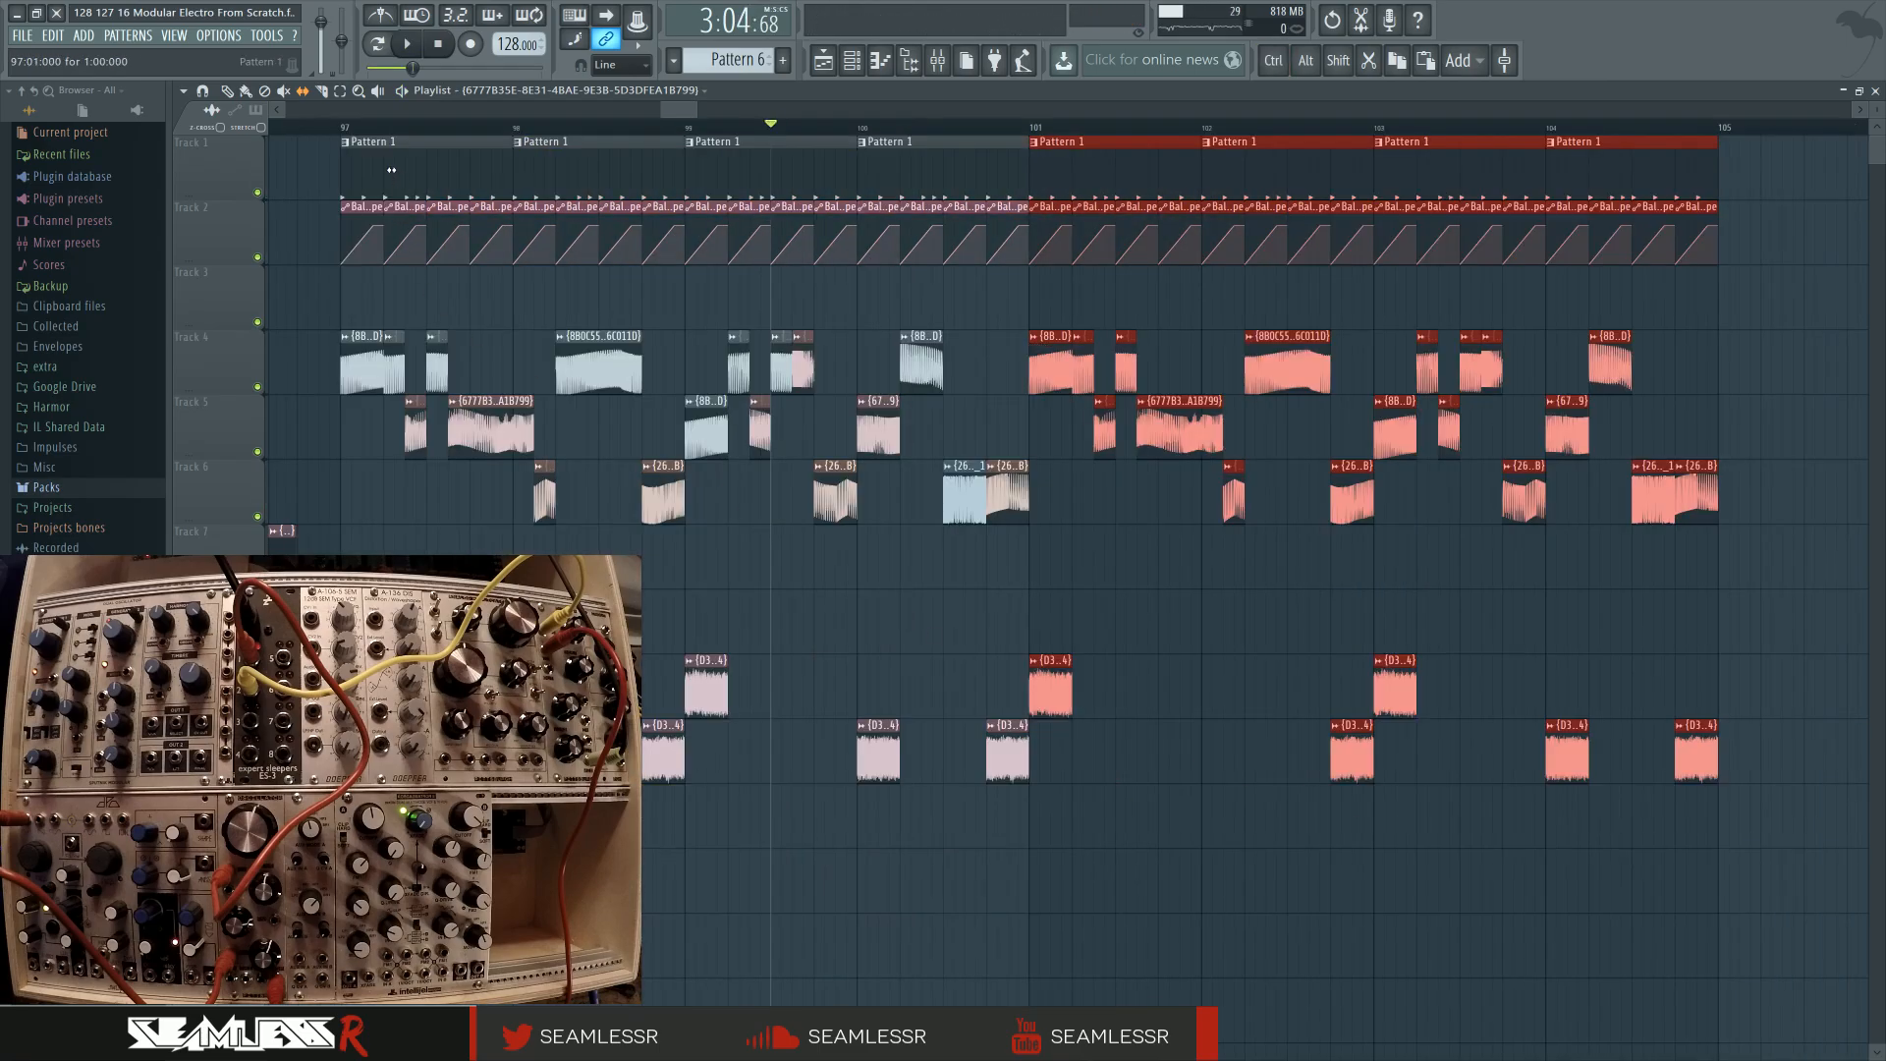
pyautogui.moveTo(345, 129); pyautogui.dragTo(1725, 175)
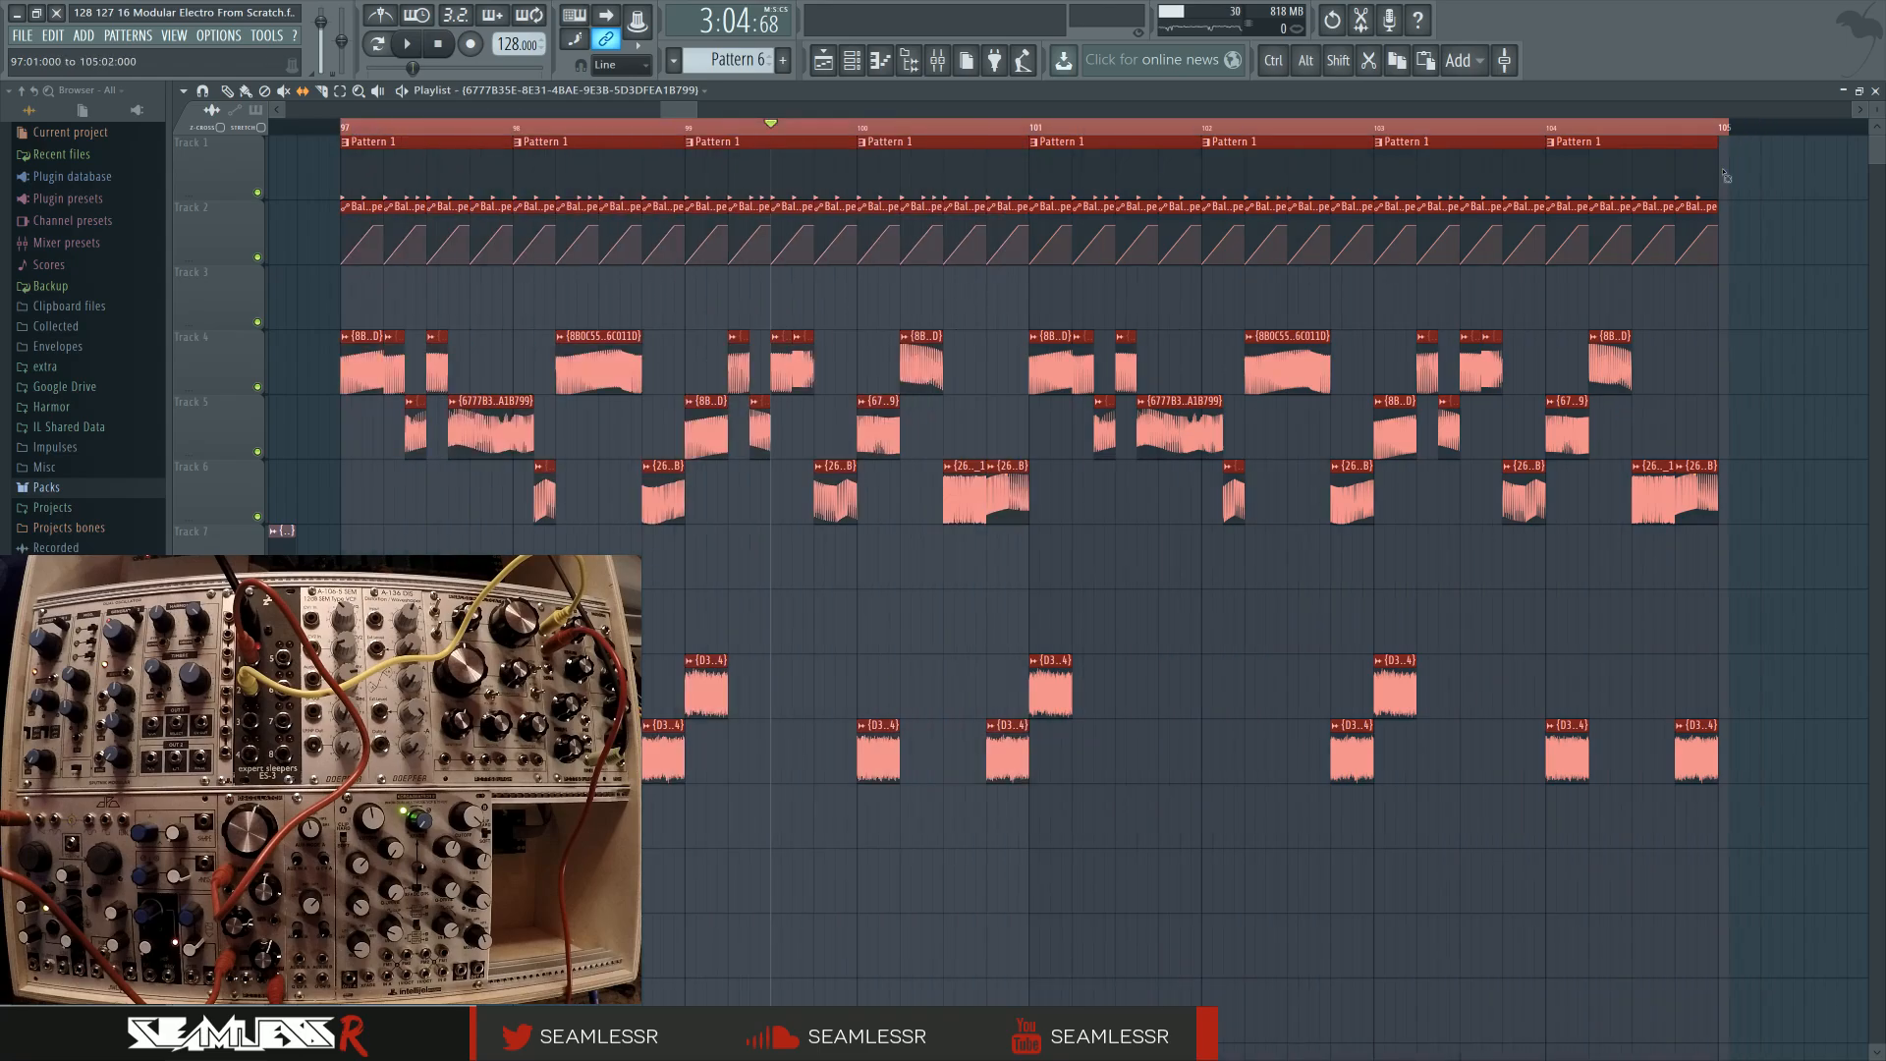
pyautogui.keyDown('ctrl'); pyautogui.click(1169, 605); pyautogui.keyUp('ctrl')
pyautogui.hscroll(1, 1061, 442)
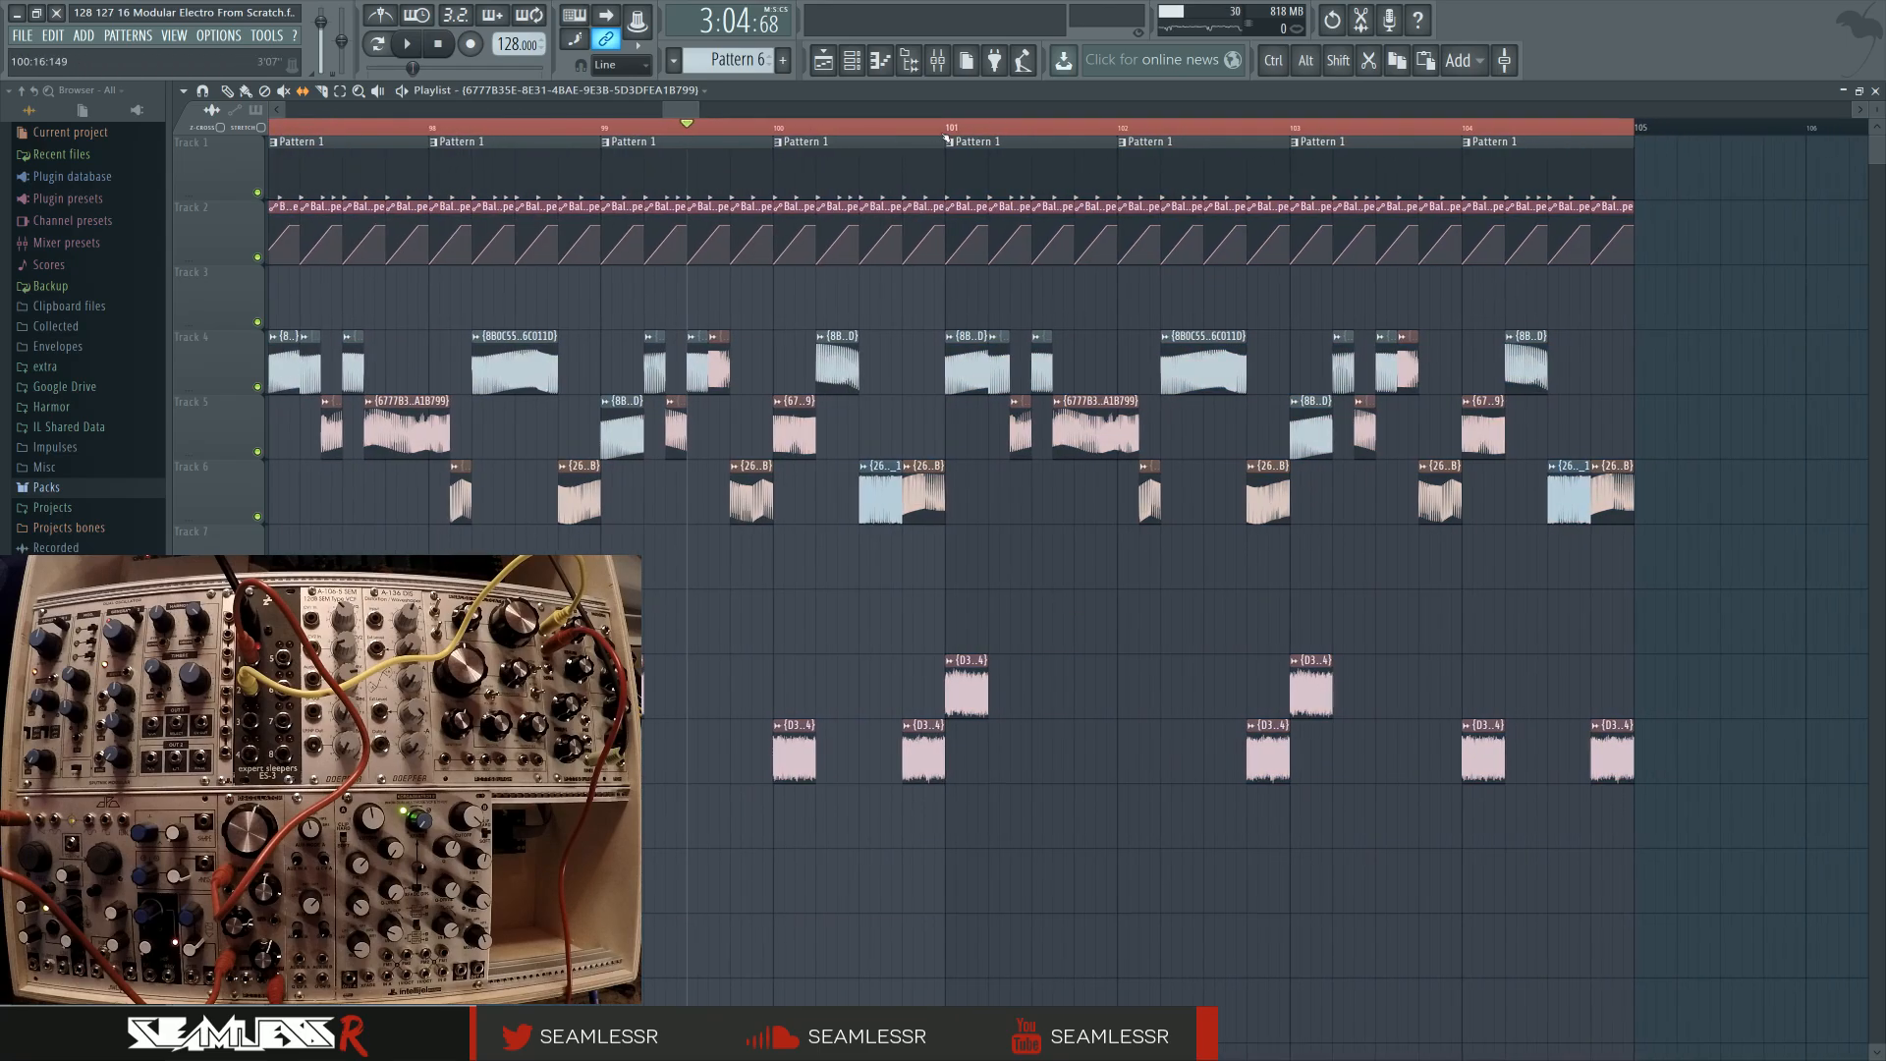
# Delete the short track 5 clip in bar 101 and lengthen the track 4 clip on beat 2 to three steps
pyautogui.press('space')
pyautogui.scroll(3, 985, 639)
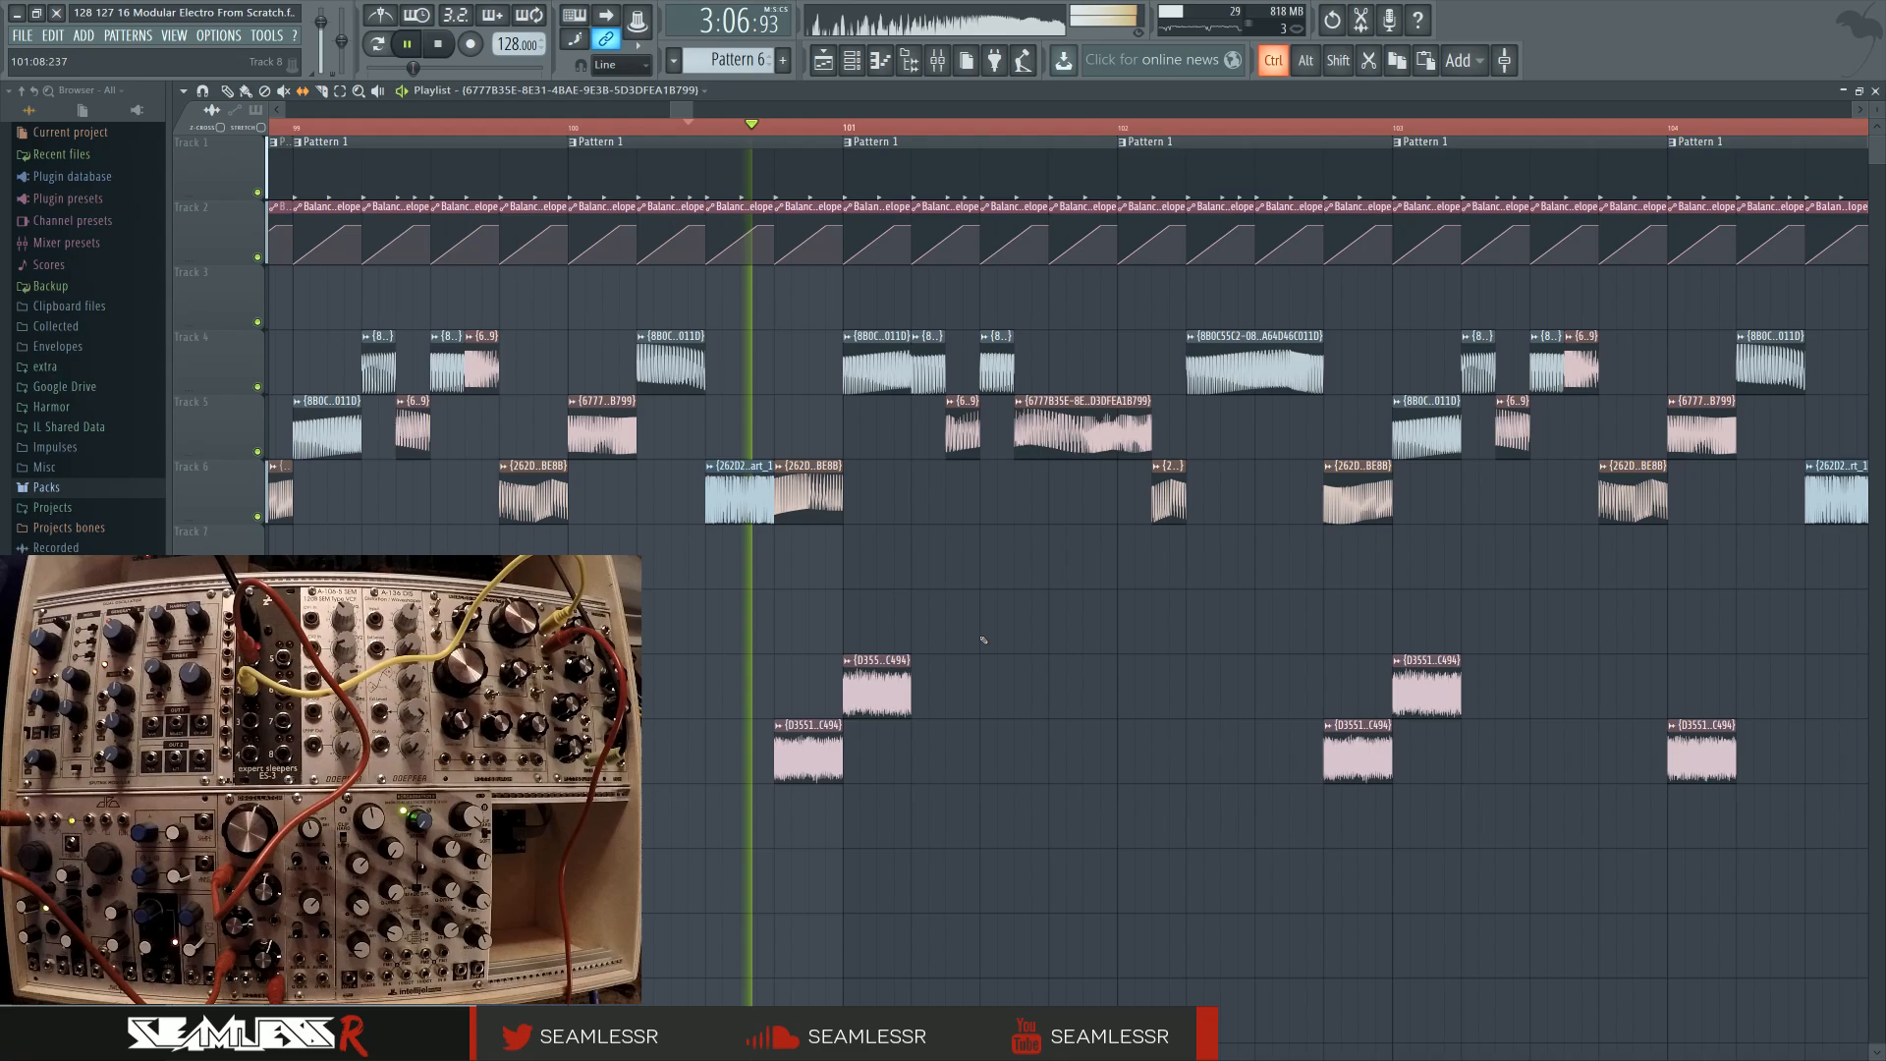
pyautogui.hscroll(1, 982, 576)
pyautogui.scroll(1, 976, 571)
pyautogui.hscroll(1, 976, 570)
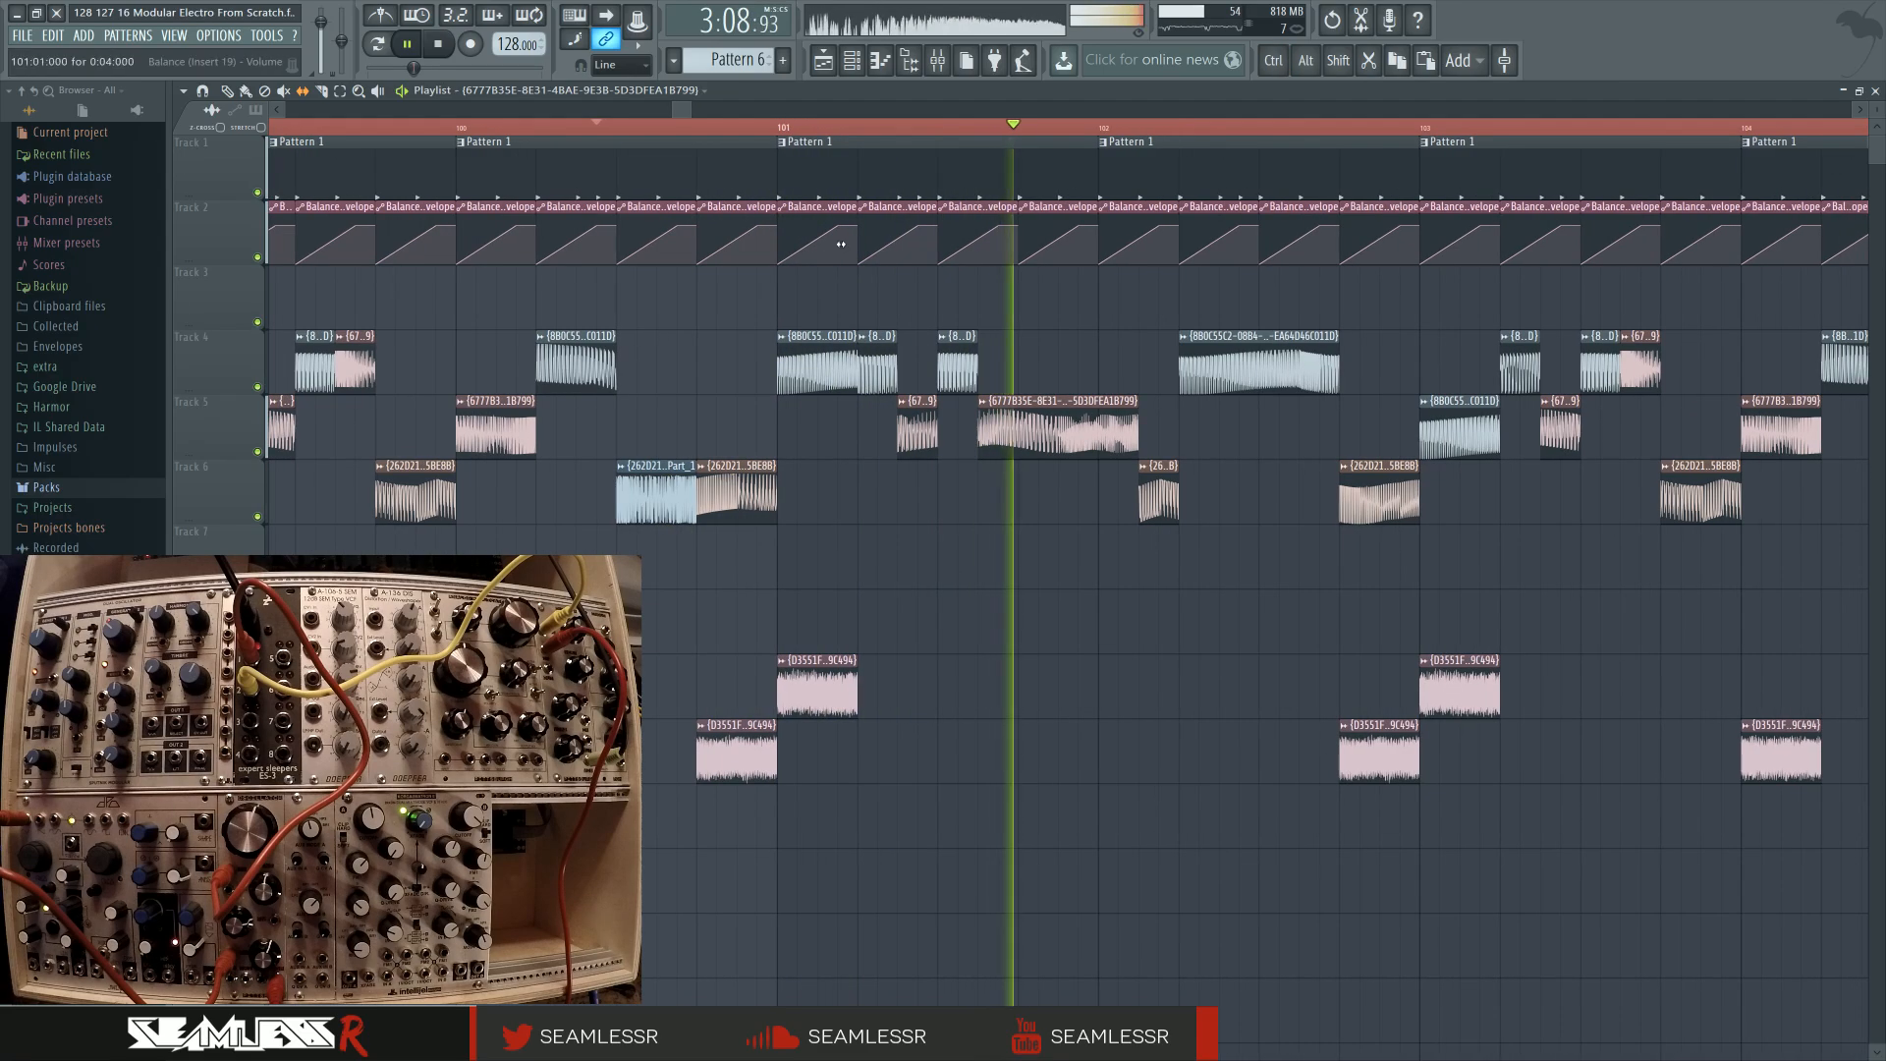
pyautogui.scroll(2, 976, 570)
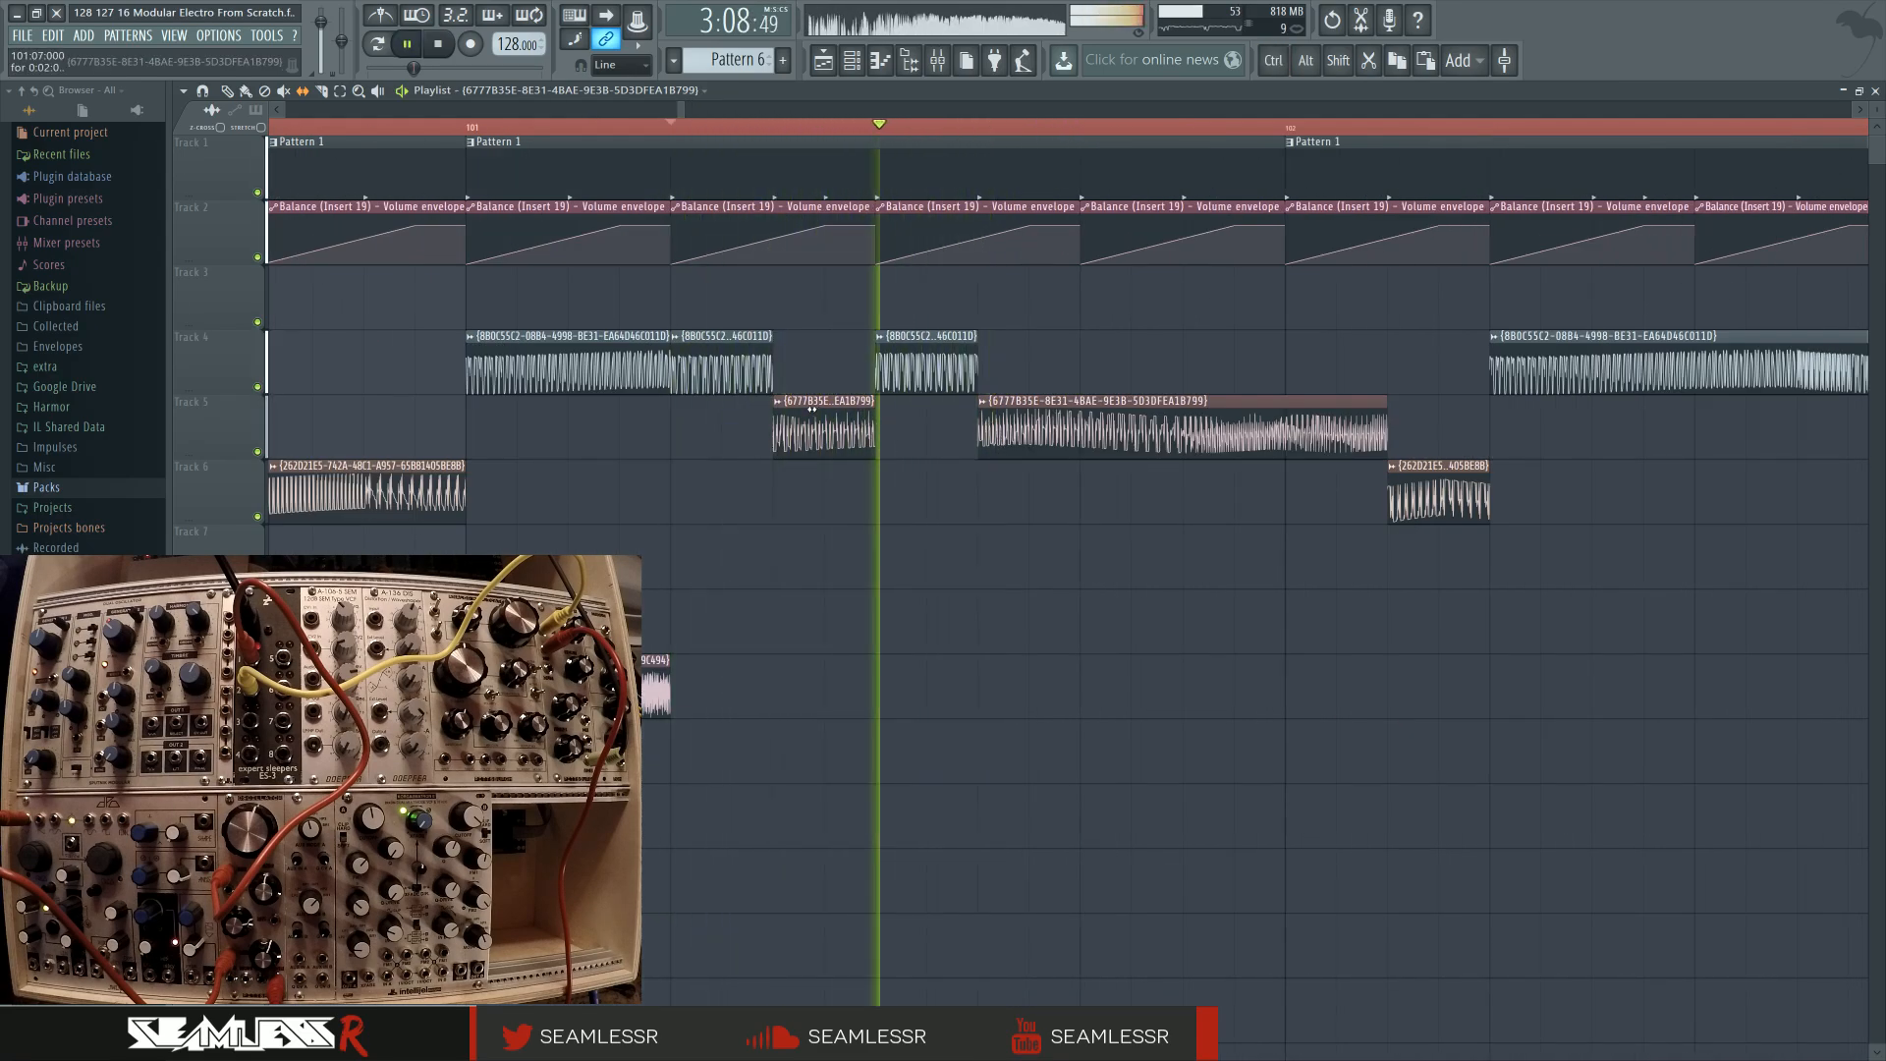
pyautogui.press('space')
pyautogui.moveTo(770, 355); pyautogui.dragTo(824, 358)
pyautogui.press('space')
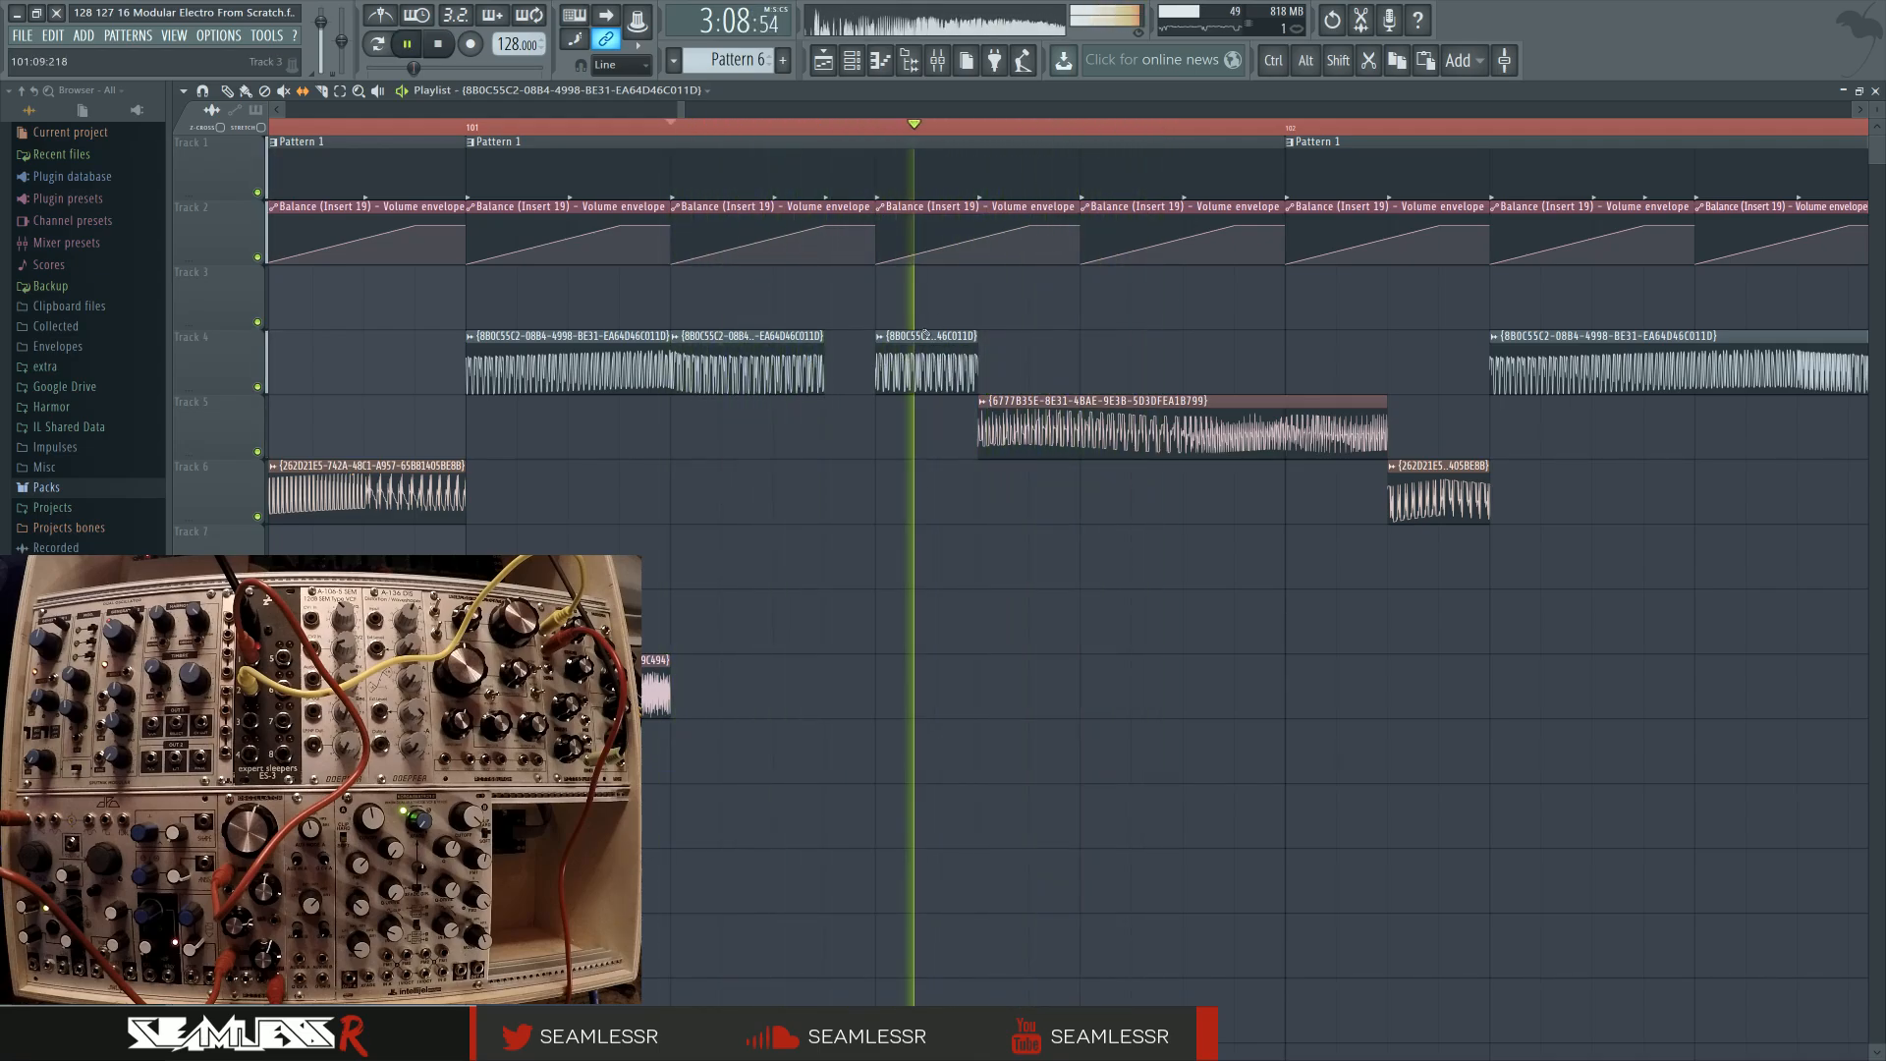
# Shift the track 4 clip on beat 3 of bar 101 one step later and move the long track 5 clip to step 15, trimmed to one beat
pyautogui.moveTo(952, 361); pyautogui.dragTo(1004, 363)
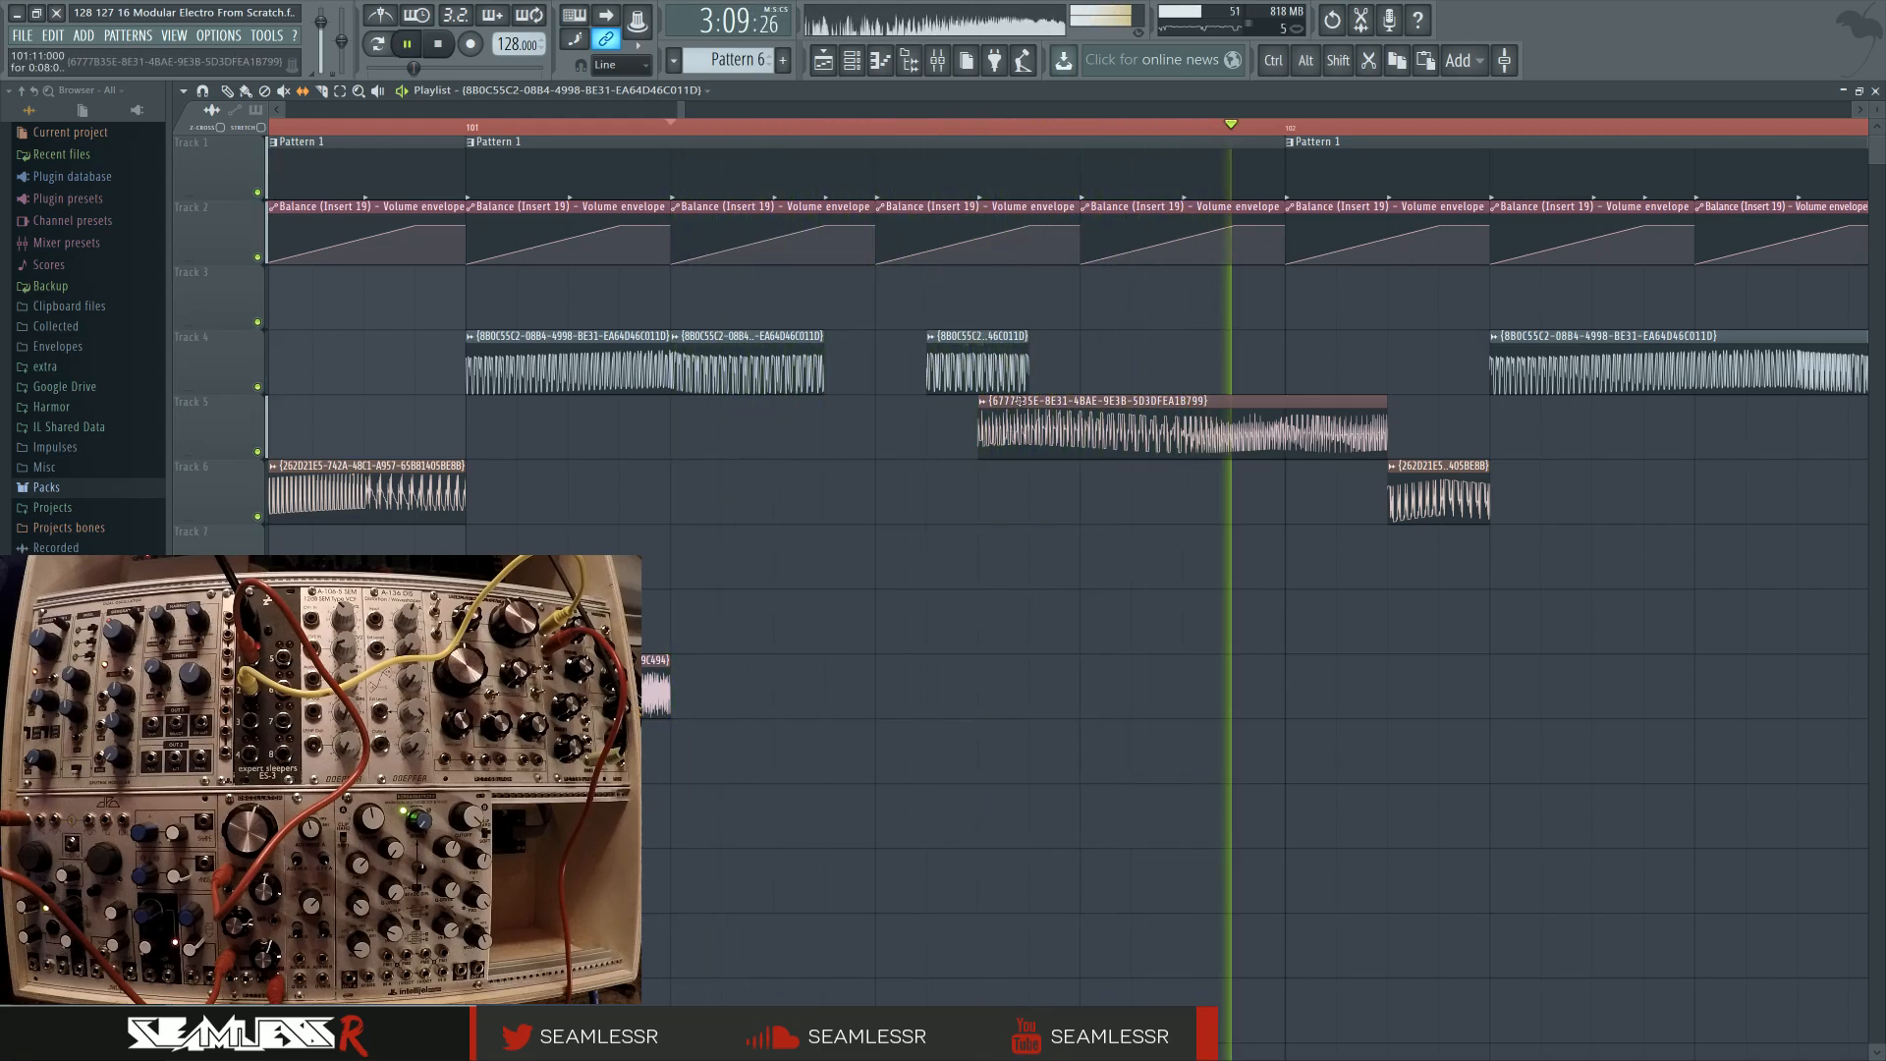
pyautogui.moveTo(1025, 430); pyautogui.dragTo(1227, 403)
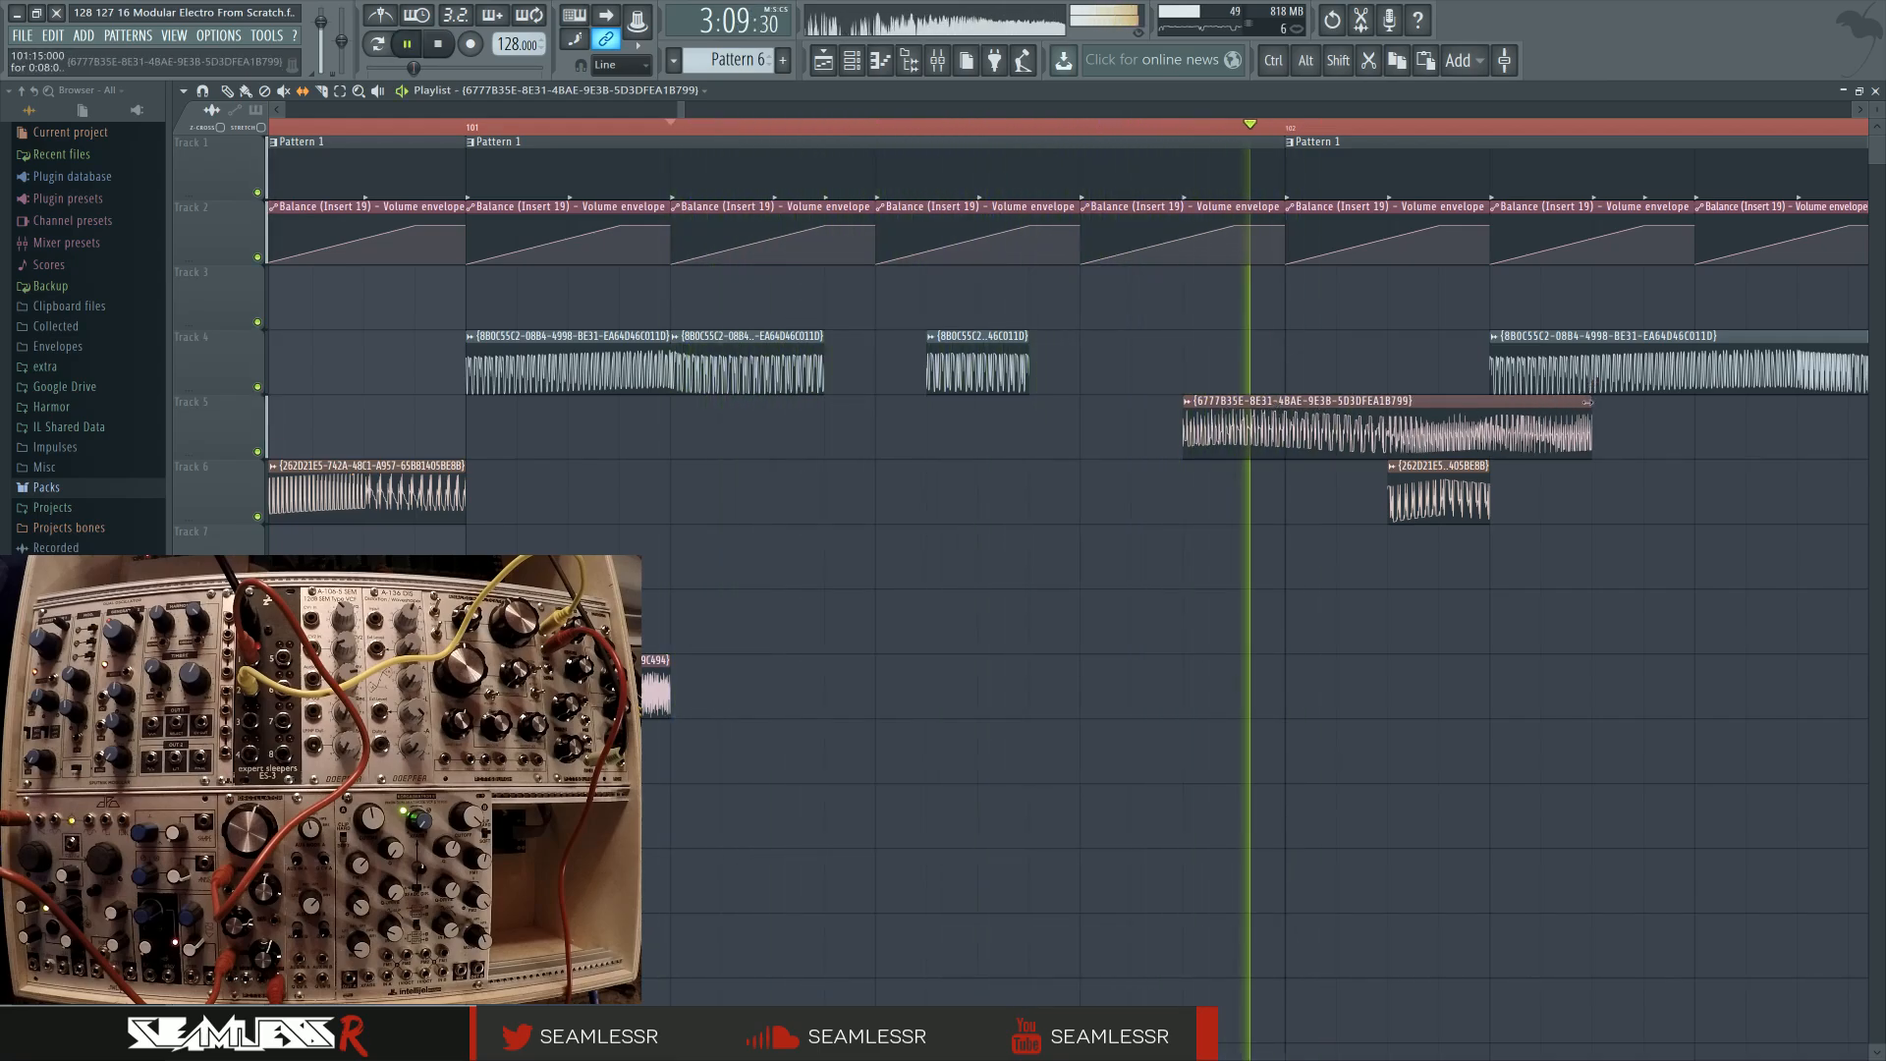
pyautogui.moveTo(1589, 425); pyautogui.dragTo(1386, 424)
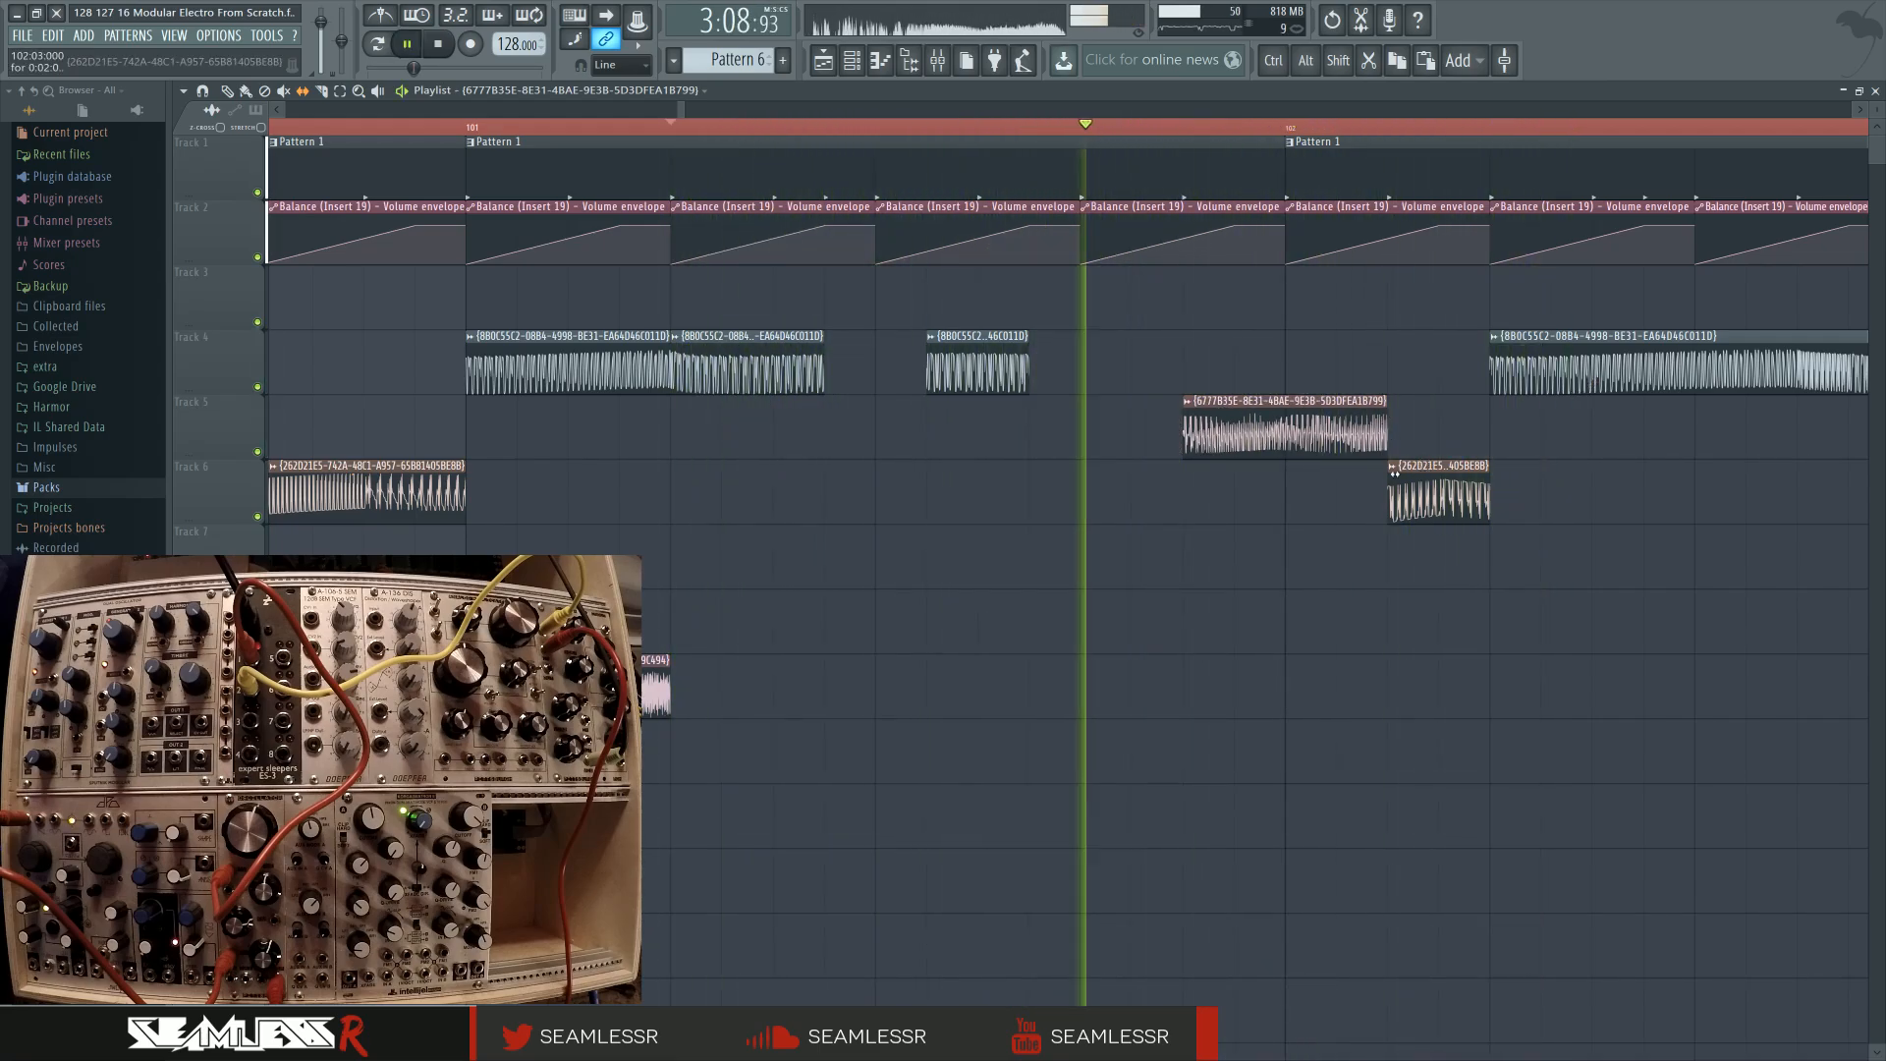
# Stretch the track 4 clip from beat 3 of bar 101 to the track 5 clip, split it midway, and slip the second half's audio
pyautogui.moveTo(1028, 363); pyautogui.dragTo(1182, 363)
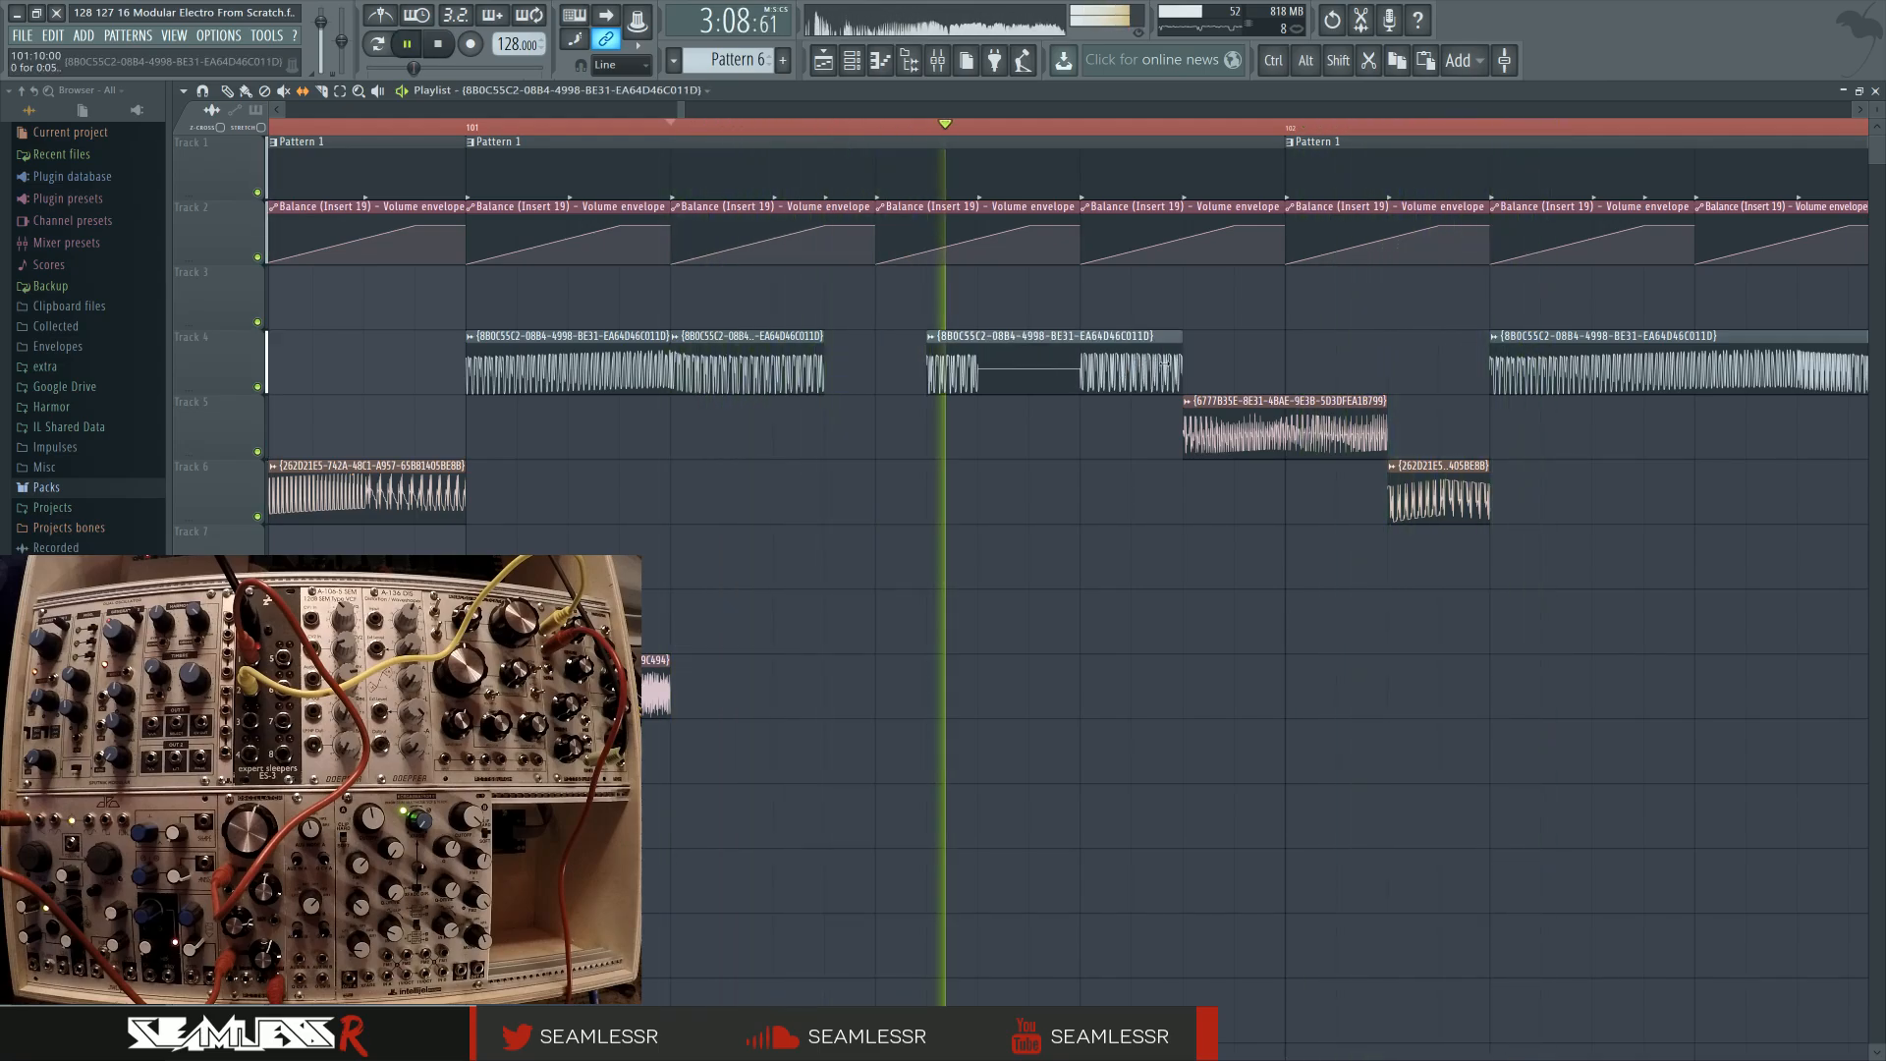
pyautogui.moveTo(927, 363); pyautogui.dragTo(875, 364)
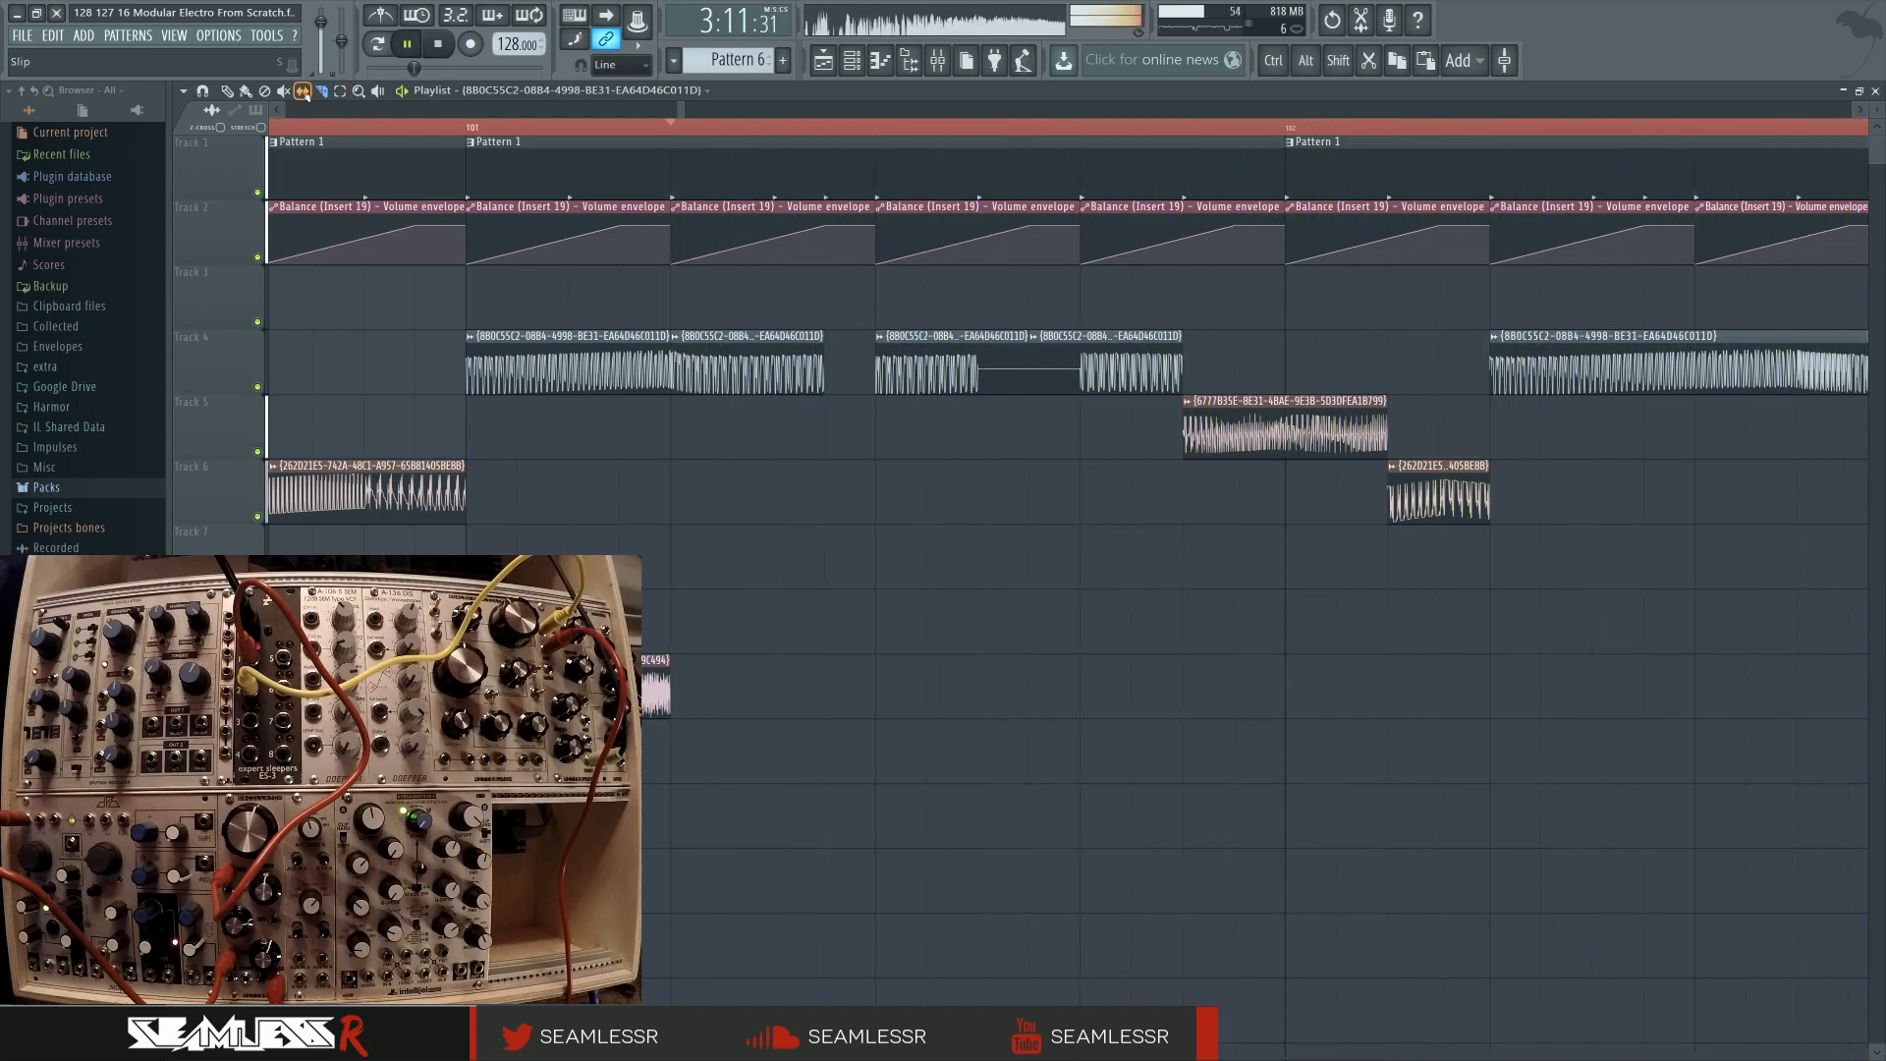
pyautogui.press('space')
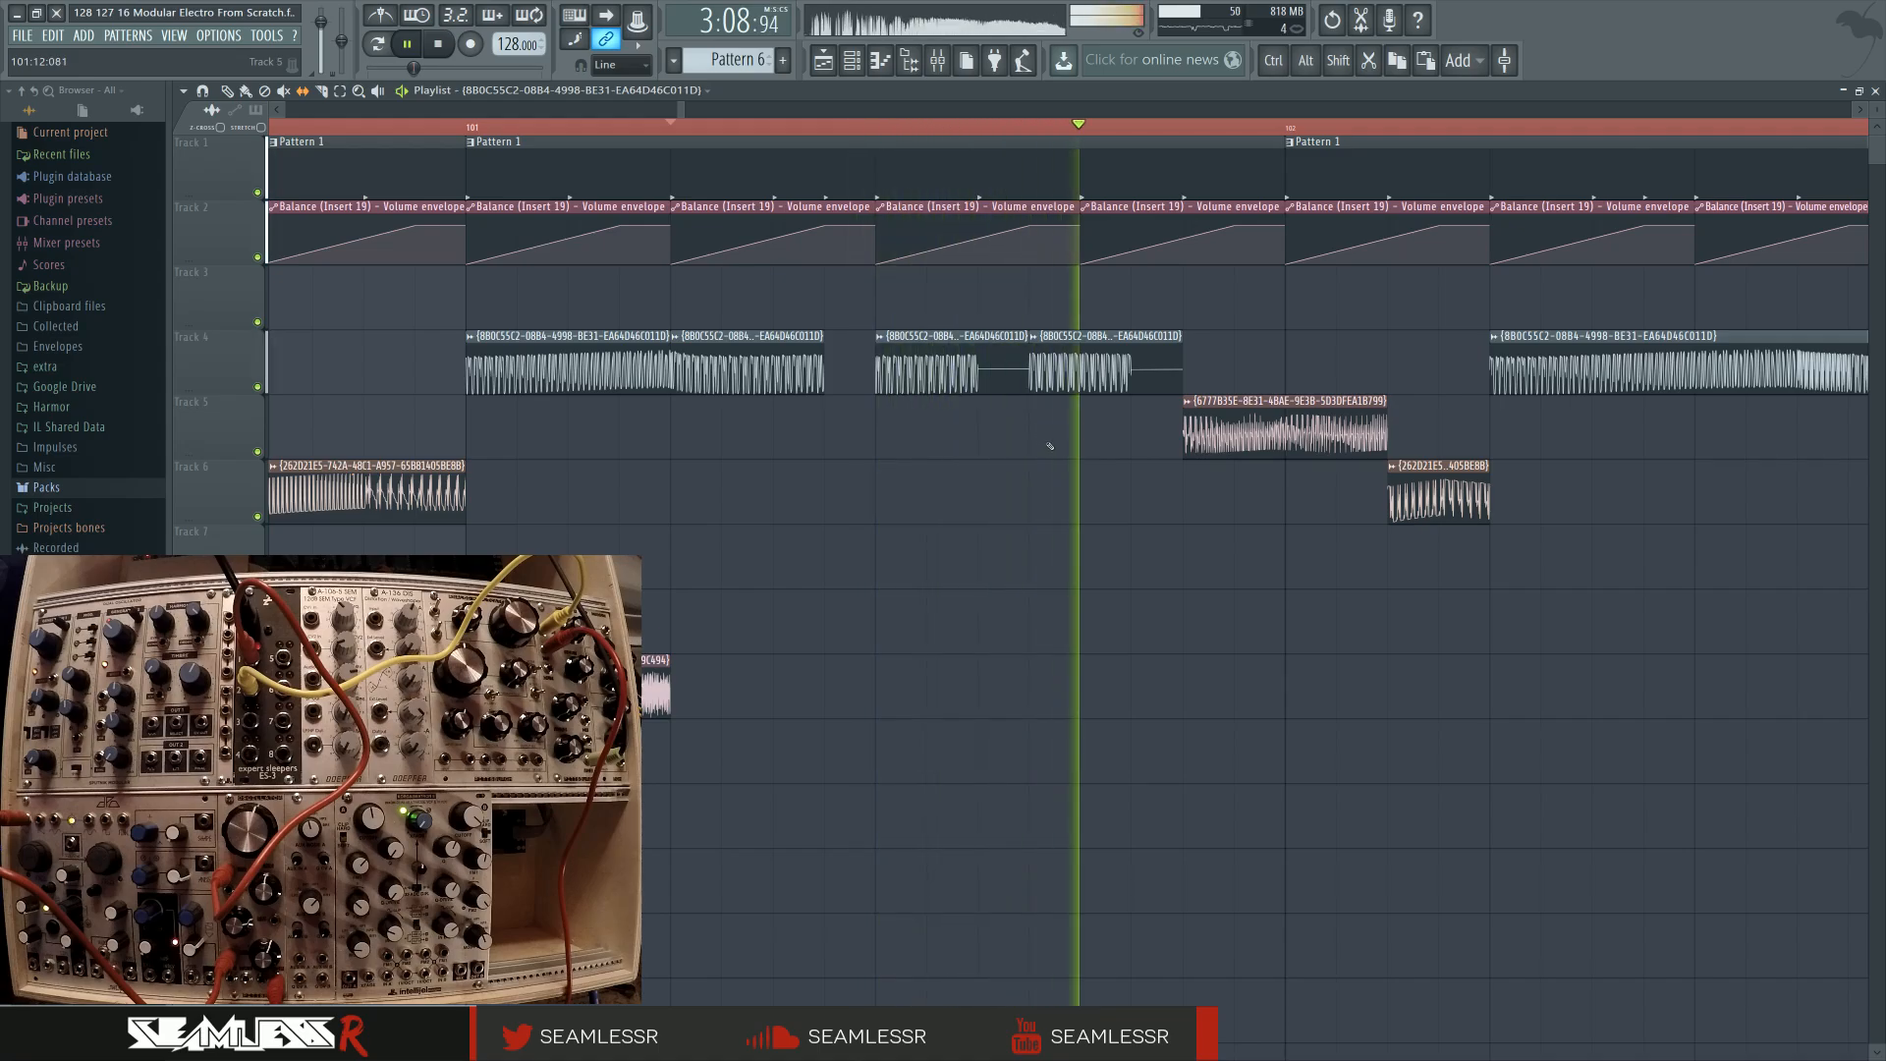
# Slip the audio inside the short track 6 clip at step 3 of bar 102, auditioning it from step 15 of bar 101
pyautogui.scroll(-3, 1102, 474)
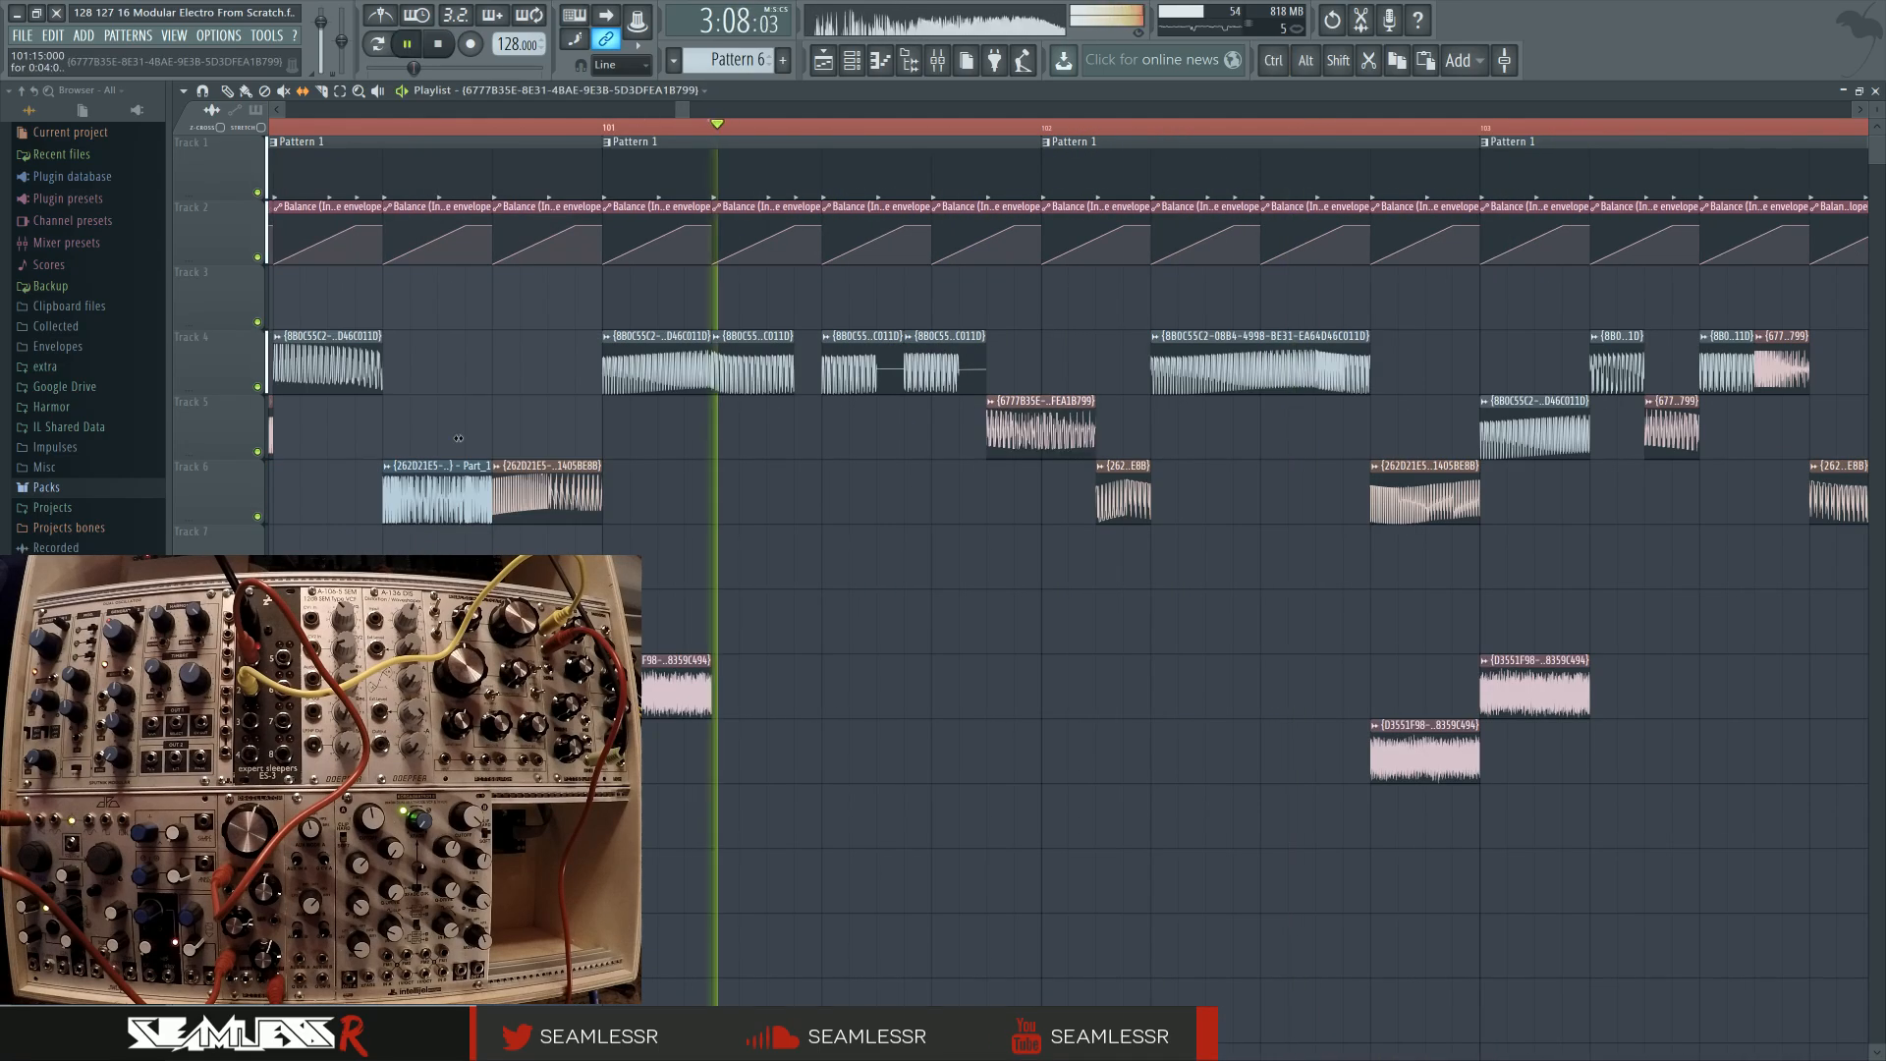
pyautogui.click(986, 126)
pyautogui.moveTo(1124, 498); pyautogui.dragTo(812, 513)
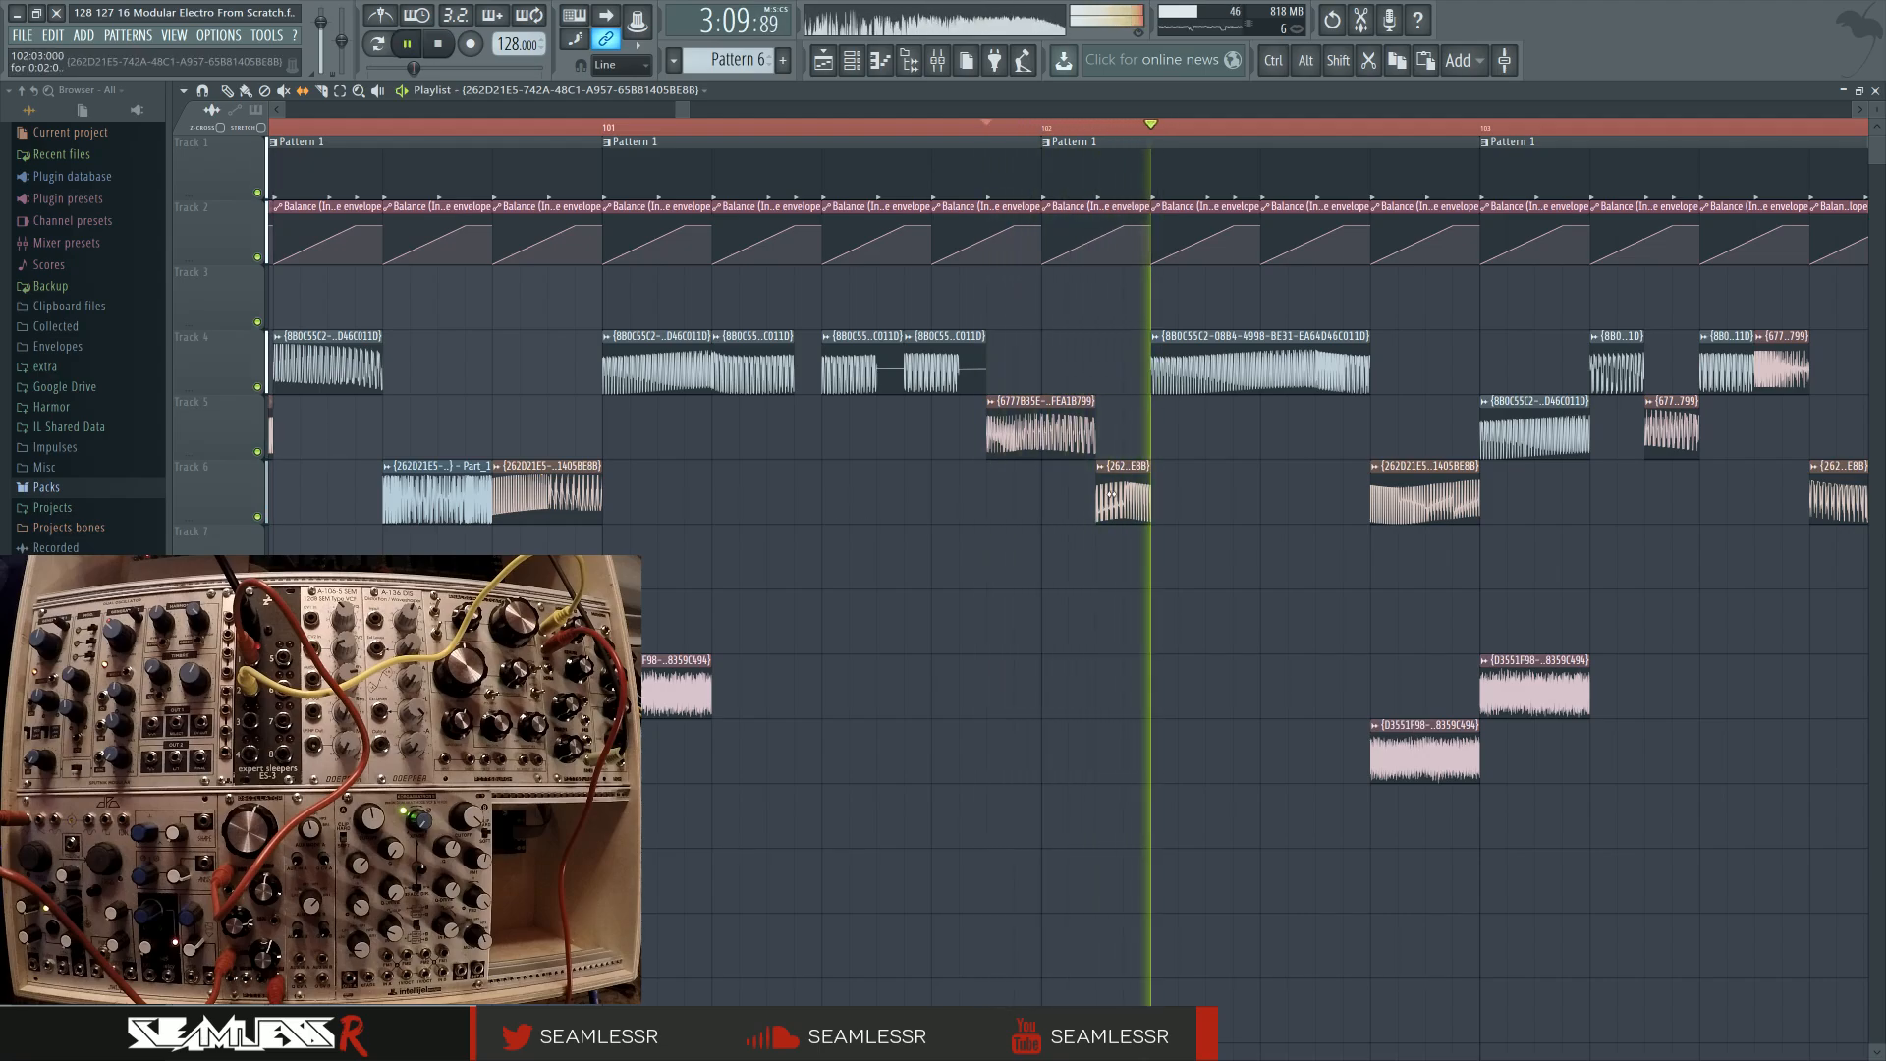
pyautogui.moveTo(1144, 517); pyautogui.dragTo(678, 587)
pyautogui.press('space')
pyautogui.press('space')
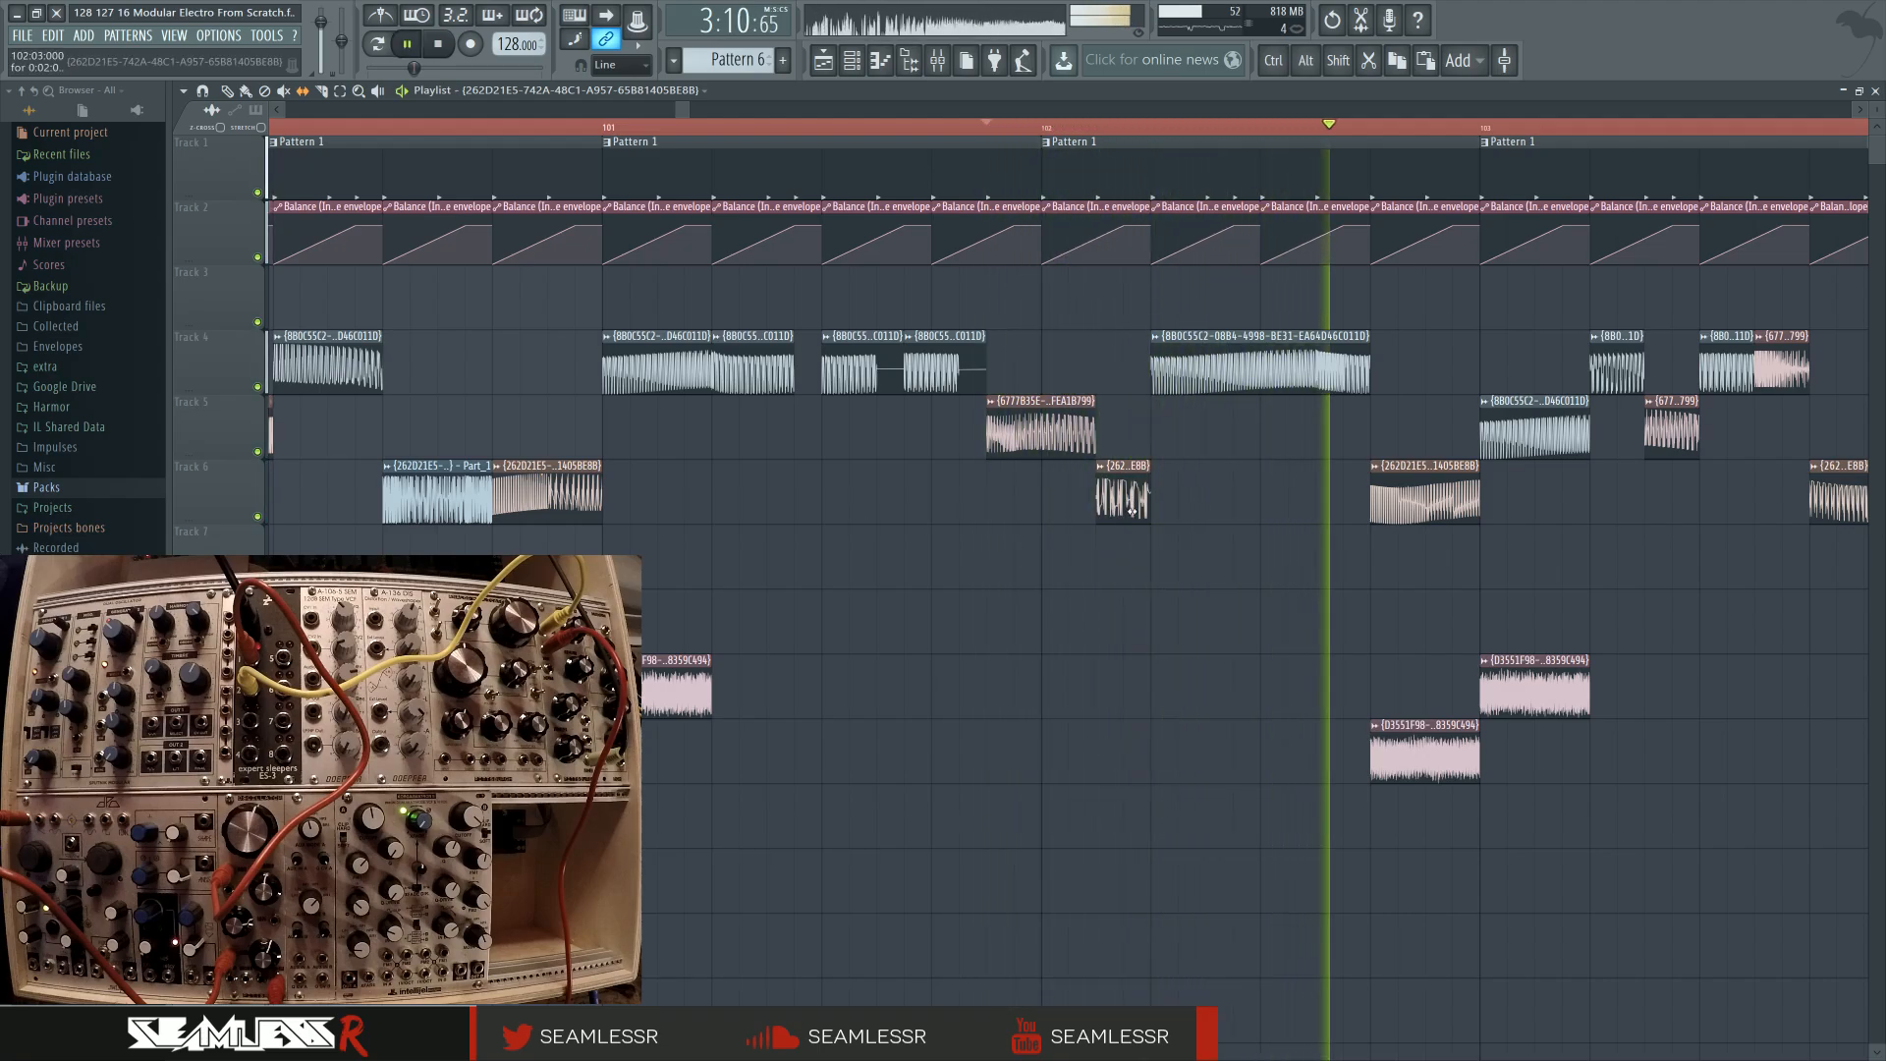
pyautogui.press('space')
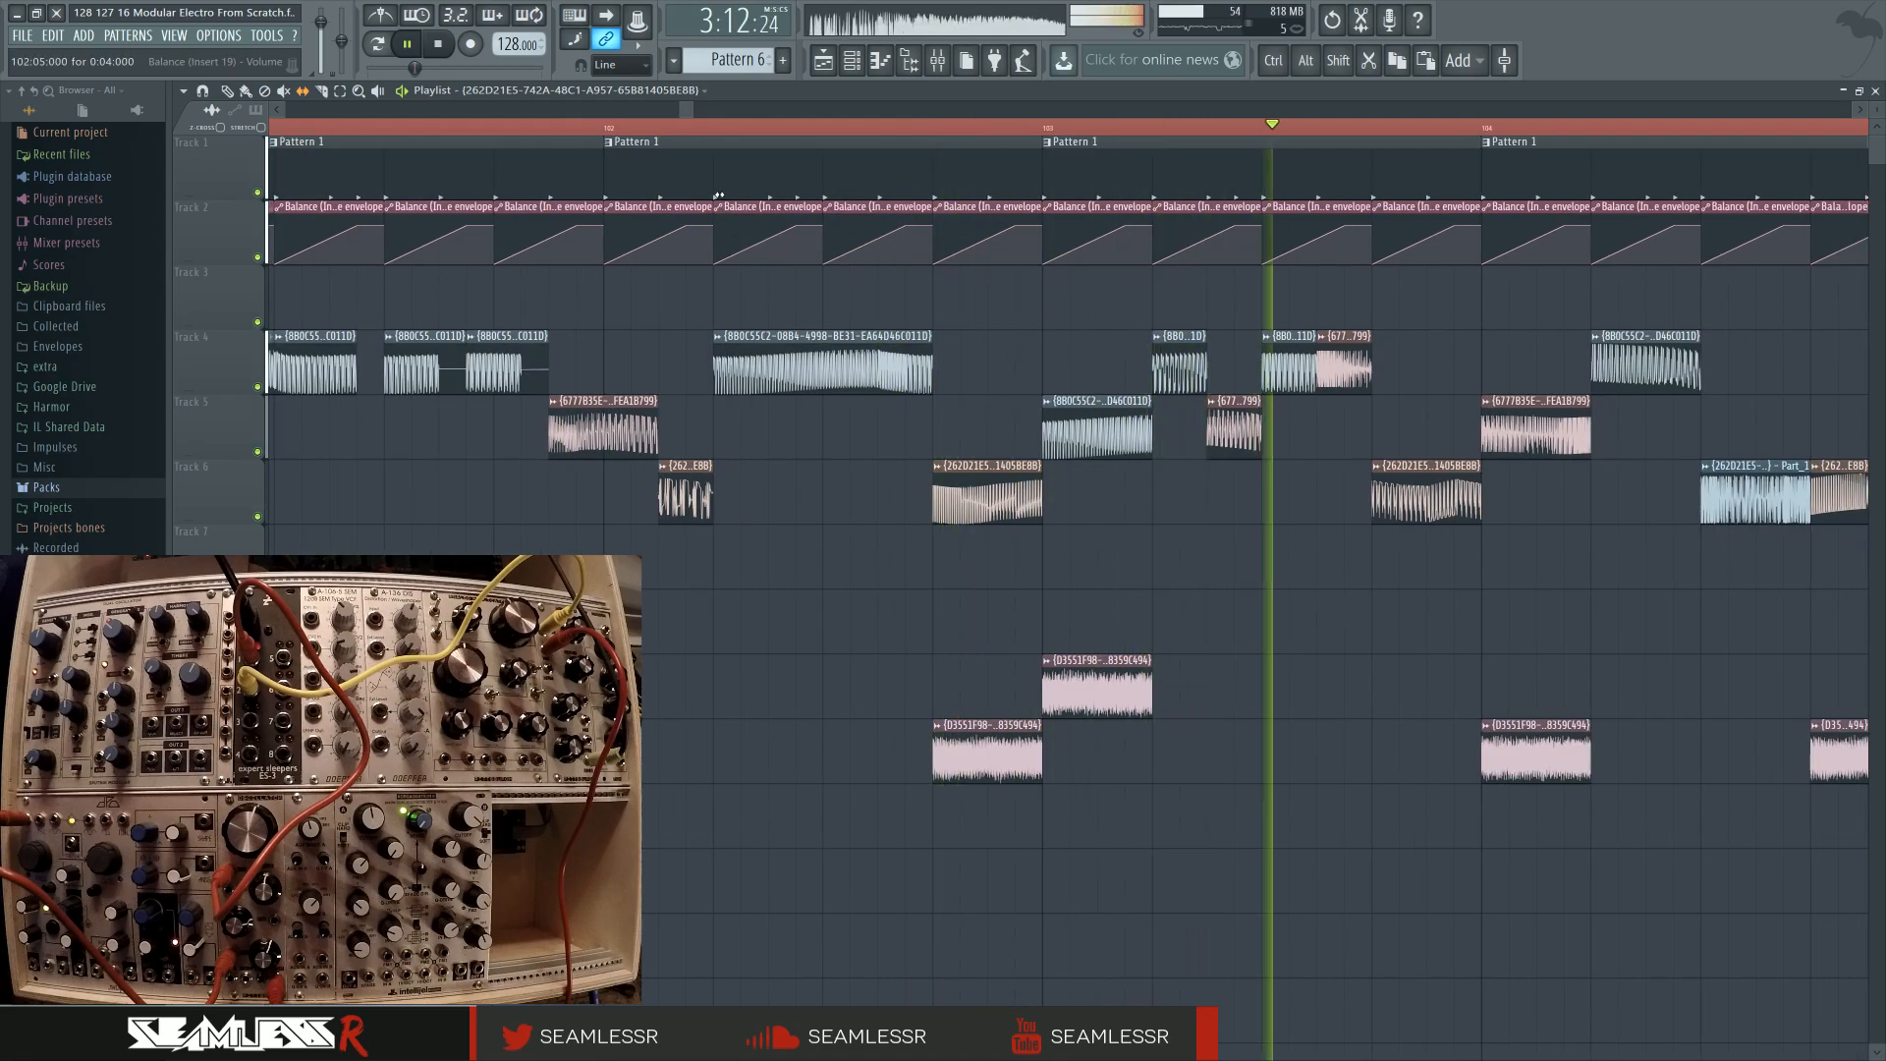
# Slip the audio inside the long track 4 clip on beat 2 of bar 102 through several offsets, auditioning each from that beat
pyautogui.click(715, 126)
pyautogui.moveTo(778, 362); pyautogui.dragTo(1, 369)
pyautogui.press('space')
pyautogui.press('space')
pyautogui.press('space')
pyautogui.press('space')
pyautogui.press('space')
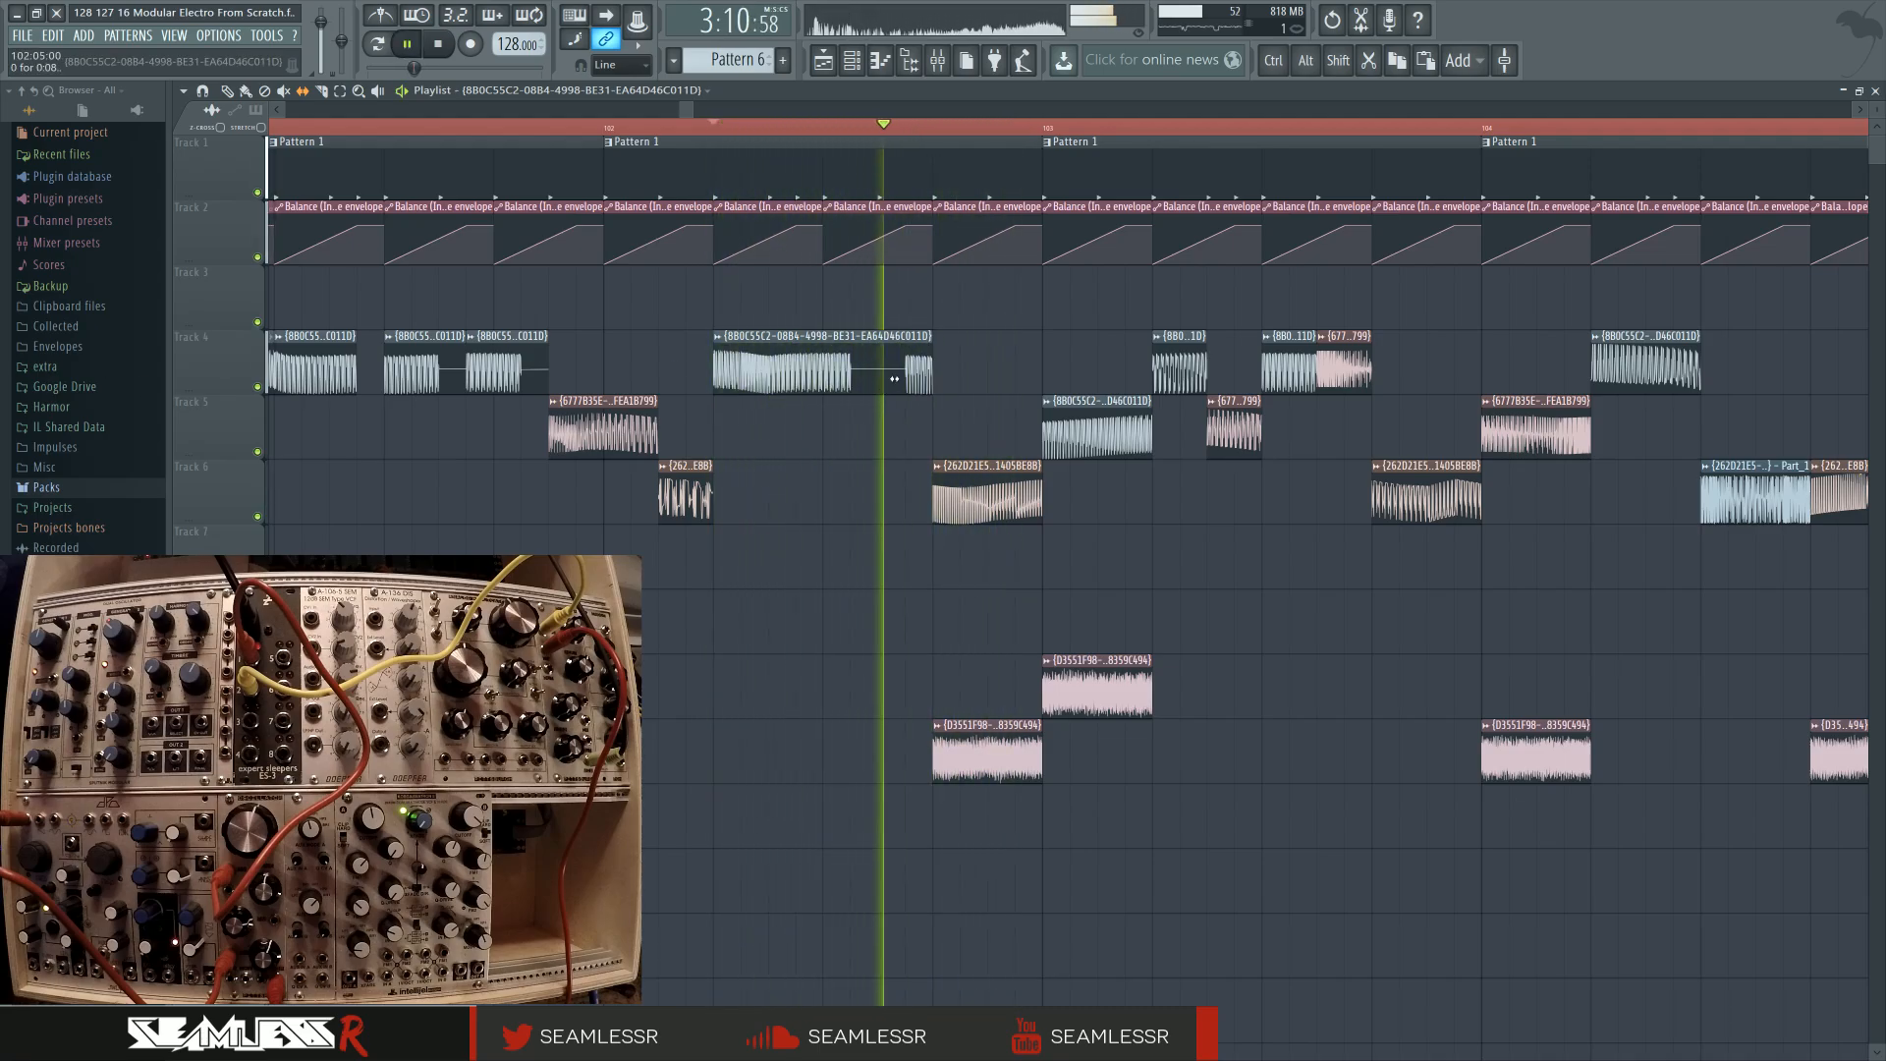
pyautogui.moveTo(892, 377)
pyautogui.mouseDown()
pyautogui.moveTo(572, 377)
pyautogui.moveTo(870, 377)
pyautogui.mouseUp()
pyautogui.press('space')
pyautogui.press('space')
pyautogui.press('space')
pyautogui.press('space')
pyautogui.press('space')
pyautogui.press('space')
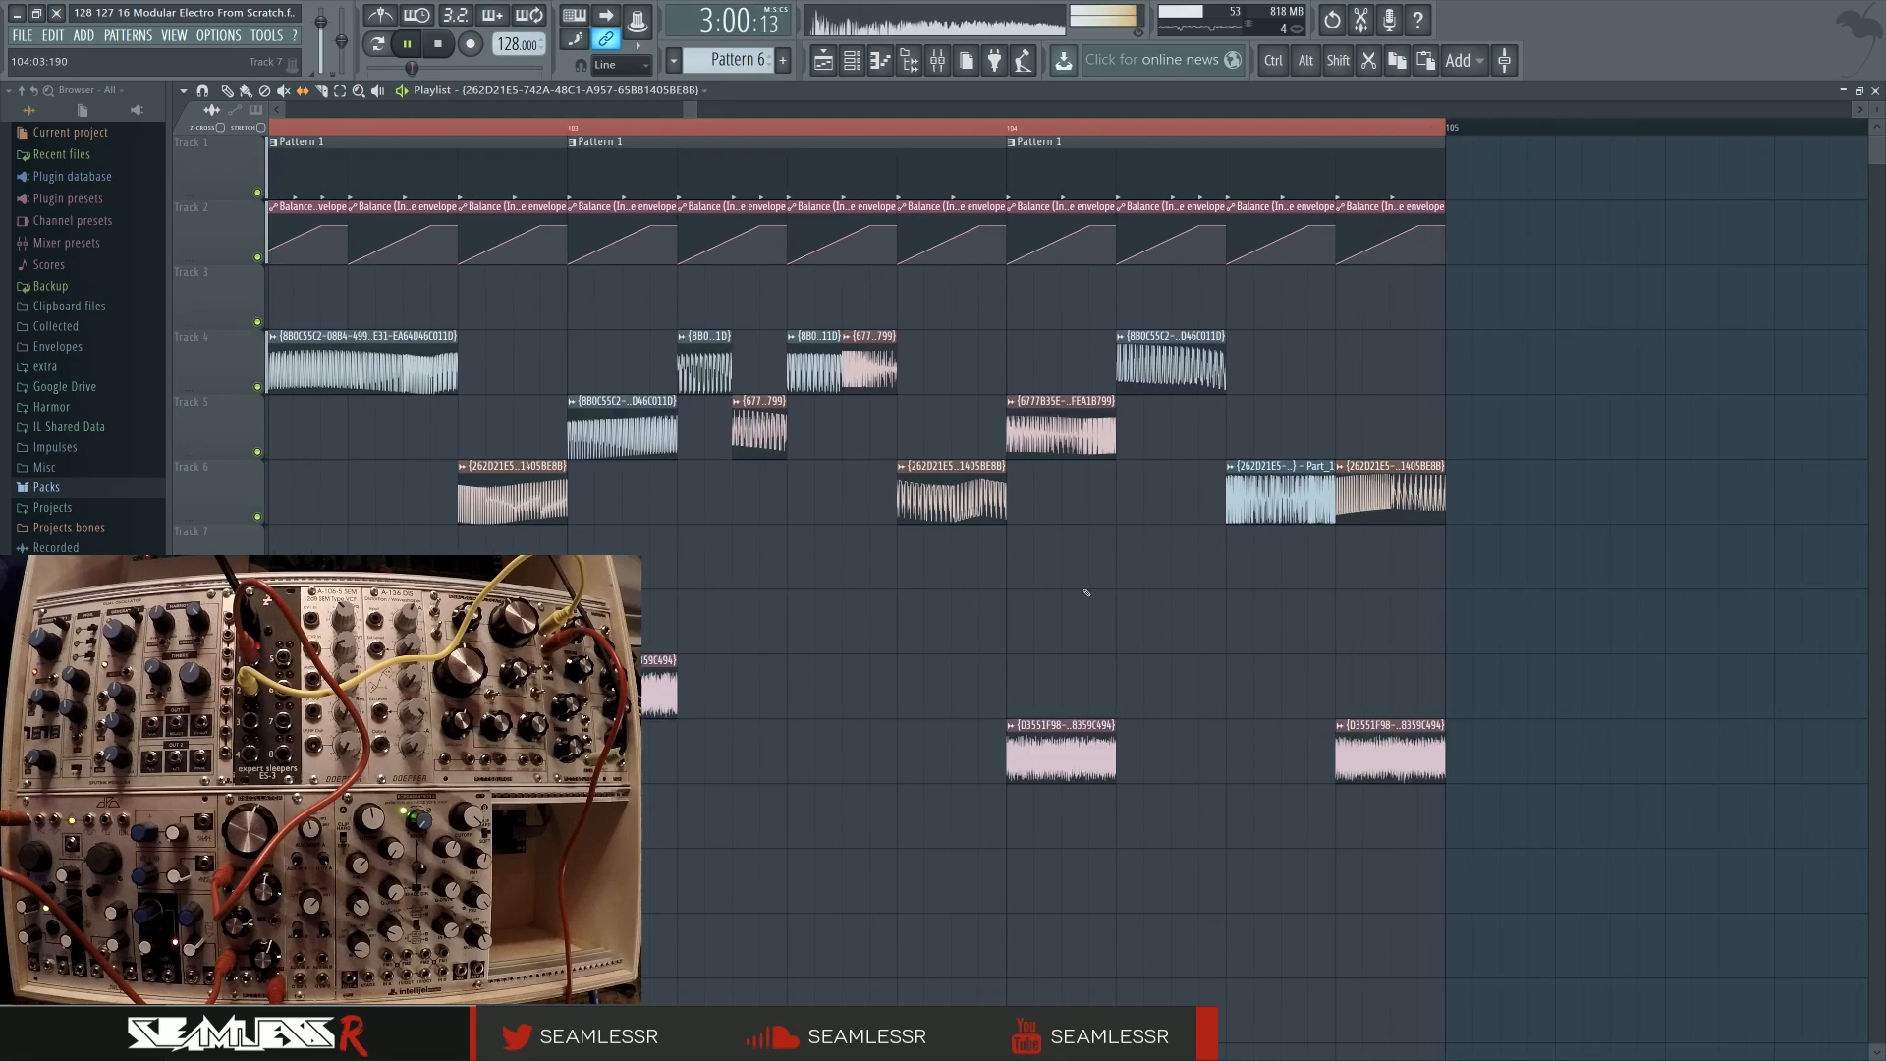
# Replace the two short track 4 clips on beat 3 of bar 103 with a one-beat clip on track 8
pyautogui.click(705, 131)
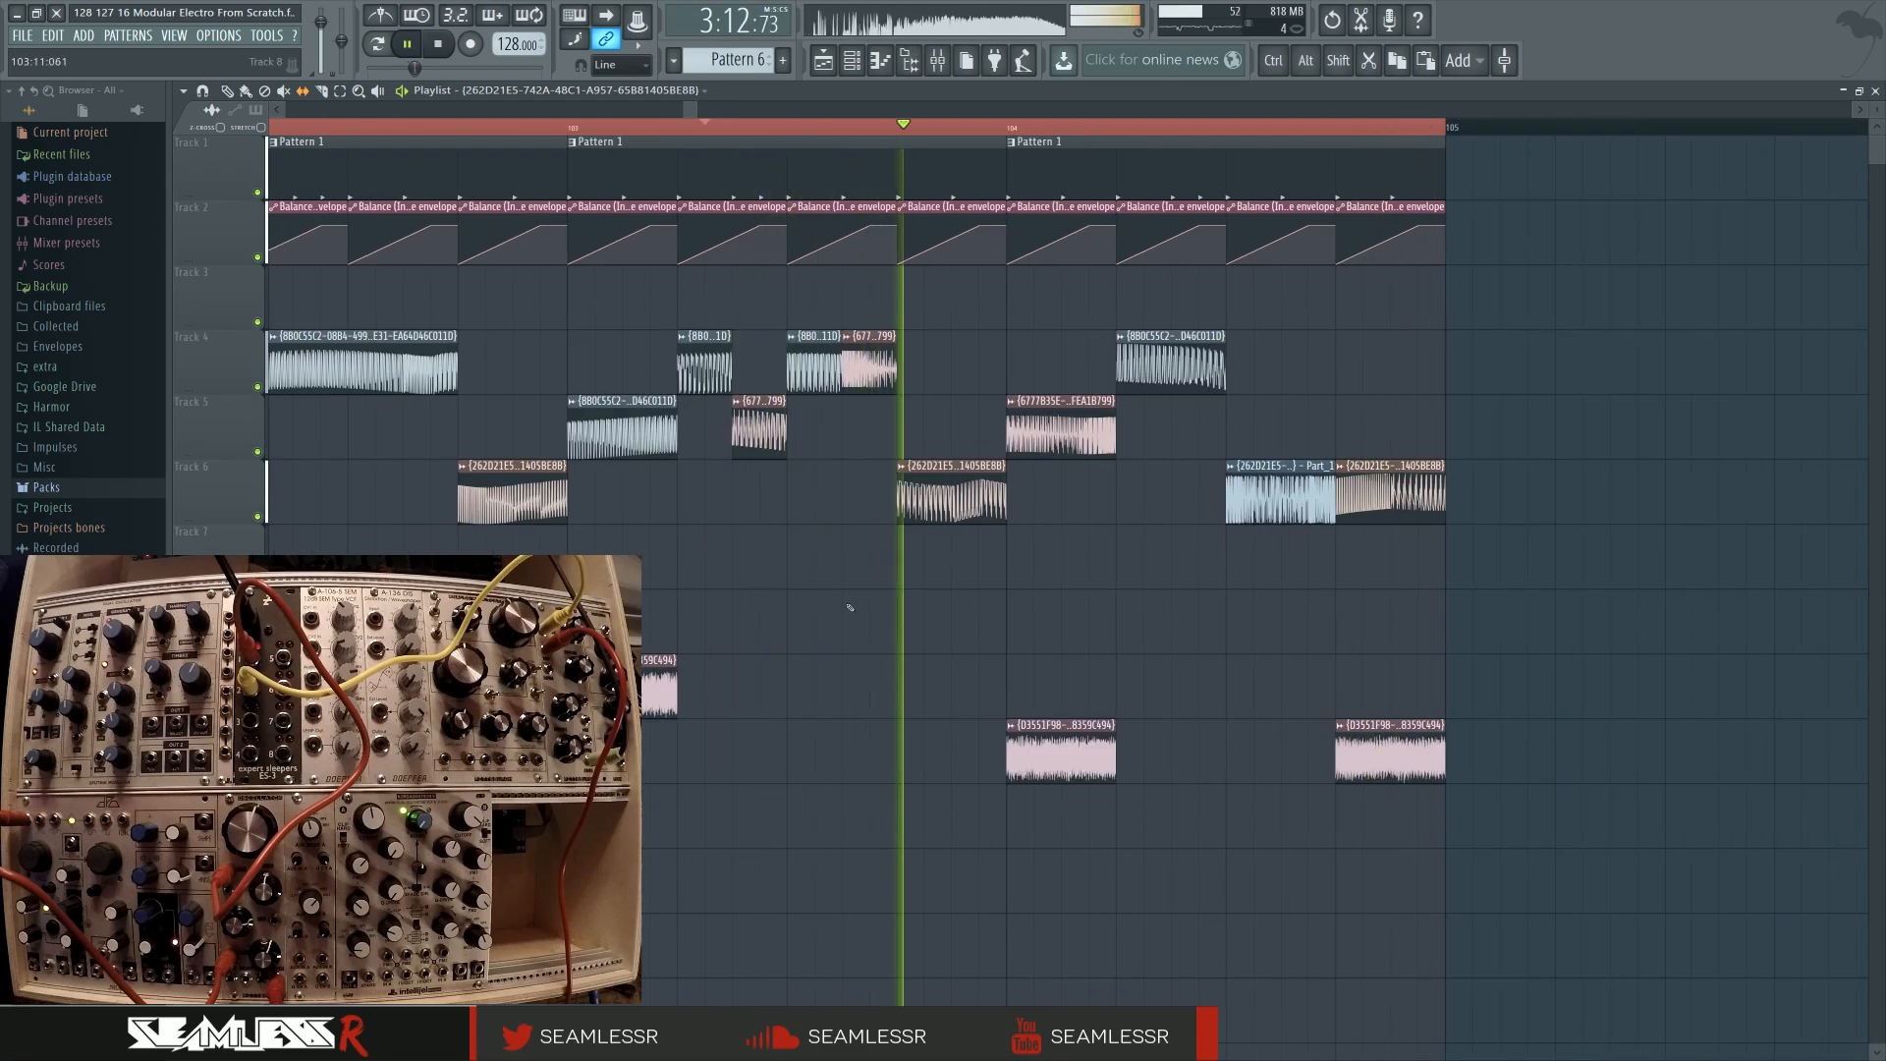
pyautogui.click(798, 621)
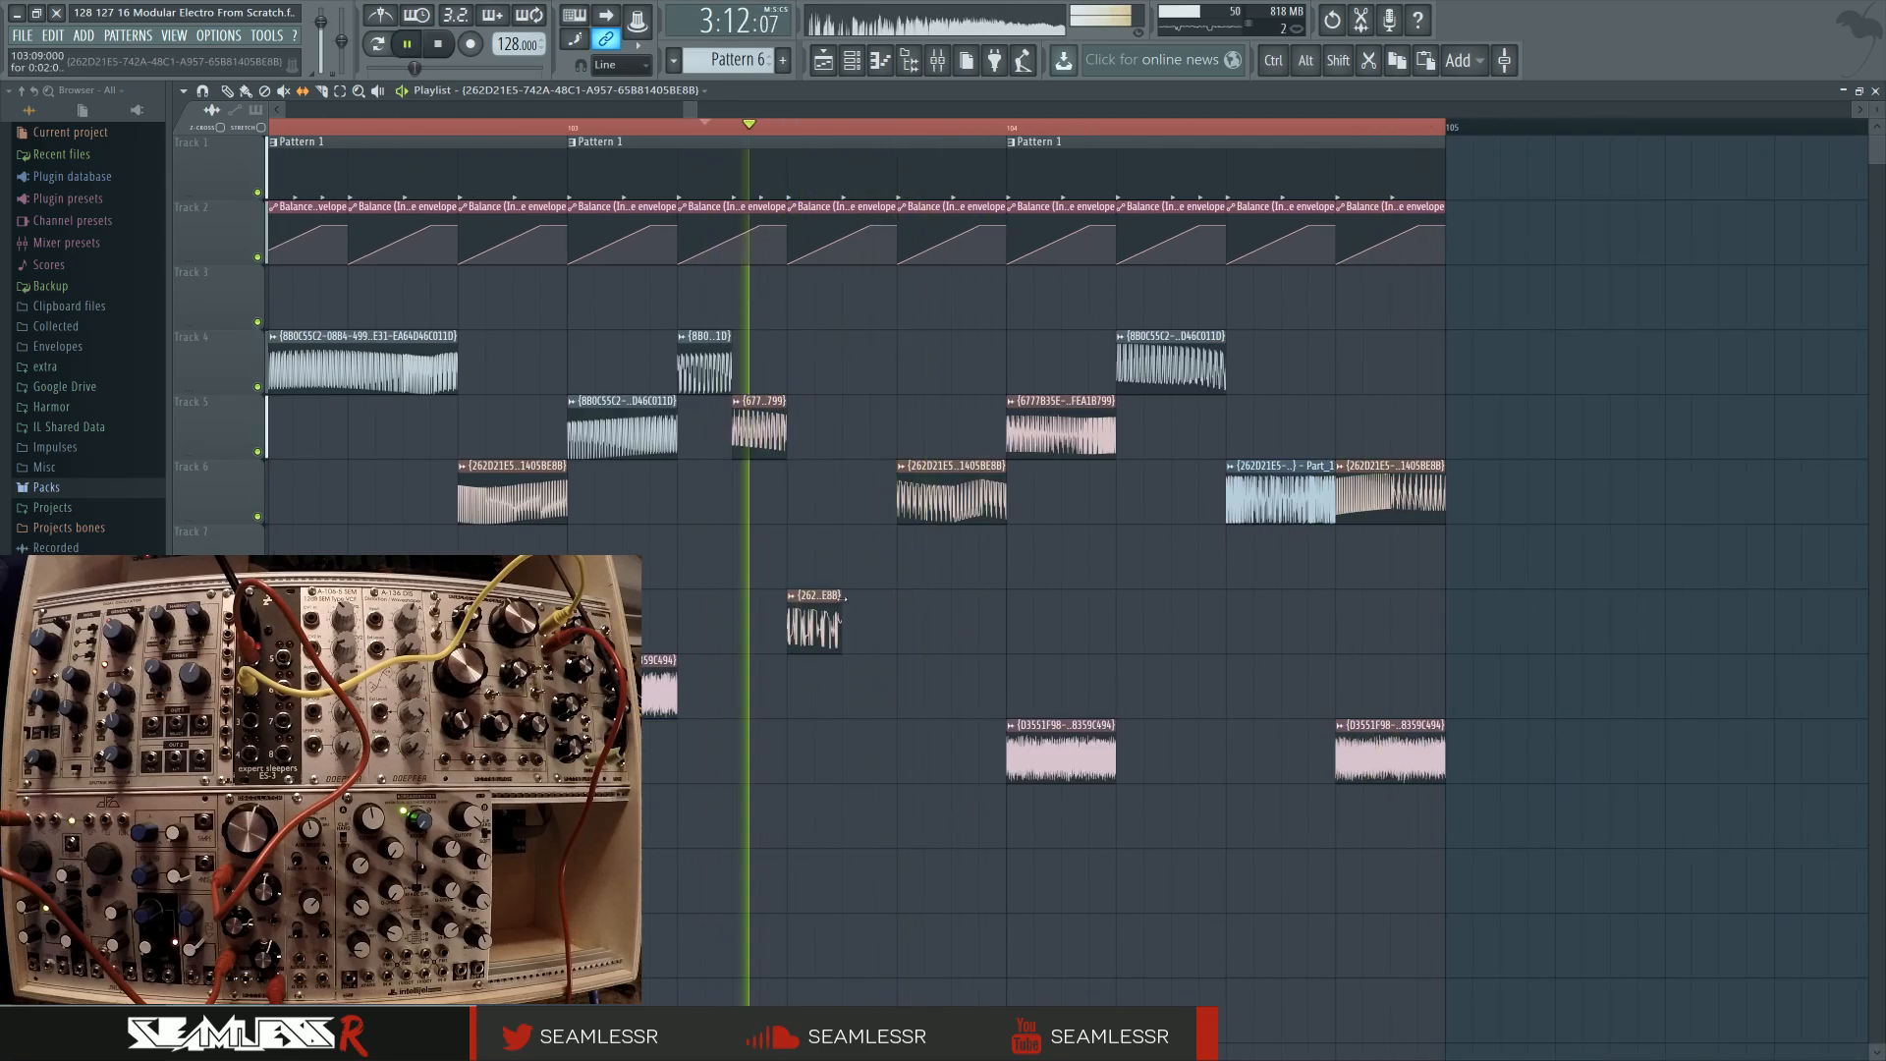
pyautogui.moveTo(845, 597); pyautogui.dragTo(888, 616)
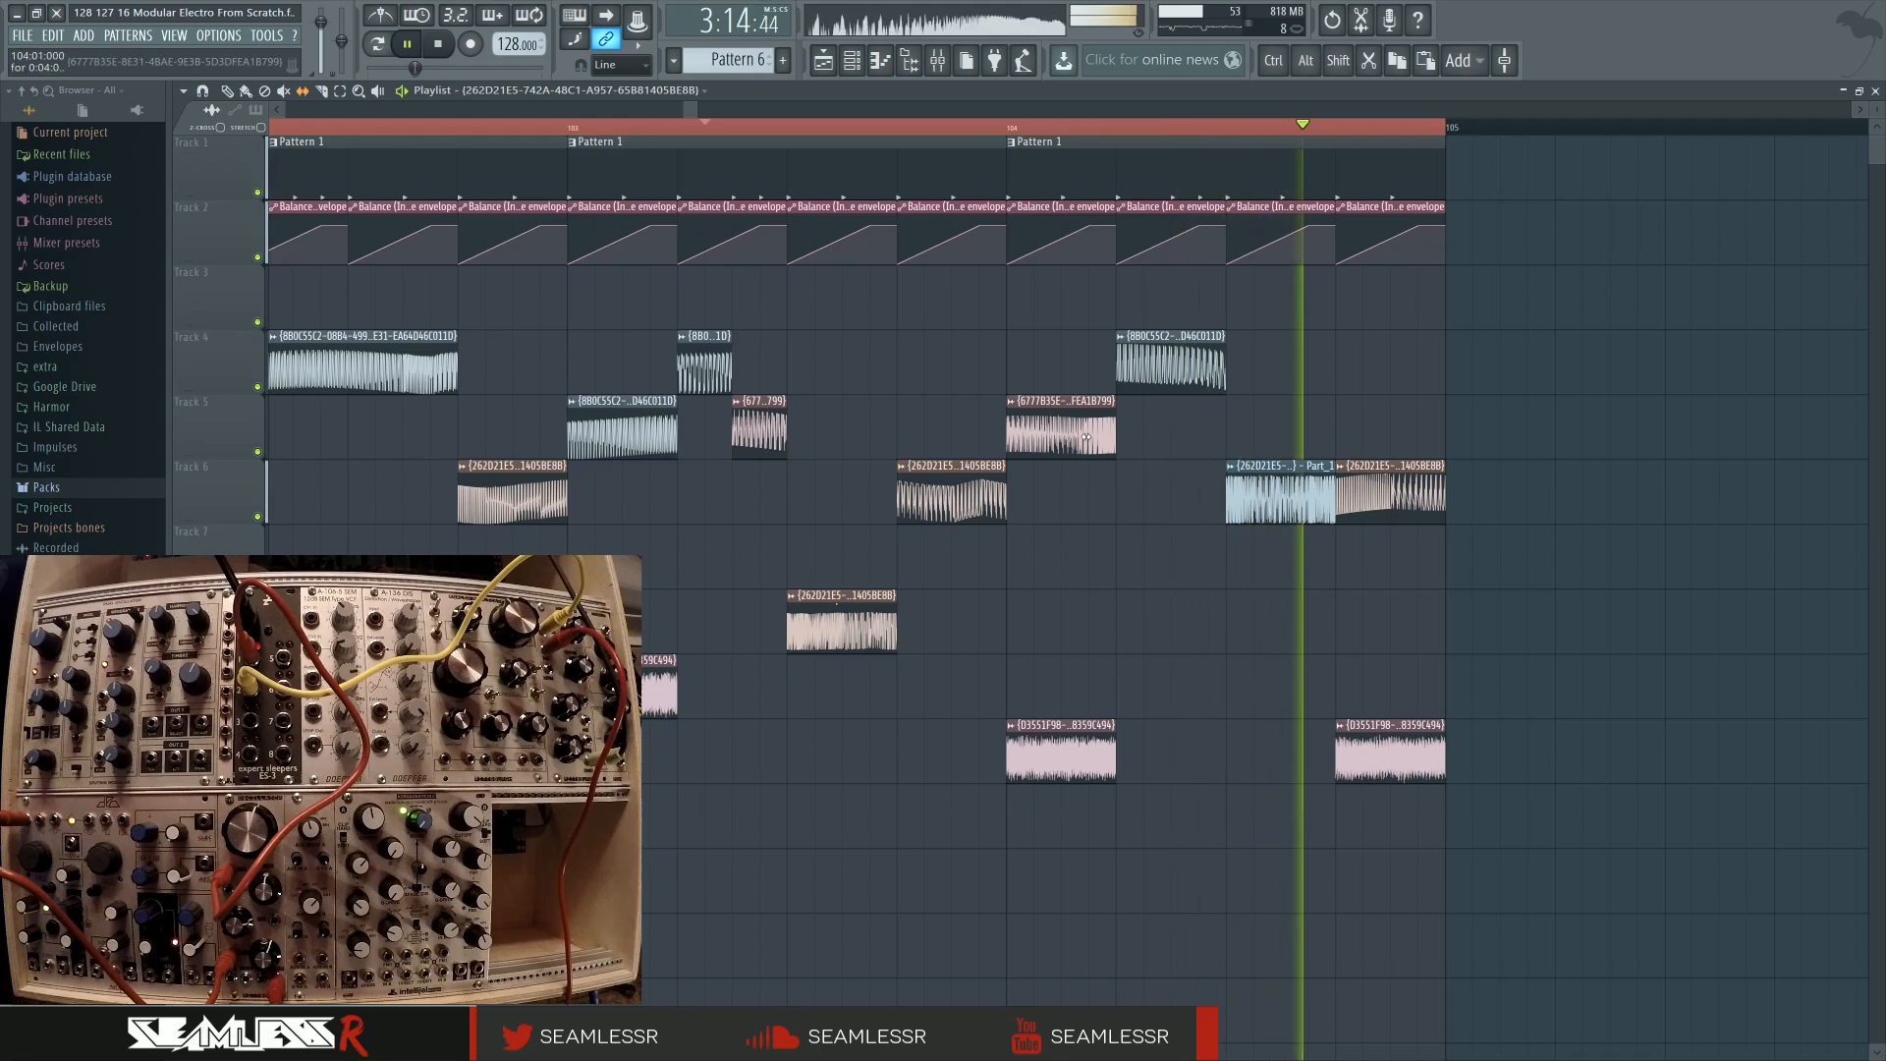
# Delete the track 4 clip on beat 2 of bar 104 and extend the track 5 clip before it to two beats, auditioning from bar 104
pyautogui.rightClick(1135, 388)
pyautogui.moveTo(1116, 422); pyautogui.dragTo(1227, 433)
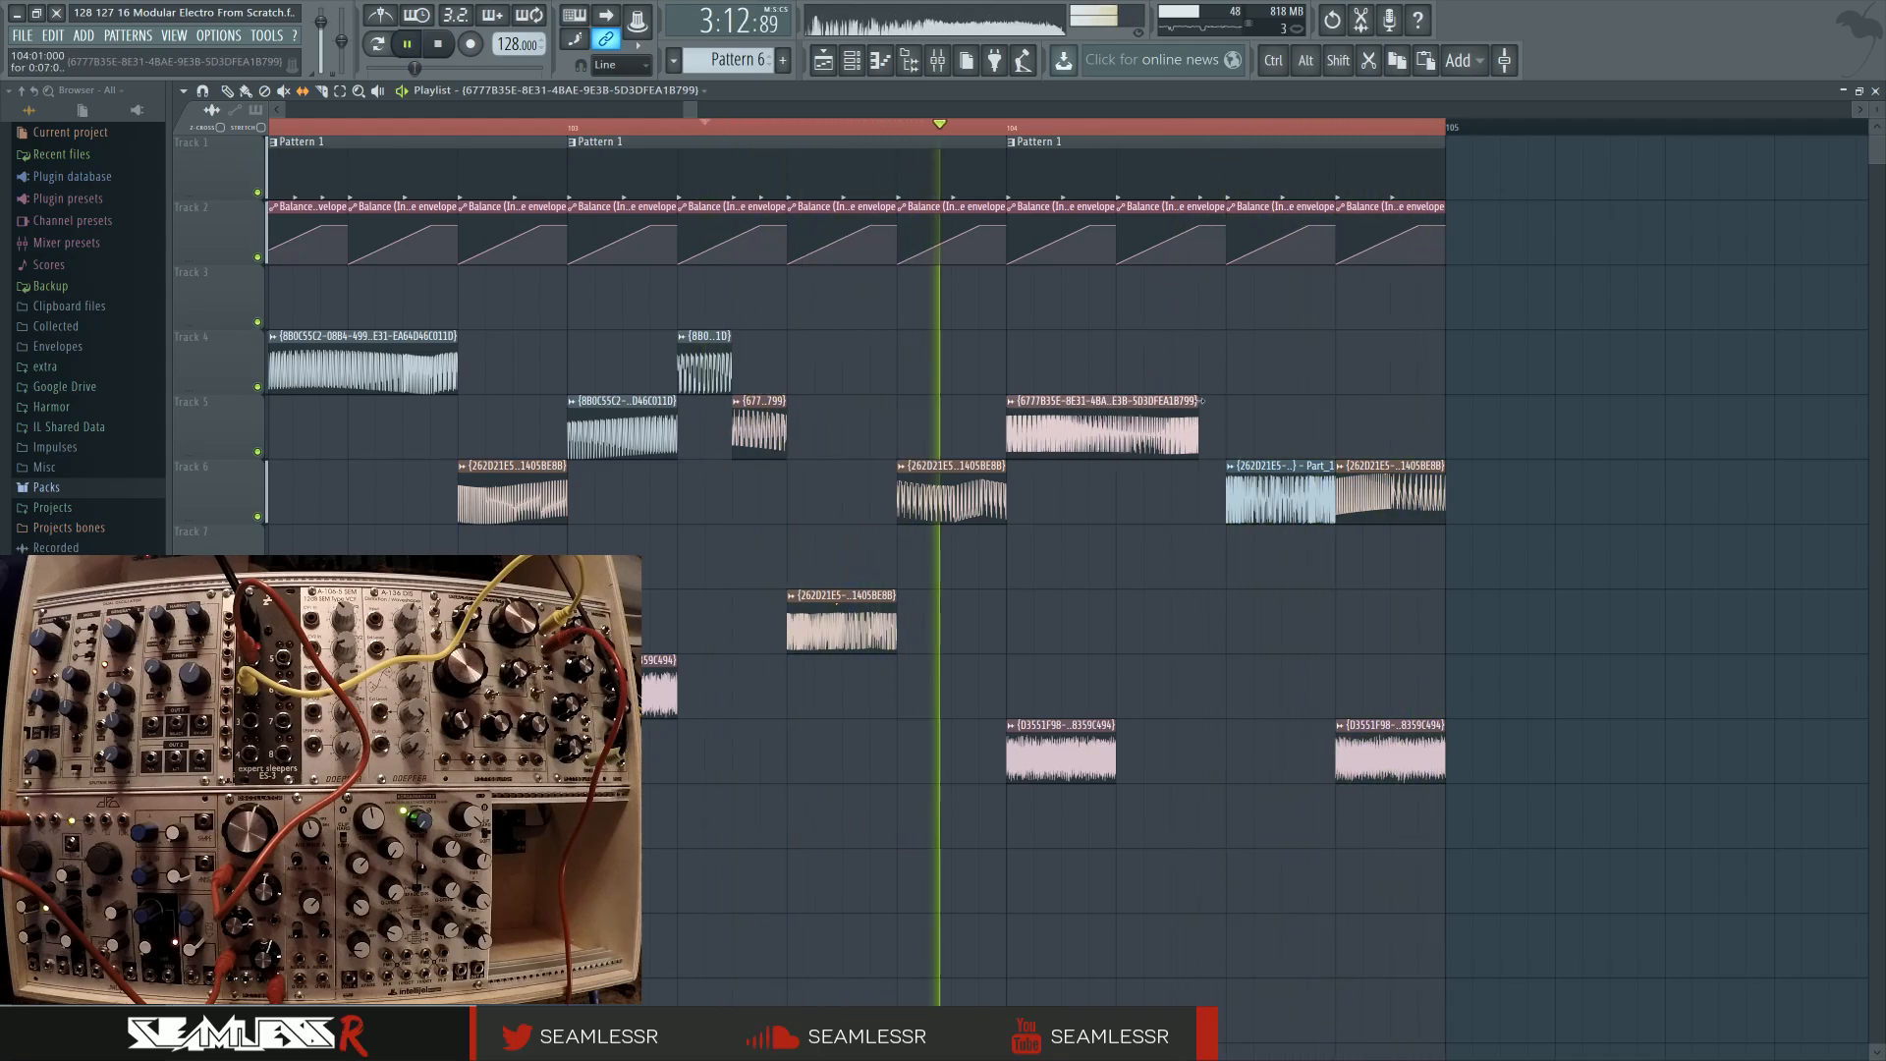
pyautogui.click(1006, 127)
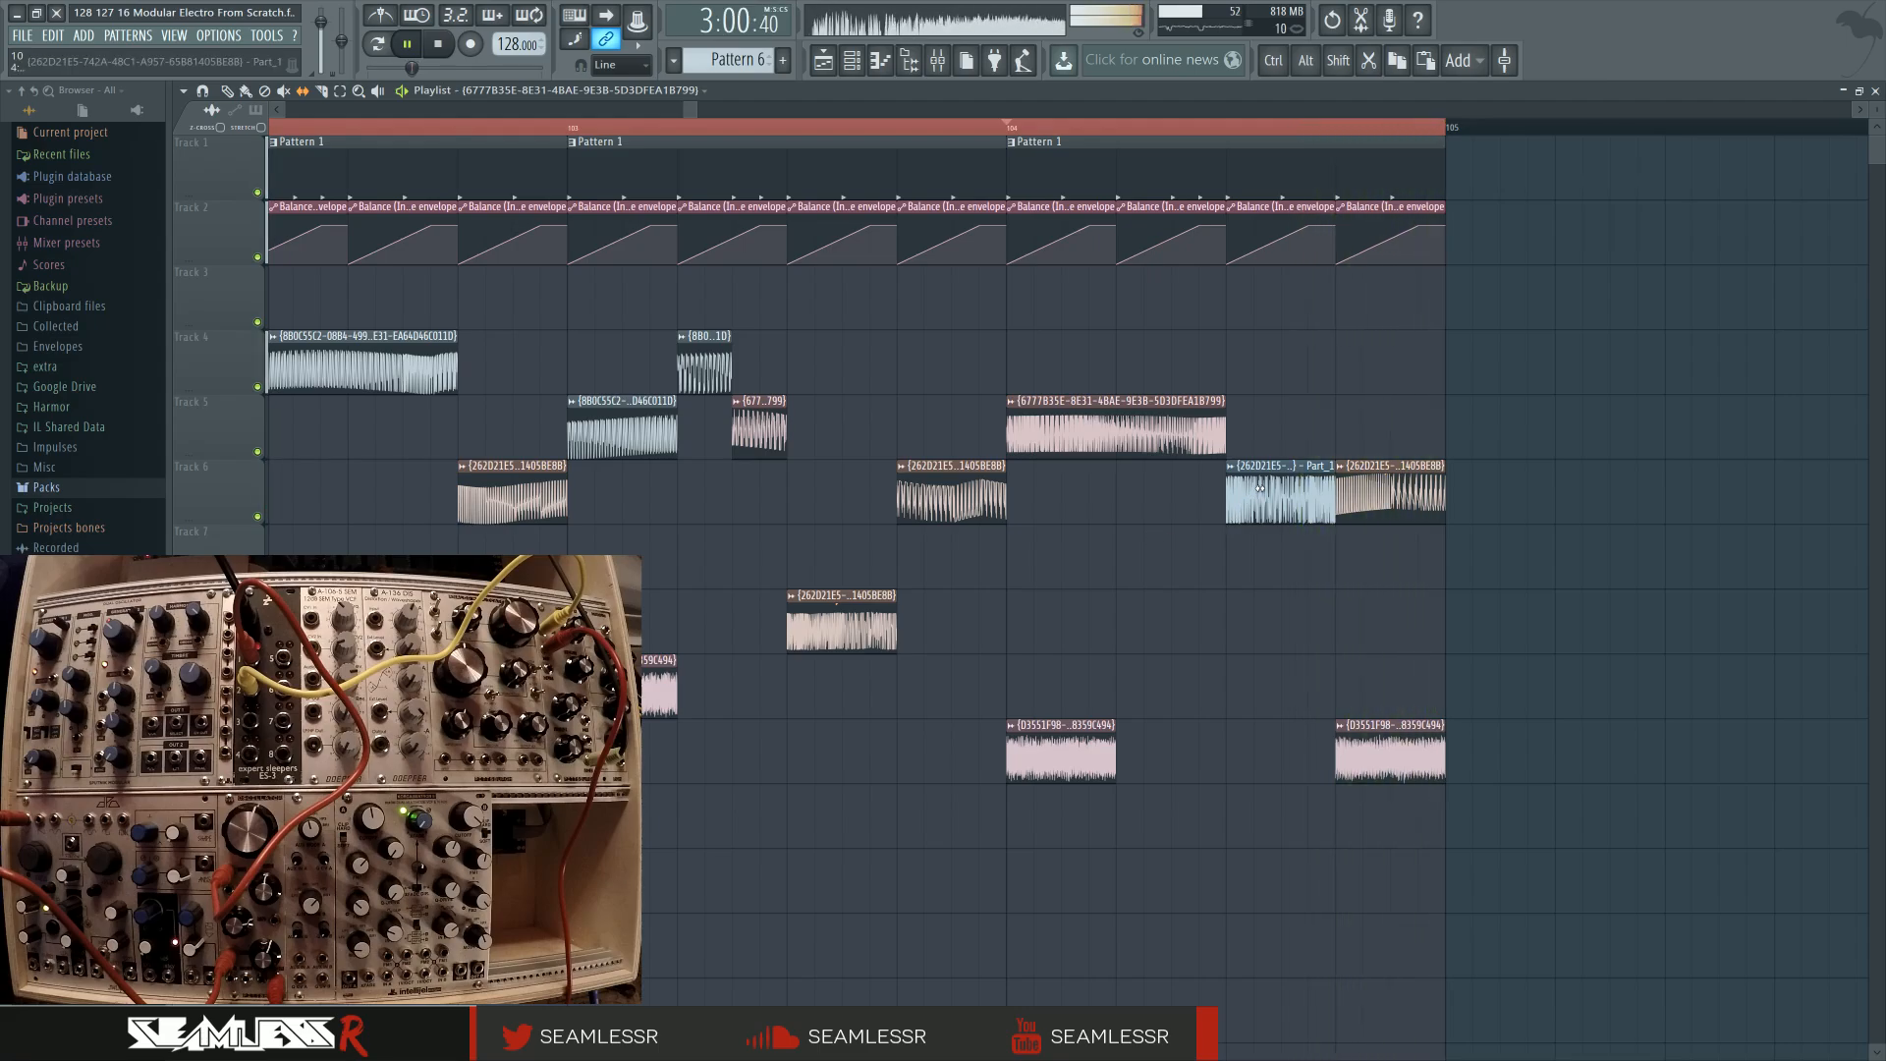
pyautogui.press('space')
pyautogui.press('space')
# Delete the track 6 clip on beat 3 of bar 104 and extend the beat 4 clip's start back to beat 3
pyautogui.rightClick(1294, 491)
pyautogui.moveTo(1339, 499); pyautogui.dragTo(1231, 505)
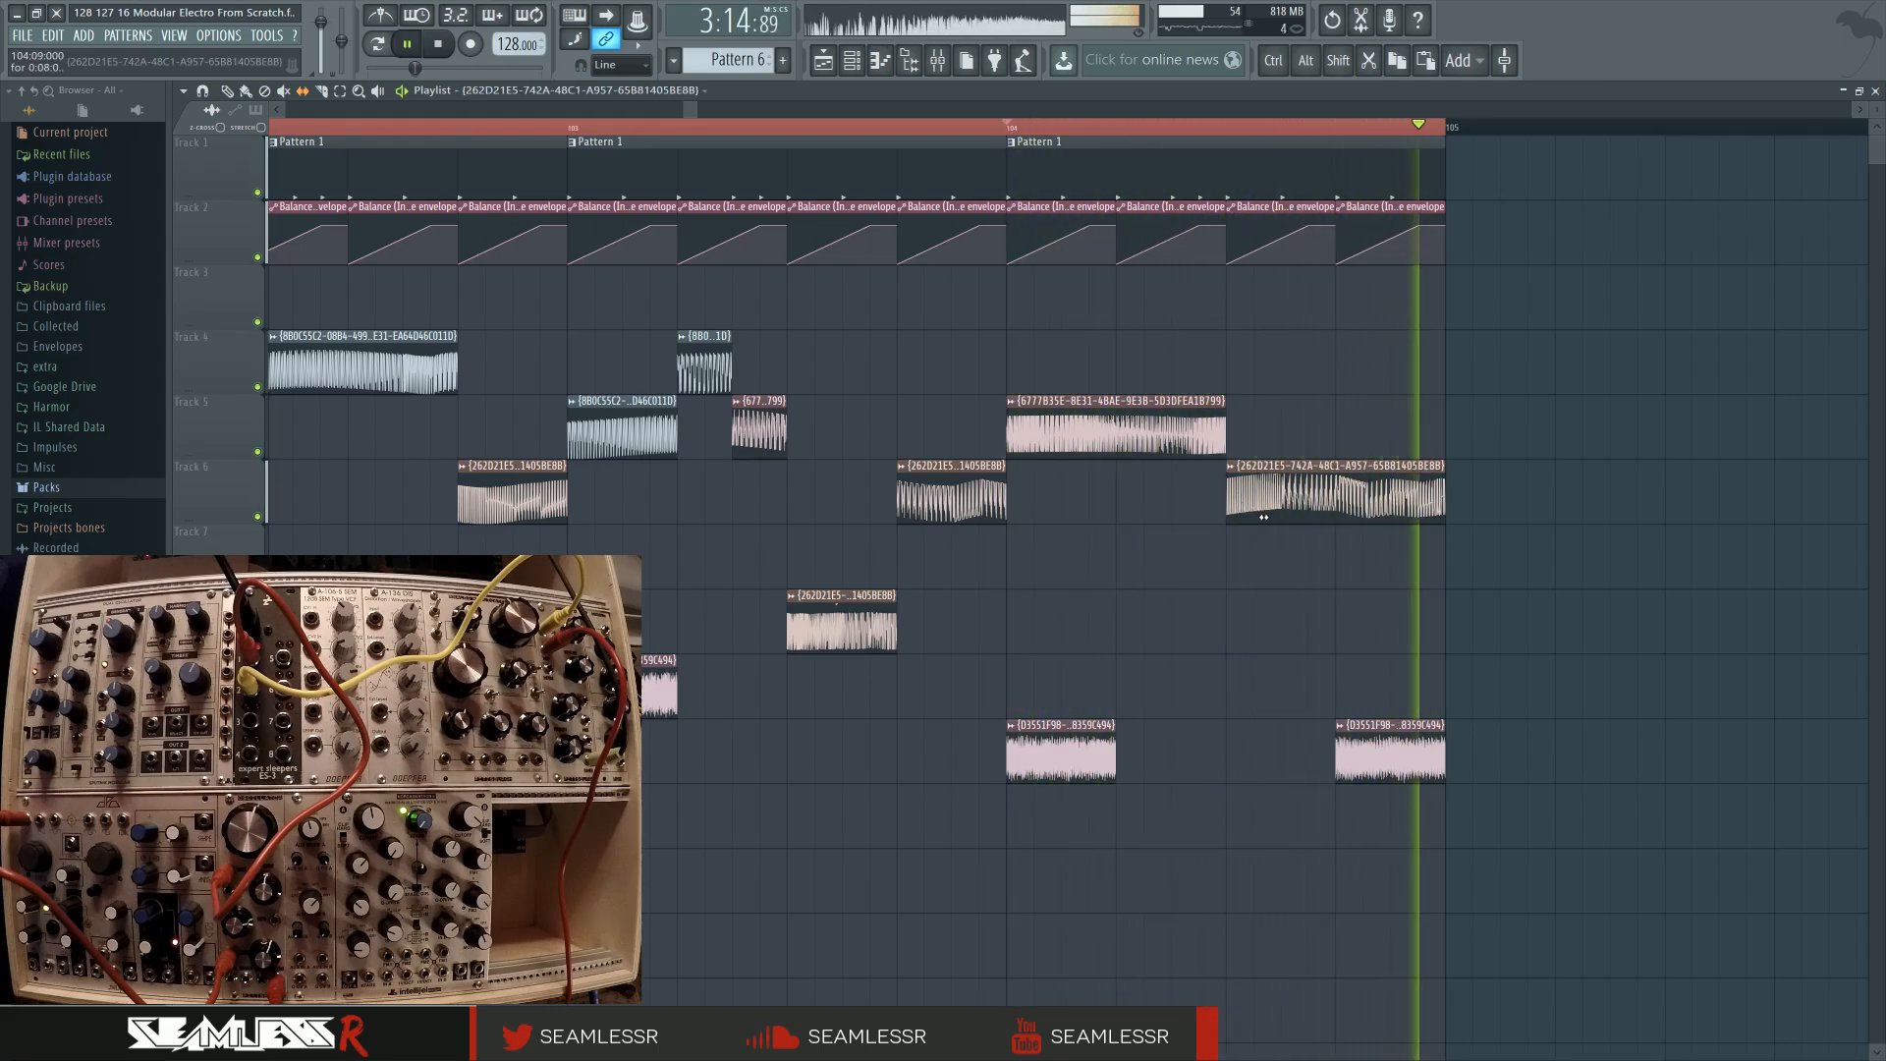
pyautogui.rightClick(1296, 496)
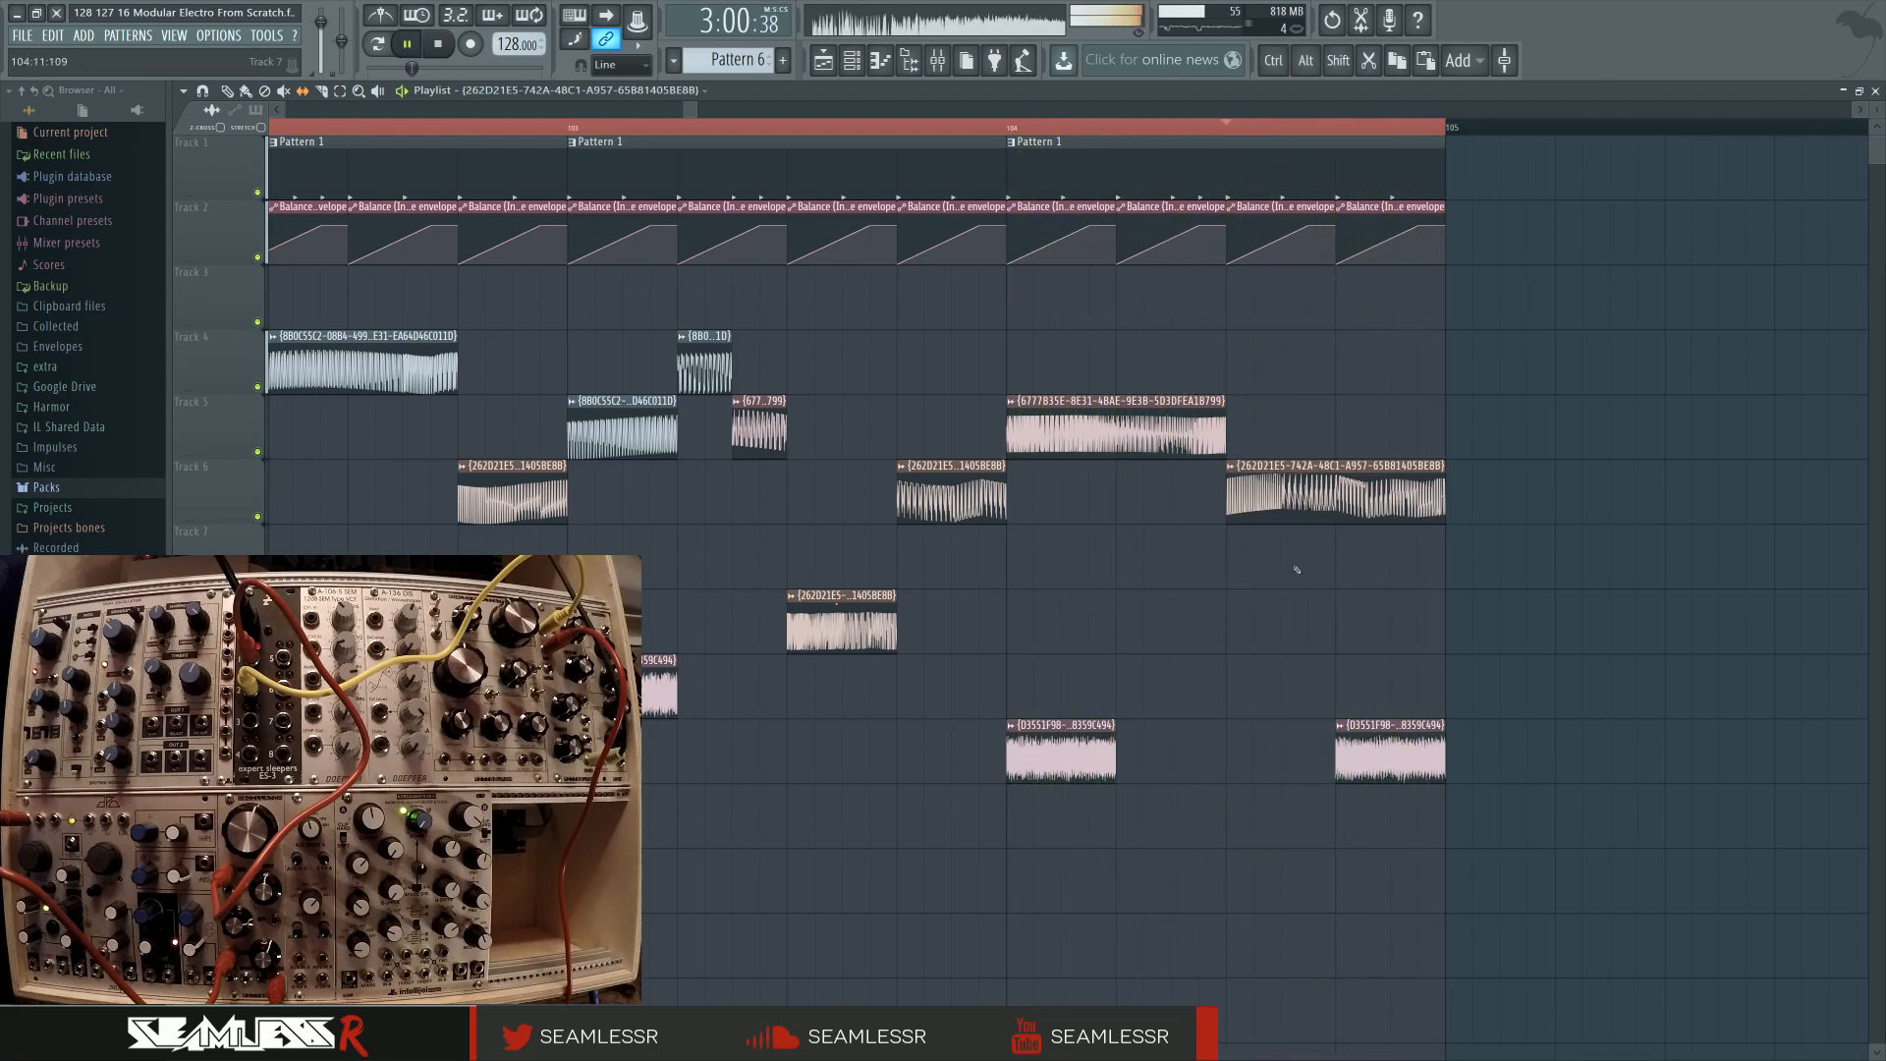
# Chop the track 10 clip on beat 4 of bar 104 into a one-step clip at step 12 and a half-beat clip at step 15
pyautogui.click(265, 91)
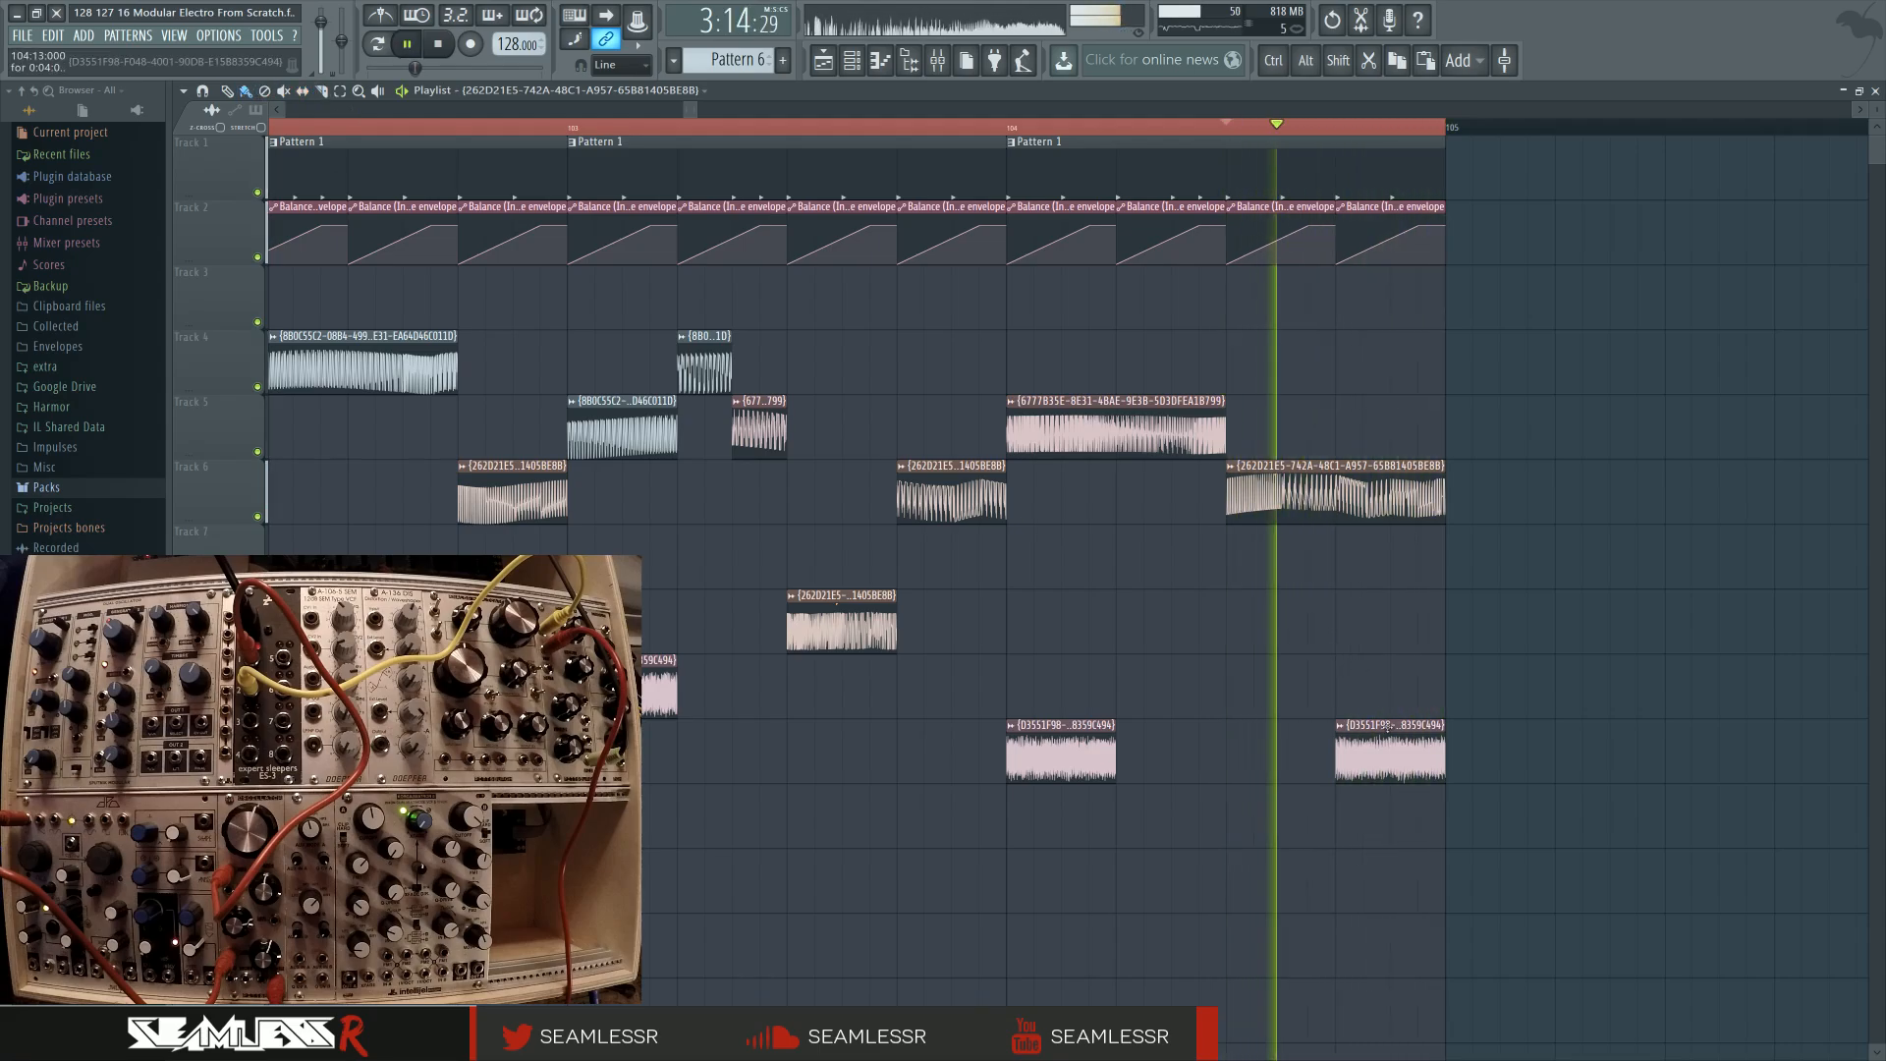
pyautogui.moveTo(1387, 727); pyautogui.dragTo(1418, 749)
pyautogui.press('space')
pyautogui.click(1410, 755)
pyautogui.press('space')
pyautogui.press('space')
pyautogui.rightClick(1410, 757)
pyautogui.click(1374, 753)
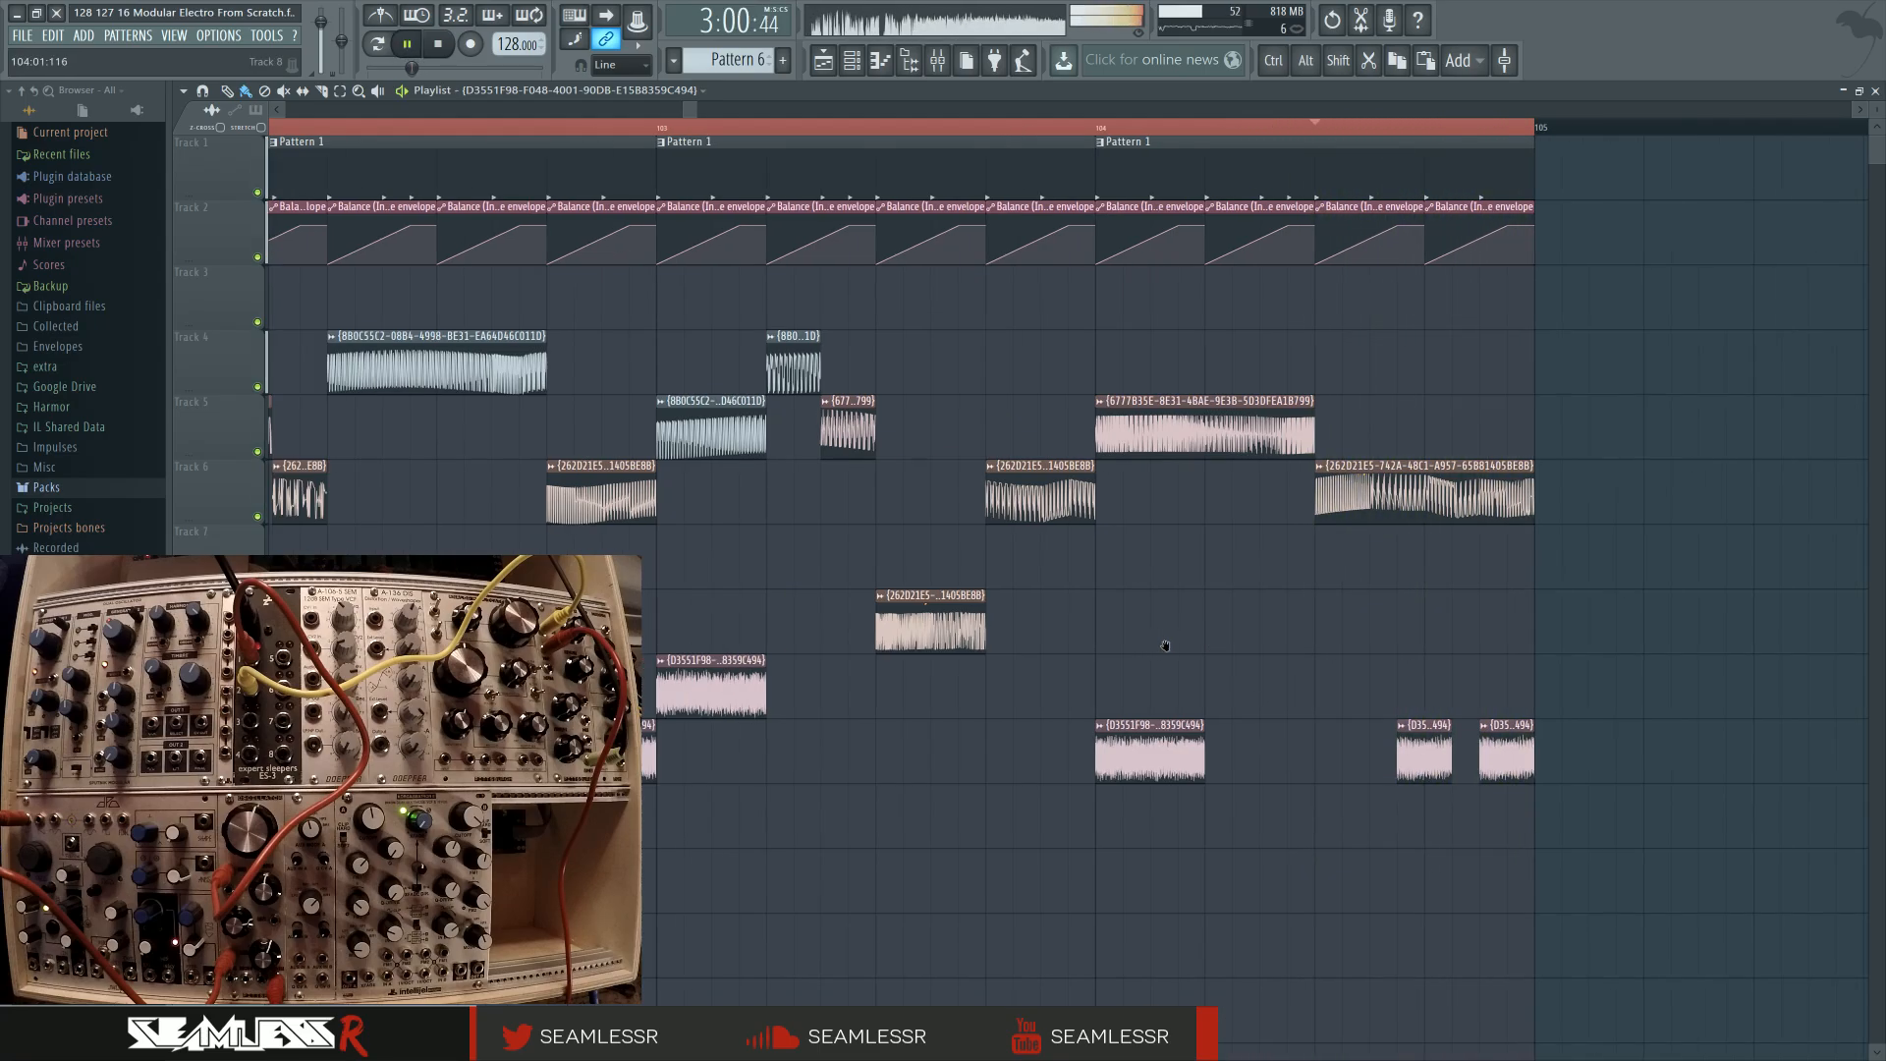
pyautogui.moveTo(1510, 747); pyautogui.dragTo(1489, 749)
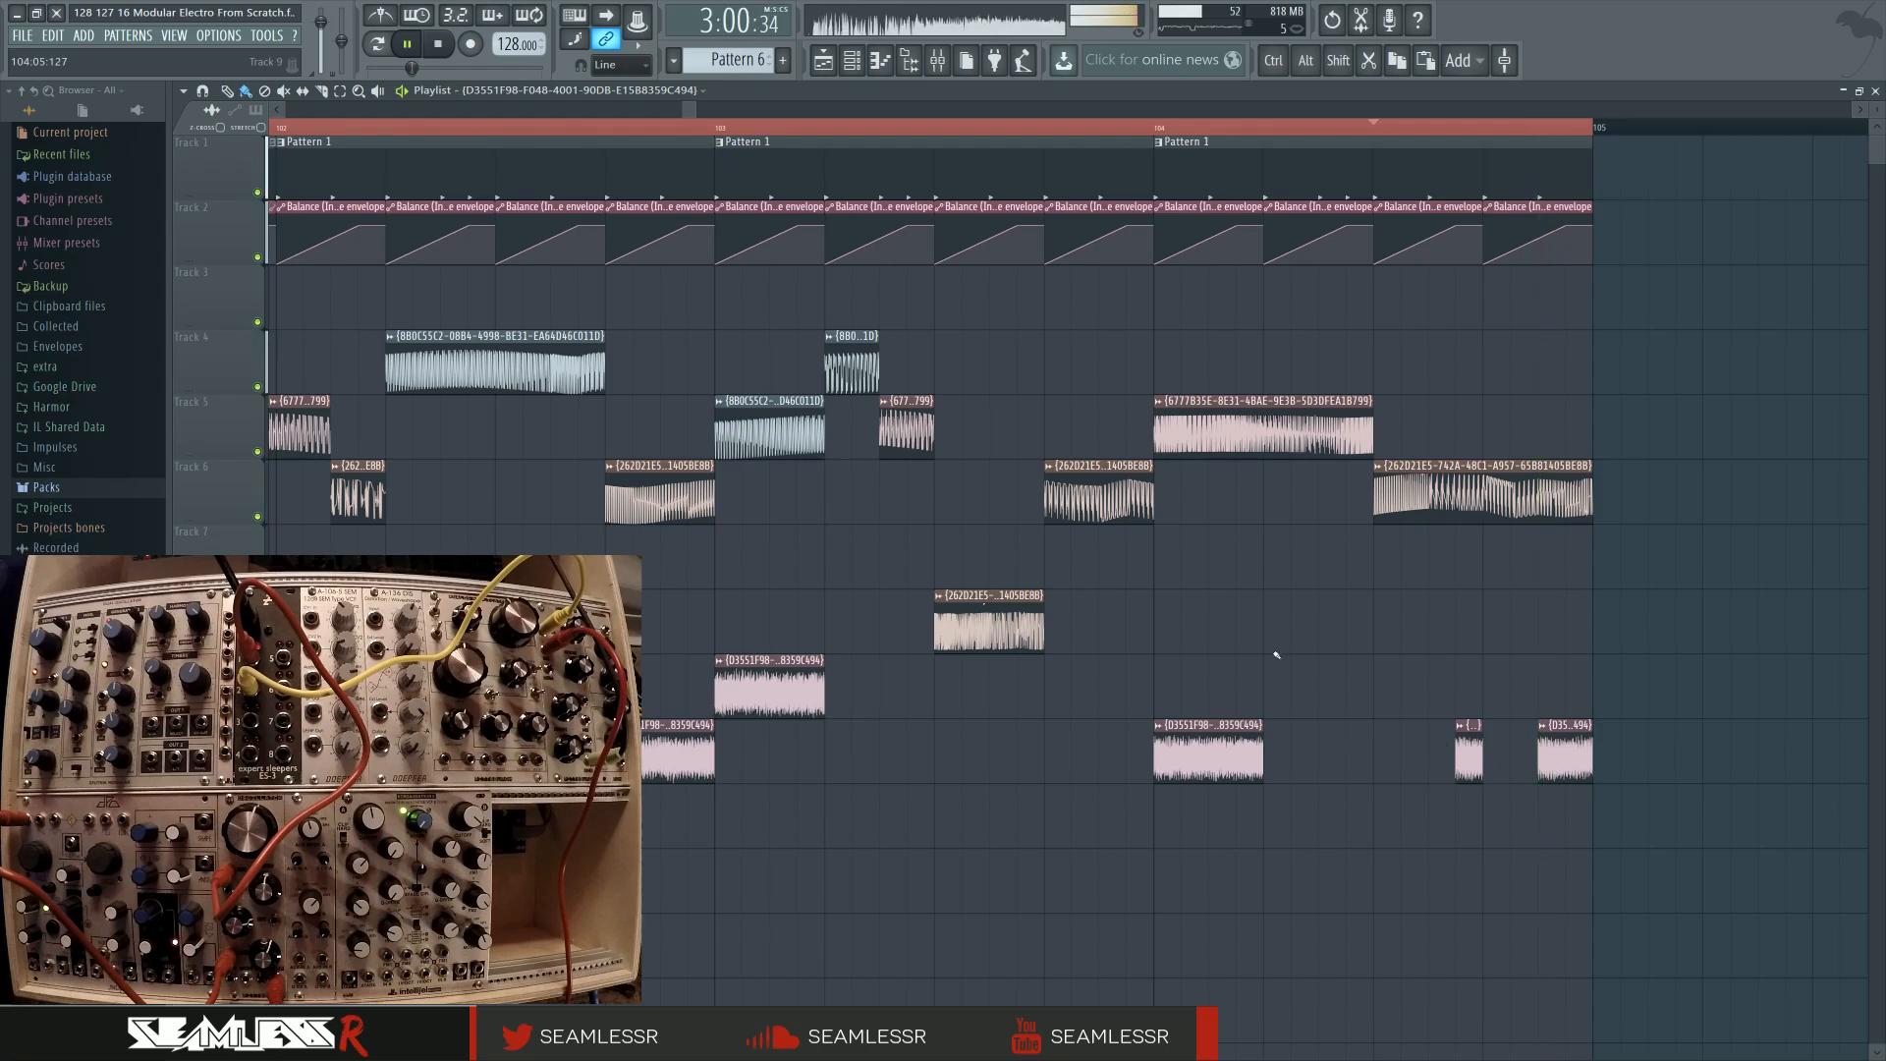
# Replace the Pattern 1 clips at bars 100 and 104 with Pattern 2, checking its drum steps in the channel rack
pyautogui.scroll(-5, 1257, 683)
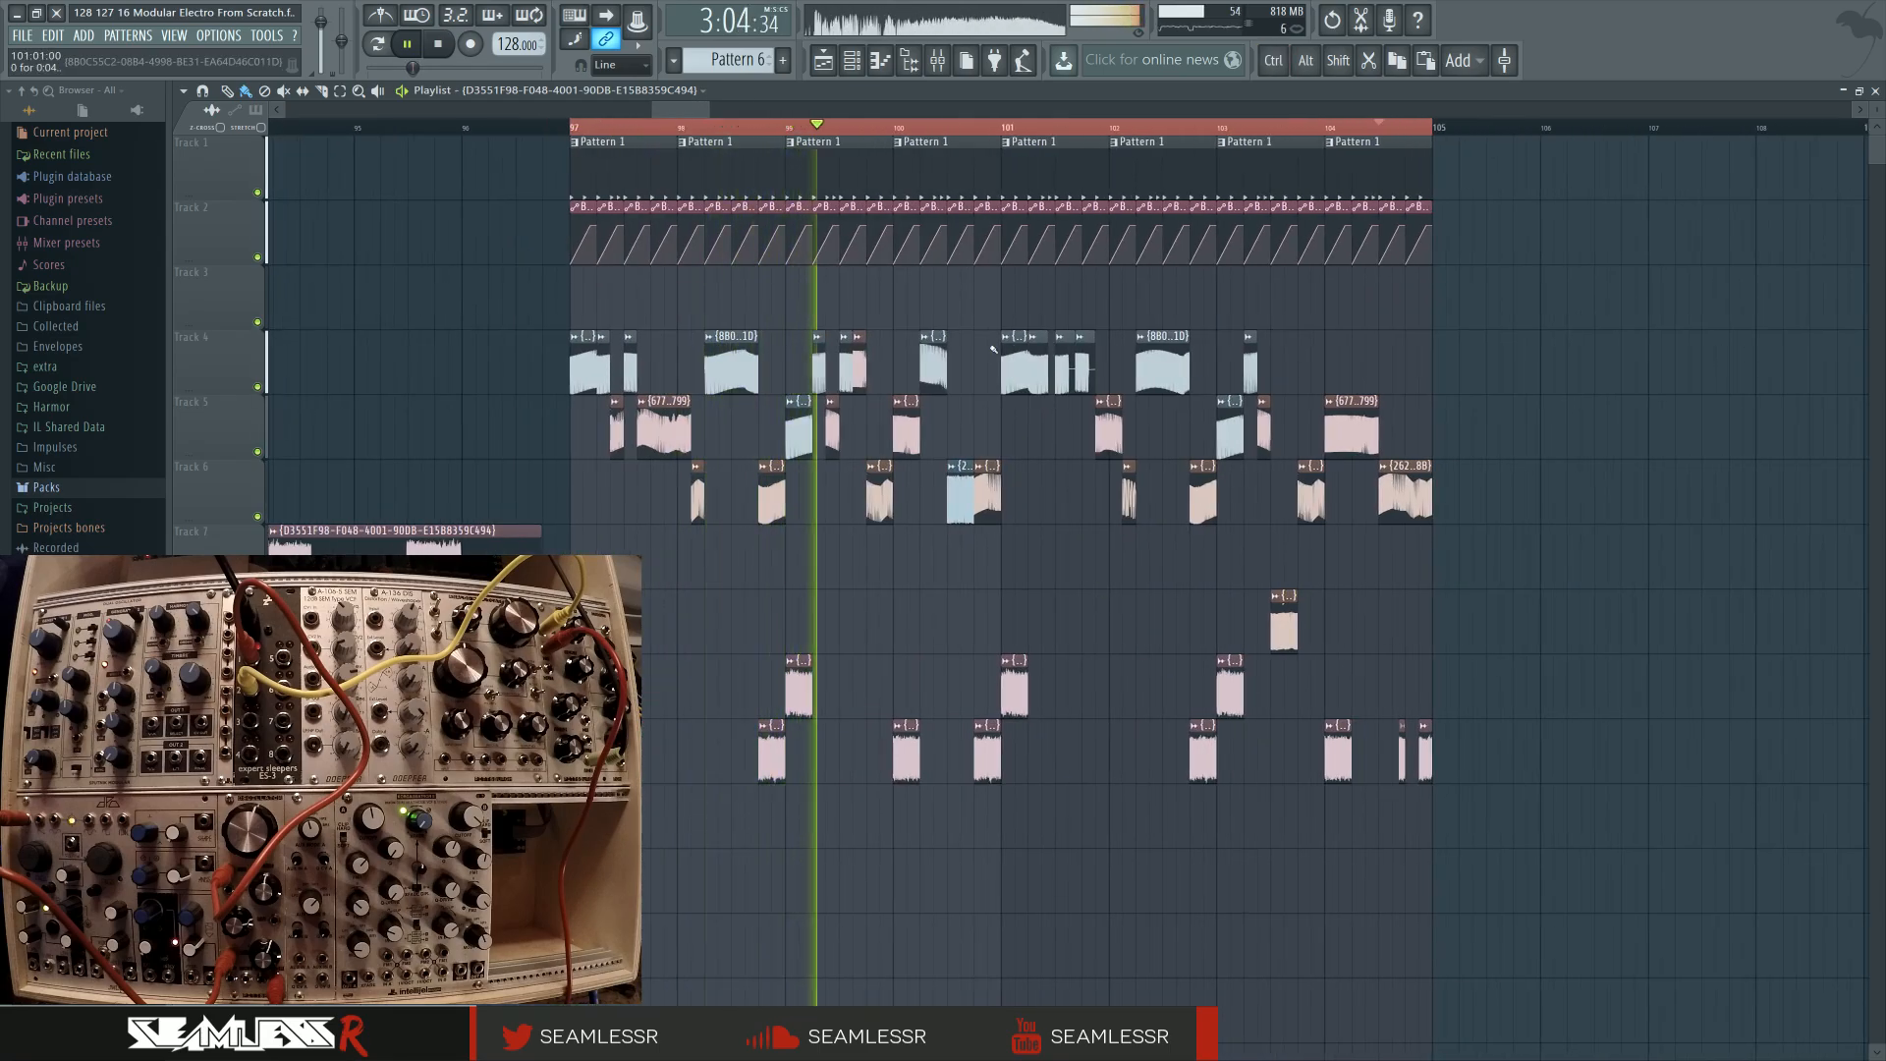
pyautogui.rightClick(898, 153)
pyautogui.click(941, 240)
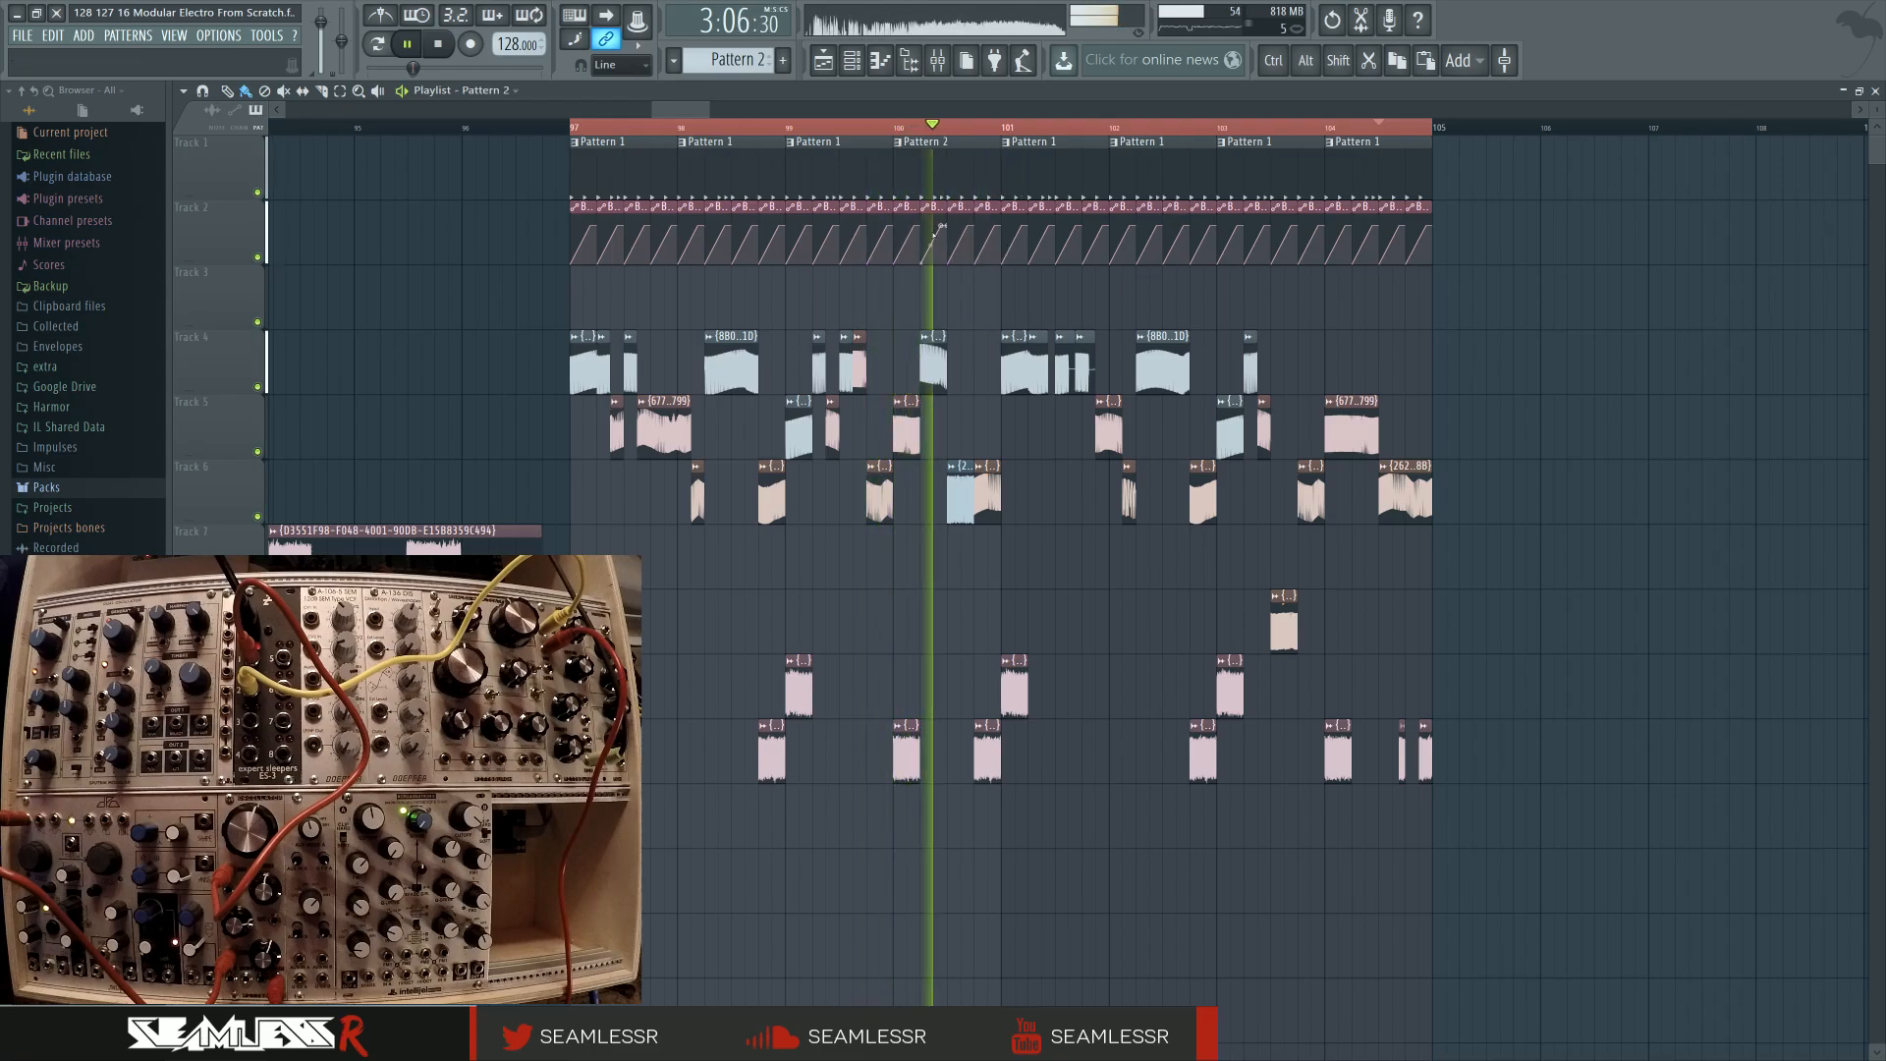
pyautogui.click(852, 61)
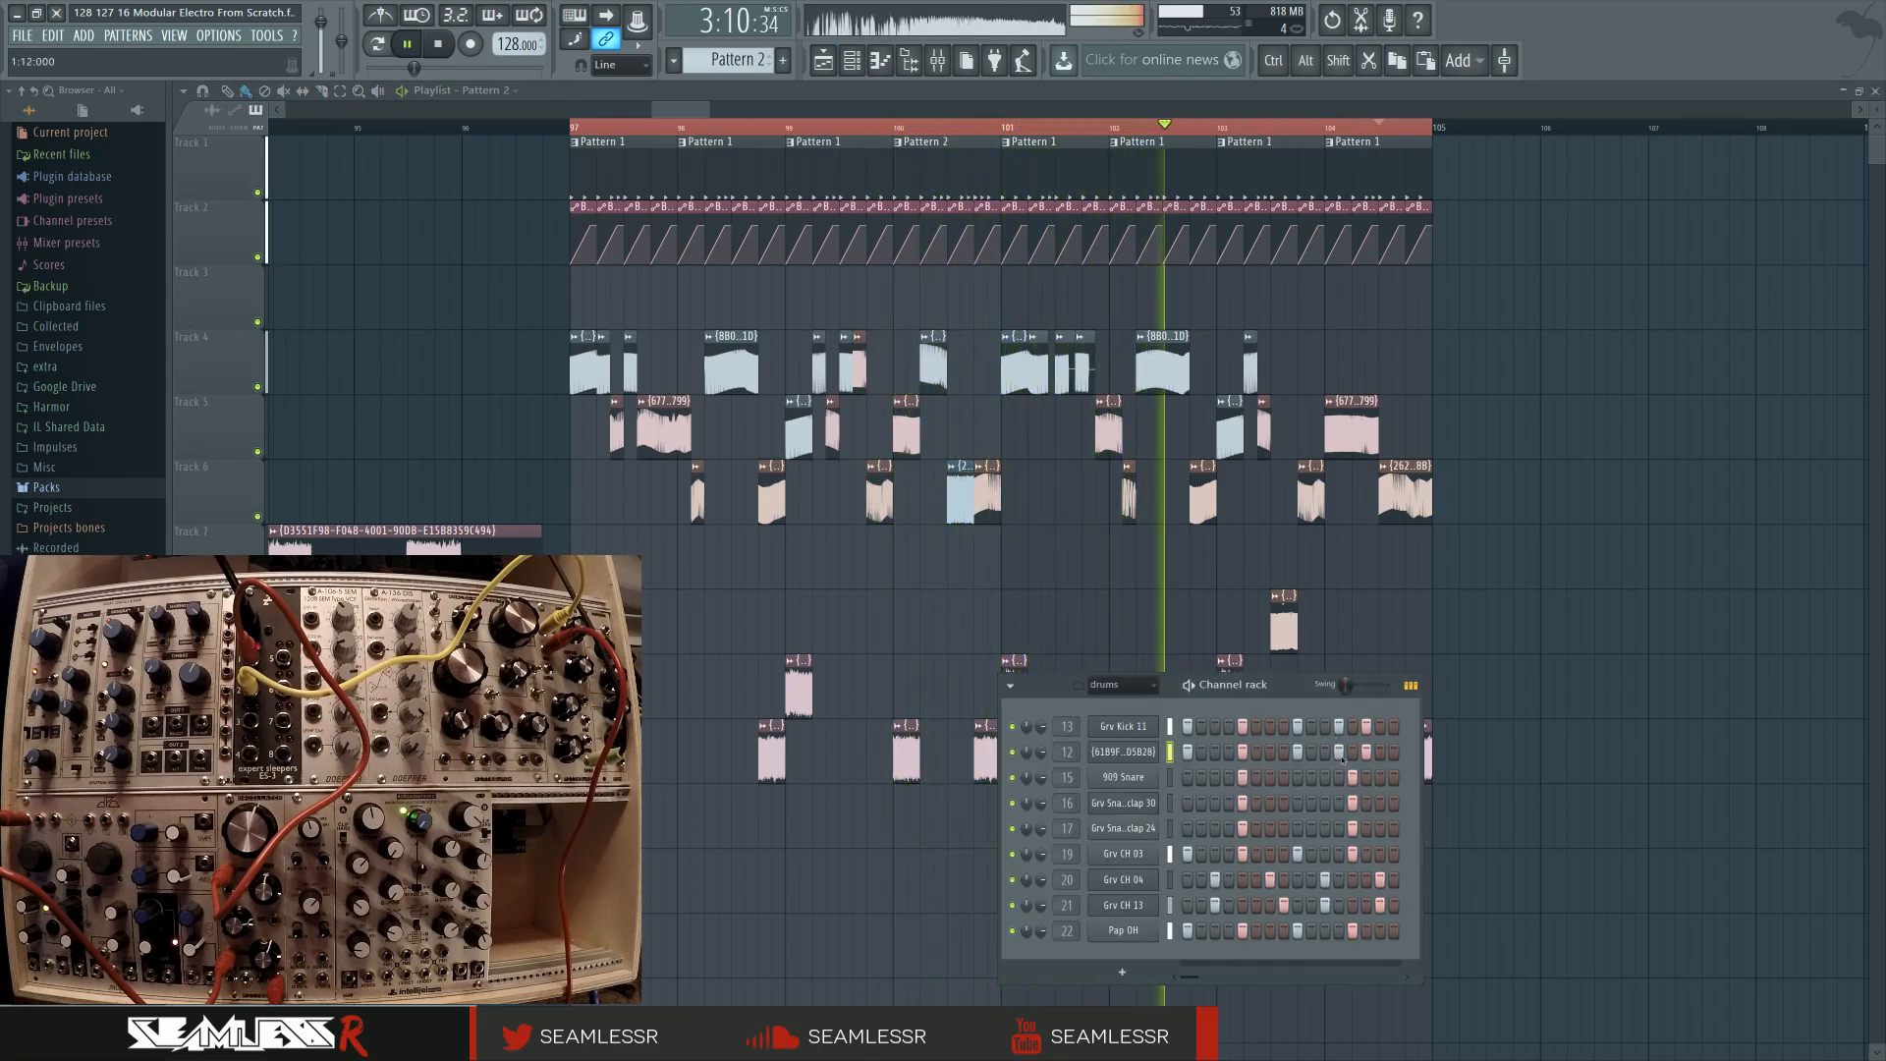
pyautogui.press('F6')
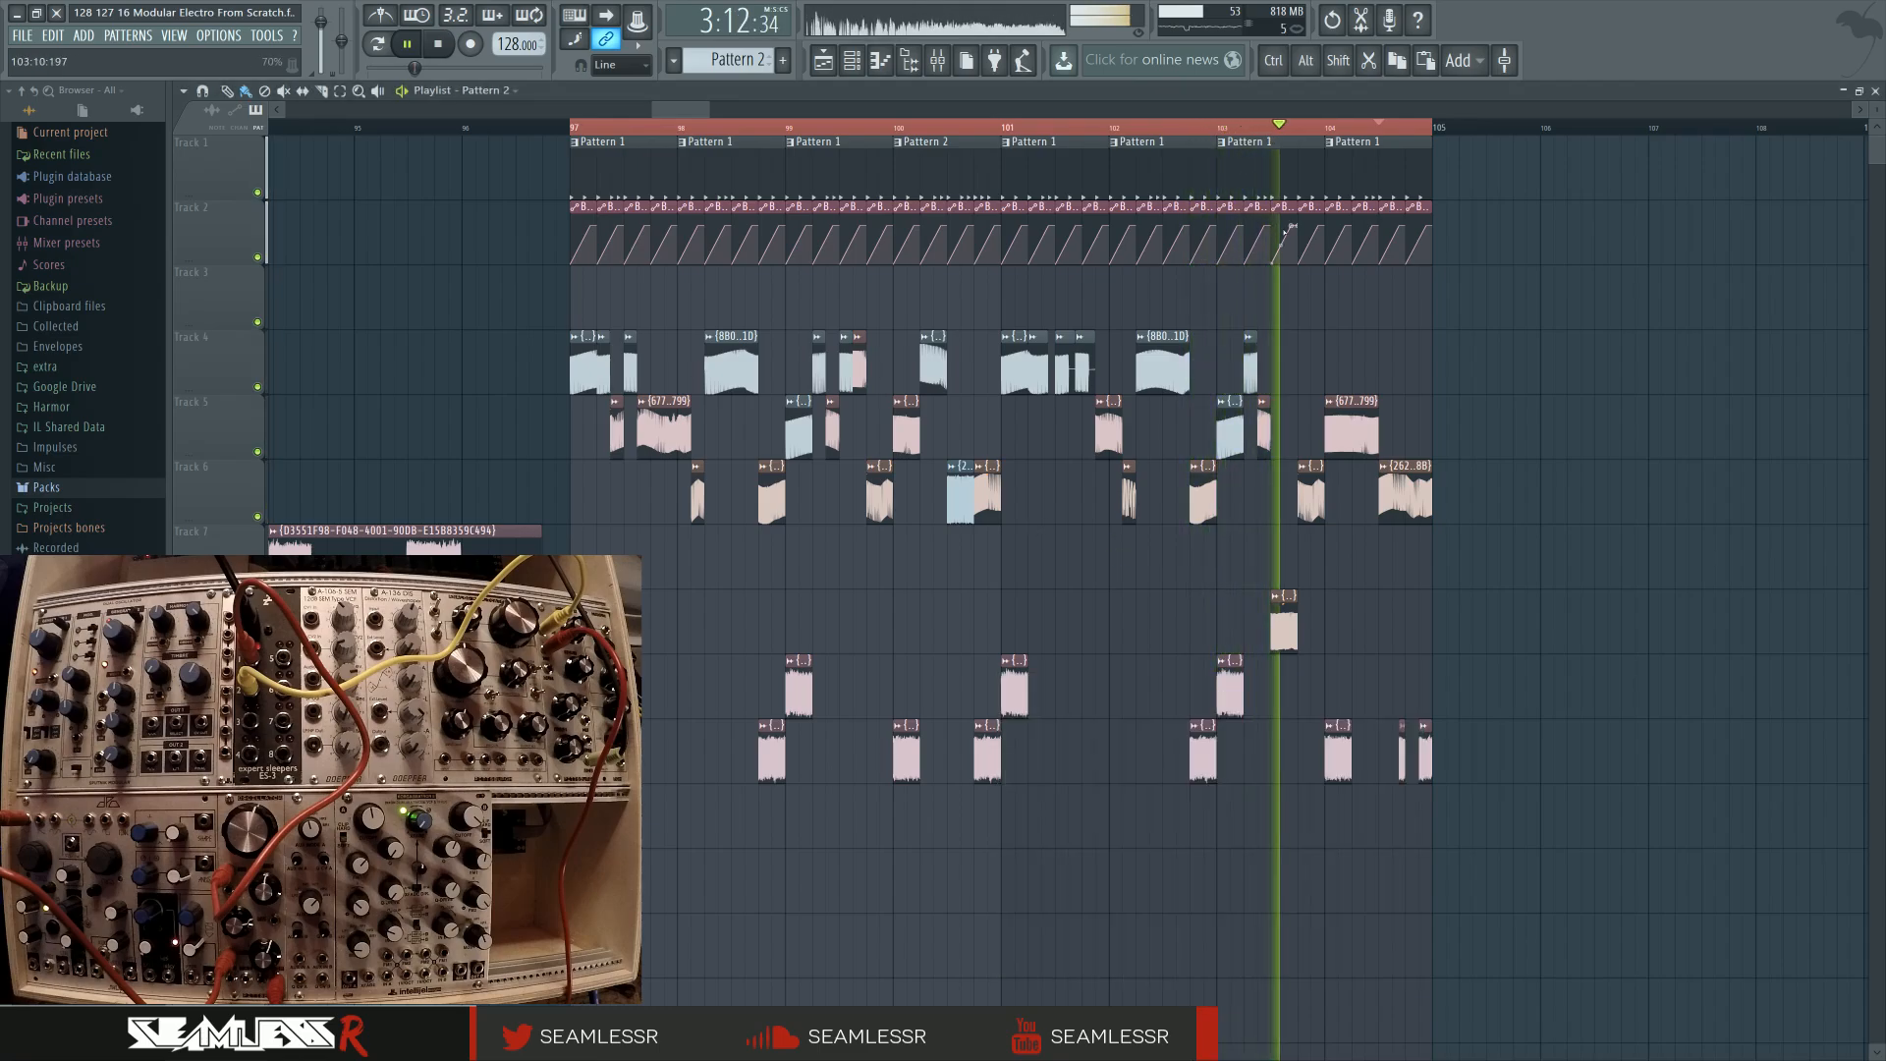
pyautogui.rightClick(1375, 173)
pyautogui.click(1380, 173)
pyautogui.moveTo(1383, 173); pyautogui.dragTo(1351, 166)
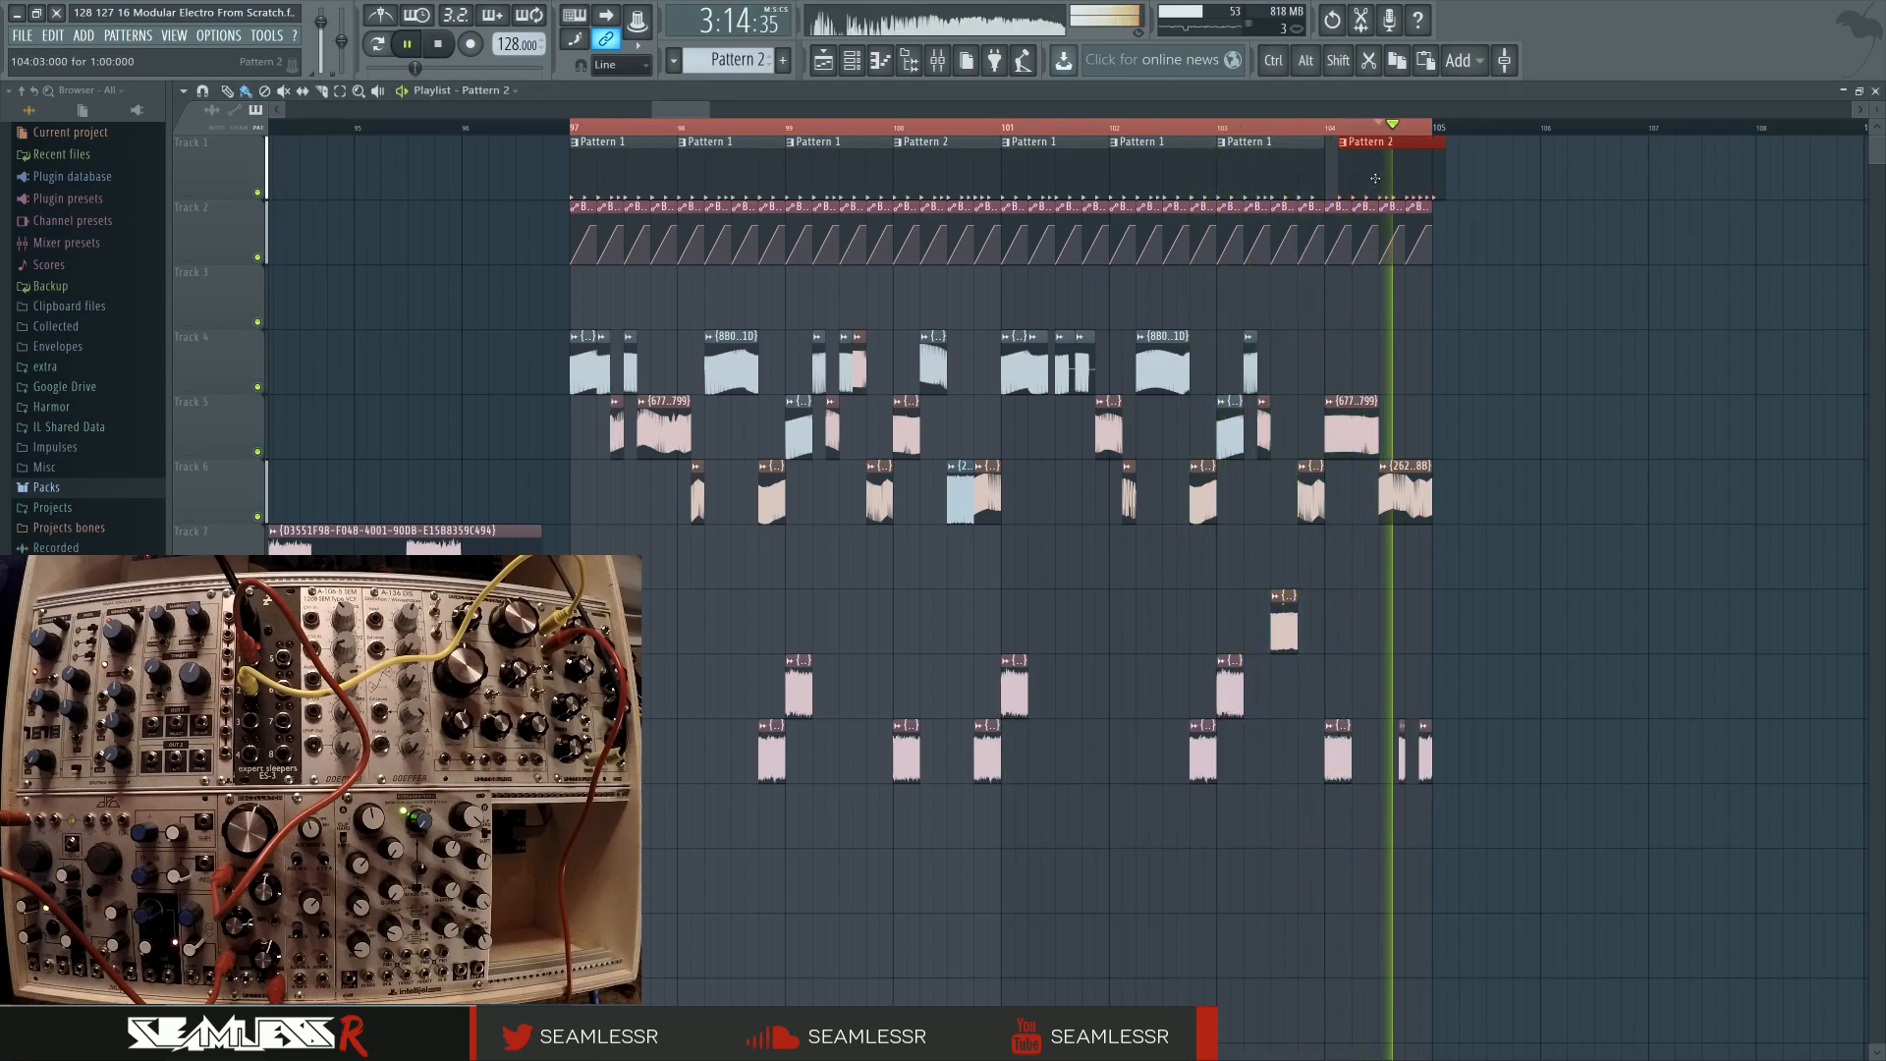
# Delete the track 2 envelope on beat 4 of bar 100, then make the beat 3 envelope unique and extend it to two beats
pyautogui.scroll(4, 923, 223)
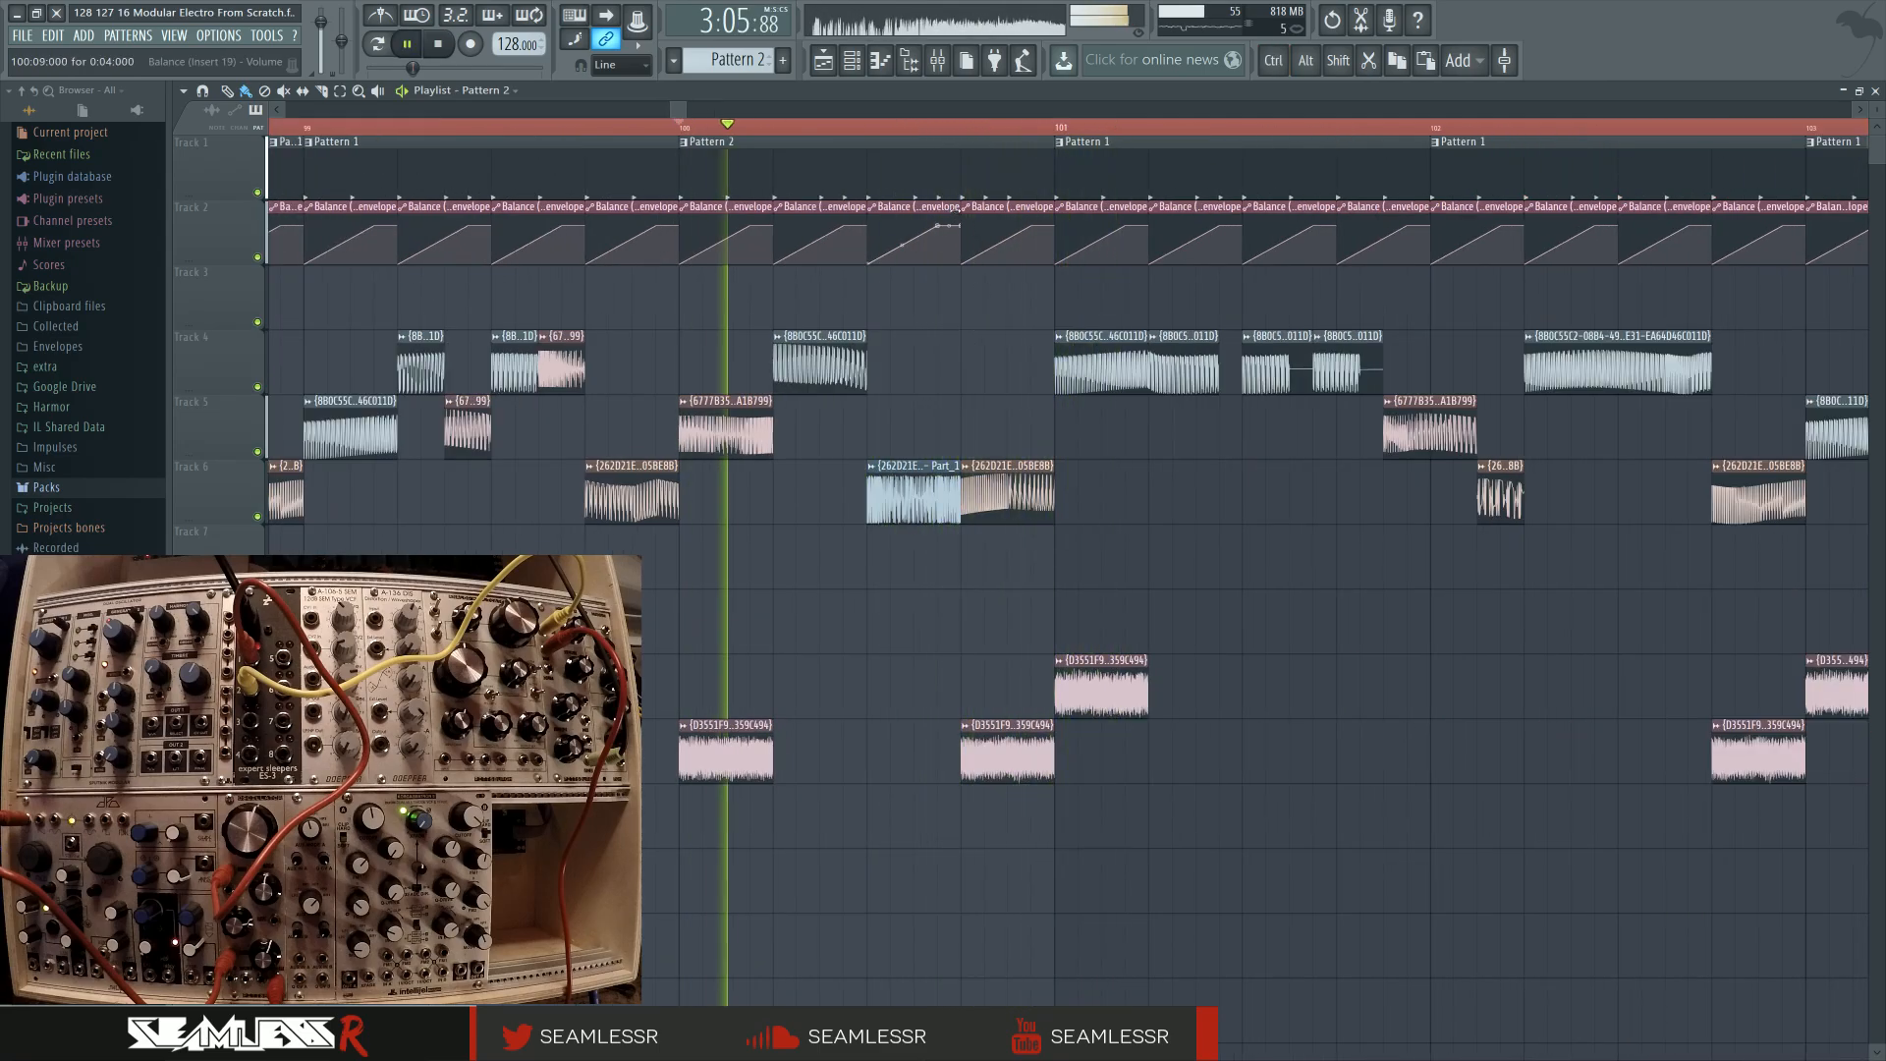
pyautogui.rightClick(974, 215)
pyautogui.click(871, 208)
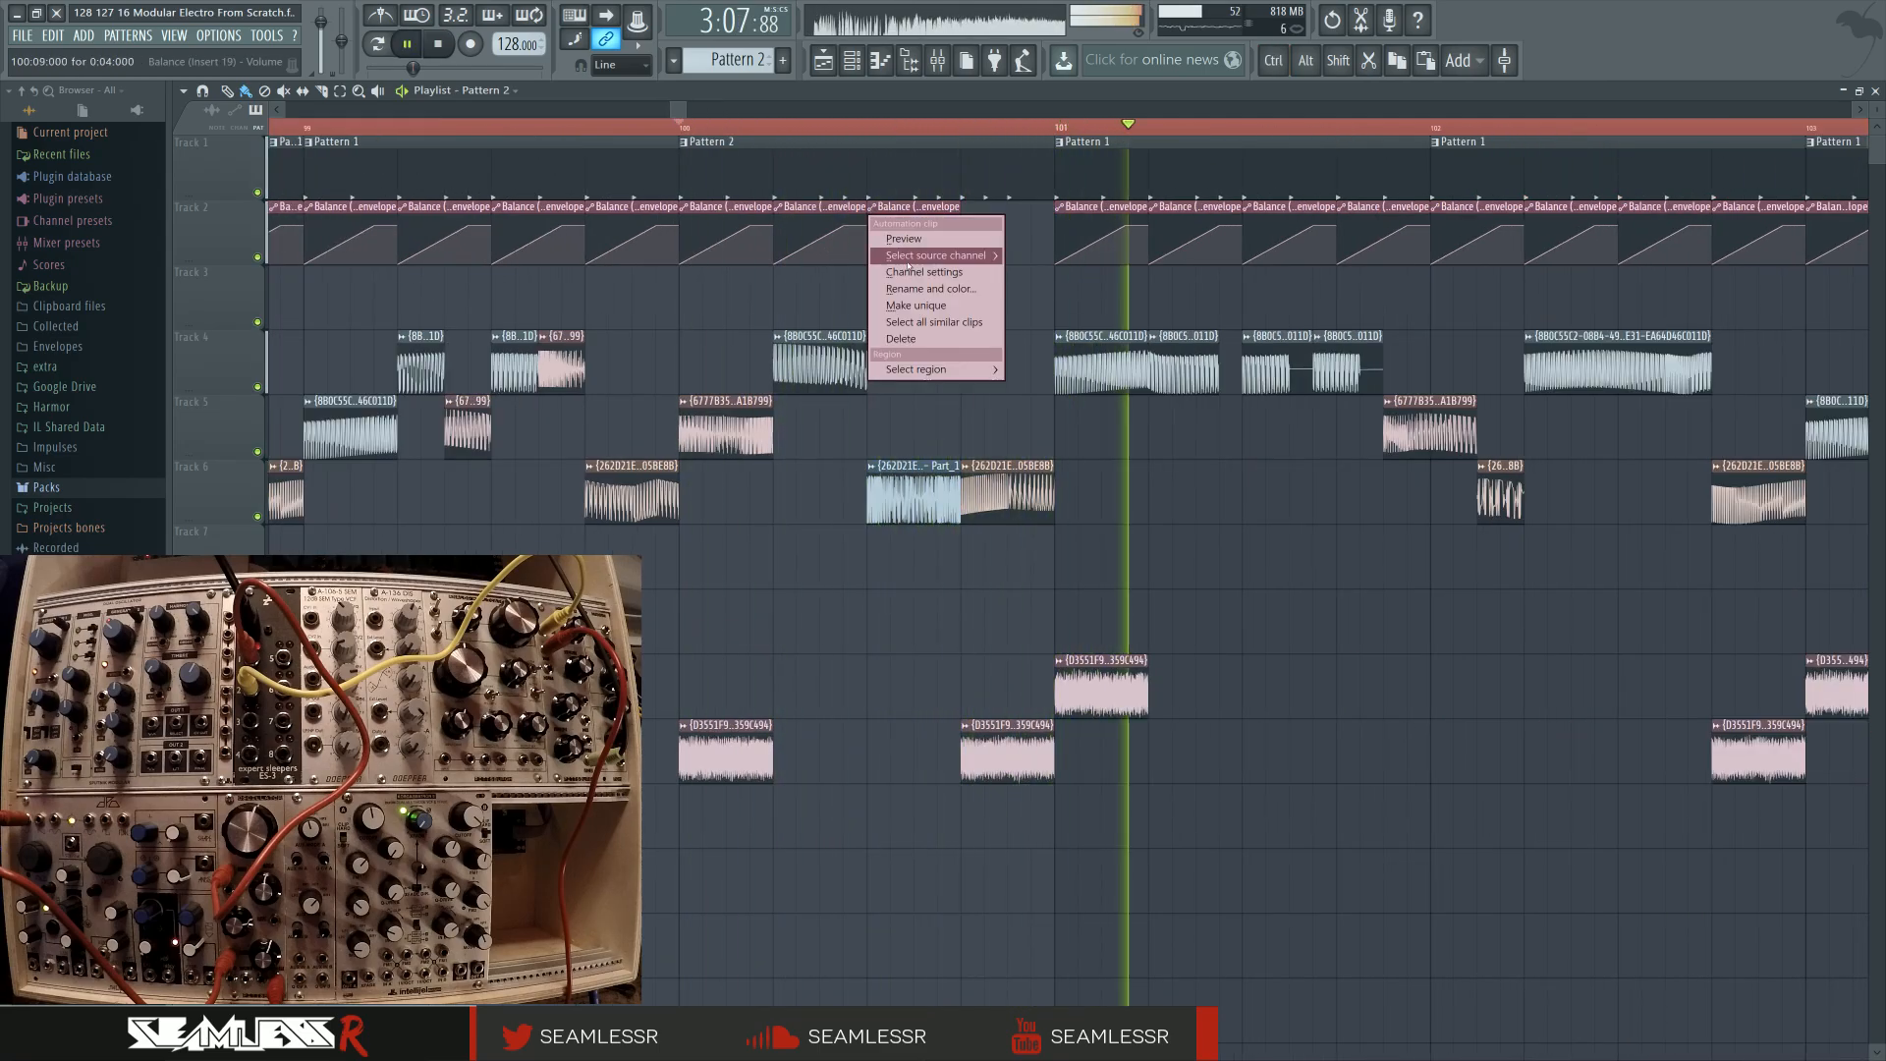
pyautogui.click(916, 306)
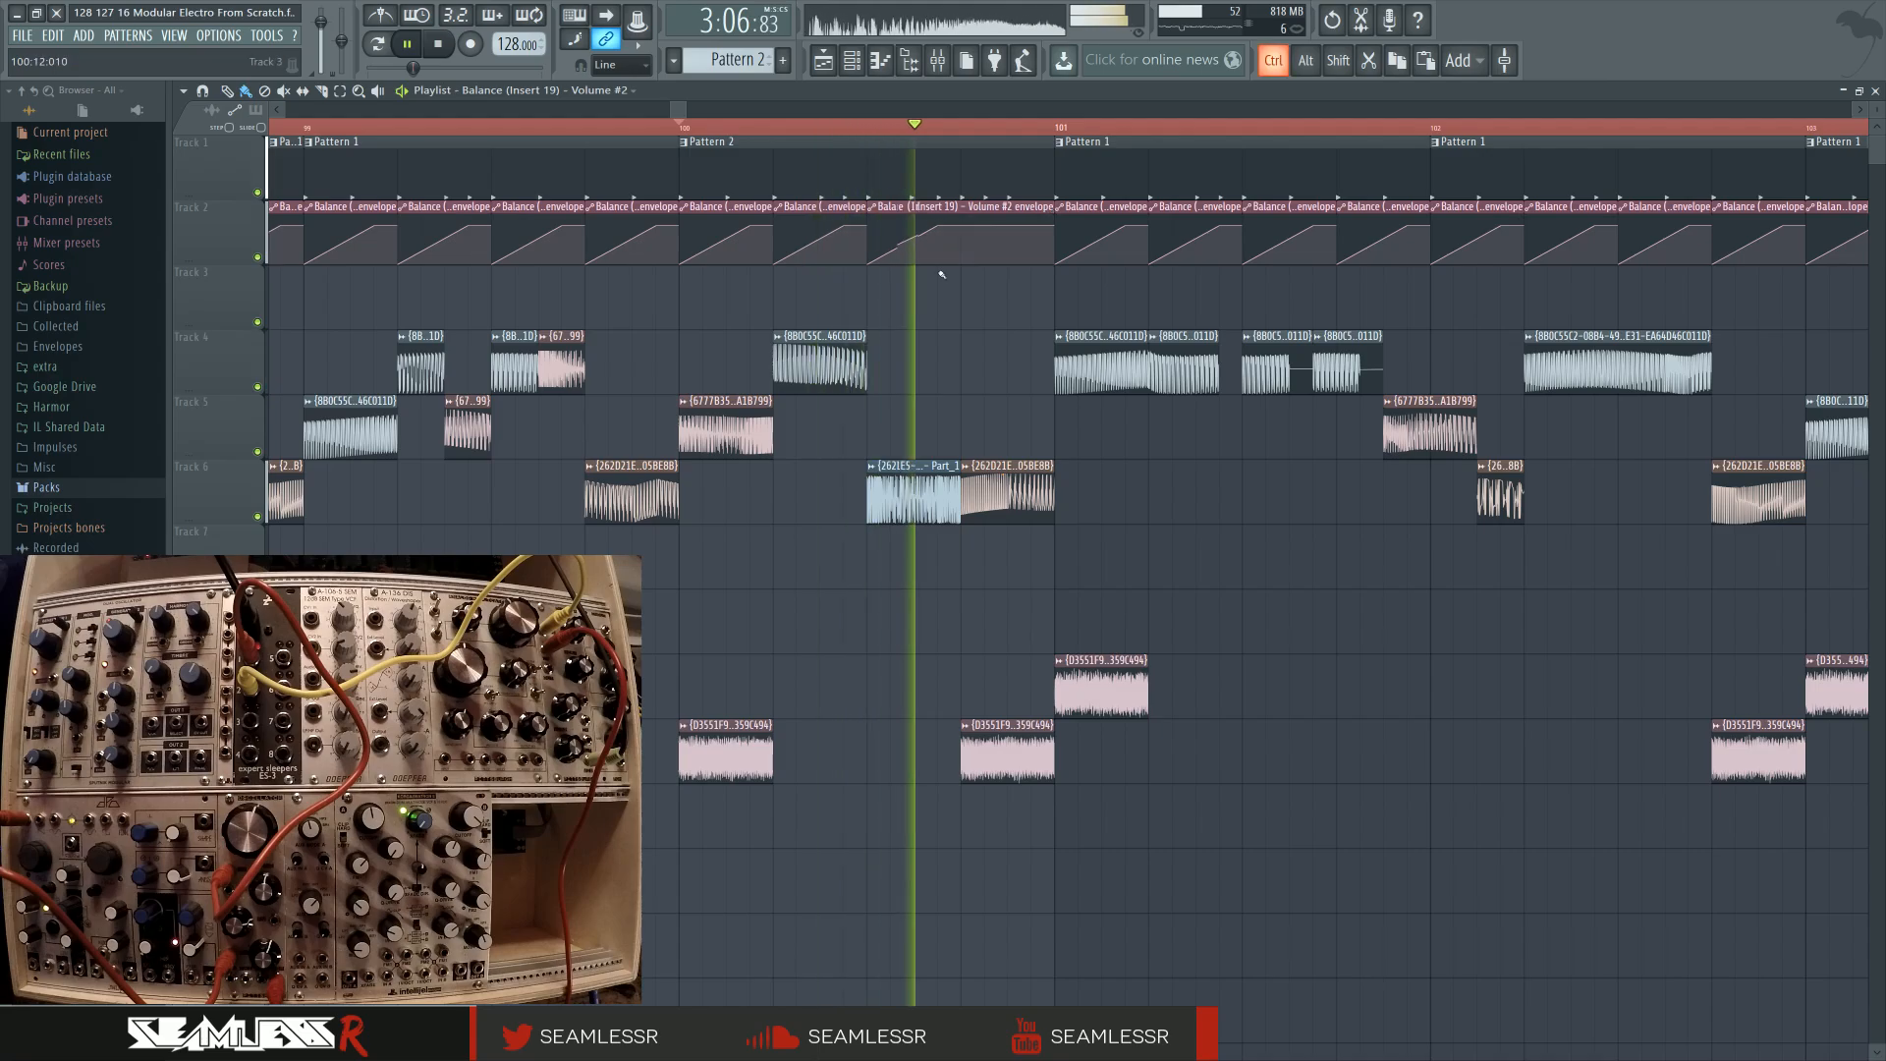
# Reshape the unique volume envelope in bar 100 so its ramp drops and rises again at steps 12 and 14
pyautogui.scroll(1, 934, 252)
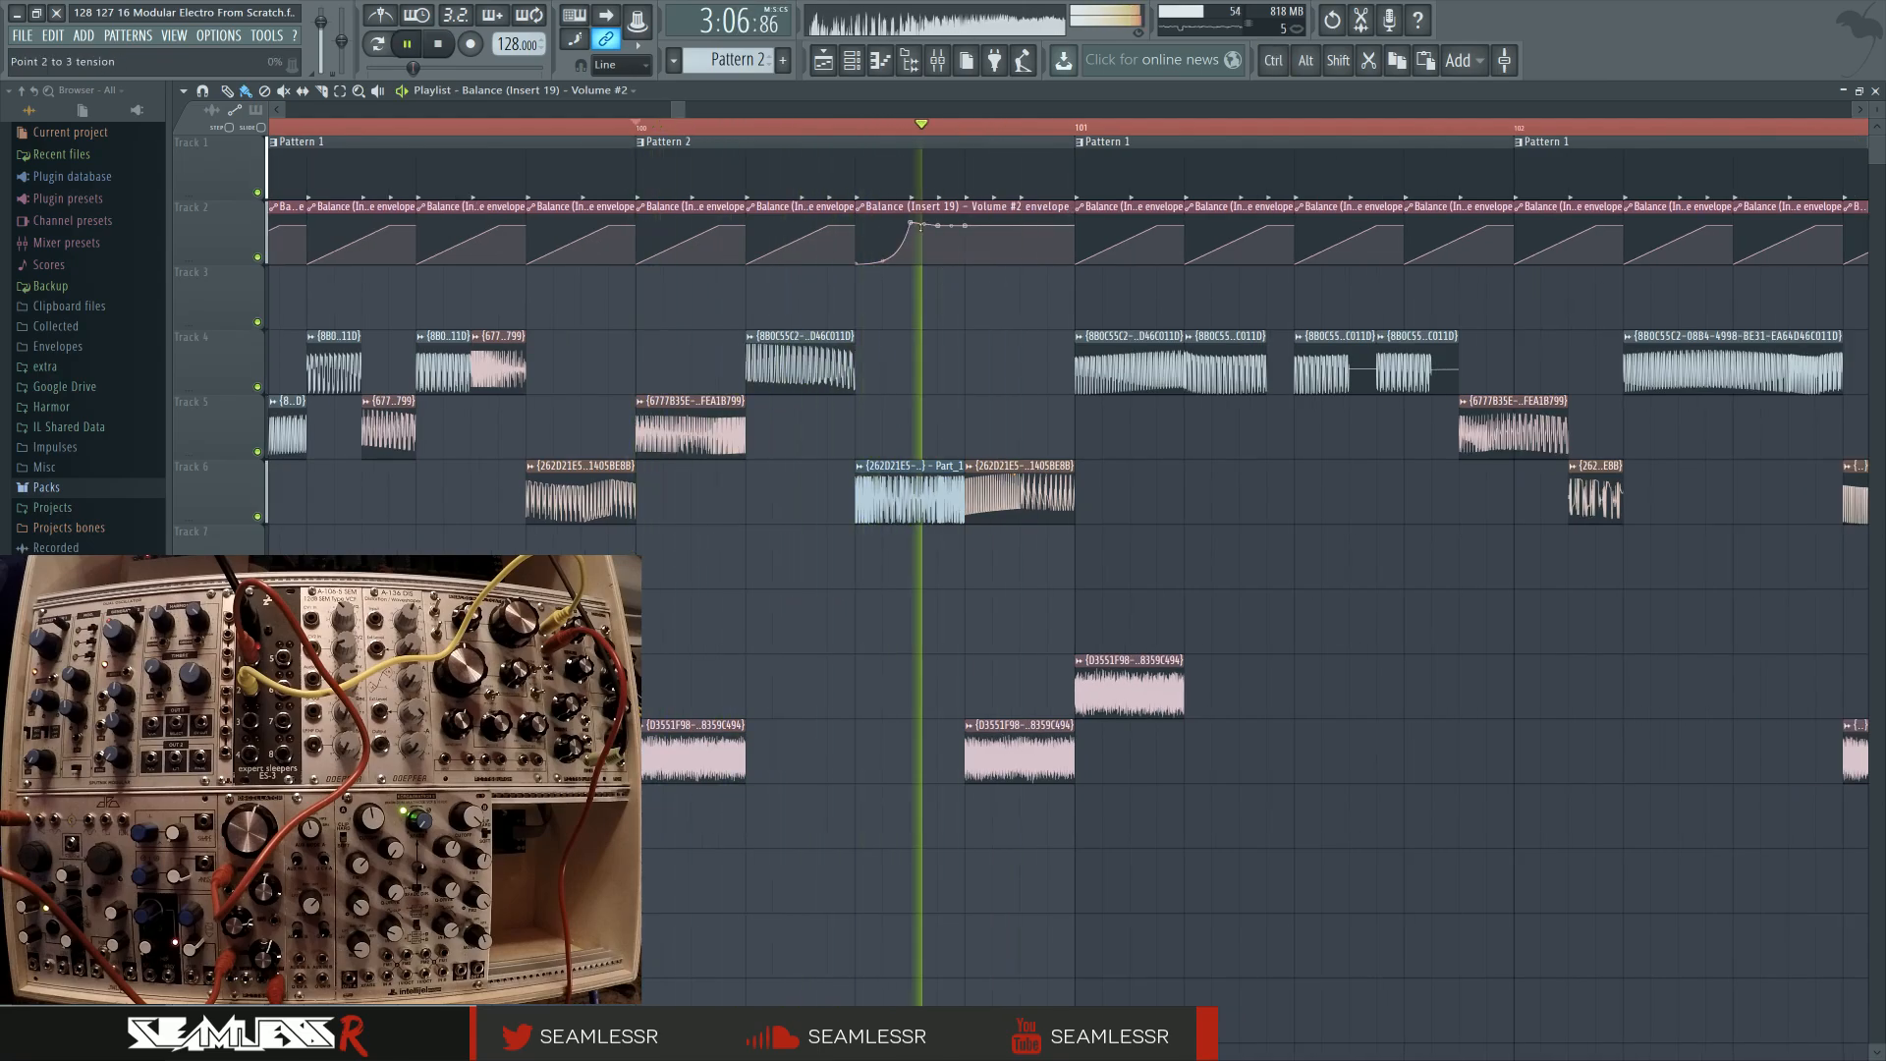
pyautogui.rightClick(884, 260)
pyautogui.moveTo(940, 227); pyautogui.dragTo(994, 226)
pyautogui.rightClick(994, 254)
pyautogui.rightClick(1050, 228)
pyautogui.press('space')
pyautogui.press('space')
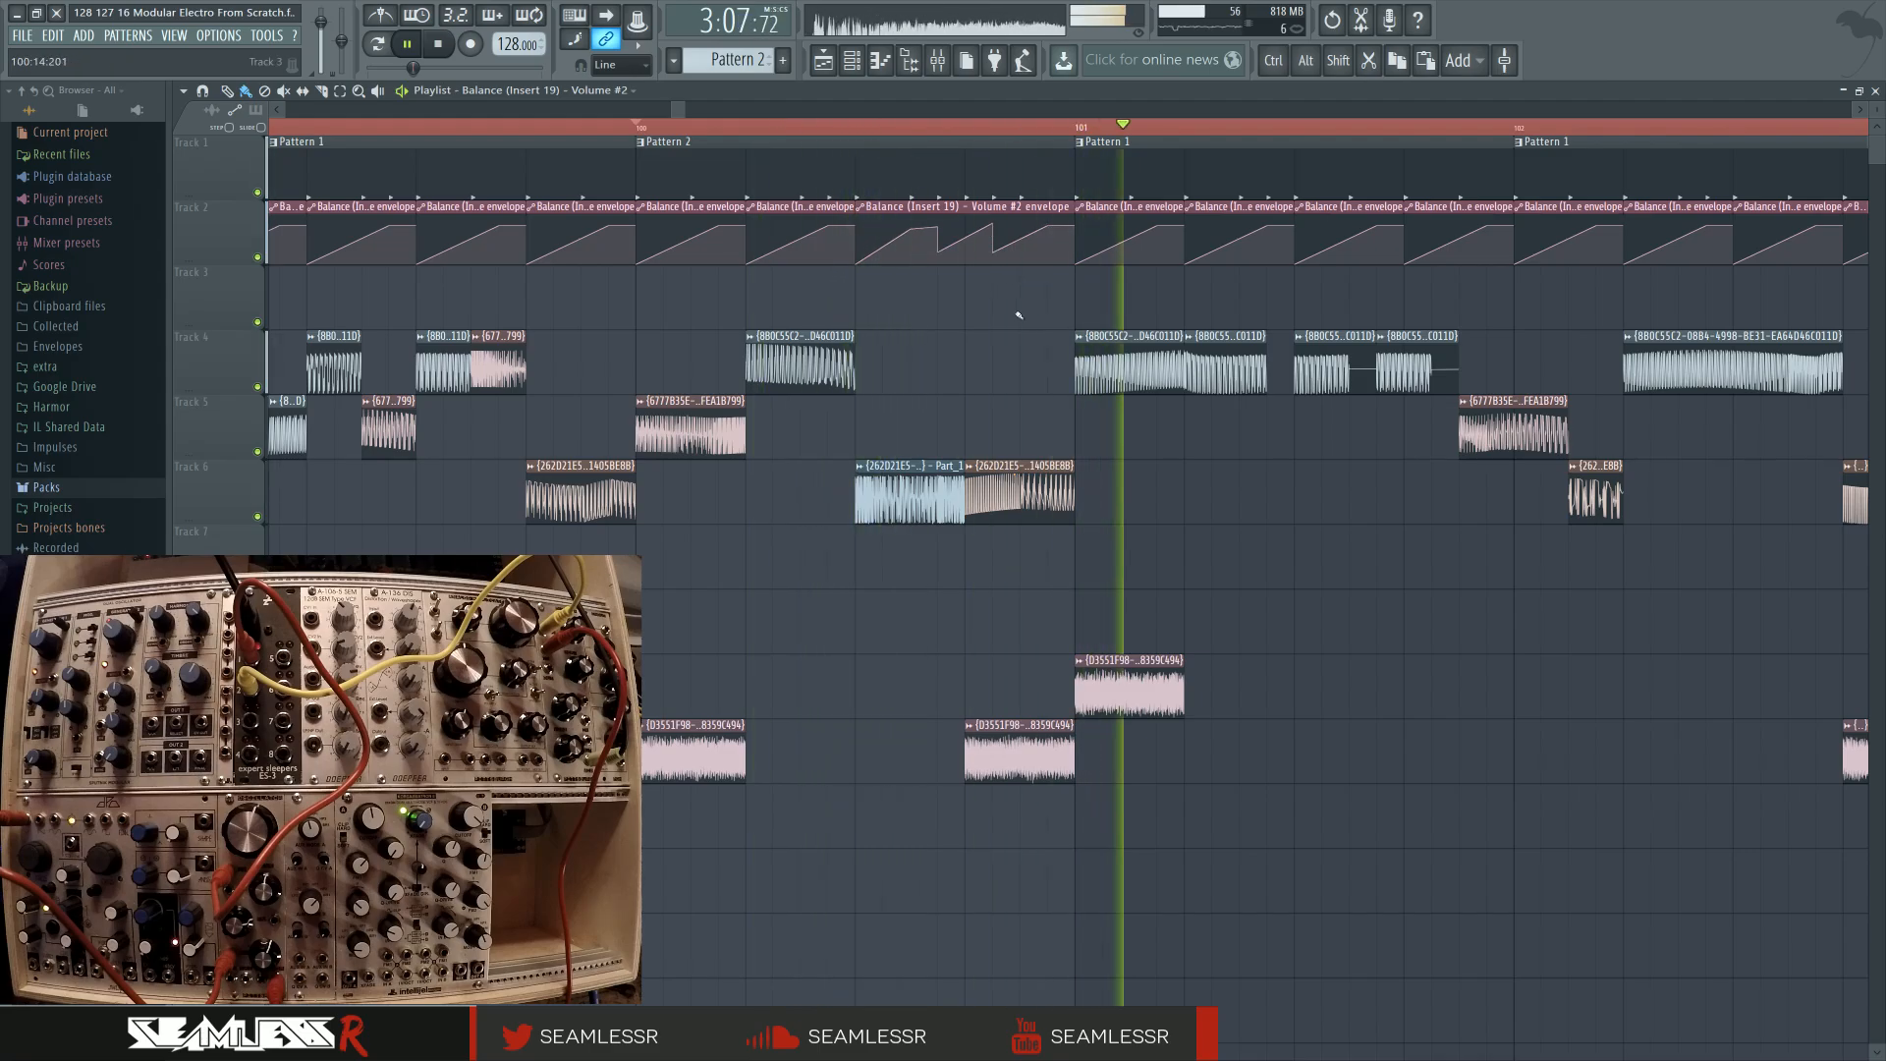
# Replace the two track 2 envelopes on beats 3 and 4 of bar 104 with a copy of the reshaped volume envelope
pyautogui.moveTo(642, 347); pyautogui.dragTo(587, 322)
pyautogui.scroll(-4, 587, 323)
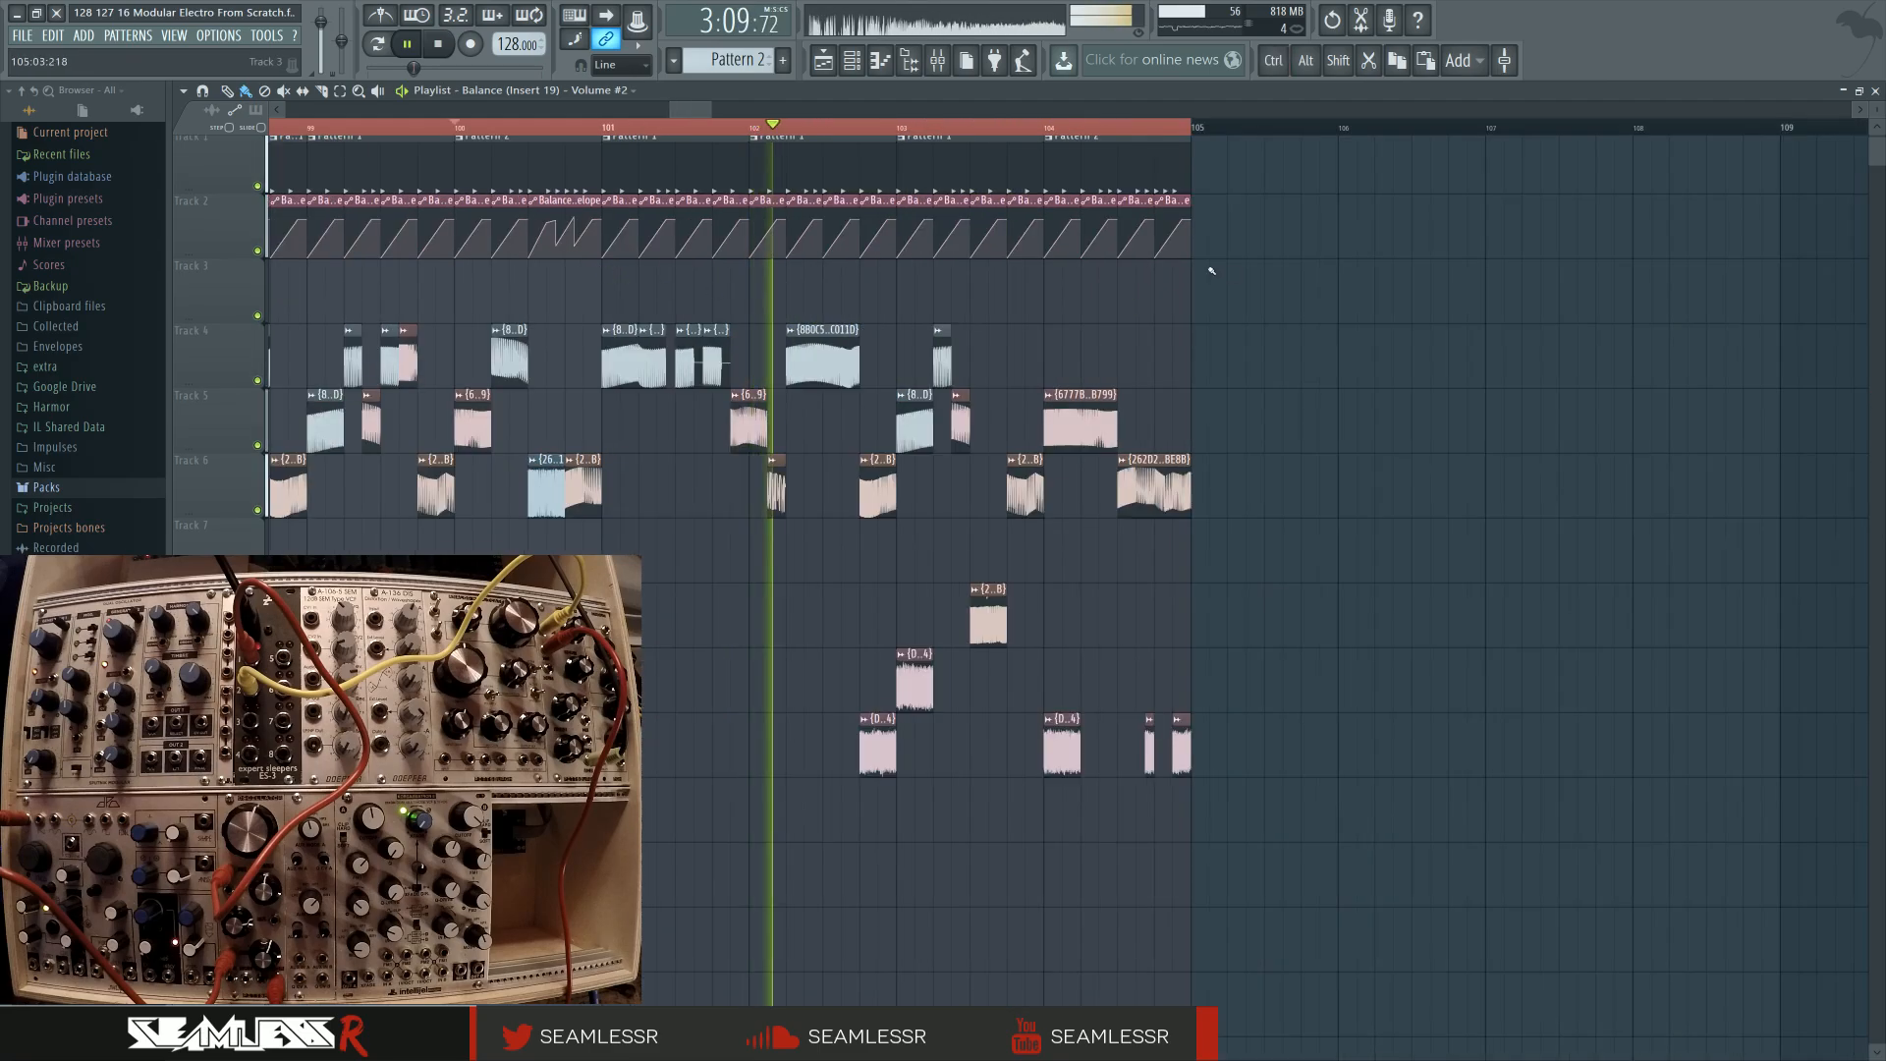
pyautogui.click(1128, 274)
pyautogui.rightClick(1178, 201)
pyautogui.rightClick(1138, 204)
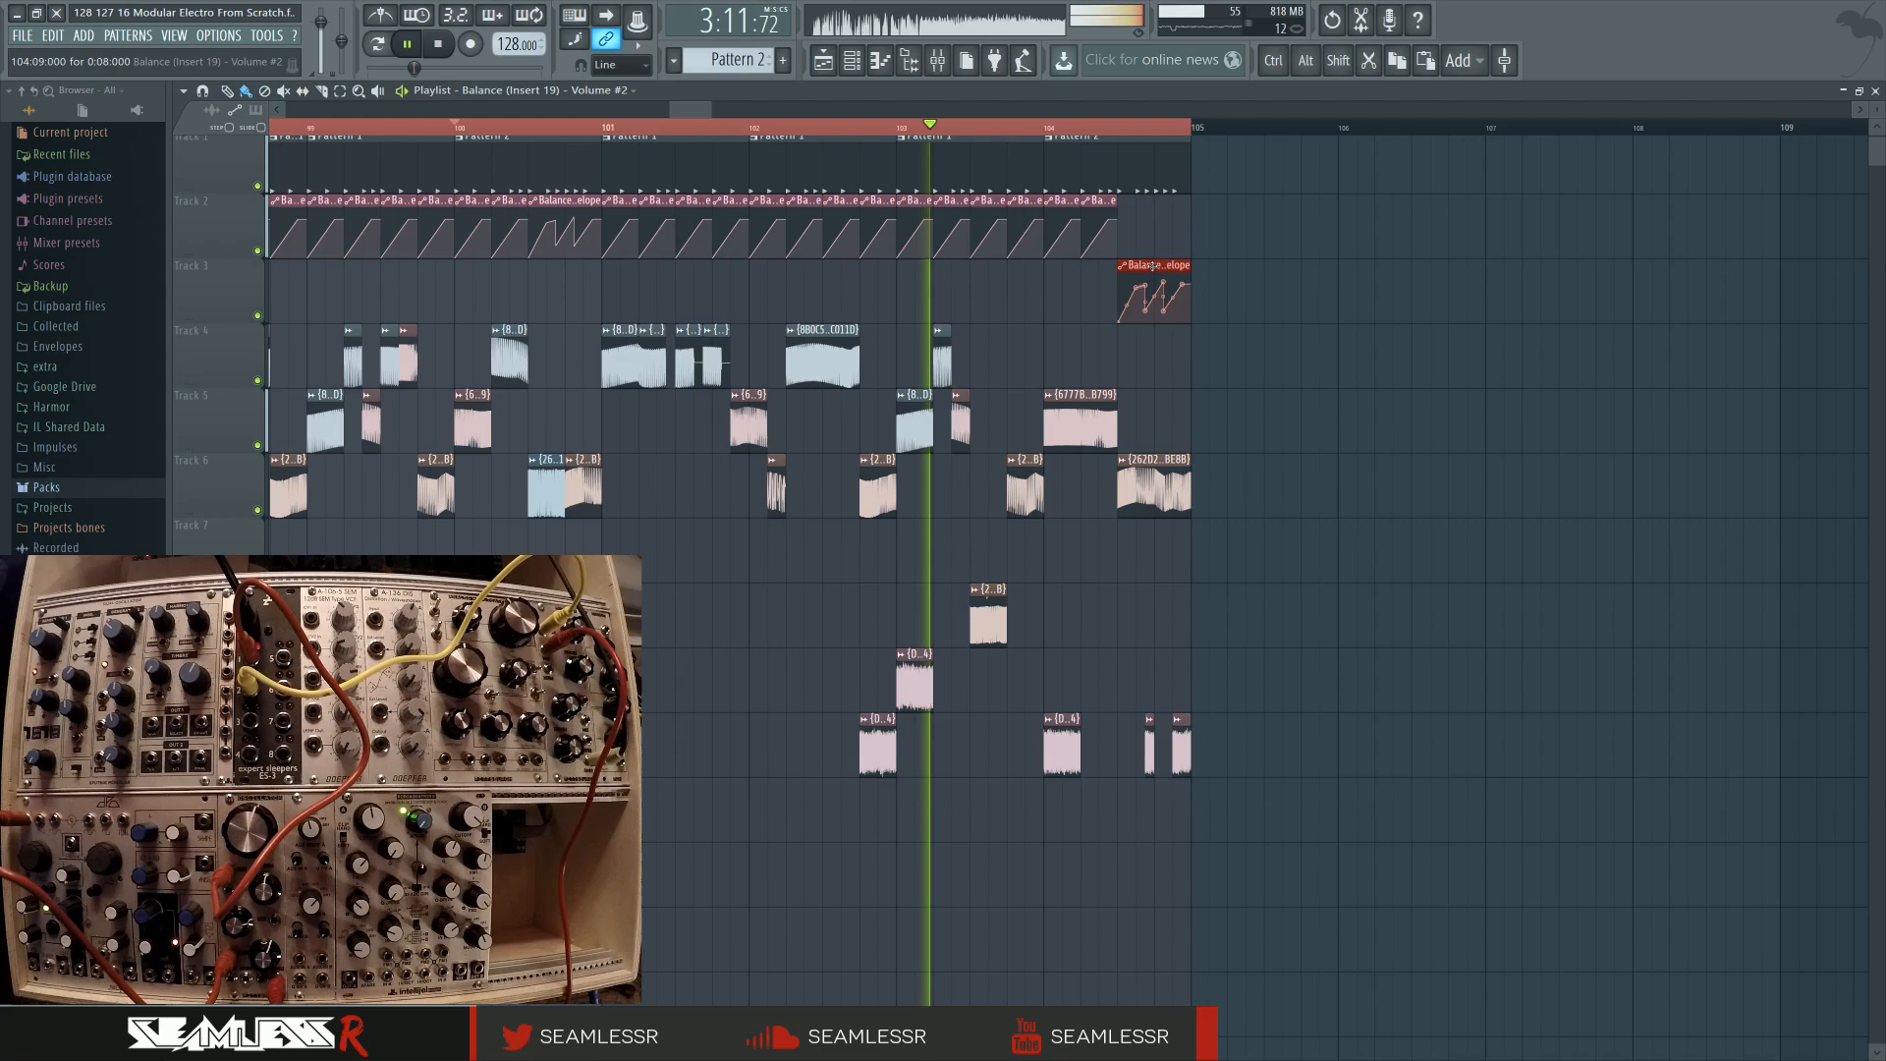
pyautogui.moveTo(1144, 271); pyautogui.dragTo(1144, 208)
pyautogui.keyDown('ctrl'); pyautogui.click(1199, 308); pyautogui.keyUp('ctrl')
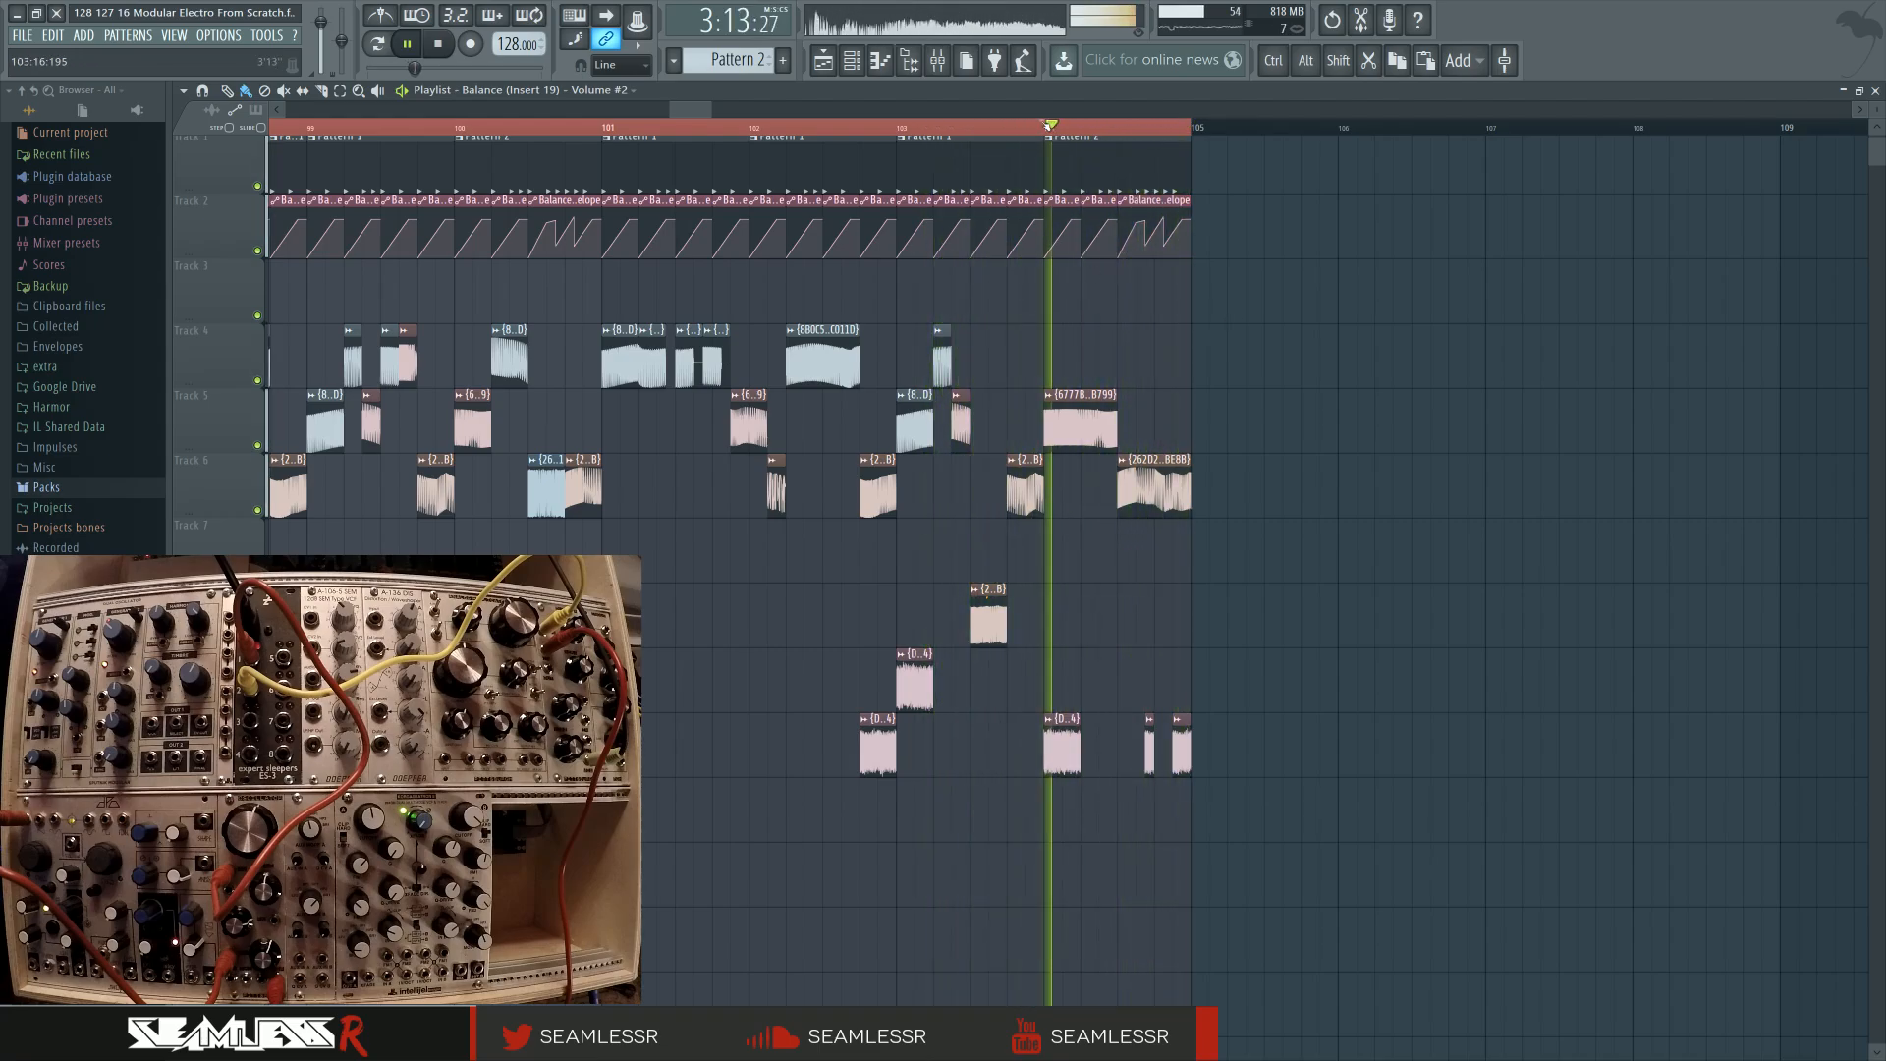
# Extend the track 5 clip at bar 104 to fill the whole bar and delete the track 6 clip at its end
pyautogui.scroll(2, 1130, 473)
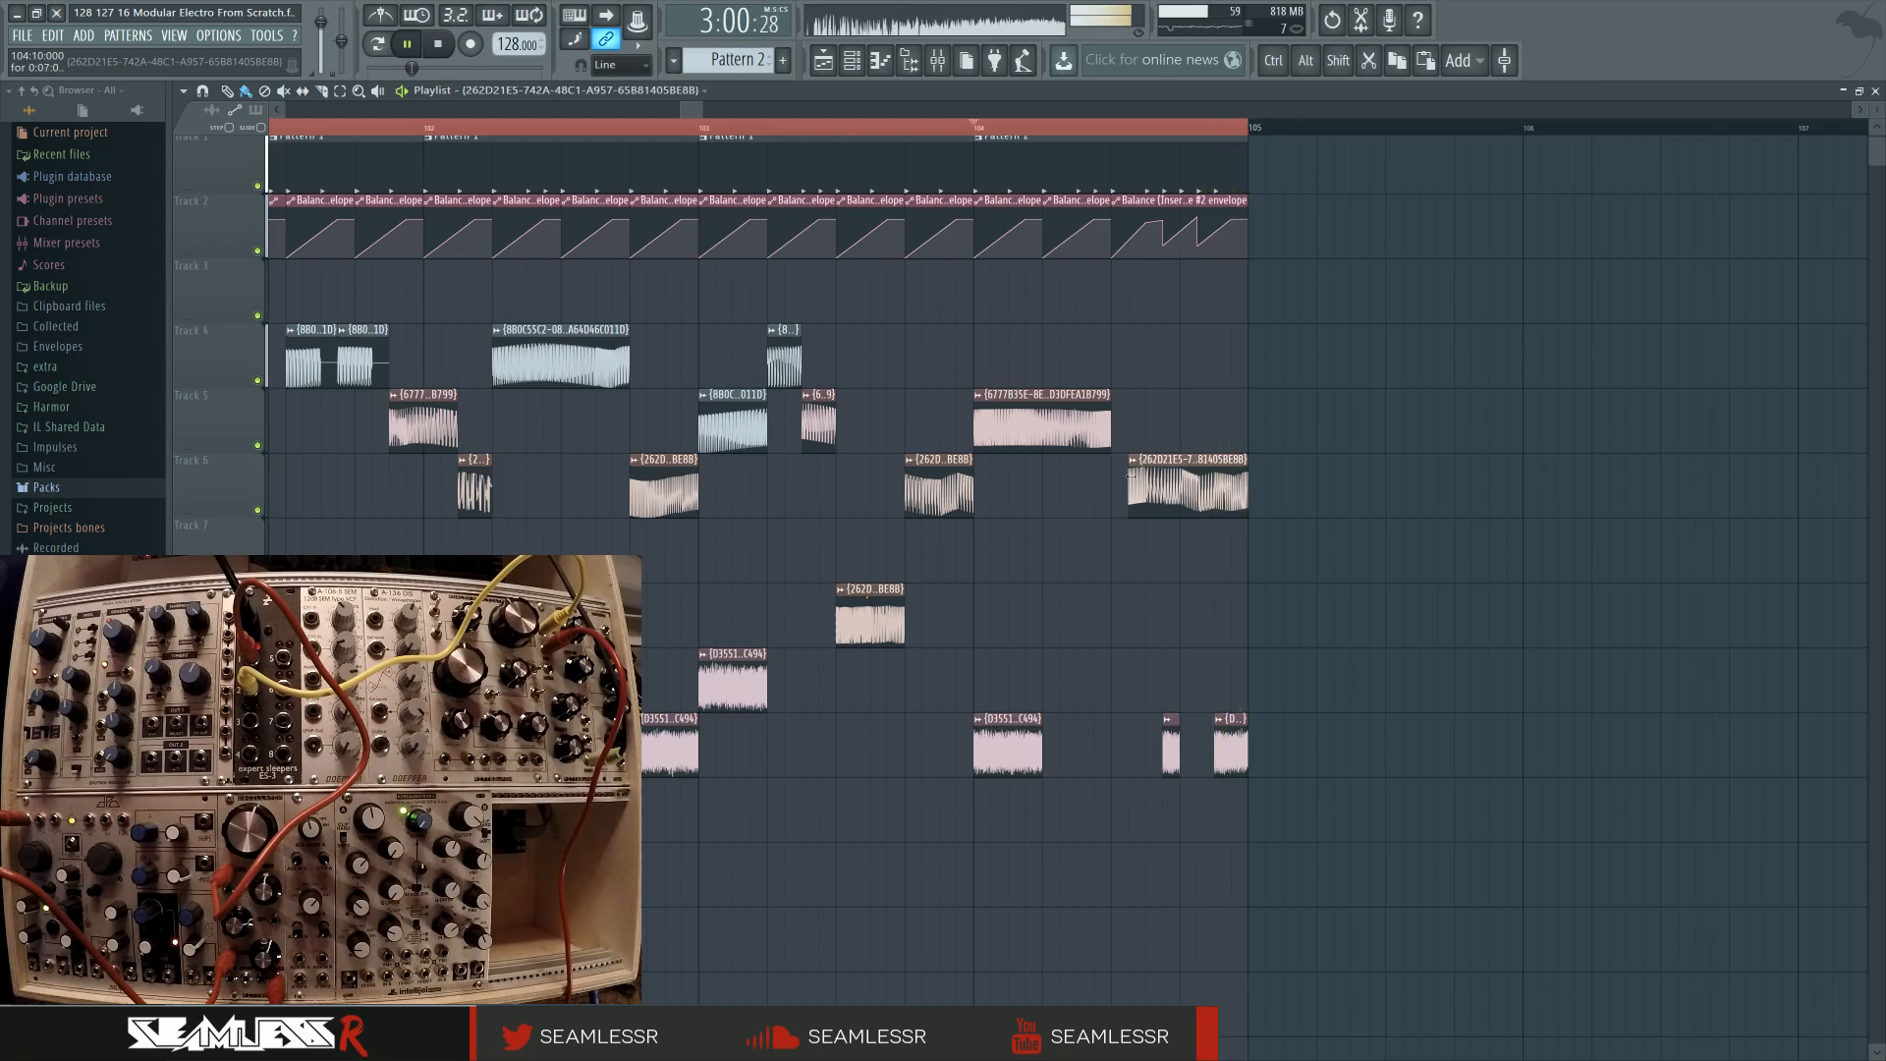
pyautogui.moveTo(1110, 422); pyautogui.dragTo(1182, 477)
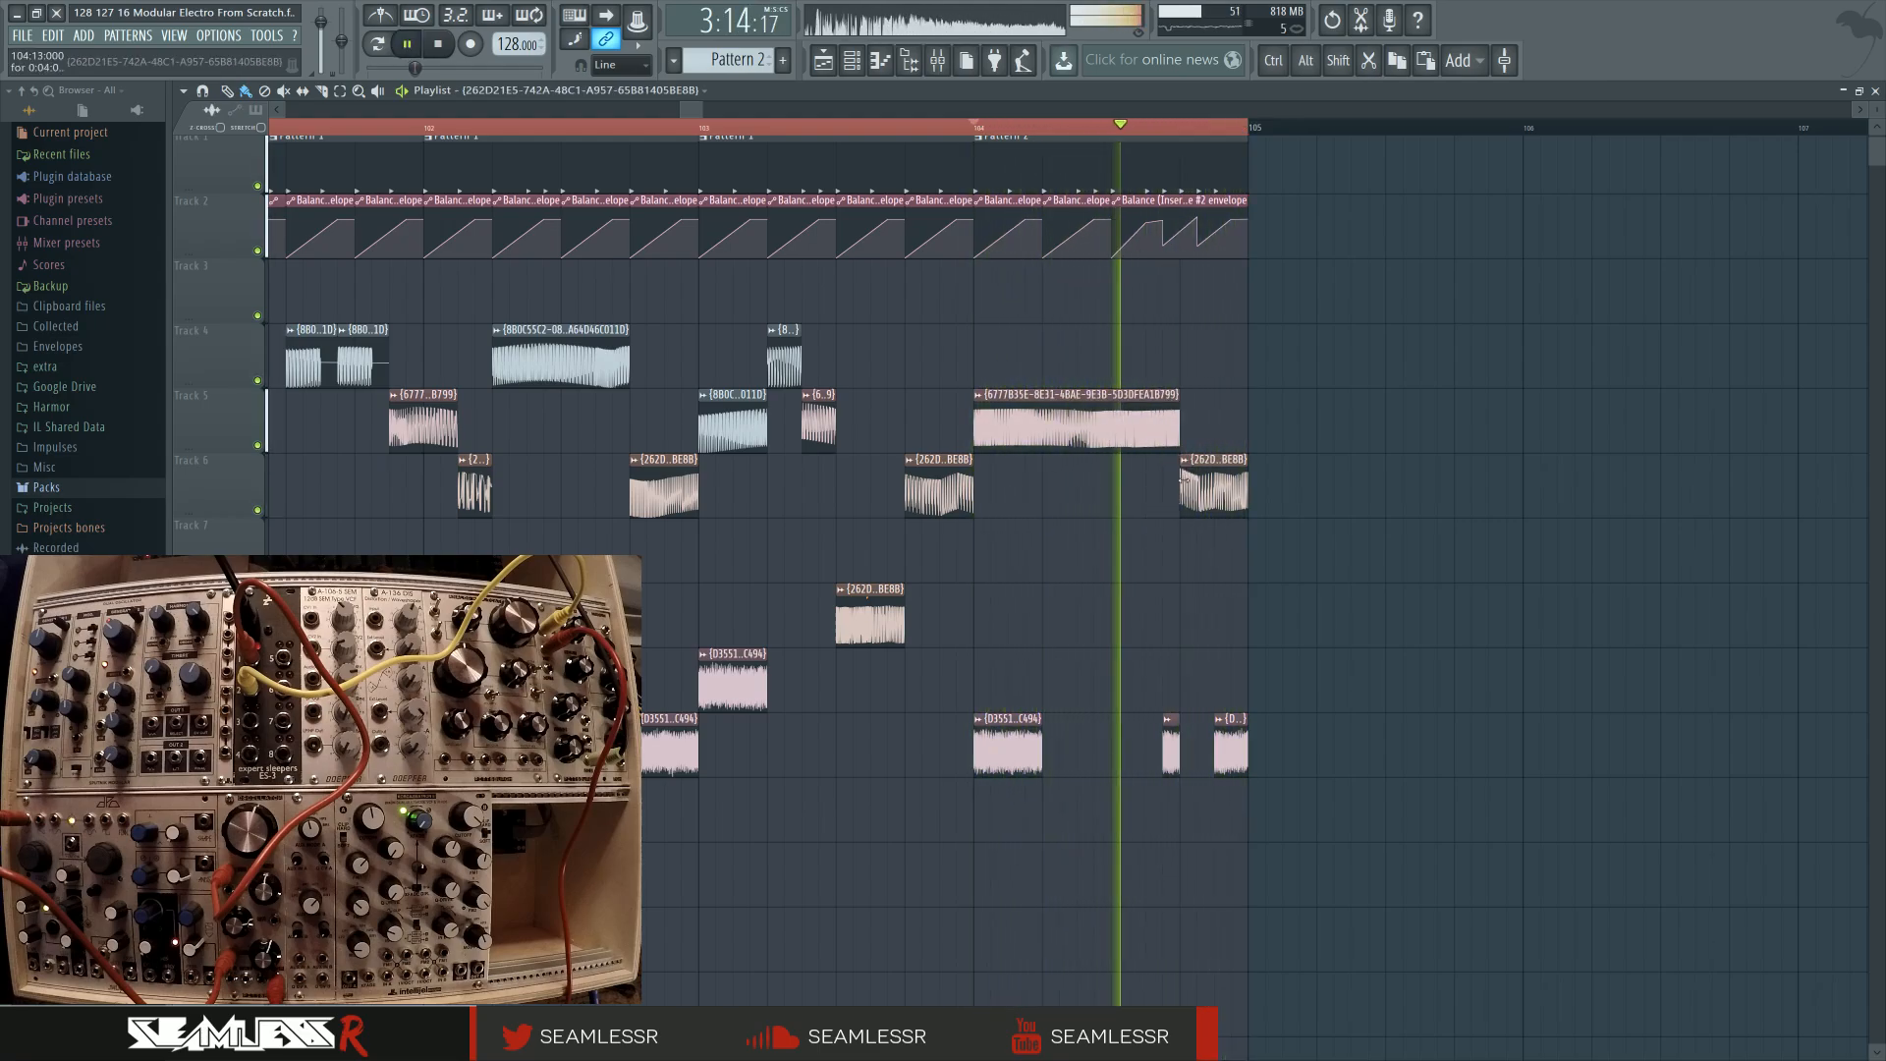
pyautogui.moveTo(1233, 401); pyautogui.dragTo(1246, 404)
pyautogui.press('space')
pyautogui.rightClick(1235, 474)
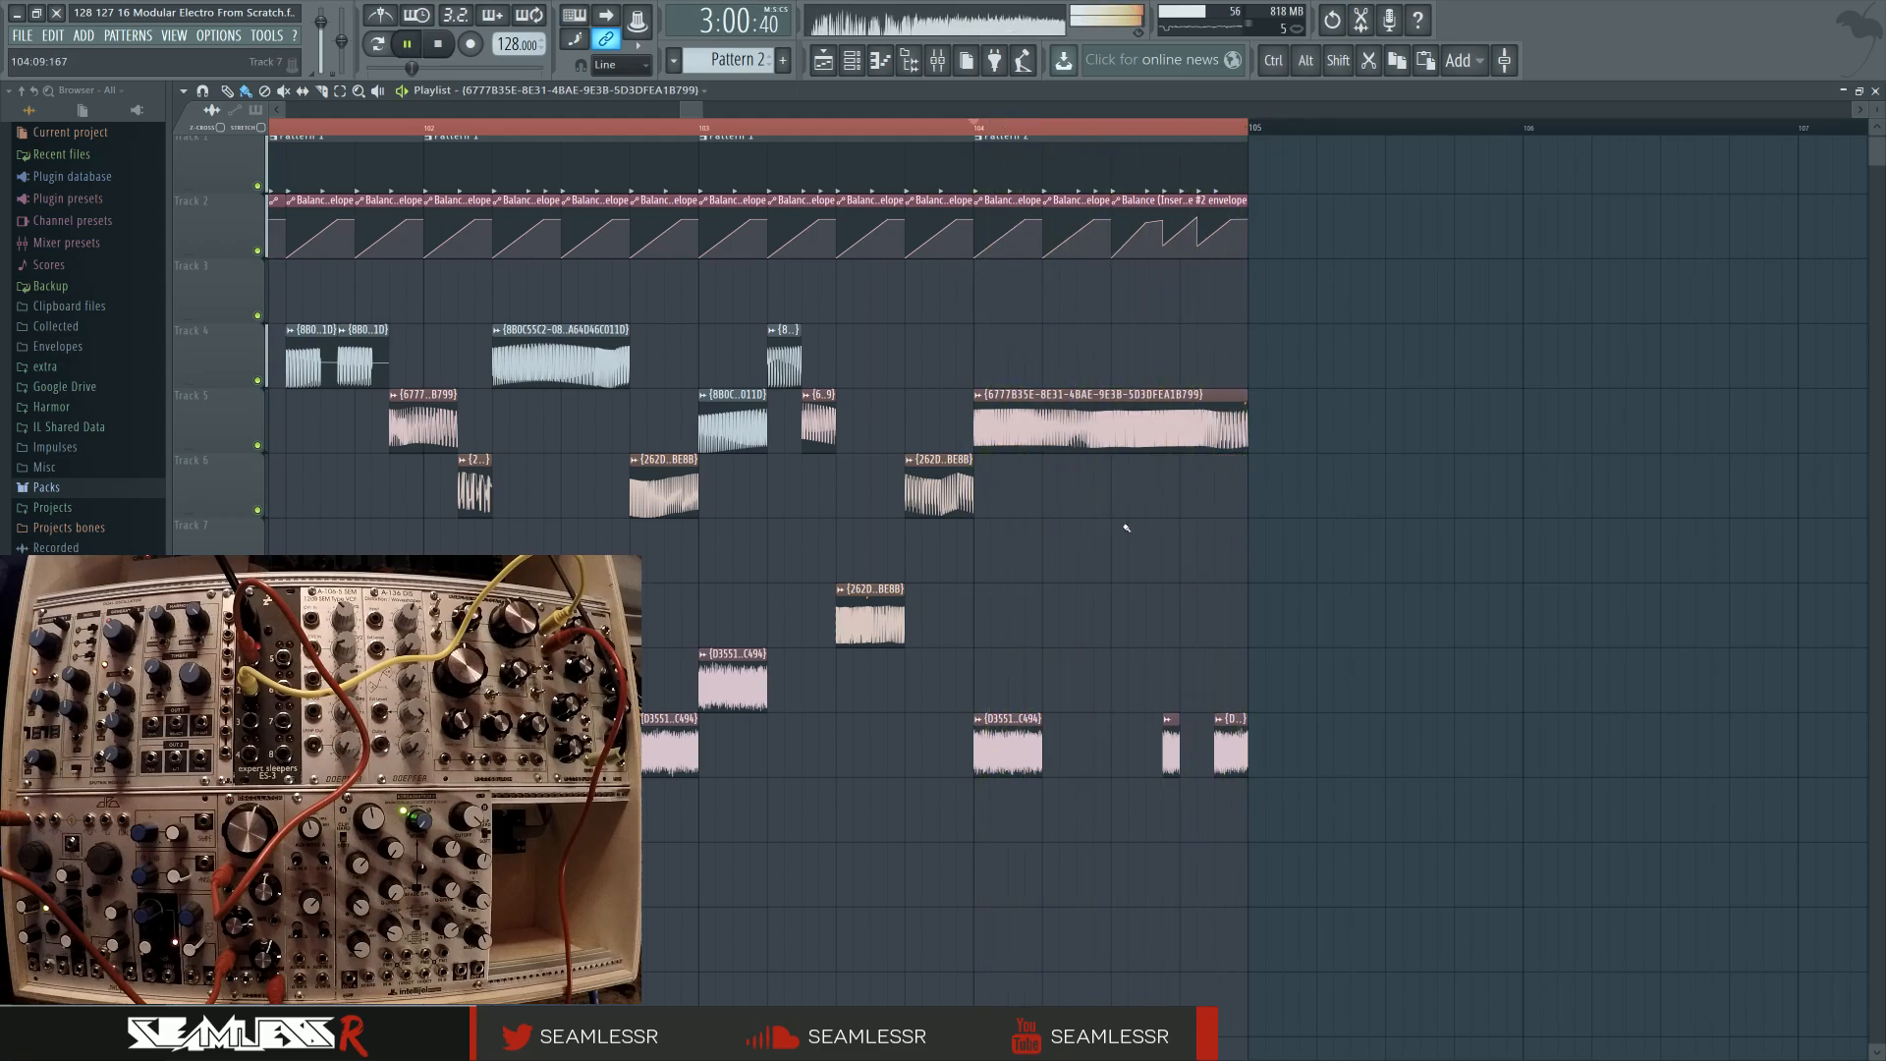
# Slip the audio inside the track 4 clip on beat 2 of bar 100 through several offsets, auditioning each from bar 100
pyautogui.scroll(-5, 1127, 527)
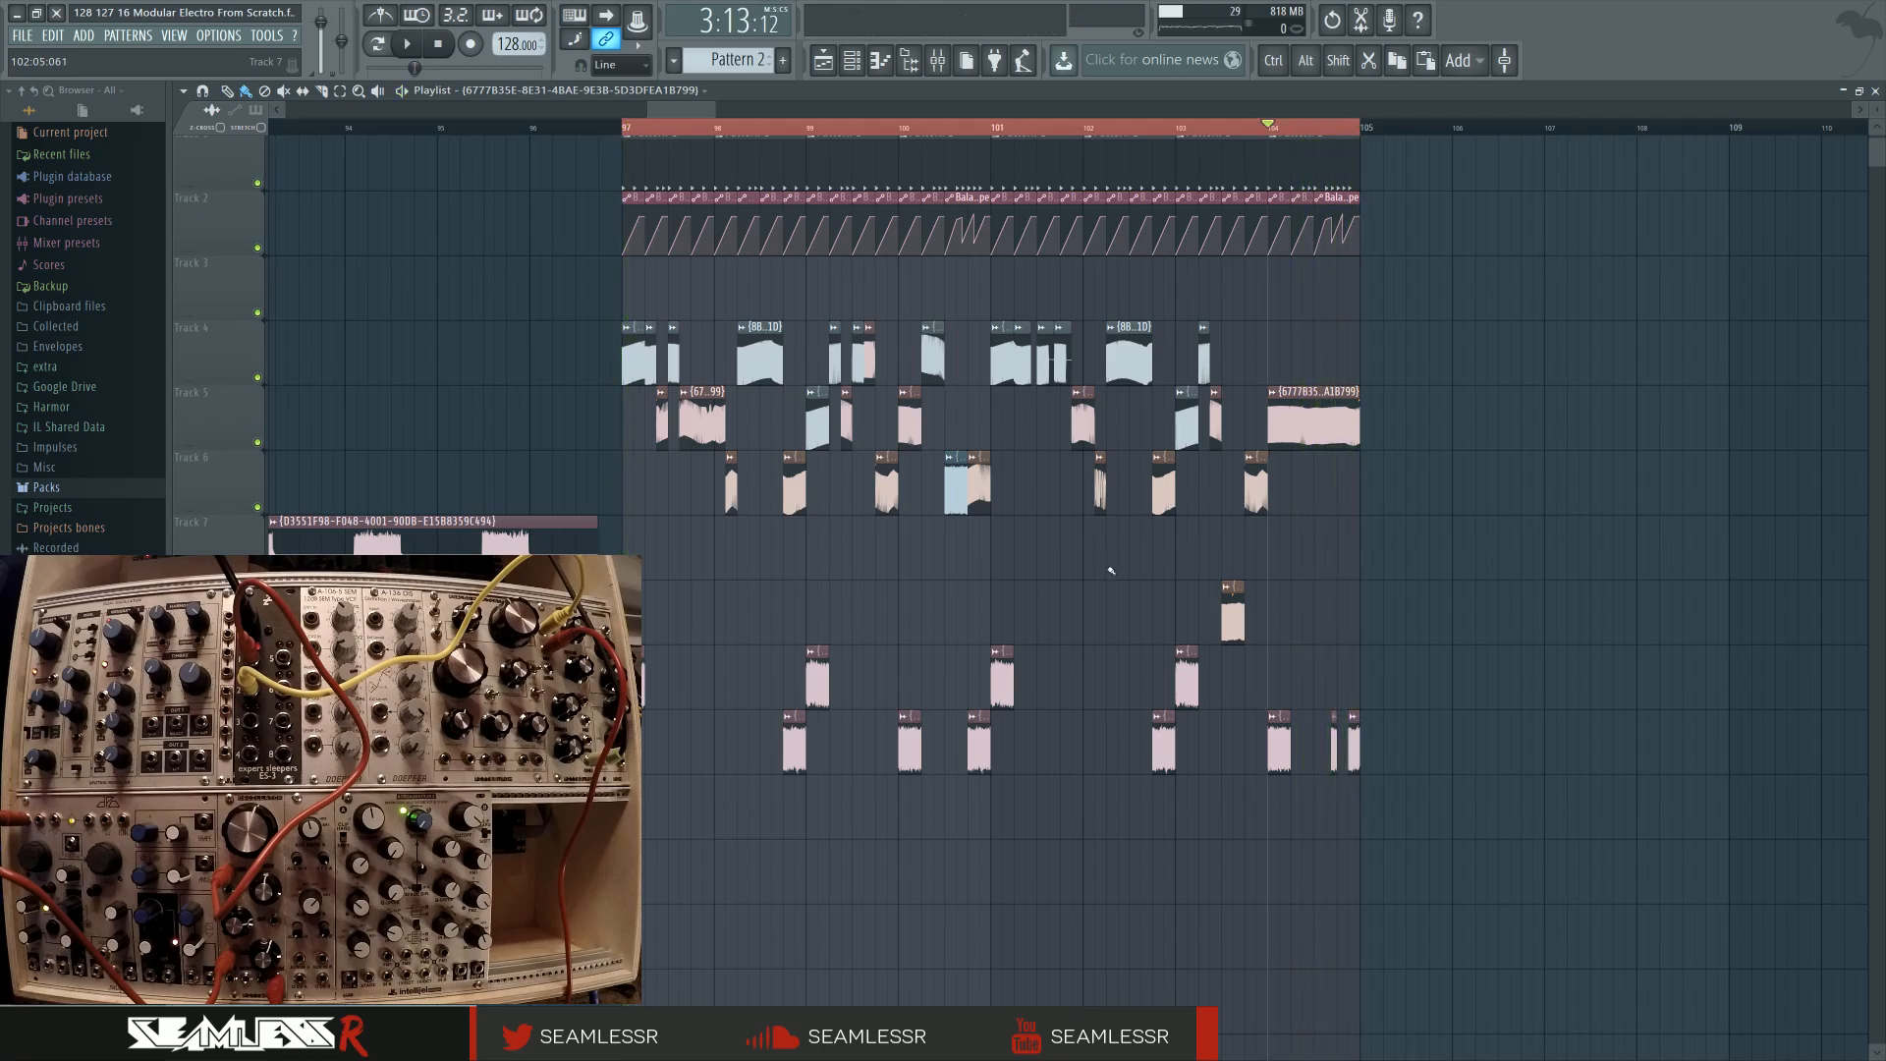
pyautogui.scroll(1, 1066, 555)
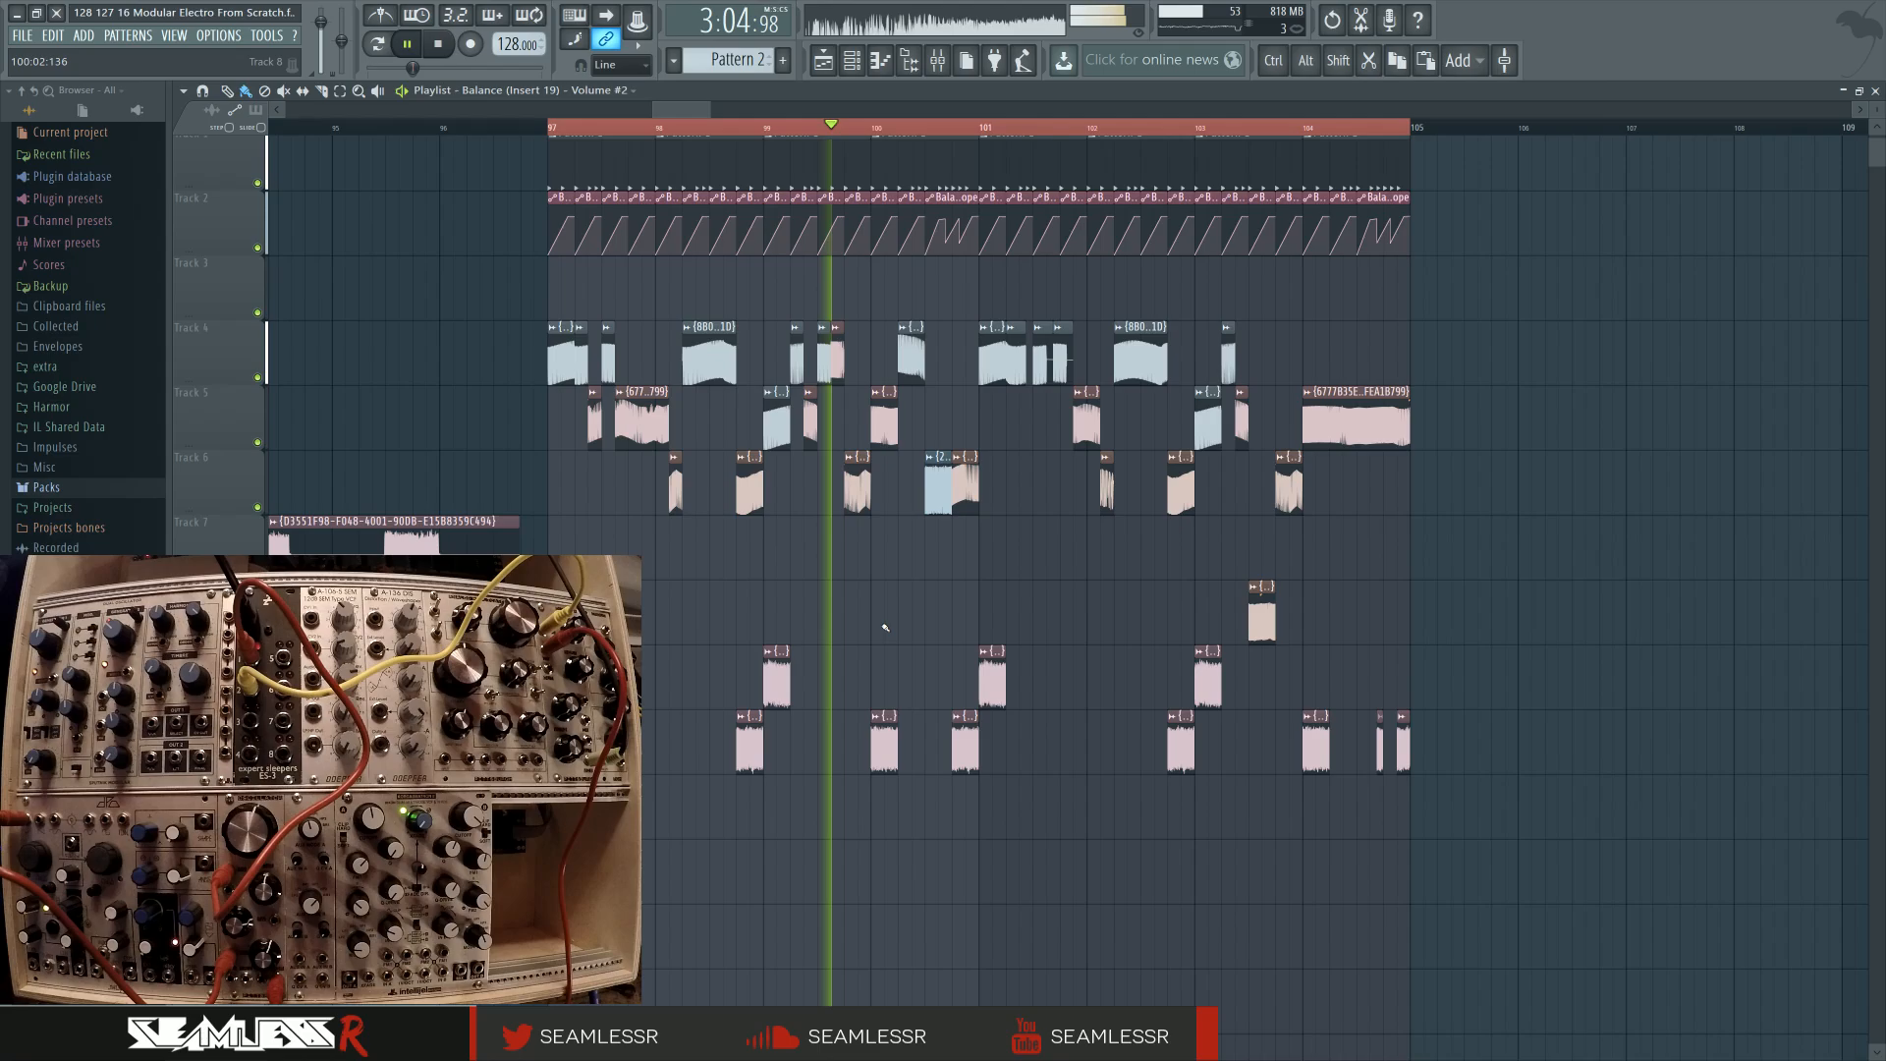
pyautogui.keyDown('ctrl'); pyautogui.scroll(3, 892, 630); pyautogui.keyUp('ctrl')
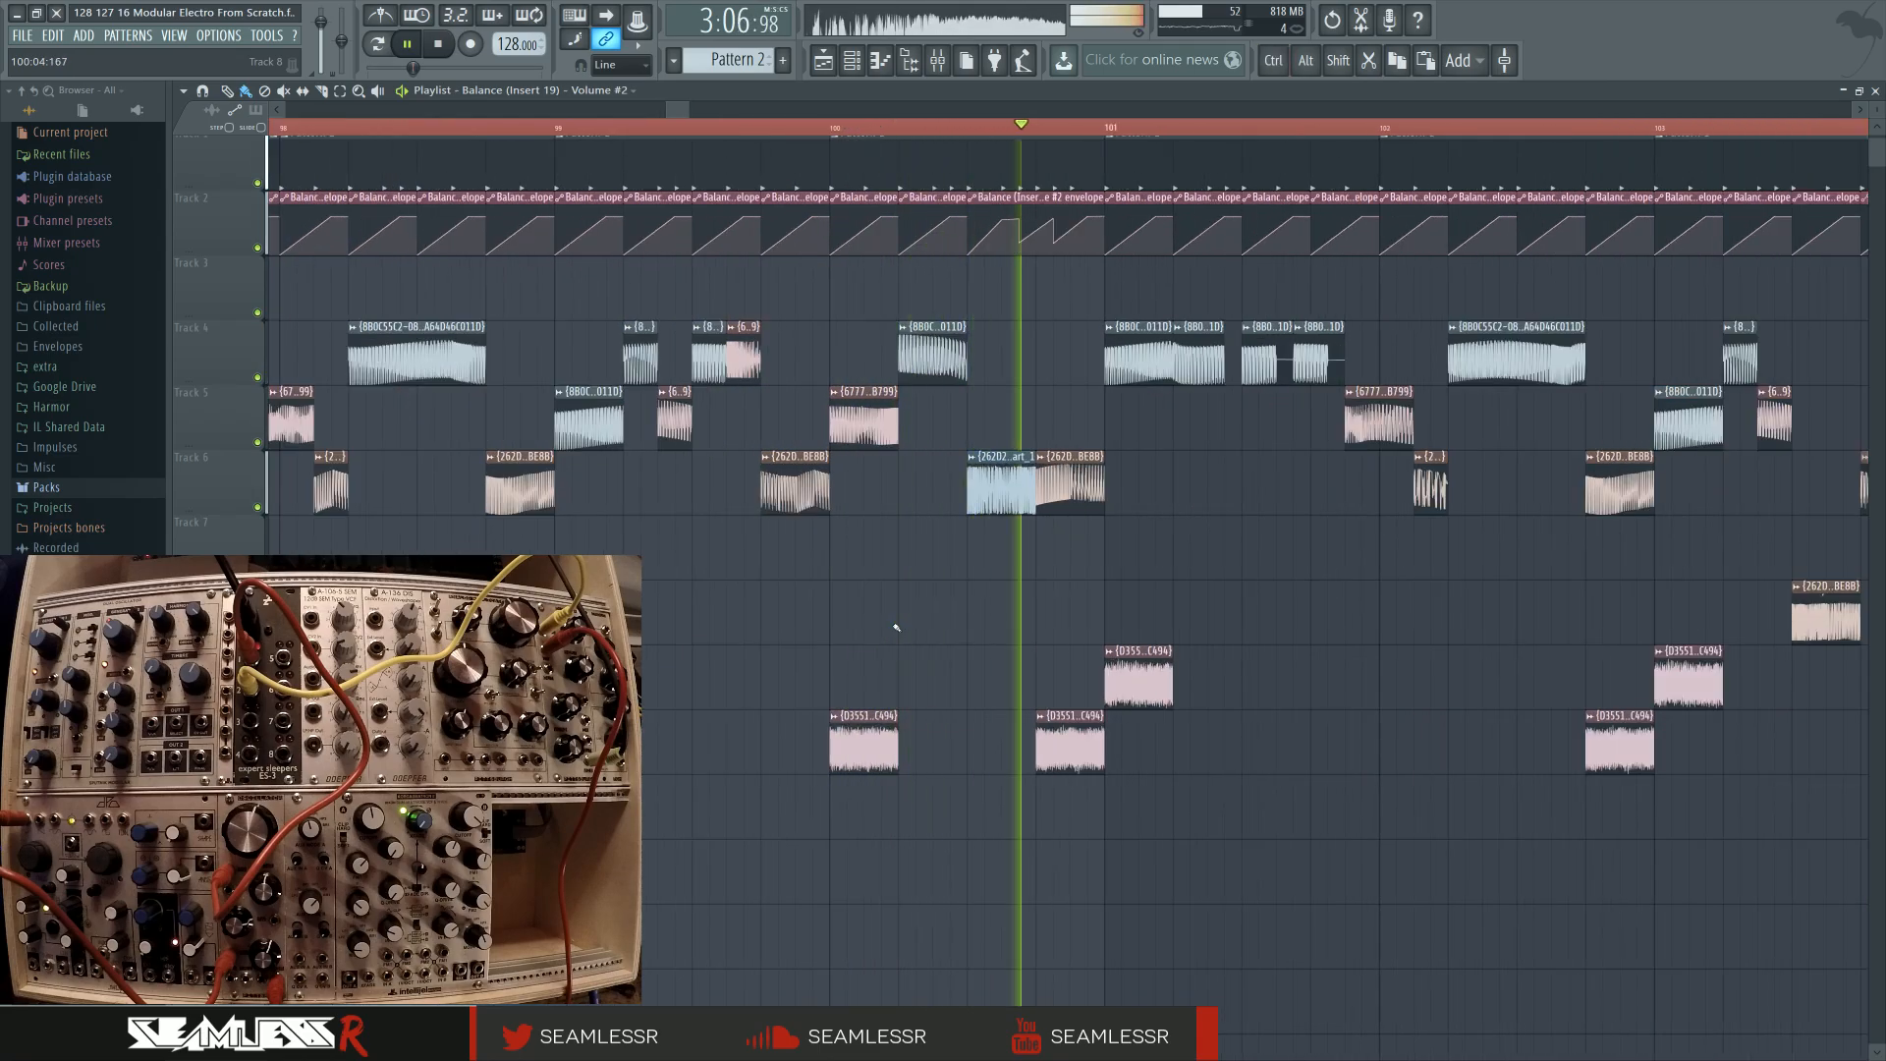
pyautogui.press('space')
pyautogui.press('space')
pyautogui.press('s')
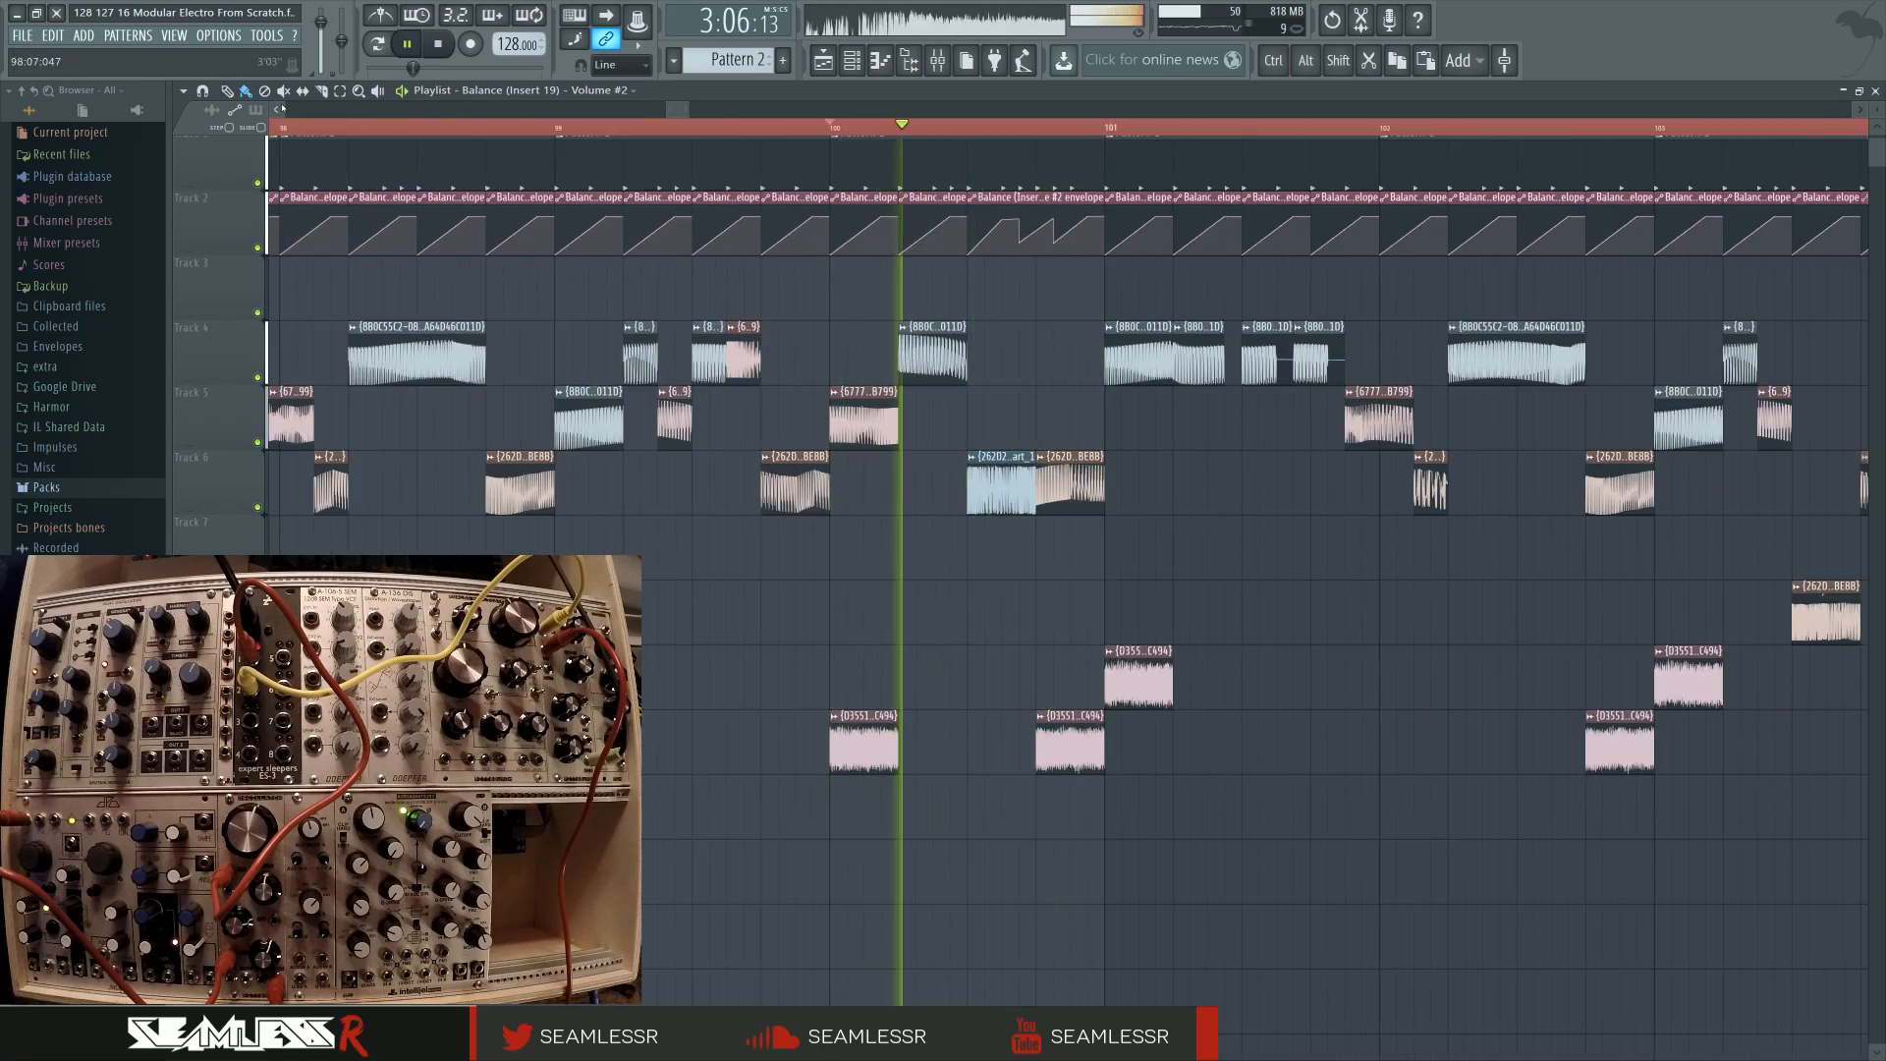
pyautogui.moveTo(931, 357); pyautogui.dragTo(791, 316)
pyautogui.press('space')
pyautogui.press('space')
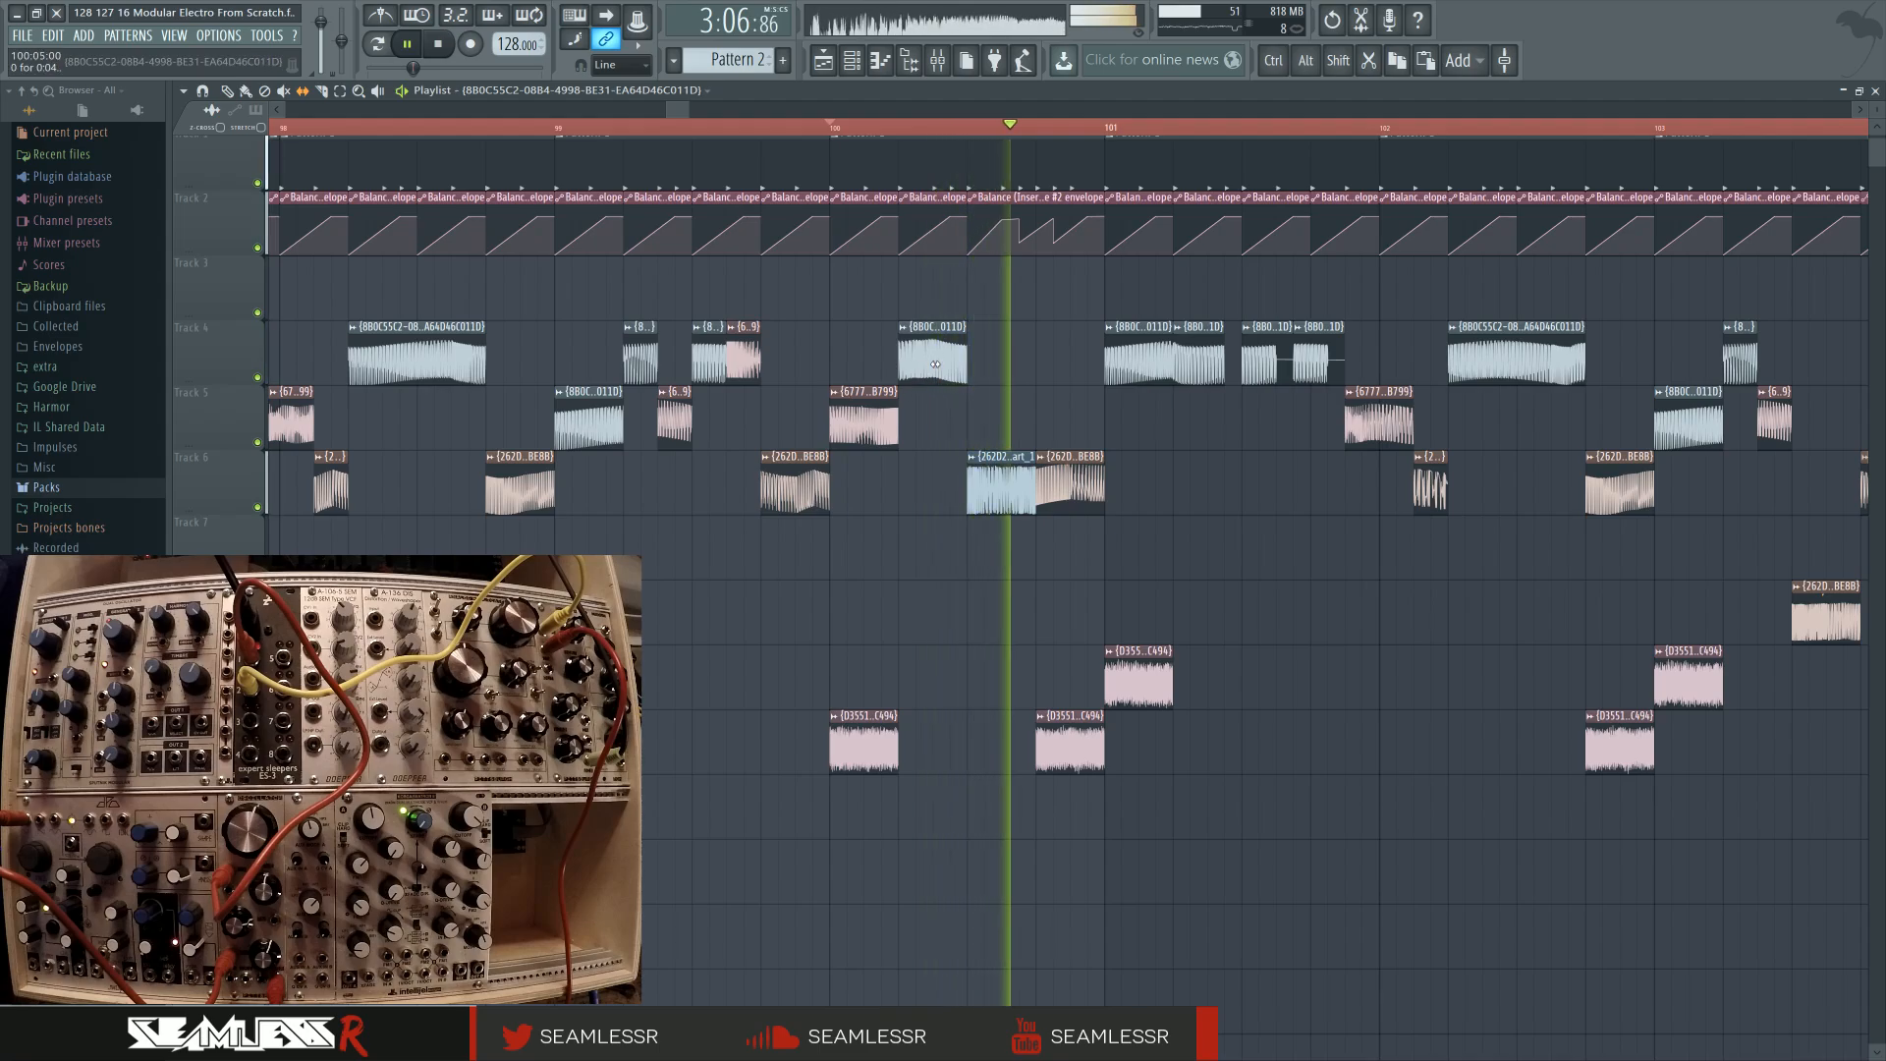
pyautogui.press('space')
pyautogui.press('space')
pyautogui.press('space')
pyautogui.press('space')
pyautogui.moveTo(969, 368)
pyautogui.mouseDown()
pyautogui.moveTo(901, 366)
pyautogui.moveTo(948, 365)
pyautogui.mouseUp()
pyautogui.press('space')
pyautogui.press('space')
pyautogui.press('space')
pyautogui.press('space')
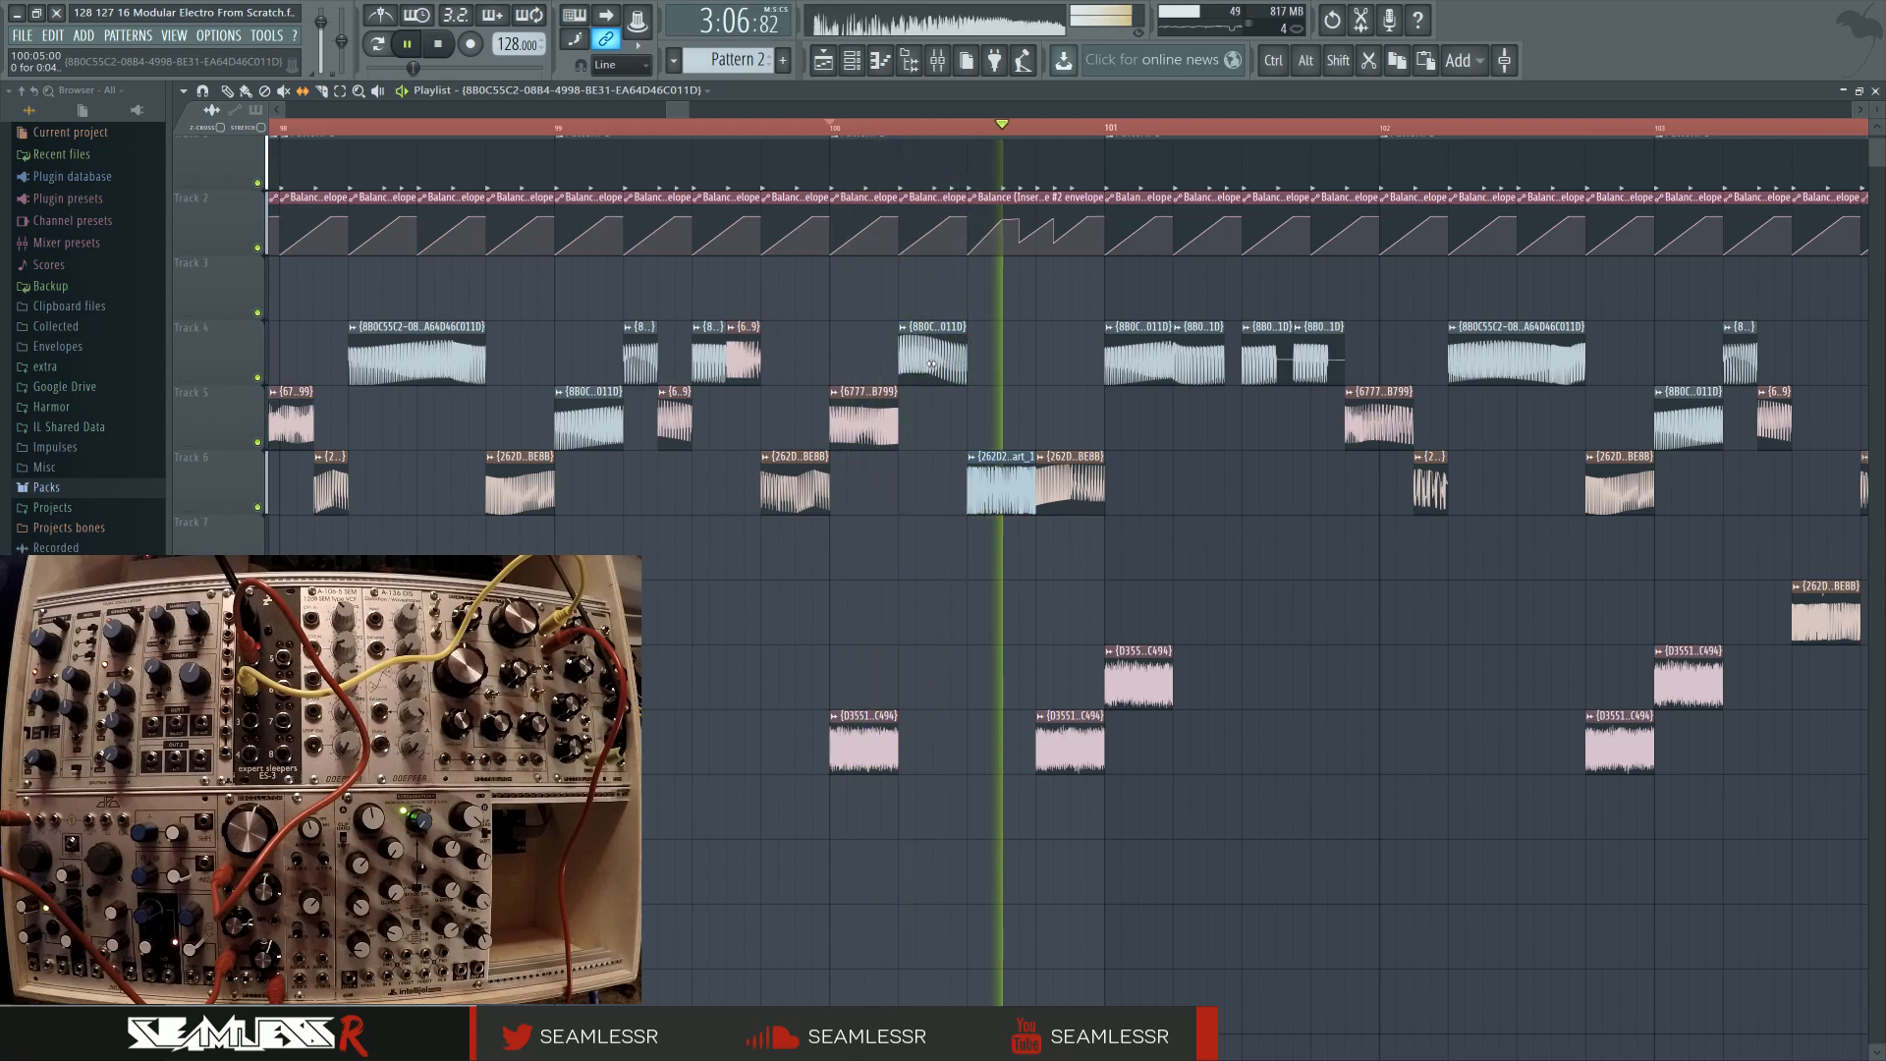
pyautogui.moveTo(1238, 575); pyautogui.dragTo(841, 601)
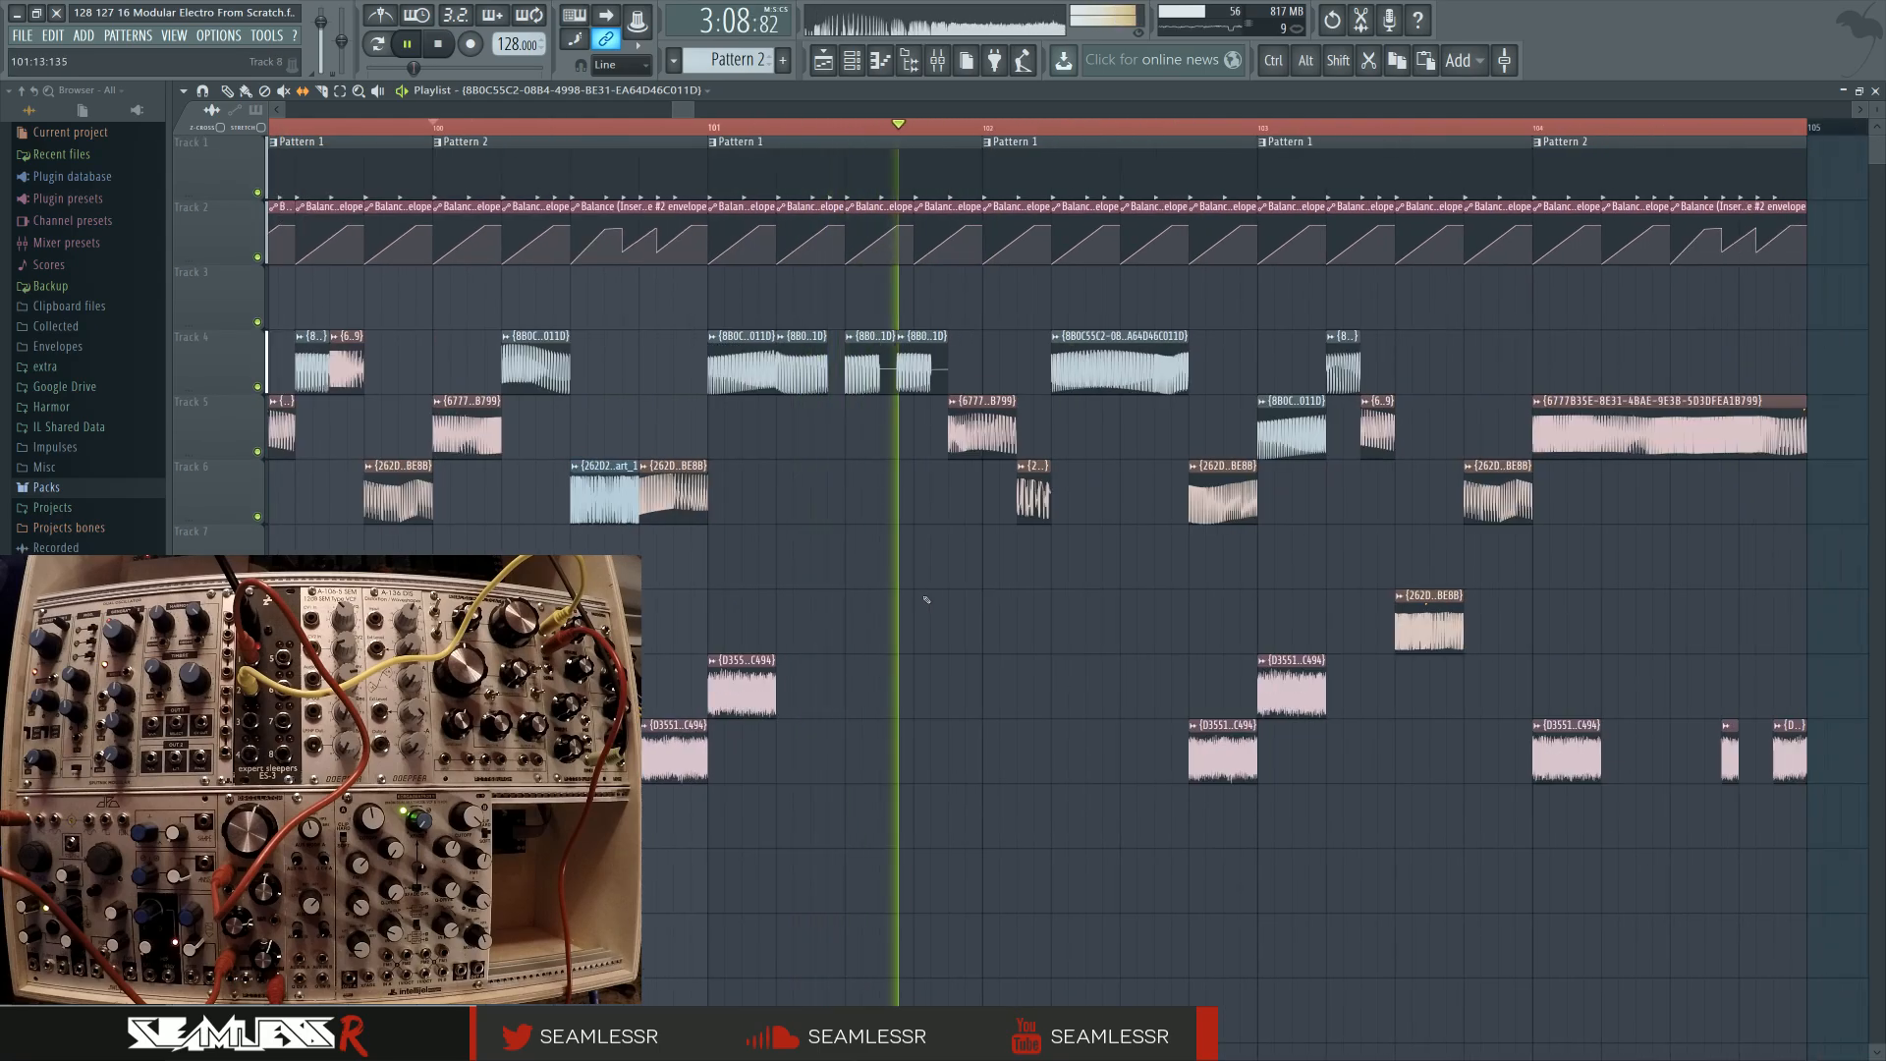
pyautogui.moveTo(1156, 595); pyautogui.dragTo(868, 606)
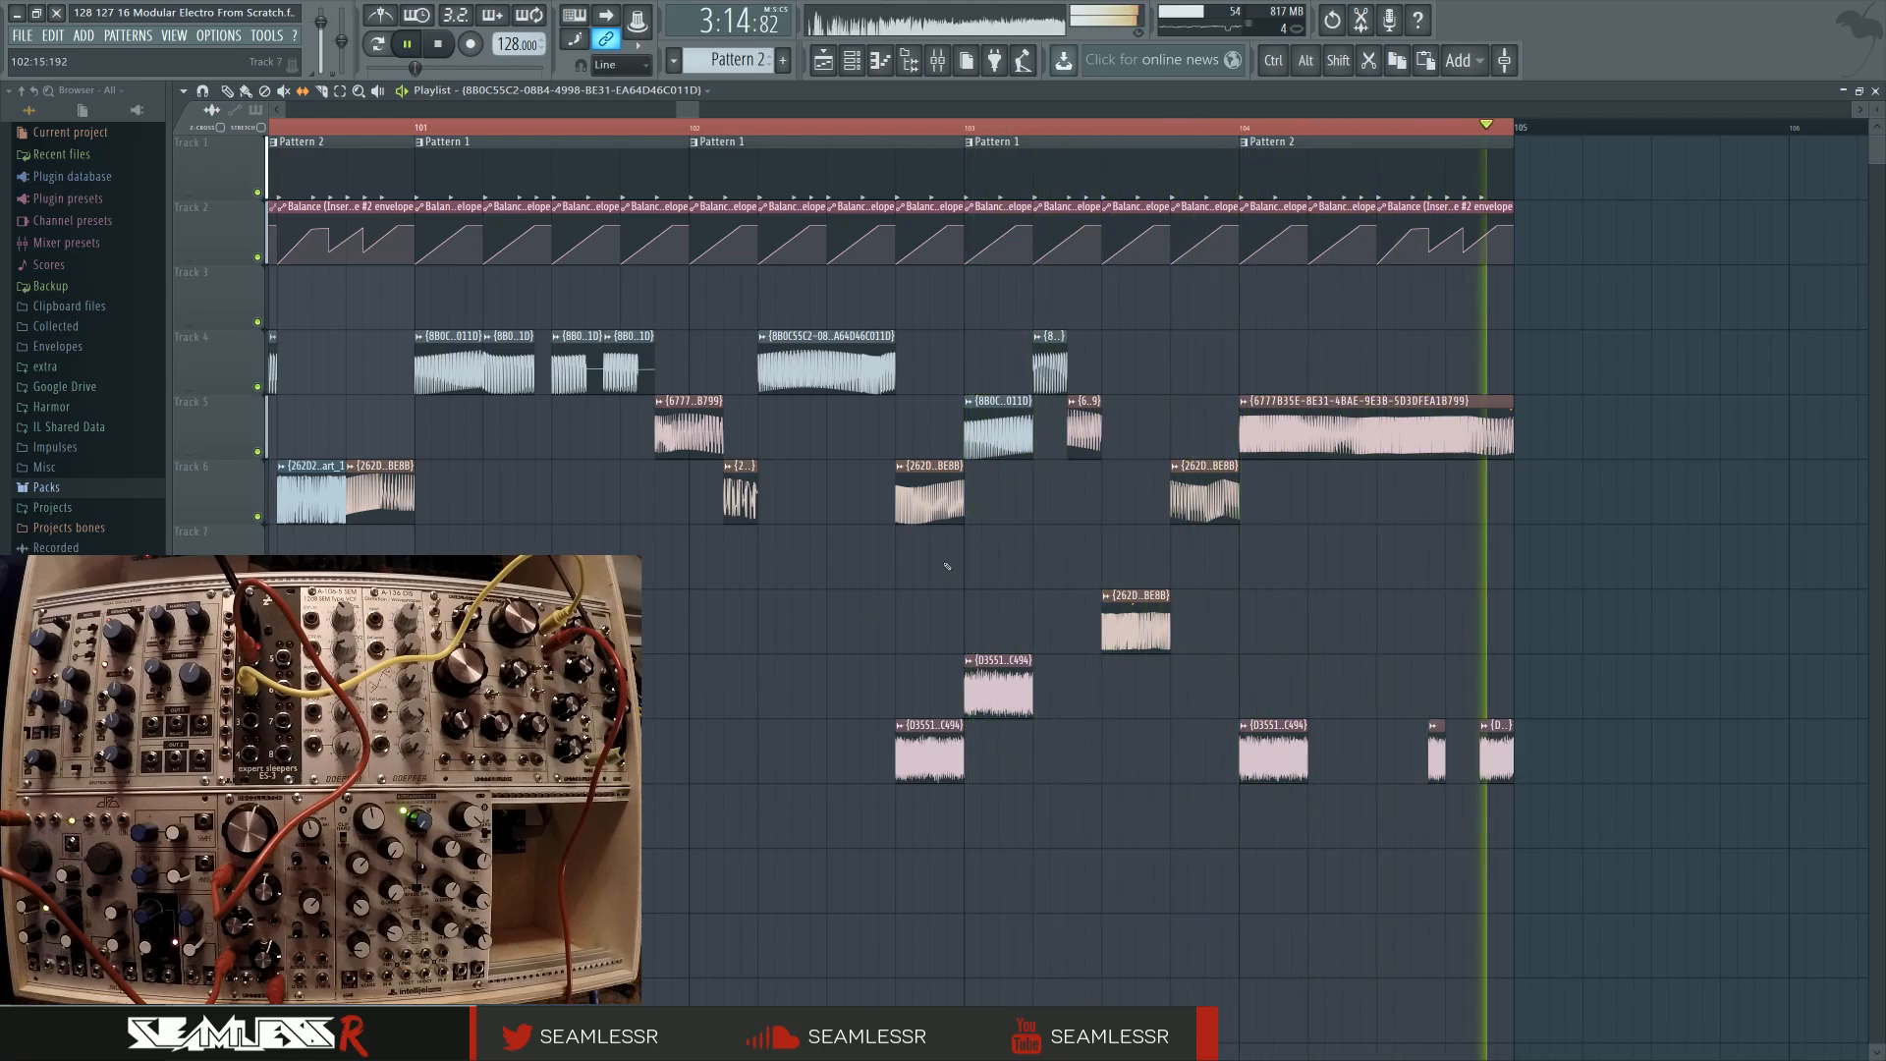
pyautogui.moveTo(851, 588); pyautogui.dragTo(1066, 587)
pyautogui.scroll(-2, 1066, 588)
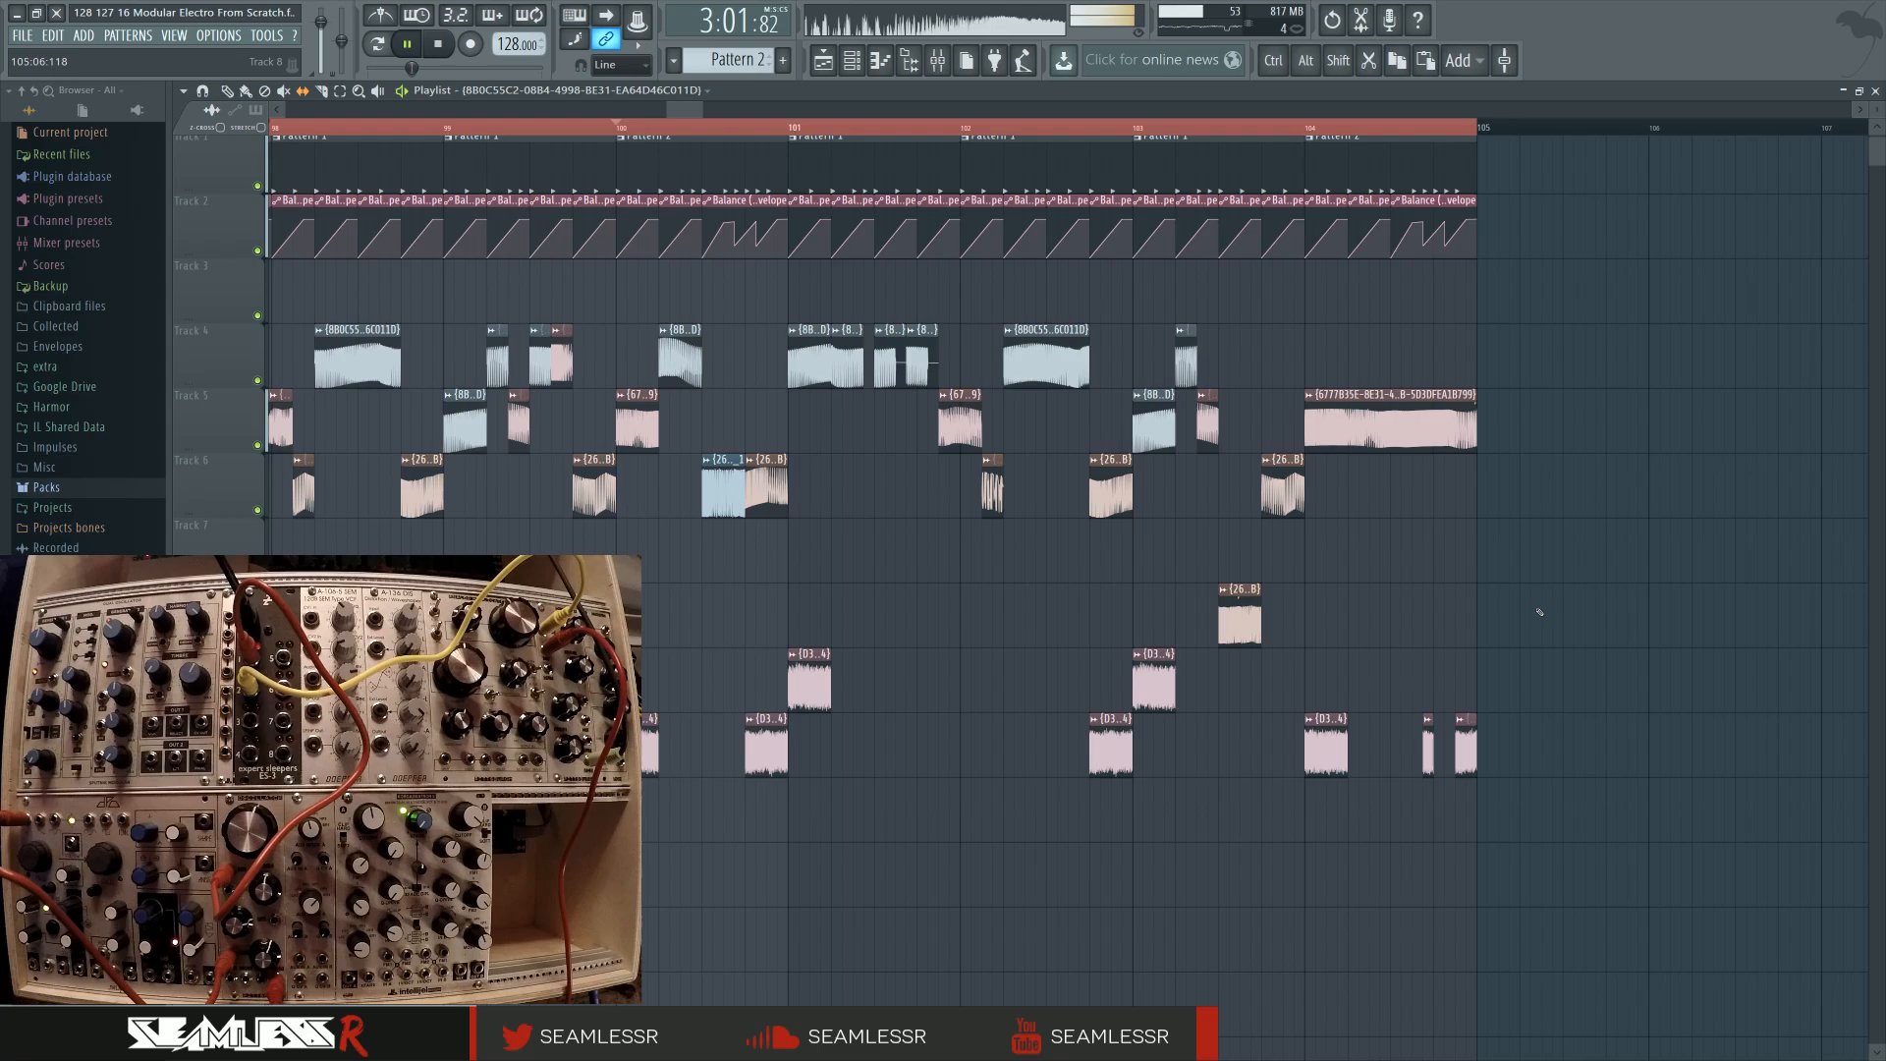
# Delete the last track 5 slice in bar 104 and lengthen the short track 10 clip at step 12 to two steps
pyautogui.scroll(3, 1455, 627)
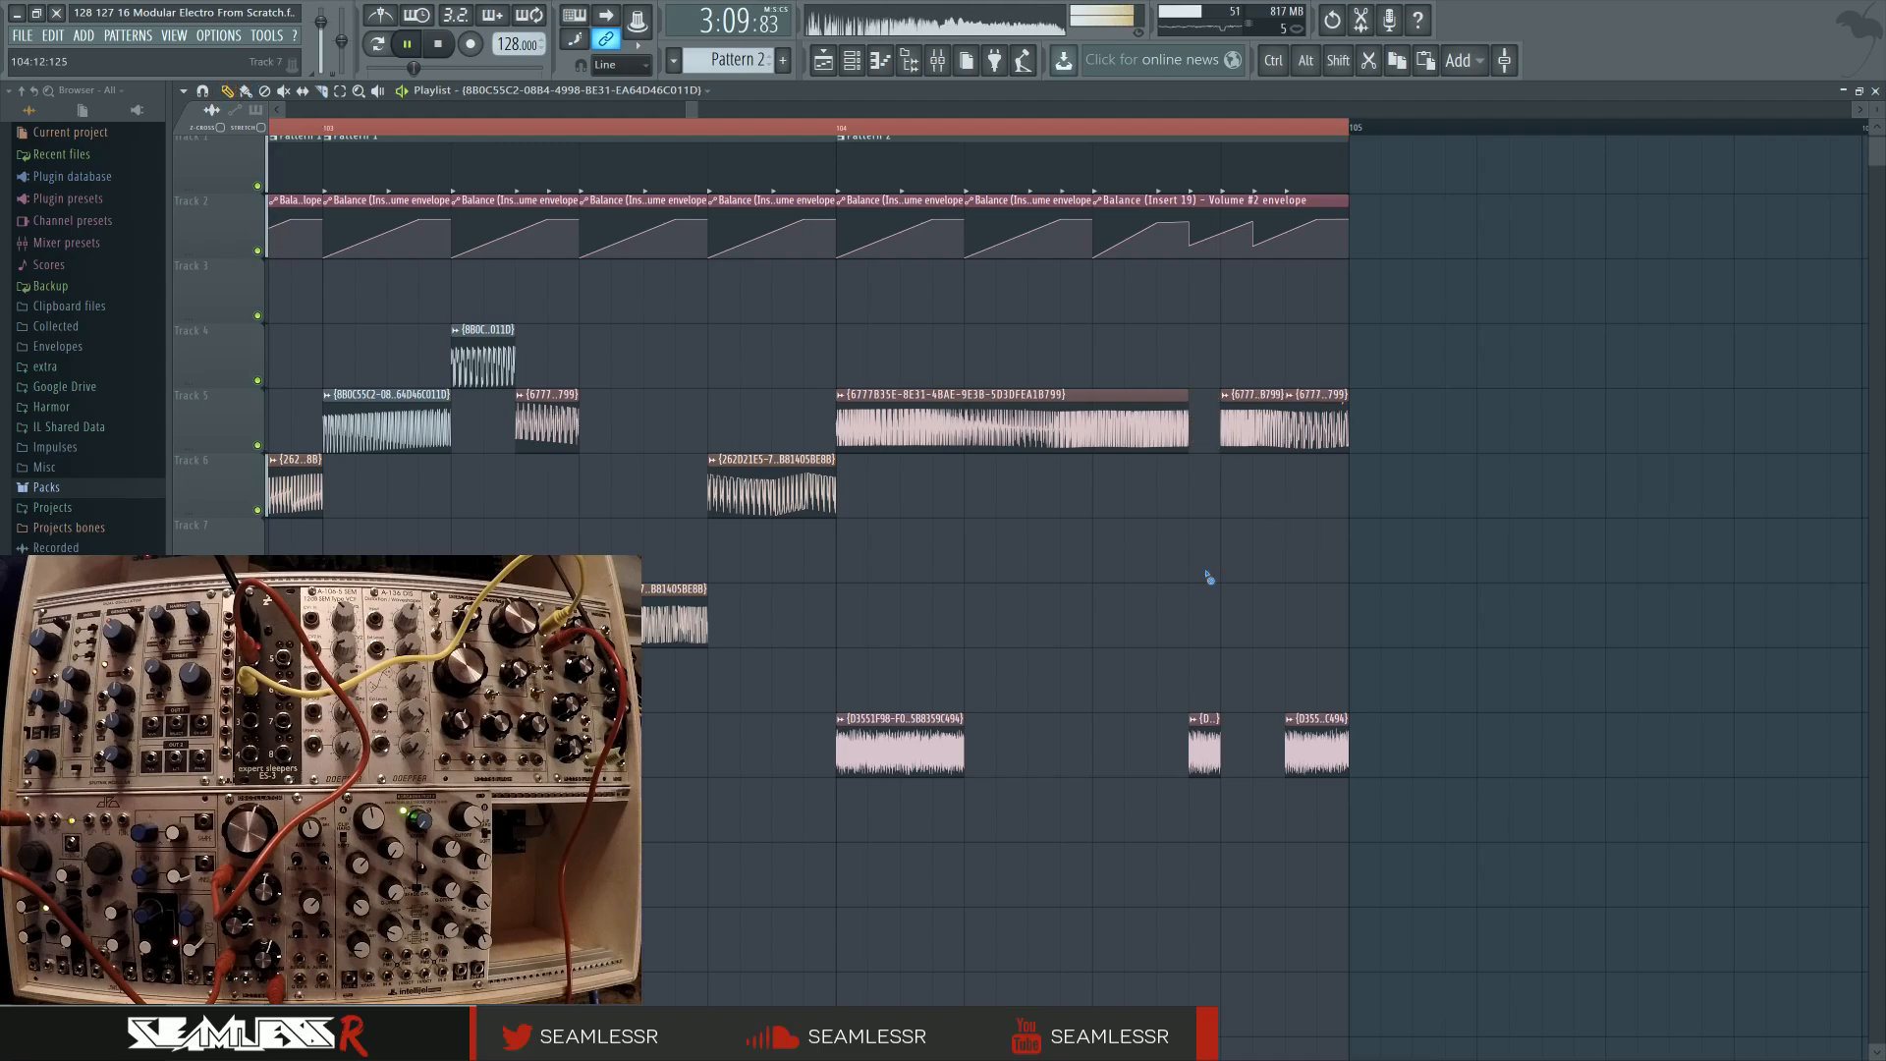
pyautogui.moveTo(932, 621); pyautogui.dragTo(1285, 610)
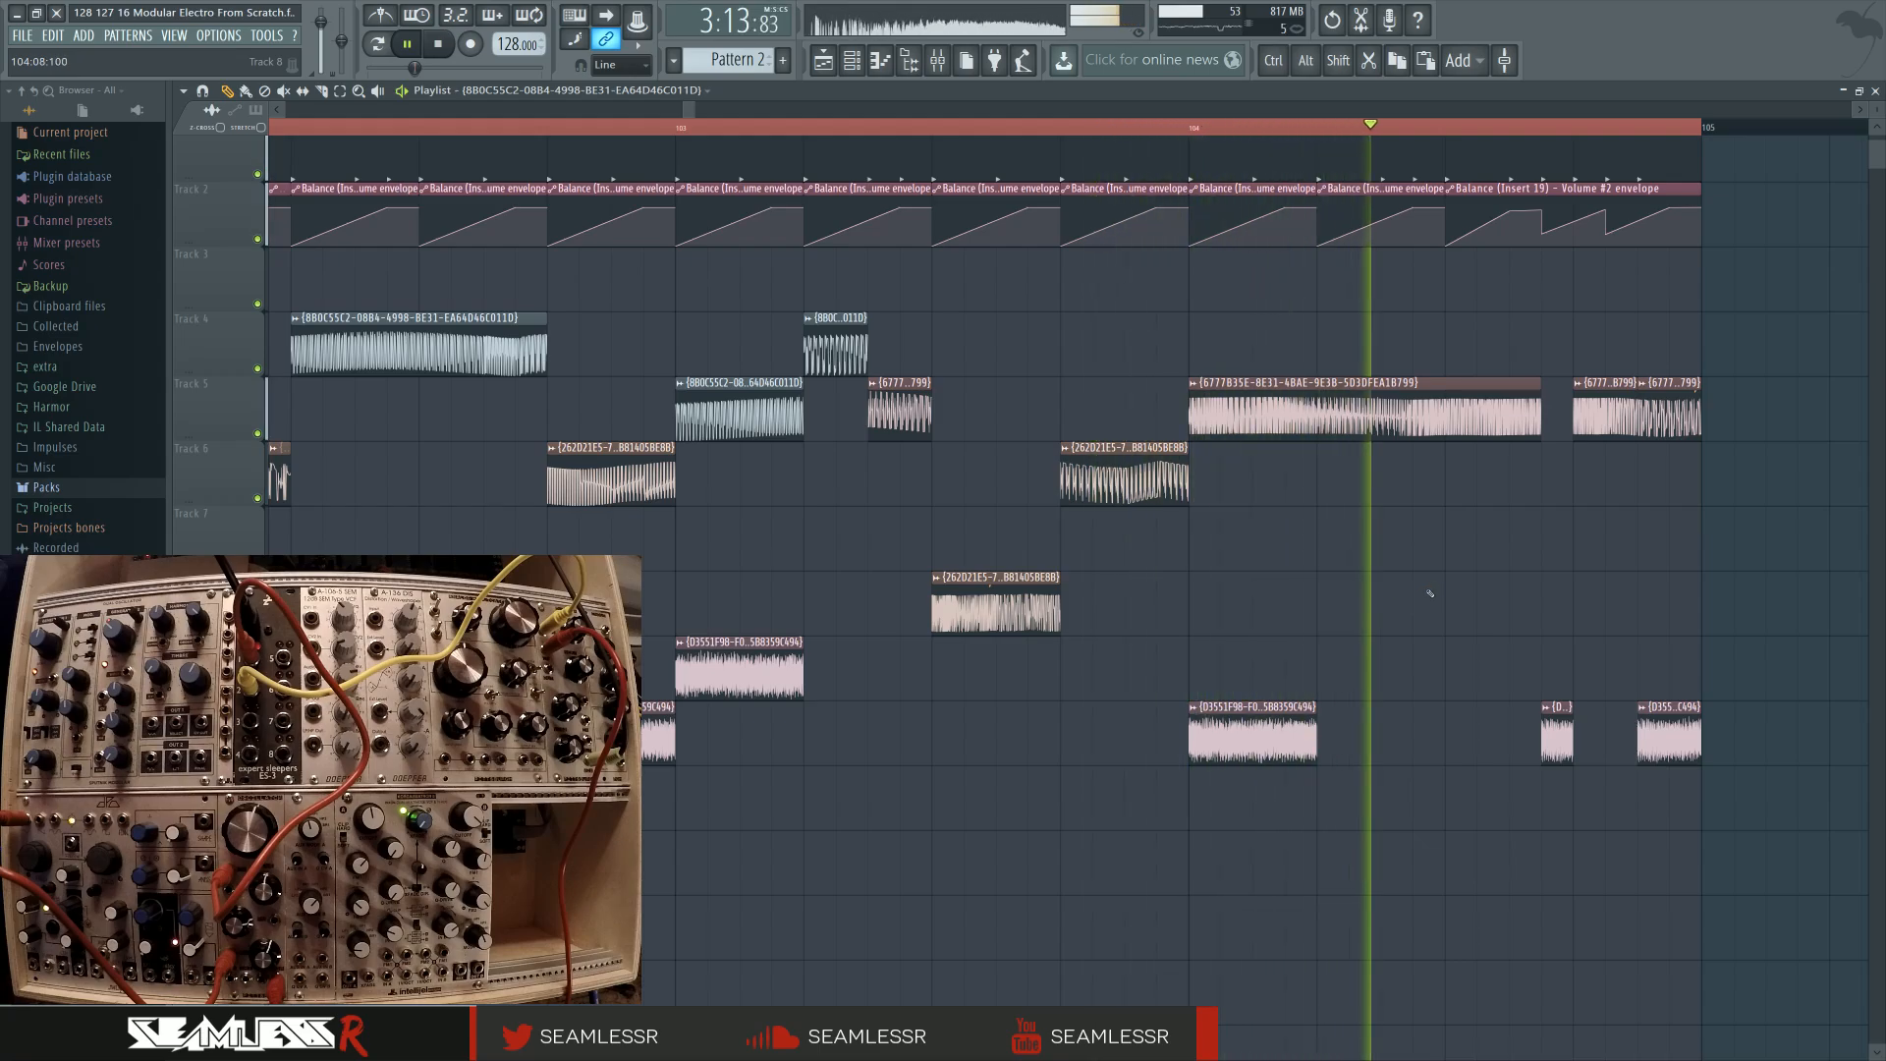
pyautogui.click(1438, 131)
pyautogui.press('space')
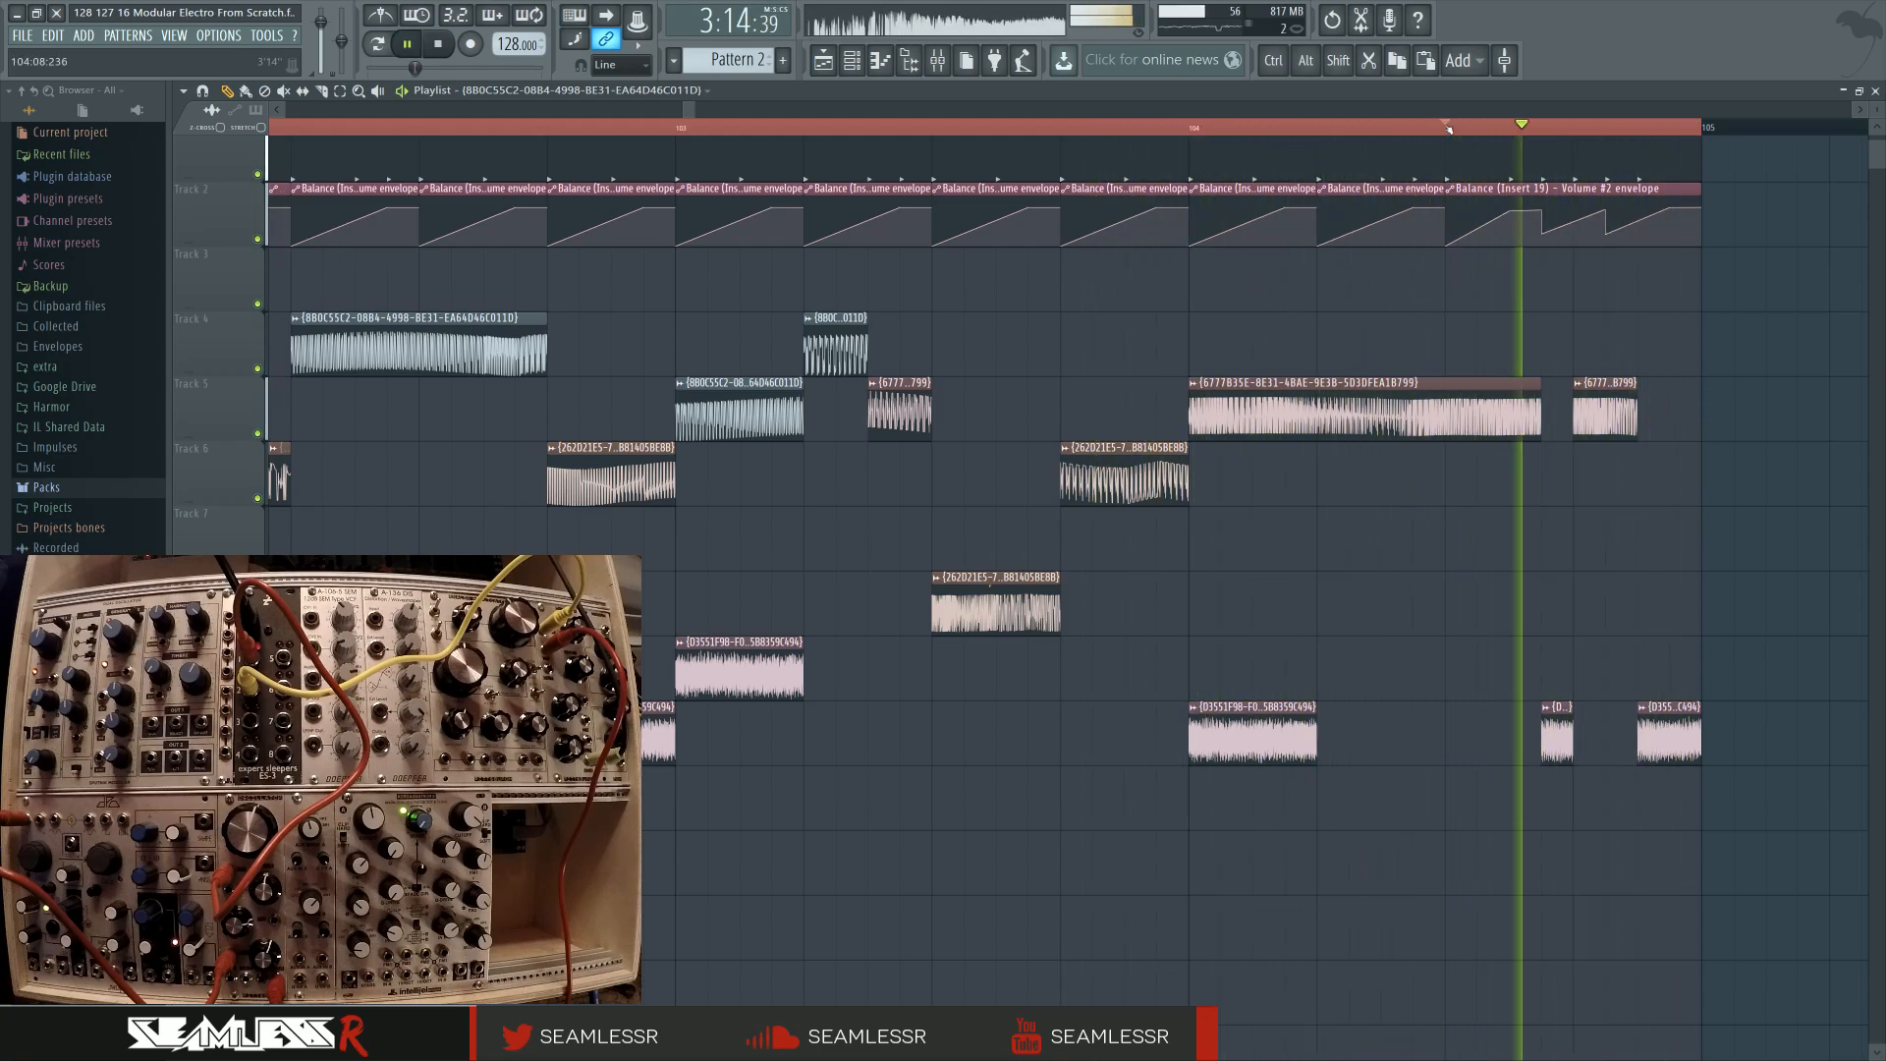
pyautogui.press('space')
pyautogui.moveTo(1569, 739); pyautogui.dragTo(1601, 736)
pyautogui.press('space')
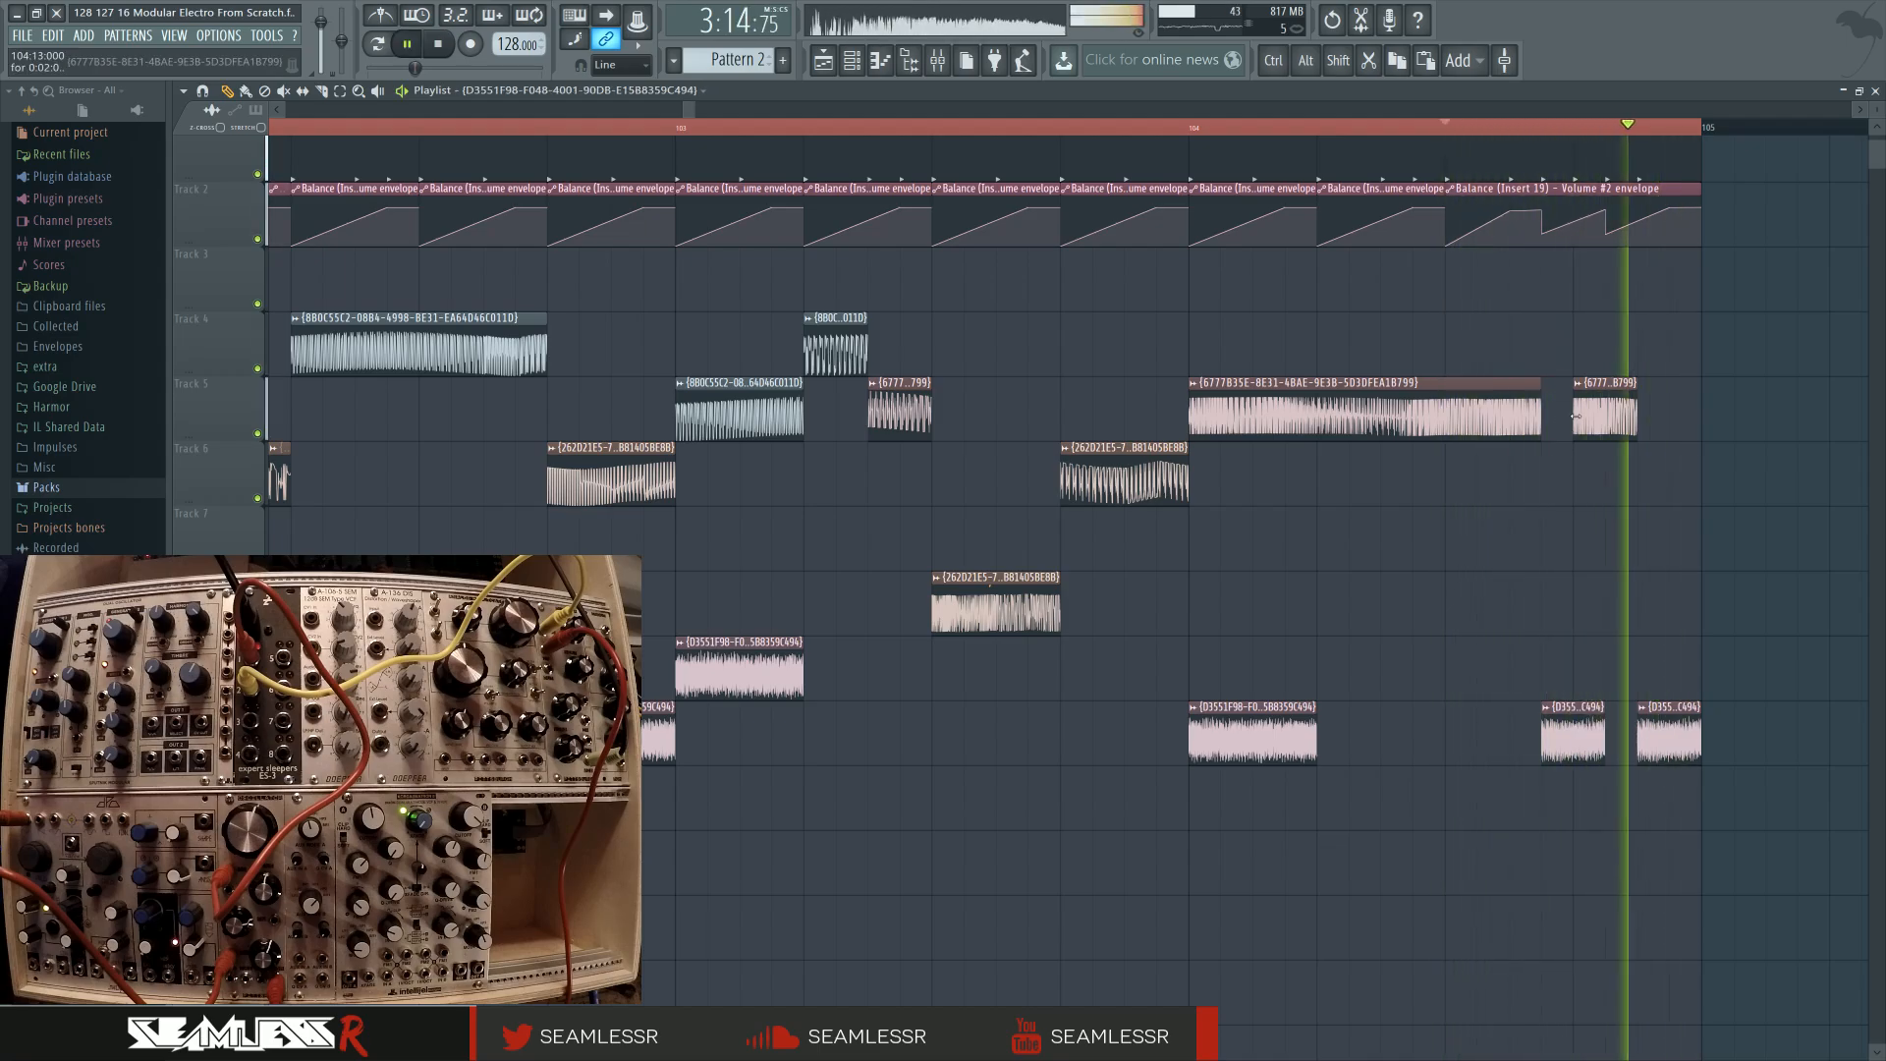
# Merge the end of bar 104 on track 5 into one clip filling the whole bar, auditioning it from beat 3
pyautogui.moveTo(1573, 413); pyautogui.dragTo(1701, 425)
pyautogui.press('space')
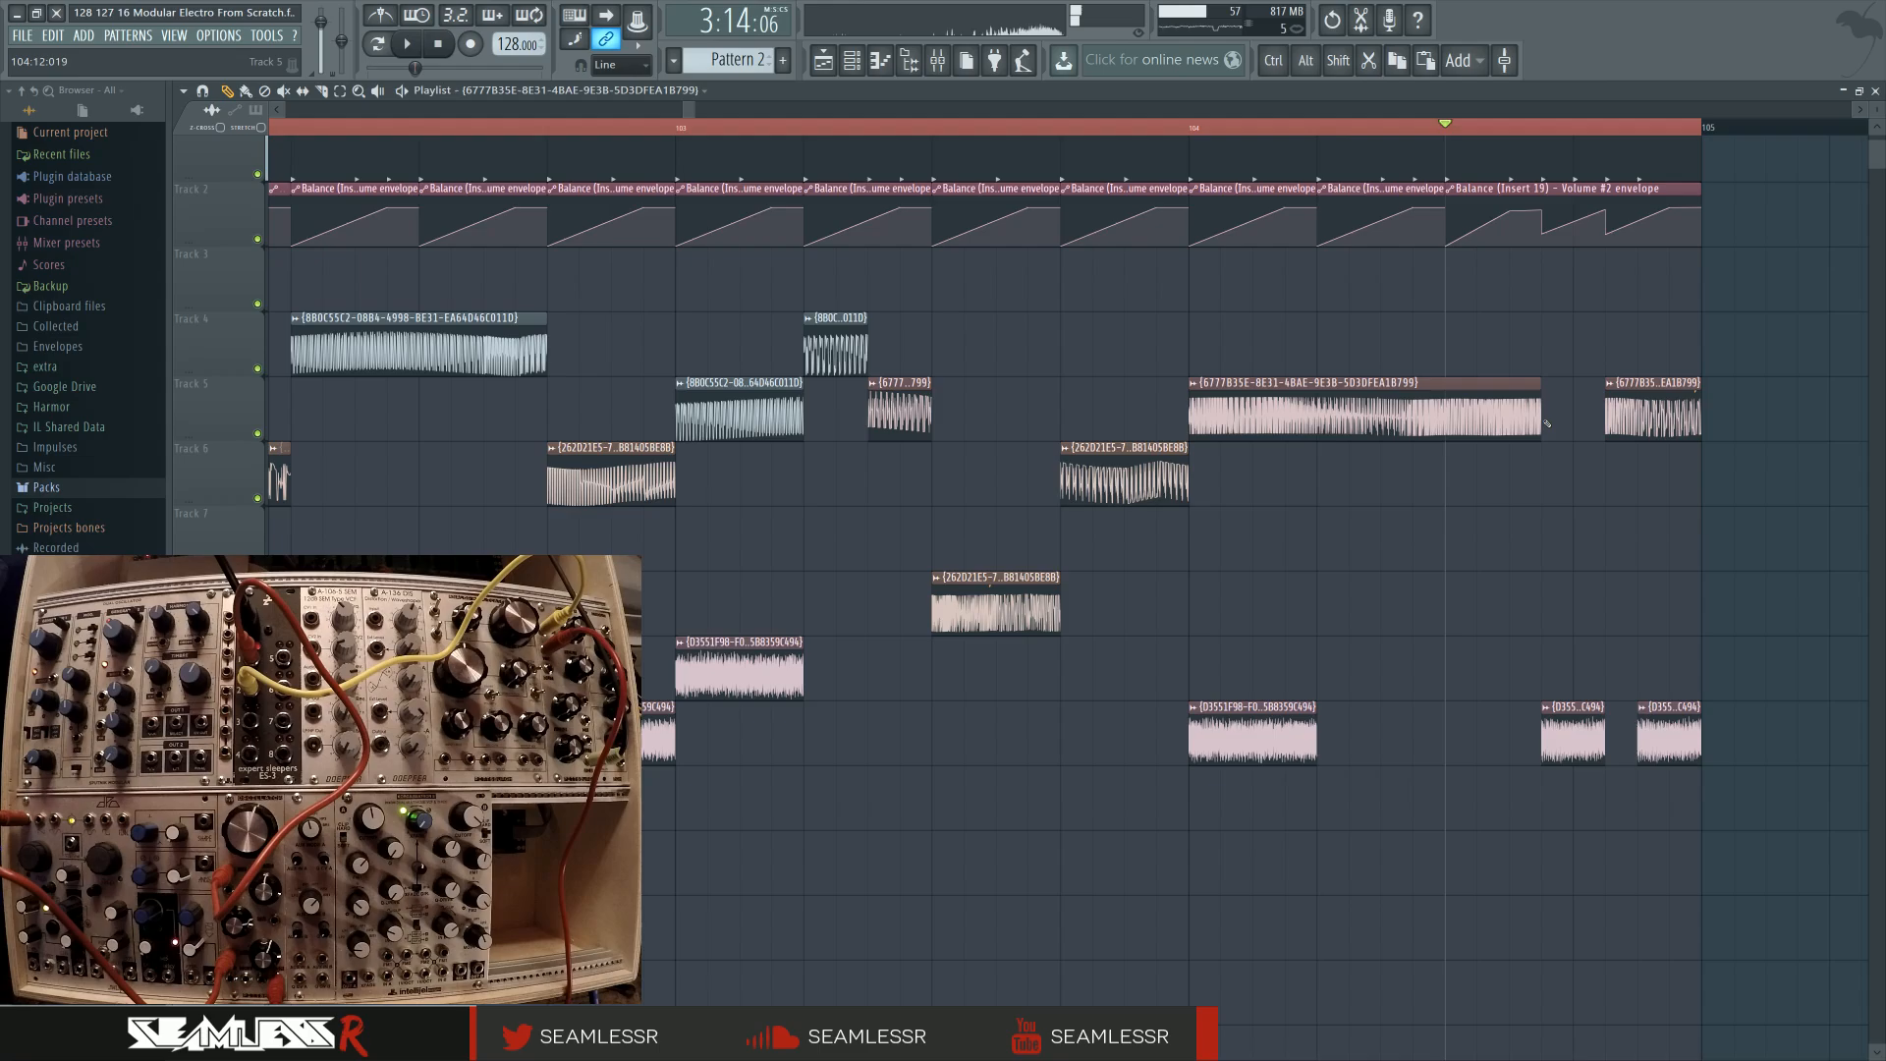
pyautogui.moveTo(1605, 412); pyautogui.dragTo(1701, 413)
pyautogui.press('space')
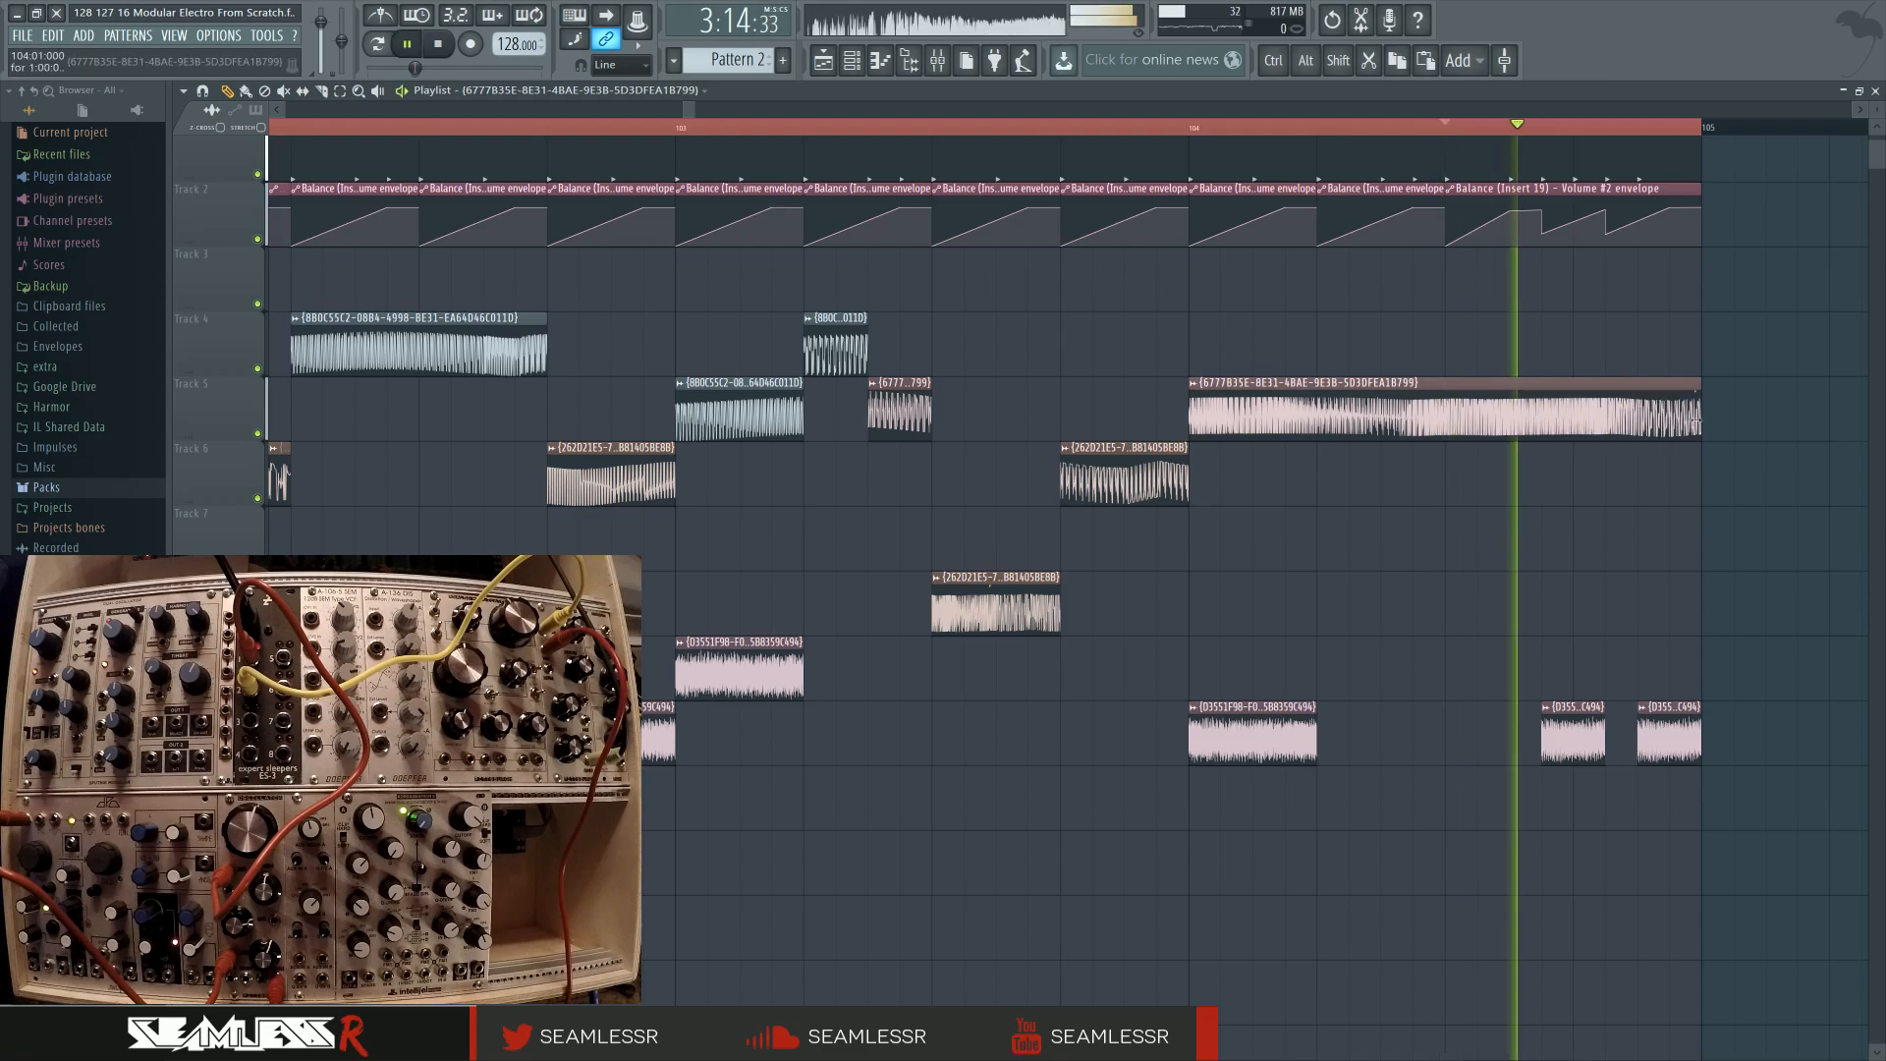
pyautogui.press('space')
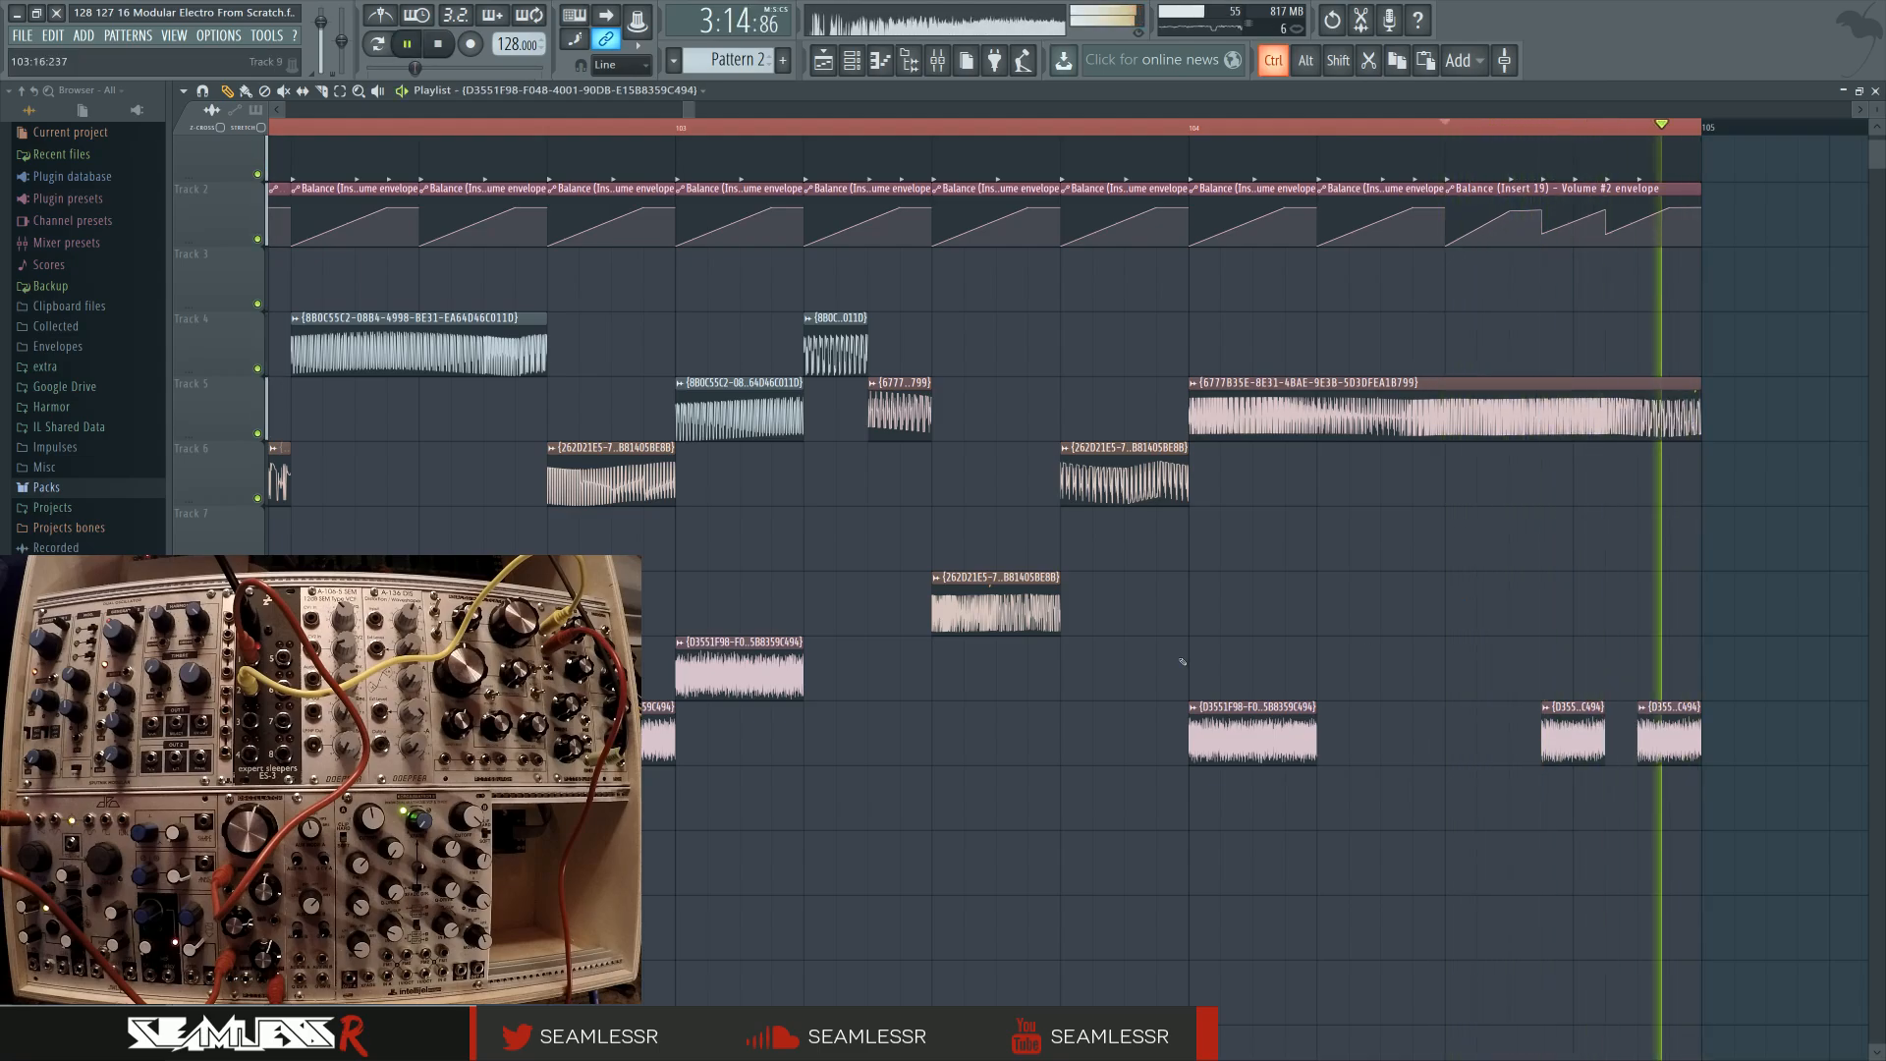
# Solo track 5 to audition the second half of its bar 104 clip and re-enable all tracks
pyautogui.scroll(-4, 1168, 656)
pyautogui.moveTo(893, 558); pyautogui.dragTo(1099, 579)
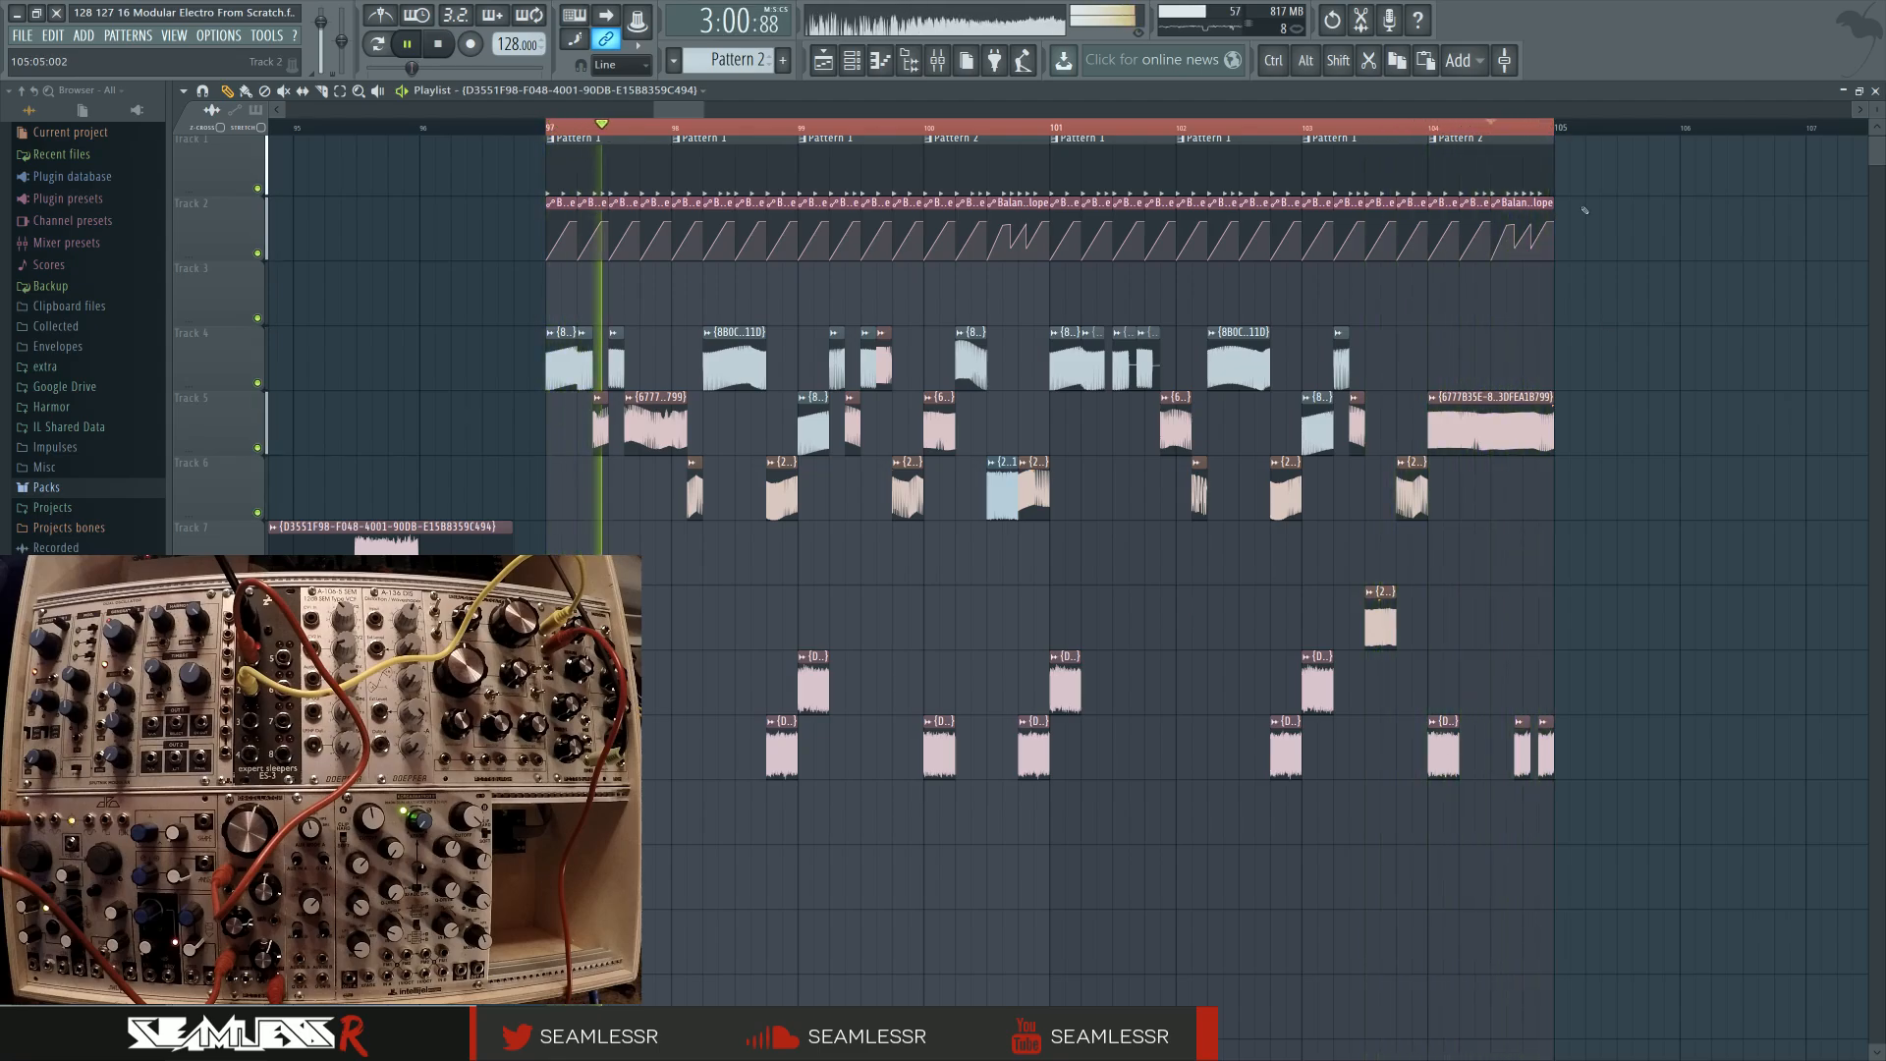
pyautogui.click(1438, 130)
pyautogui.scroll(4, 1523, 526)
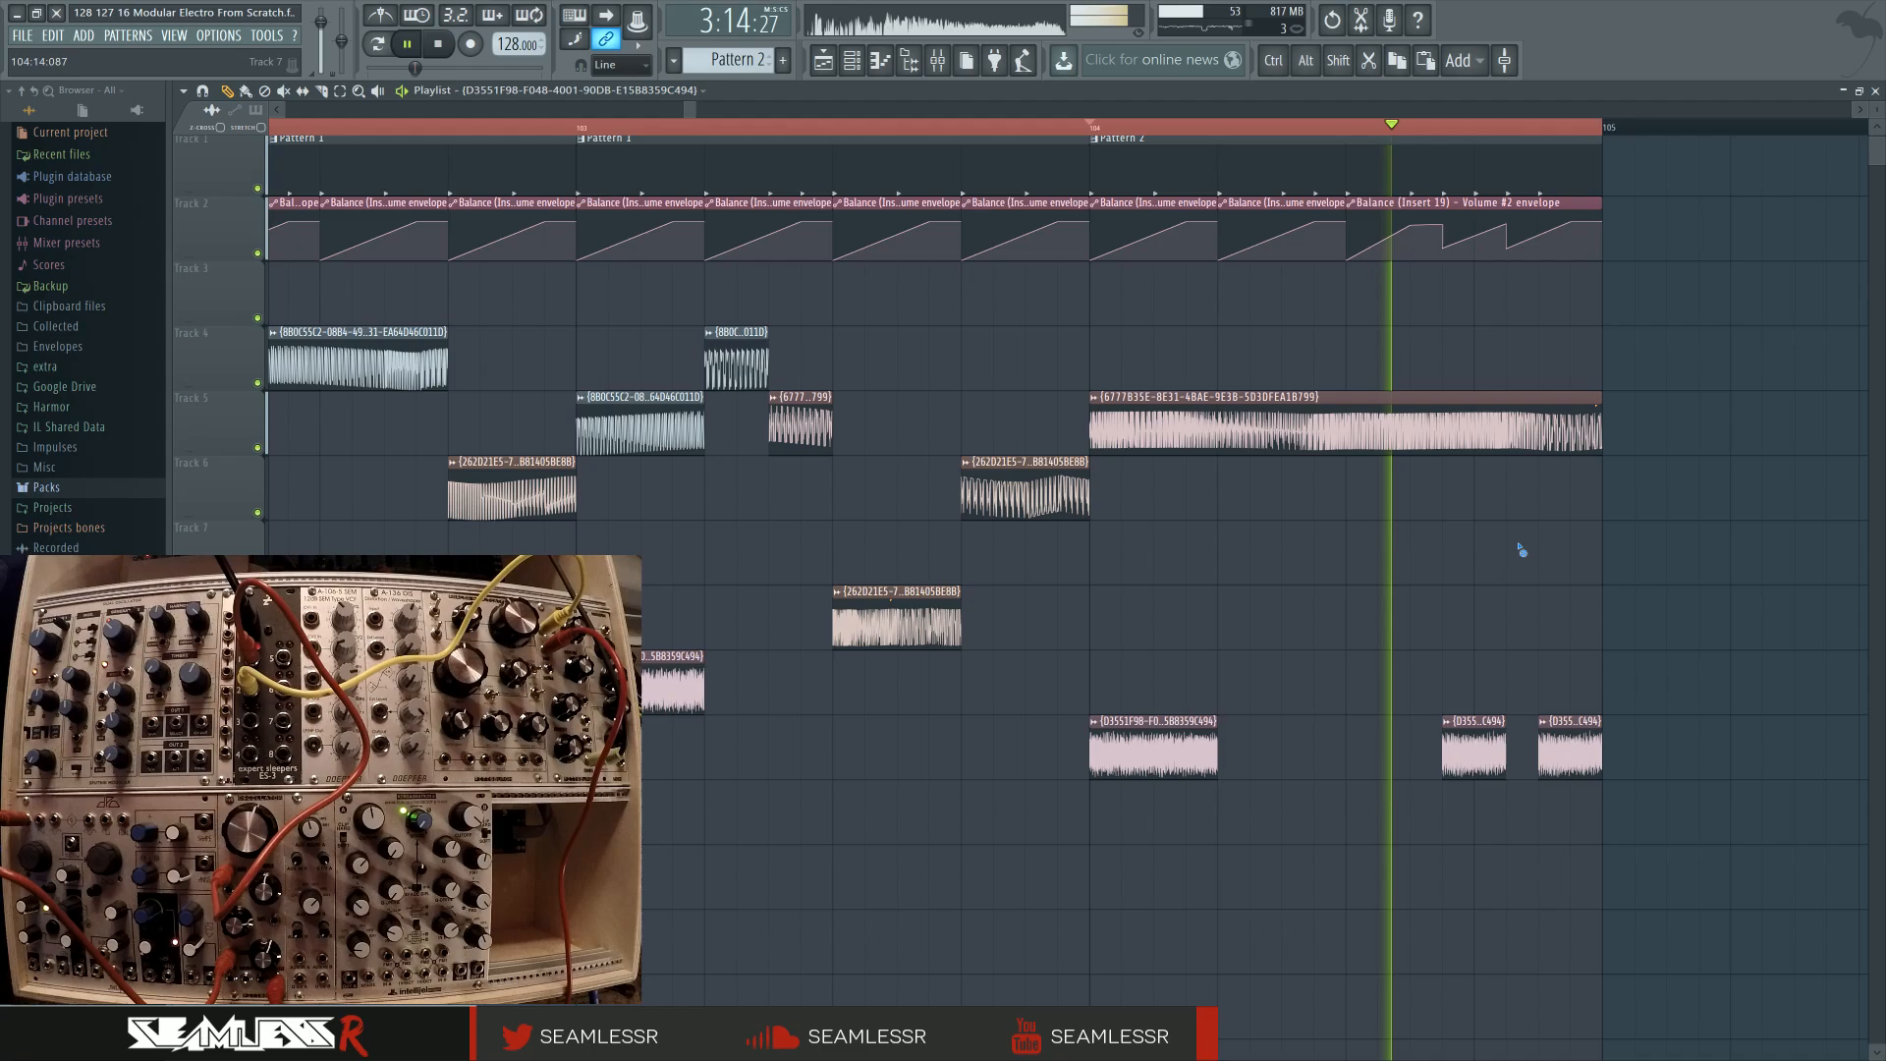
pyautogui.rightClick(263, 451)
pyautogui.click(221, 419)
pyautogui.keyDown('ctrl'); pyautogui.click(258, 450); pyautogui.keyUp('ctrl')
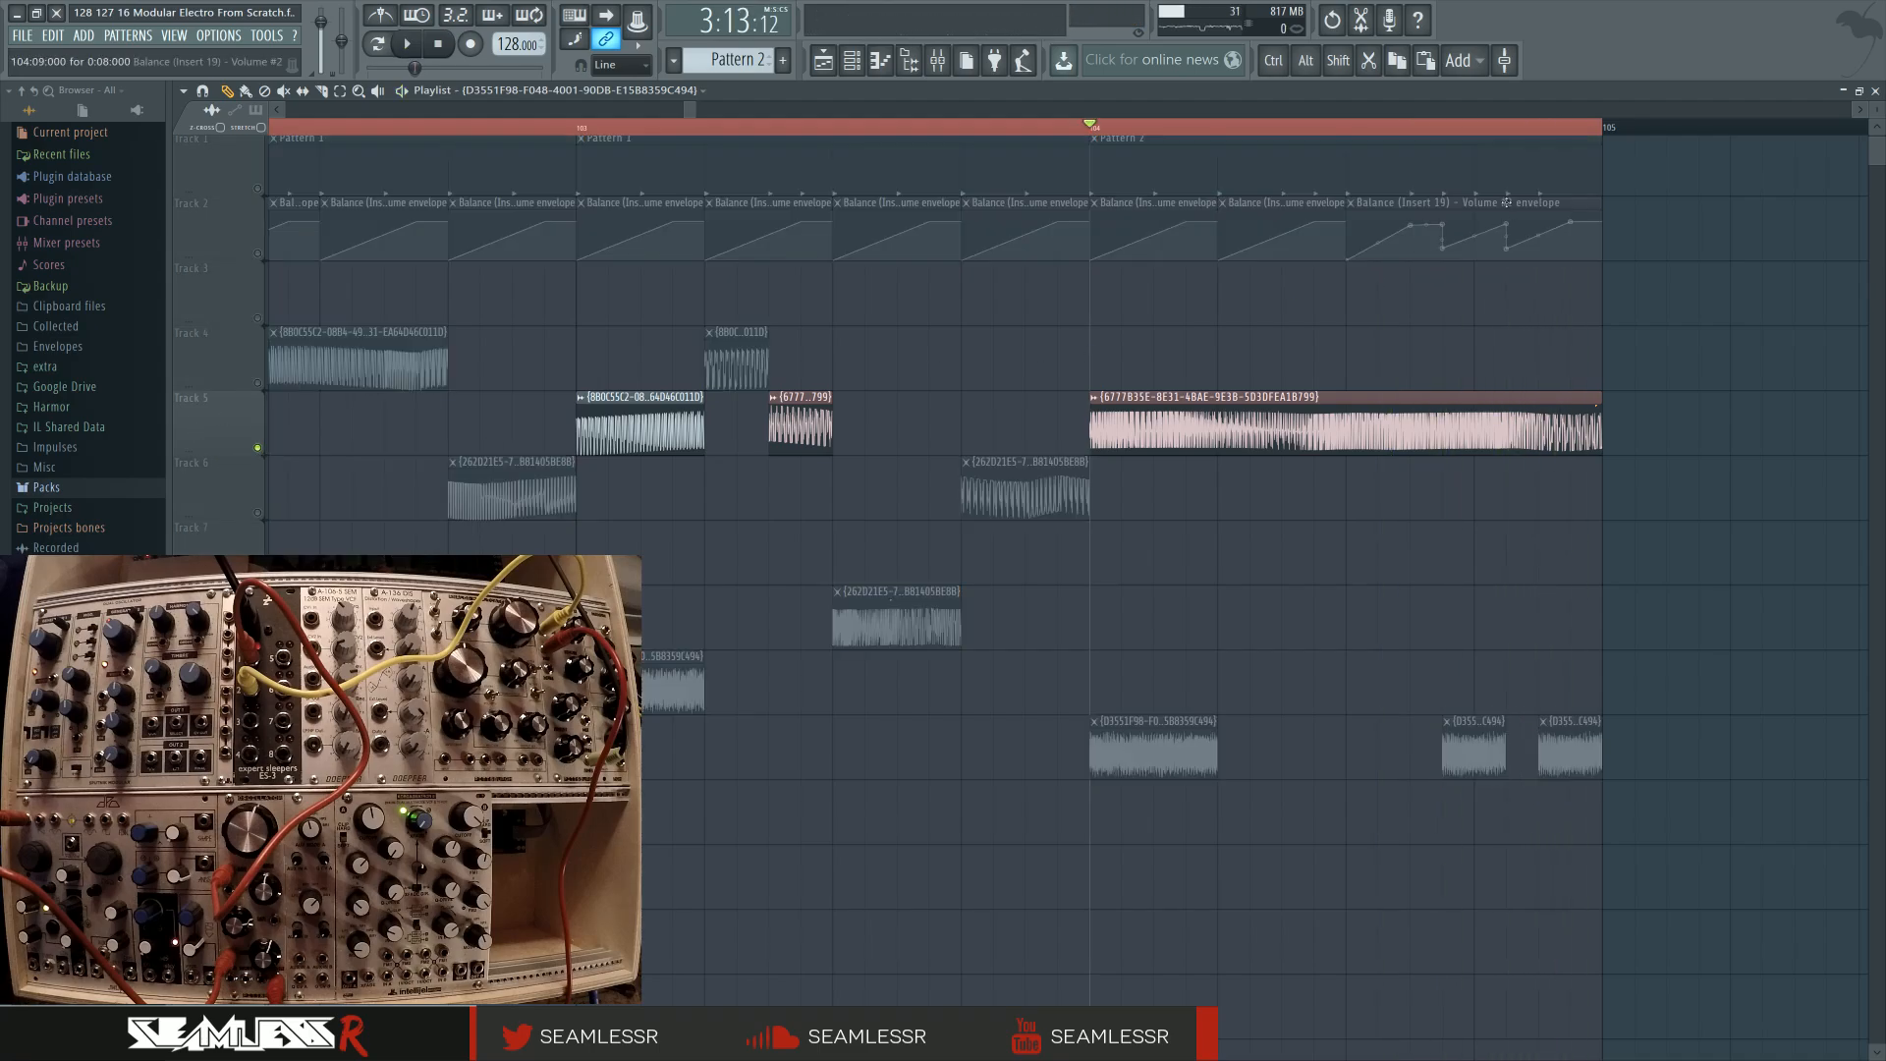
pyautogui.press('space')
pyautogui.click(1473, 129)
pyautogui.click(1336, 129)
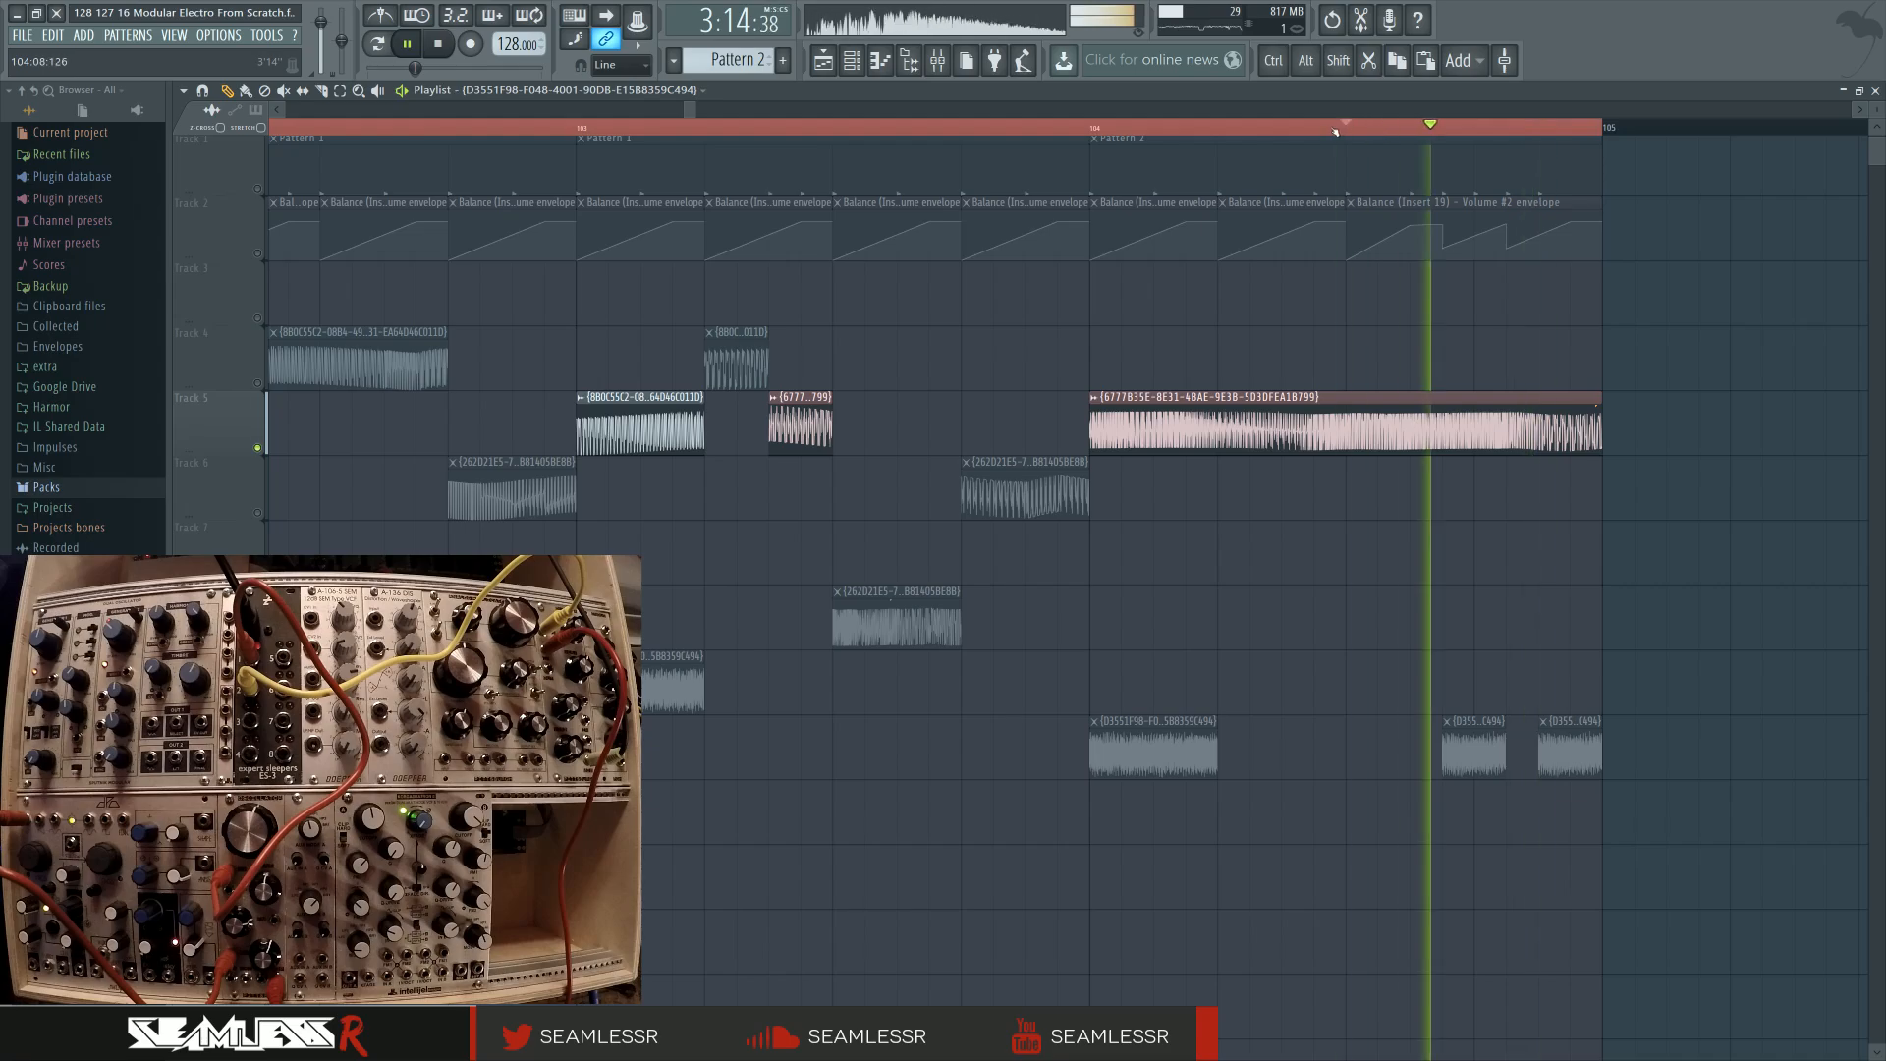
pyautogui.scroll(-5, 749, 586)
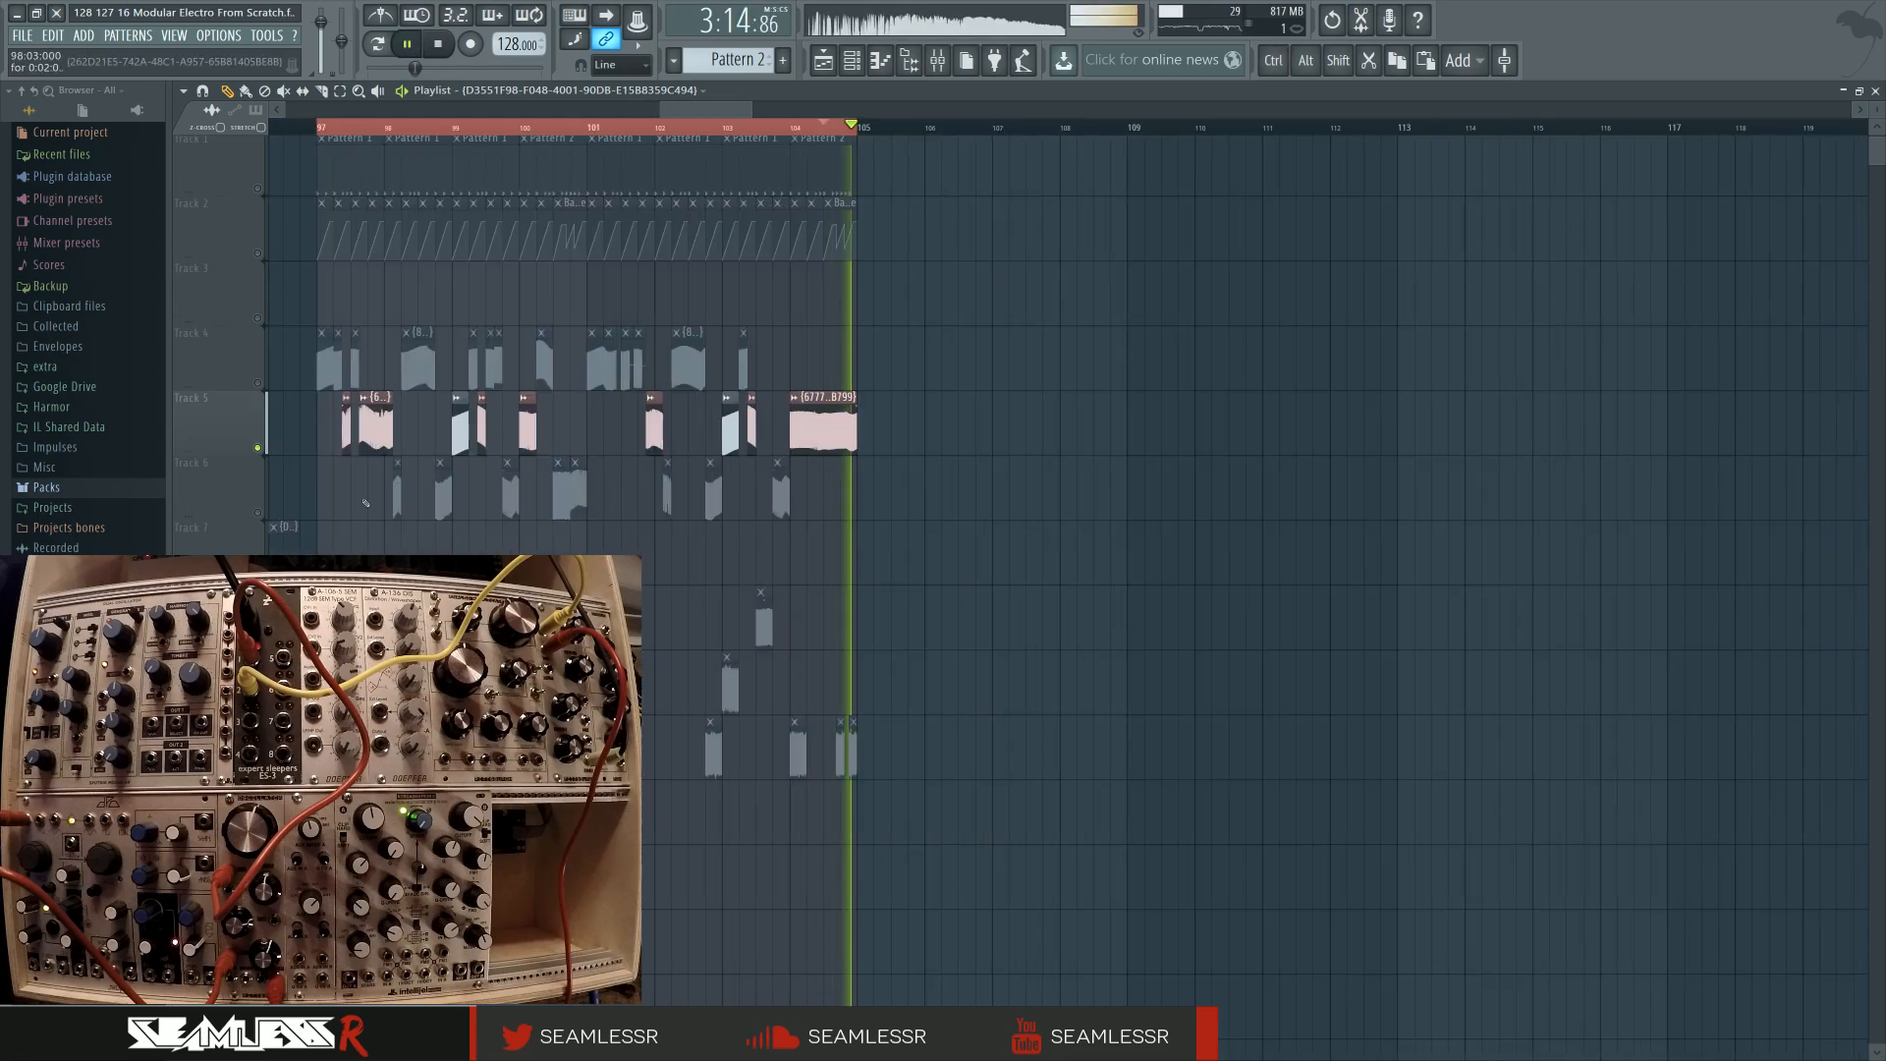
pyautogui.press('space')
pyautogui.keyDown('ctrl'); pyautogui.click(258, 451); pyautogui.keyUp('ctrl')
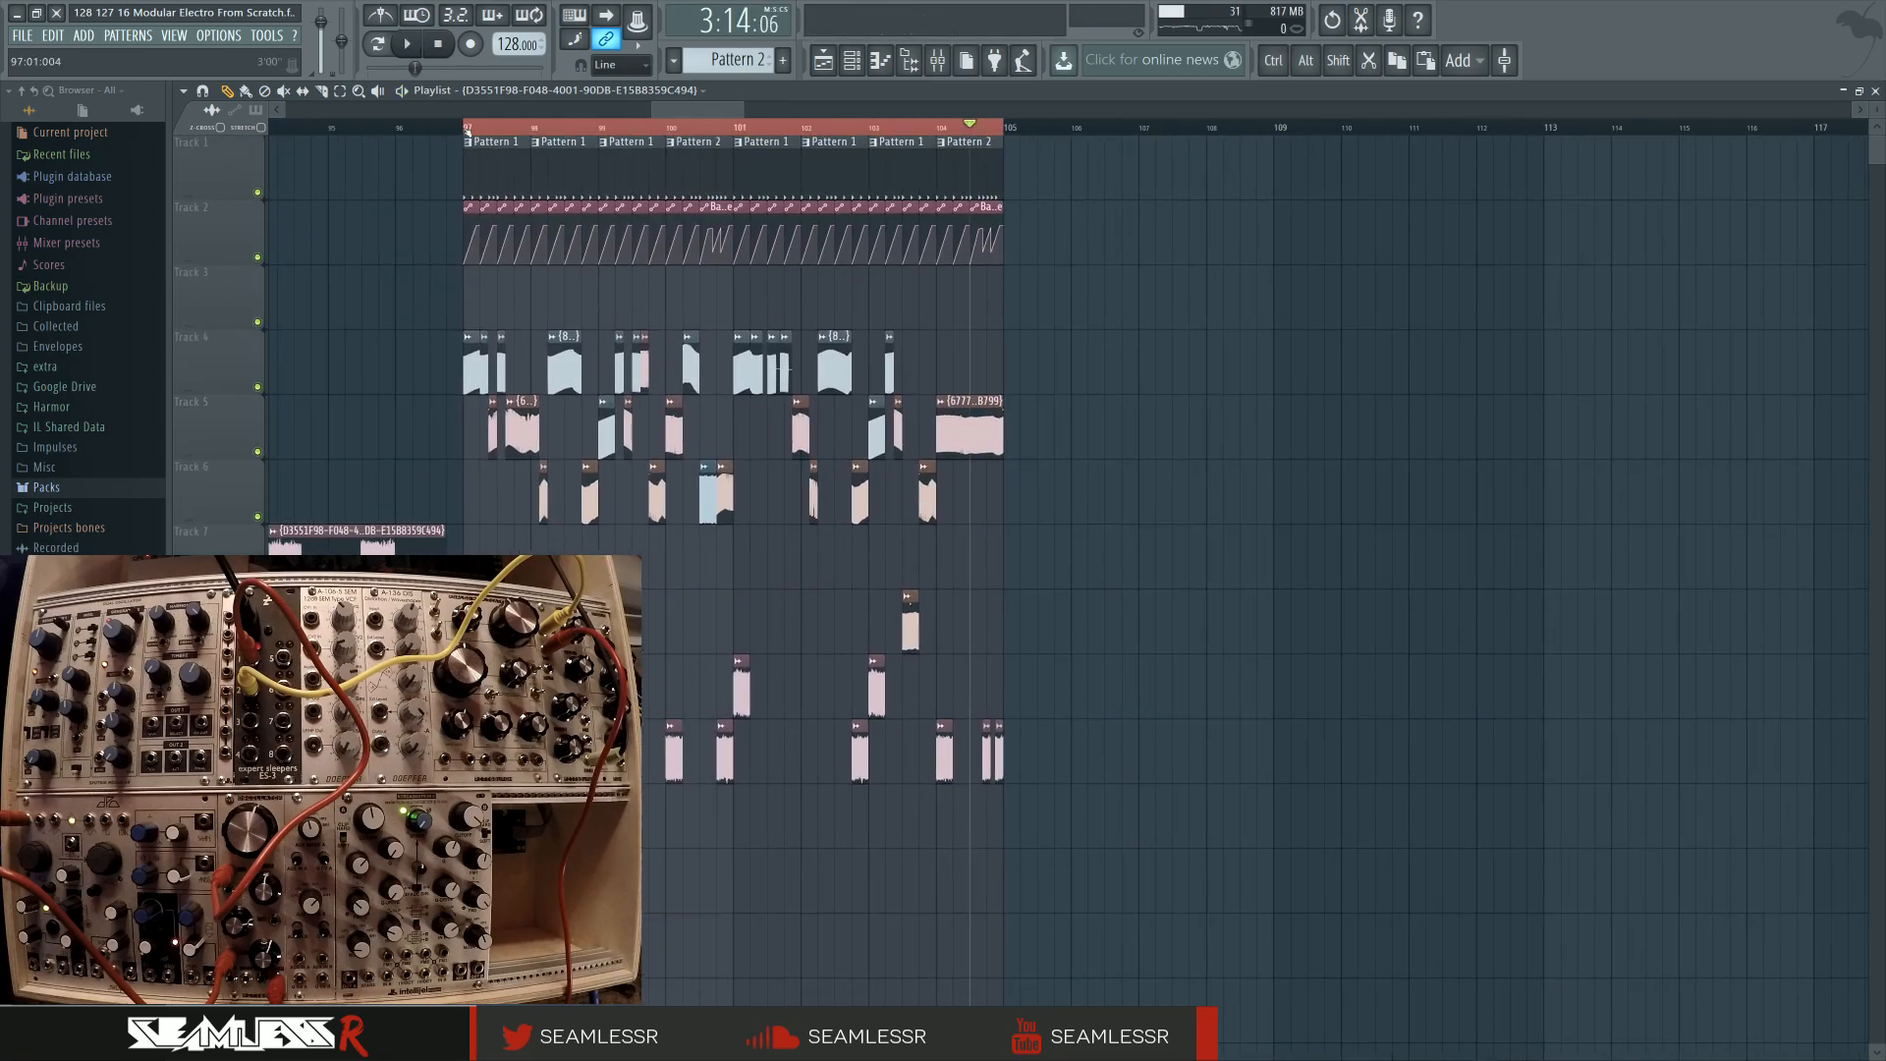
# Open the mixer, isolate the synth inserts during playback to identify them, and select insert 27
pyautogui.click(938, 61)
pyautogui.press('space')
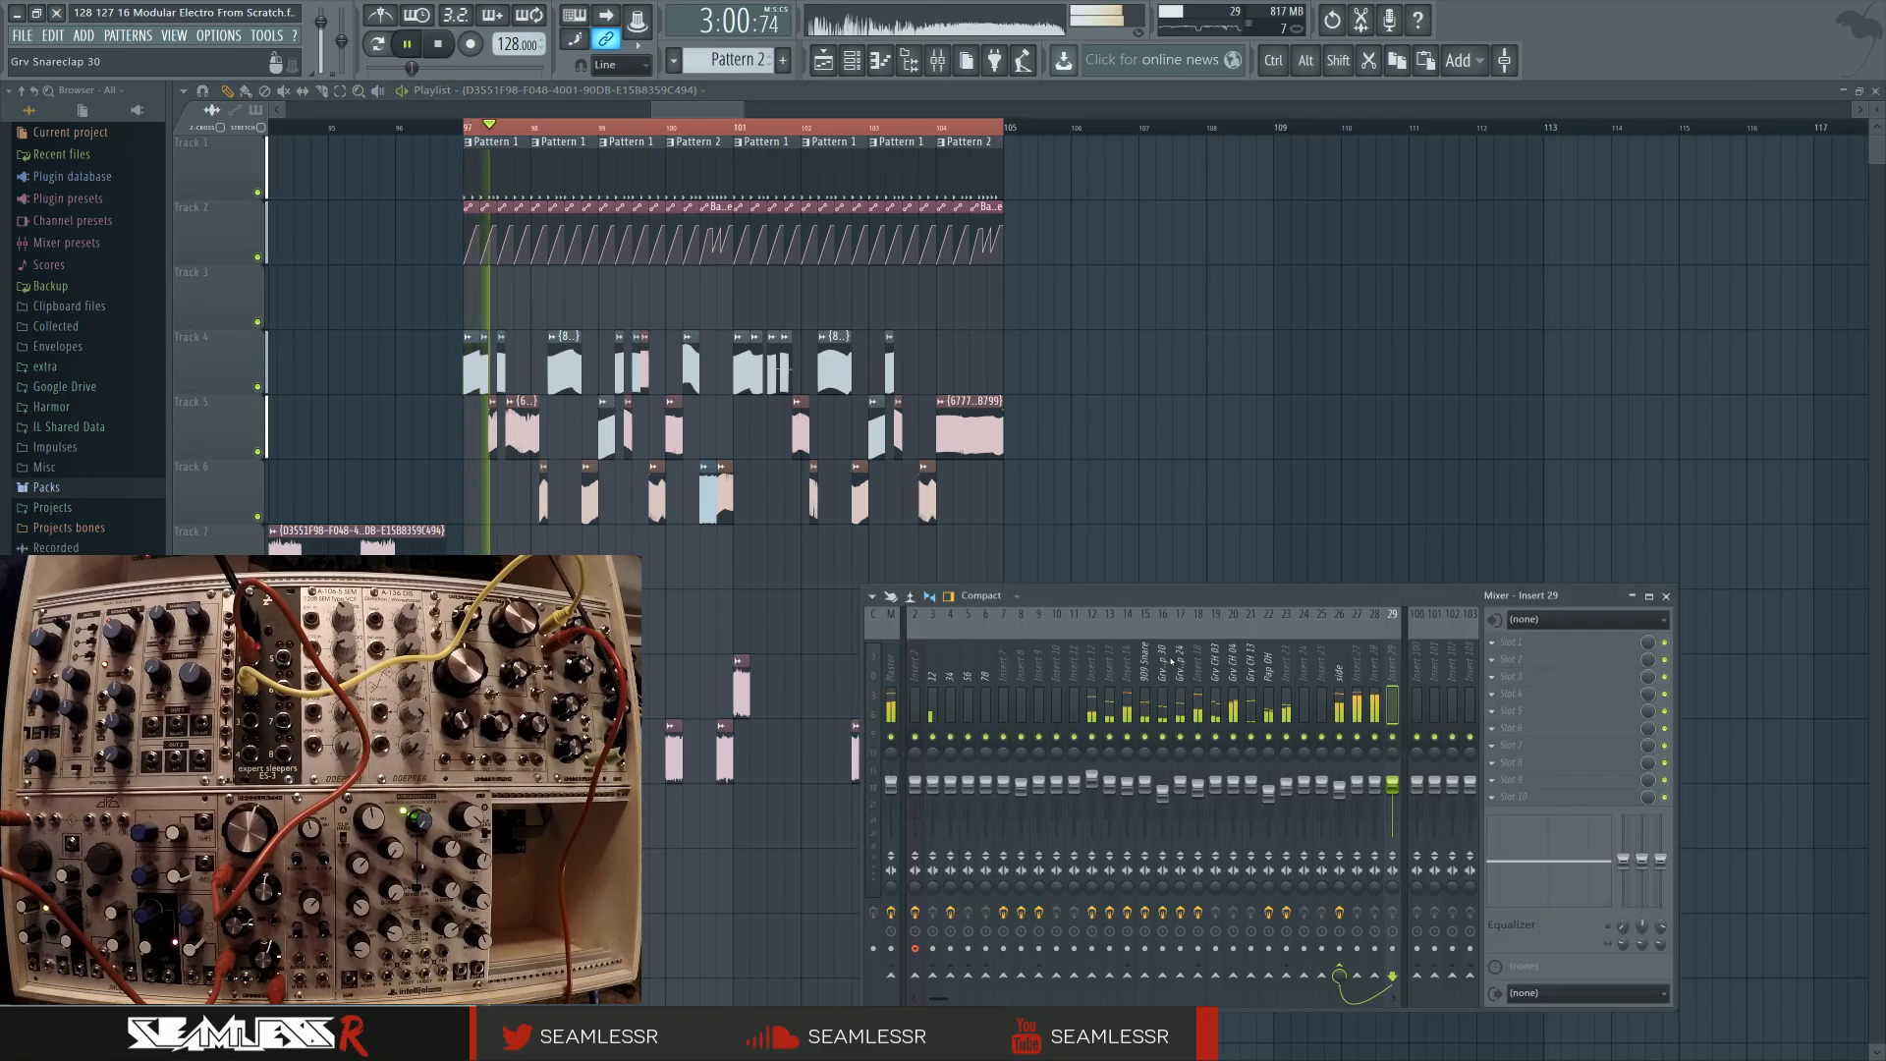
pyautogui.scroll(-3, 1171, 677)
pyautogui.click(1373, 742)
pyautogui.press('space')
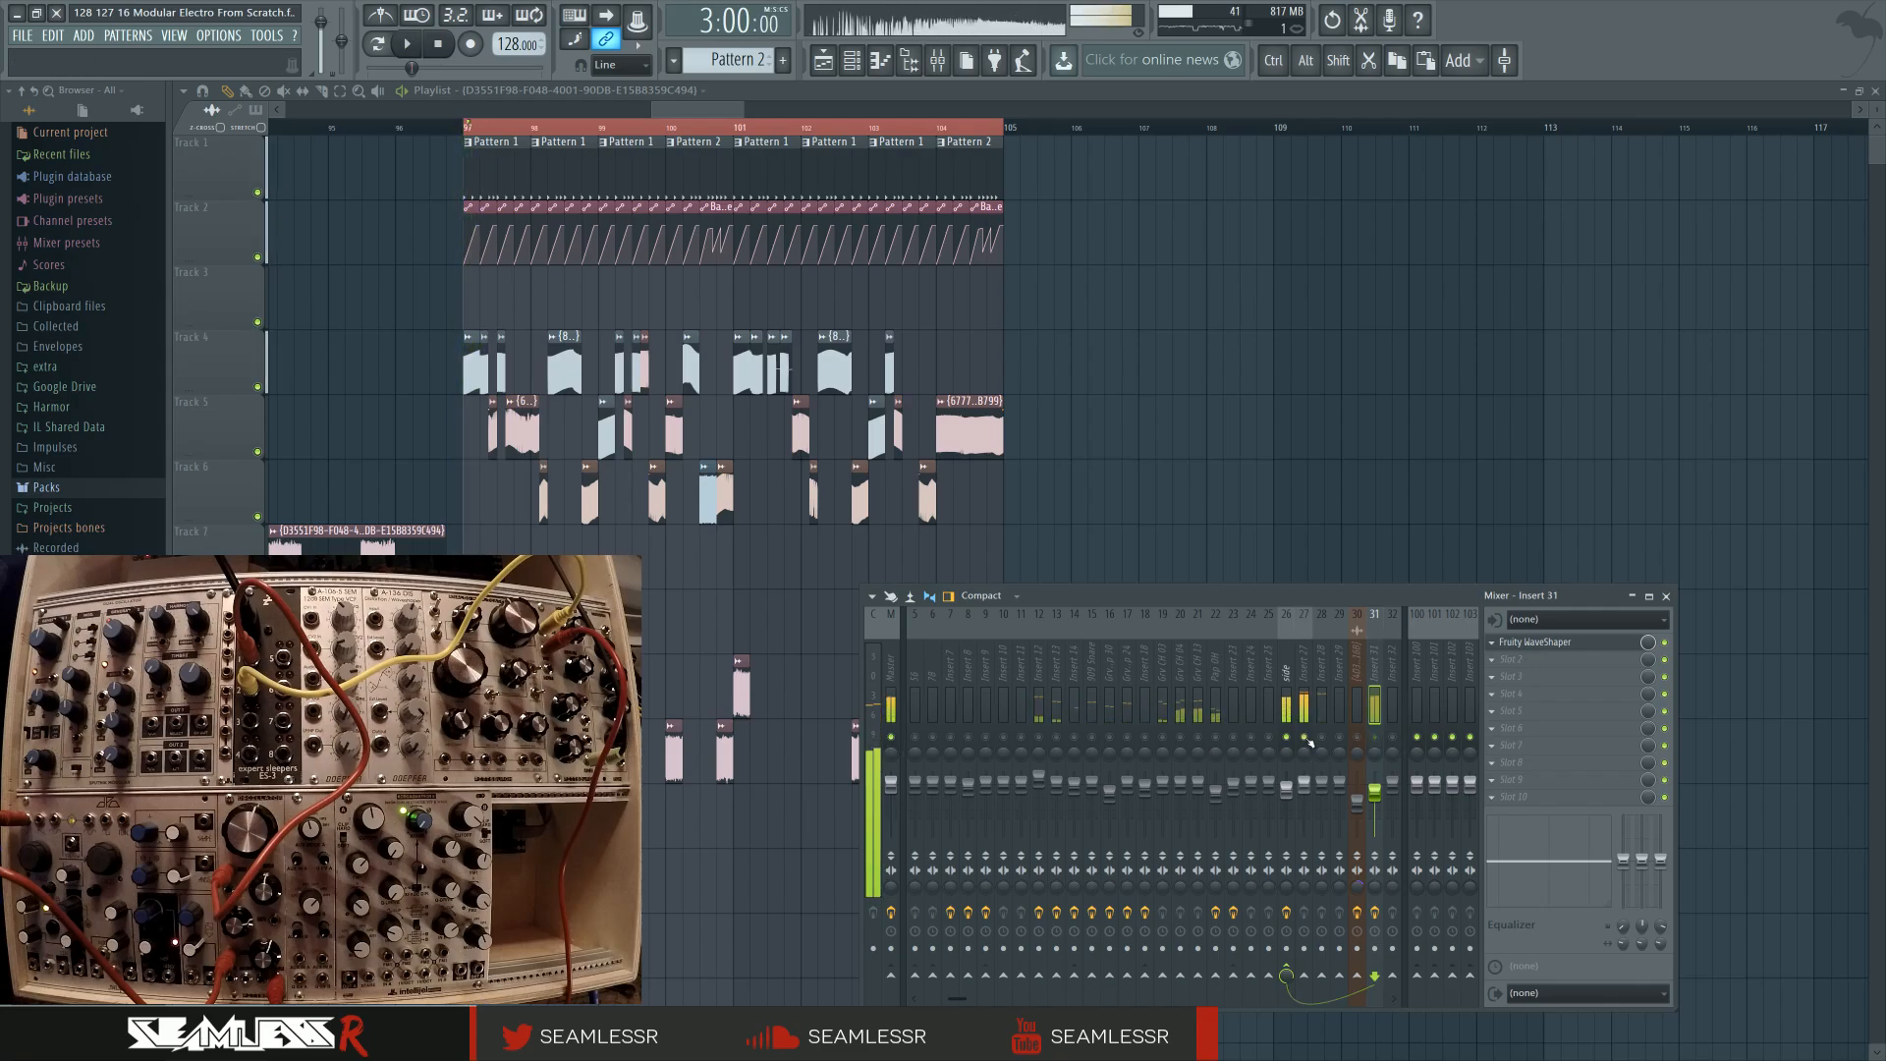
pyautogui.click(1304, 675)
pyautogui.press('space')
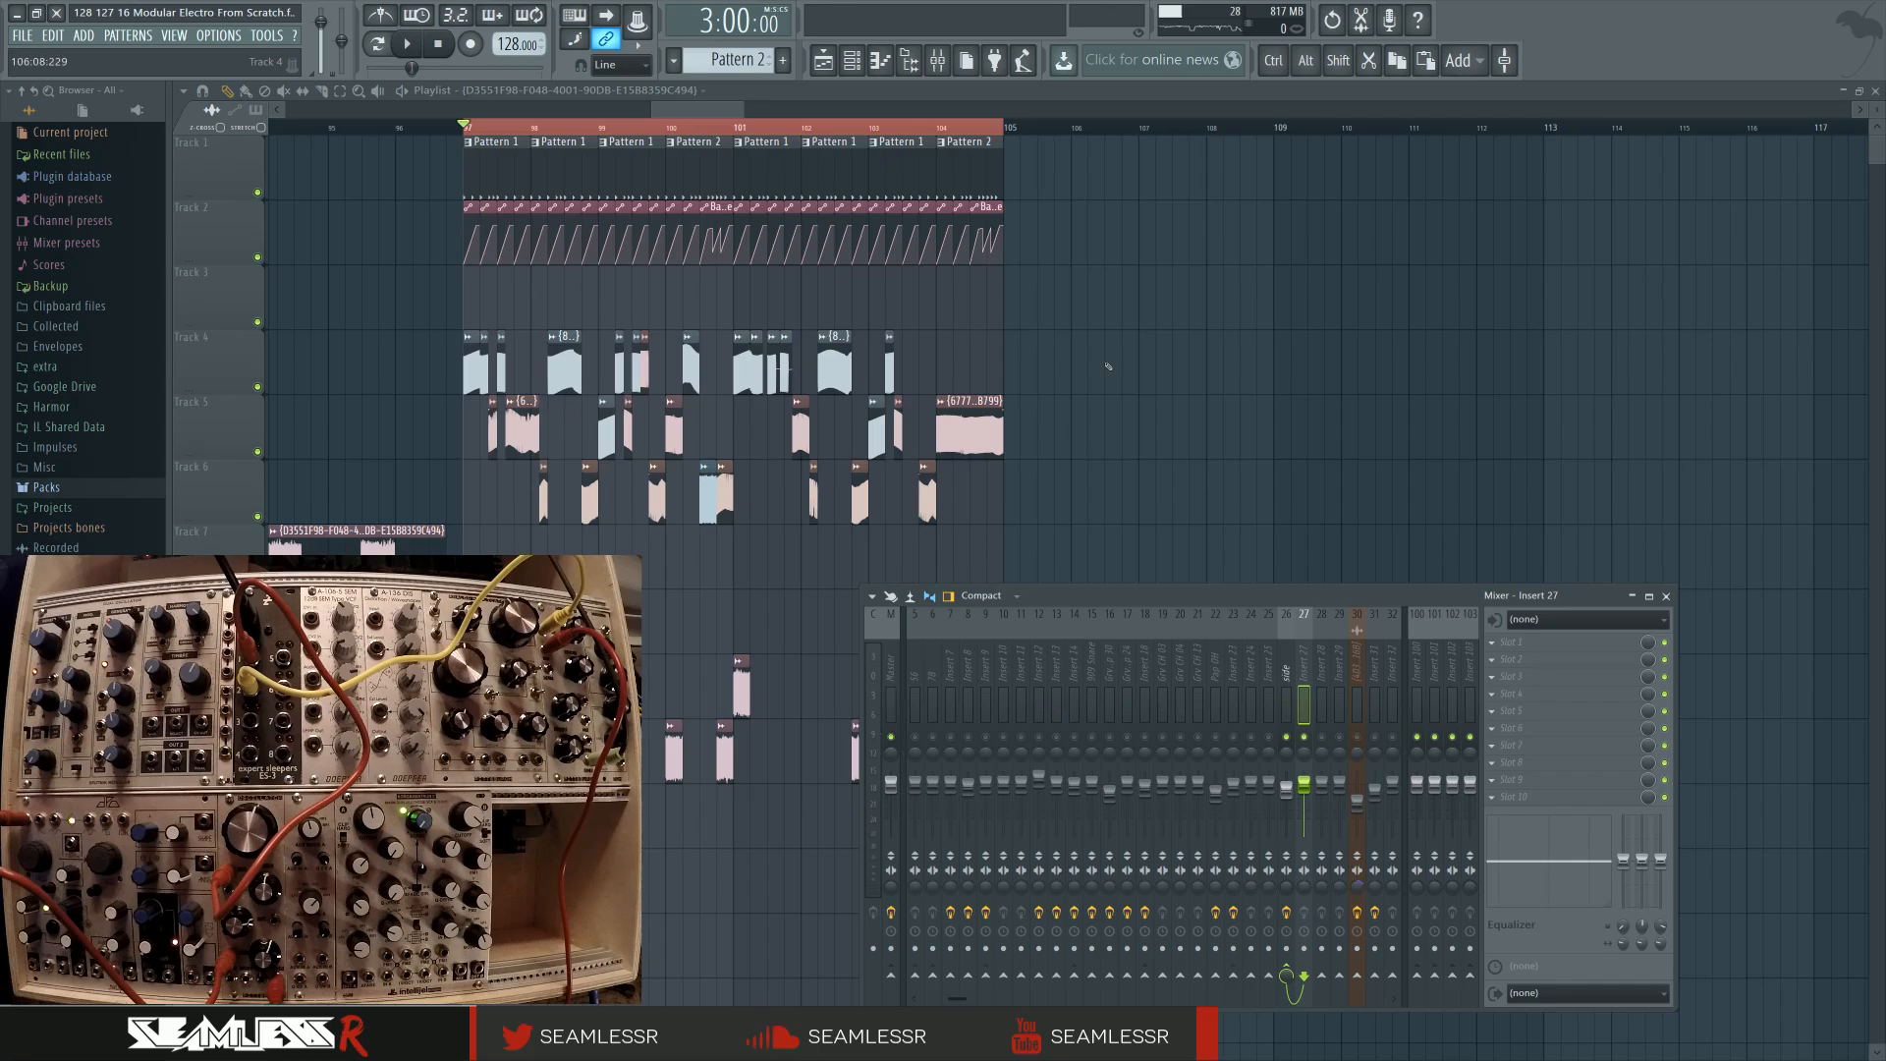
# Load Fruity Parametric EQ 2 into the first effect slot of insert 27 and move its window clear of the mixer
pyautogui.click(1492, 642)
pyautogui.moveTo(1518, 660)
pyautogui.click(1664, 675)
pyautogui.moveTo(638, 182); pyautogui.dragTo(848, 314)
pyautogui.press('space')
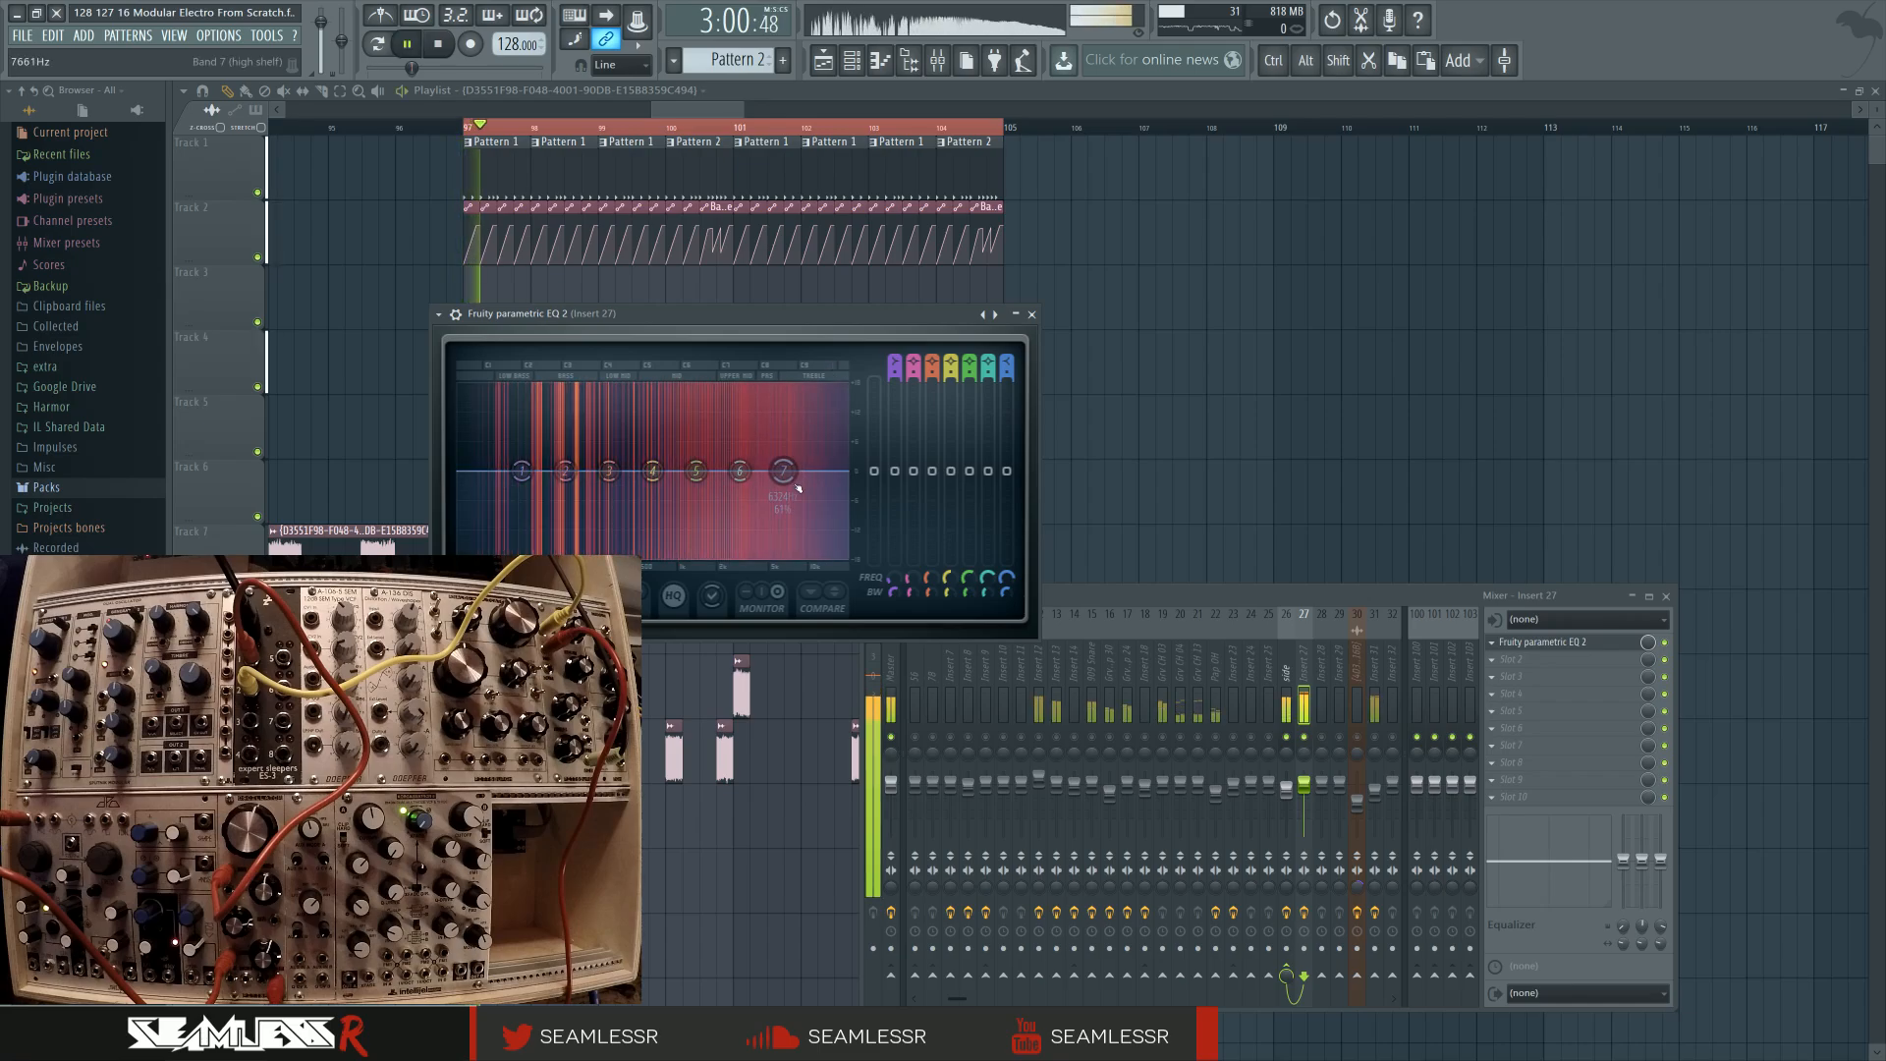
pyautogui.press('space')
# Shape insert 27's EQ with a boosted band 7 high shelf and a gentle band 4 midrange dip, and close it
pyautogui.press('space')
pyautogui.moveTo(783, 471); pyautogui.dragTo(745, 464)
pyautogui.moveTo(652, 470)
pyautogui.mouseDown()
pyautogui.moveTo(648, 497)
pyautogui.moveTo(587, 498)
pyautogui.moveTo(650, 504)
pyautogui.mouseUp()
pyautogui.press('space')
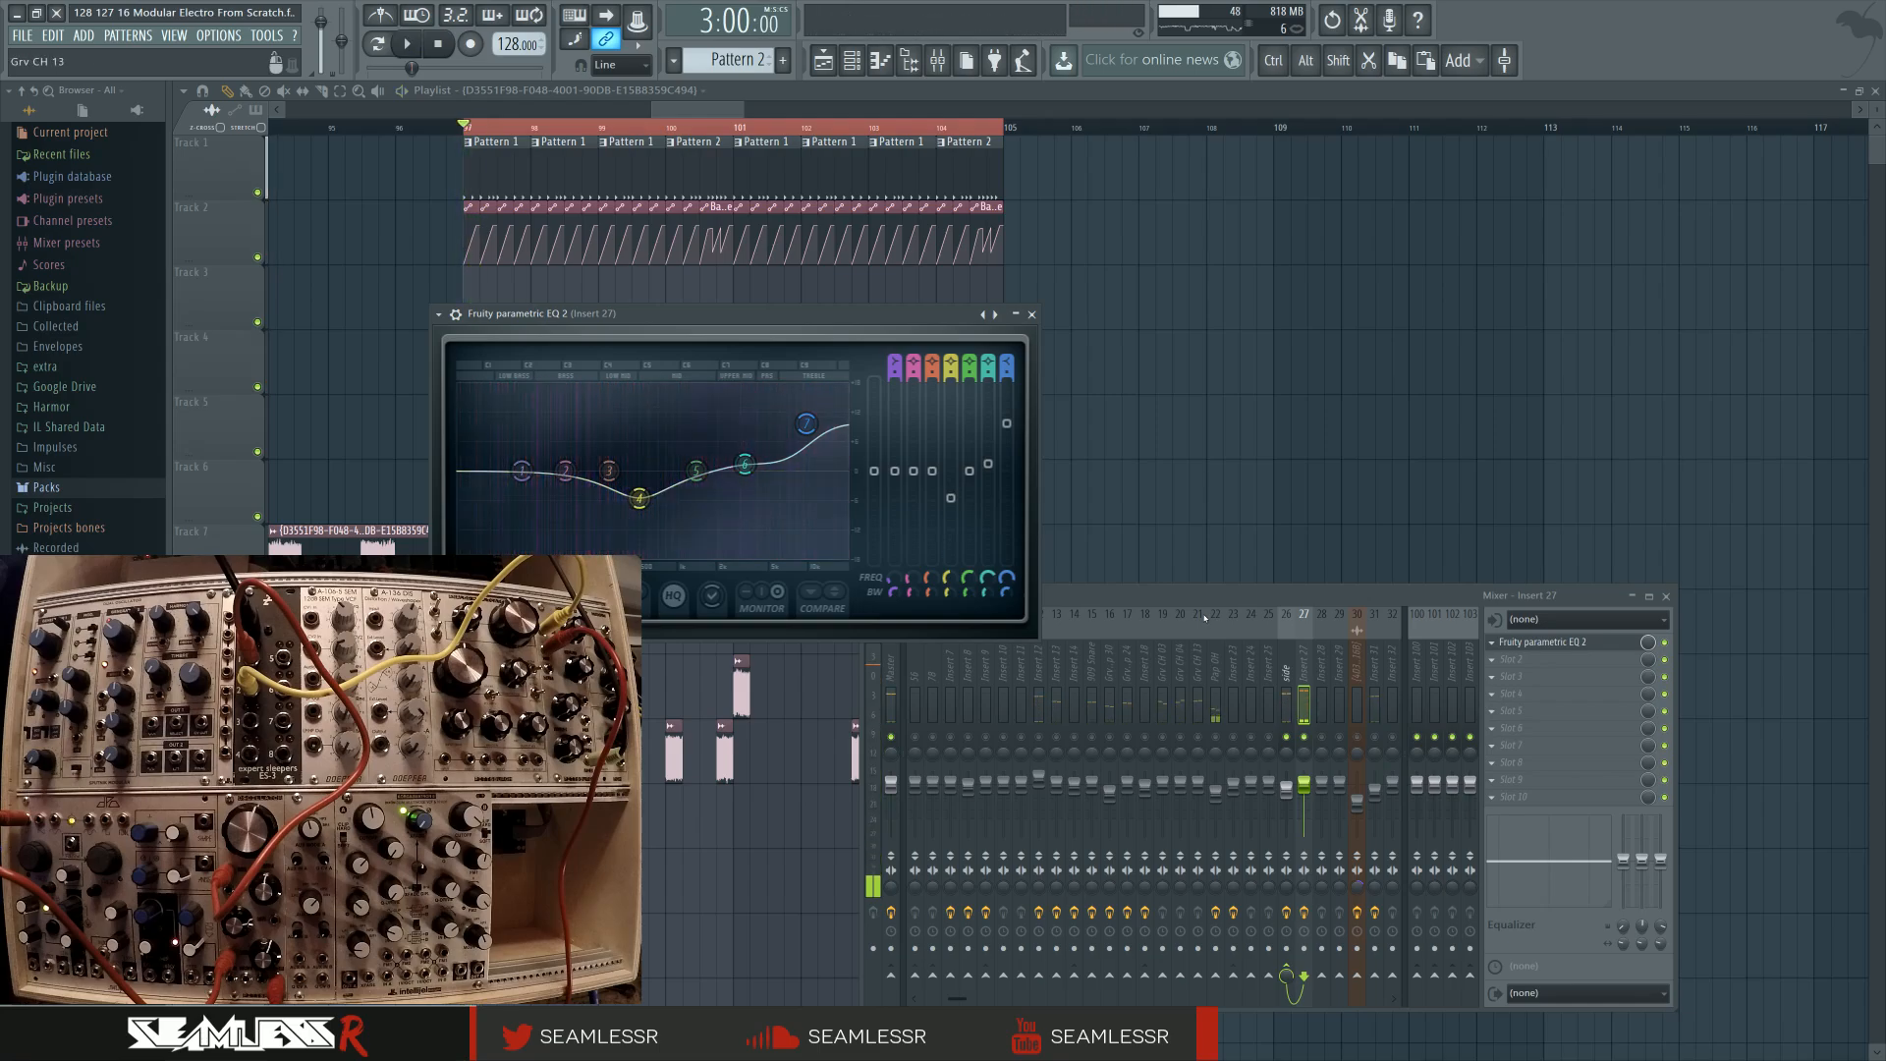
pyautogui.press('F12')
pyautogui.press('space')
# Add Fruity Parametric EQ 2 to insert 28, dipping band 6 in the low mids and raising the band 7 high shelf
pyautogui.press('F9')
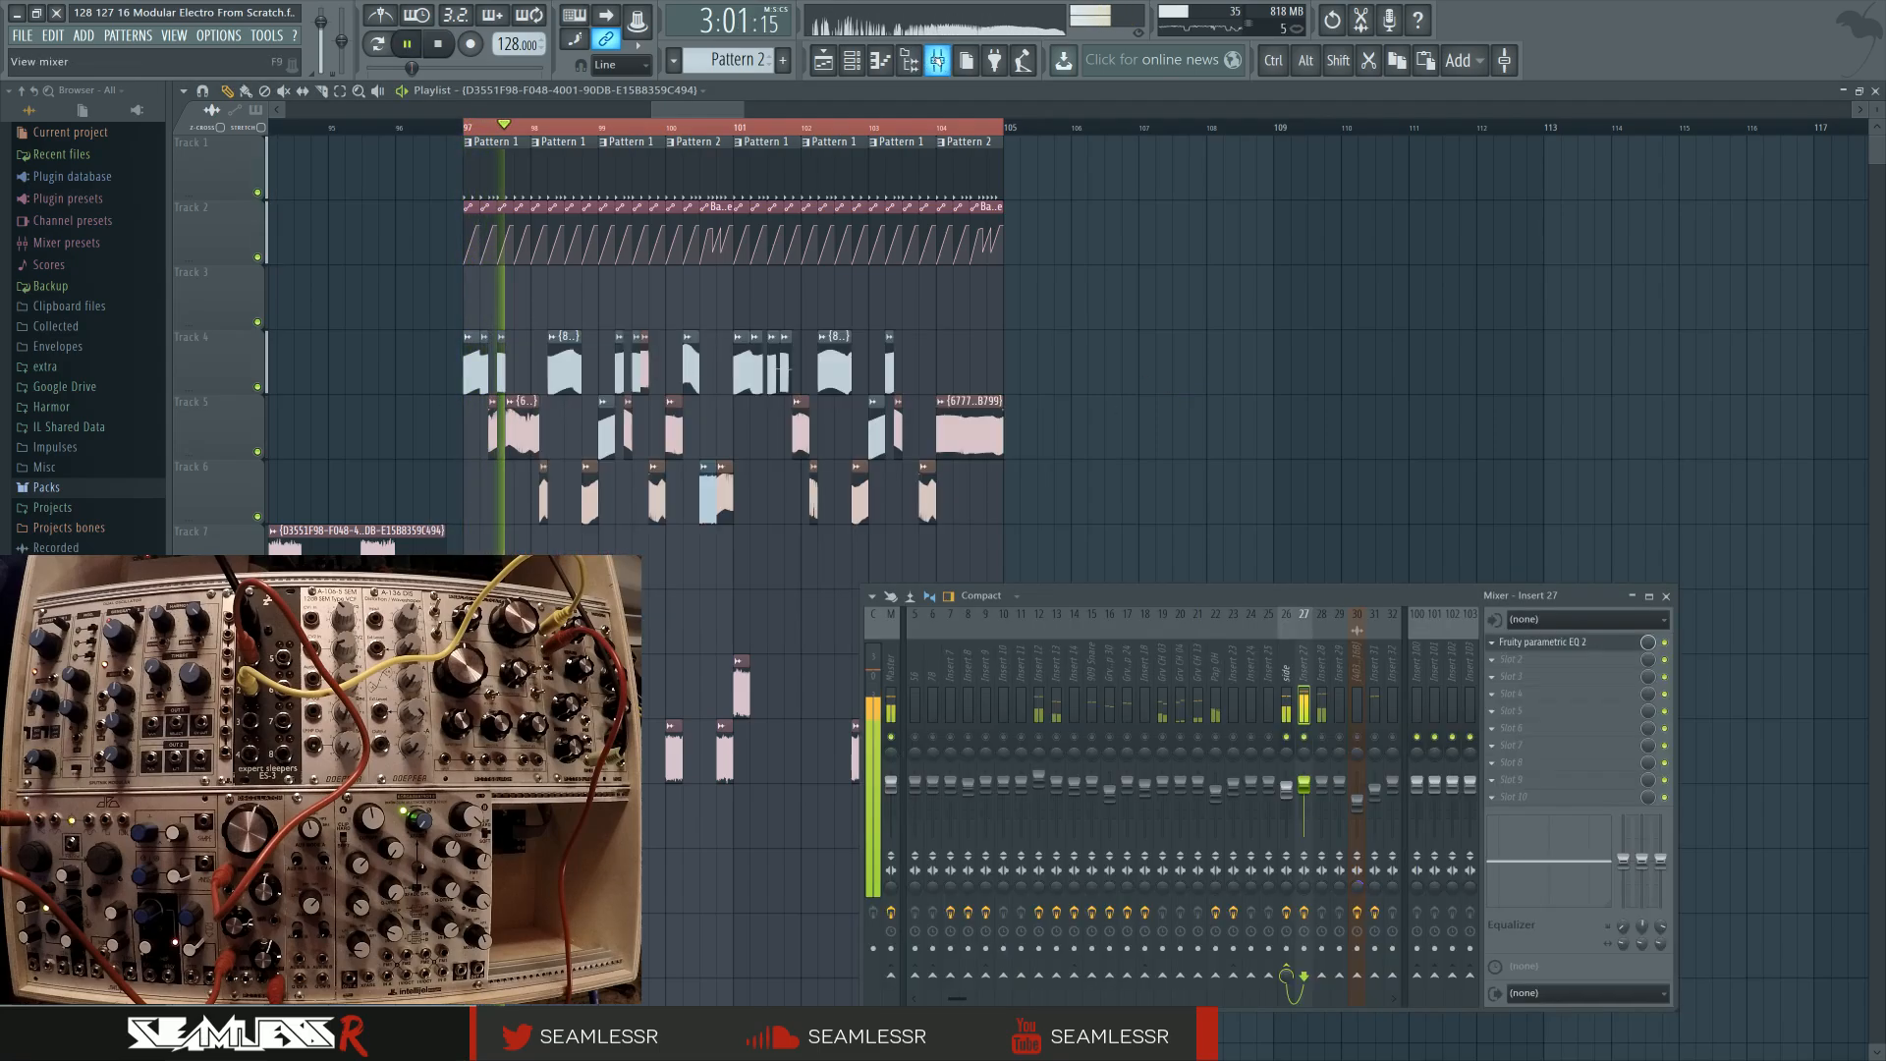
pyautogui.click(1320, 705)
pyautogui.click(1504, 643)
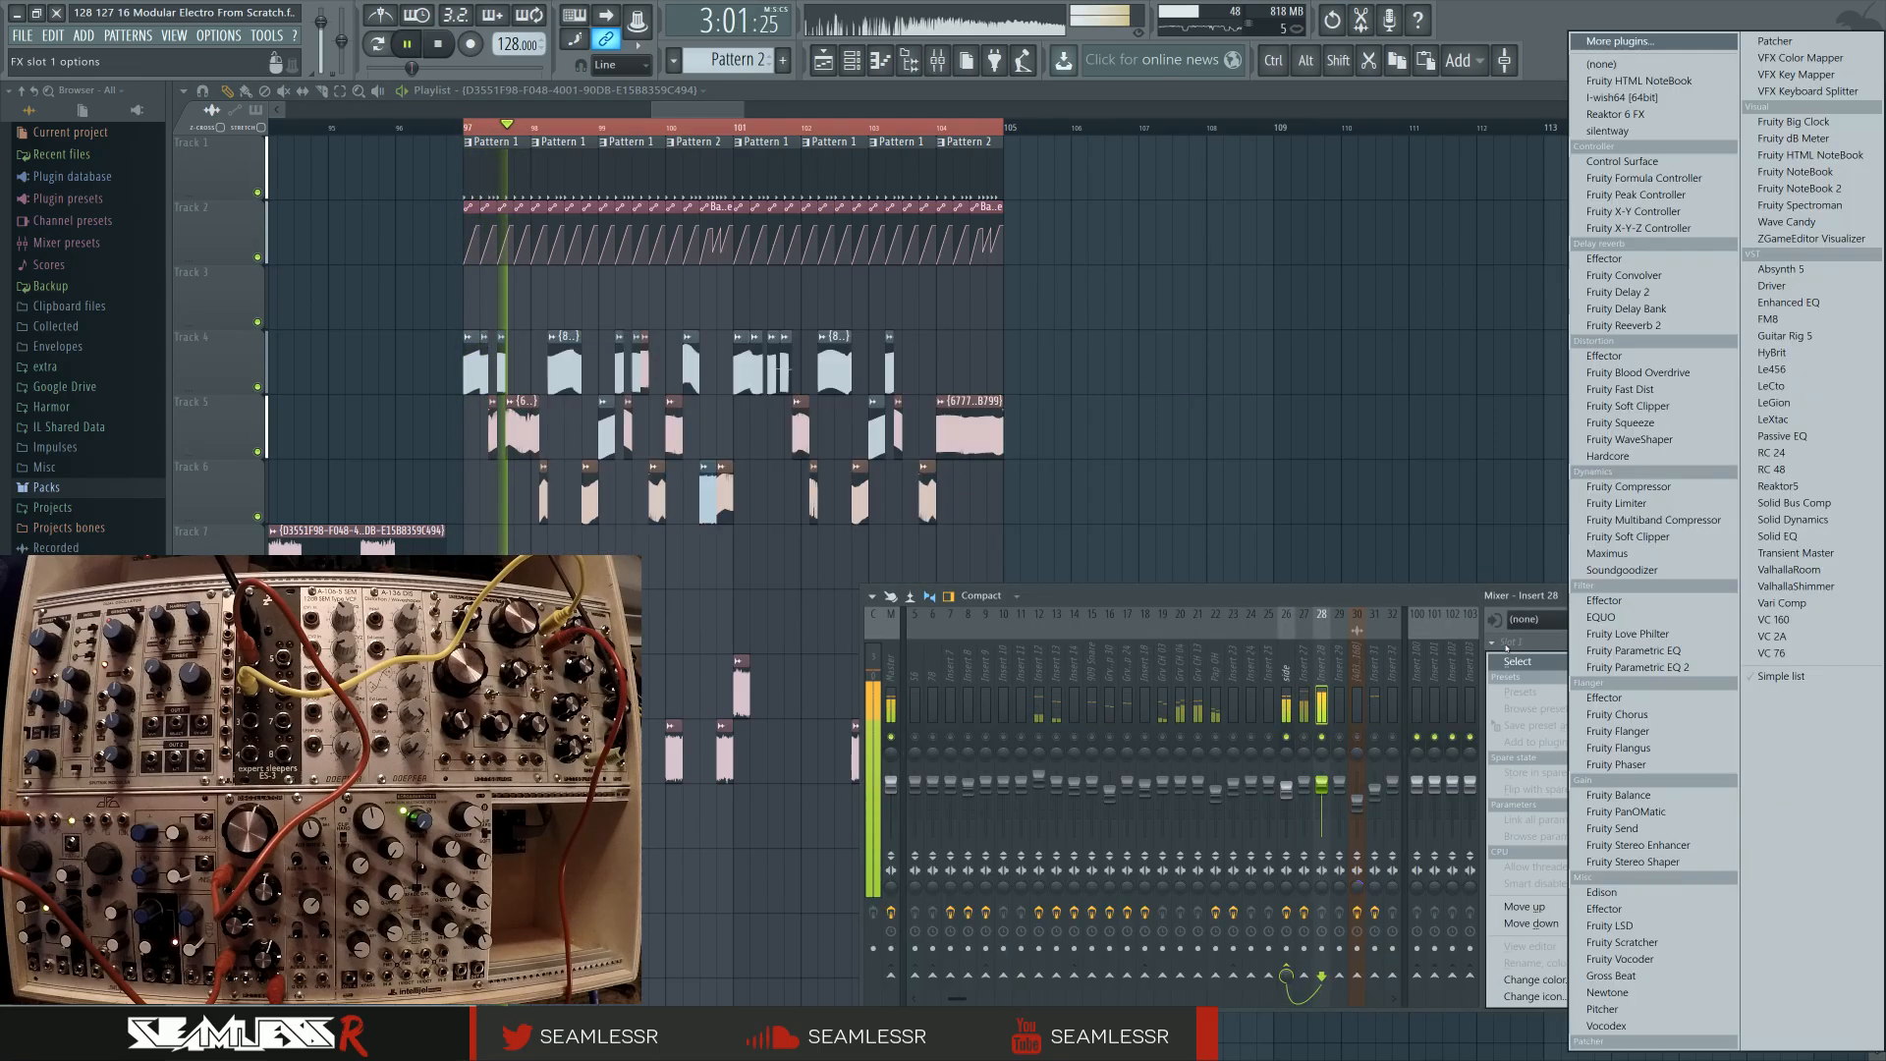
pyautogui.click(1638, 672)
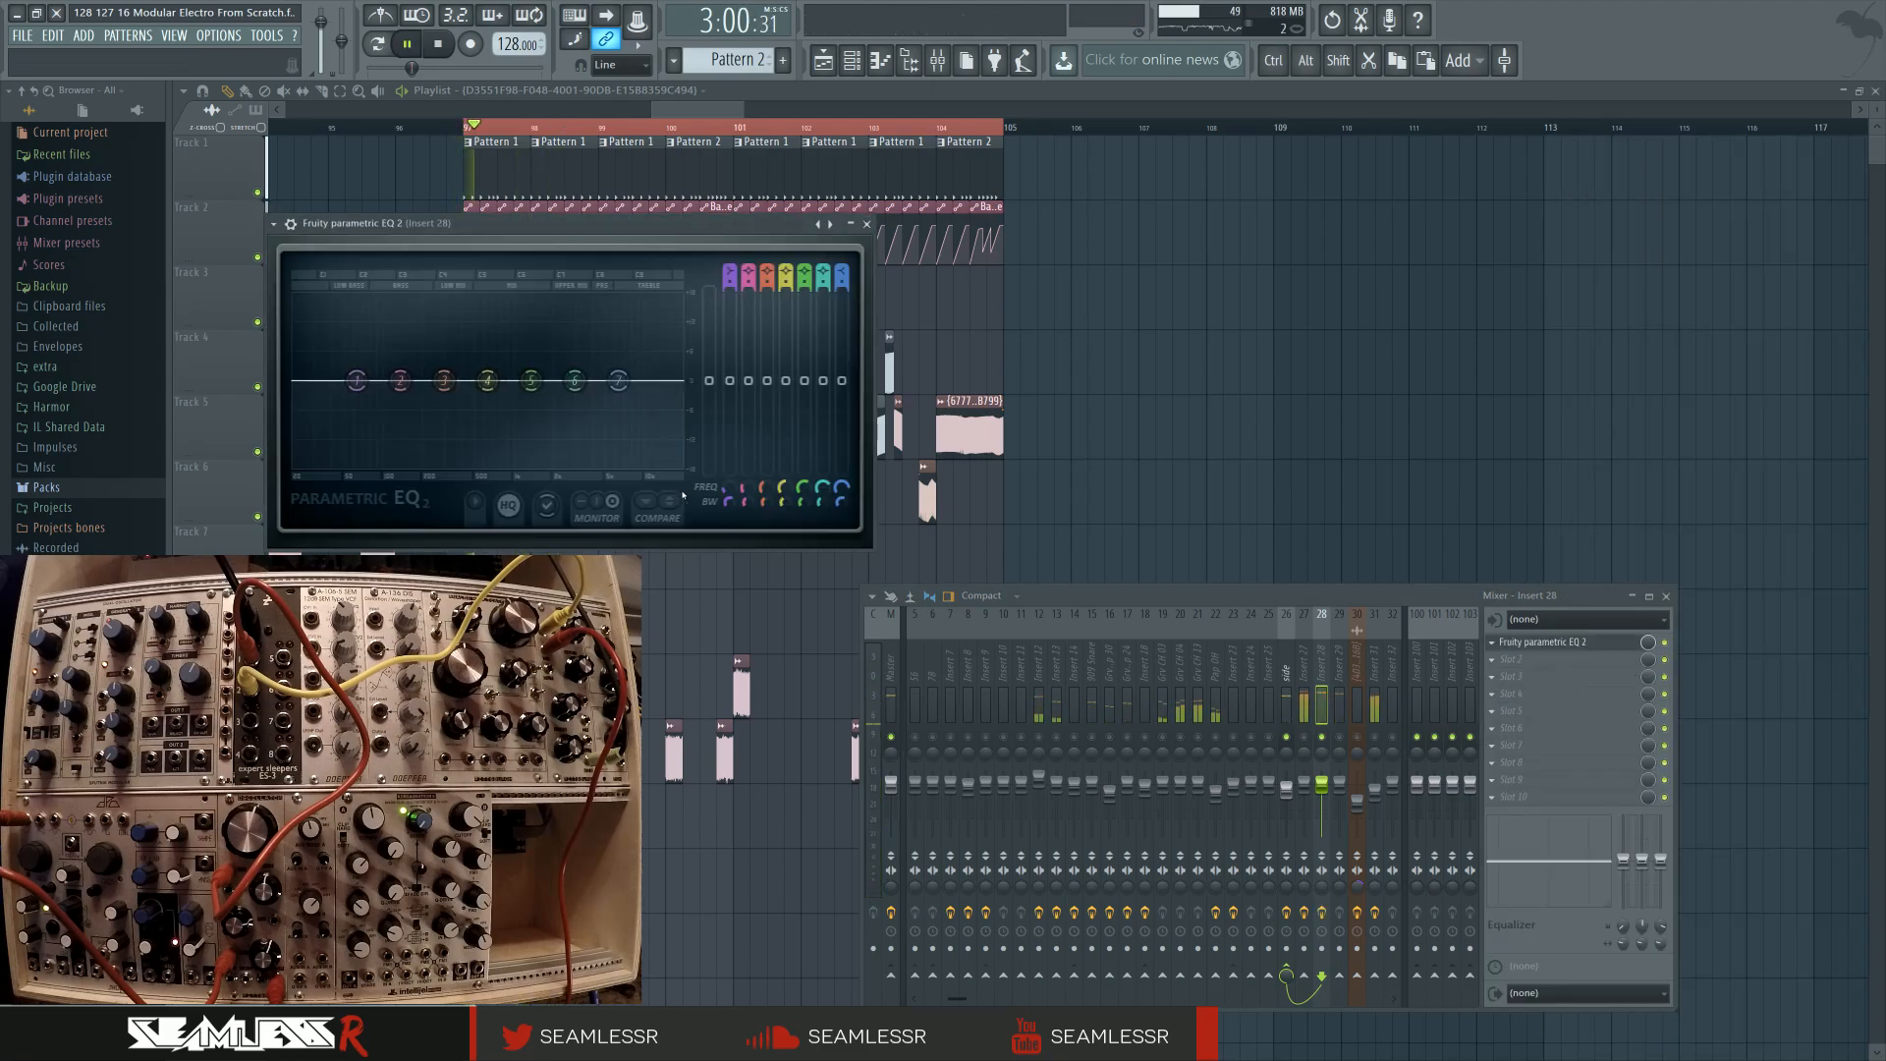
pyautogui.moveTo(619, 382); pyautogui.dragTo(478, 405)
pyautogui.press('space')
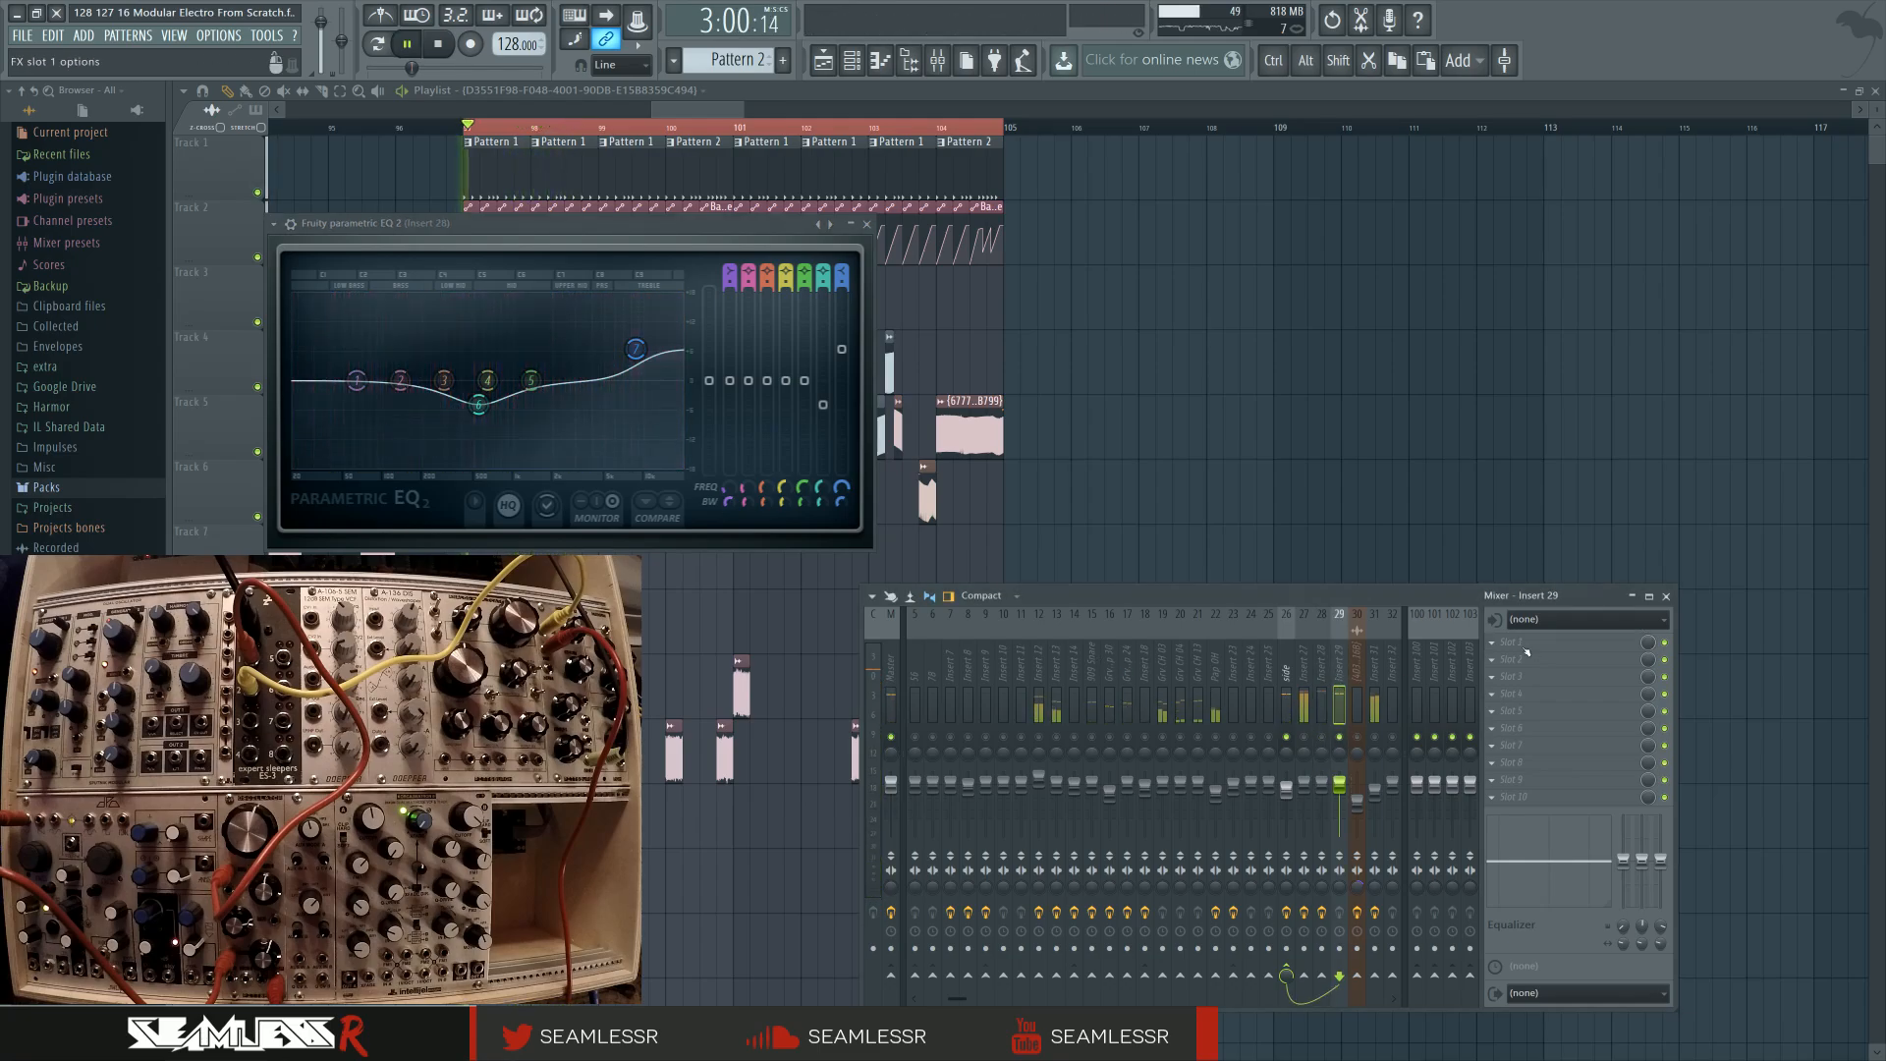
# Add Fruity Parametric EQ 2 to insert 29, raising the band 7 high shelf and dipping band 4 in the mids
pyautogui.click(1525, 649)
pyautogui.click(1650, 667)
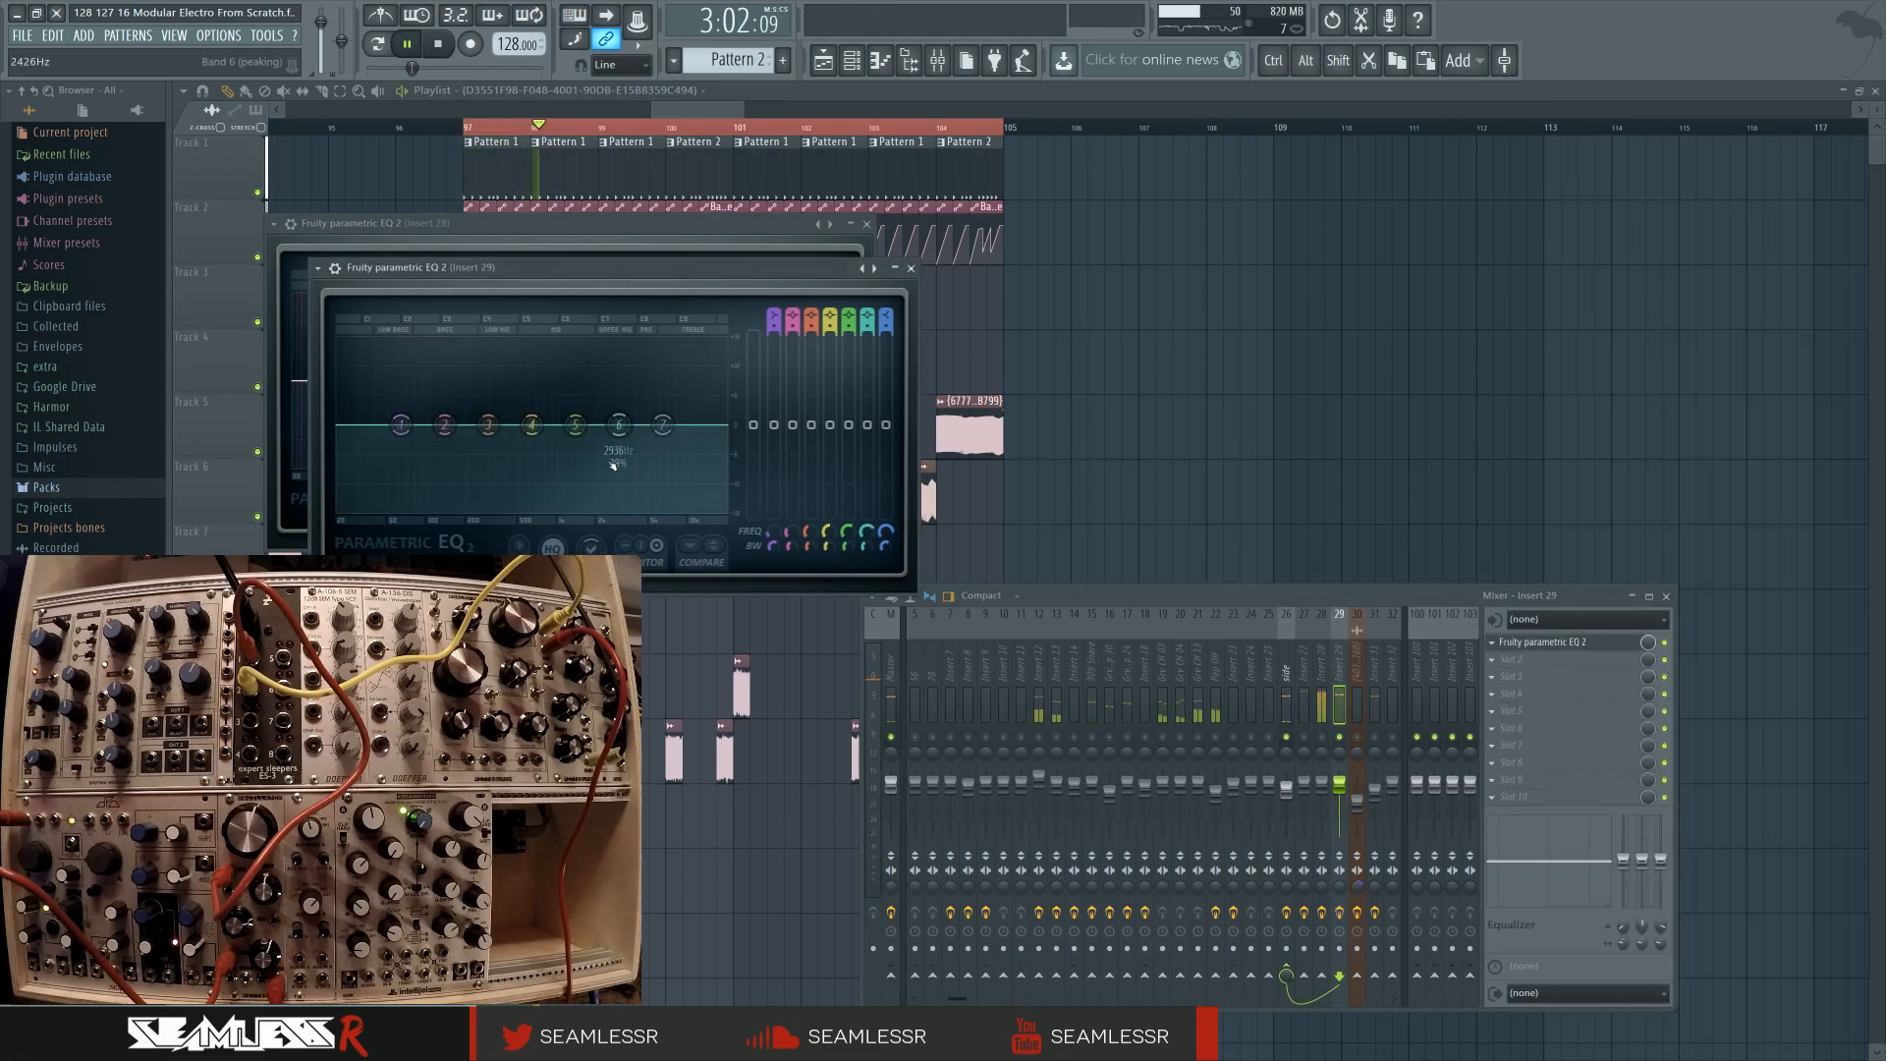
pyautogui.moveTo(646, 376); pyautogui.dragTo(642, 375)
pyautogui.press('space')
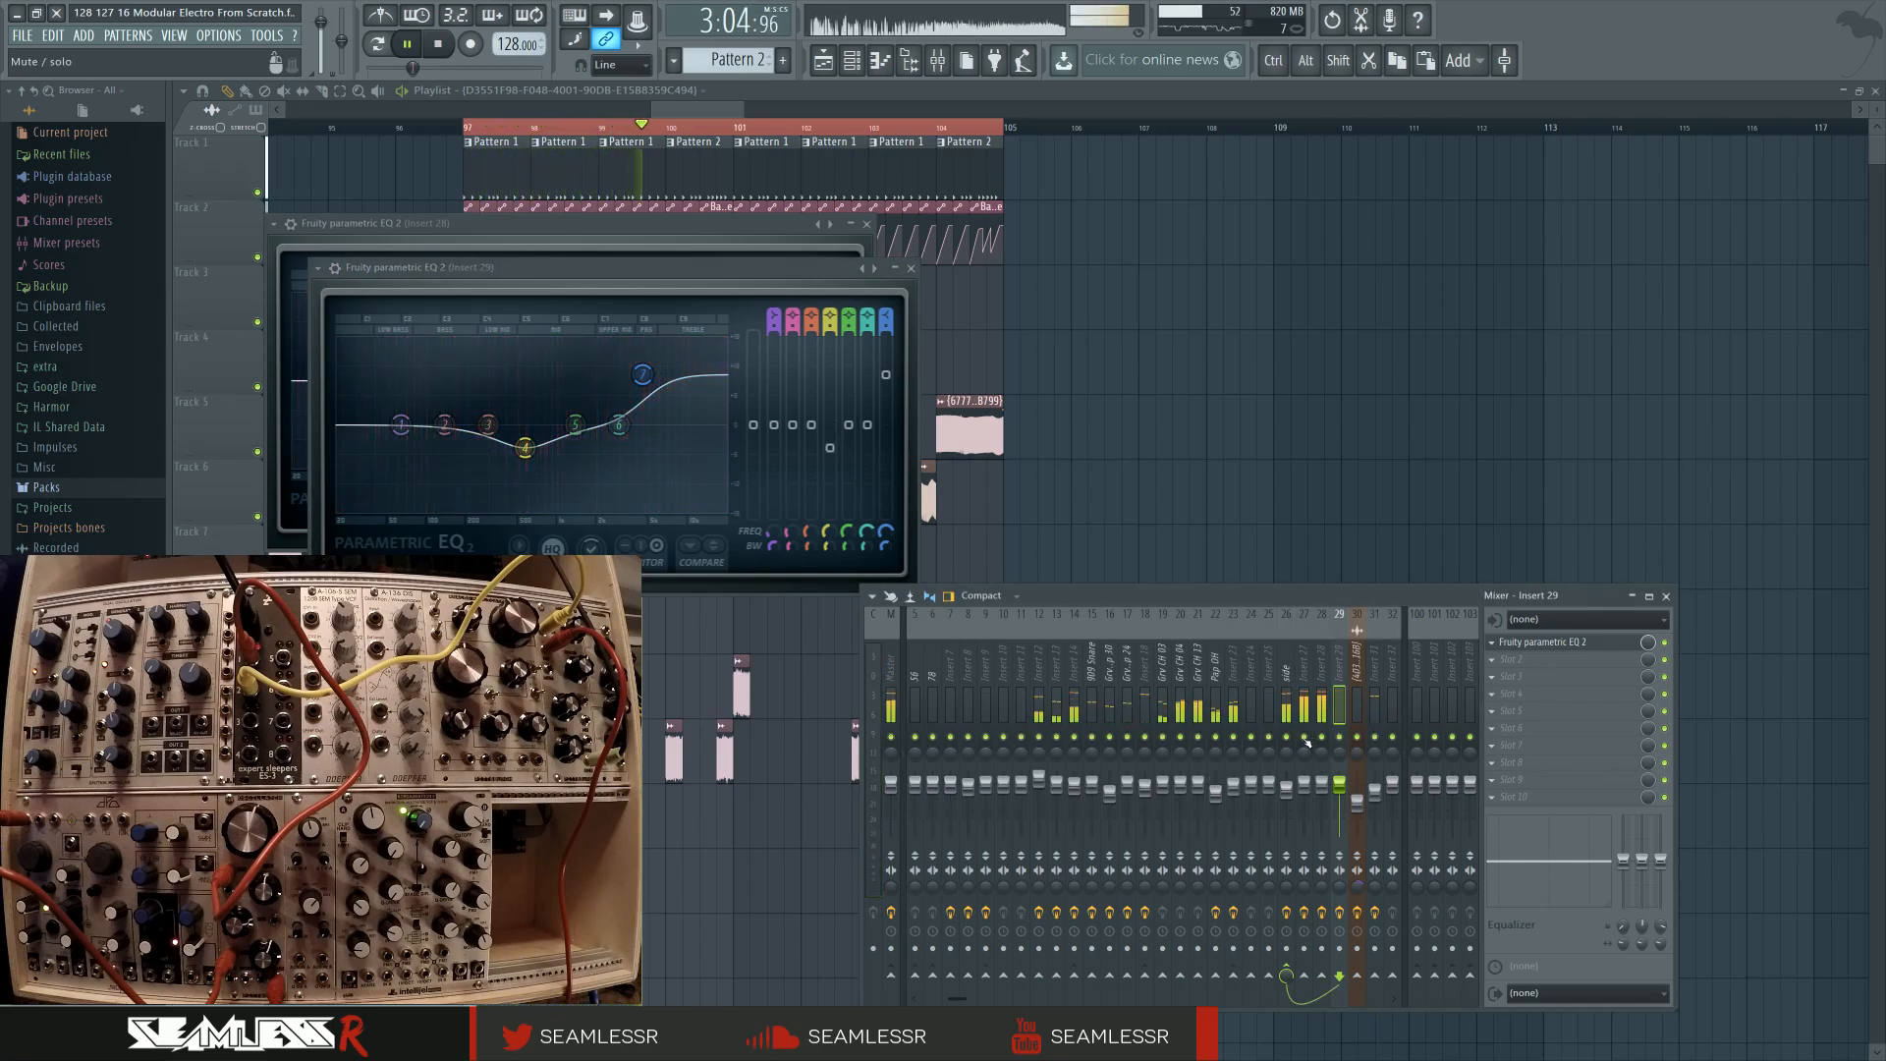
# Close the EQ and mixer windows and listen to the arrangement from bar 97 to 105 with all inserts active
pyautogui.scroll(4, 1307, 743)
pyautogui.click(917, 737)
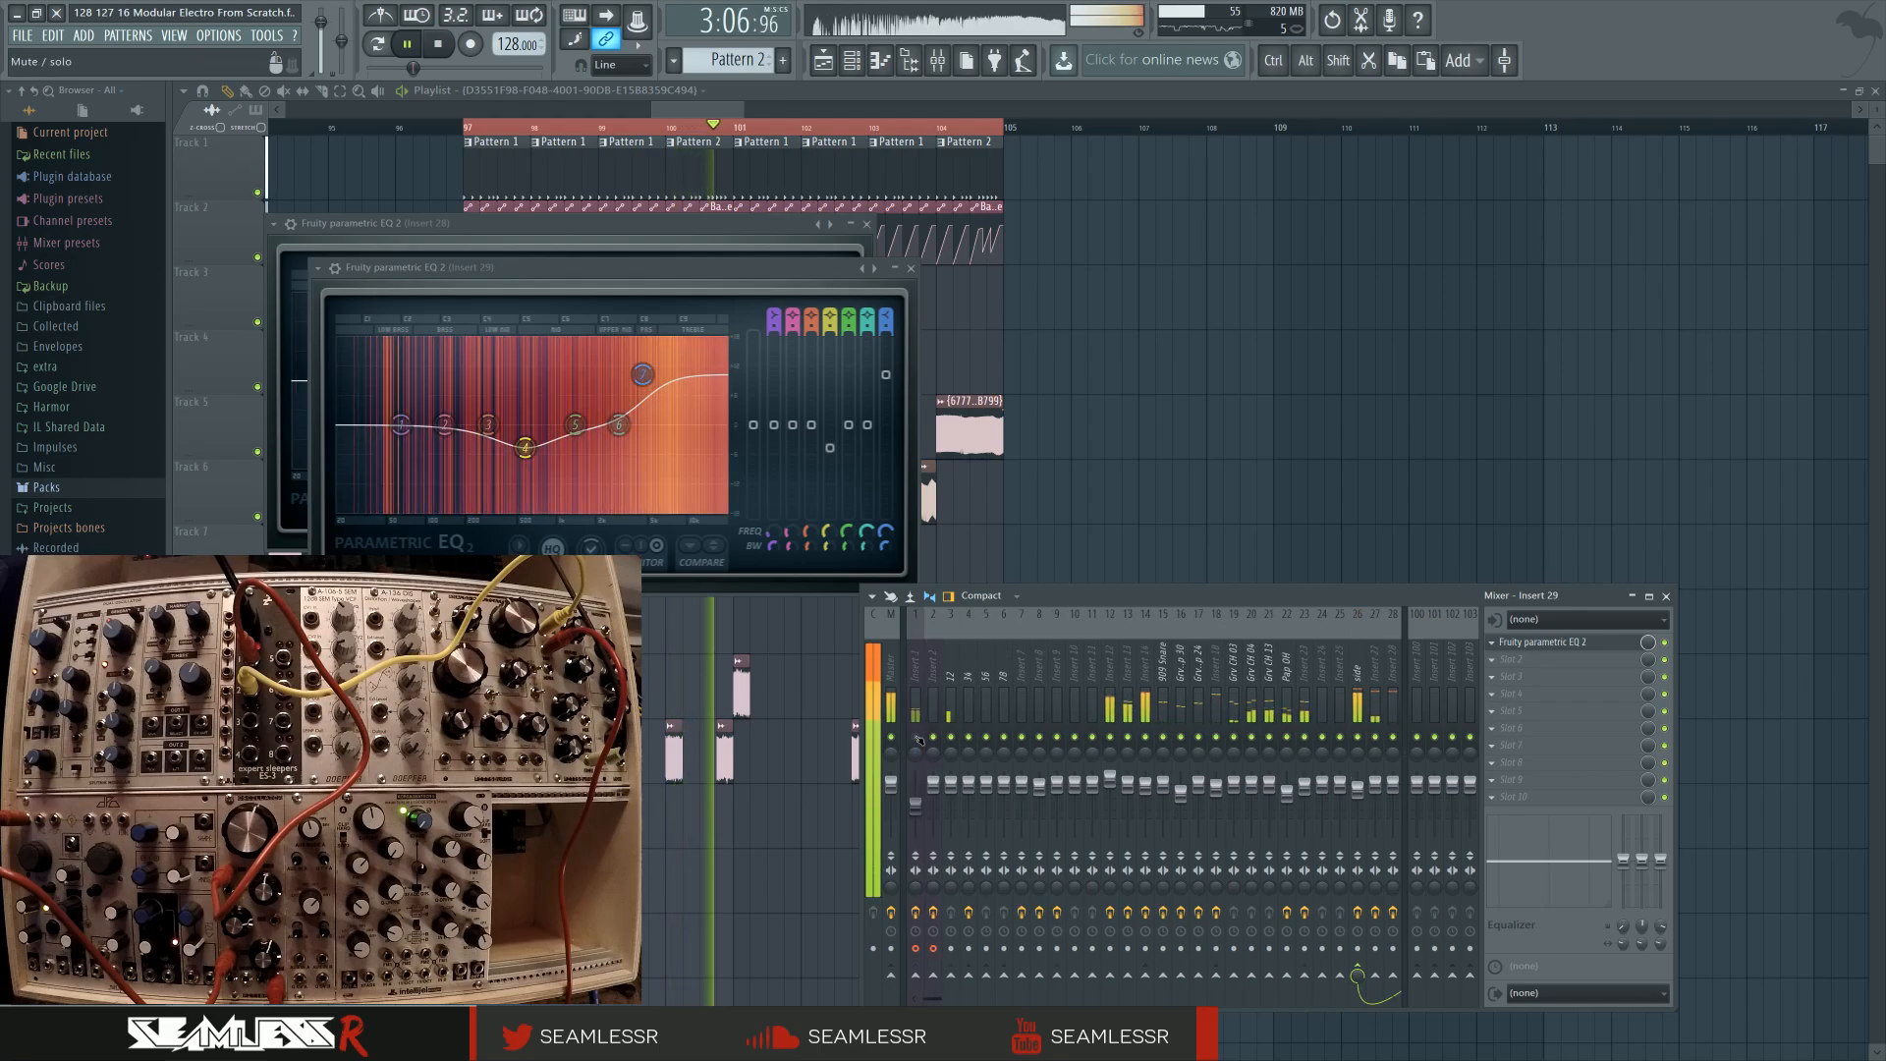
pyautogui.rightClick(1043, 528)
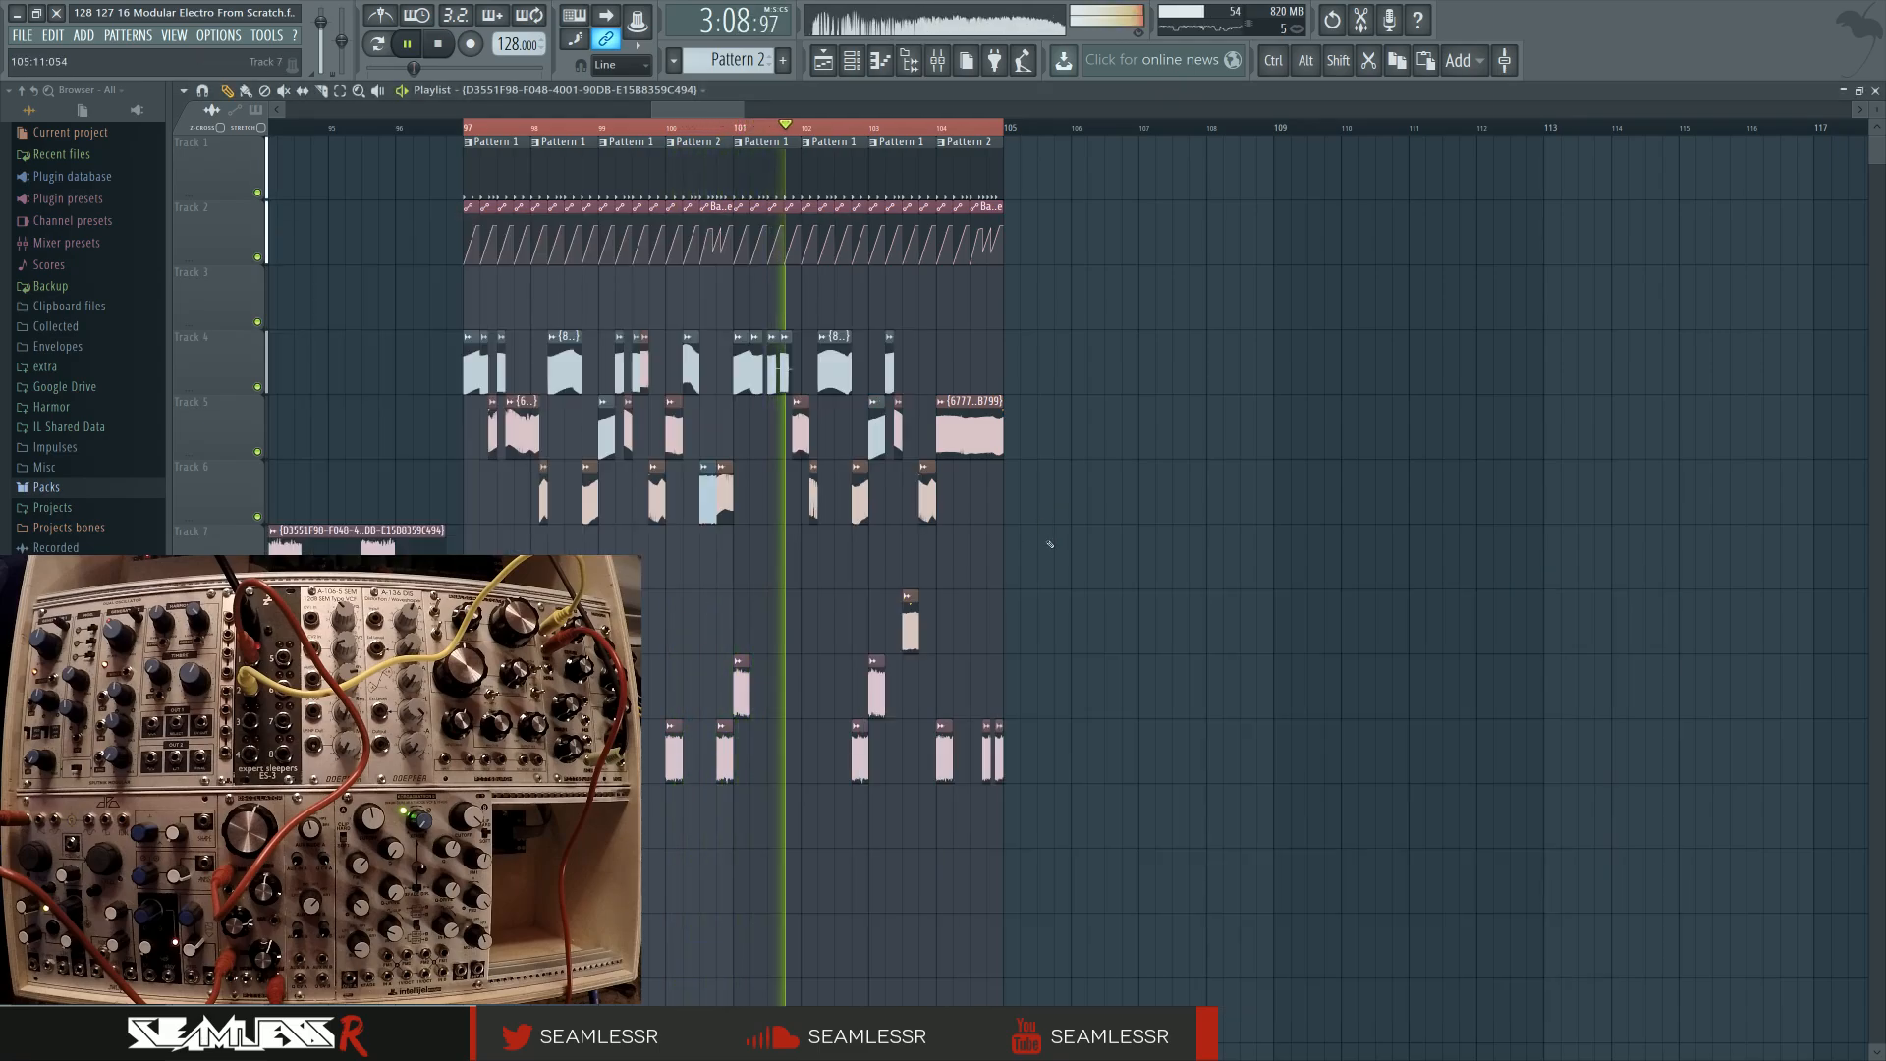
pyautogui.scroll(2, 661, 582)
pyautogui.moveTo(703, 574); pyautogui.dragTo(867, 565)
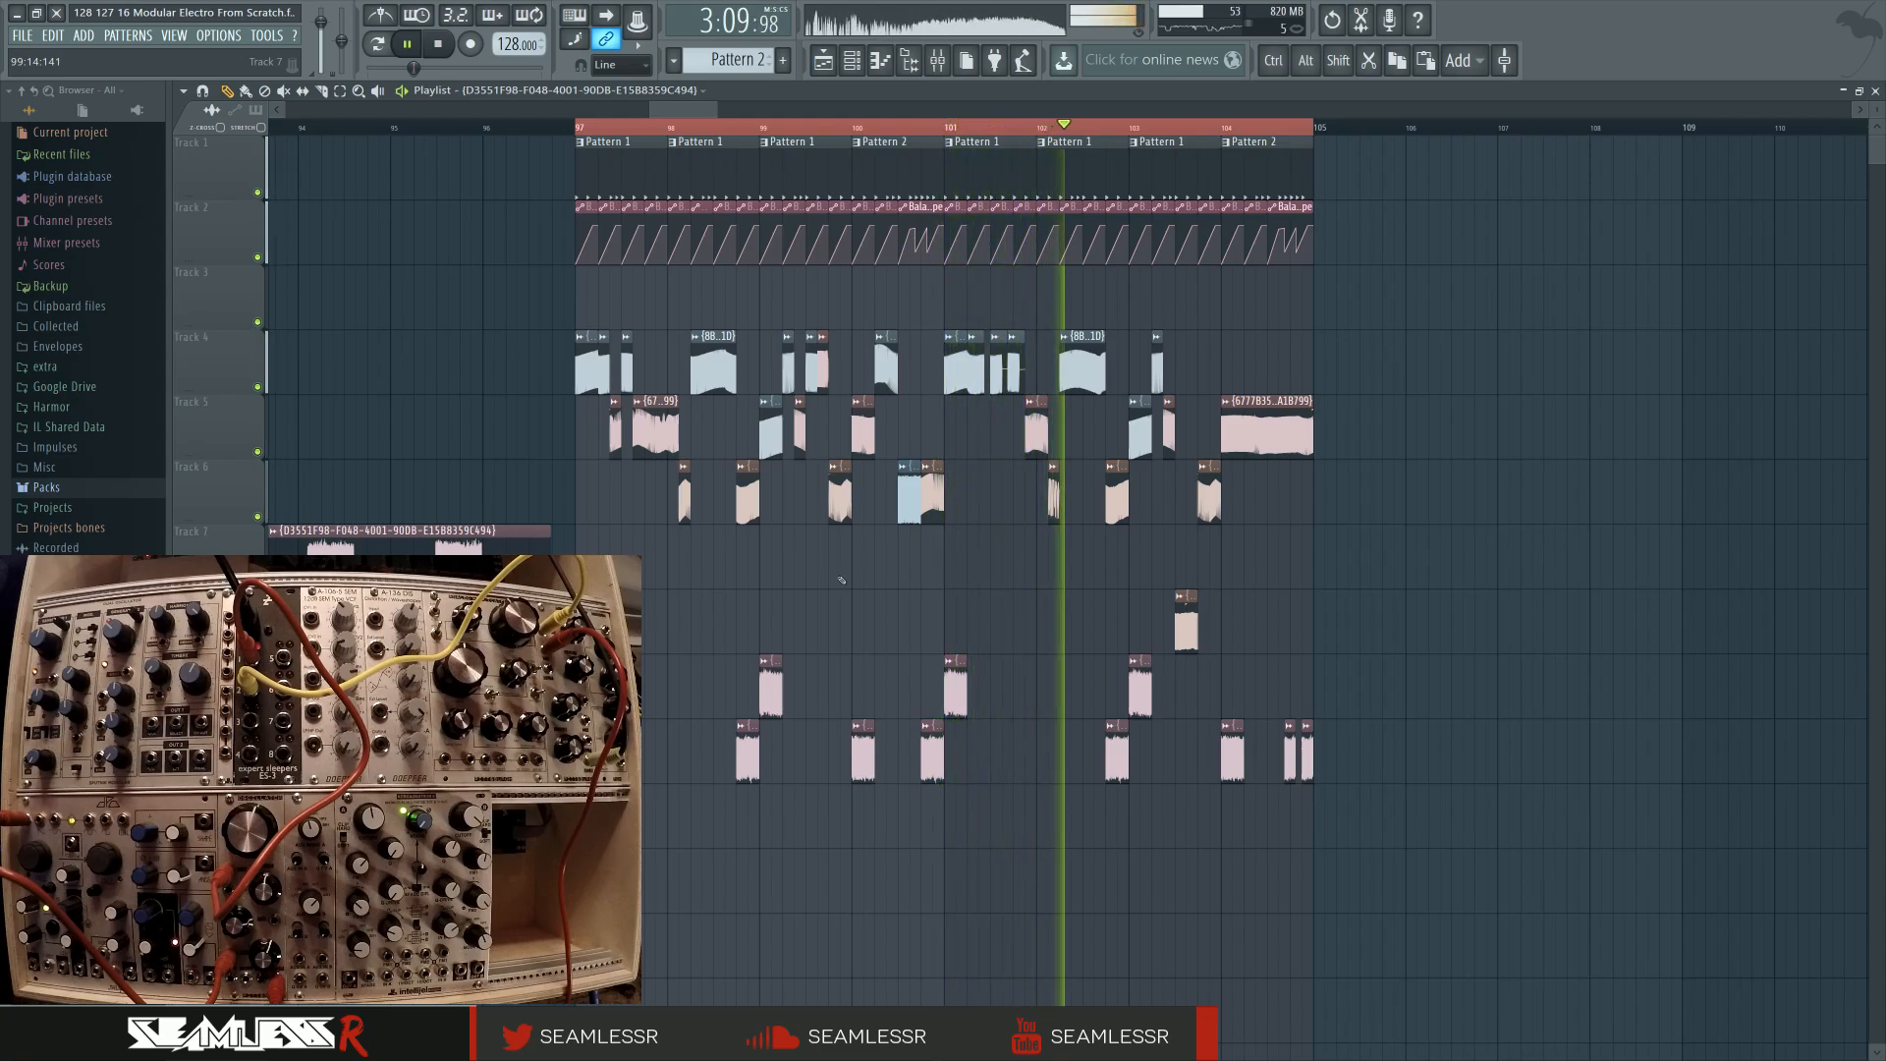
pyautogui.moveTo(833, 579); pyautogui.dragTo(921, 588)
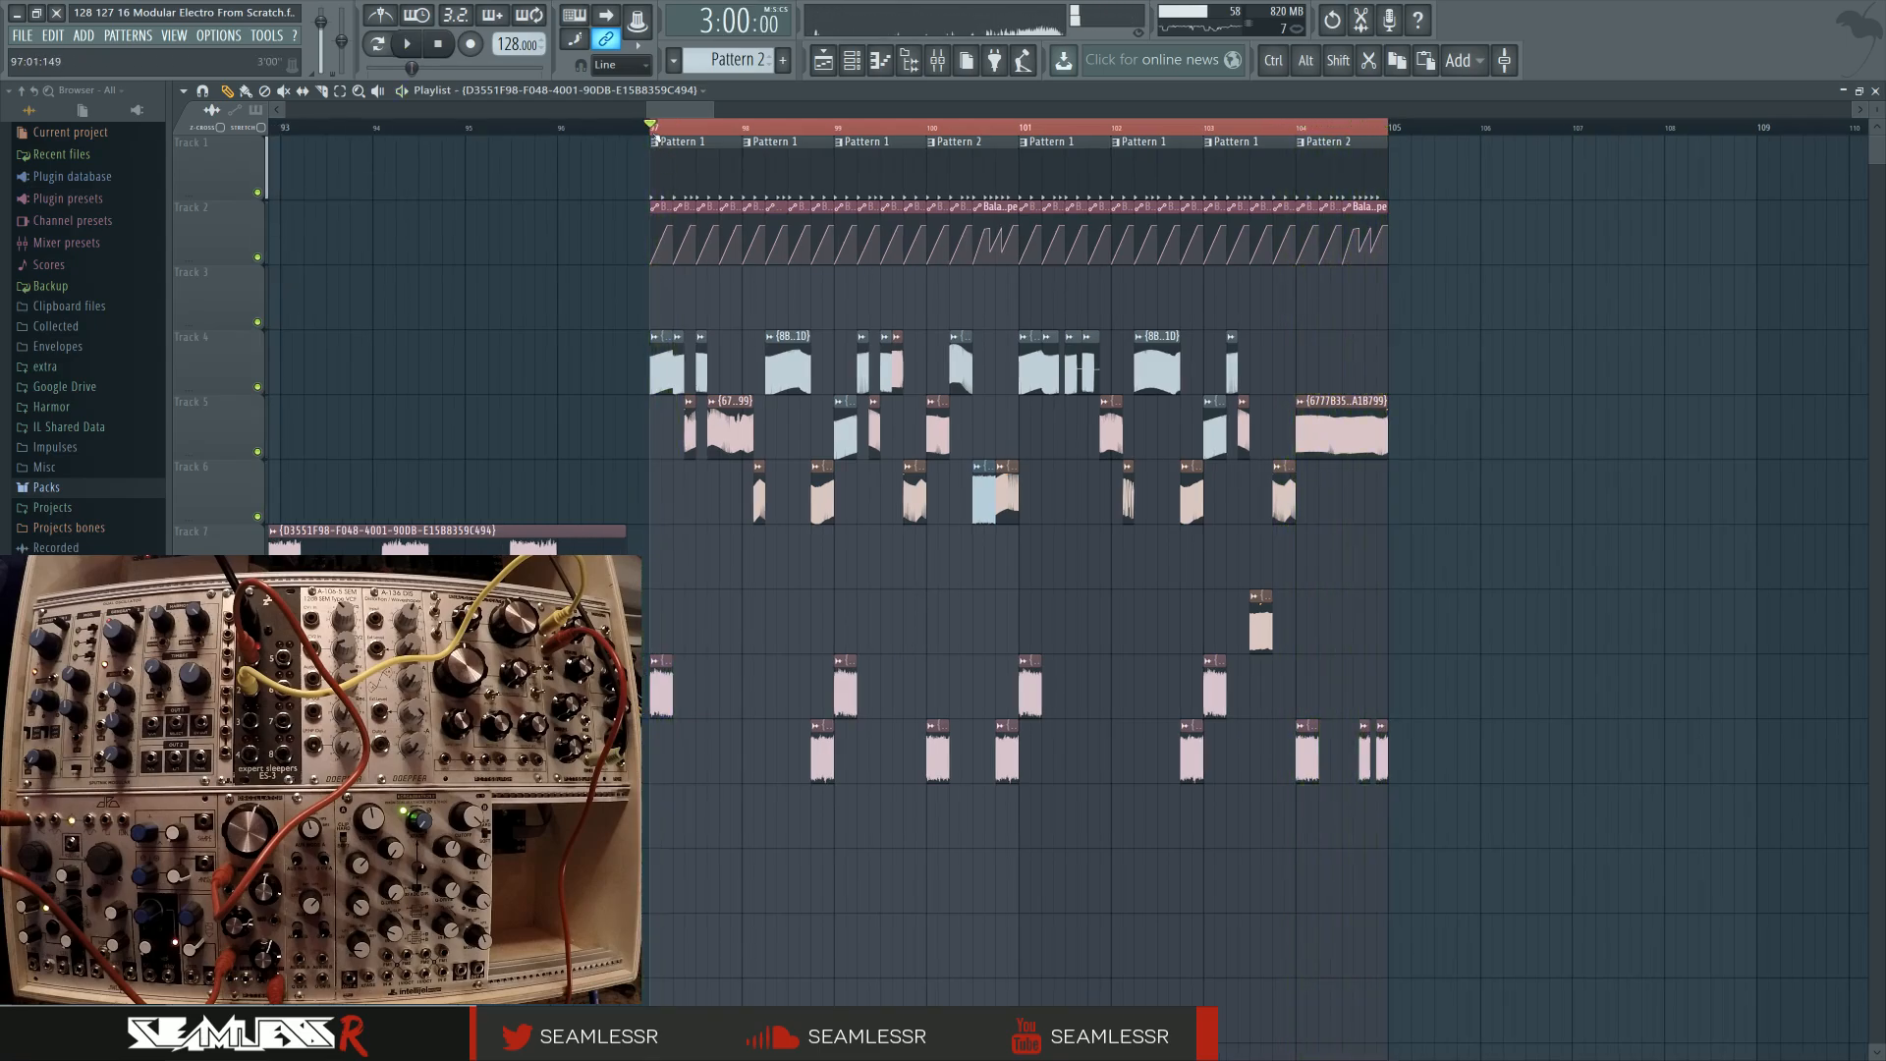
# Reopen the mixer and inspect the levels and effect slots of the drum inserts, including 23 and 18, during playback
pyautogui.press('F9')
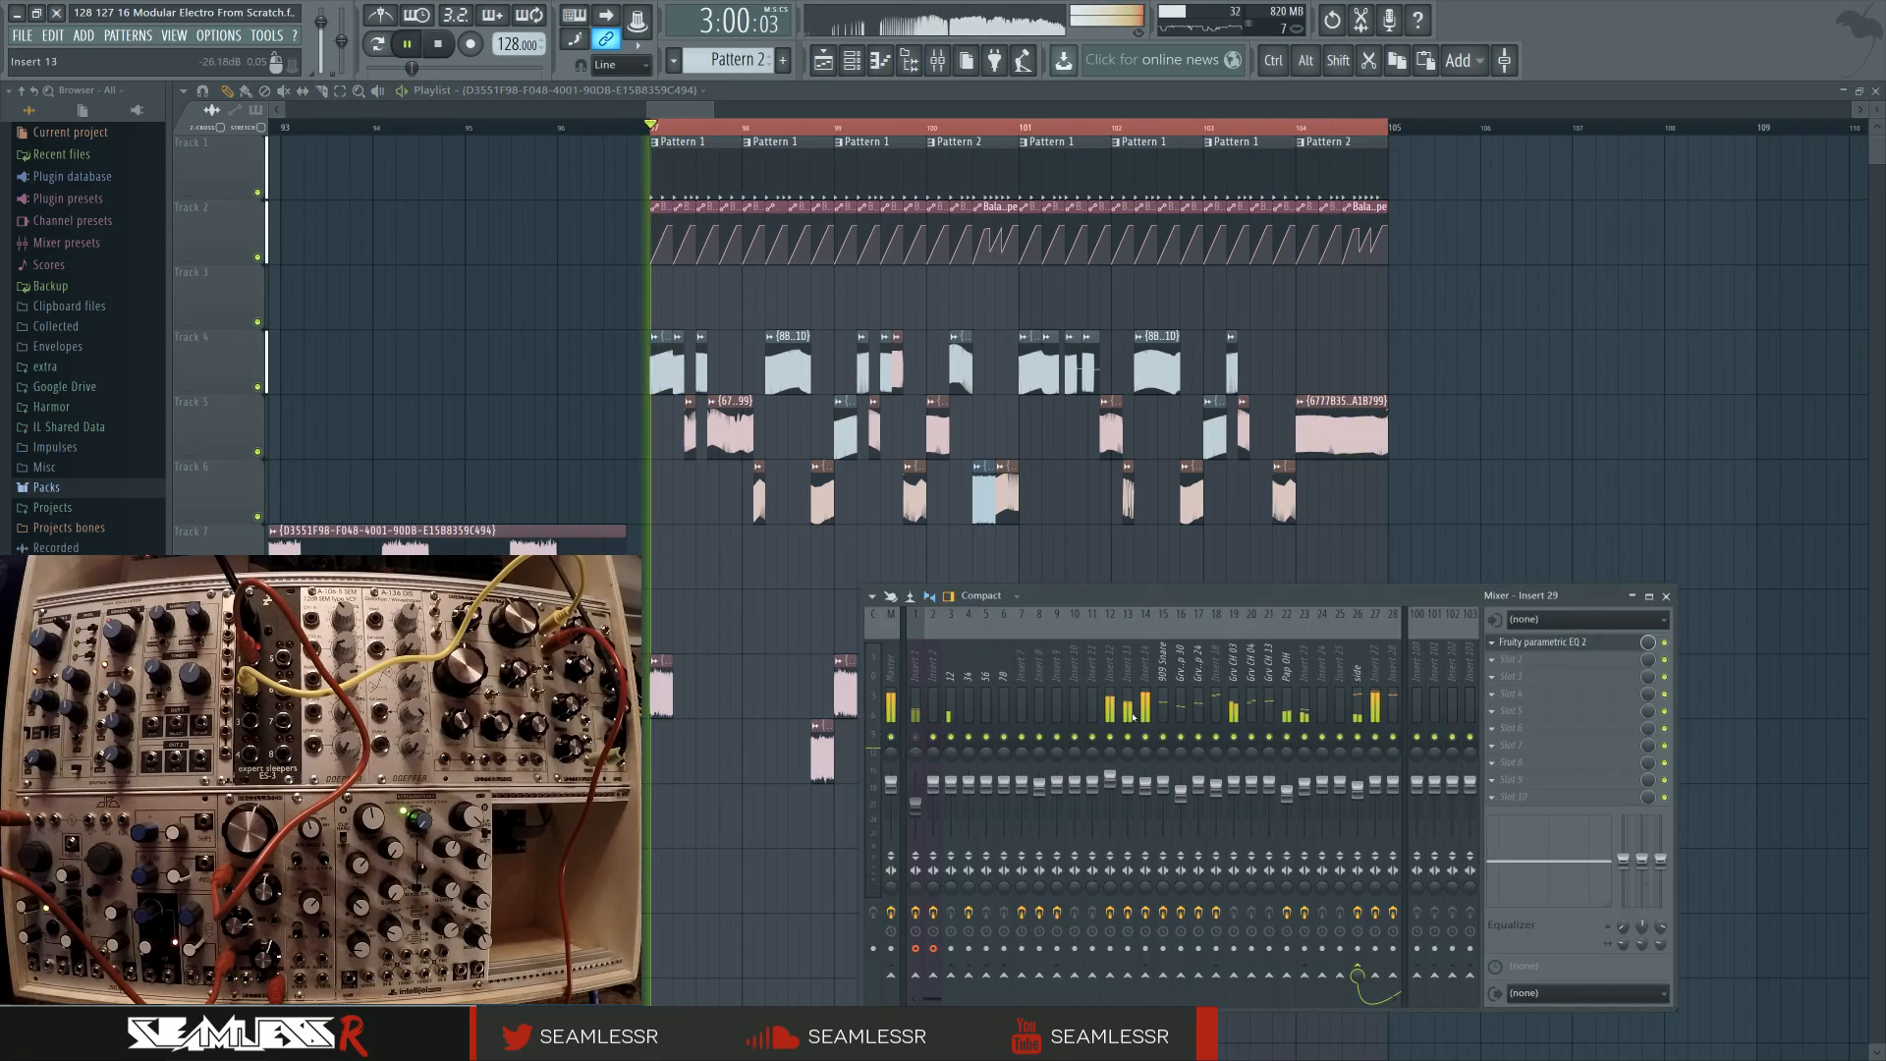
pyautogui.click(1304, 674)
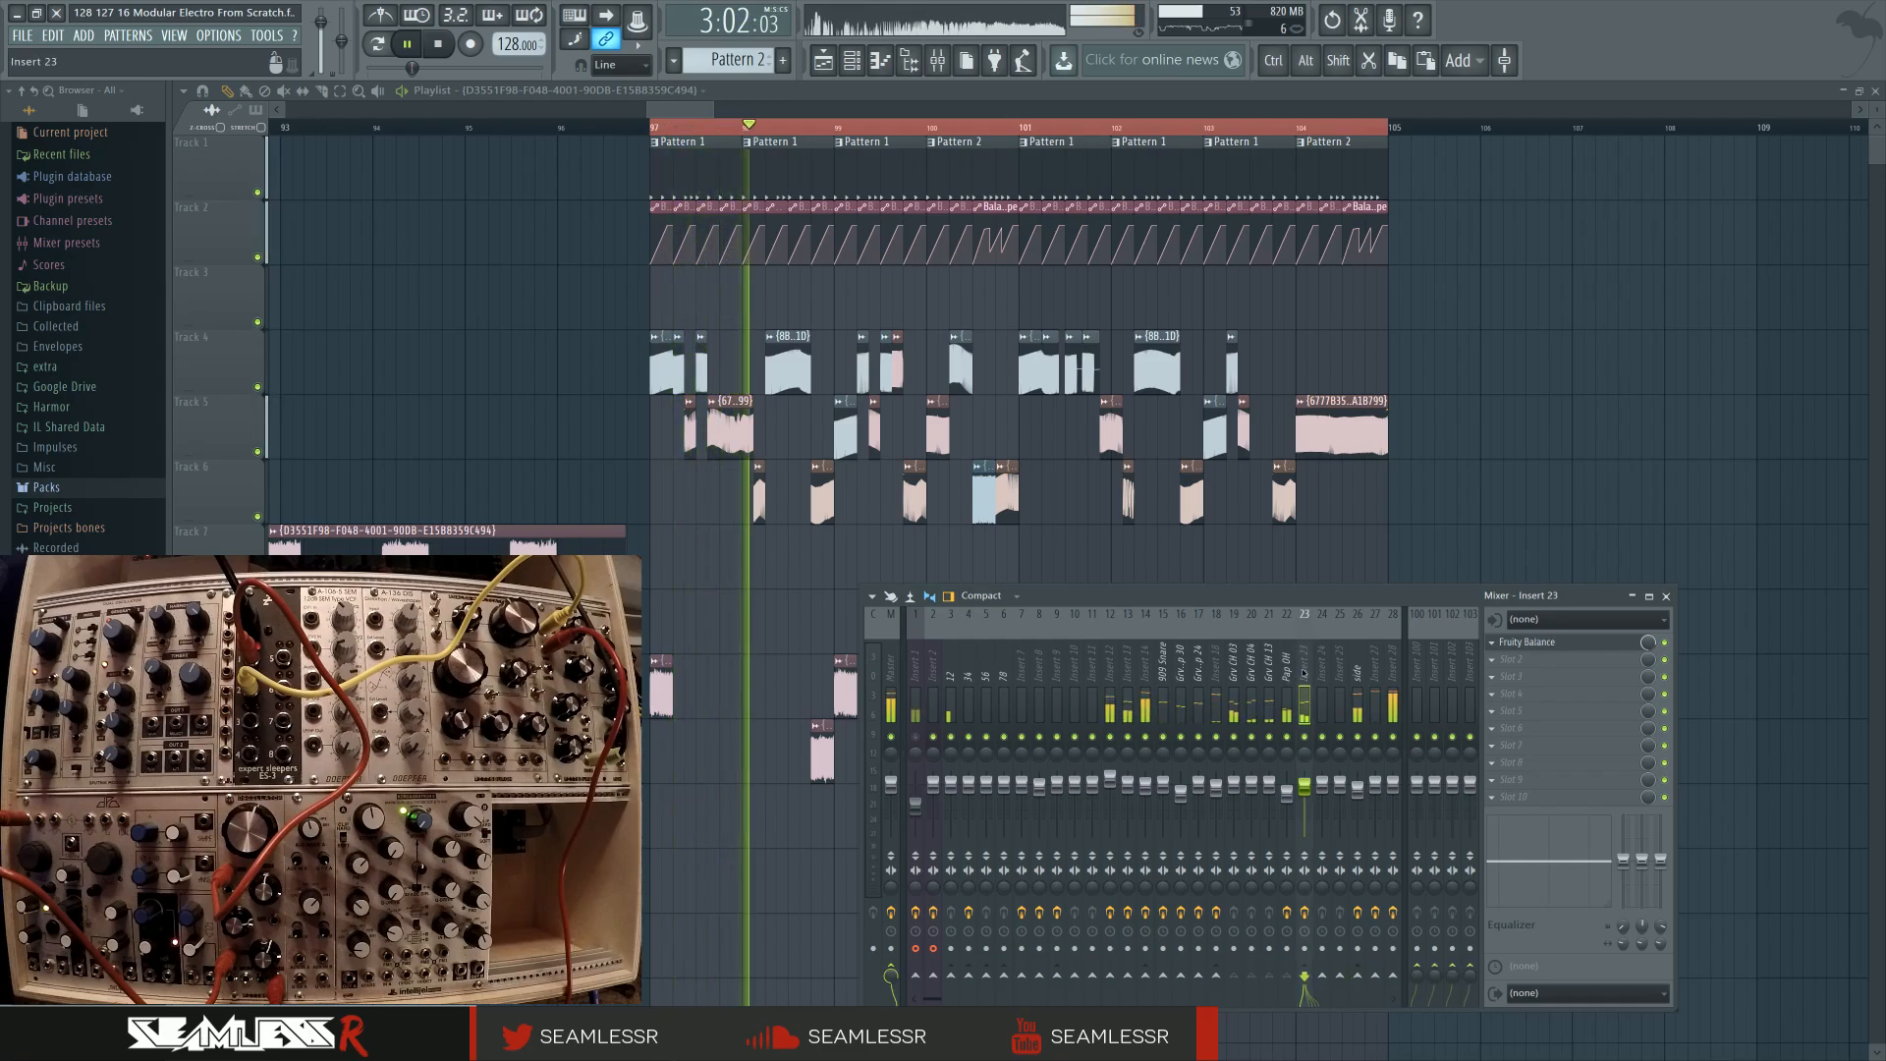
pyautogui.scroll(-3, 1303, 674)
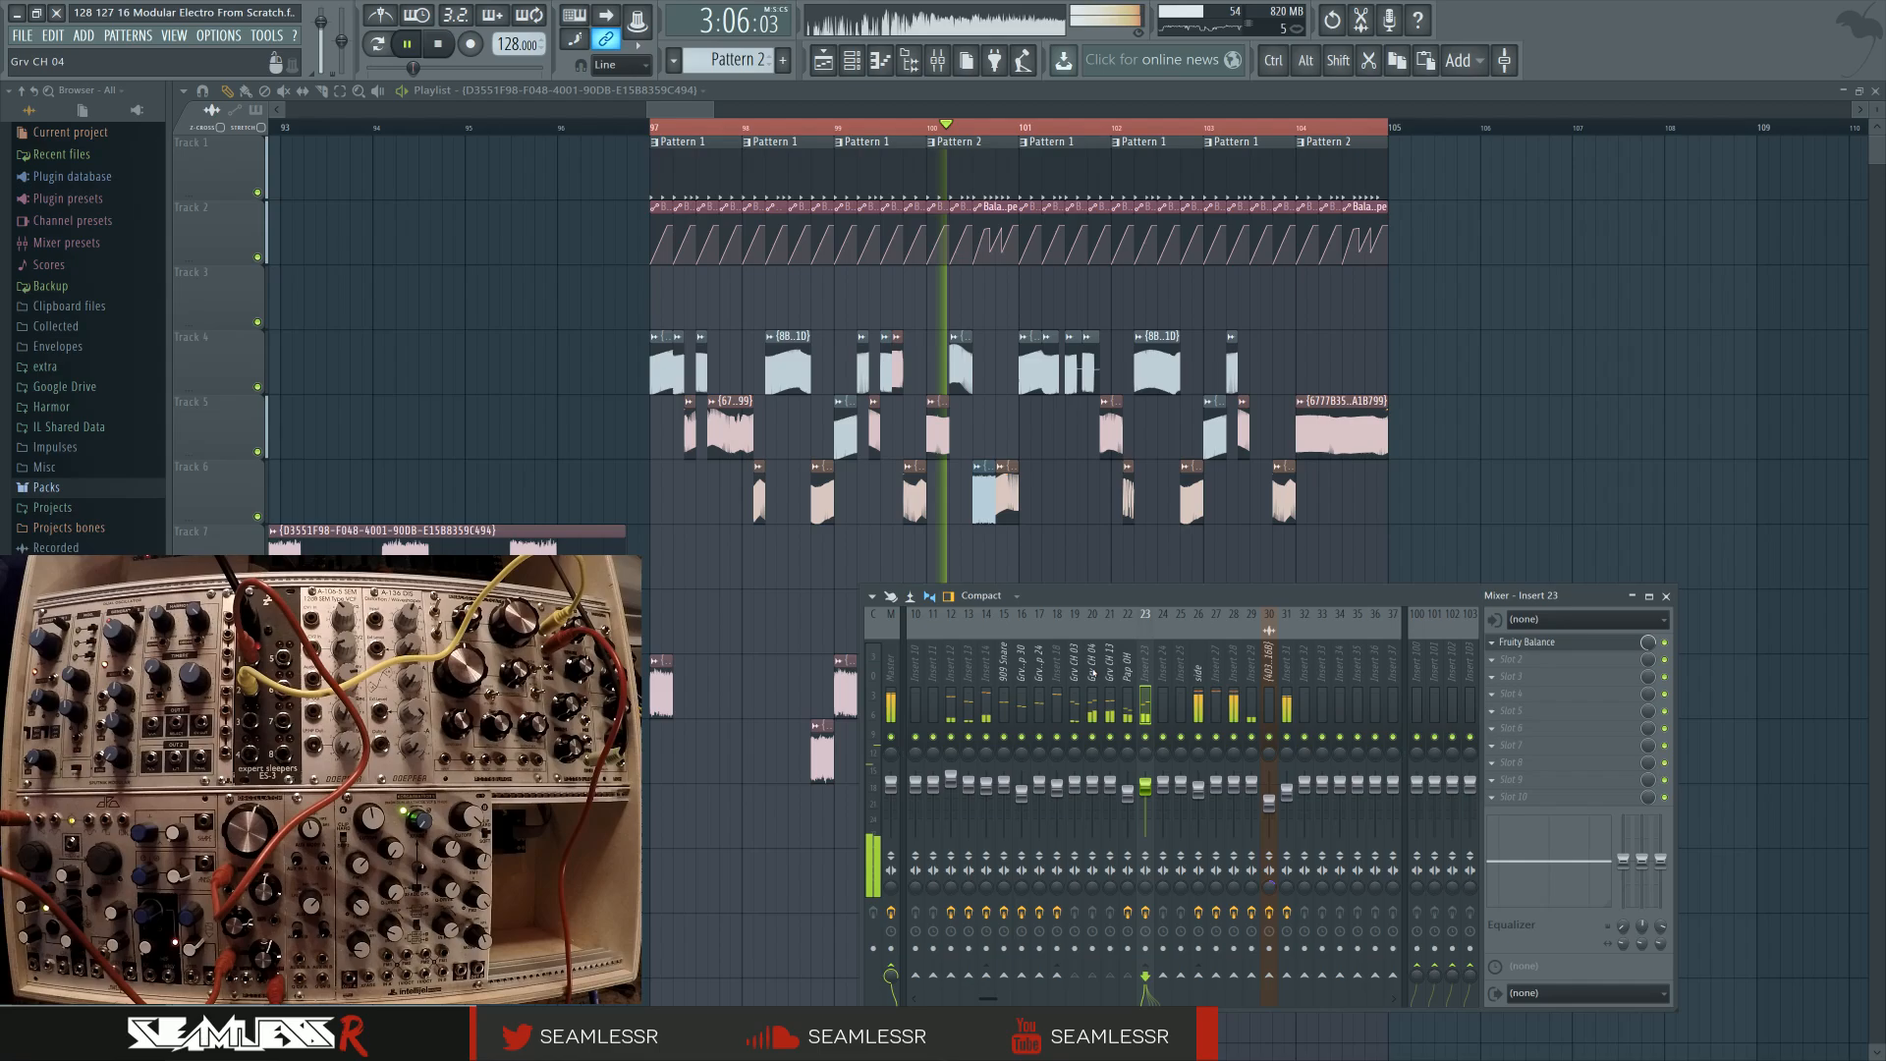
pyautogui.click(984, 672)
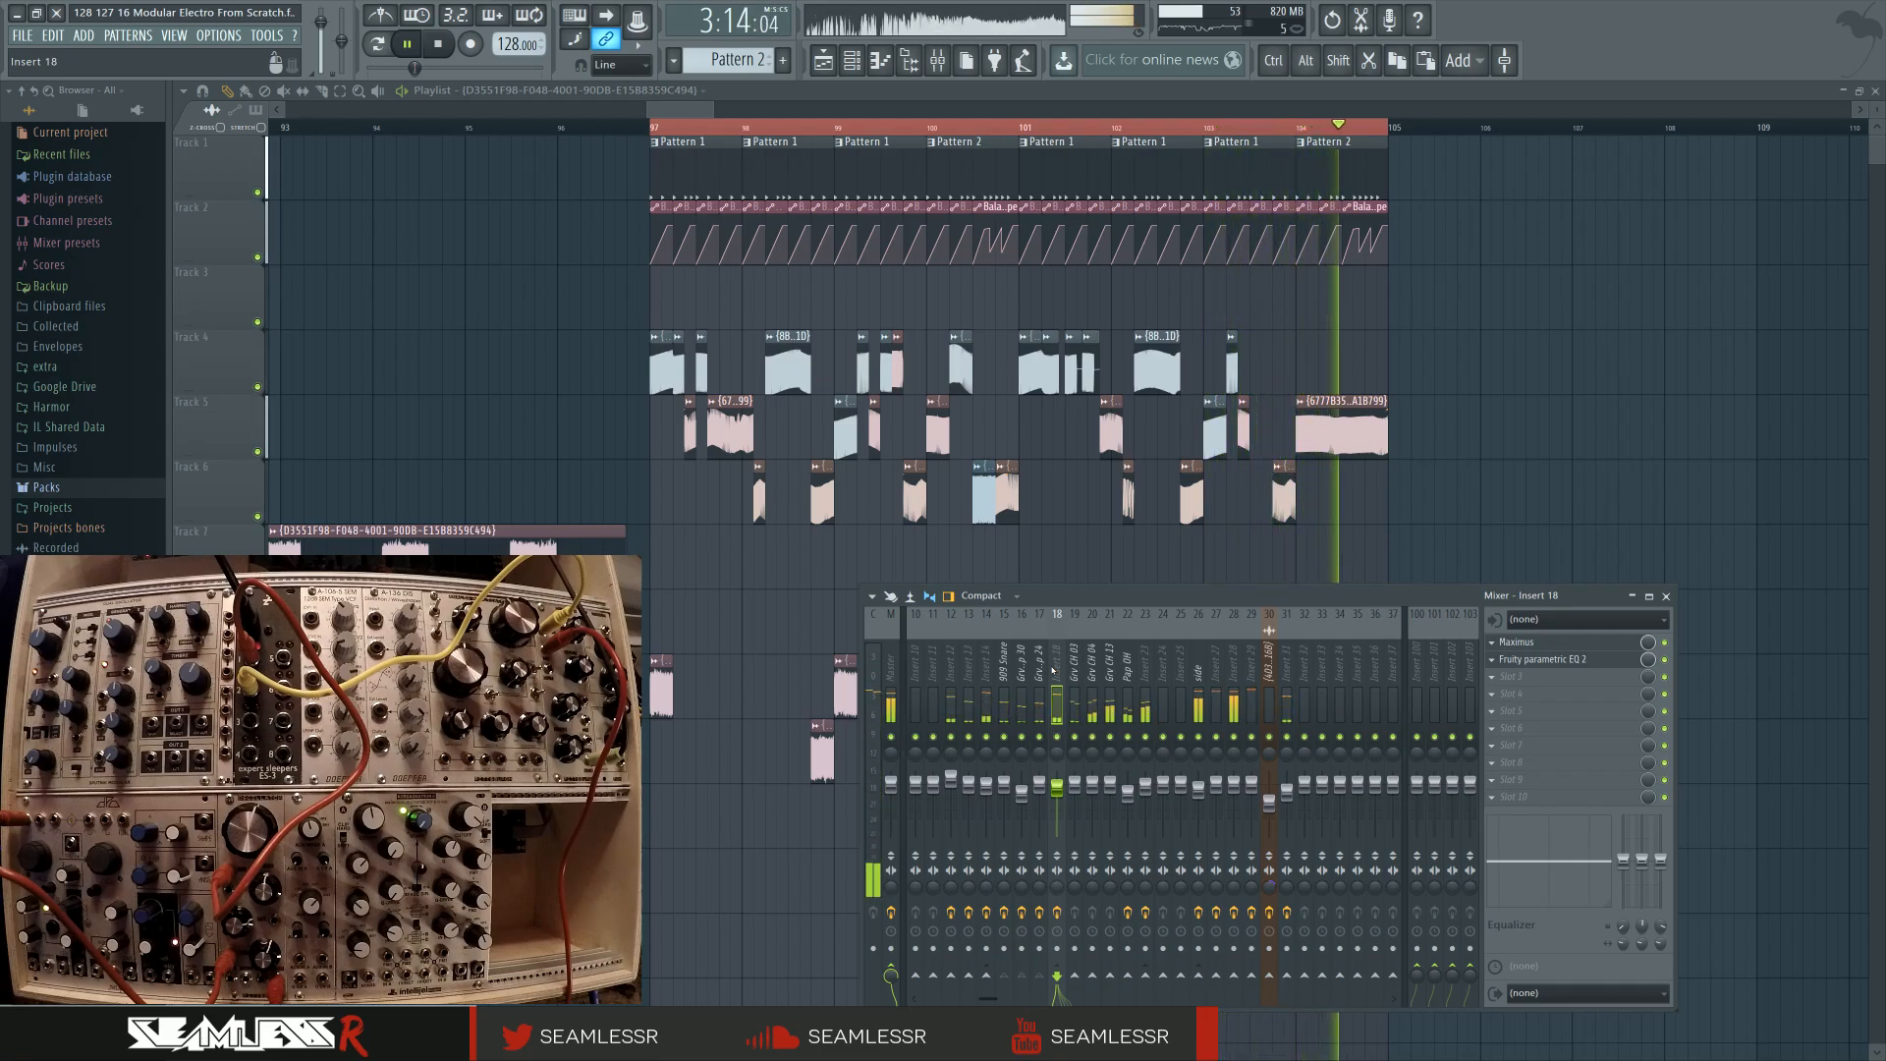
# Select the Master channel and open the Fruity Limiter in its slot 10
pyautogui.click(891, 668)
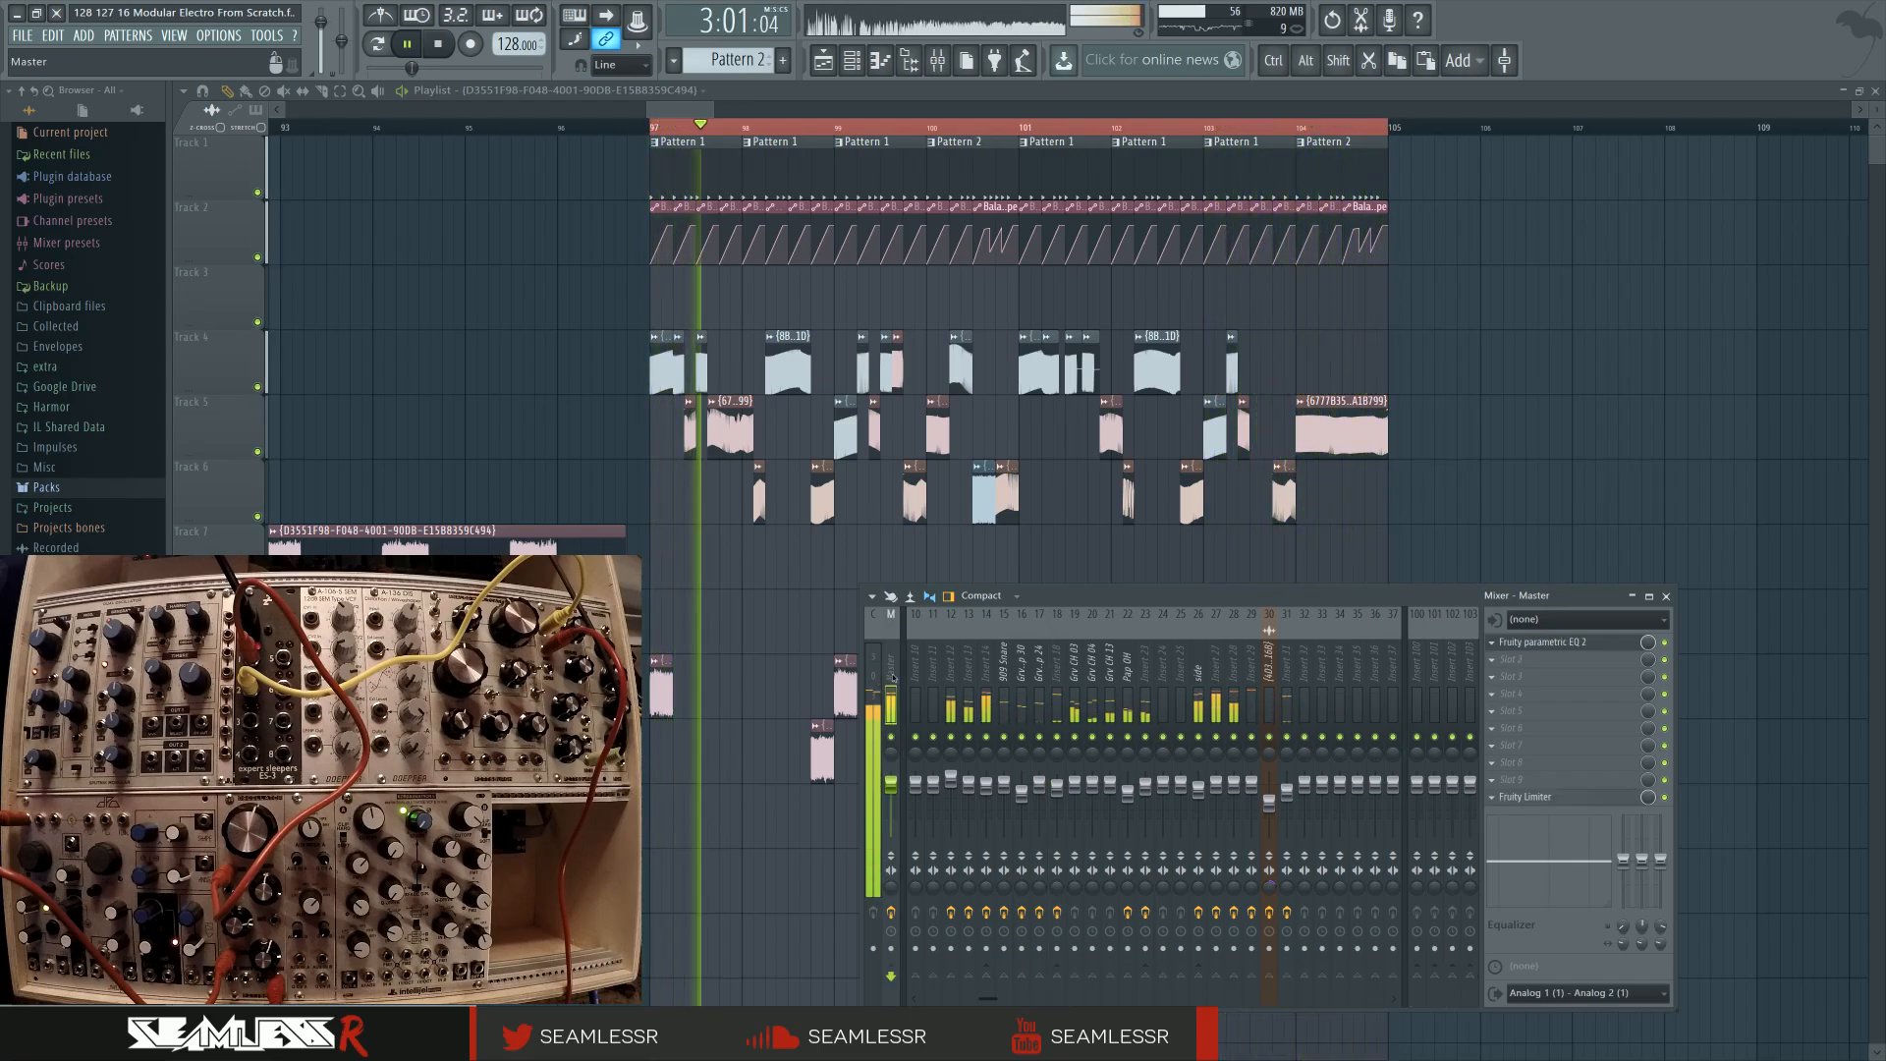
pyautogui.click(1492, 797)
pyautogui.click(1497, 797)
pyautogui.click(1496, 797)
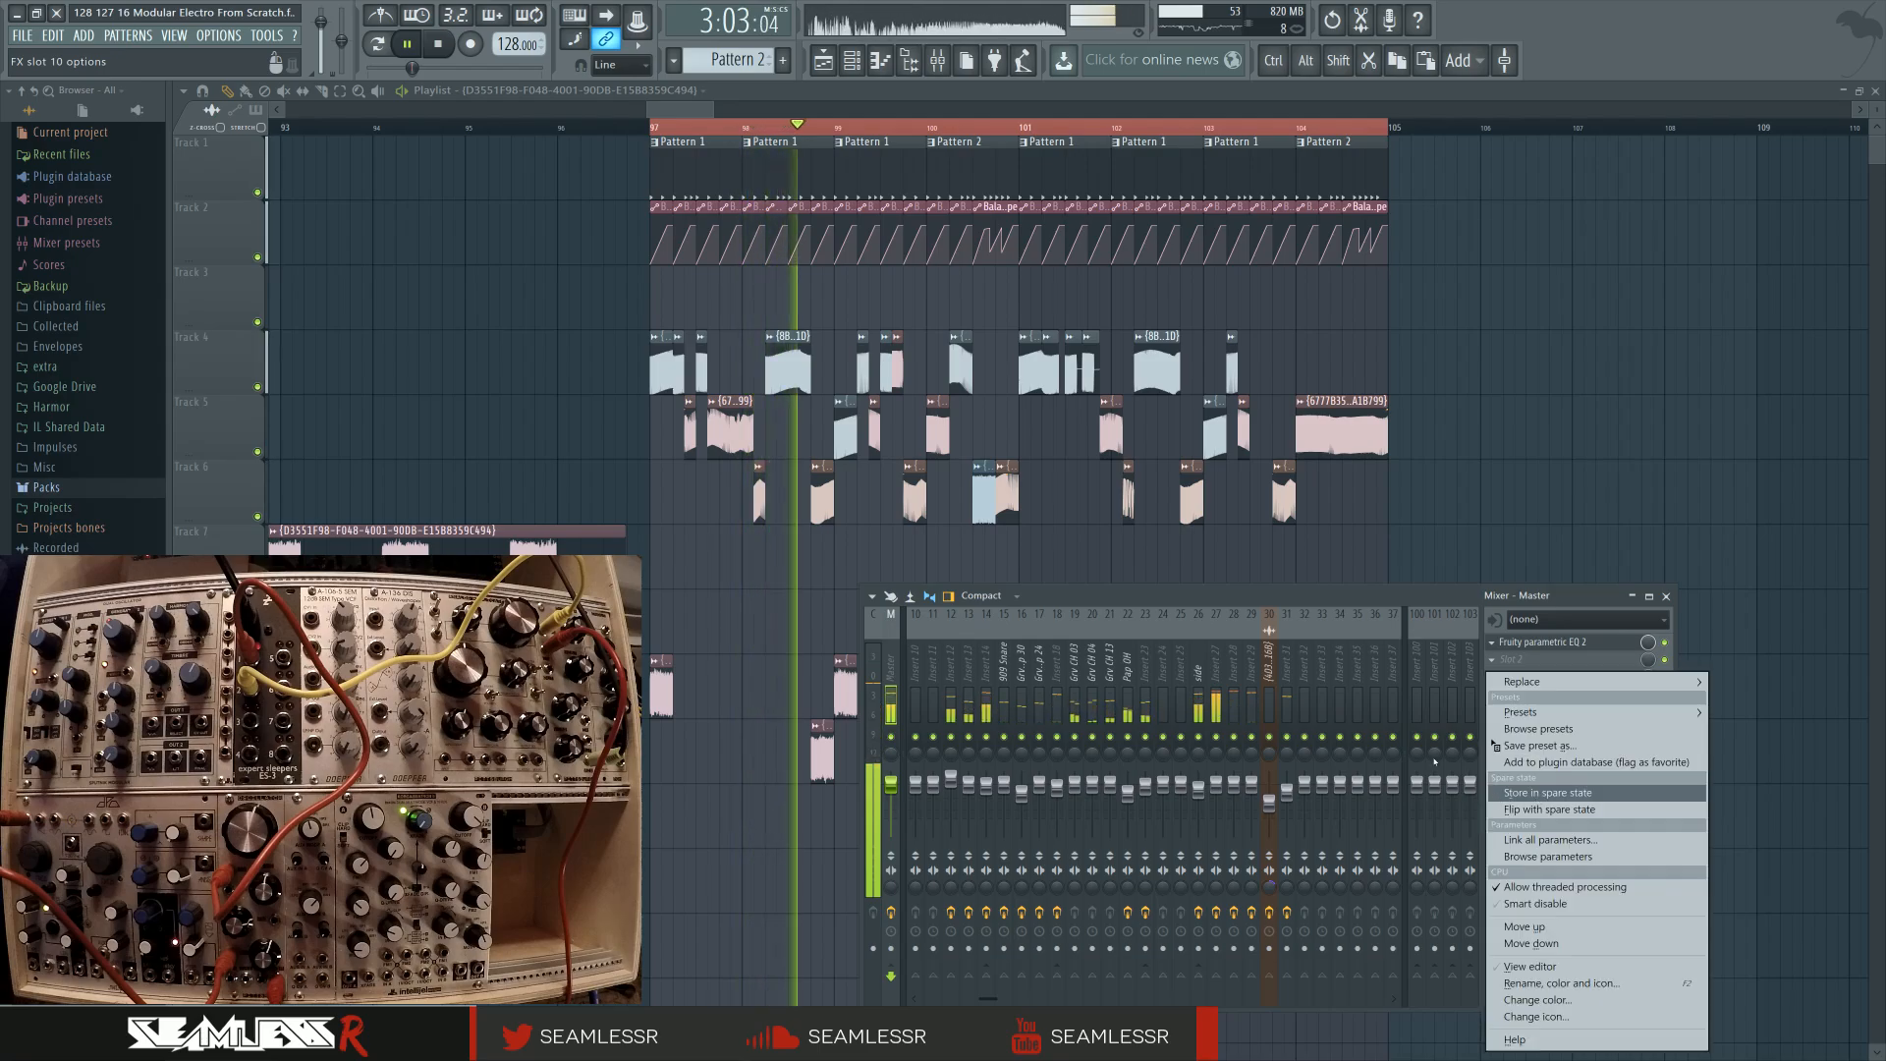
pyautogui.press('Escape')
pyautogui.click(1540, 797)
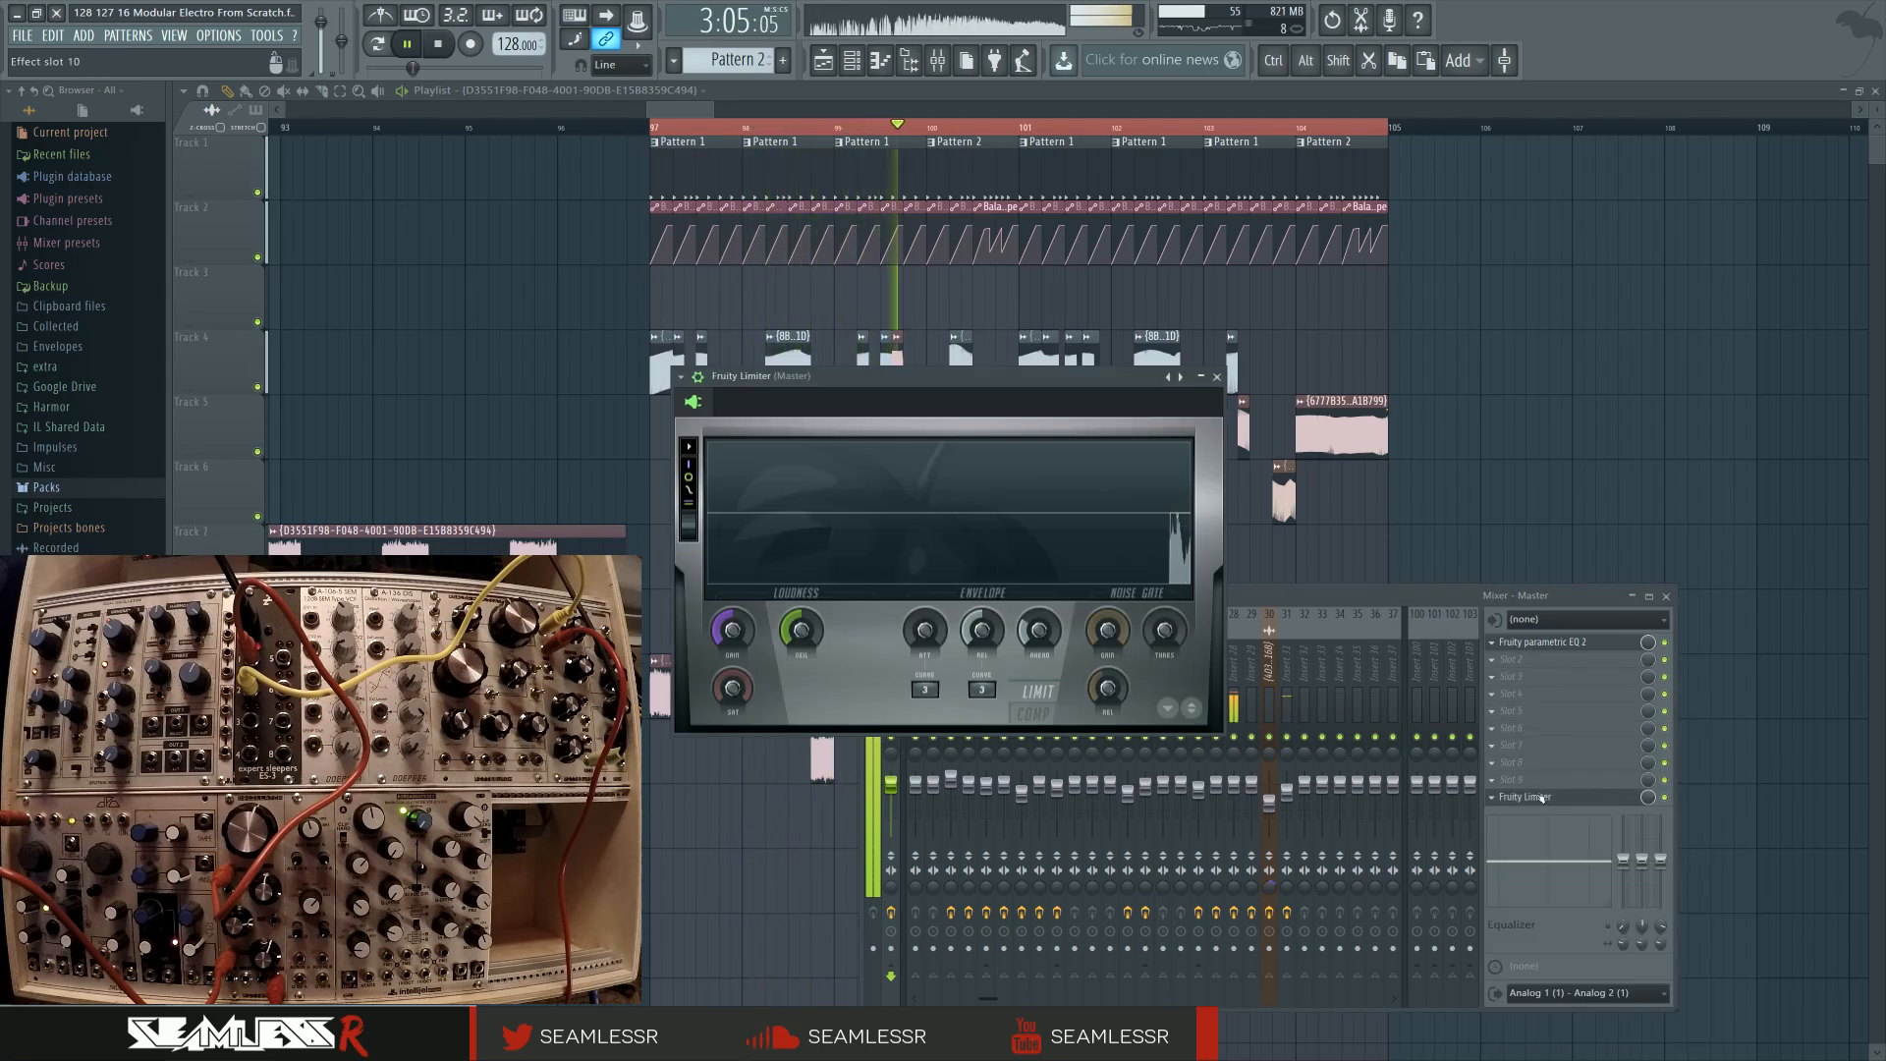
# Open the Master's Fruity Parametric EQ 2, watch it alongside the Fruity Limiter during playback, and stop playback
pyautogui.click(1552, 642)
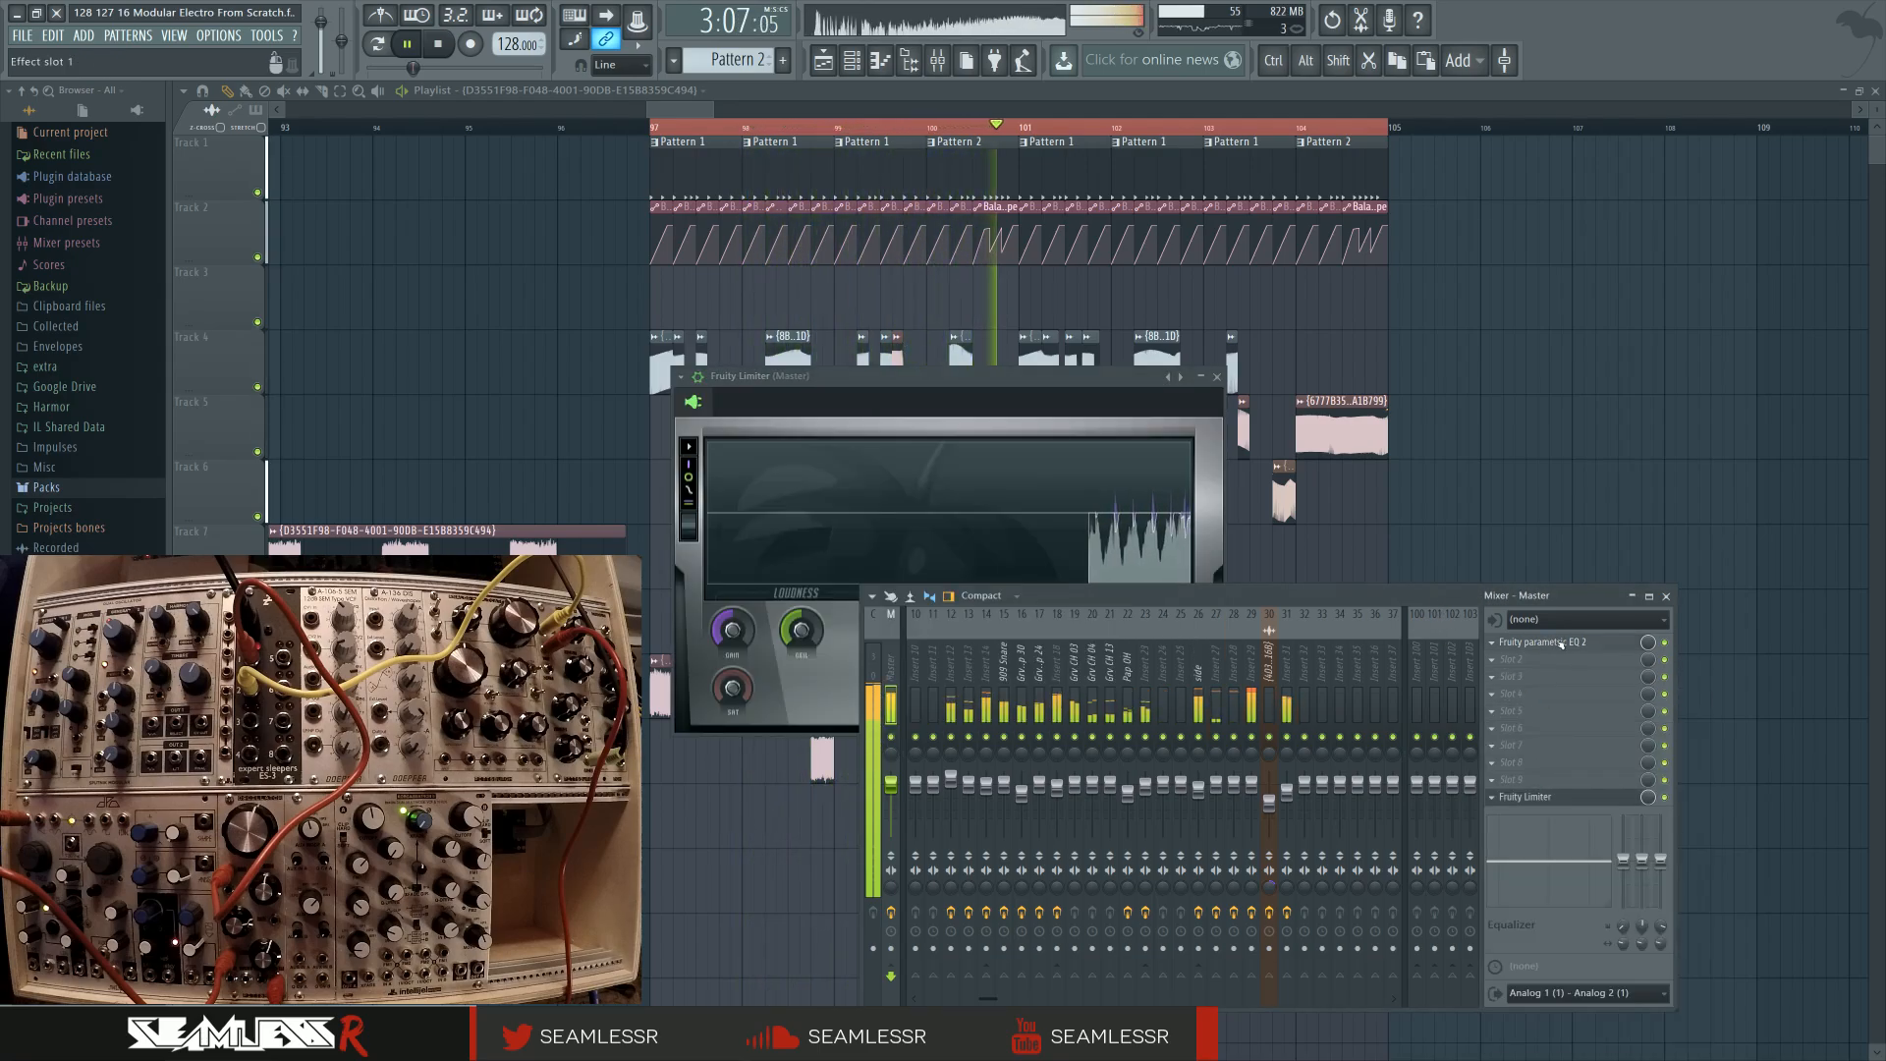
pyautogui.click(1562, 645)
pyautogui.click(972, 401)
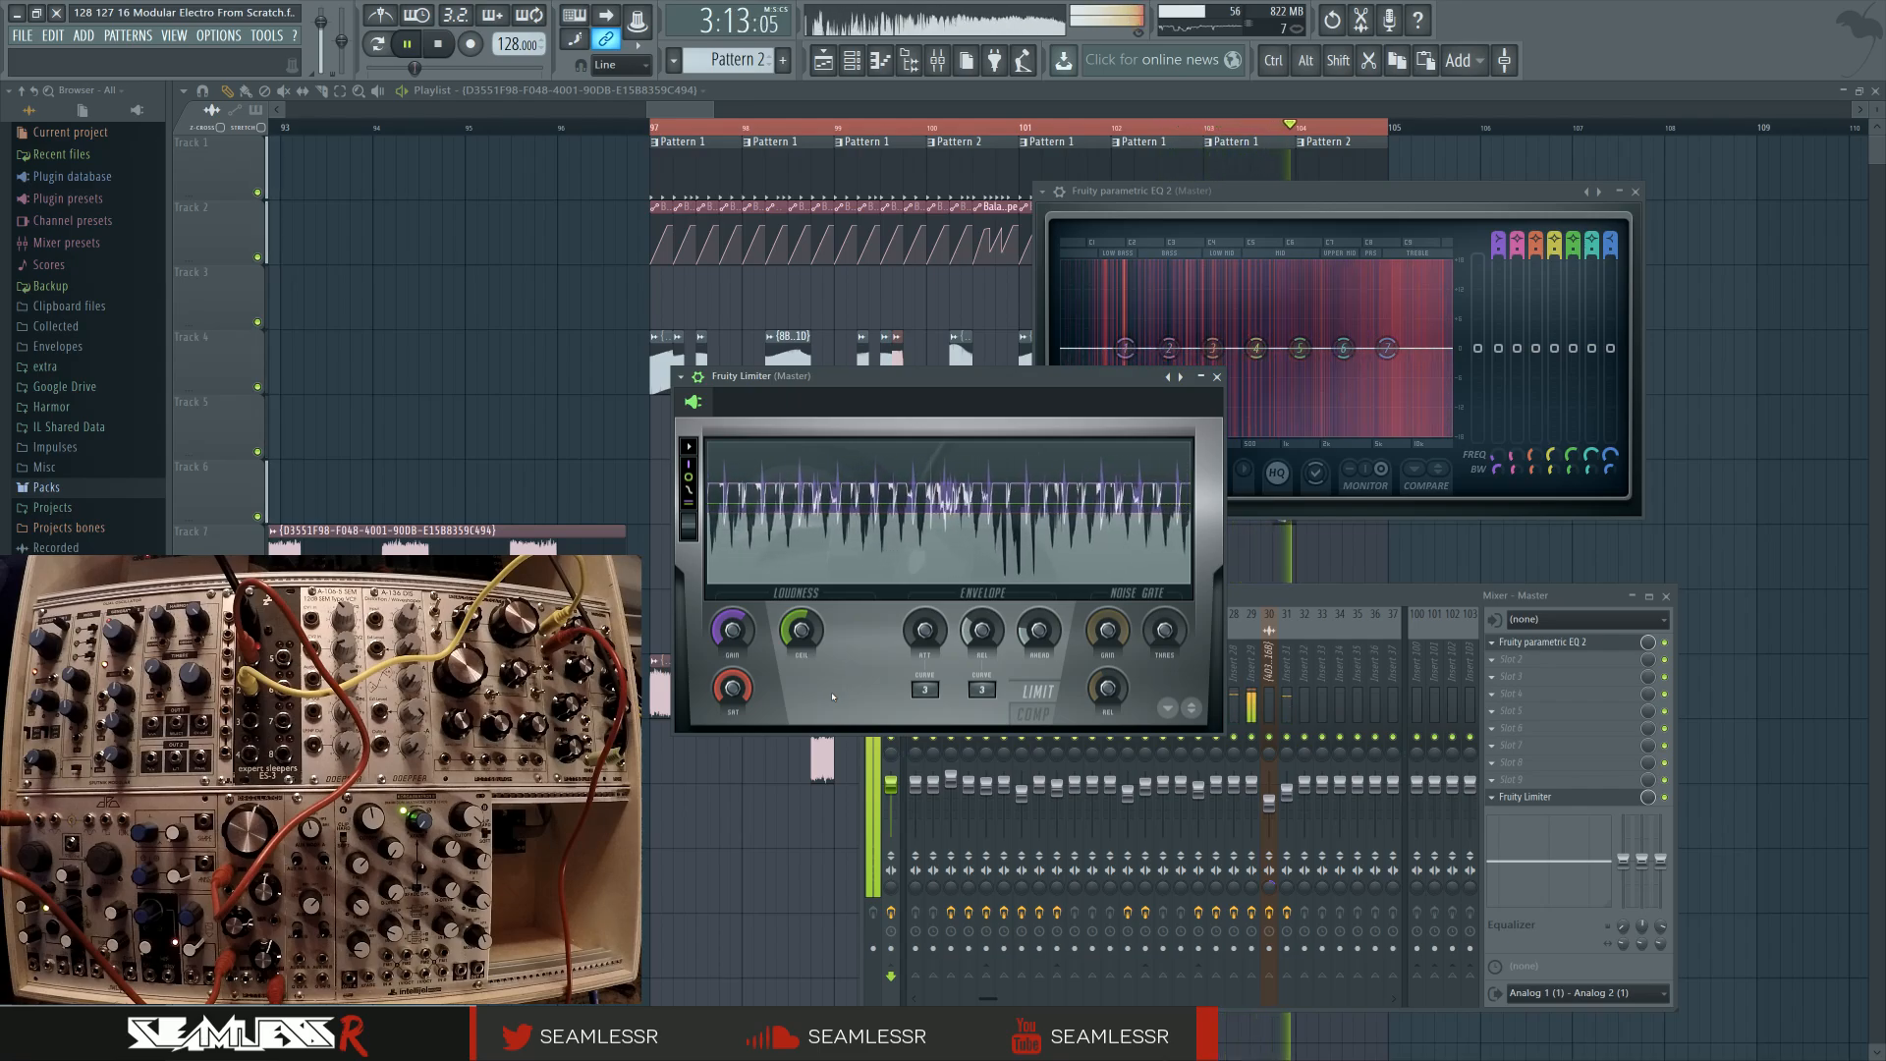
pyautogui.press('space')
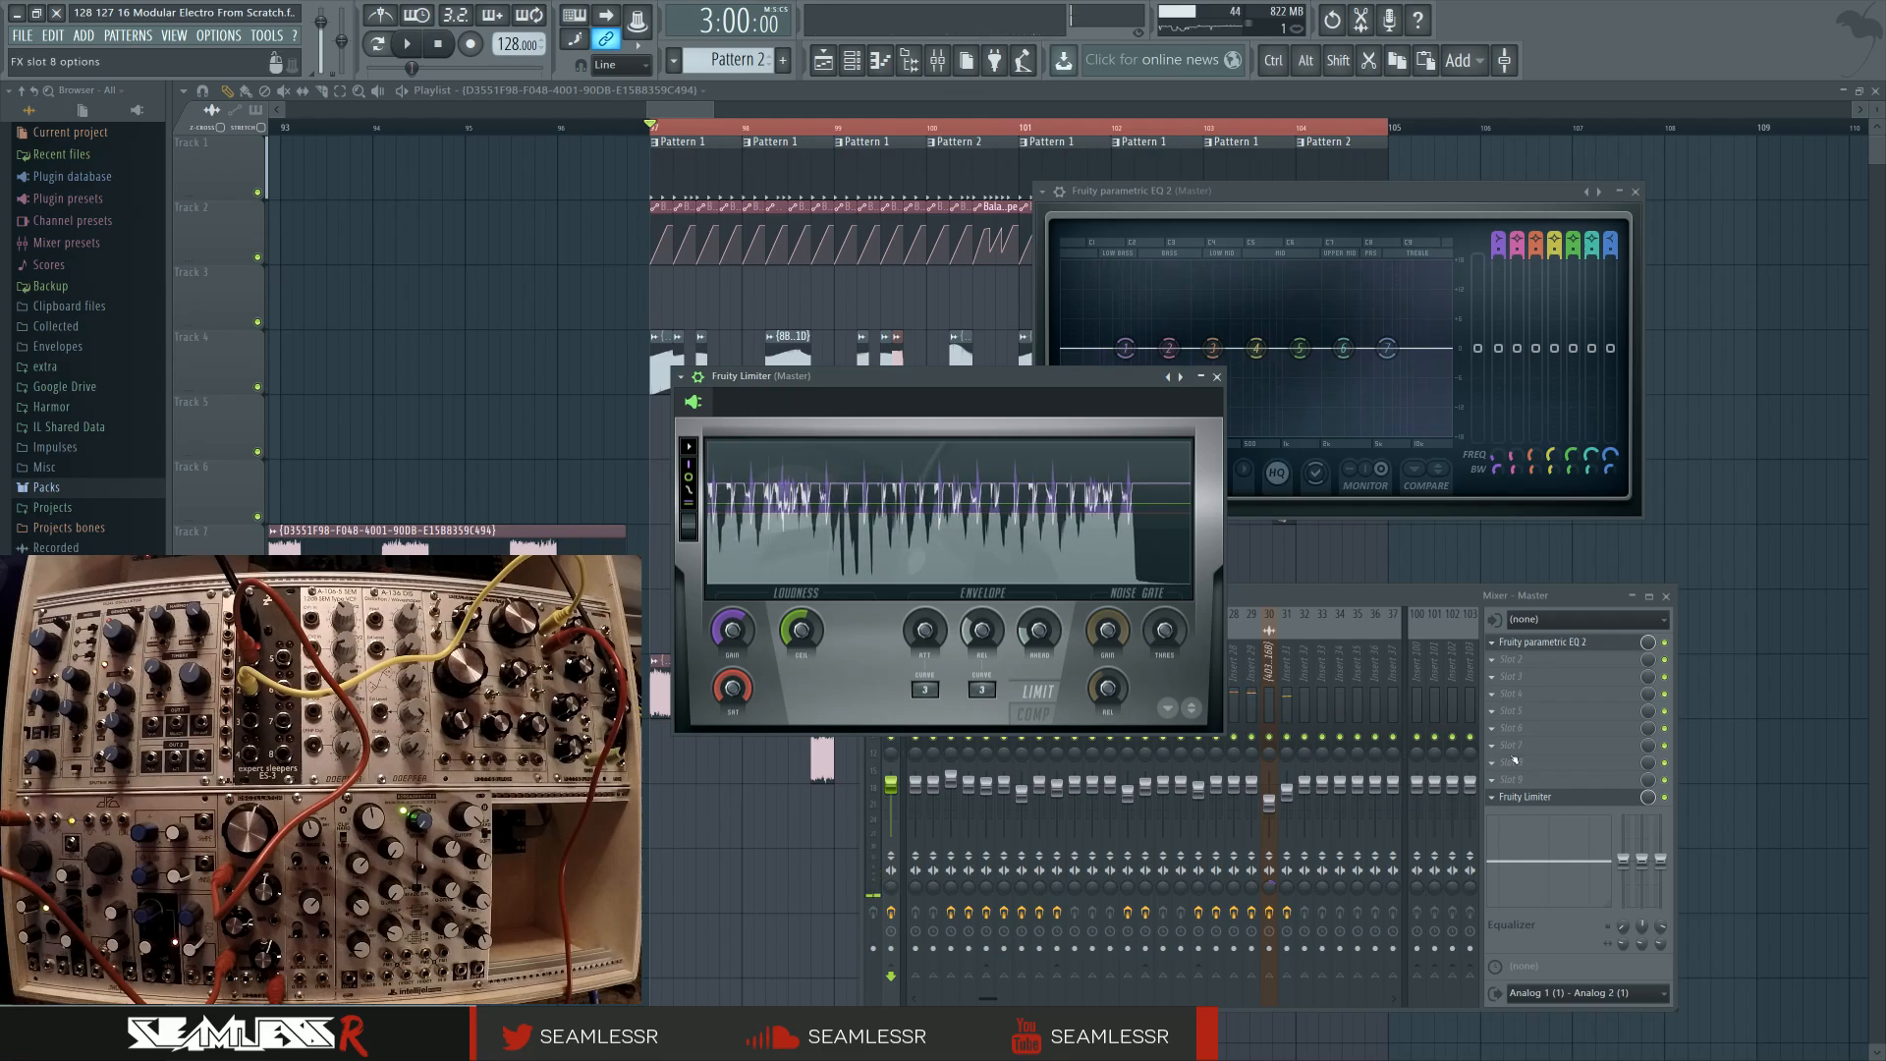
# Replace the Fruity Limiter in slot 10 of the Master channel with Maximus and reposition its window
pyautogui.click(1504, 801)
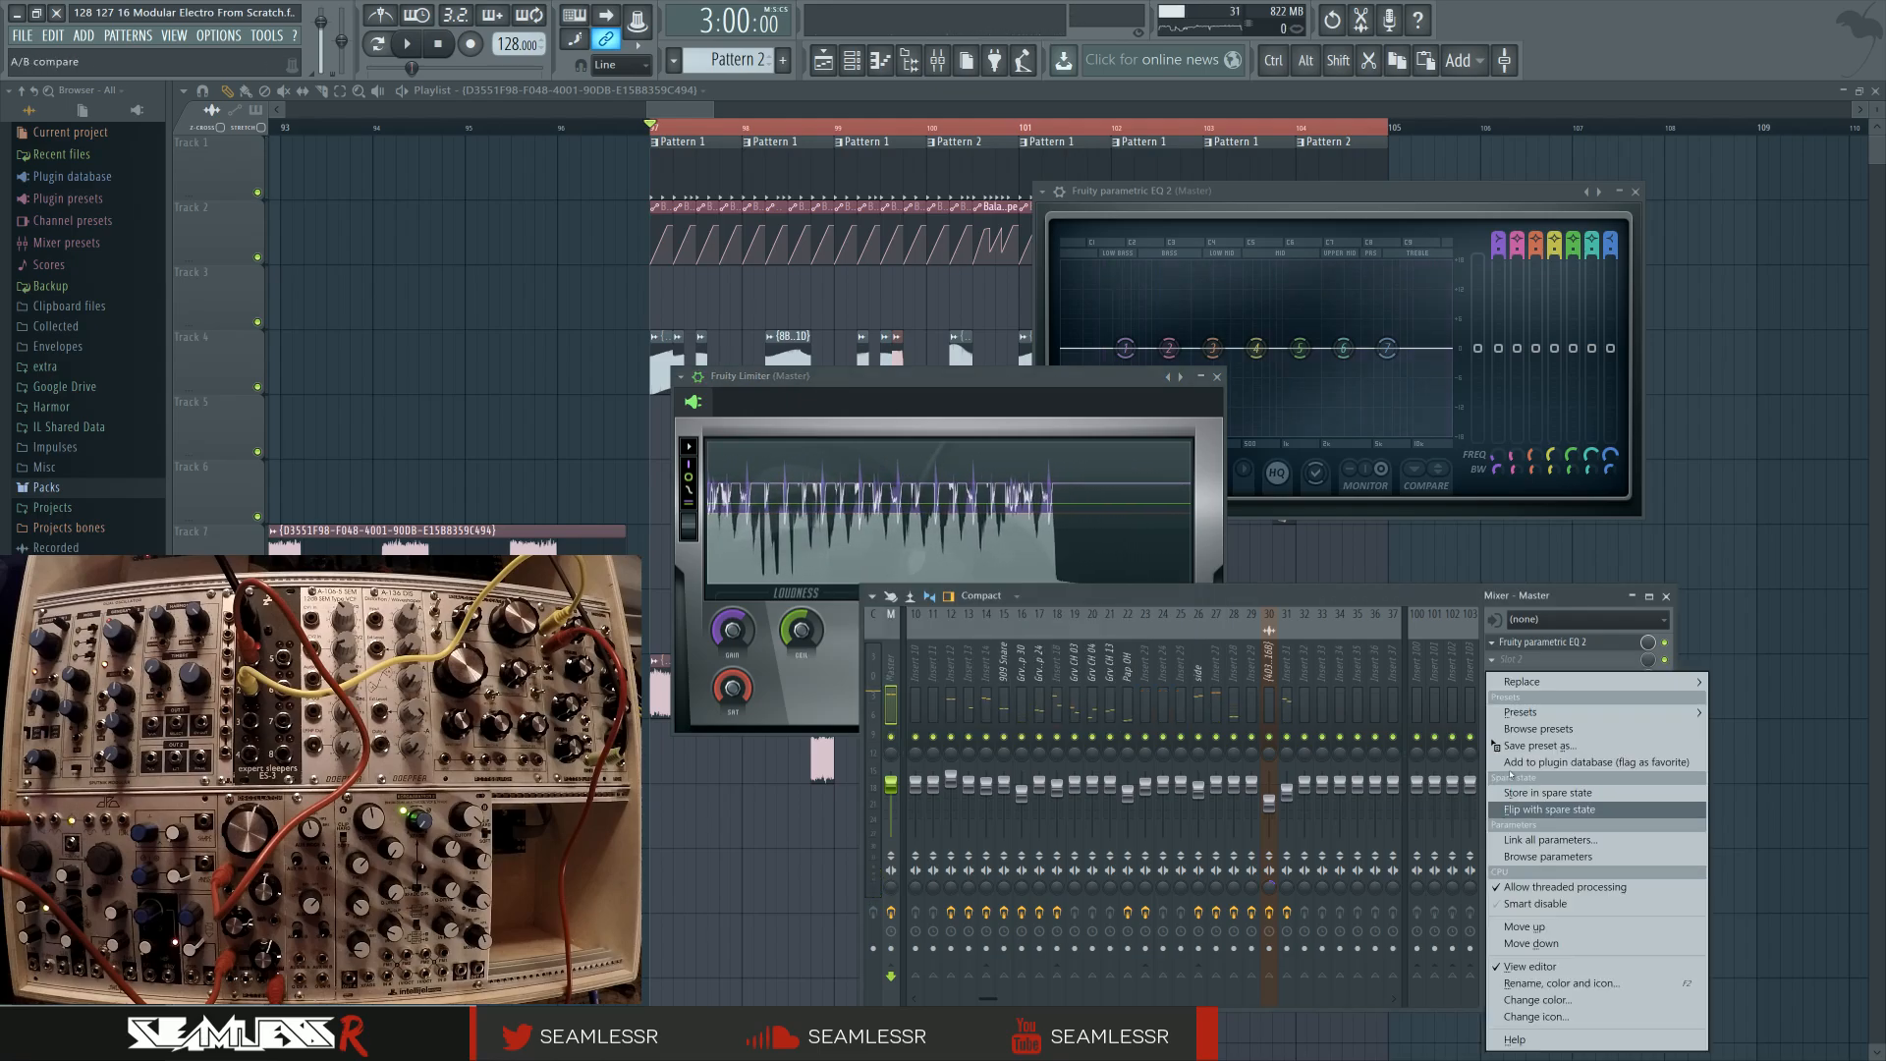
pyautogui.moveTo(1523, 684)
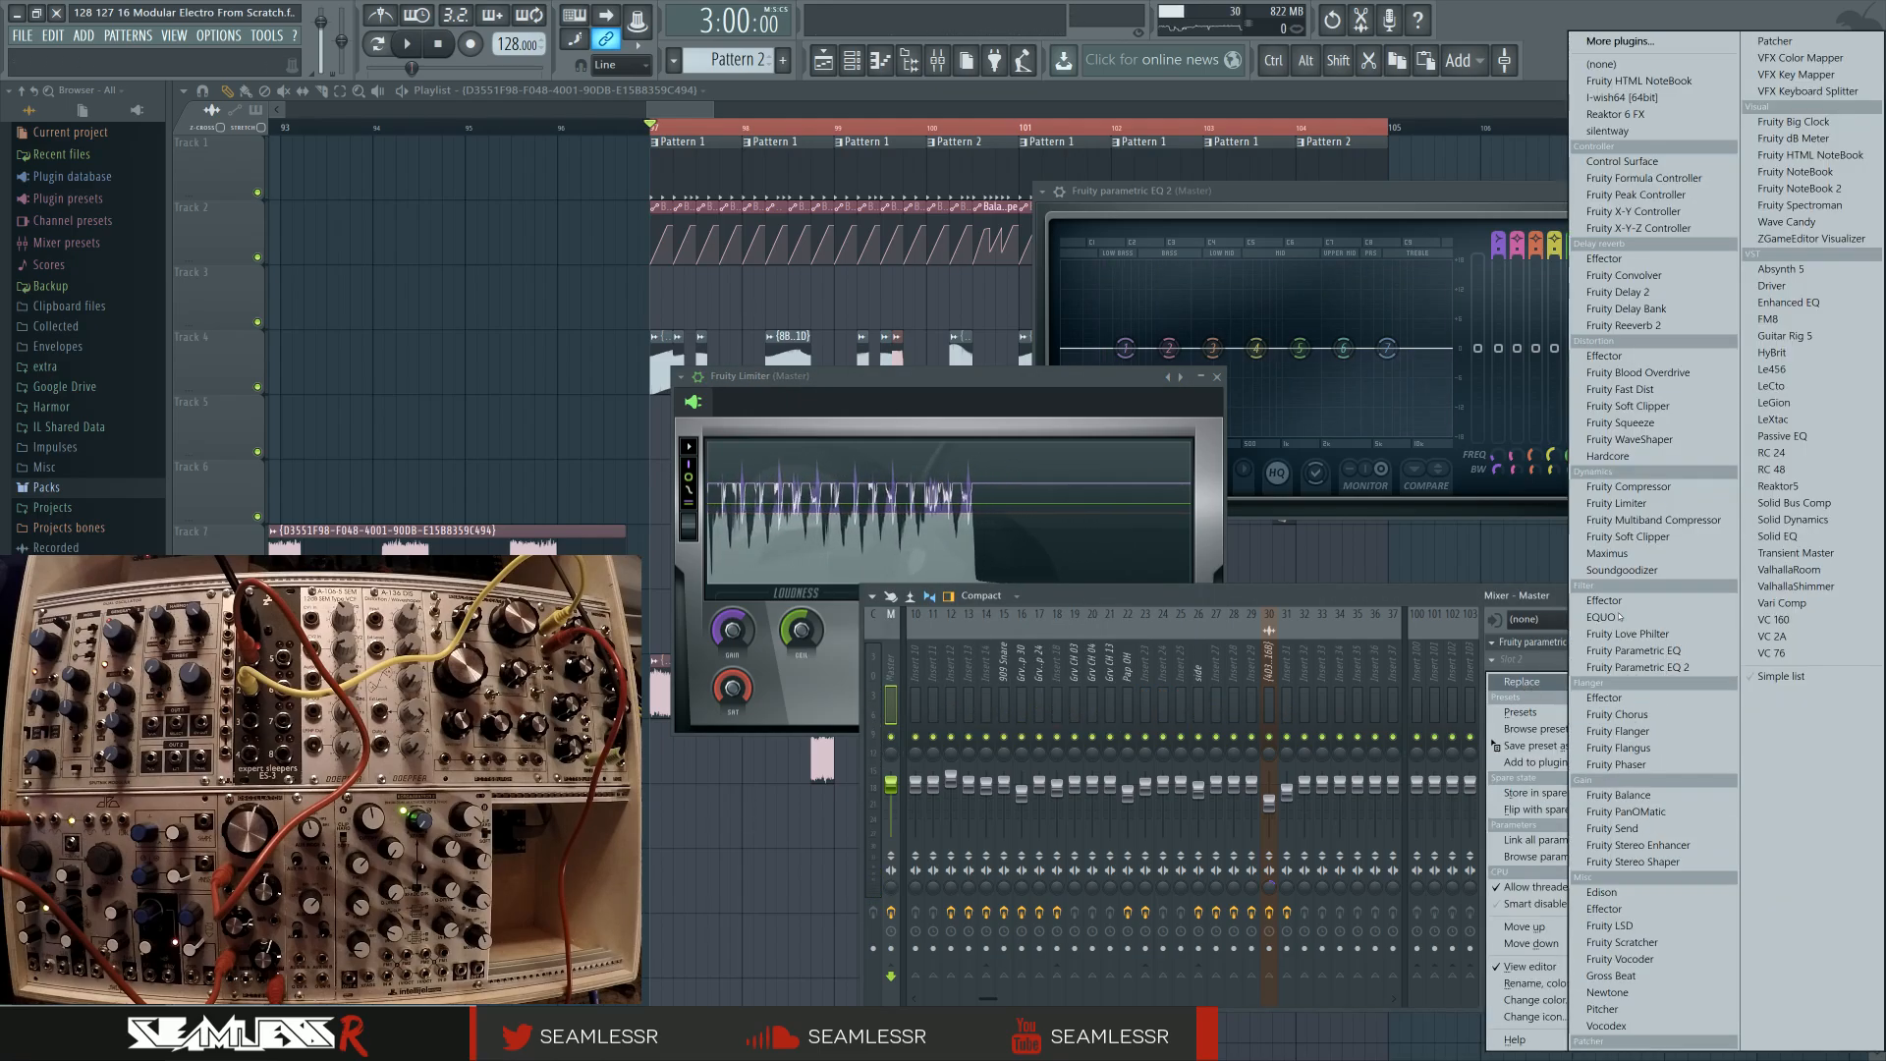
pyautogui.click(1620, 563)
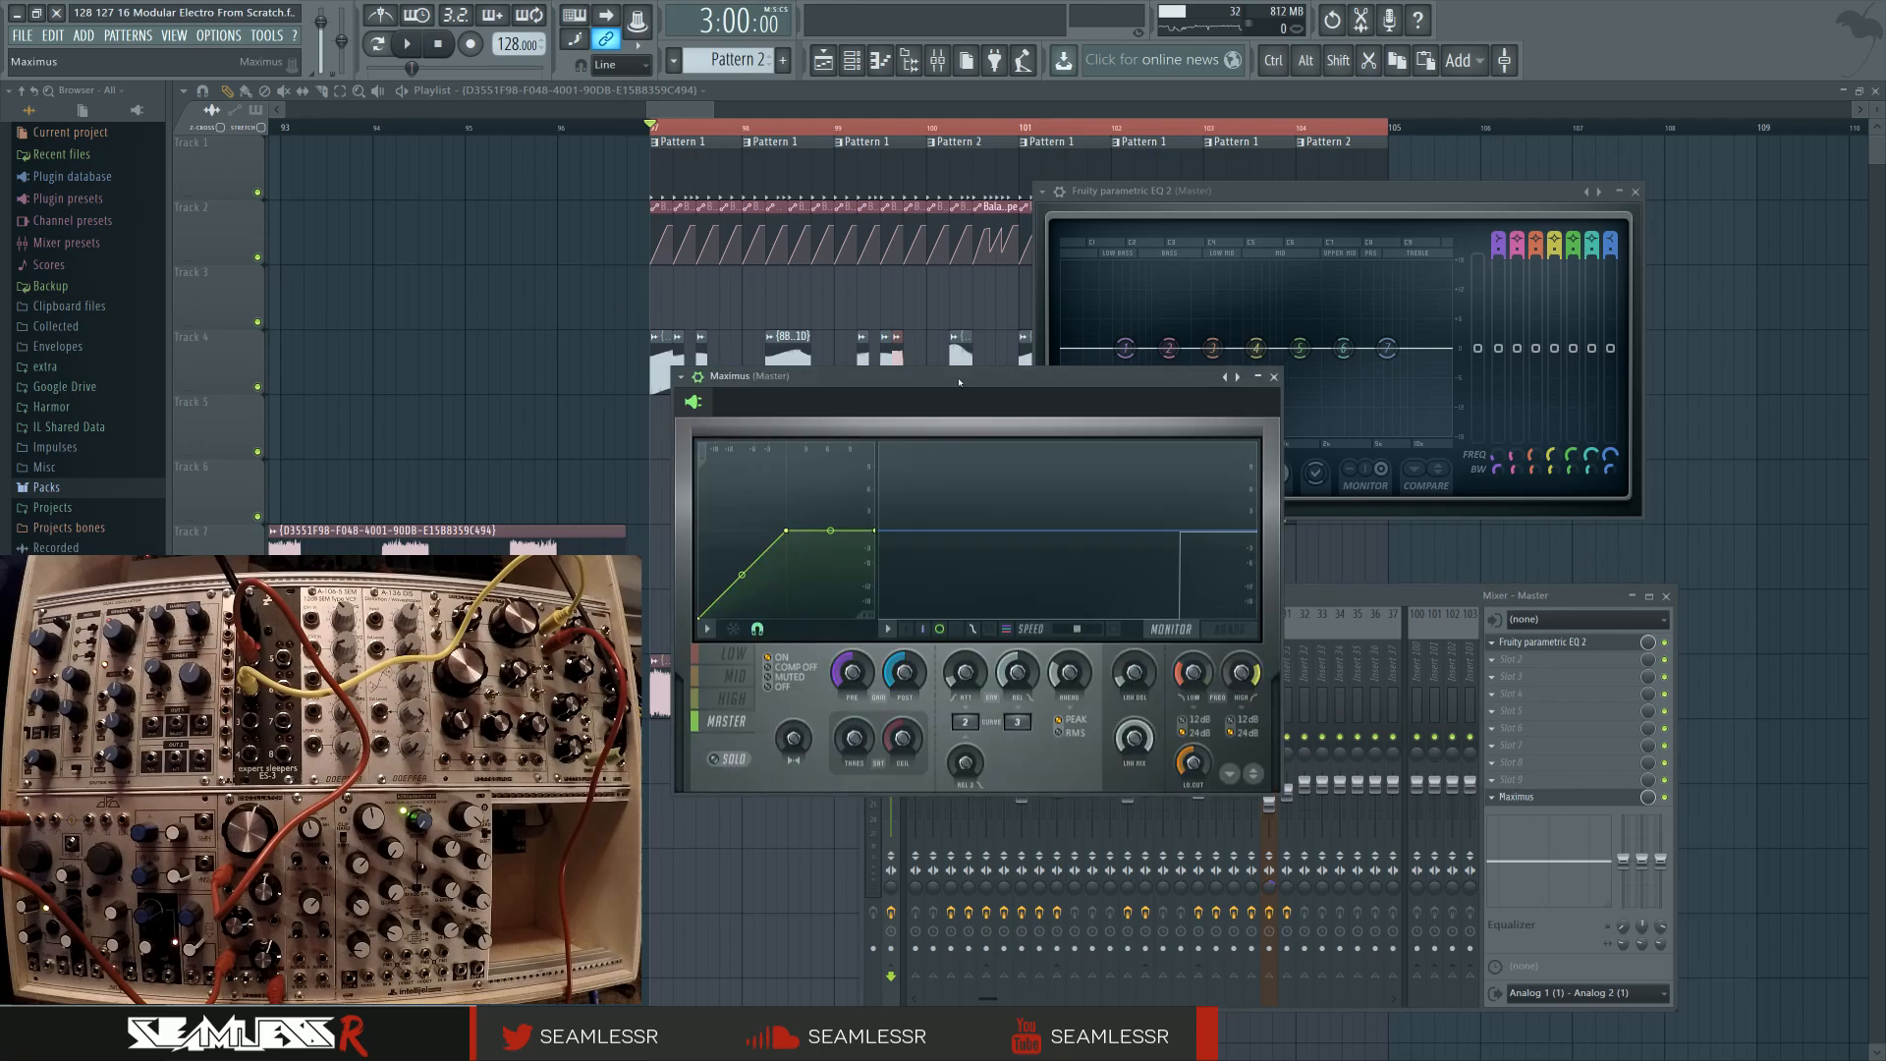
pyautogui.moveTo(958, 382); pyautogui.dragTo(972, 480)
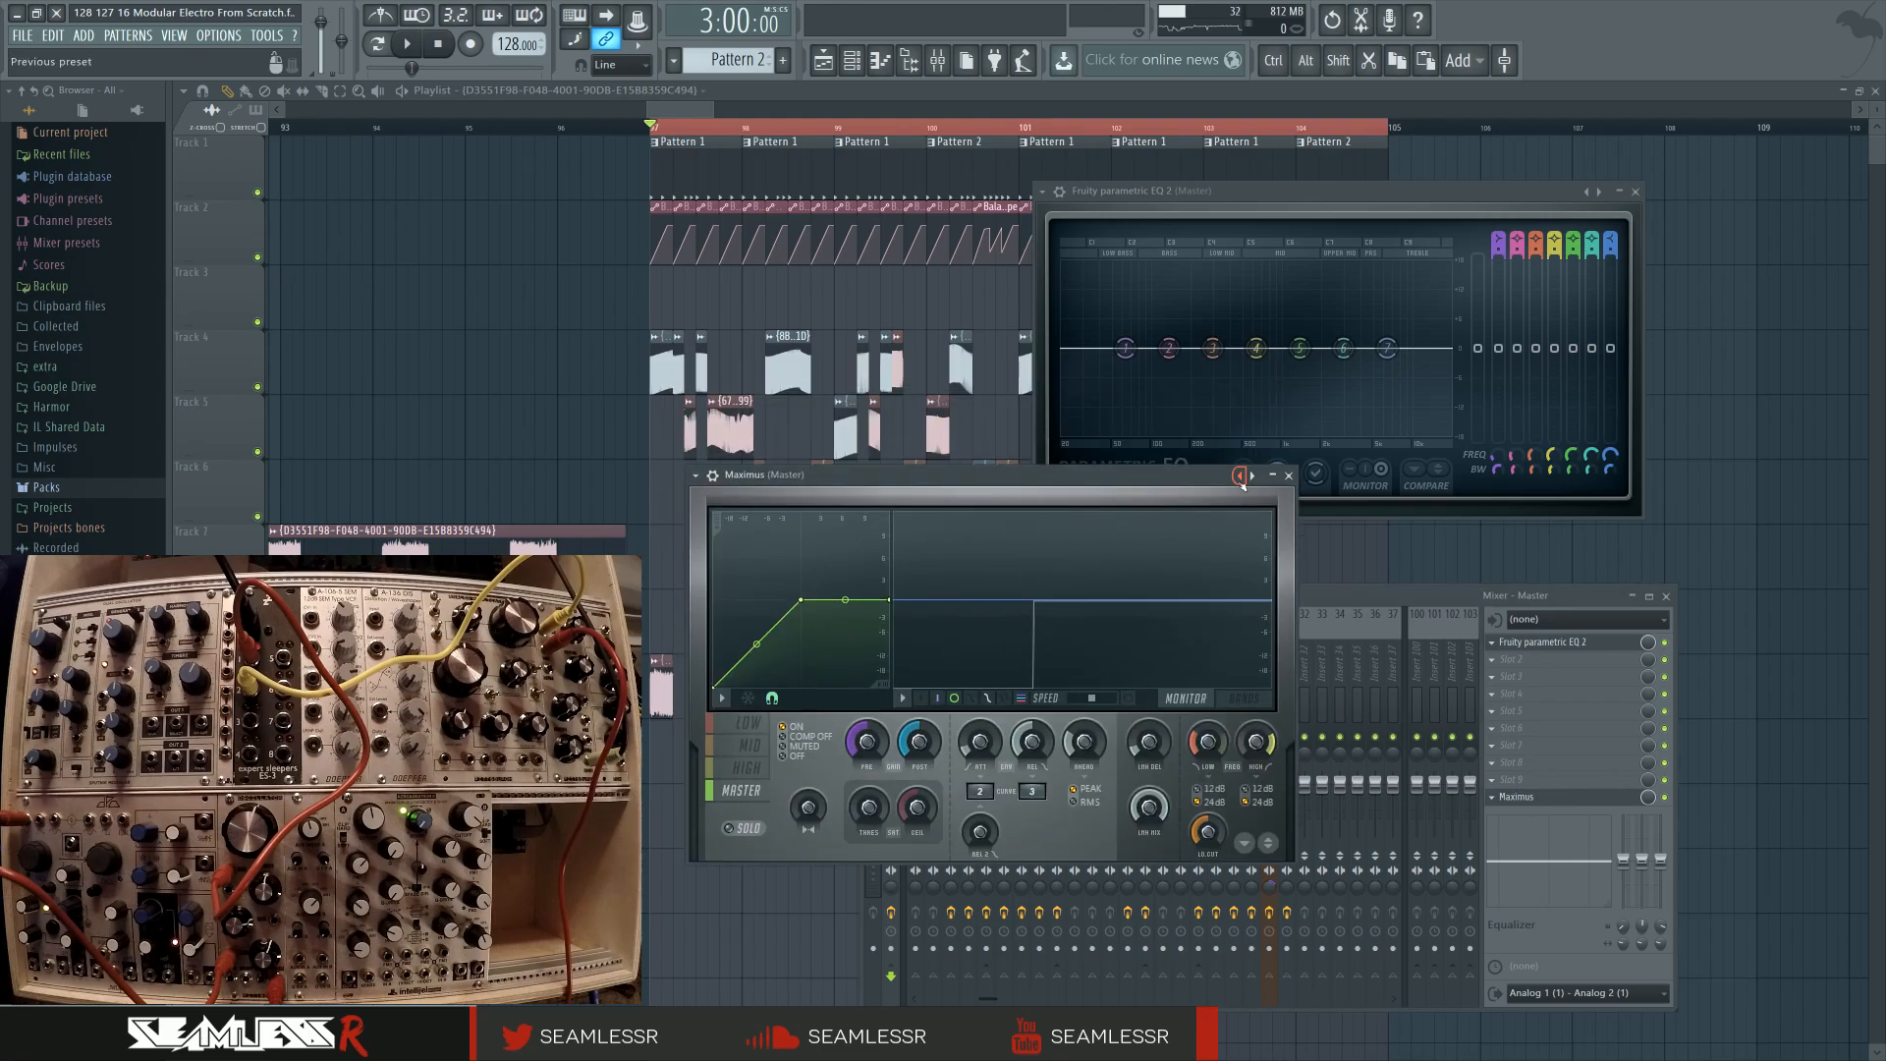
pyautogui.rightClick(1252, 477)
pyautogui.click(1299, 588)
pyautogui.moveTo(1071, 830); pyautogui.dragTo(1092, 852)
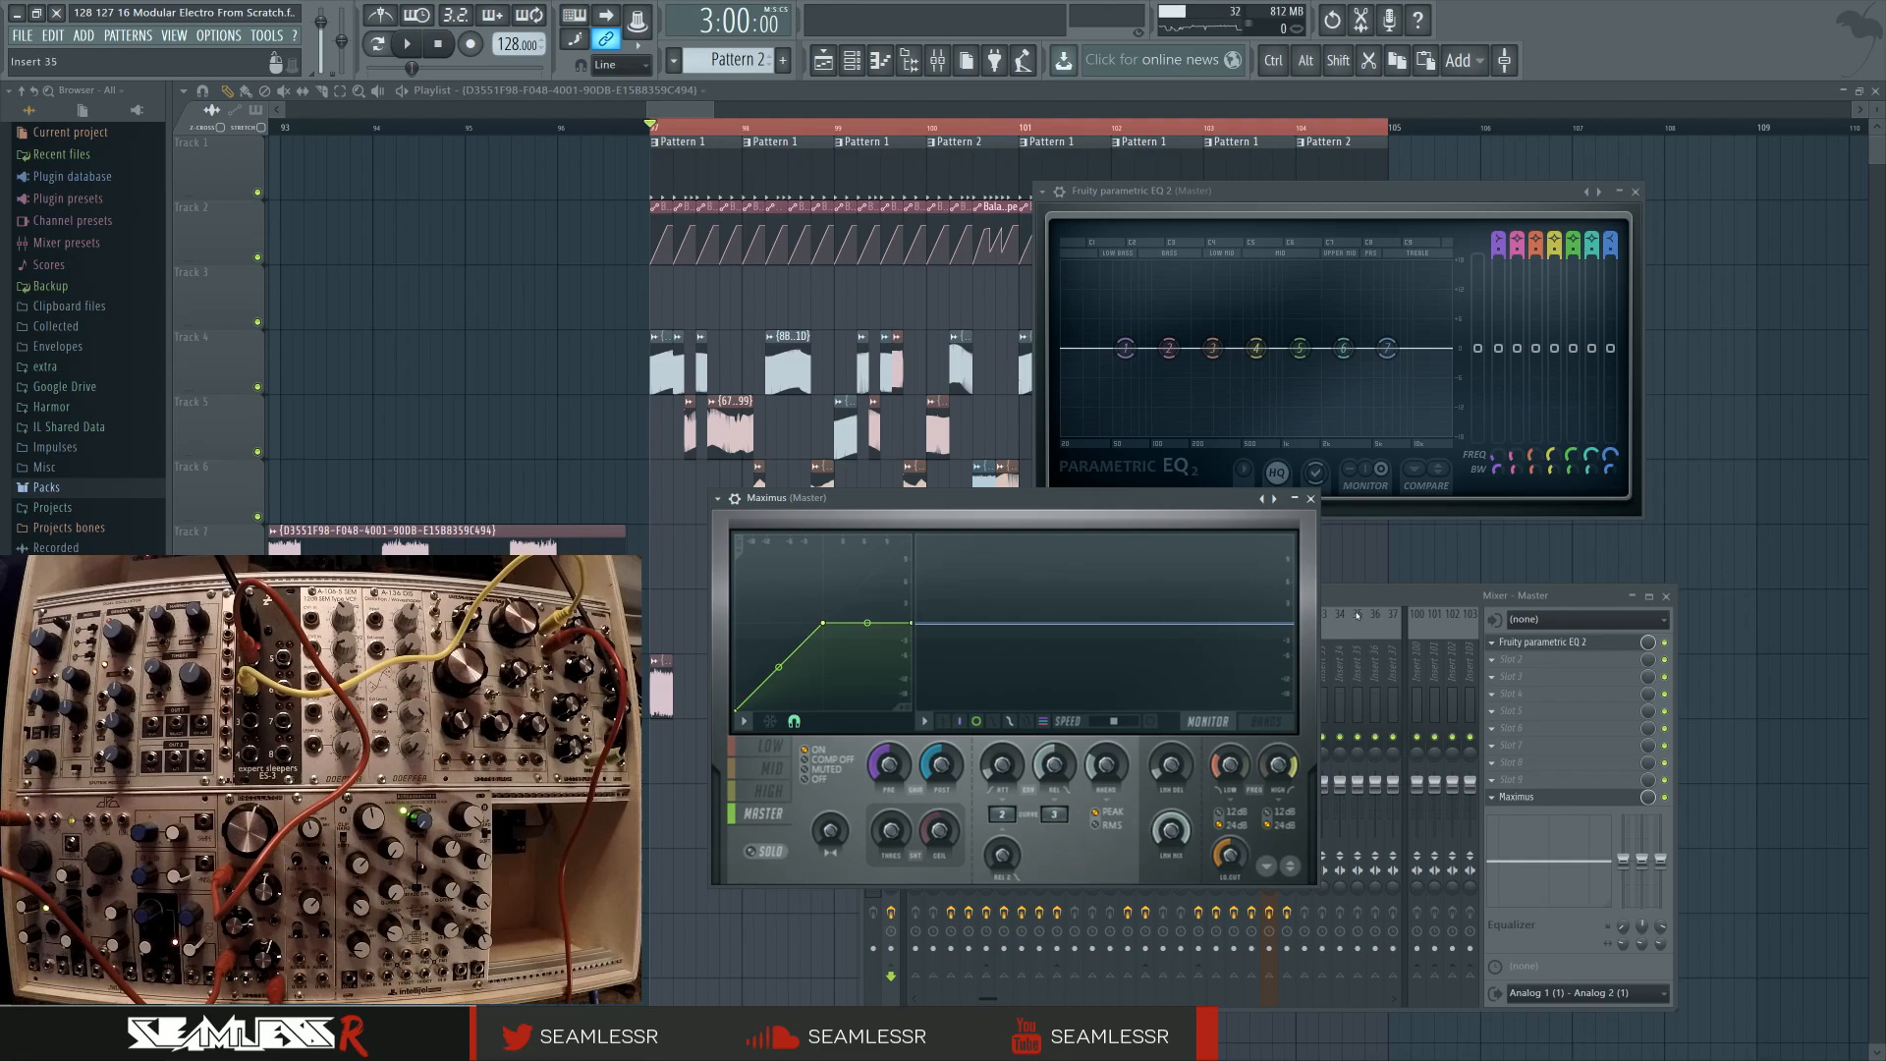
# Route Insert 1's output to Analog 1 (1) - Analog 2 (1) and reselect the Master channel
pyautogui.click(1363, 598)
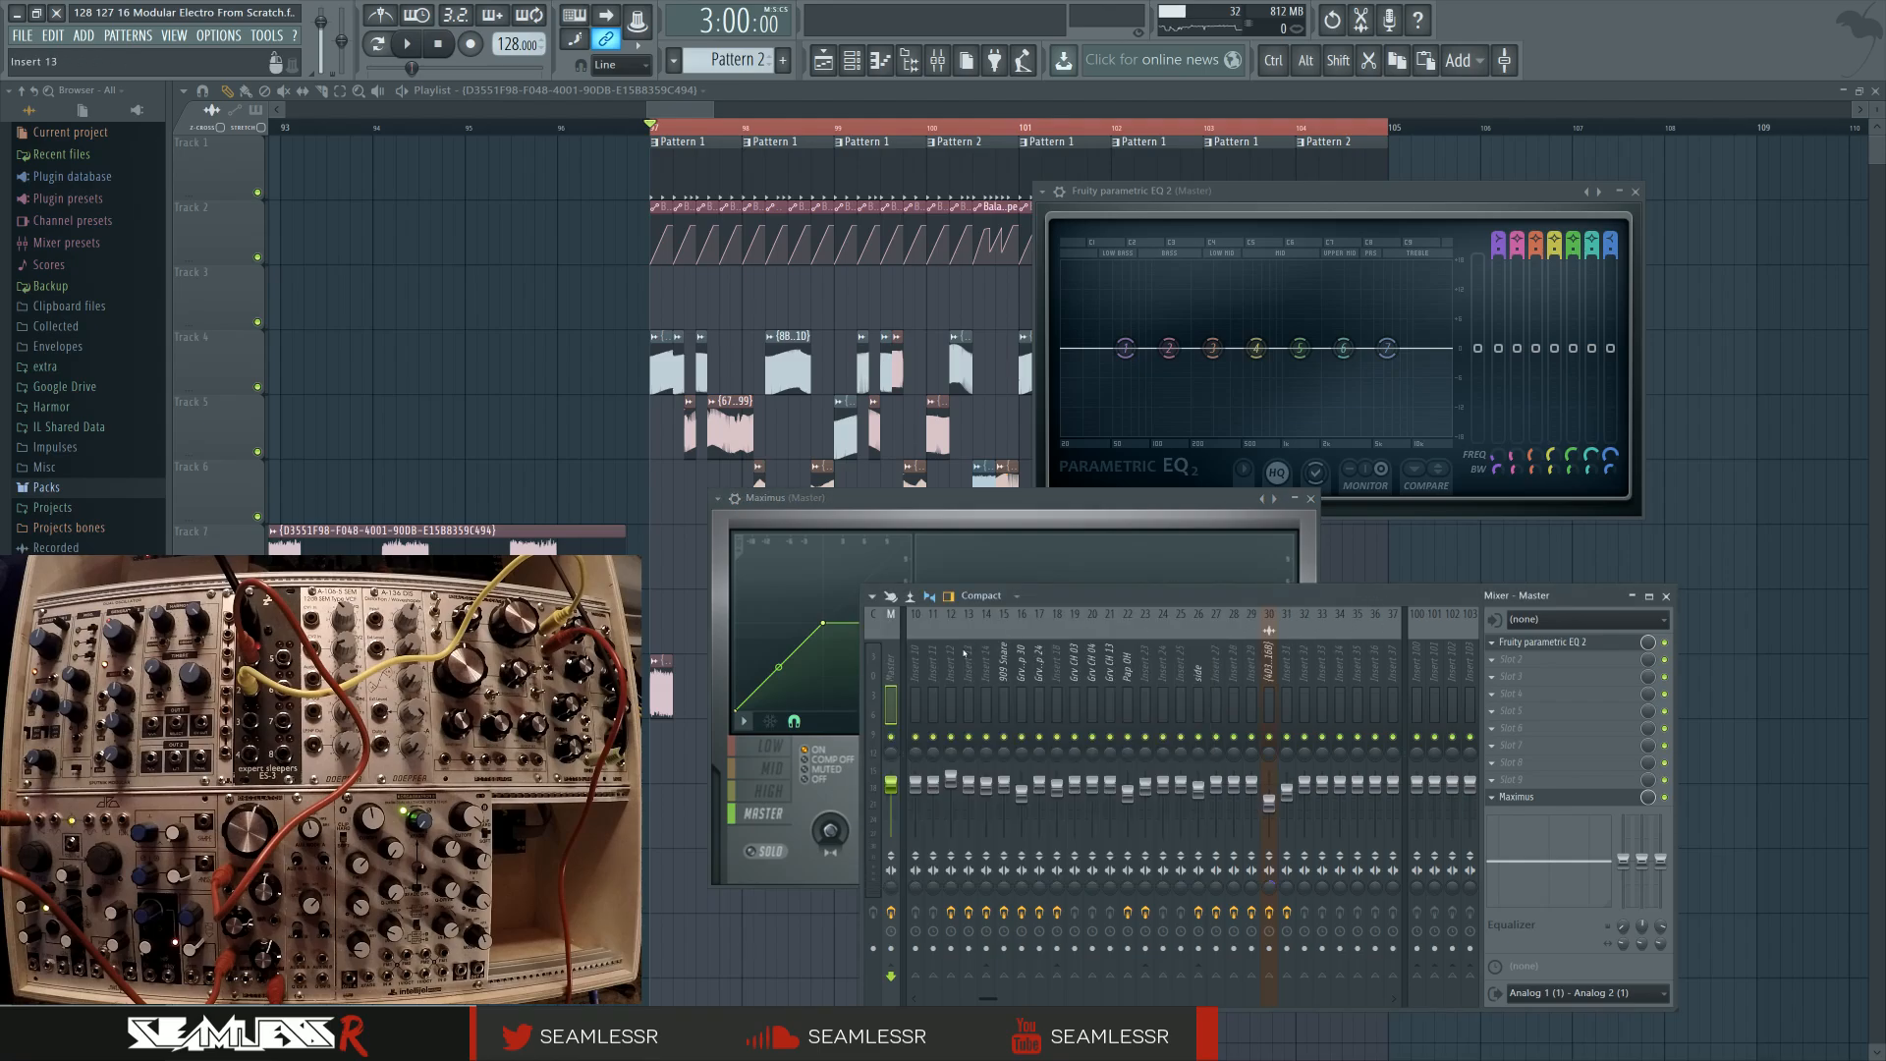
pyautogui.scroll(3, 964, 651)
pyautogui.click(913, 671)
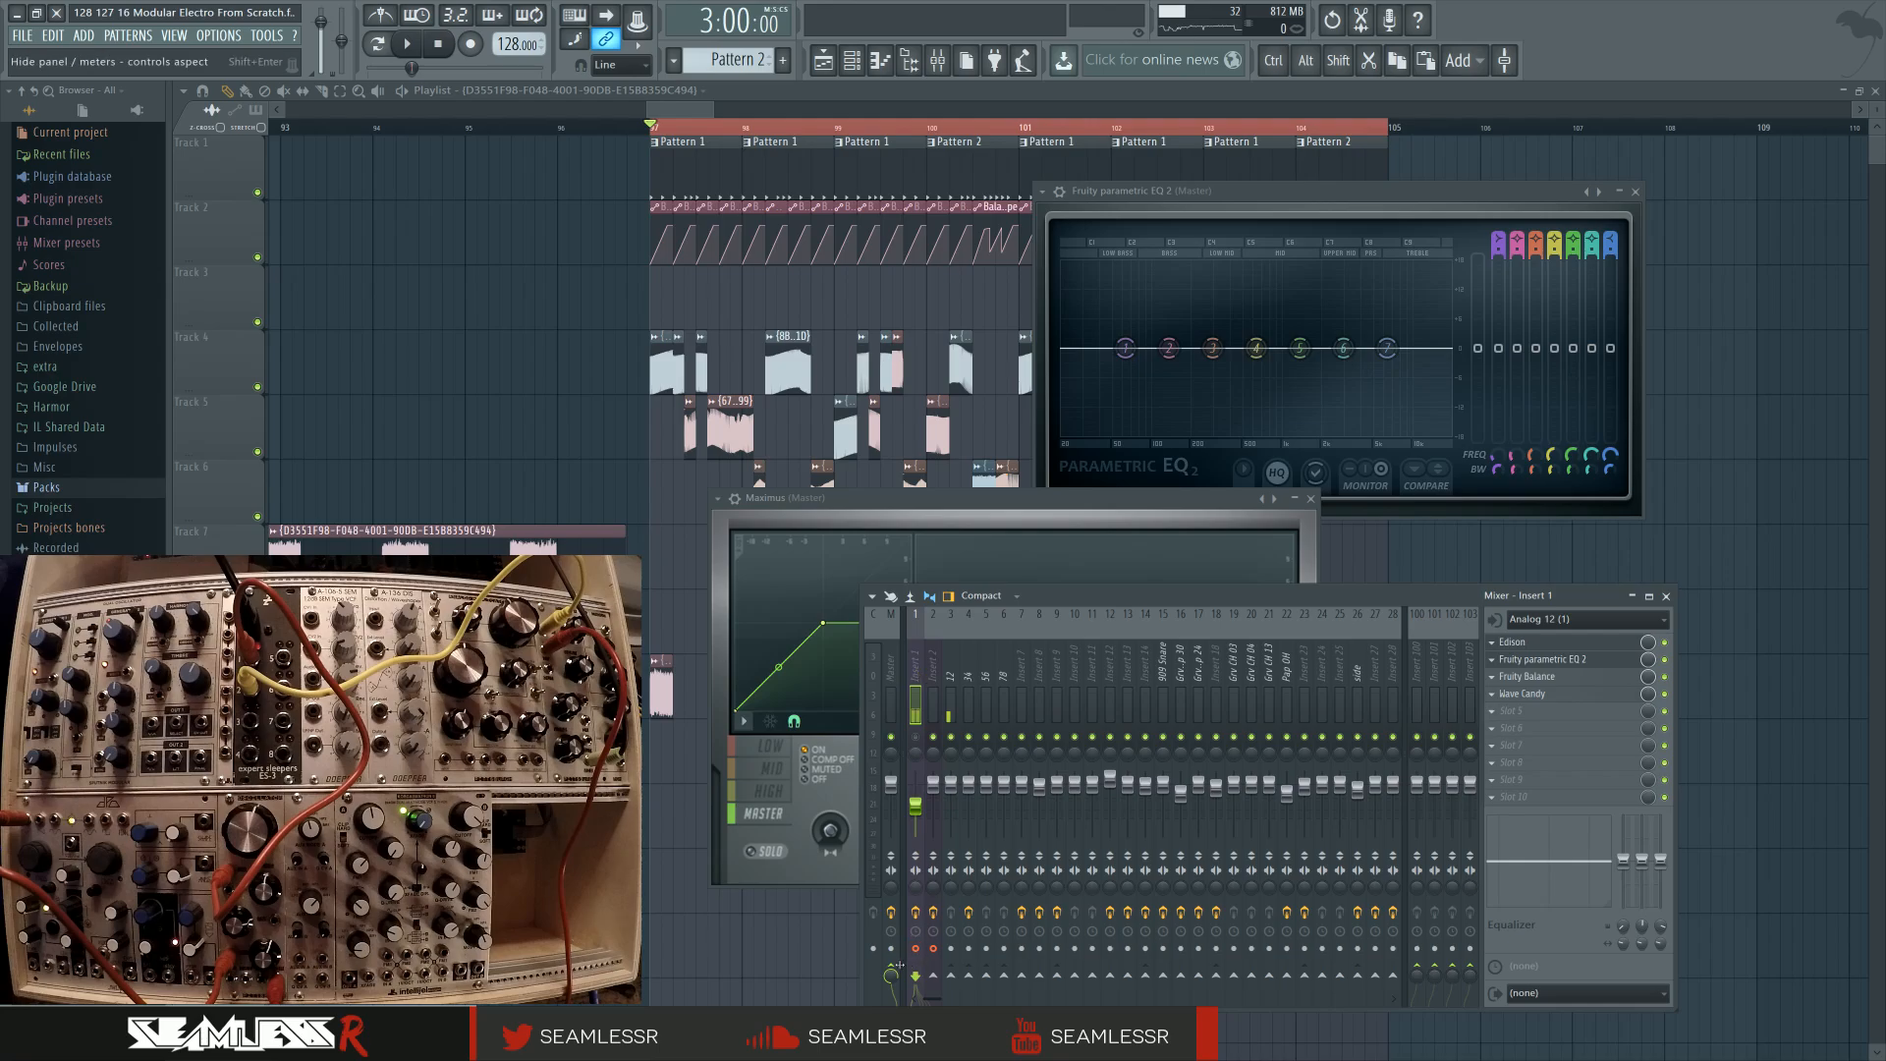
pyautogui.click(1545, 988)
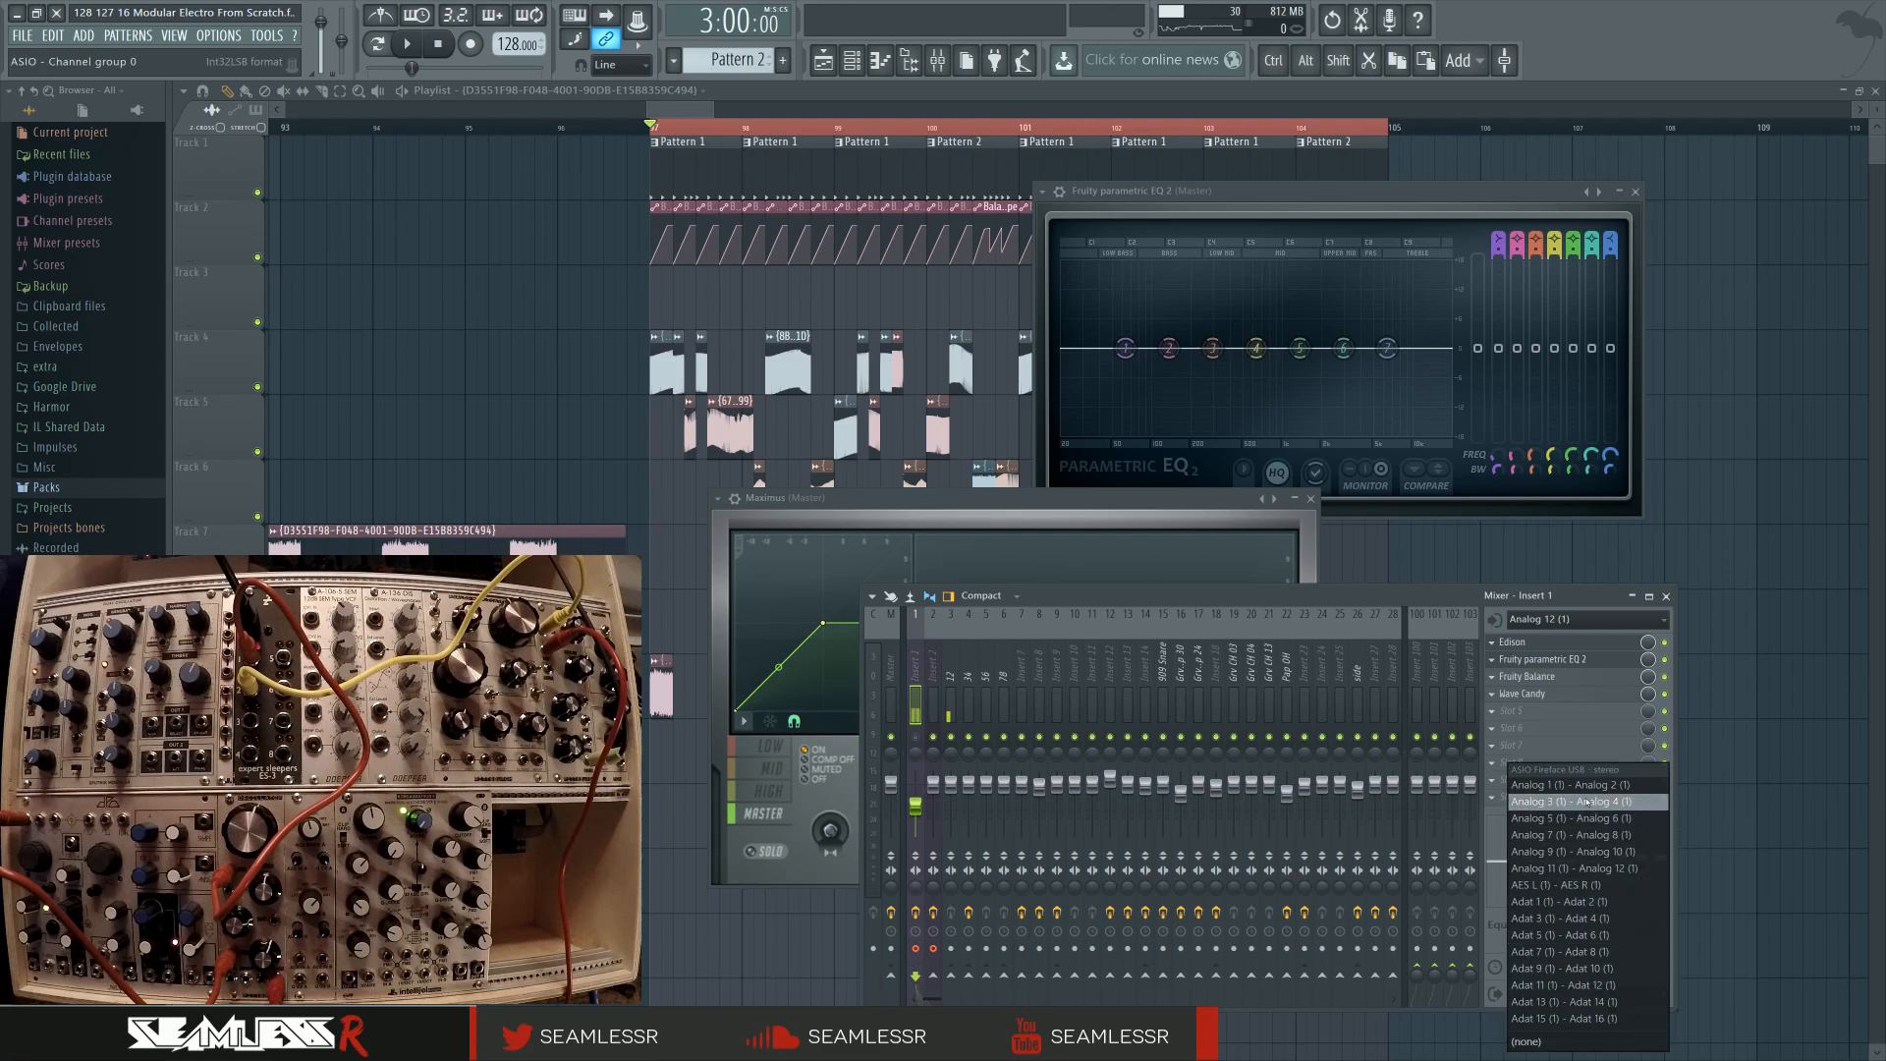
pyautogui.click(1584, 785)
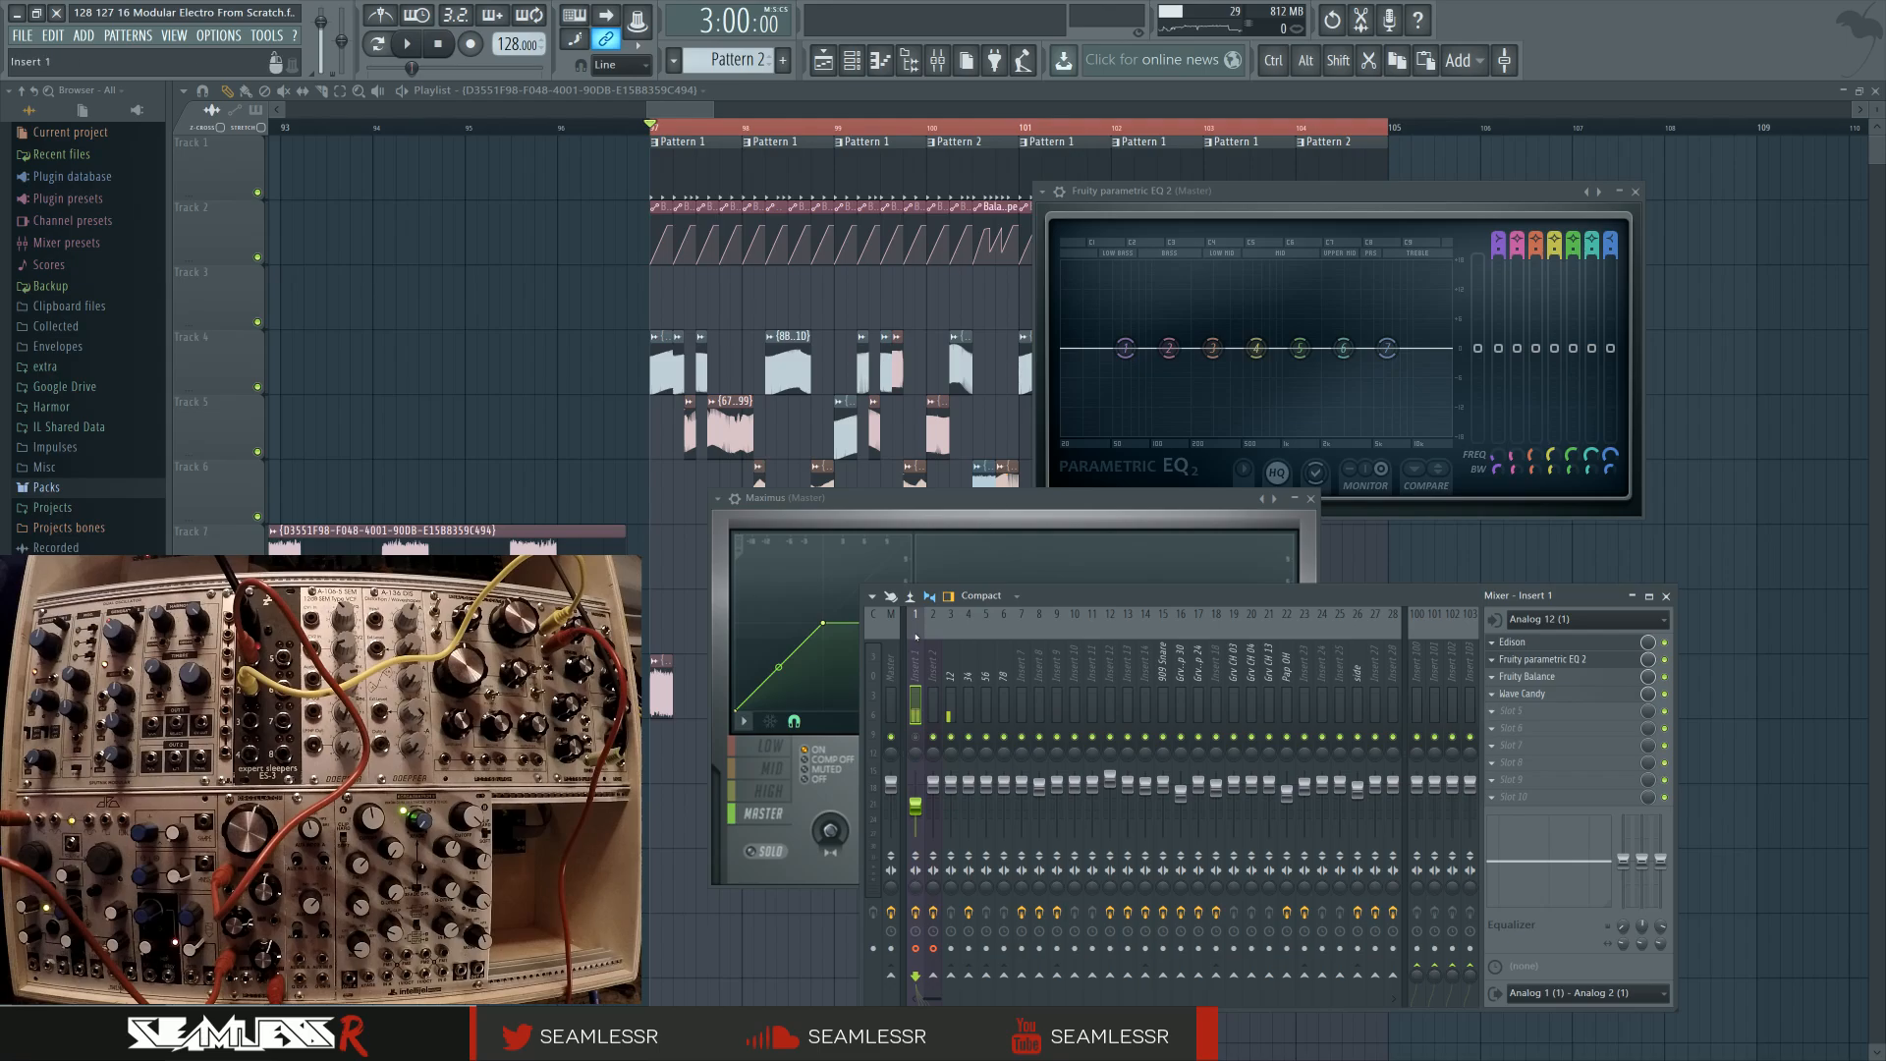
pyautogui.click(1052, 501)
pyautogui.click(1421, 602)
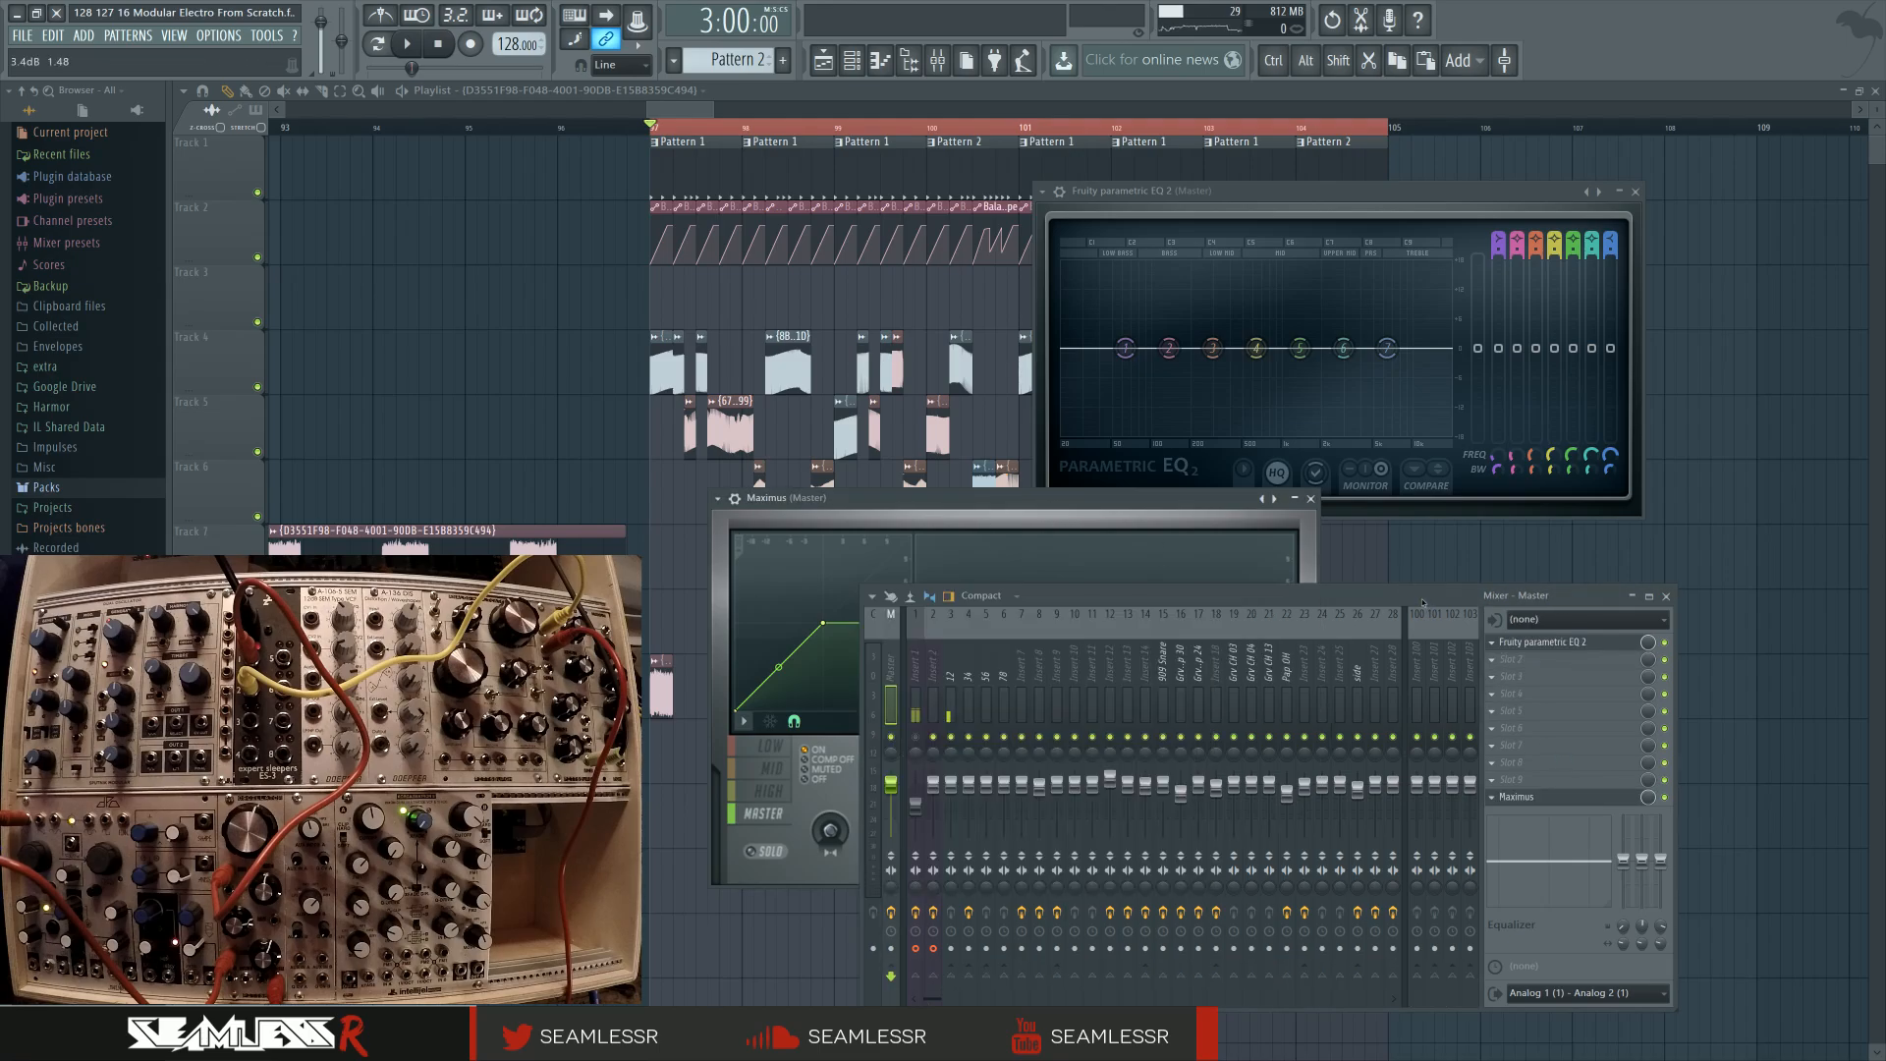
pyautogui.click(915, 670)
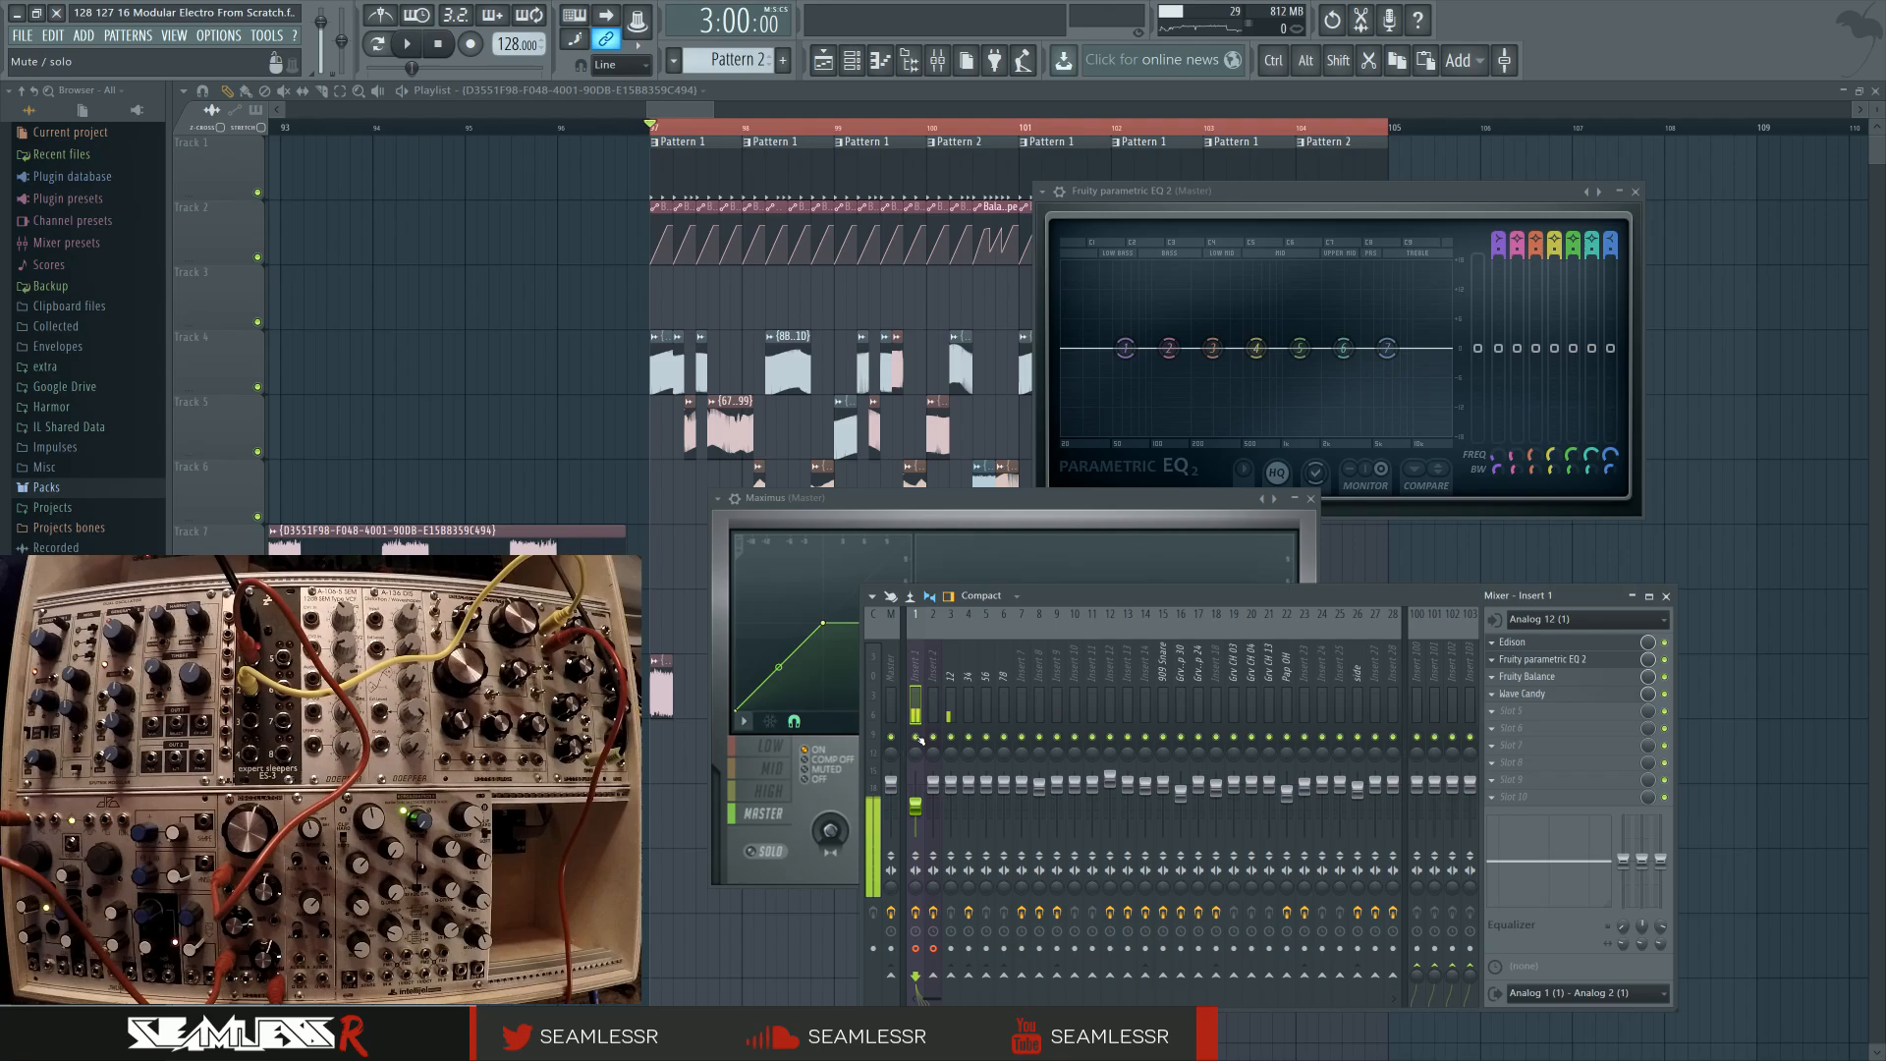
pyautogui.click(895, 668)
# Play the arrangement with Maximus in view, check its bands display for the Low band, and return to the monitor display before stopping
pyautogui.moveTo(887, 499); pyautogui.dragTo(851, 492)
pyautogui.press('space')
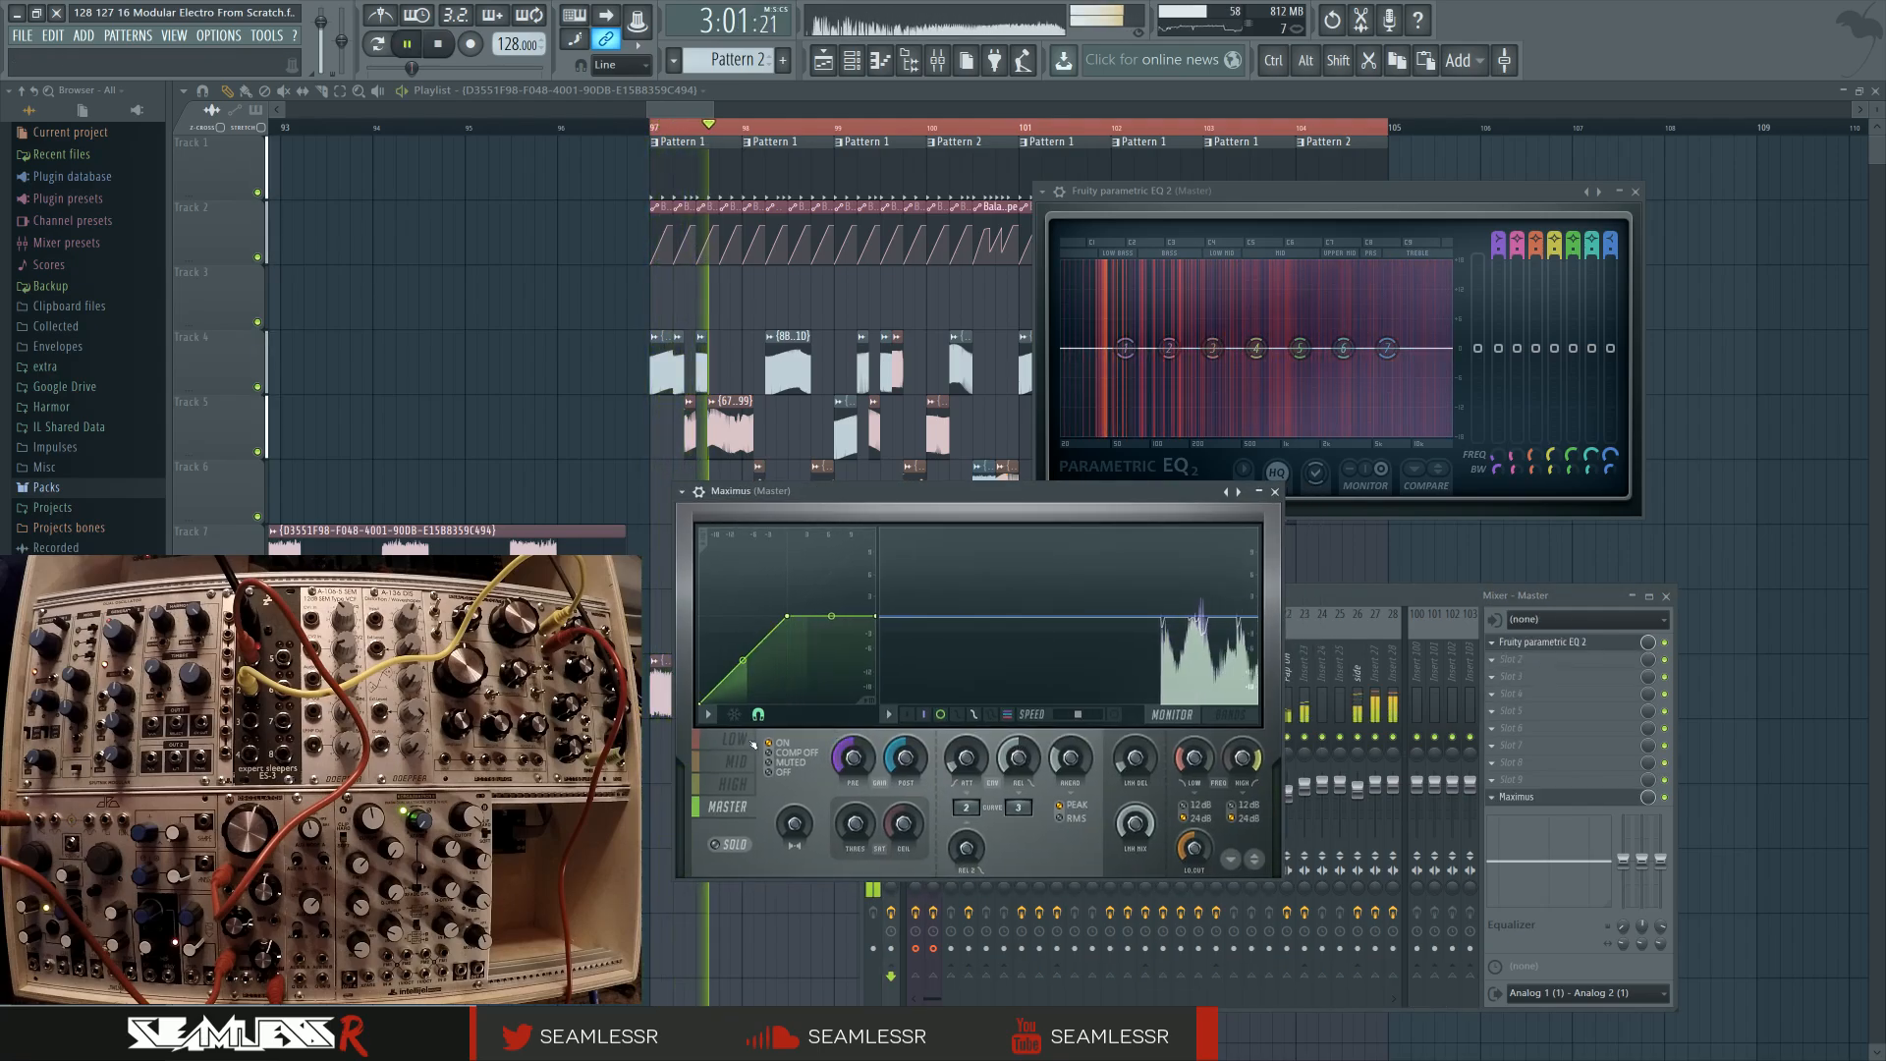
pyautogui.click(1117, 716)
pyautogui.click(1116, 716)
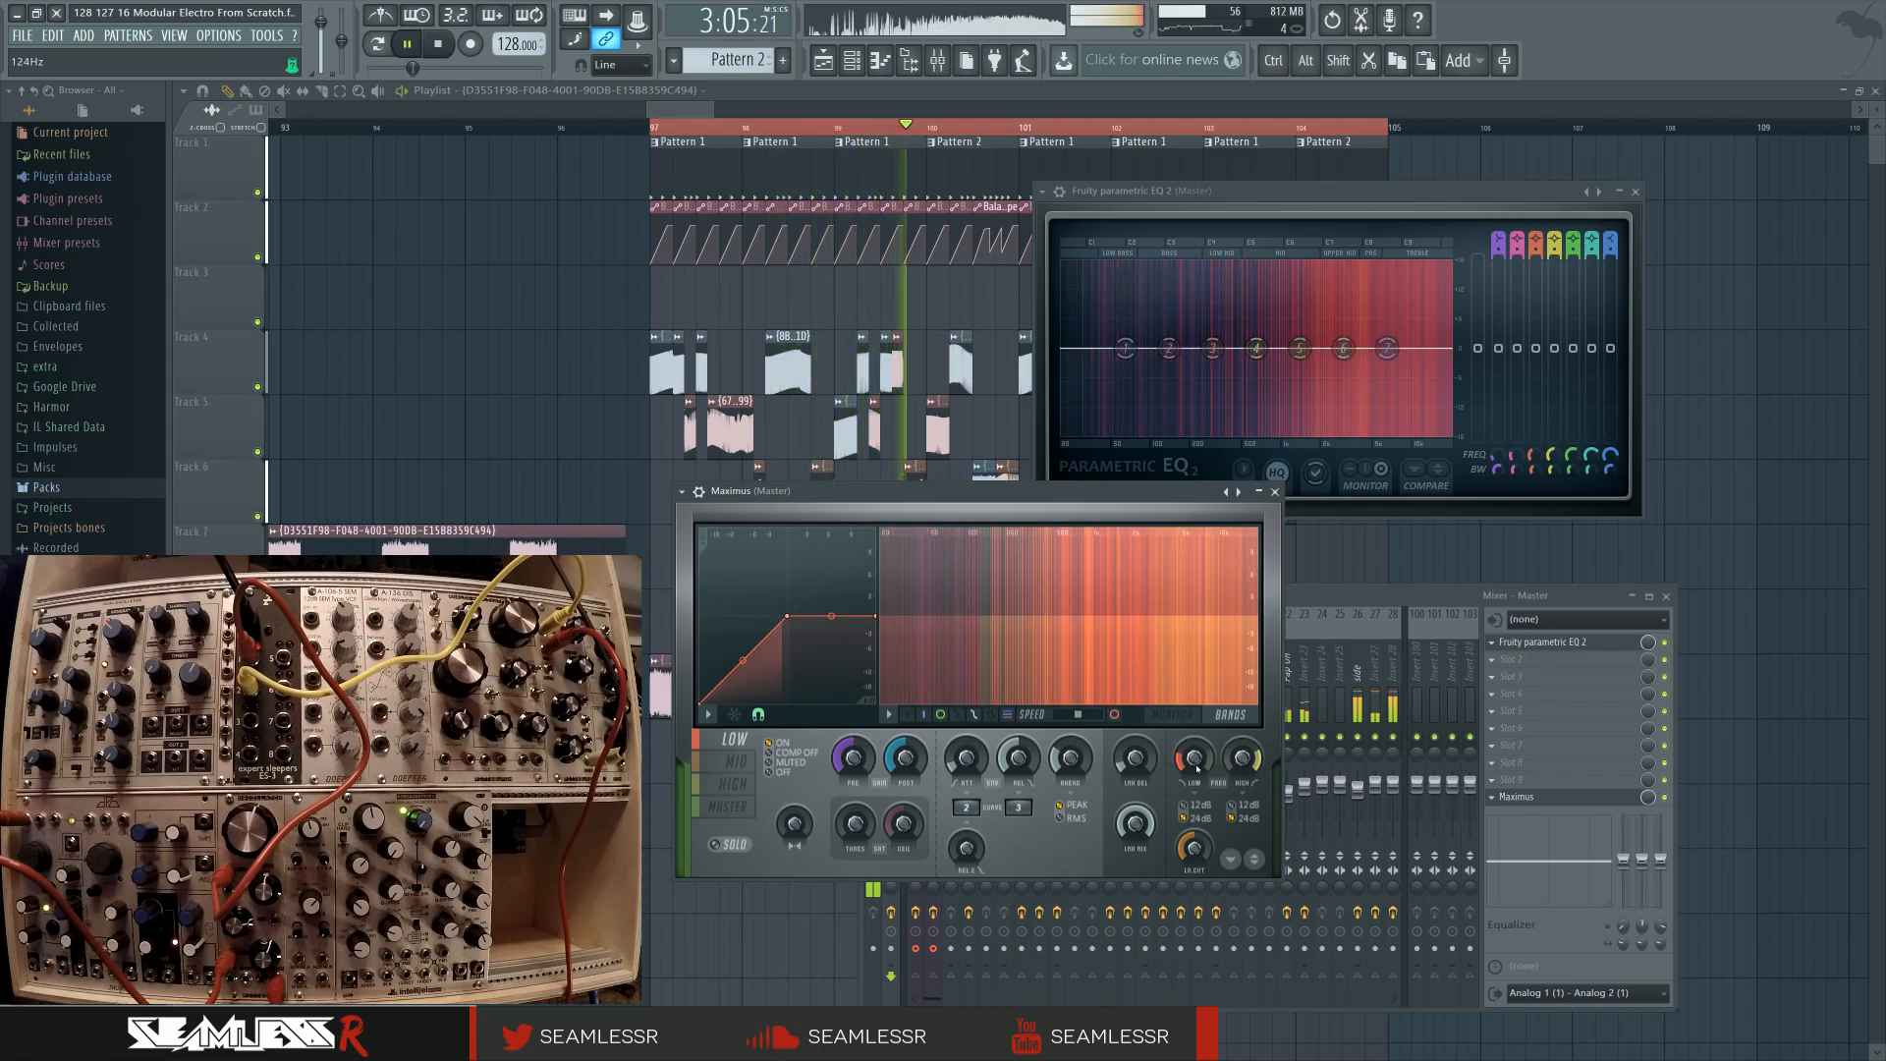
pyautogui.click(1169, 714)
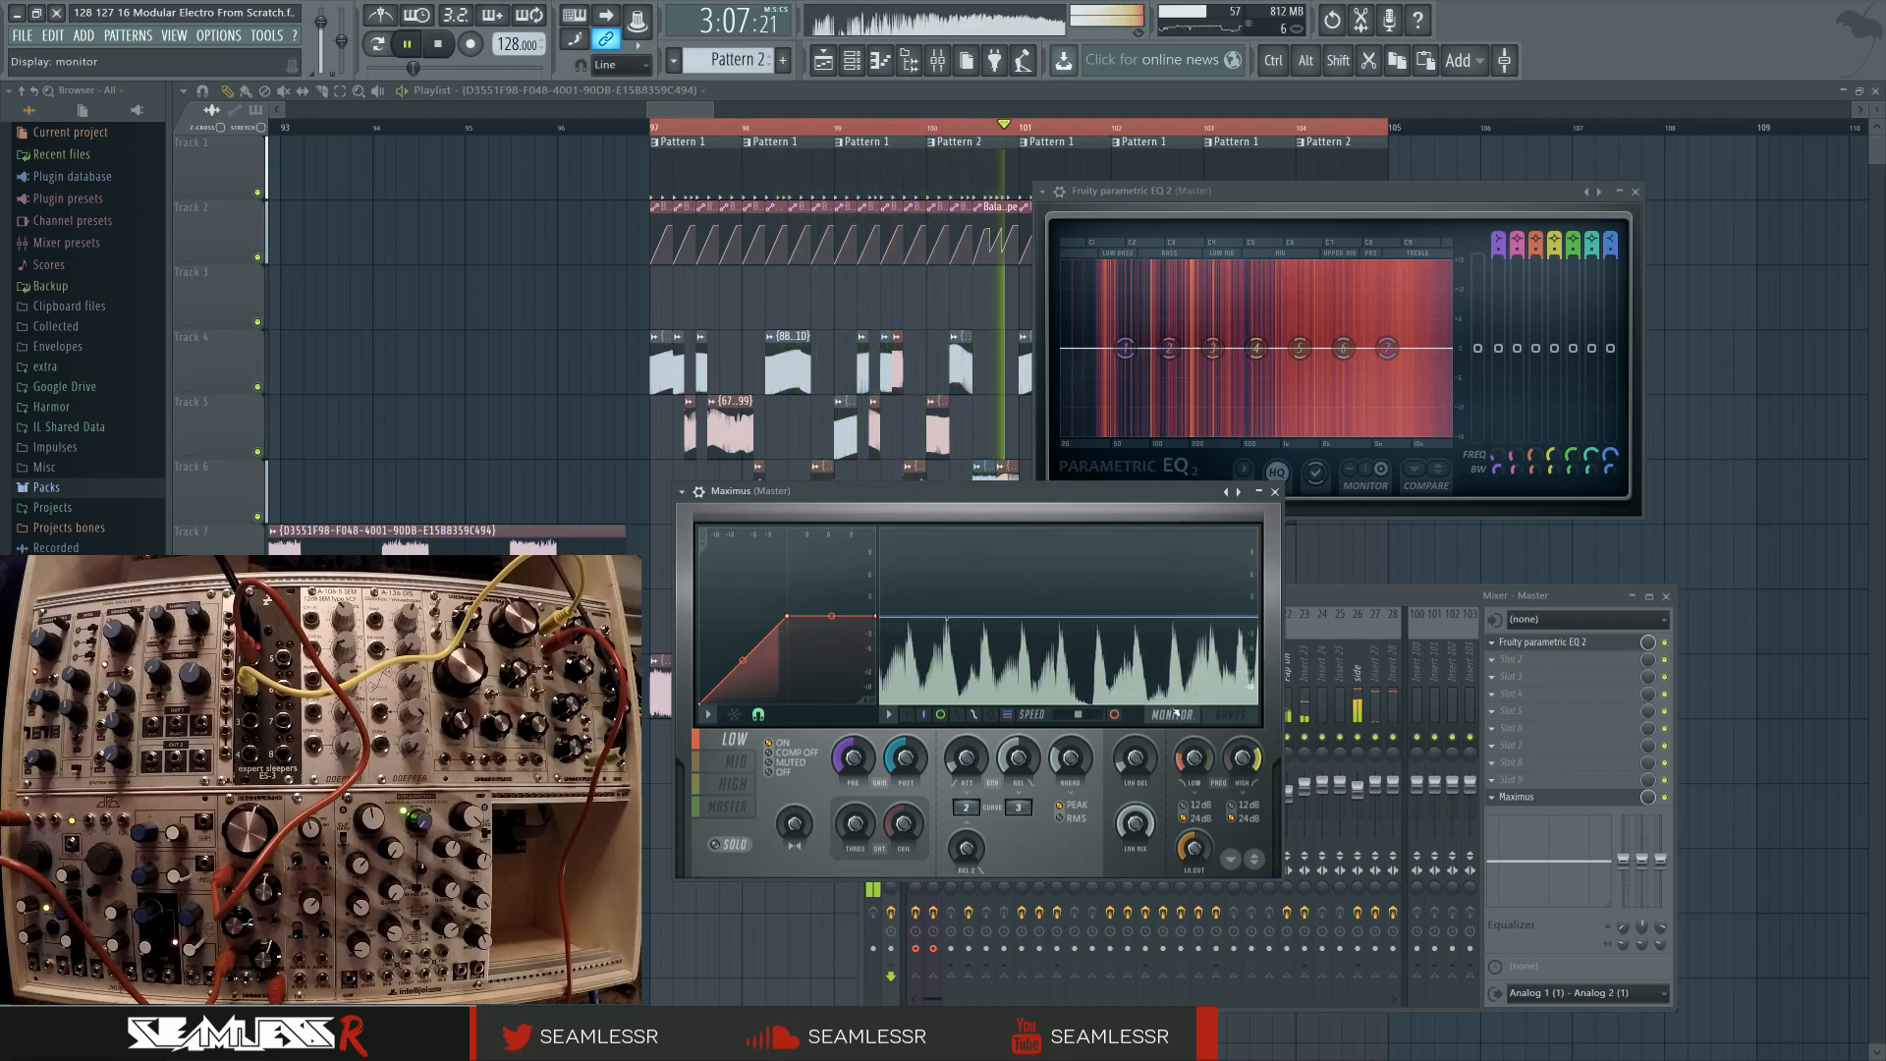
pyautogui.press('space')
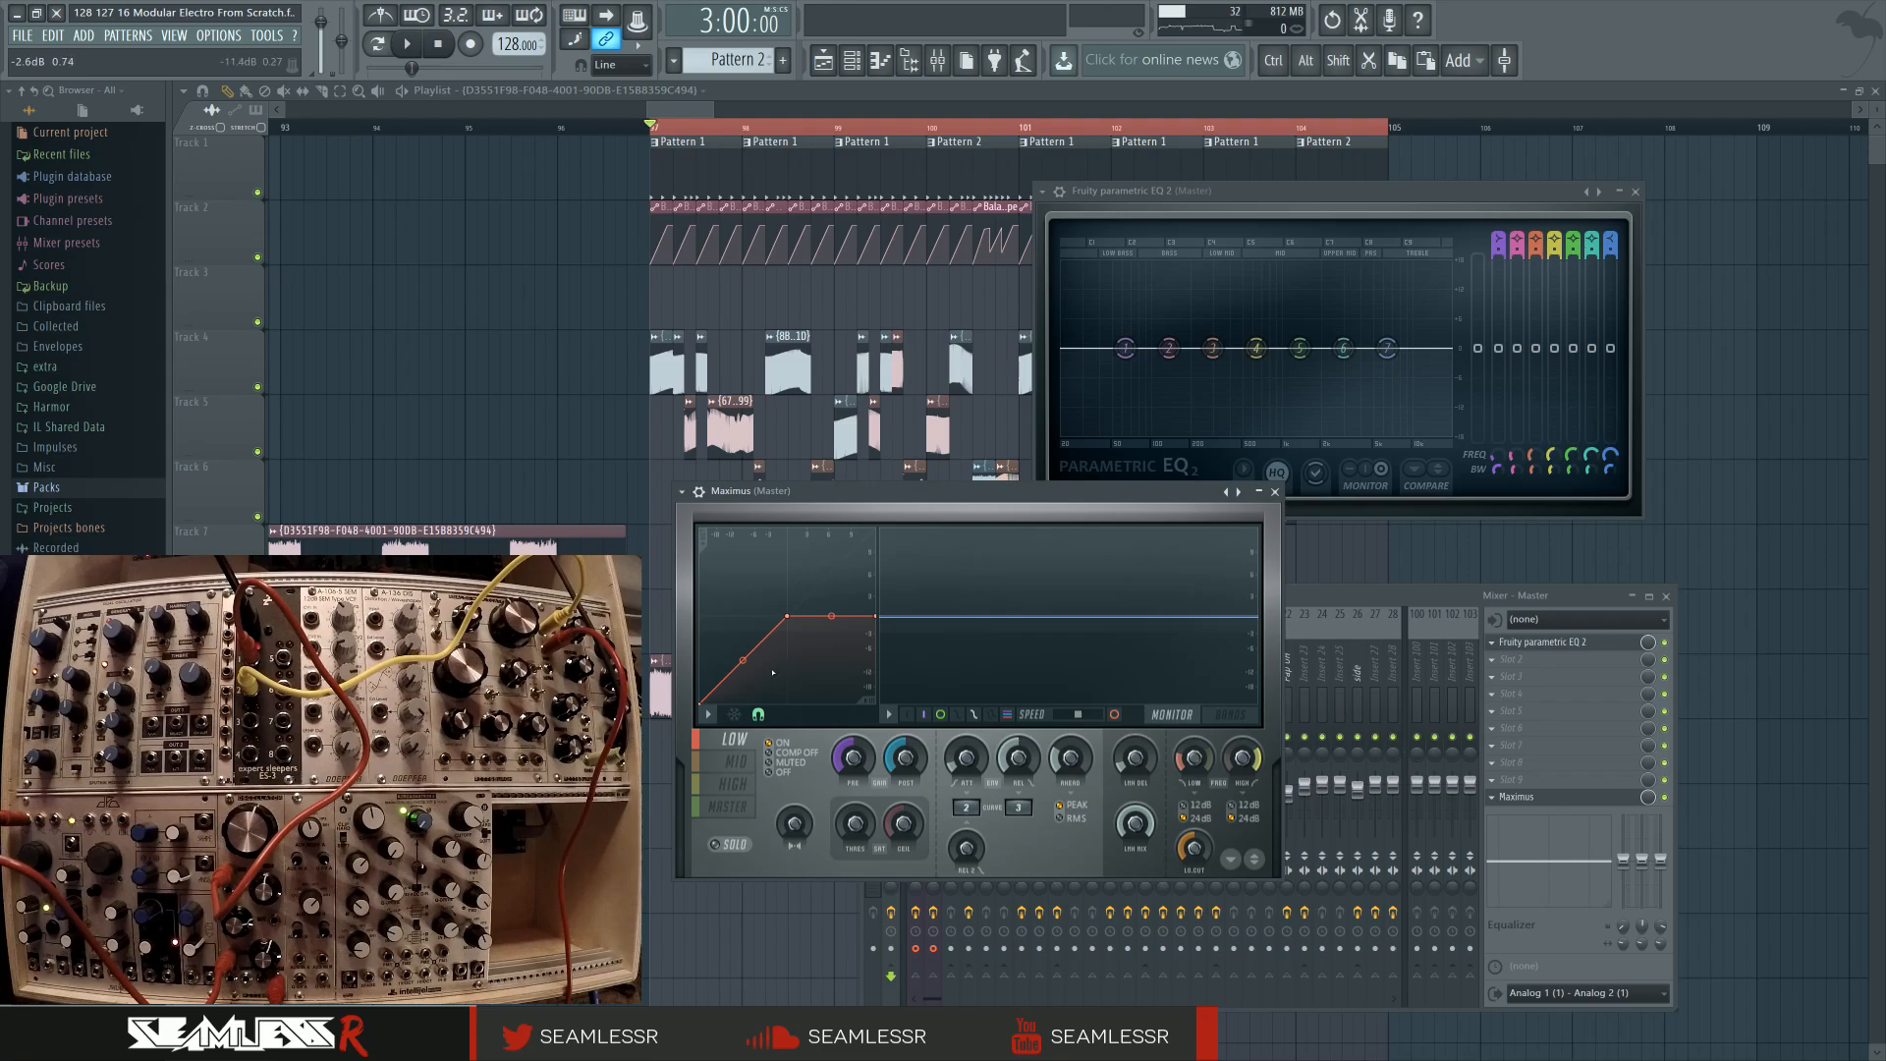
# Shape the lower part of Maximus's Low band compression curve during playback with an added raised point, and close the plugin
pyautogui.press('space')
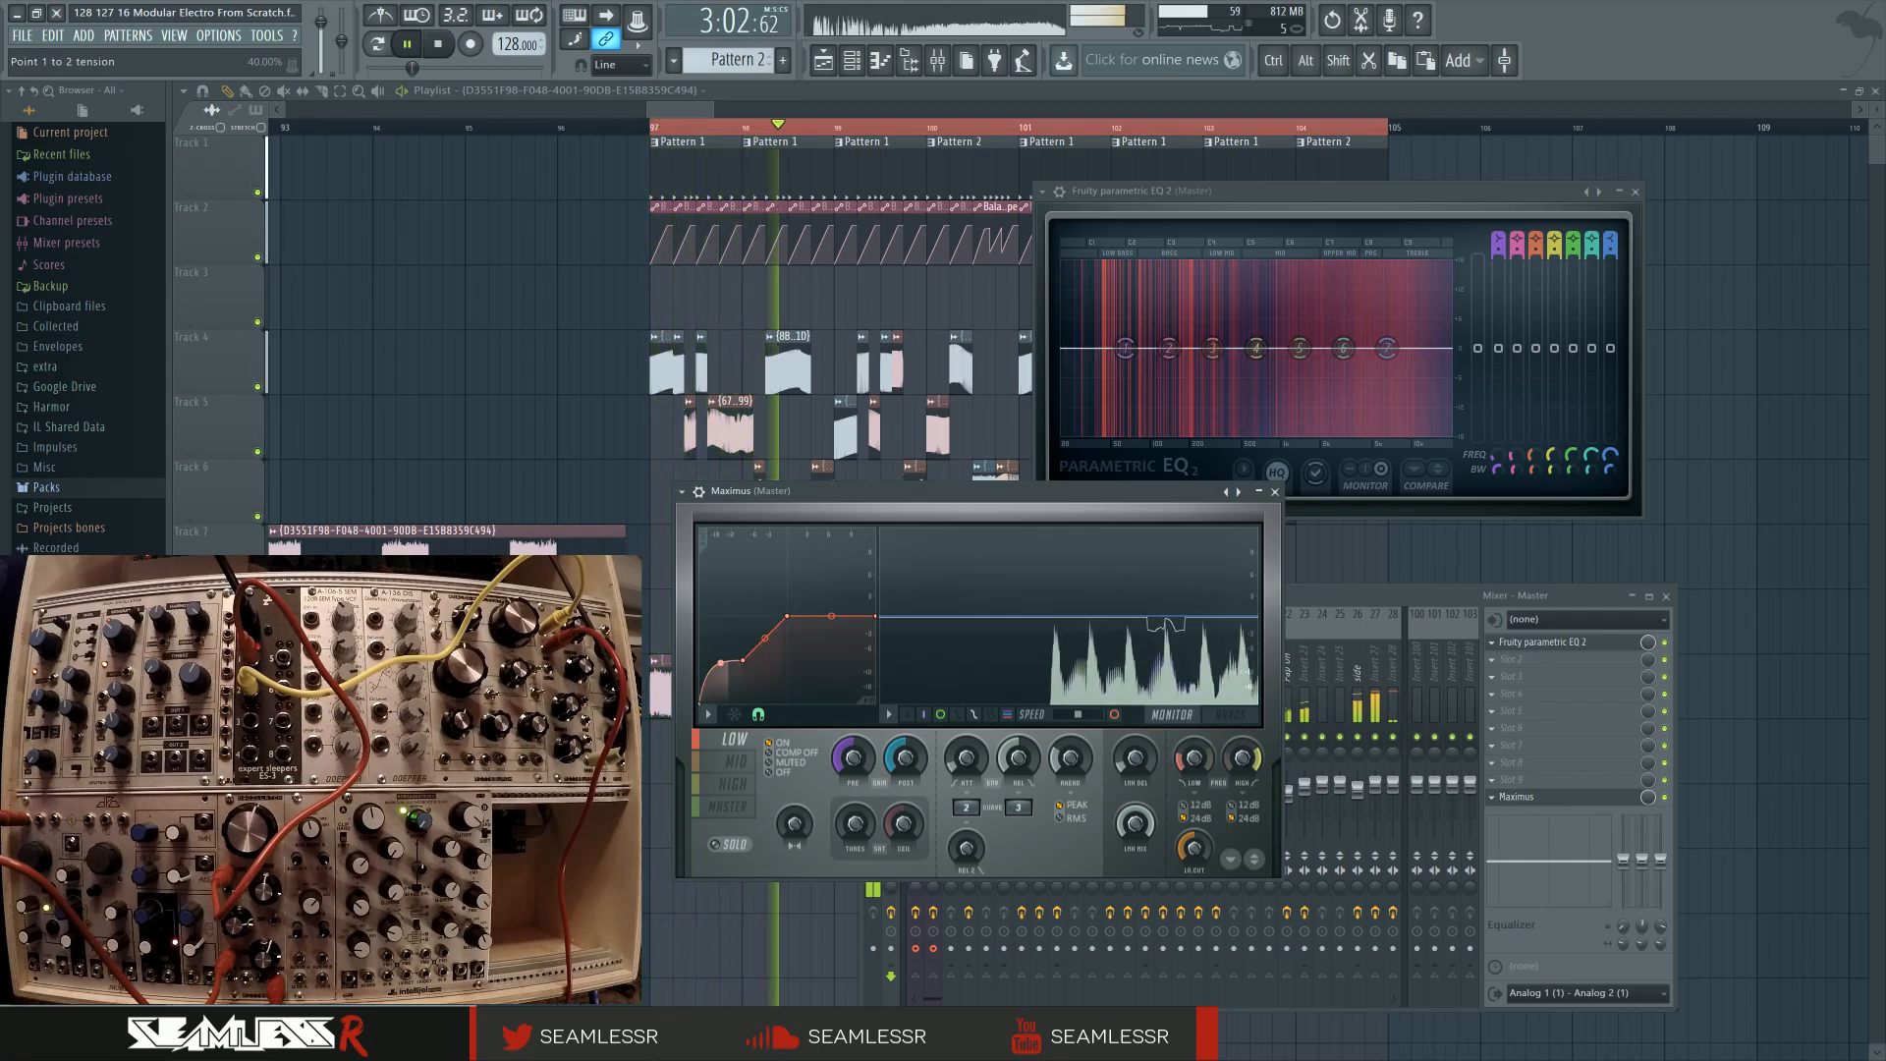
pyautogui.moveTo(743, 664); pyautogui.dragTo(753, 651)
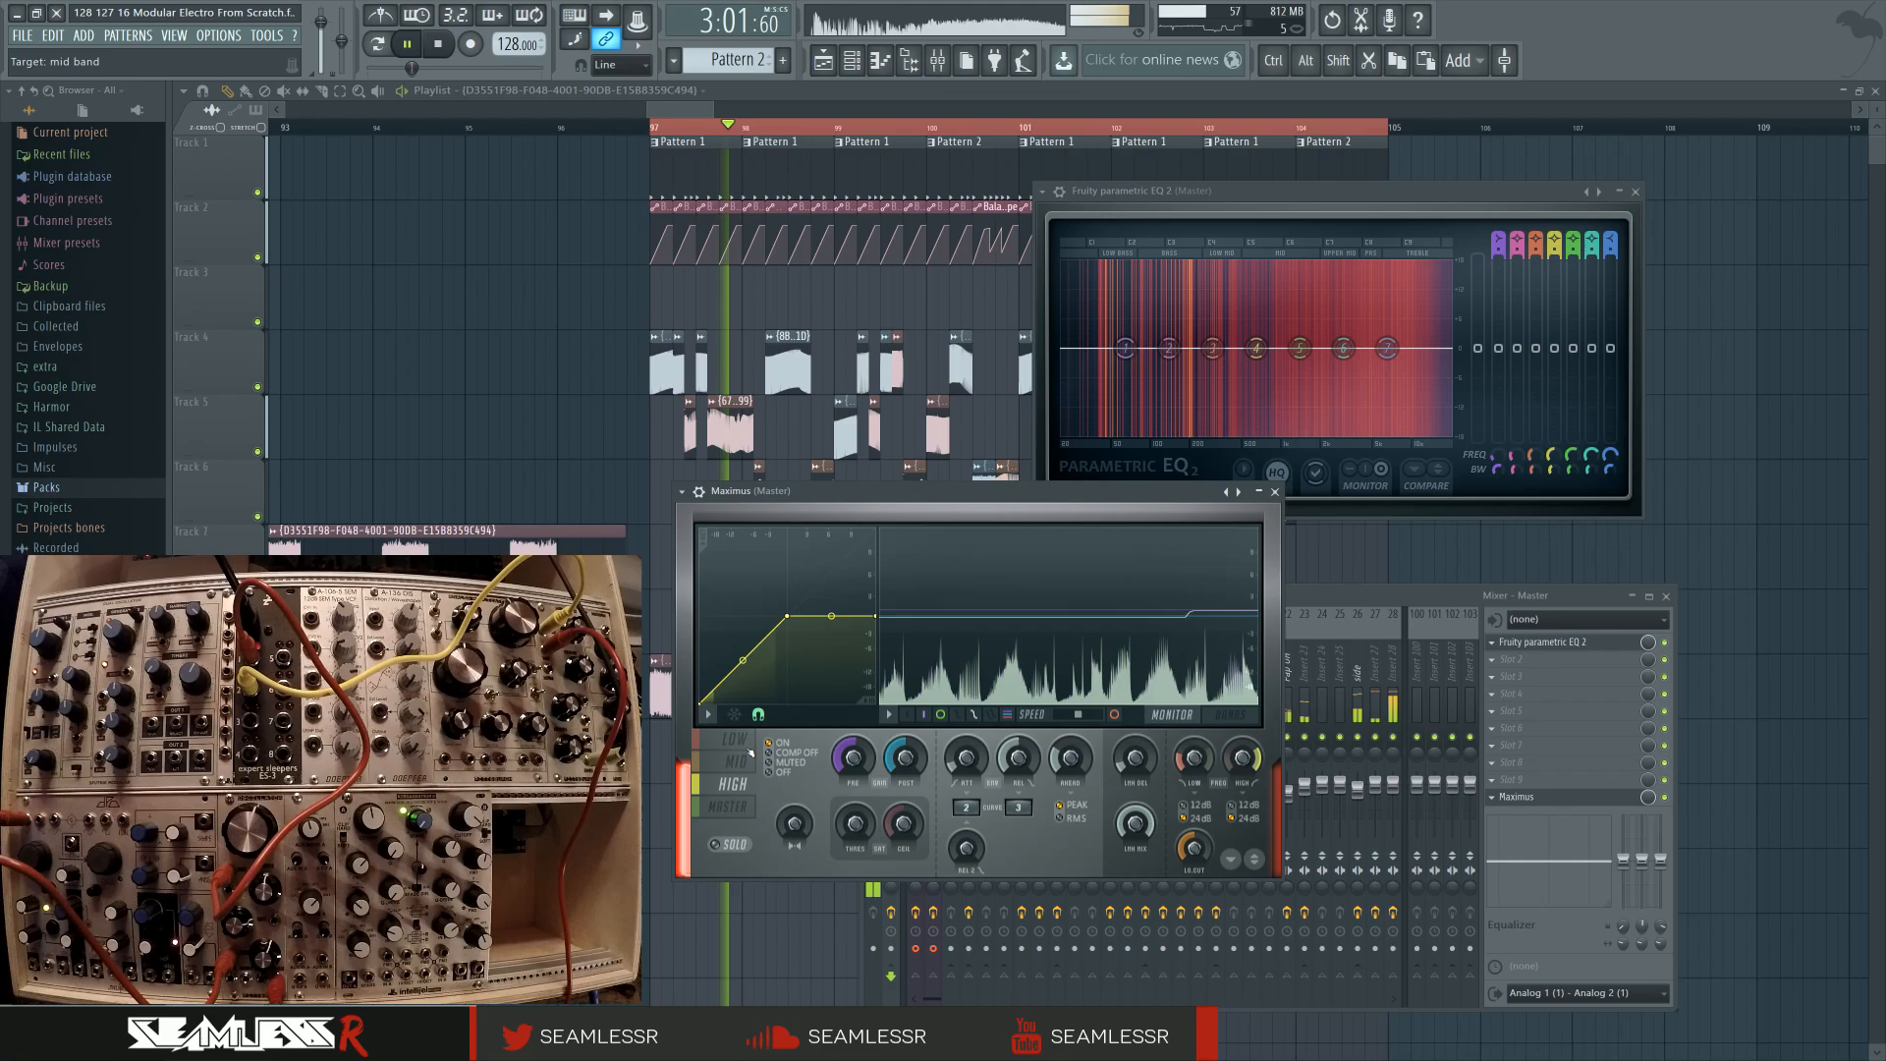
pyautogui.click(736, 809)
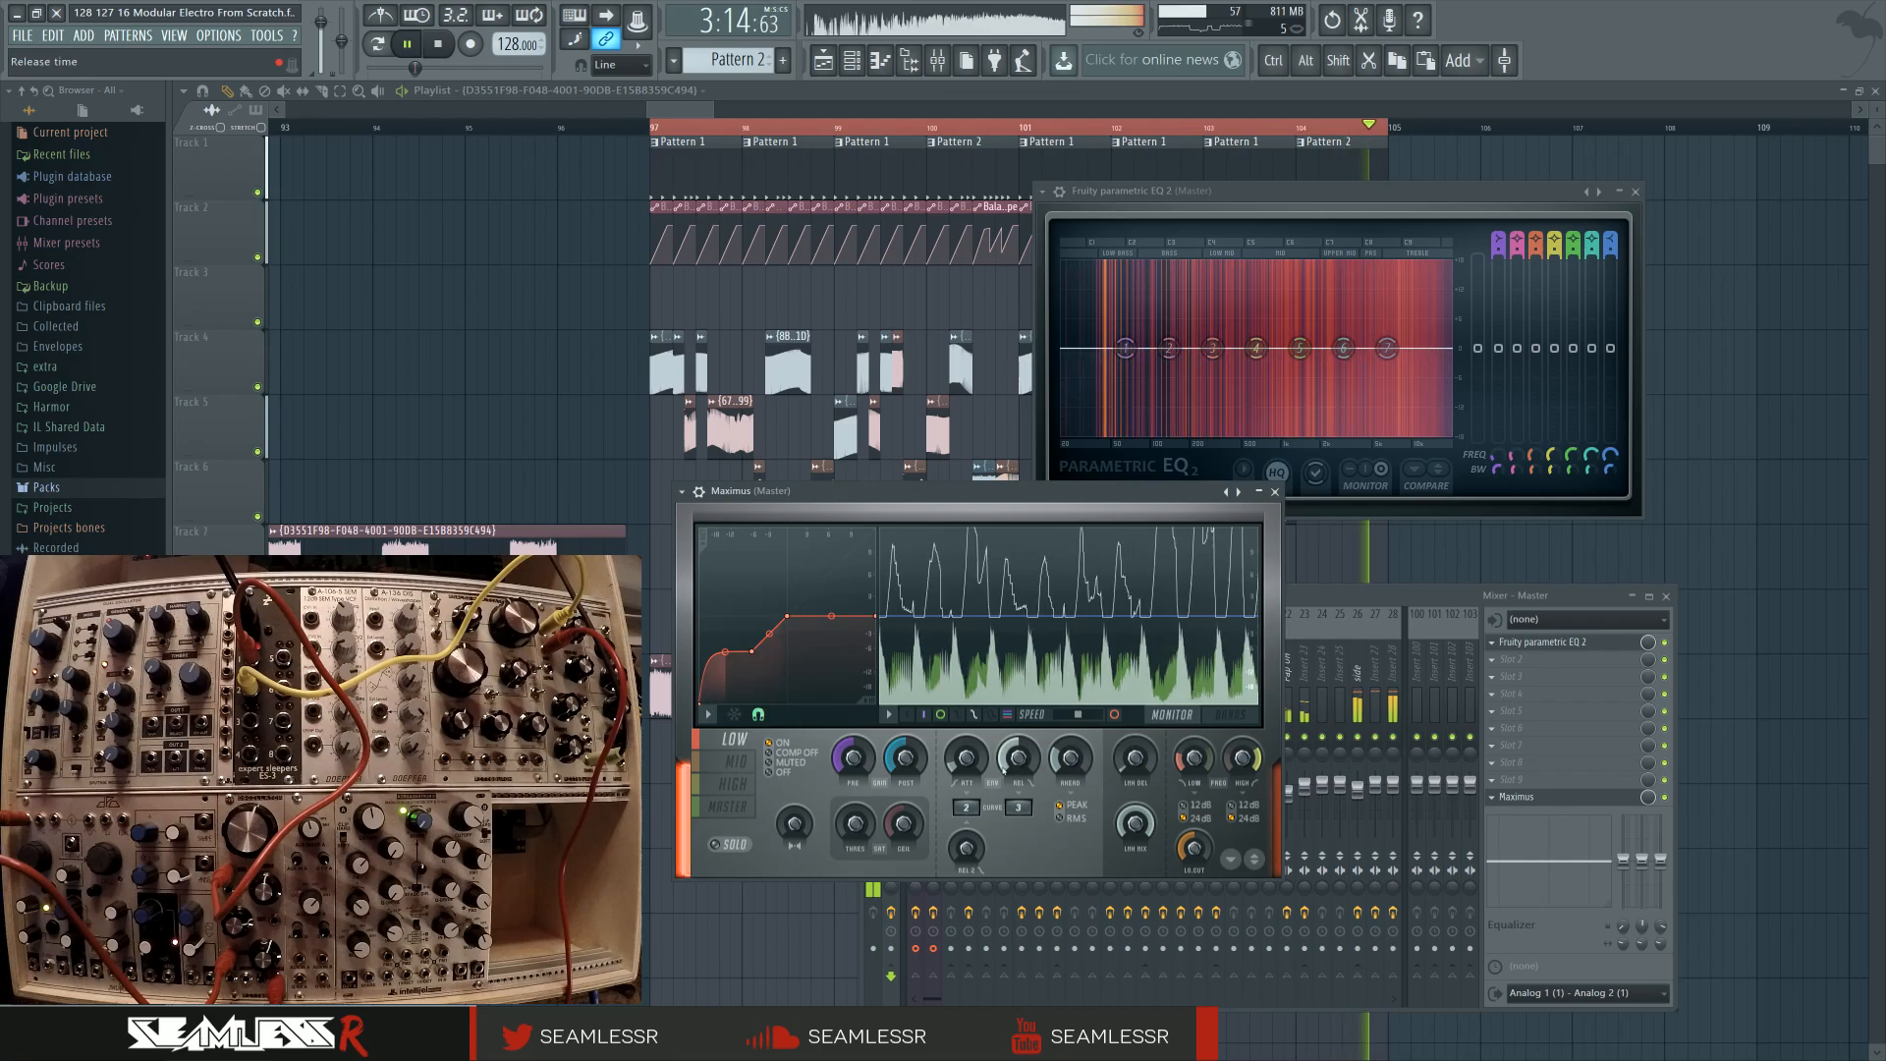
pyautogui.click(1275, 493)
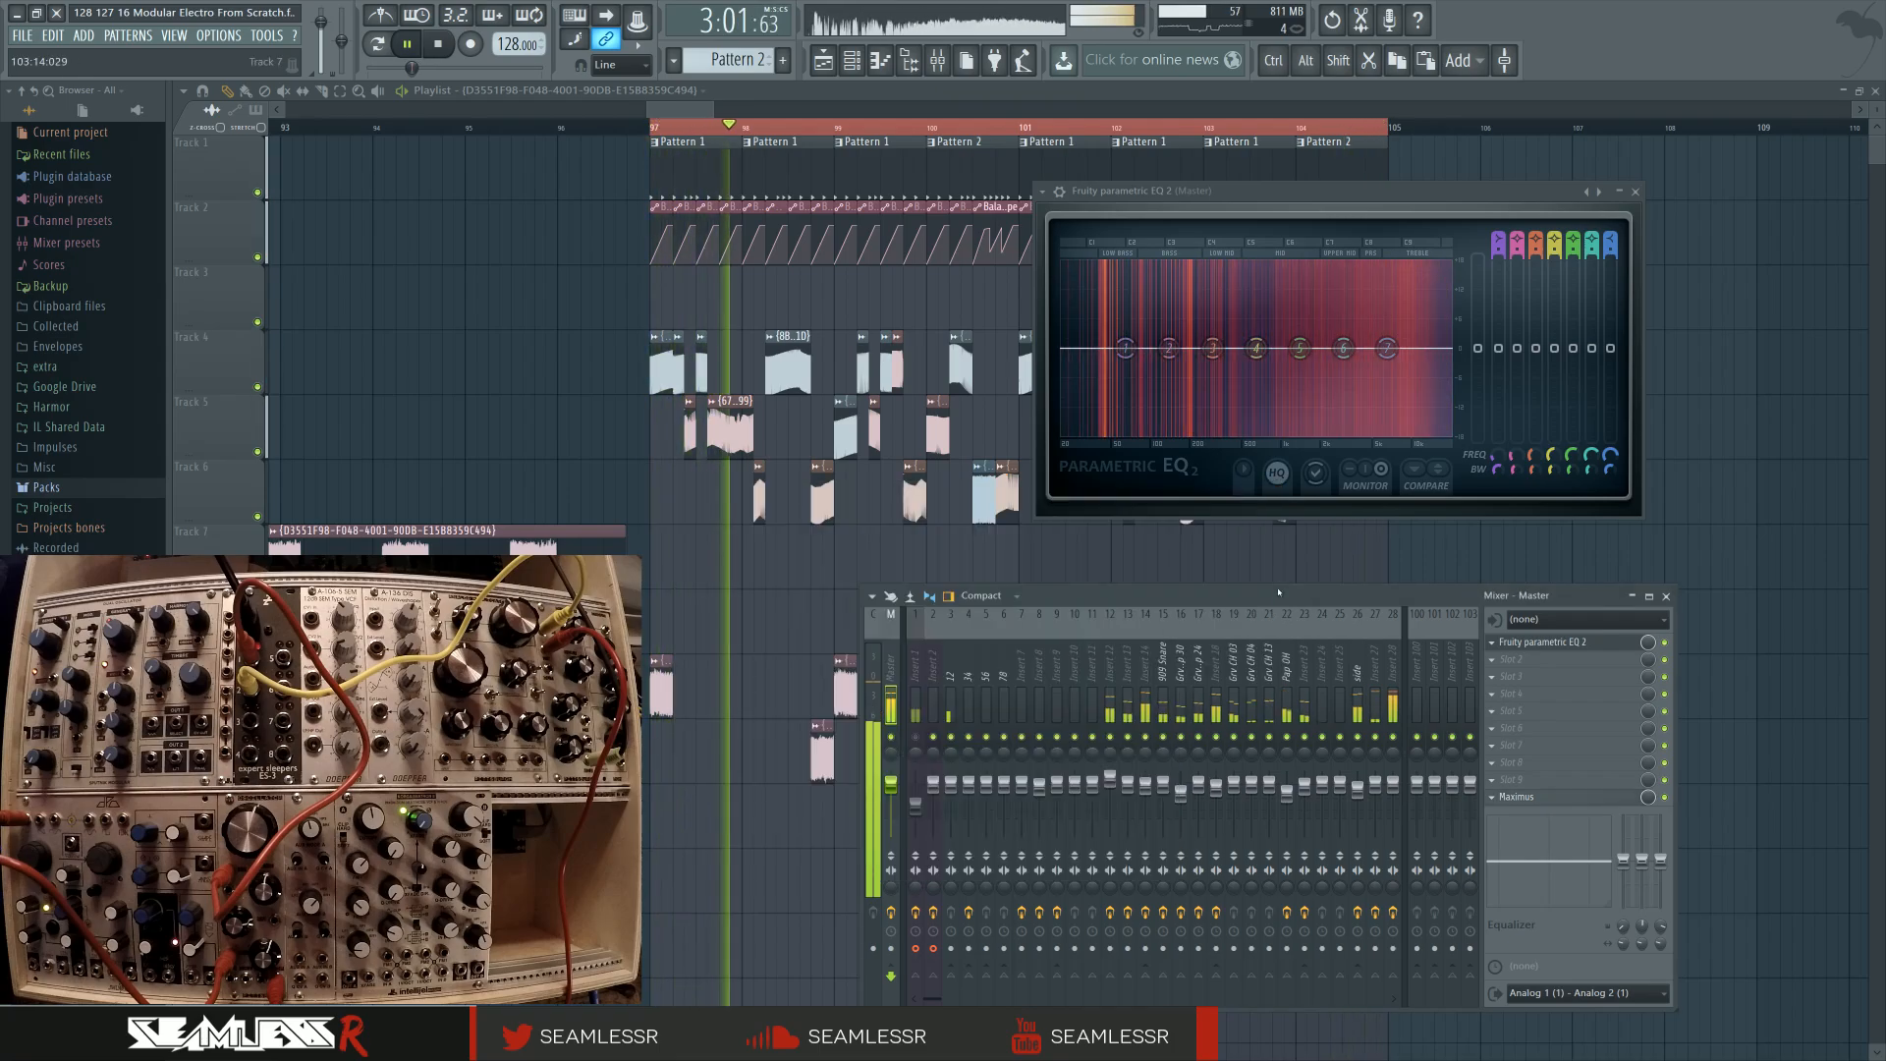
# Open the EQ on Insert 29 and move band 5 to the top of the spectrum with a slight cut
pyautogui.moveTo(1277, 605); pyautogui.dragTo(1215, 620)
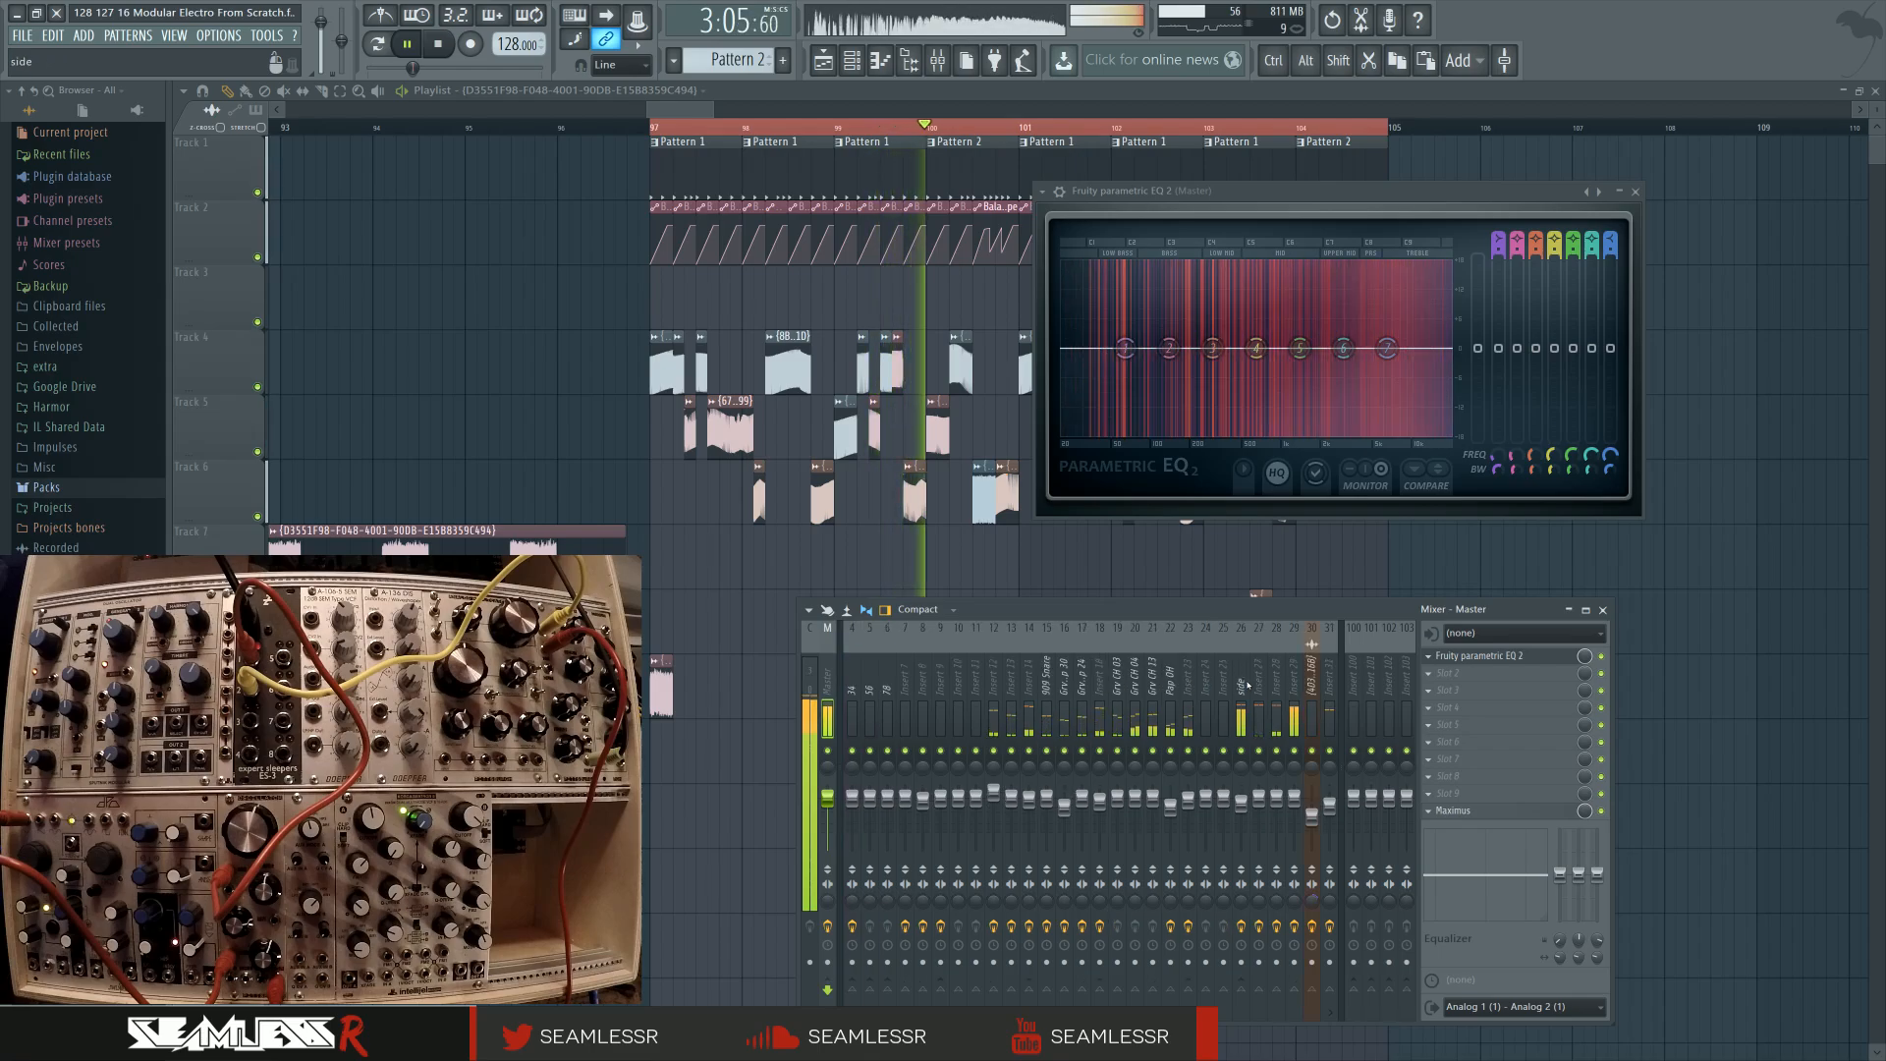
pyautogui.scroll(-6, 1208, 683)
pyautogui.click(1240, 681)
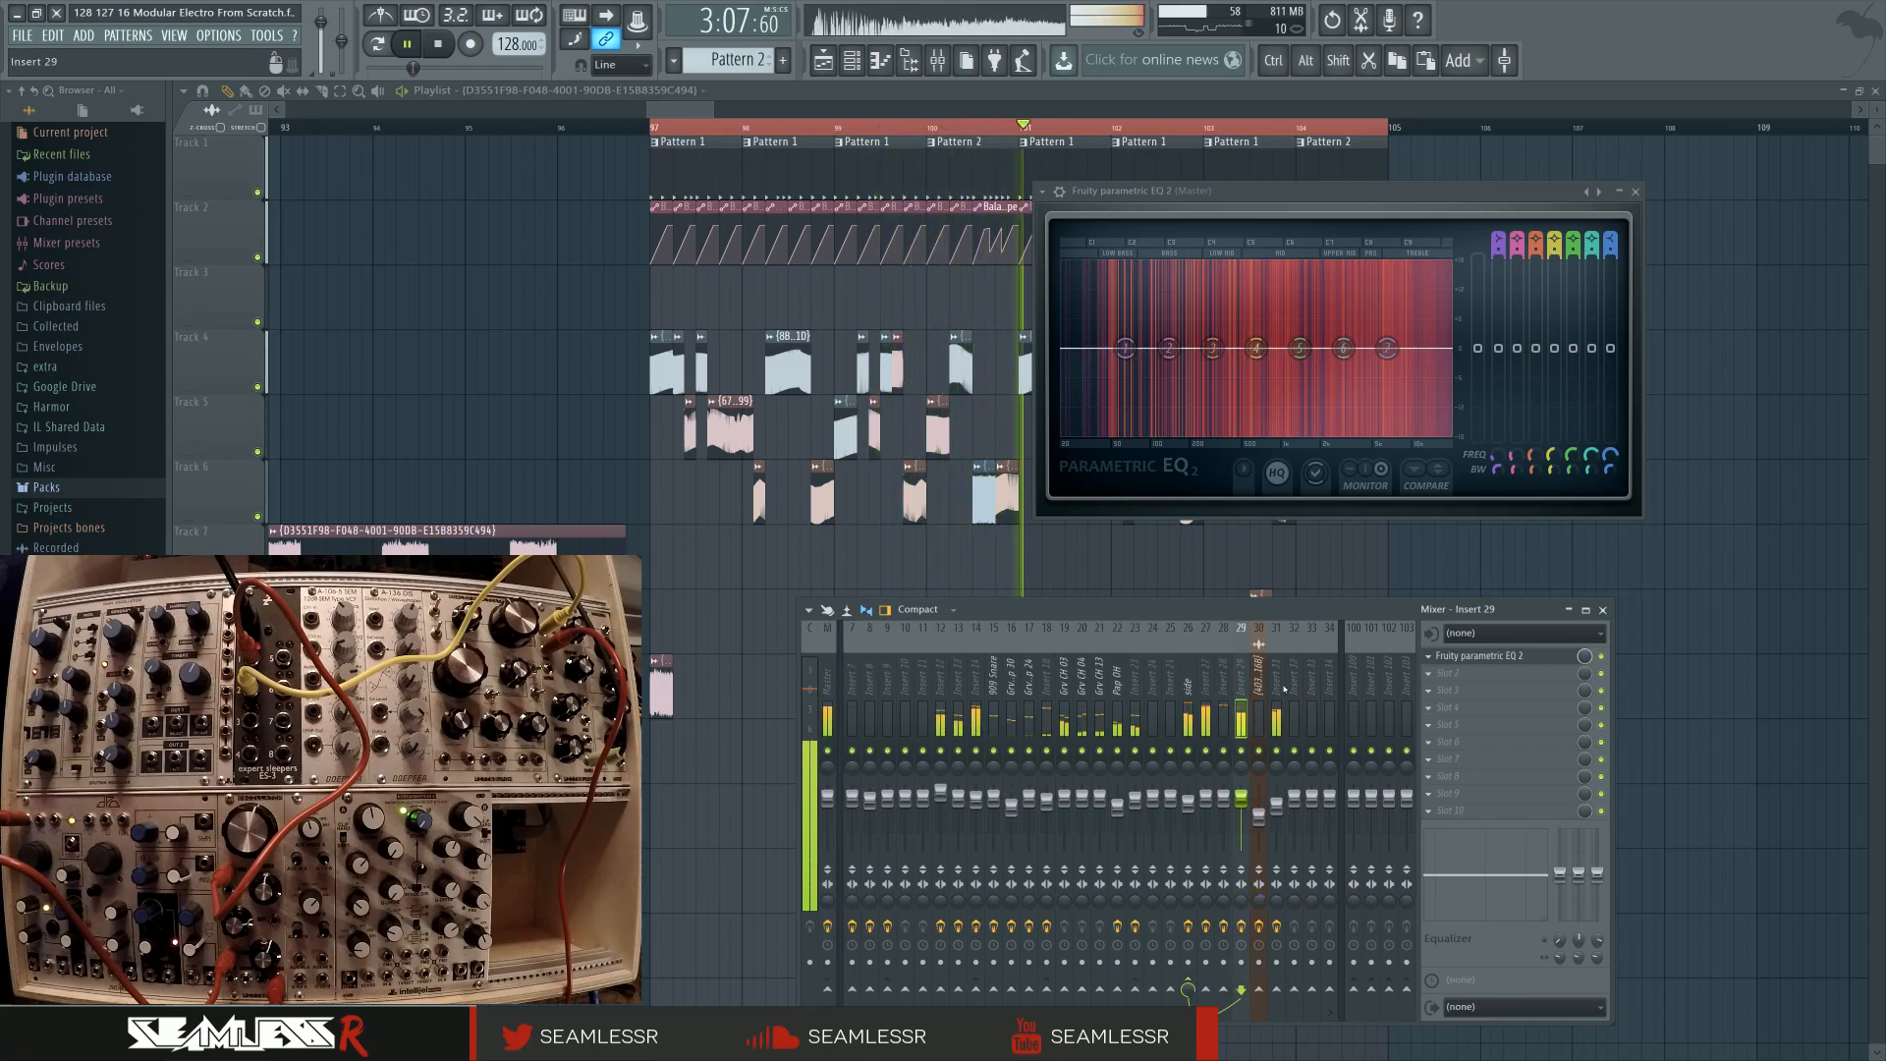
pyautogui.click(1479, 656)
pyautogui.moveTo(575, 424); pyautogui.dragTo(720, 448)
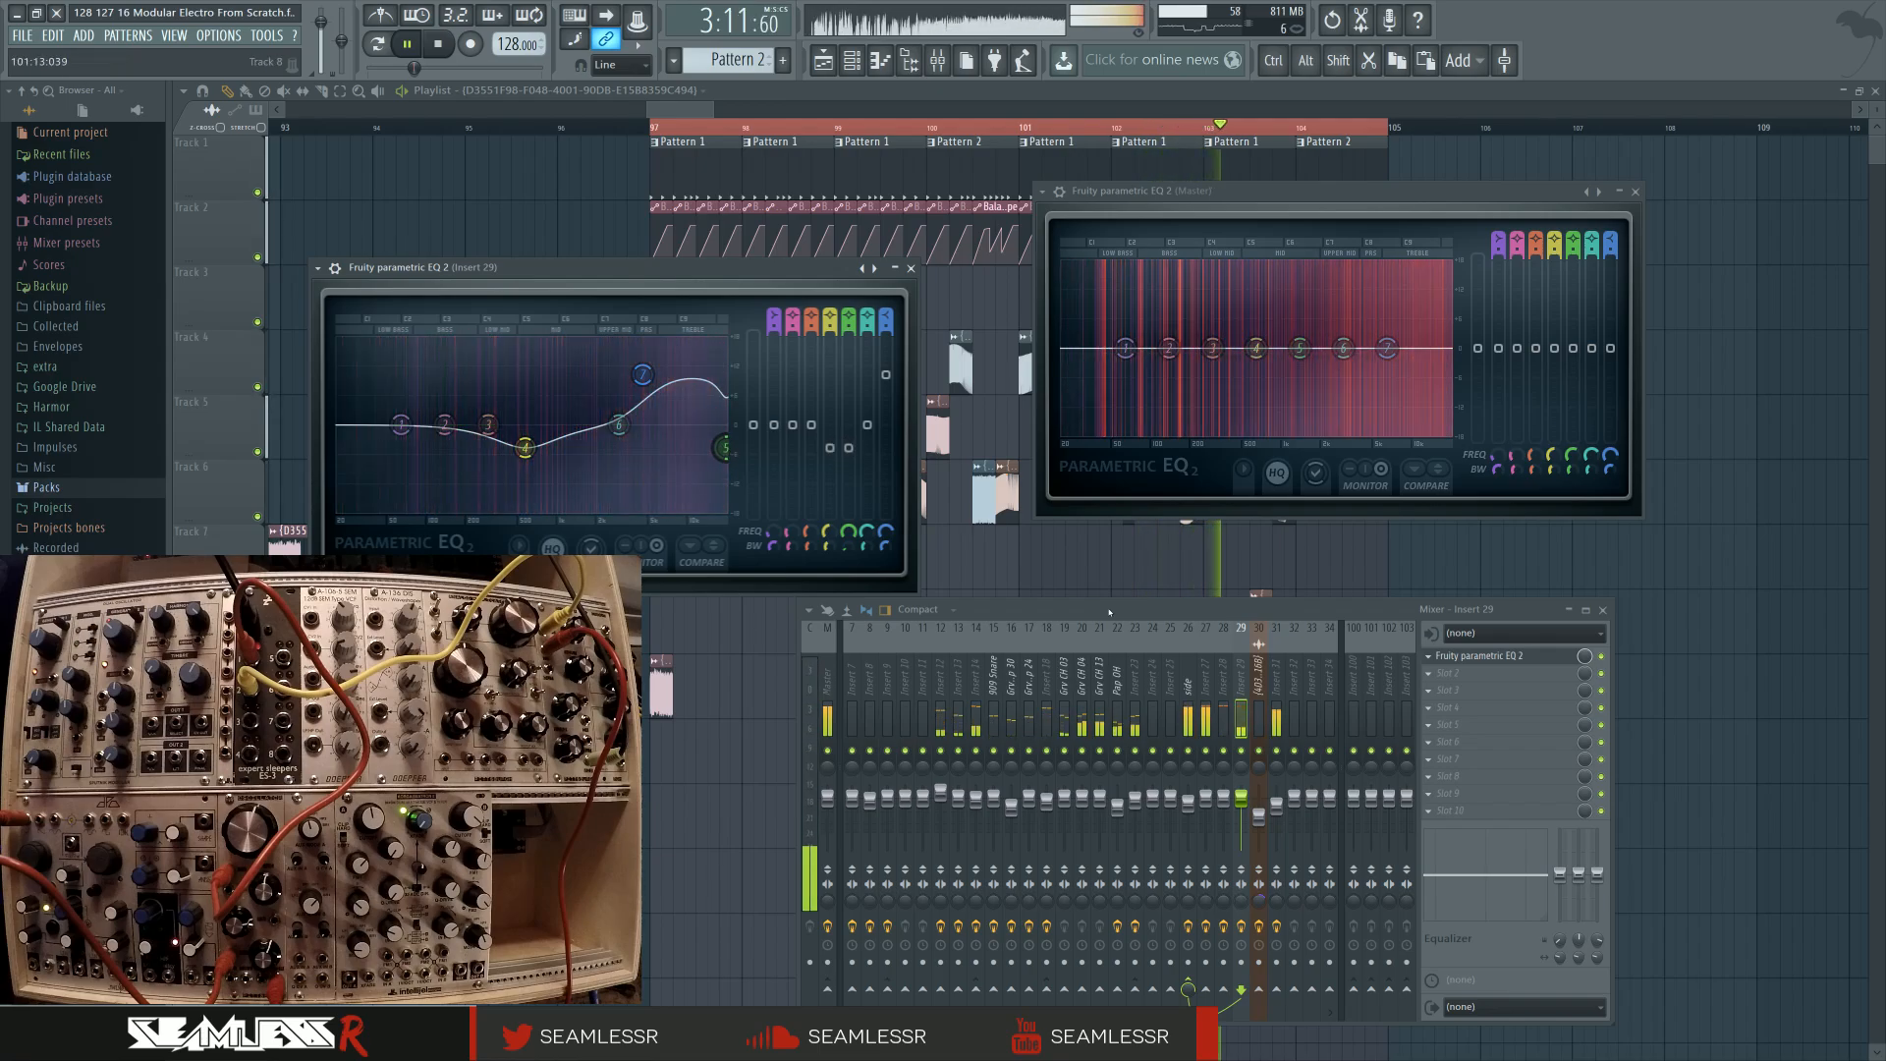
# Open the EQ on Insert 27 and adjust the band 7 high shelf to a slight boost
pyautogui.click(1205, 687)
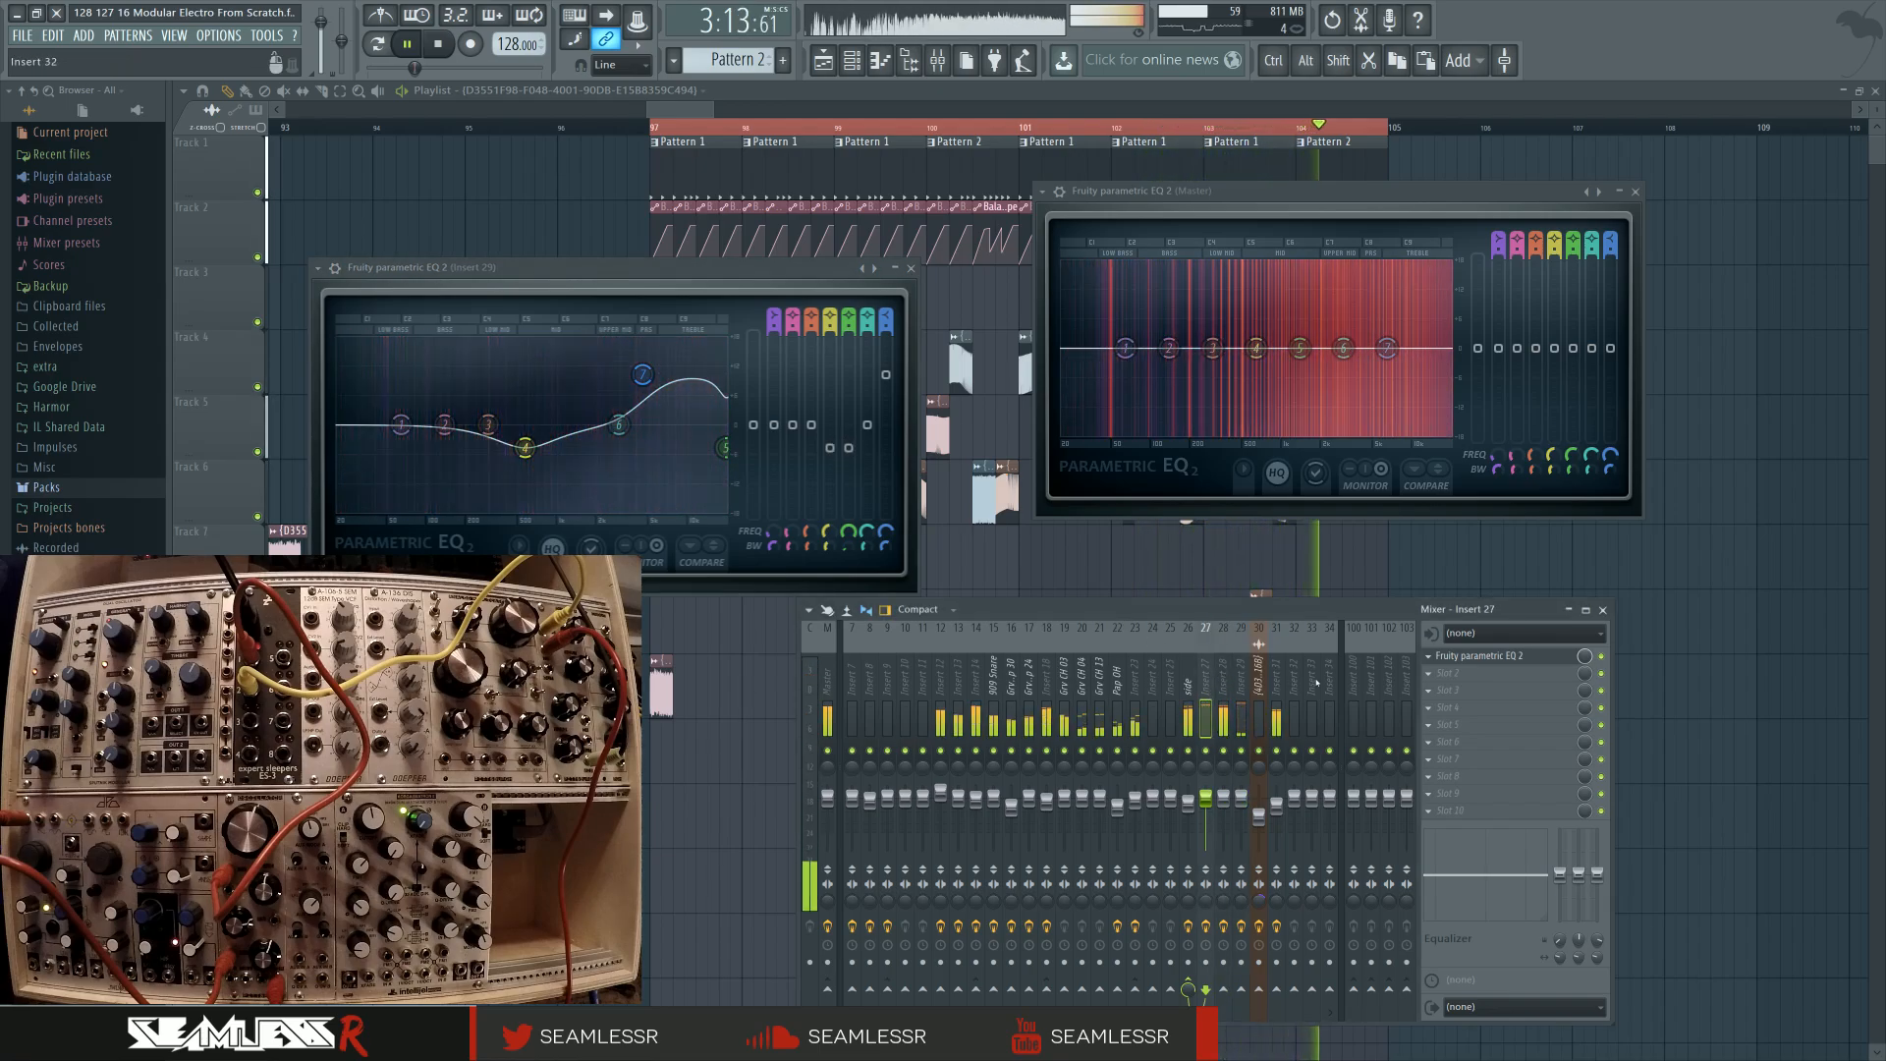
pyautogui.click(1457, 661)
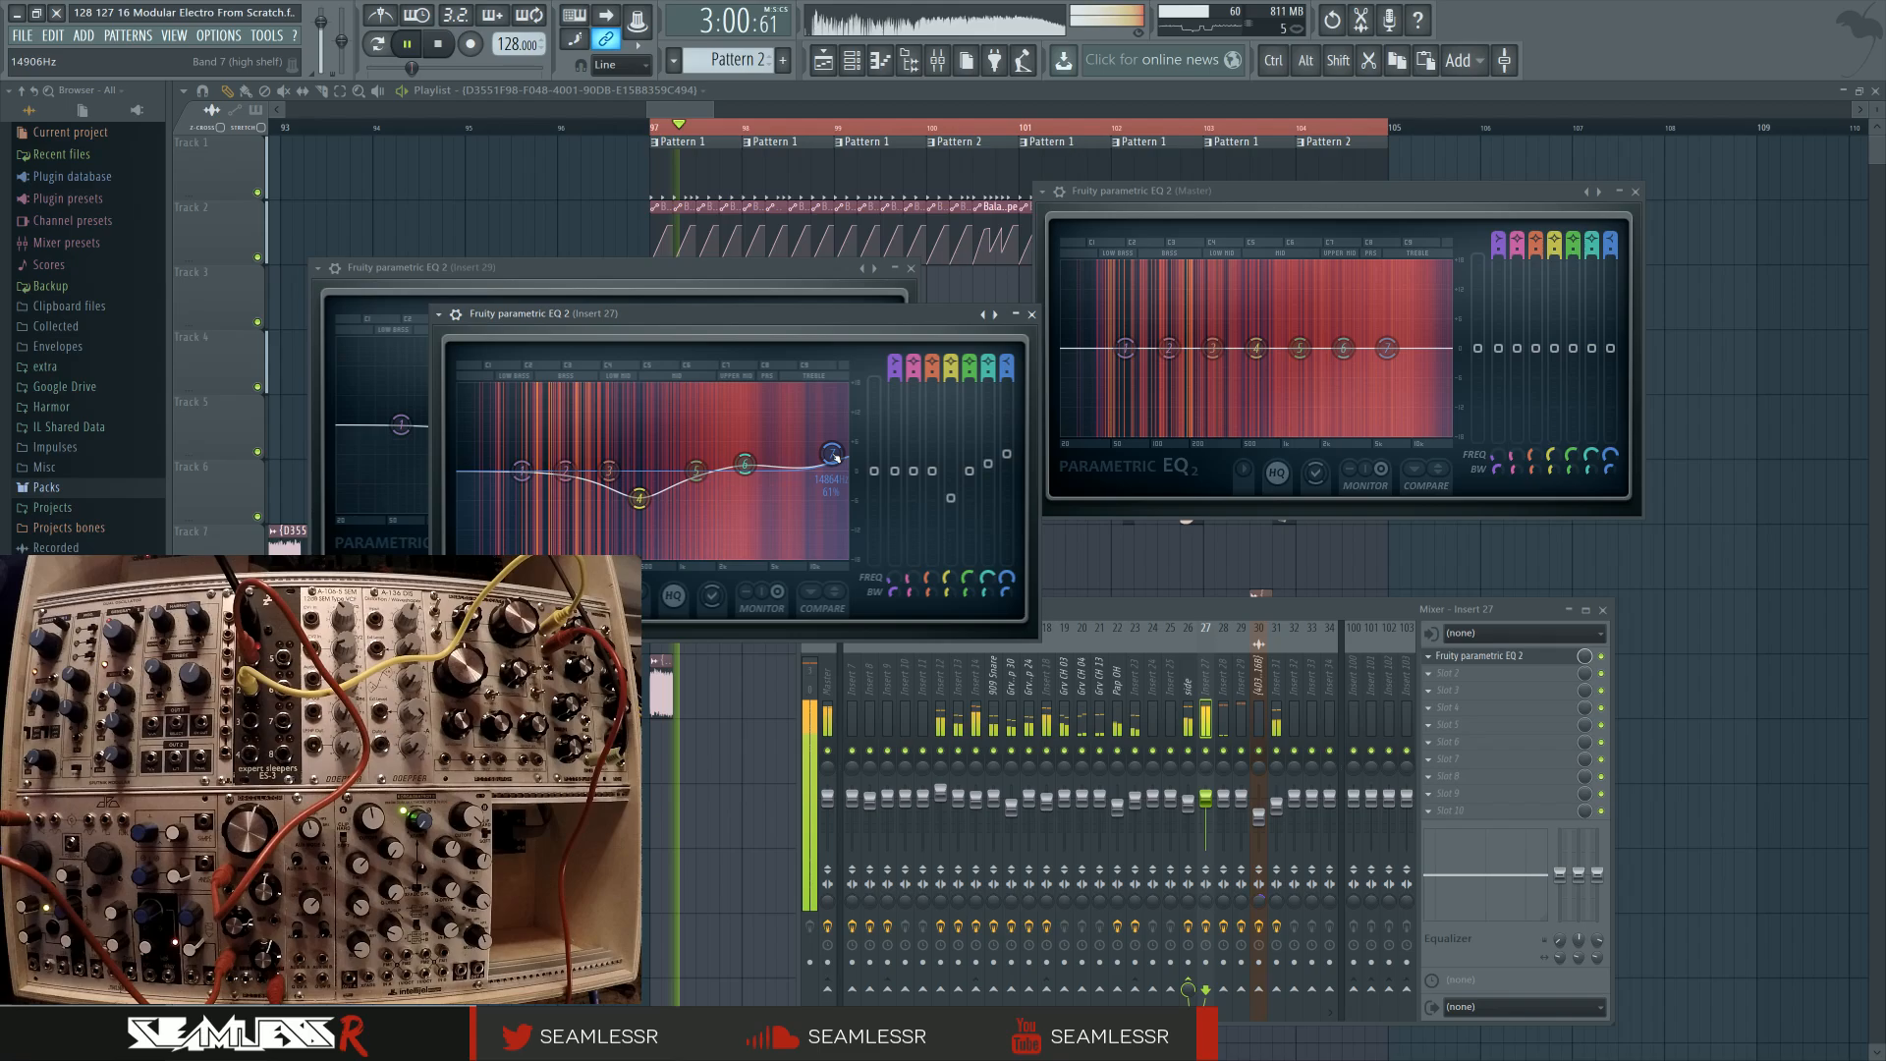
pyautogui.moveTo(802, 469); pyautogui.dragTo(813, 461)
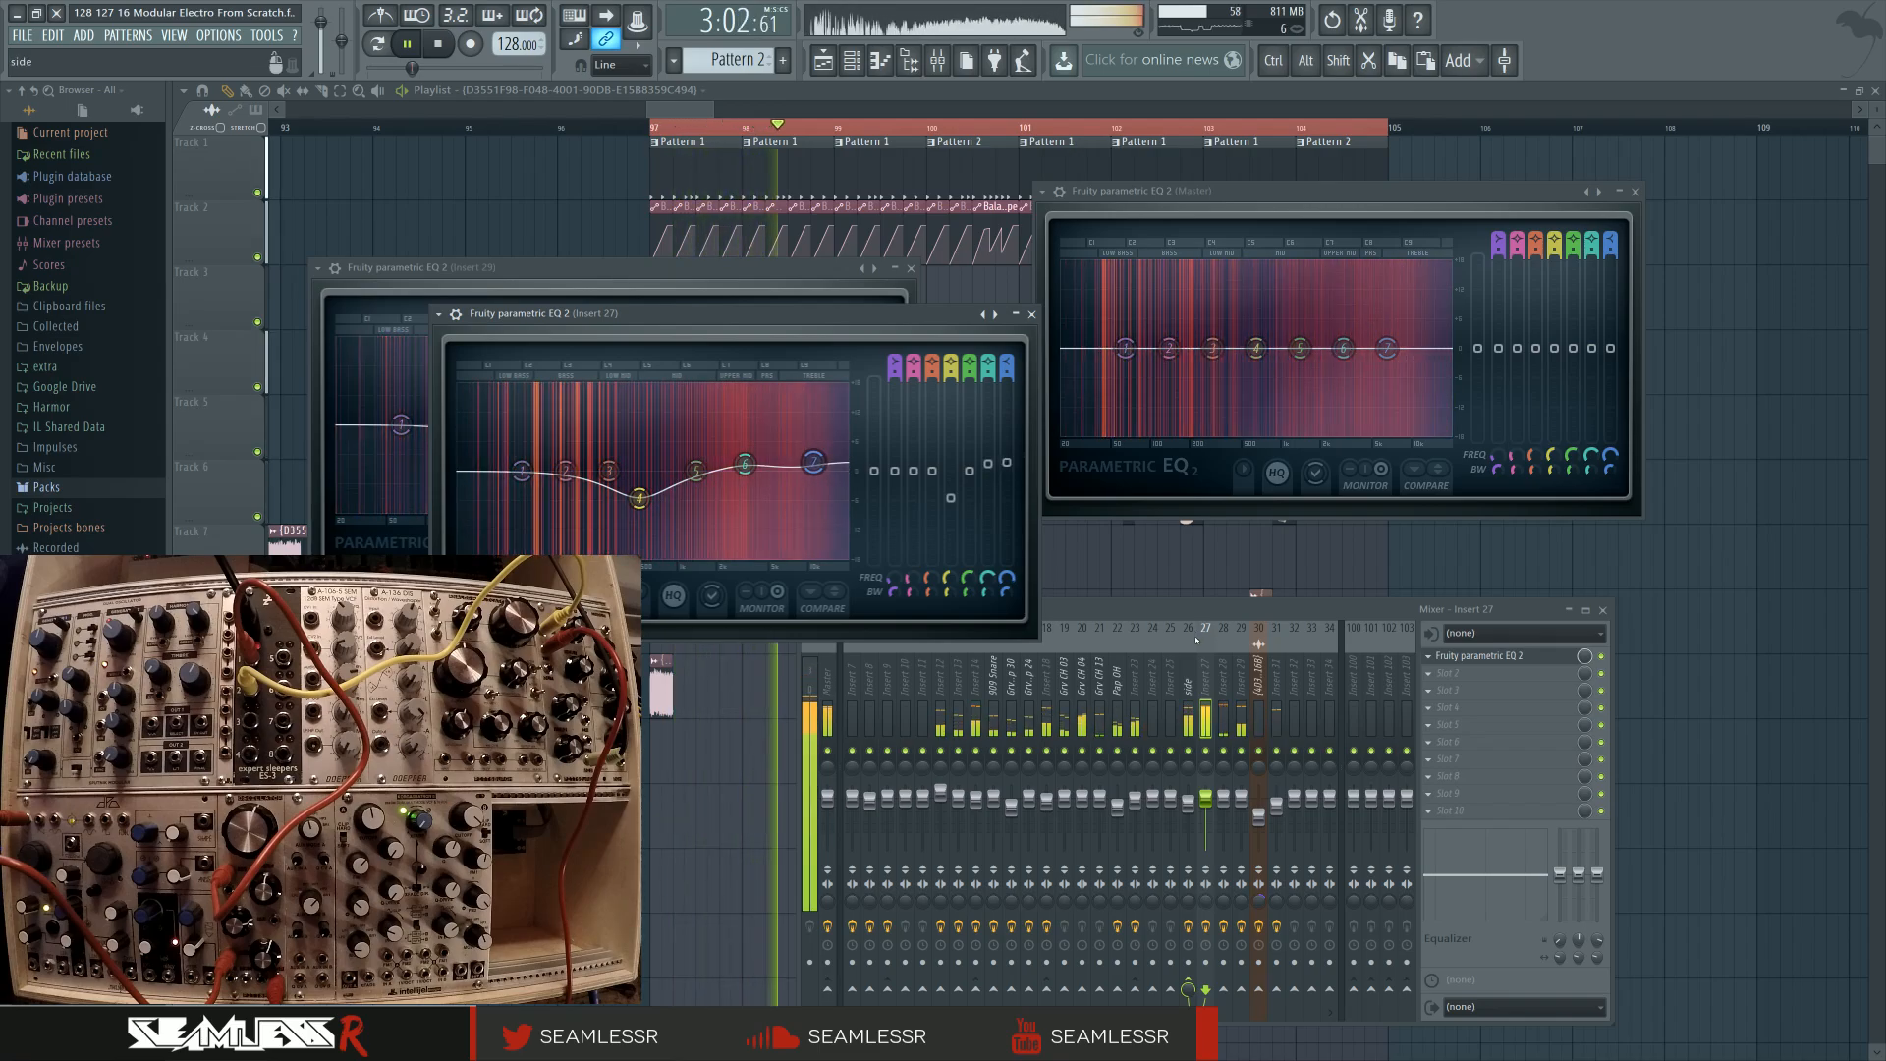
# In the Insert 28 EQ, set band 7 to a slight boost, move band 5 higher with a small cut, and close it
pyautogui.click(1228, 678)
pyautogui.click(1463, 658)
pyautogui.moveTo(638, 360)
pyautogui.mouseDown()
pyautogui.moveTo(649, 381)
pyautogui.moveTo(647, 362)
pyautogui.mouseUp()
pyautogui.moveTo(534, 382); pyautogui.dragTo(601, 392)
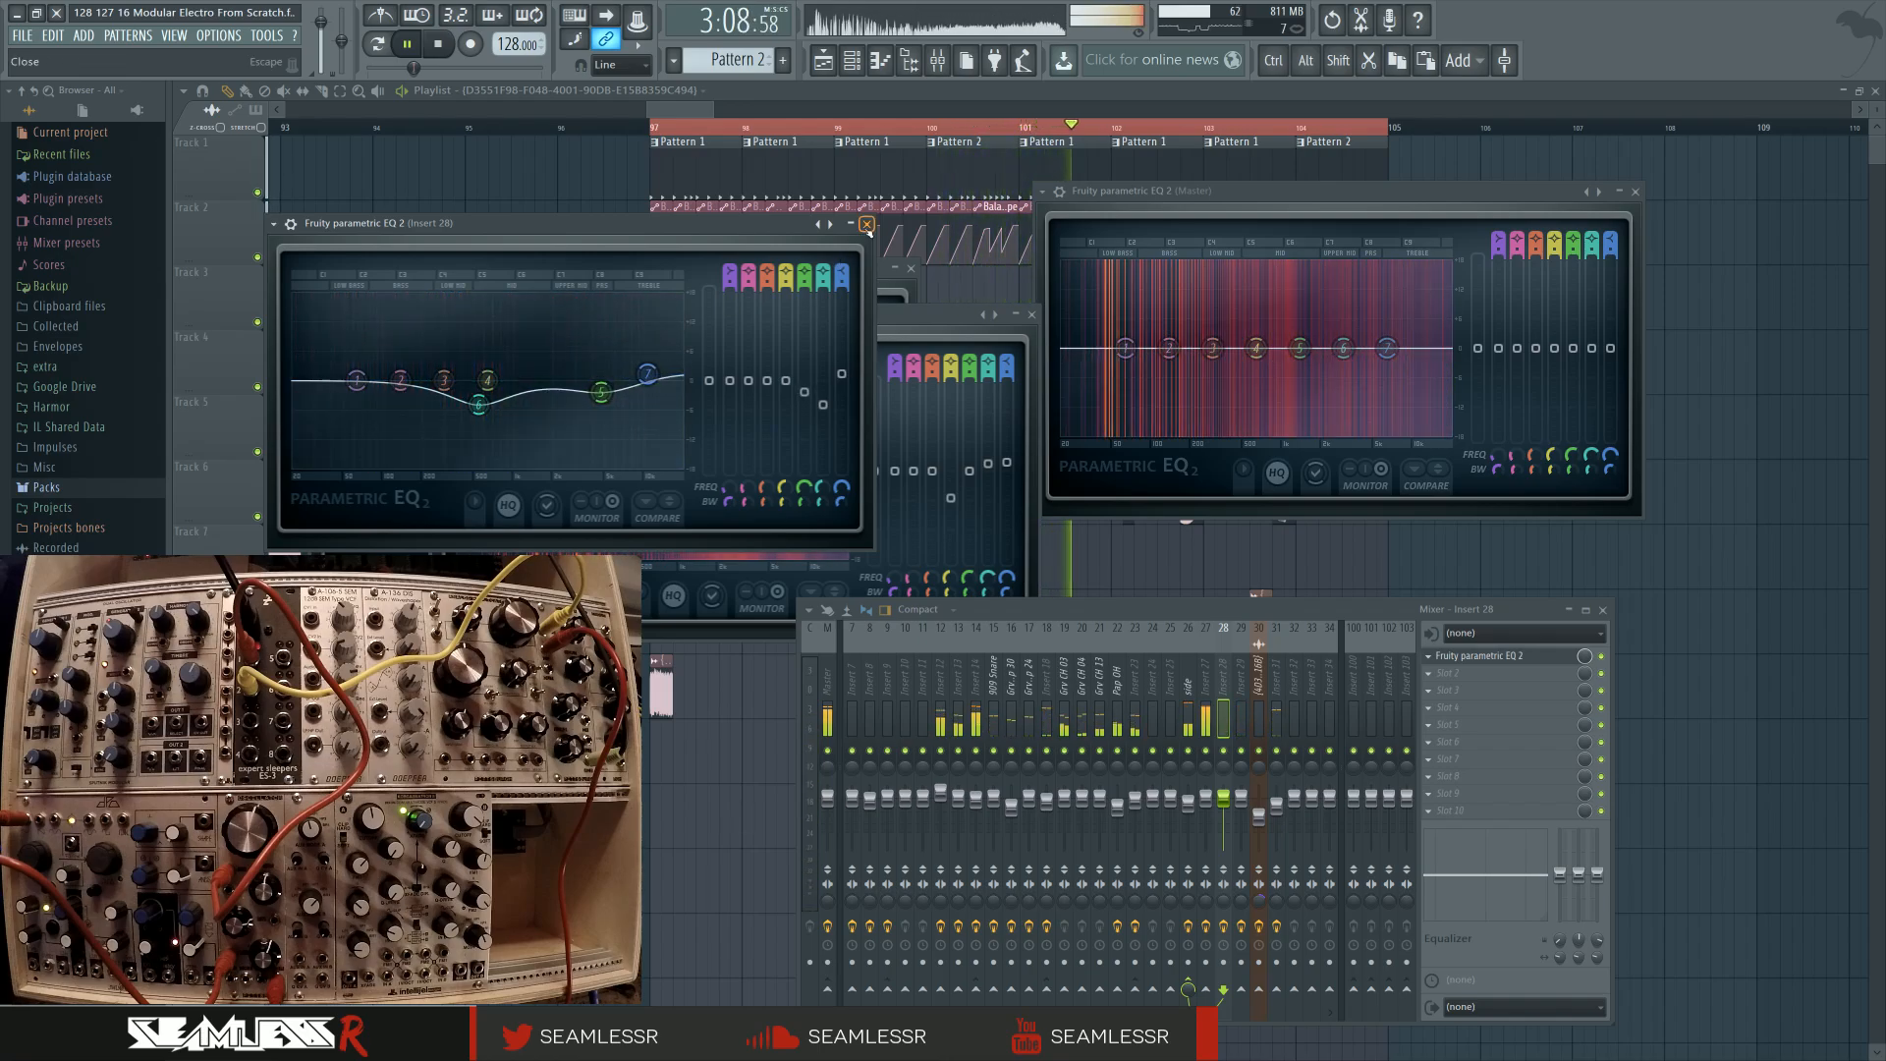
pyautogui.click(866, 224)
# Reopen Maximus on the Master channel to check its Low band, stop playback, and close all open windows
pyautogui.moveTo(1086, 608); pyautogui.dragTo(1009, 602)
pyautogui.click(748, 681)
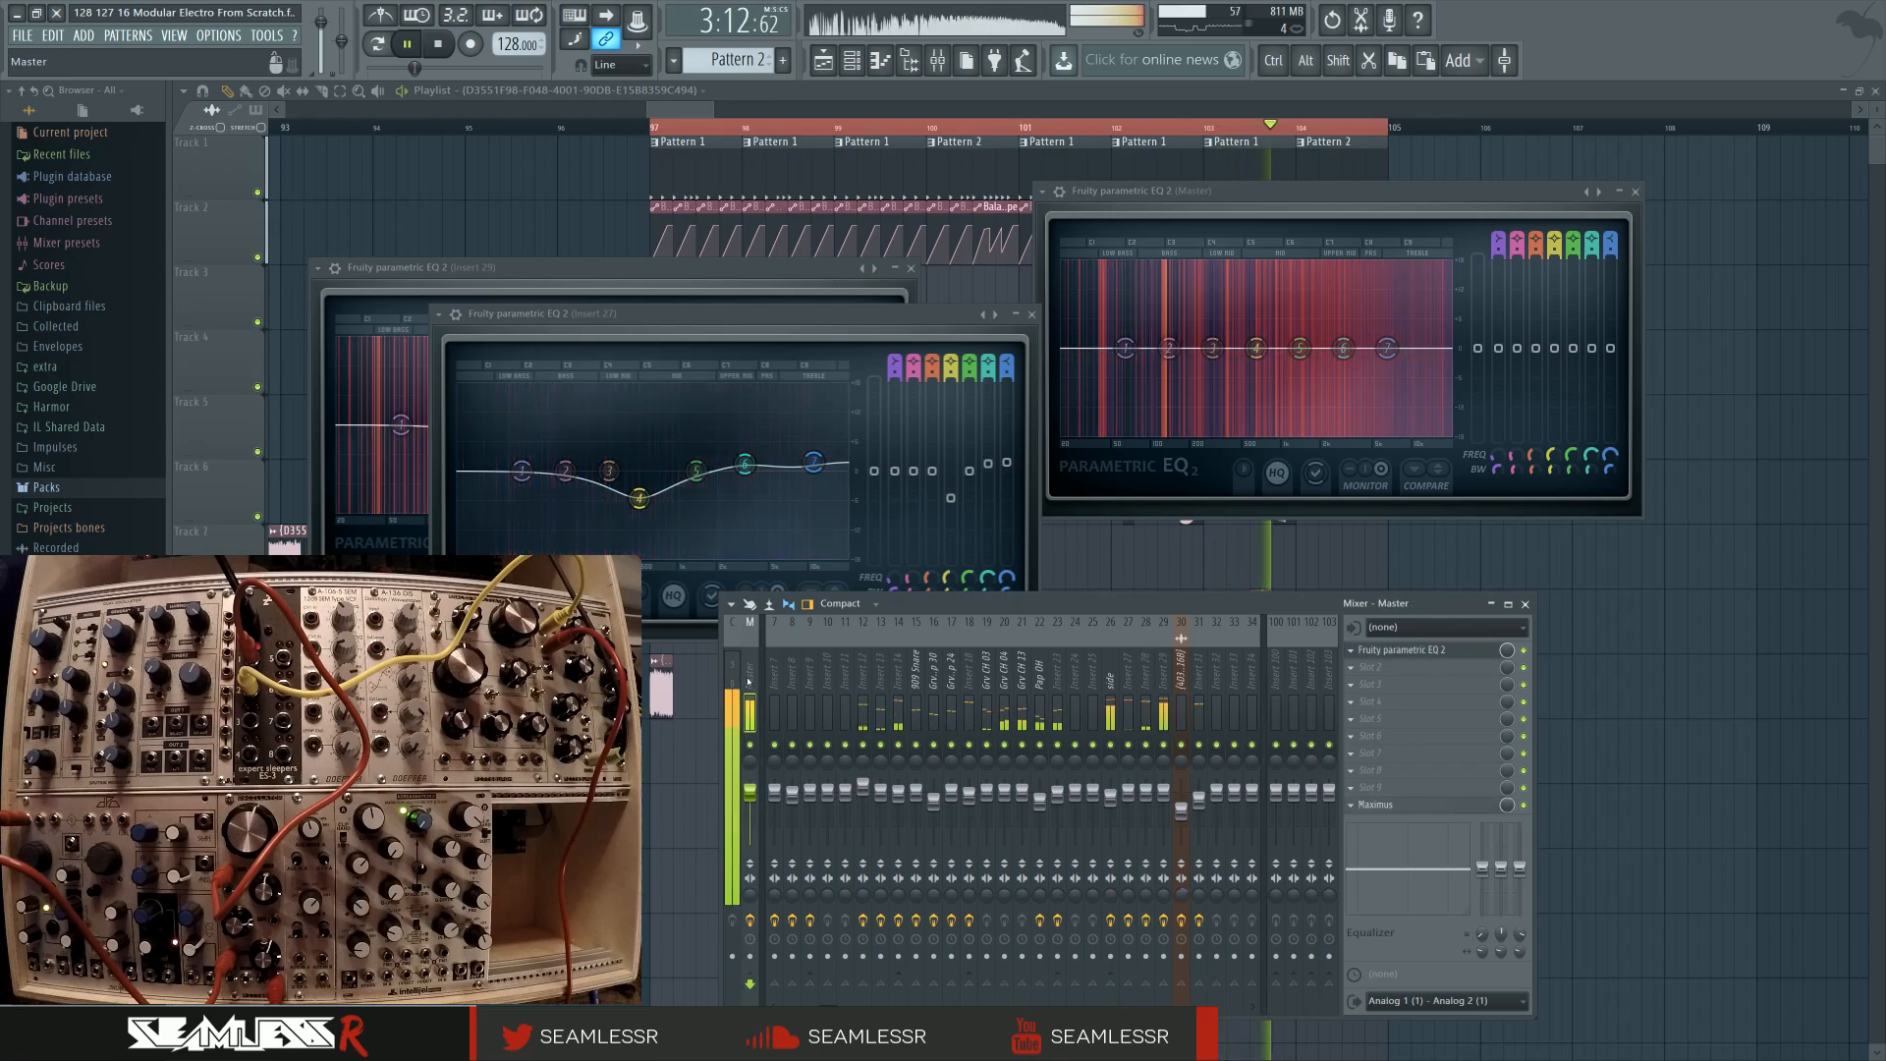
pyautogui.click(1392, 805)
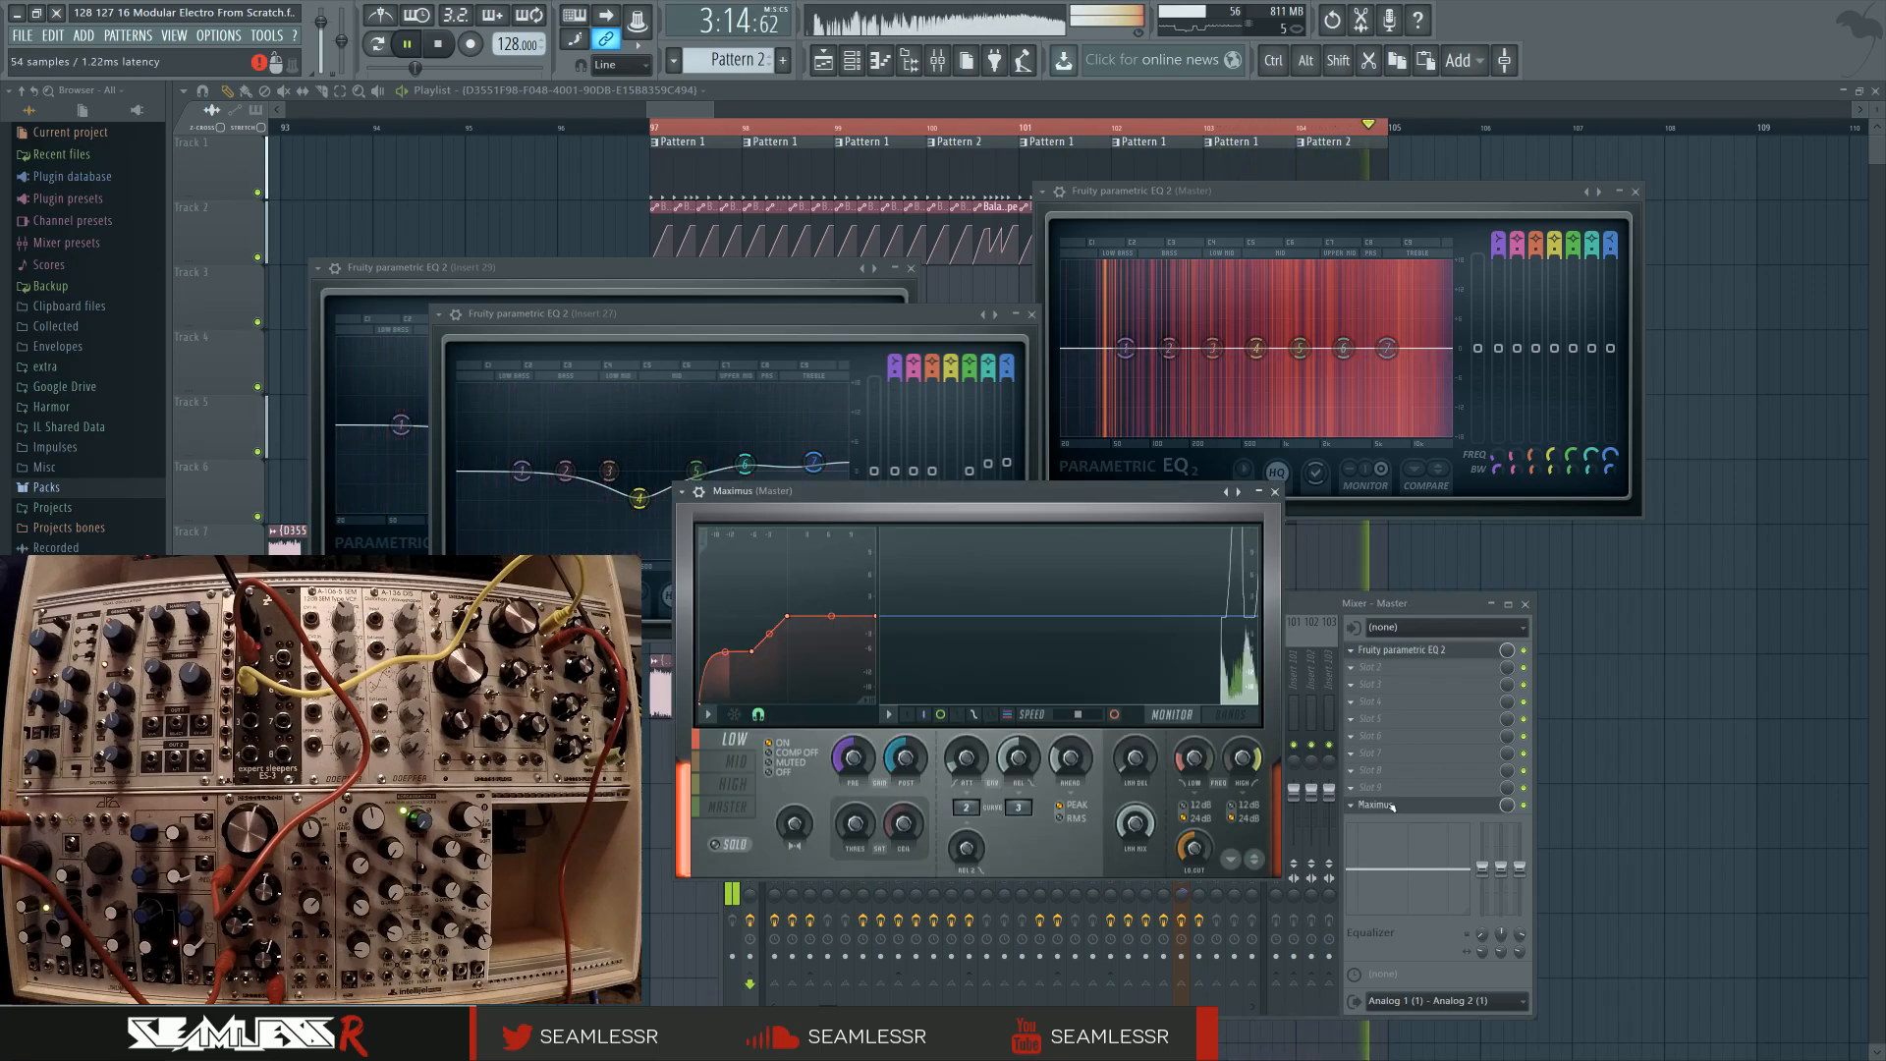
pyautogui.press('space')
pyautogui.press('F12')
# Open the sample settings of the D3551F98 audio clip on Track 9 at bar 99
pyautogui.scroll(-2, 1275, 670)
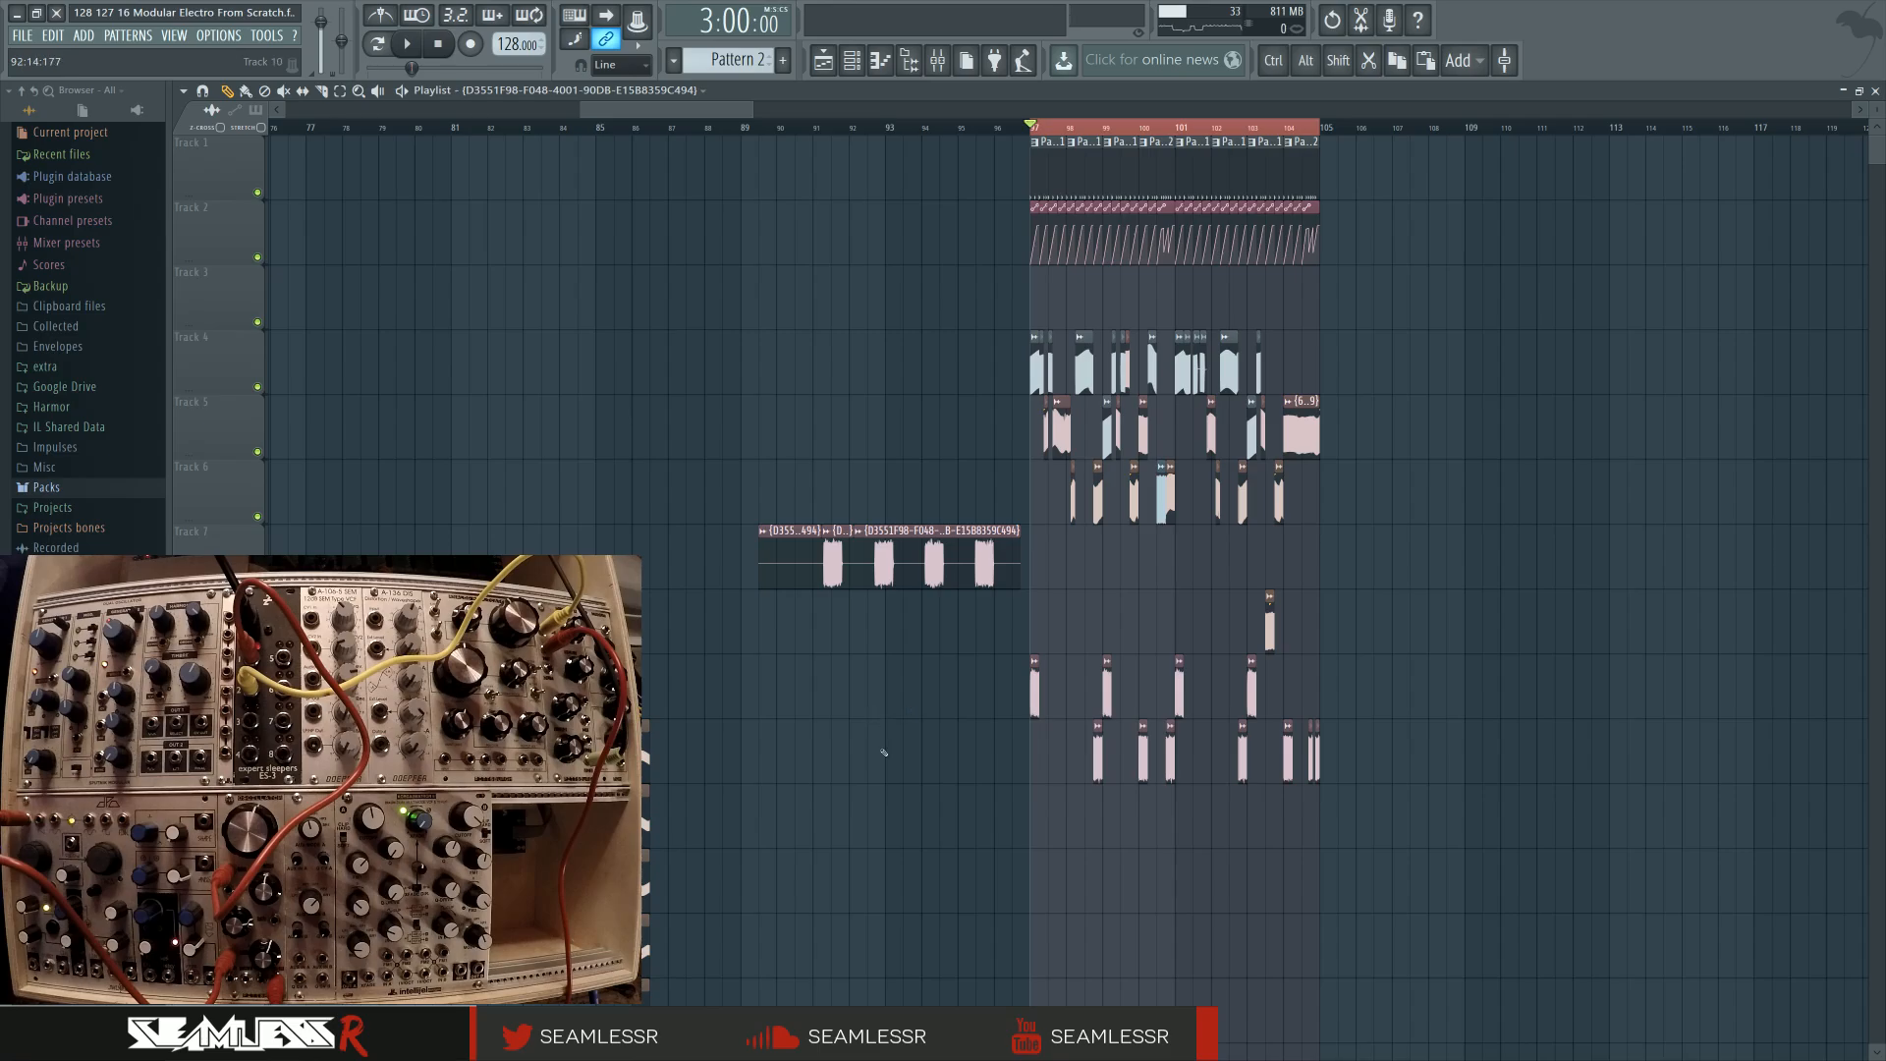
pyautogui.scroll(-3, 897, 776)
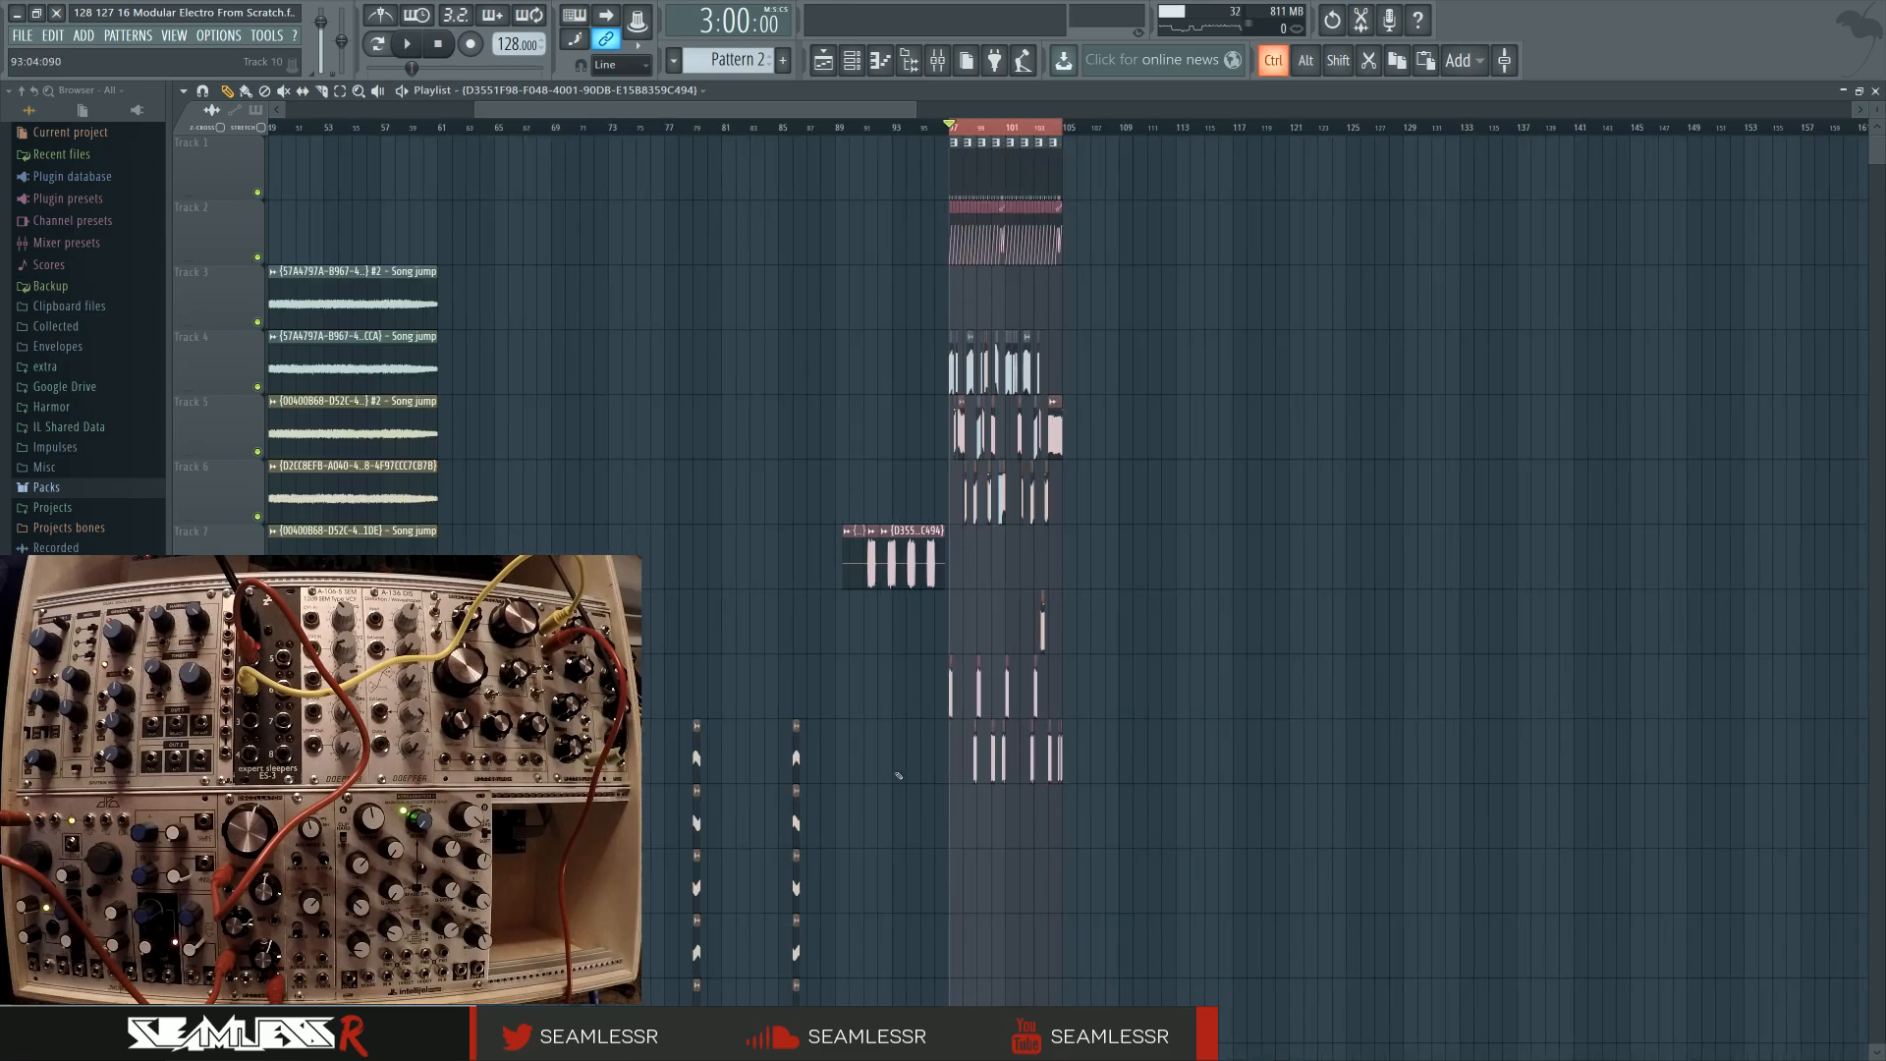
pyautogui.moveTo(906, 789); pyautogui.dragTo(1172, 921)
pyautogui.scroll(-8, 1173, 922)
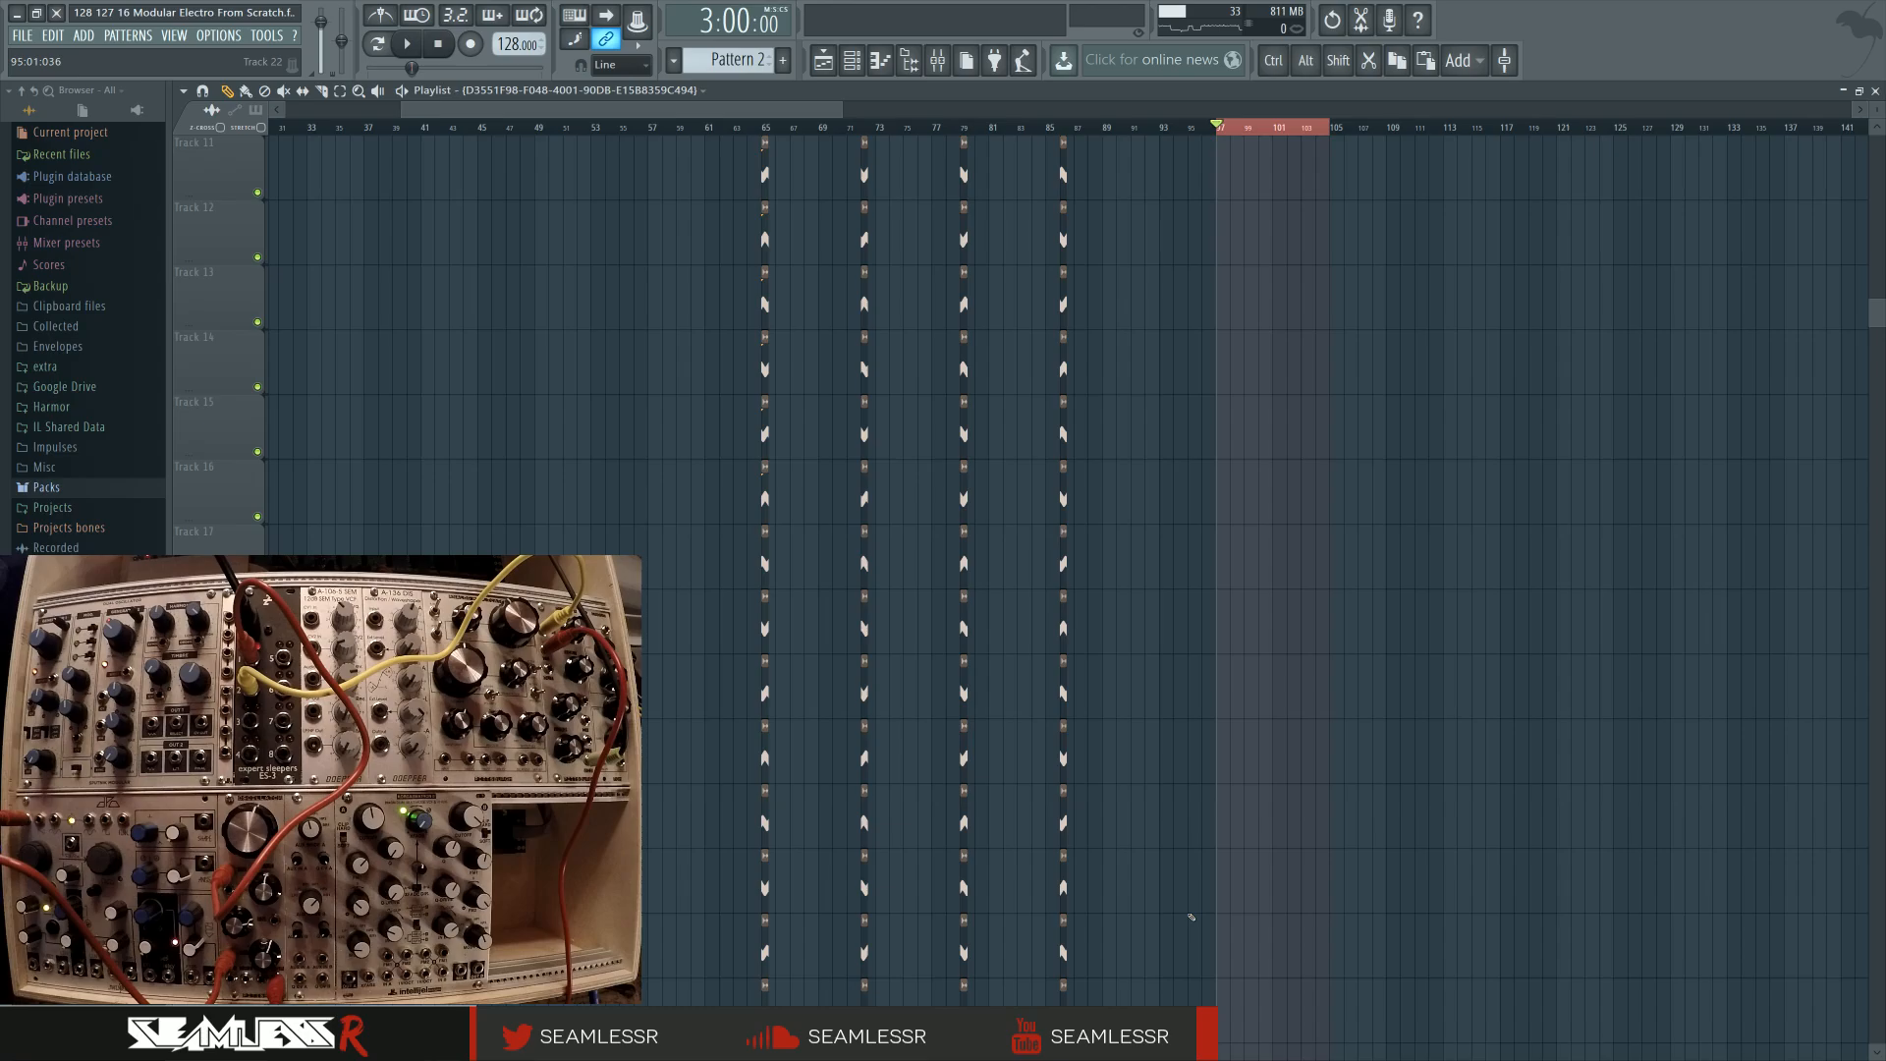
pyautogui.scroll(8, 1192, 917)
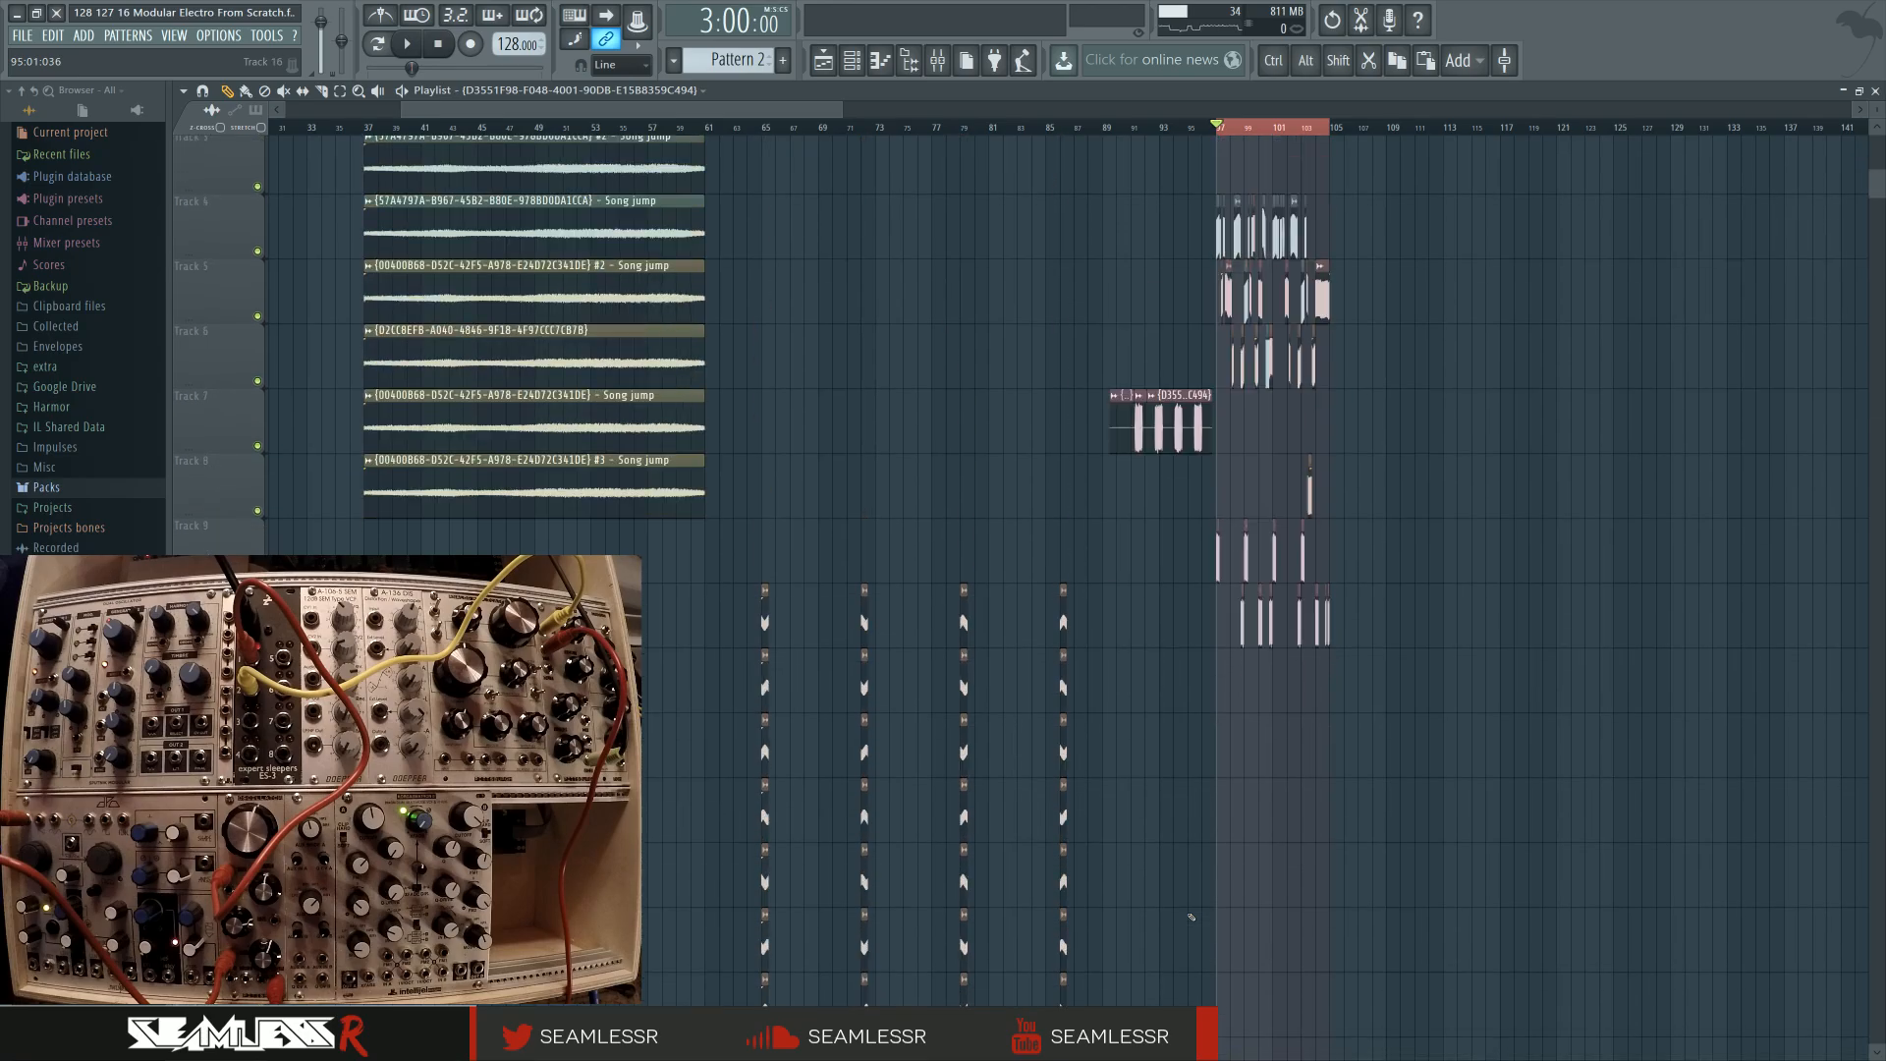
pyautogui.scroll(5, 1283, 836)
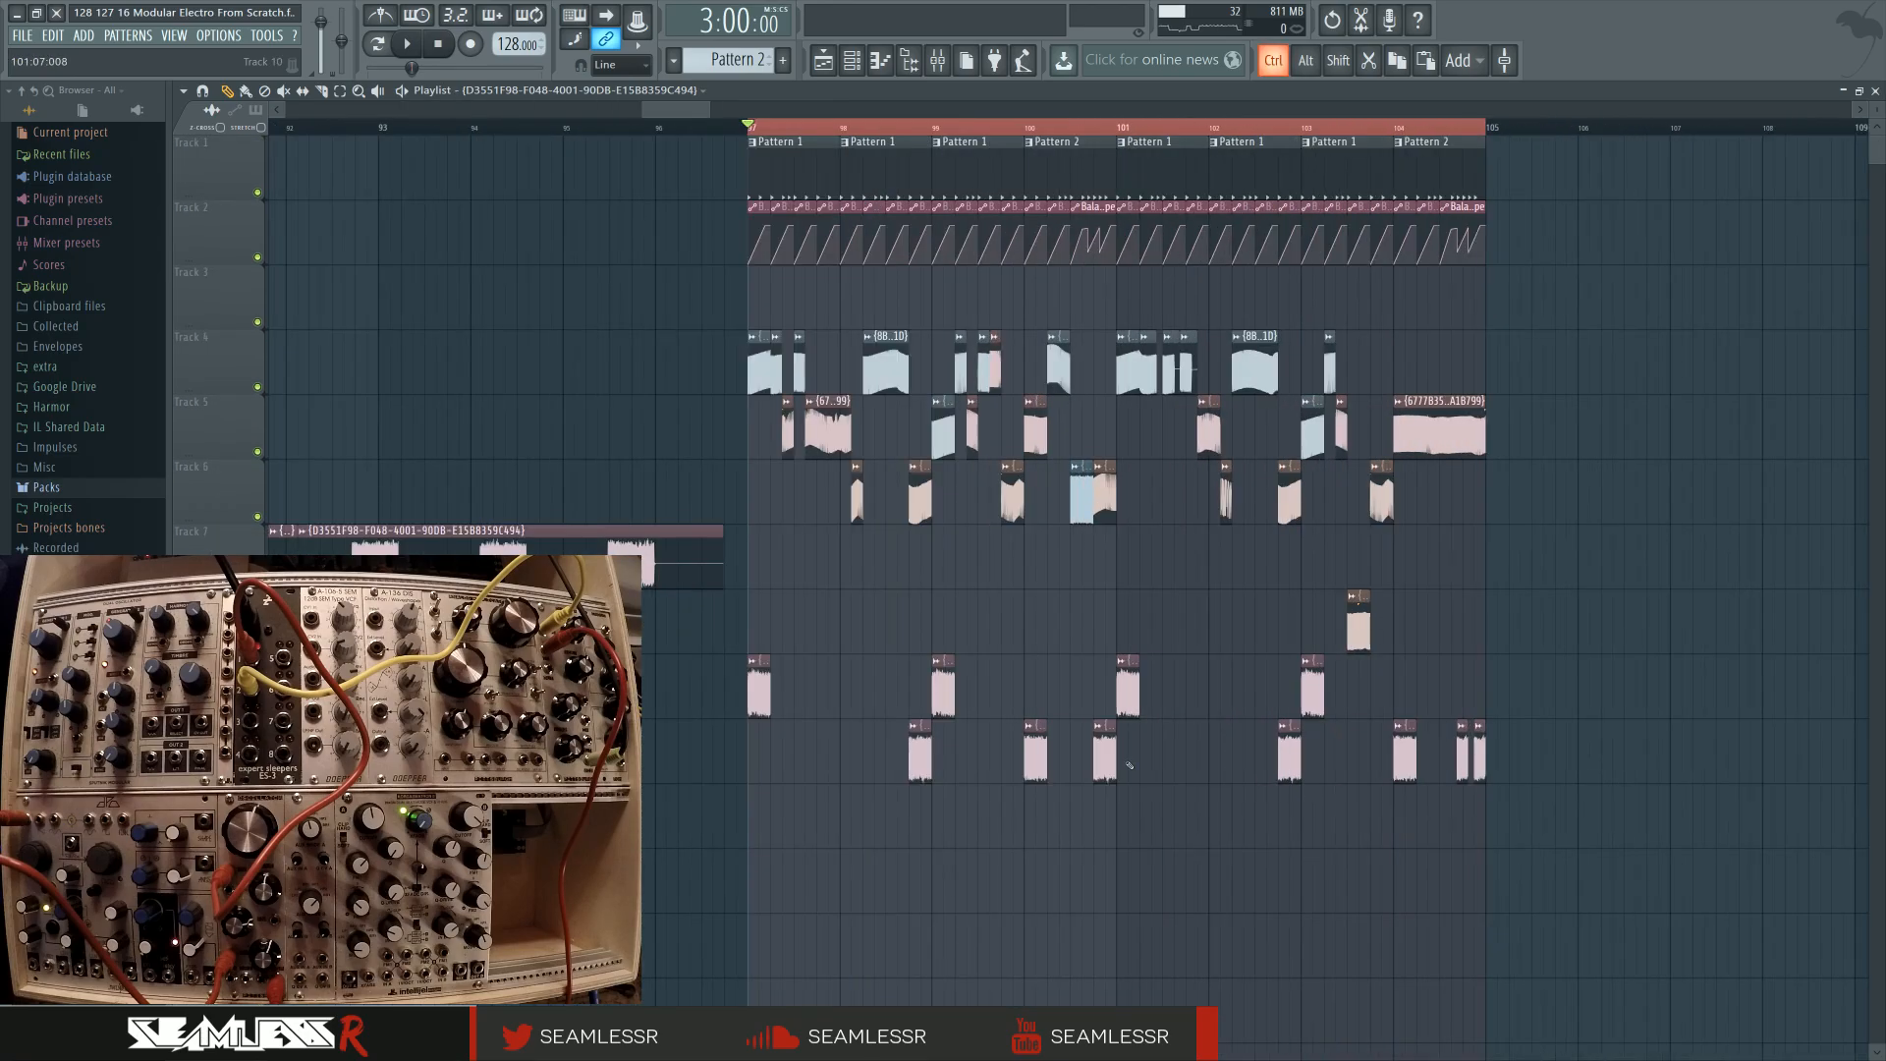
pyautogui.doubleClick(944, 683)
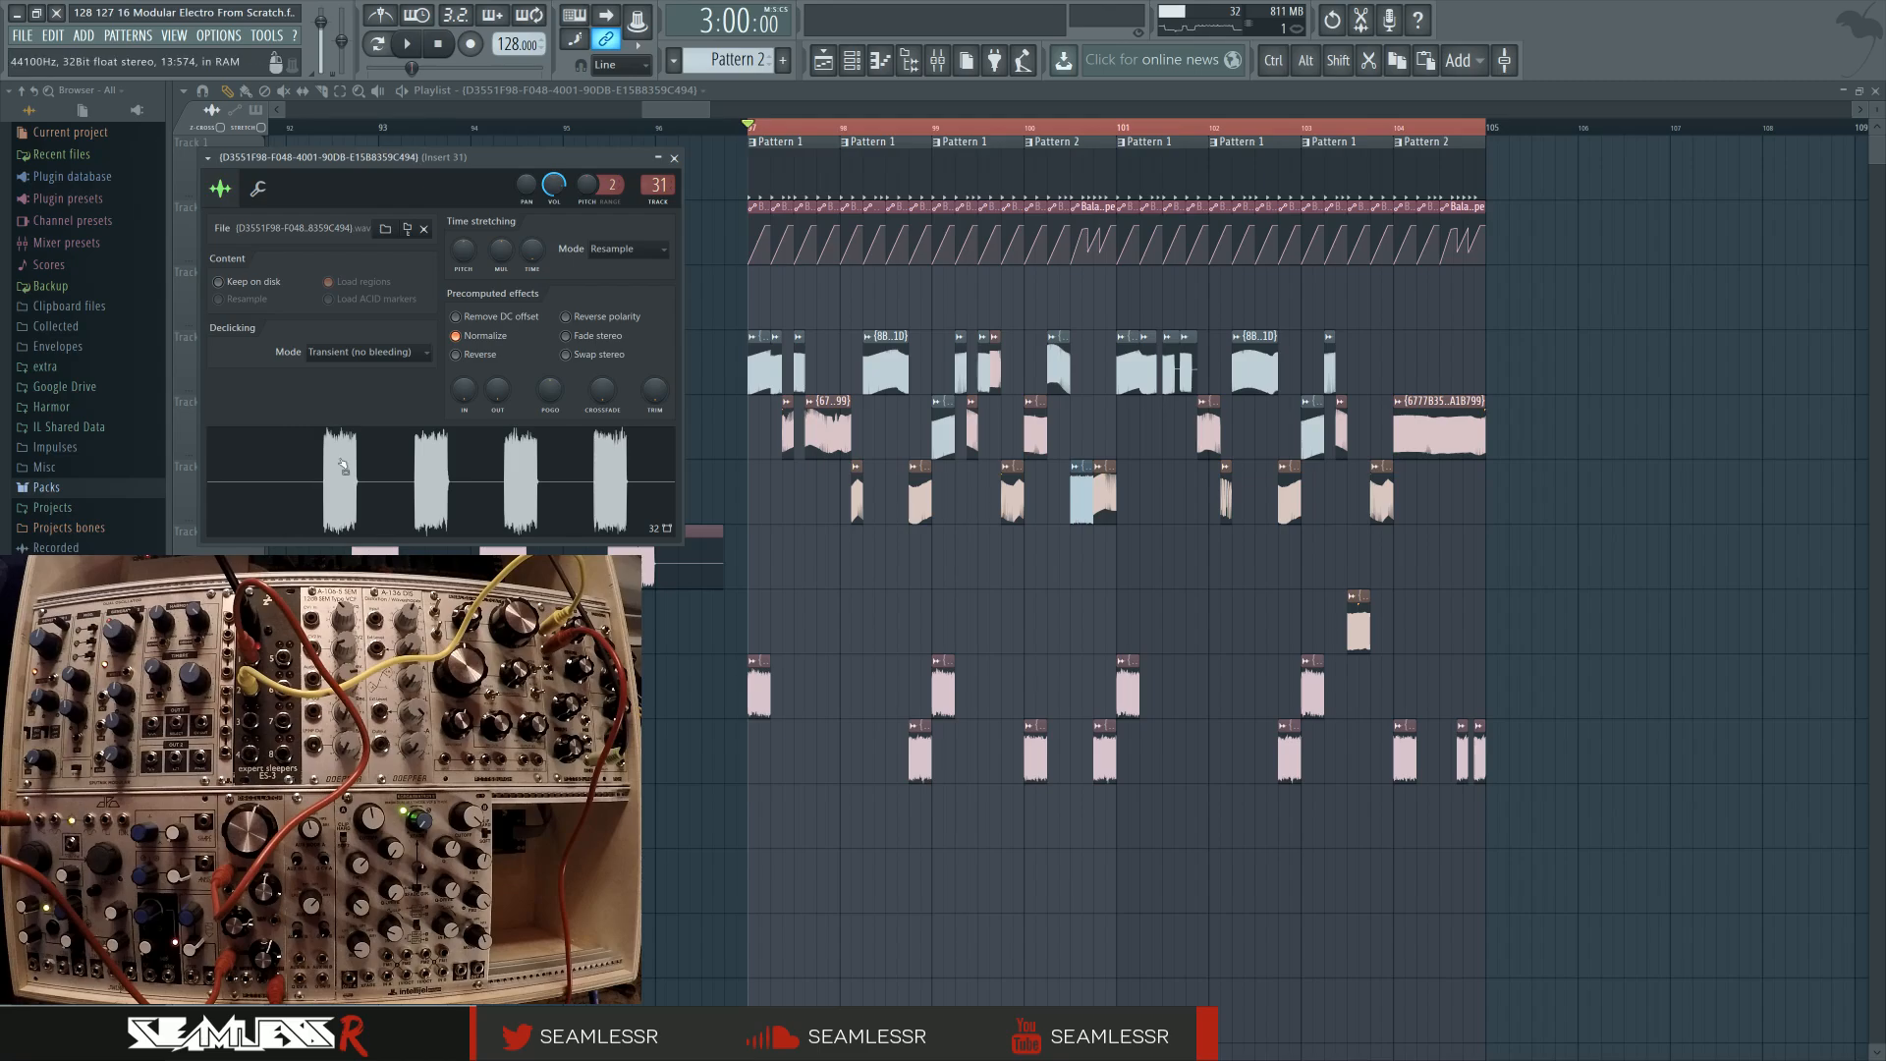
# Solo Track 9 to audition its clips, then unsolo it and play the full arrangement from bar 97
pyautogui.press('space')
pyautogui.press('space')
pyautogui.rightClick(257, 711)
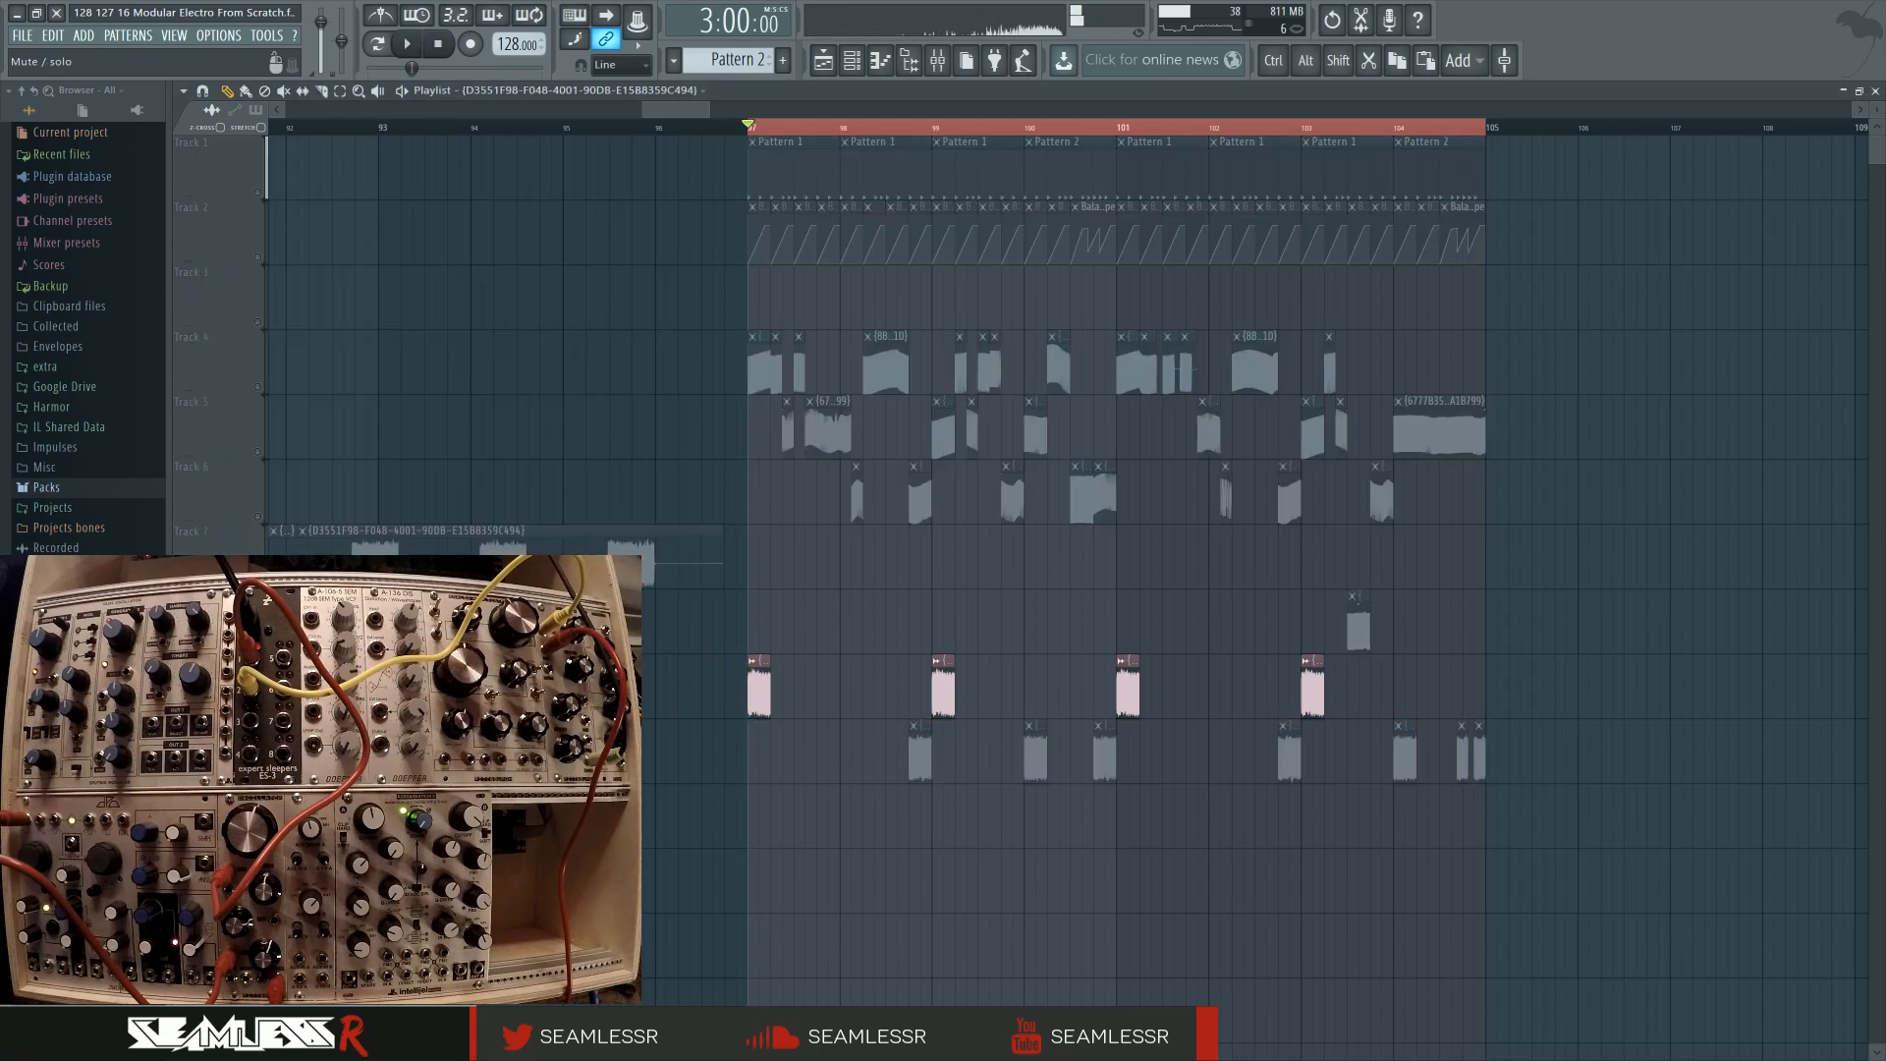
pyautogui.press('space')
pyautogui.press('space')
pyautogui.press('space')
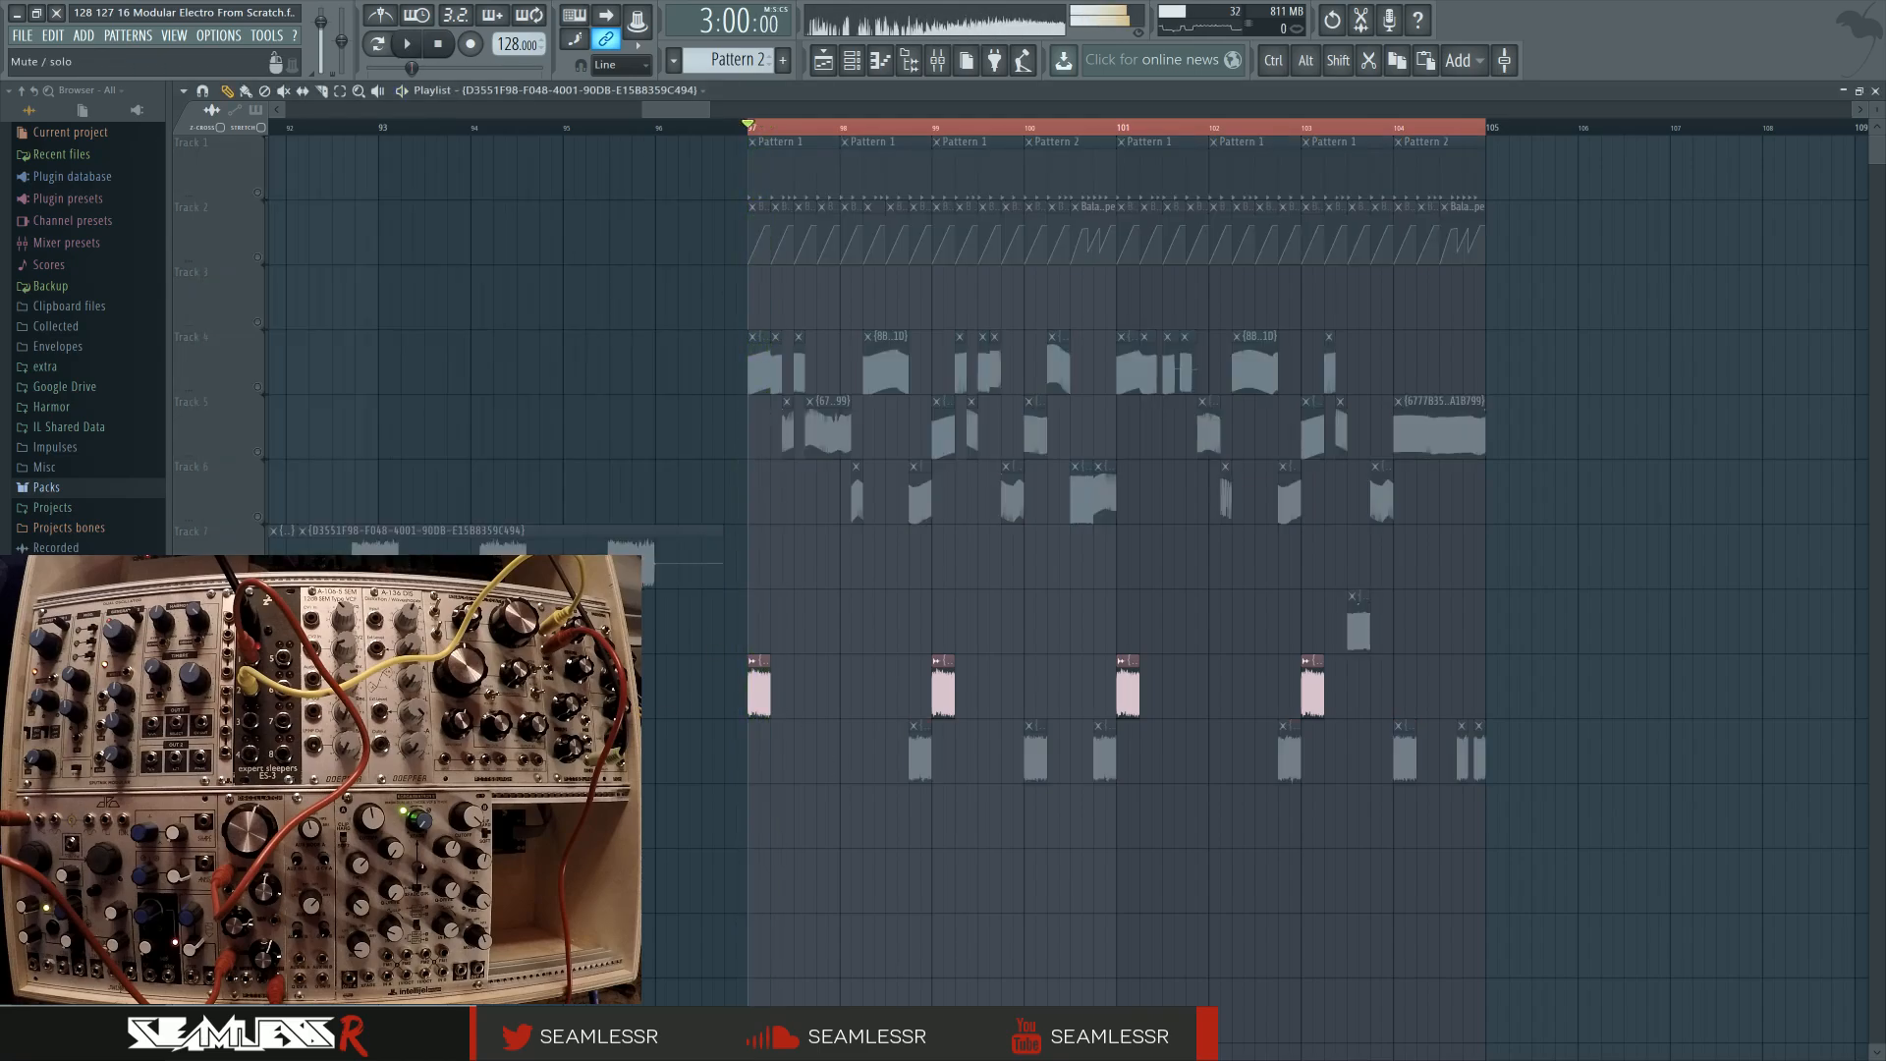
pyautogui.rightClick(258, 711)
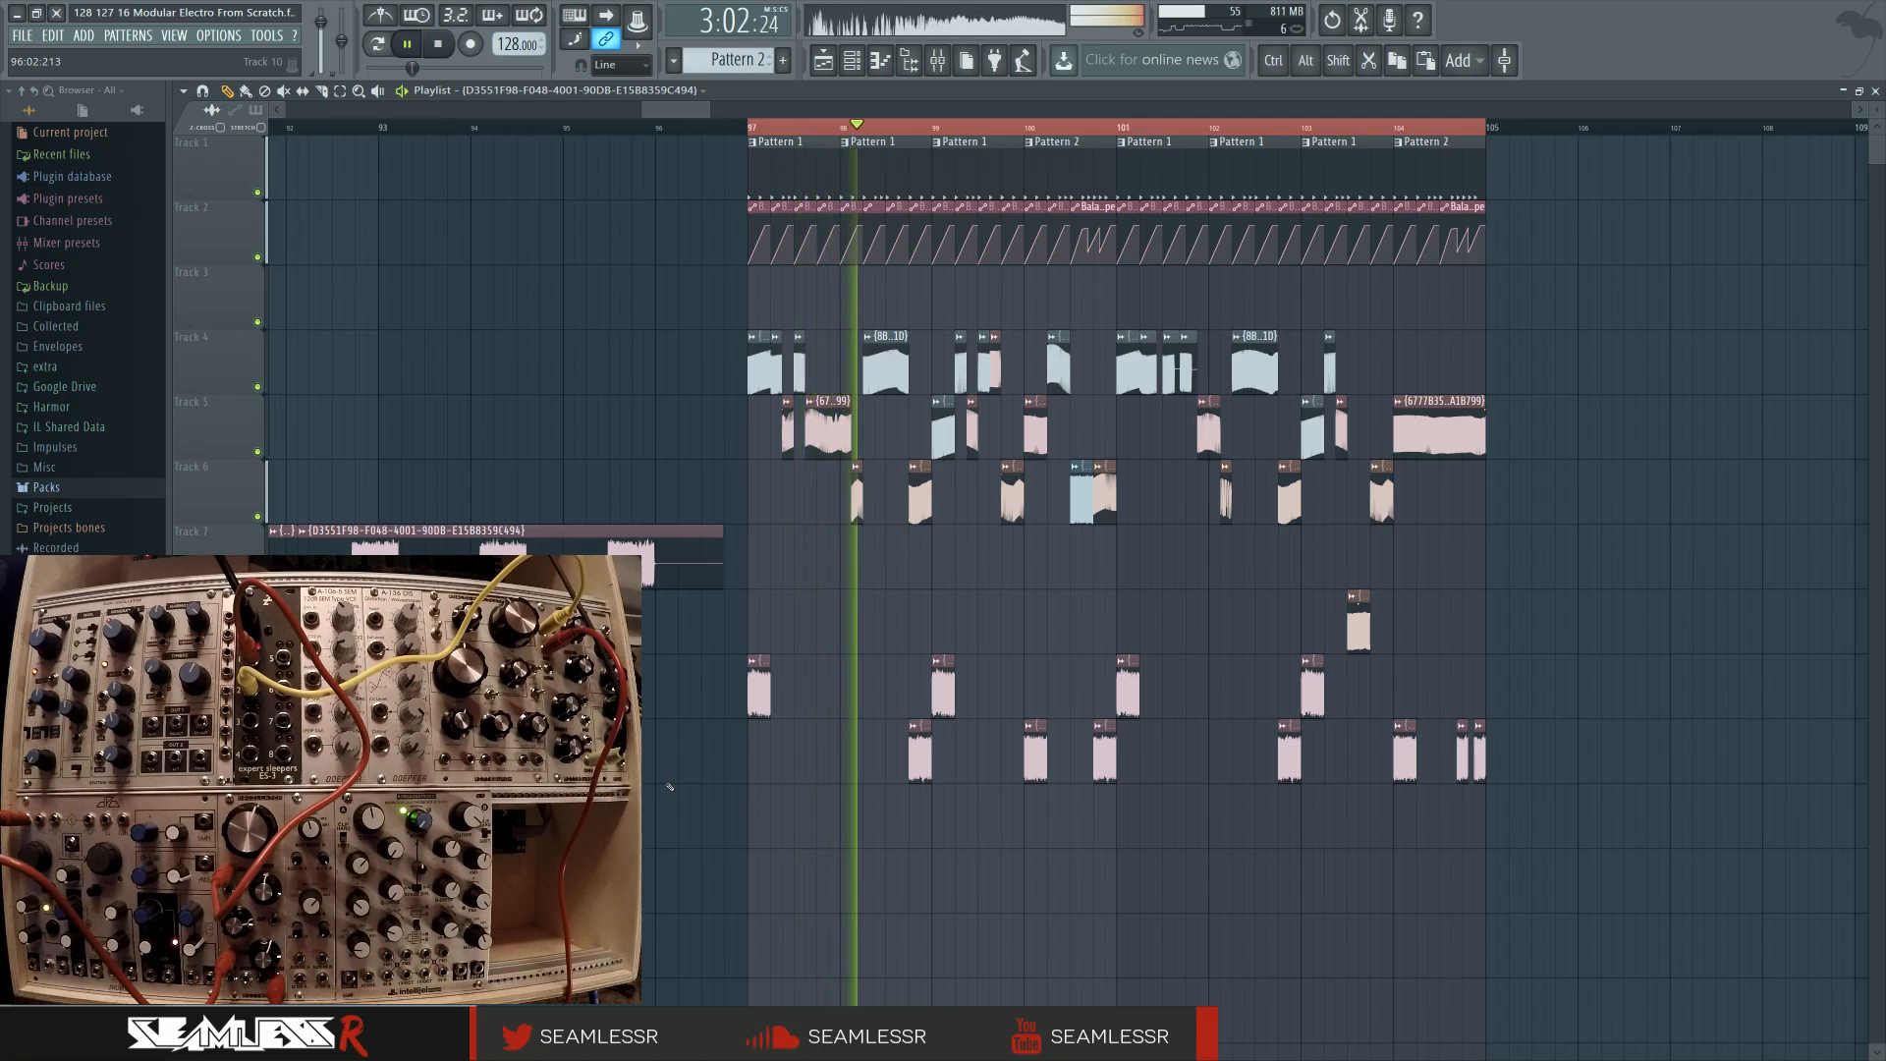
pyautogui.press('space')
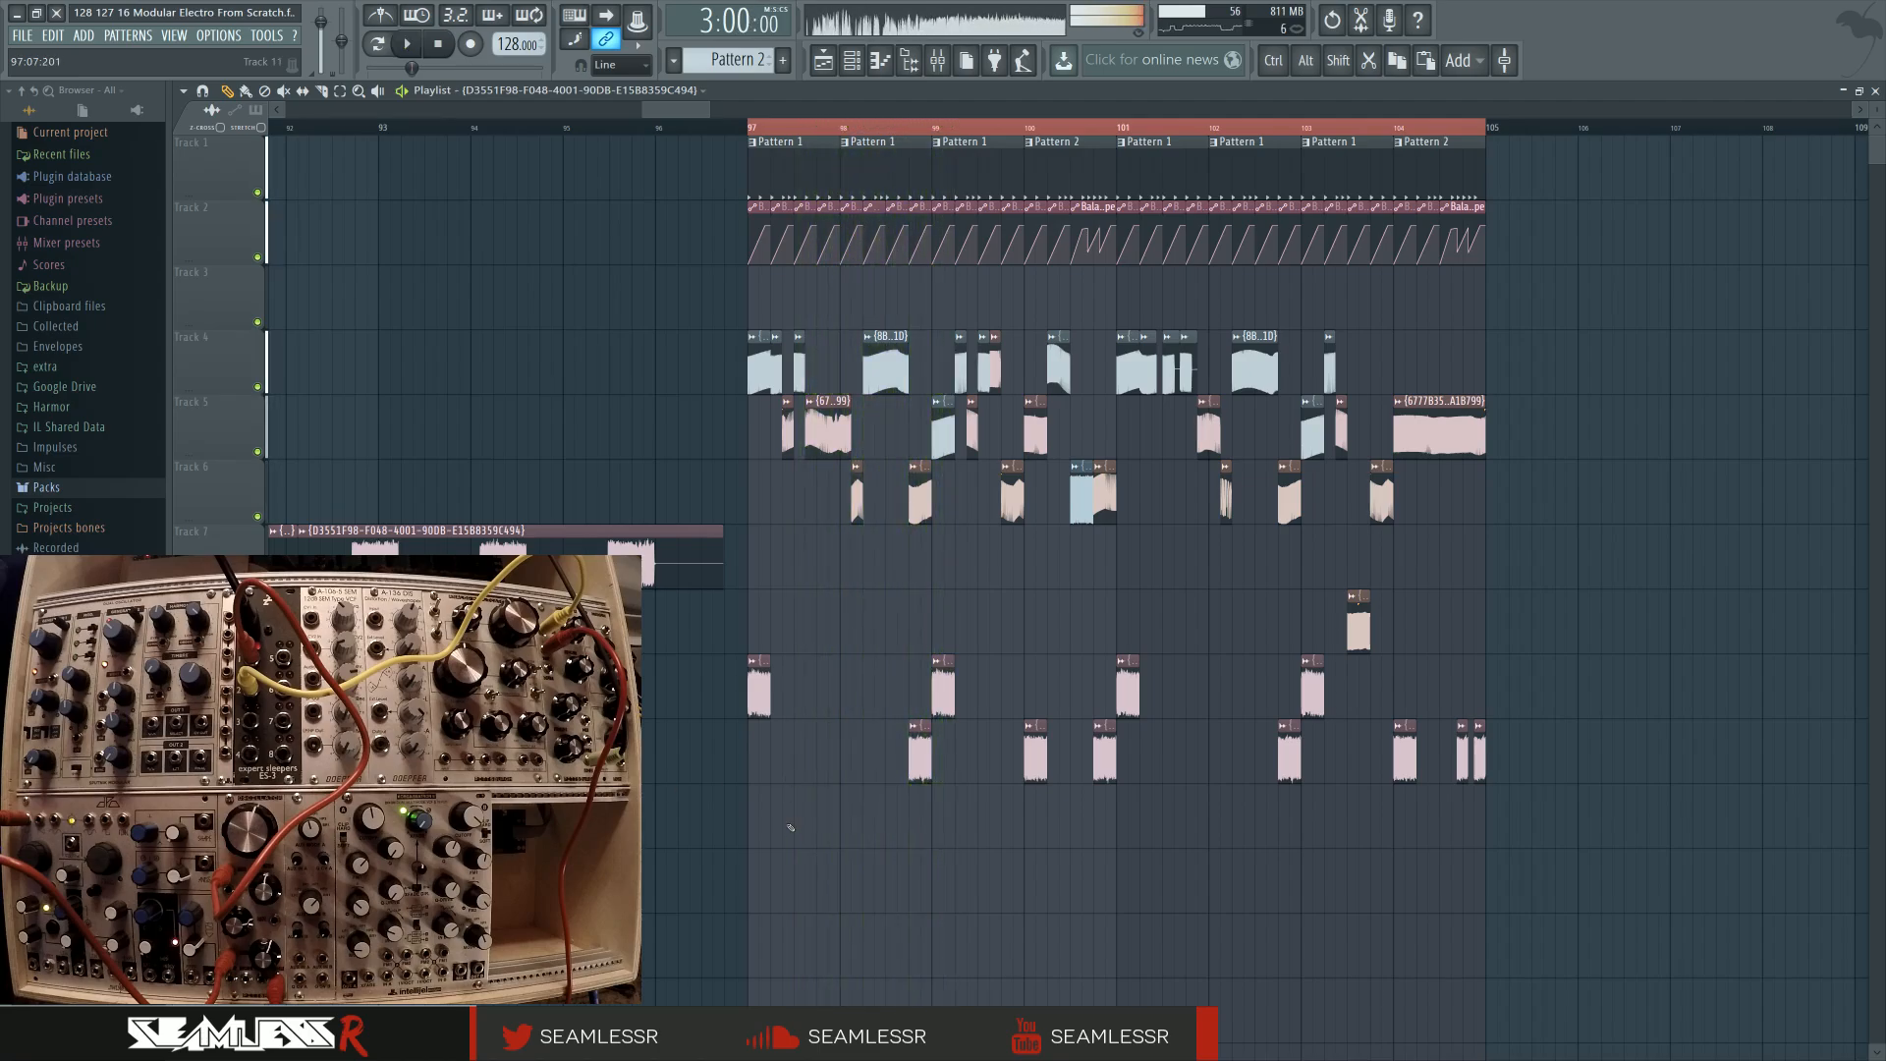